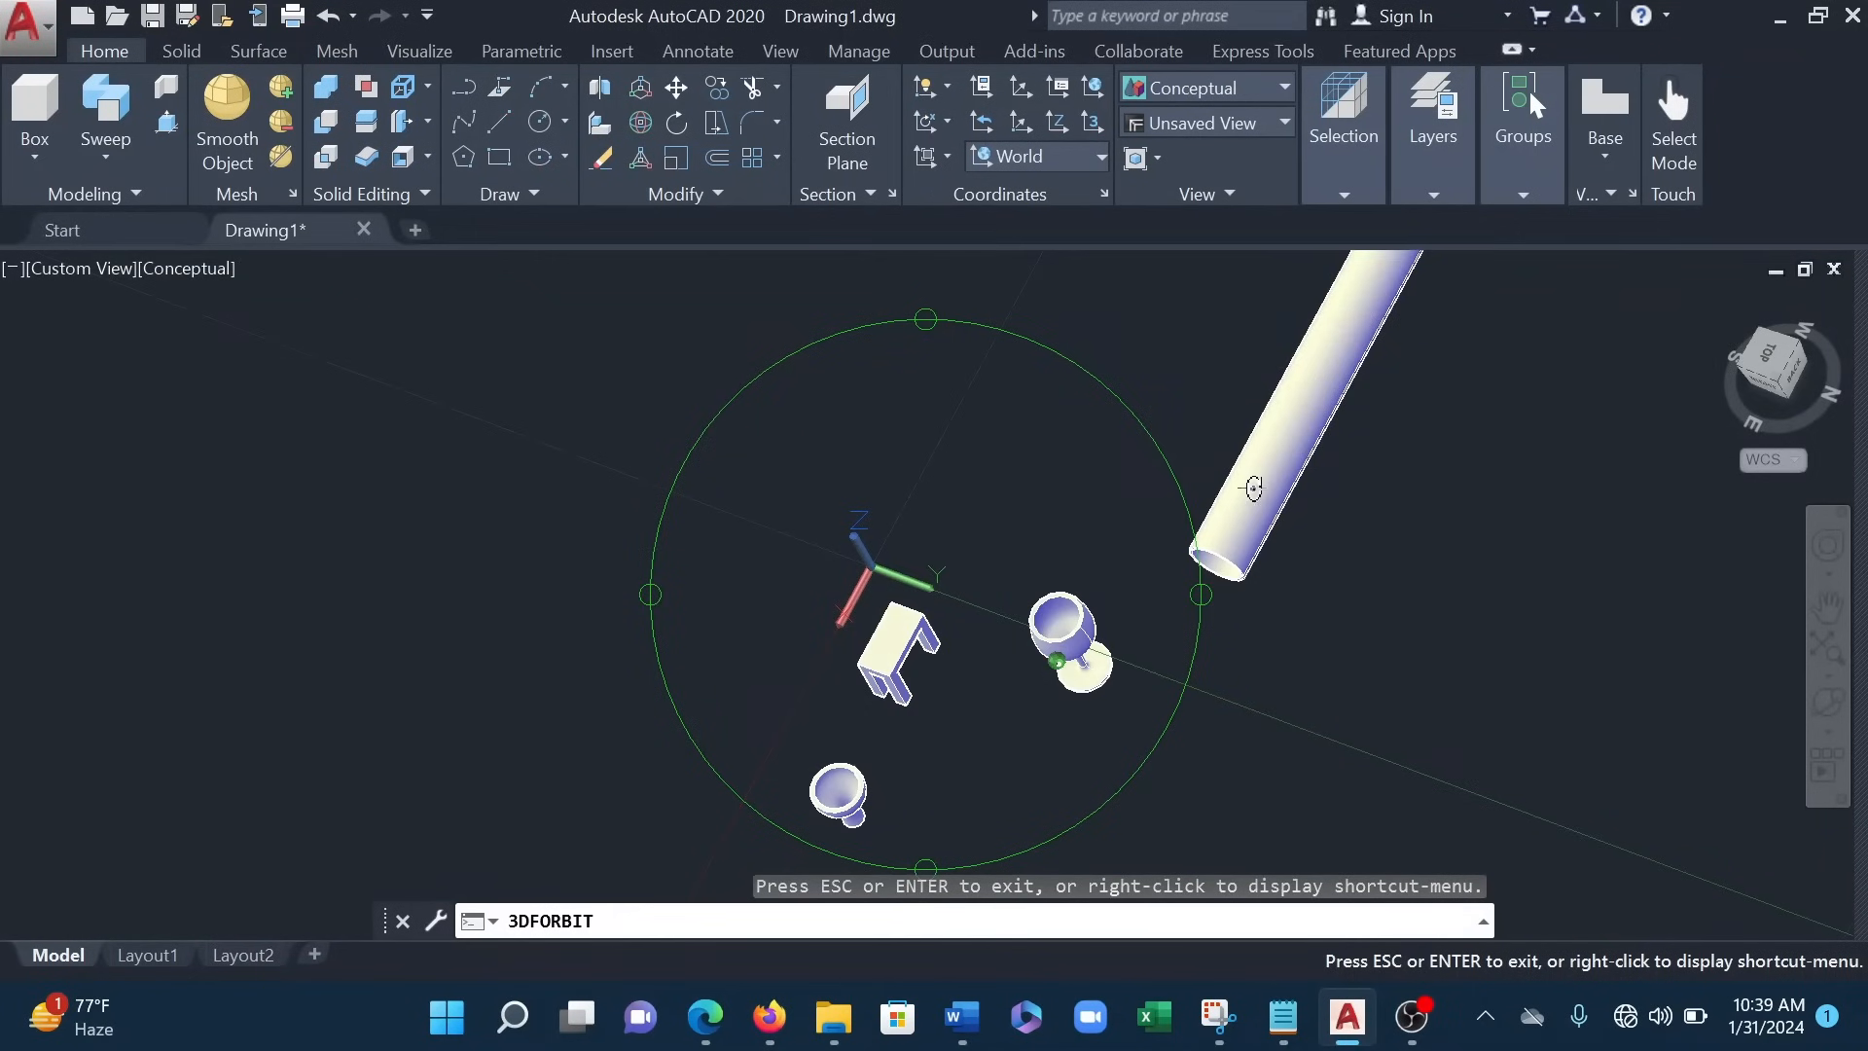
- Switch from Free Orbit to Continuous Orbit and set the 3D model spinning
click(1842, 737)
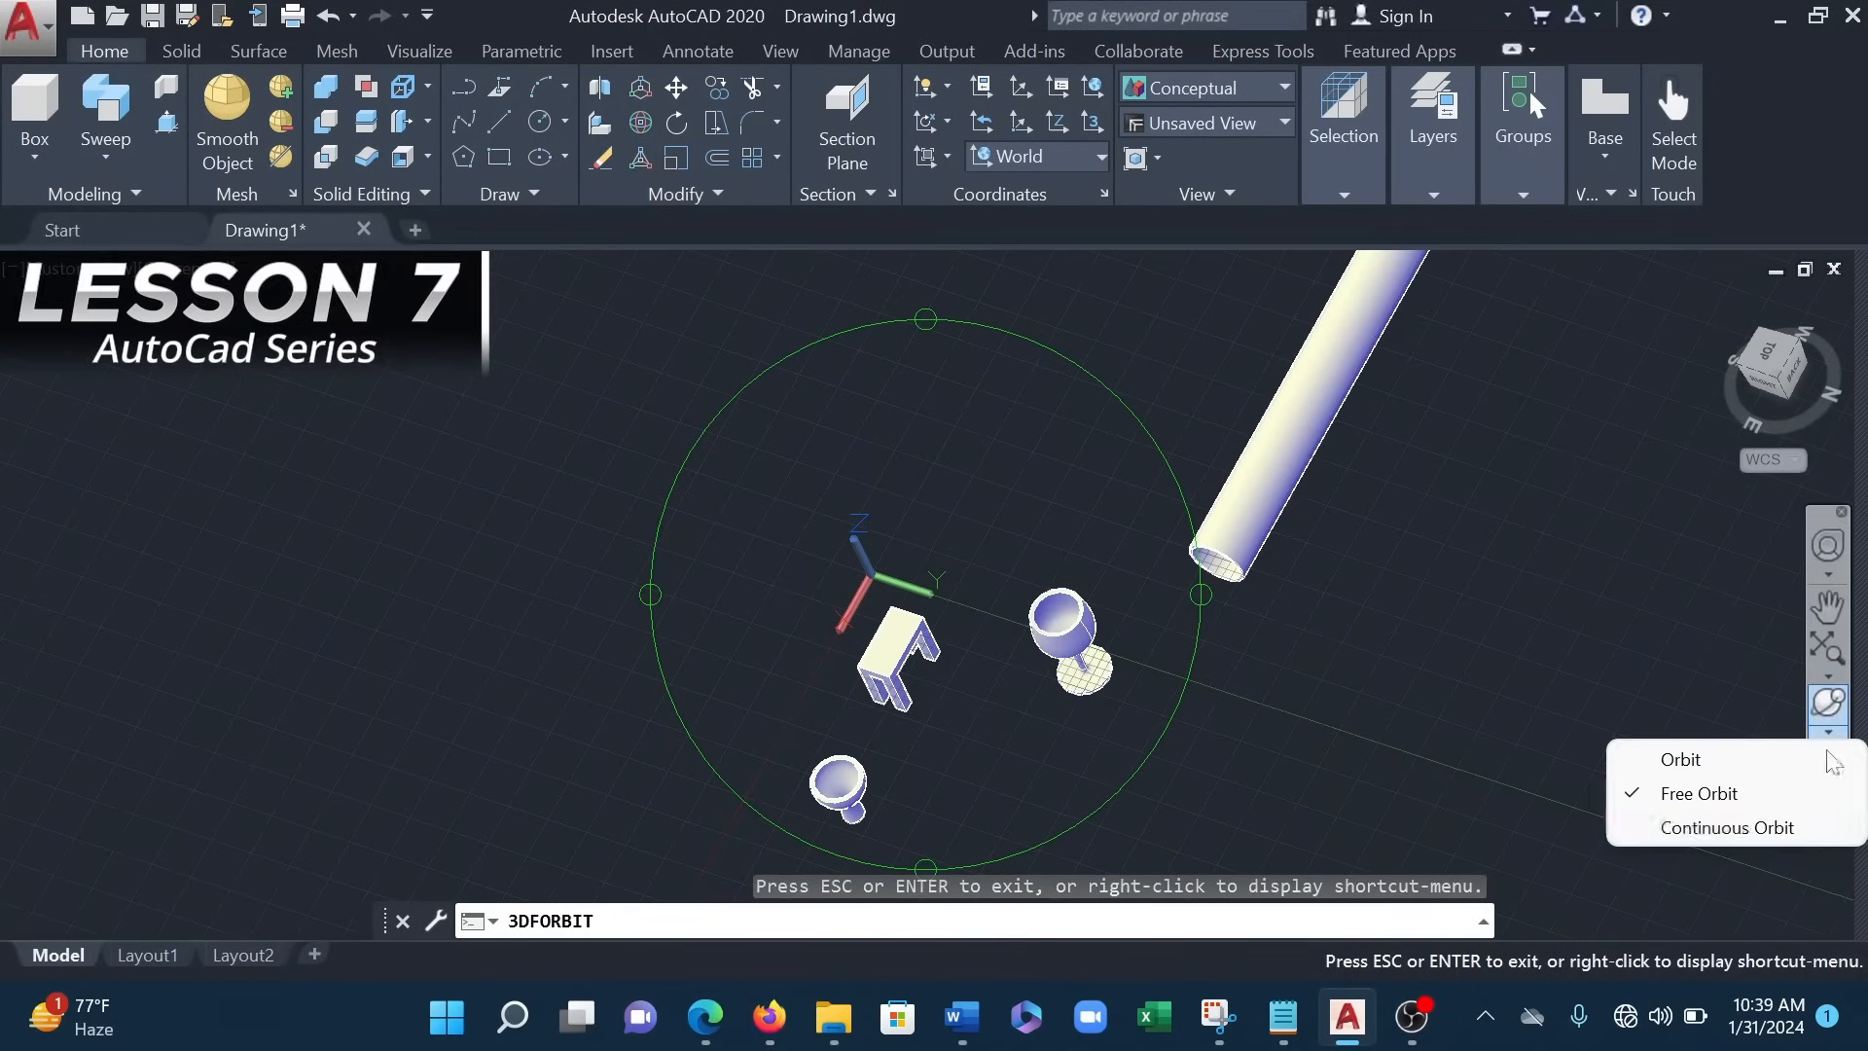
click(1722, 826)
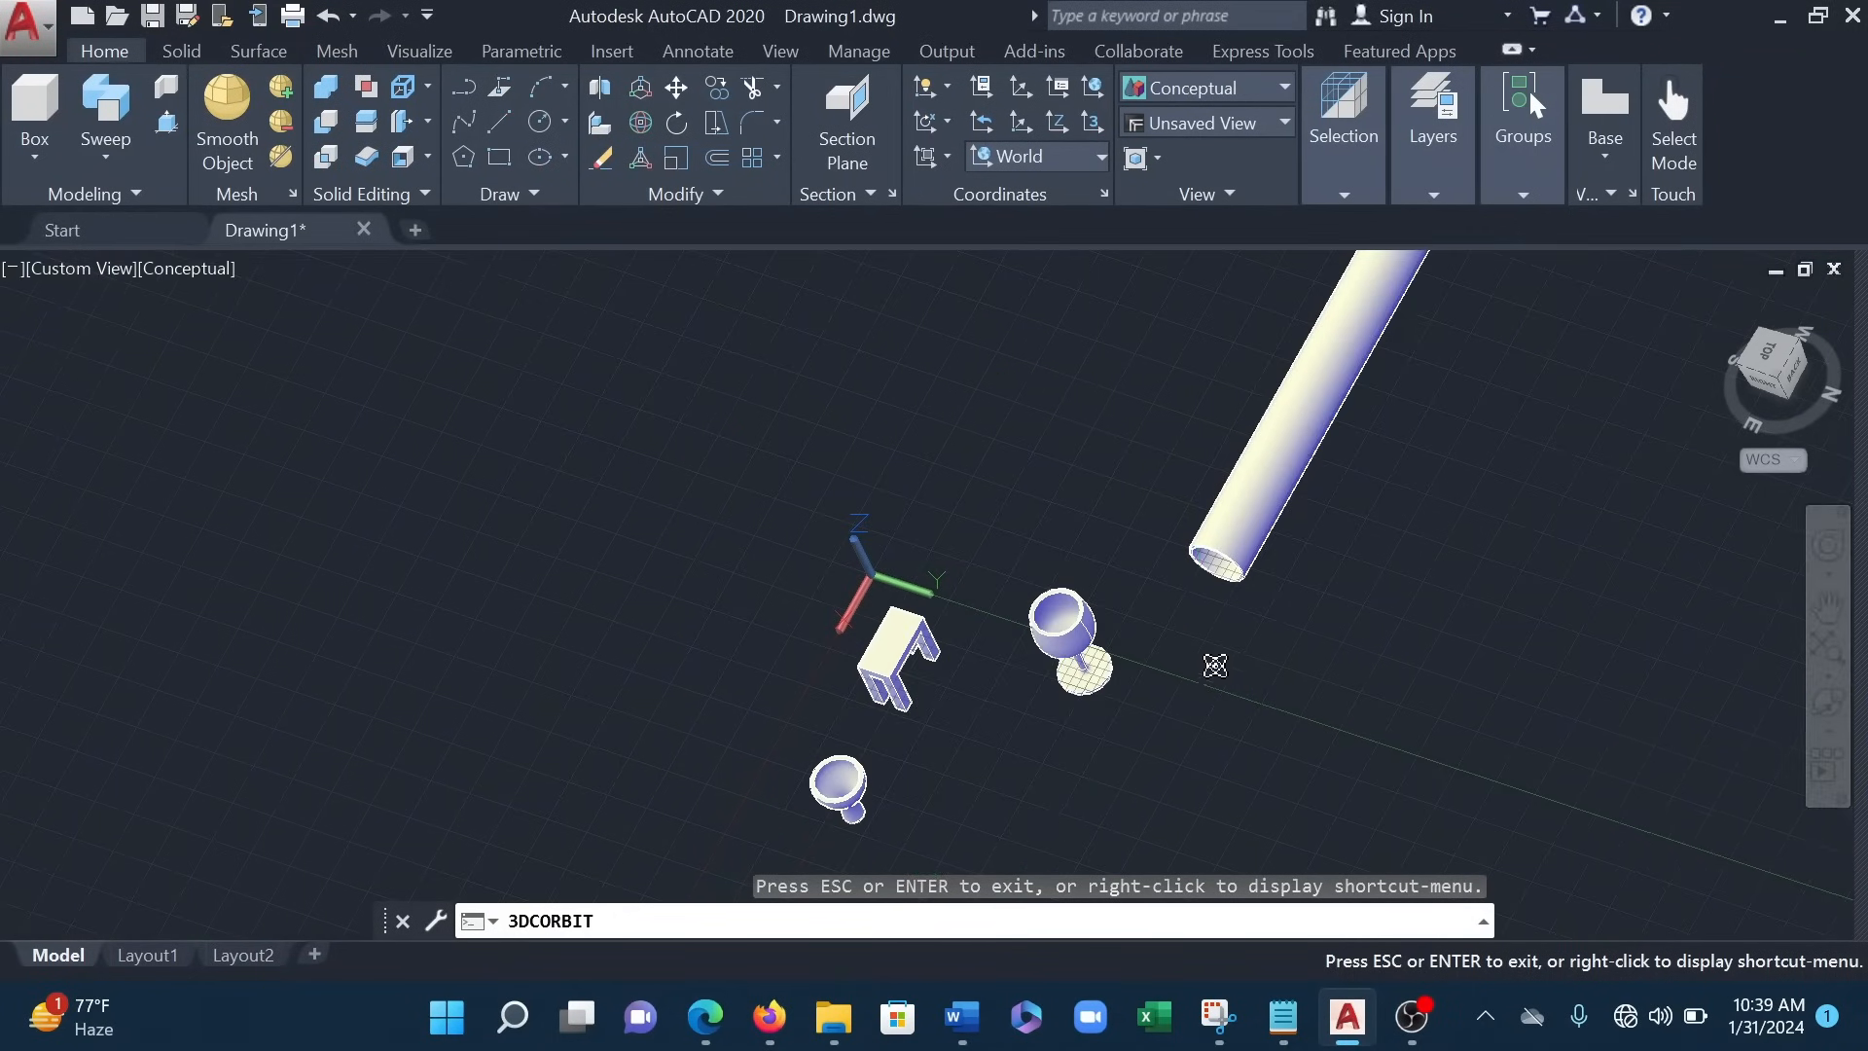
drag(860, 764, 960, 764)
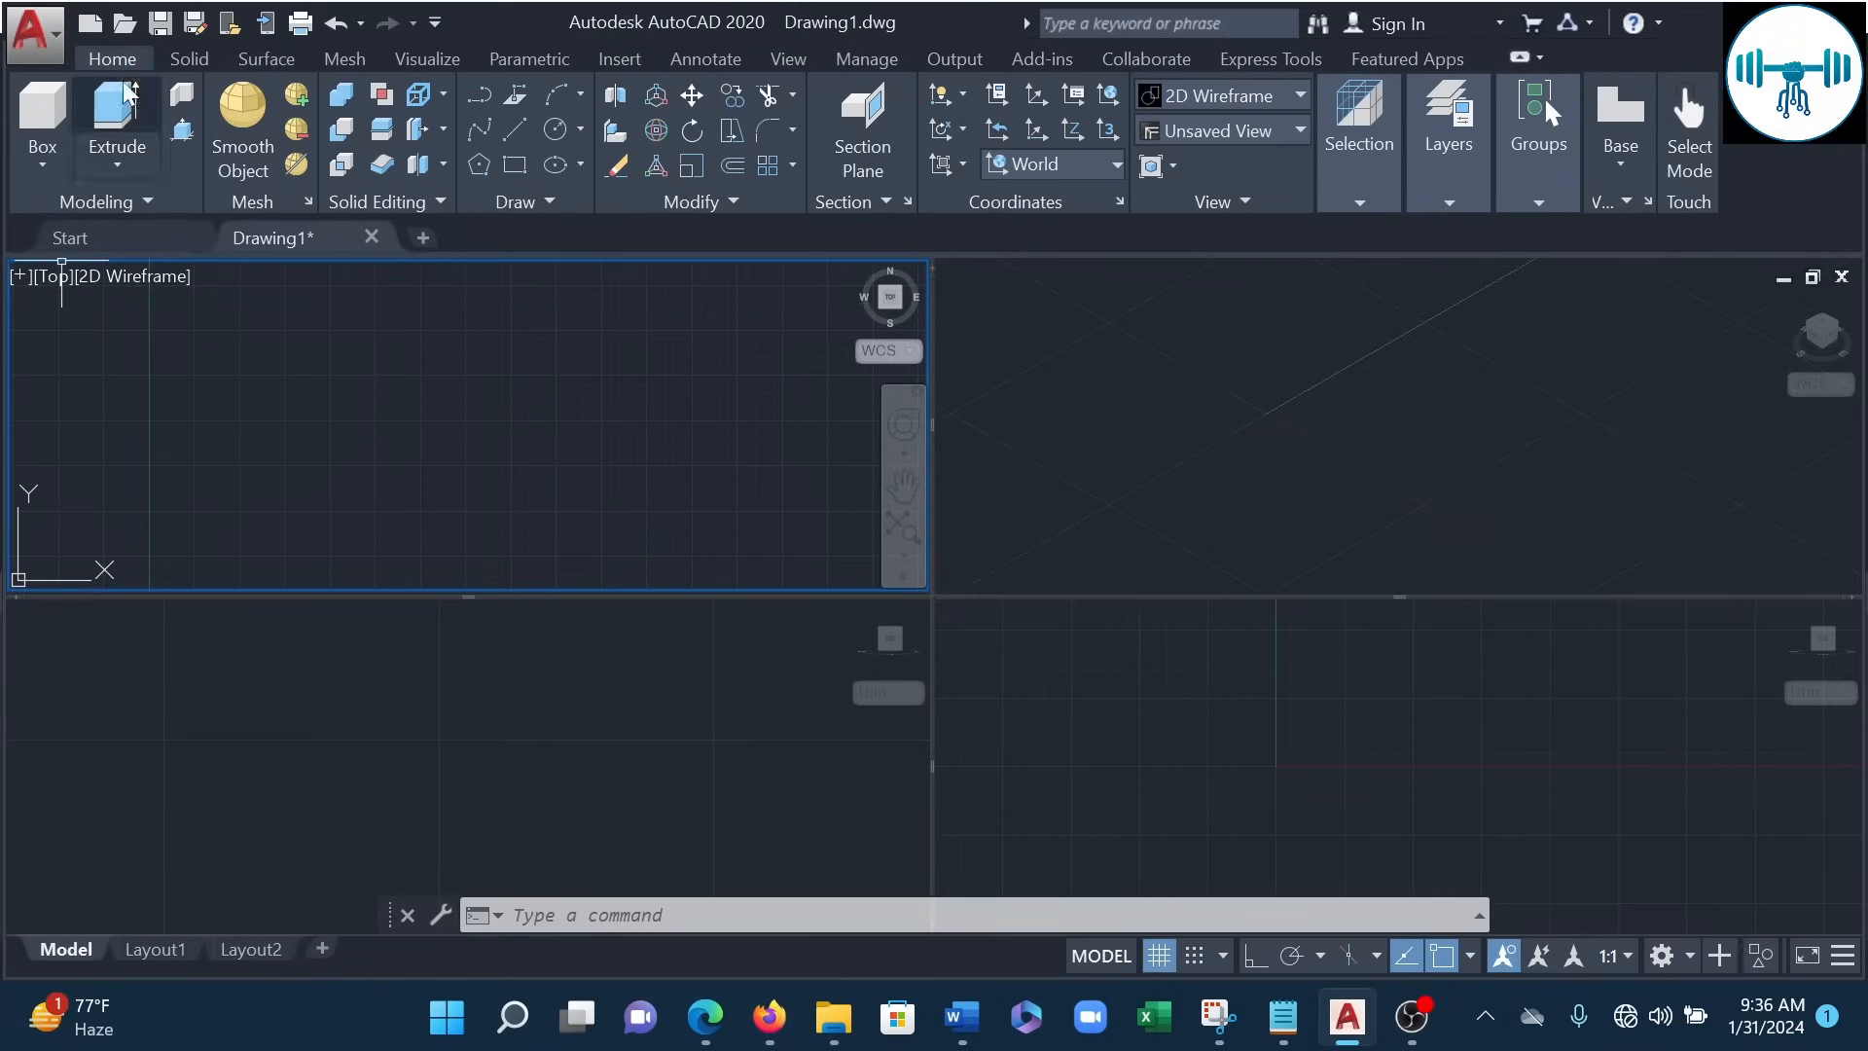
click(99, 156)
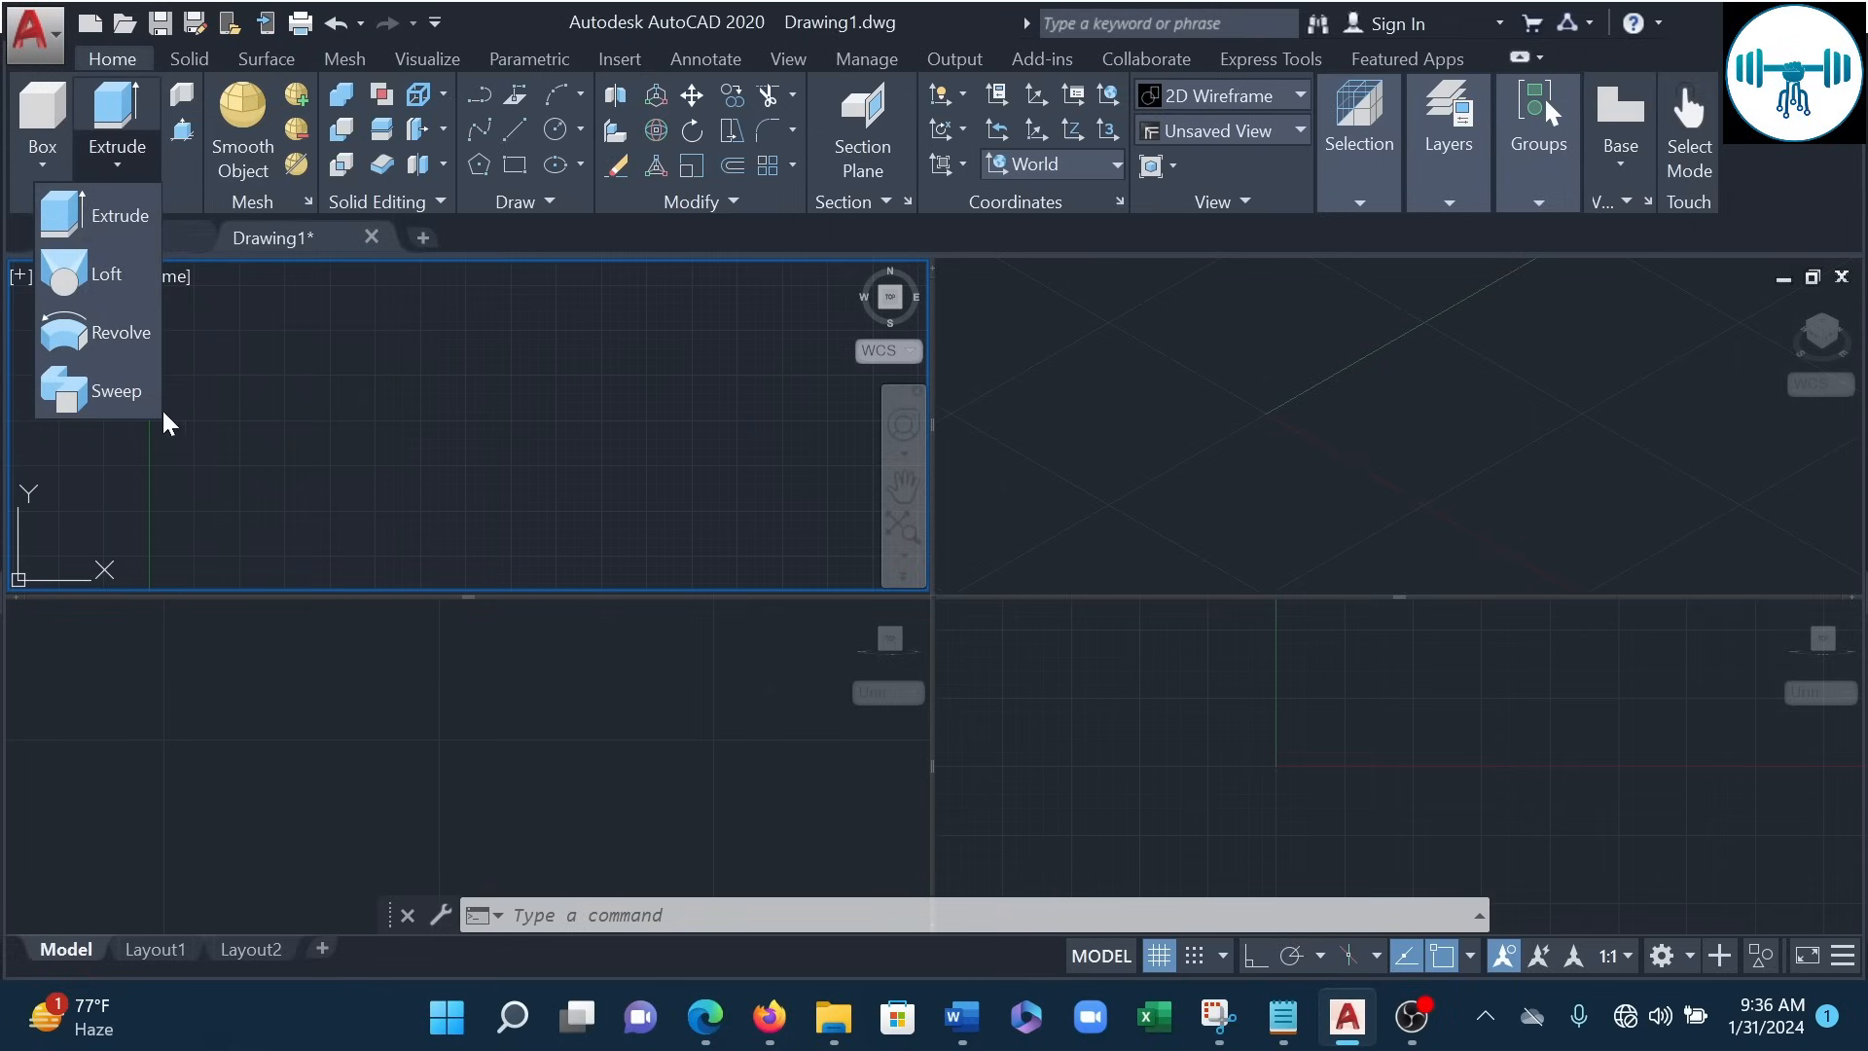
click(338, 413)
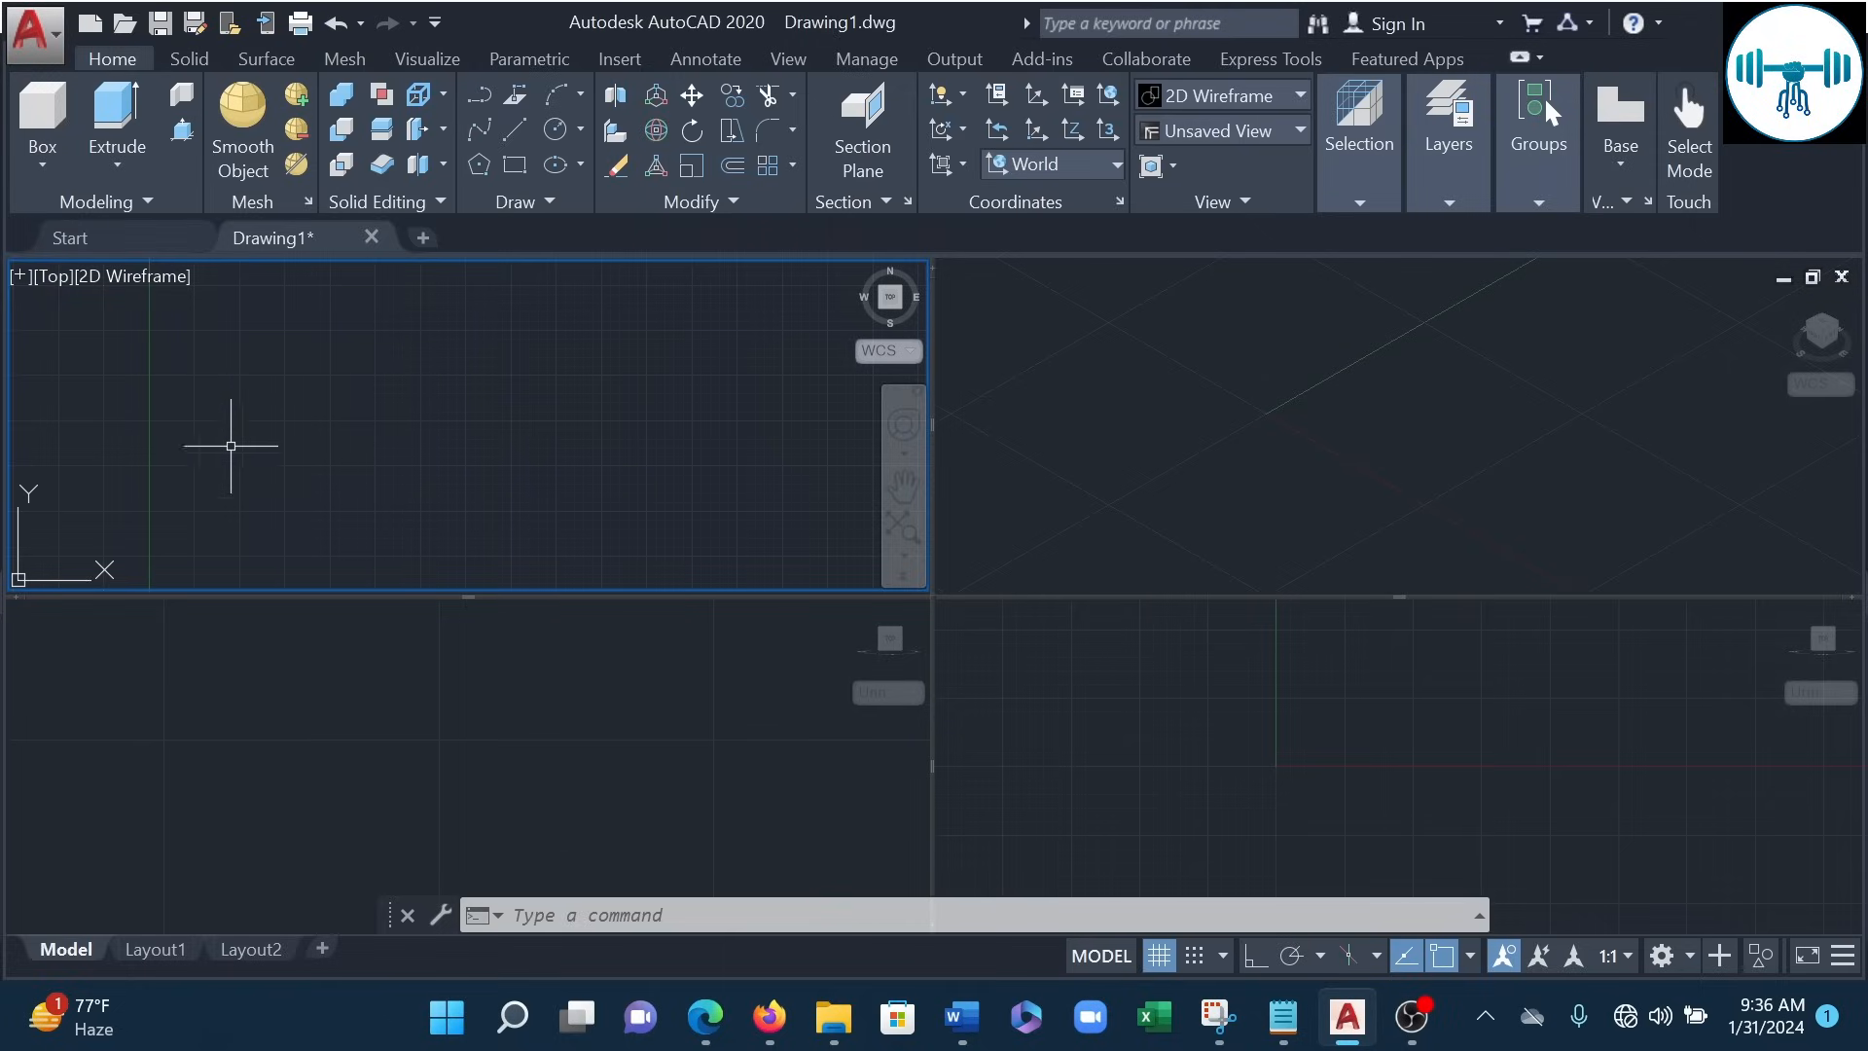
click(251, 745)
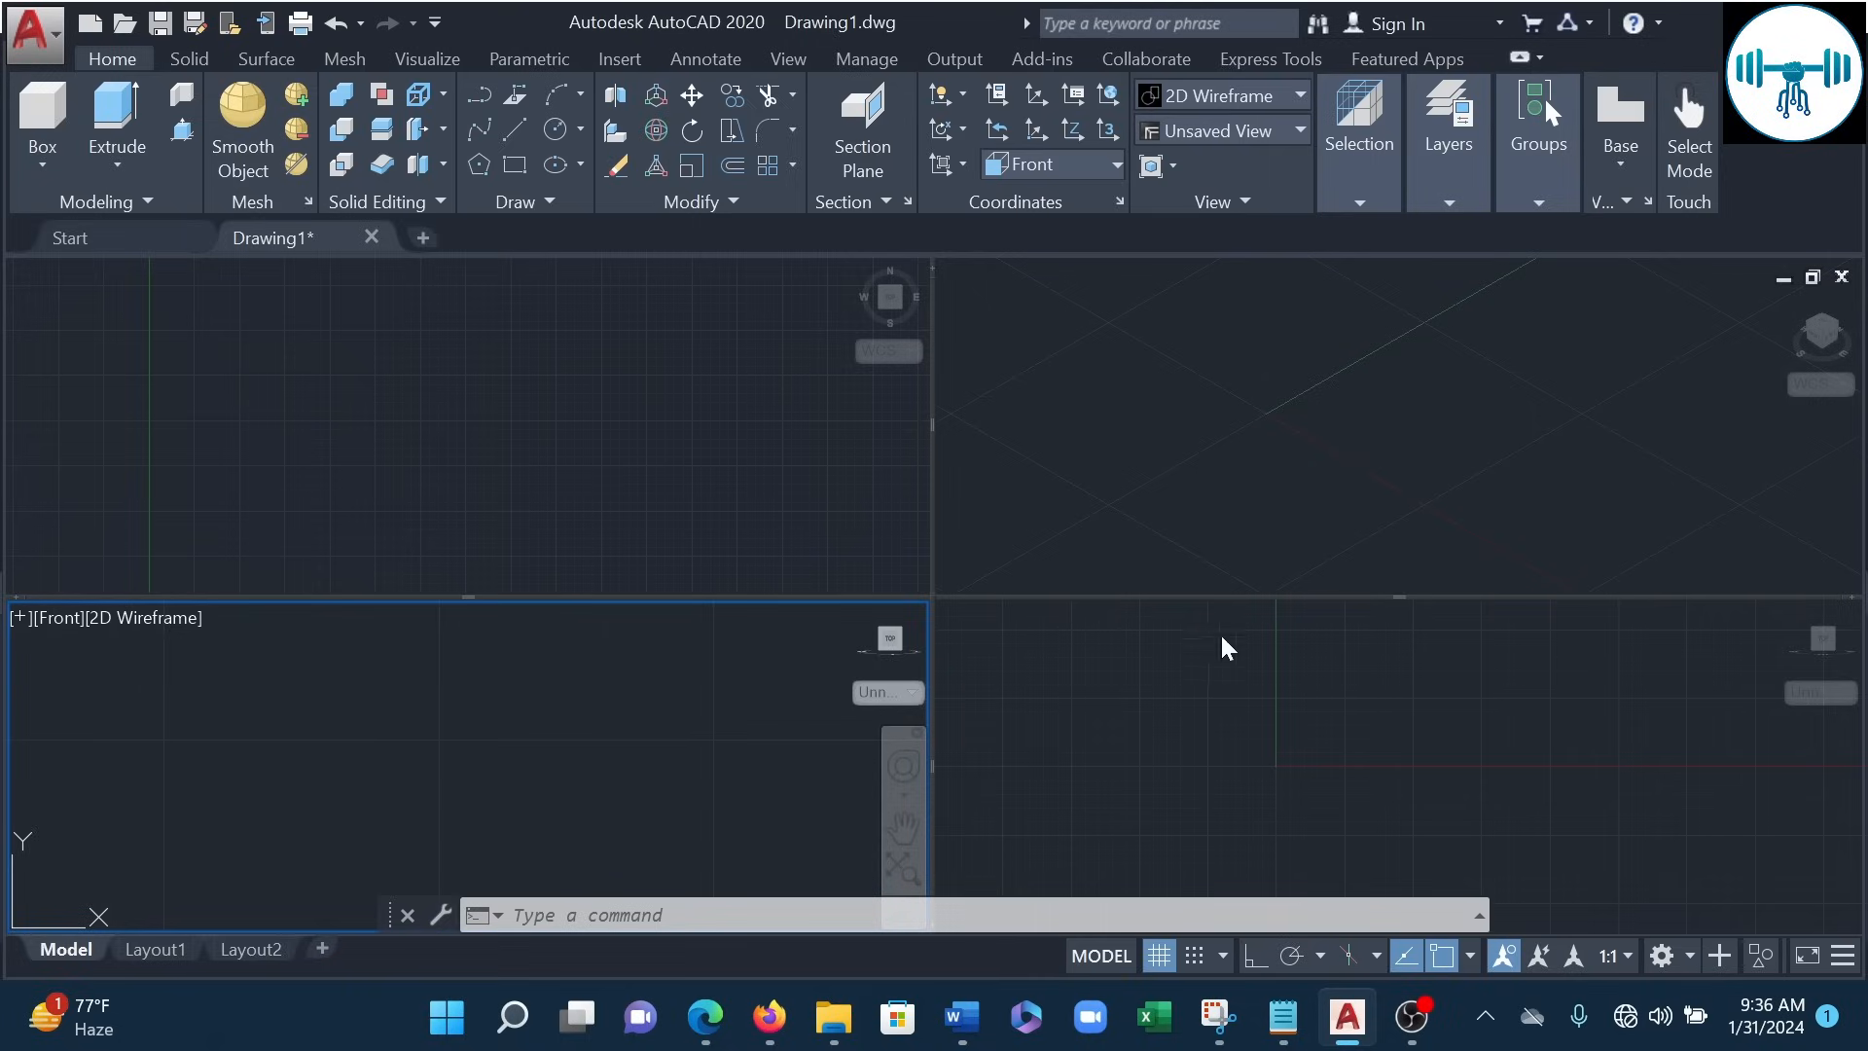
click(1471, 702)
click(1094, 469)
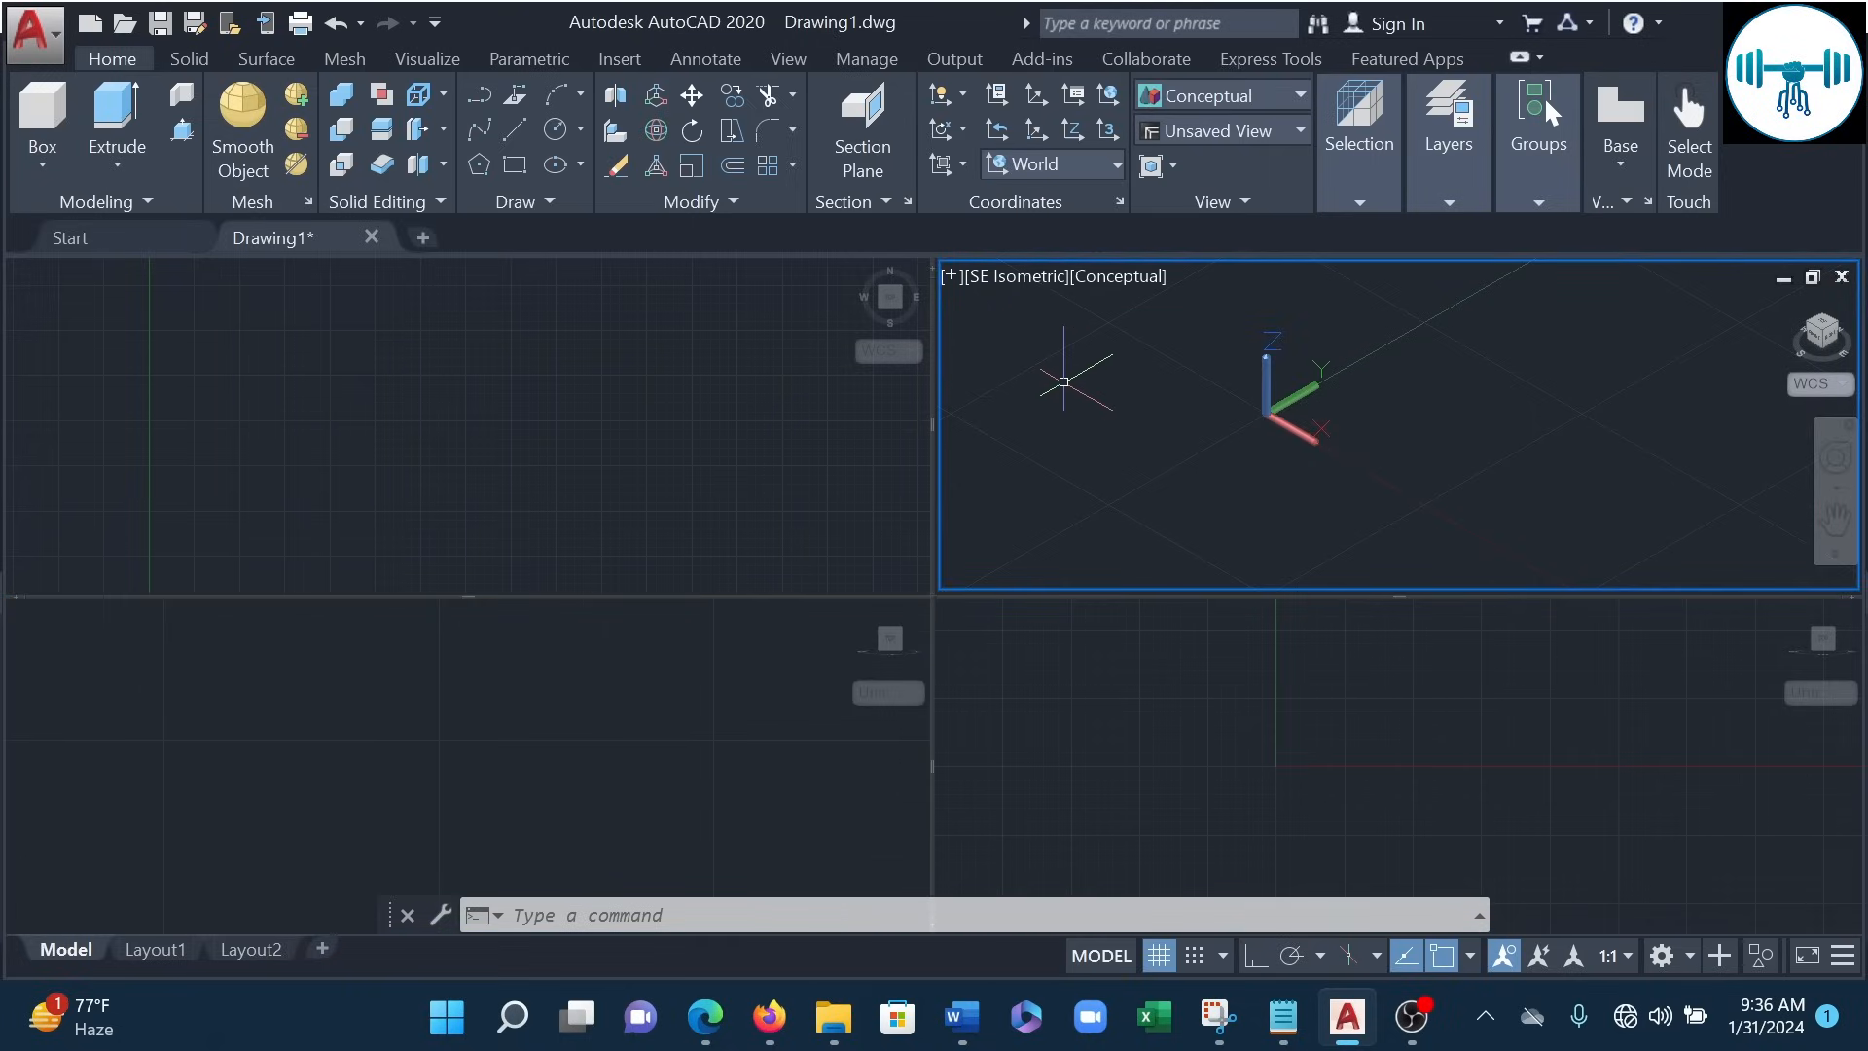
- Draw a closed 20 by 10 rectangle as a polyline in the Top viewport with Ortho mode on
click(342, 452)
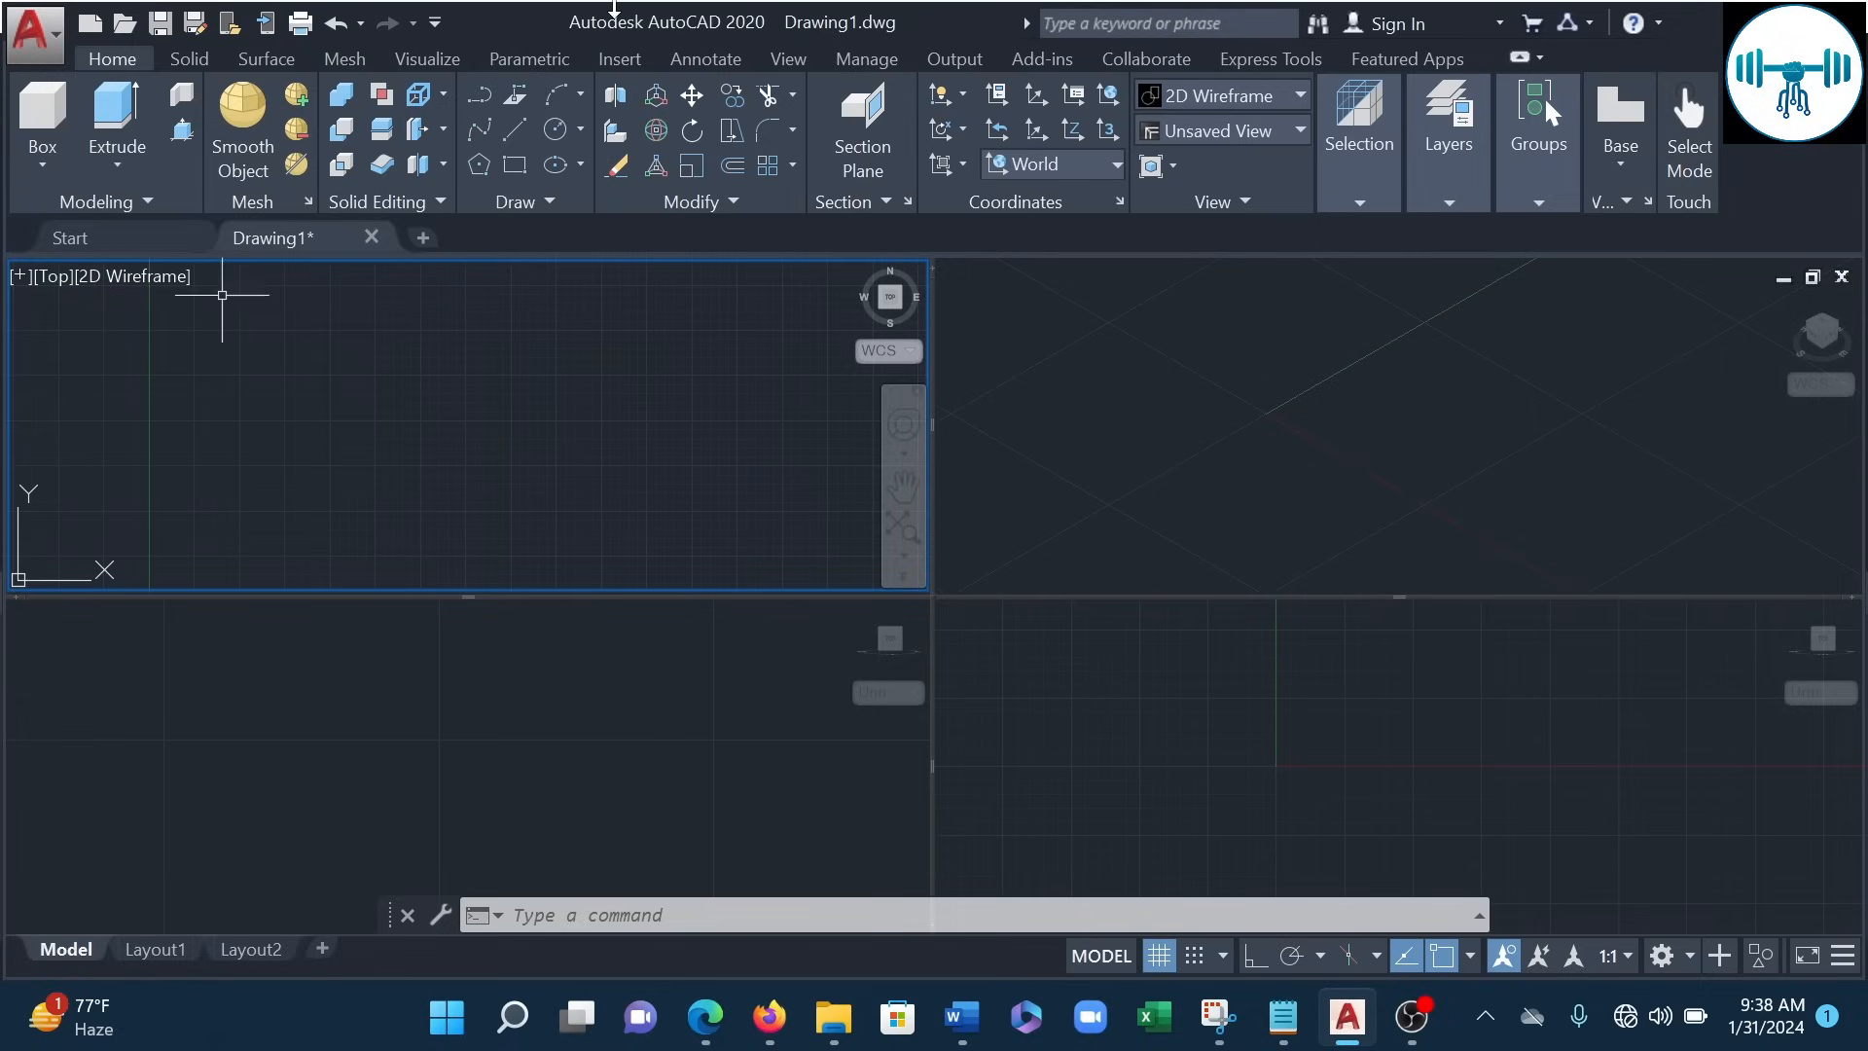
click(481, 100)
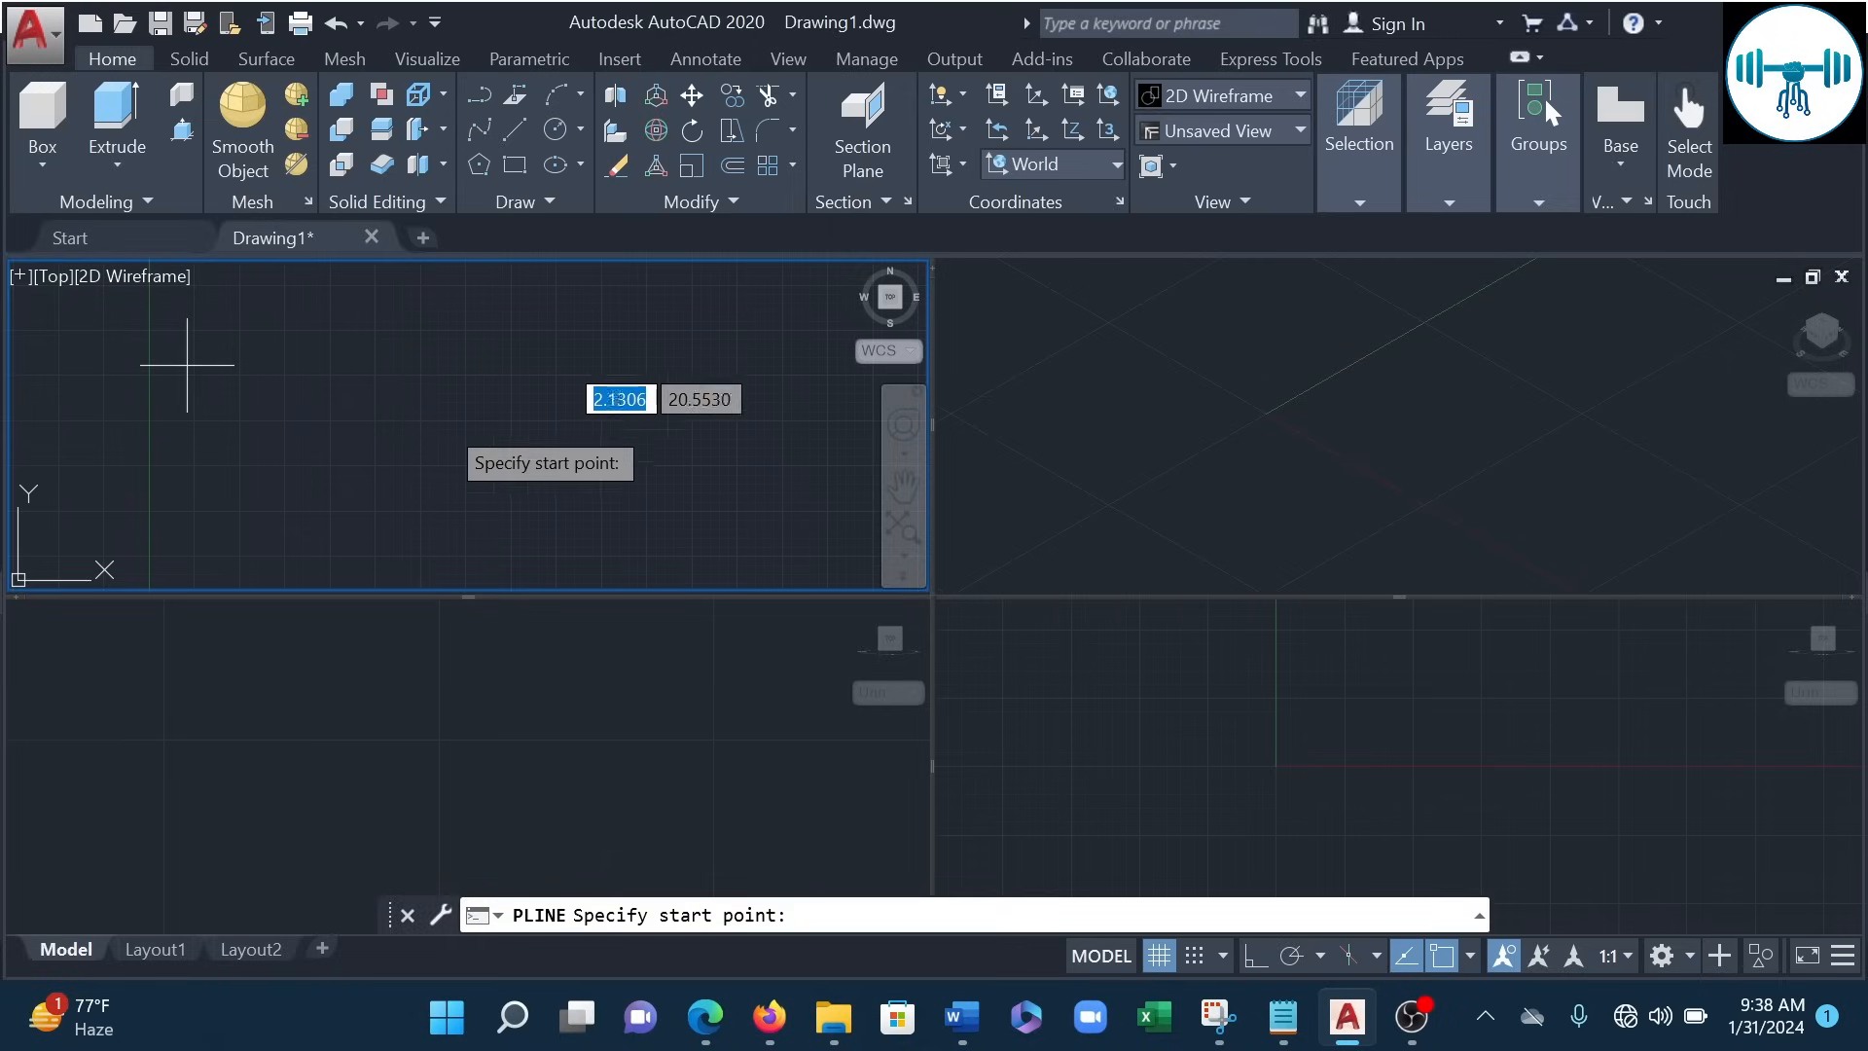
click(1249, 954)
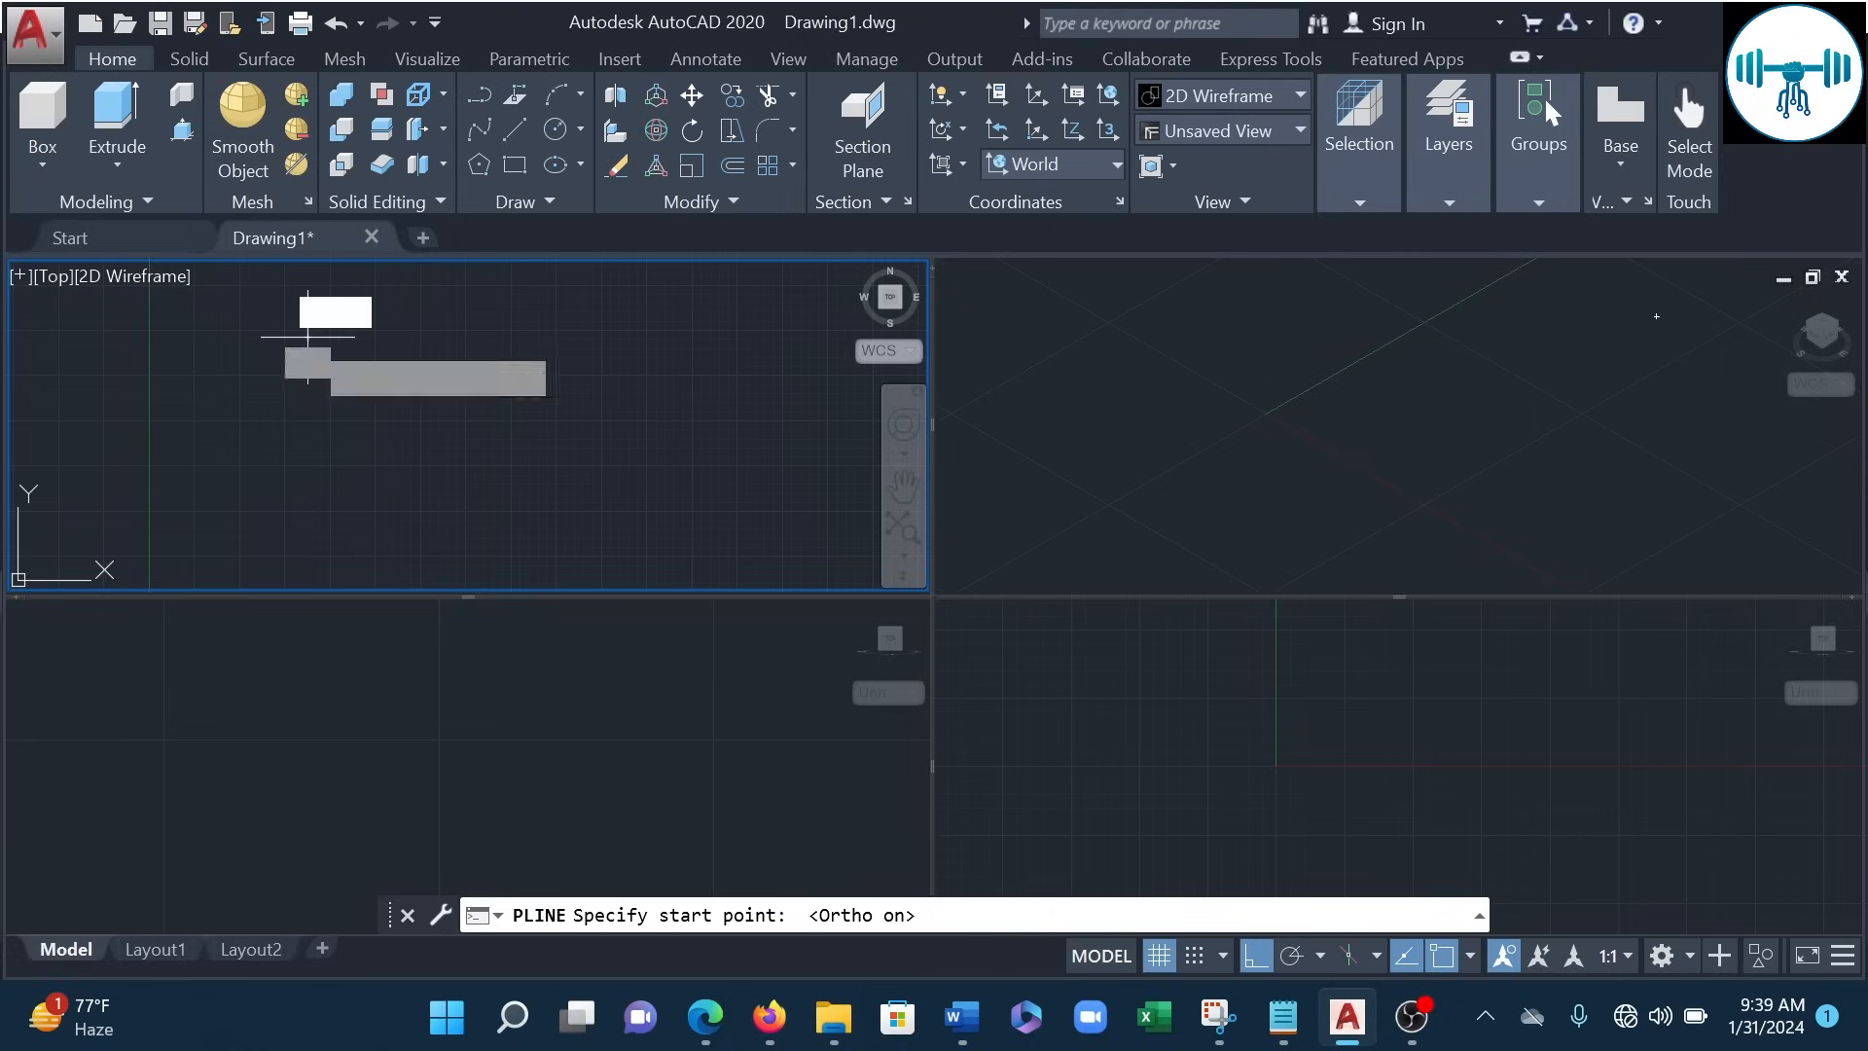
click(308, 337)
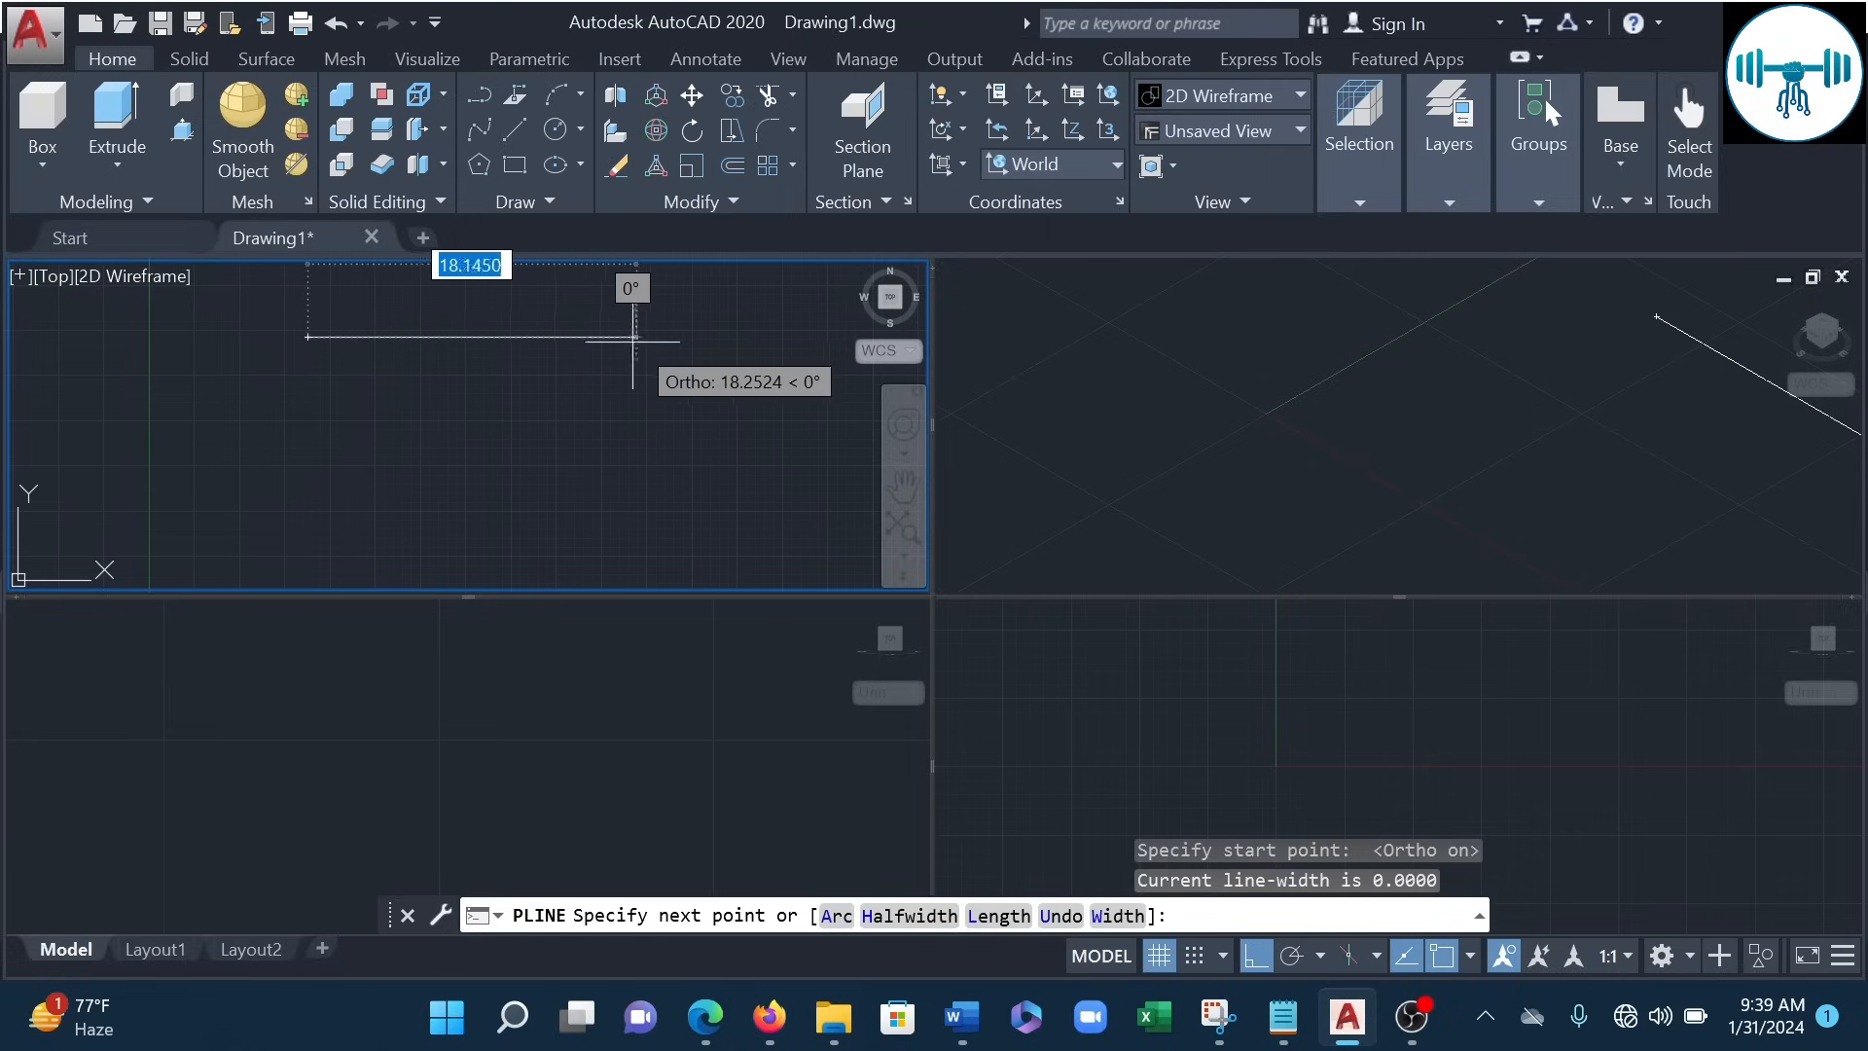
text(20)
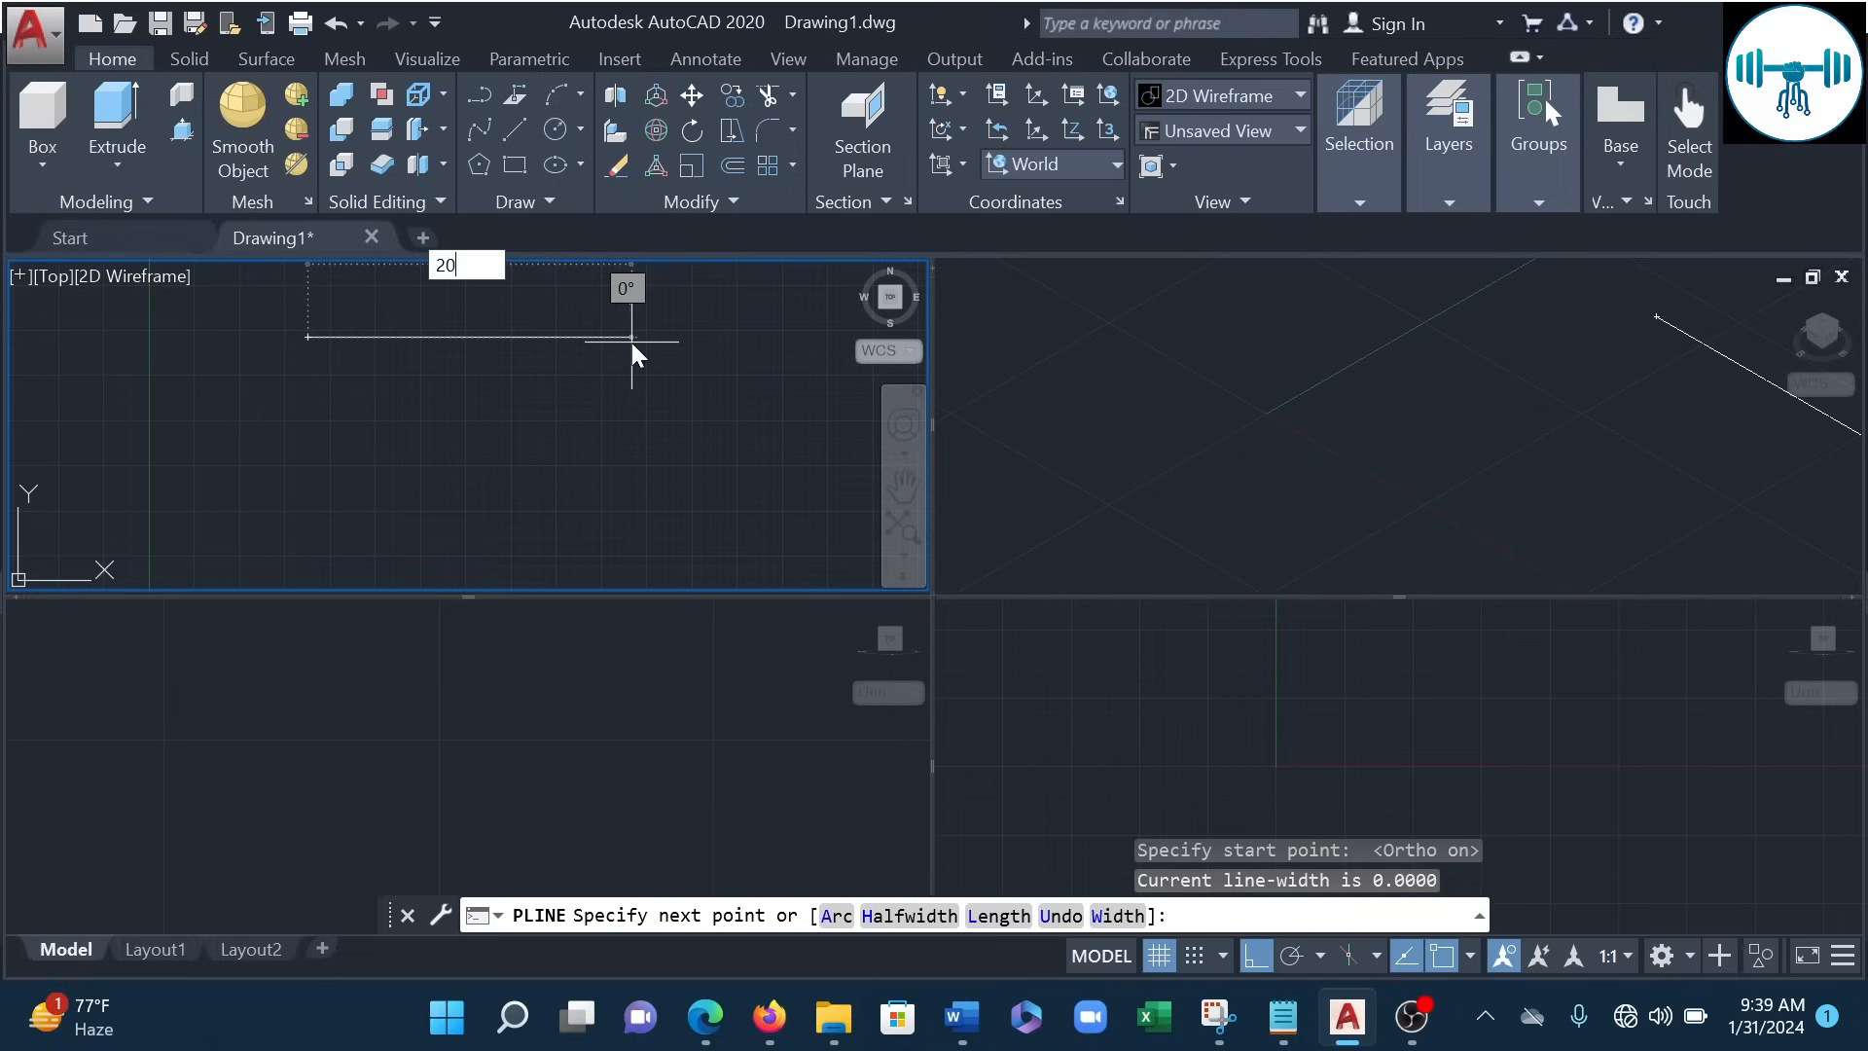
key(Return)
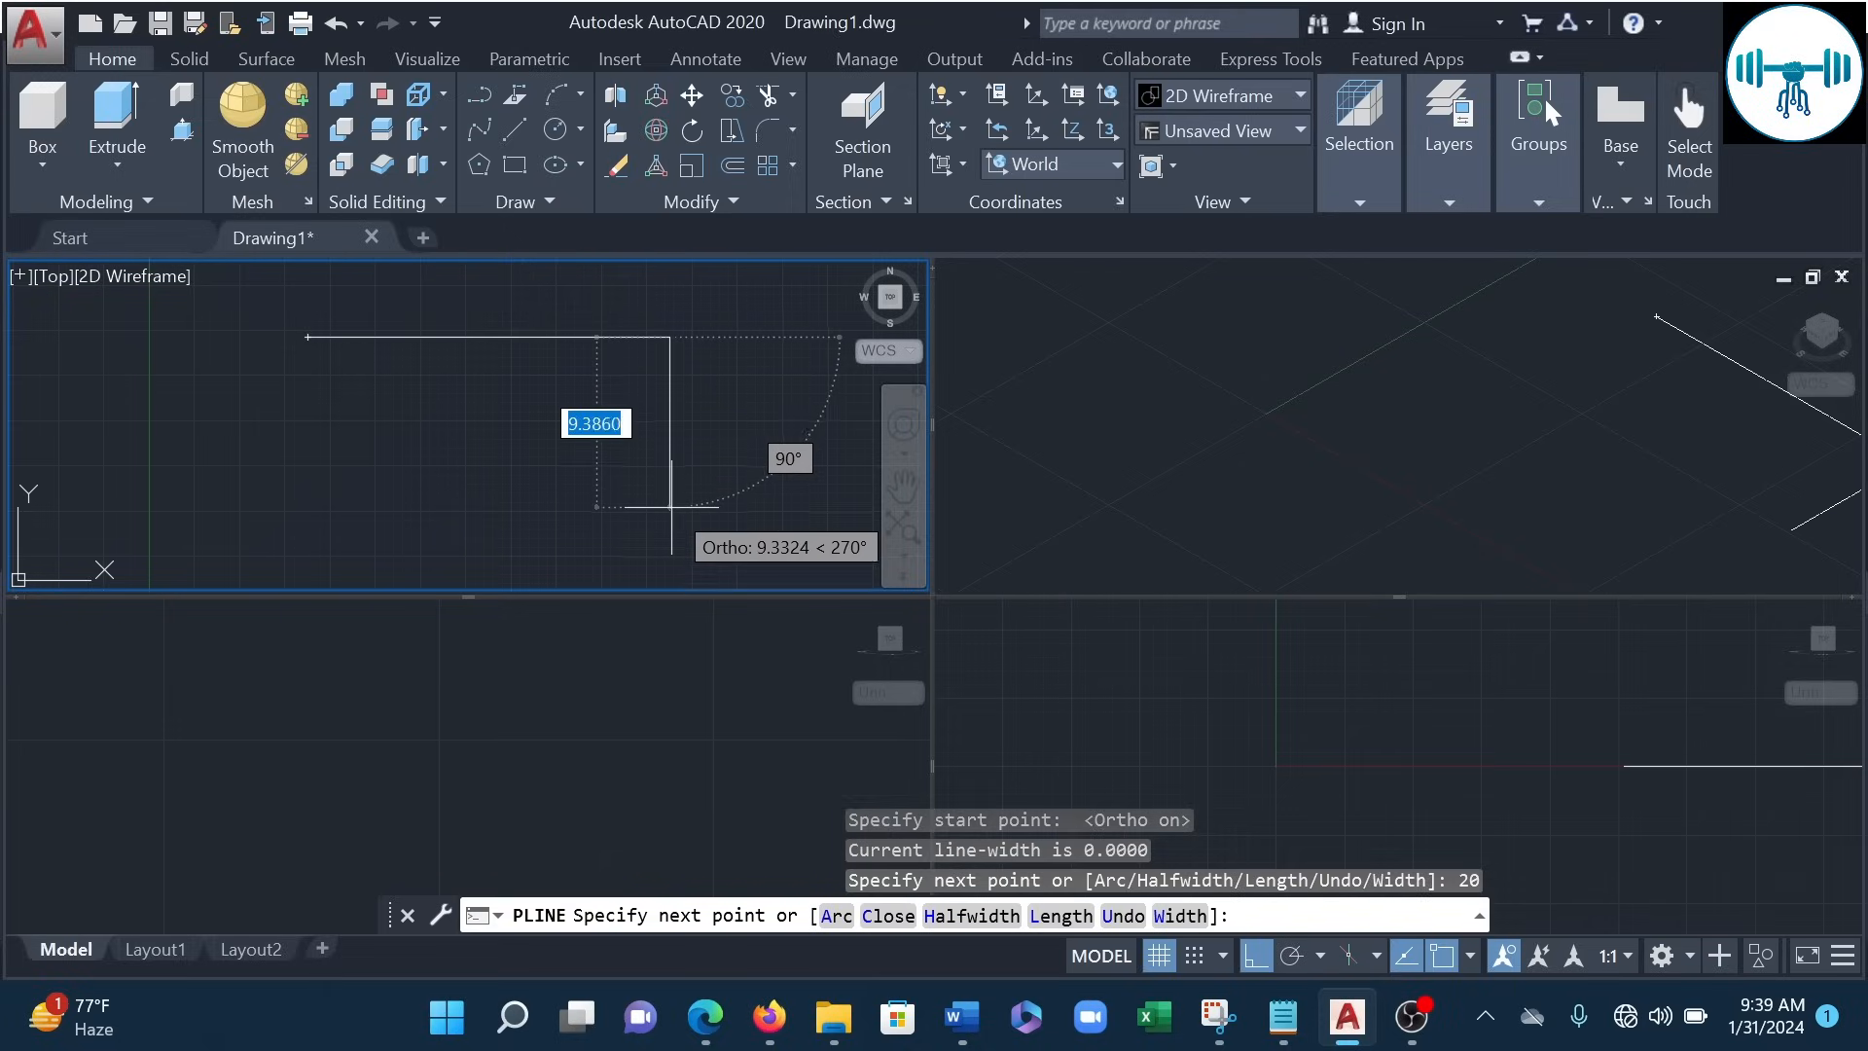
text(10)
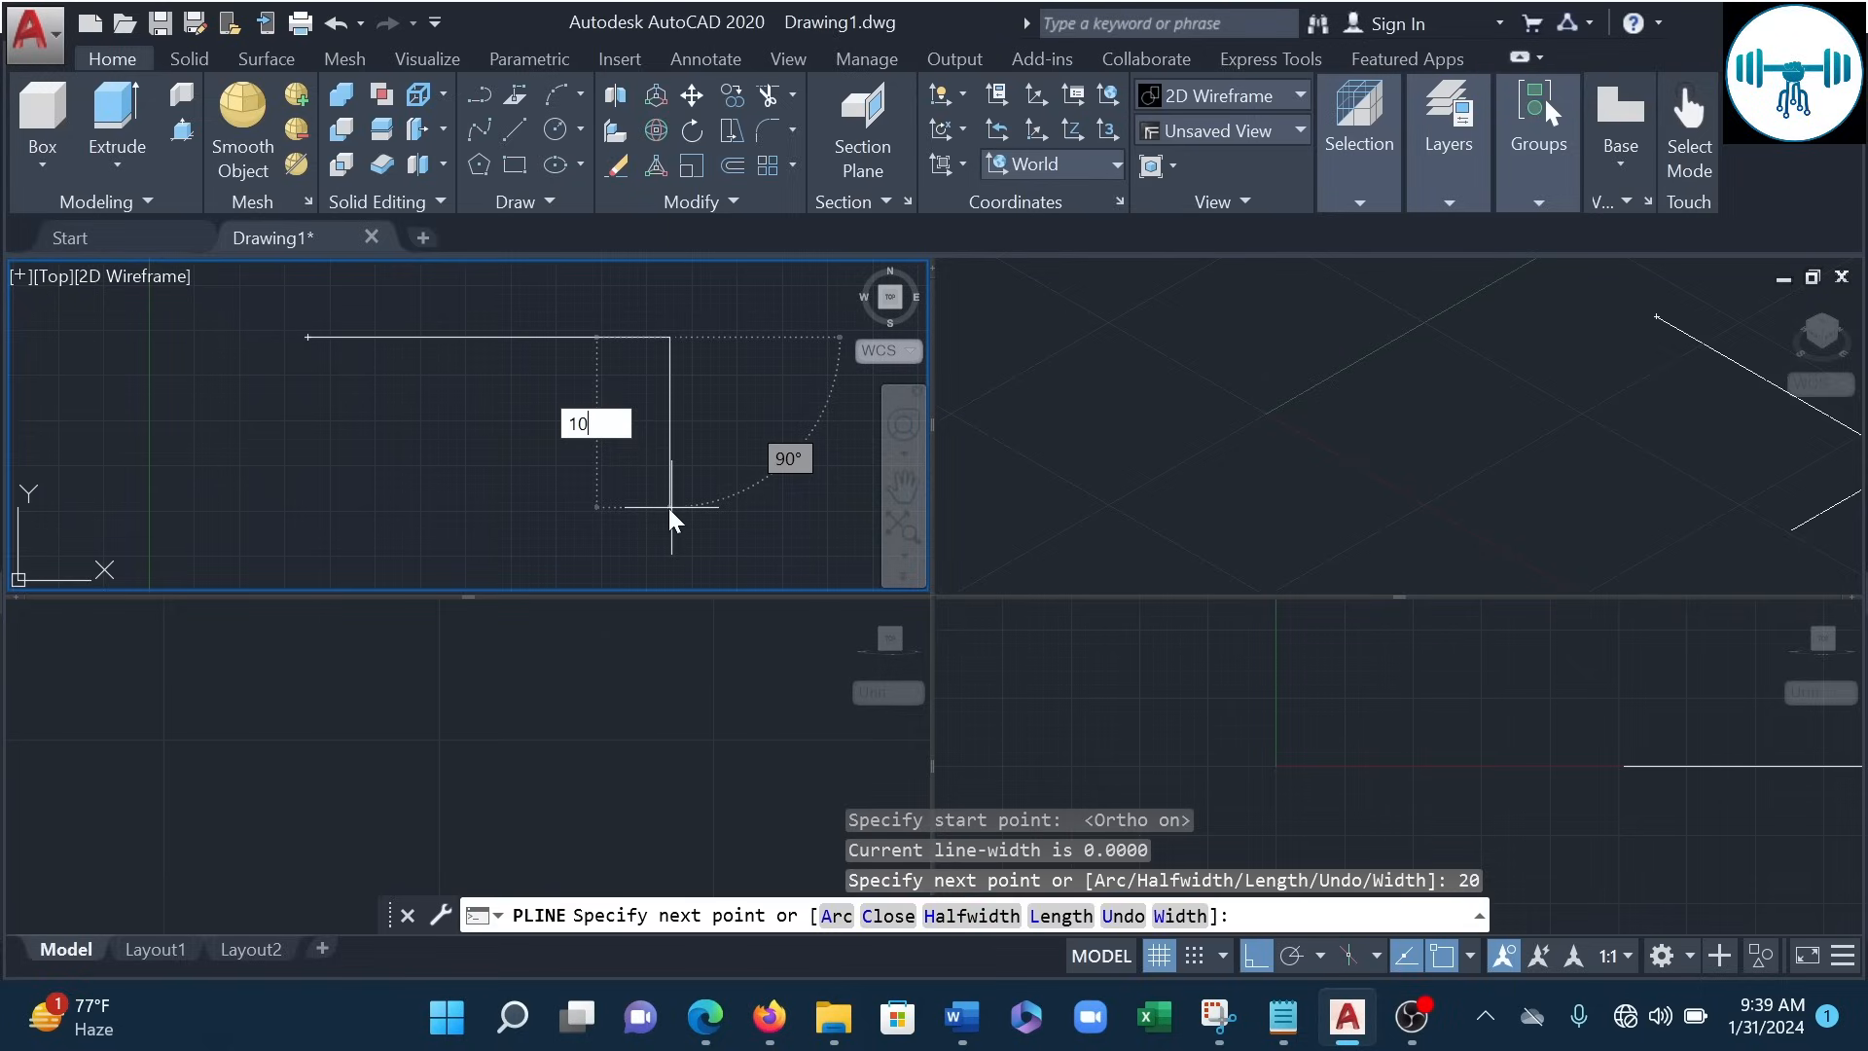
key(Return)
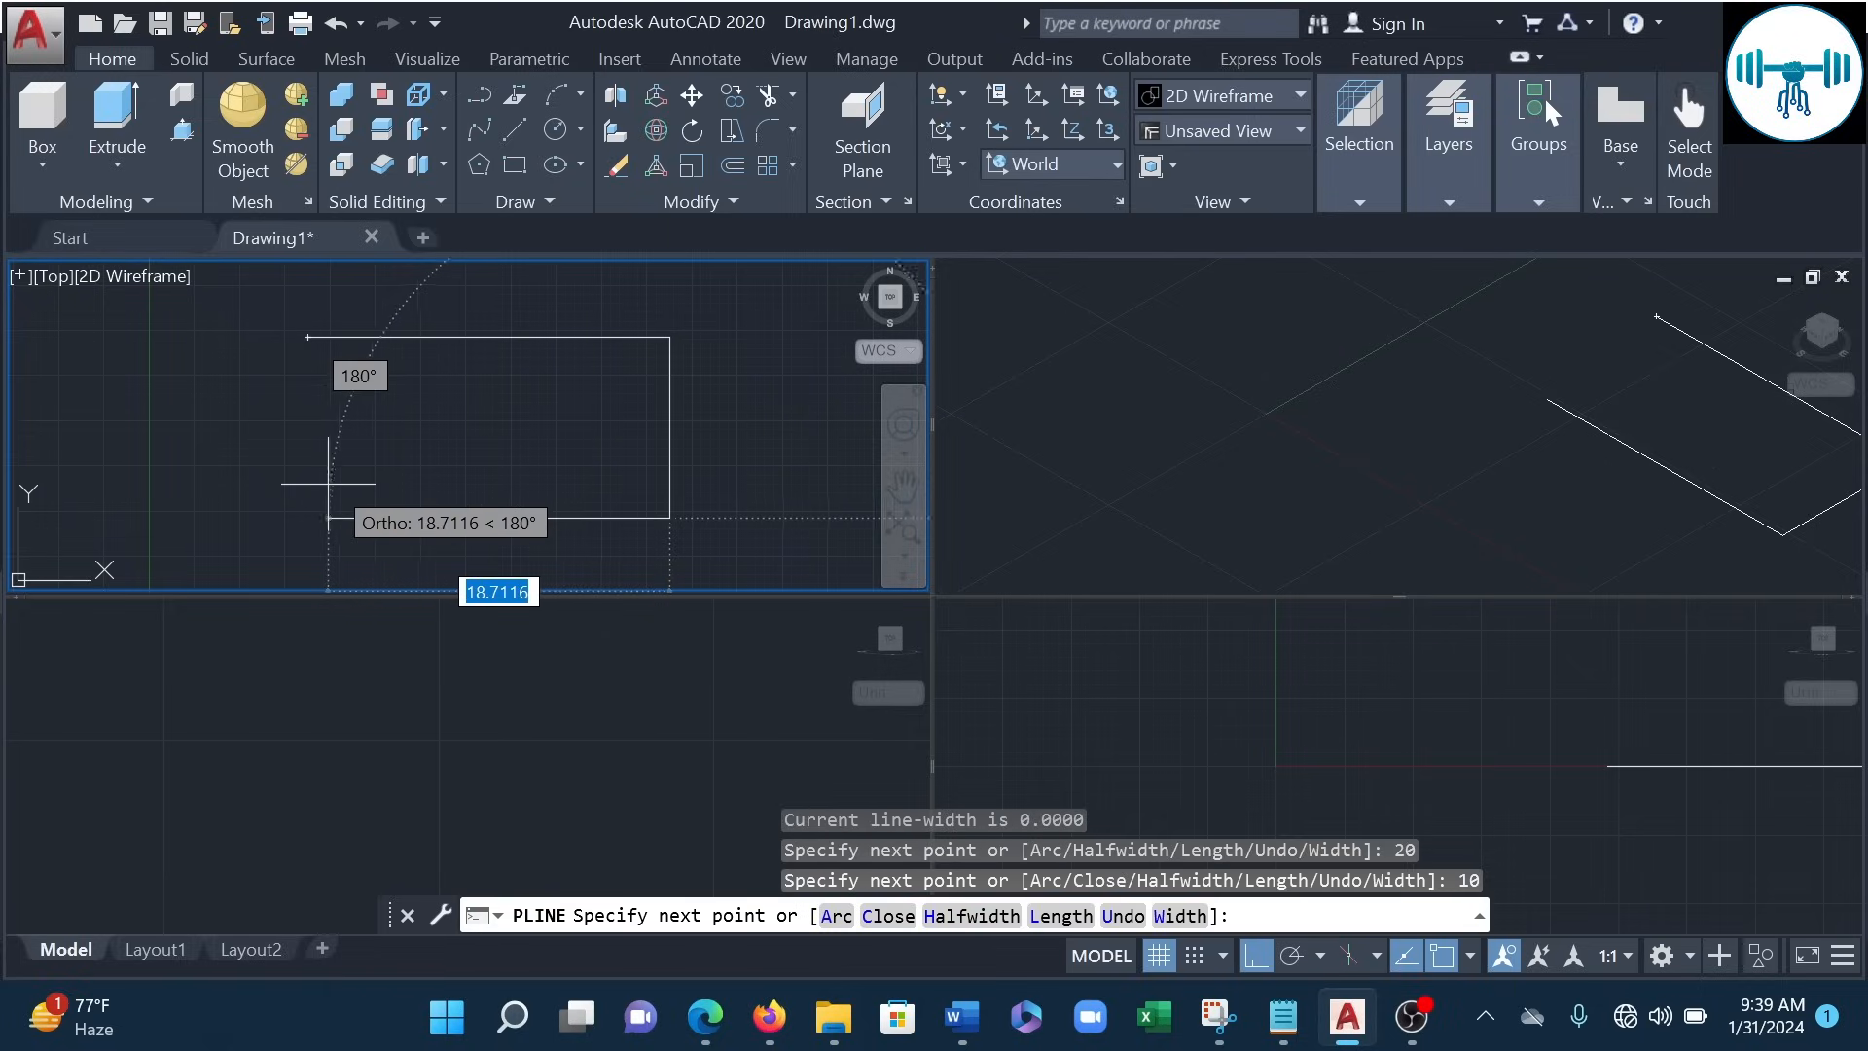
text(20)
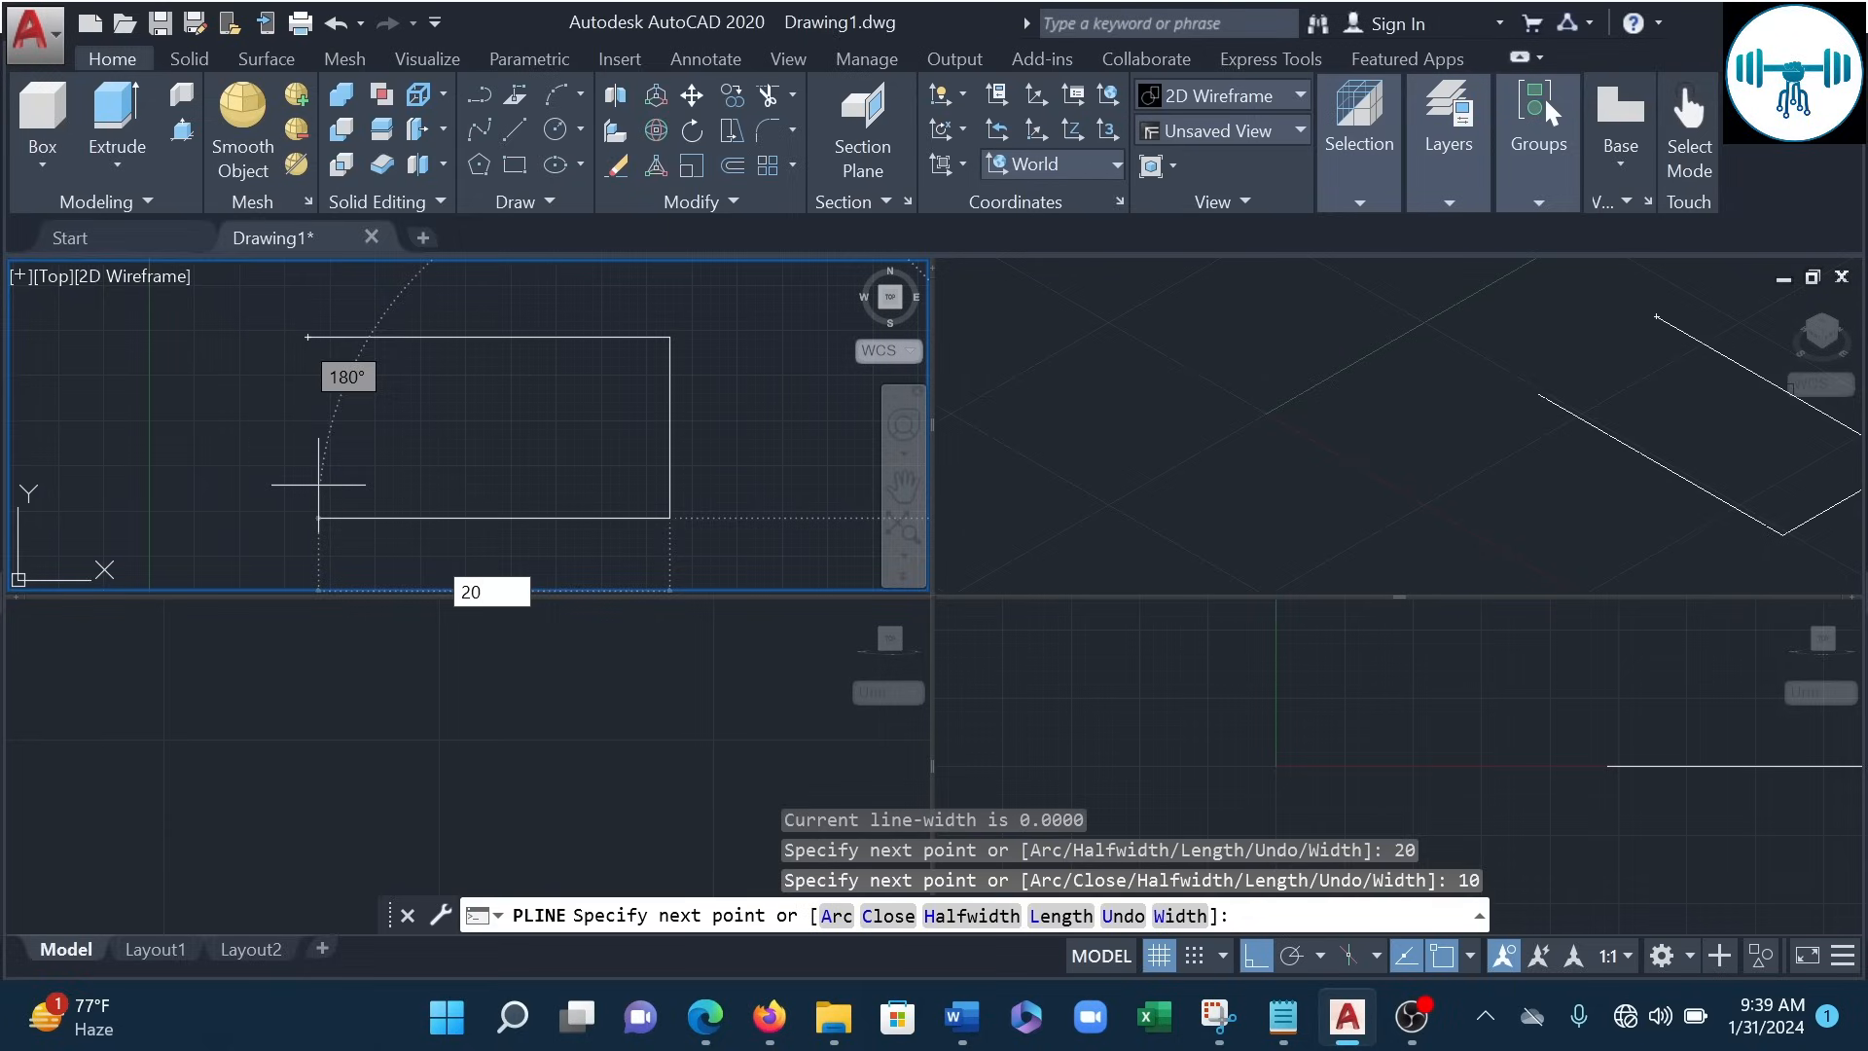
key(Return)
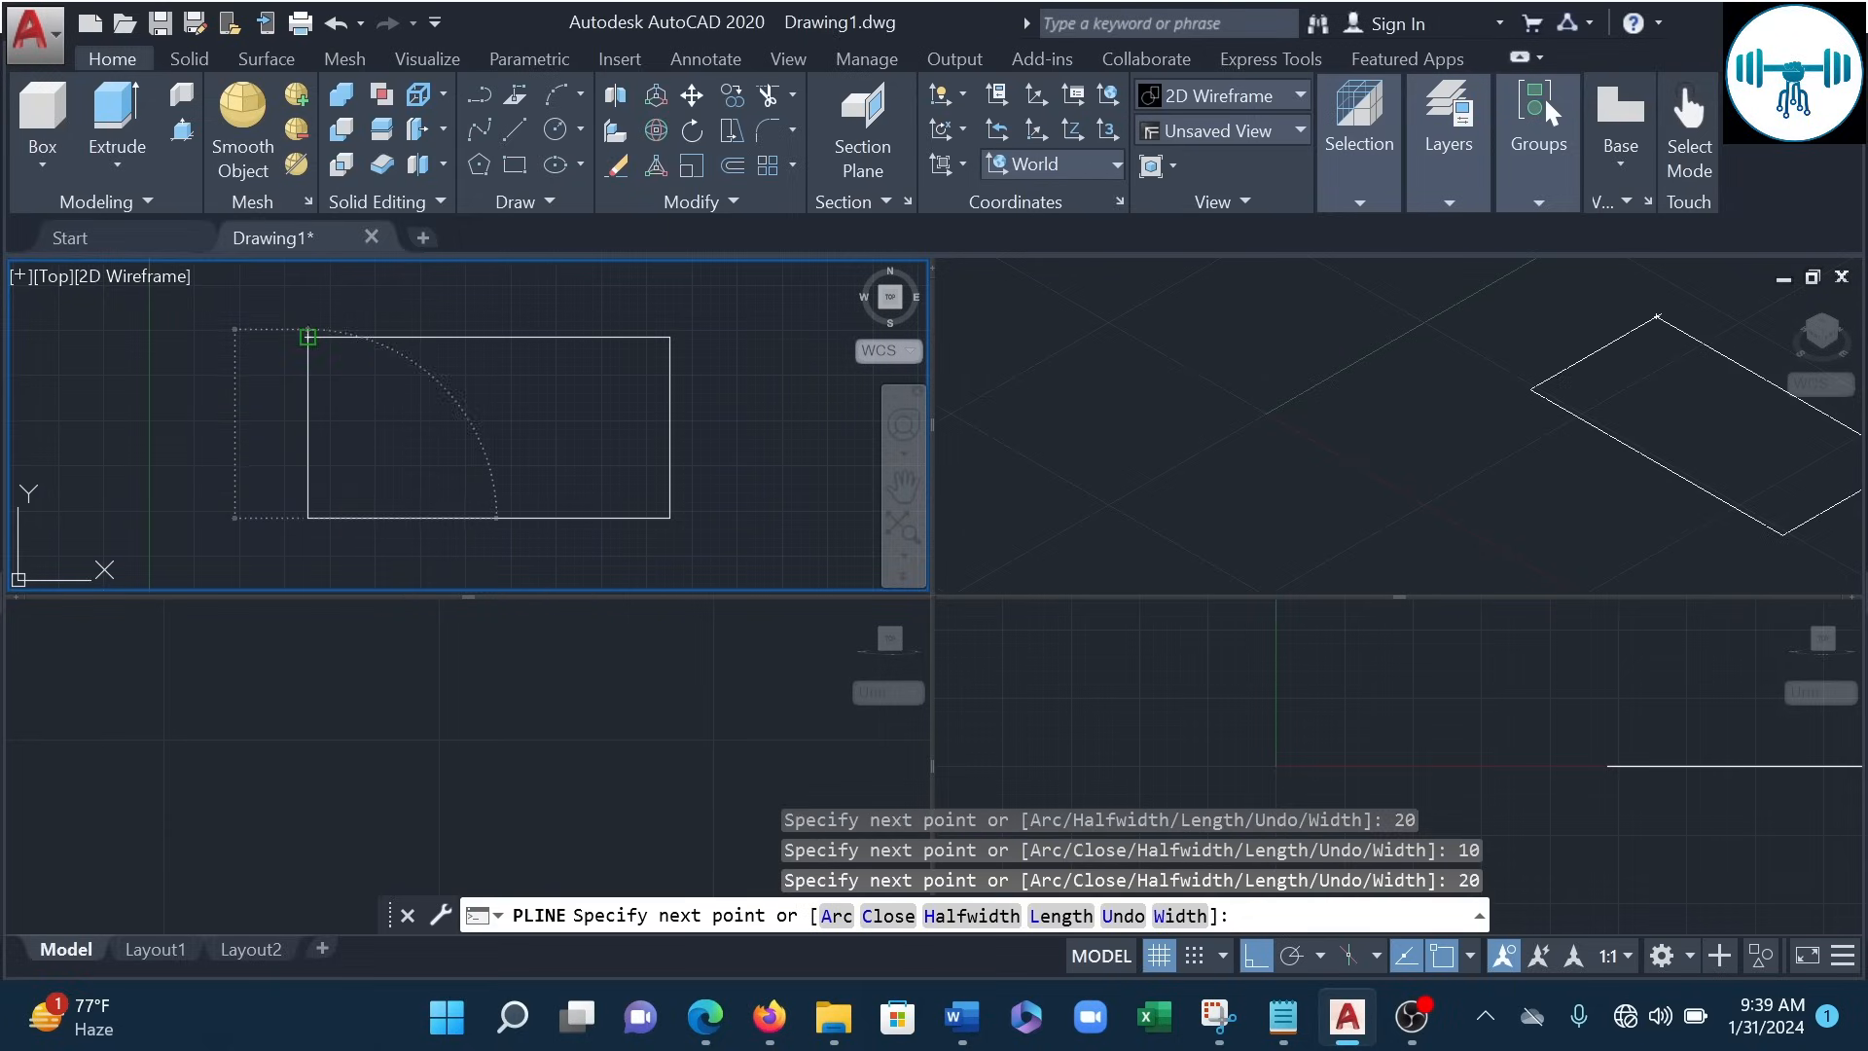
click(352, 329)
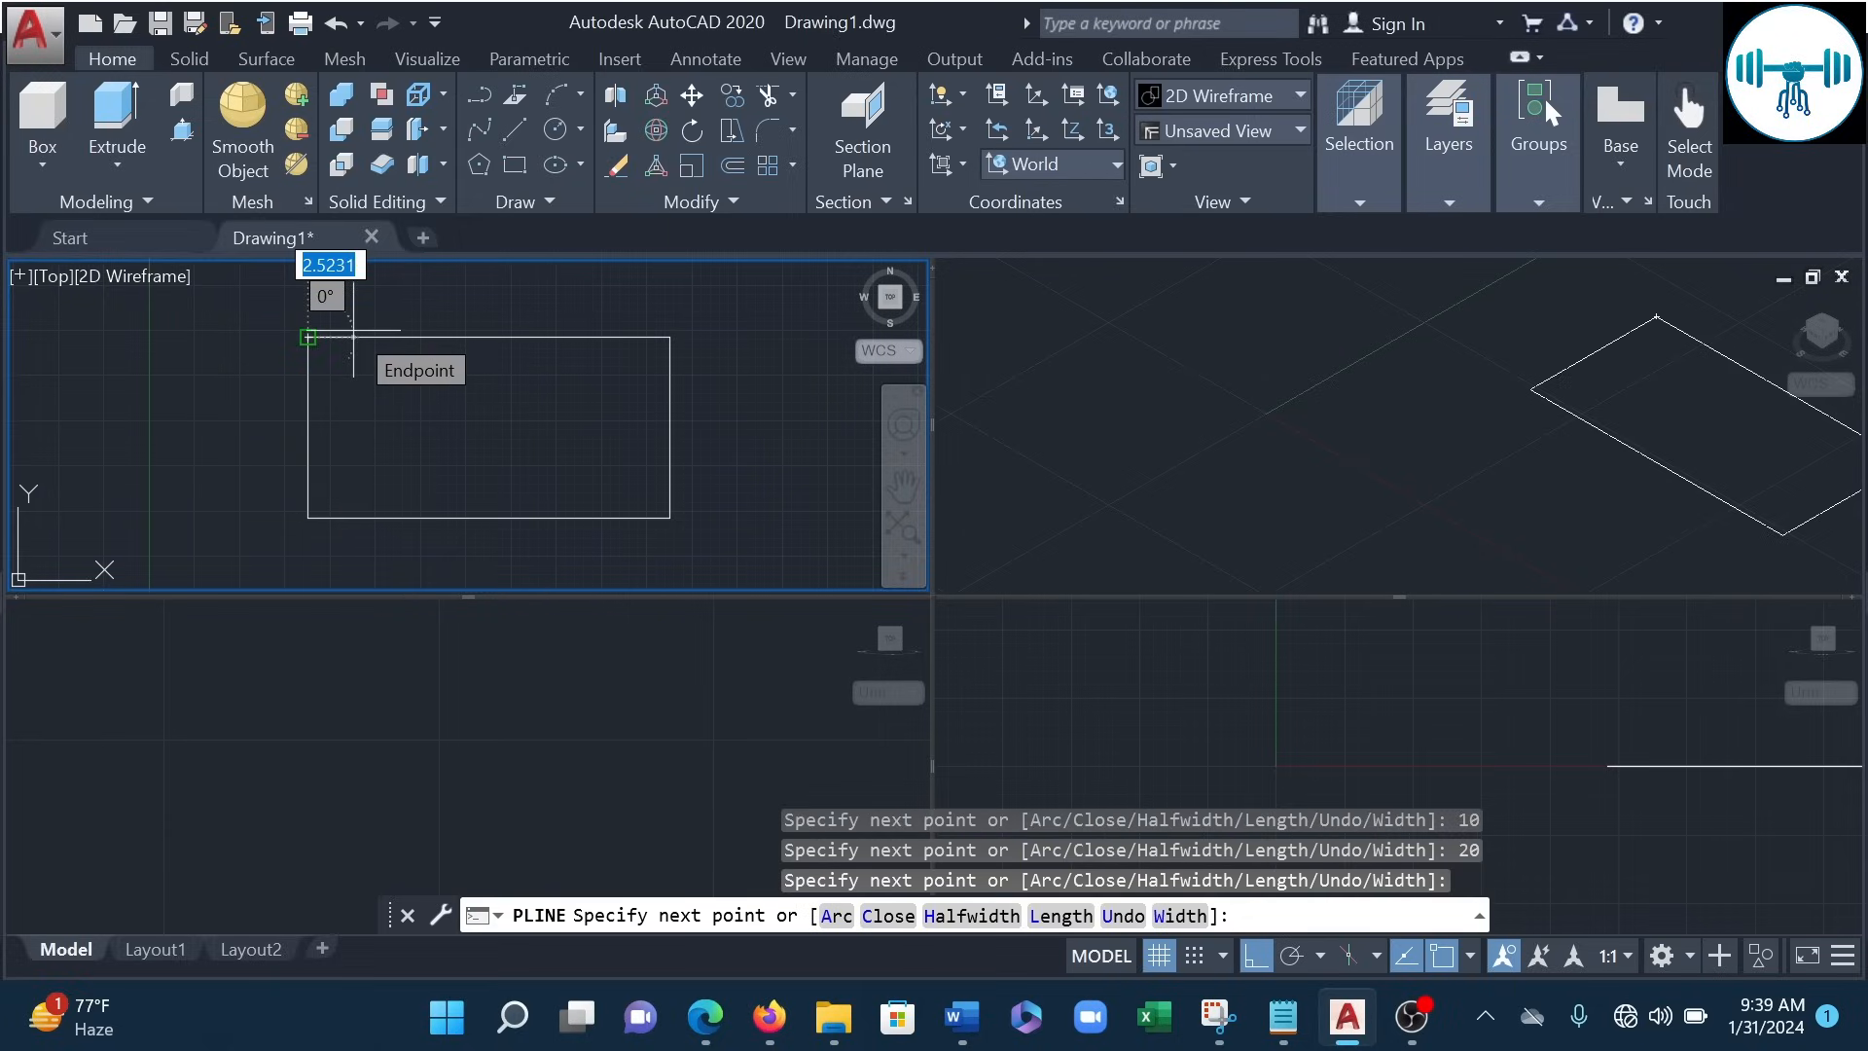
key(Return)
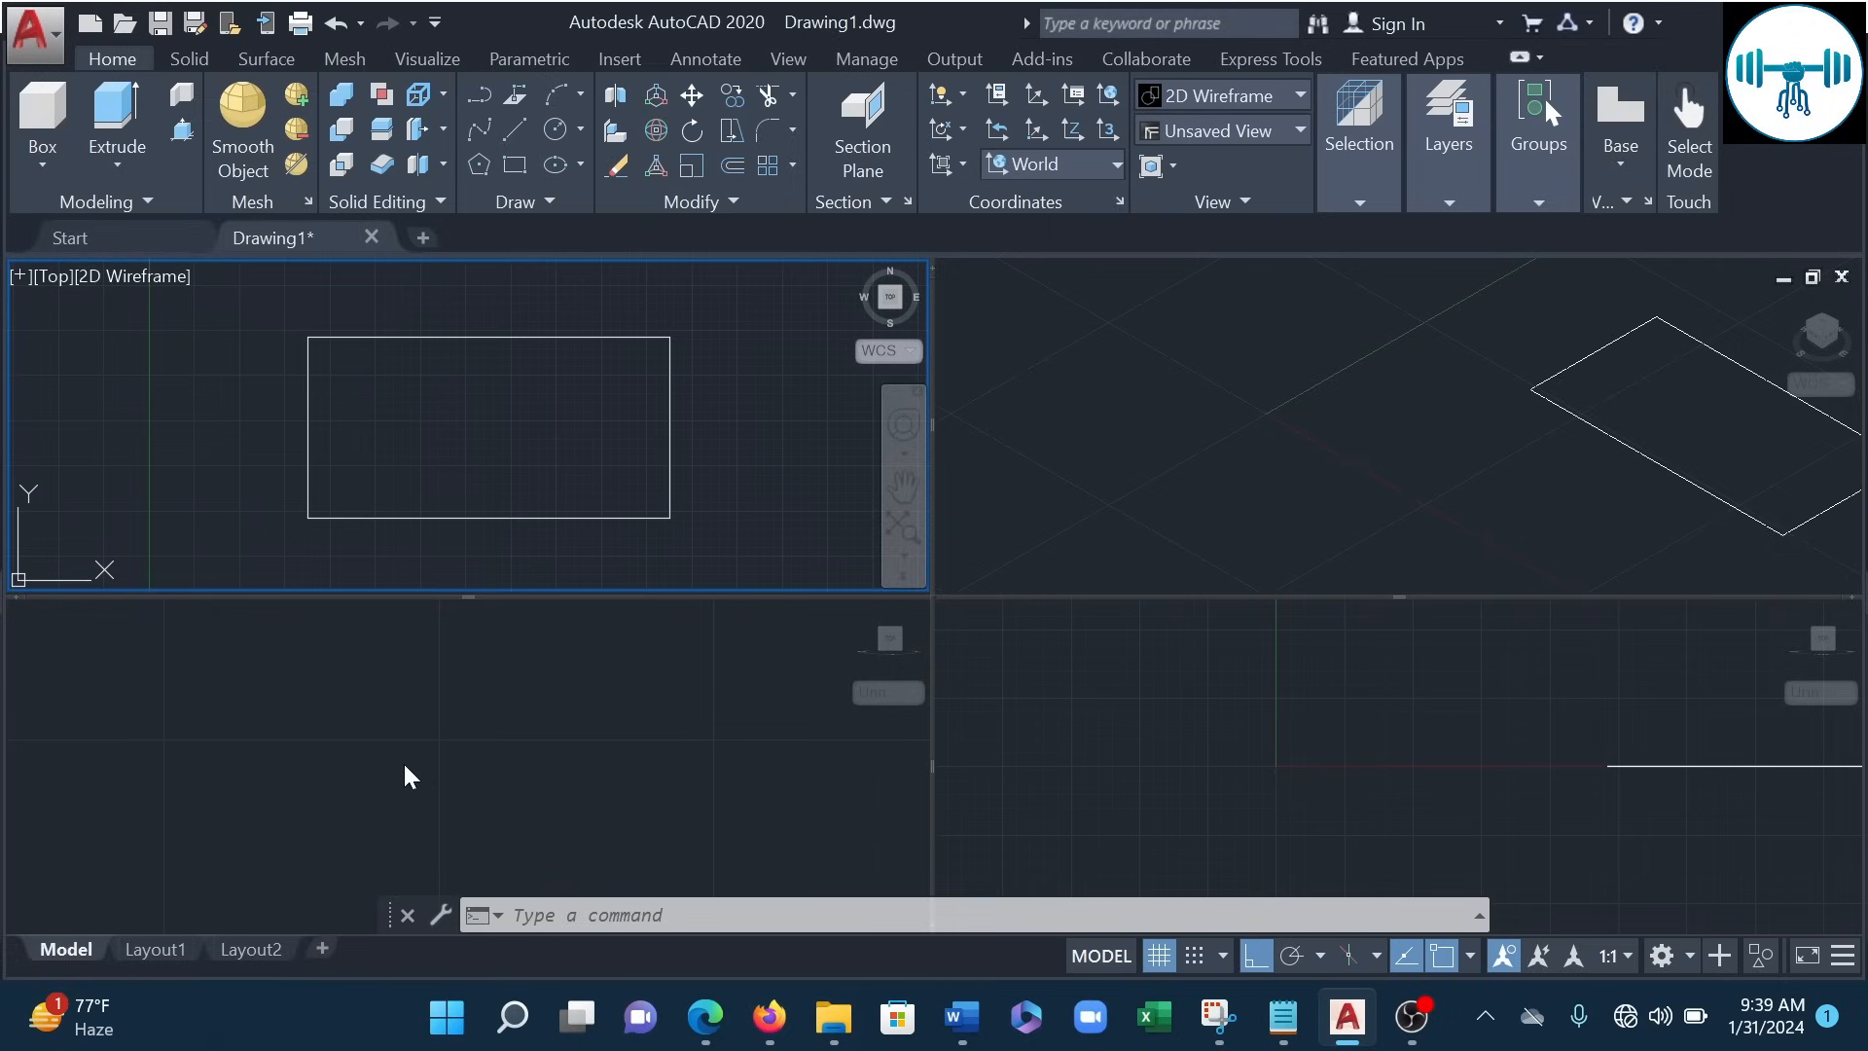
- Bring the rectangle fully into view in the Front, Right and SE Isometric viewports
click(405, 731)
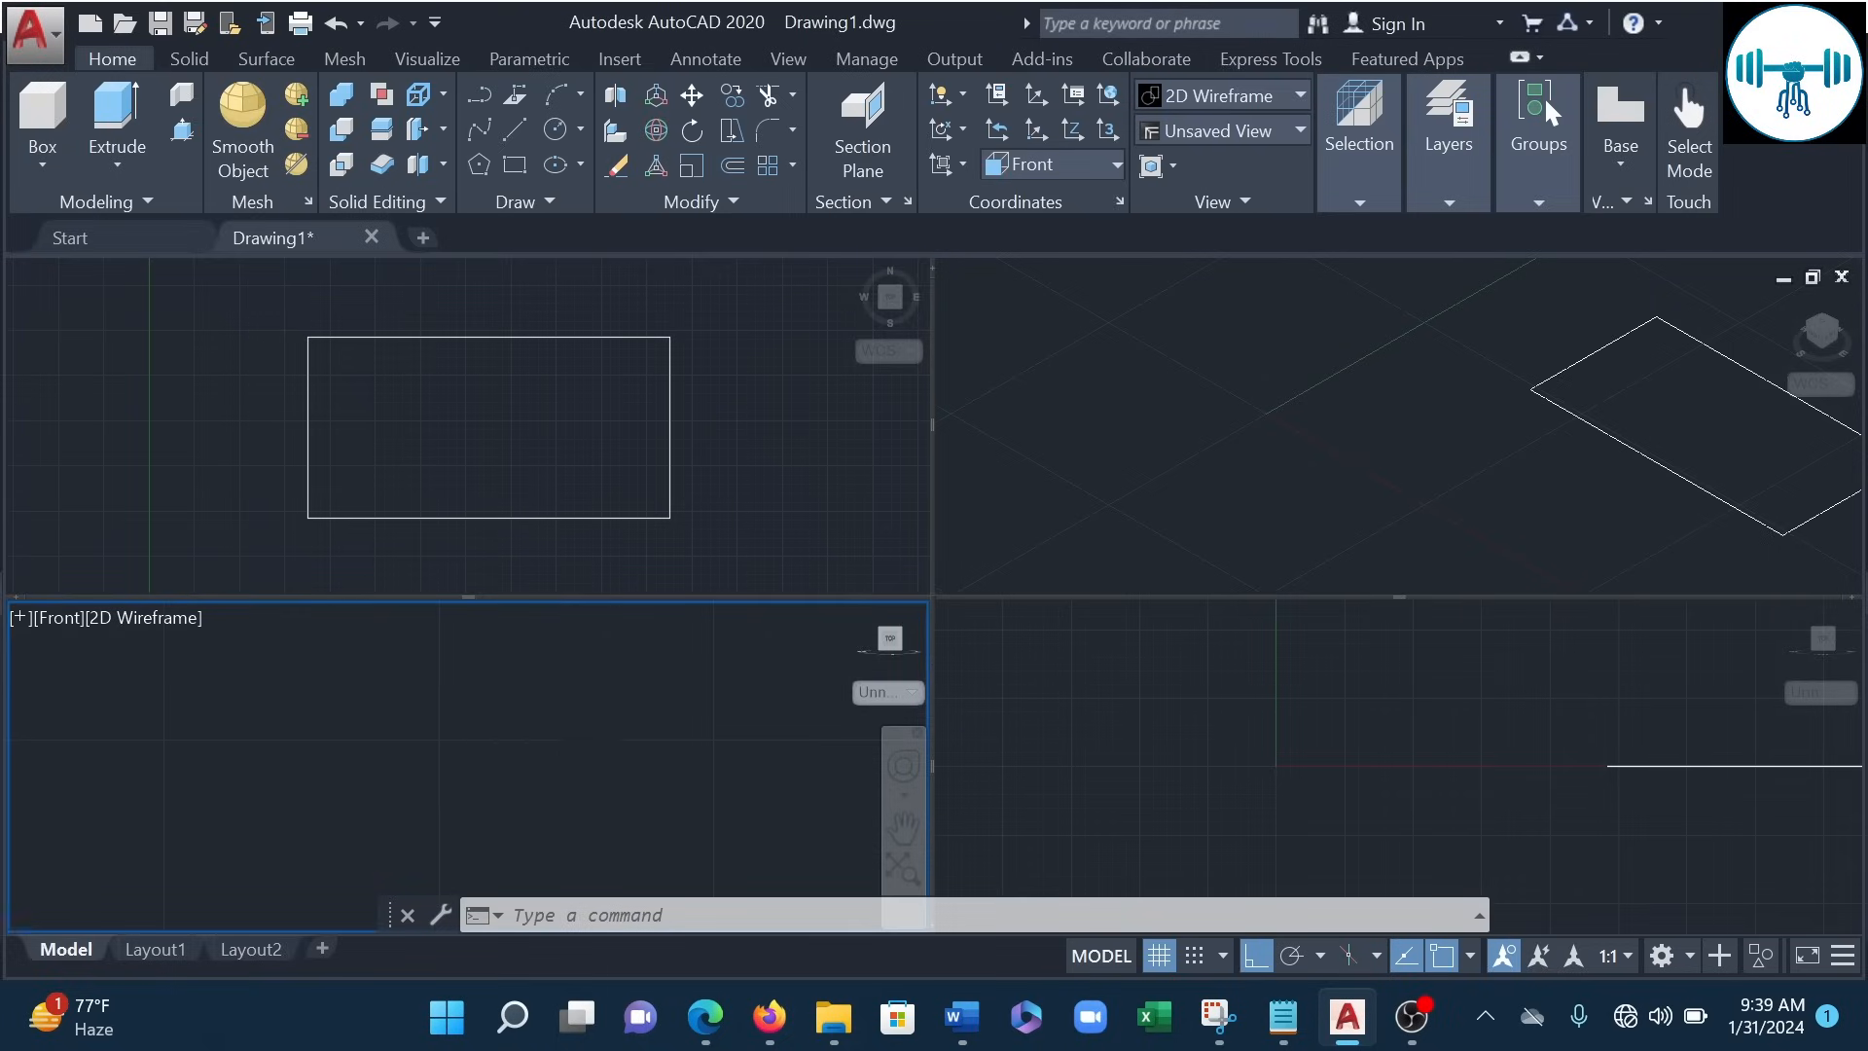
scroll(450, 775, down, 5)
middle_drag(671, 760, 336, 714)
middle_drag(551, 721, 508, 708)
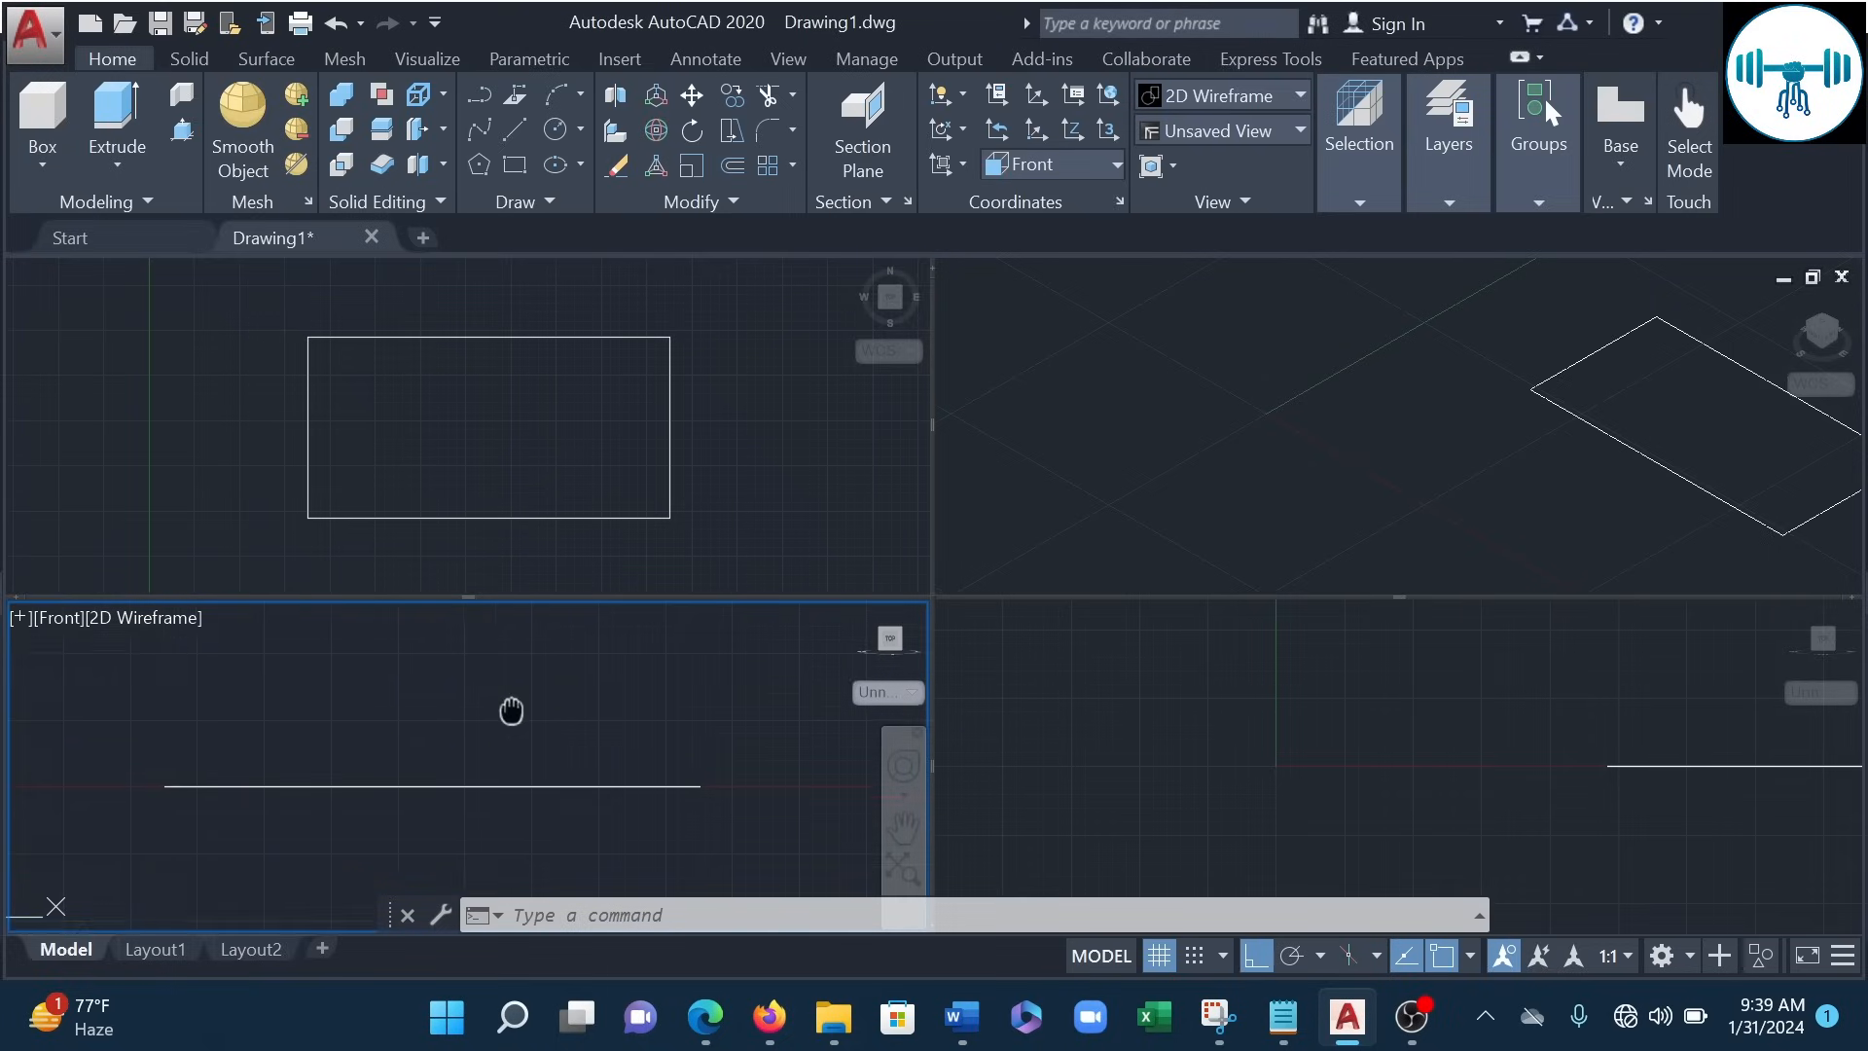
click(1468, 779)
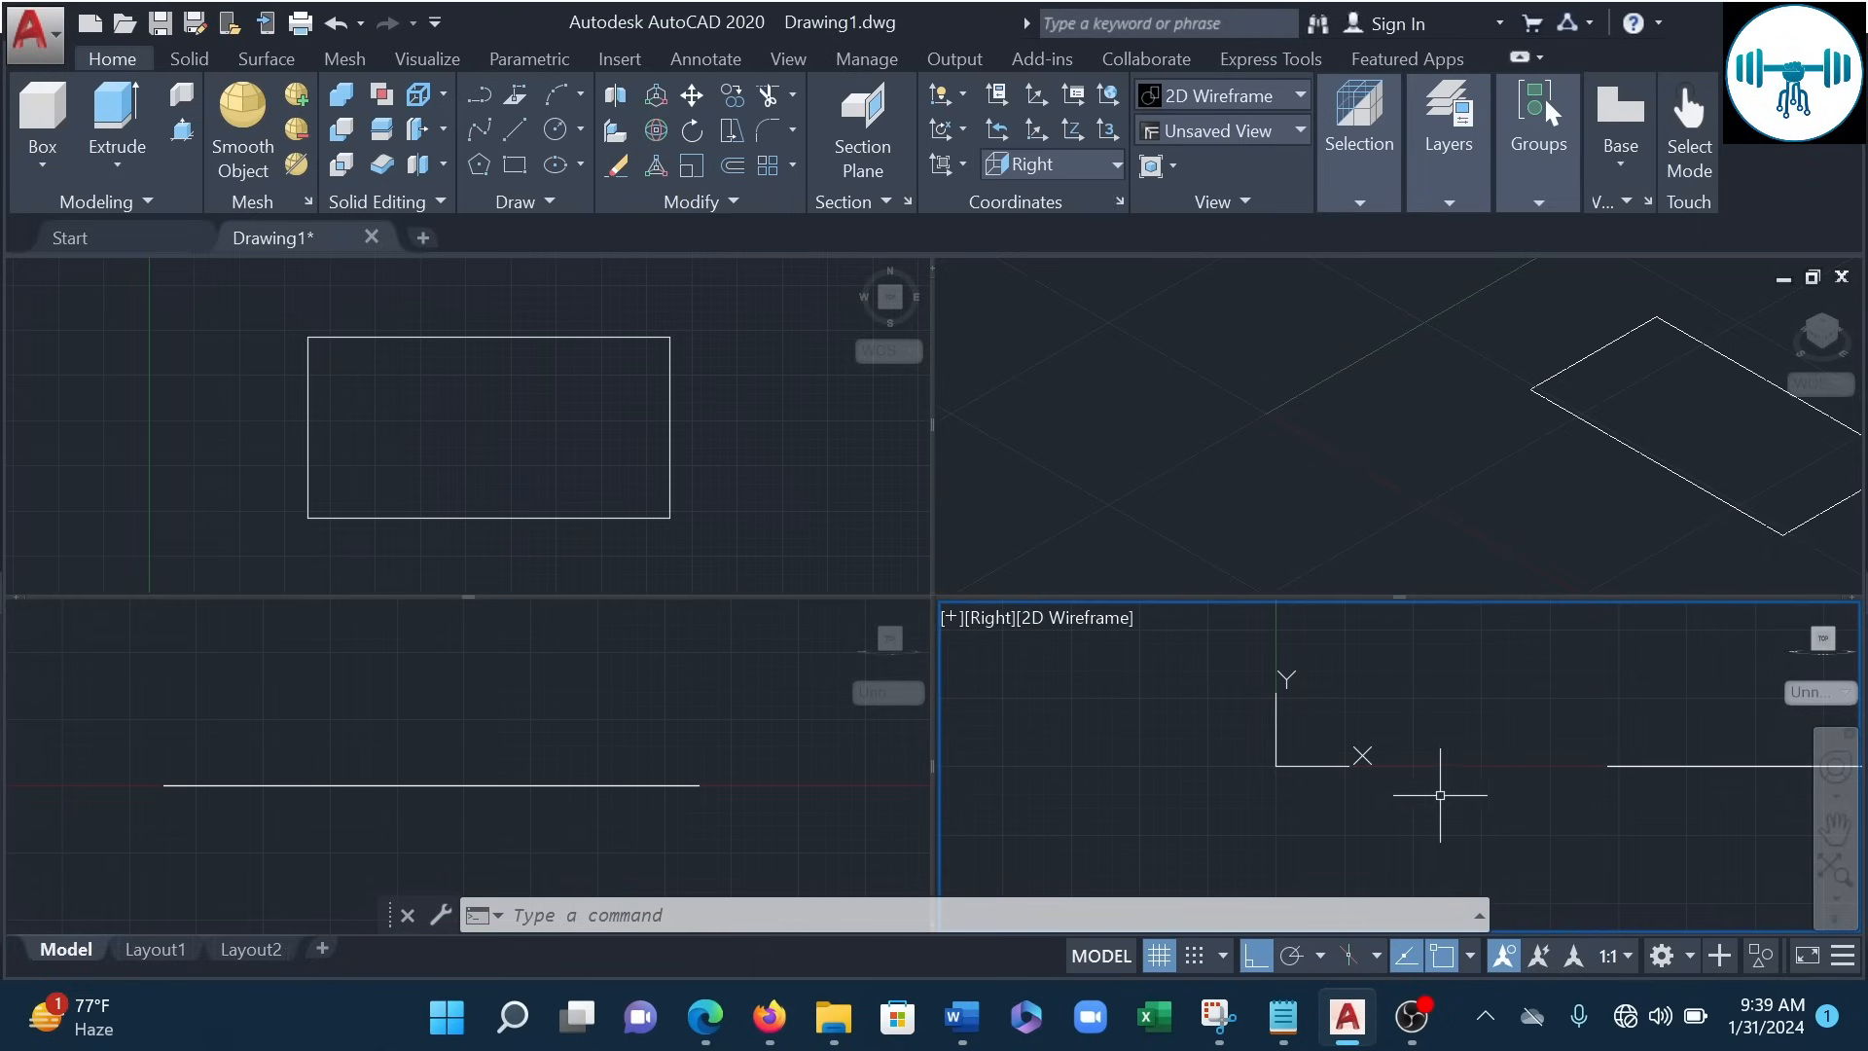
middle_drag(1542, 755, 1247, 790)
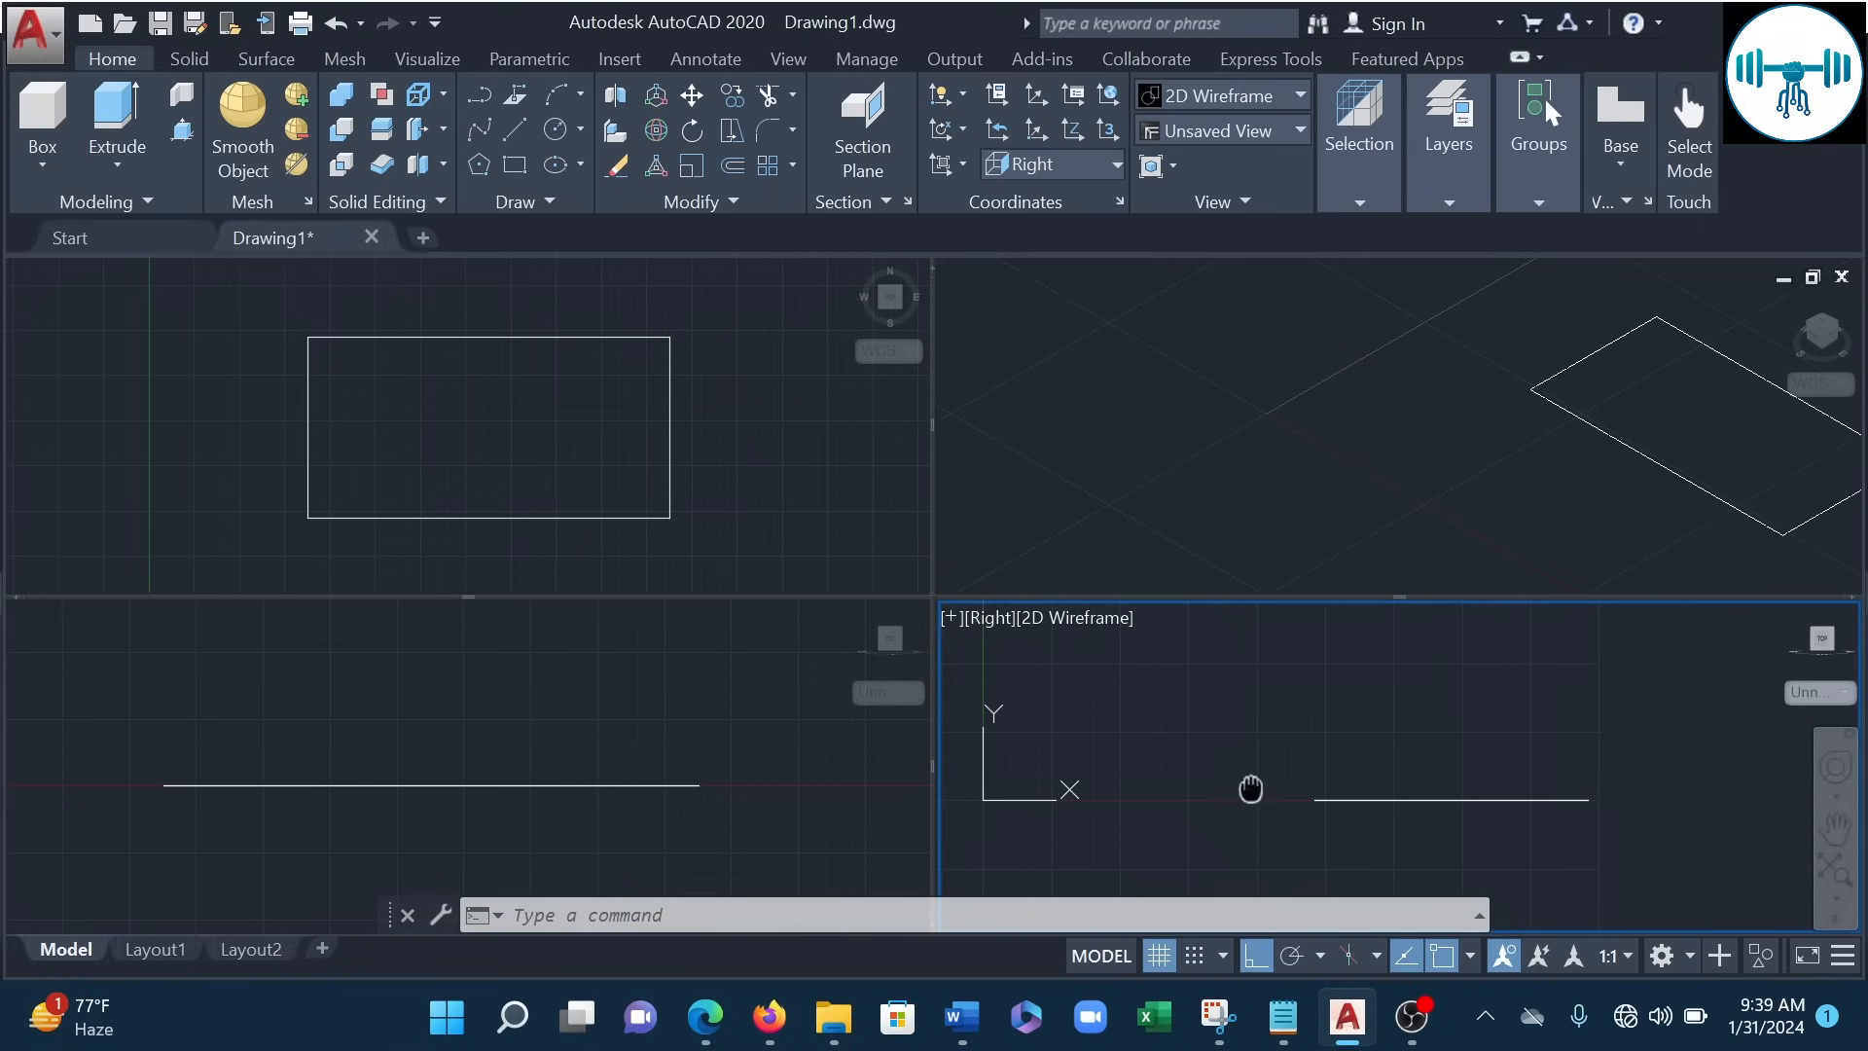
scroll(1041, 723, down, 2)
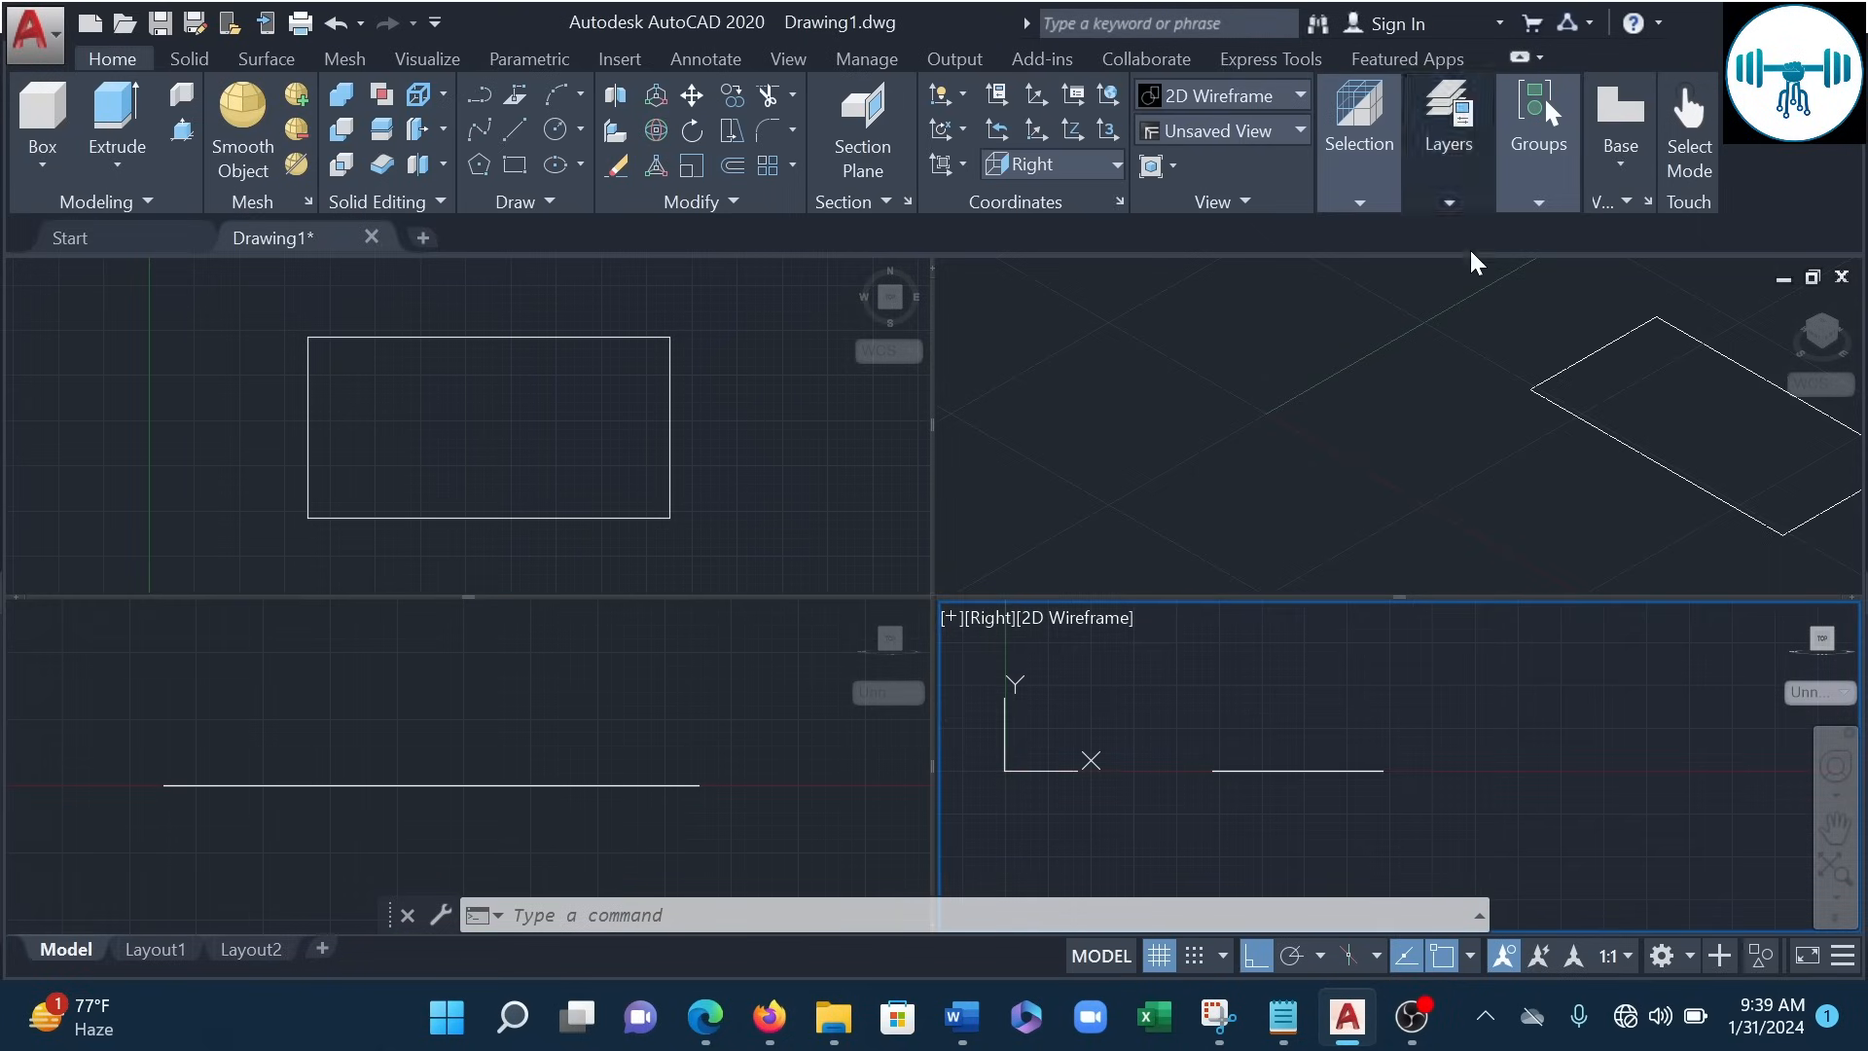
click(1409, 384)
scroll(1441, 393, down, 3)
middle_drag(1441, 399, 1235, 492)
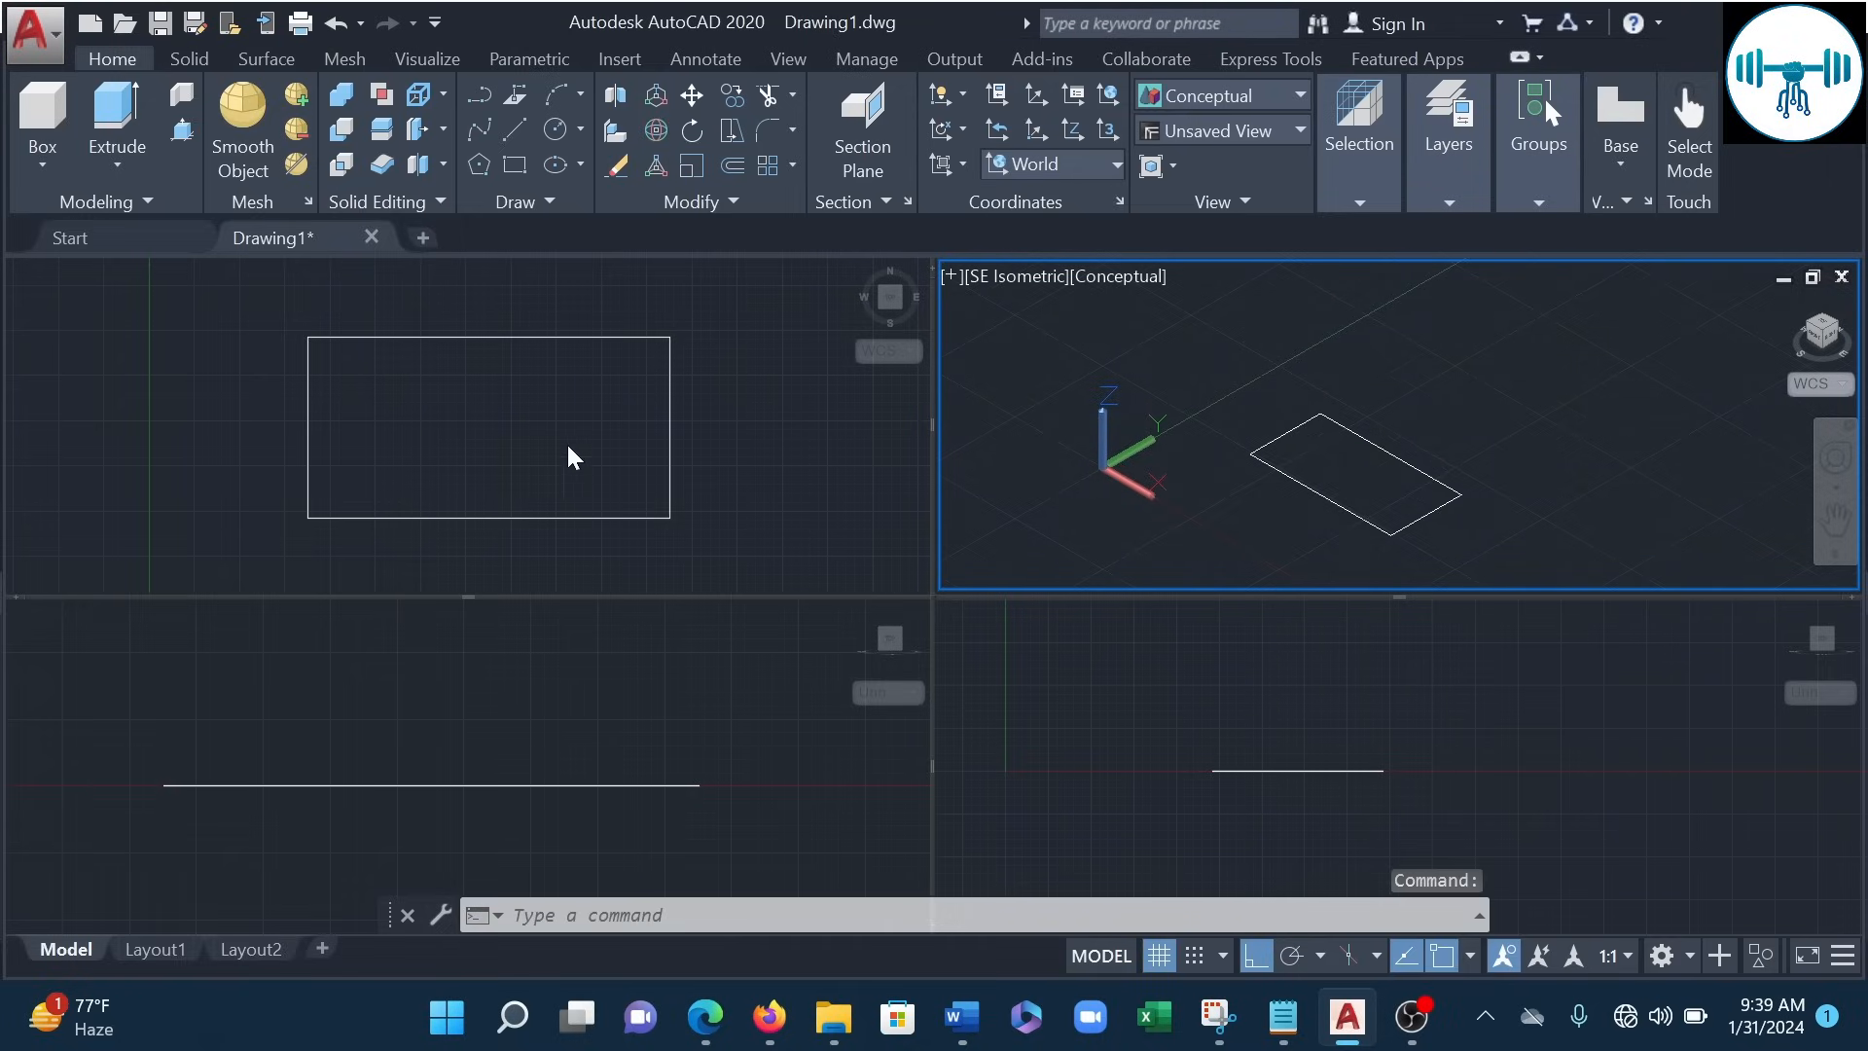
- Extrude the rectangle in the Top viewport to a height of 3 and inspect the solid in the SE Isometric viewport
click(486, 404)
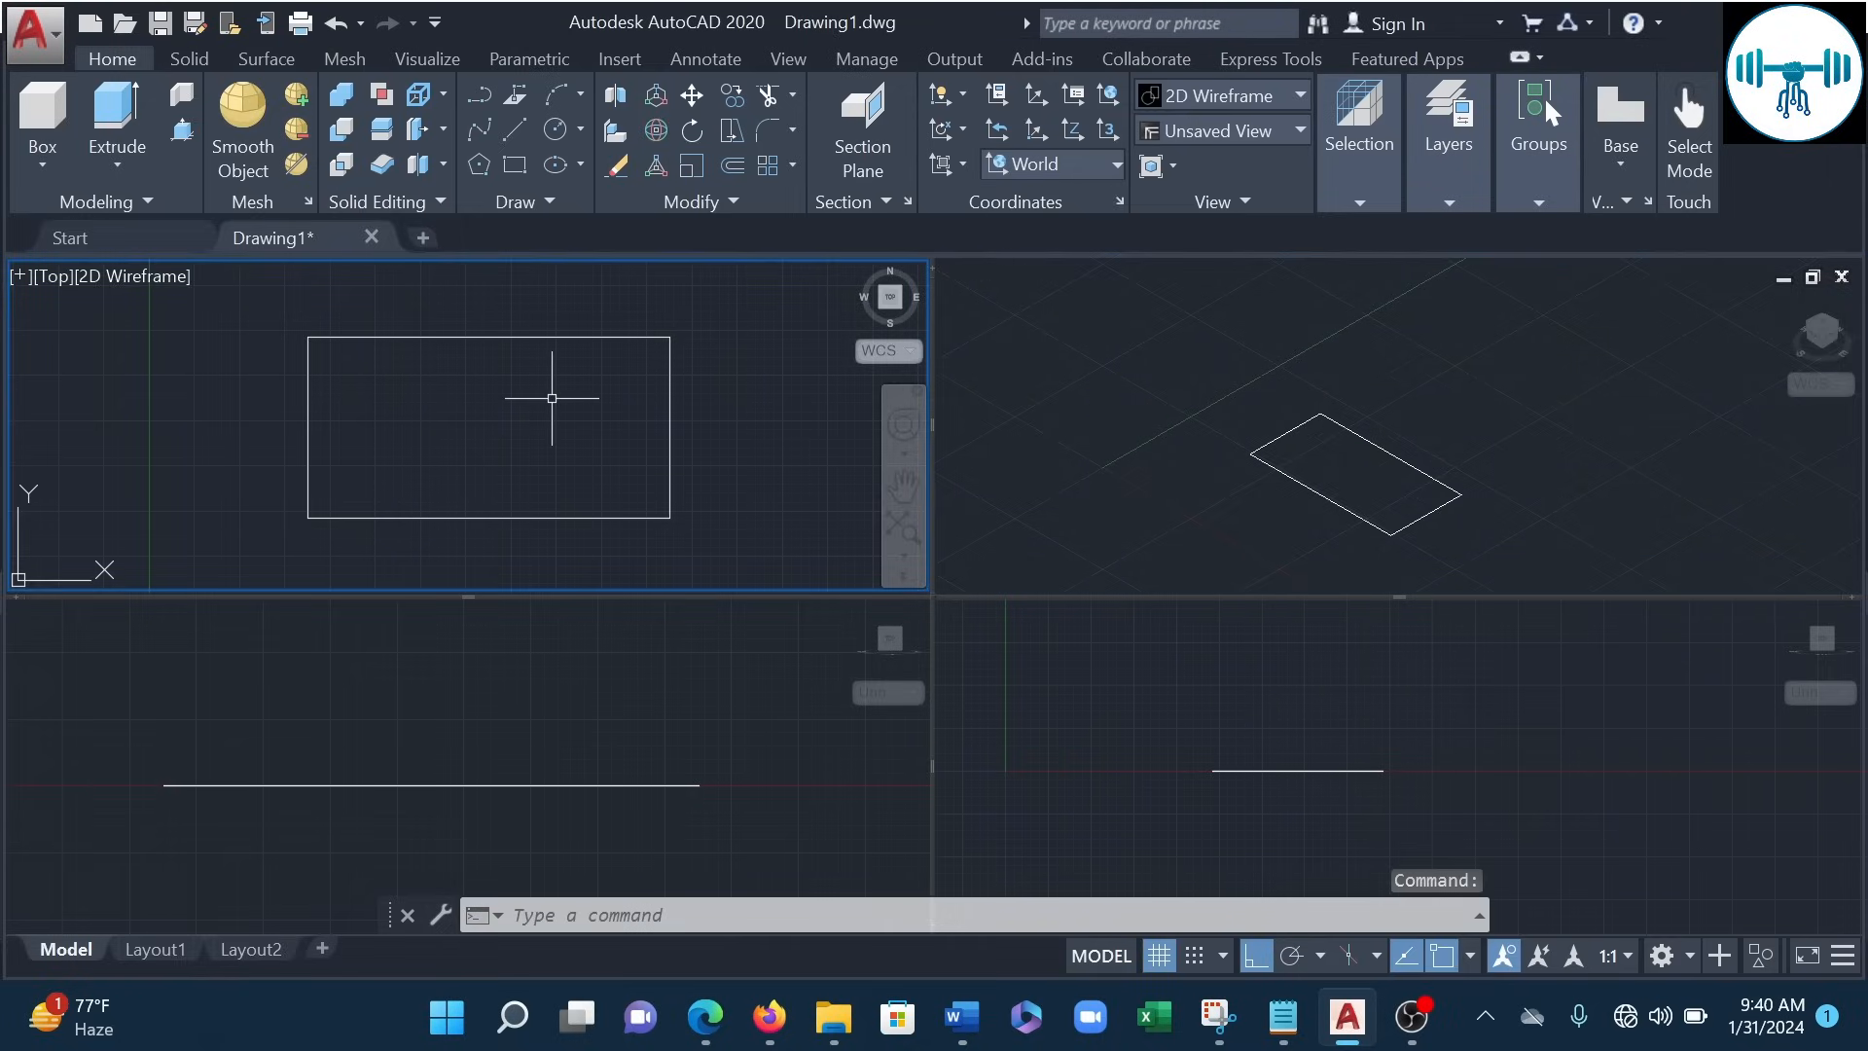
click(416, 337)
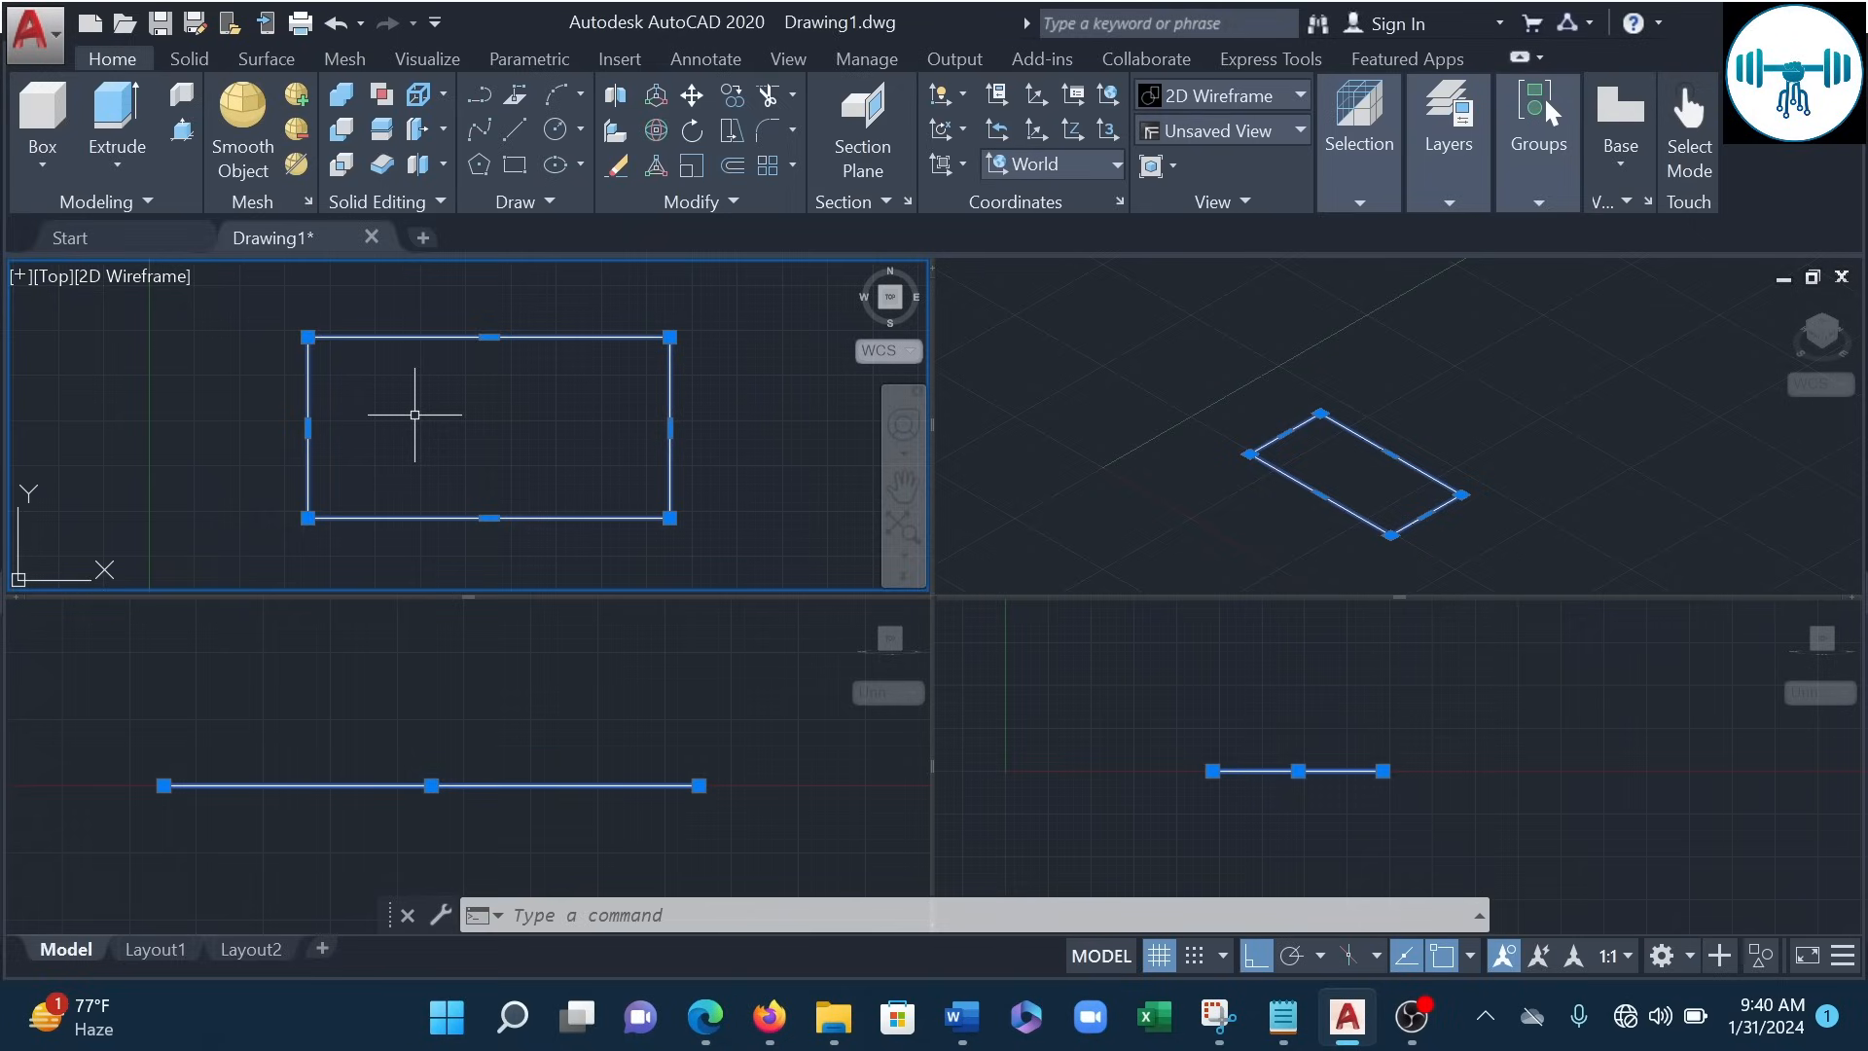
key(Escape)
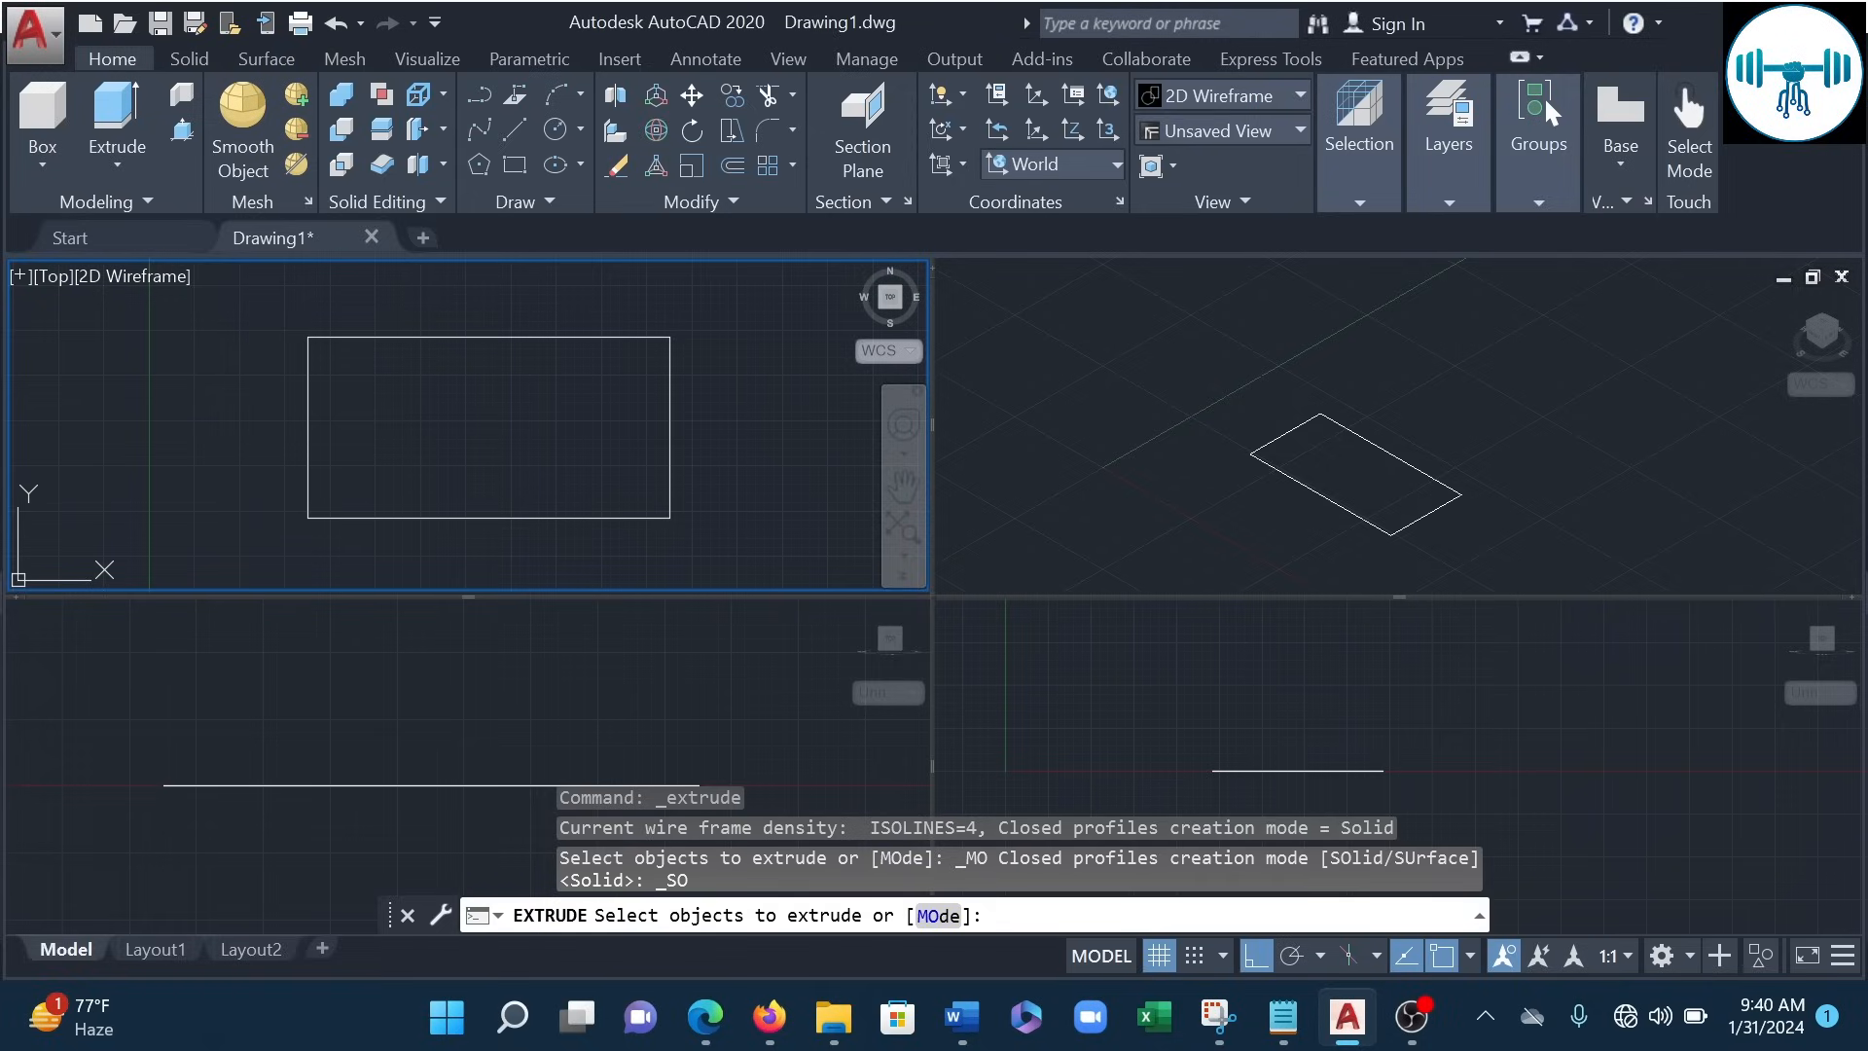
click(641, 337)
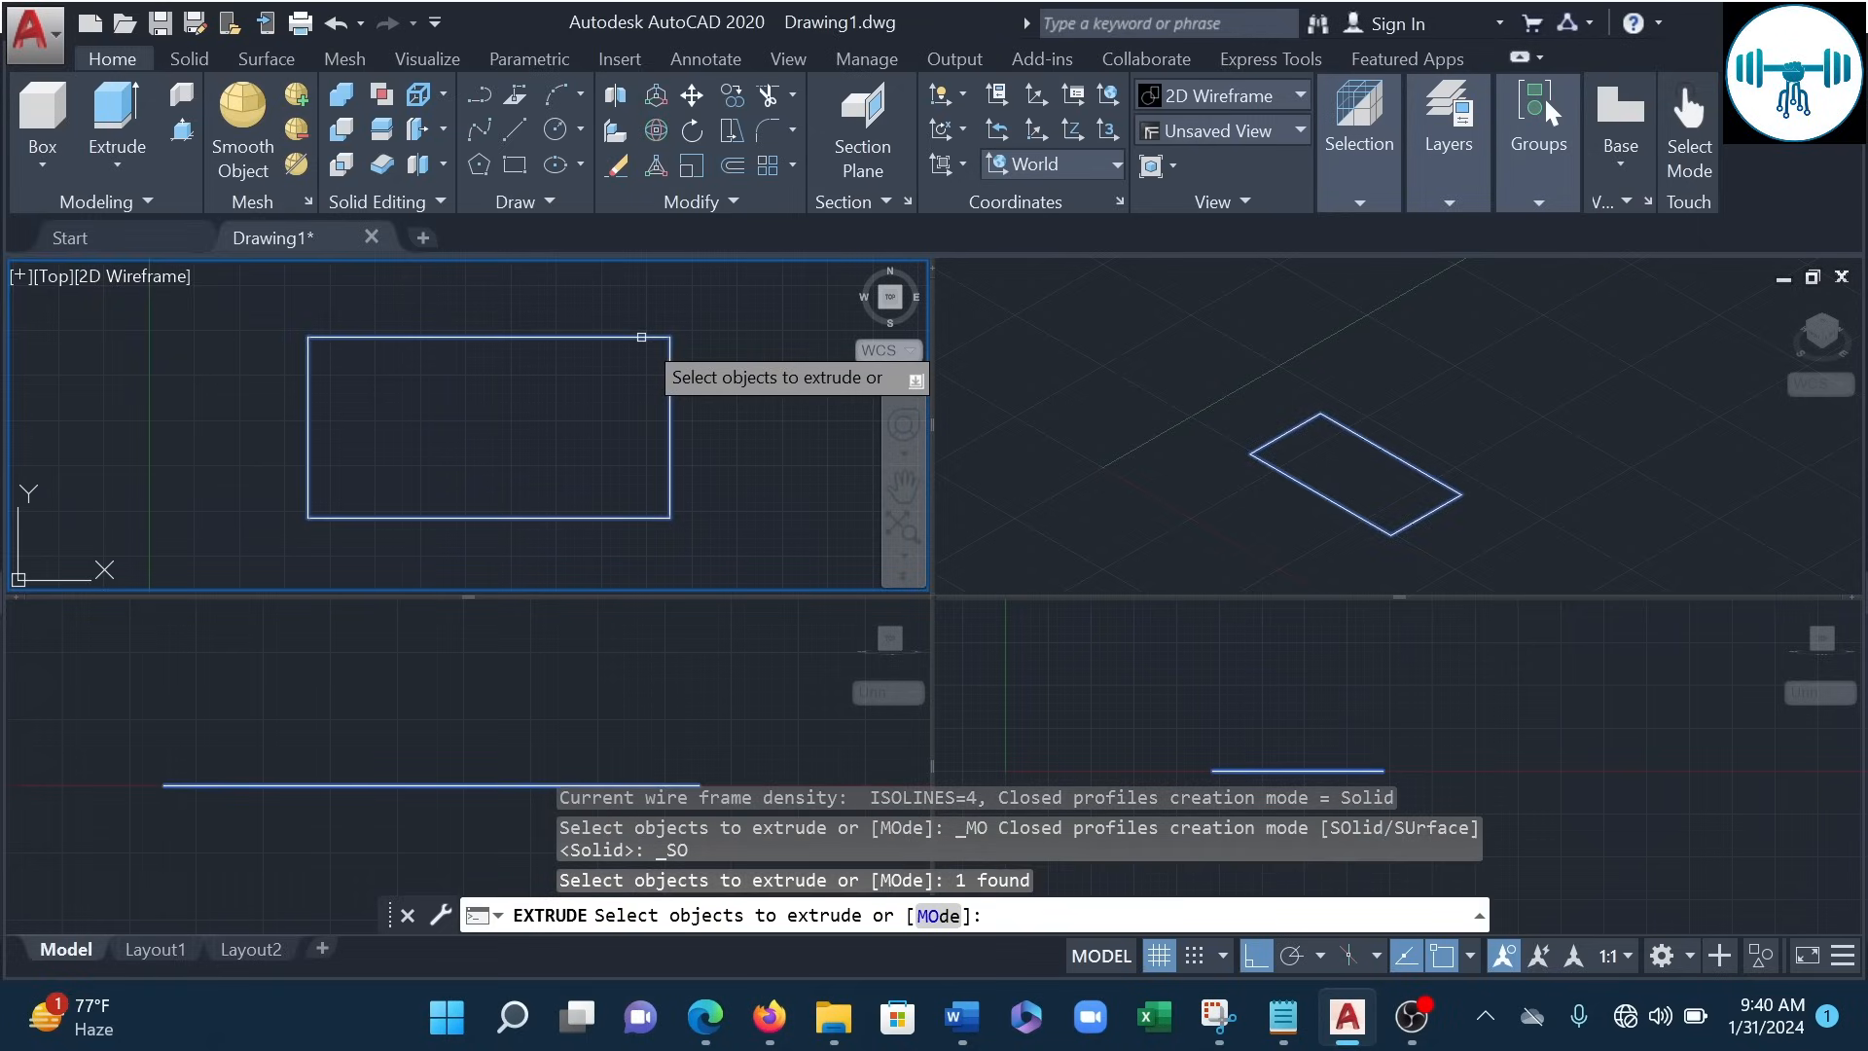
key(Return)
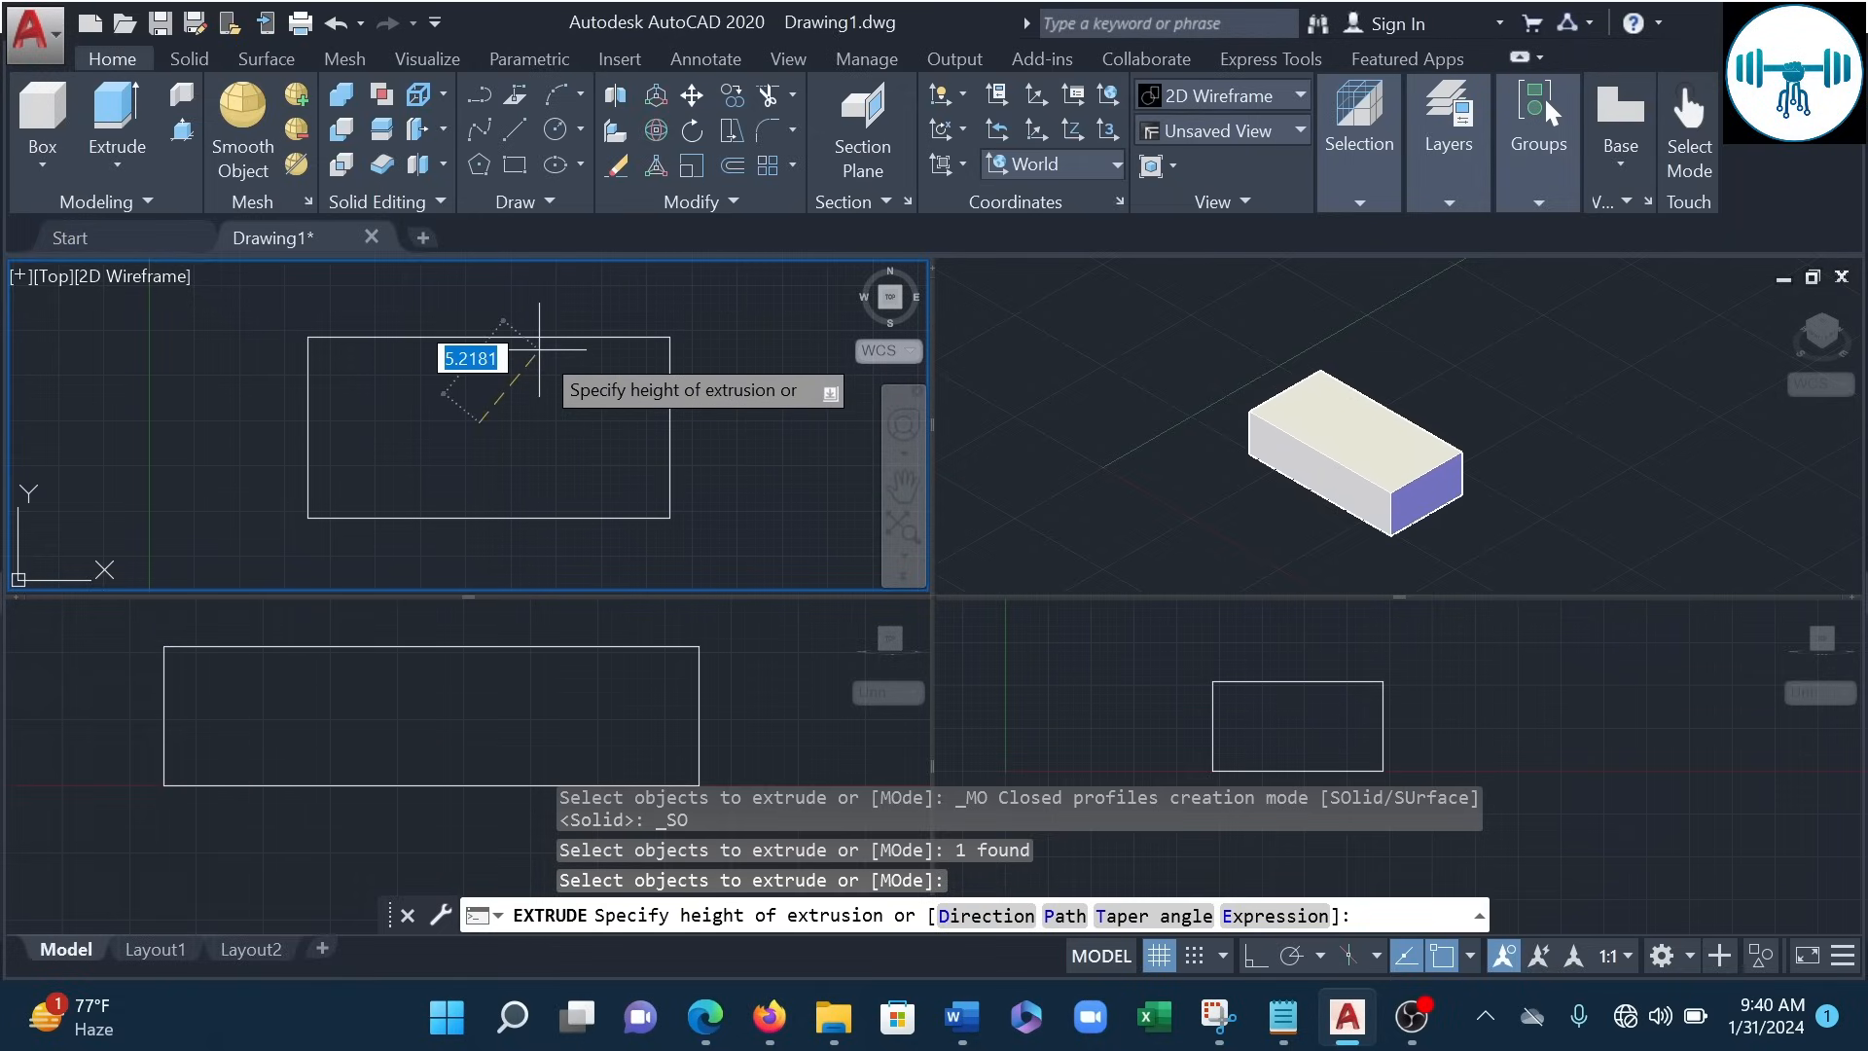
text(3)
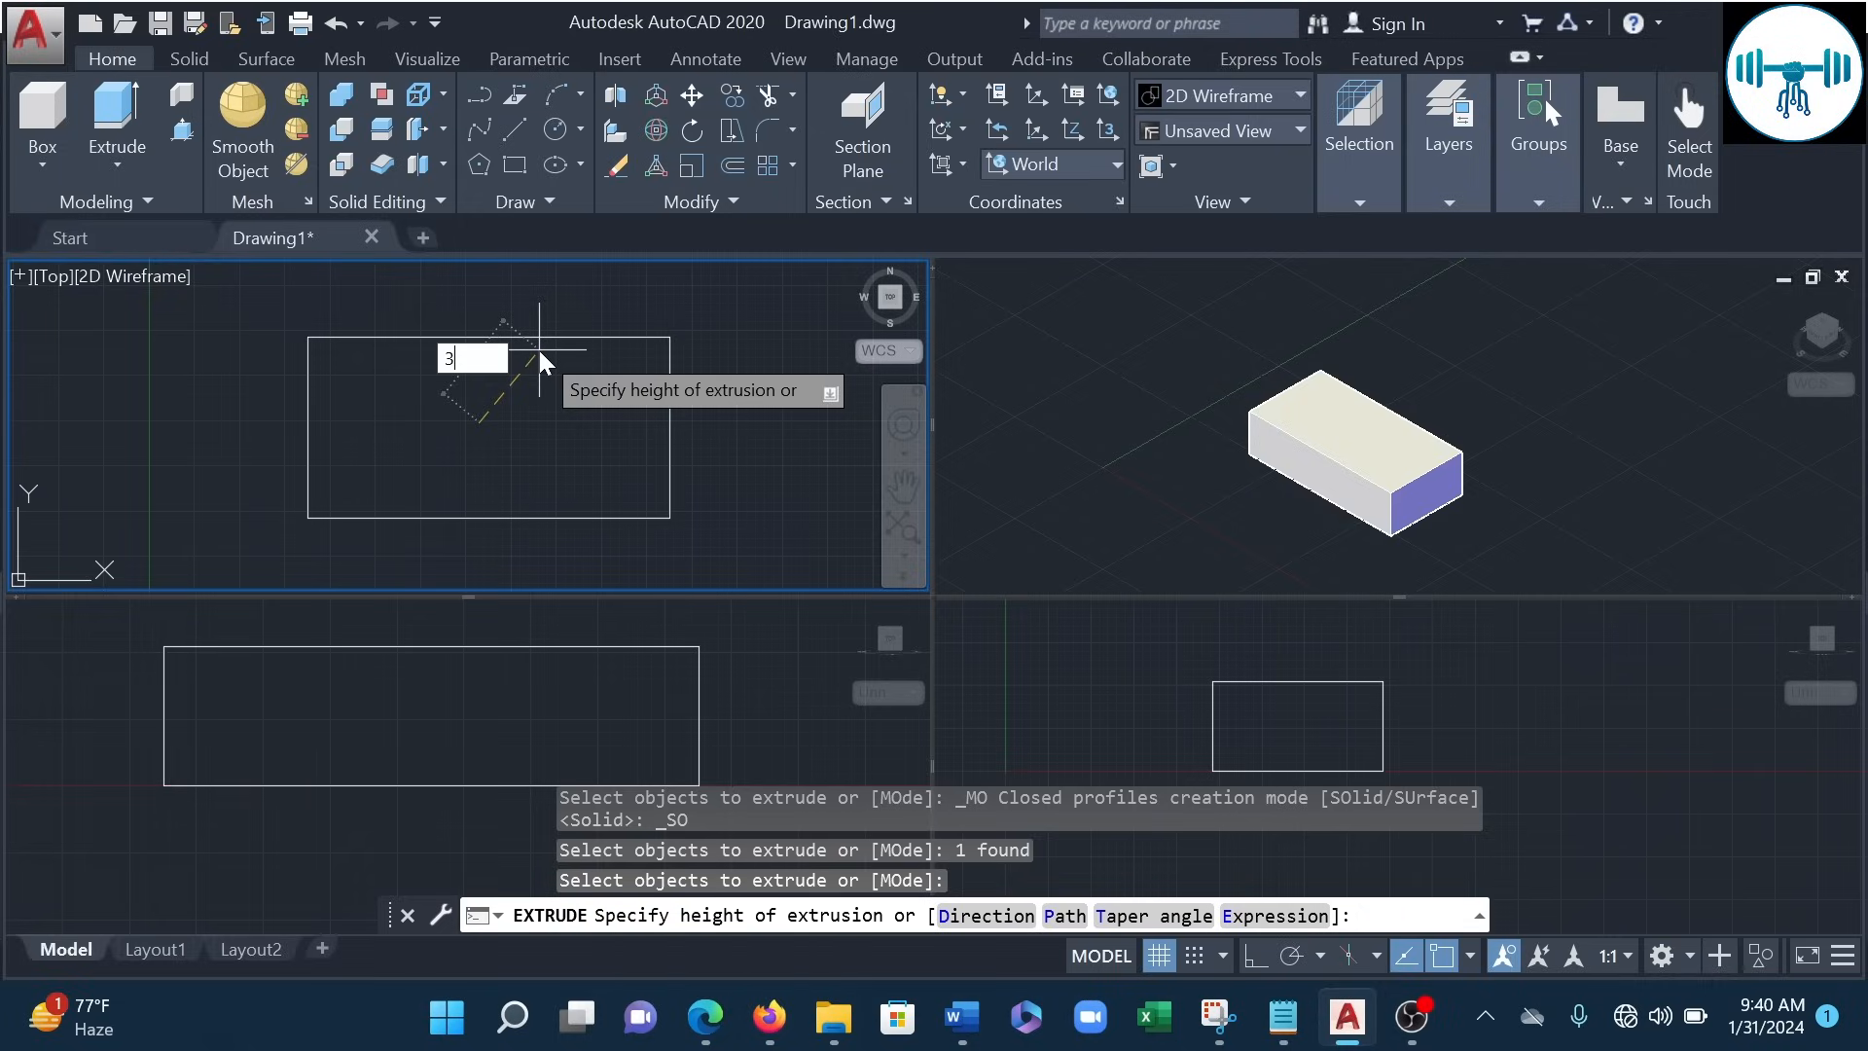
key(Return)
key(F8)
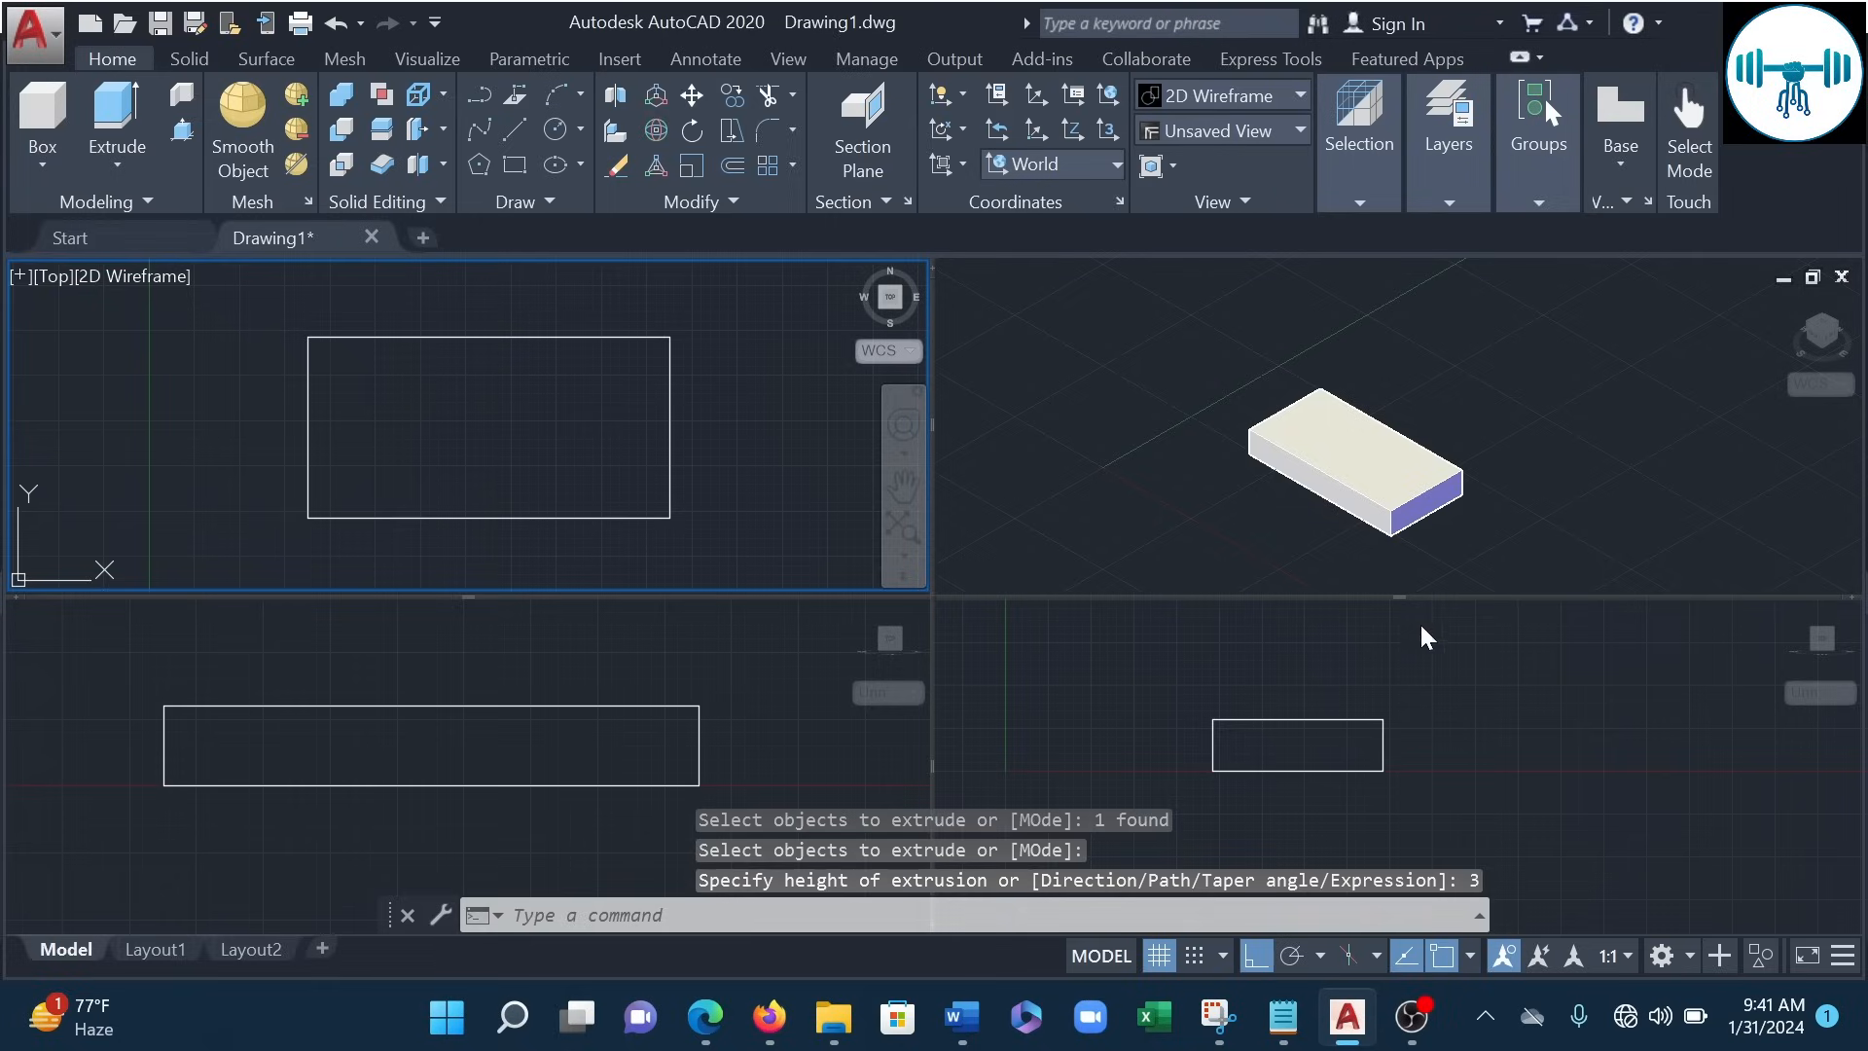
click(1215, 509)
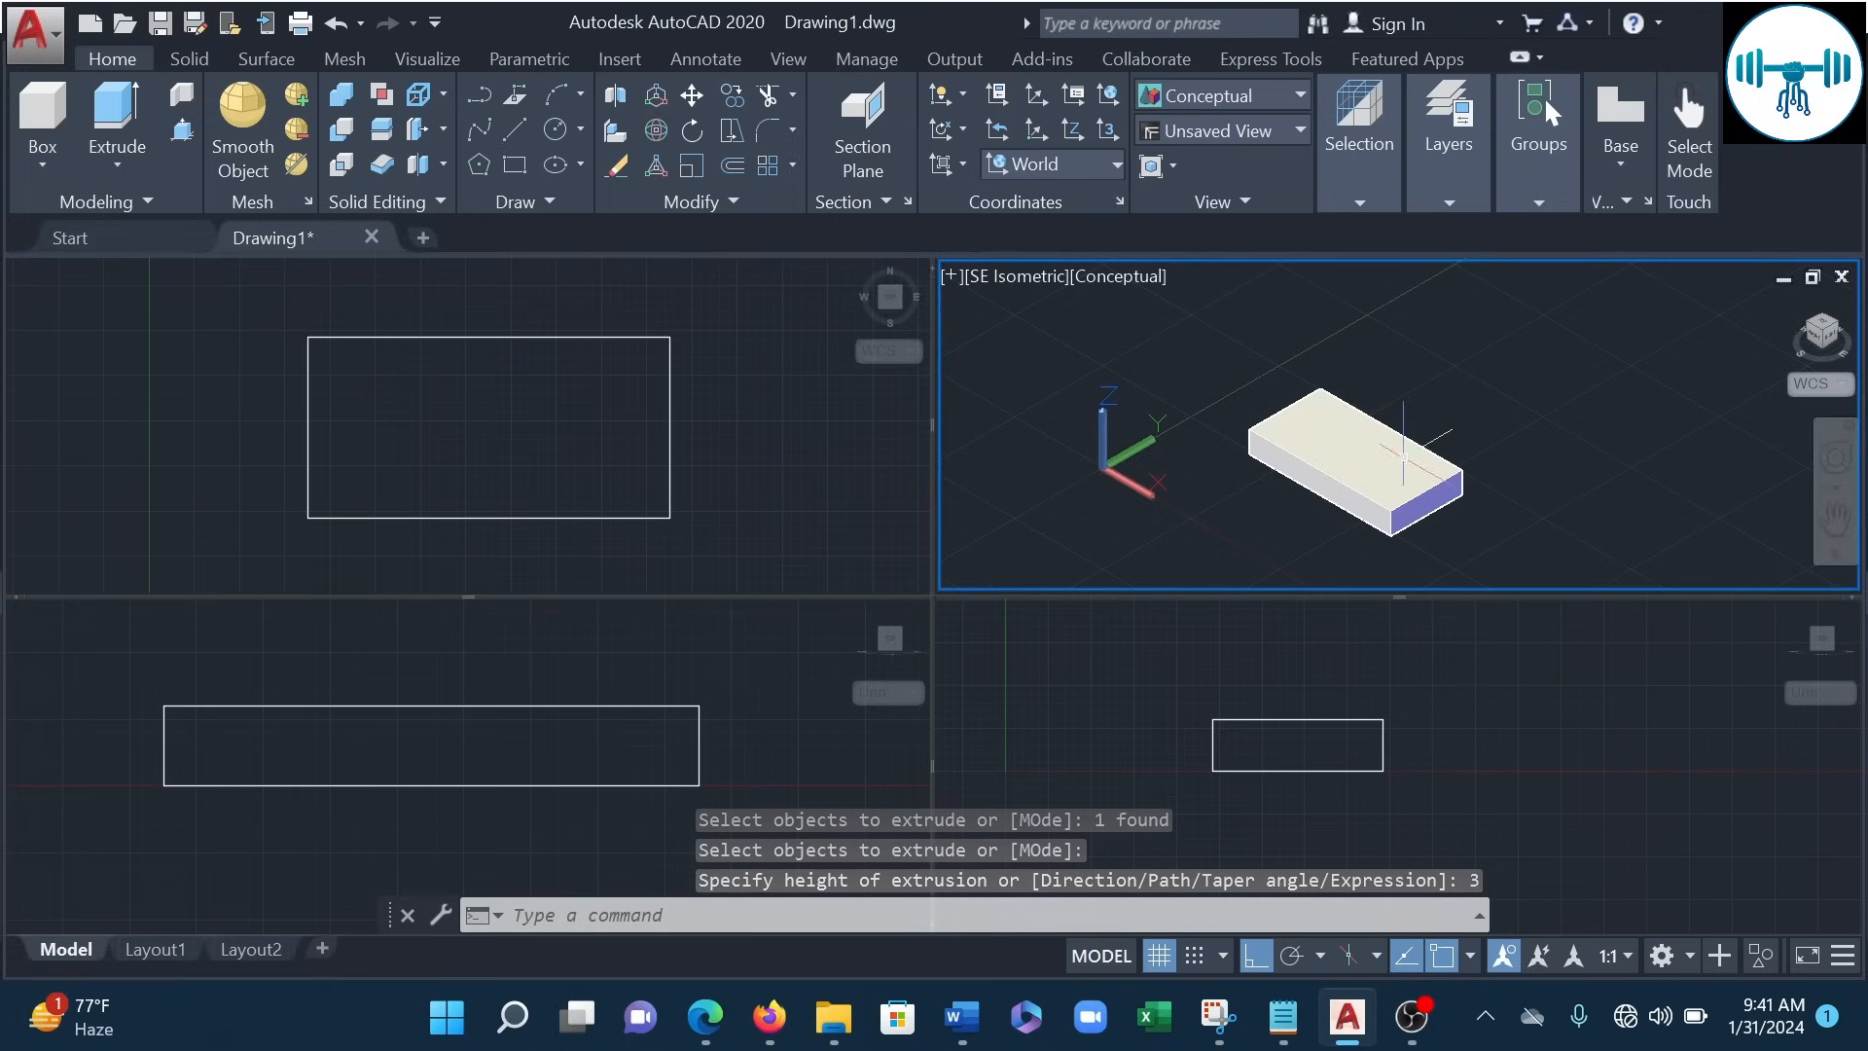
scroll(1305, 467, up, 3)
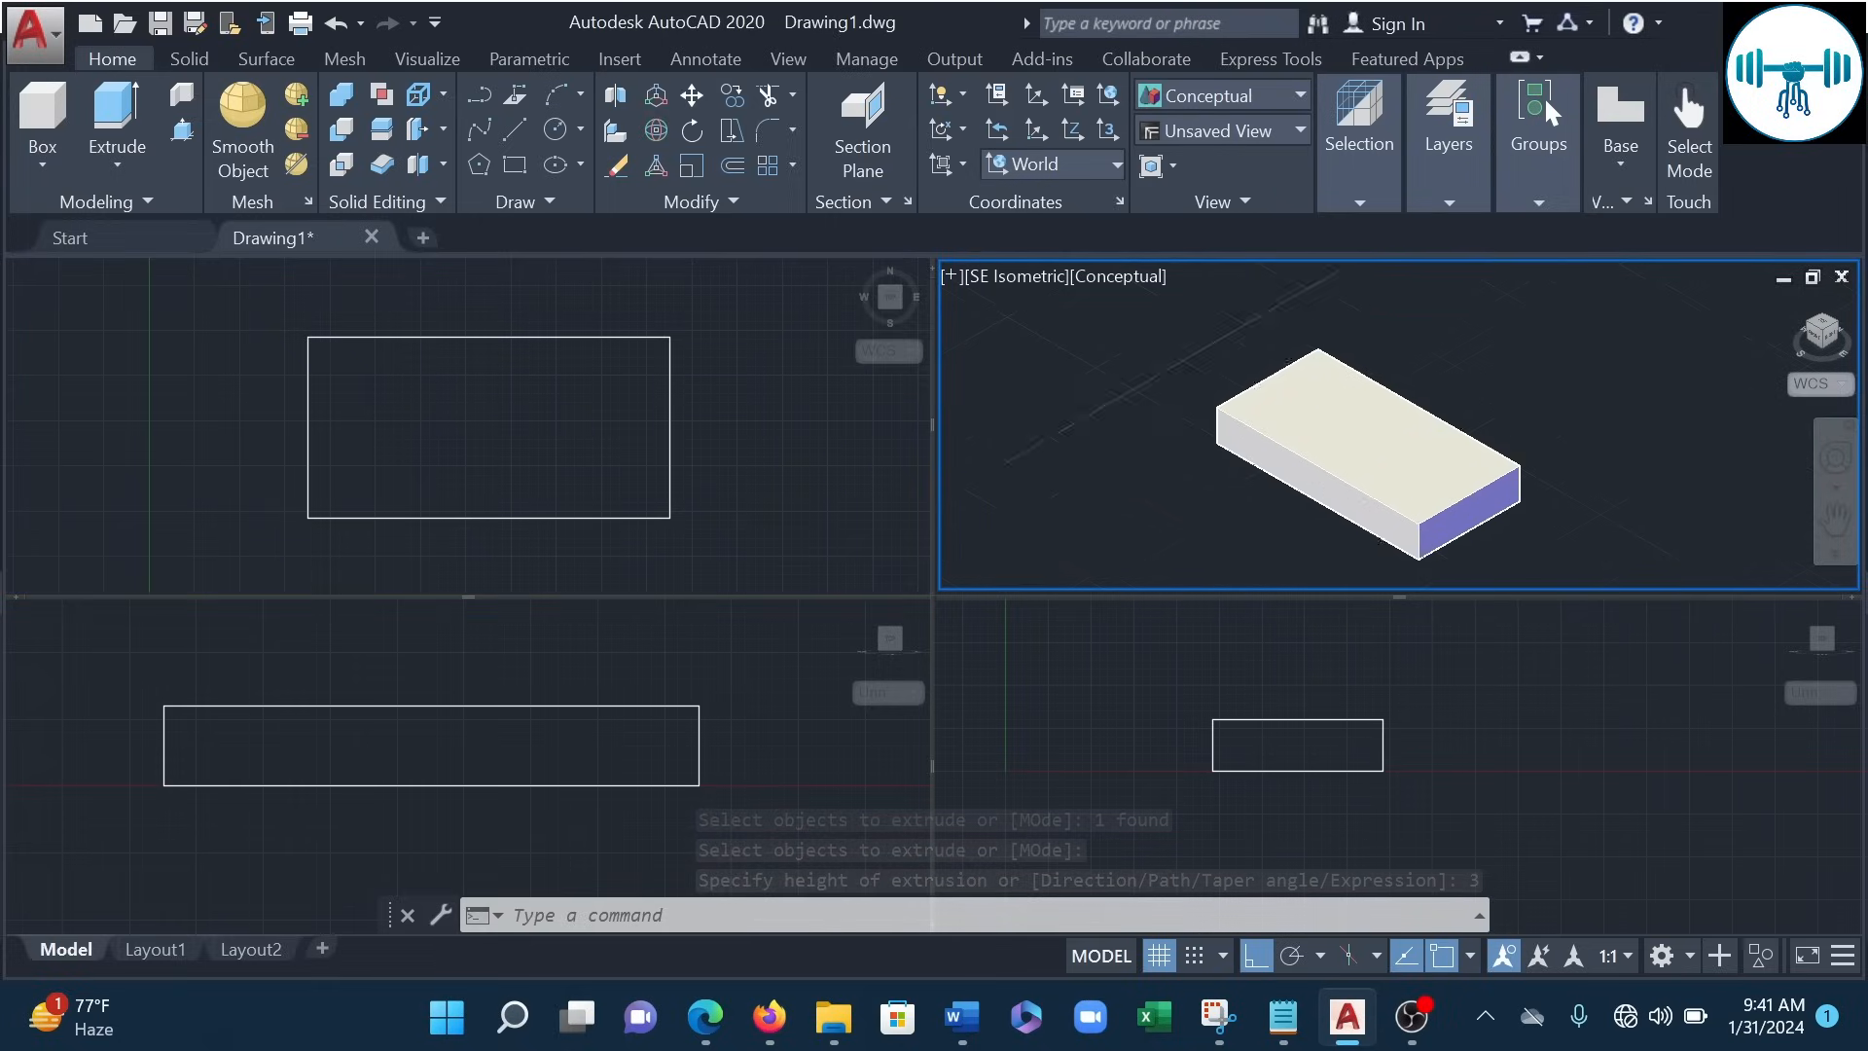
scroll(1362, 438, down, 5)
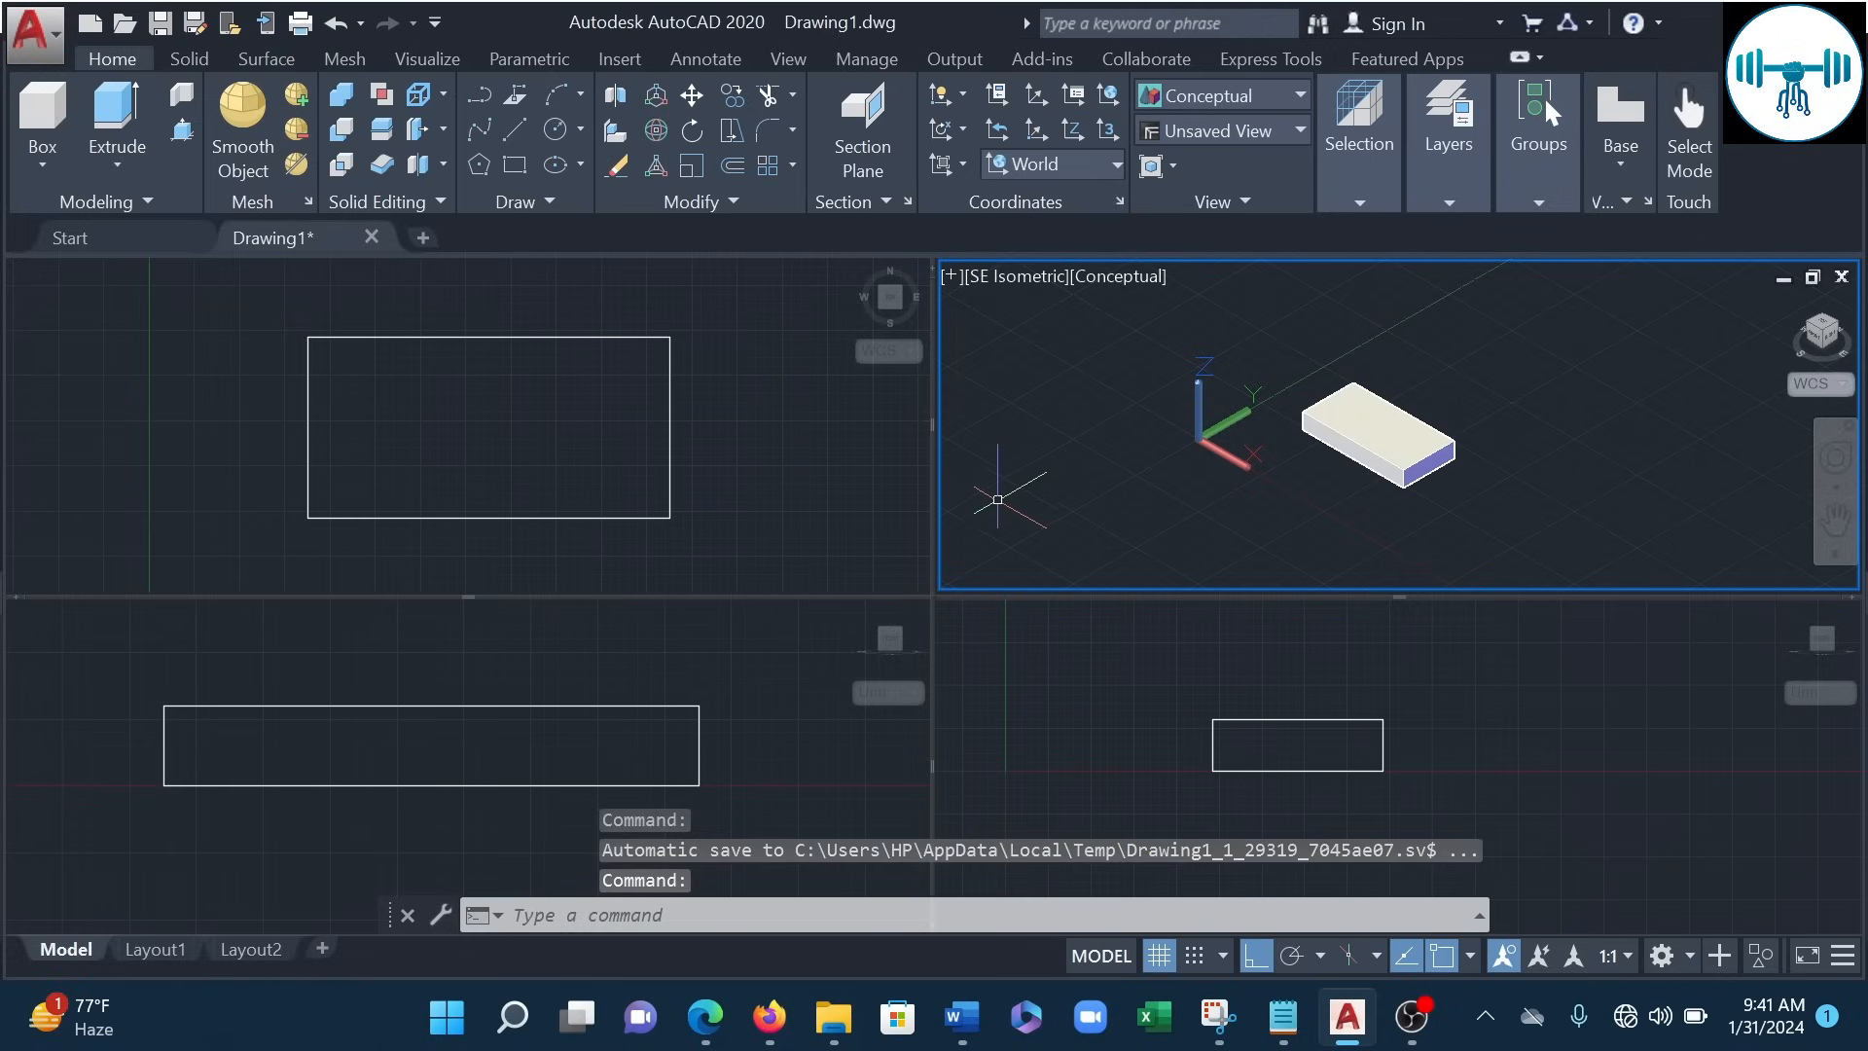
- Draw a closed 3 by 3 polyline square inside the upper-left corner of the rectangle in the Top viewport
click(387, 452)
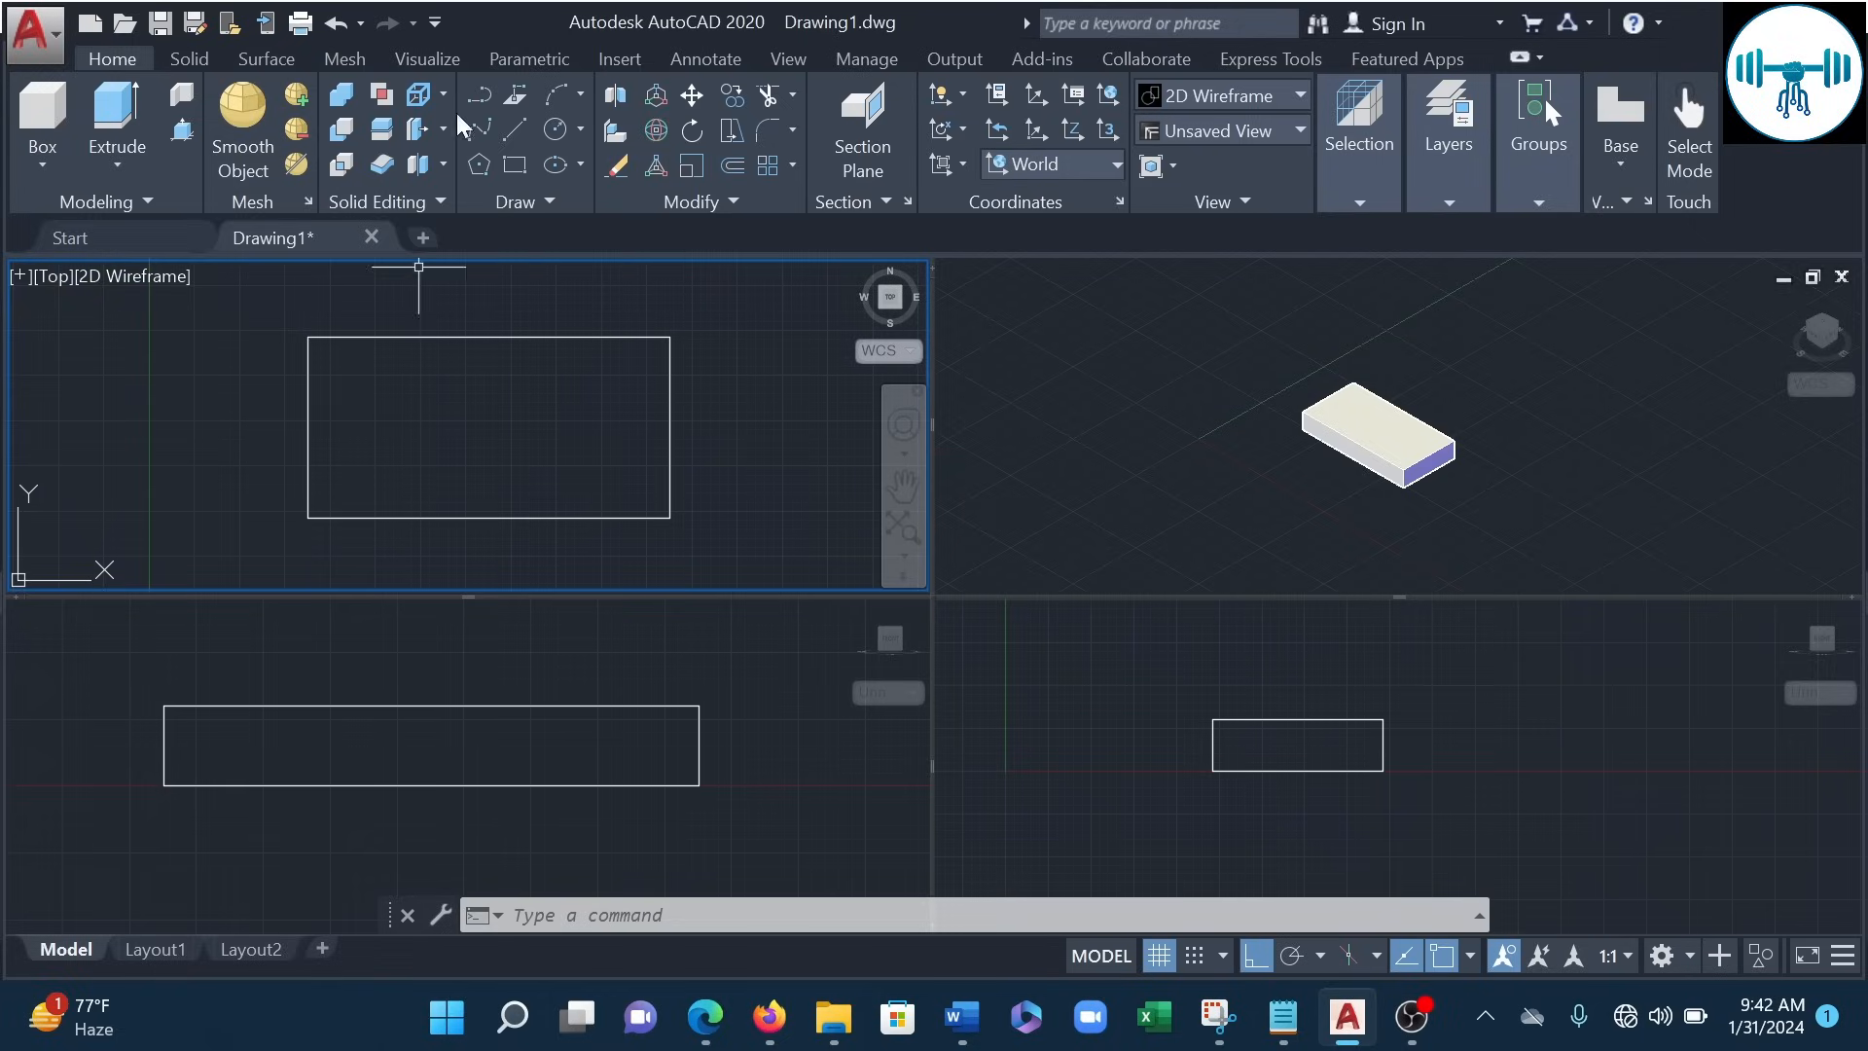
click(478, 94)
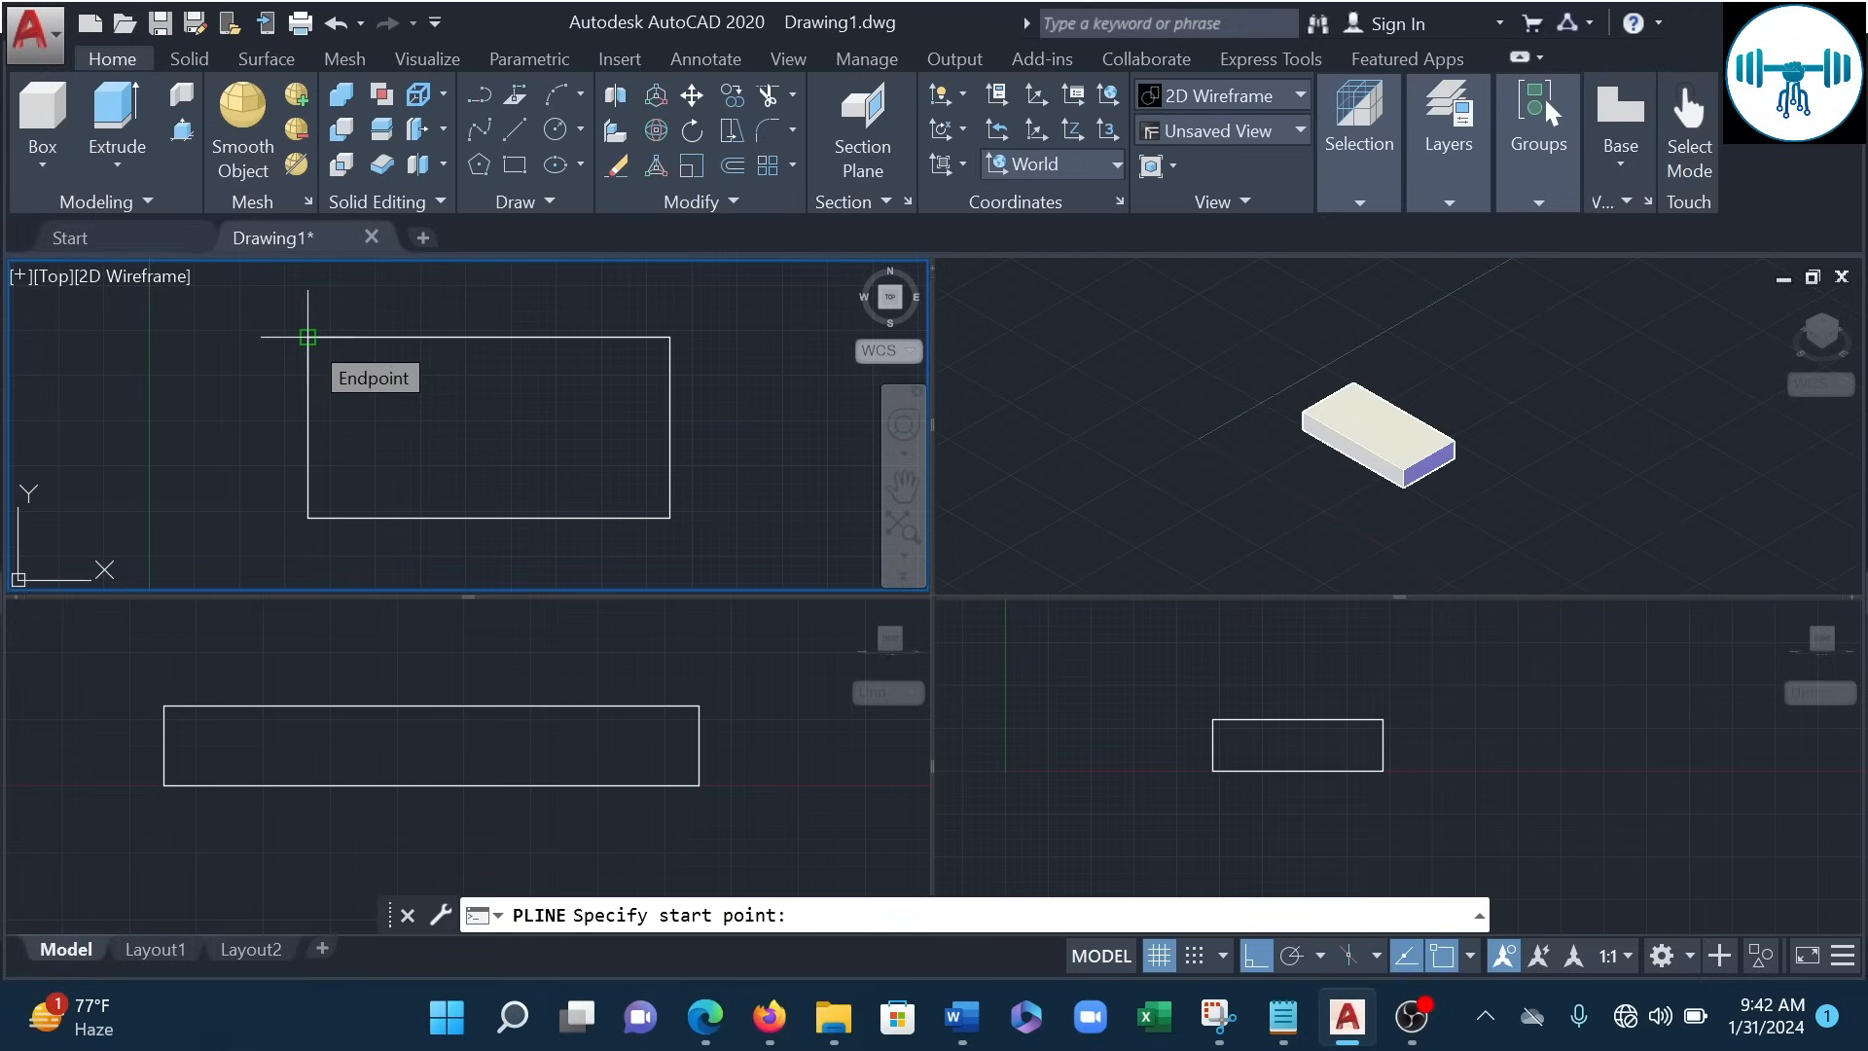
scroll(308, 337, up, 3)
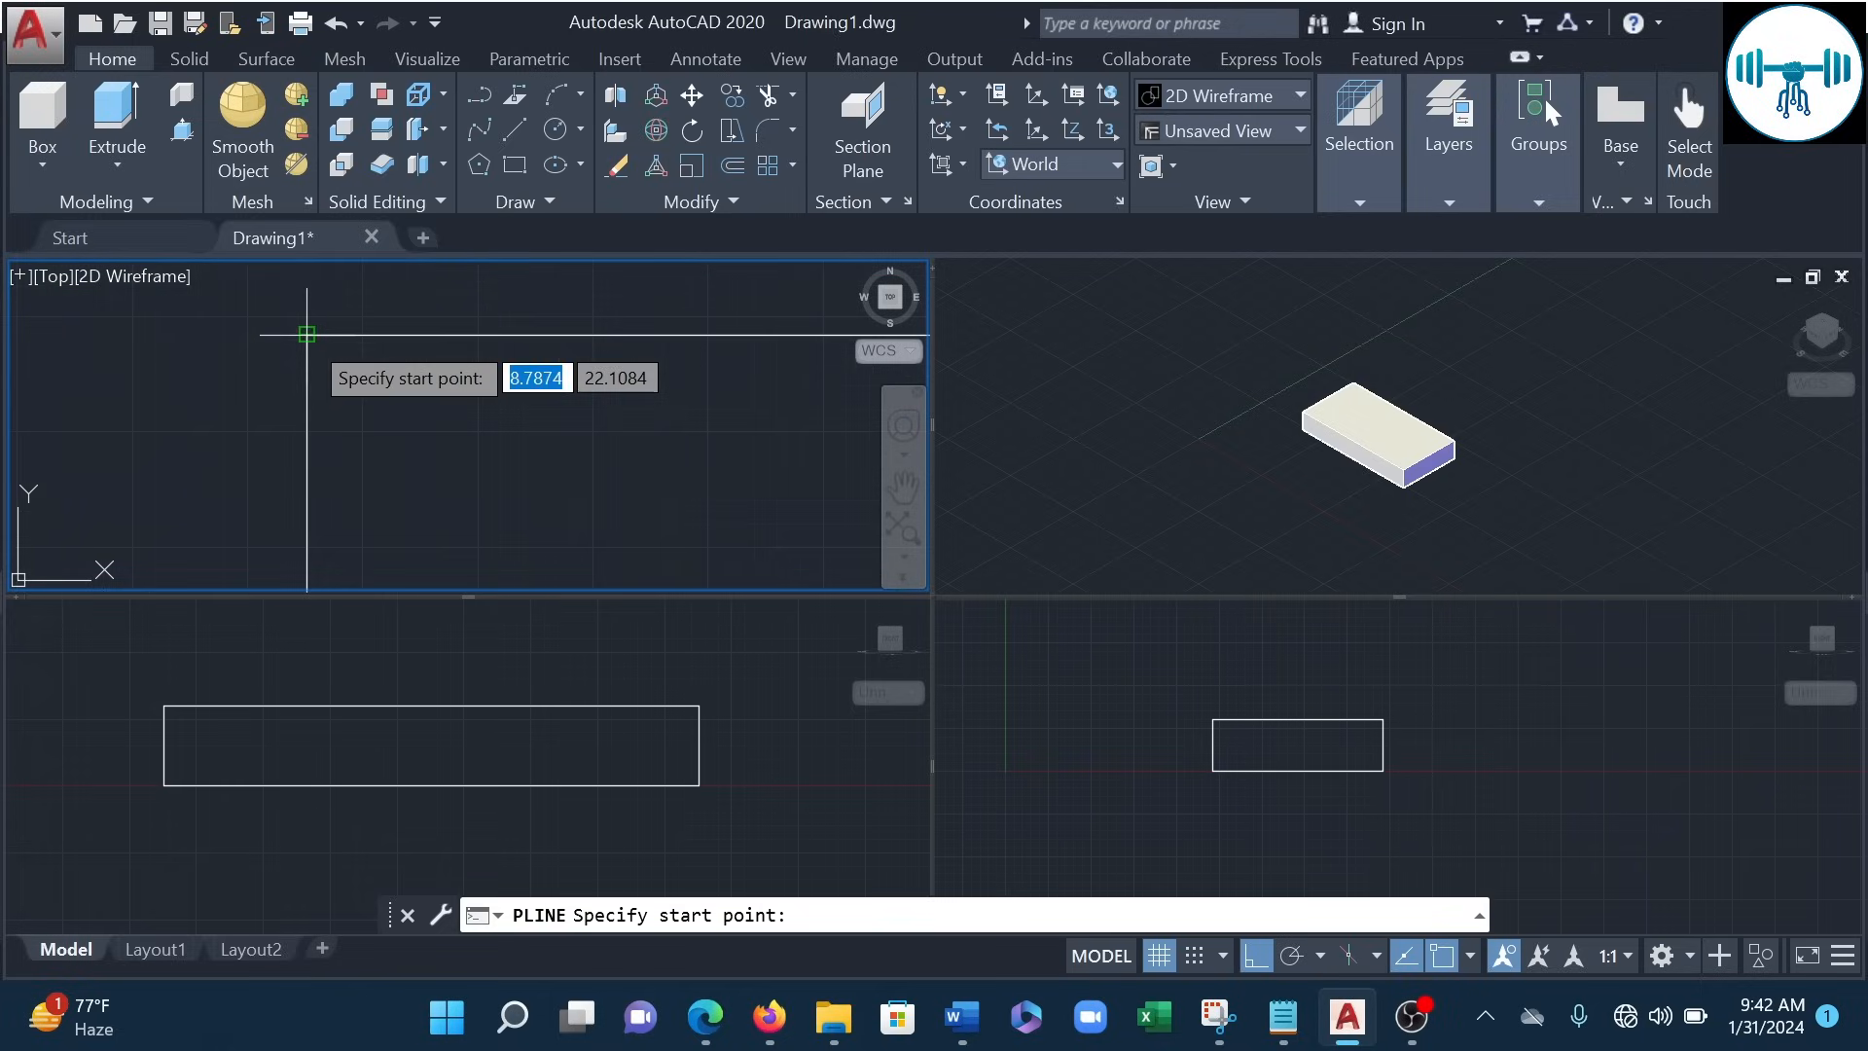
scroll(306, 335, down, 3)
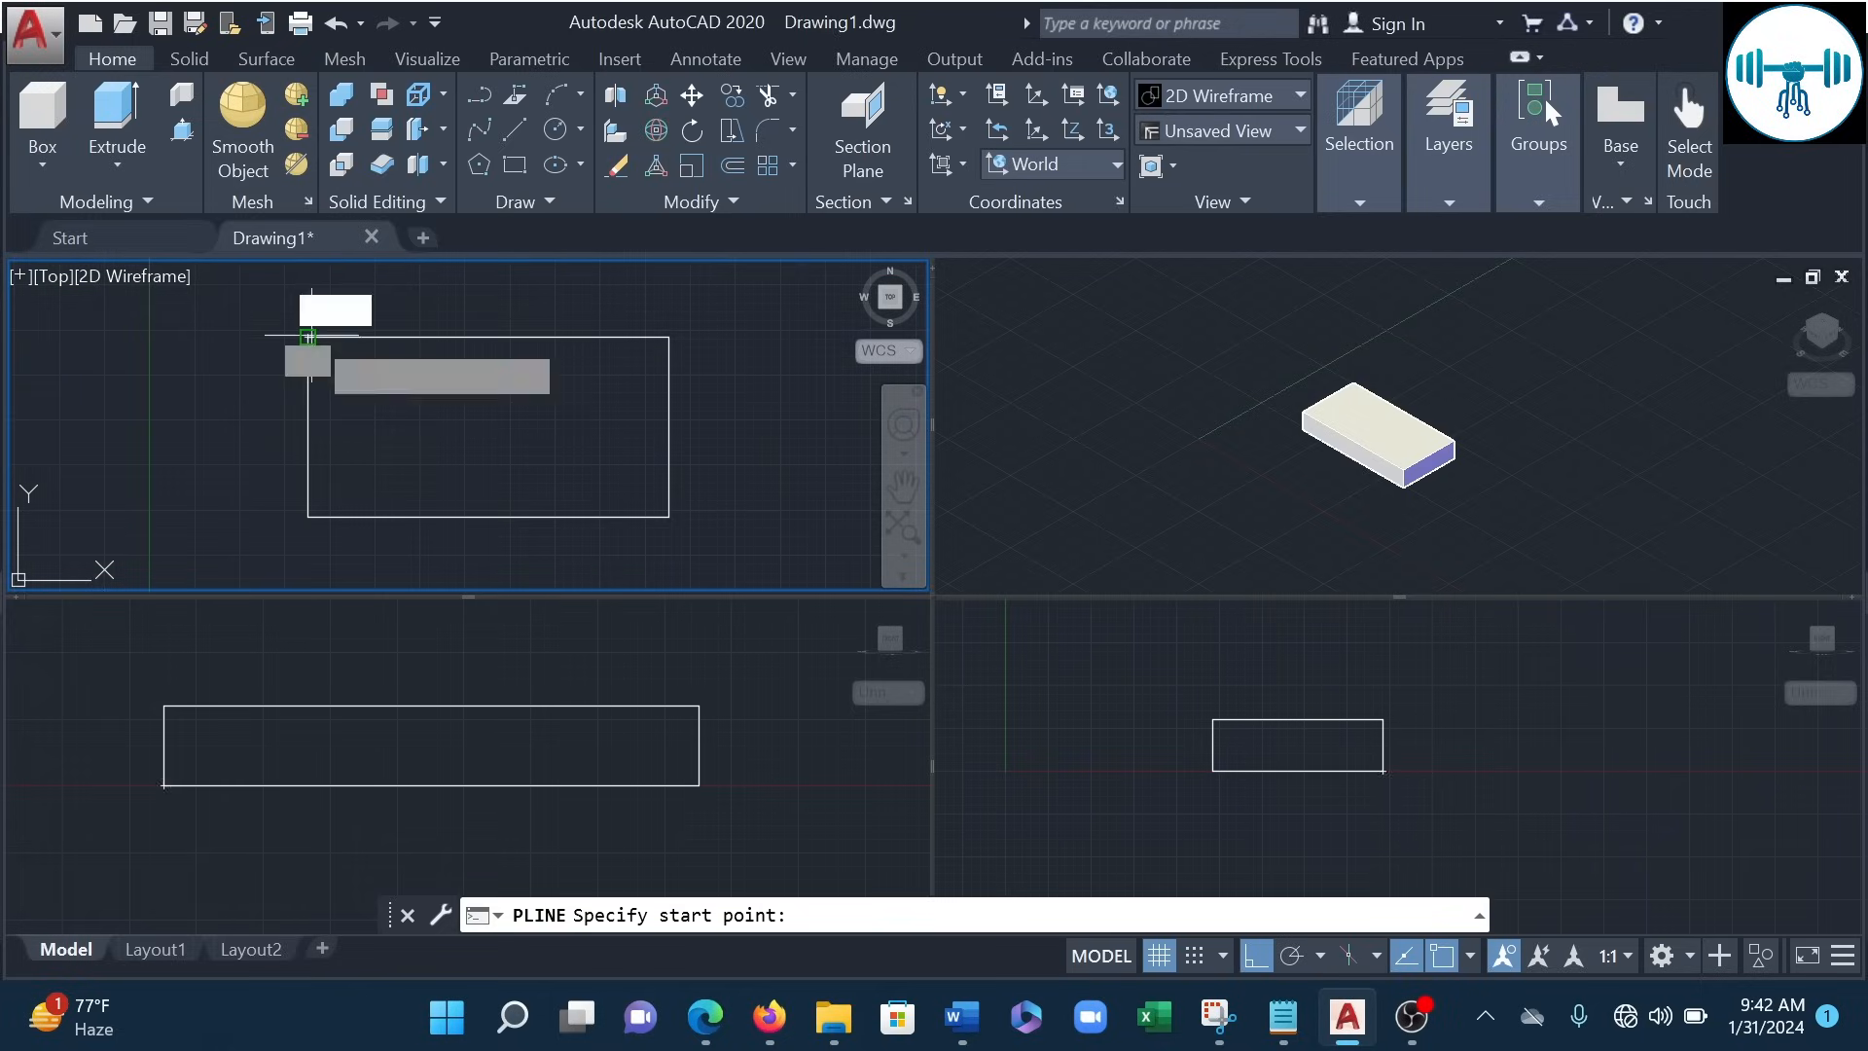
click(308, 336)
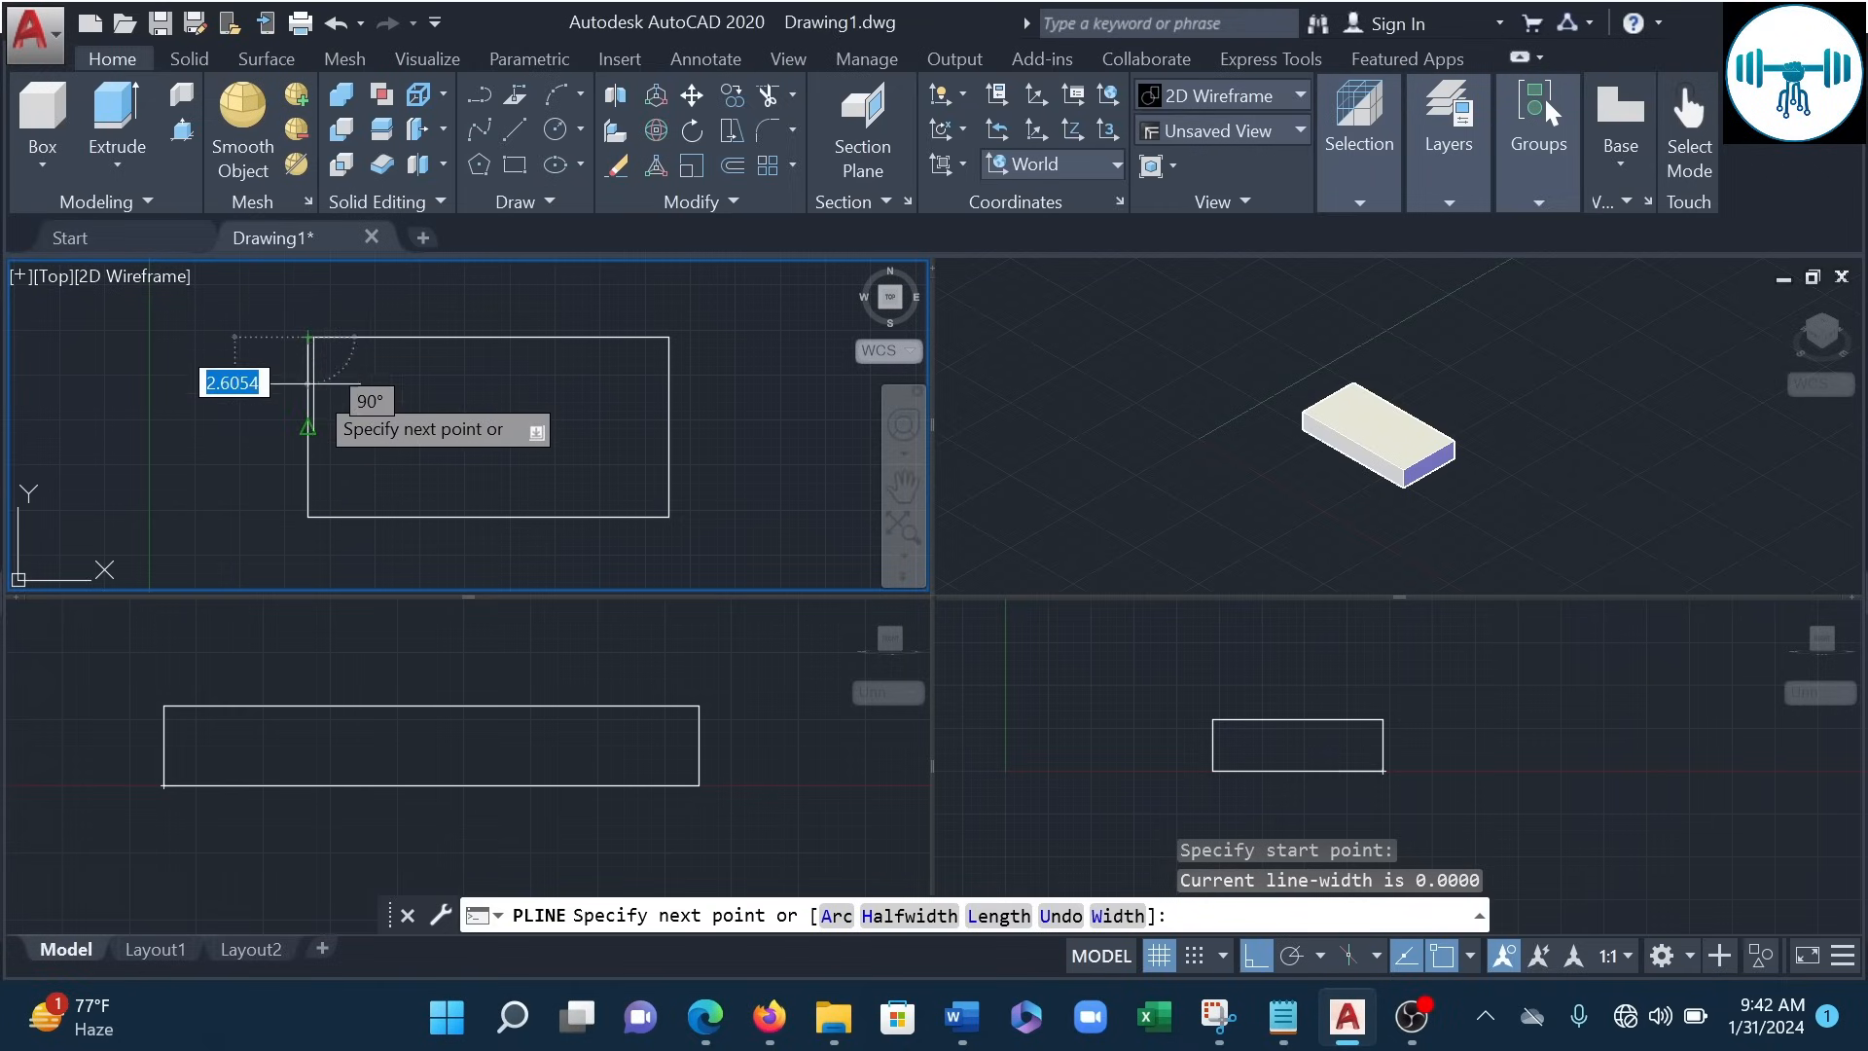
scroll(312, 387, up, 2)
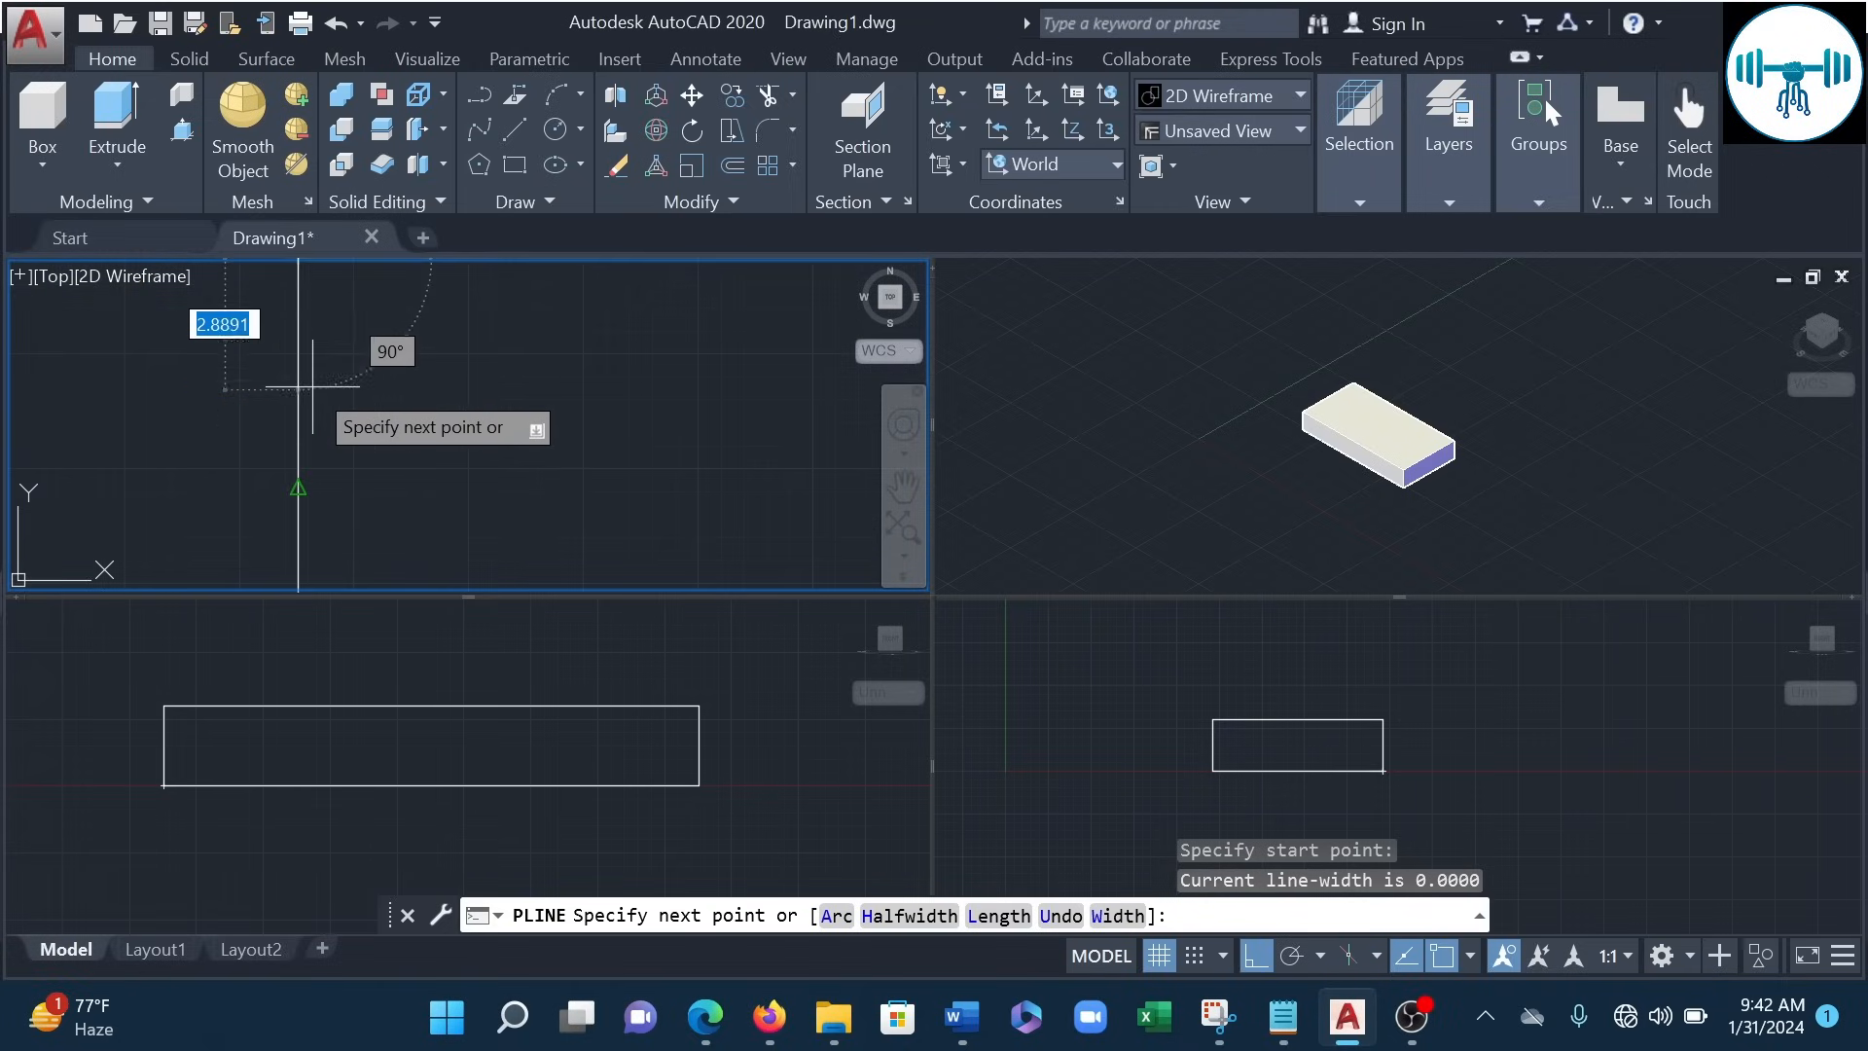
scroll(312, 387, up, 3)
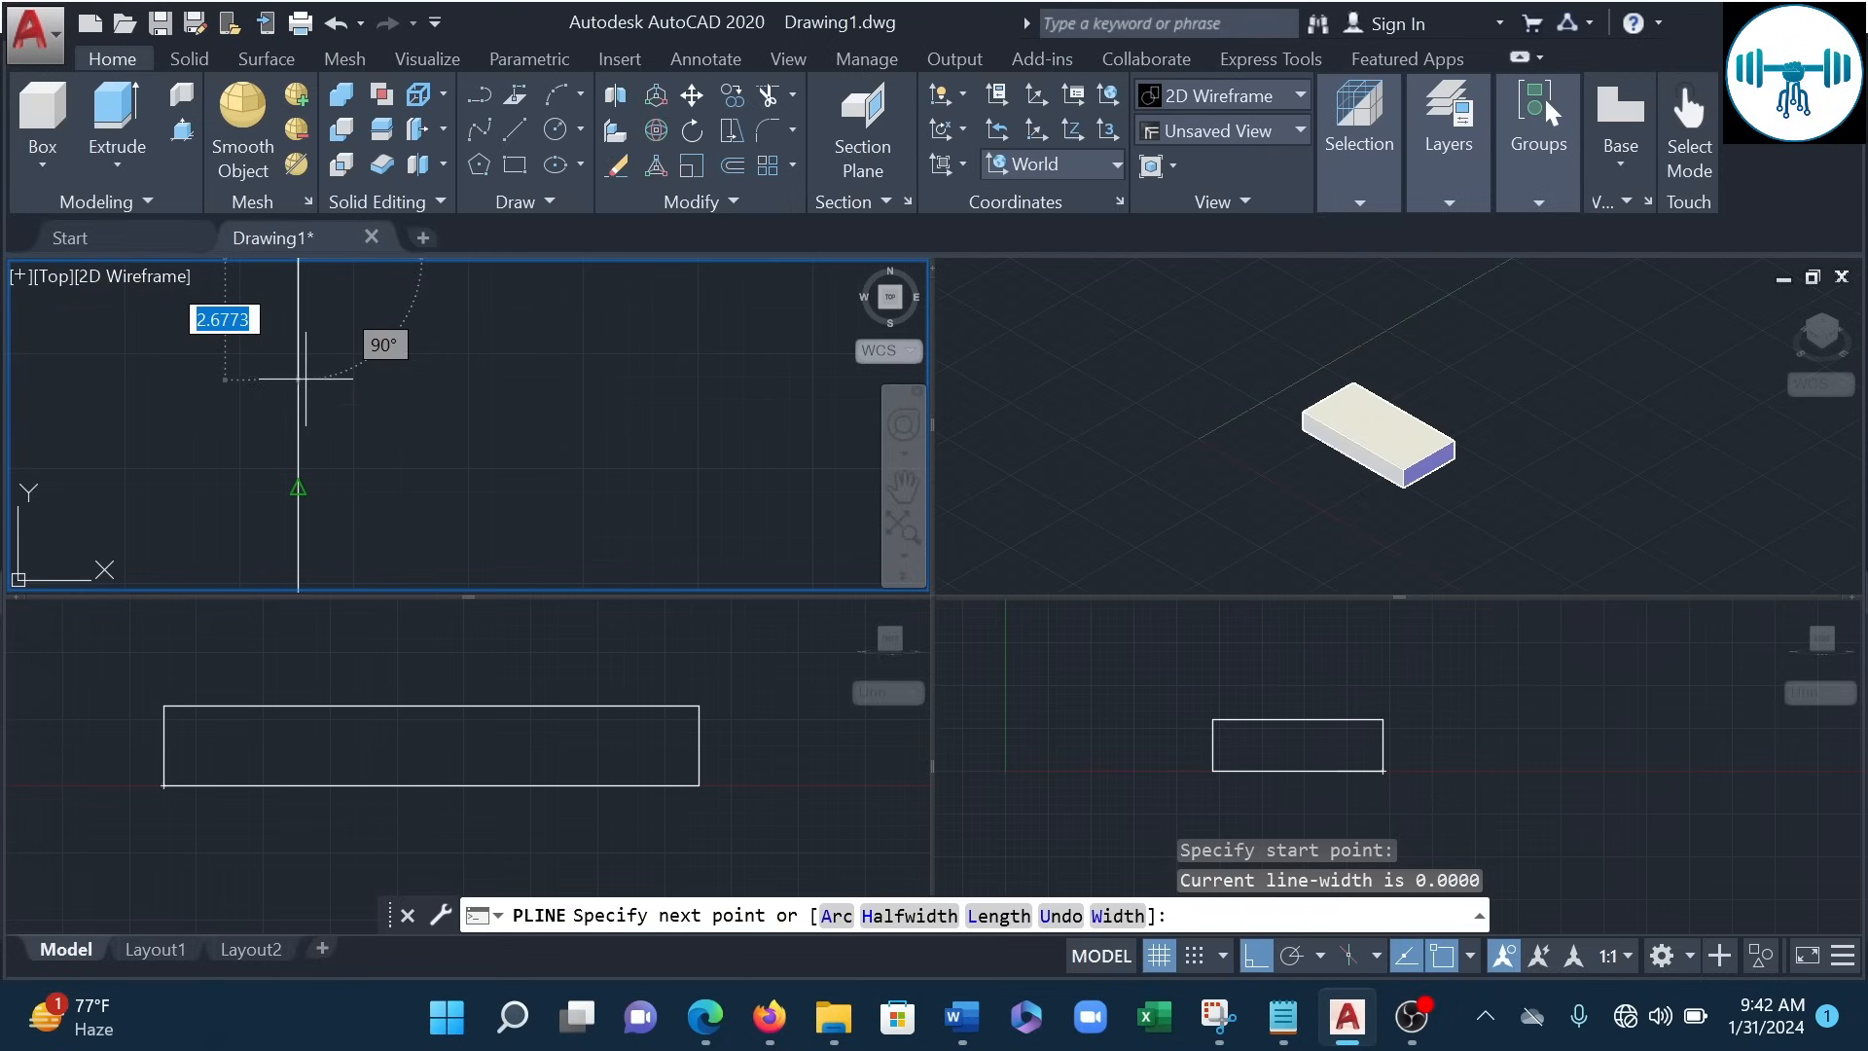
text(1)
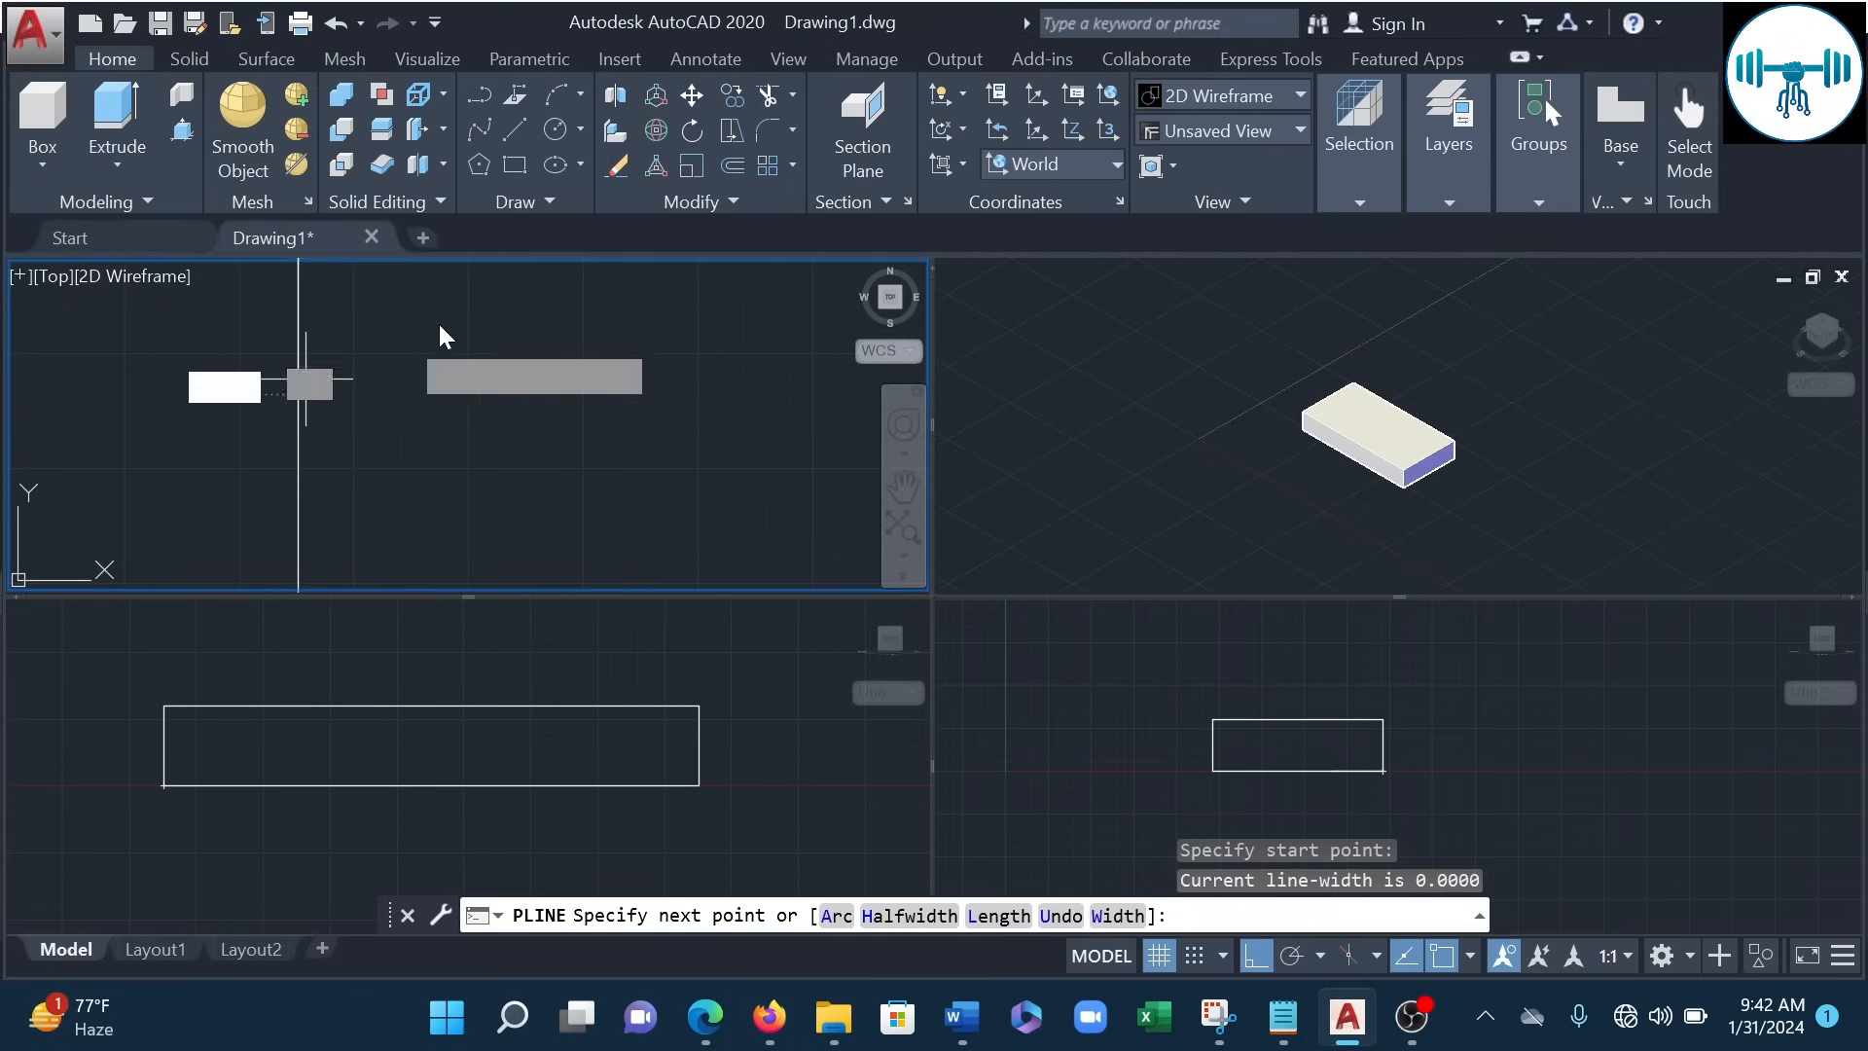
key(Return)
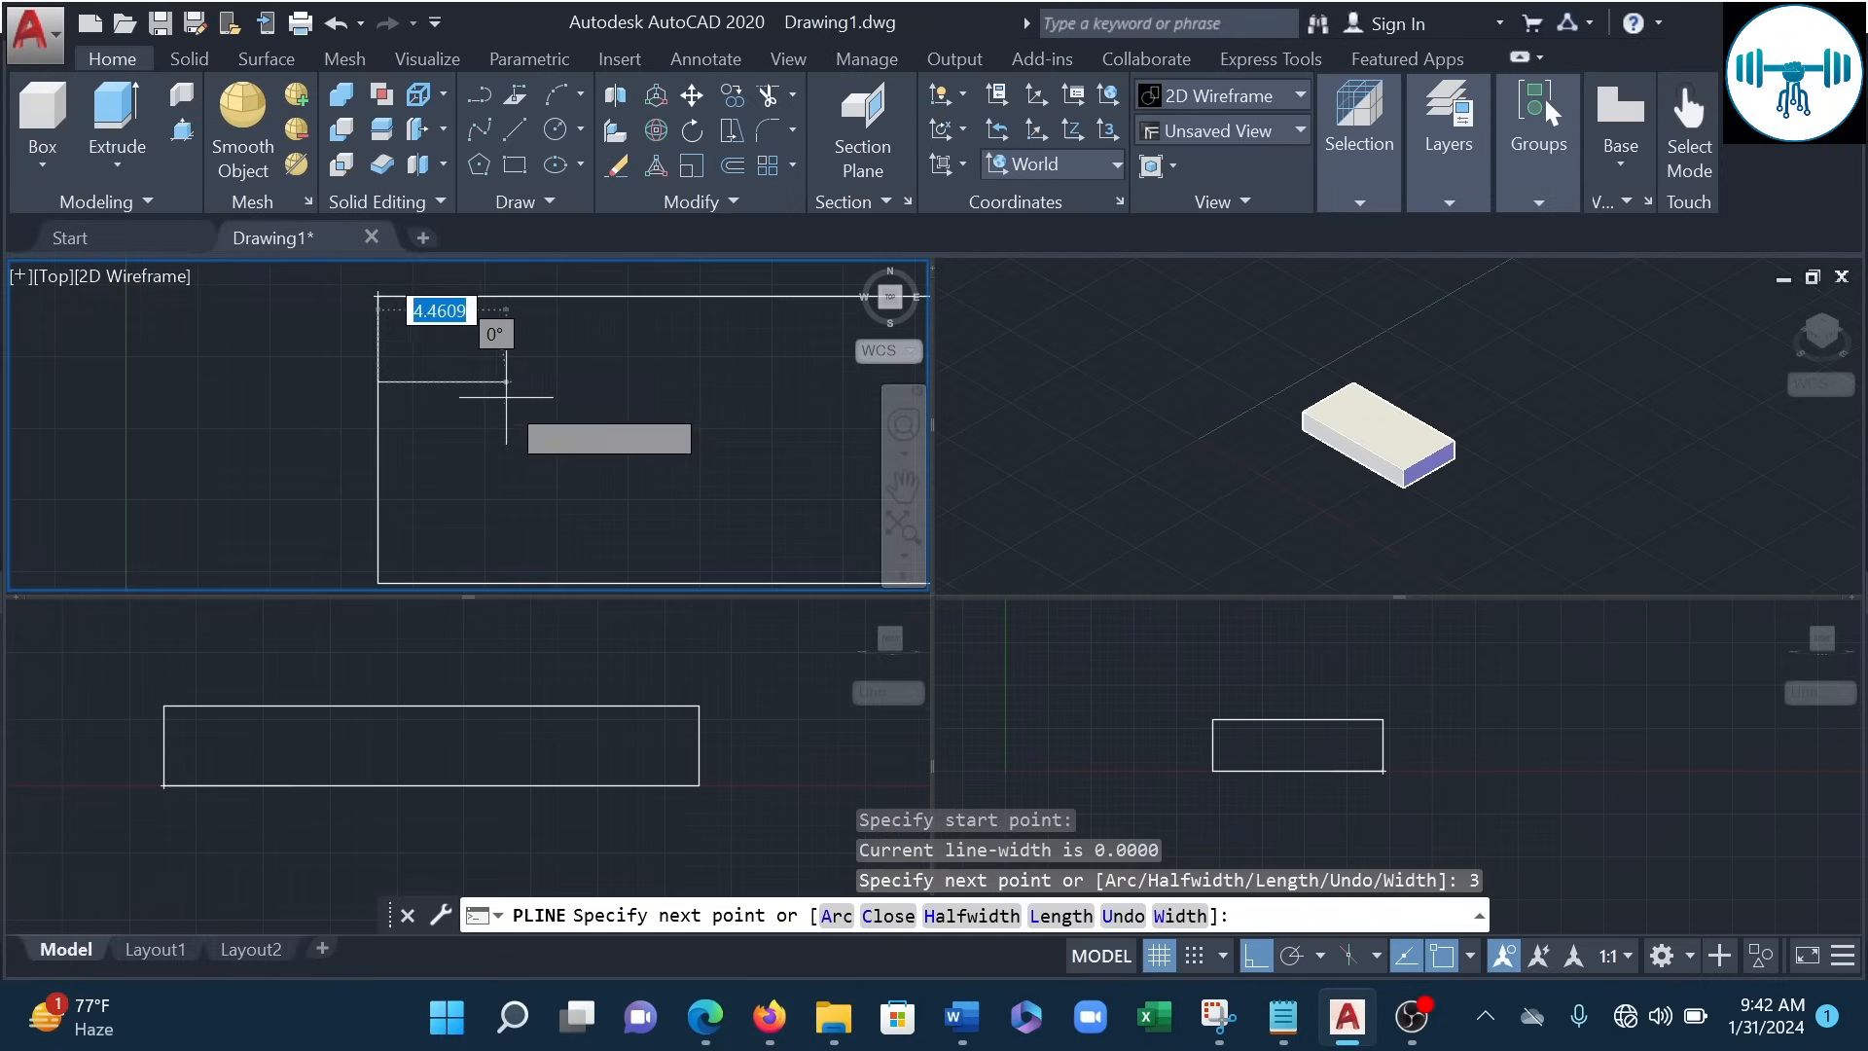
text(3)
key(Return)
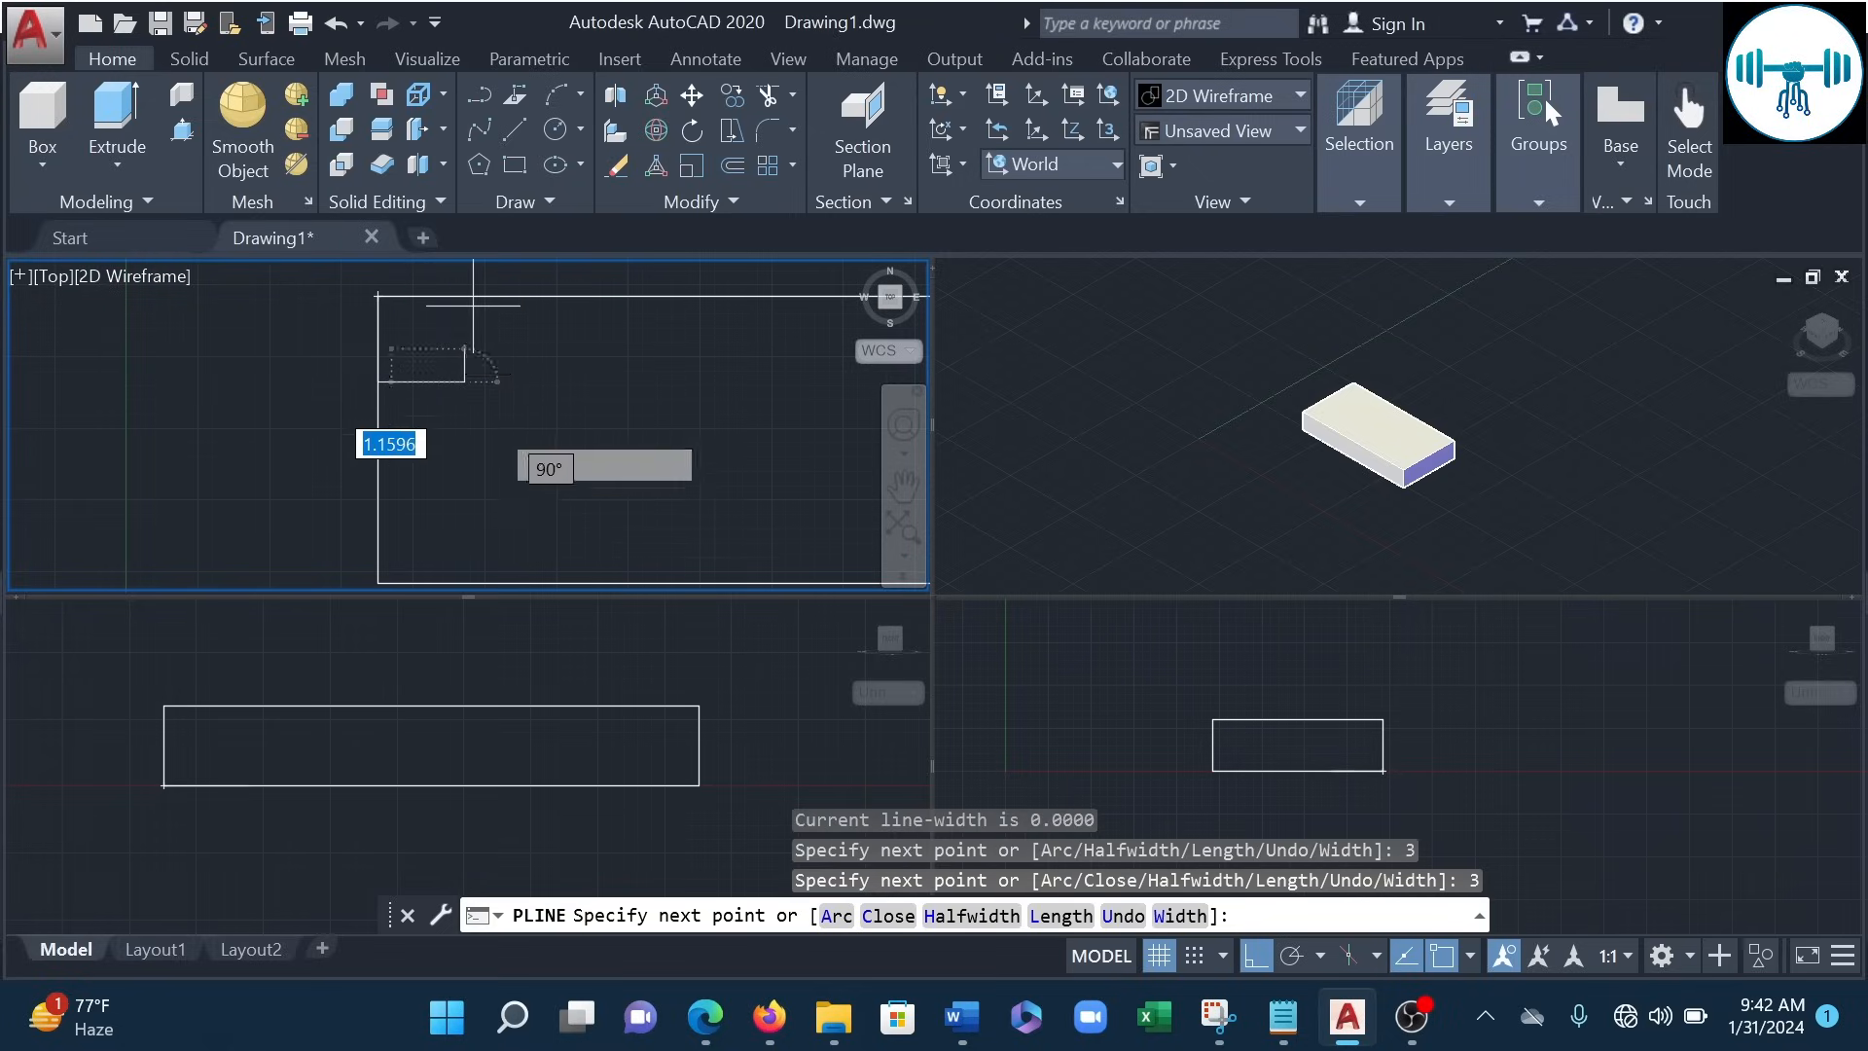
middle_drag(466, 433, 446, 558)
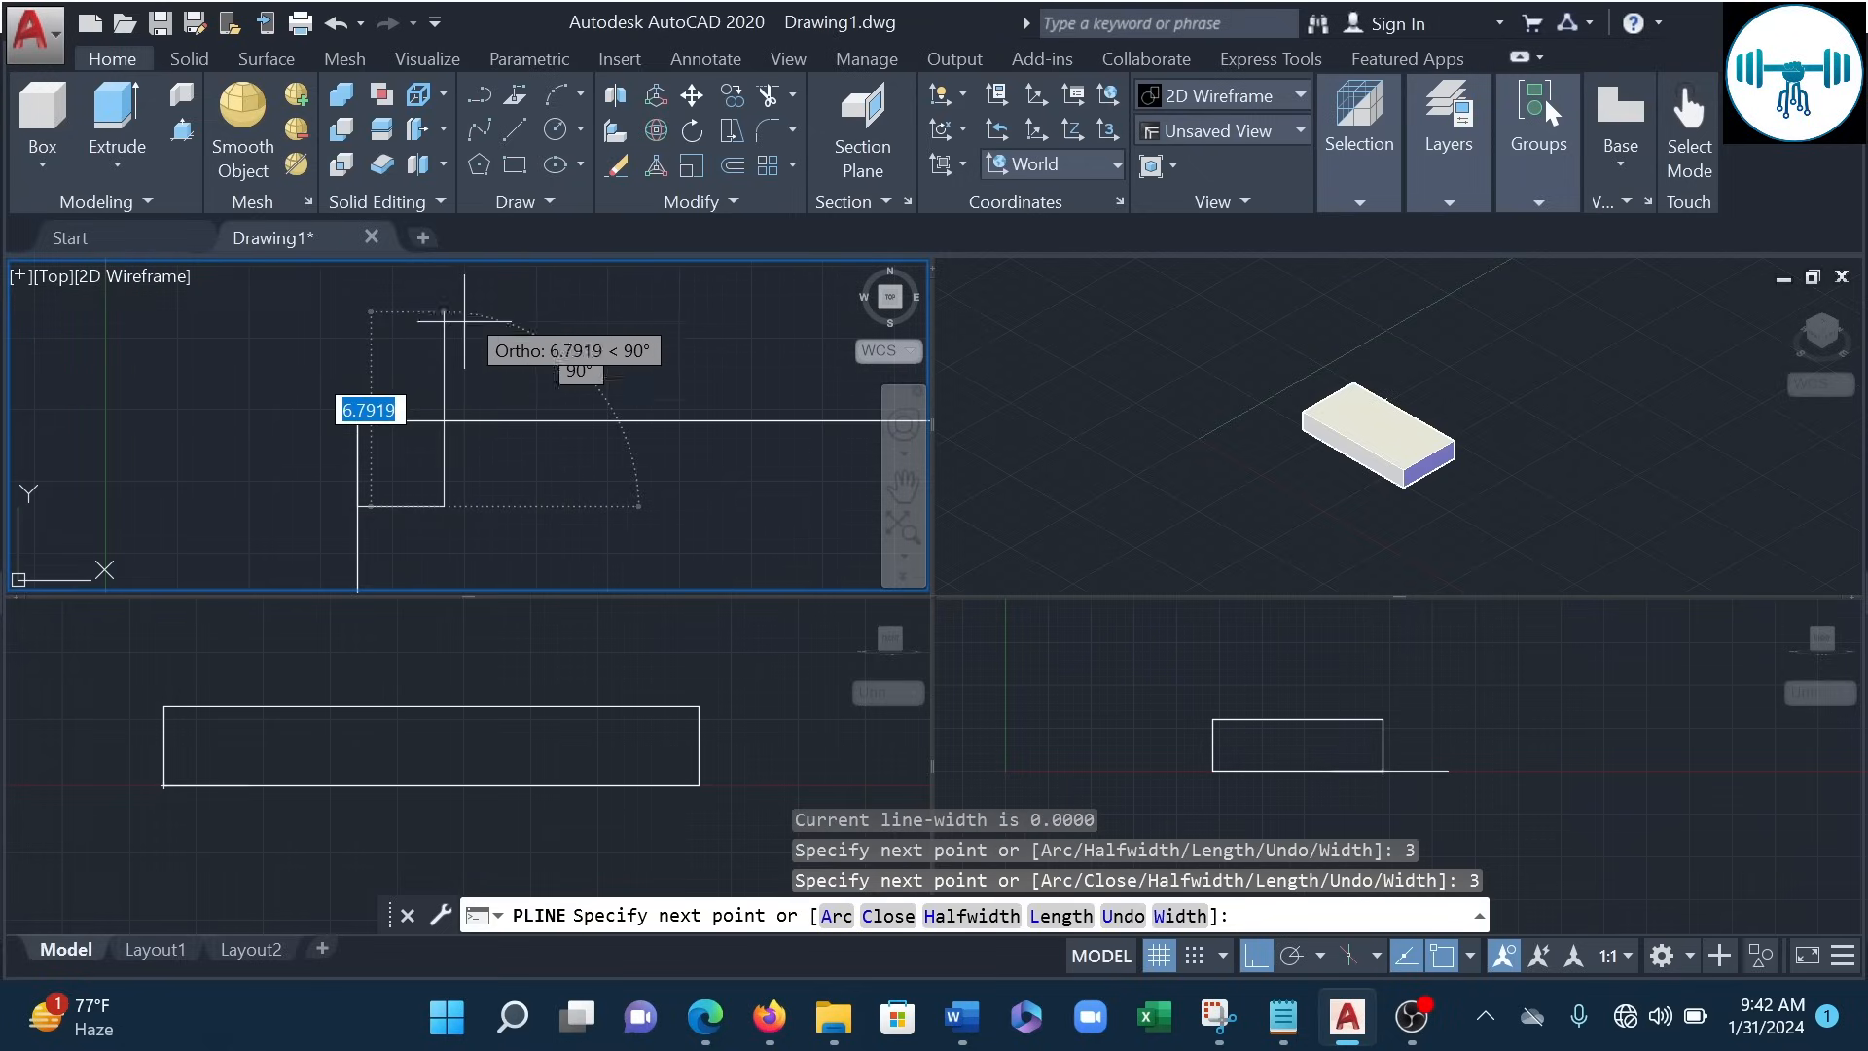
text(3)
key(Return)
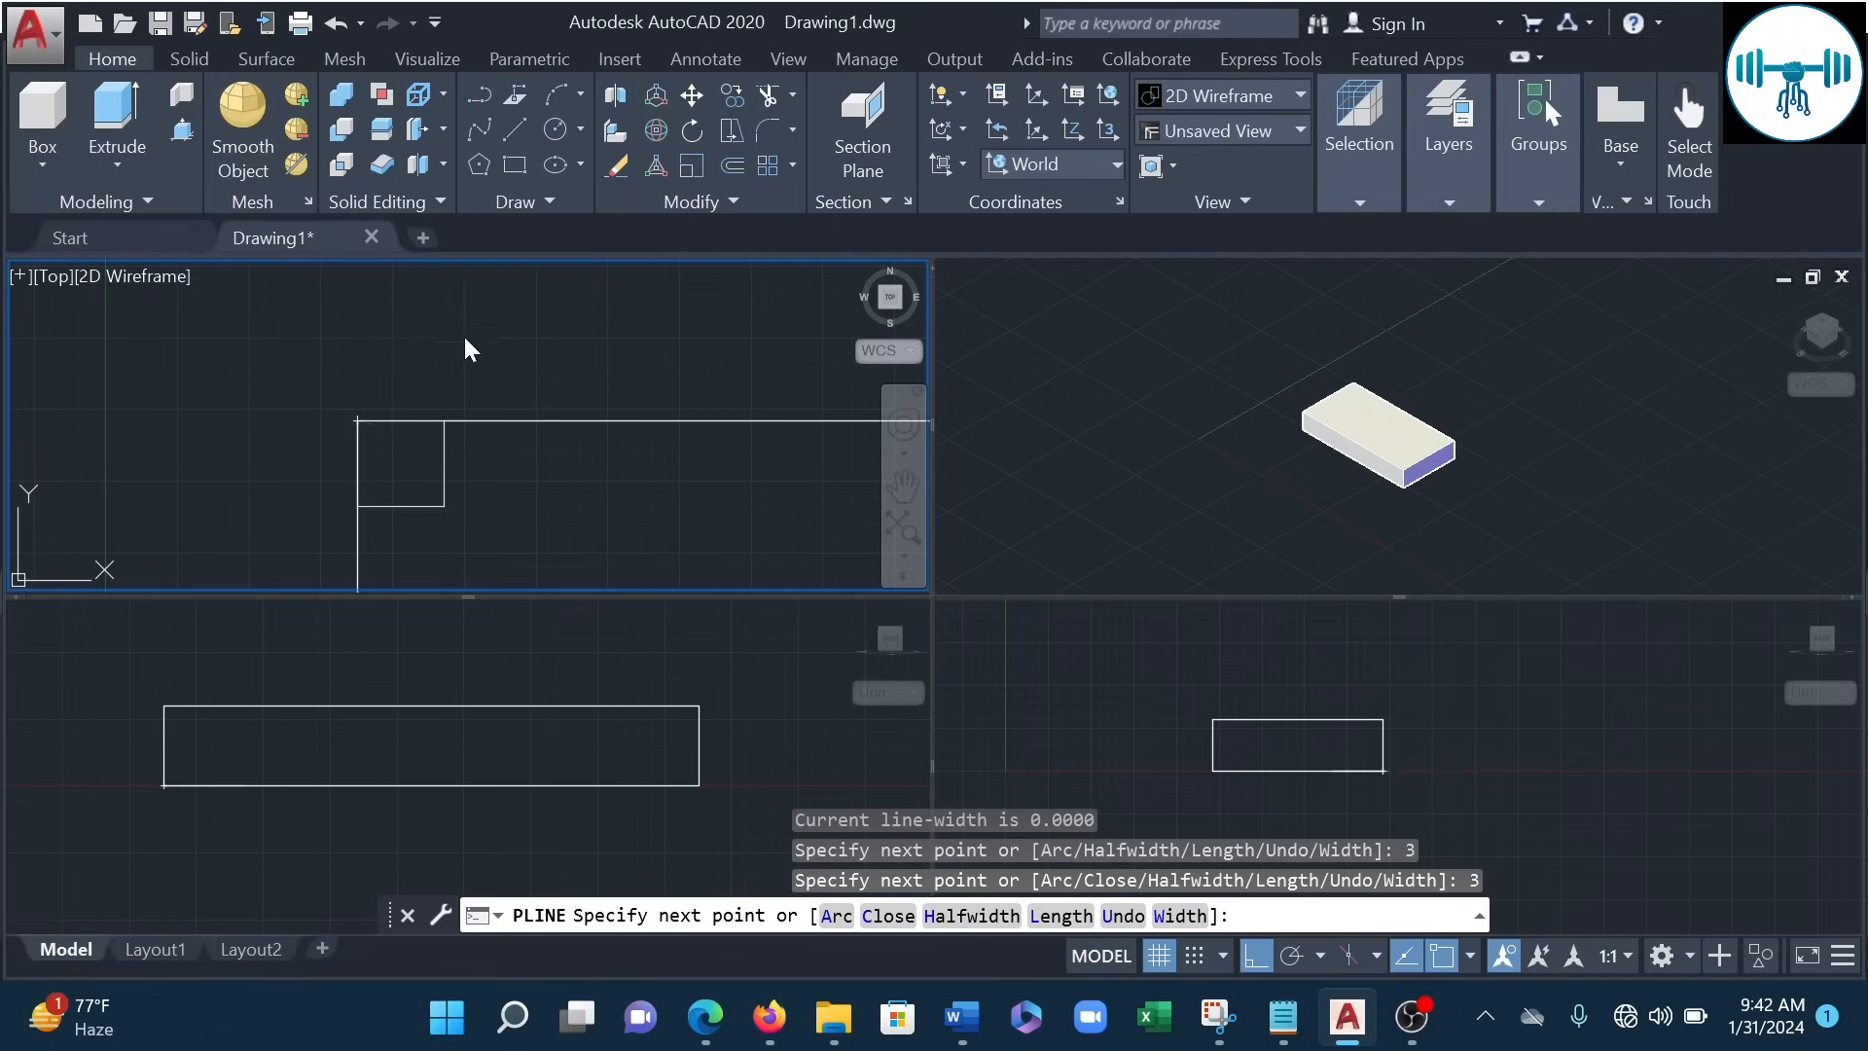
click(355, 425)
key(Return)
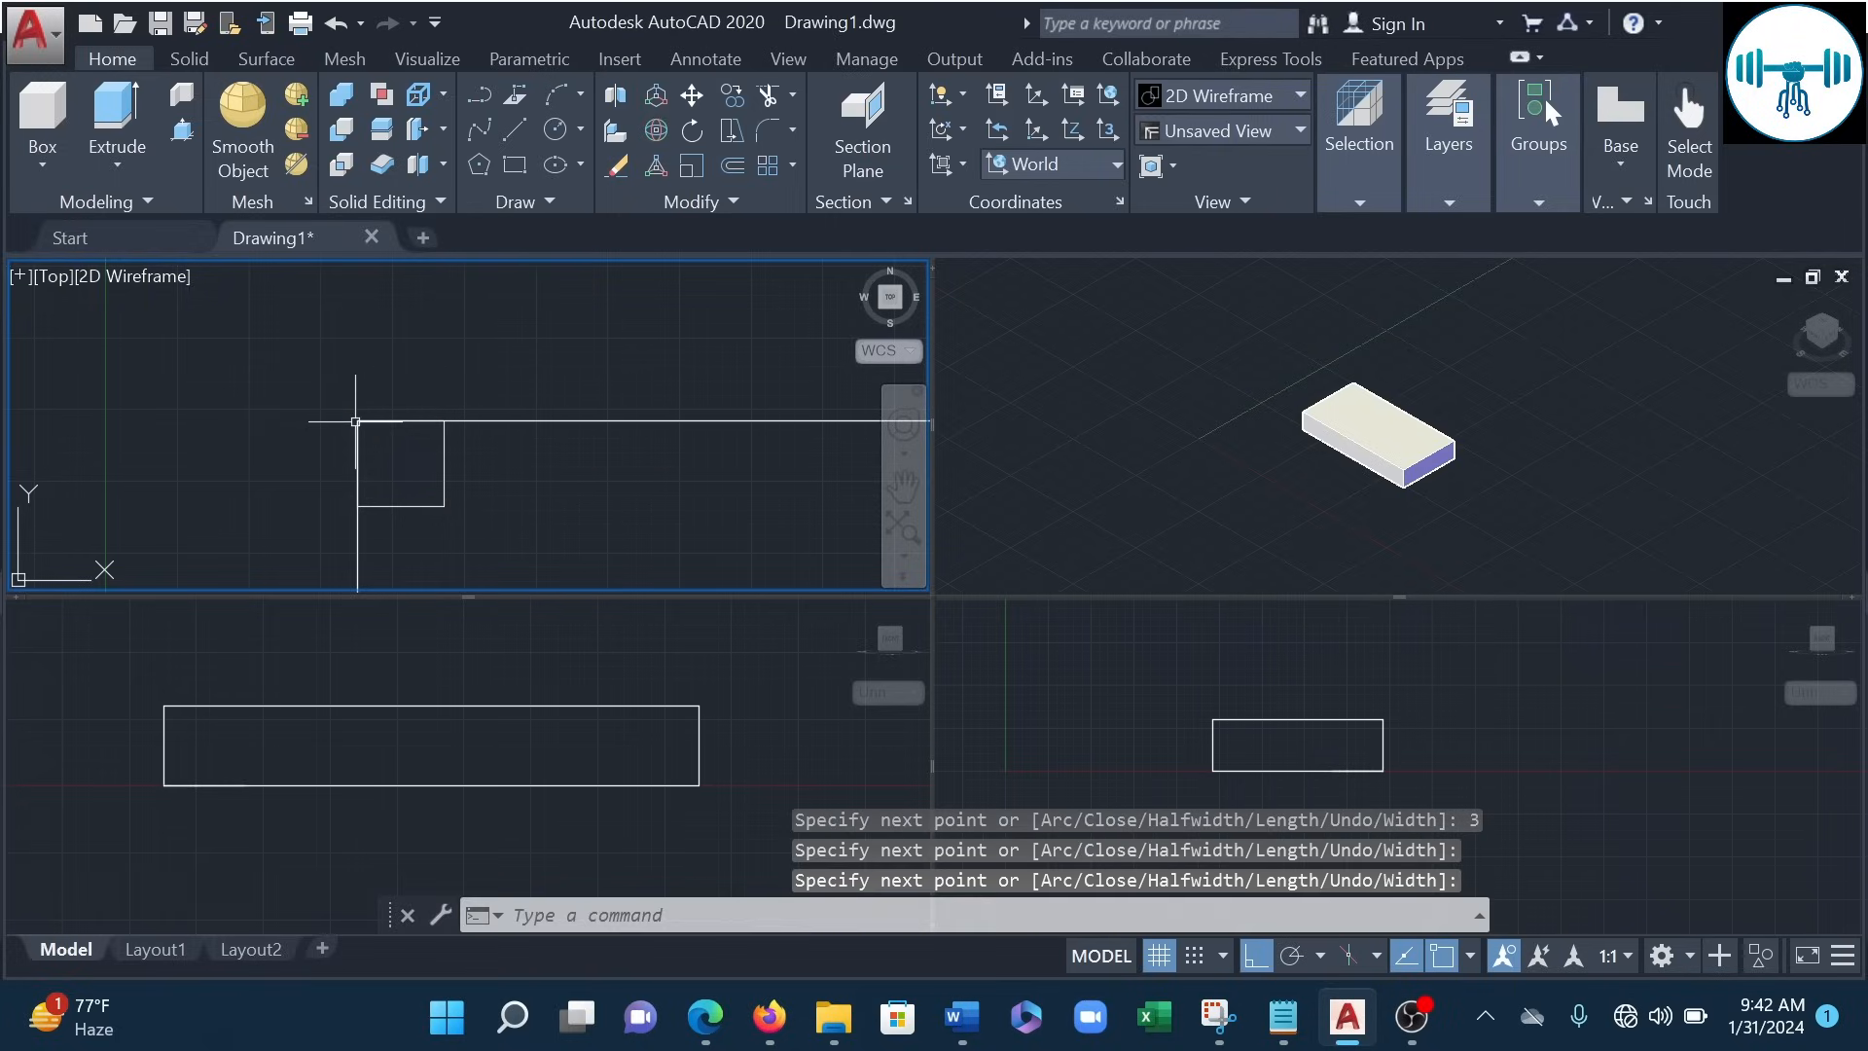
- Draw a closed 3 by 3 polyline square inside the lower-left corner of the rectangle in the Top viewport
scroll(549, 407, down, 4)
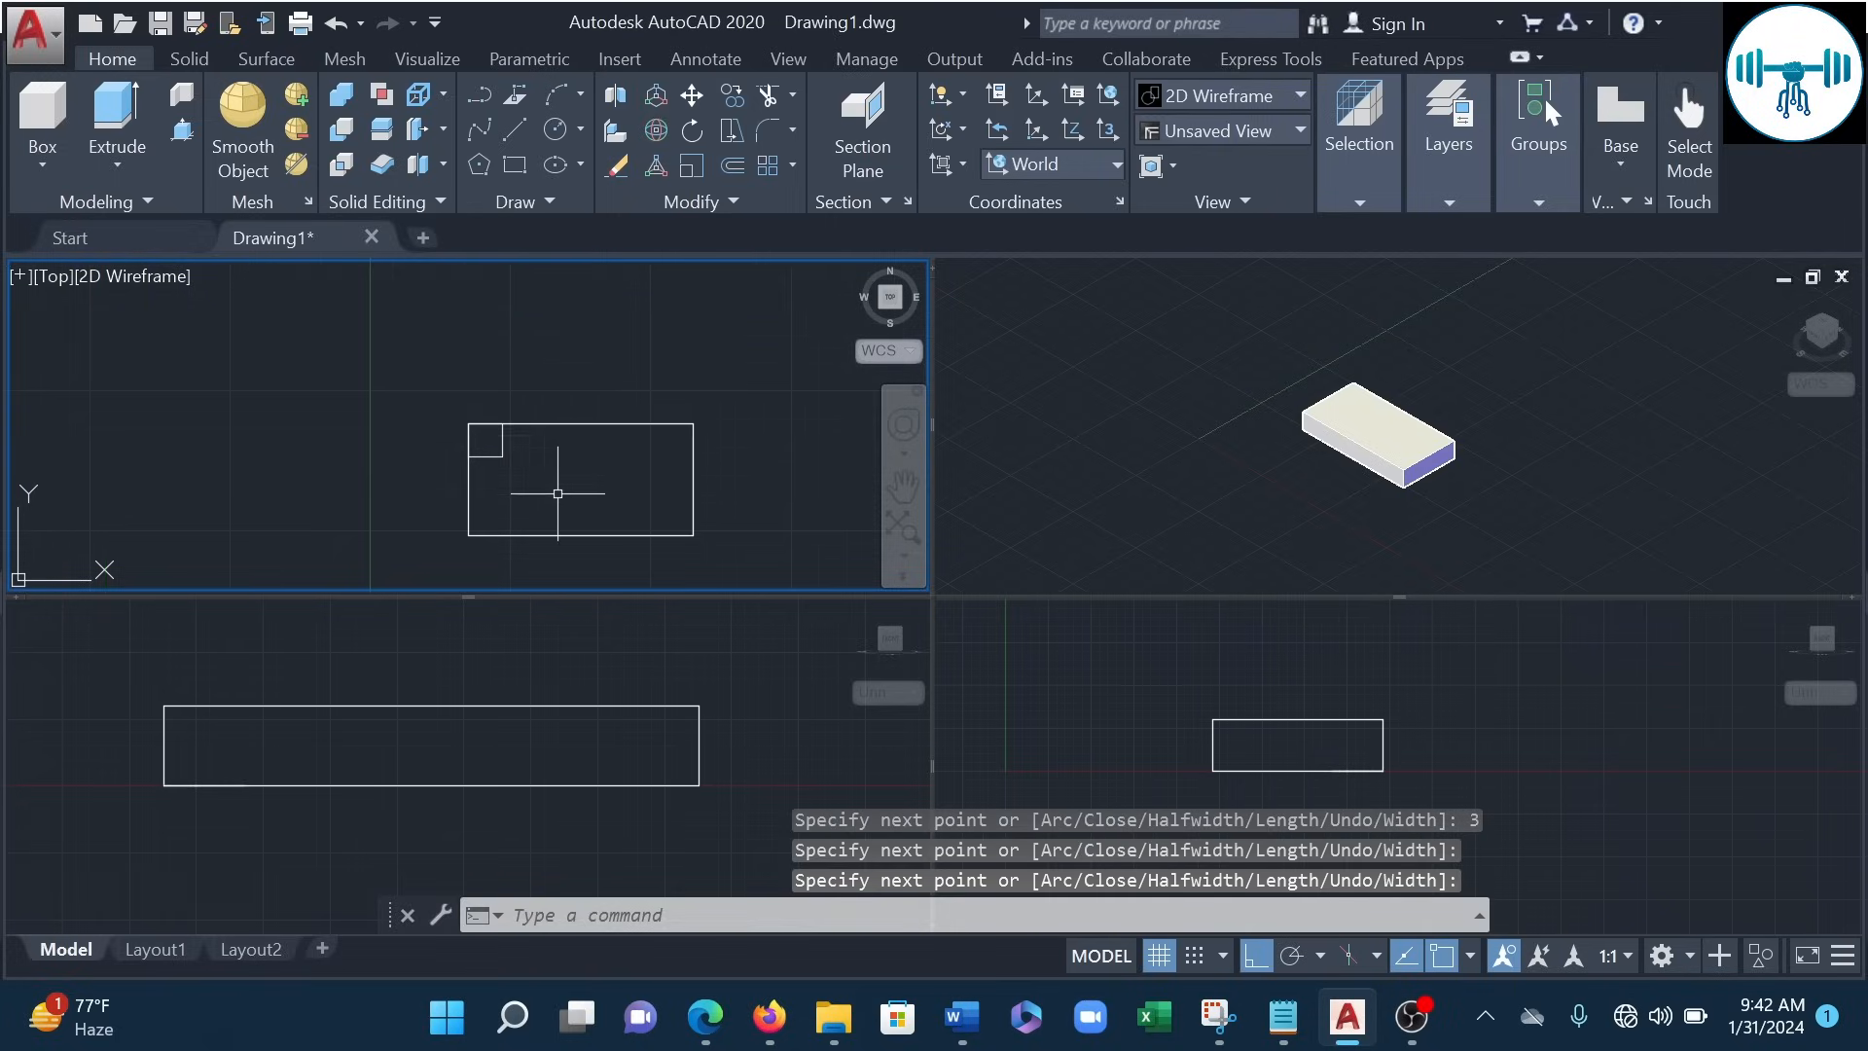
scroll(563, 385, up, 3)
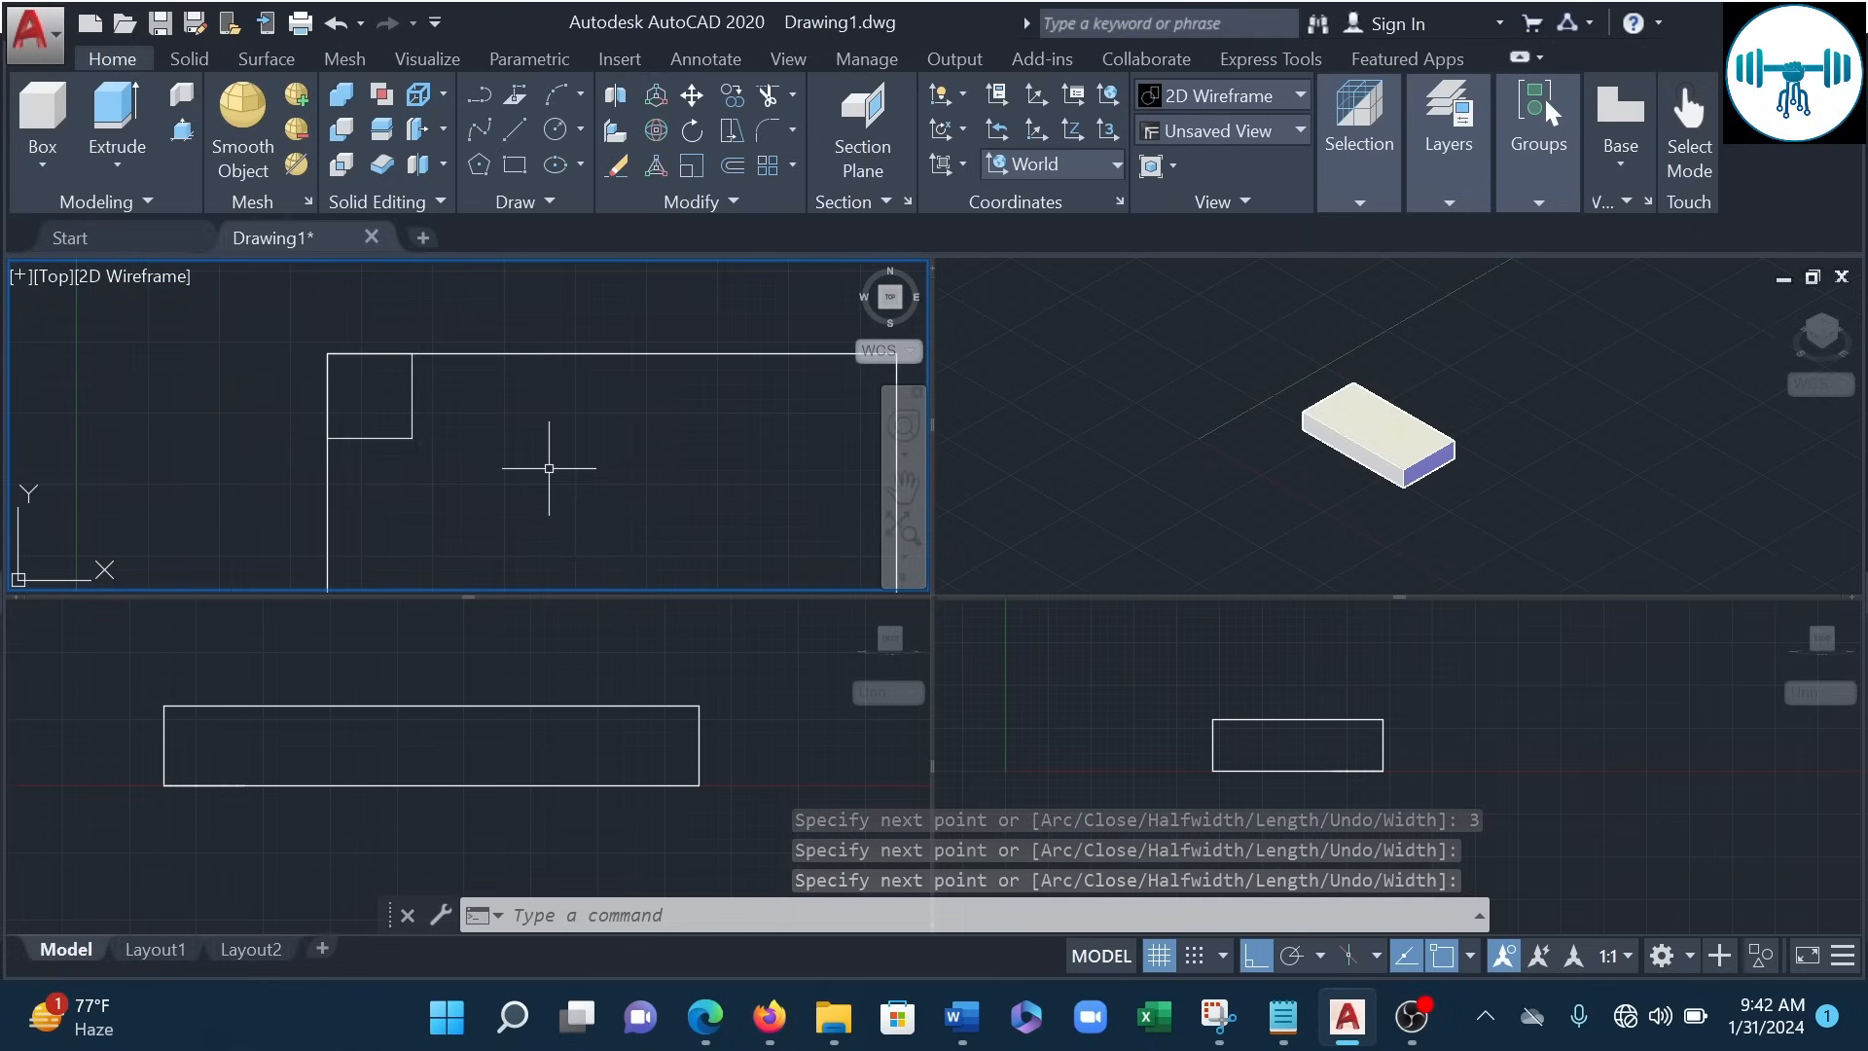
scroll(424, 388, up, 2)
scroll(438, 399, down, 2)
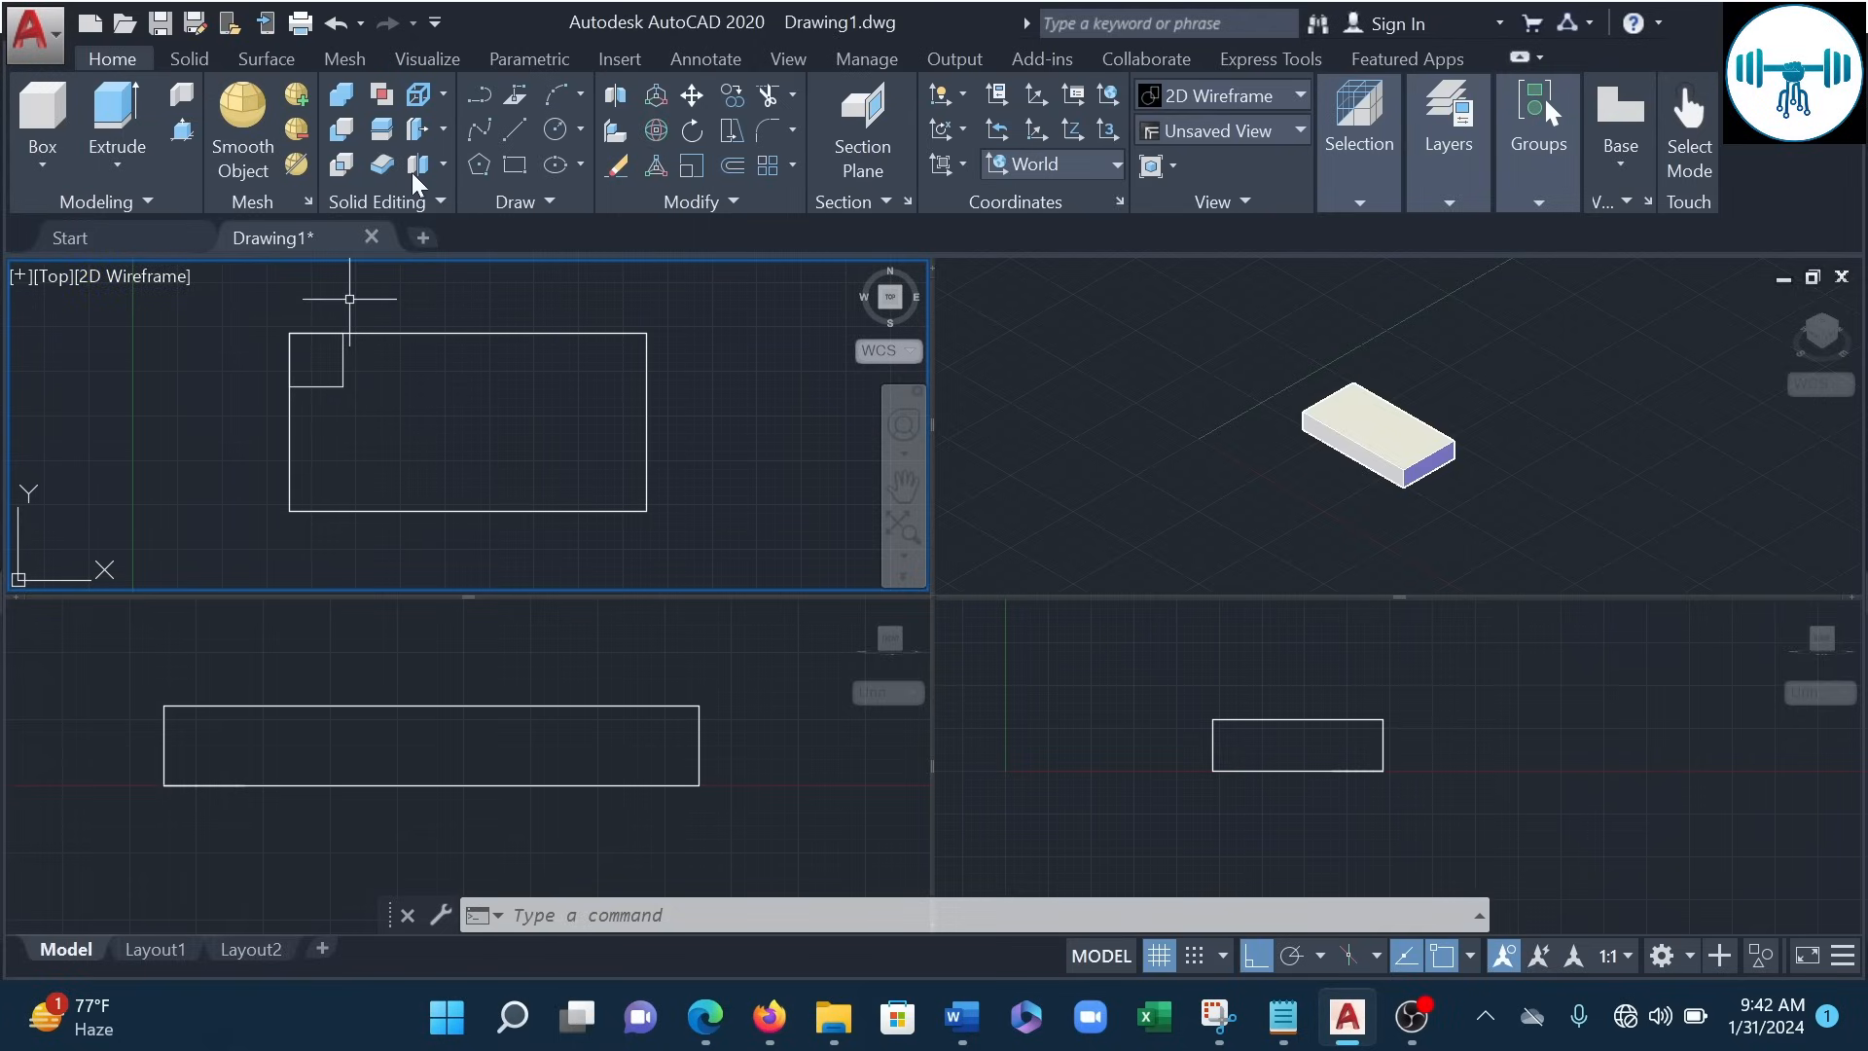
click(476, 99)
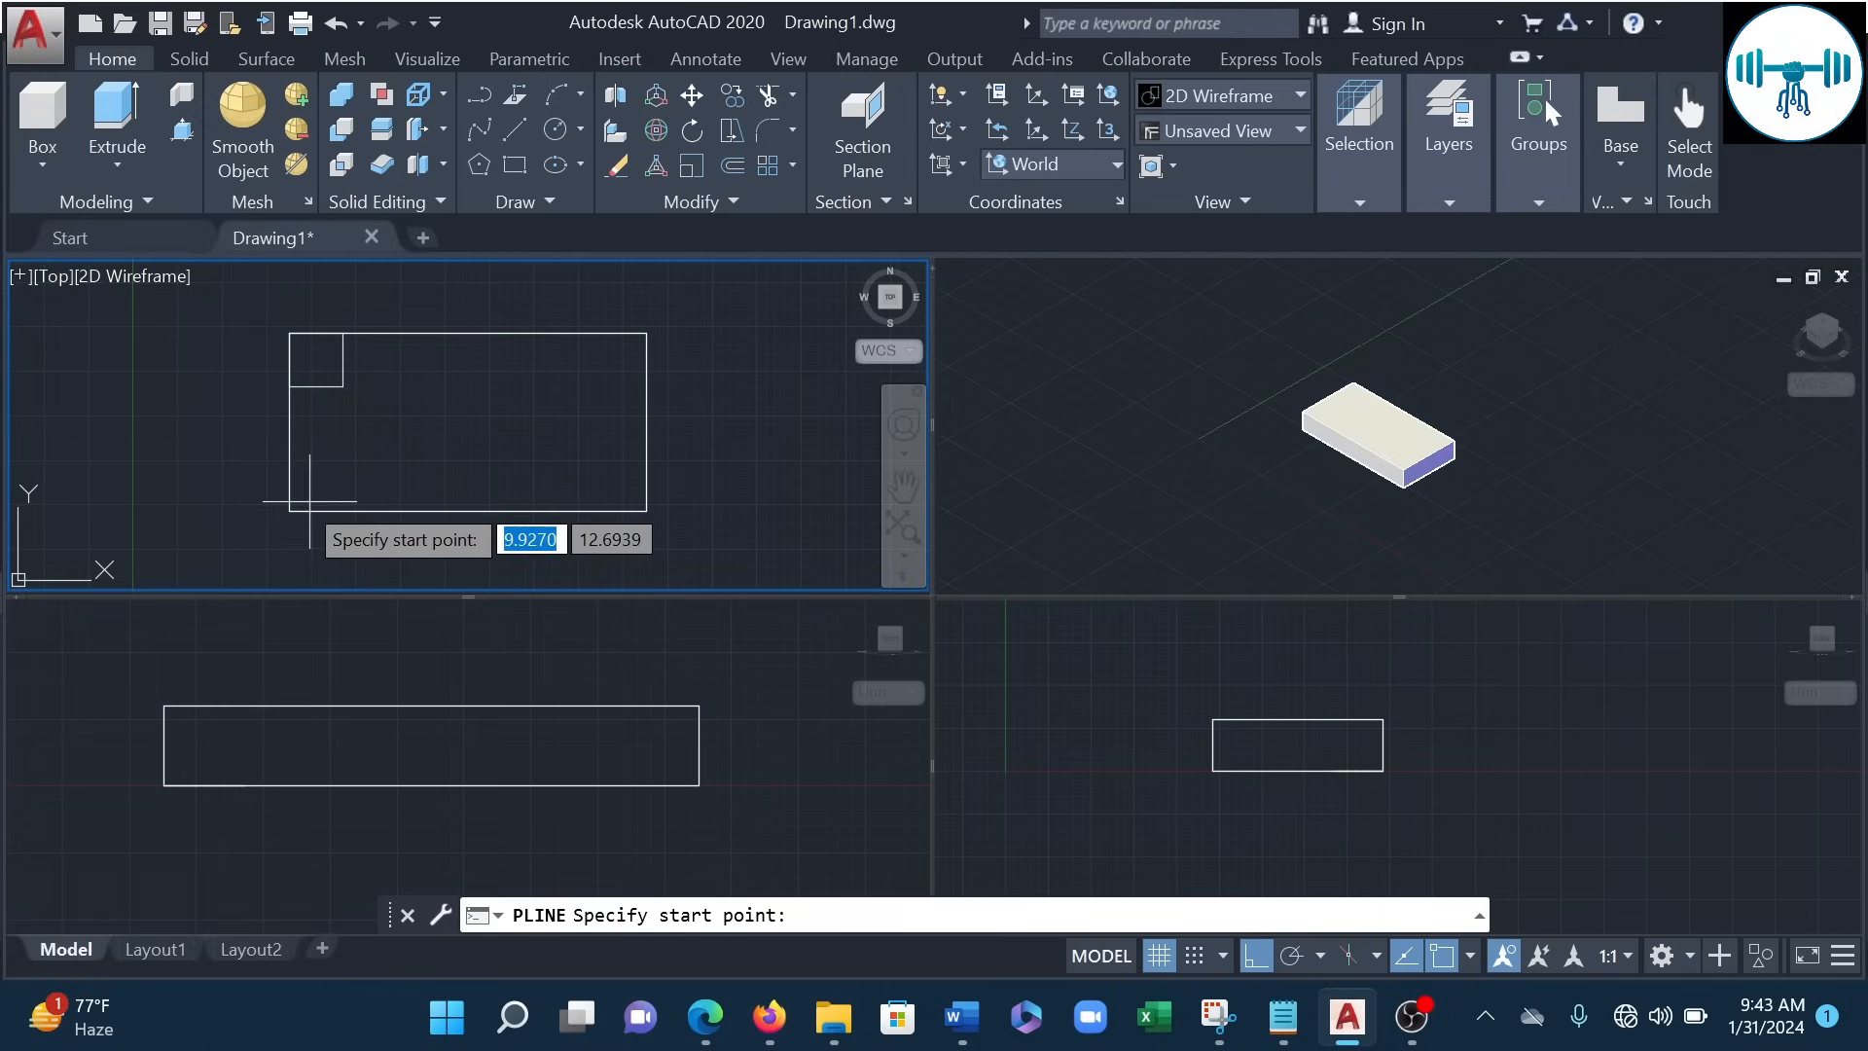
click(290, 510)
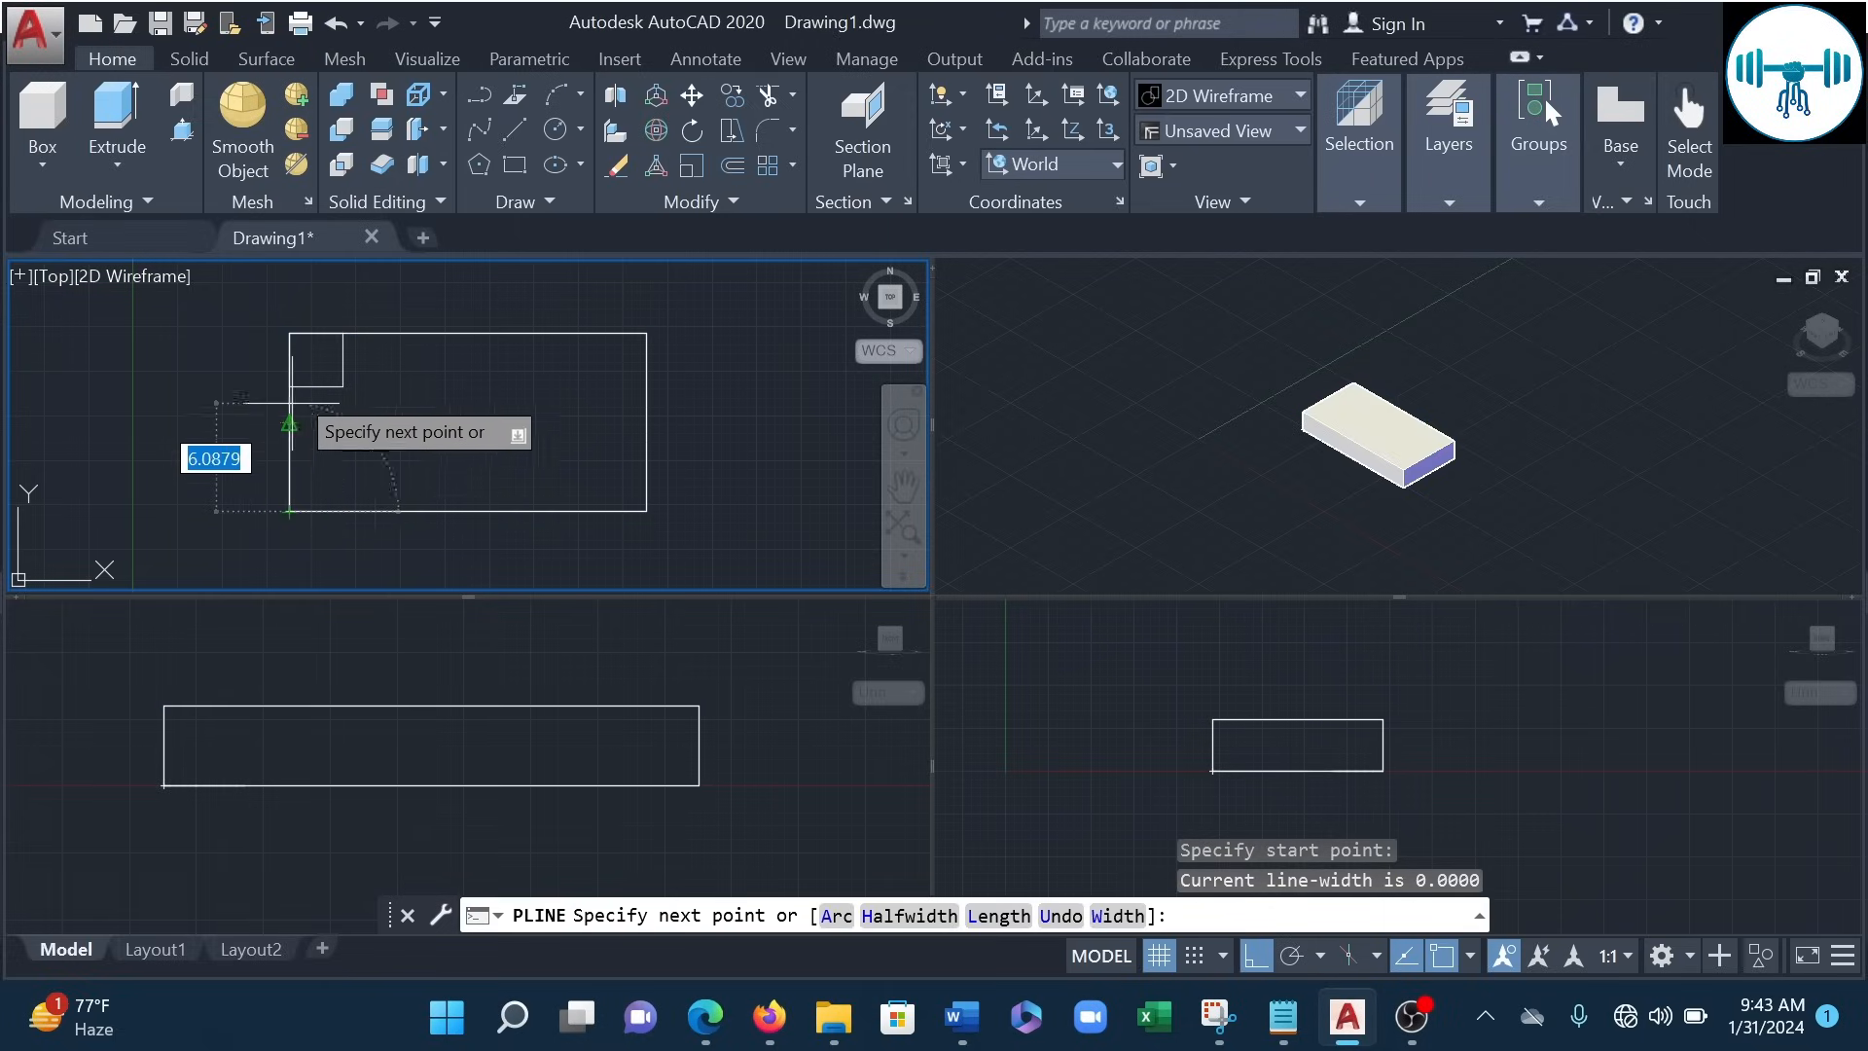
text(3)
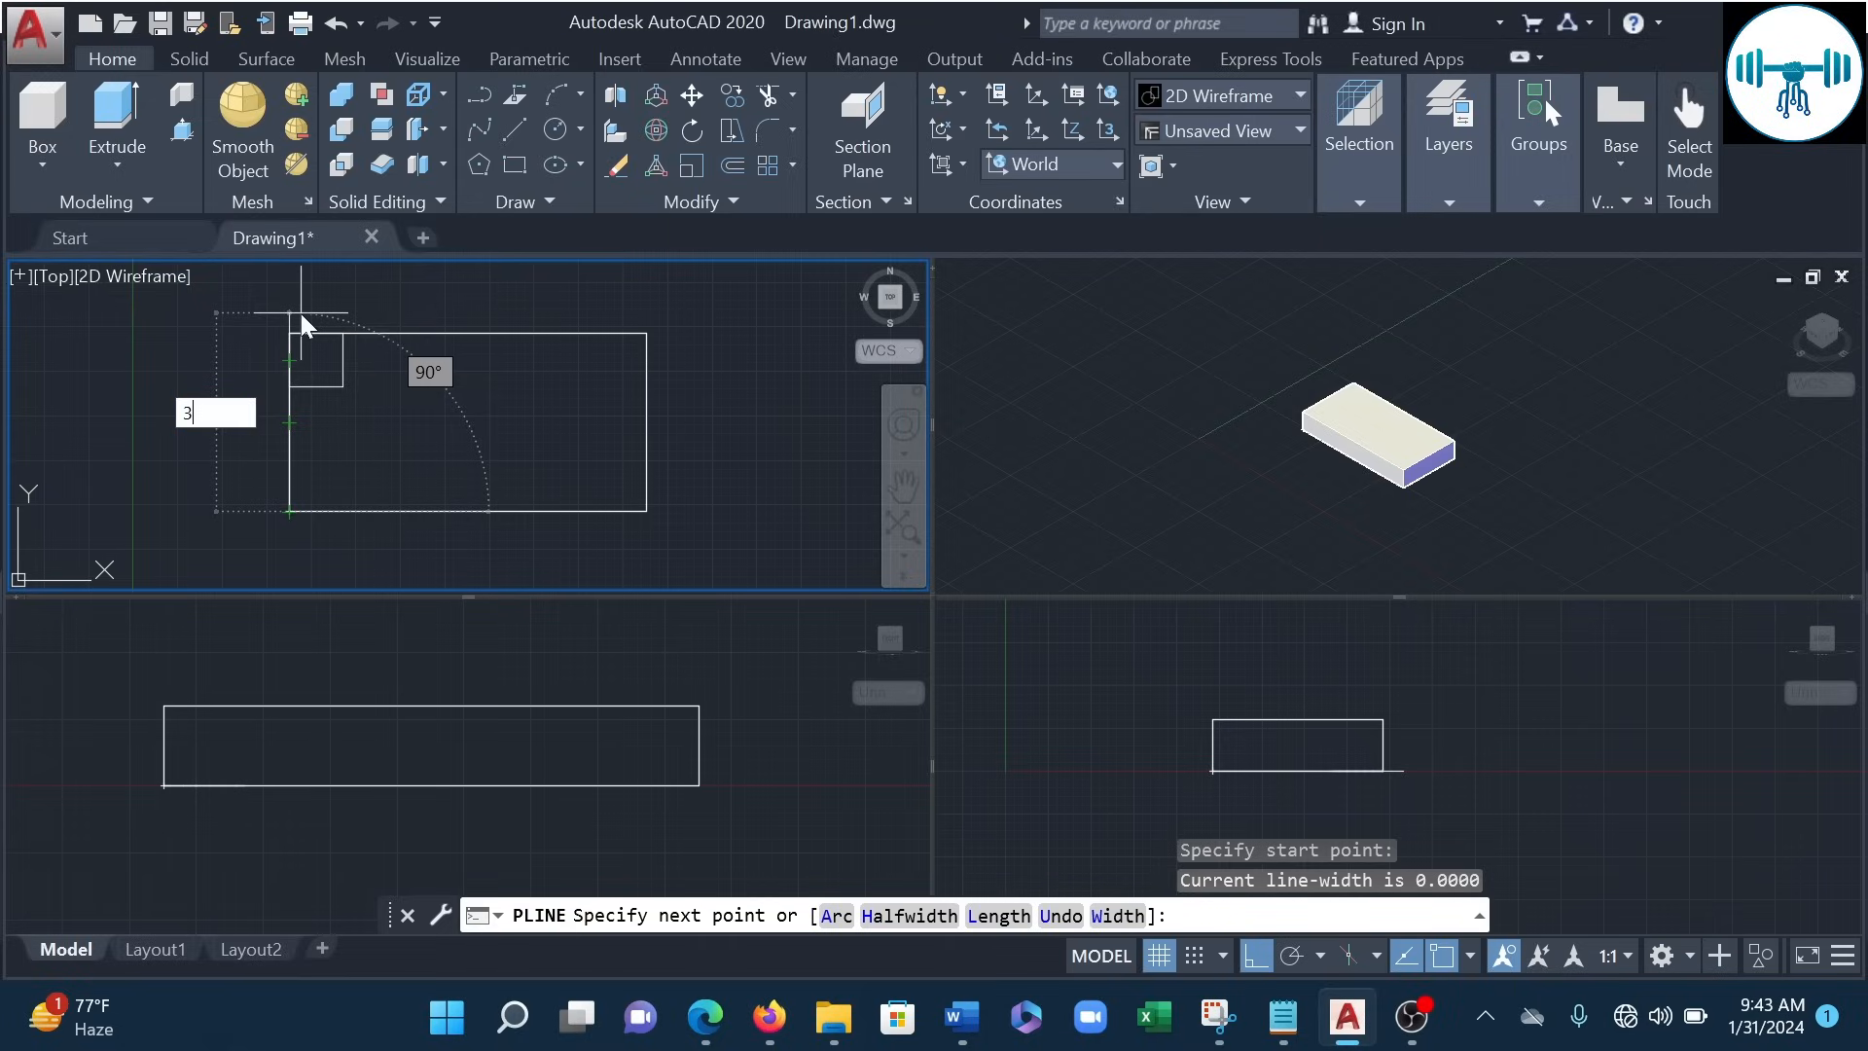
key(Return)
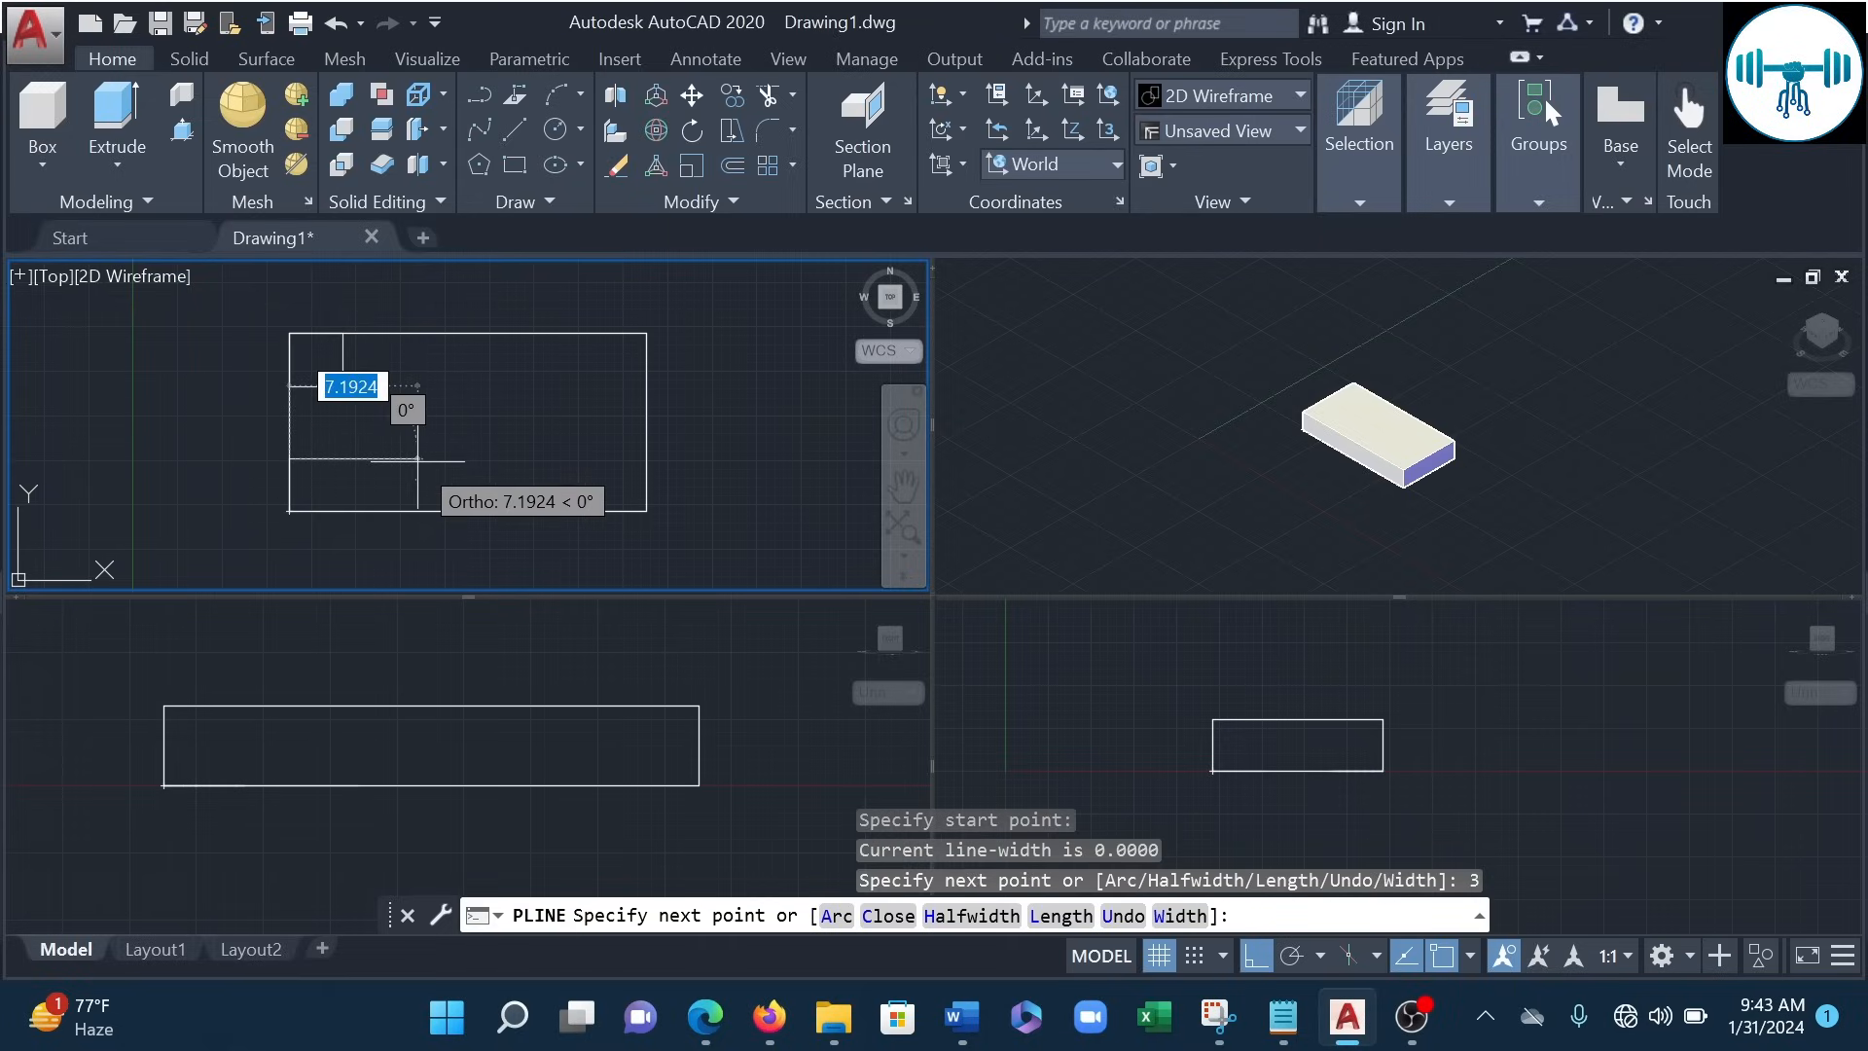
text(3)
key(Return)
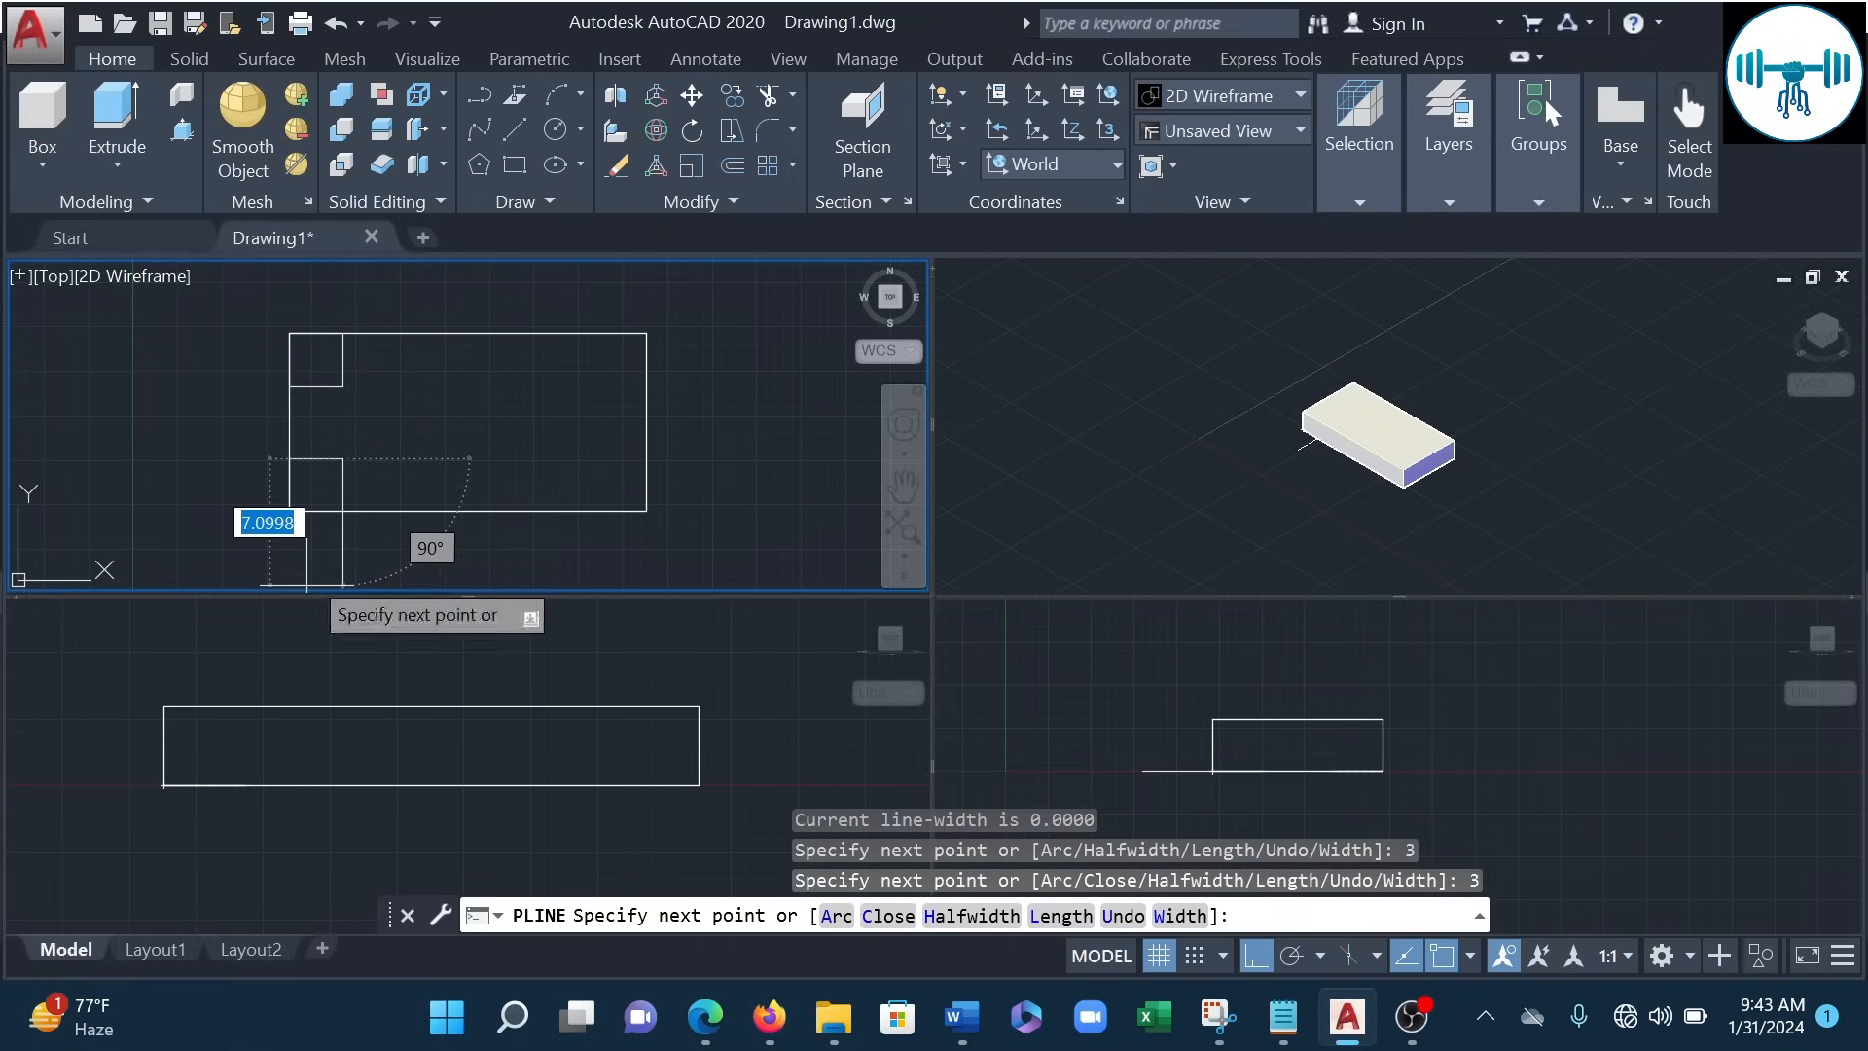
key(Return)
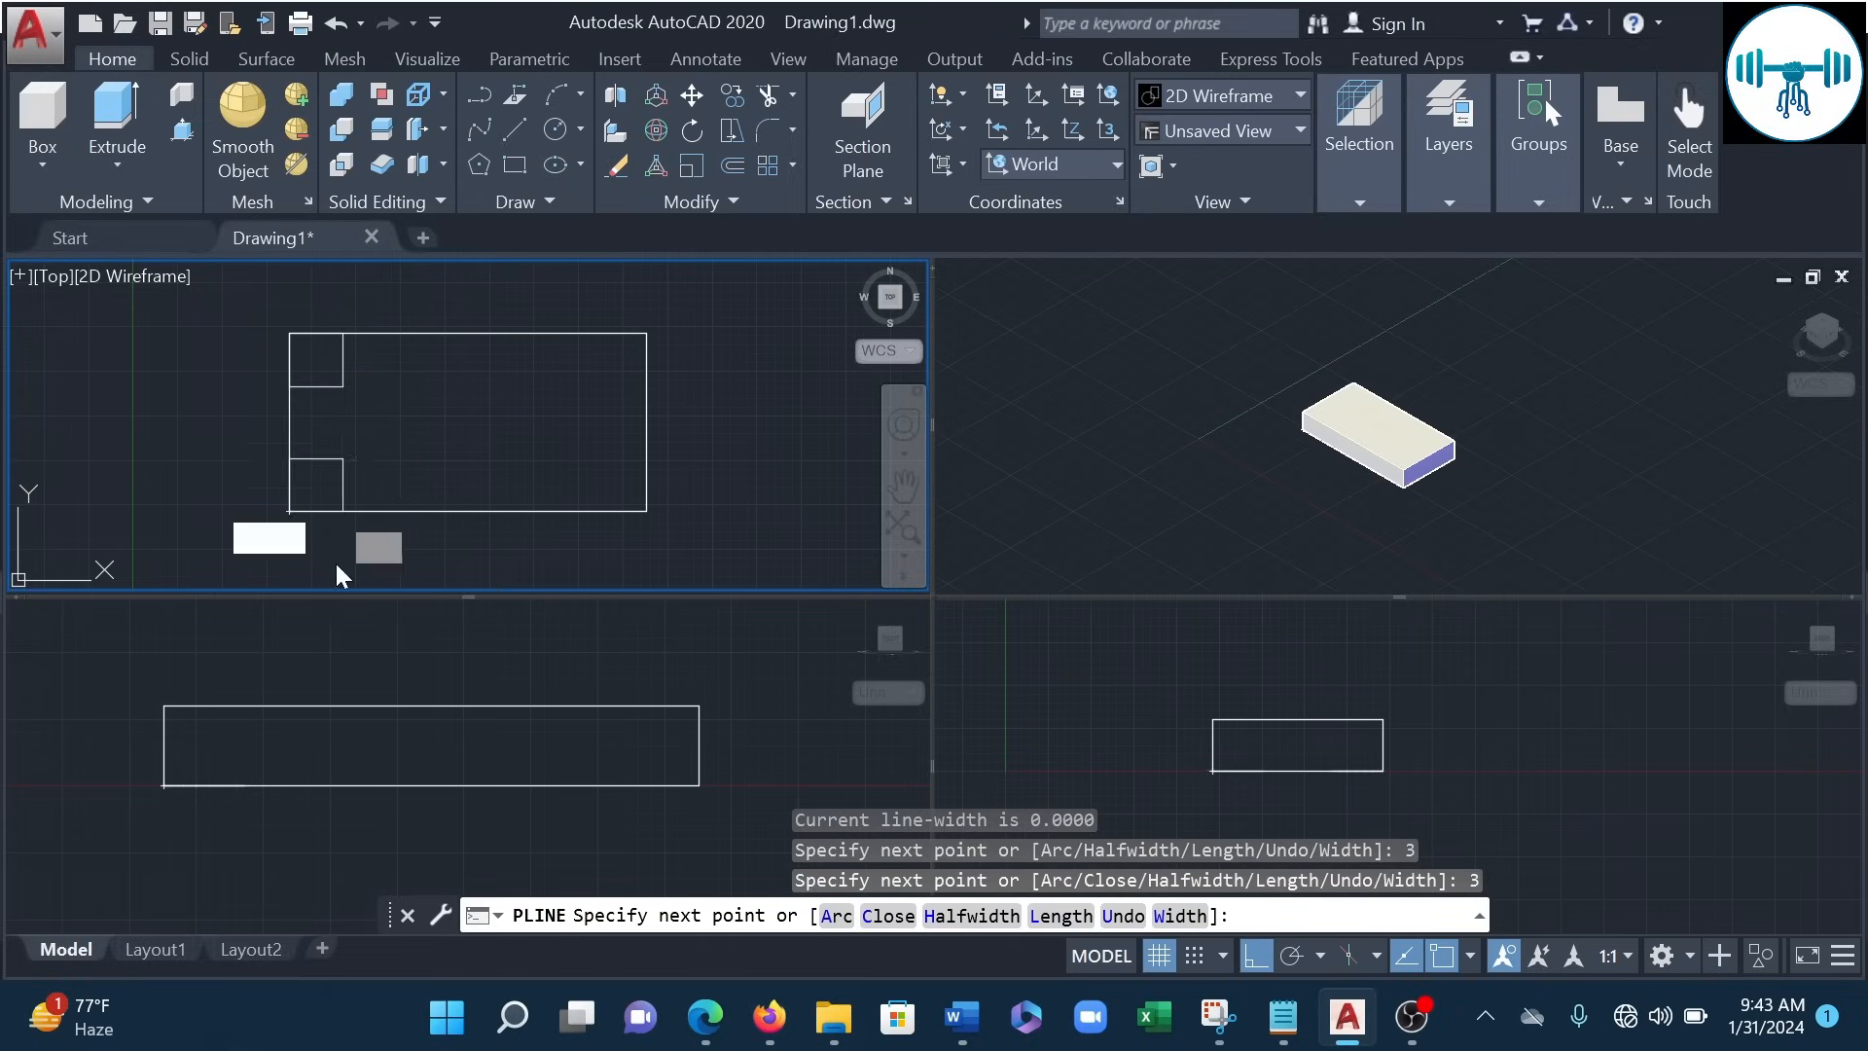
click(290, 515)
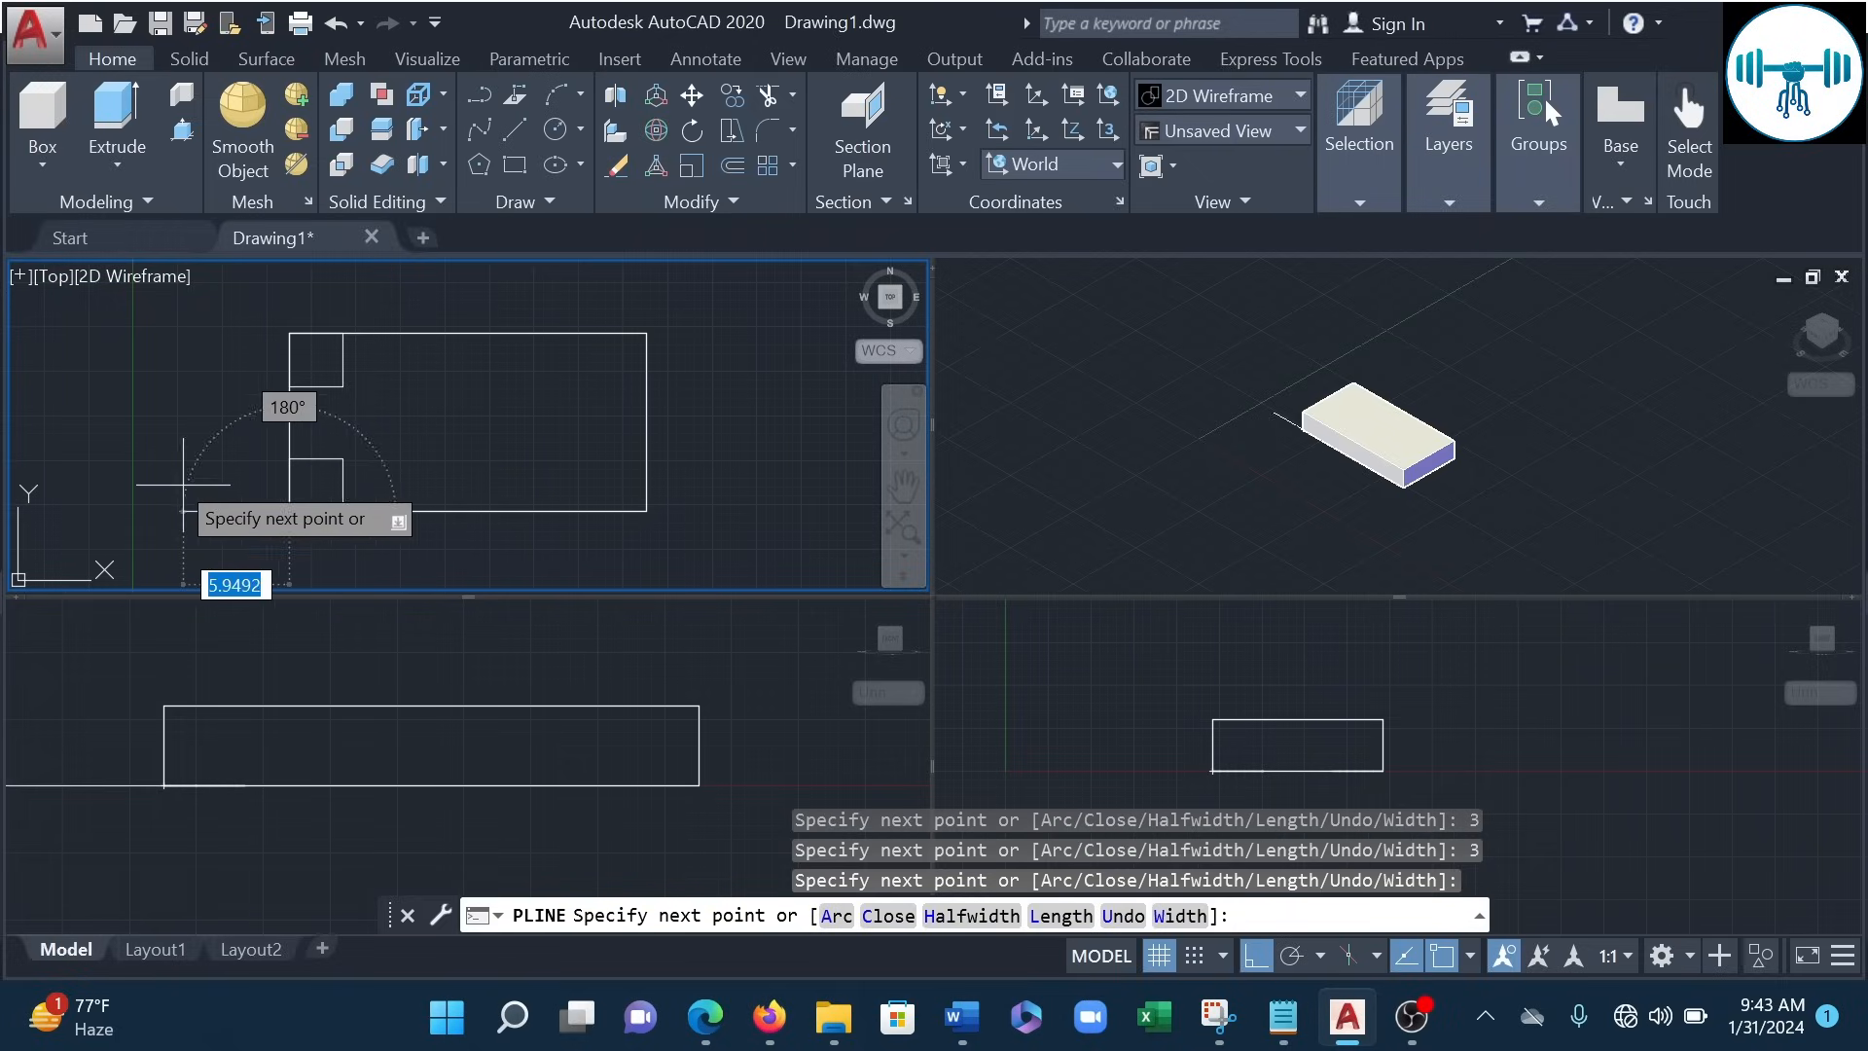
key(Return)
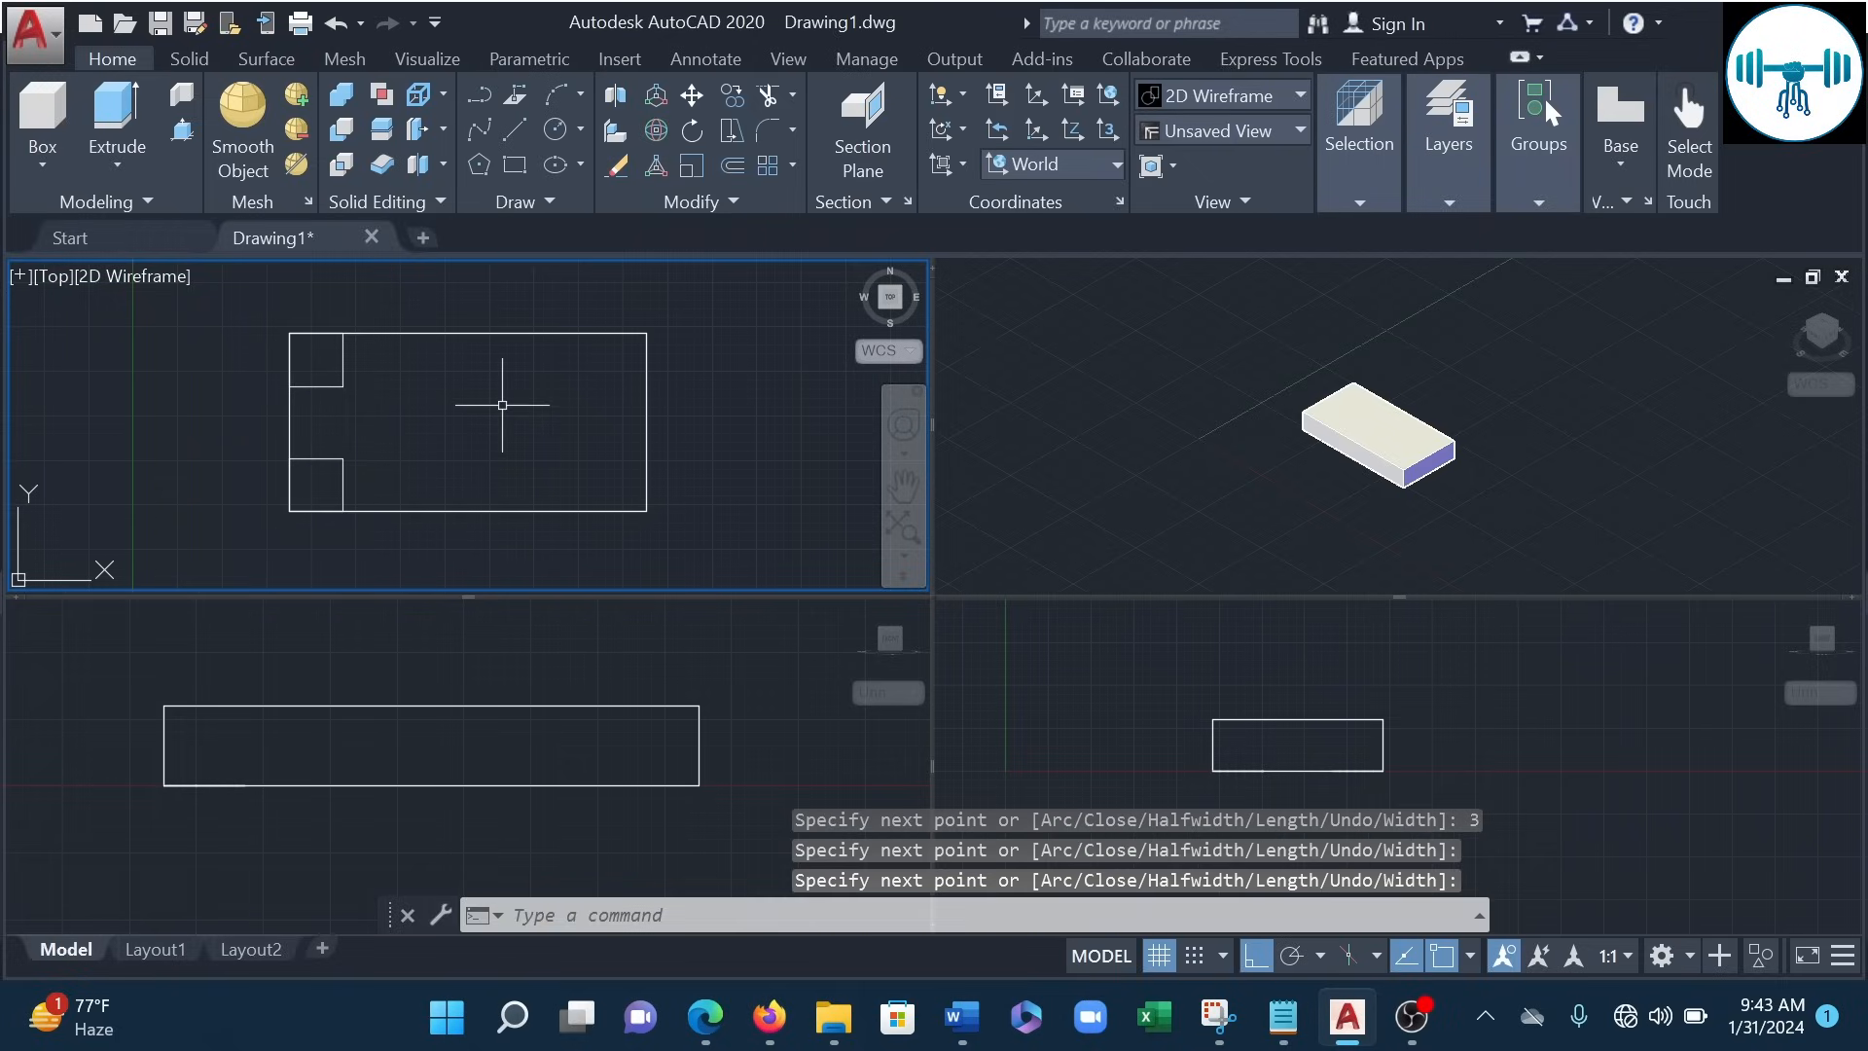
- Draw a 3 by 3 polyline square inside the upper-right corner of the rectangle, returning to its start point
click(468, 105)
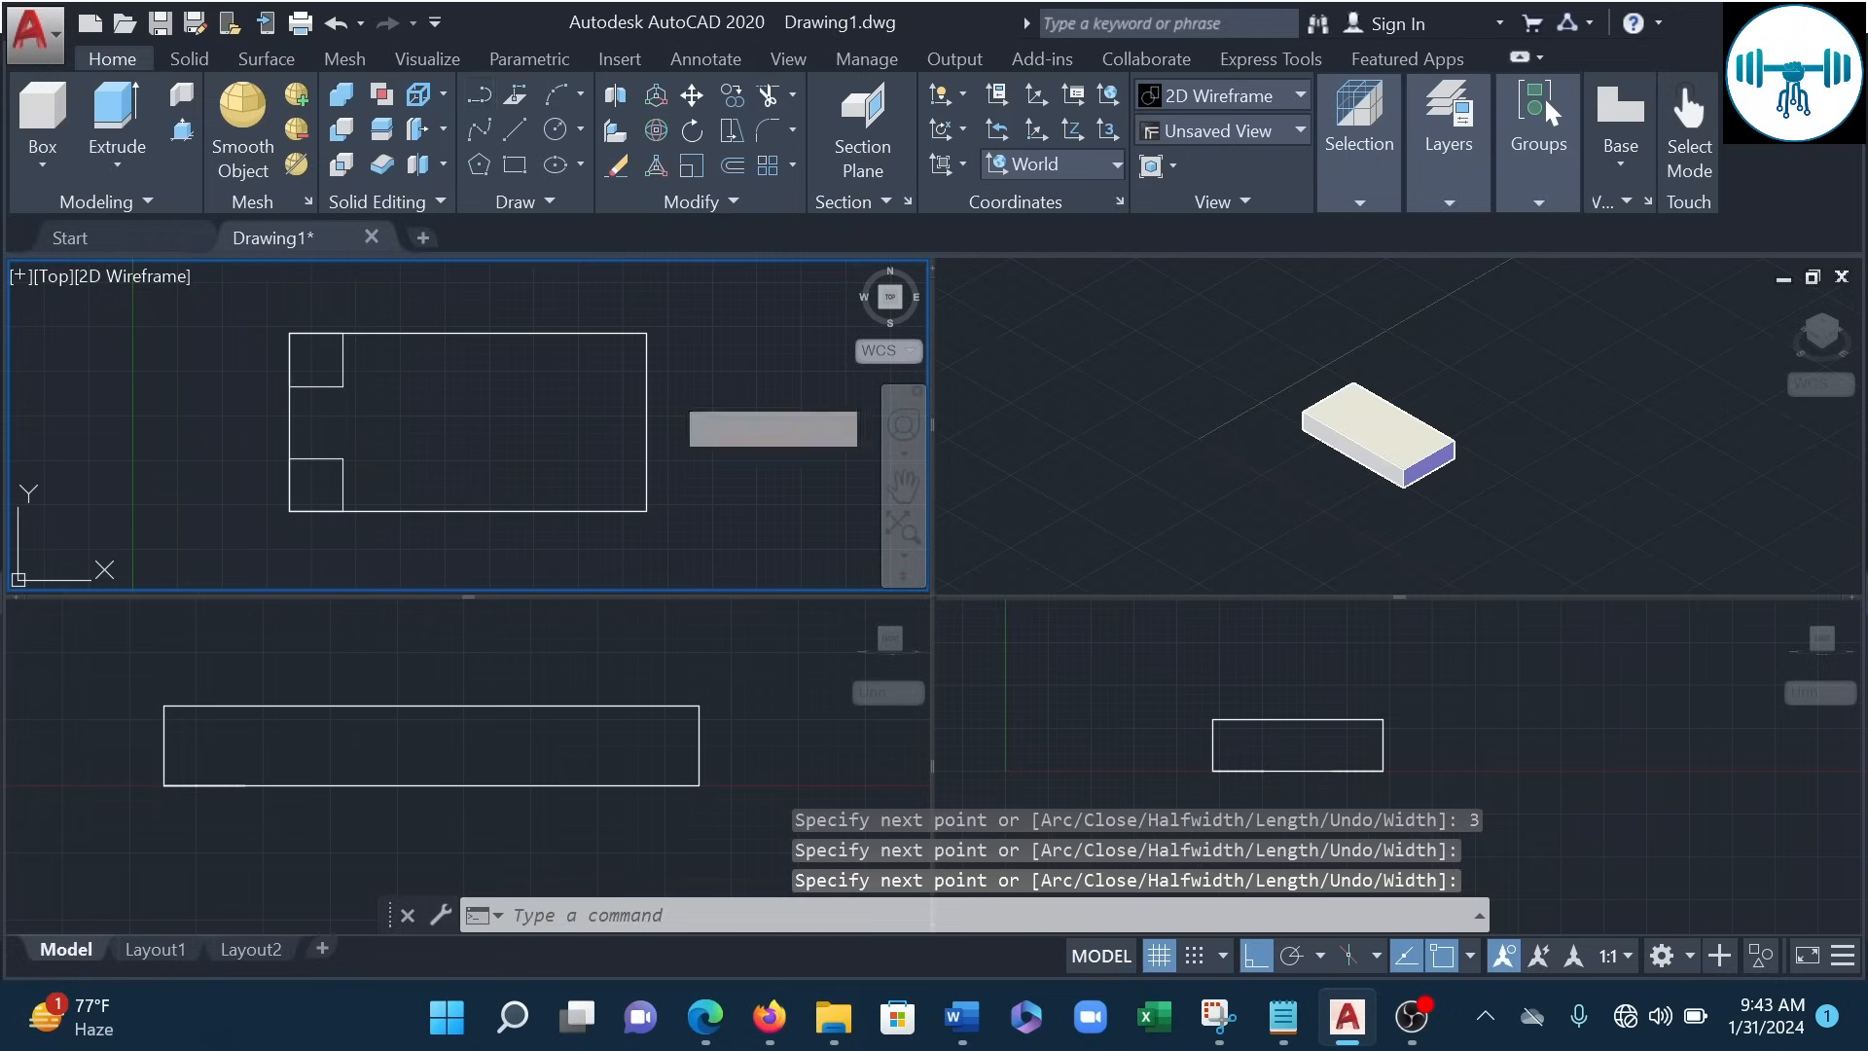
click(646, 333)
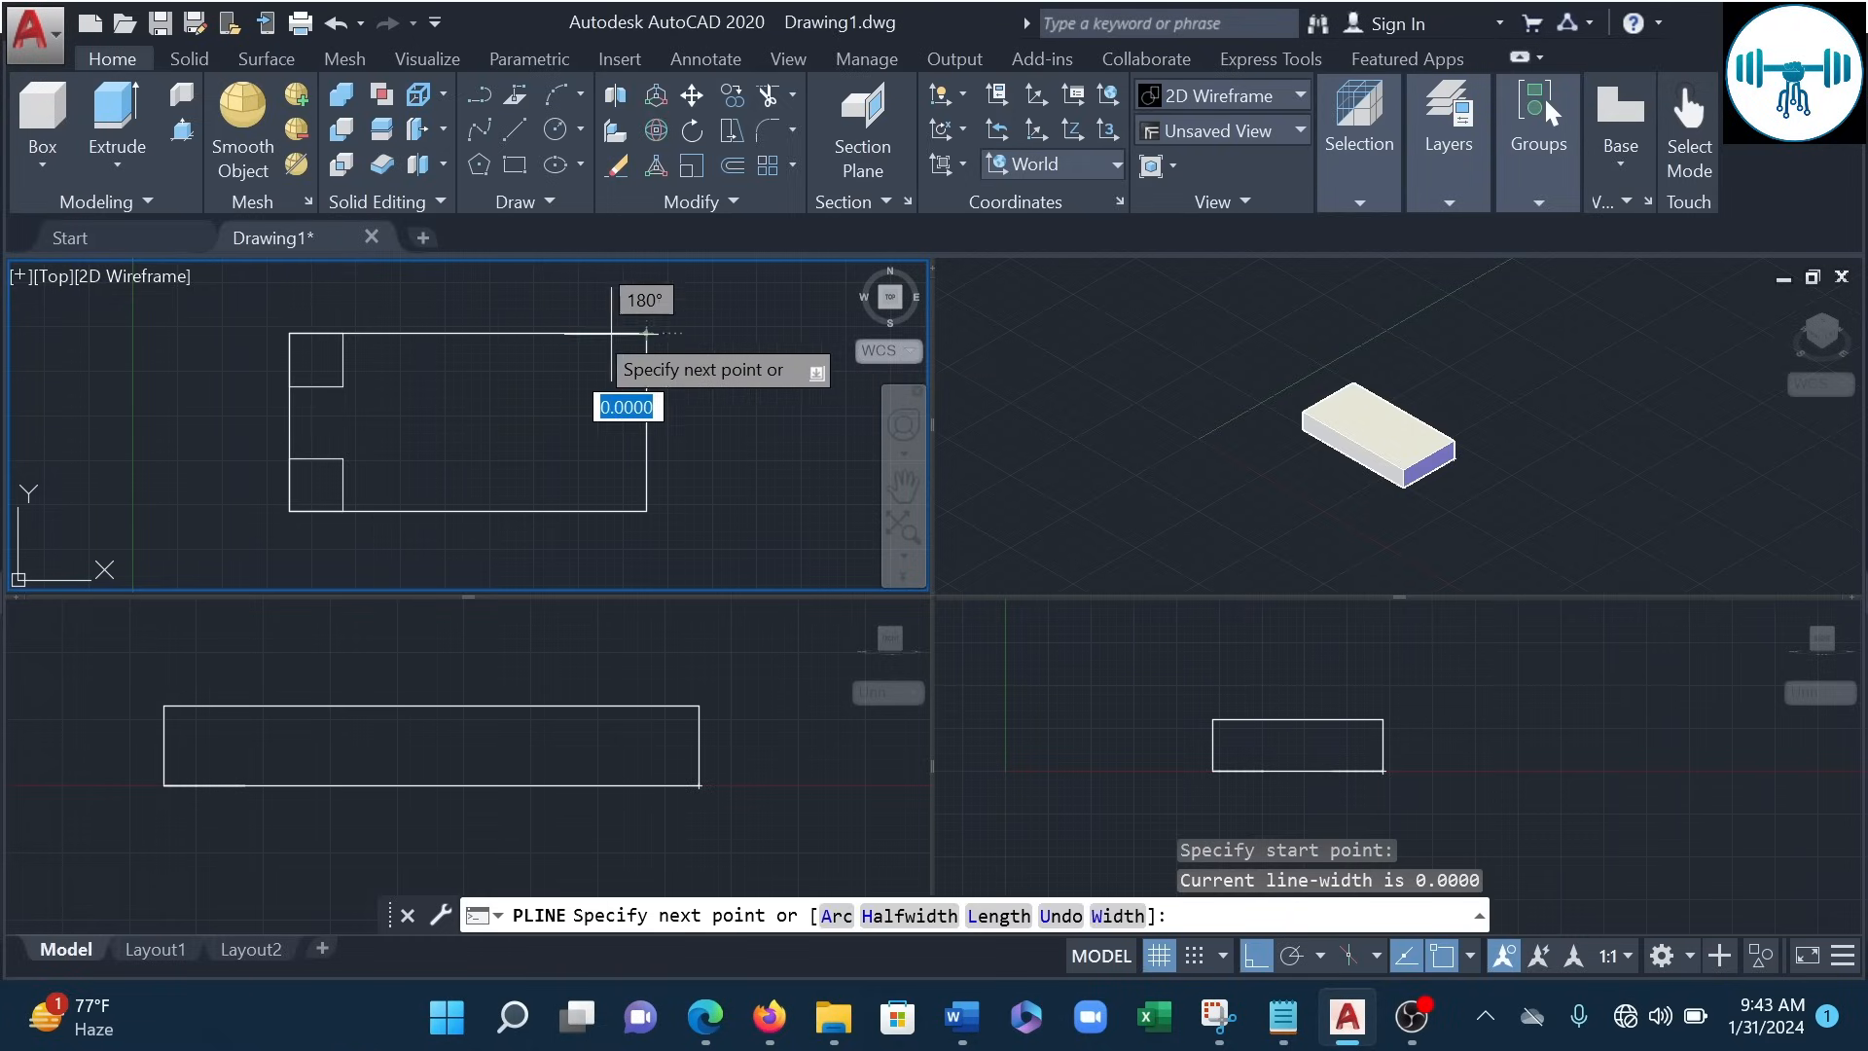
text(3)
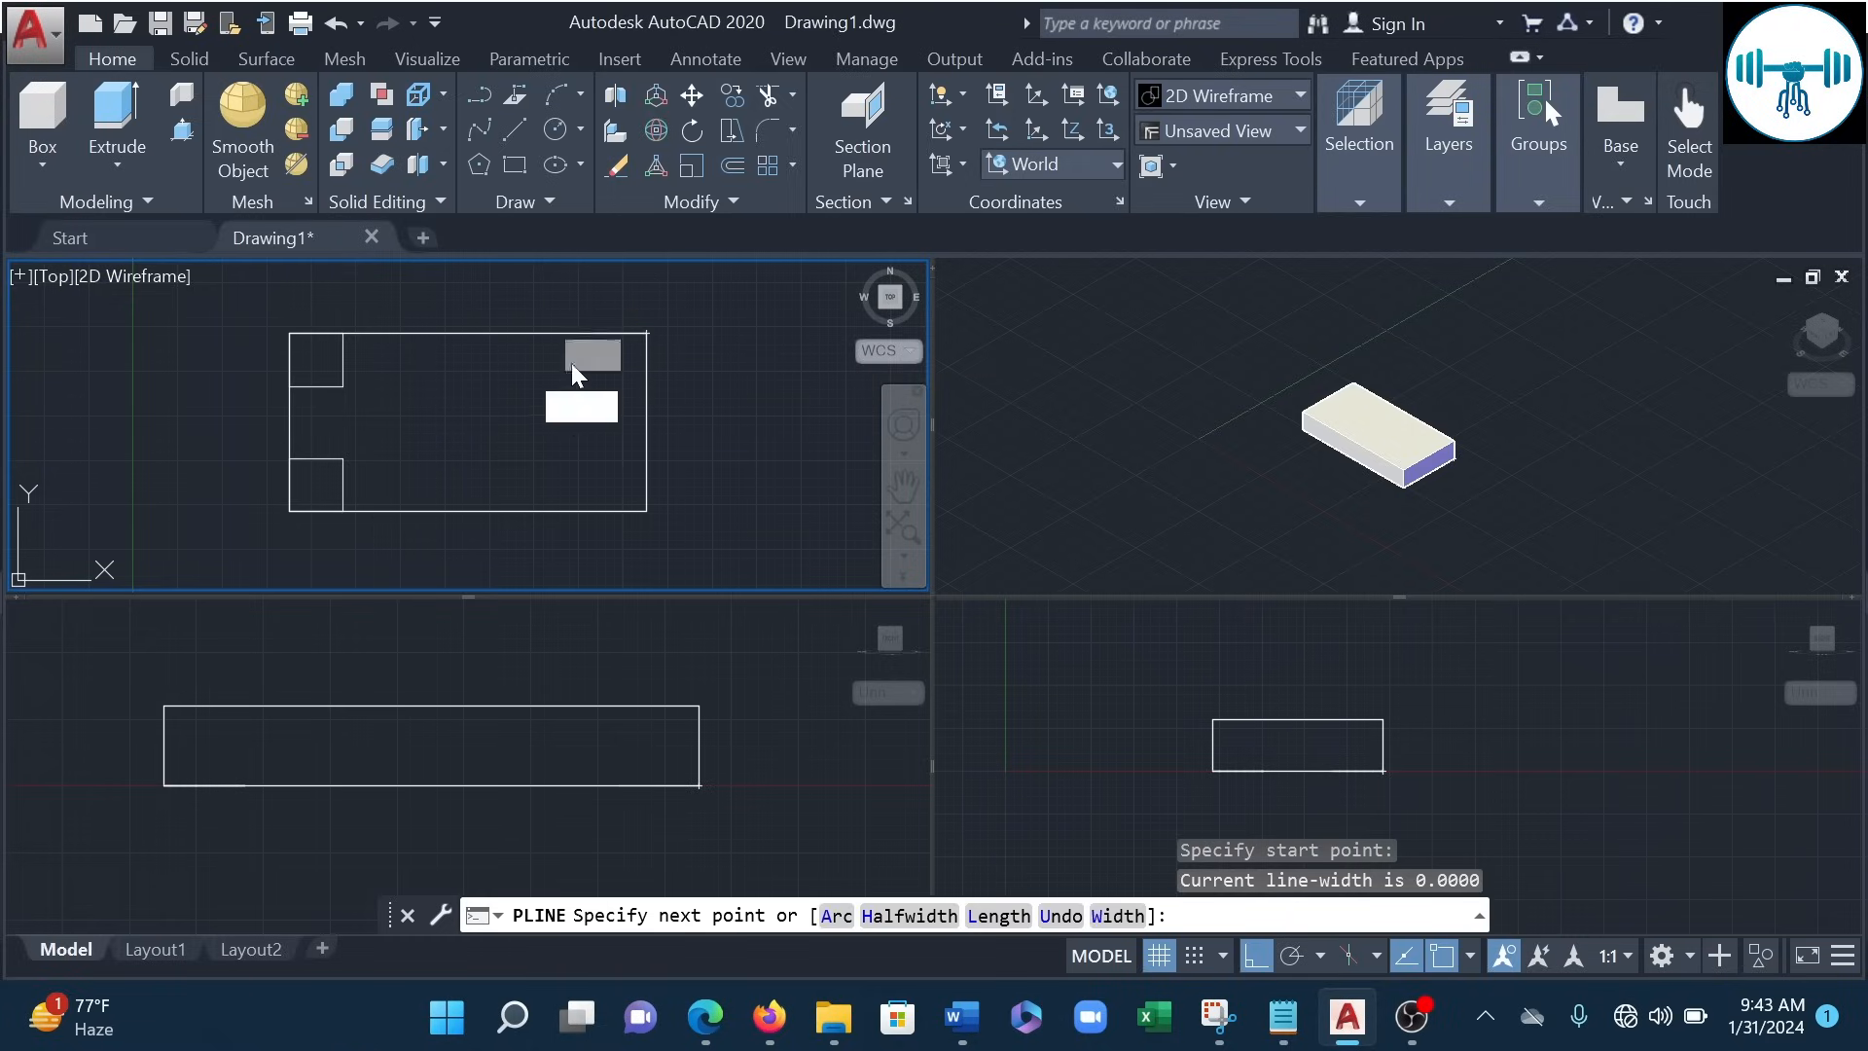
key(Return)
text(3)
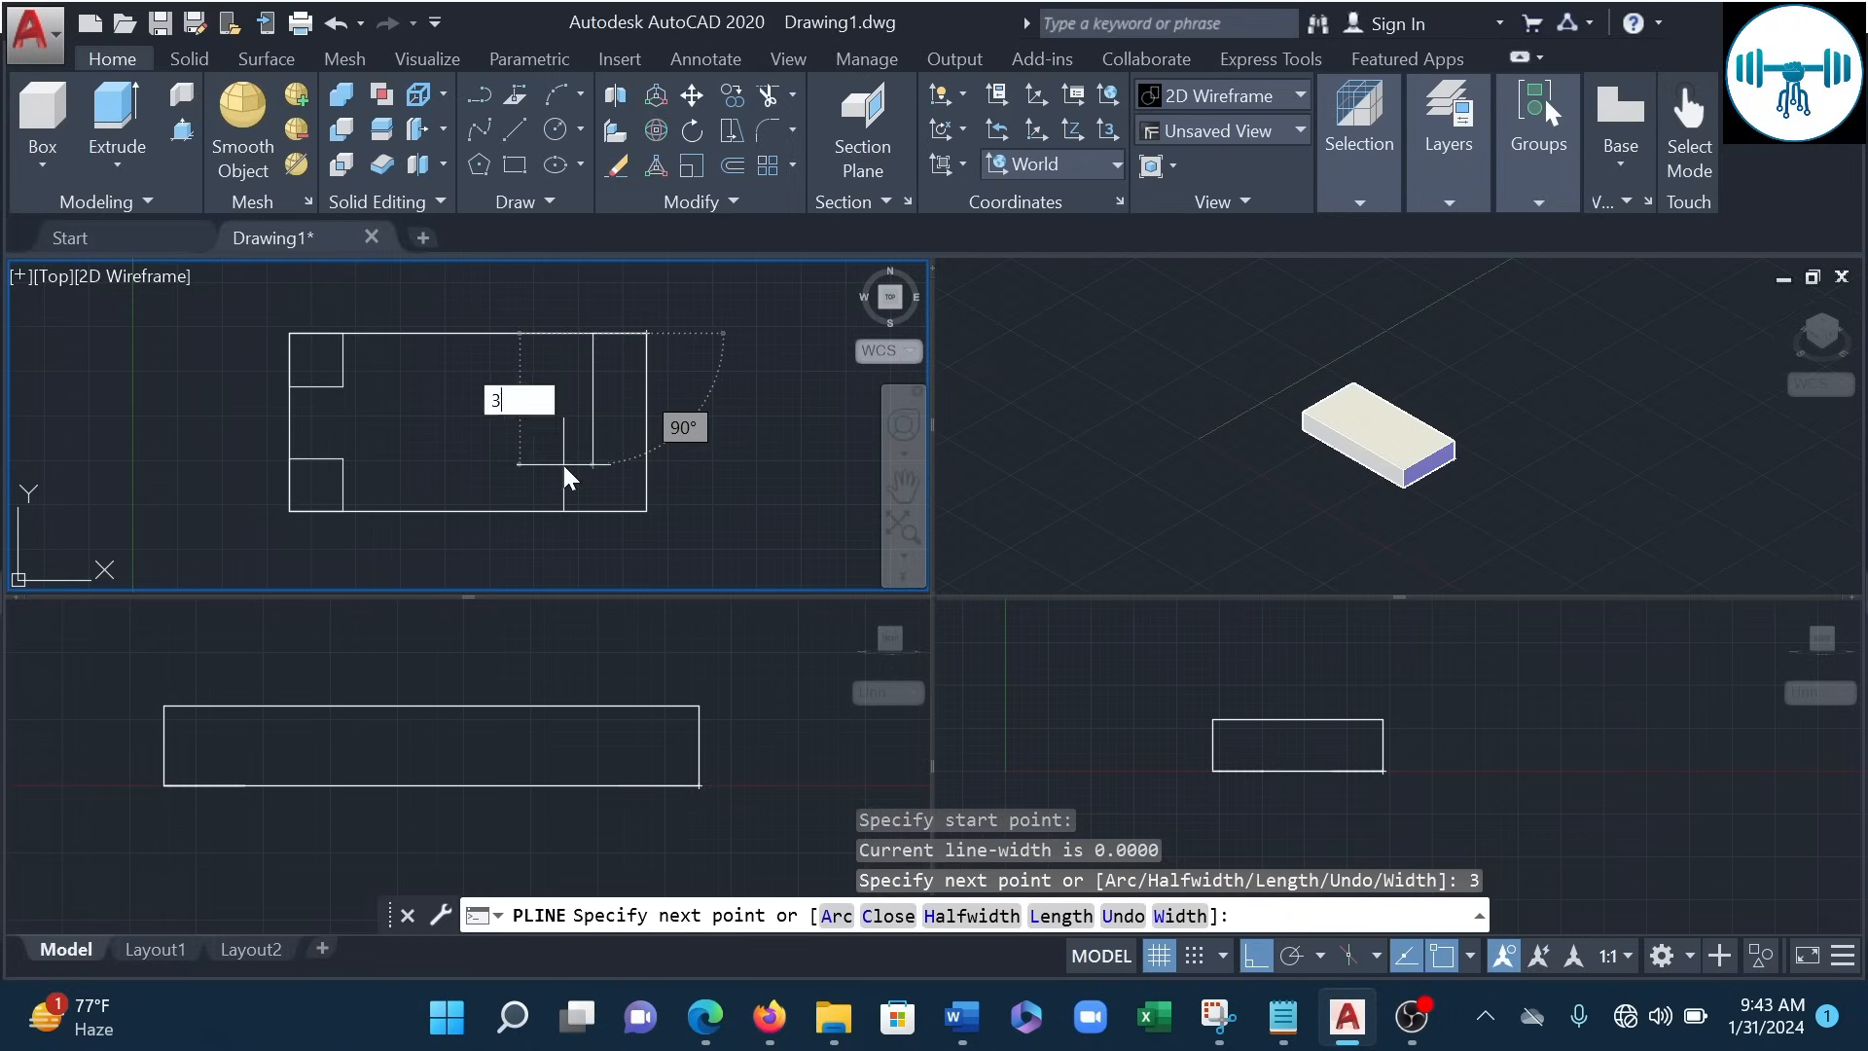
key(Return)
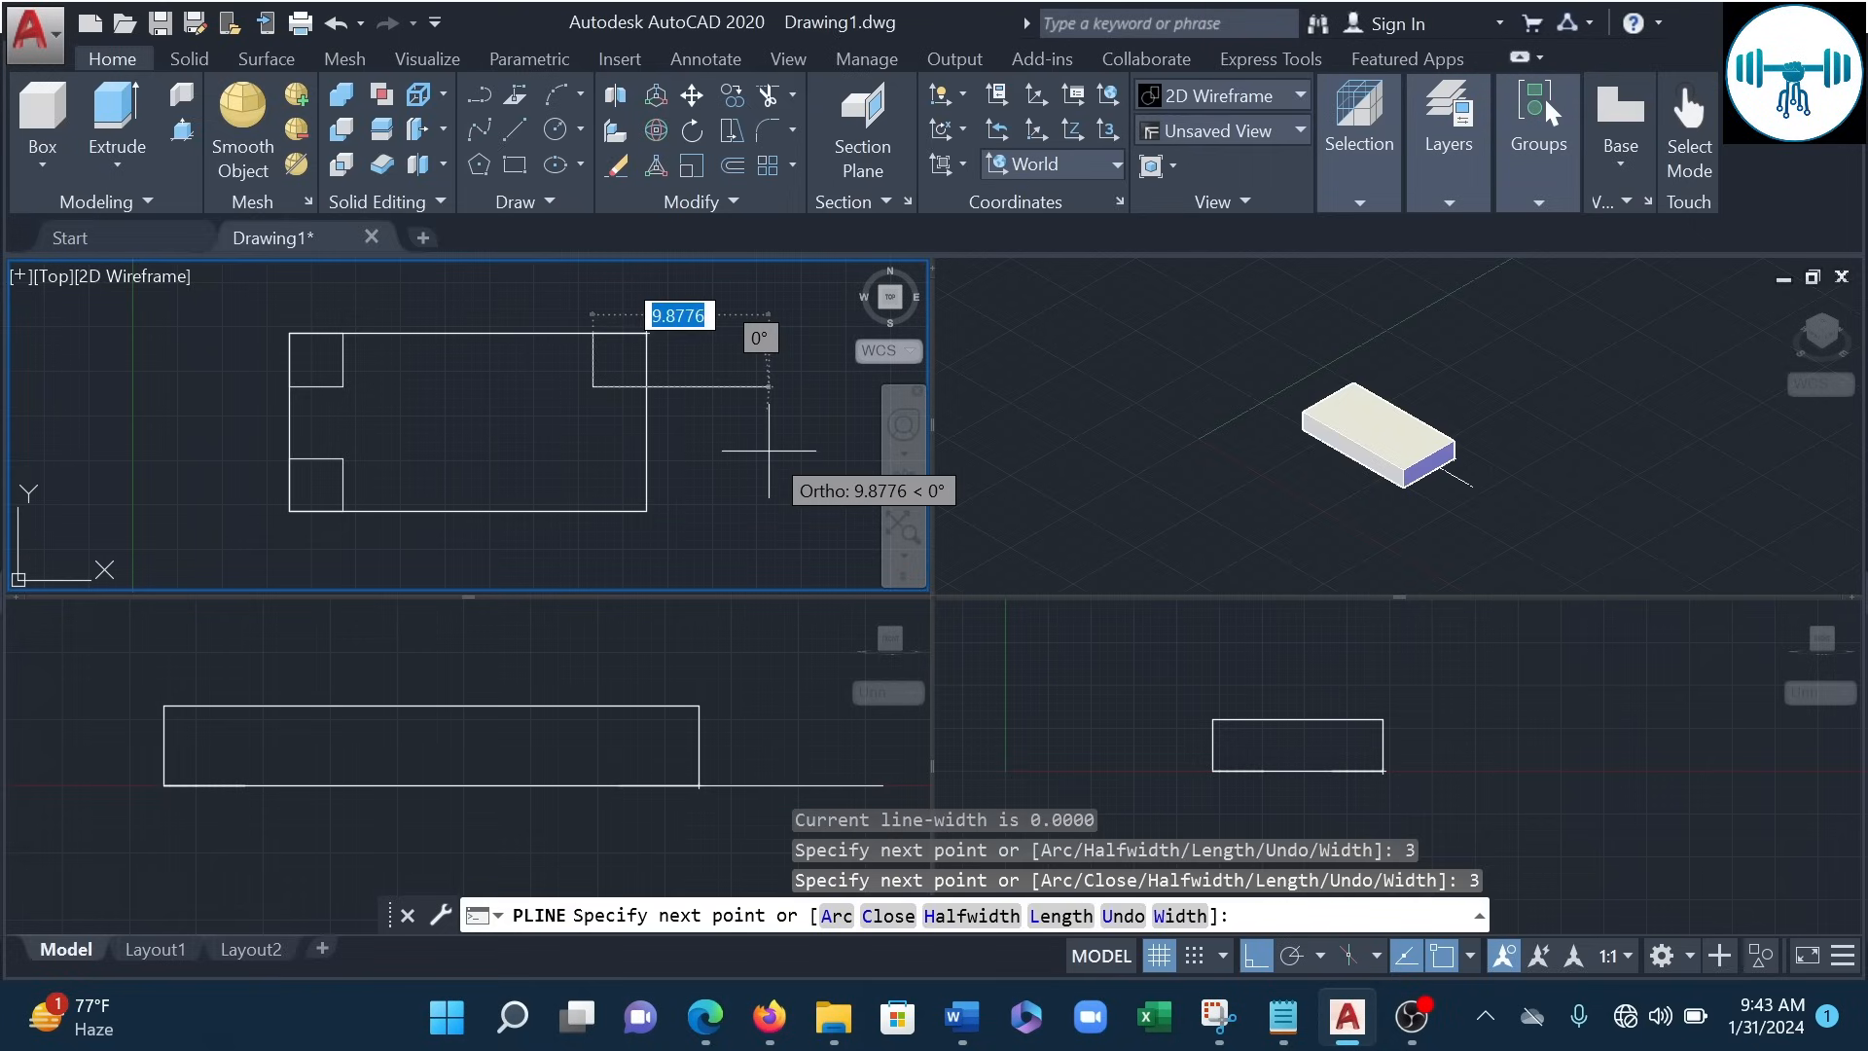
text(3)
key(Return)
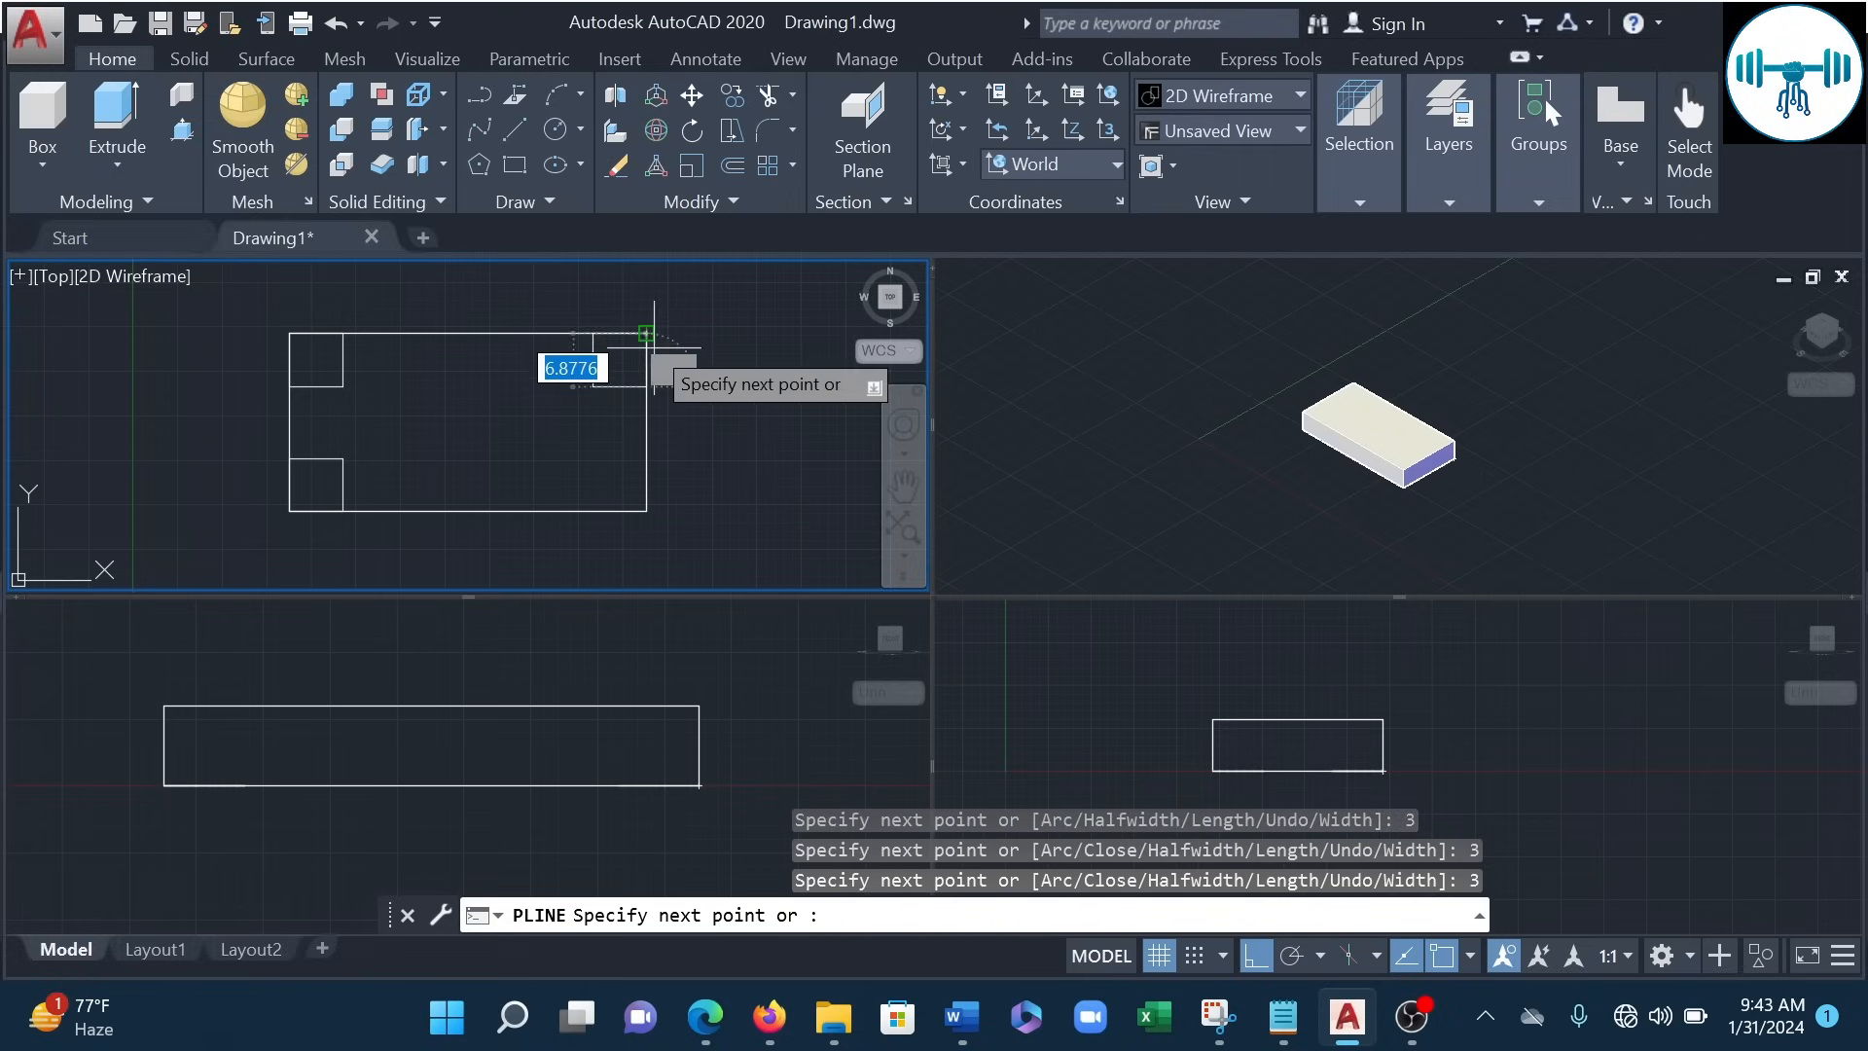
click(647, 334)
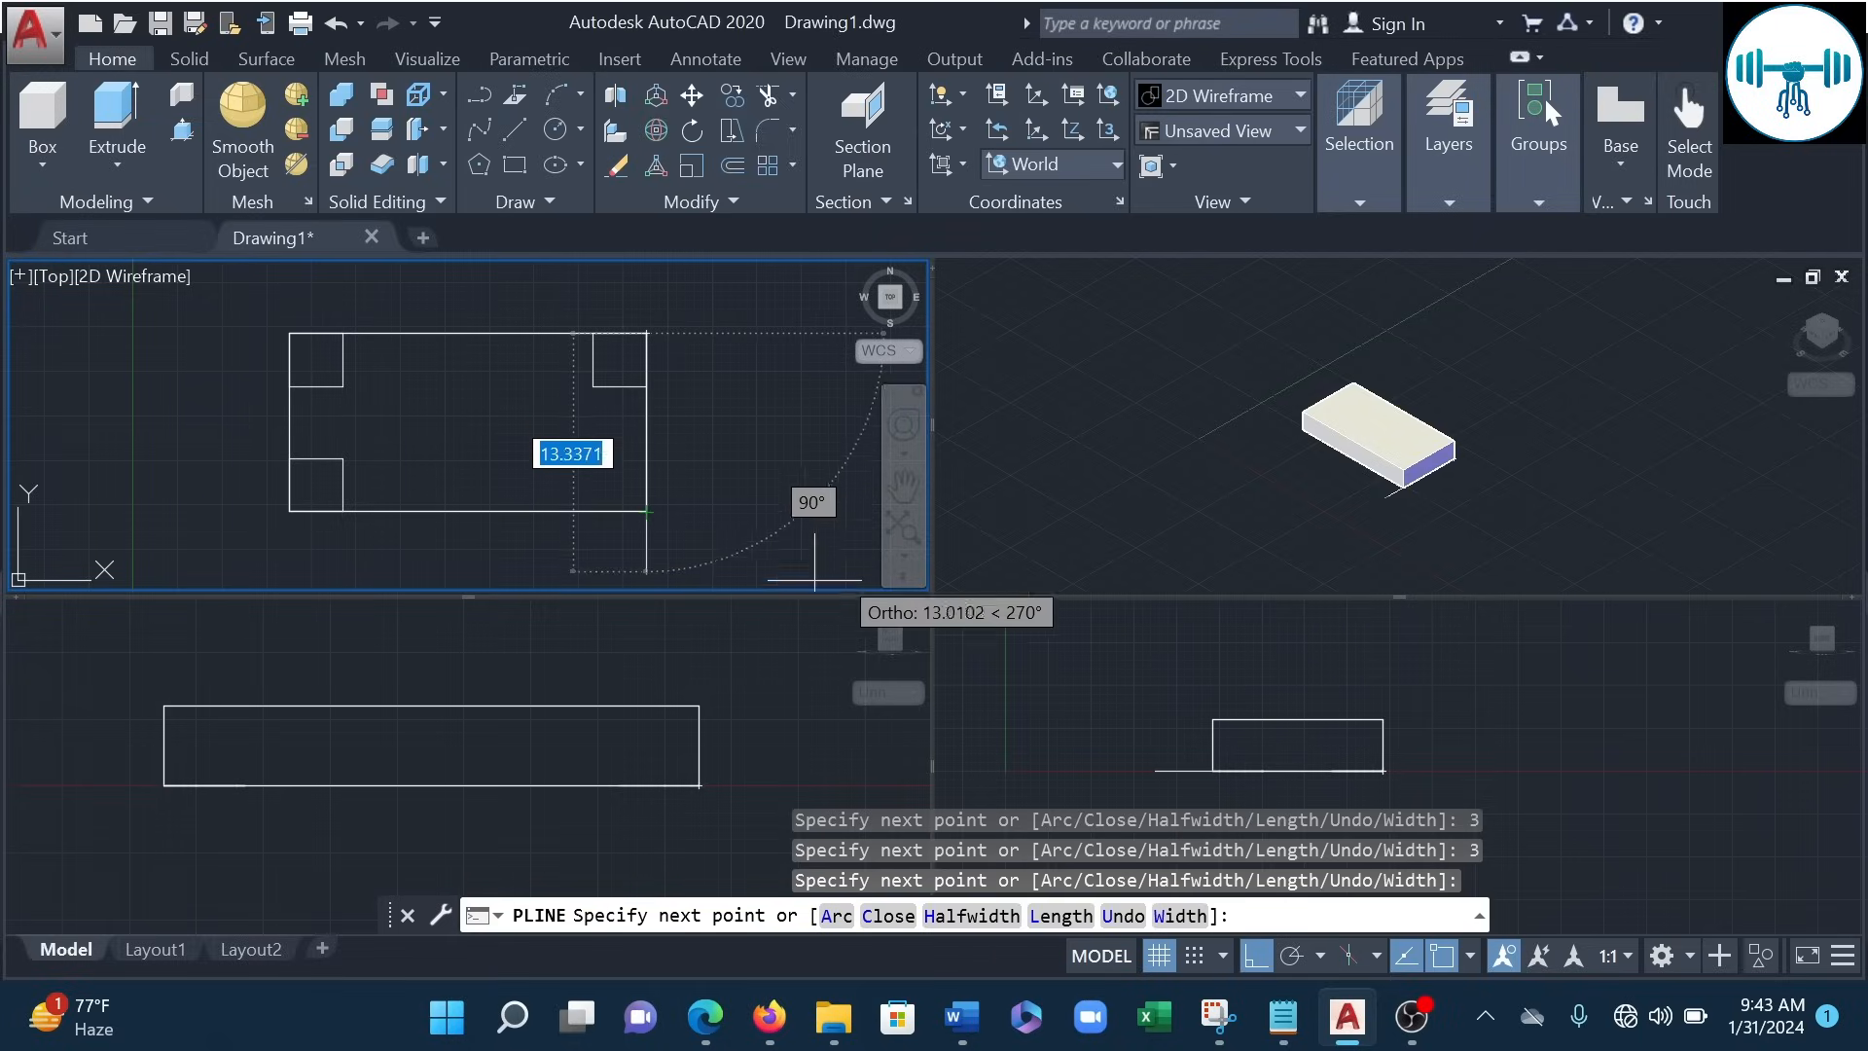
- Draw a 3 by 3 polyline square inside the lower-right corner of the rectangle in the Top viewport, returning to its start point
click(646, 511)
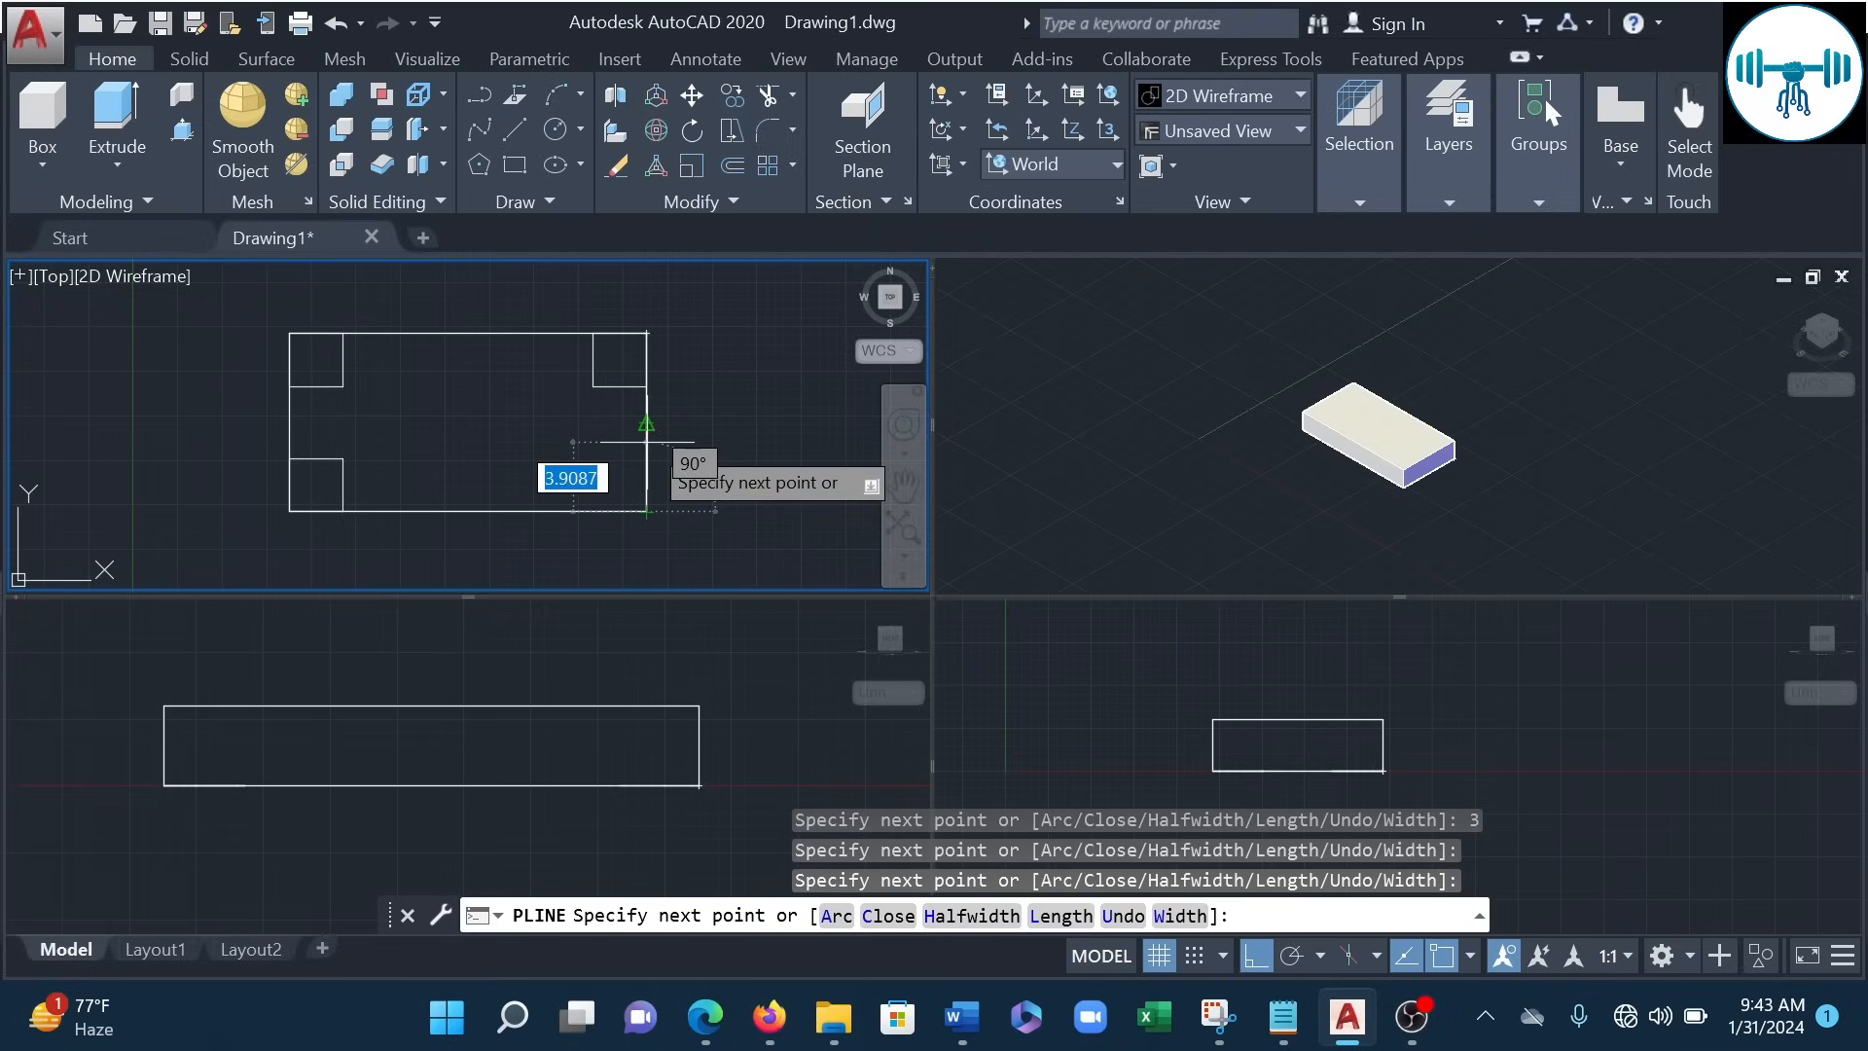
text(3)
key(Return)
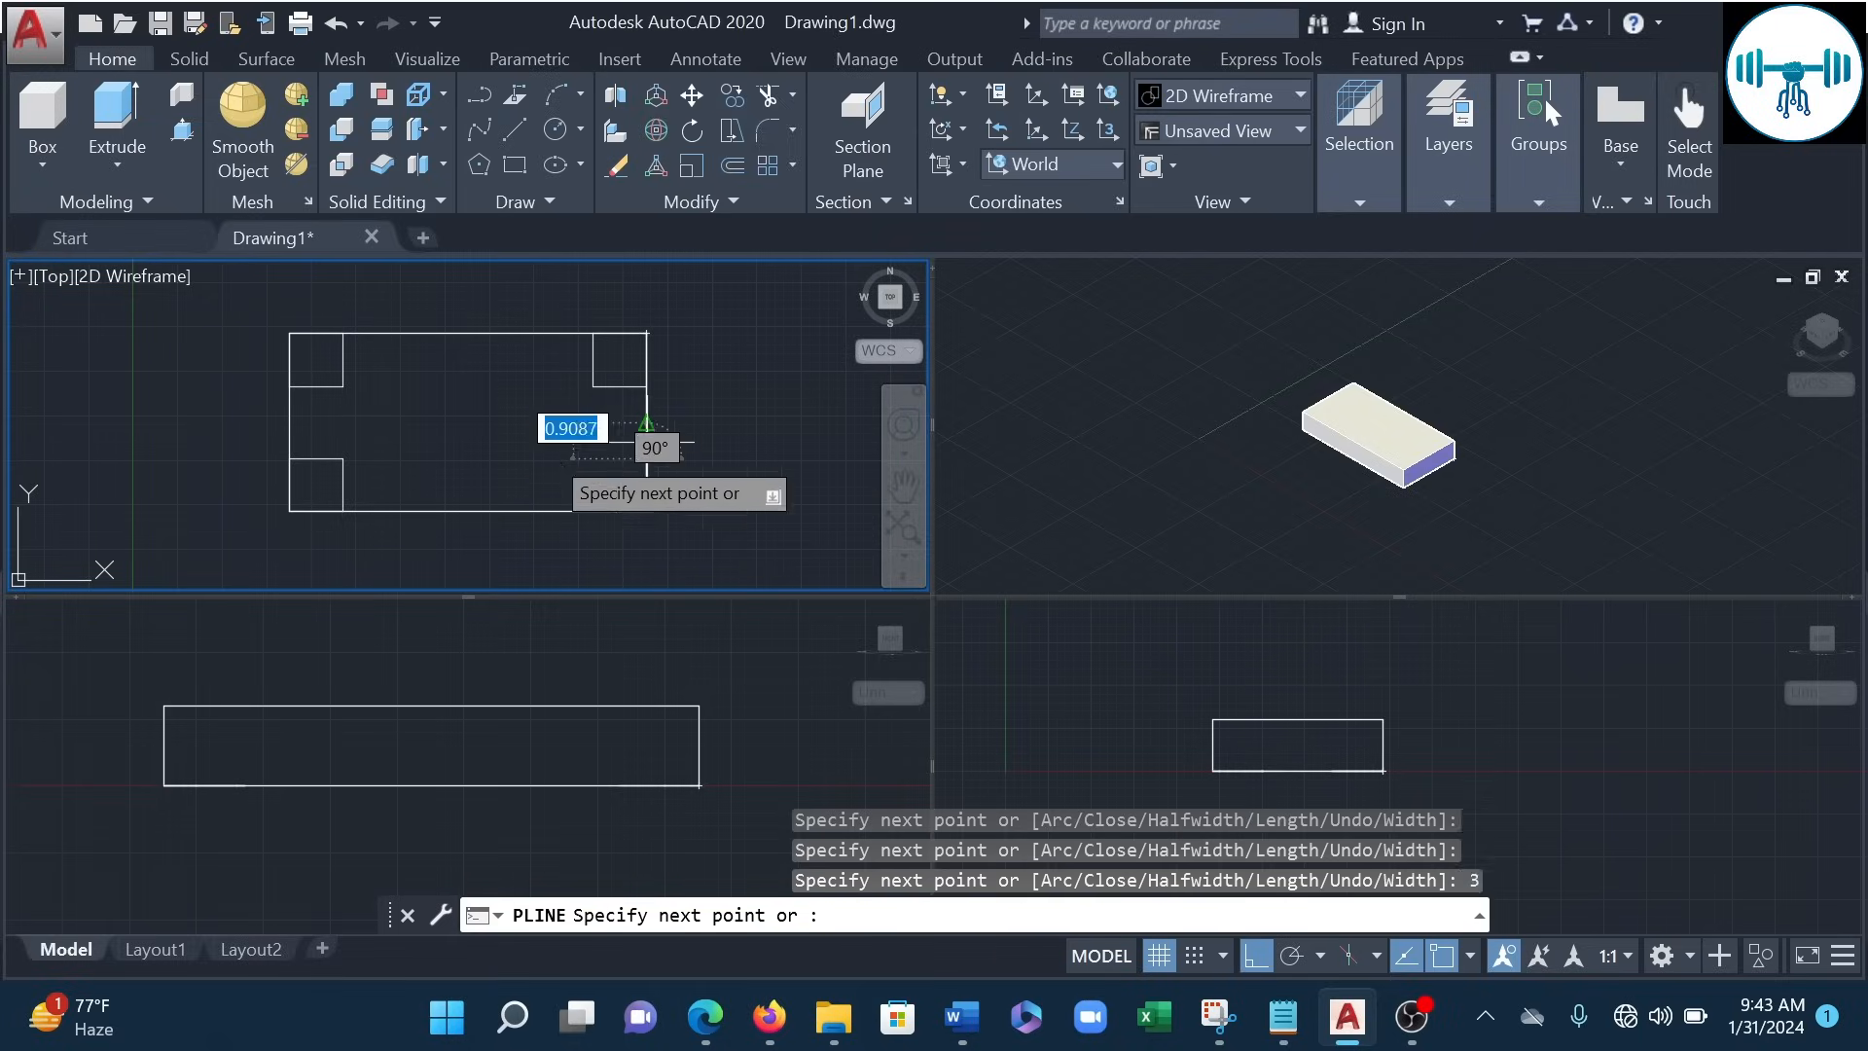
text(3)
key(Return)
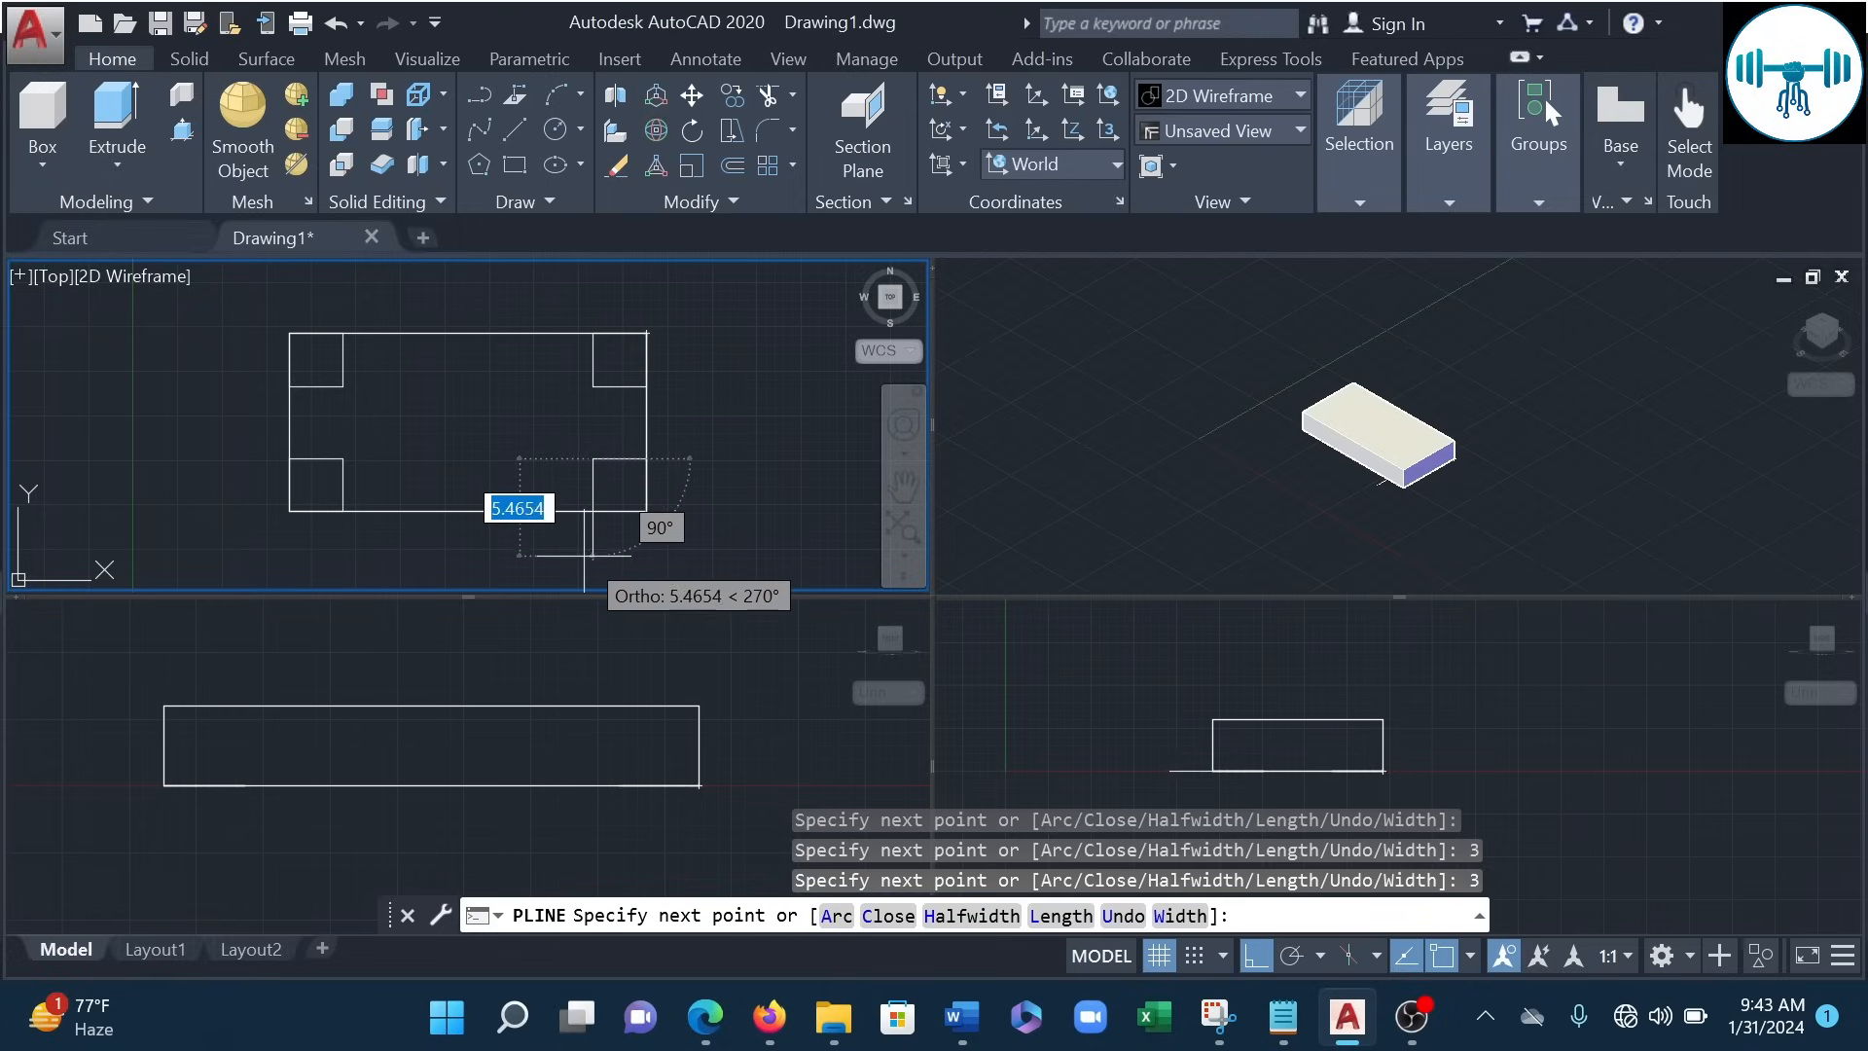
text(3)
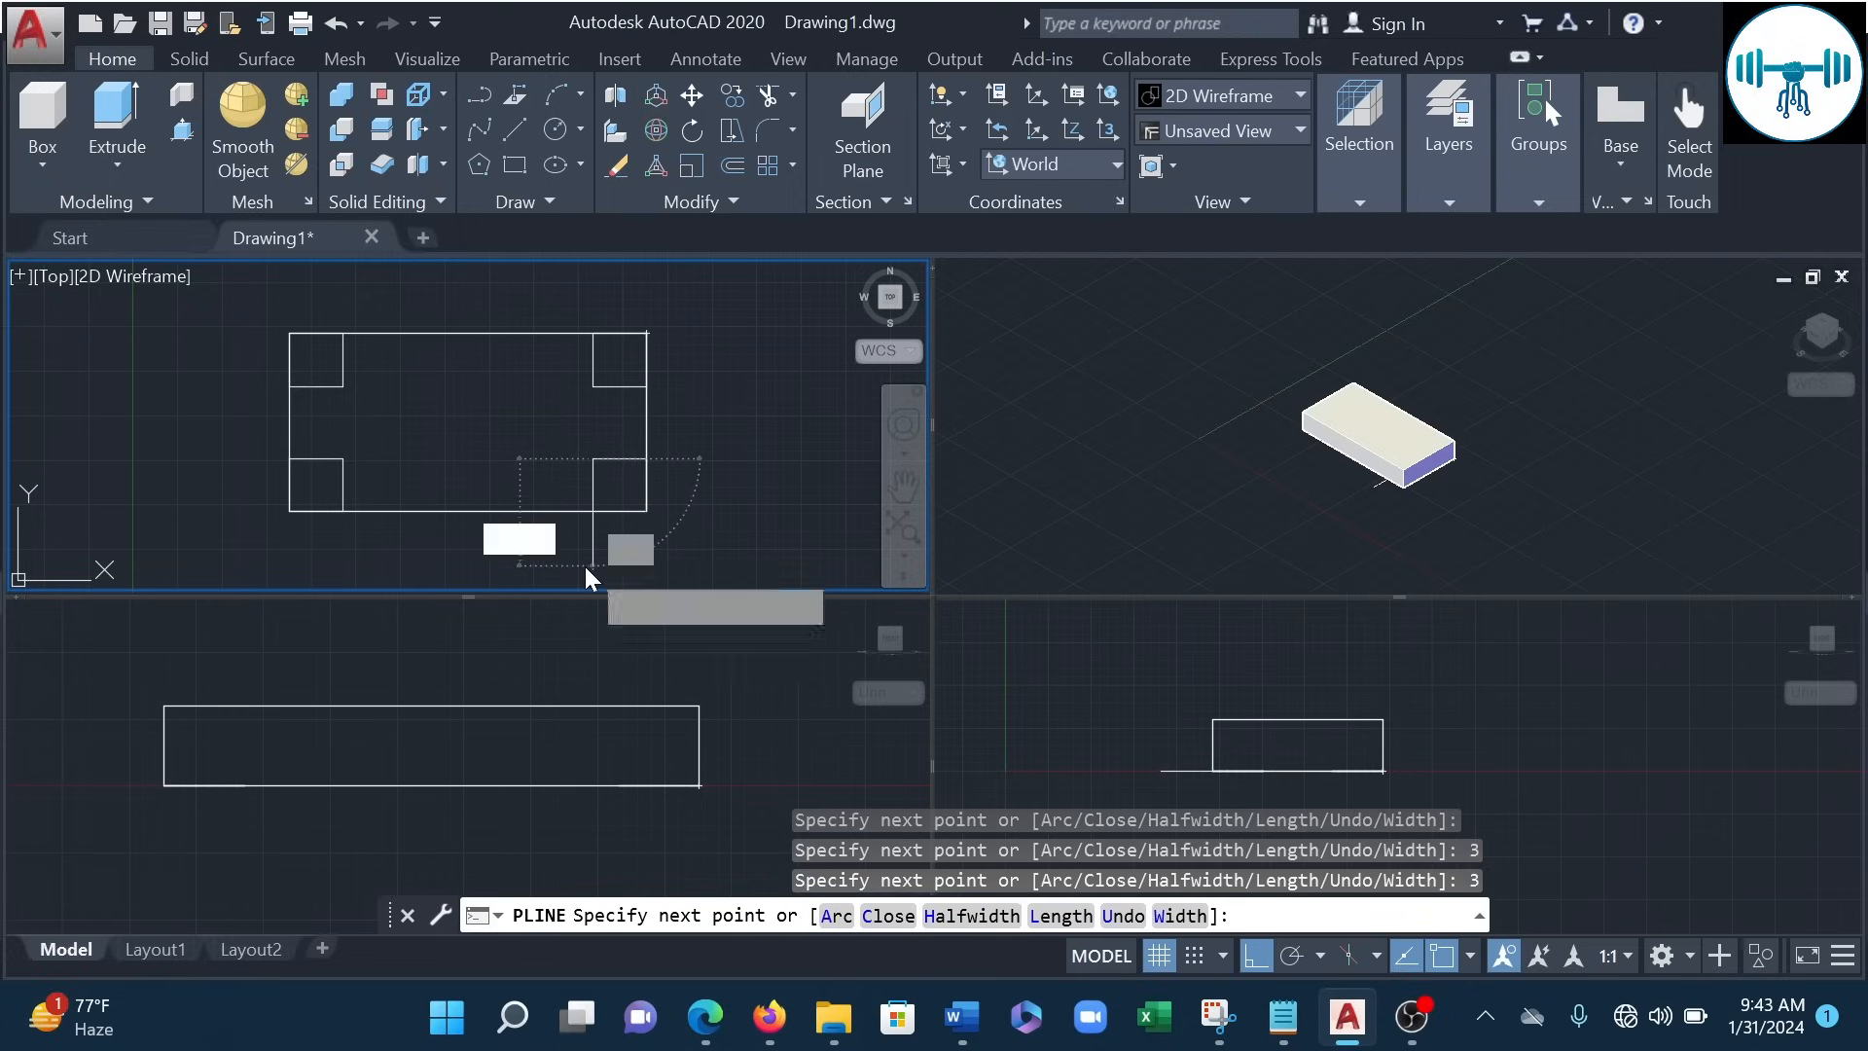
key(Return)
click(647, 511)
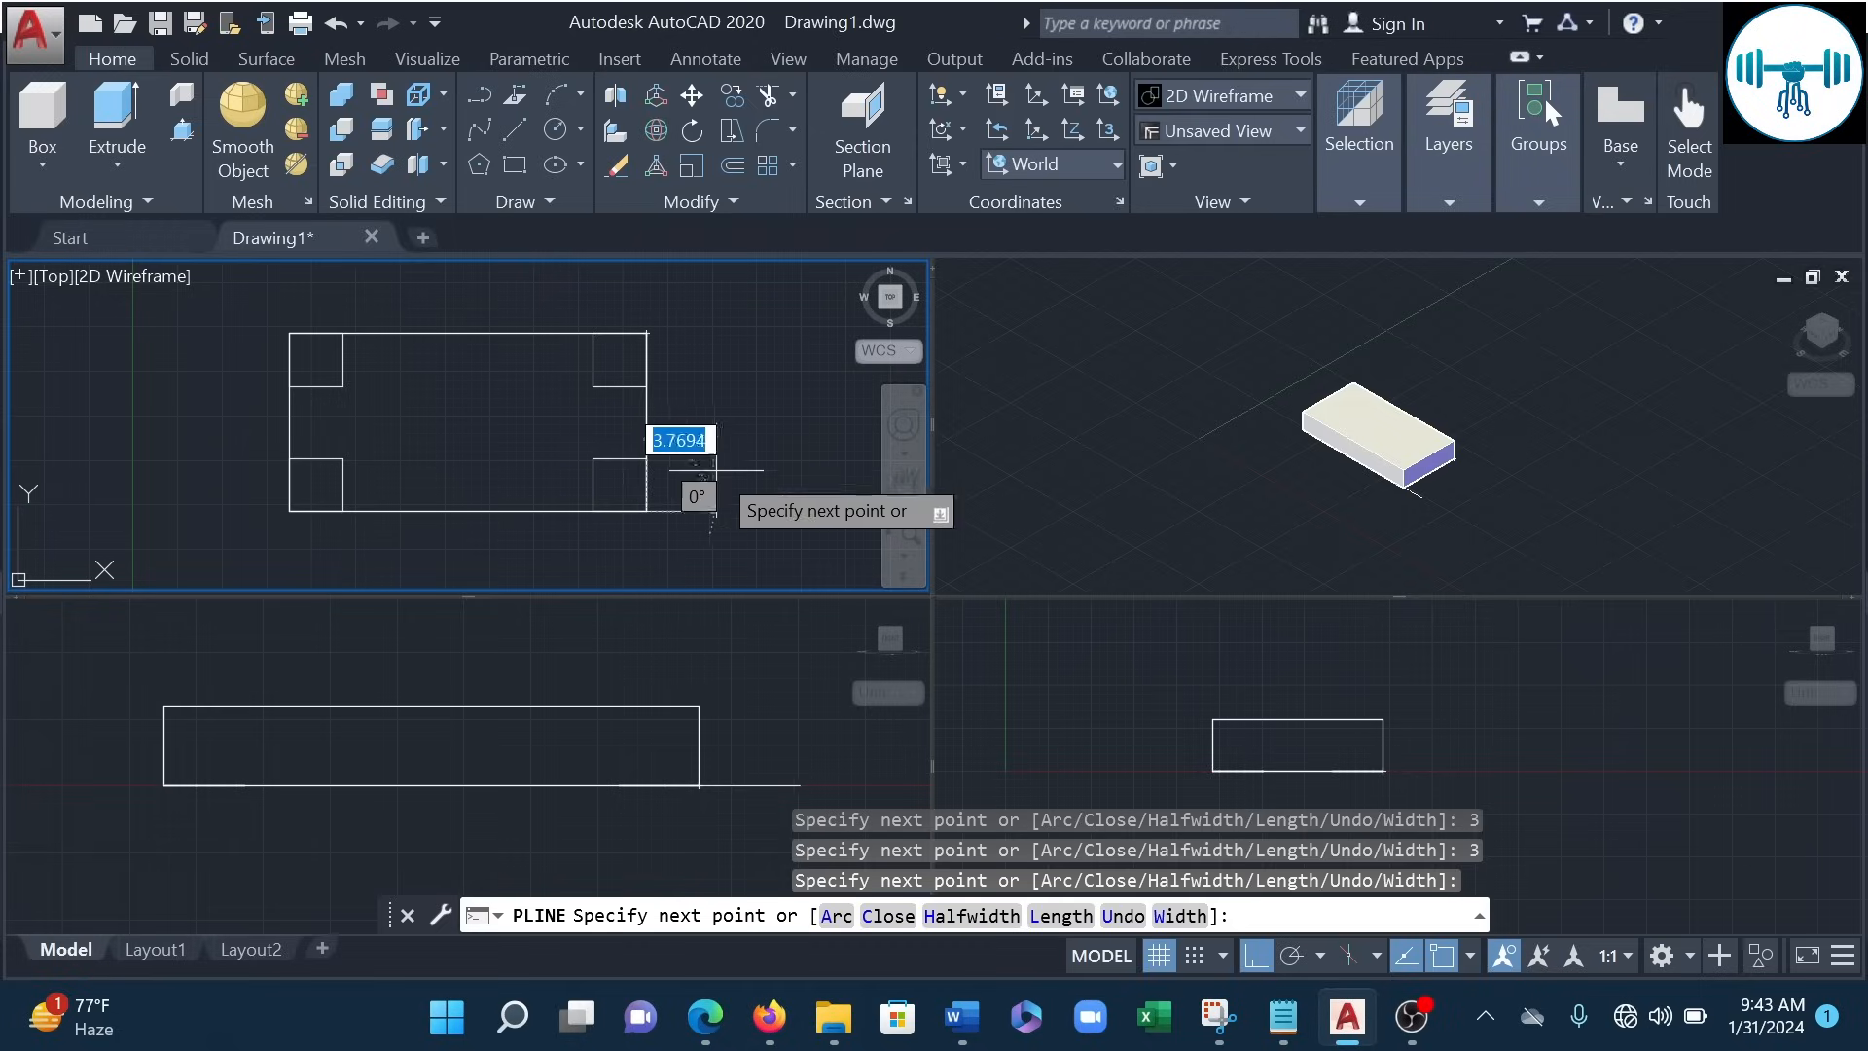
key(Return)
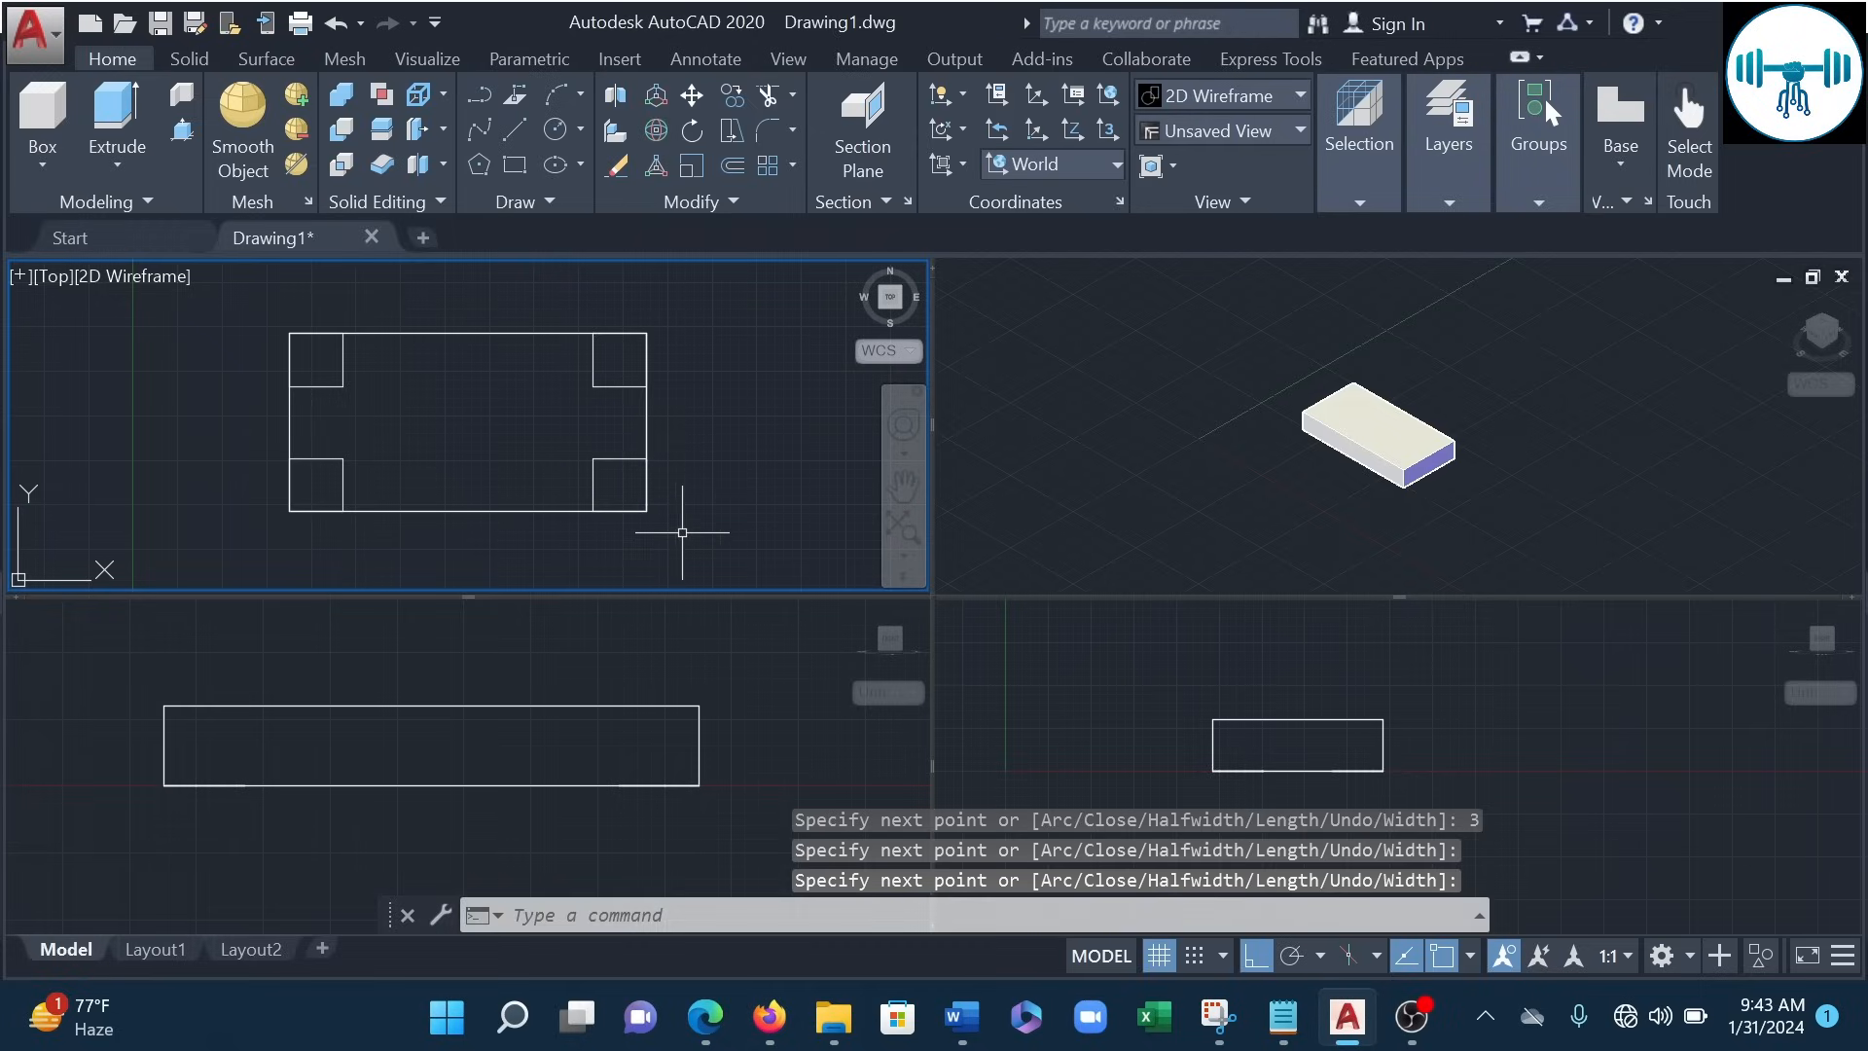
- Zoom out in the Front viewport to leave room around the slab and make the Top viewport current again
click(376, 648)
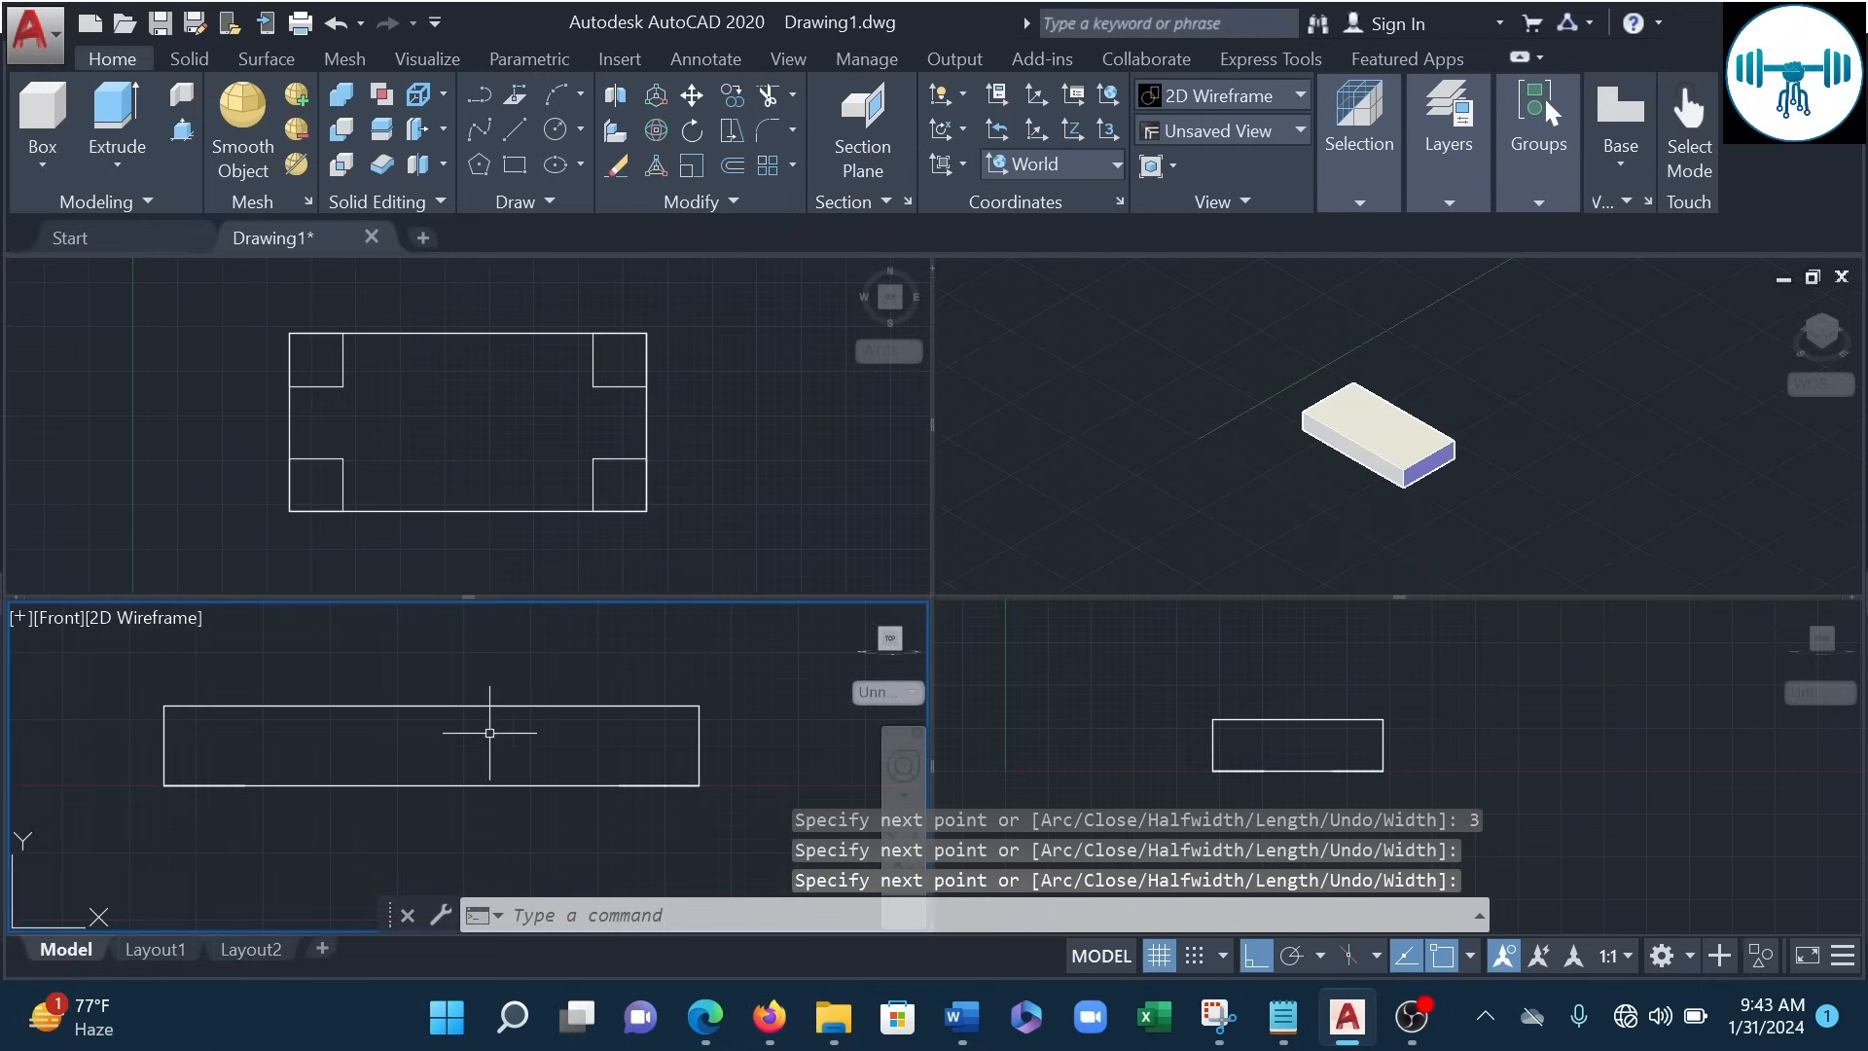
scroll(514, 700, down, 2)
scroll(535, 717, down, 3)
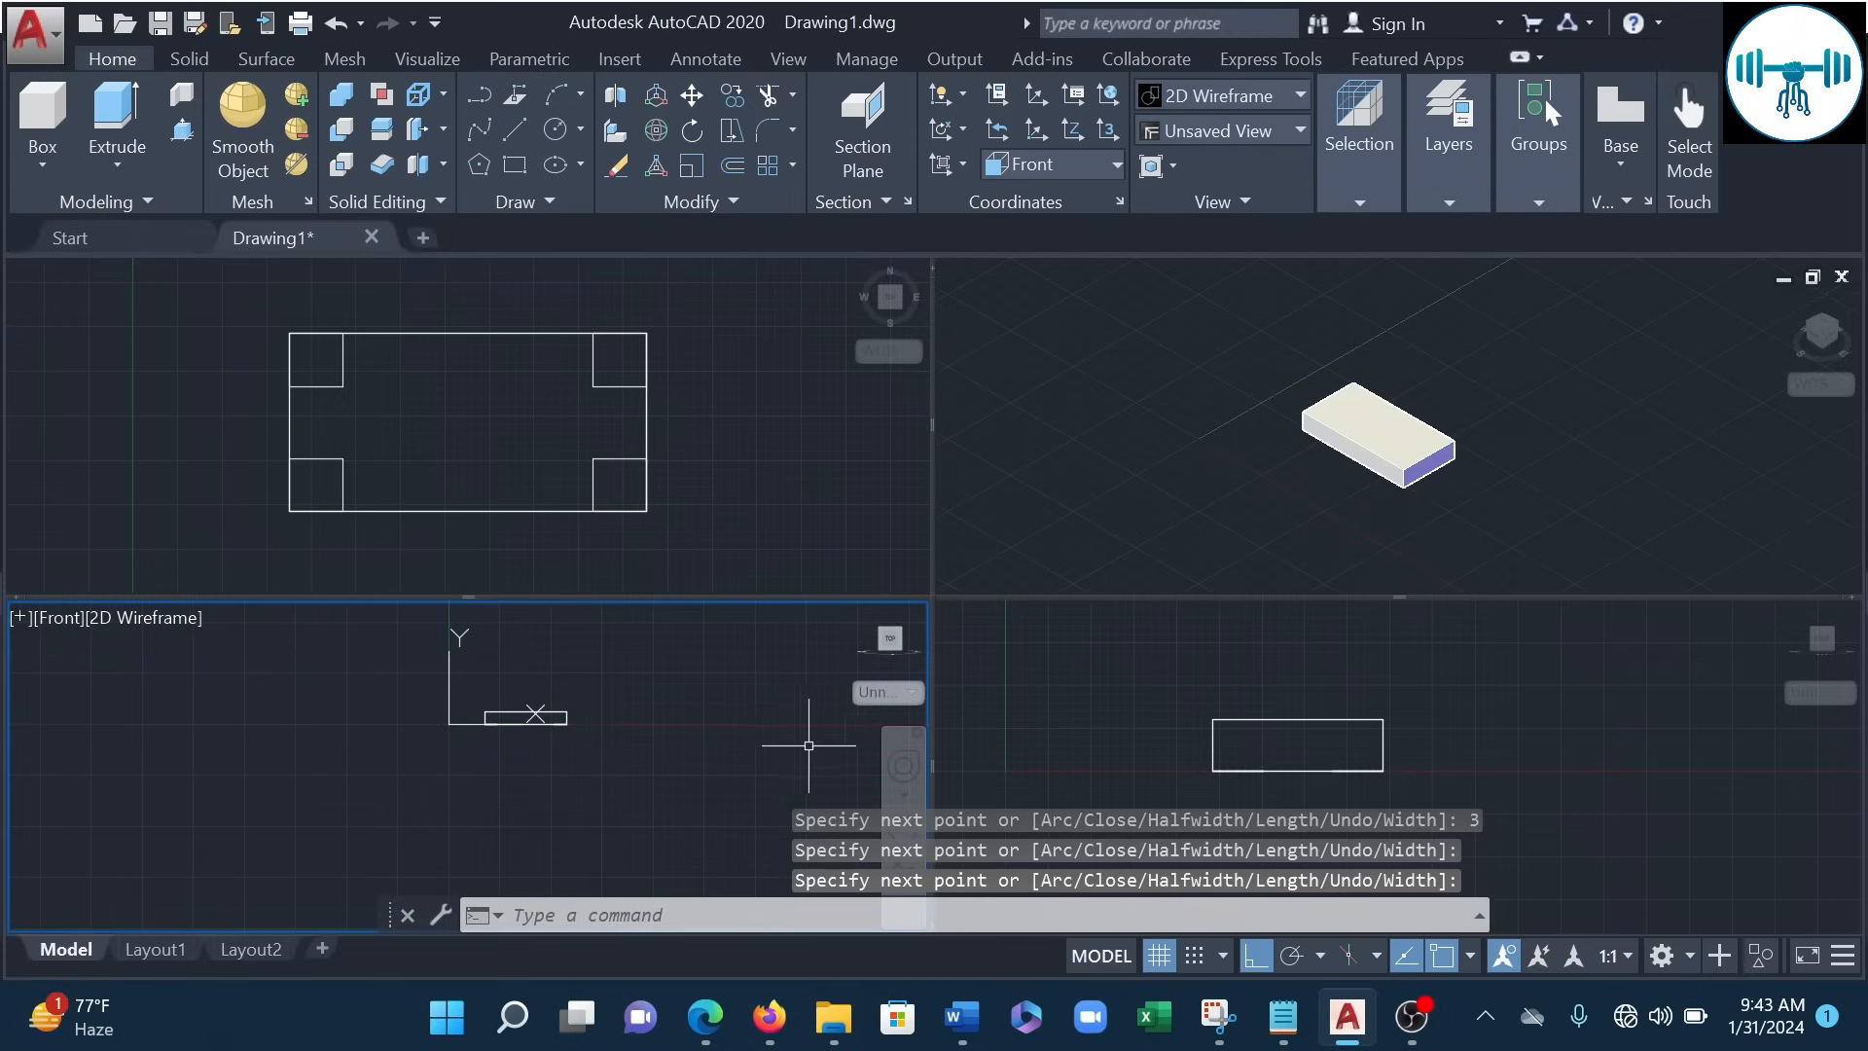
click(1407, 715)
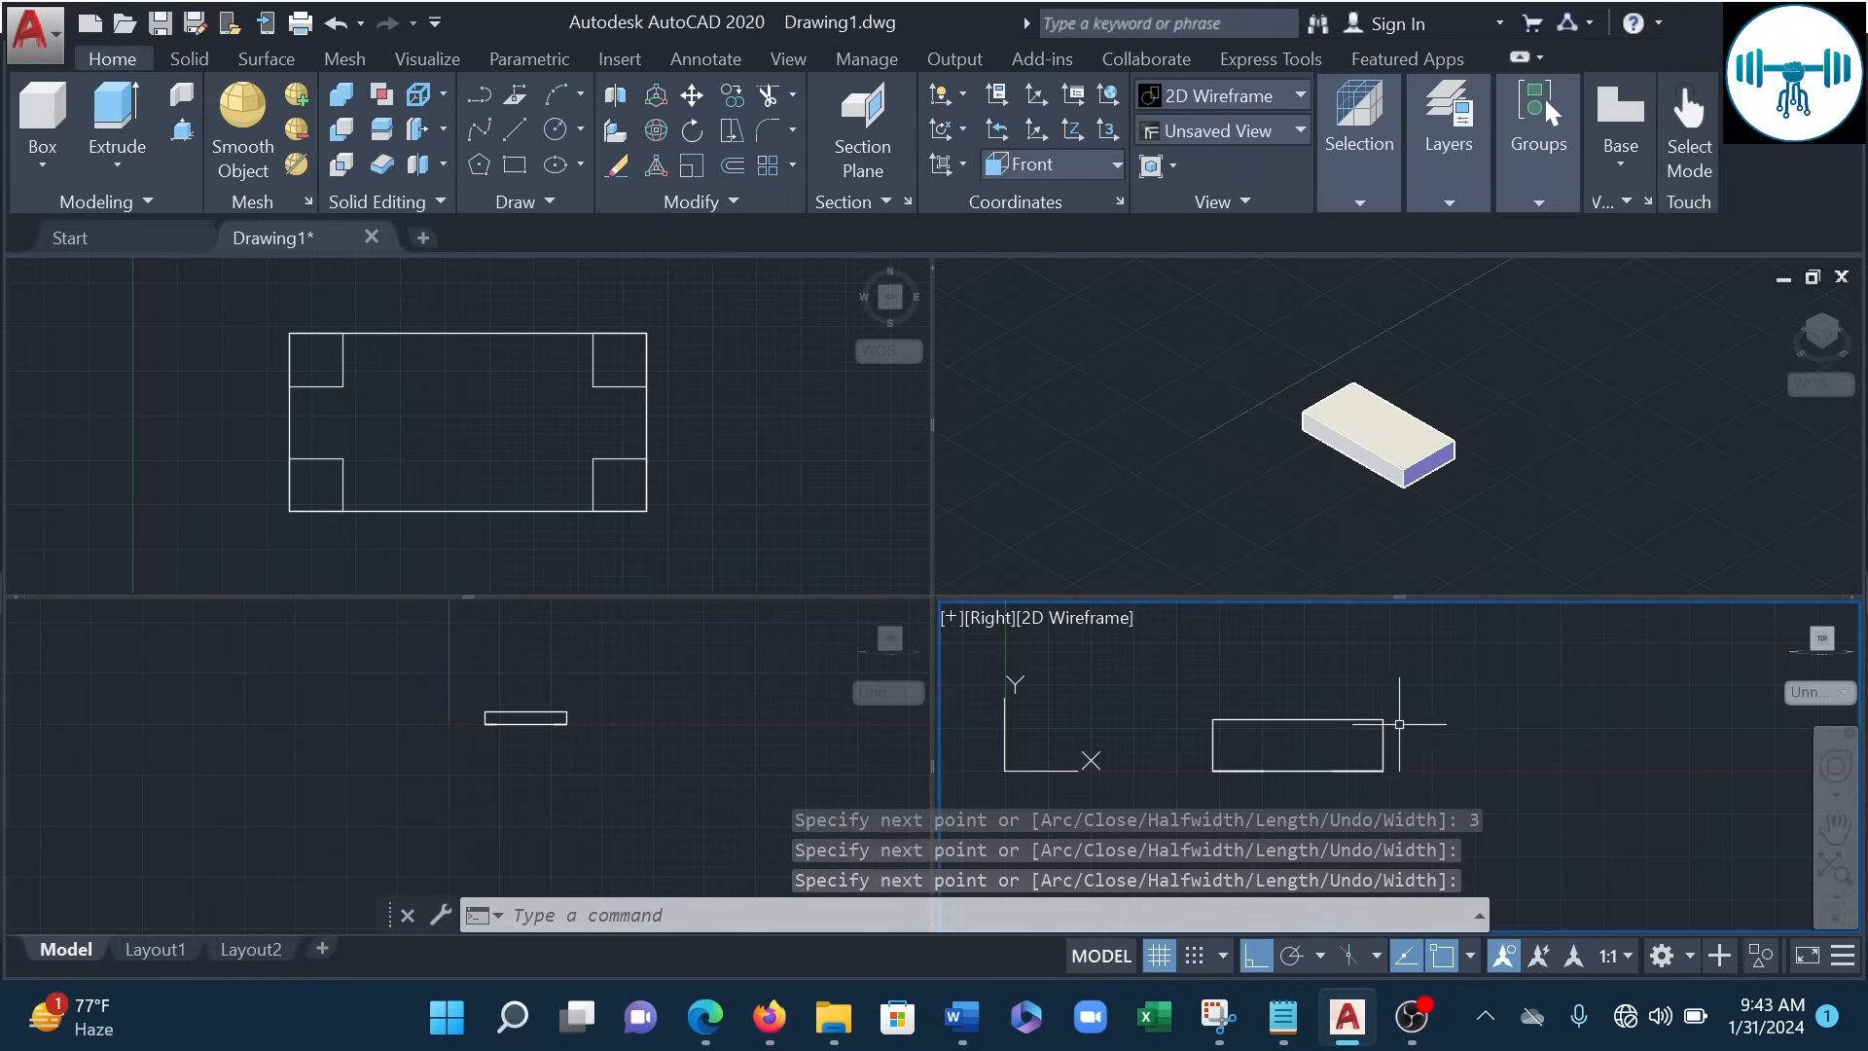
click(556, 418)
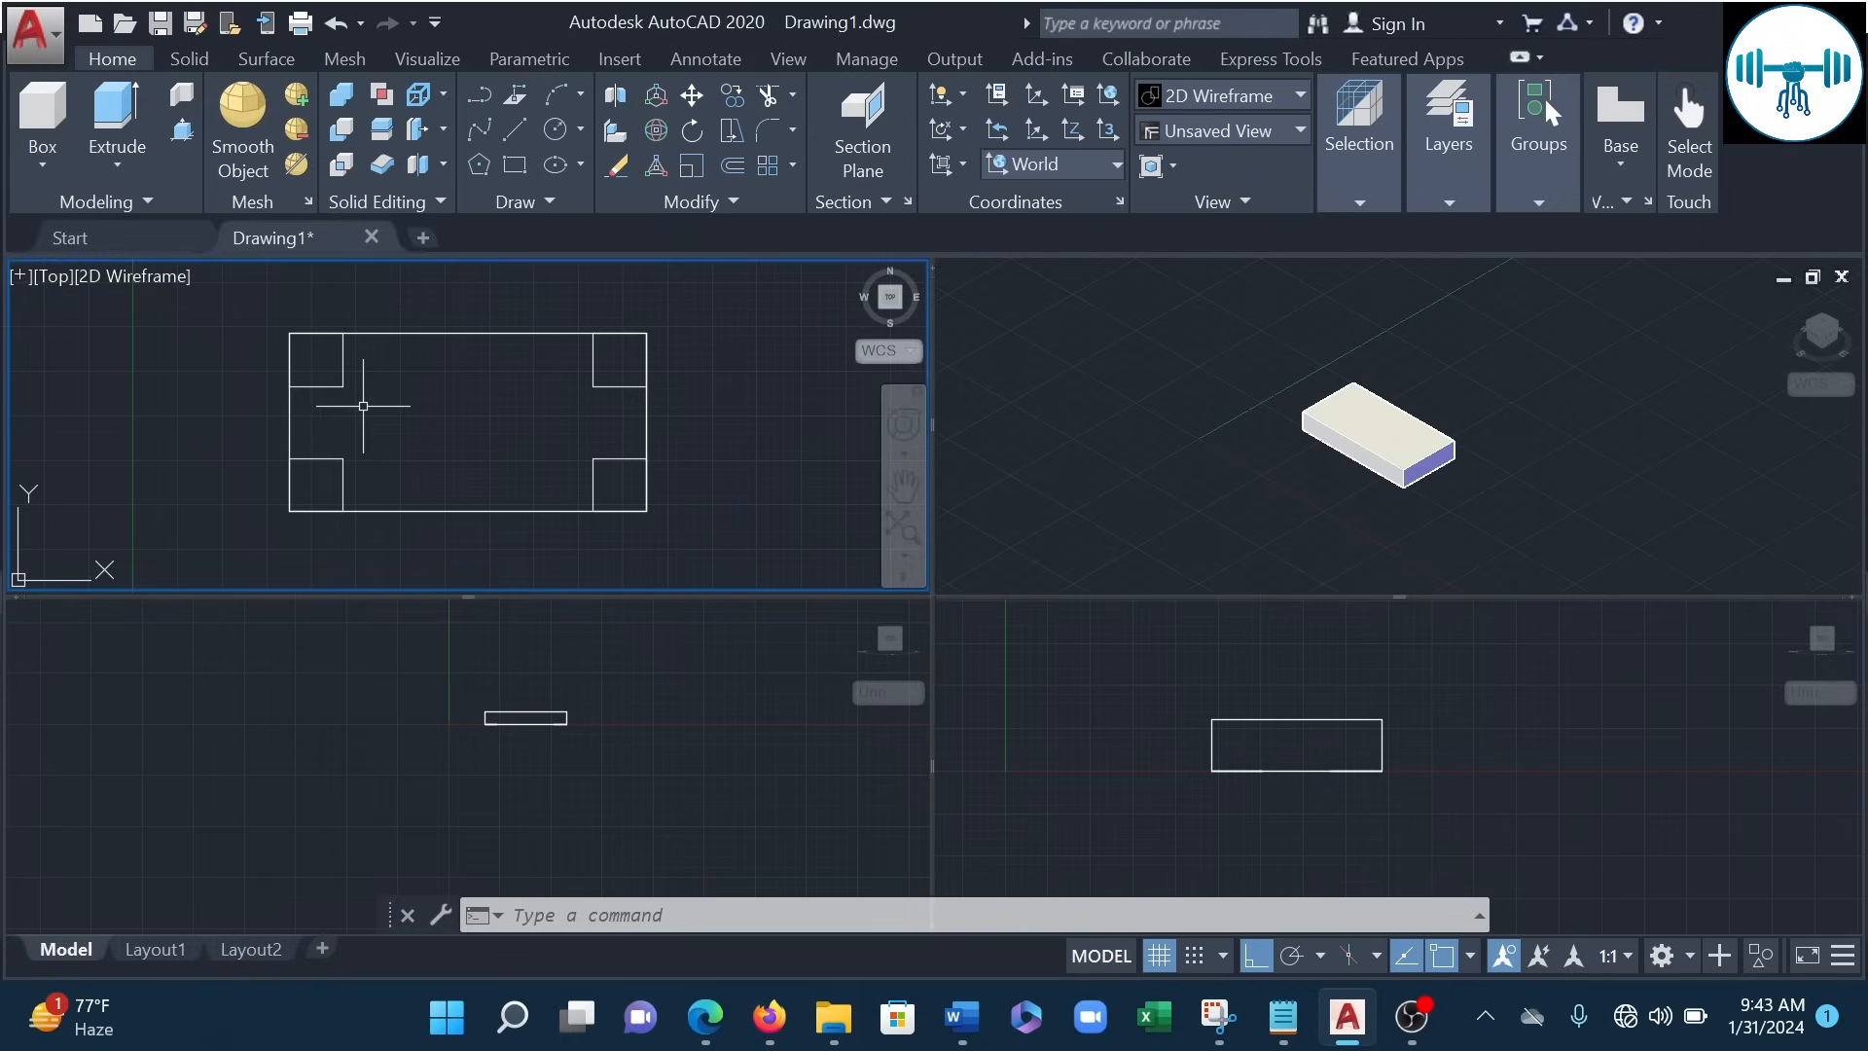
click(115, 111)
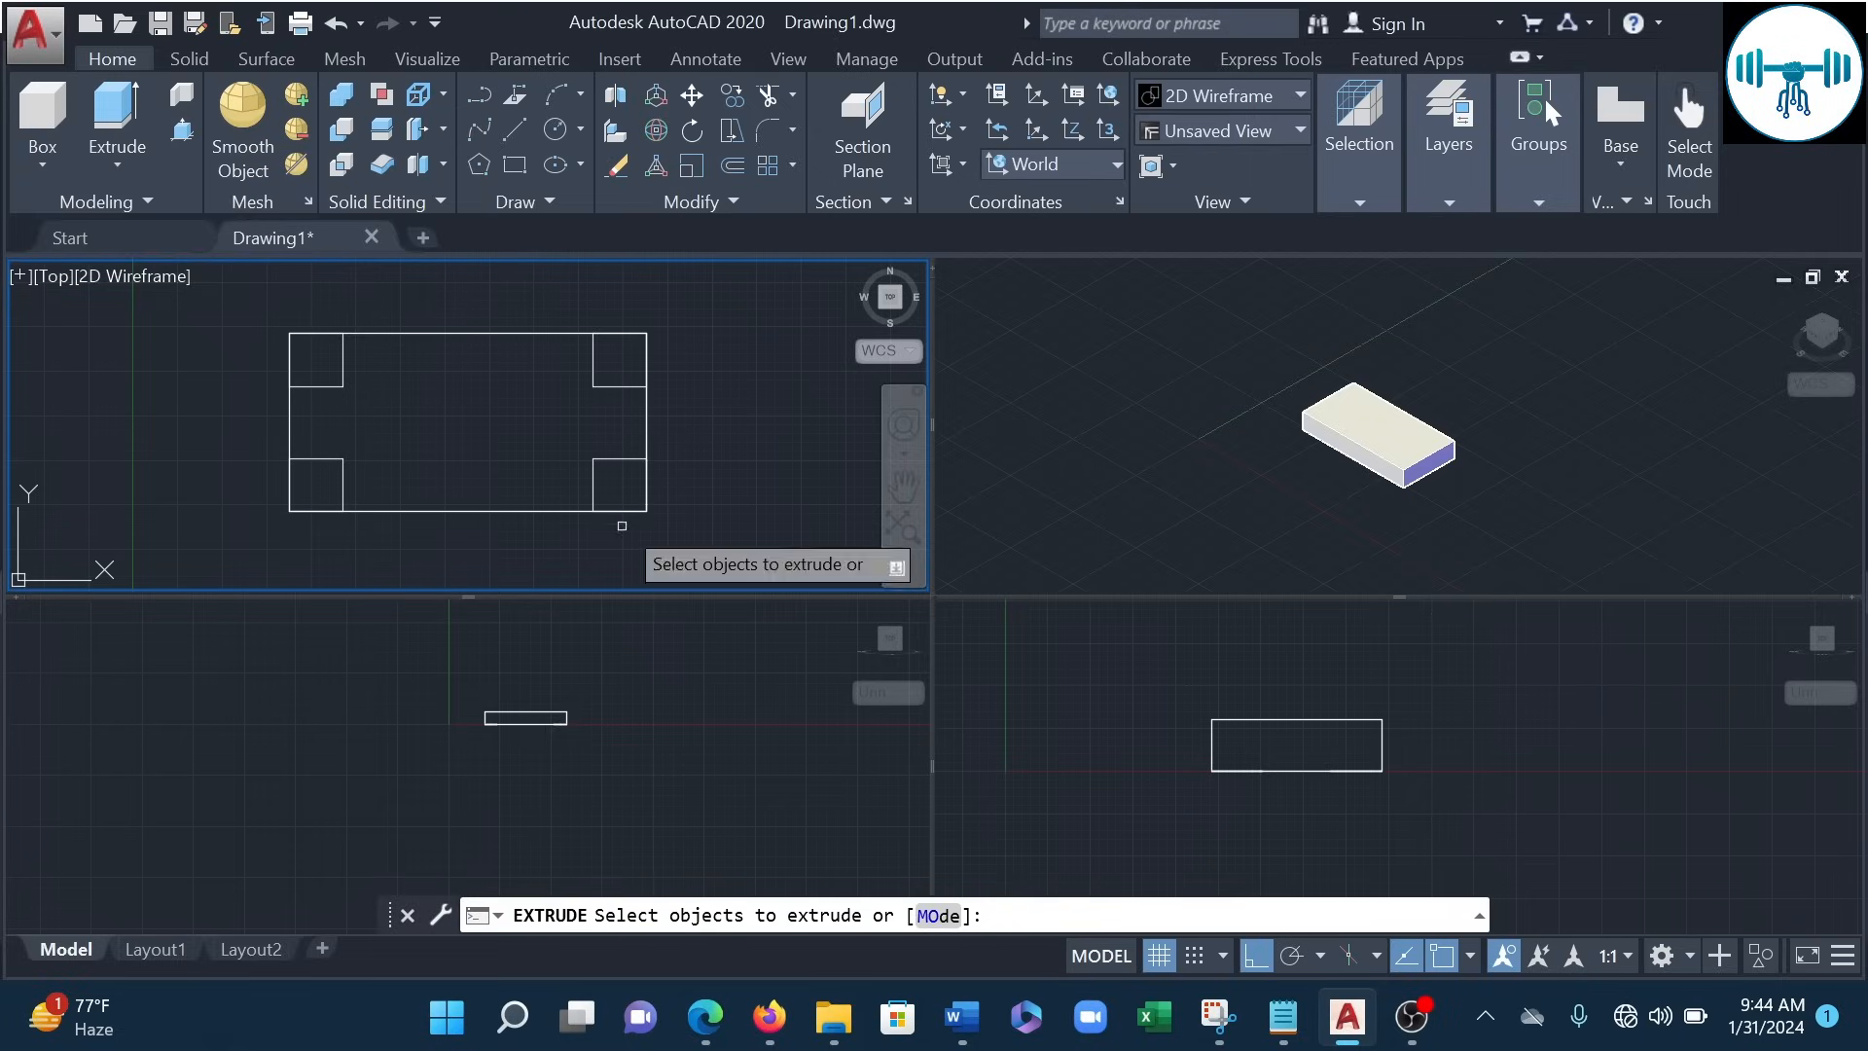
click(609, 387)
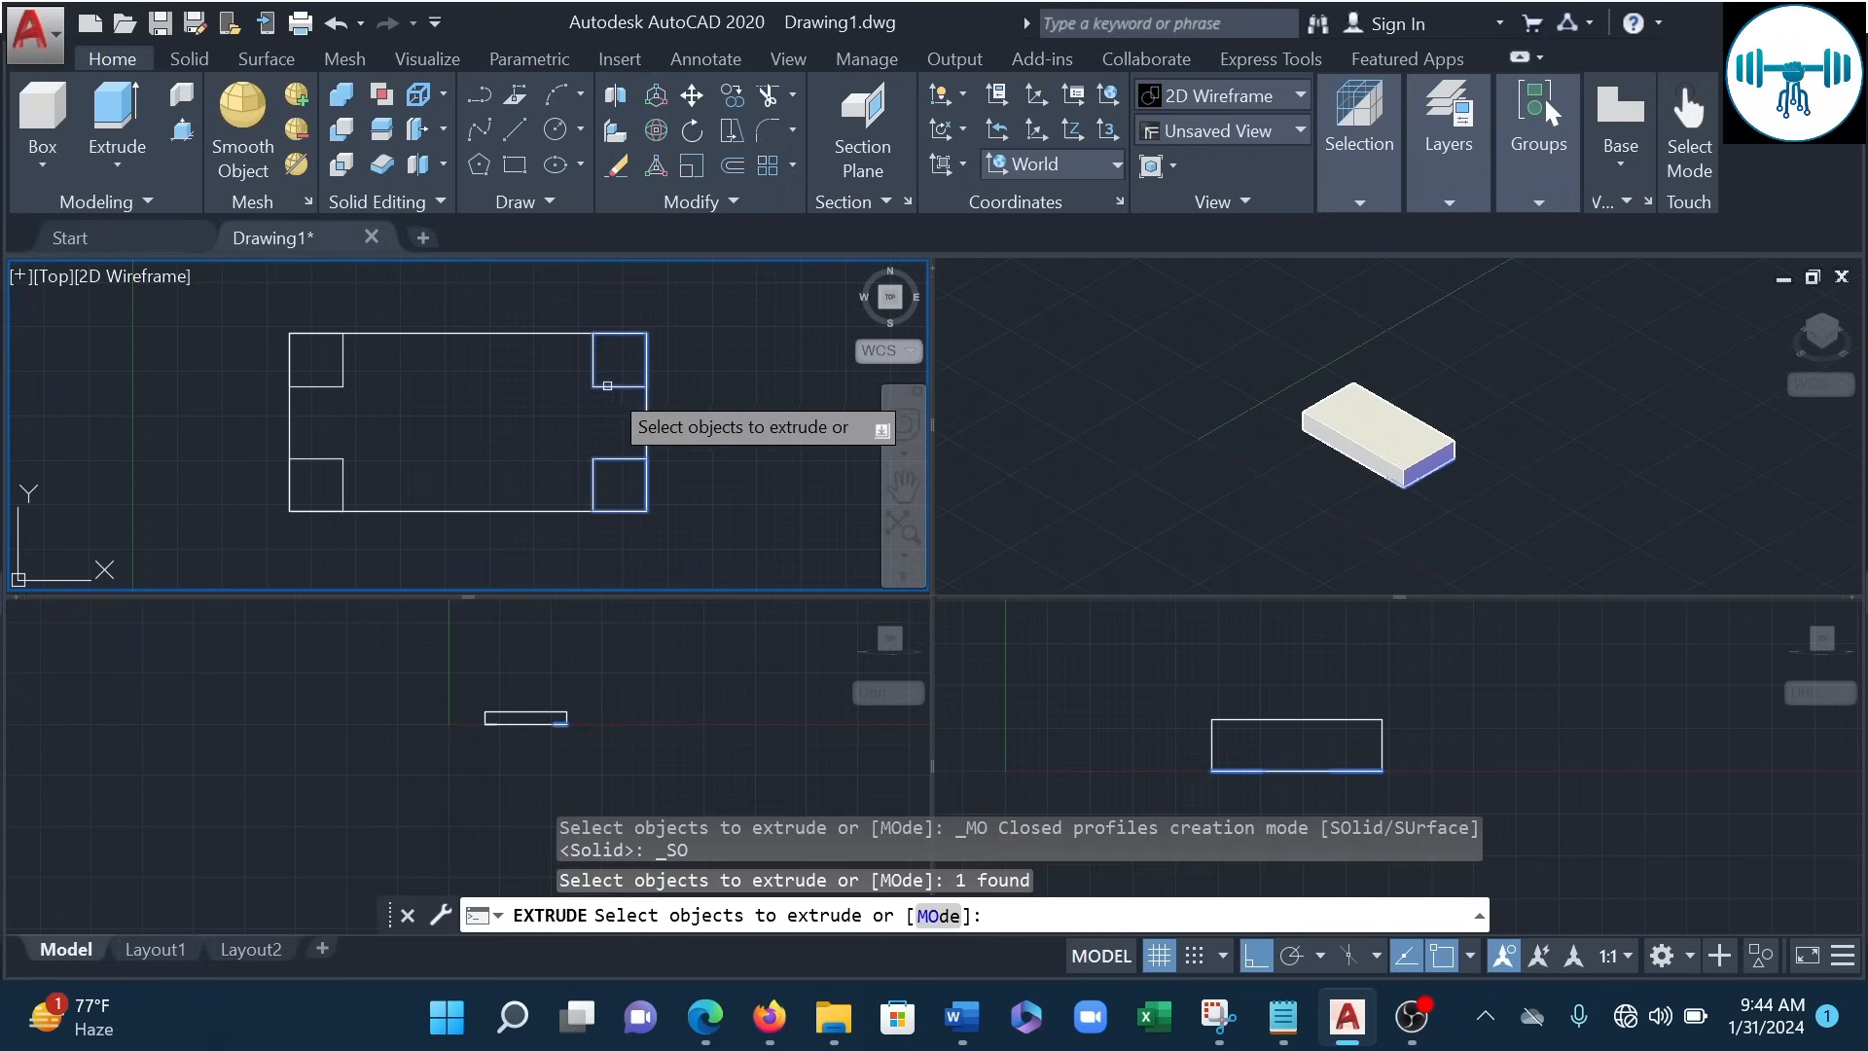
click(339, 378)
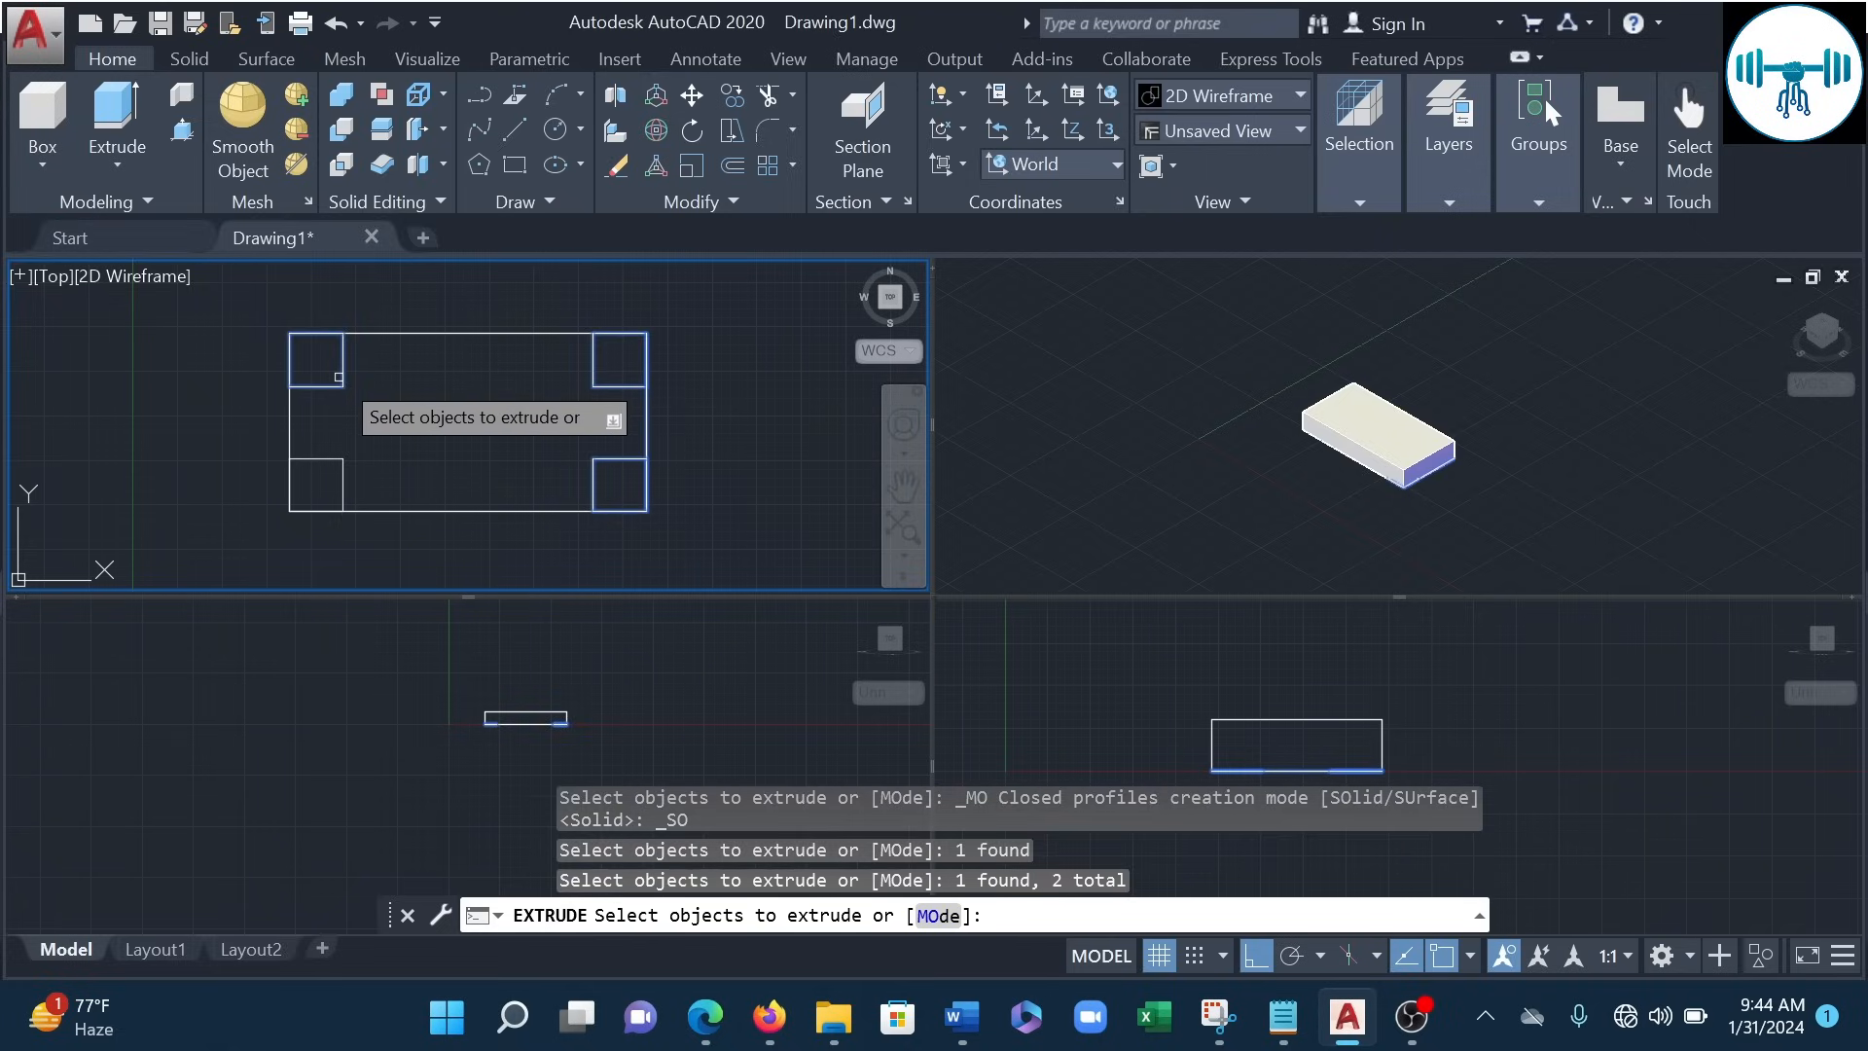
click(346, 483)
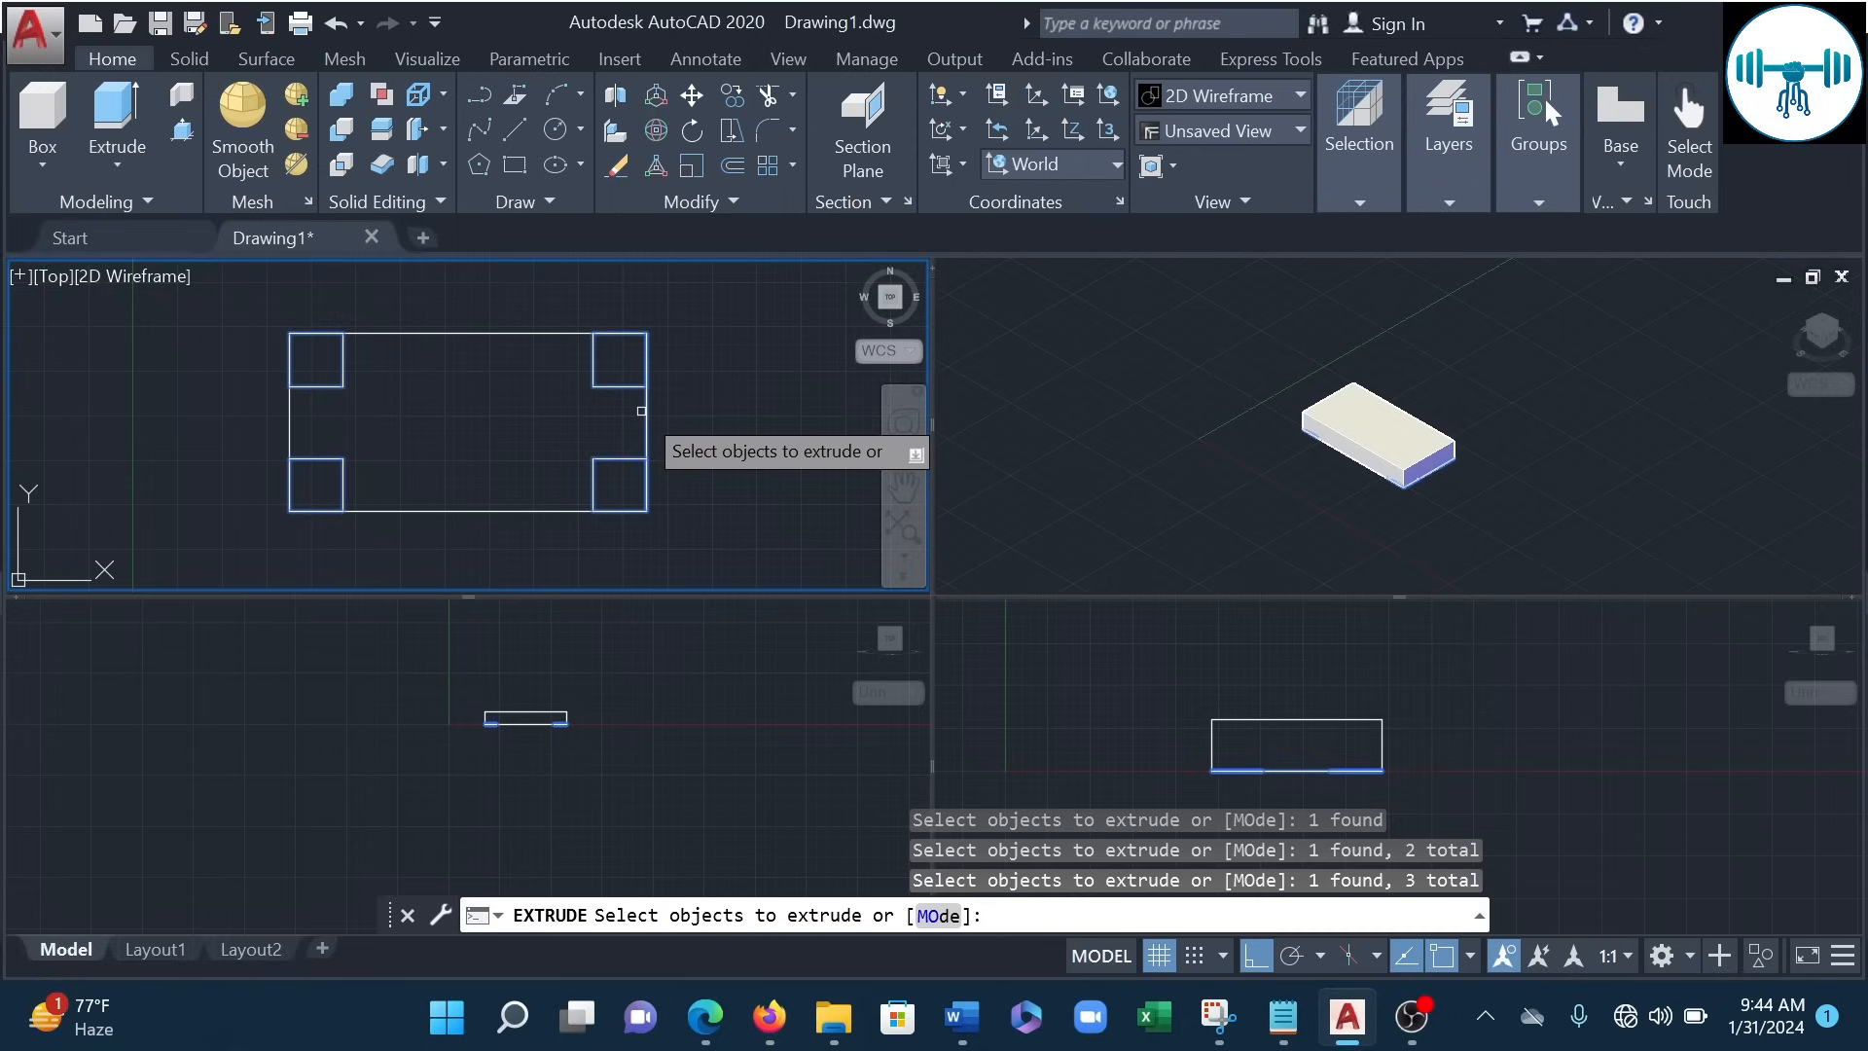
key(Escape)
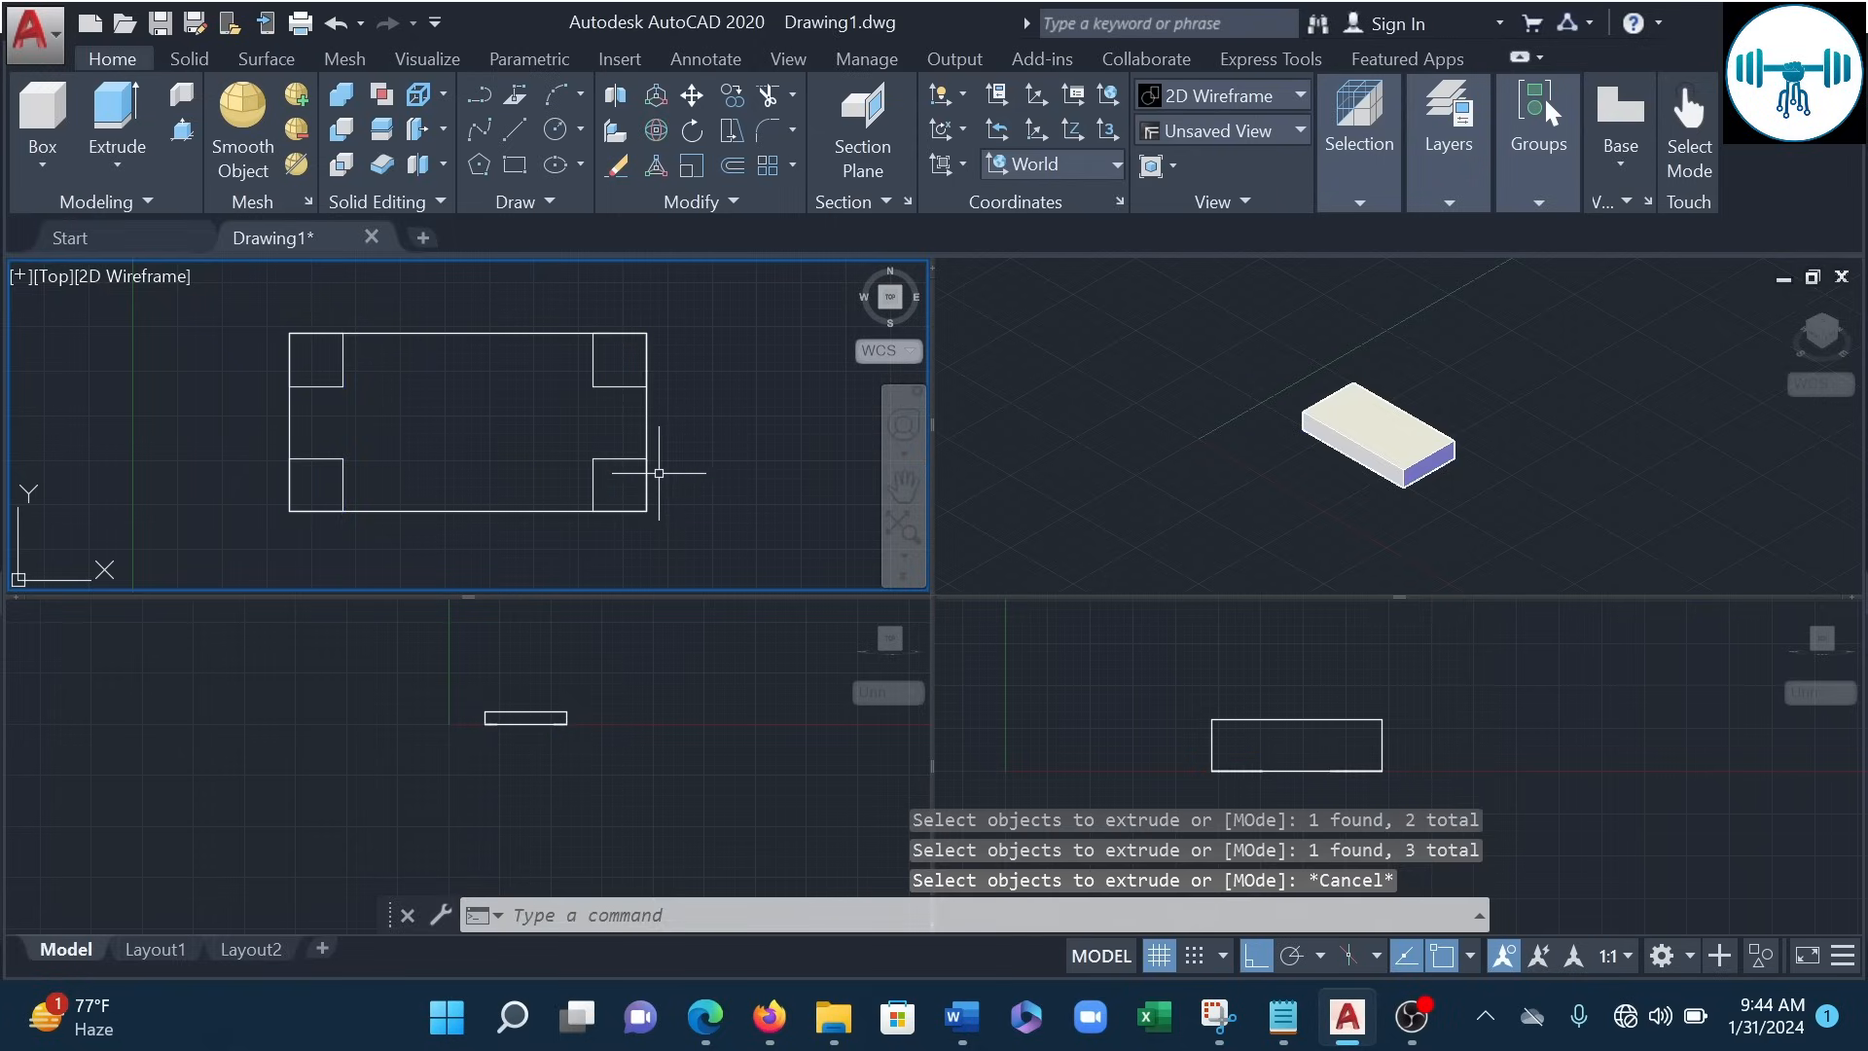
- Trim the stray polyline segment joining the two right-hand corner squares in the Top viewport and check that each square is a separate object
click(657, 472)
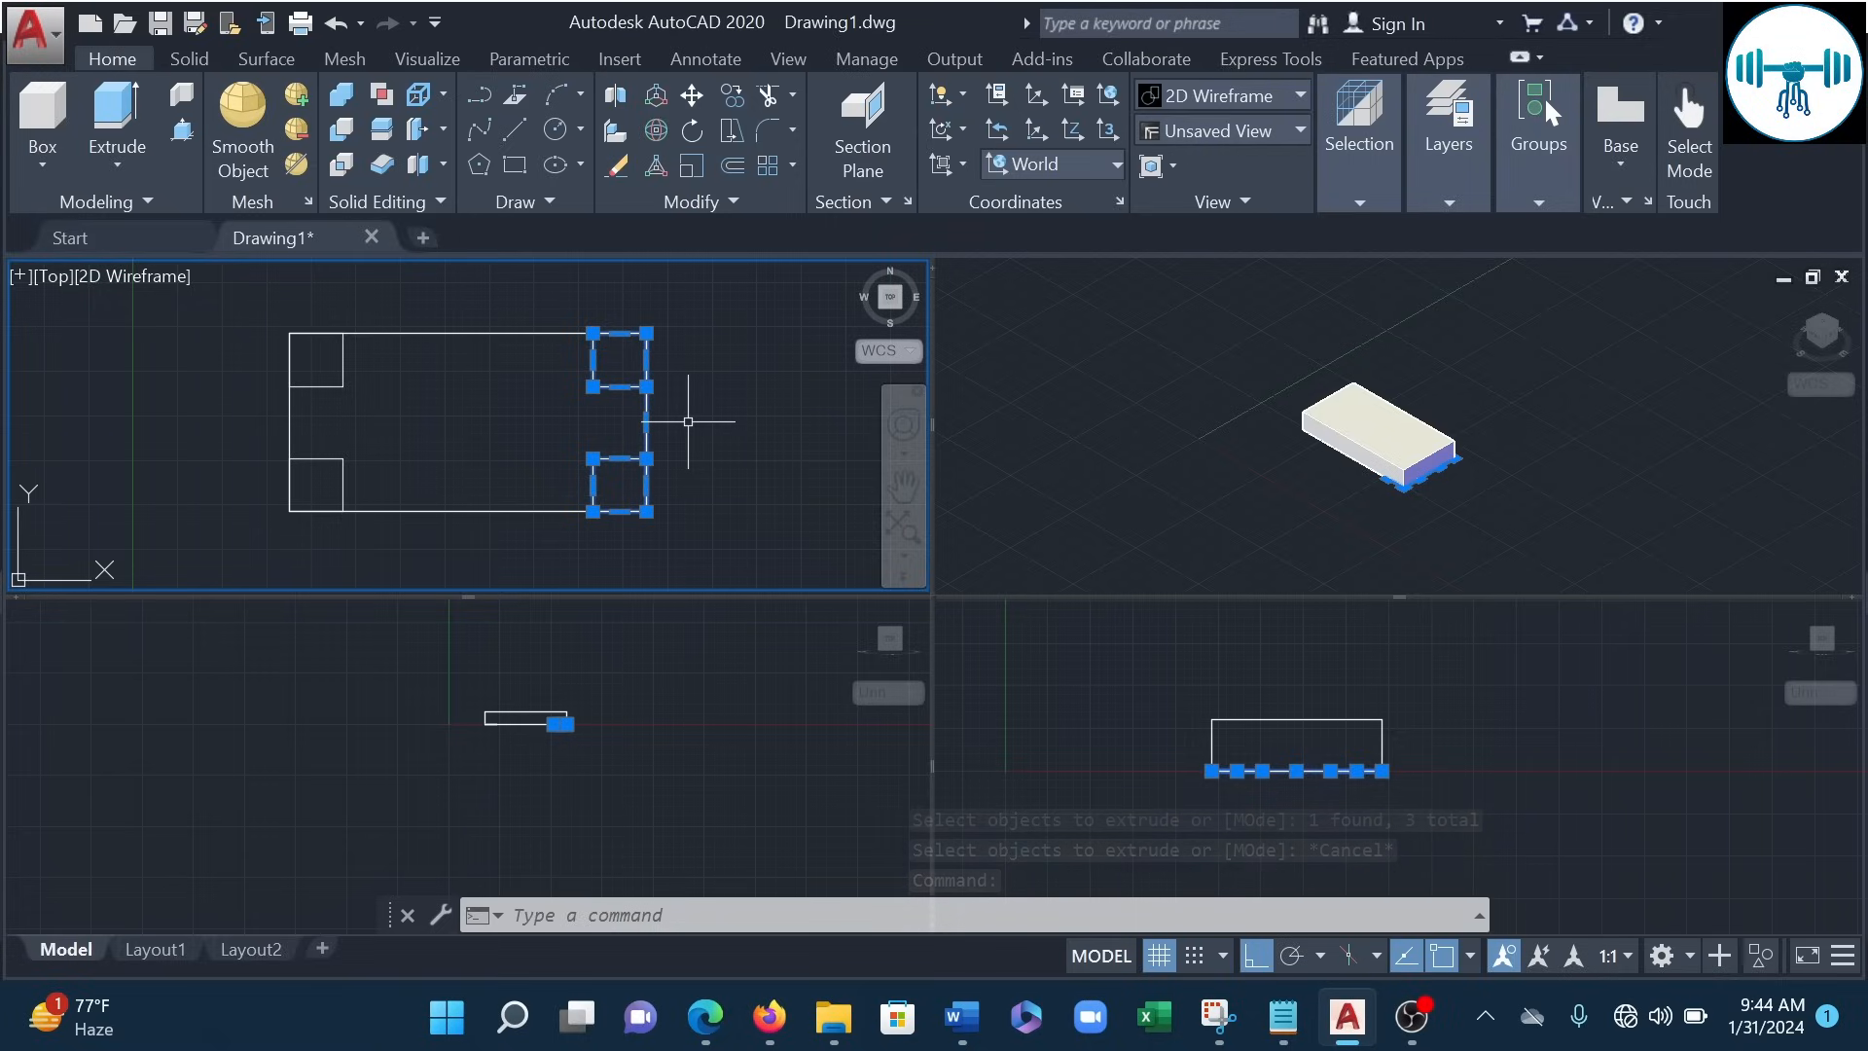
key(Escape)
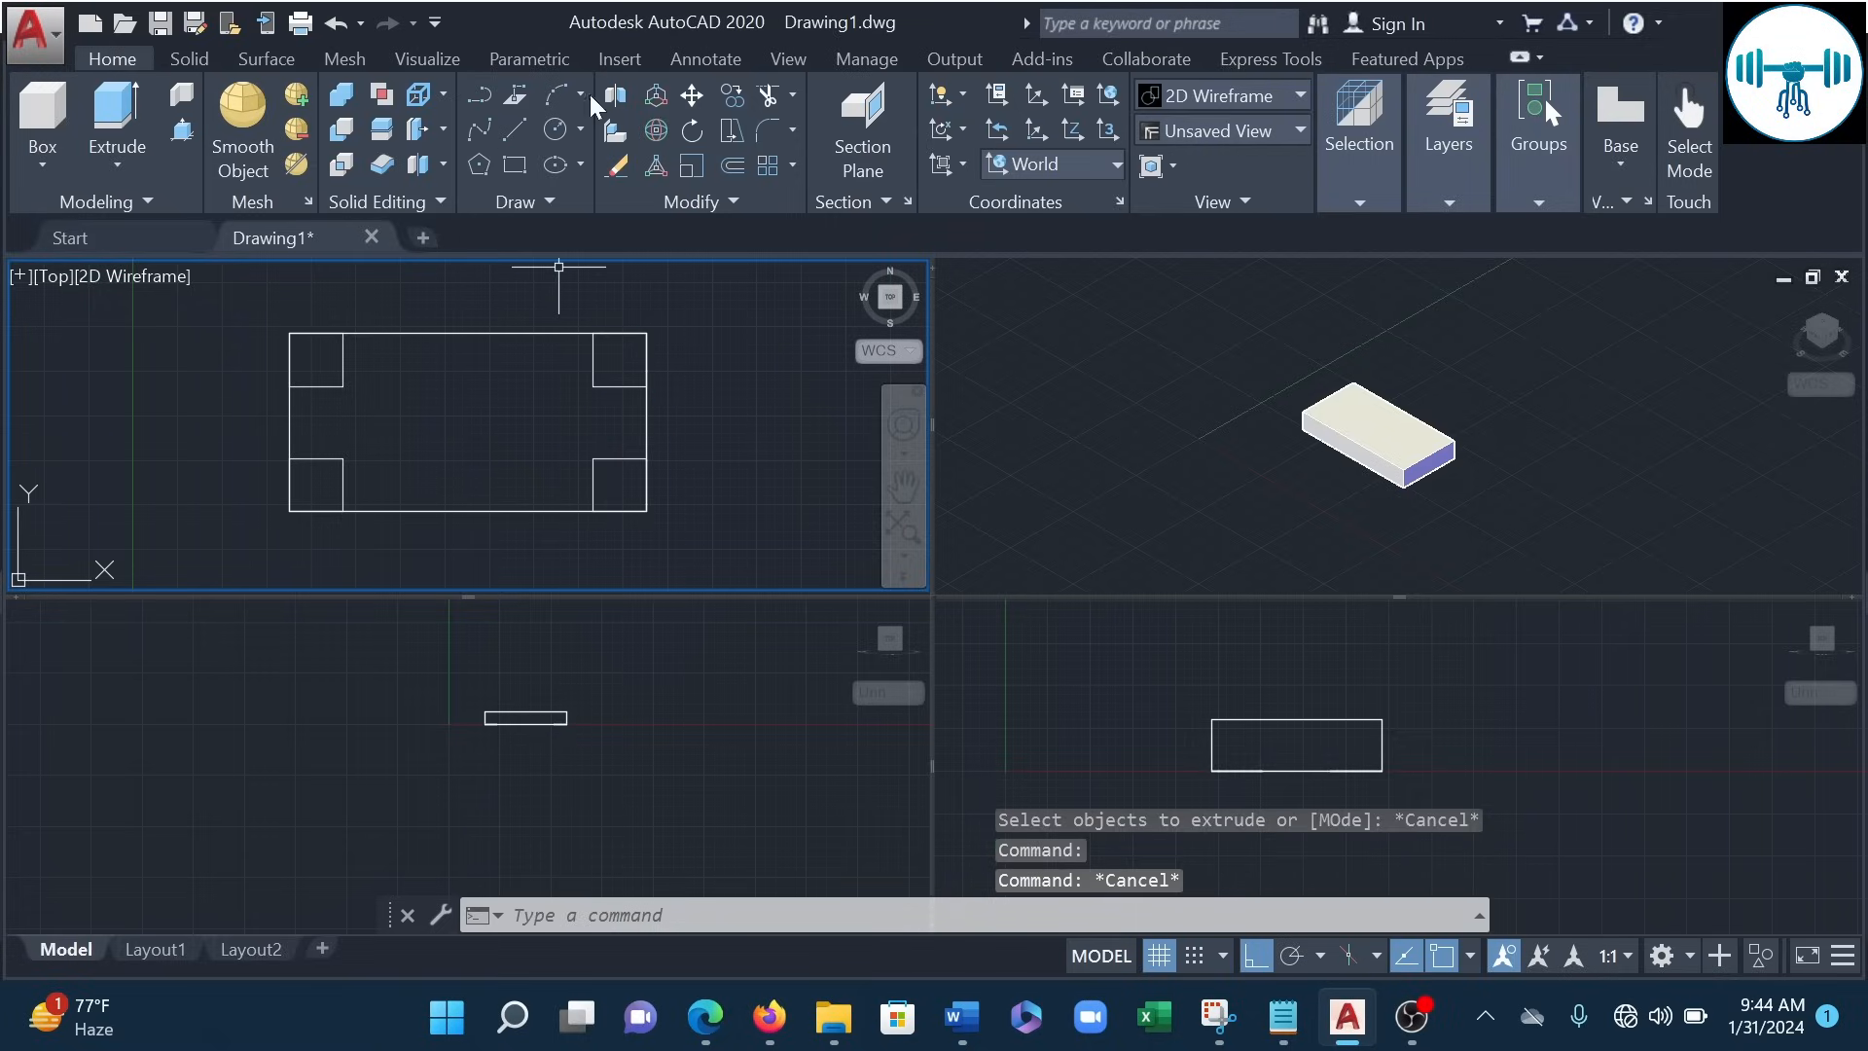
click(772, 95)
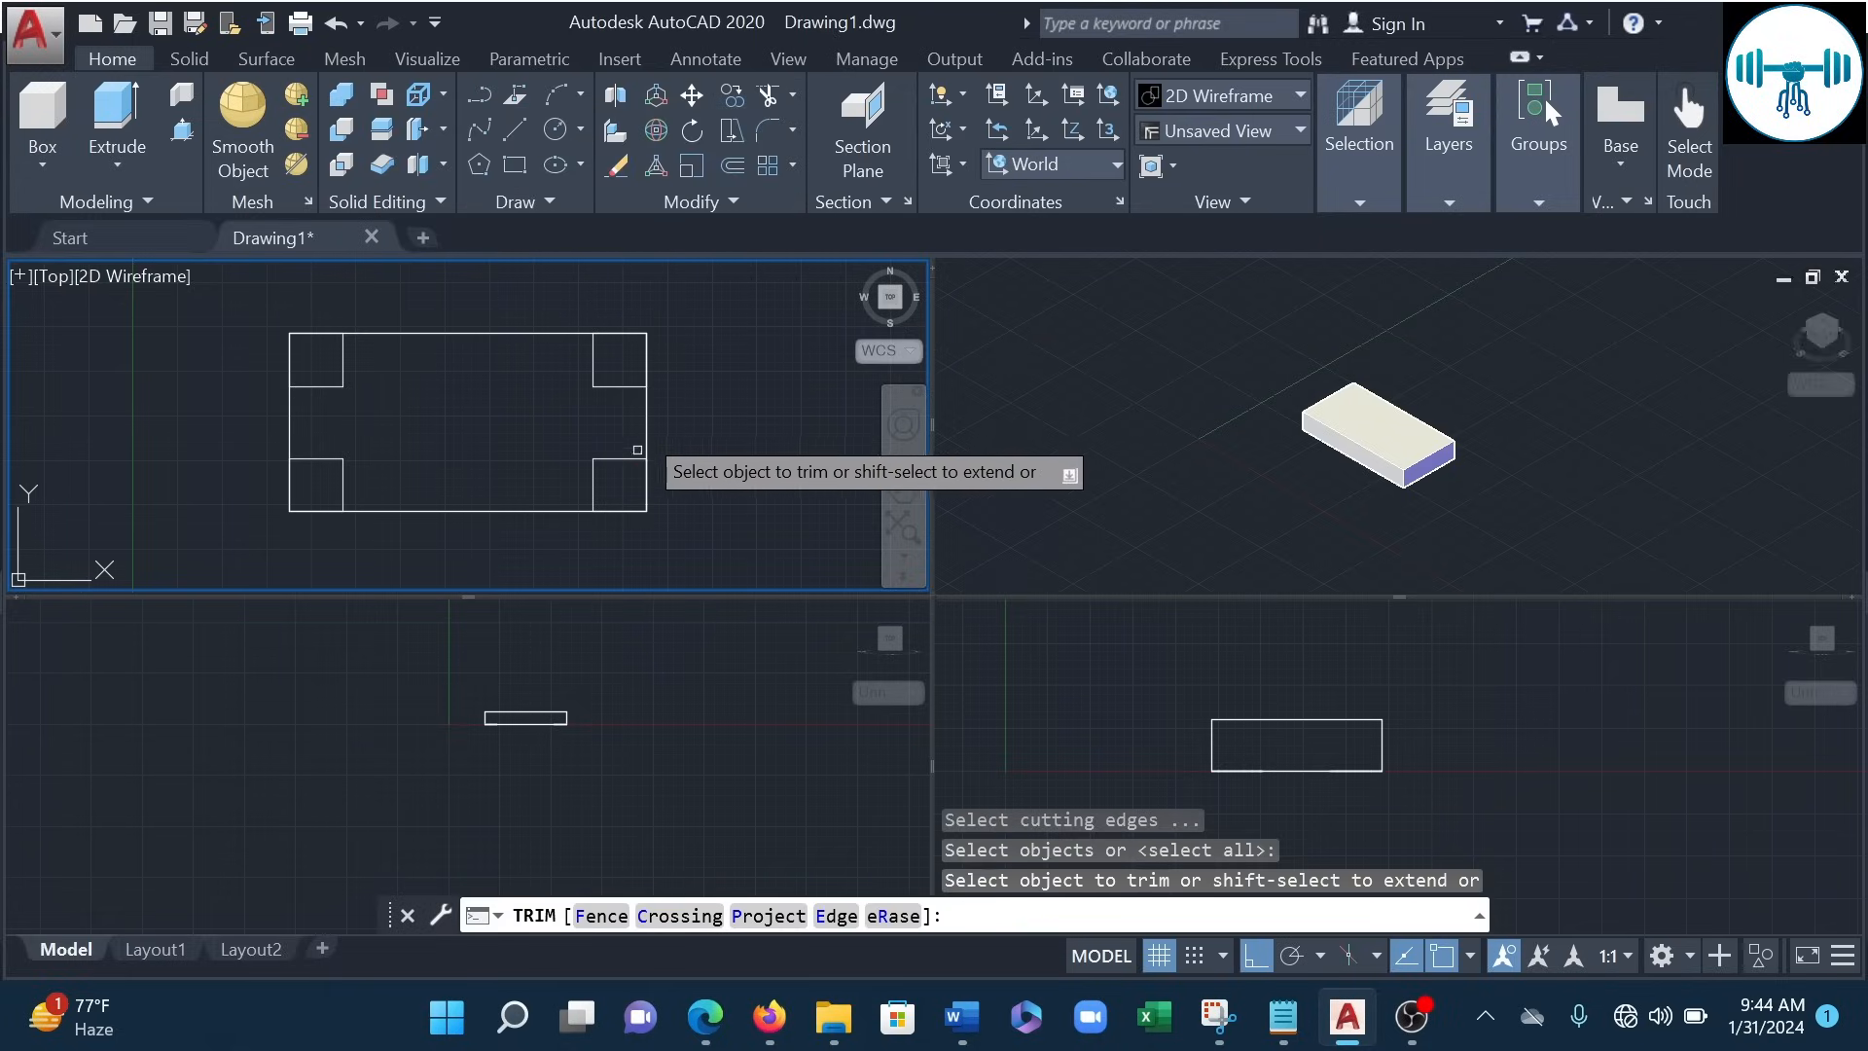
click(646, 419)
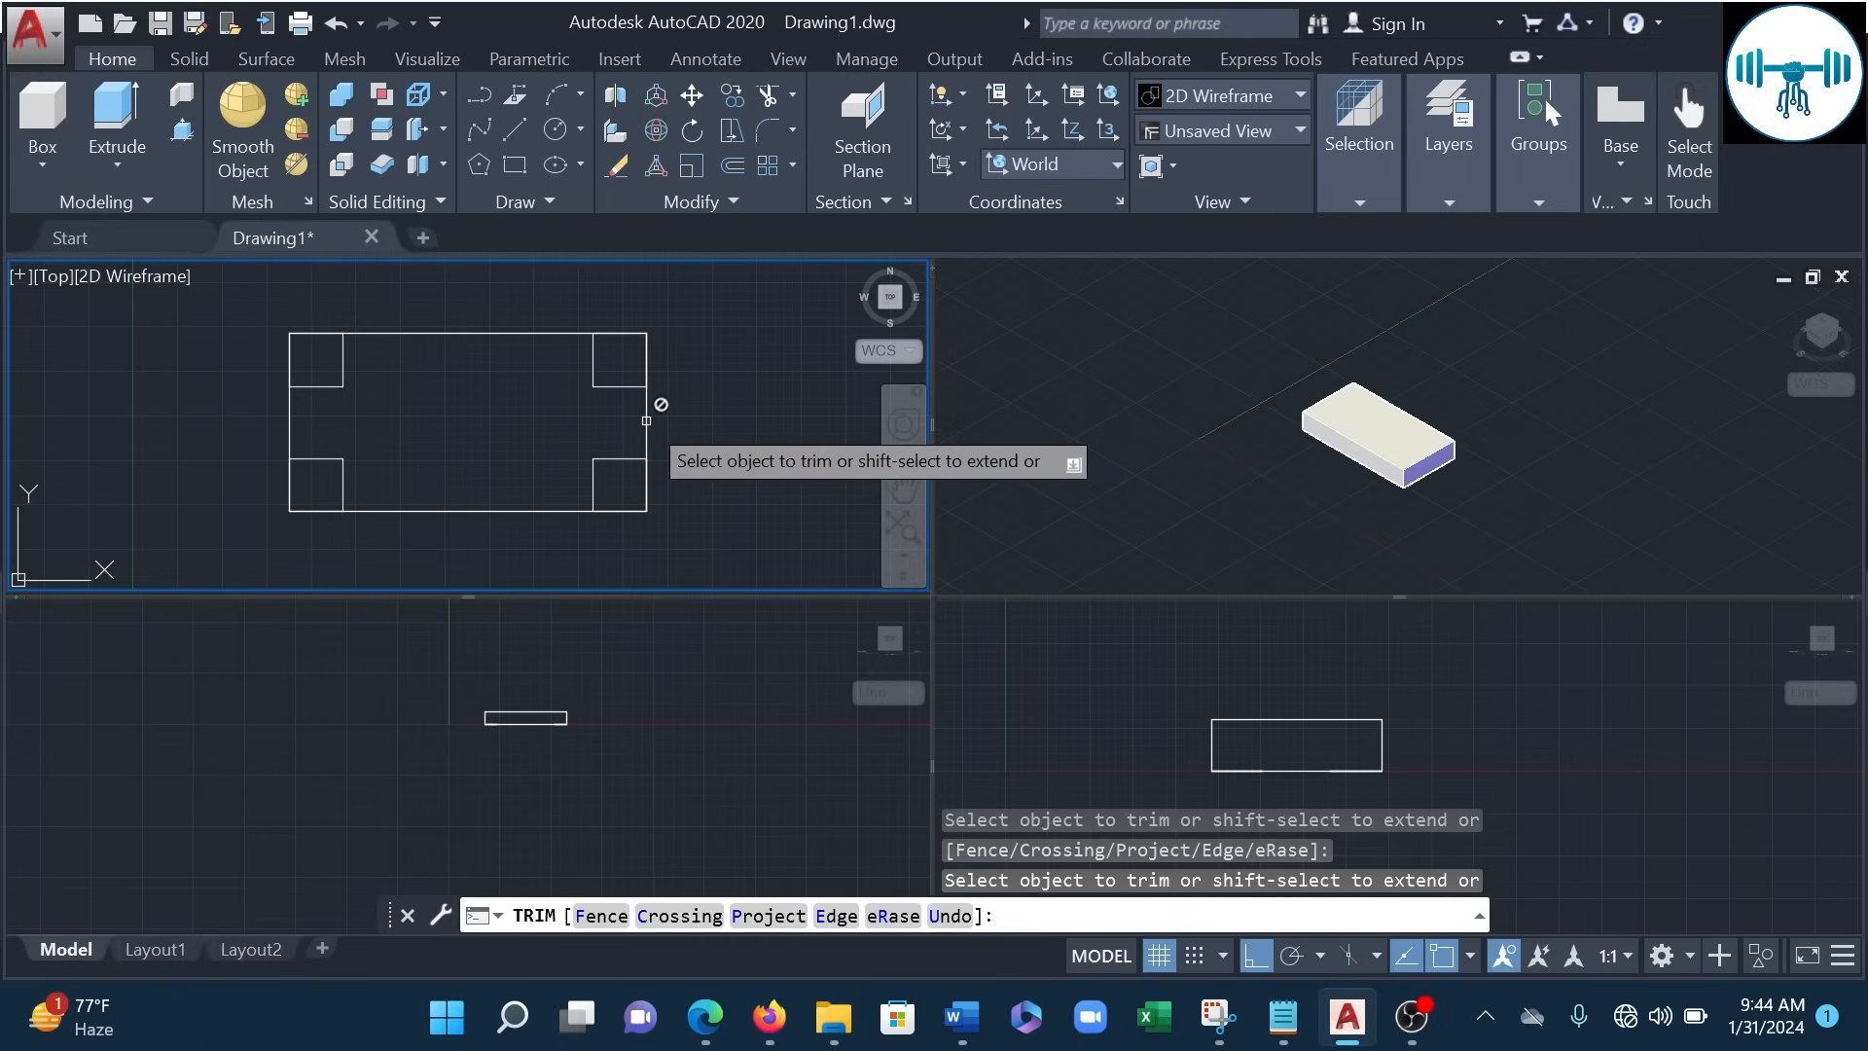
key(Escape)
click(637, 389)
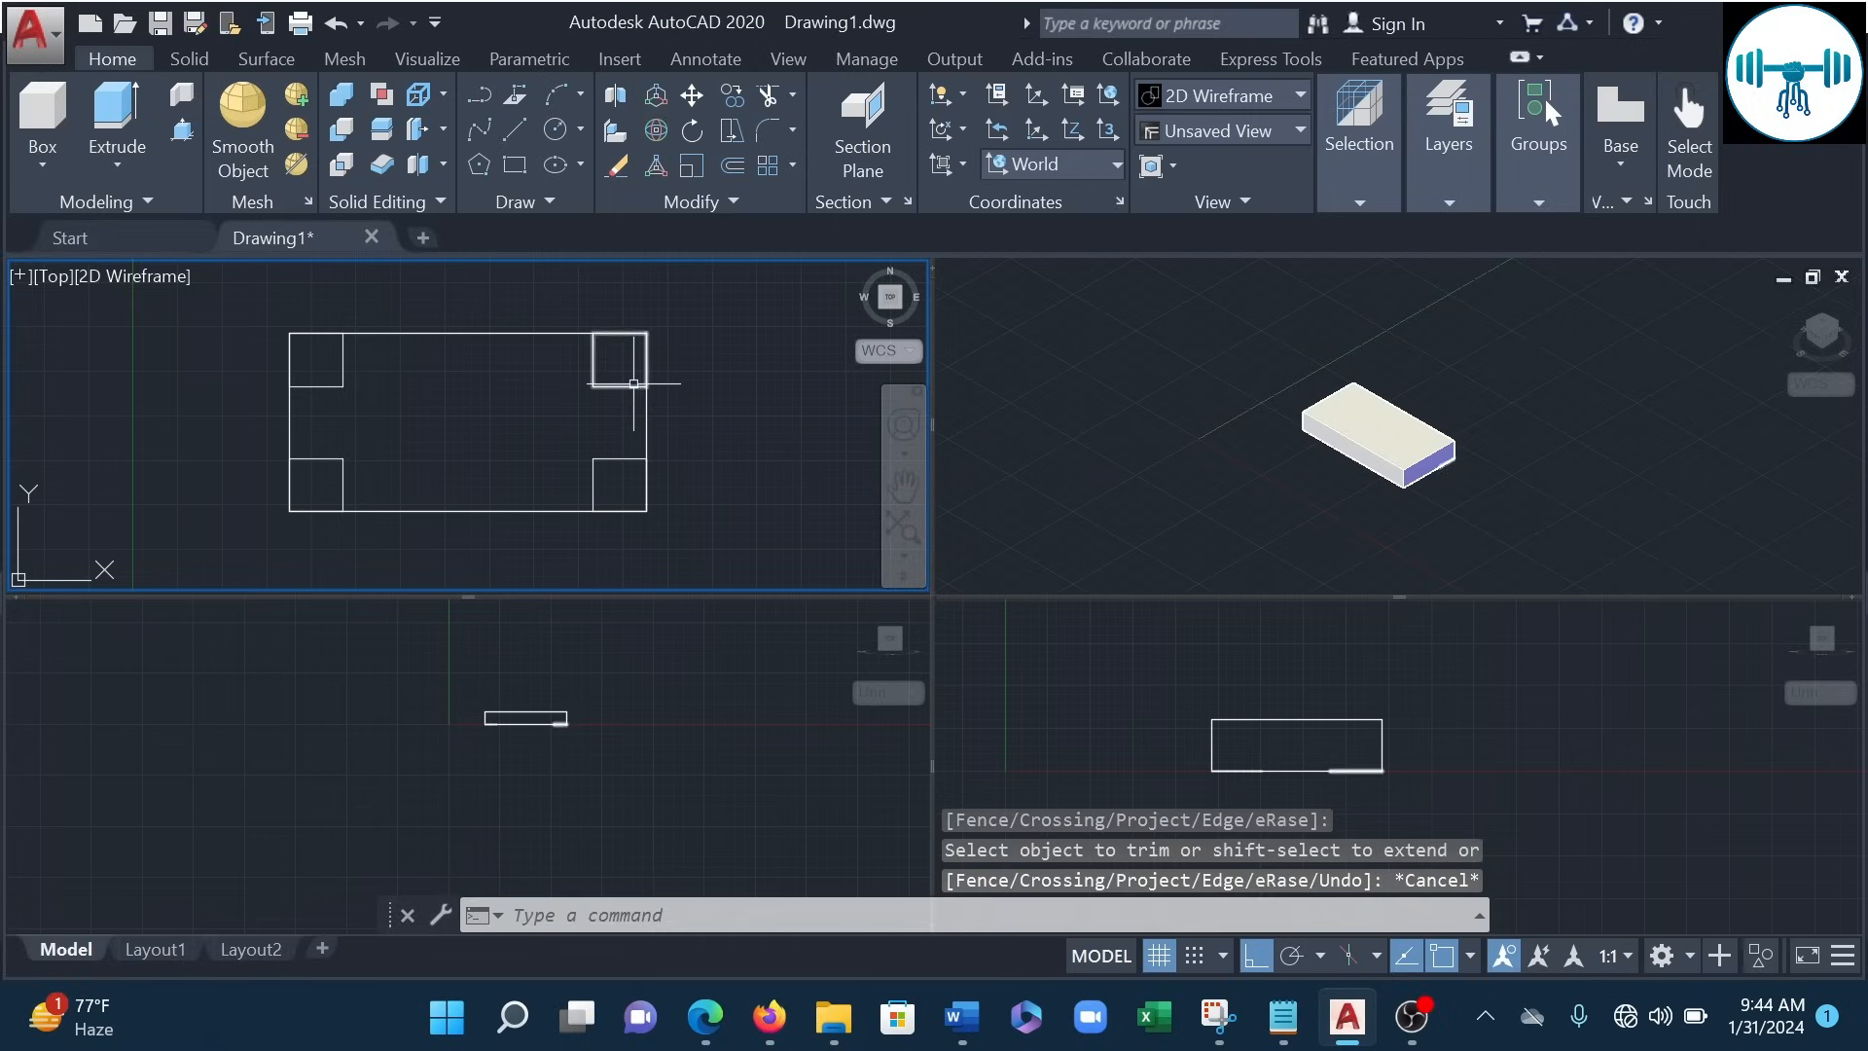
click(620, 457)
key(Escape)
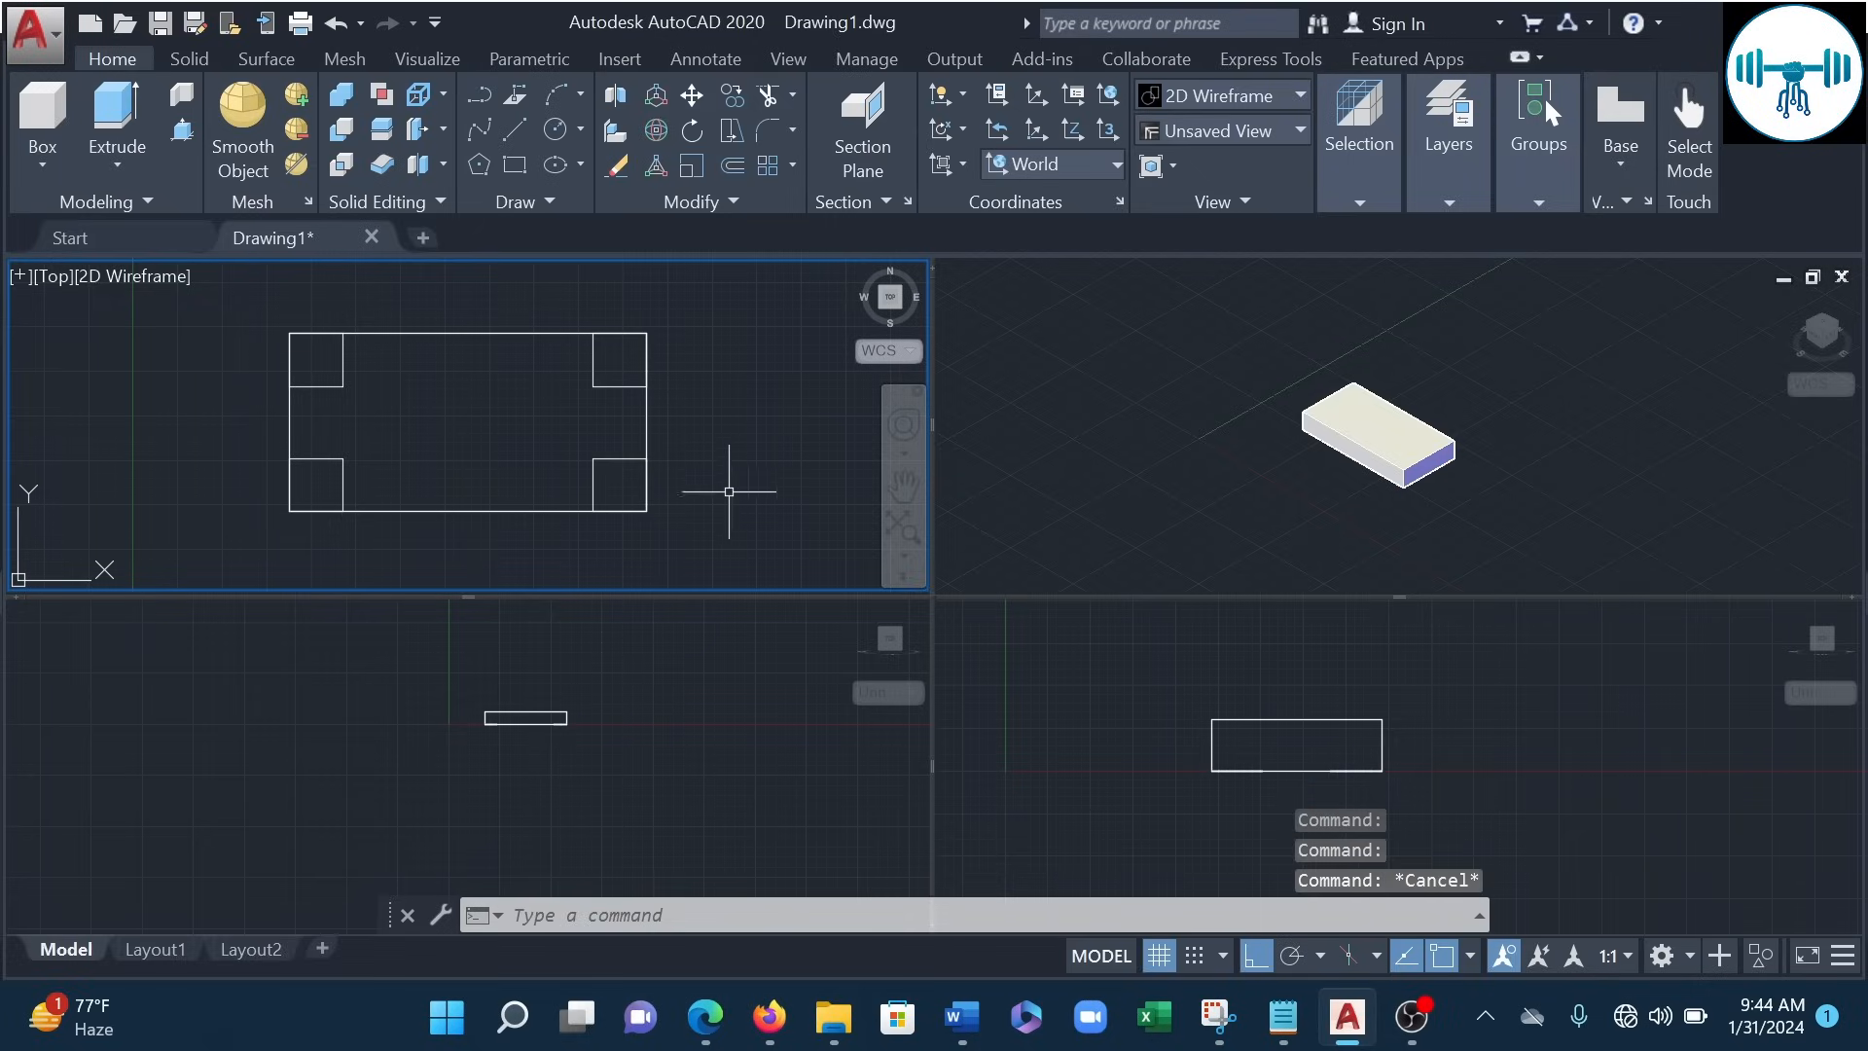
- Extrude the four corner squares, picked in the Top viewport, to a height of -15 to form legs below the slab
click(130, 117)
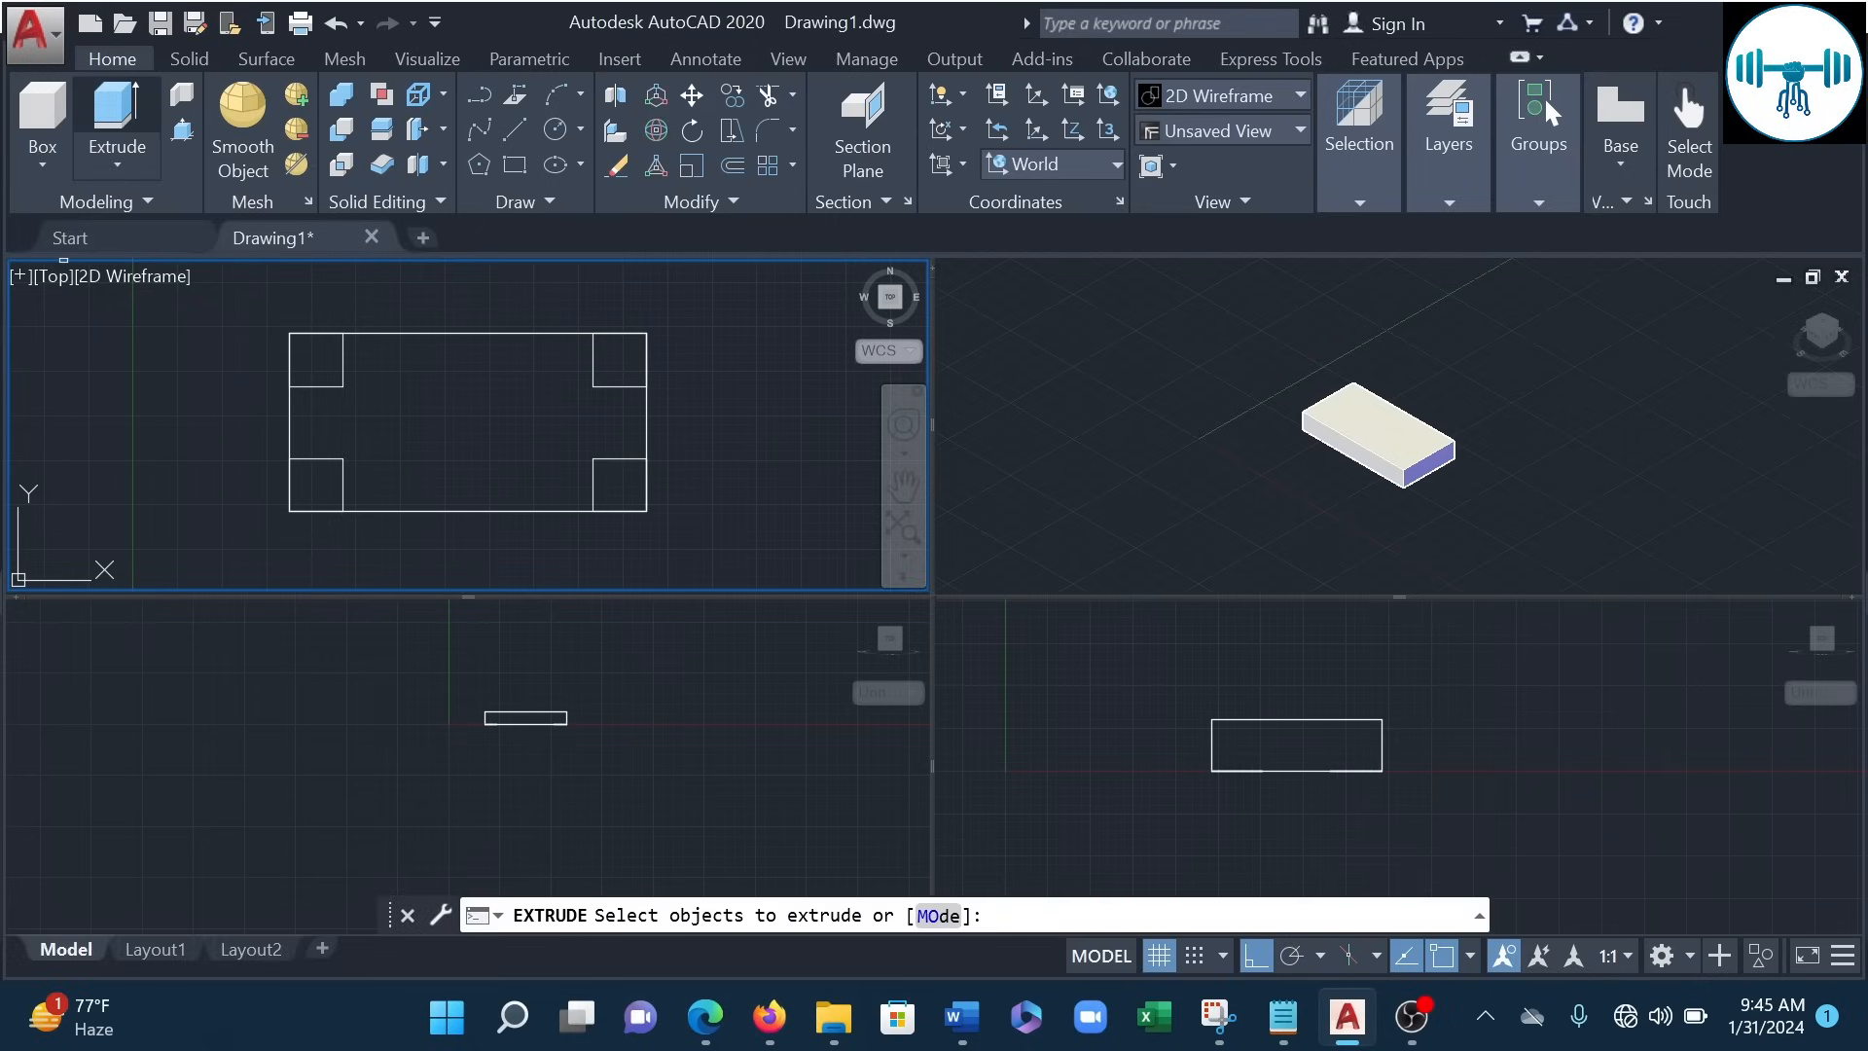
click(342, 381)
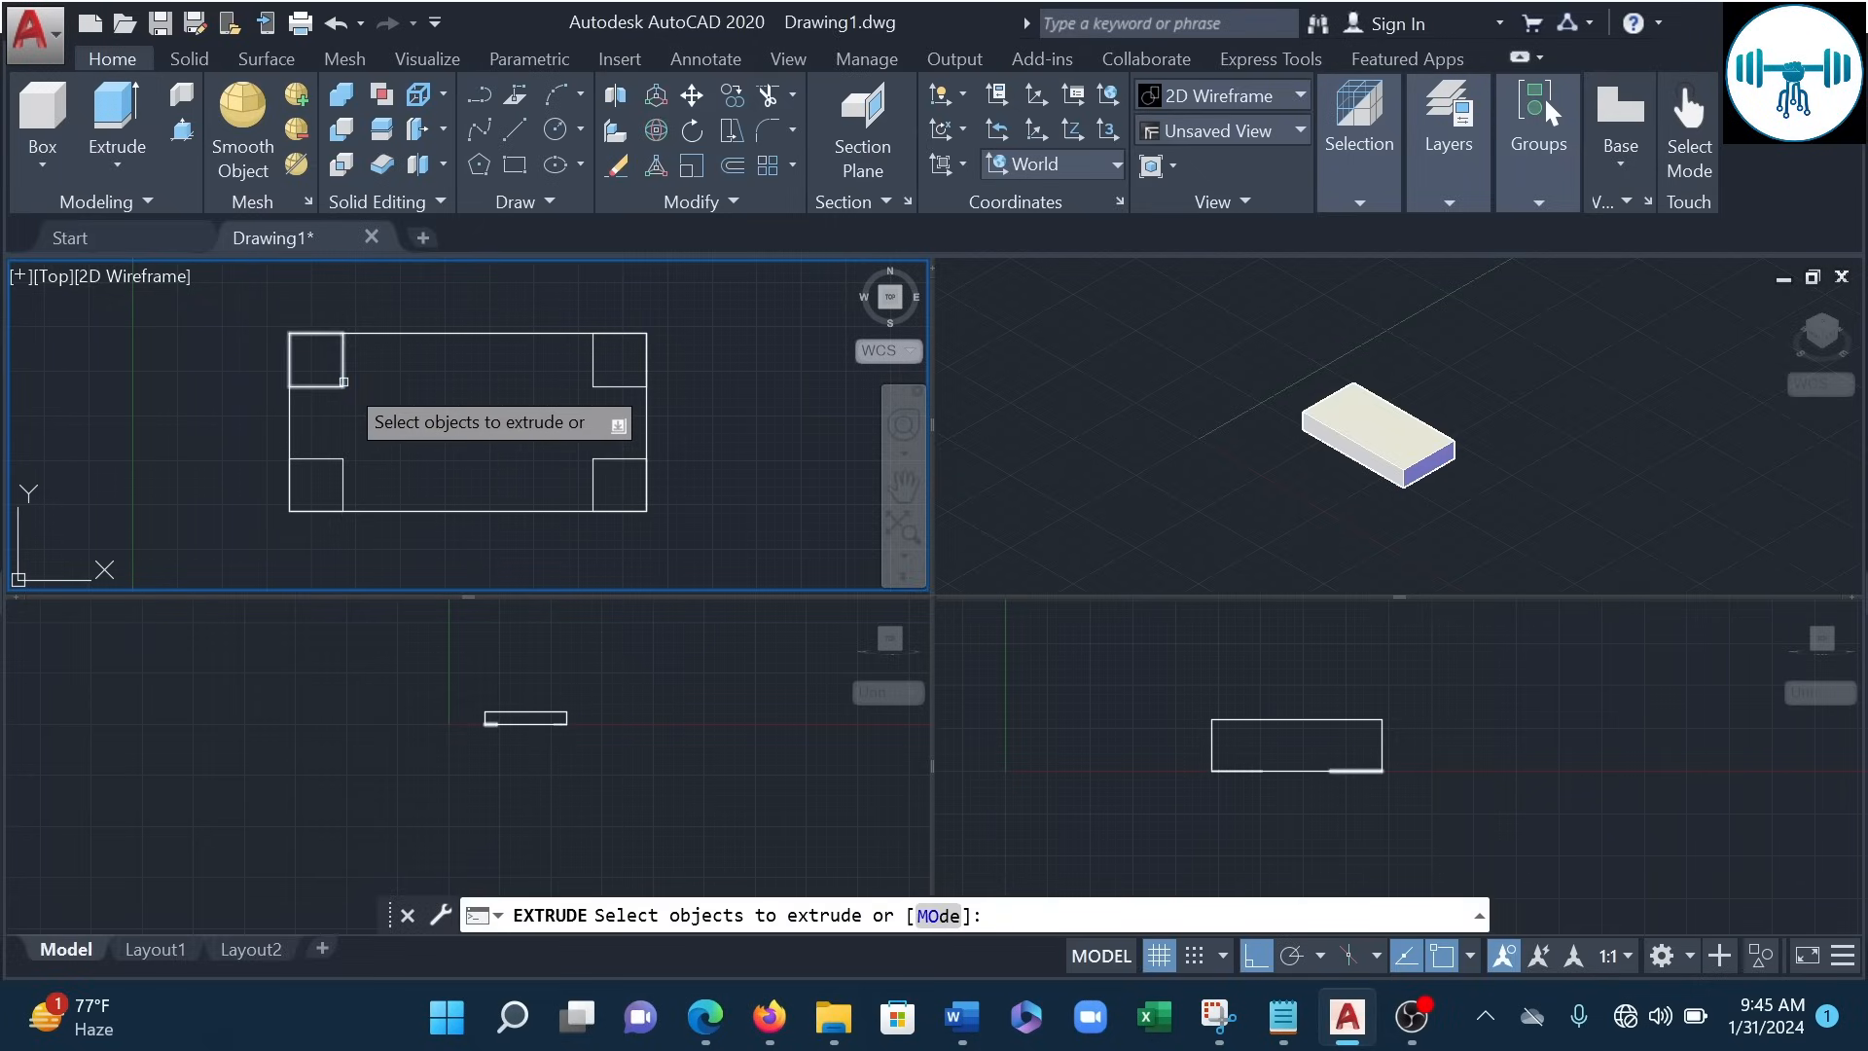
click(341, 495)
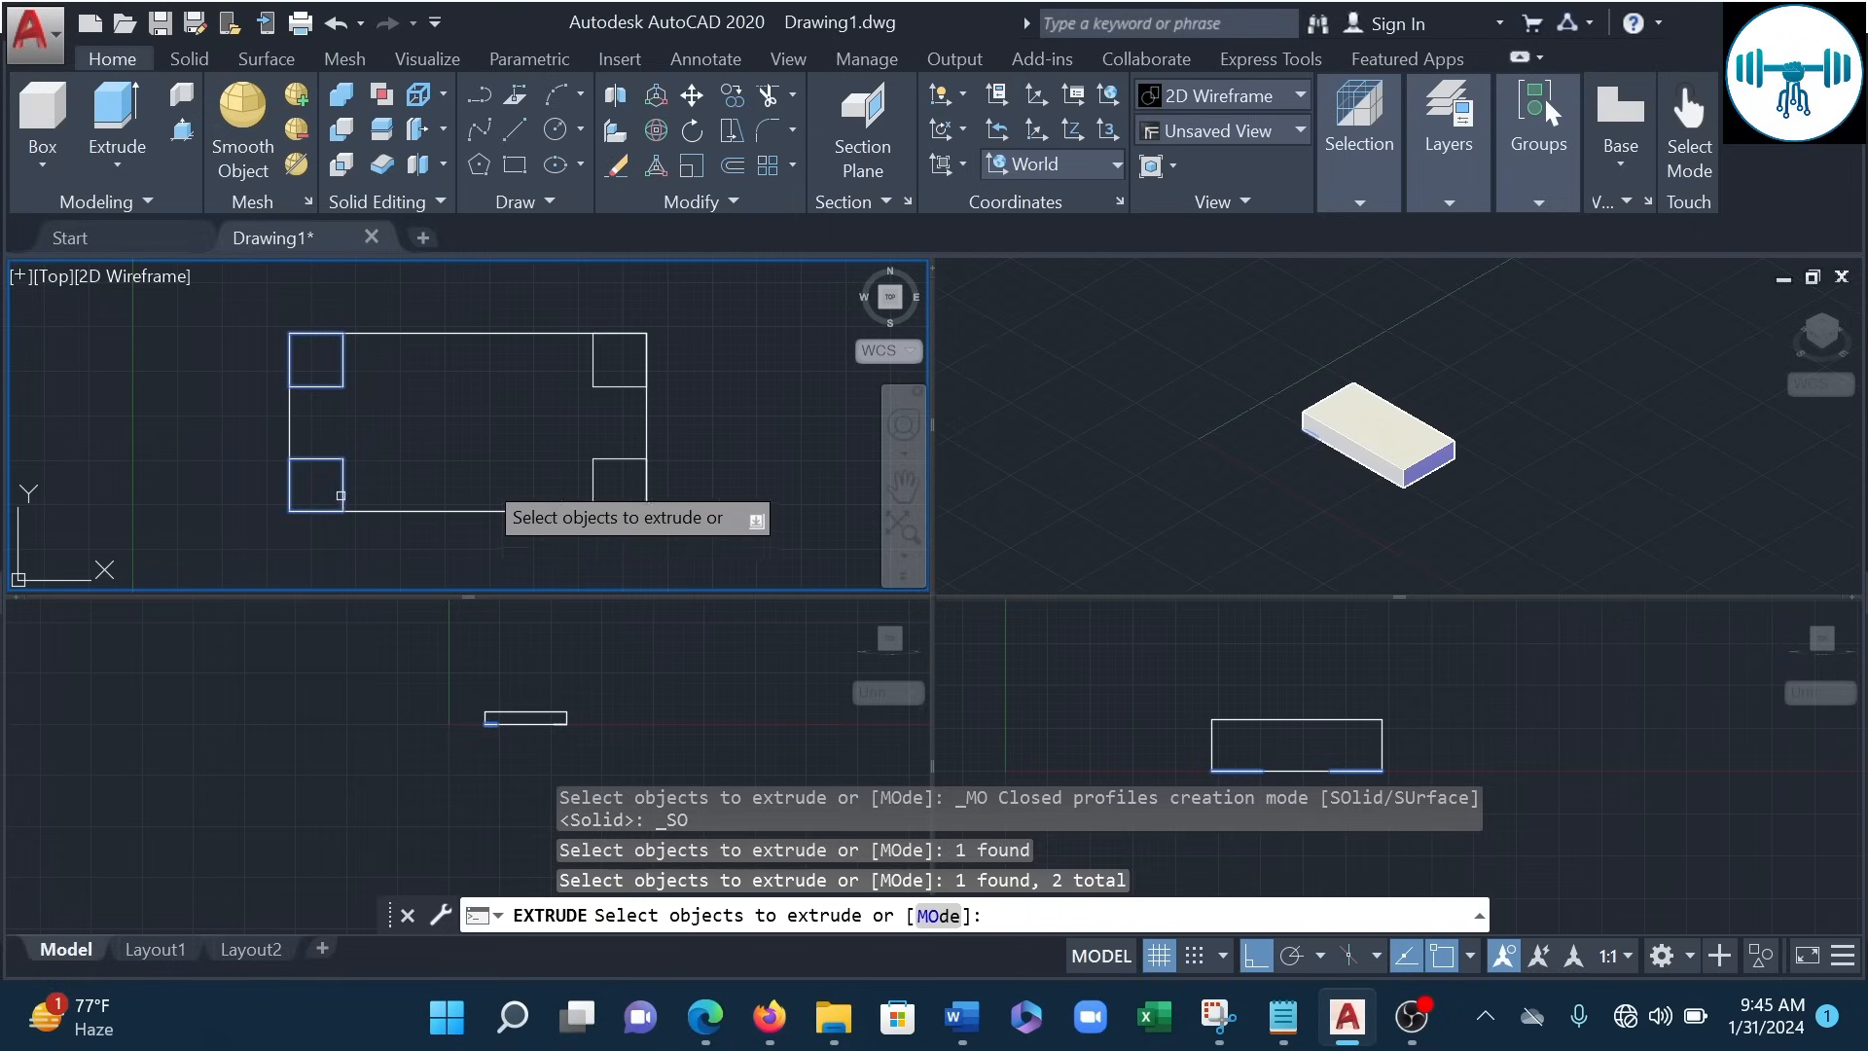
click(594, 457)
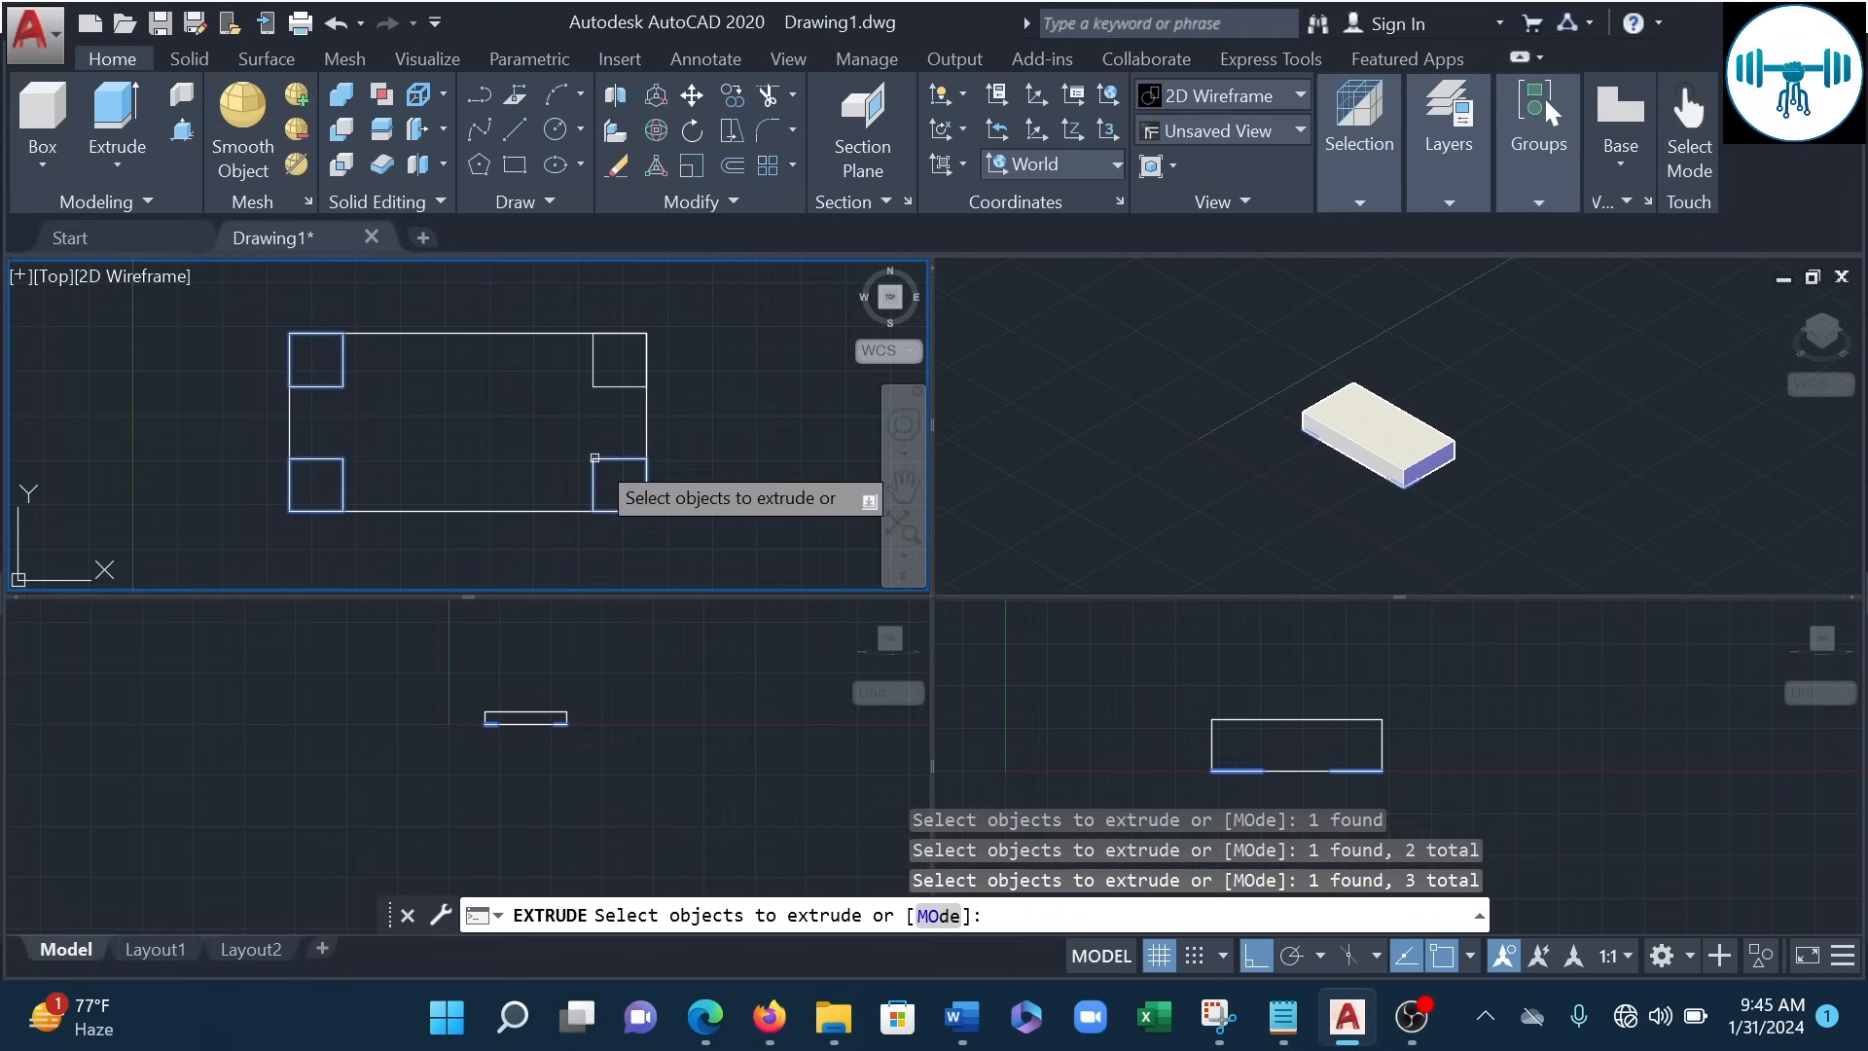
click(622, 385)
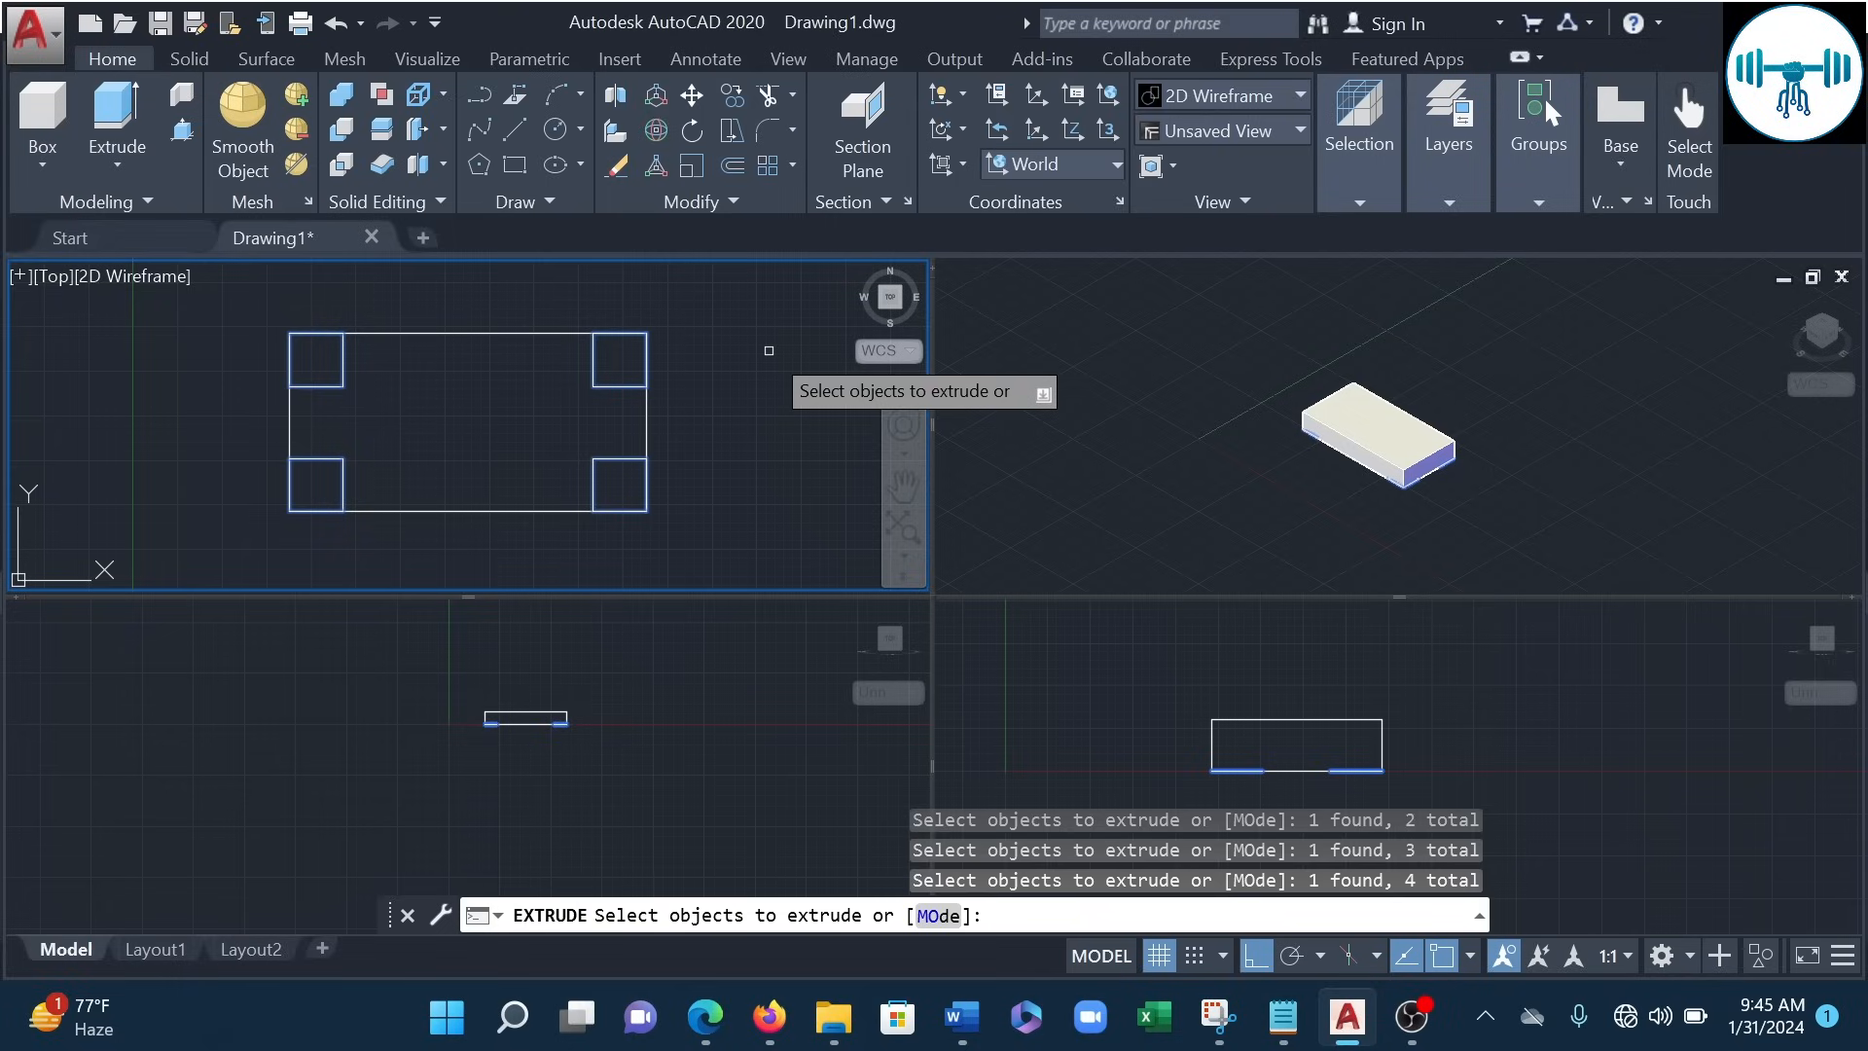
key(Return)
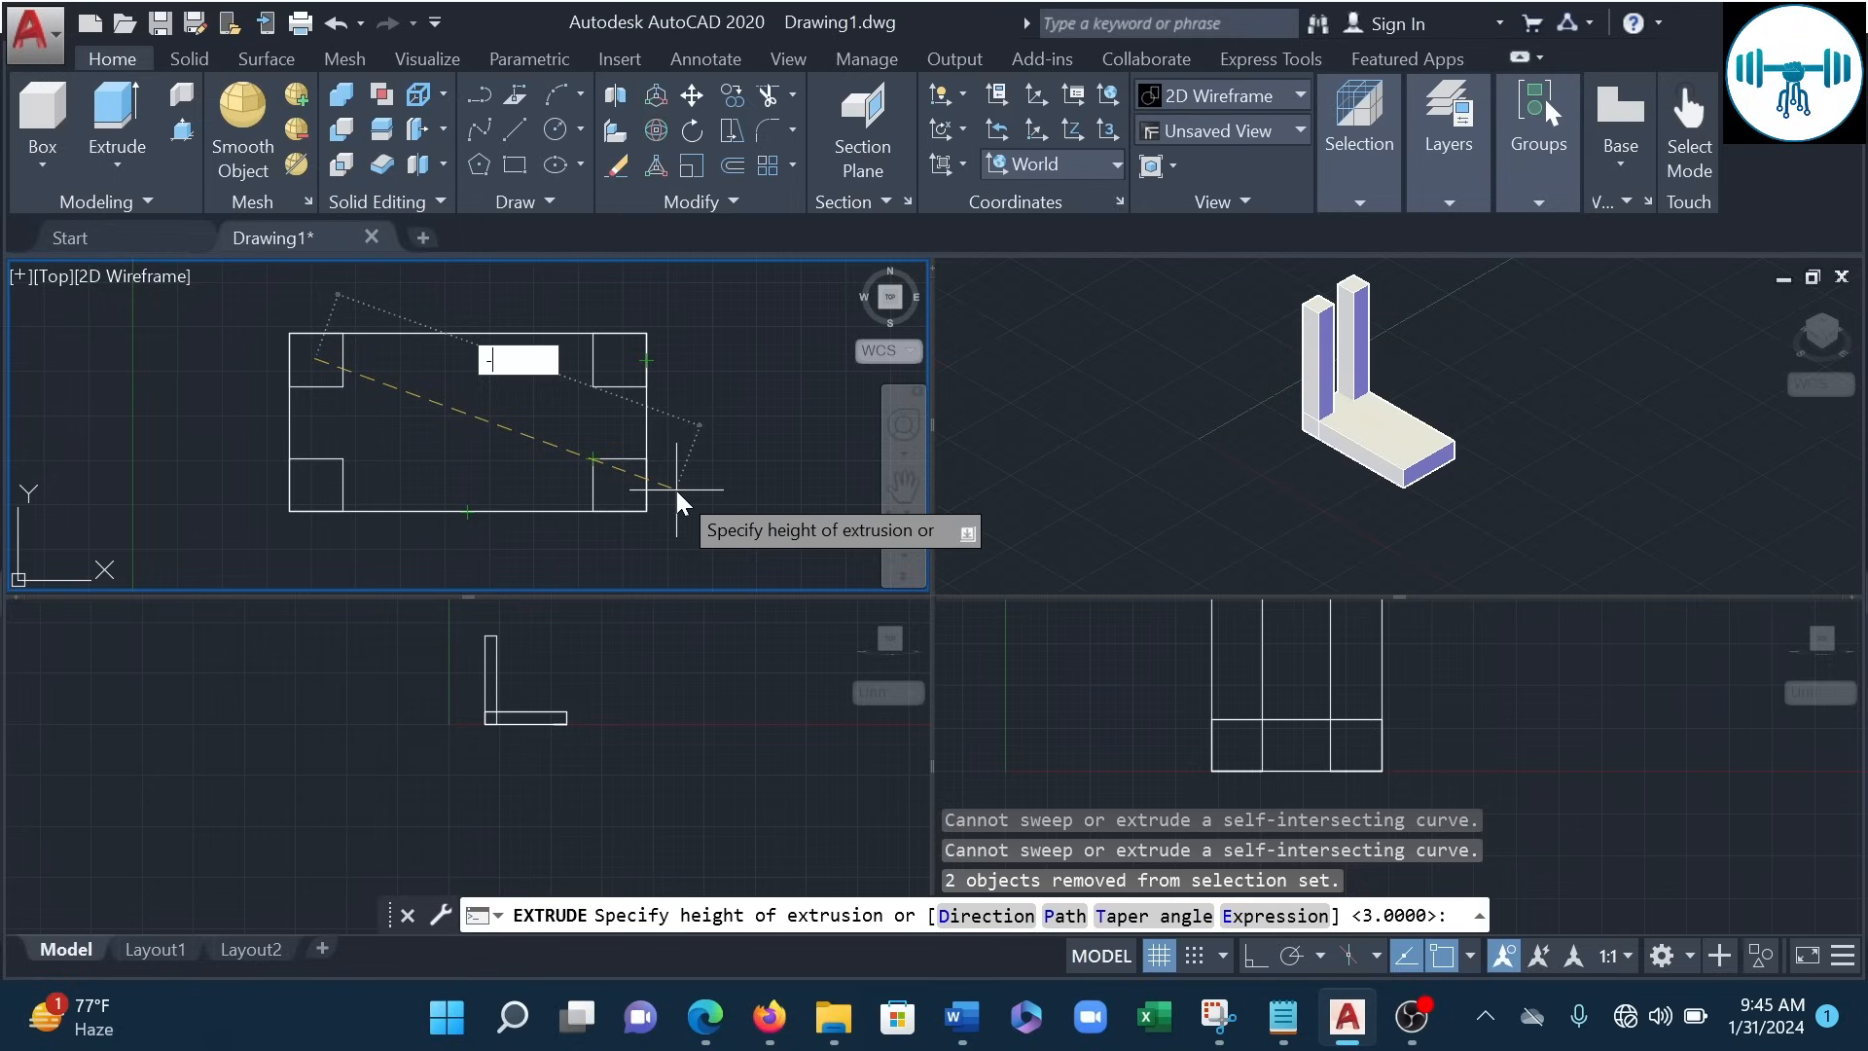
text(15)
key(Return)
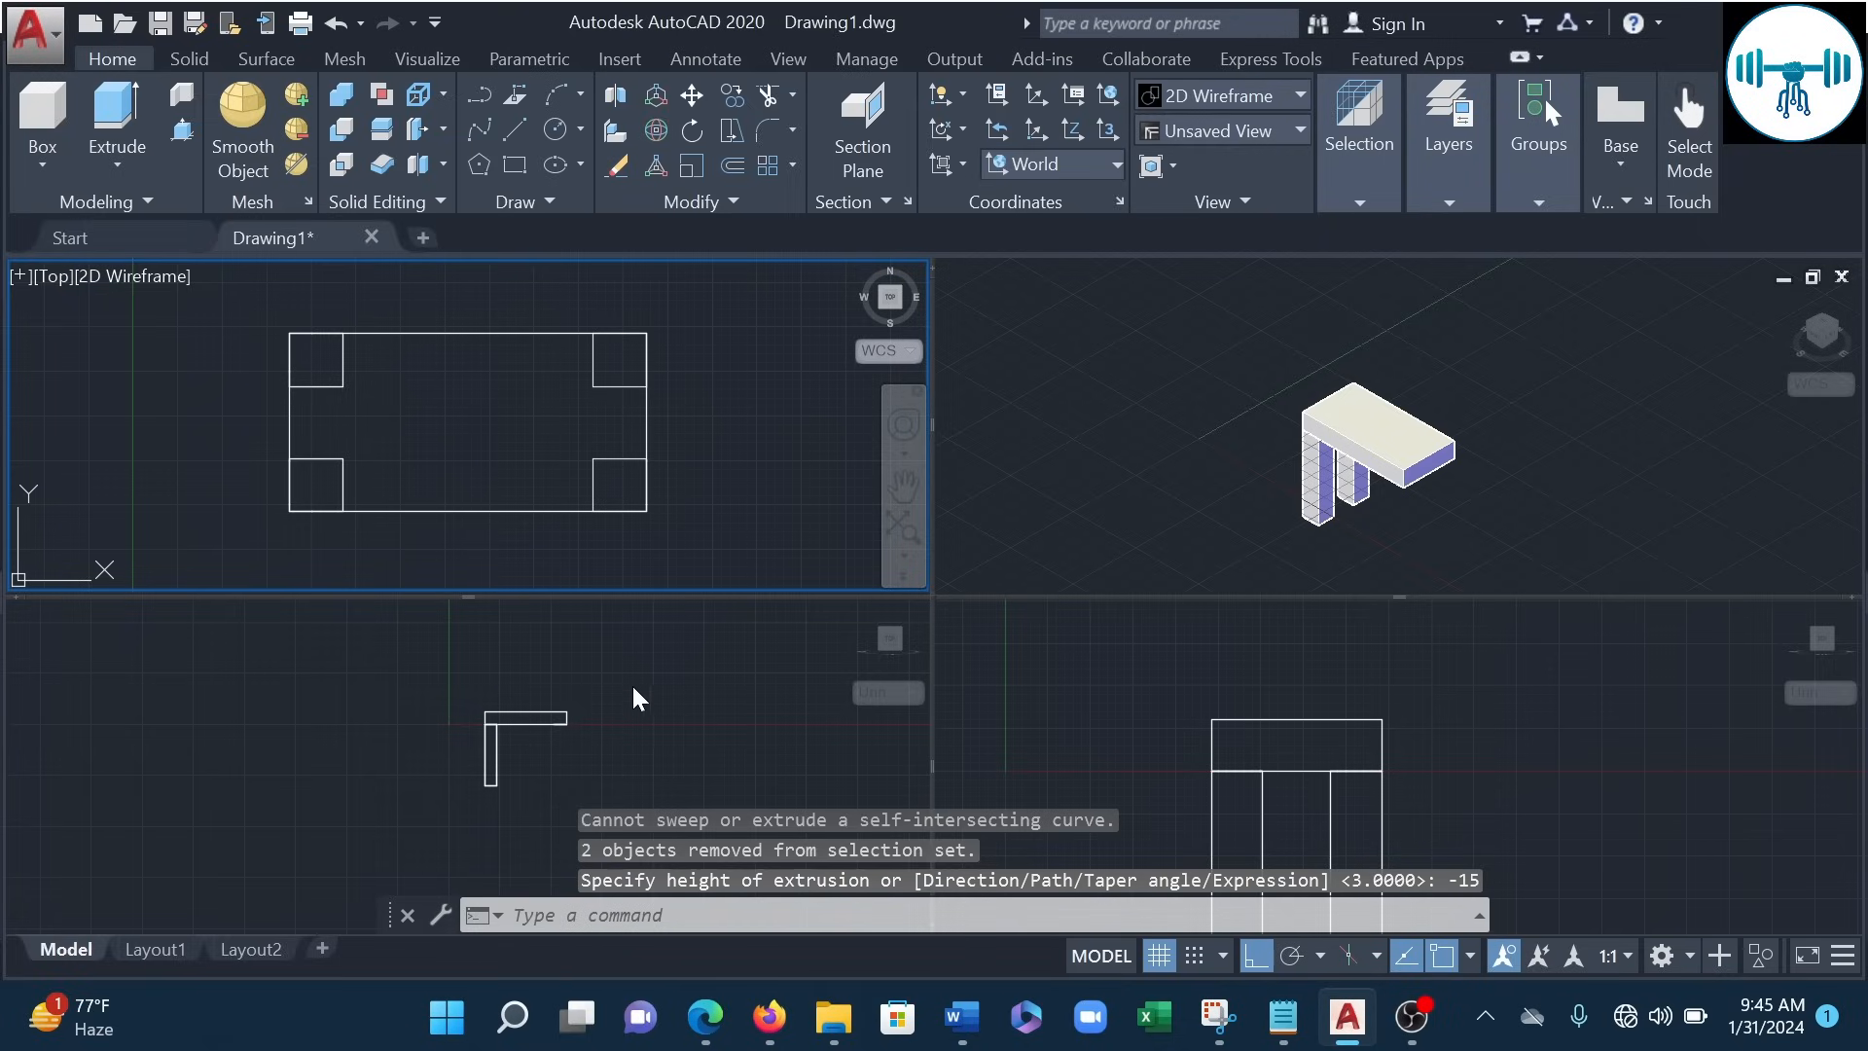
- Inspect the extruded legs under the slab in the Top, SE Isometric, Right and Front viewports
scroll(927, 588, down, 3)
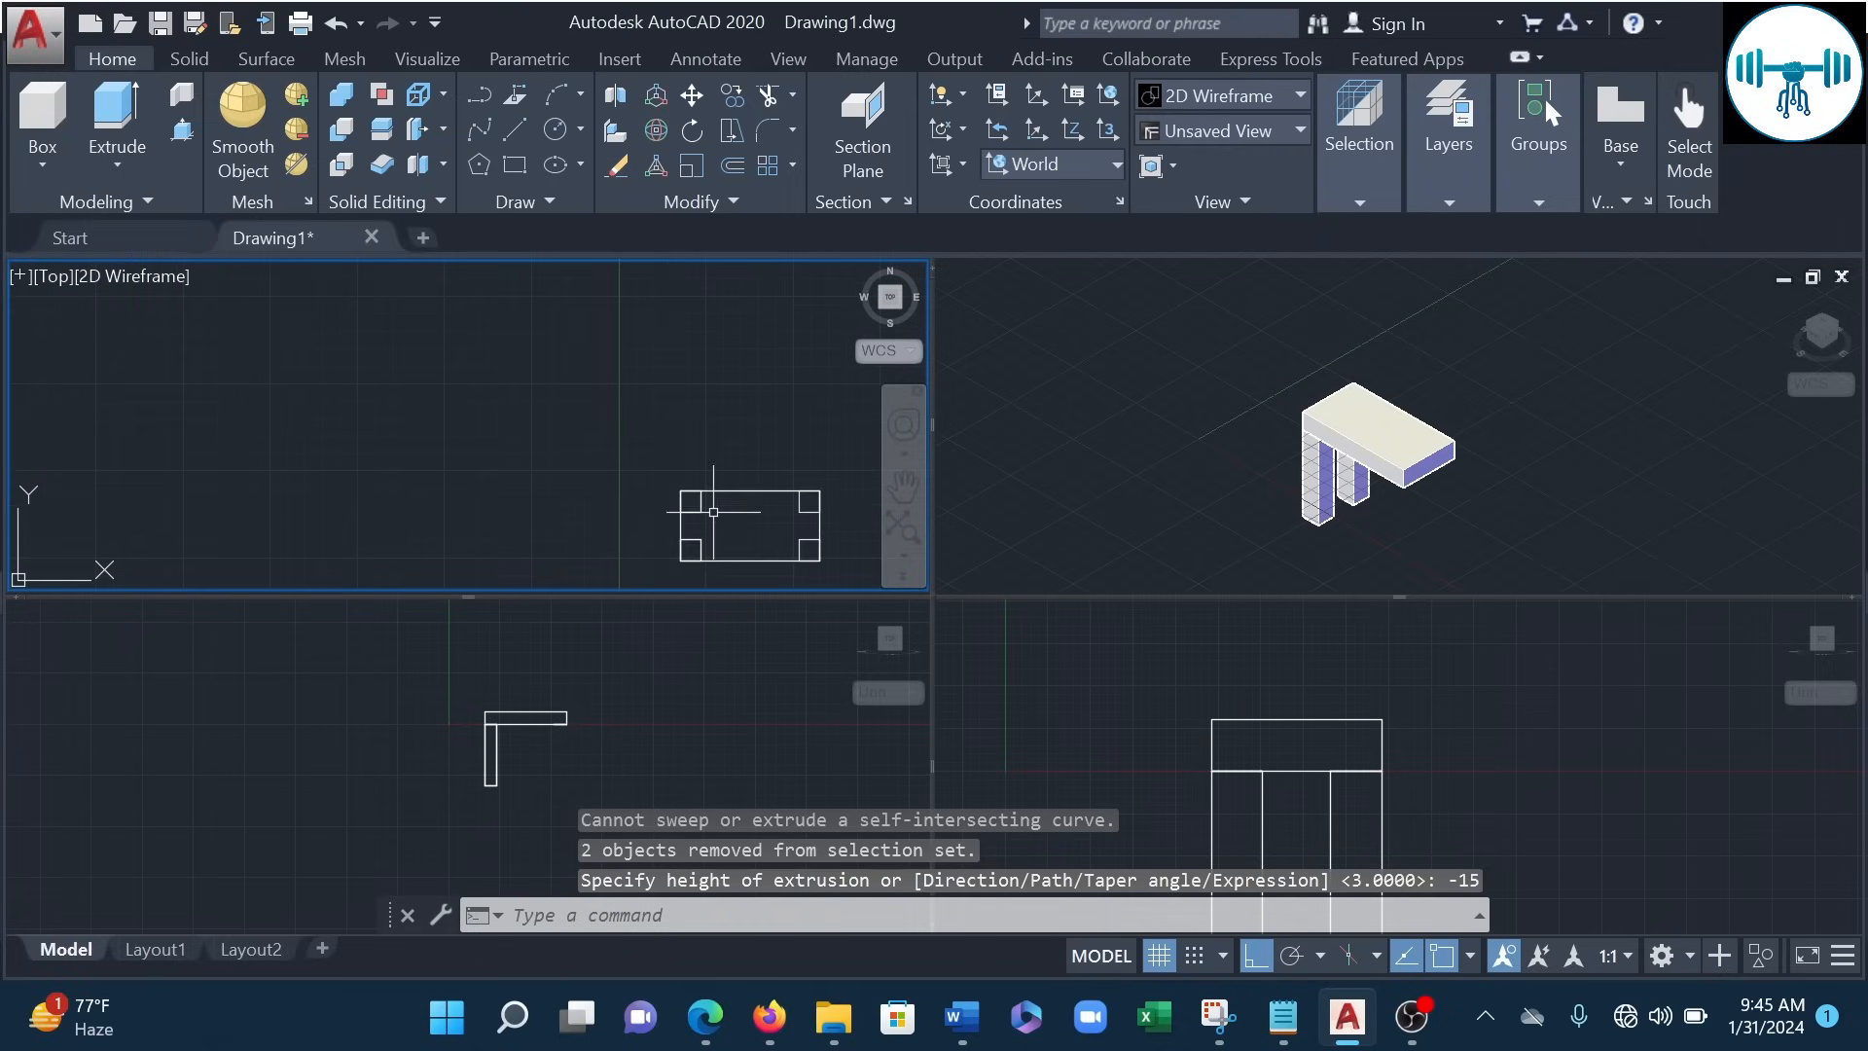
scroll(908, 588, up, 3)
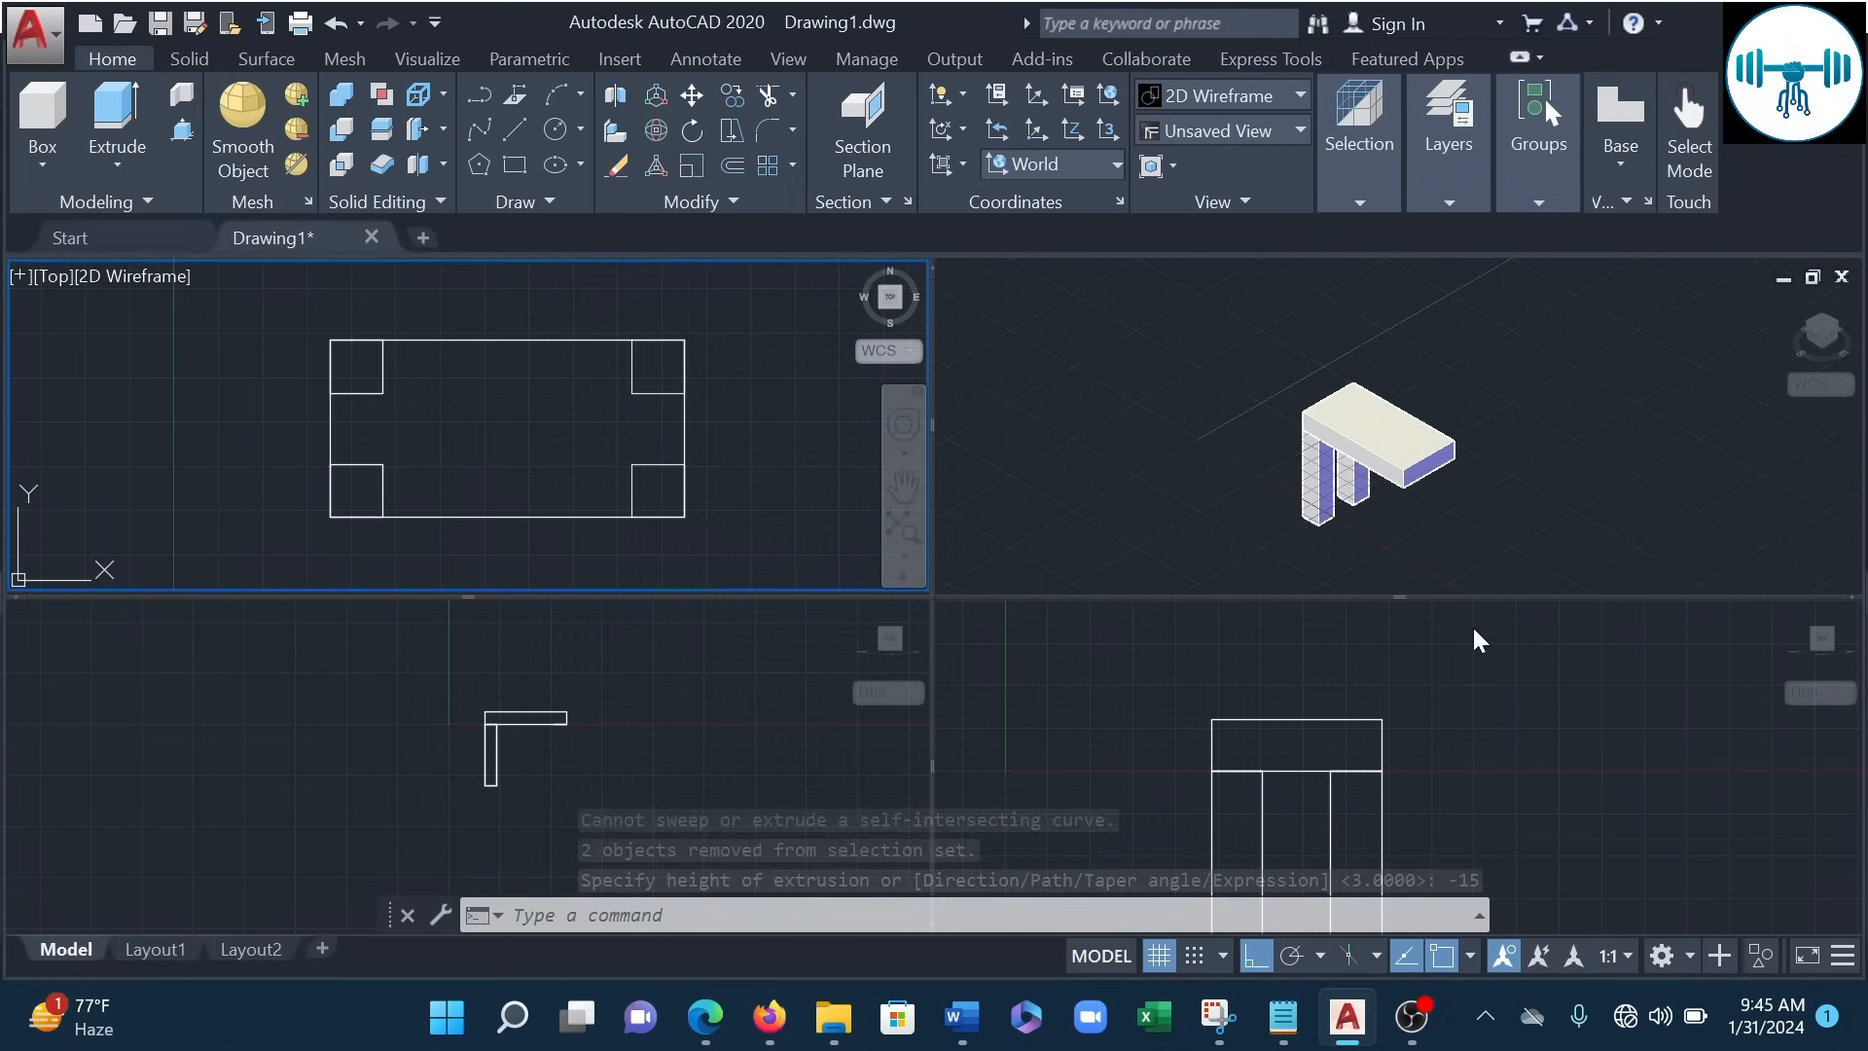
middle_drag(1428, 526, 1326, 434)
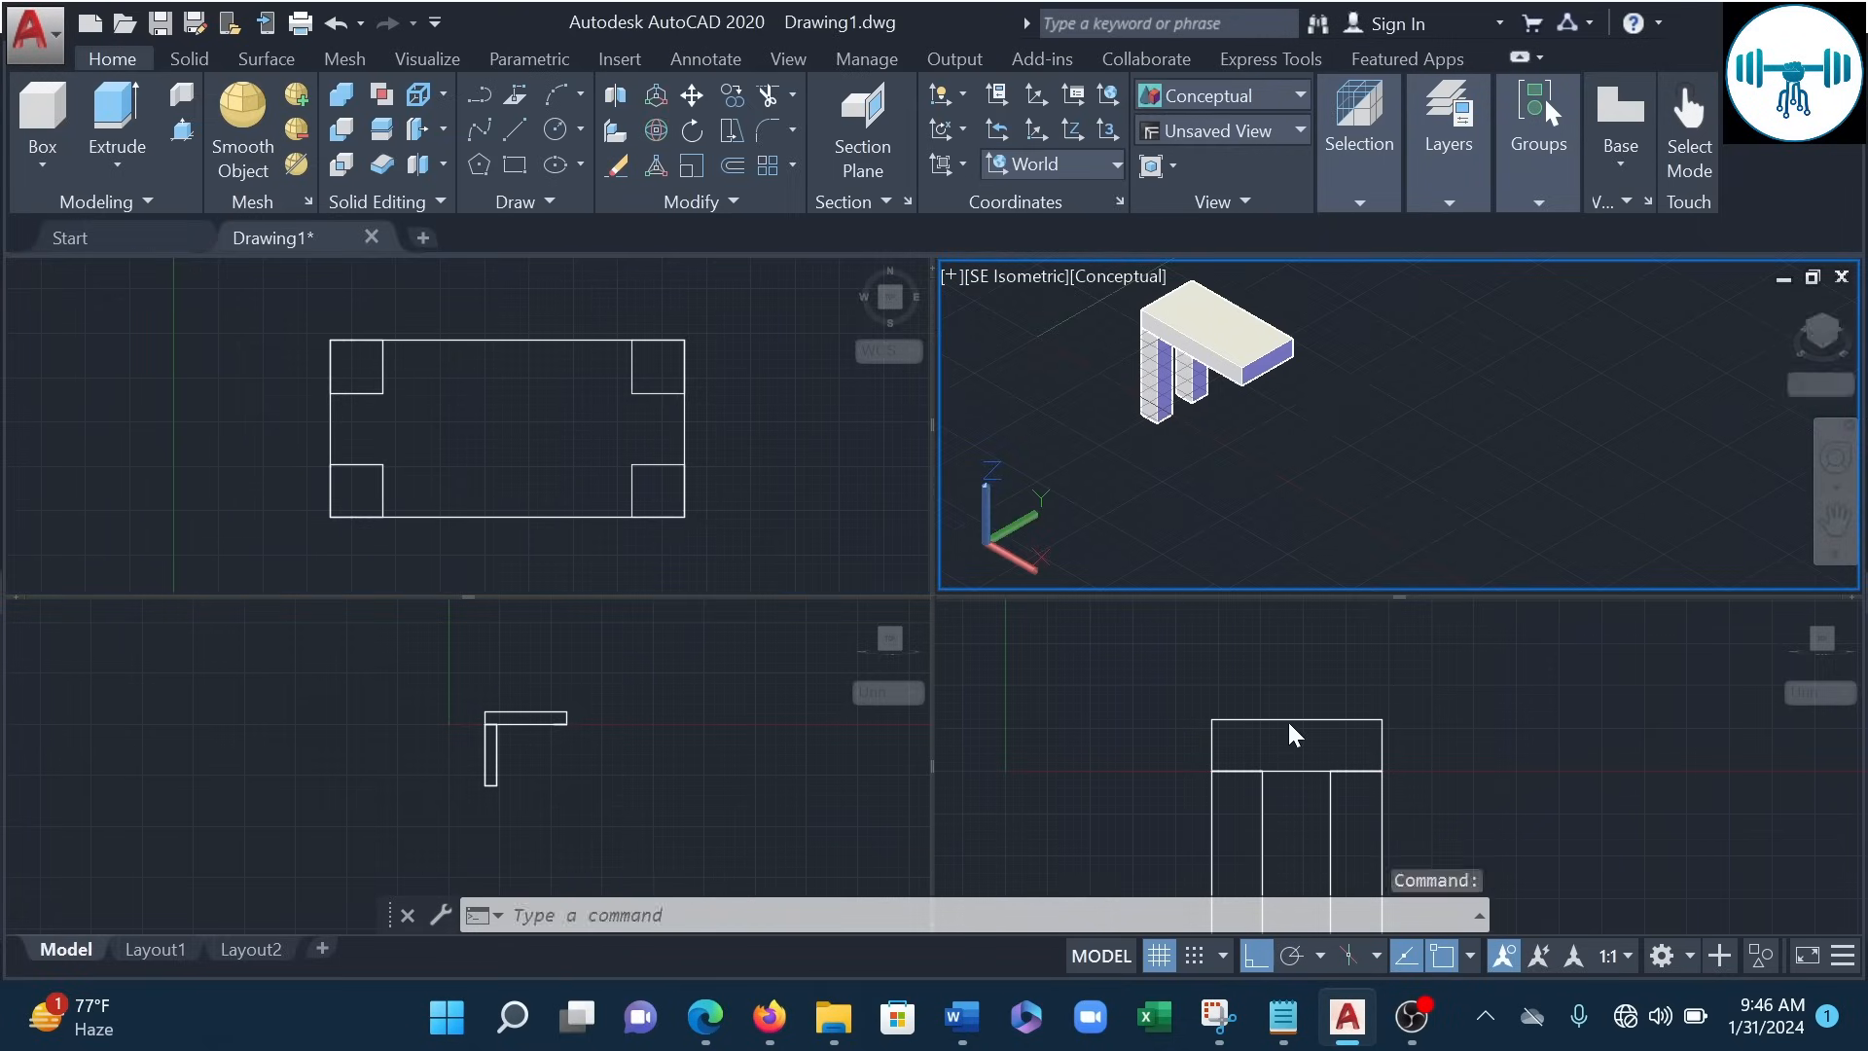
click(1316, 717)
click(740, 764)
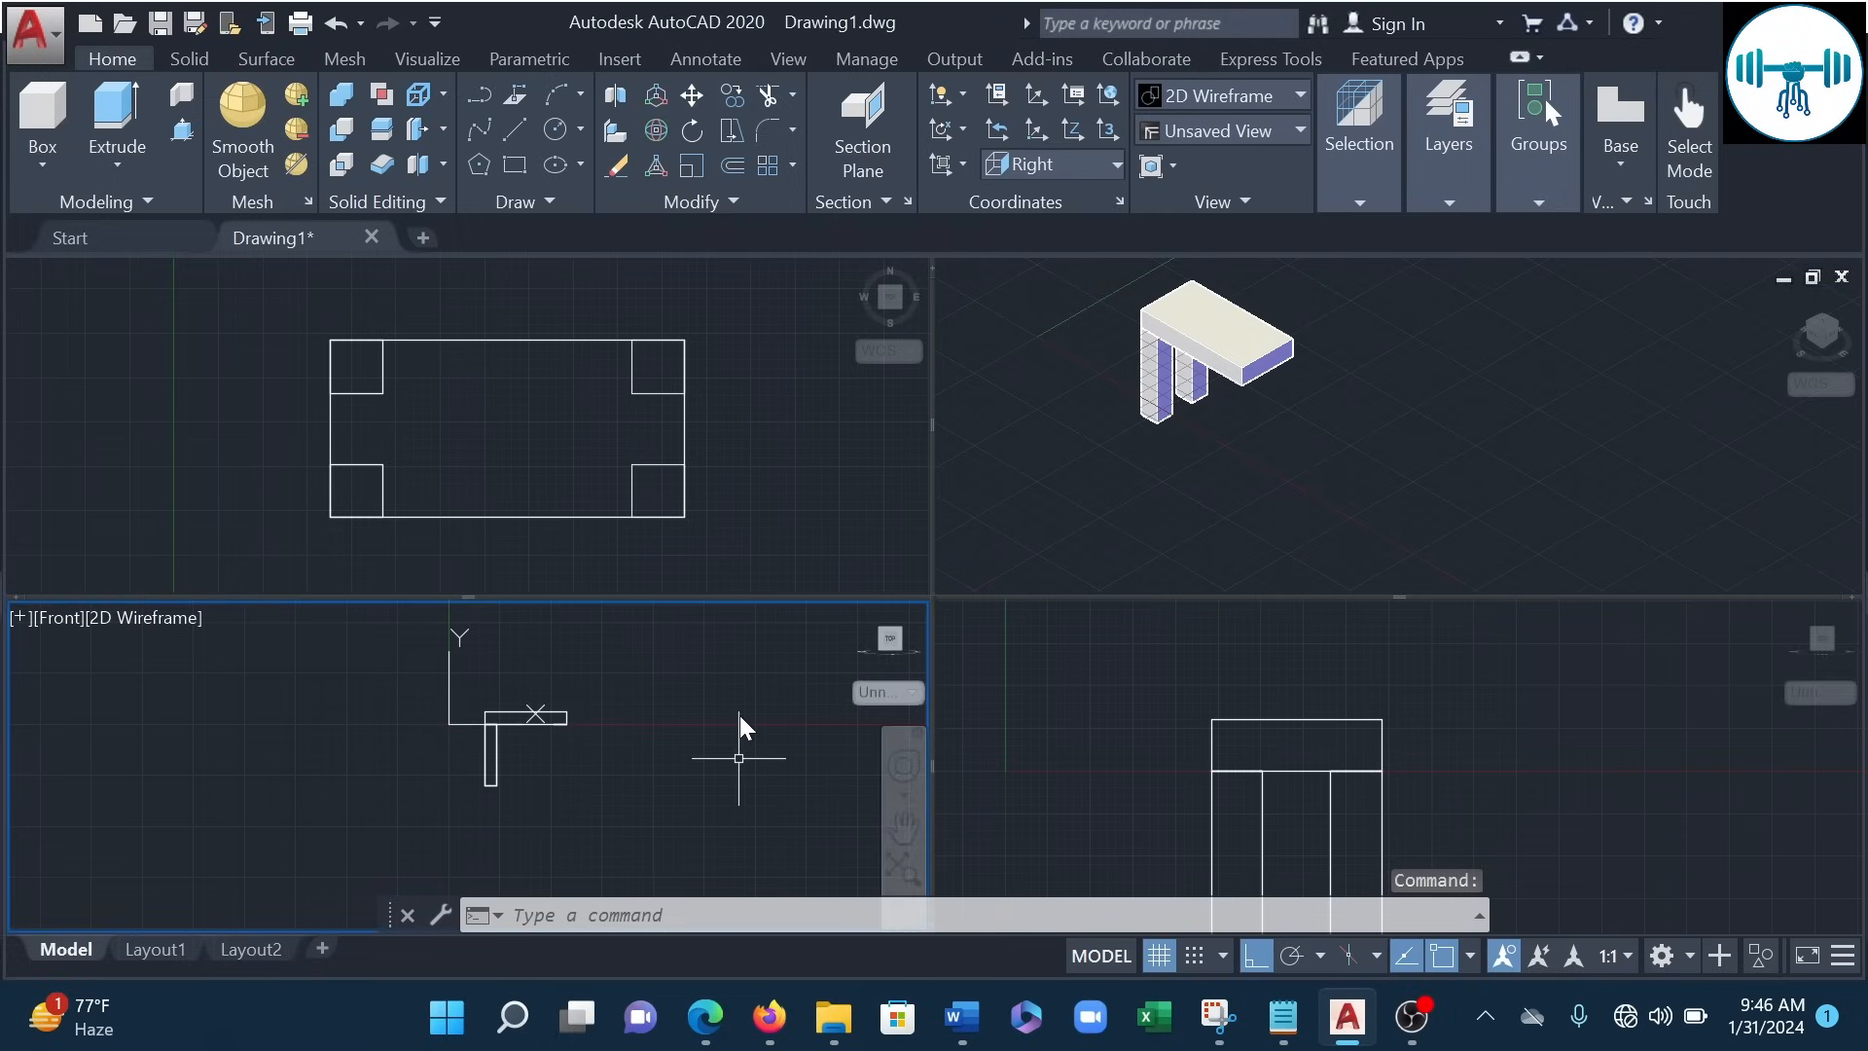
click(854, 440)
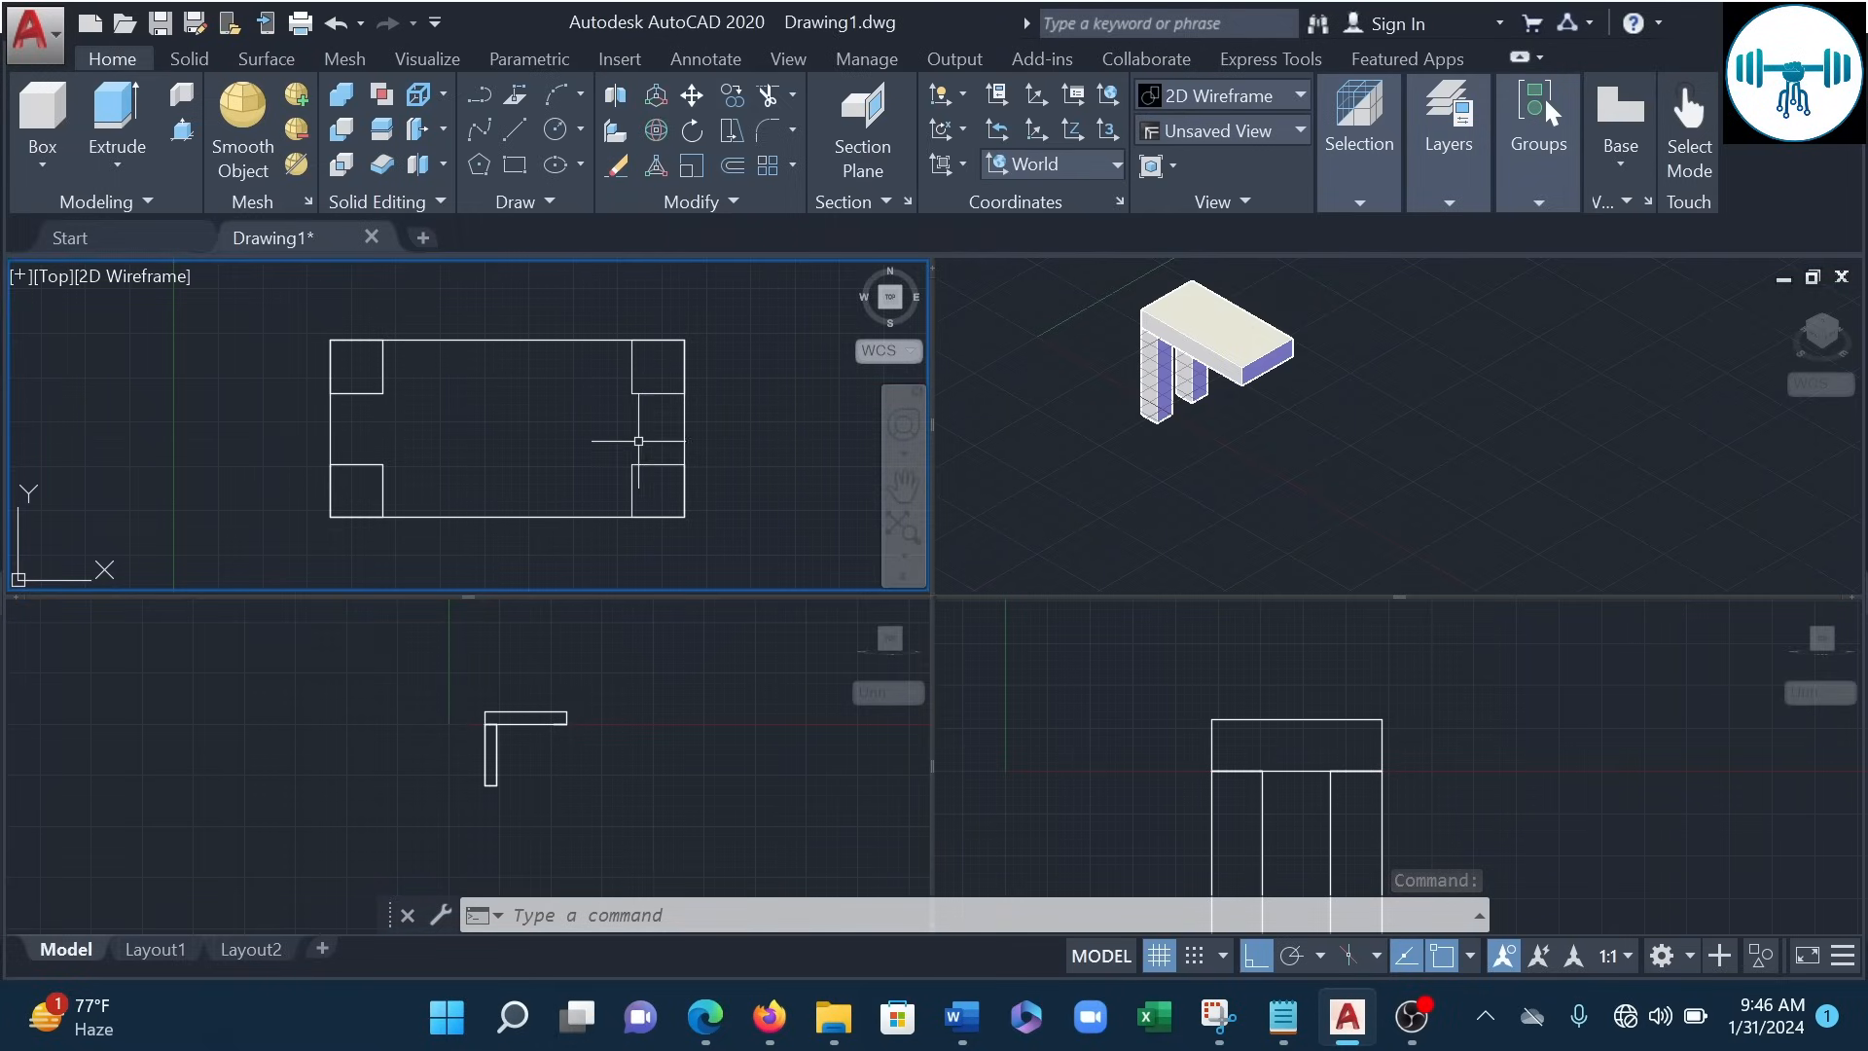
click(676, 393)
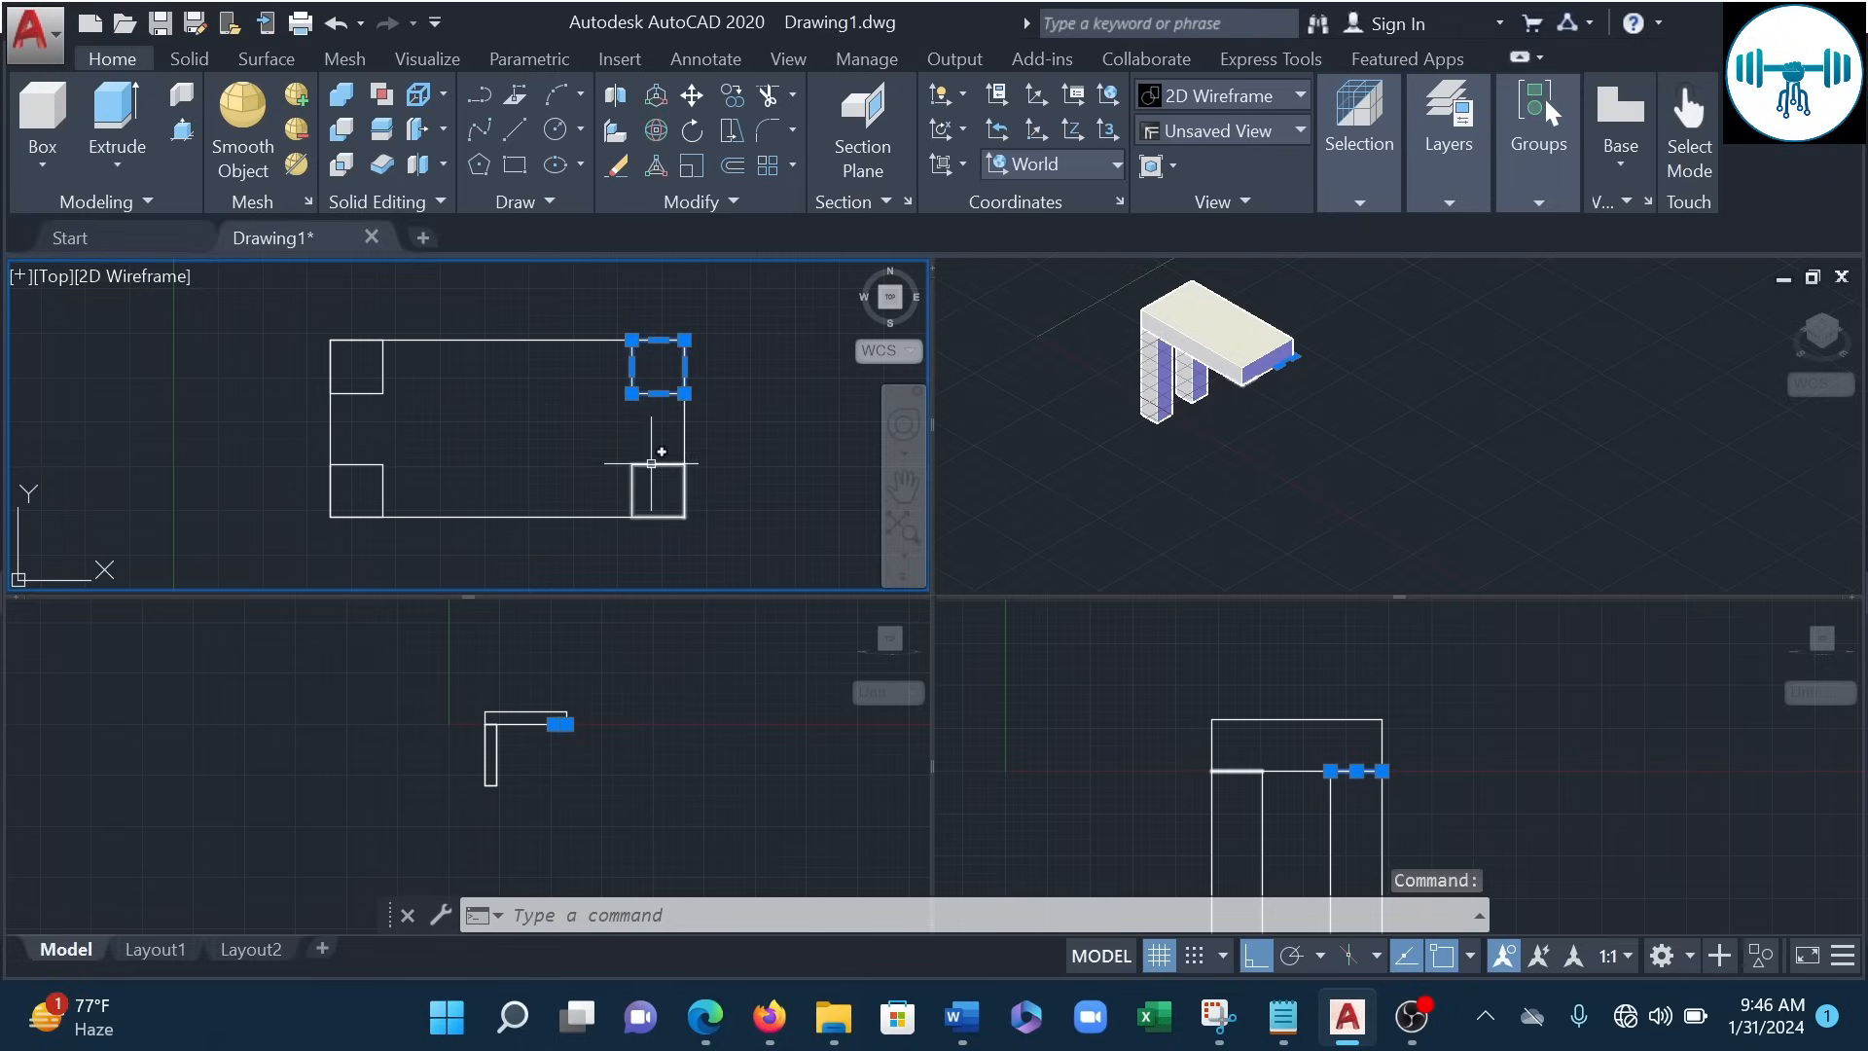
click(651, 463)
click(132, 96)
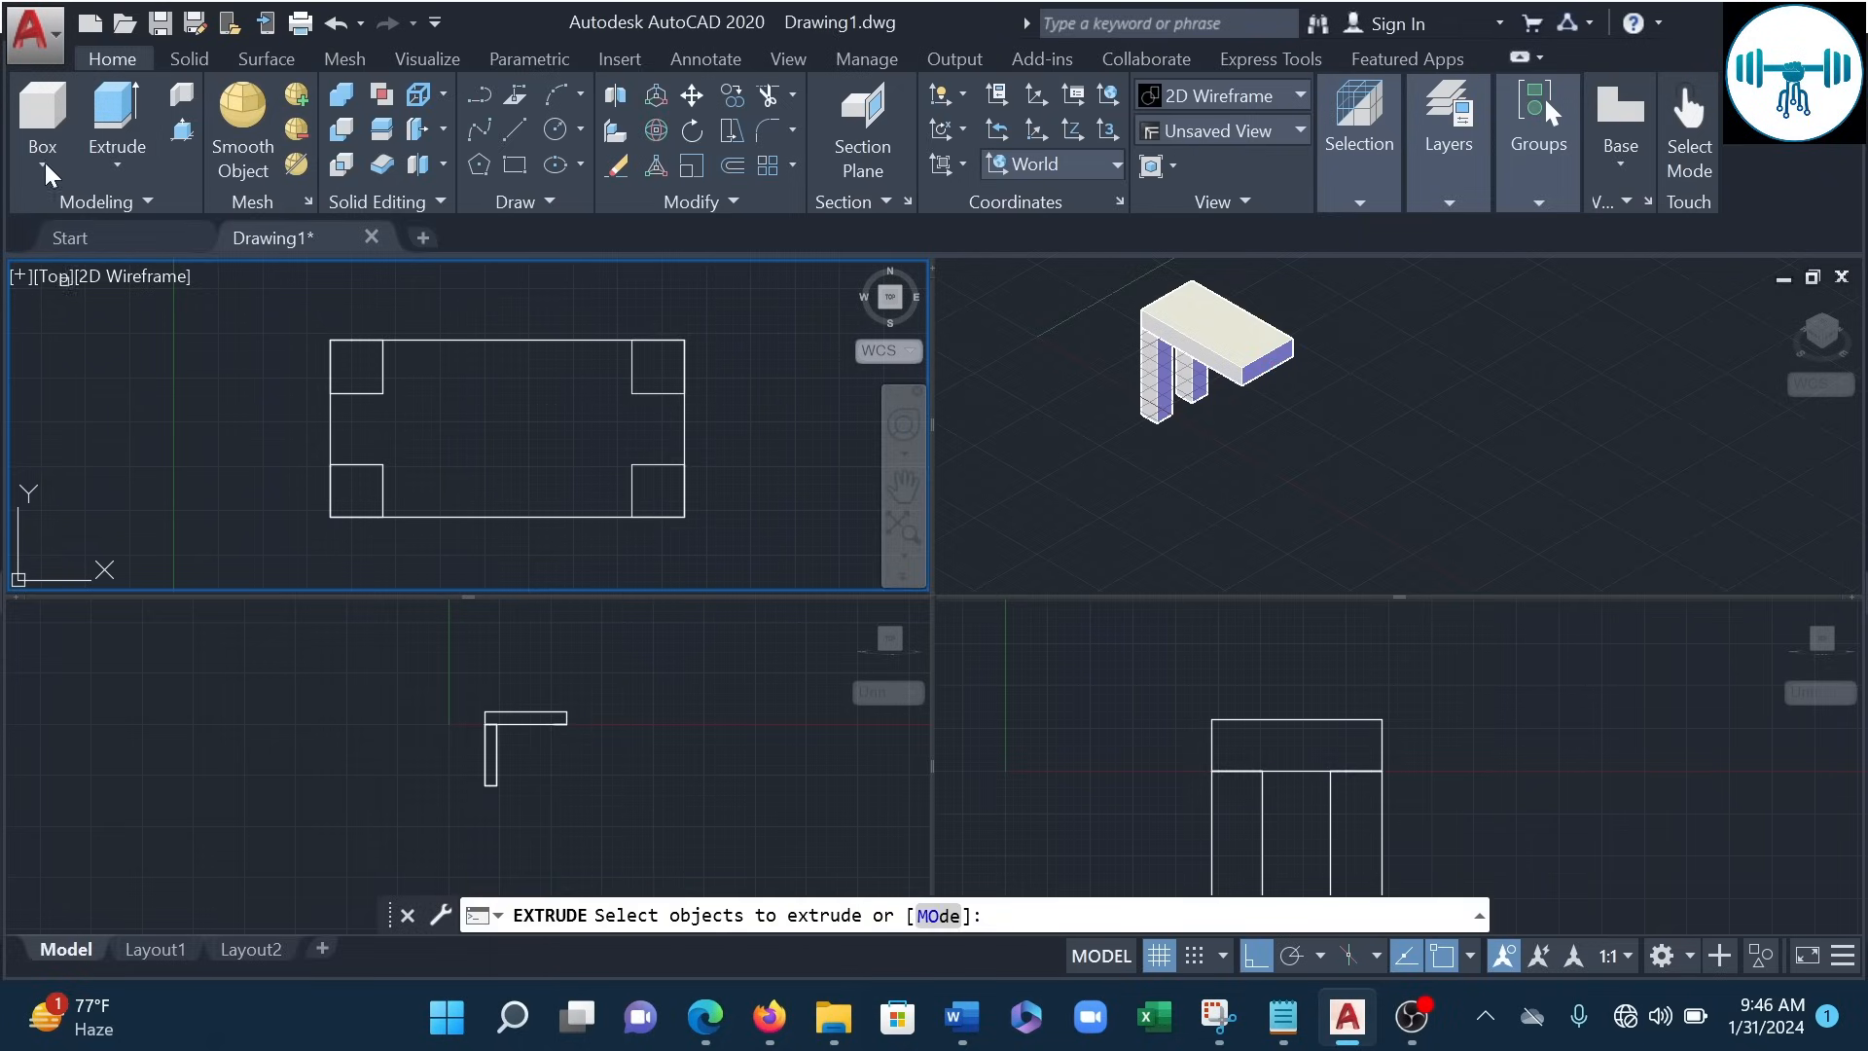
scroll(1277, 452, down, 4)
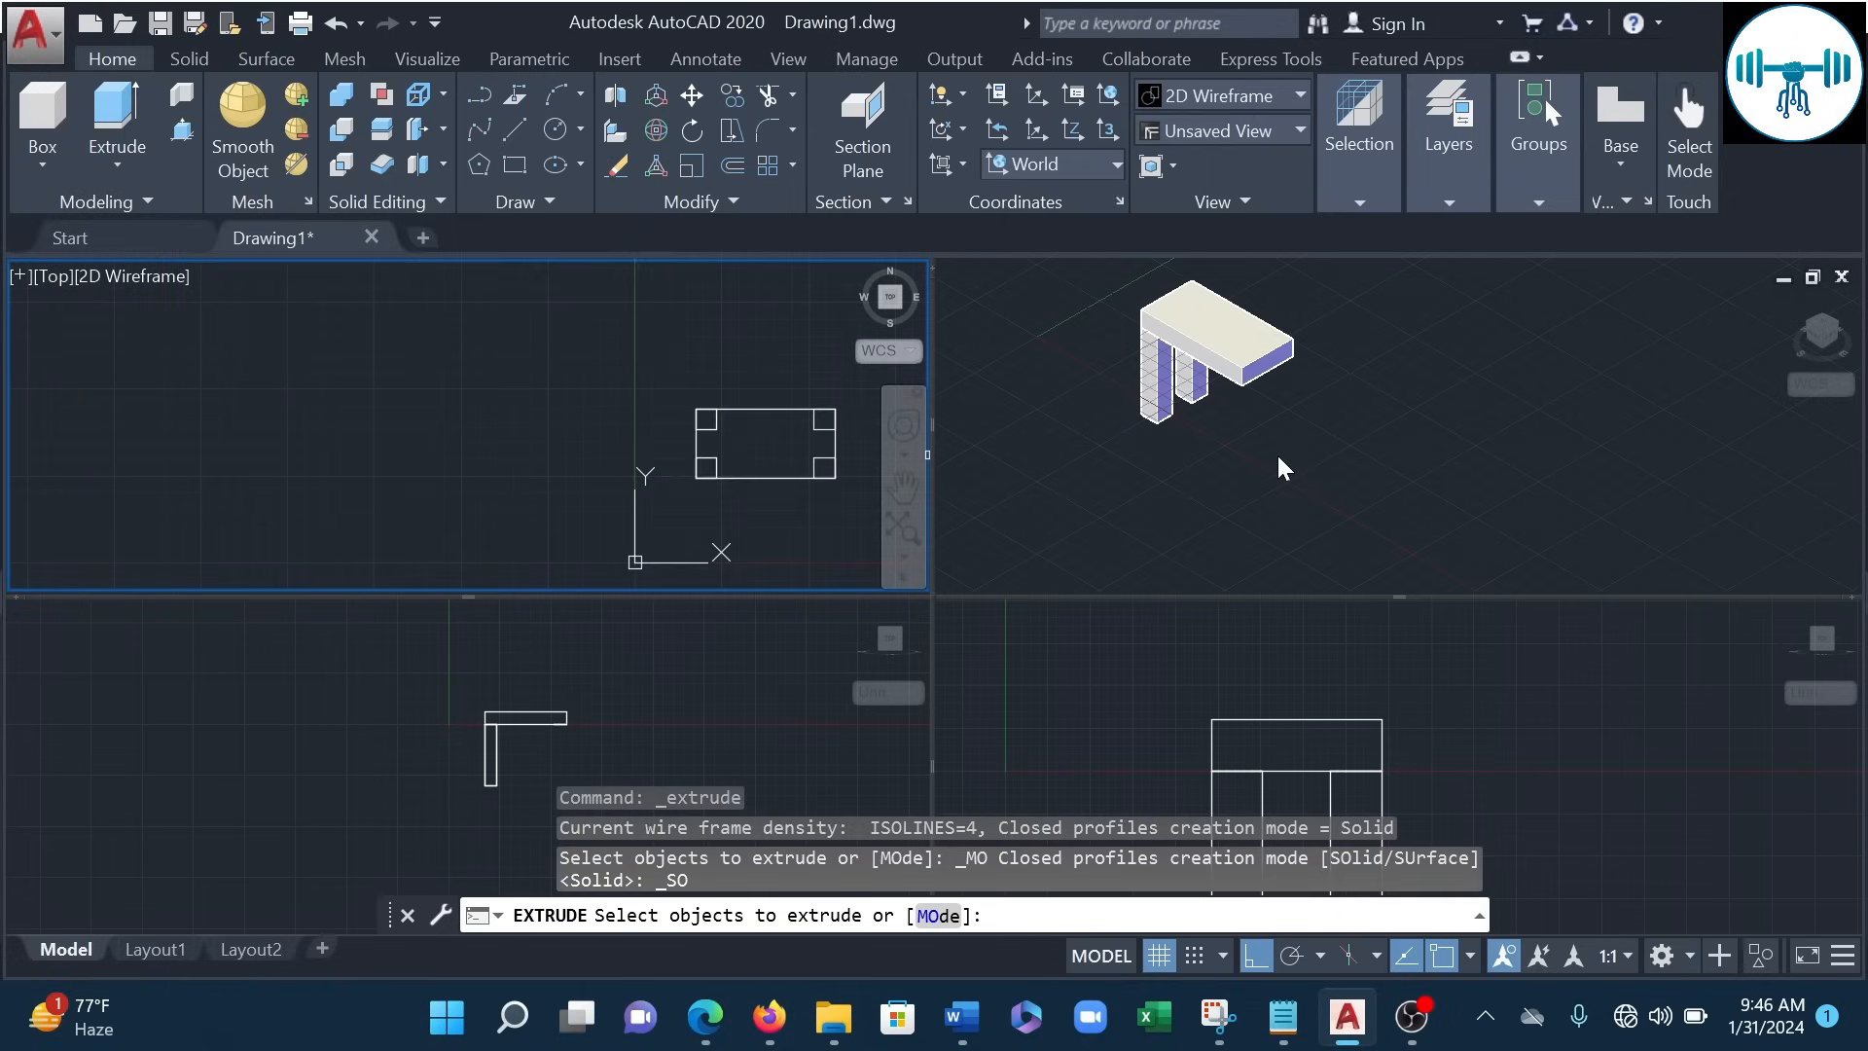
scroll(924, 528, up, 2)
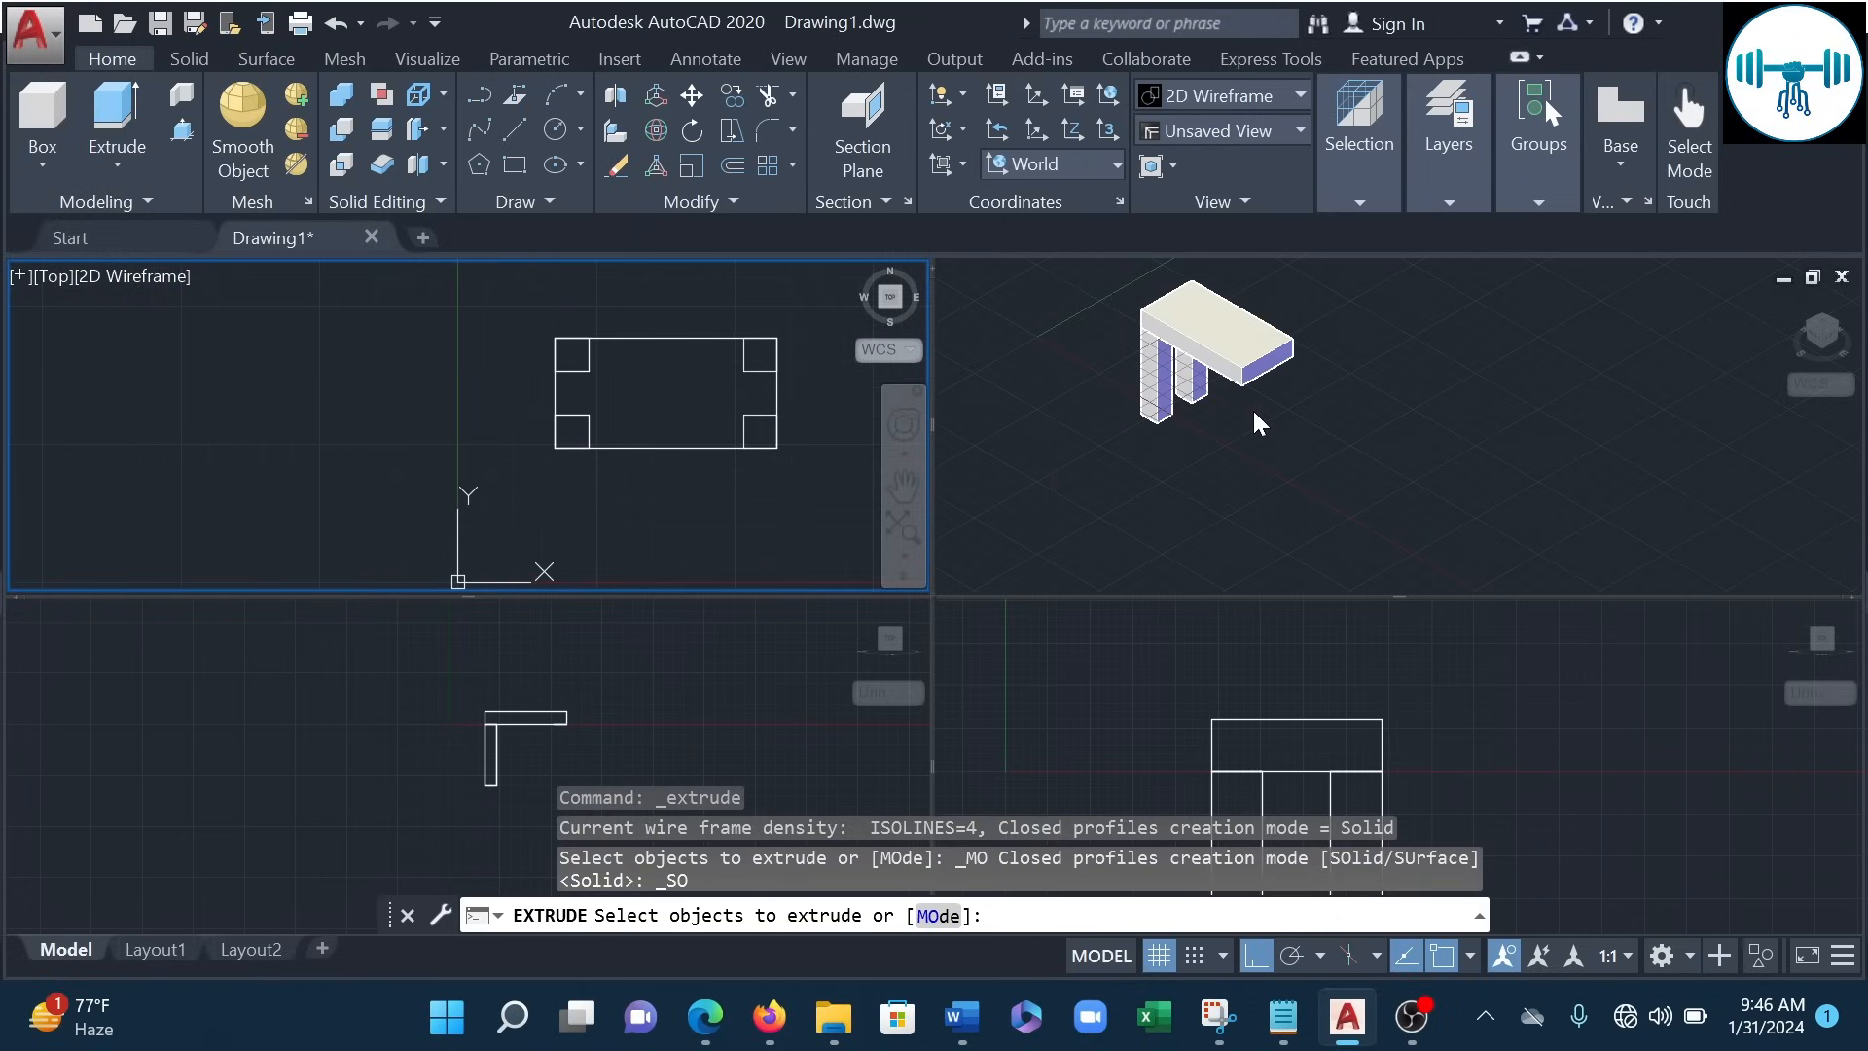
click(765, 374)
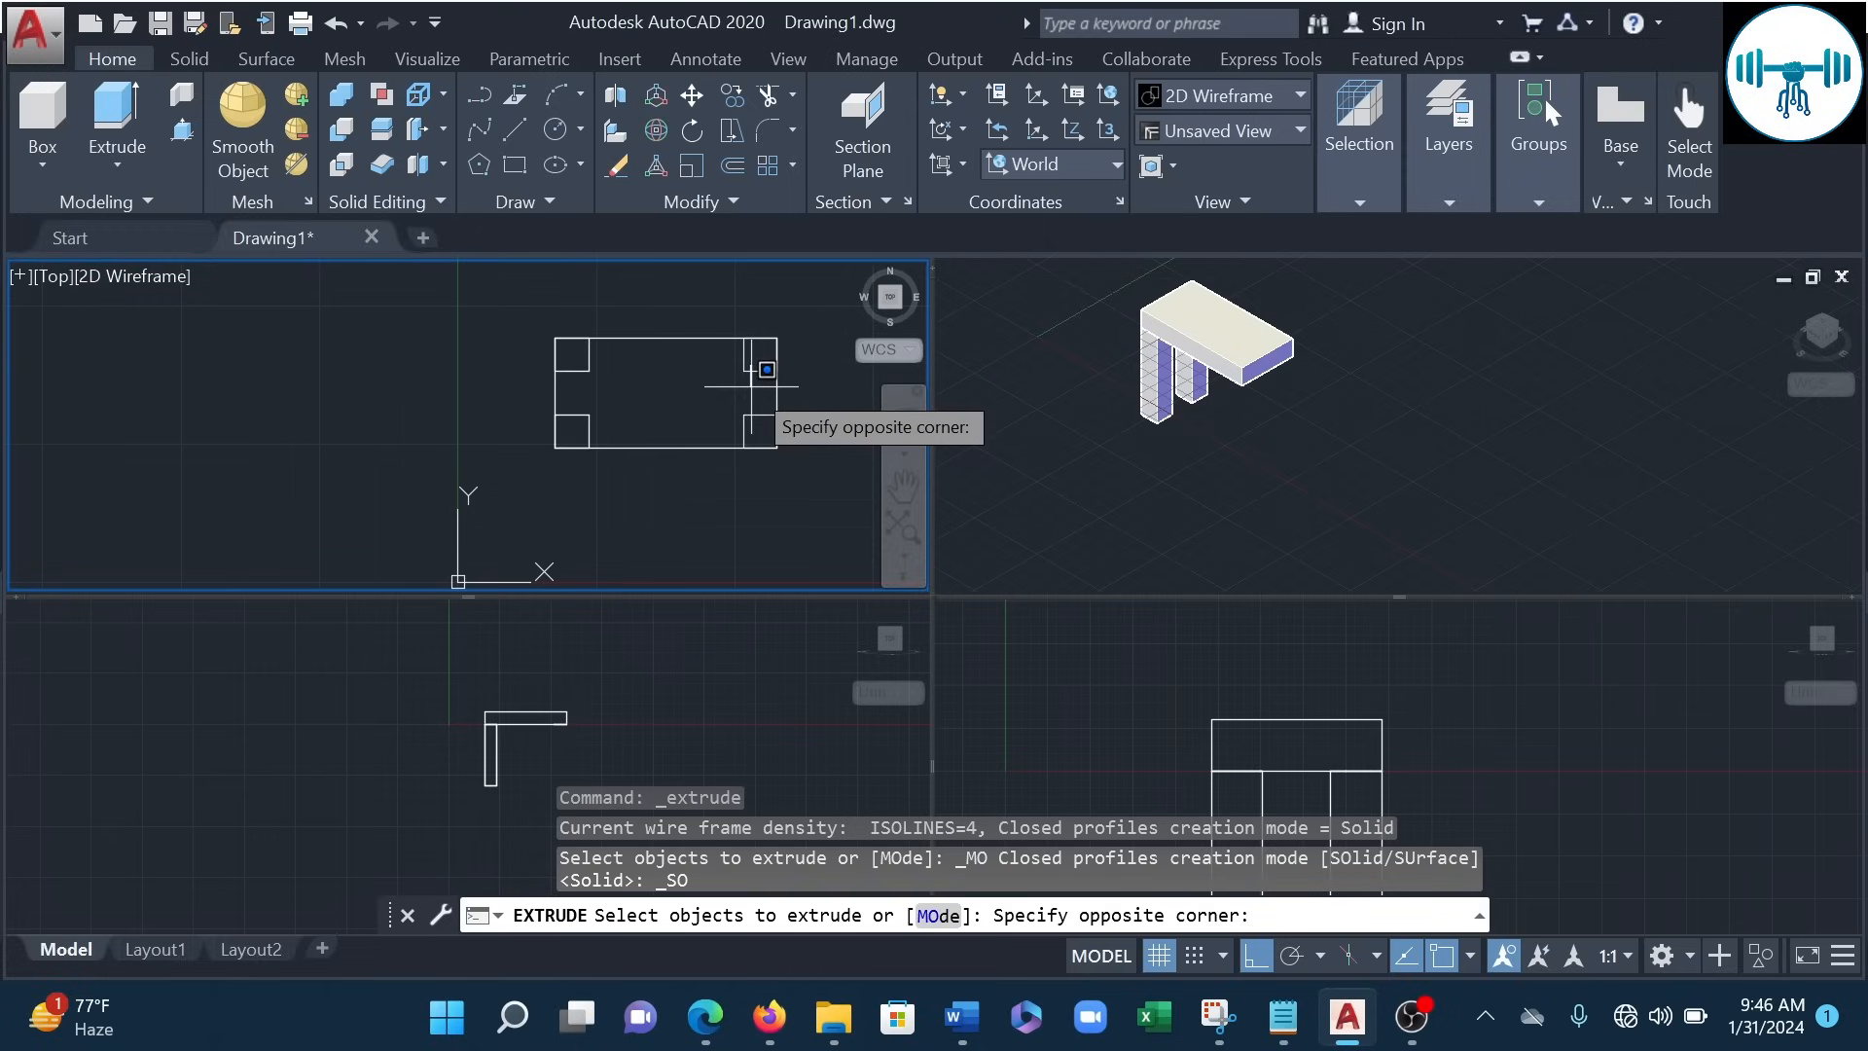
key(Escape)
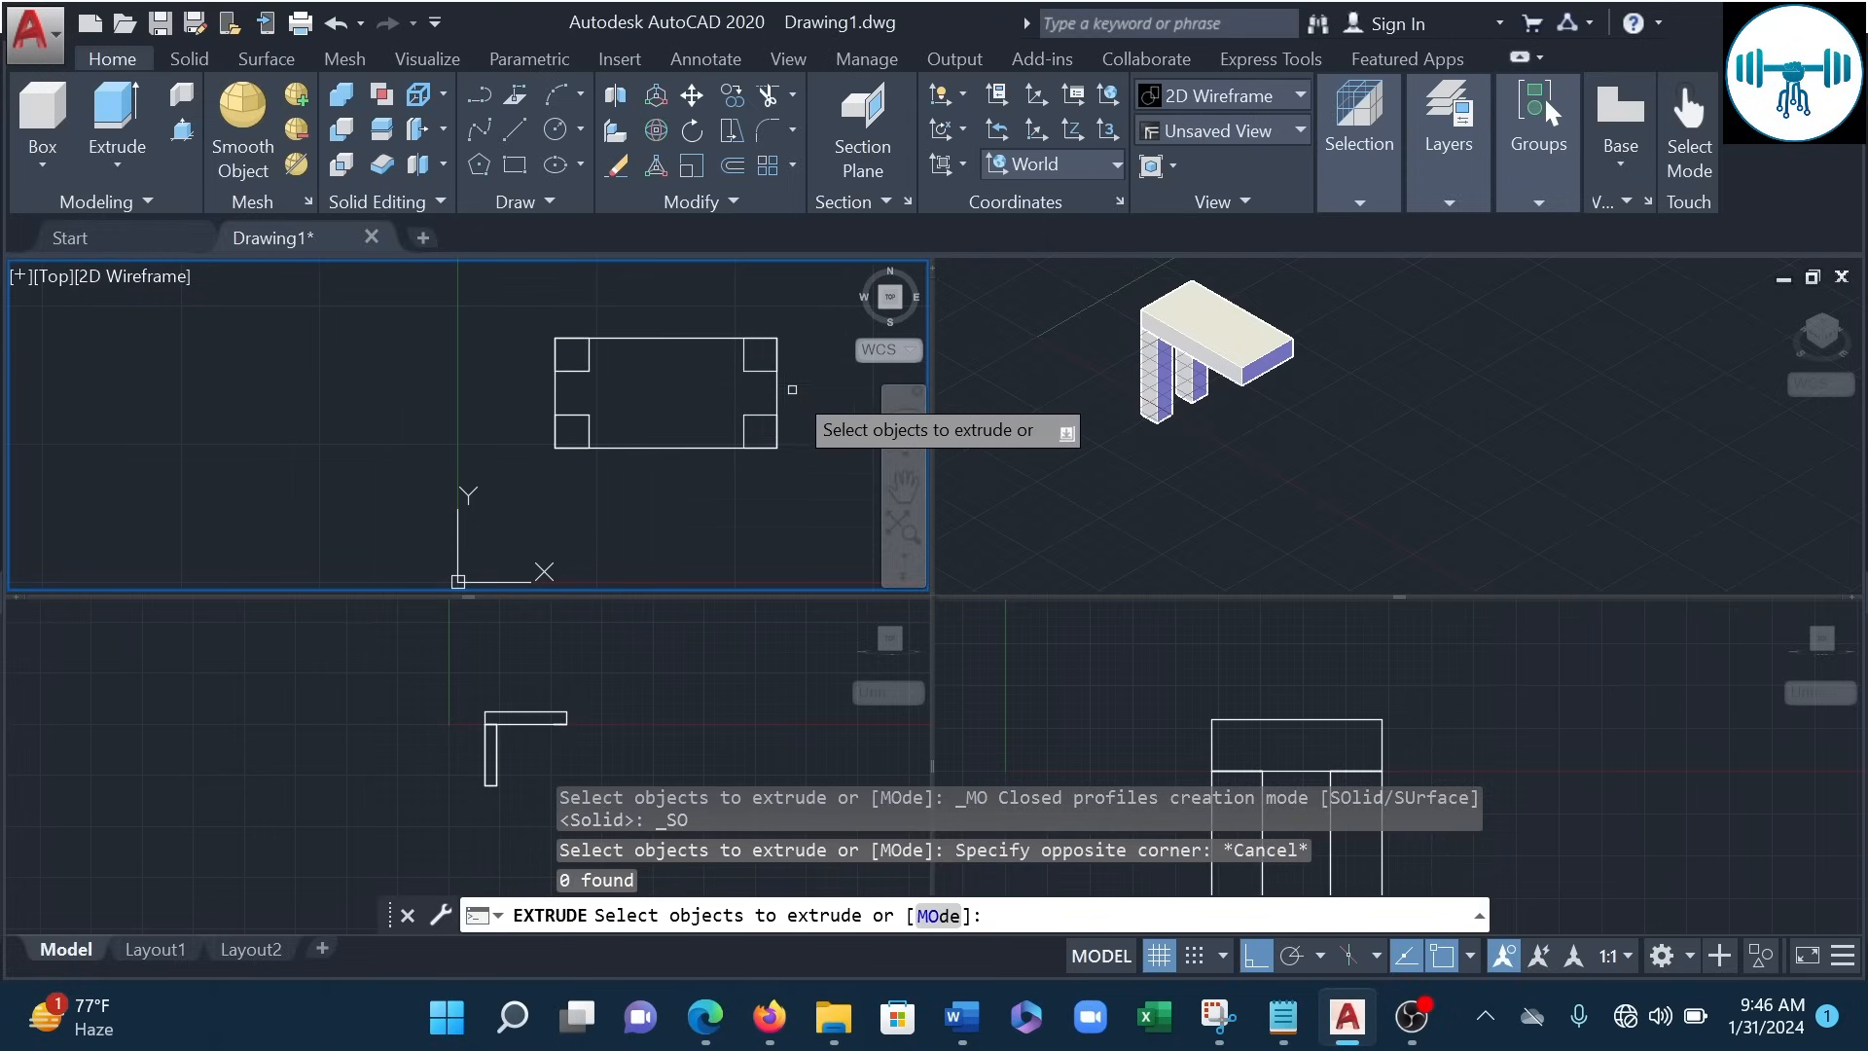
scroll(790, 391, up, 2)
scroll(720, 413, down, 3)
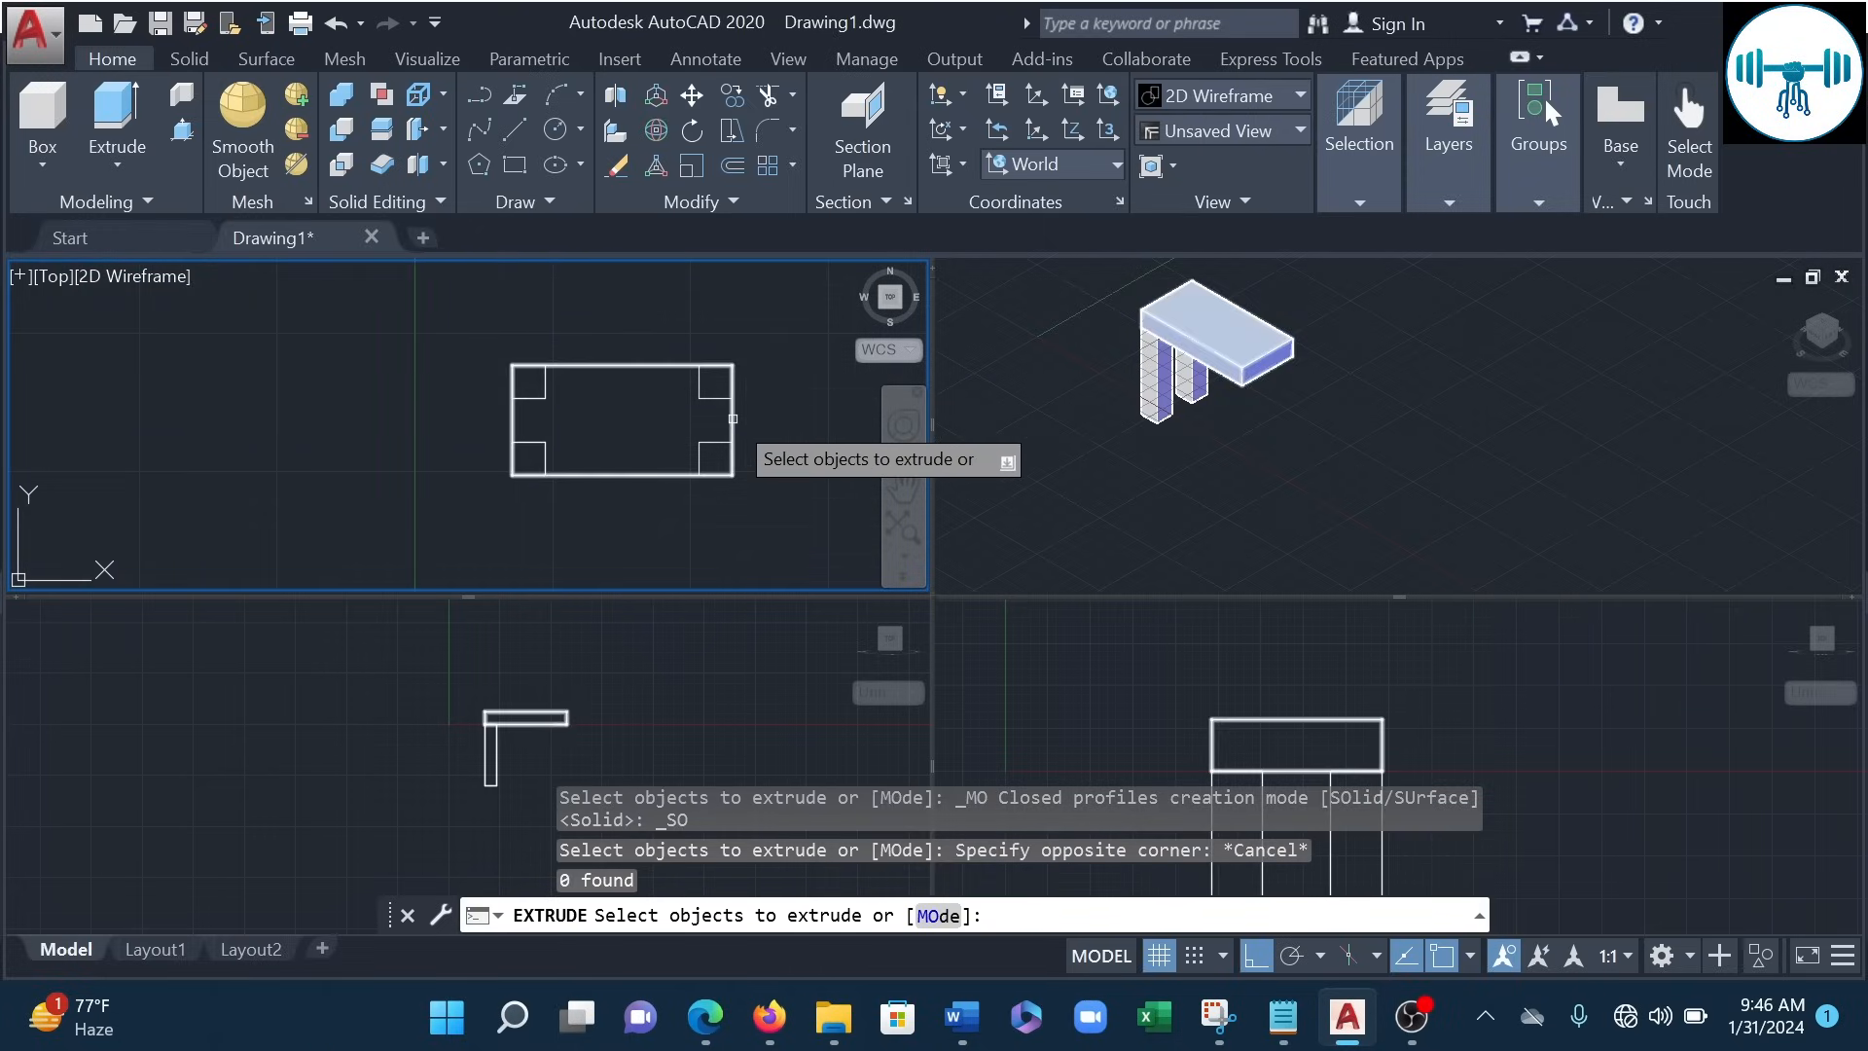
key(Escape)
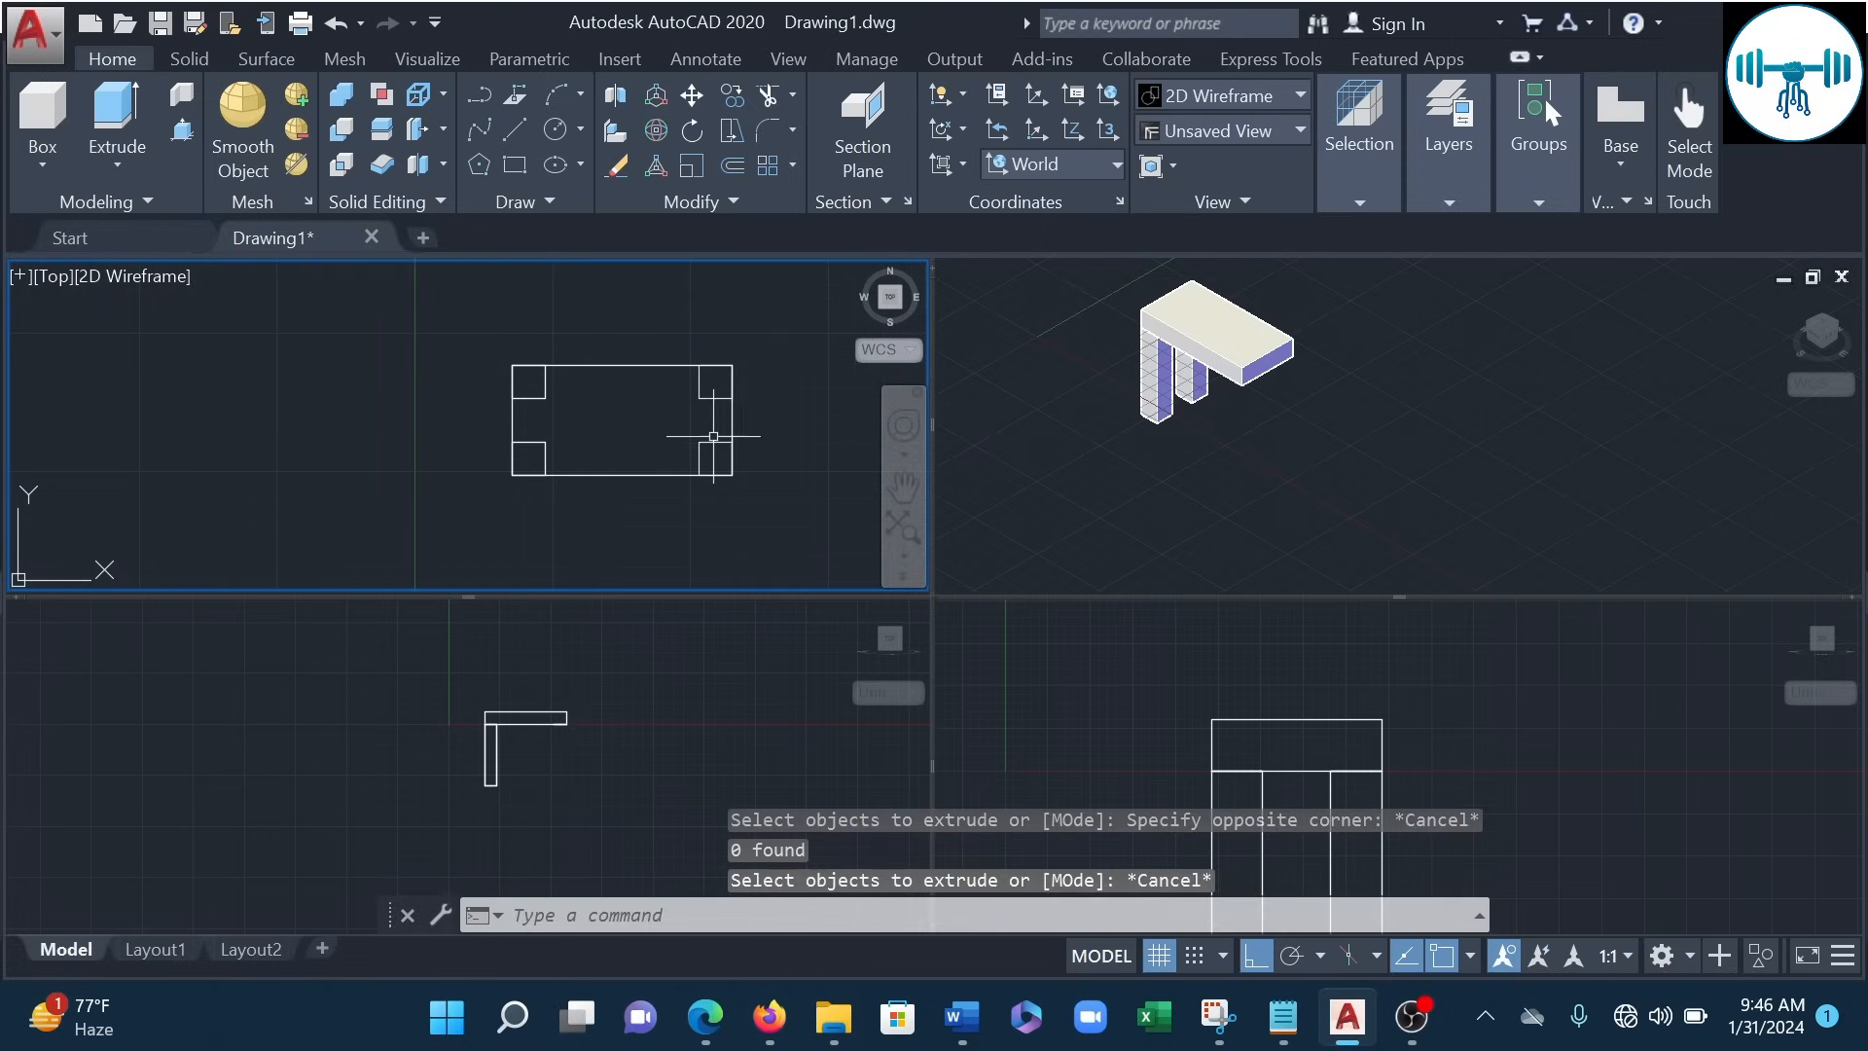
- Delete the two right-hand corner squares that were not extruded, selecting them in the Top viewport
click(713, 444)
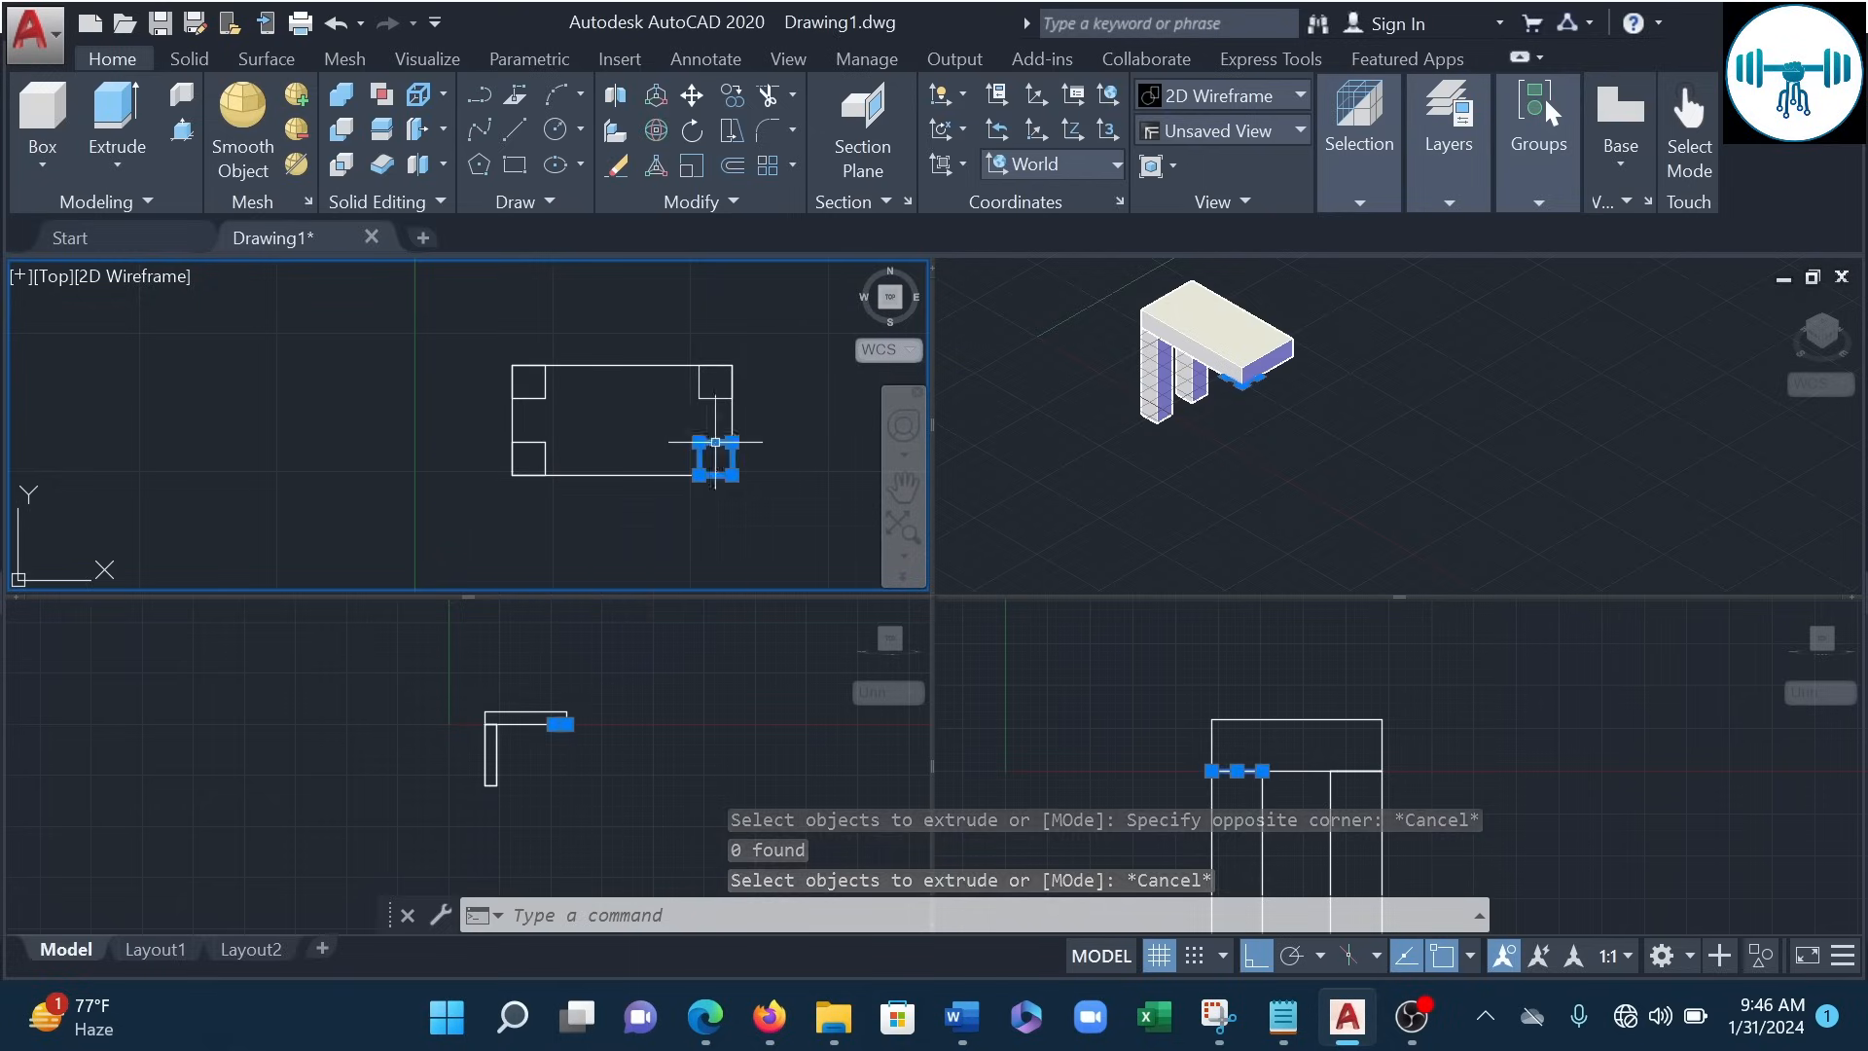
click(718, 400)
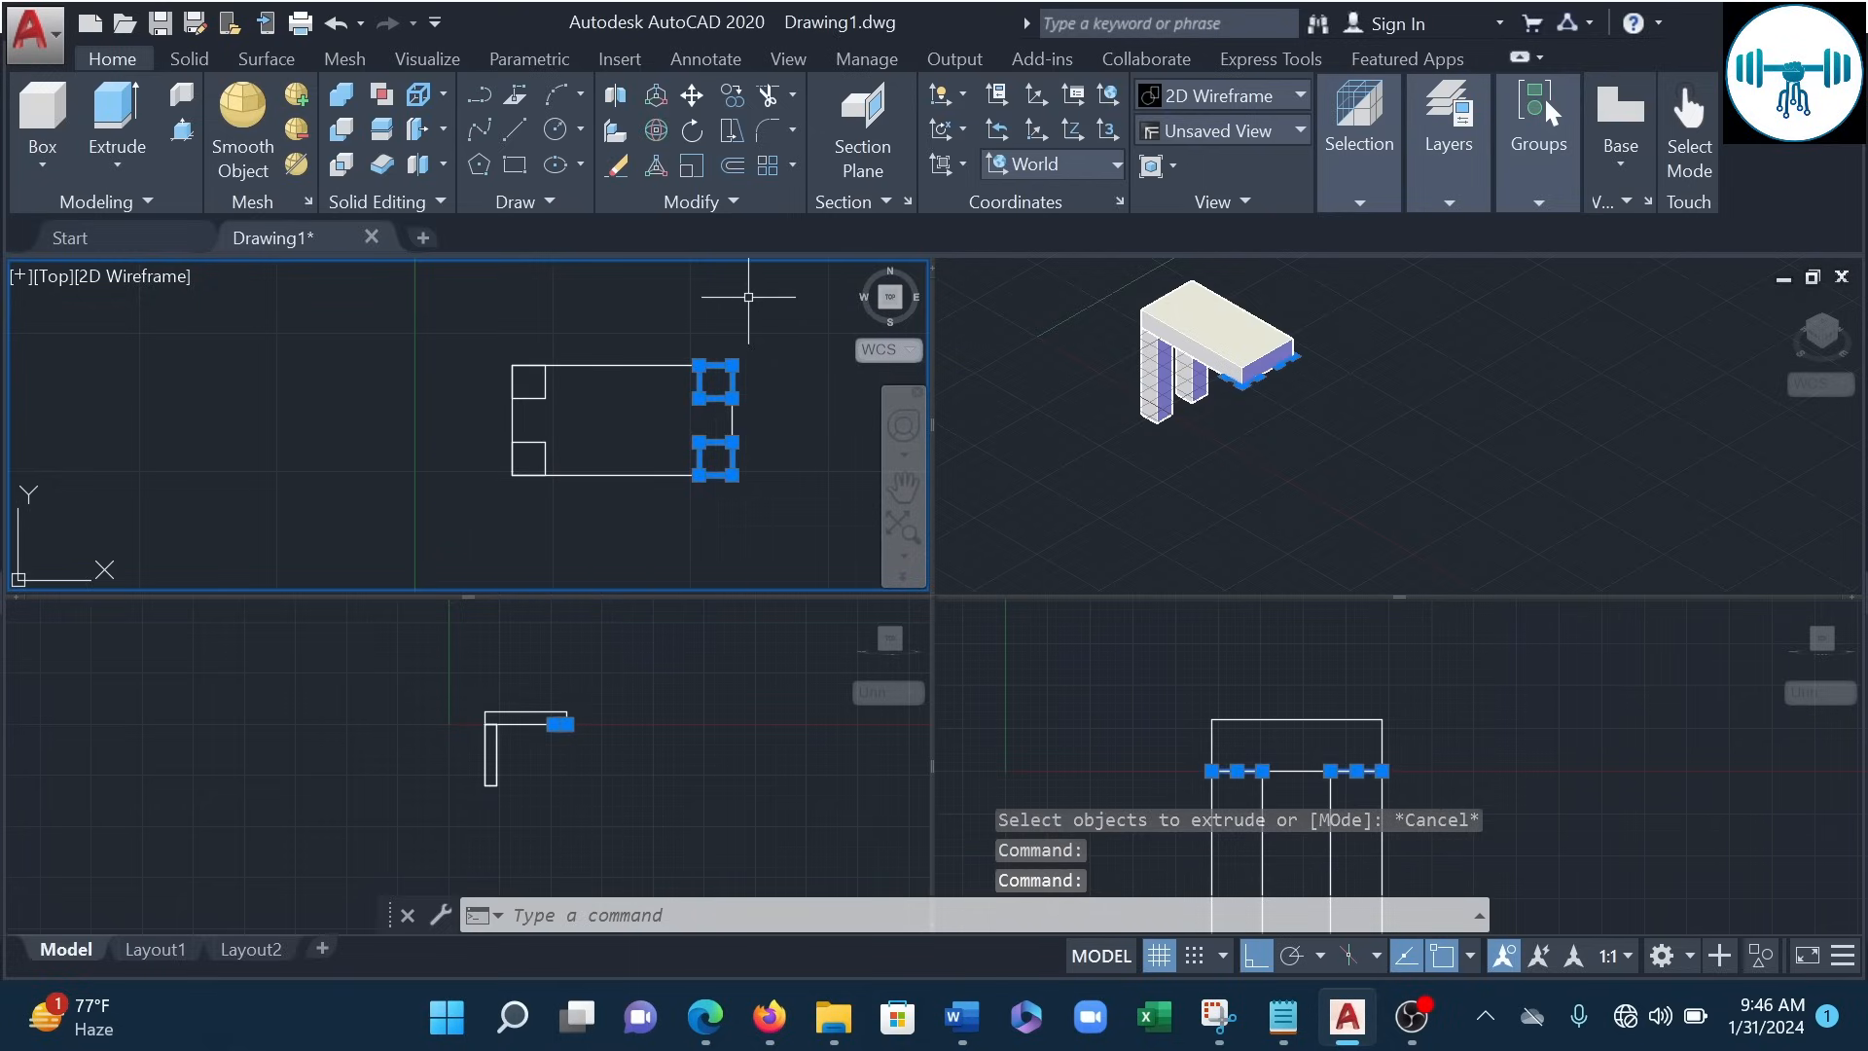
key(Delete)
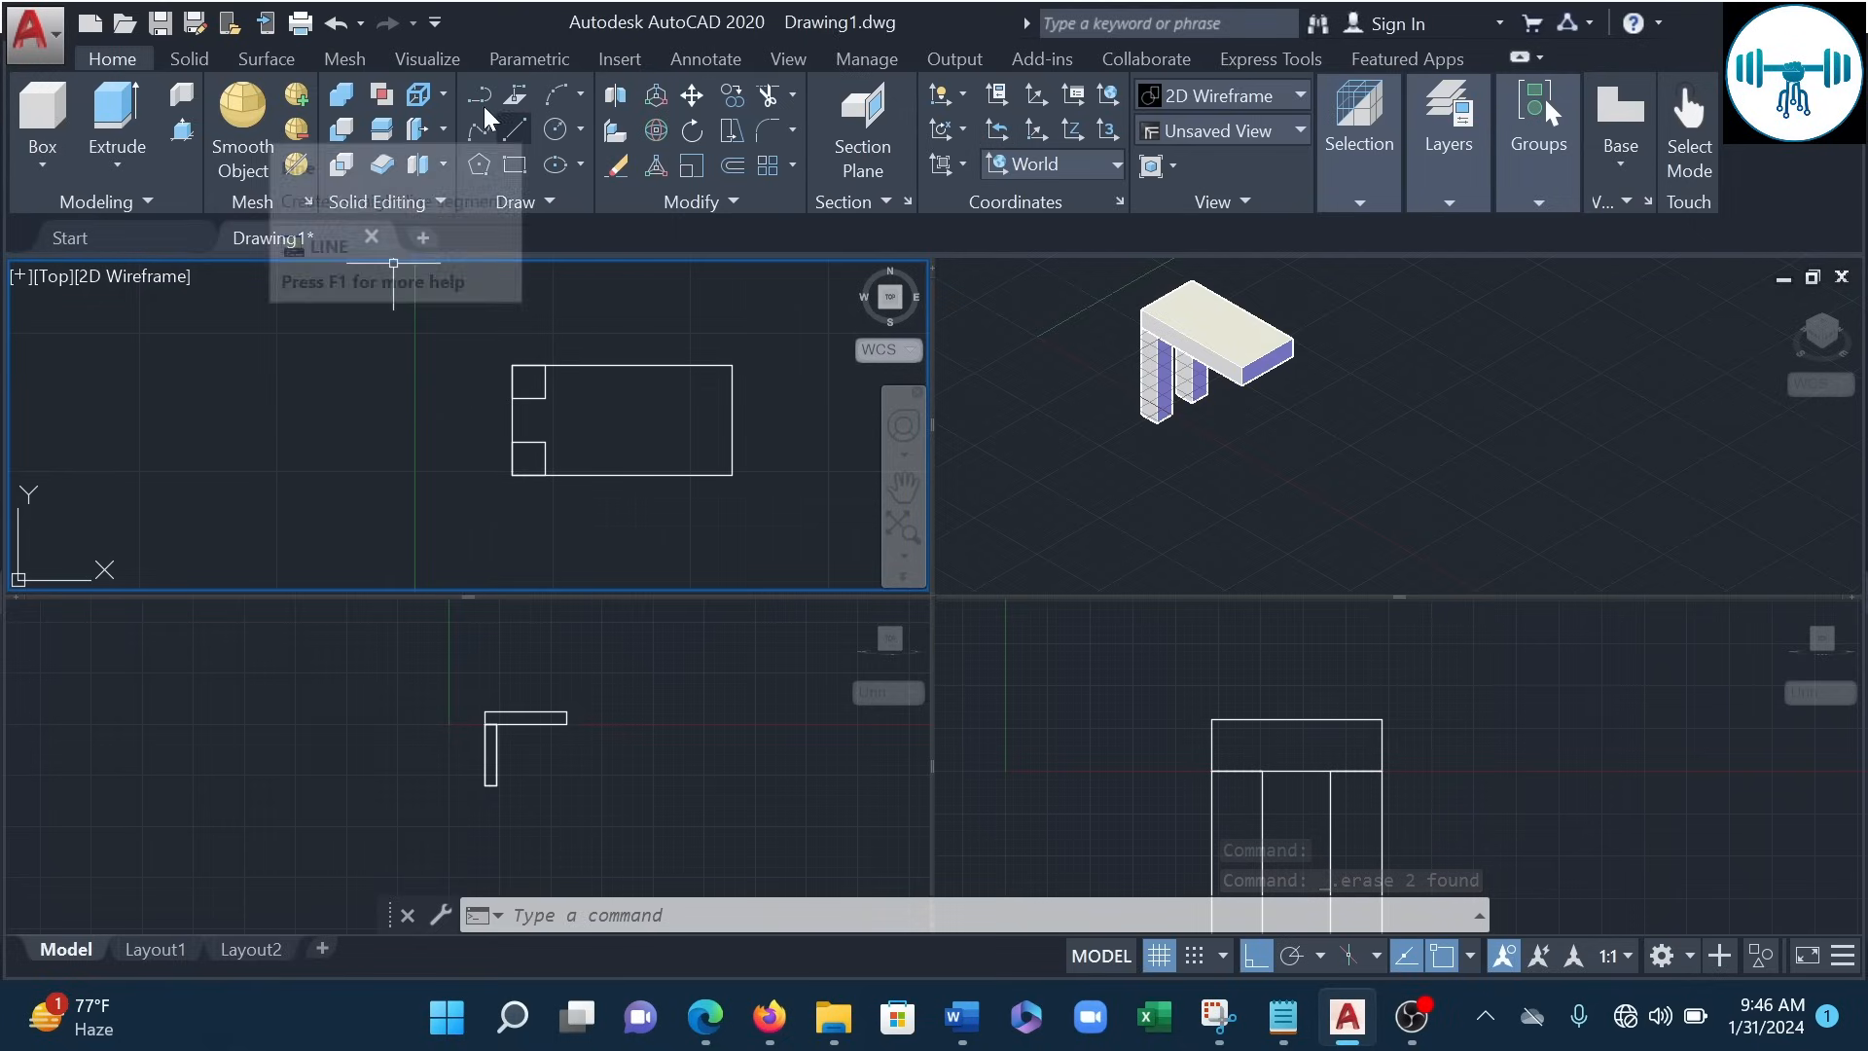
- Draw a 3 by 3 polyline square at the slab's upper-right corner in the Top viewport, ending at its start point
text(pl)
key(Return)
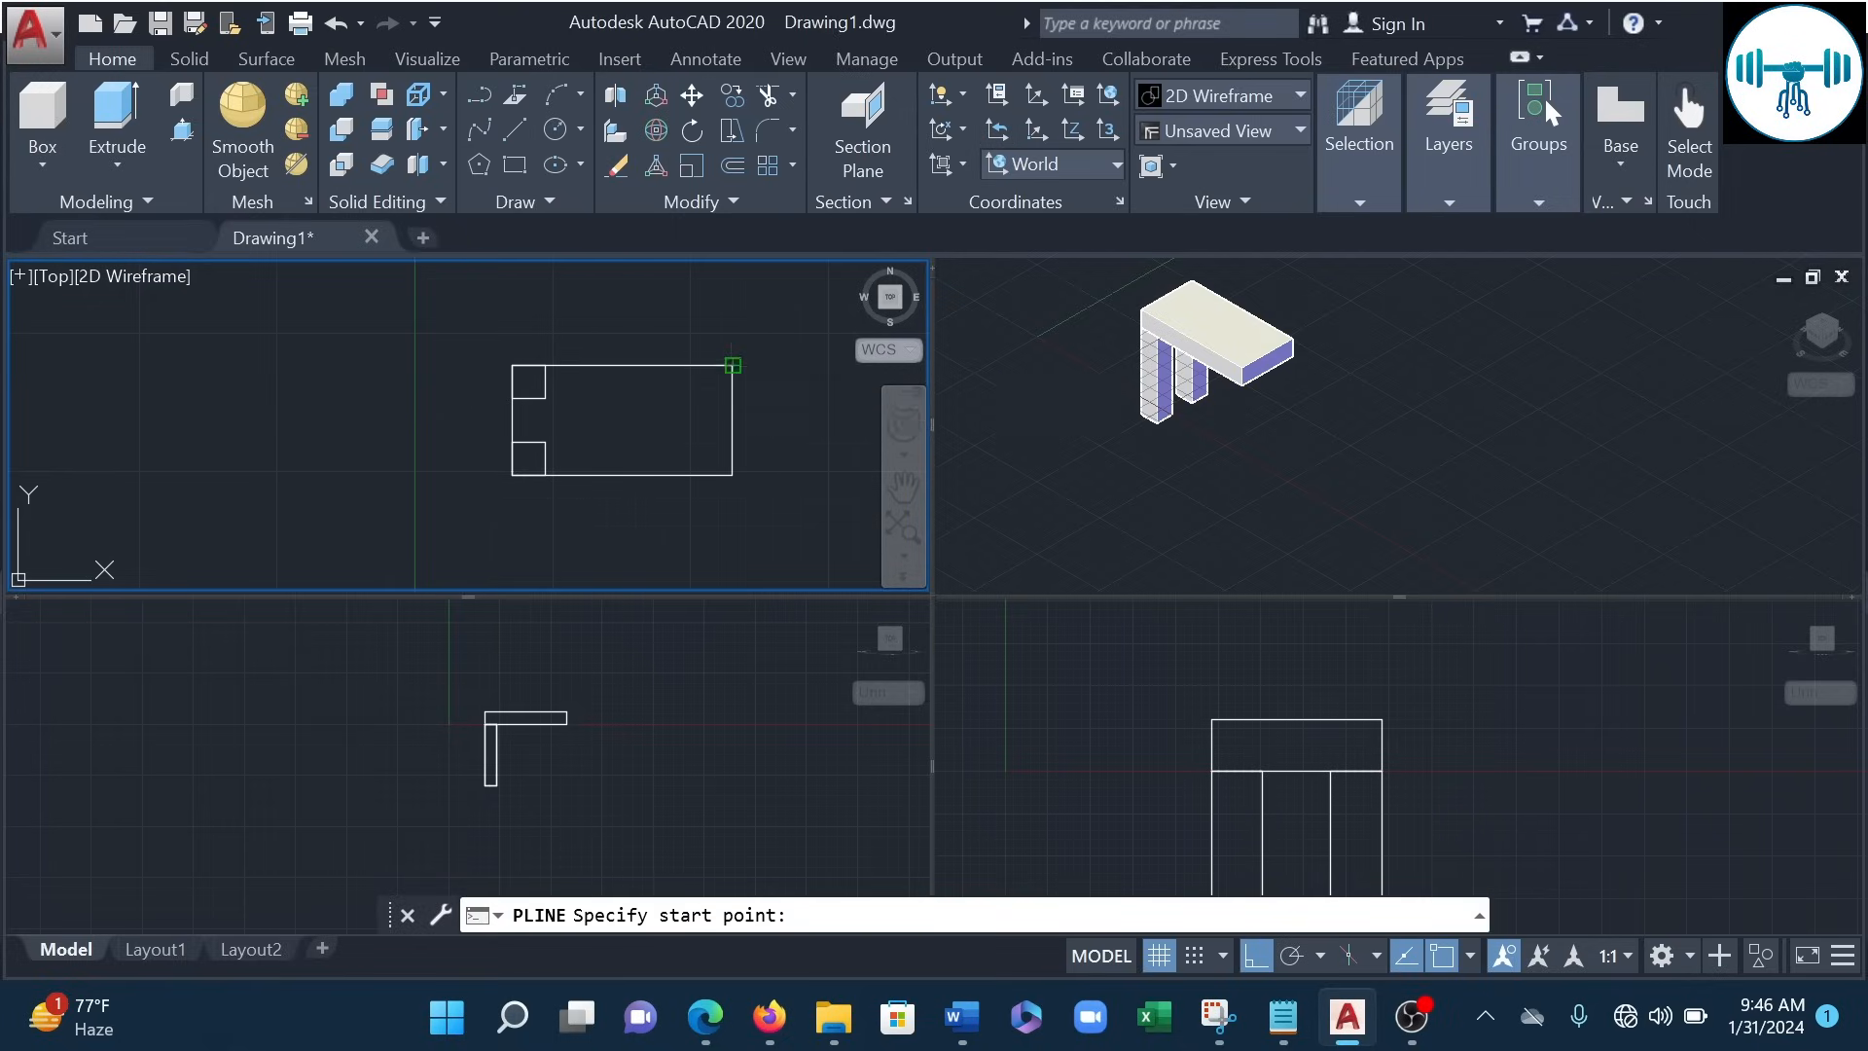
click(732, 365)
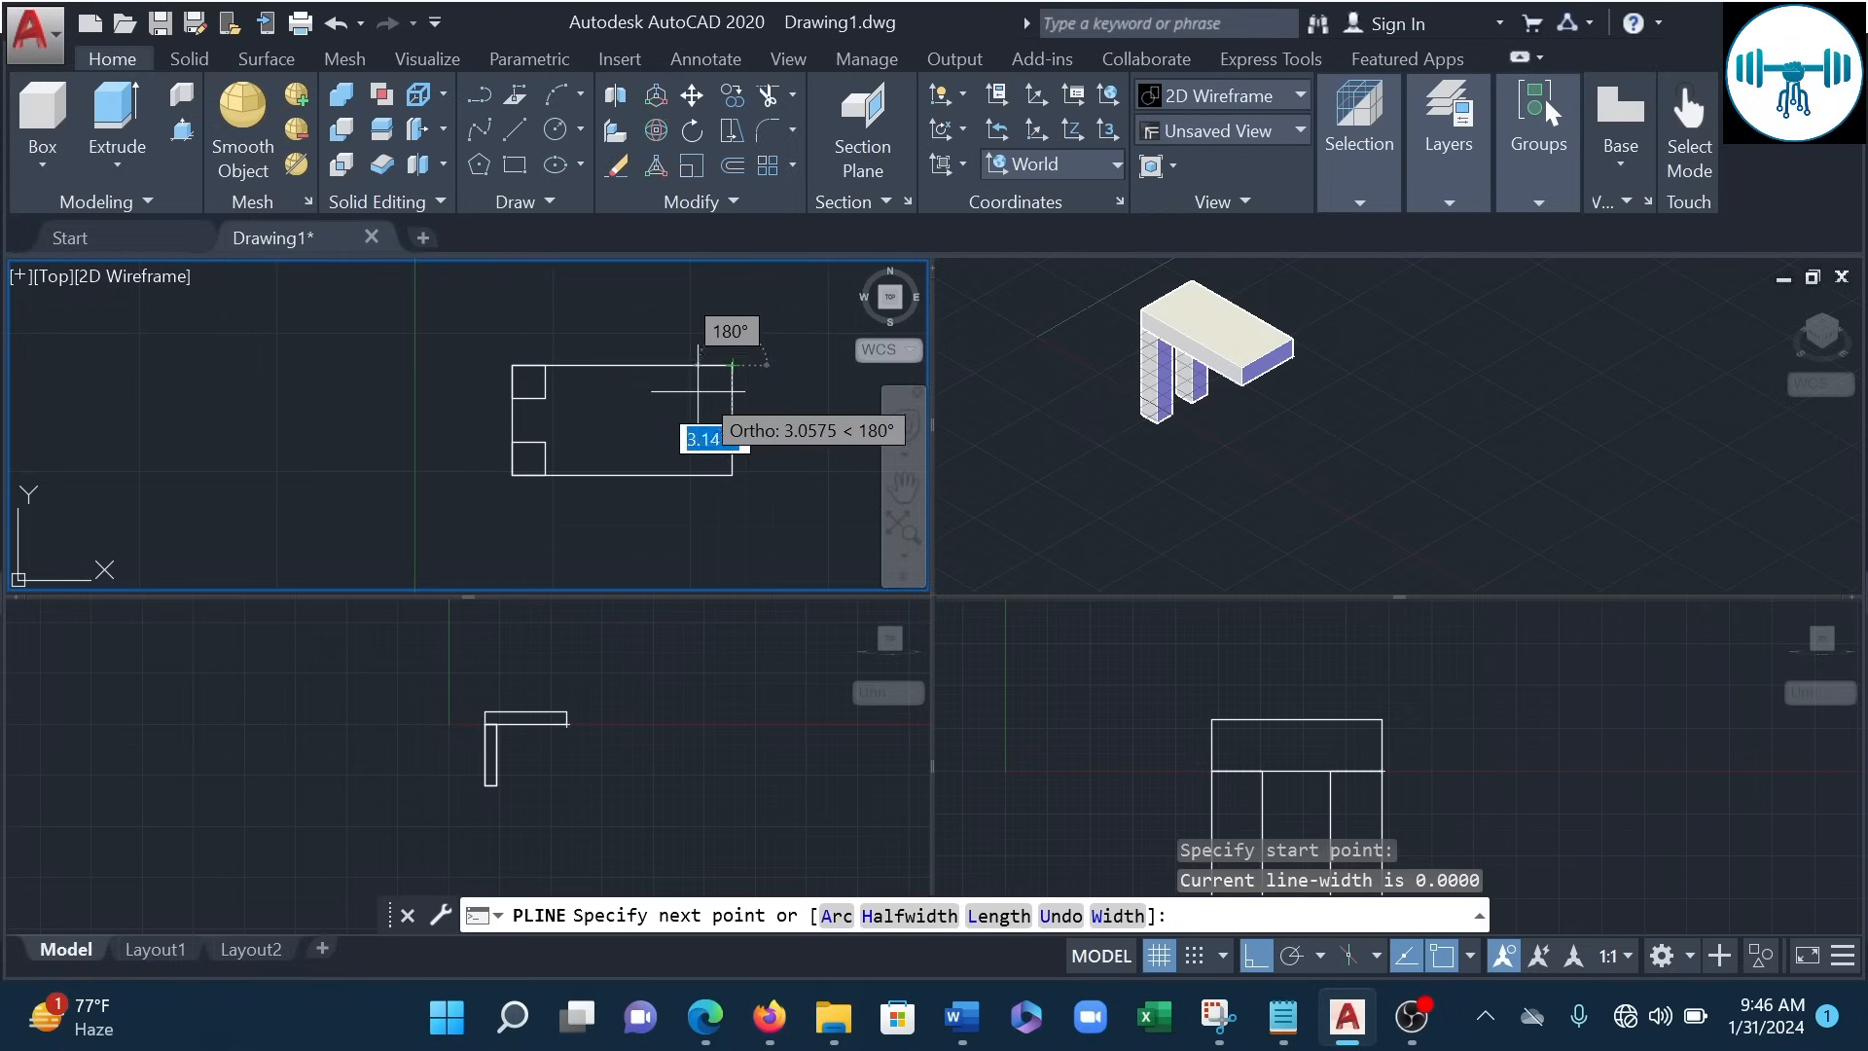
text(3)
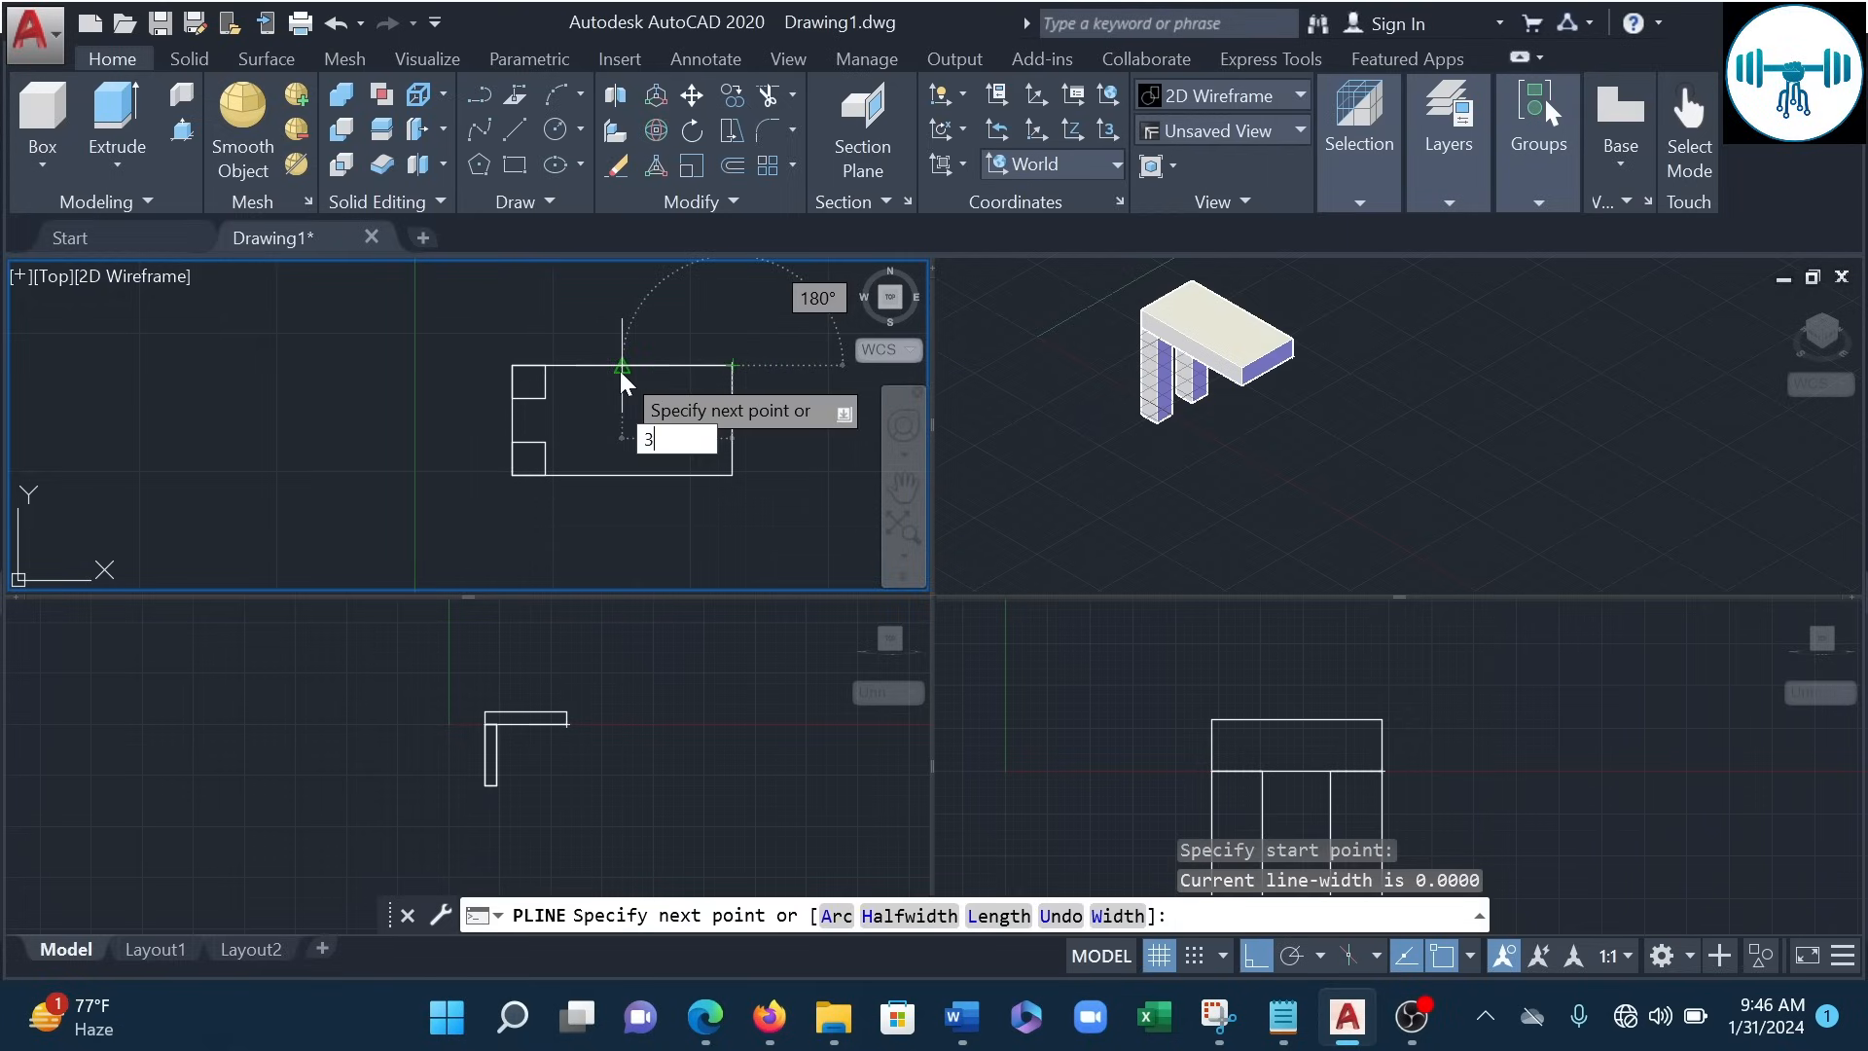
key(Return)
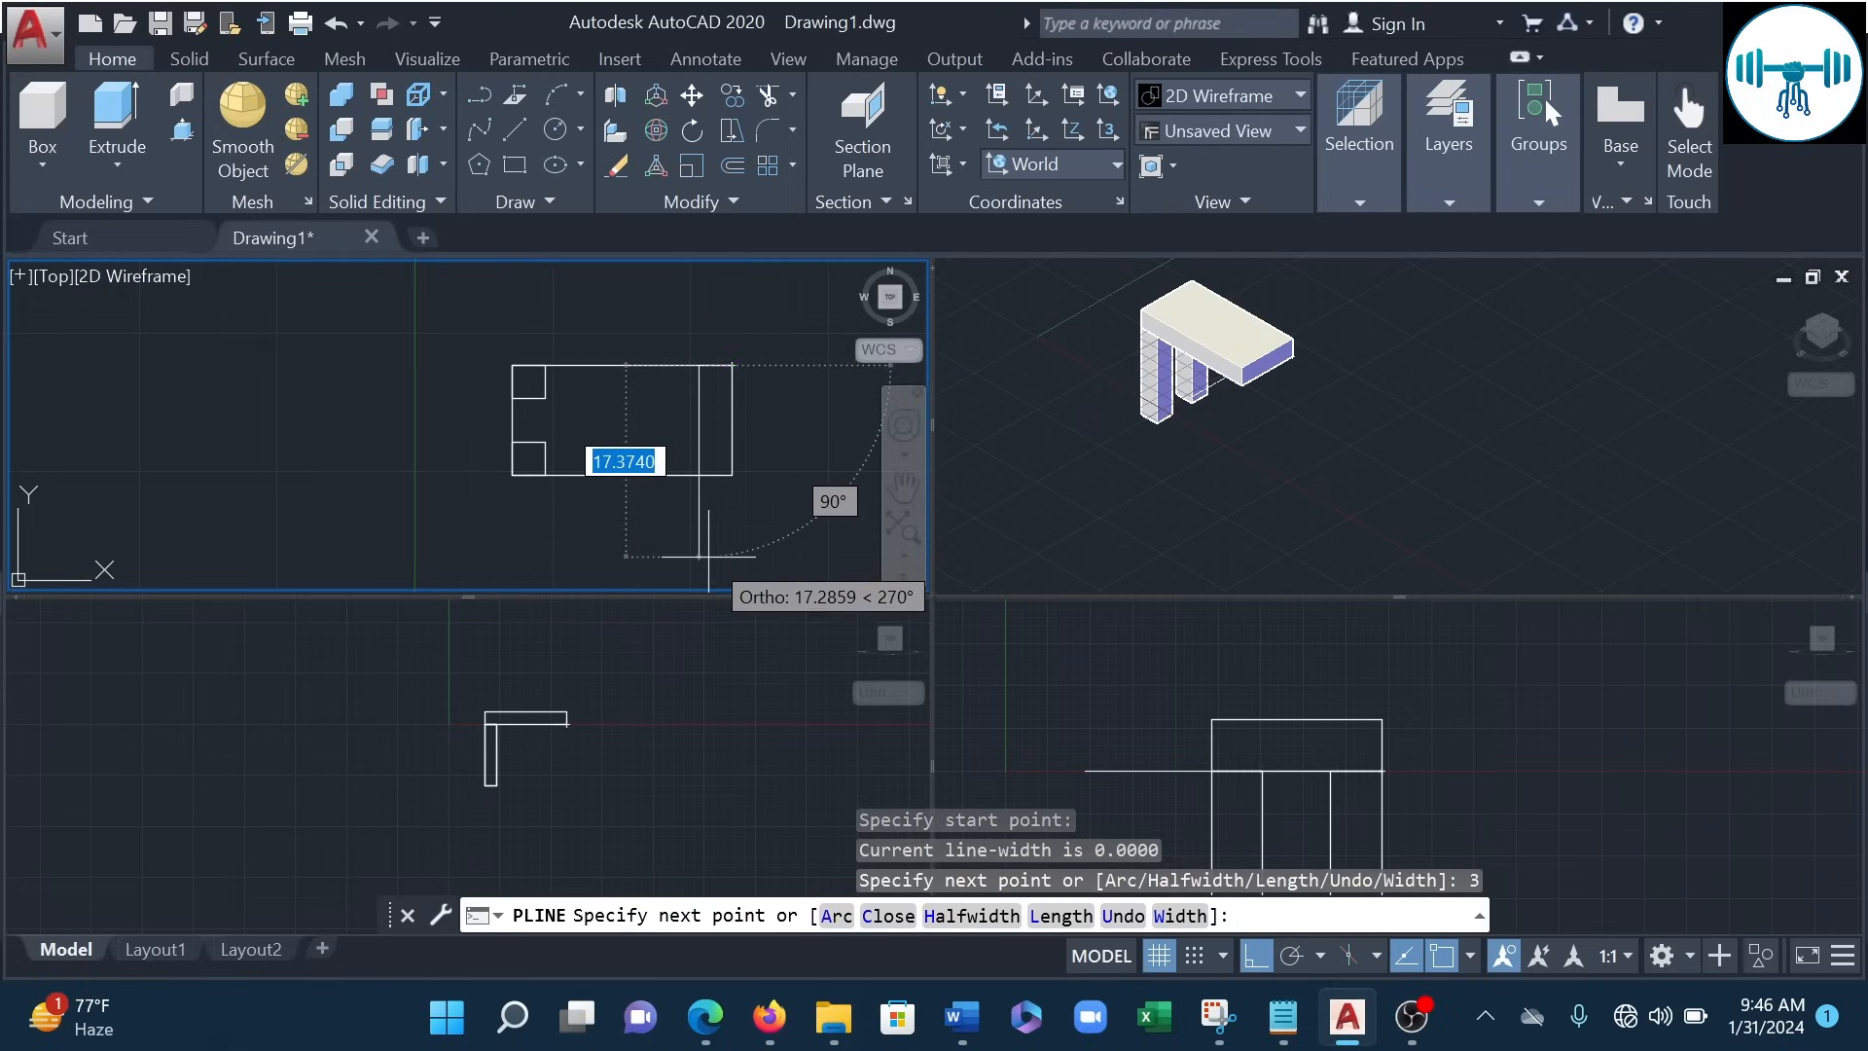
text(3)
key(Return)
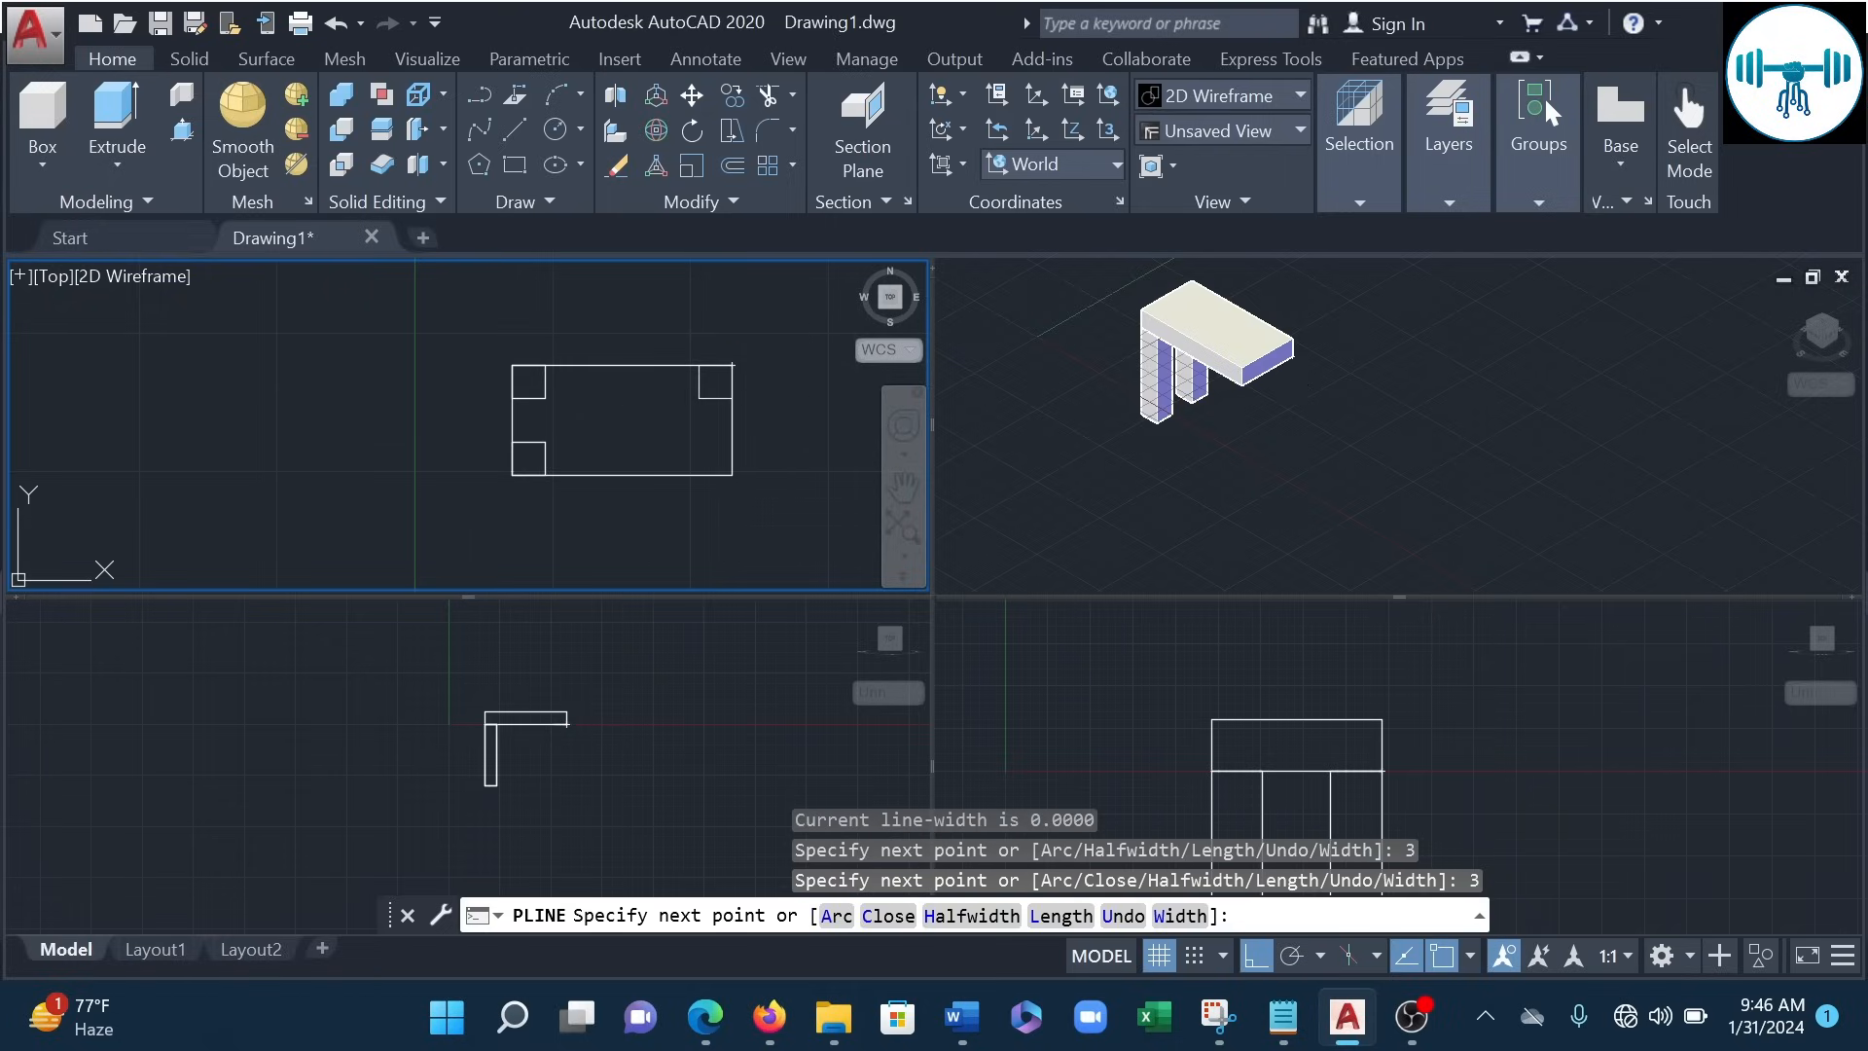
text(3)
key(Return)
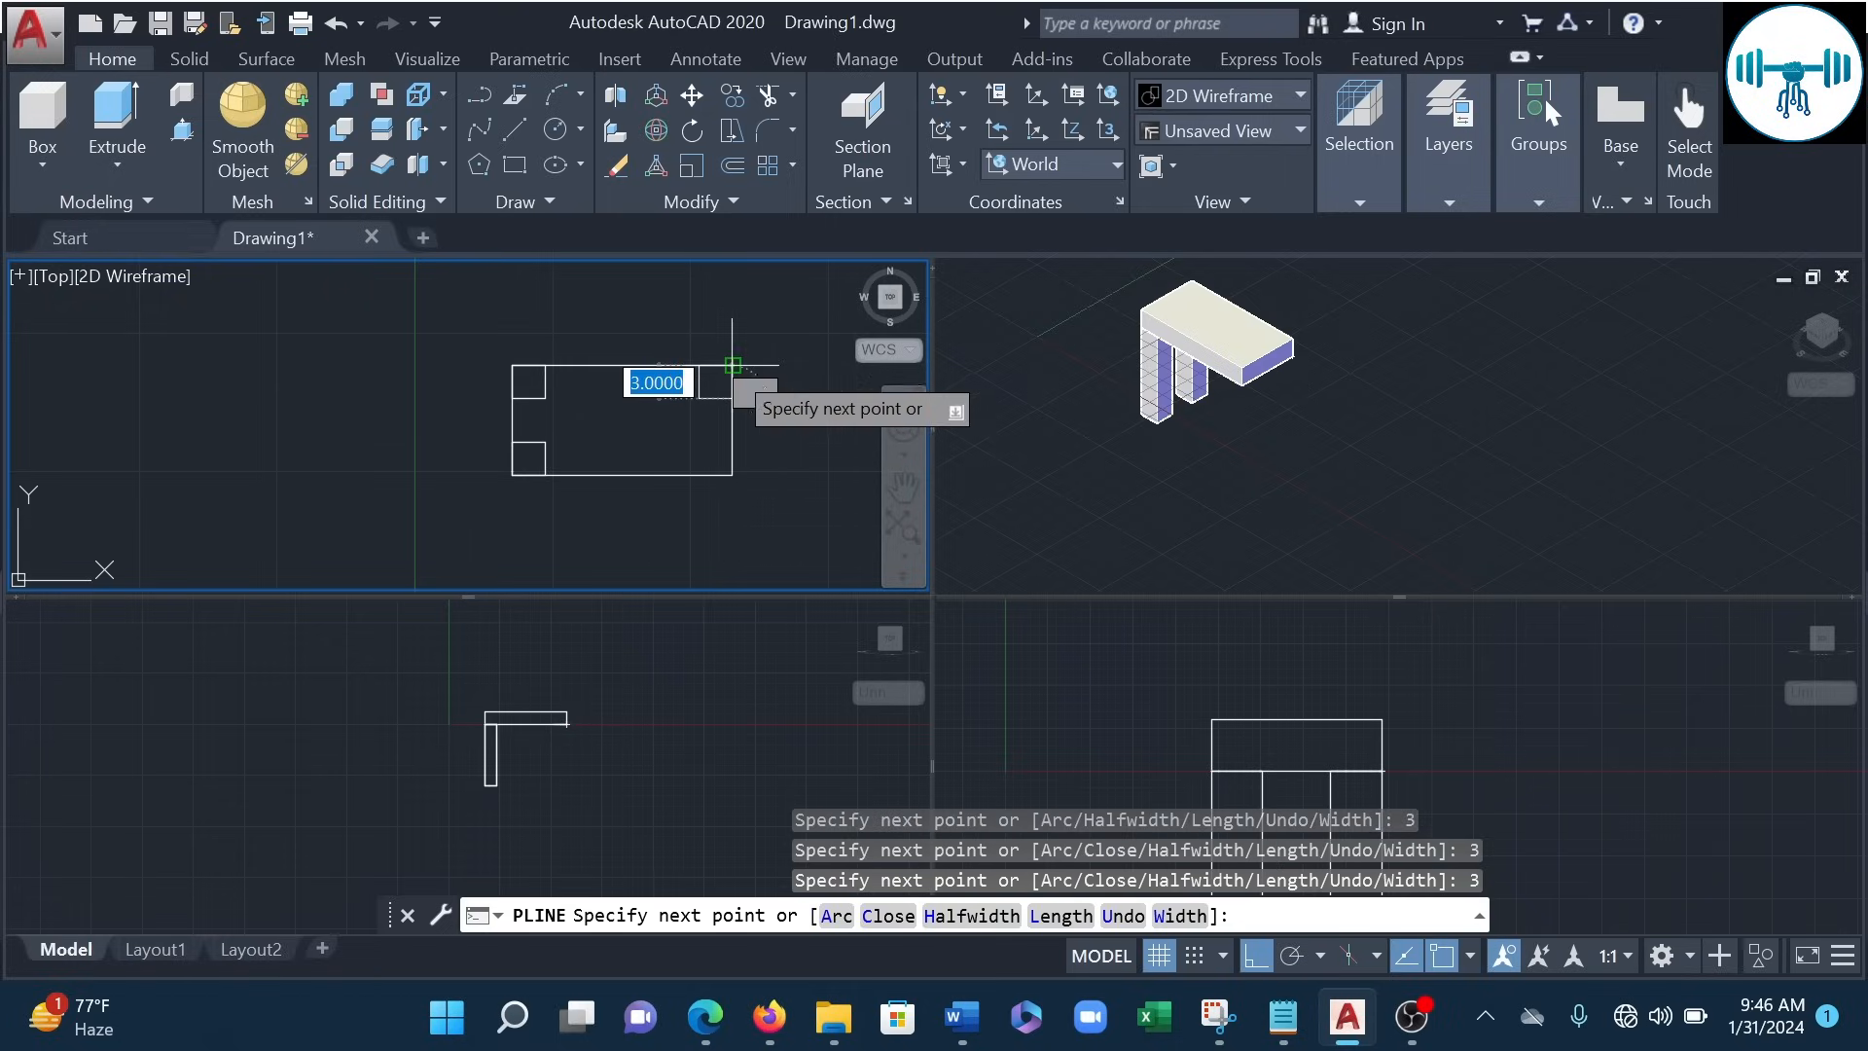
click(733, 366)
key(Escape)
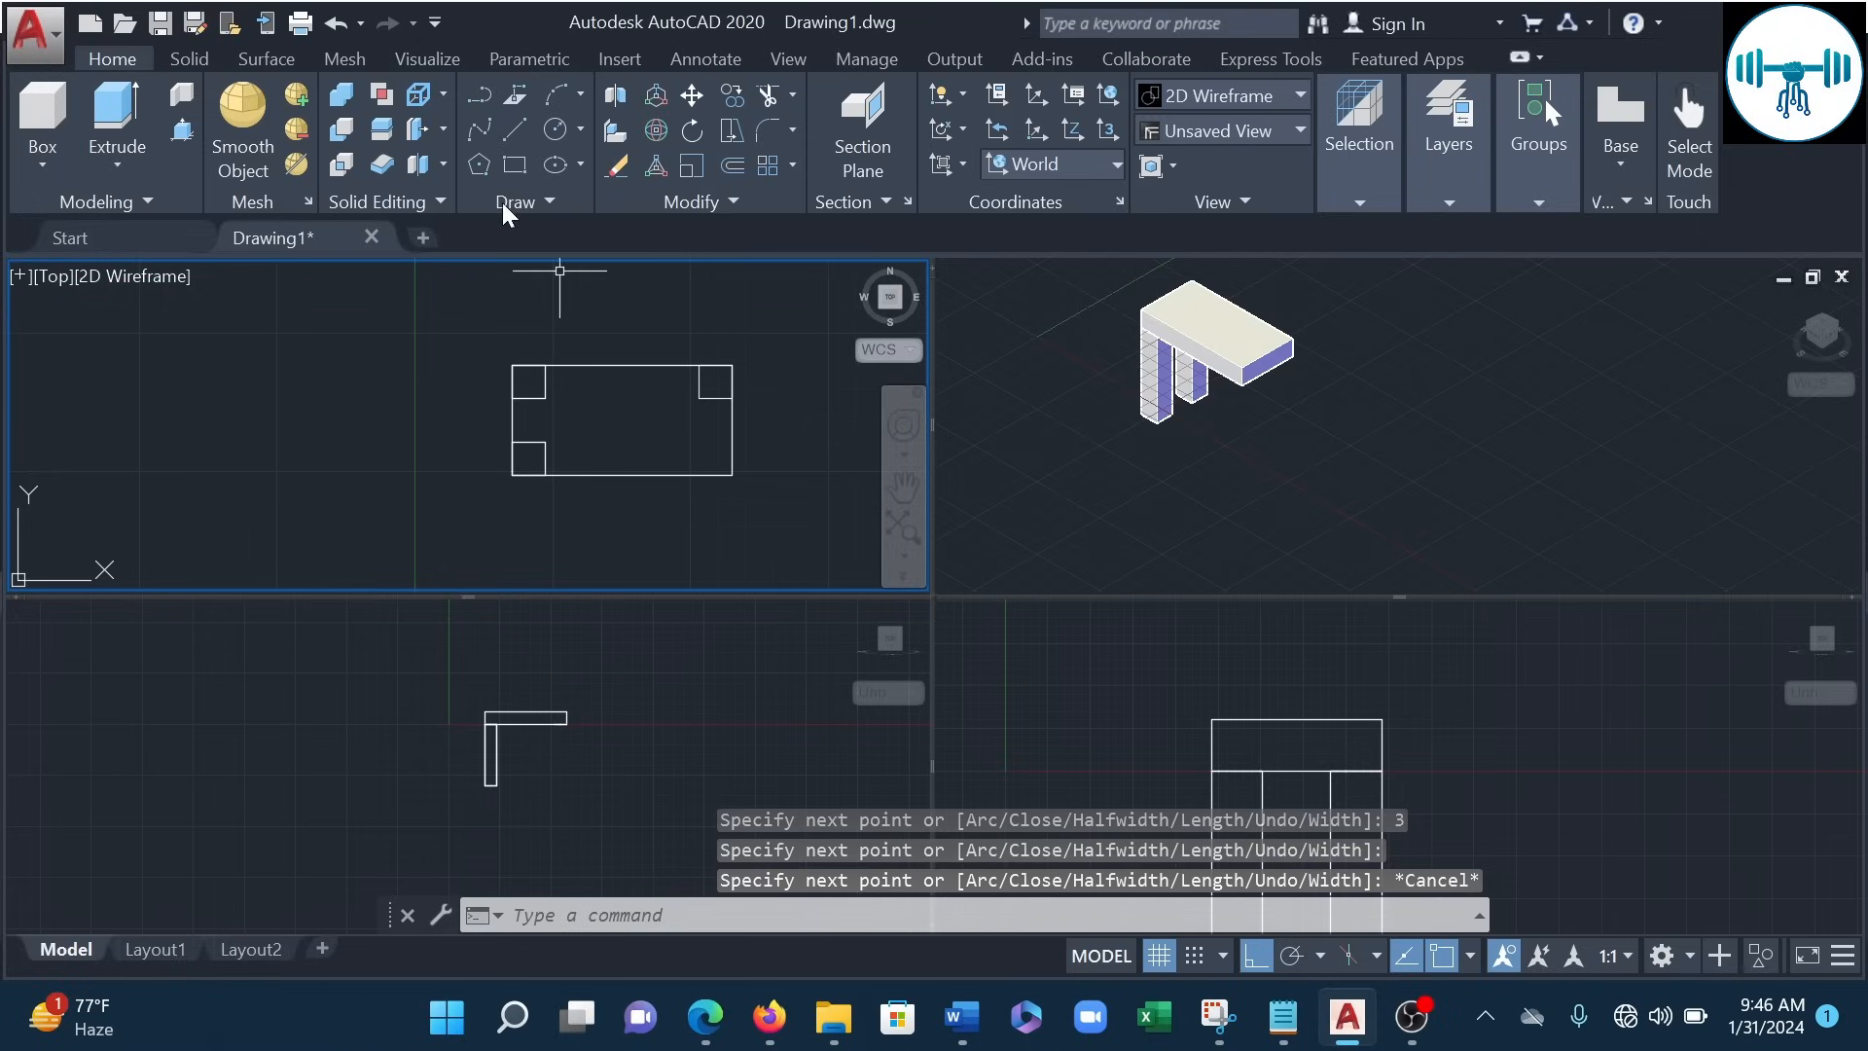
click(481, 127)
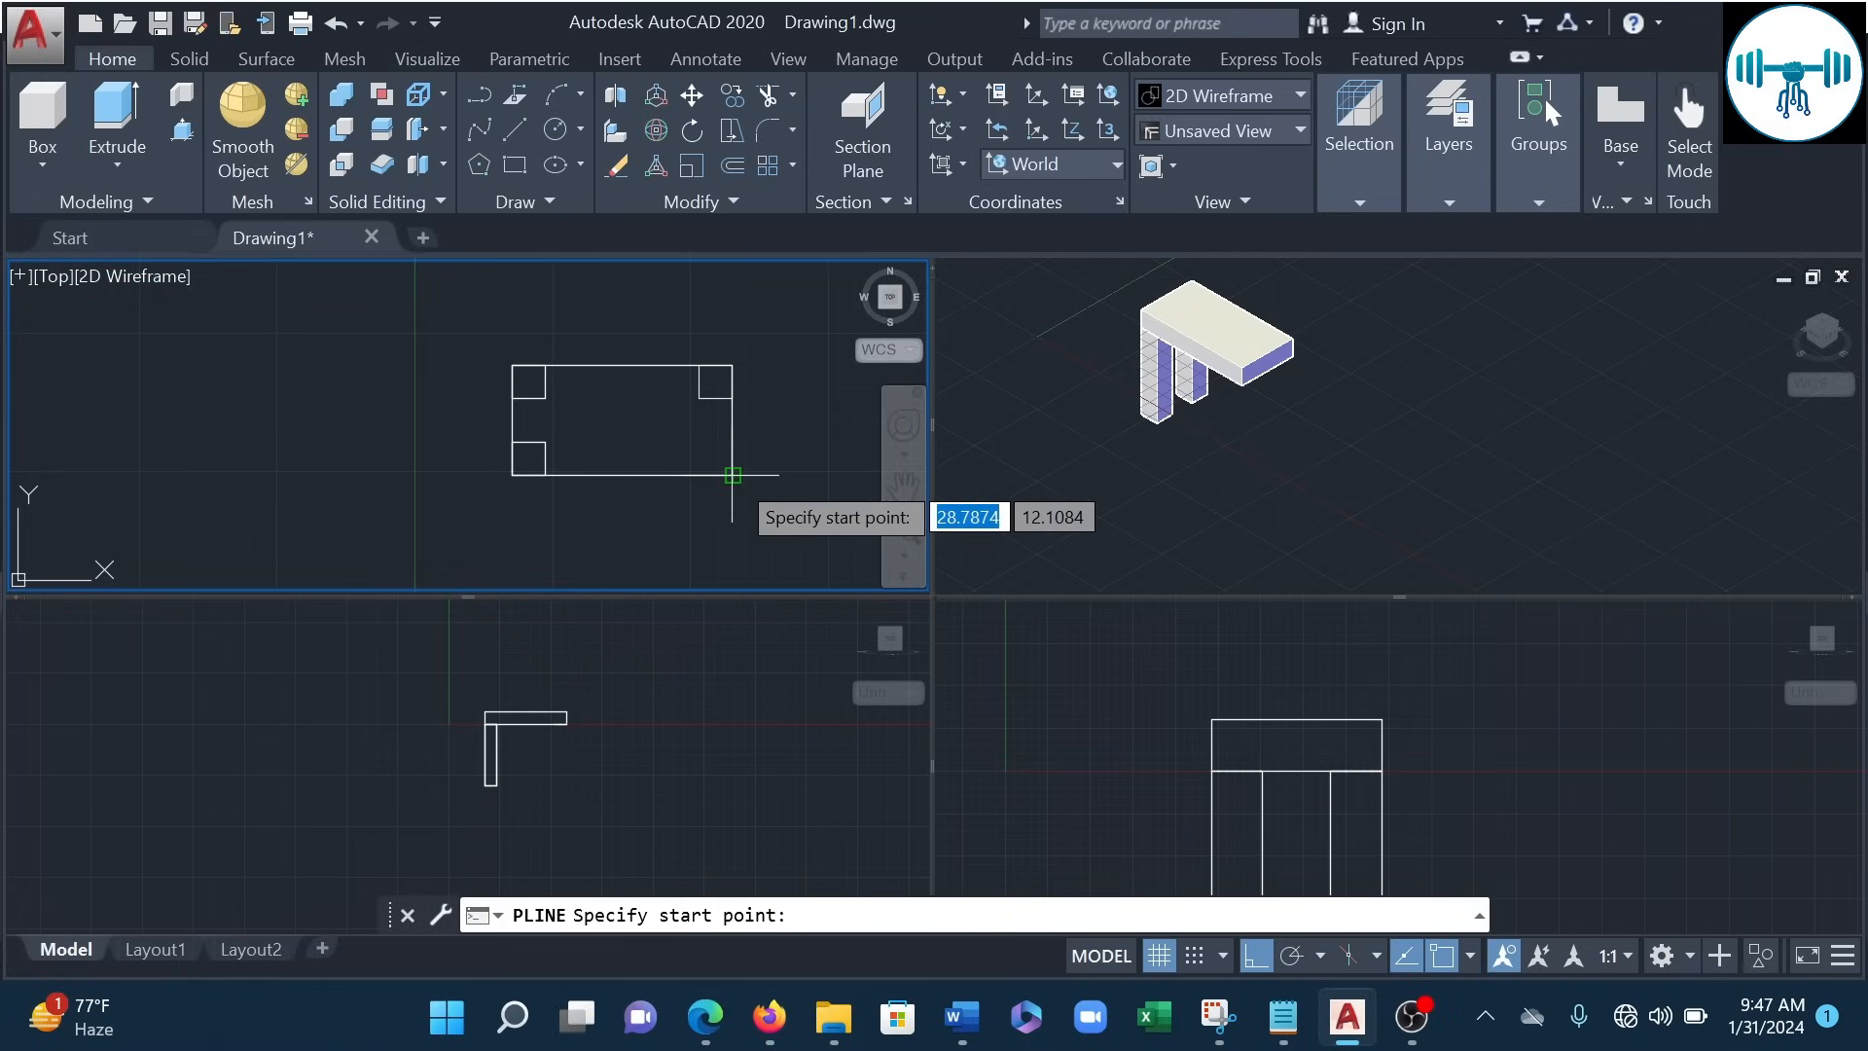
click(733, 476)
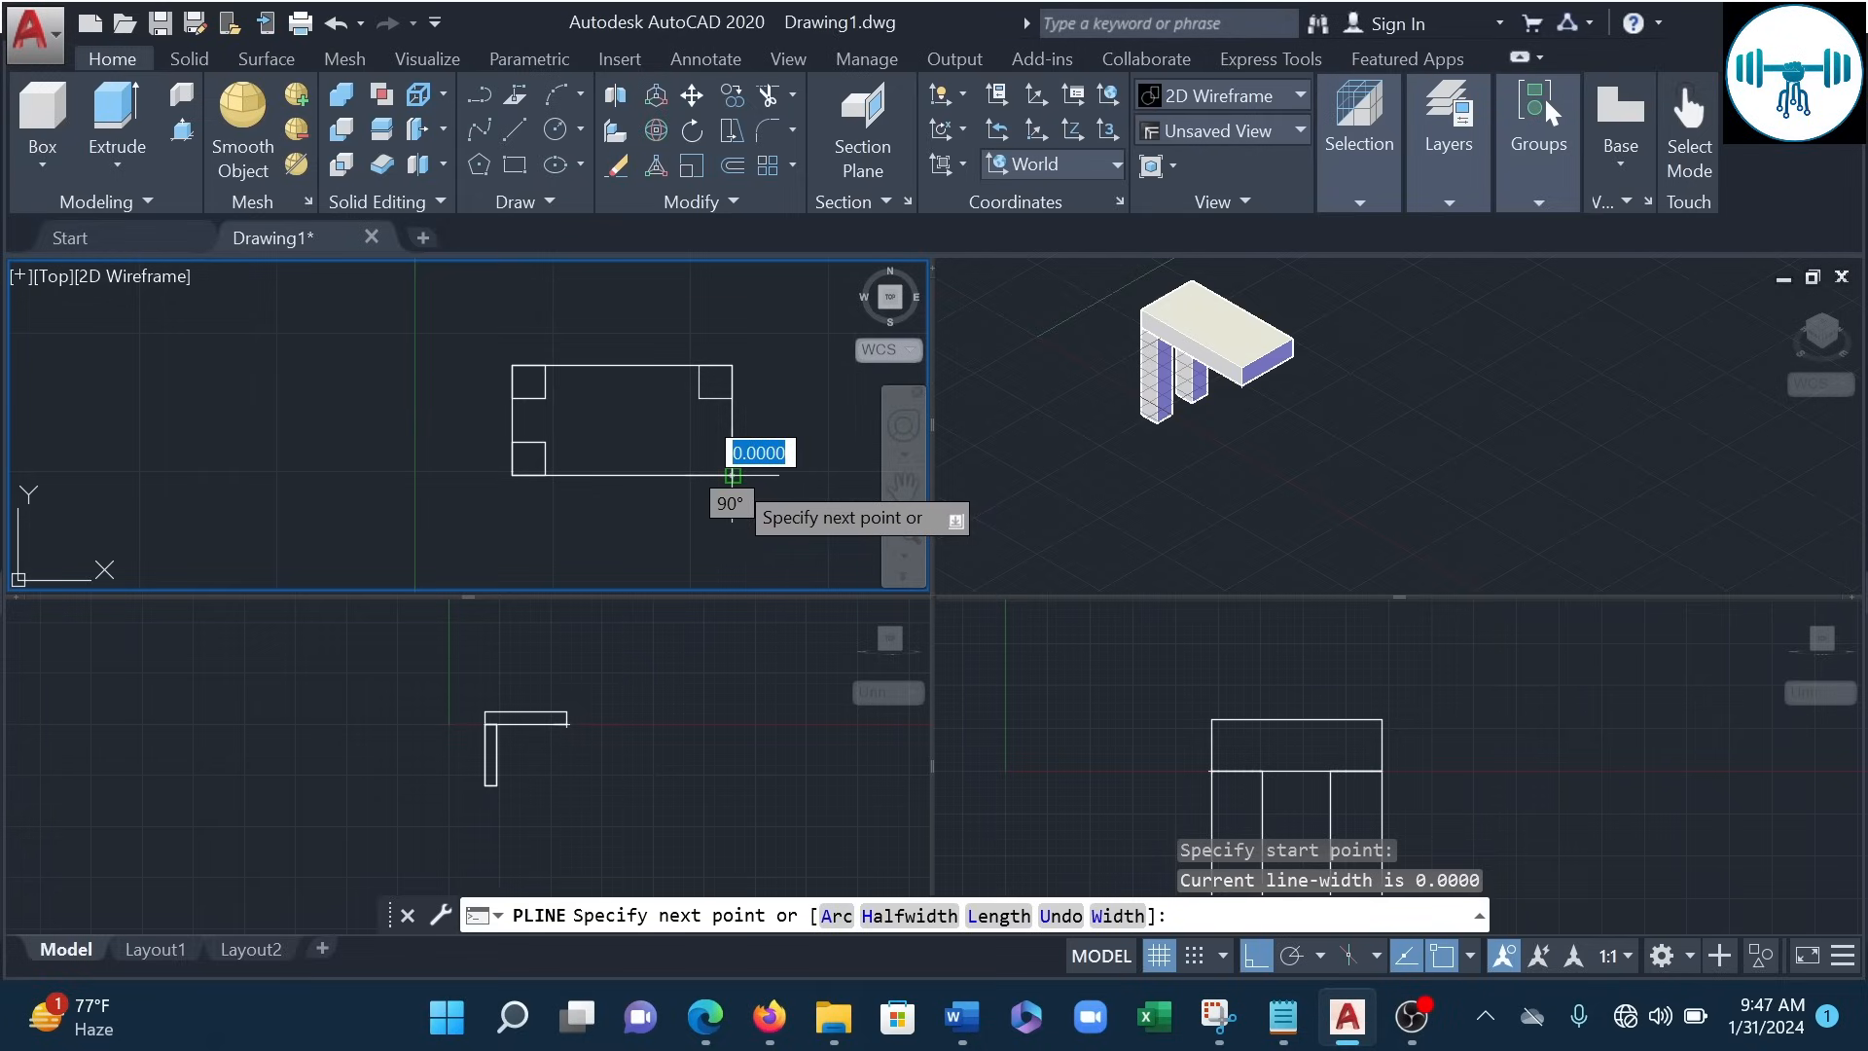
text(3)
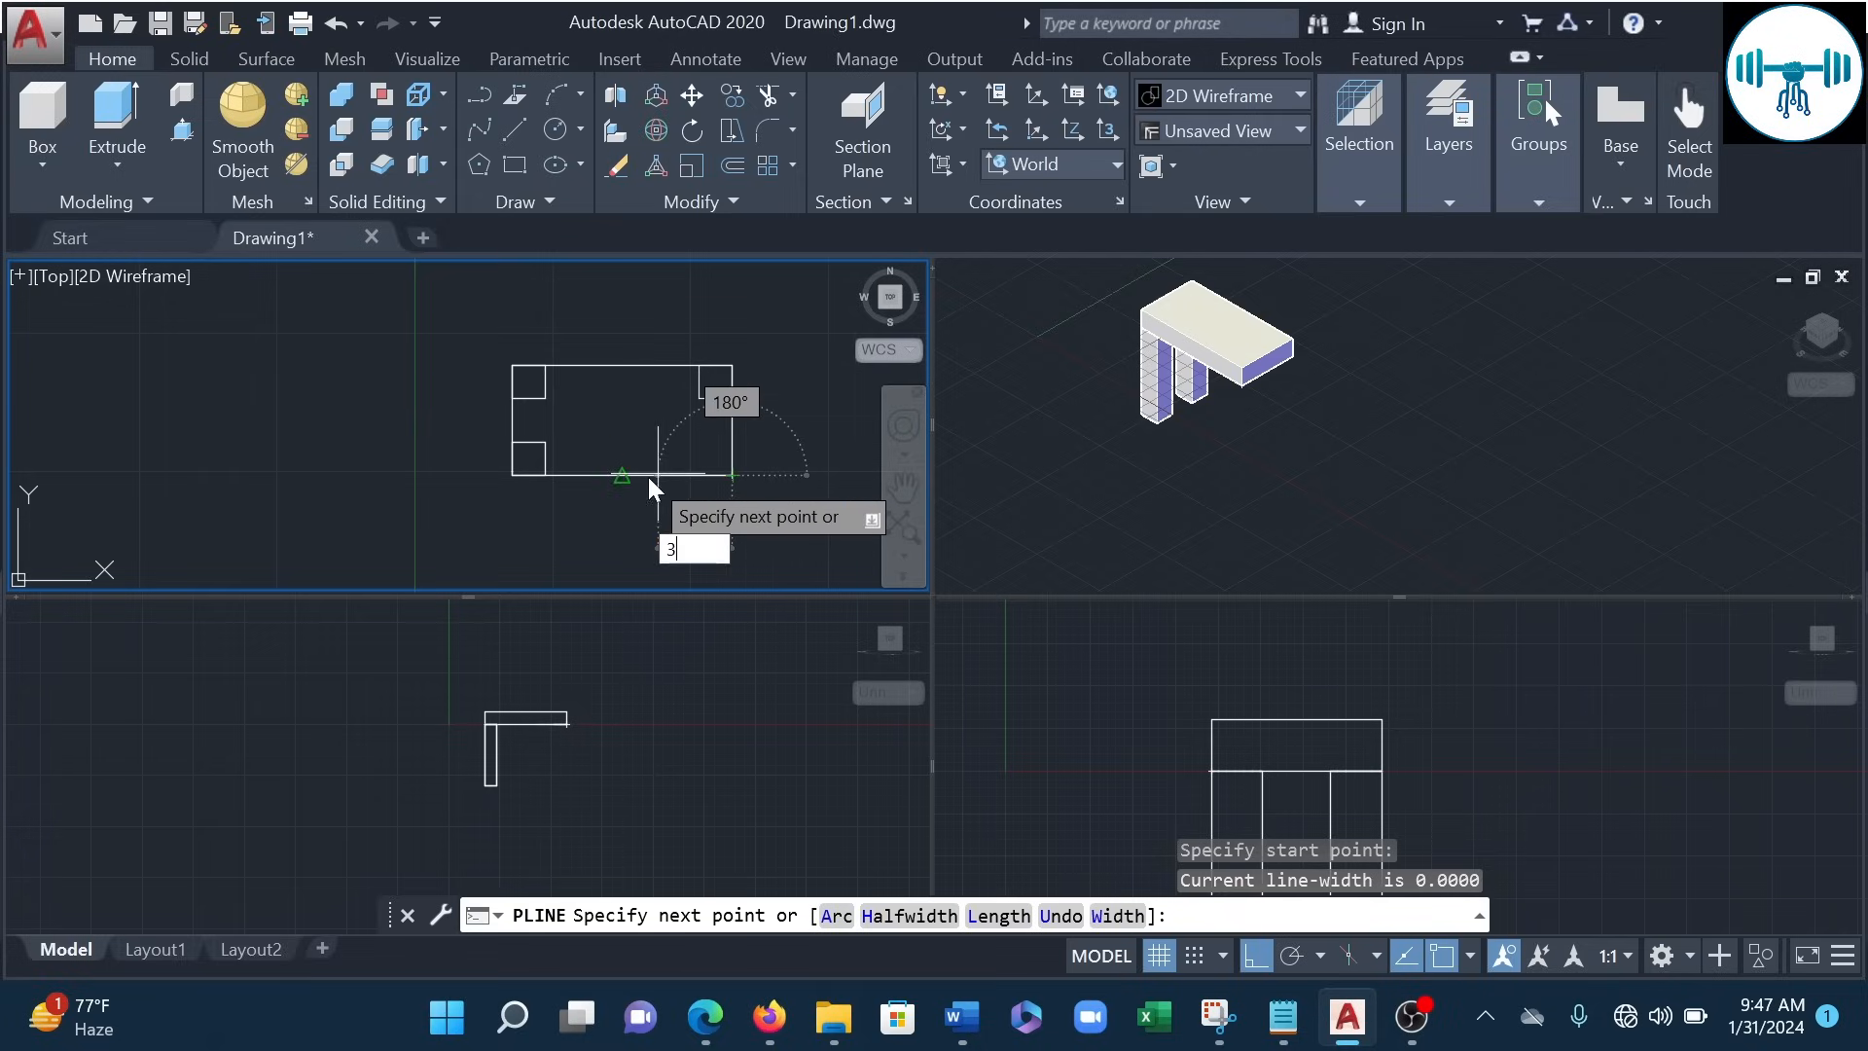
key(Escape)
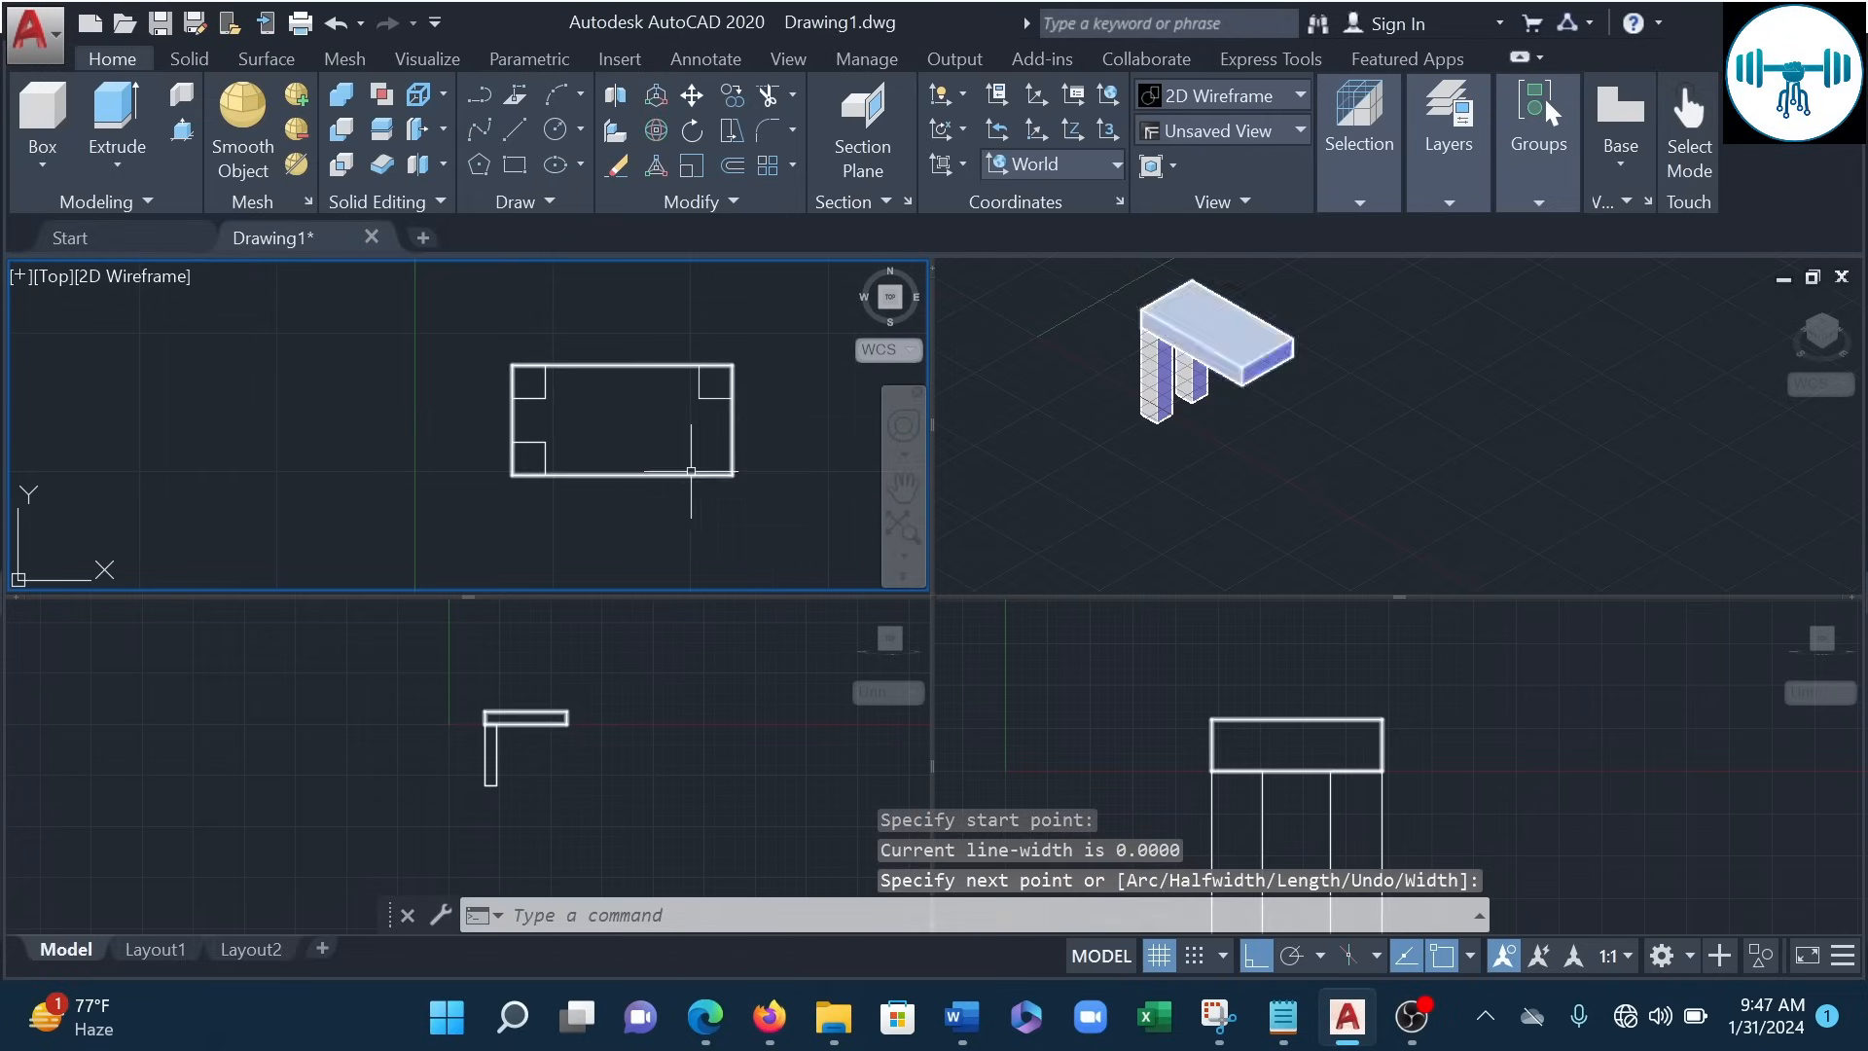
click(691, 472)
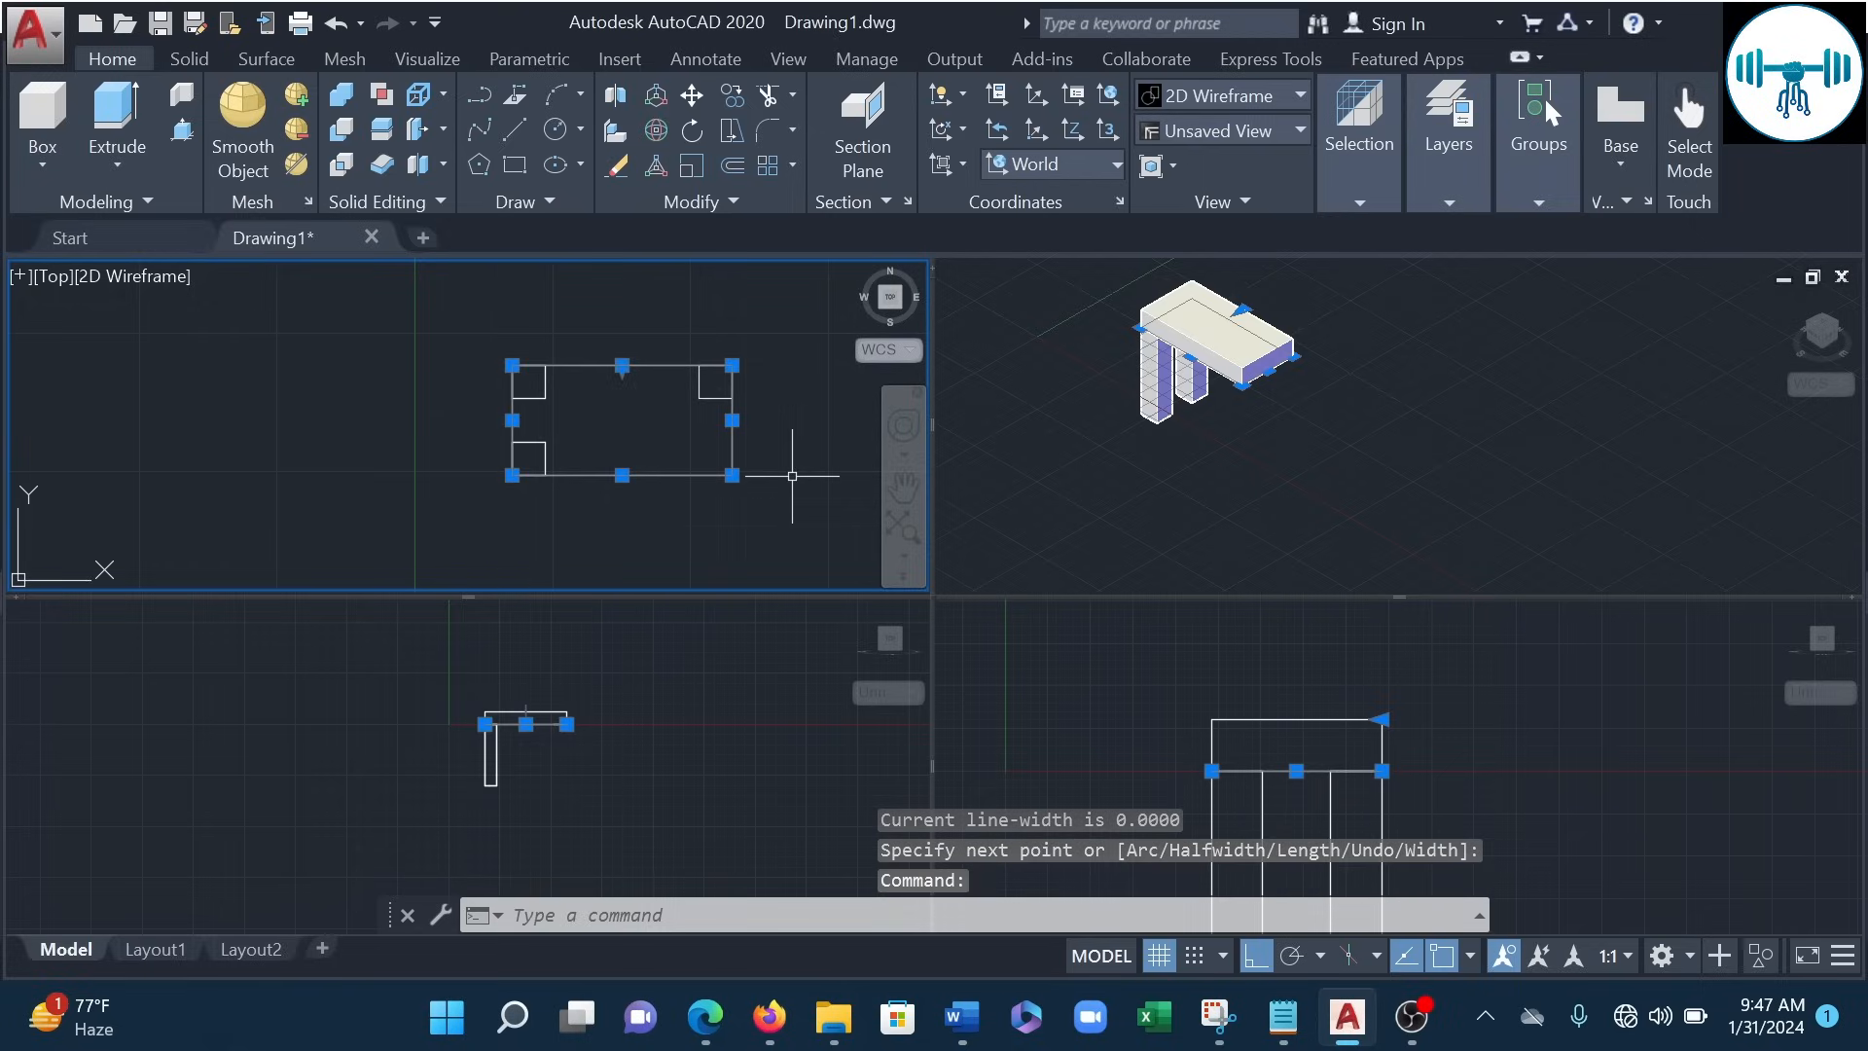
key(Escape)
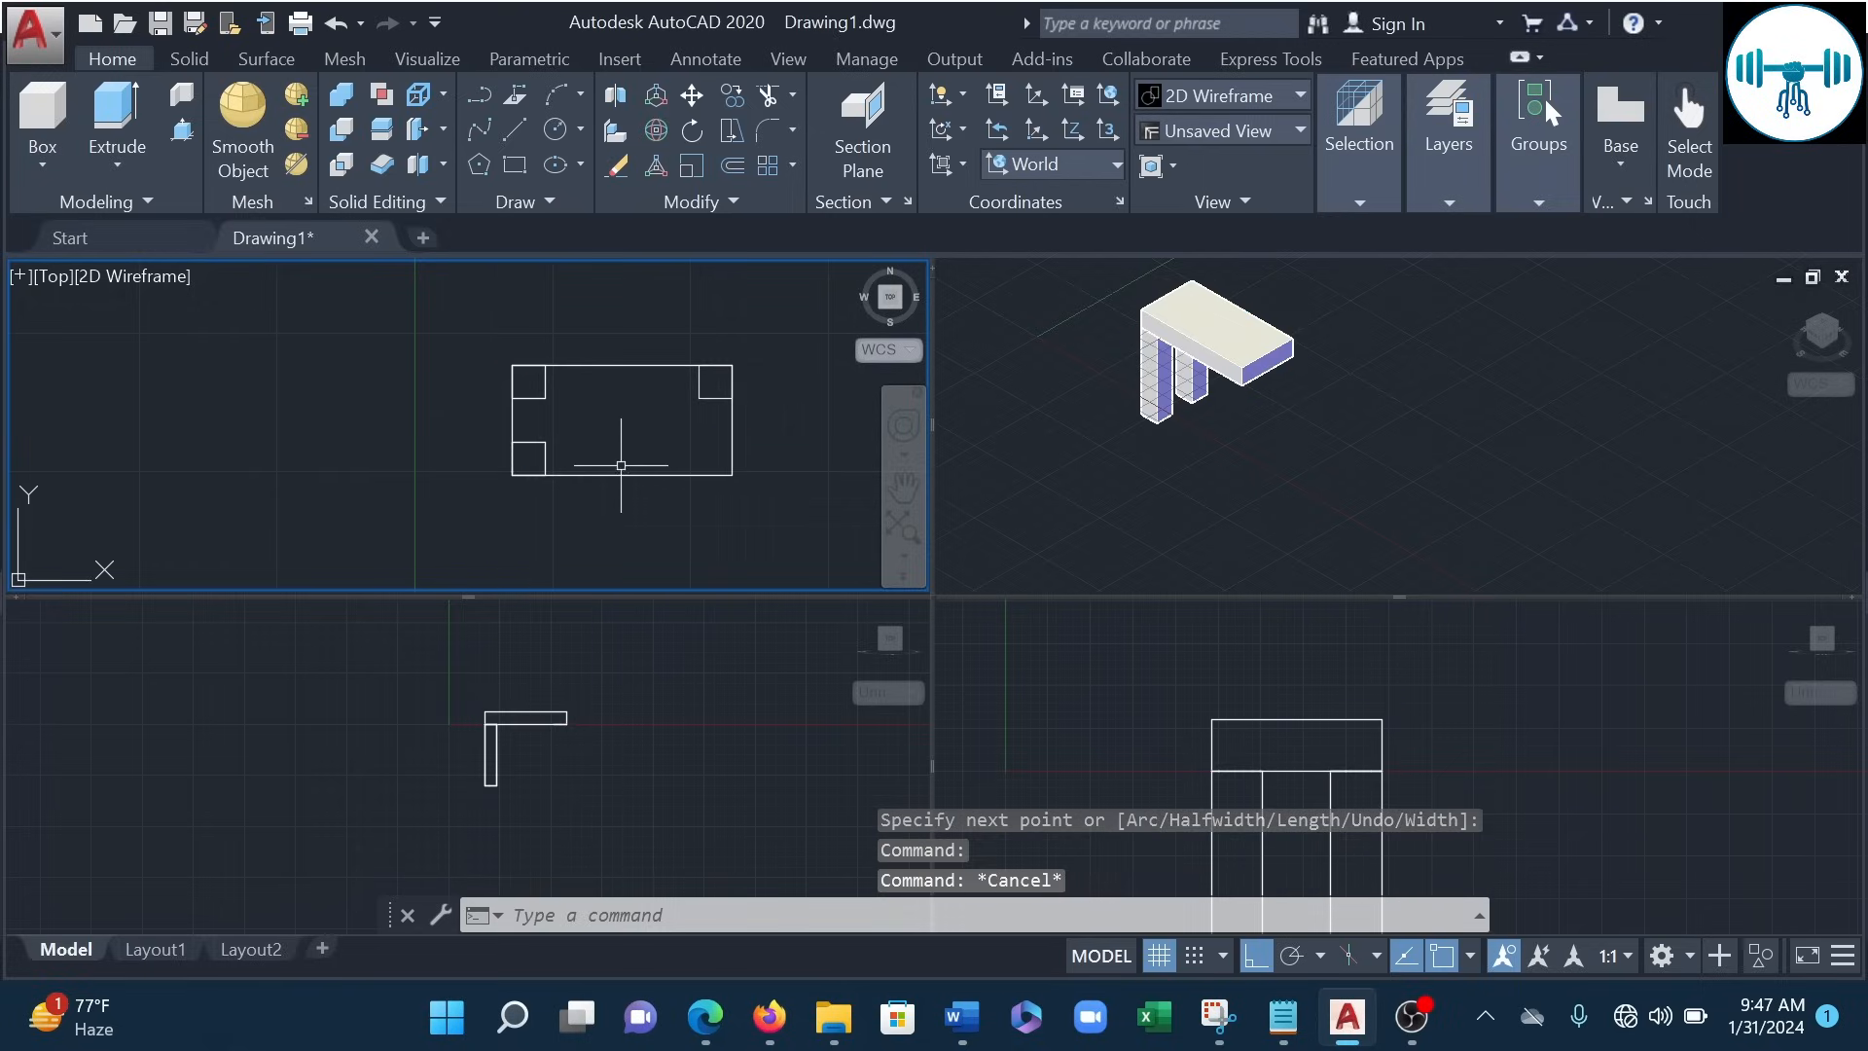
click(698, 476)
scroll(640, 469, up, 6)
scroll(741, 552, up, 4)
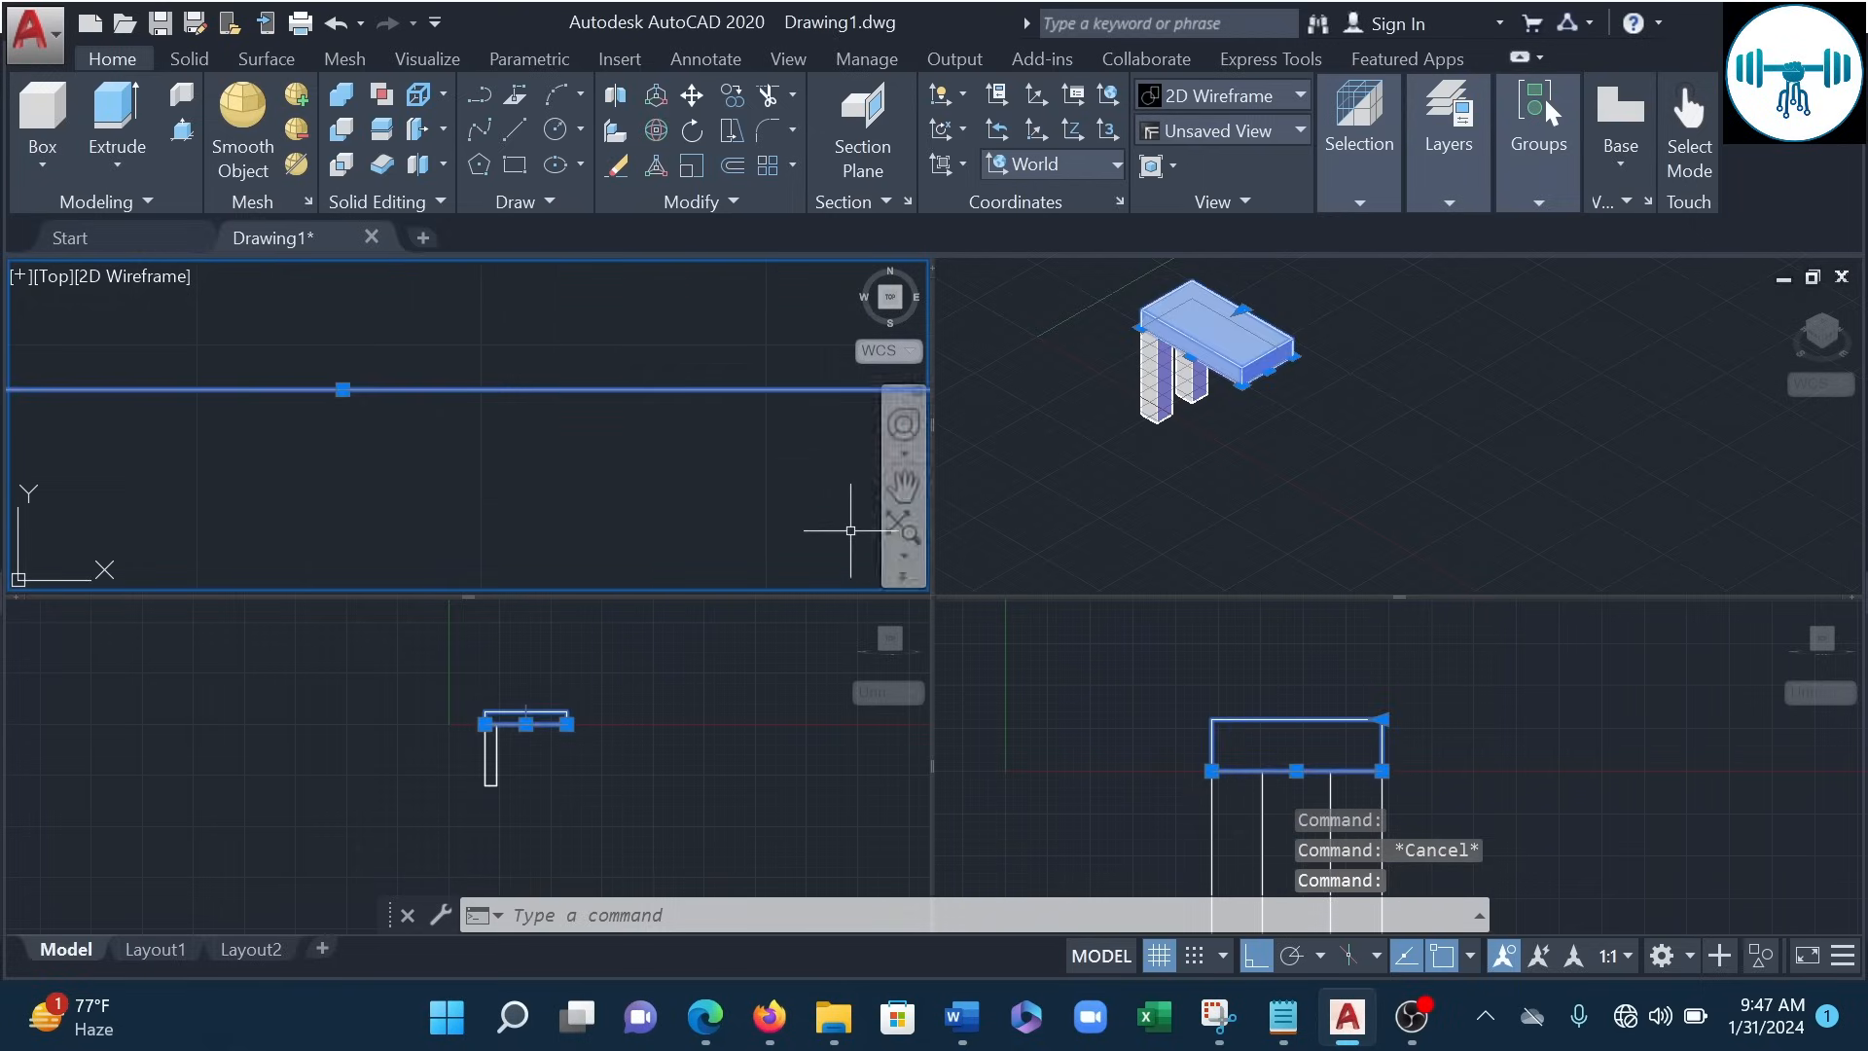
scroll(843, 514, up, 2)
middle_drag(802, 508, 777, 561)
scroll(688, 388, down, 5)
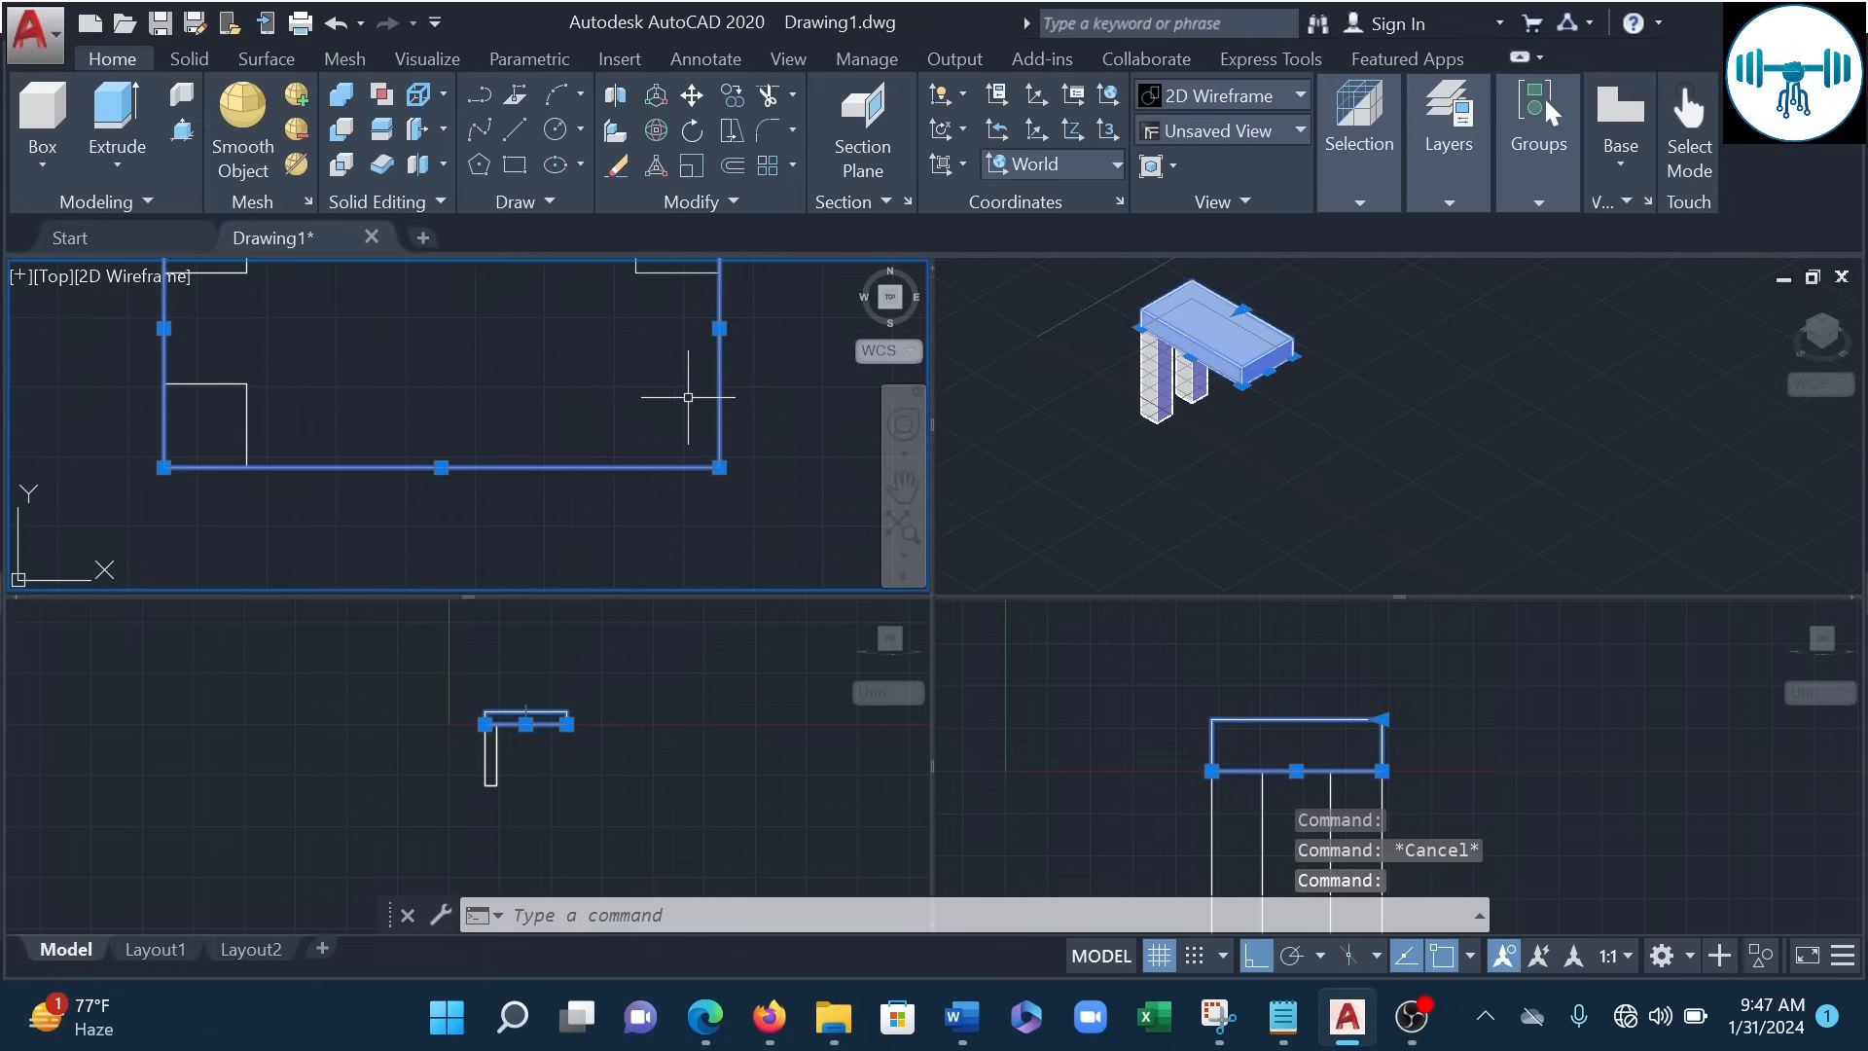
click(674, 468)
key(Escape)
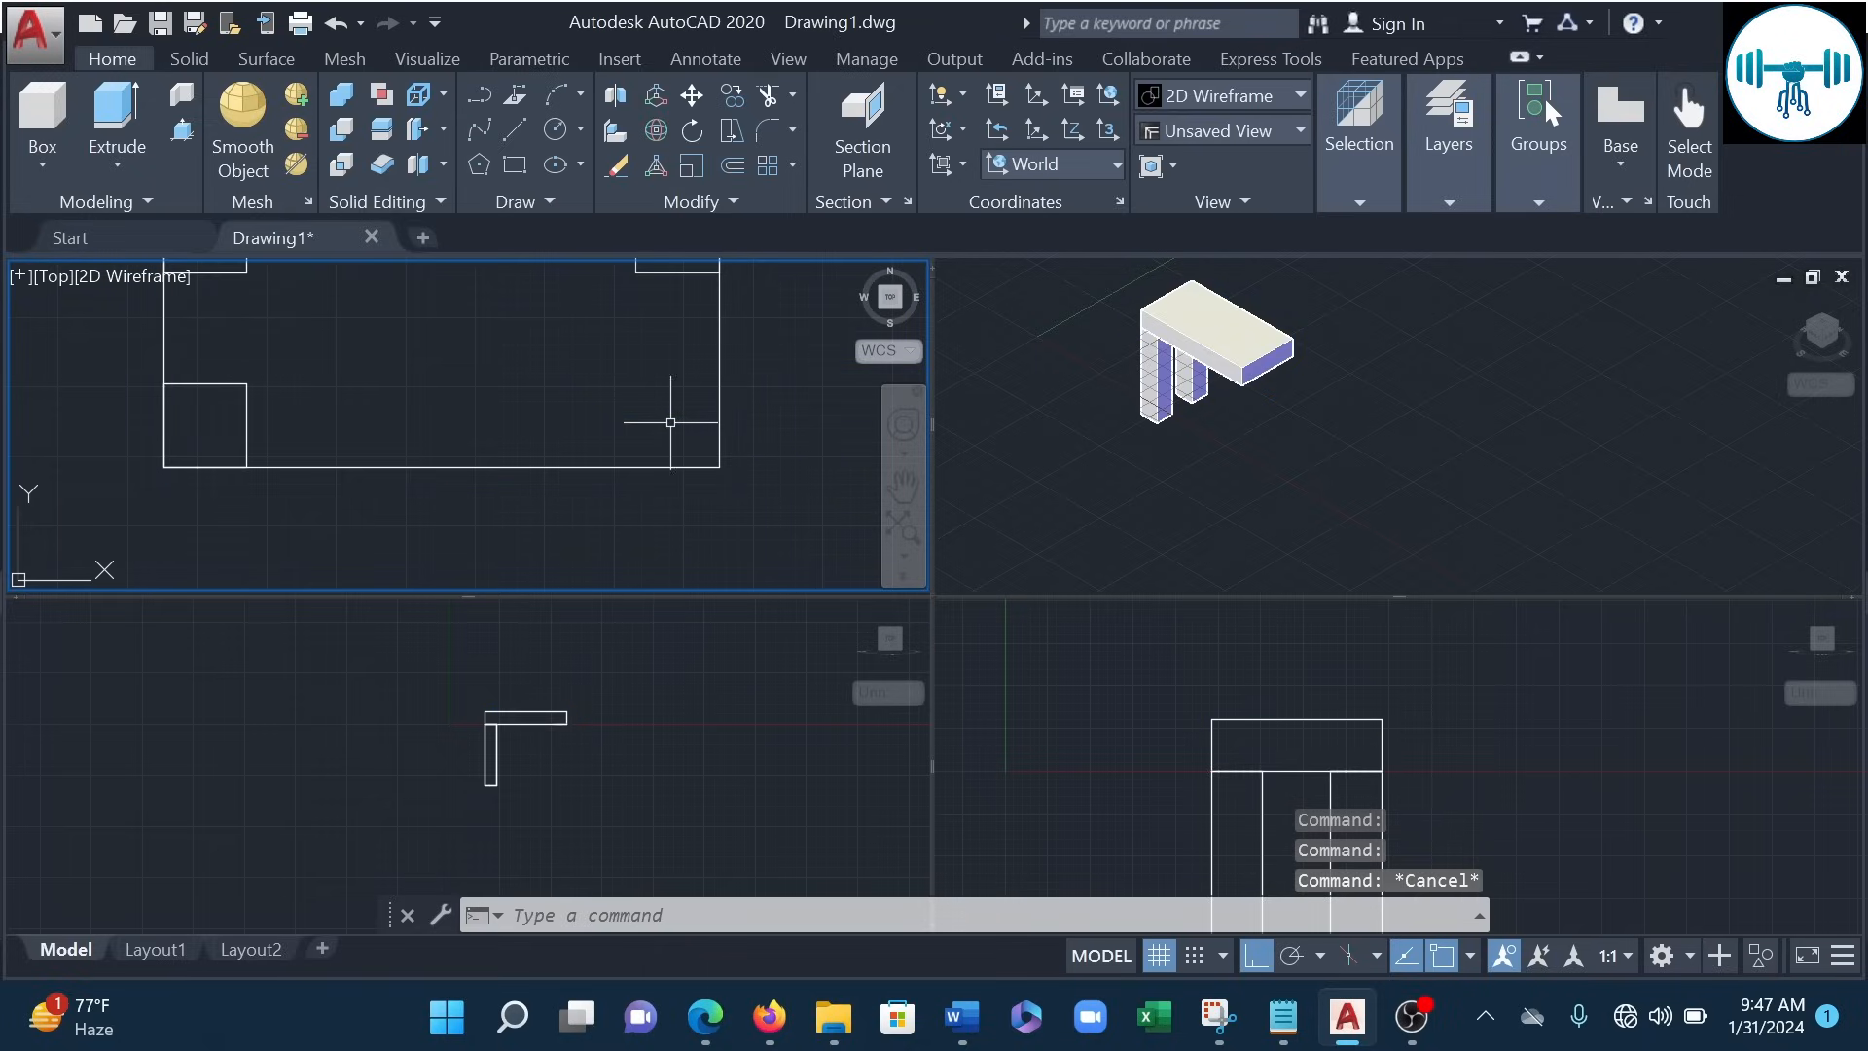
- Draw a 3 by 3 polyline square at the slab's lower-right corner in the Top viewport, ending at its start point
click(475, 97)
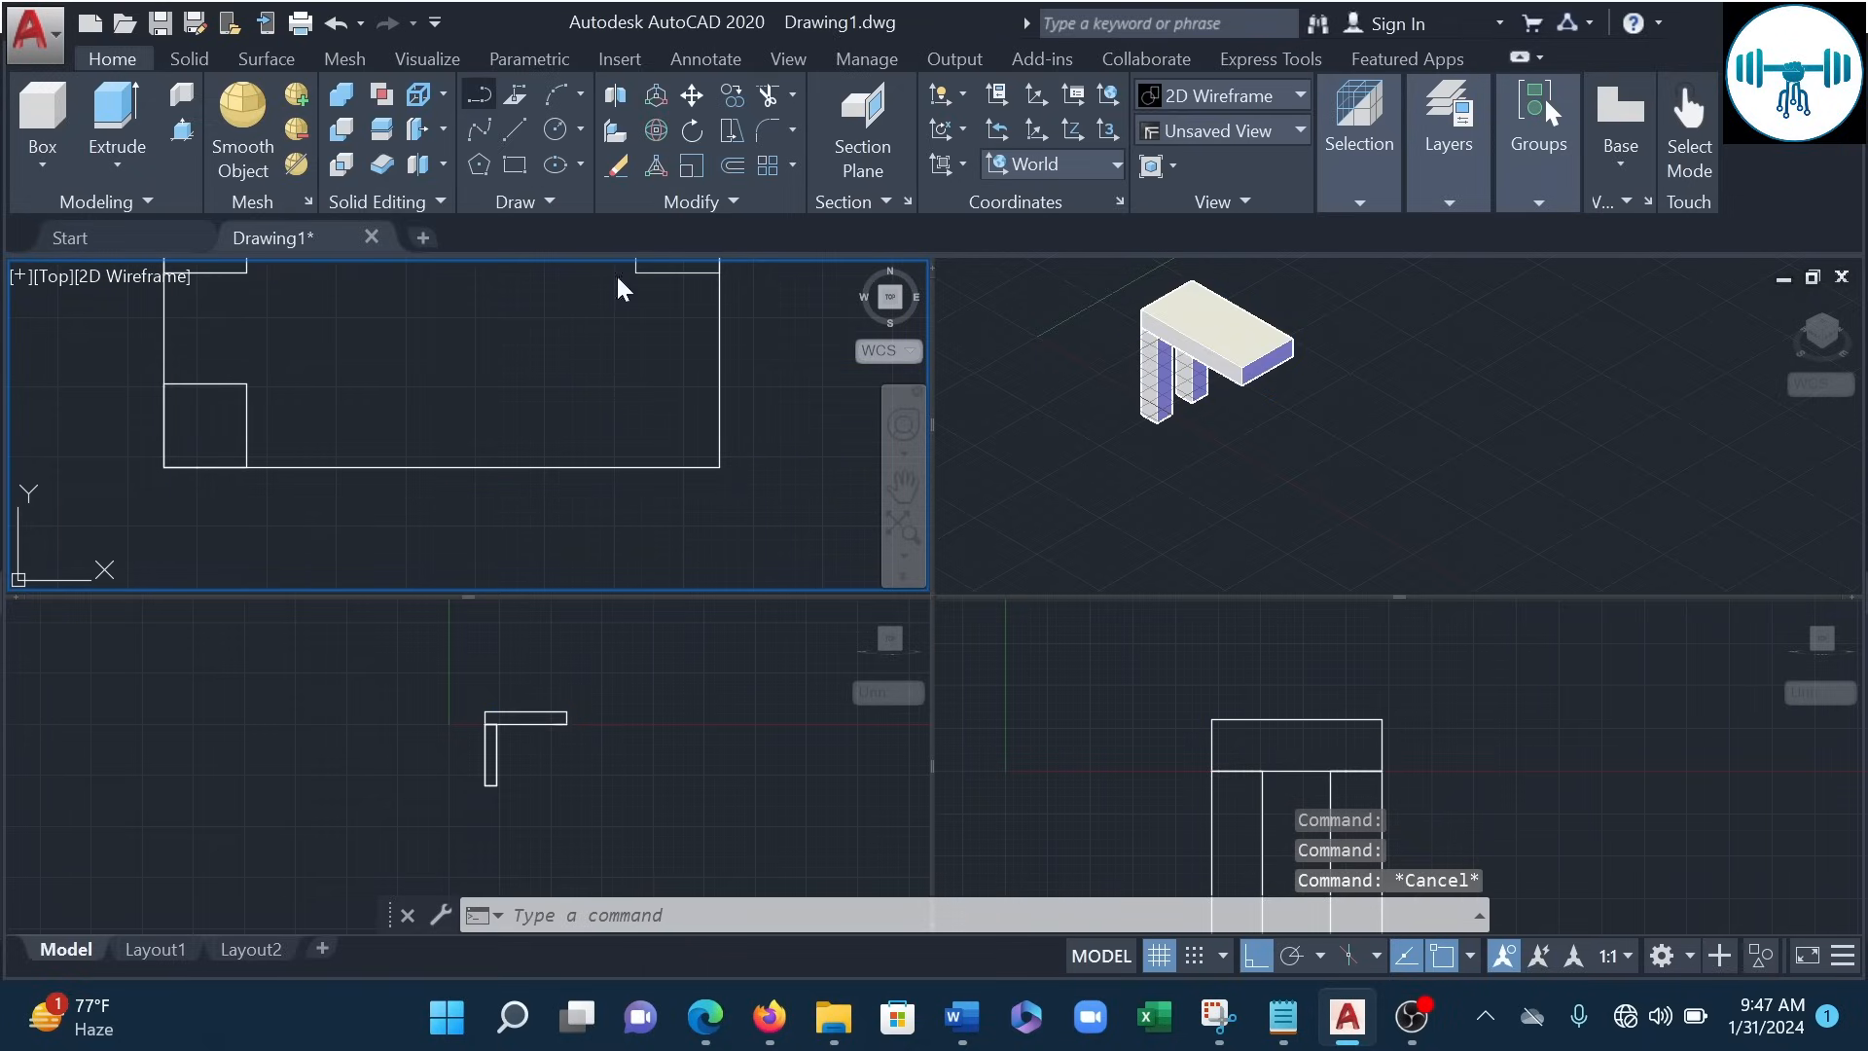
click(719, 467)
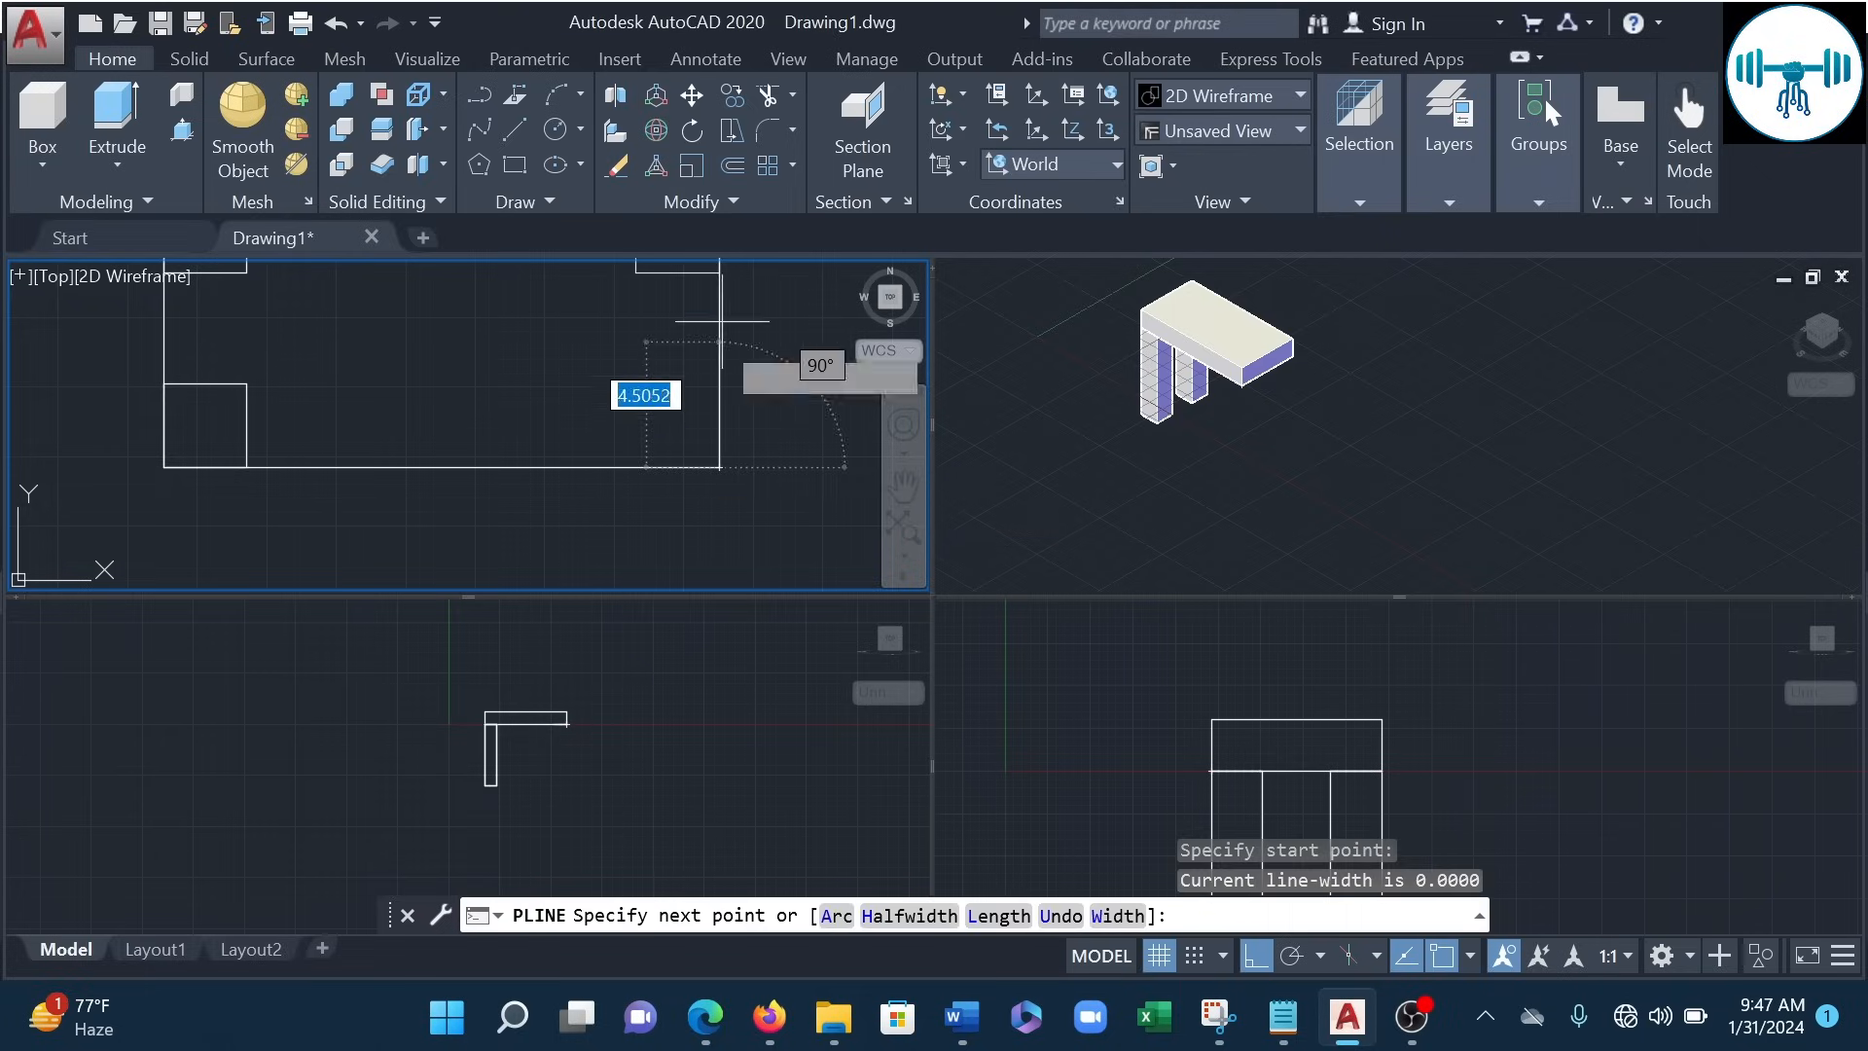
text(3)
key(Return)
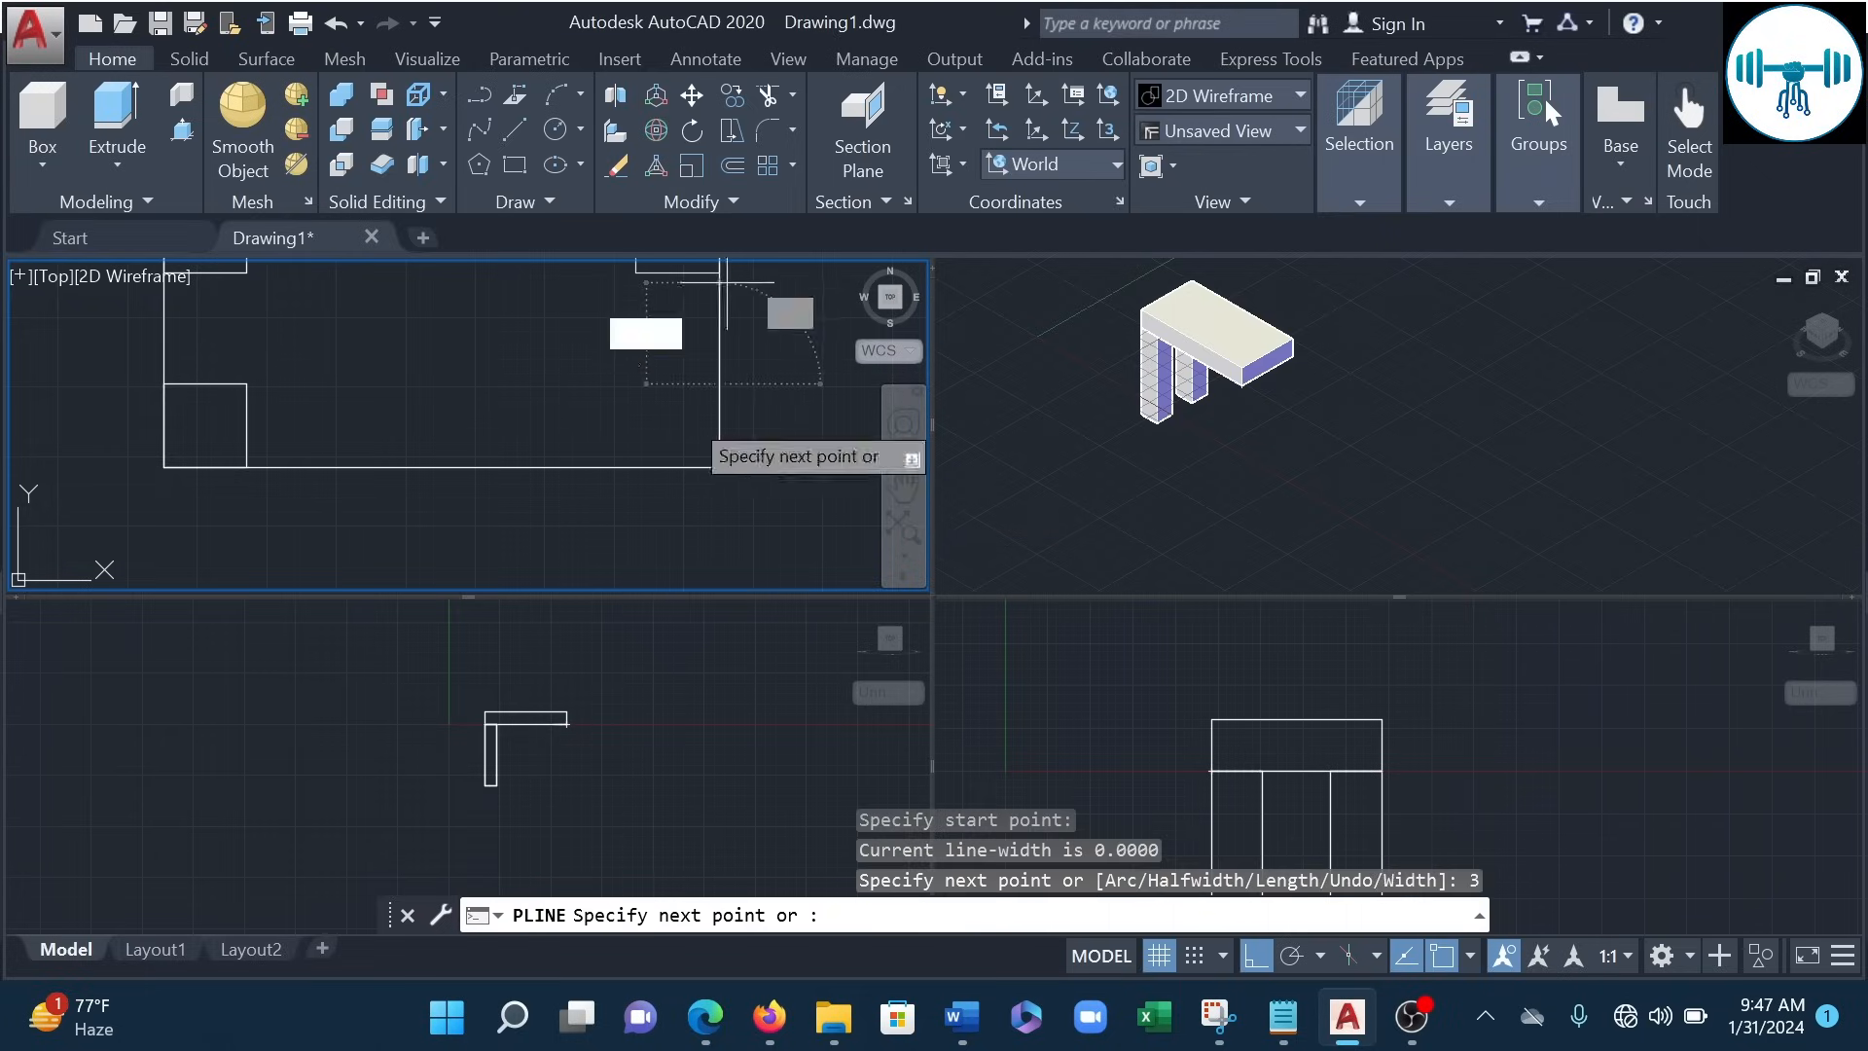
text(3)
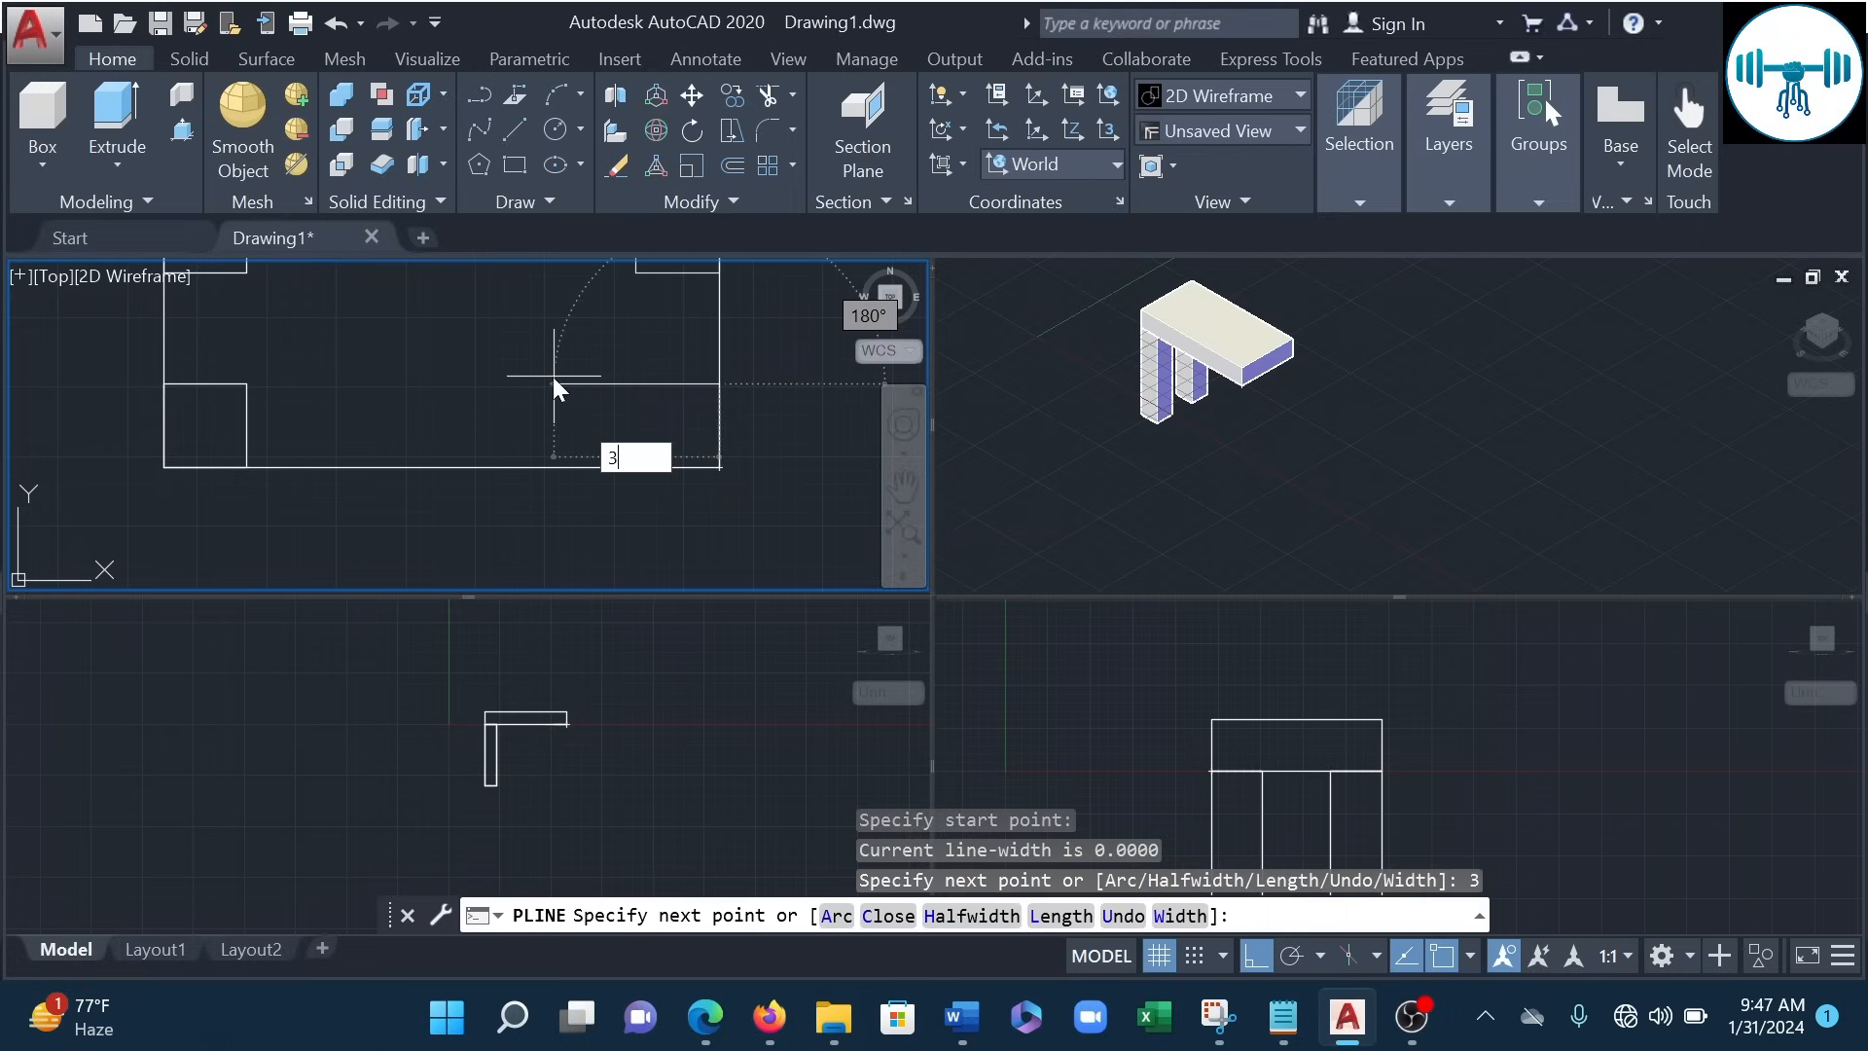
key(Return)
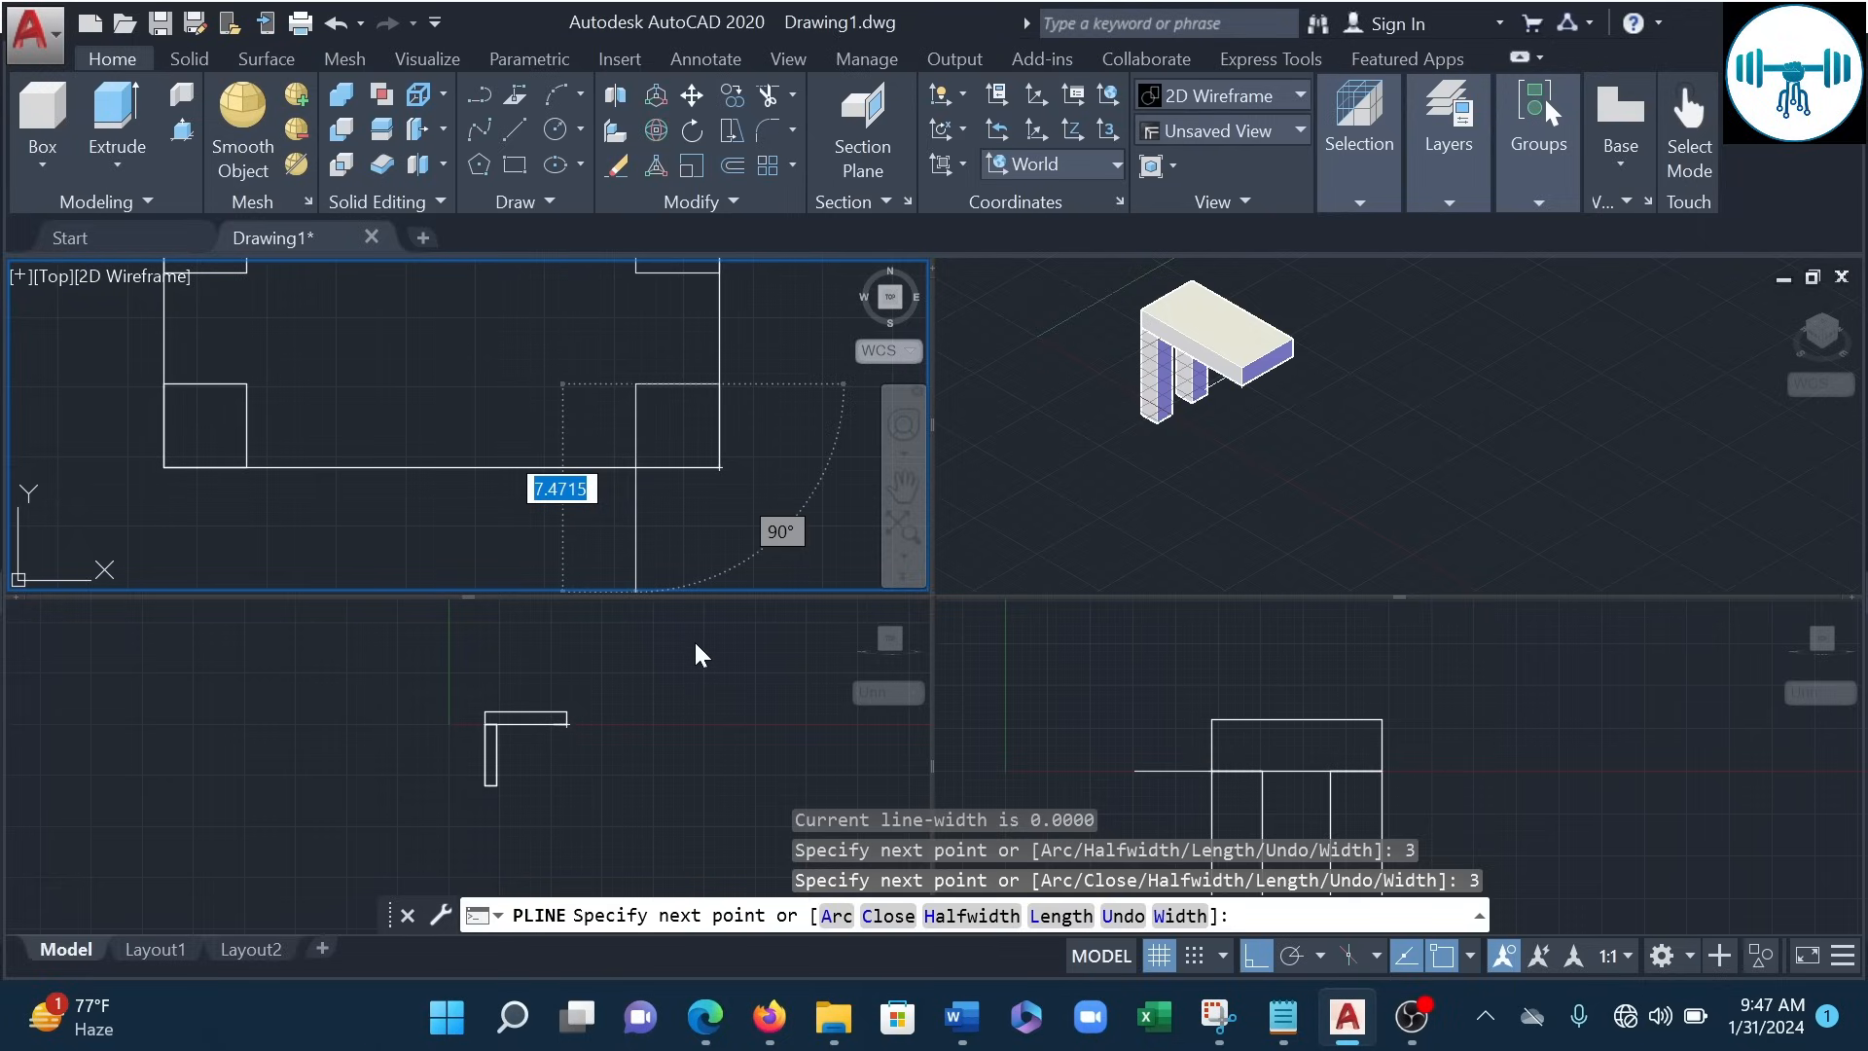
text(3)
key(Return)
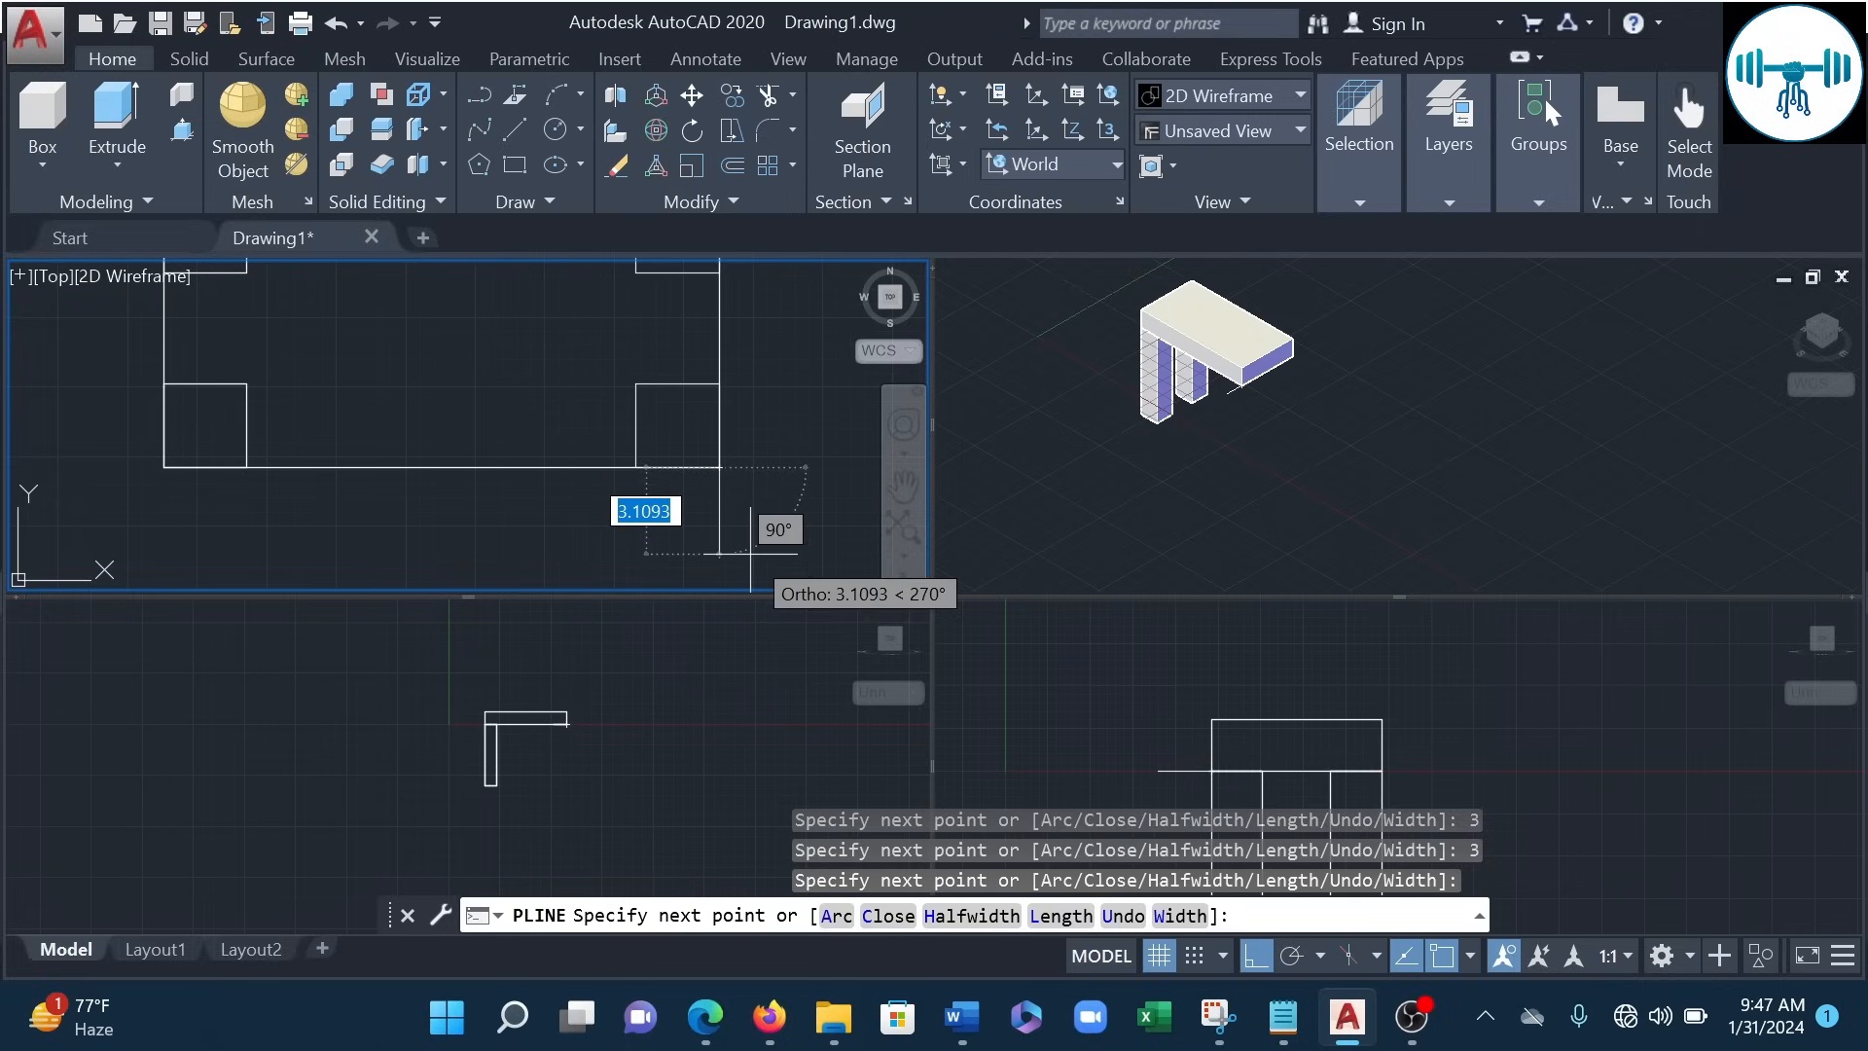
key(Escape)
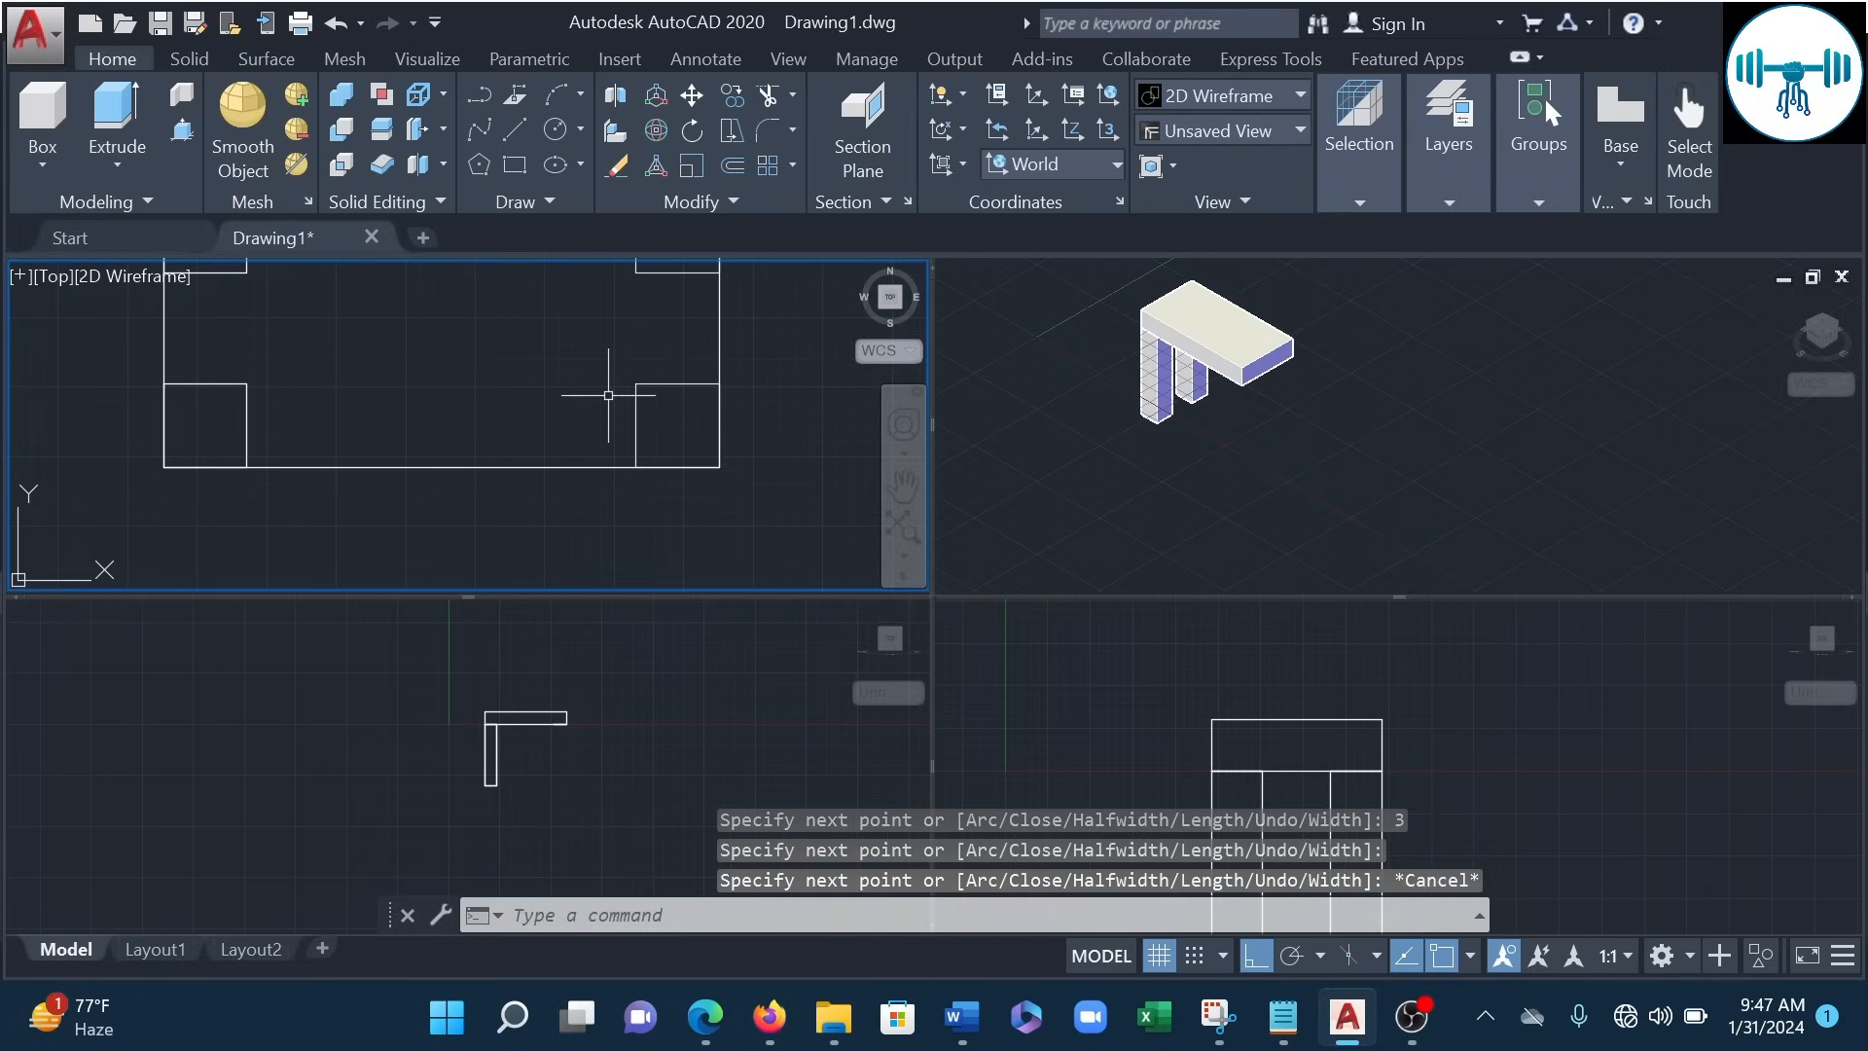
scroll(618, 384, down, 2)
click(331, 266)
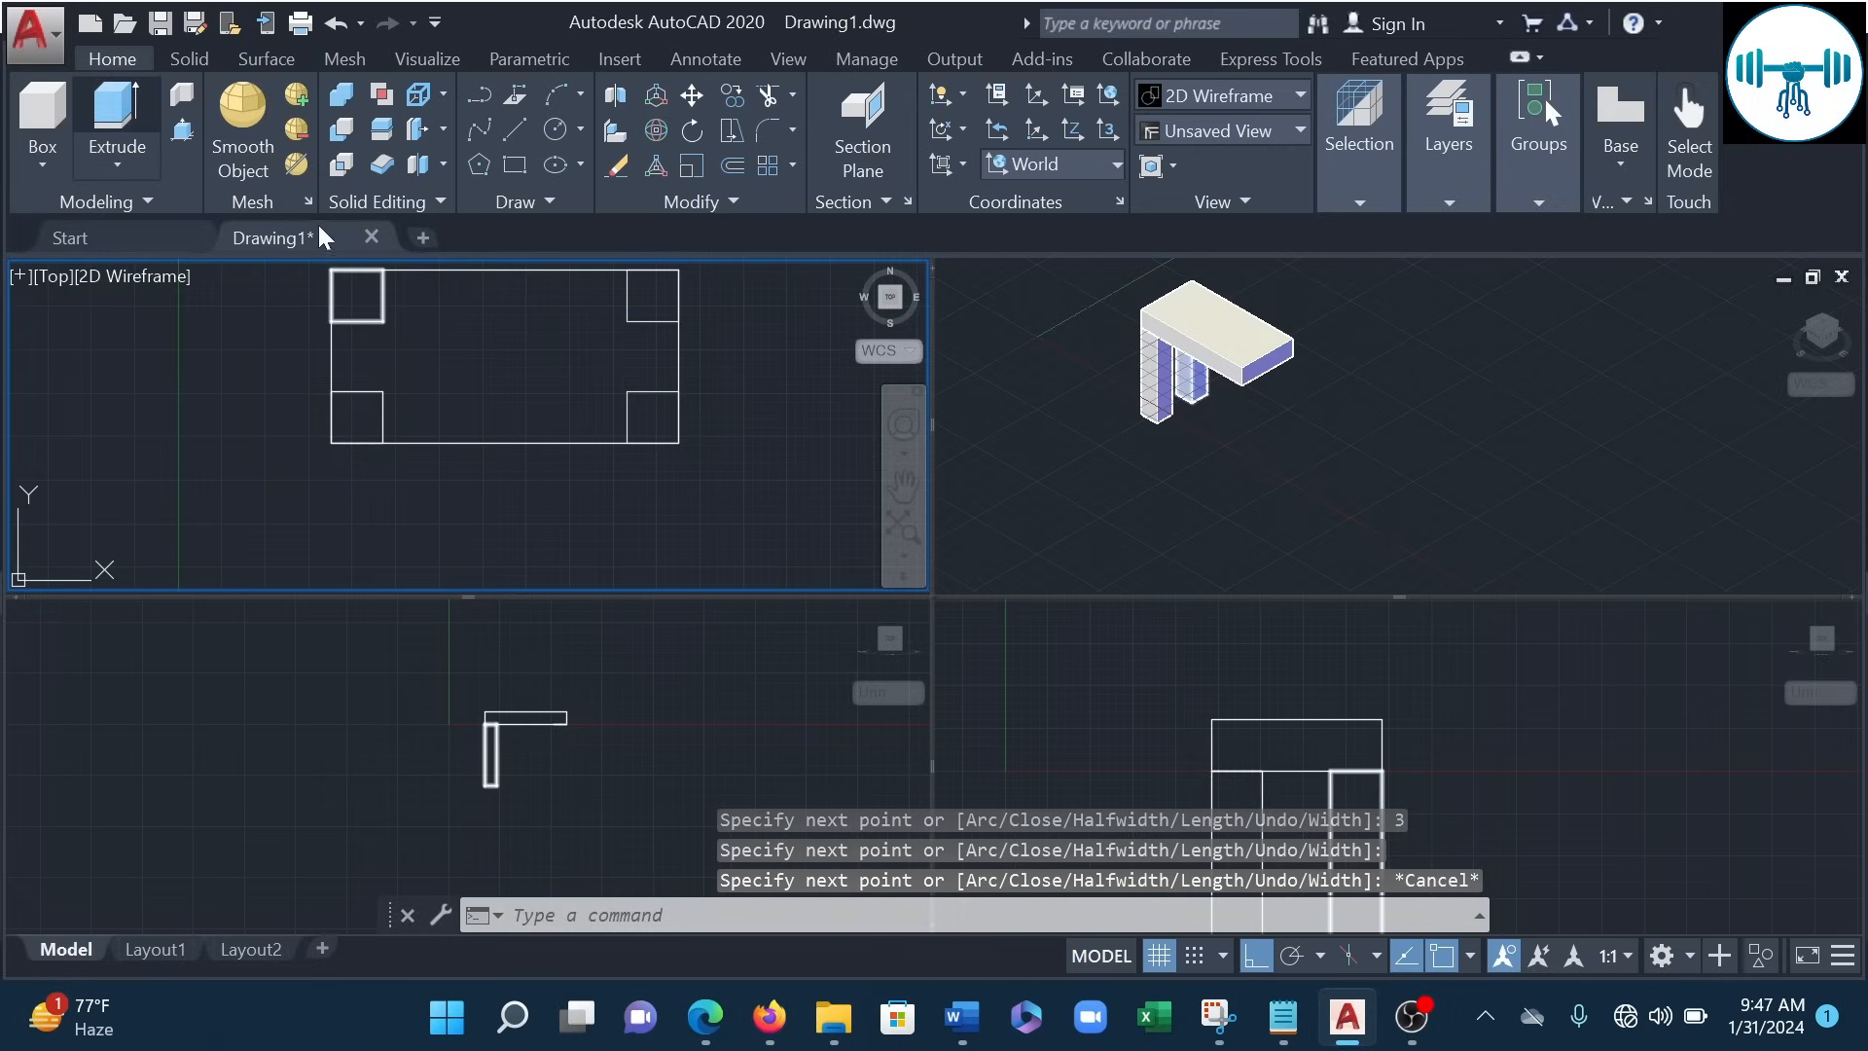
- Extrude the two right-hand corner squares in the Top viewport to a height of -15
click(118, 115)
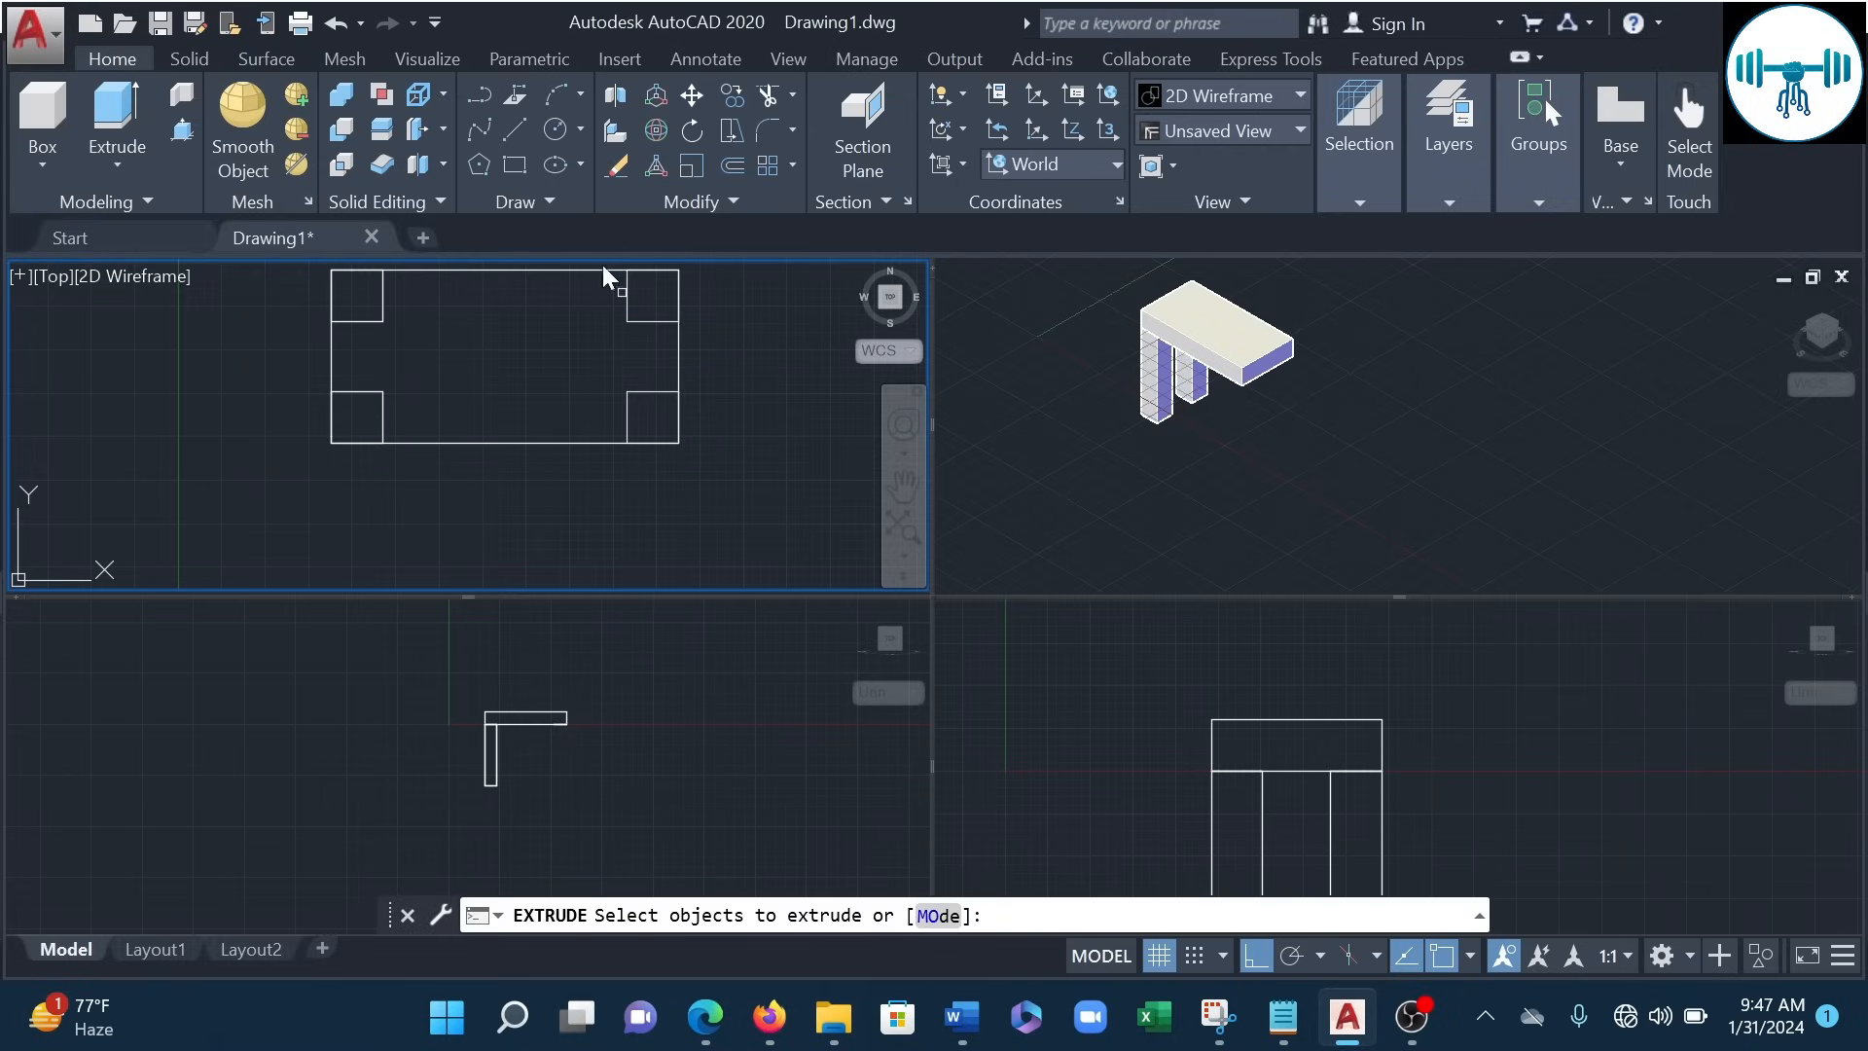
click(632, 324)
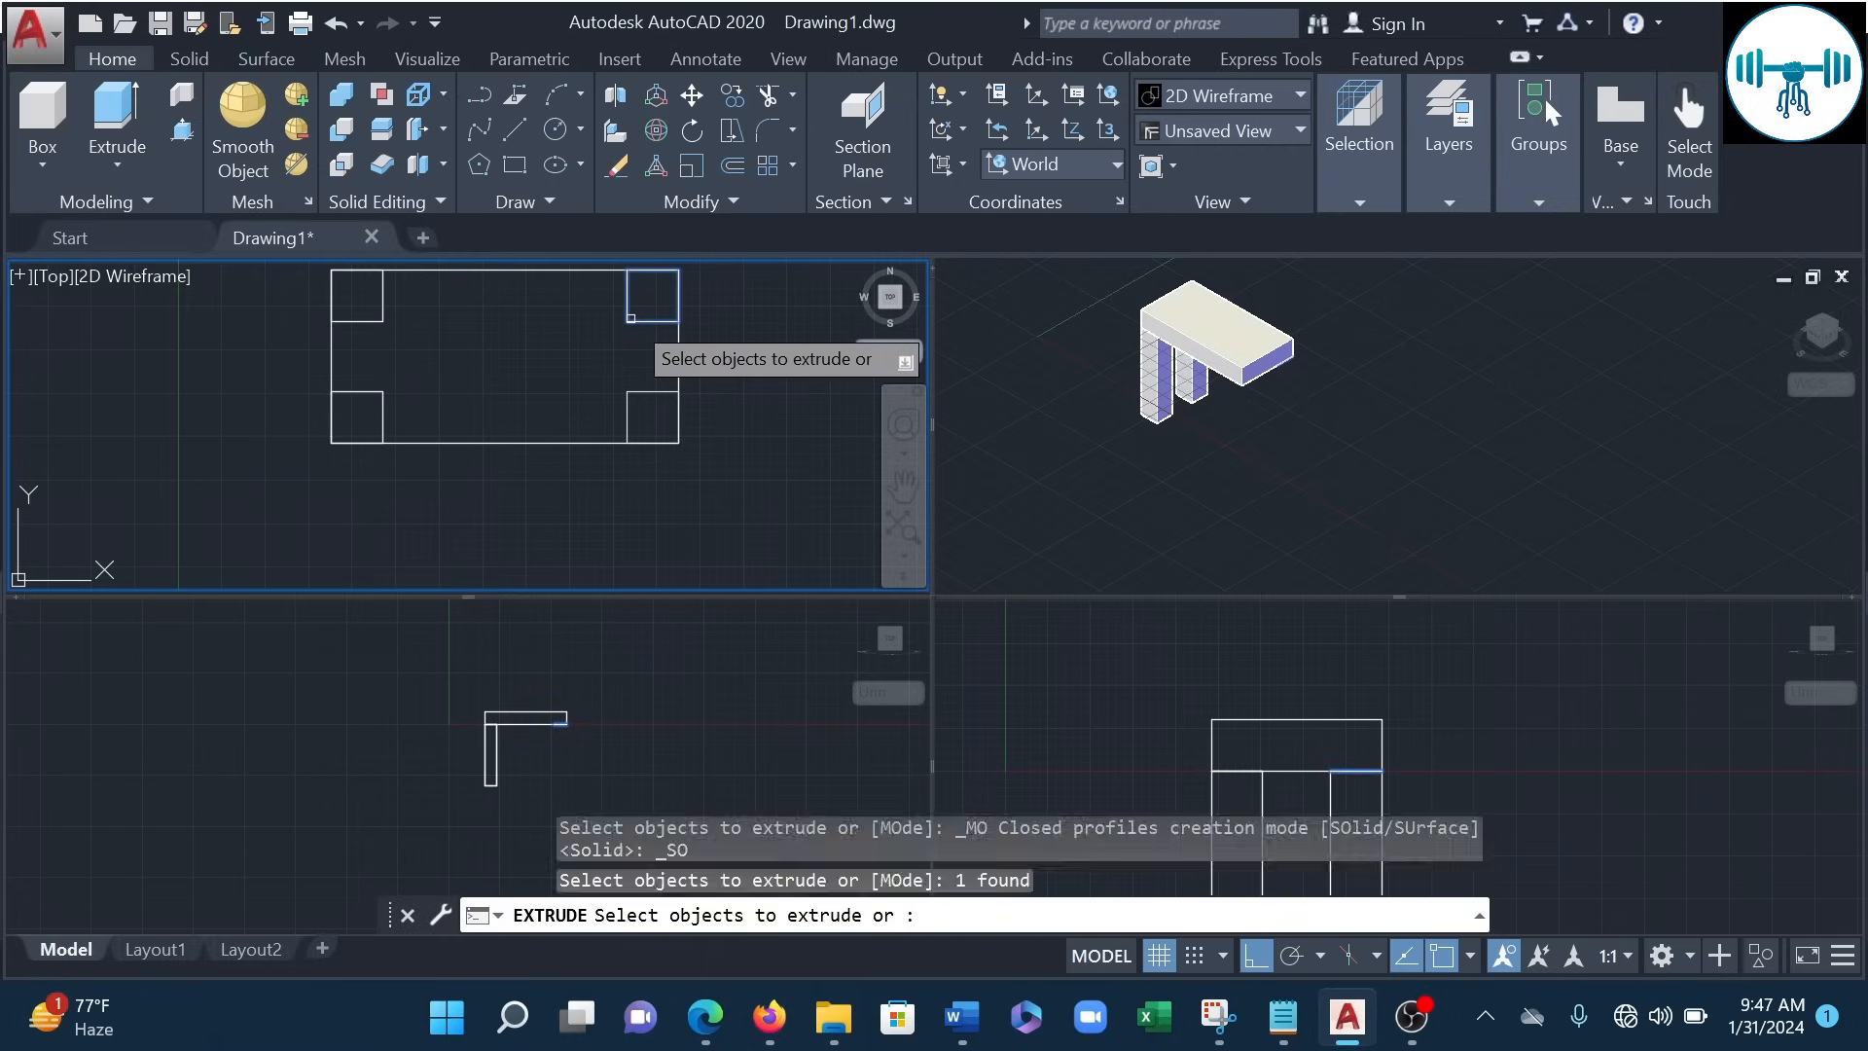
click(638, 392)
key(Return)
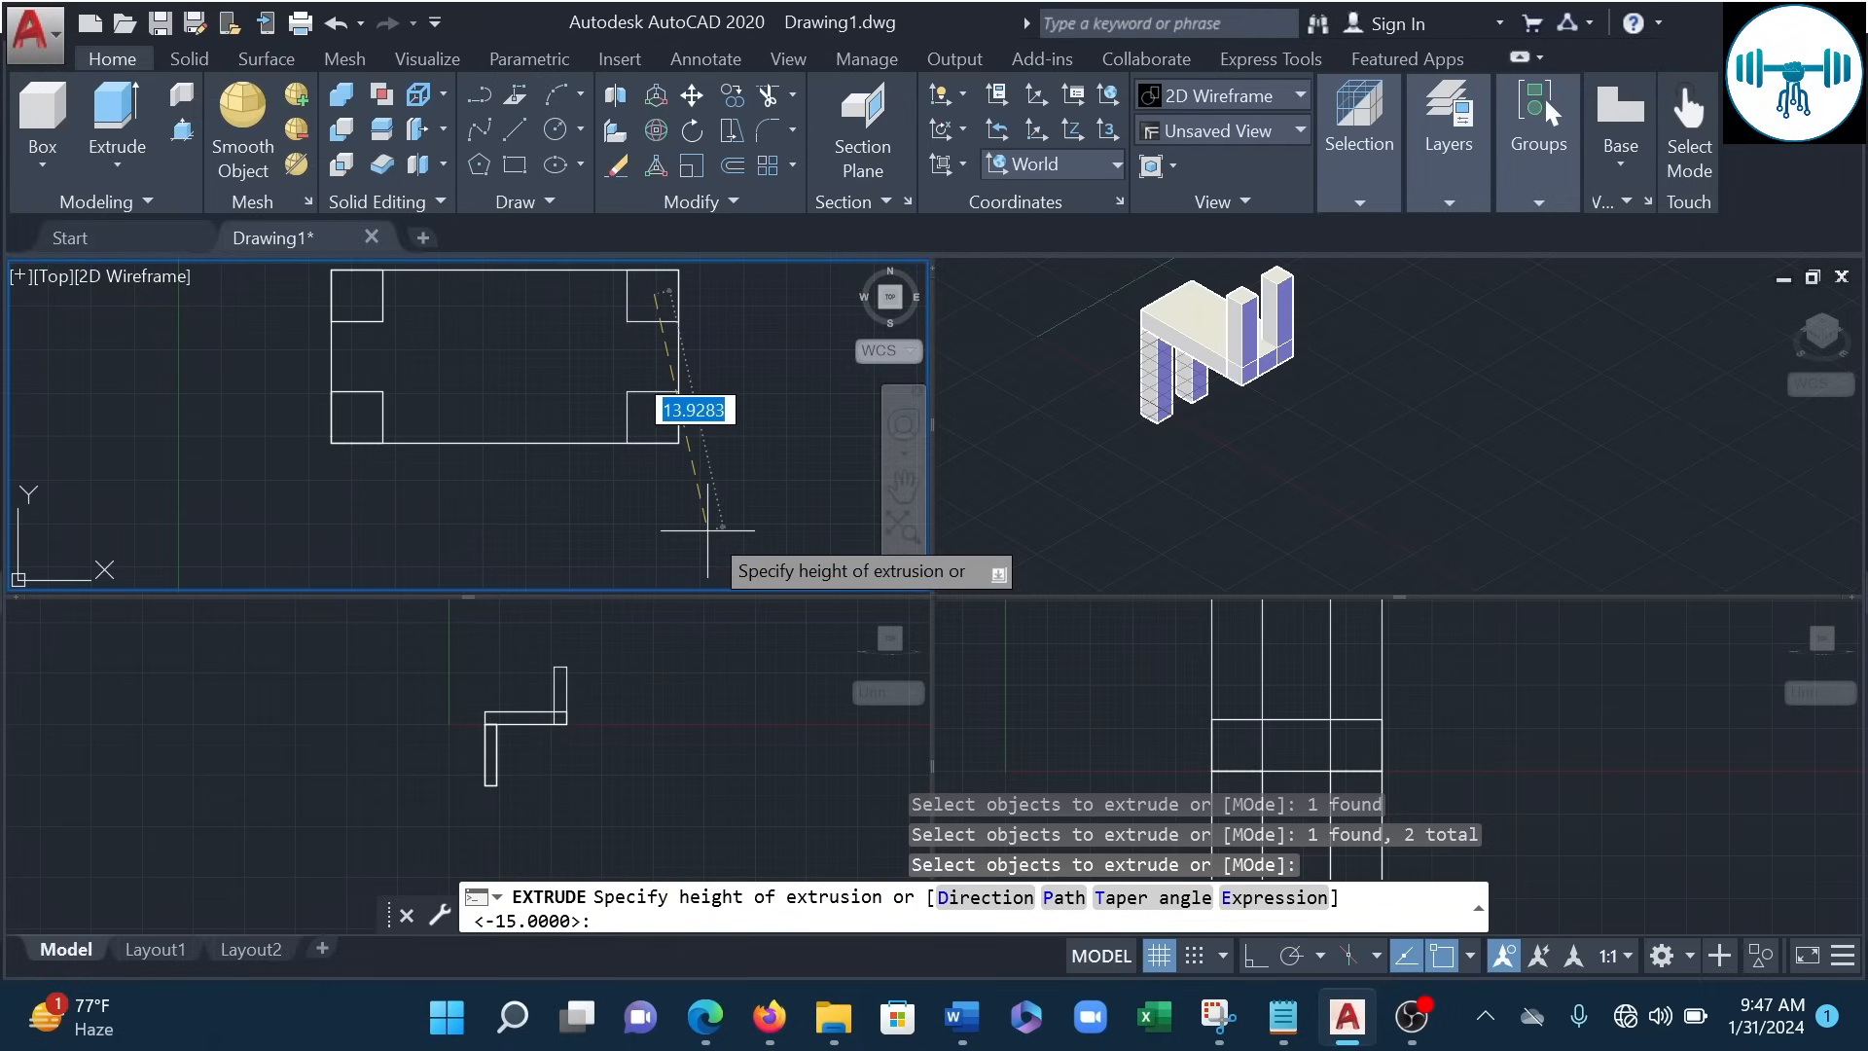
text(-)
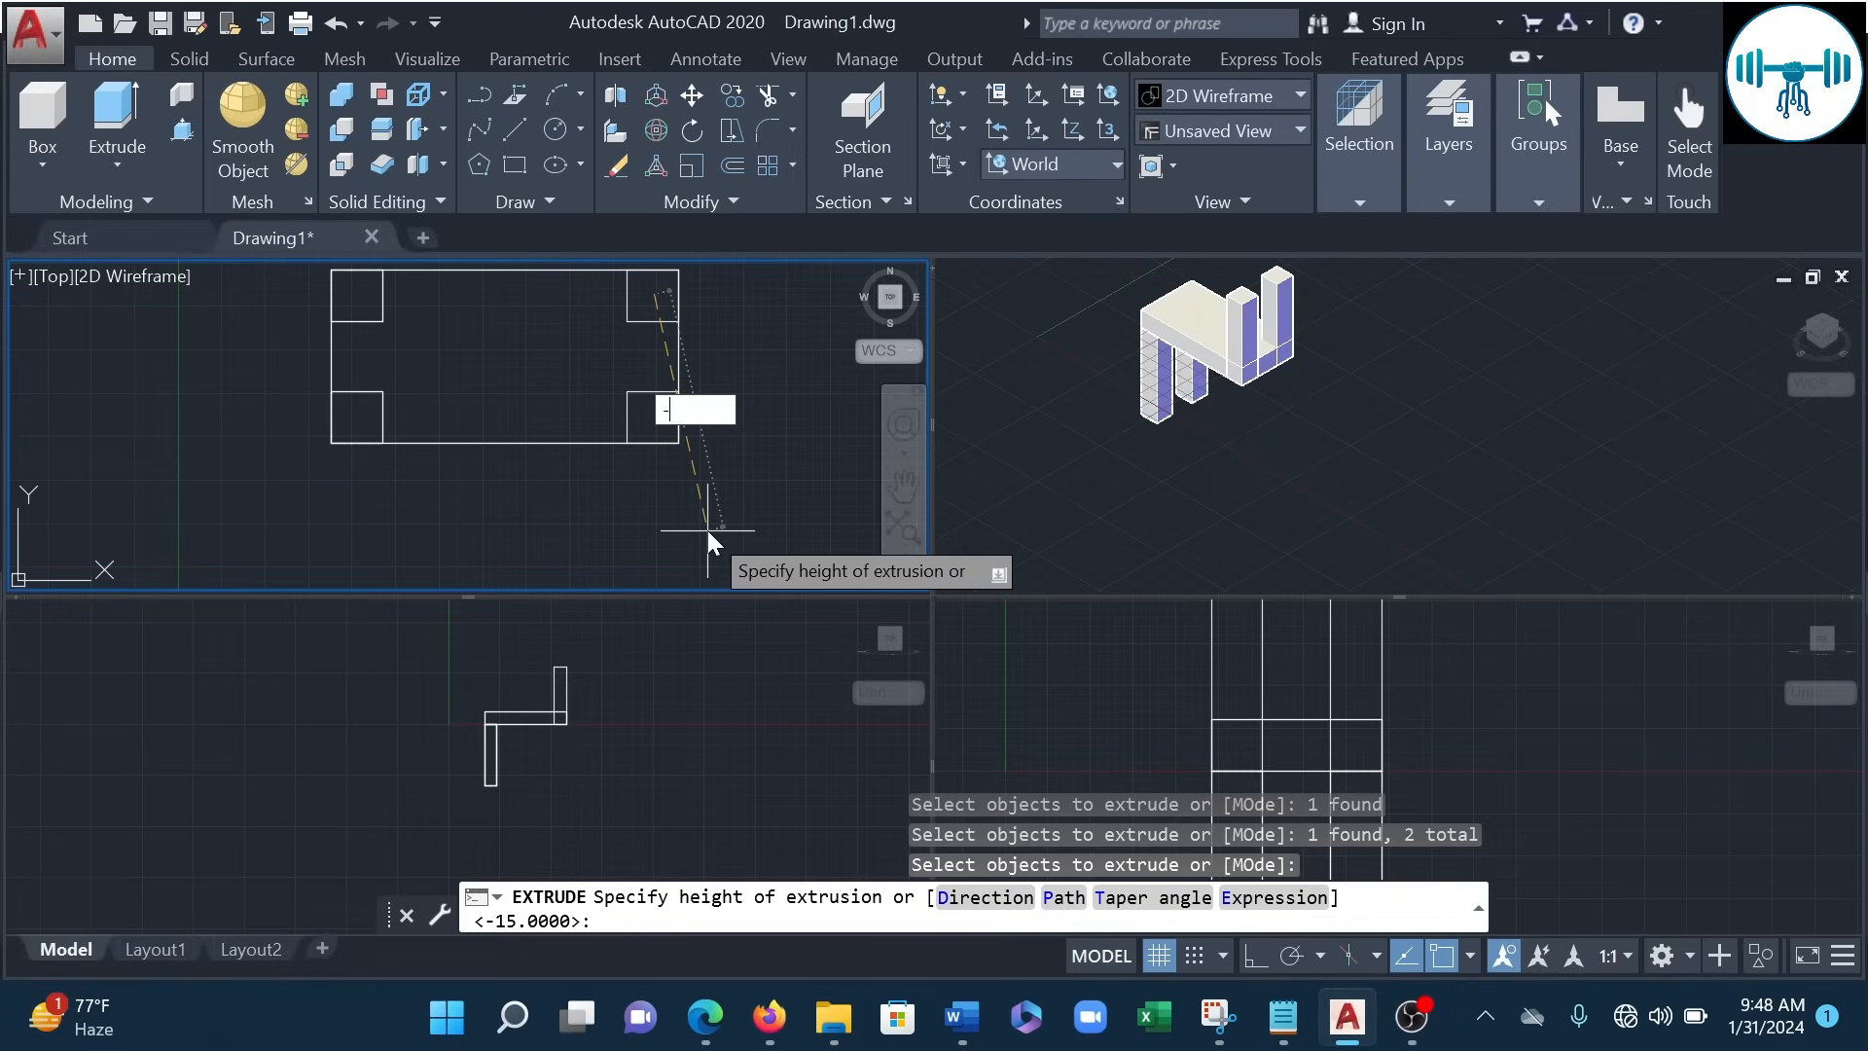
text(15)
key(Return)
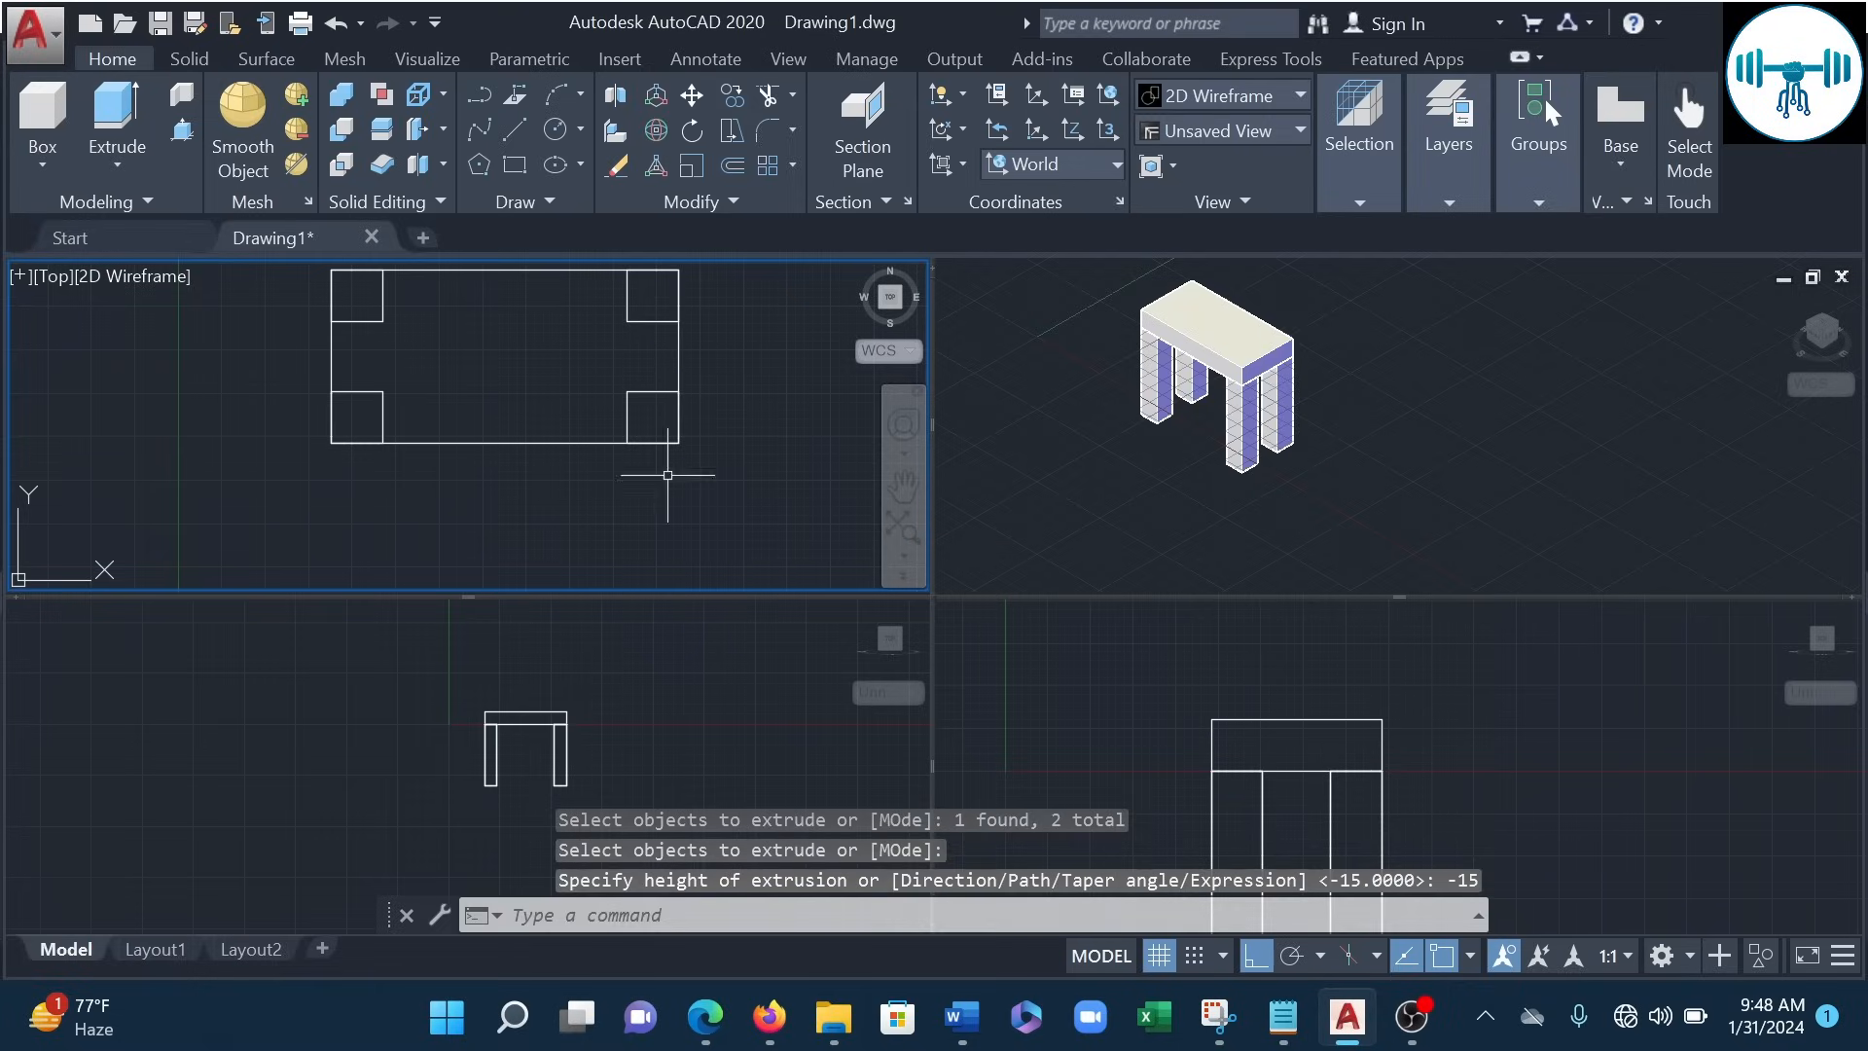
- Inspect the slab and front legs in the SE Isometric viewport by selecting them individually, ending with nothing selected
click(1246, 518)
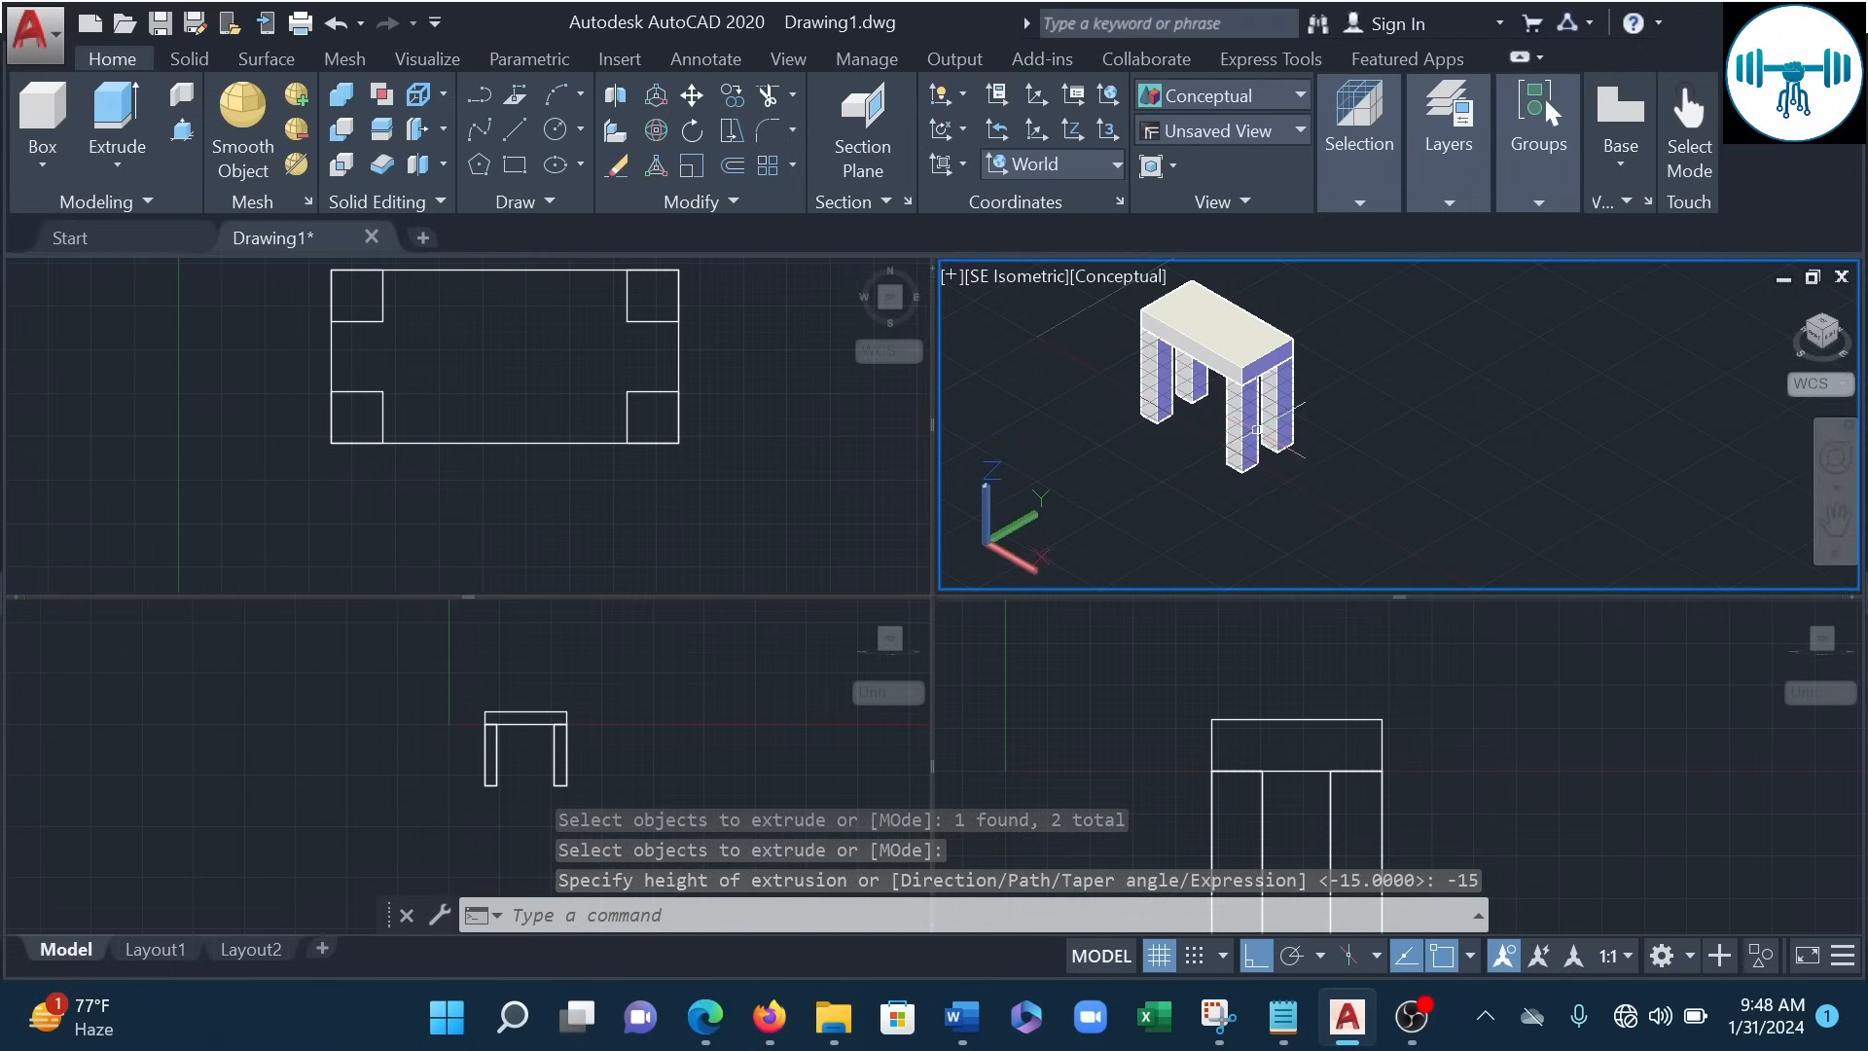
click(1225, 324)
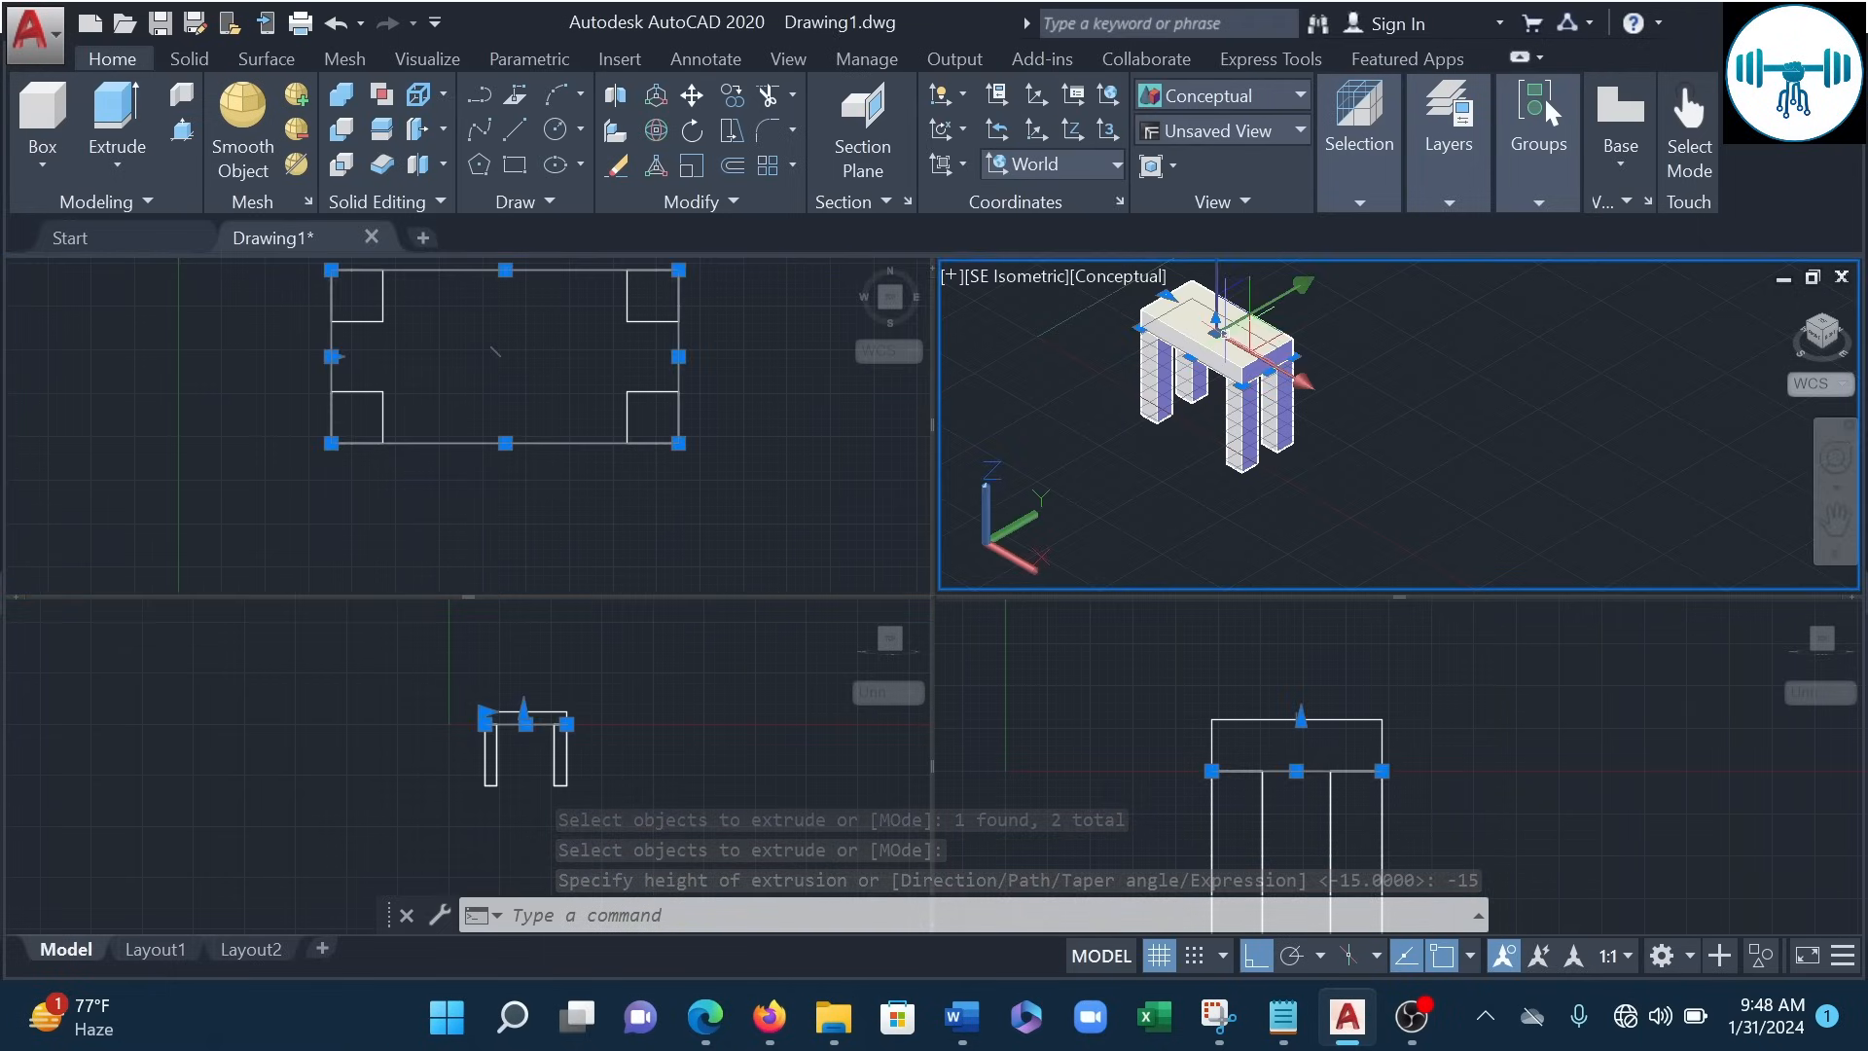
click(1250, 407)
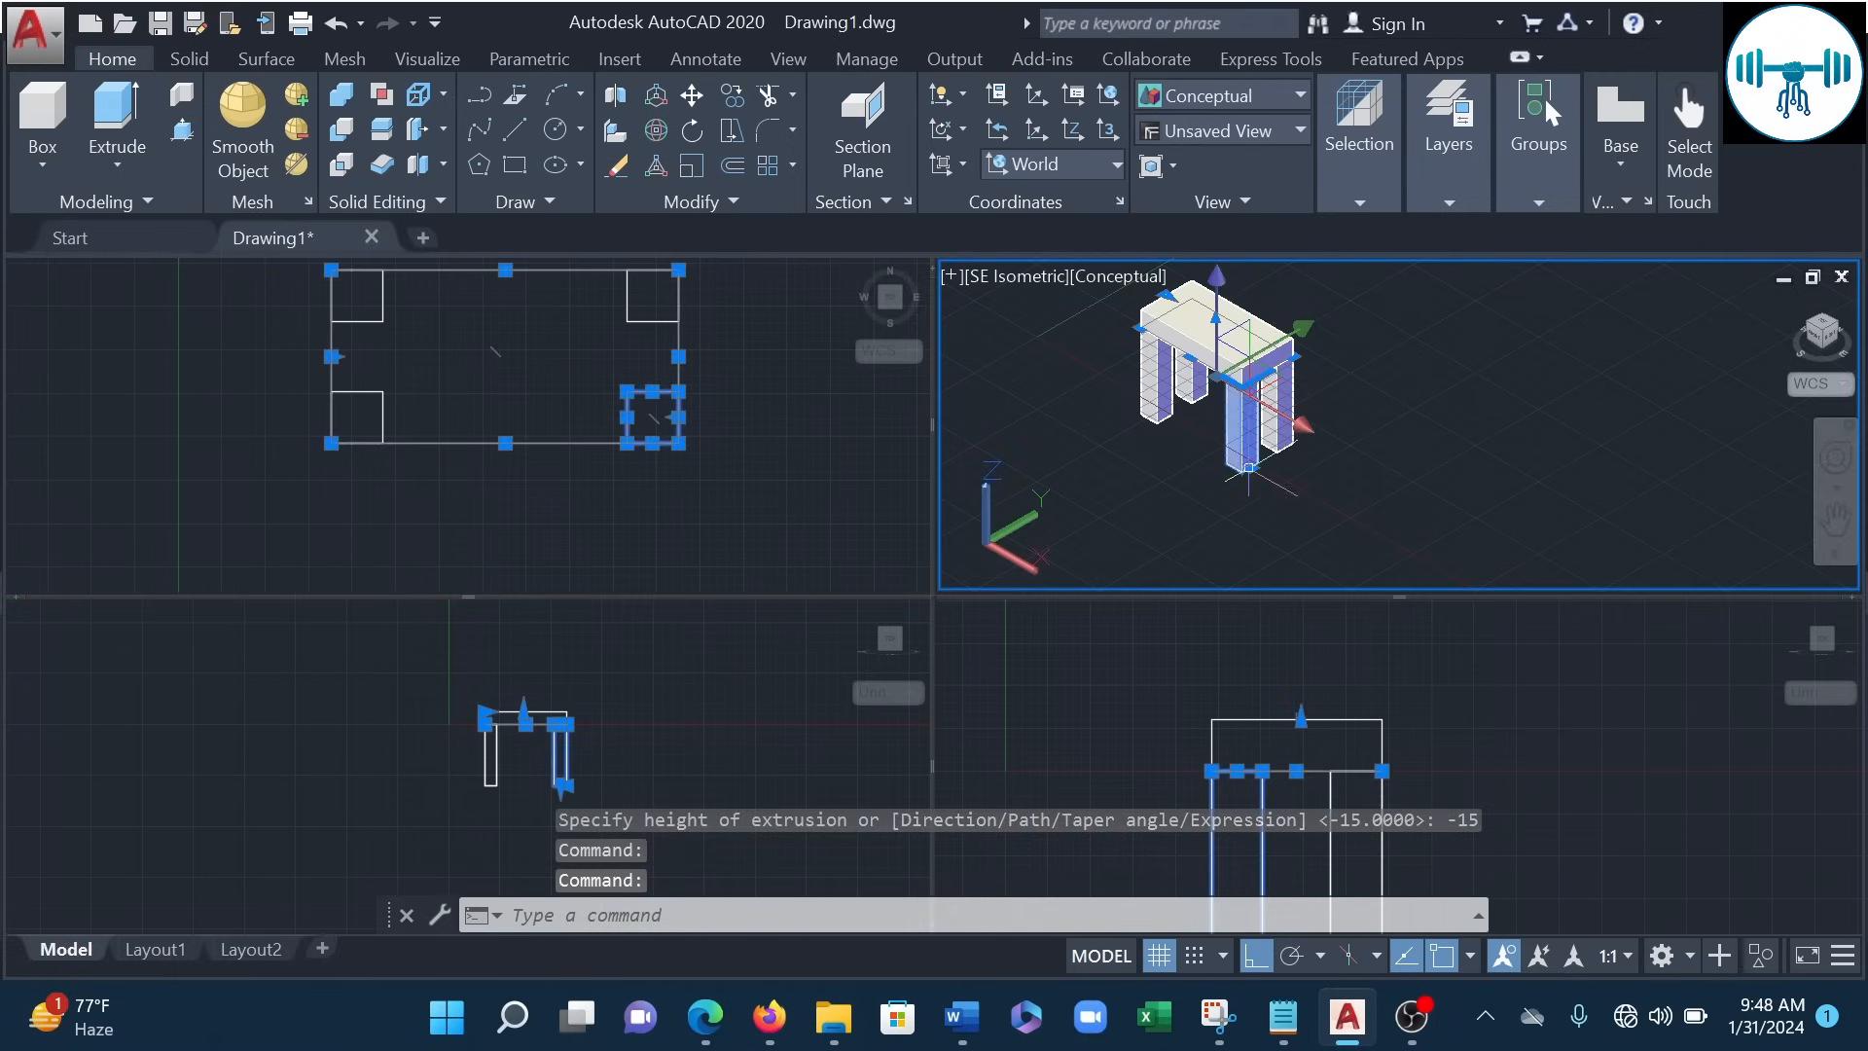
click(1156, 385)
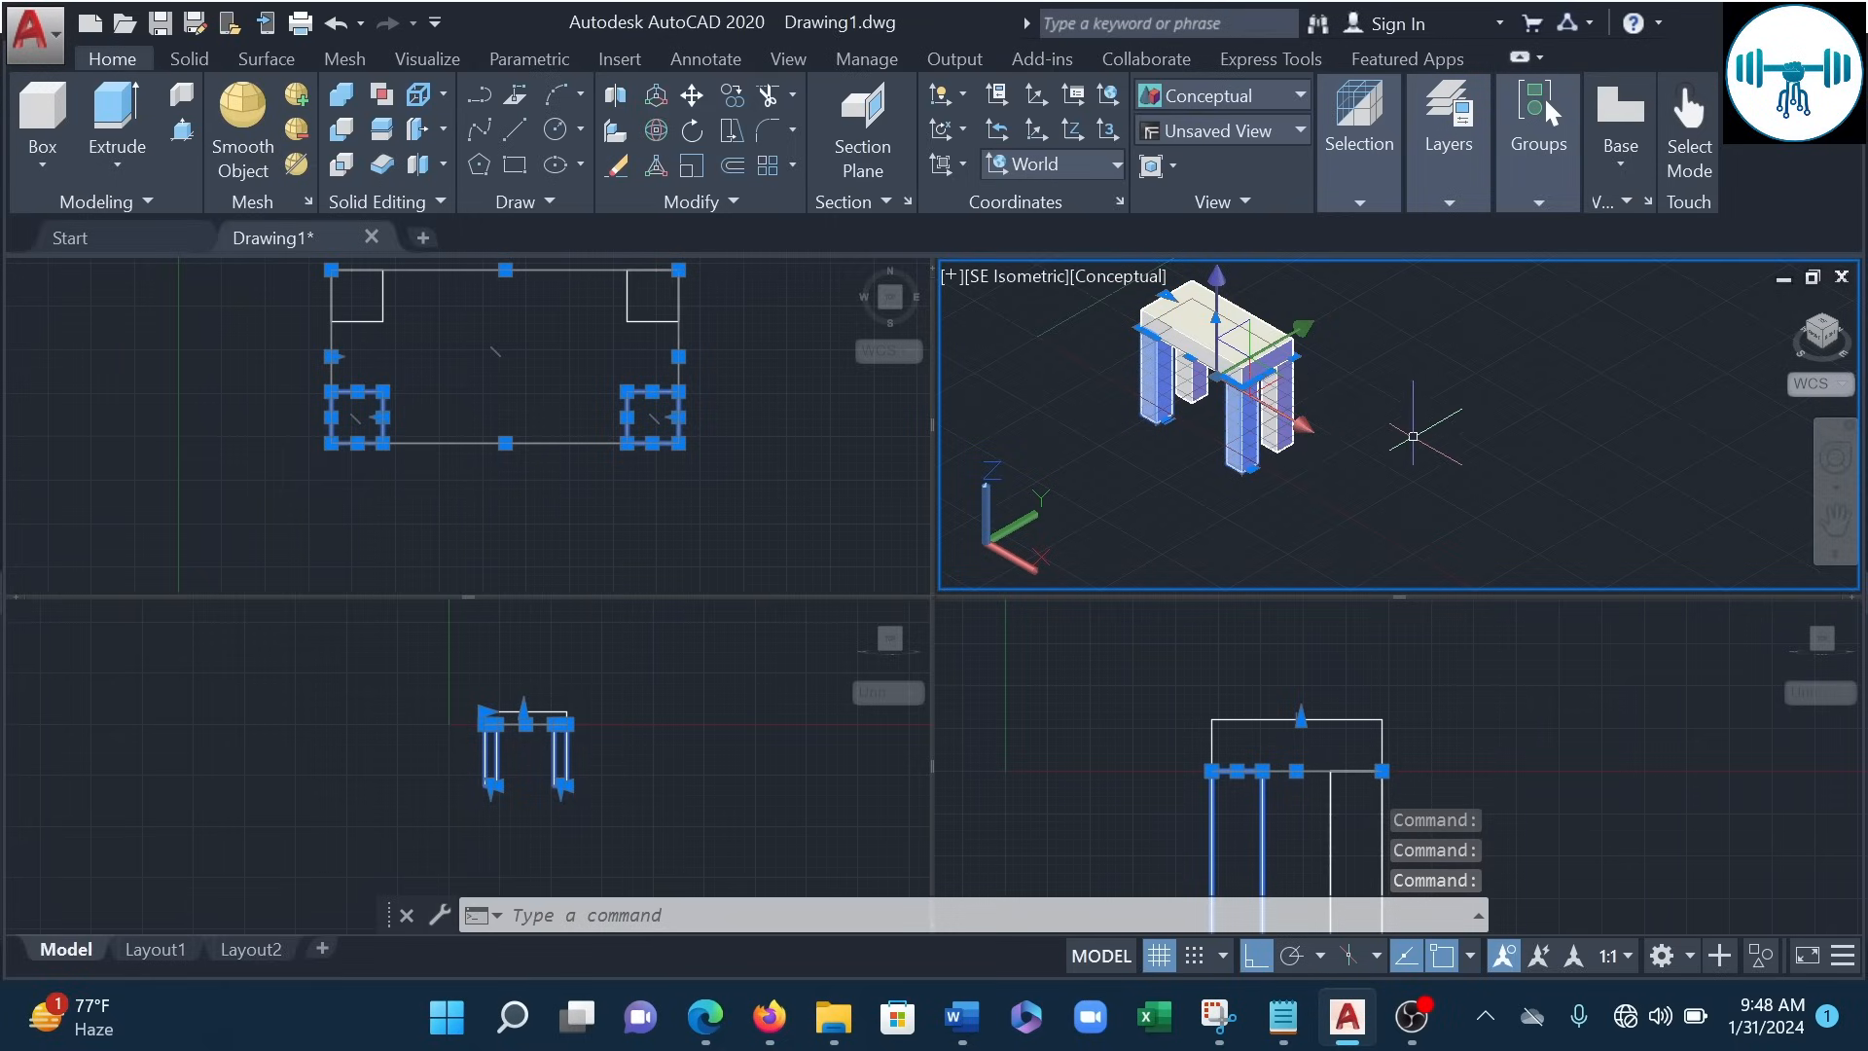
key(Escape)
scroll(1289, 375, up, 3)
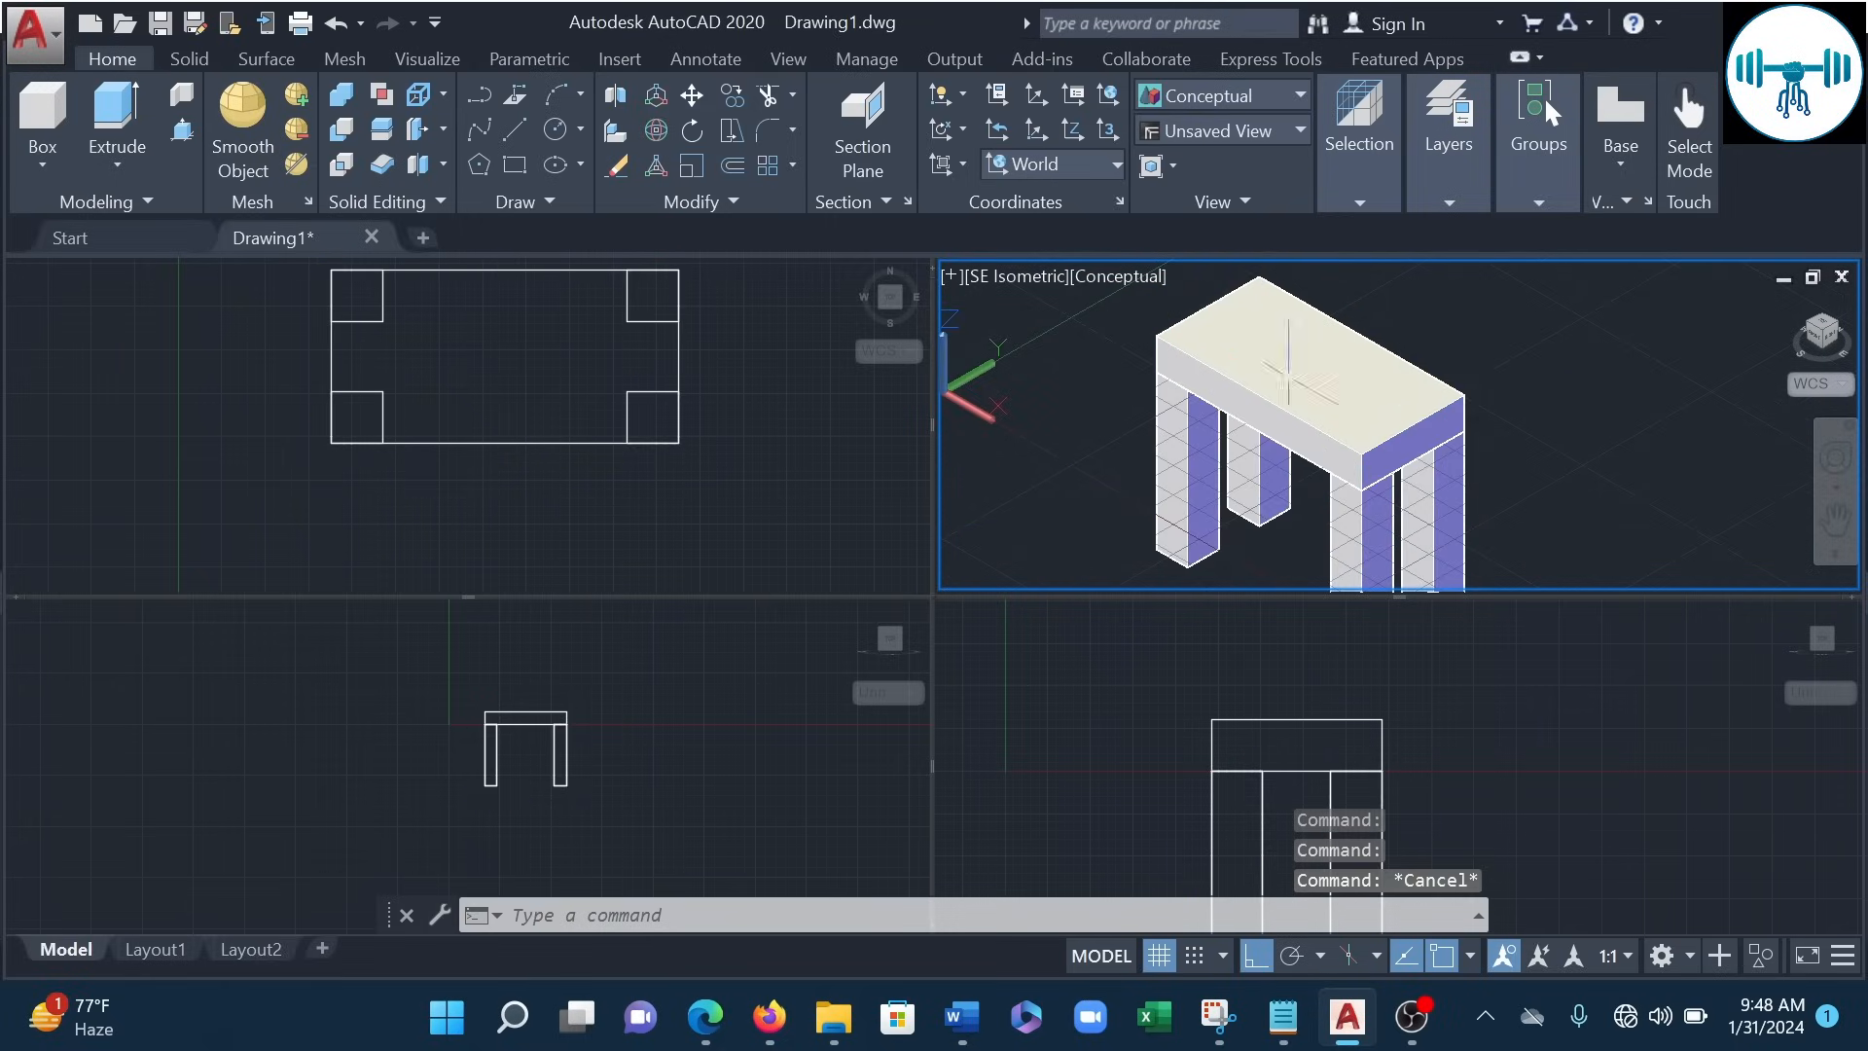
scroll(1556, 418, down, 2)
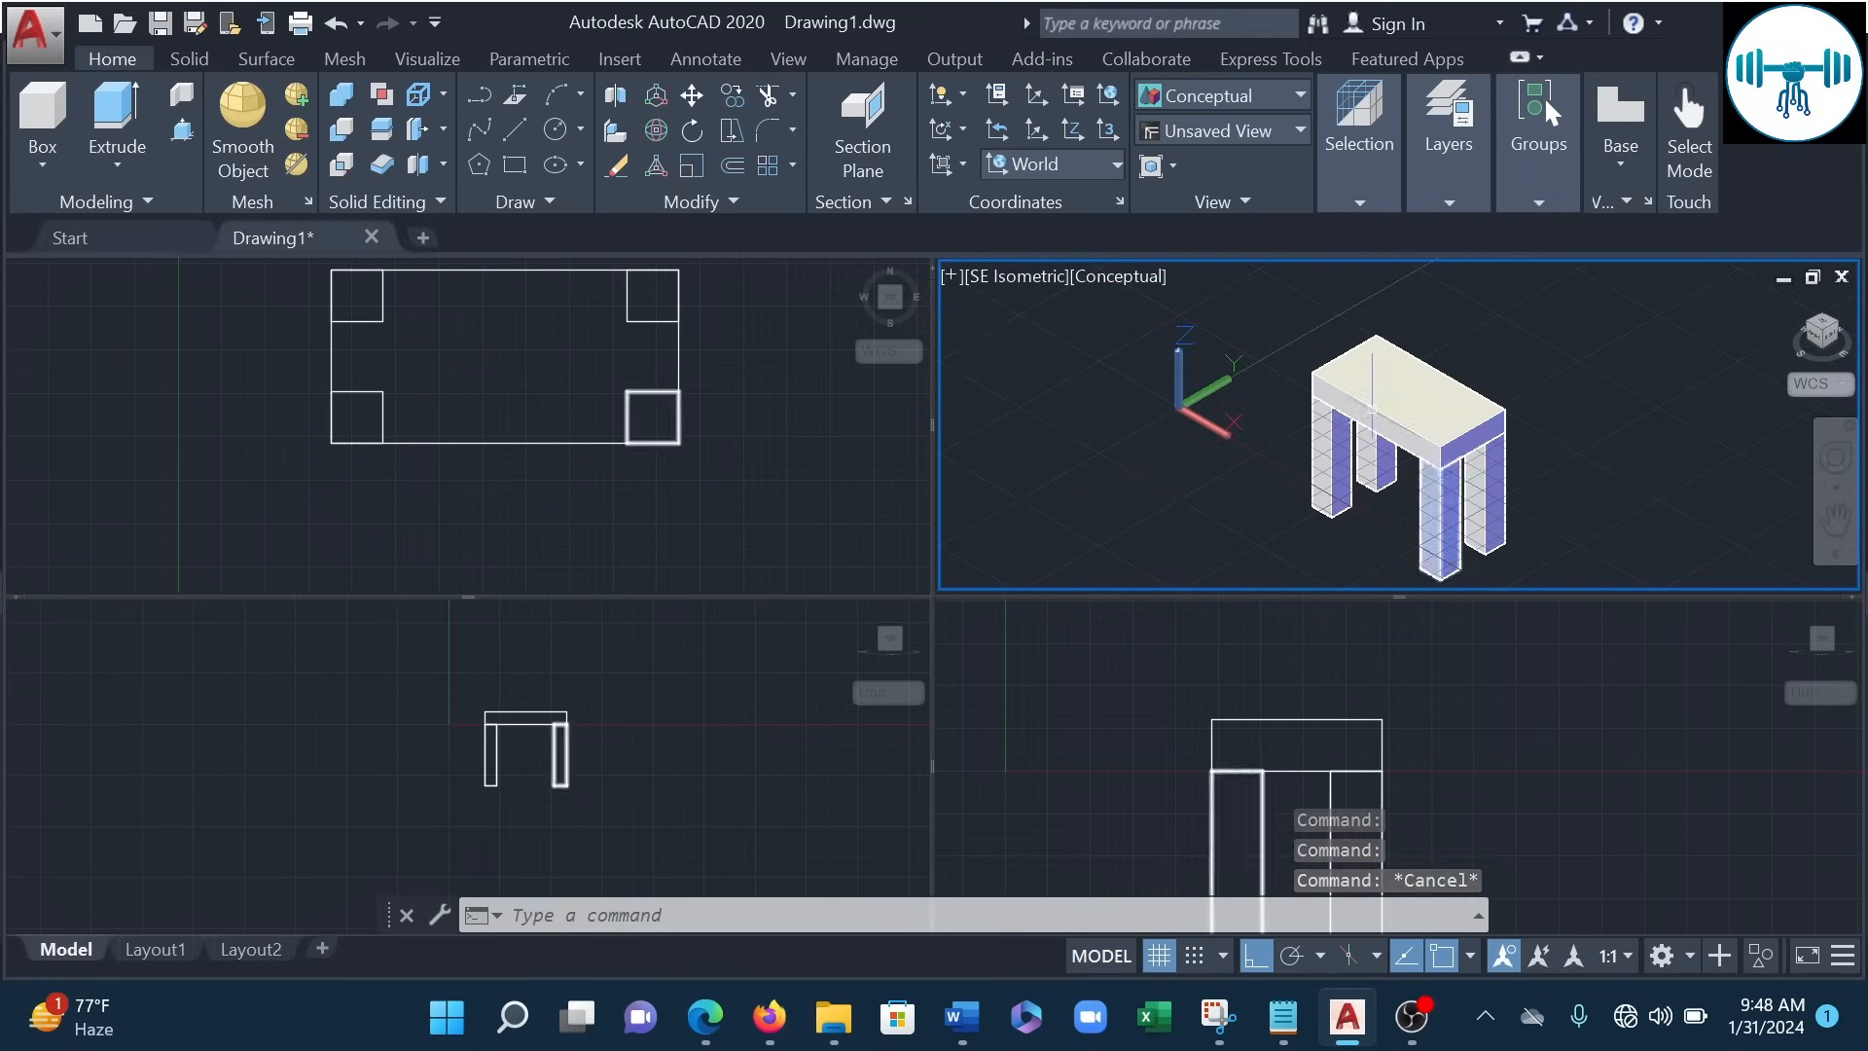
- Examine the whole table in the Front, Right and Top viewports, framing it in each one
click(651, 764)
scroll(556, 711, up, 4)
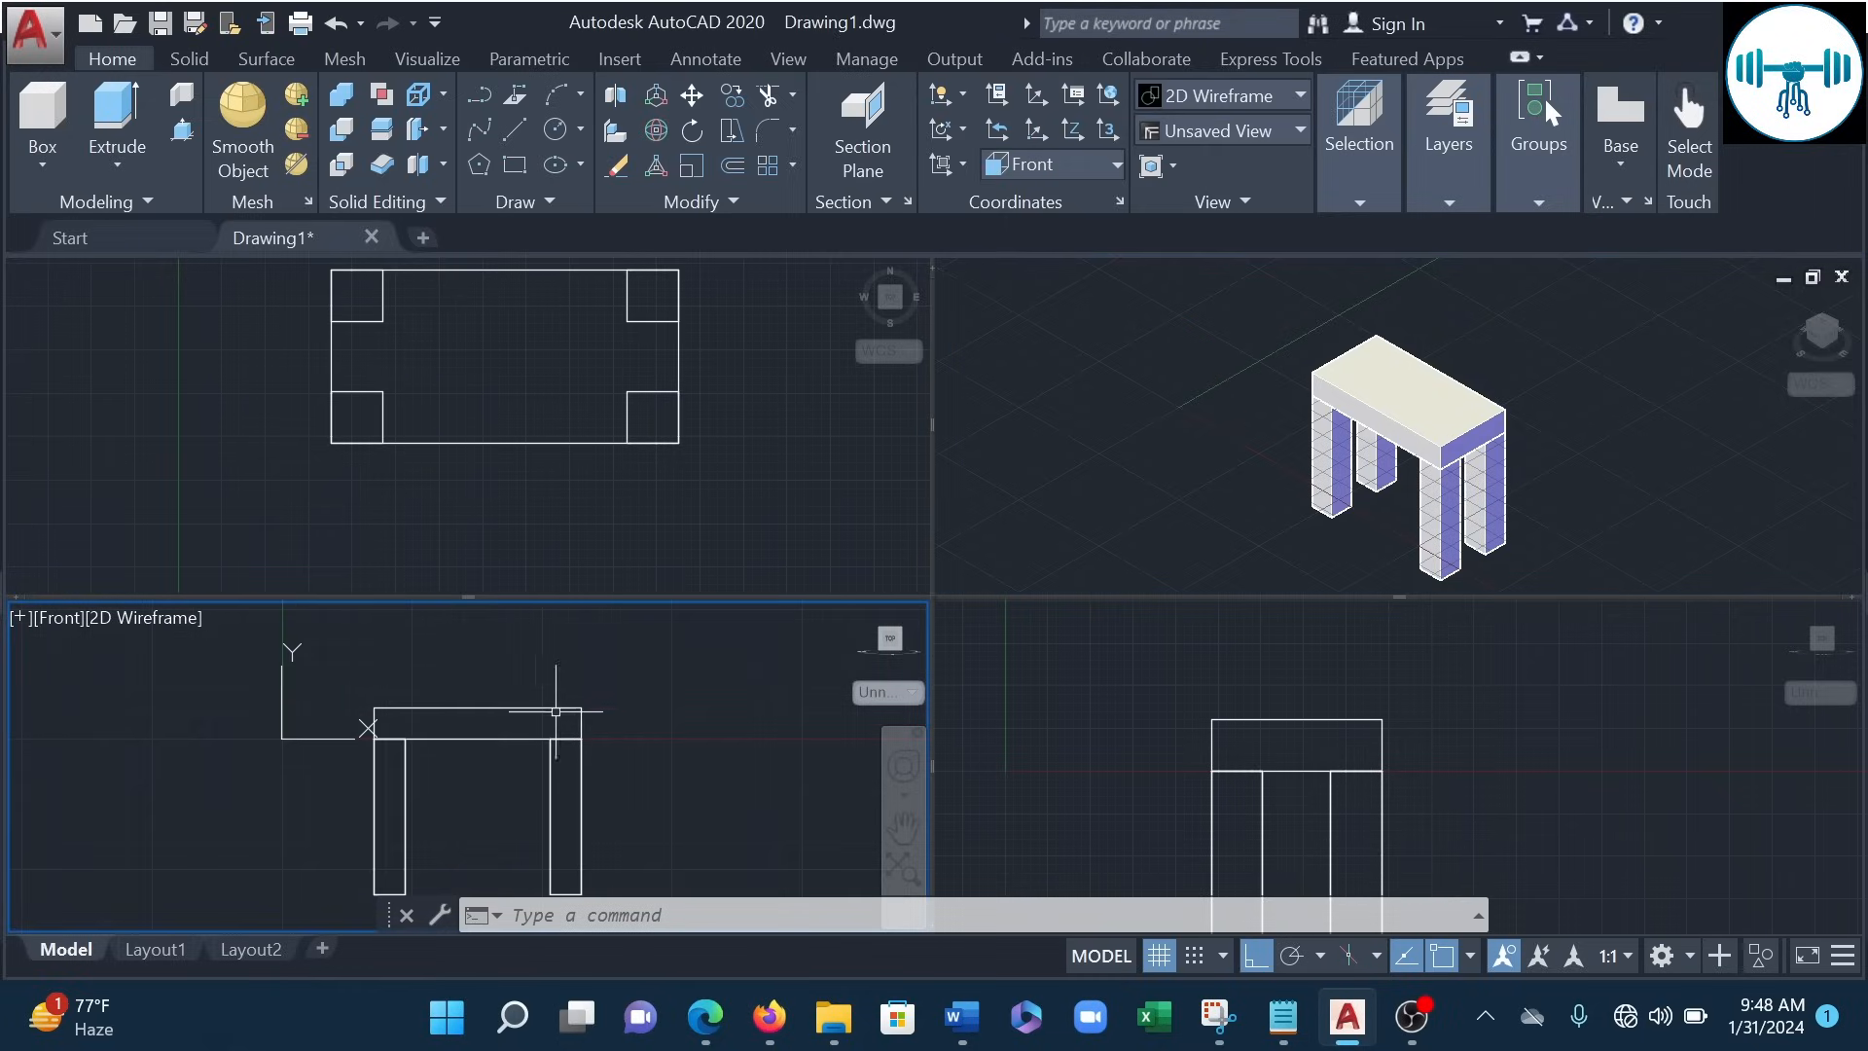
middle_drag(605, 750, 600, 736)
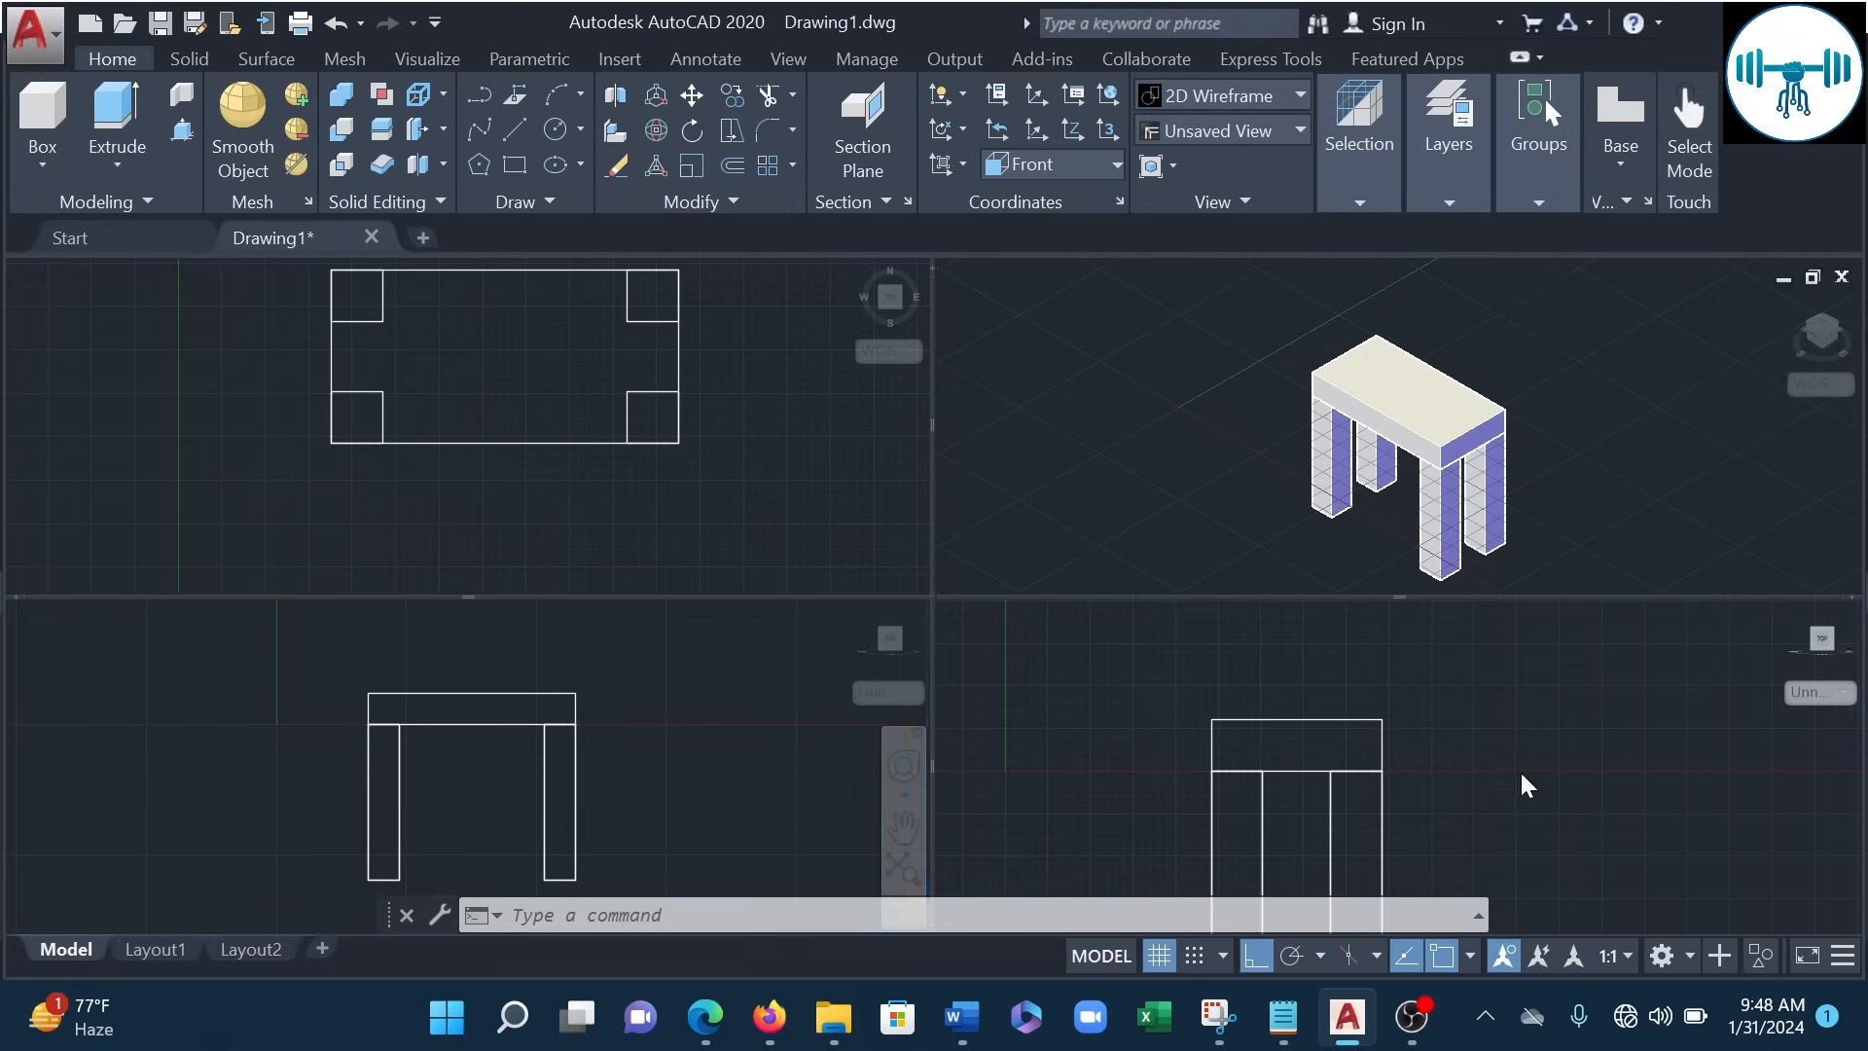
click(1409, 750)
scroll(1409, 750, down, 2)
middle_drag(1409, 747, 1386, 670)
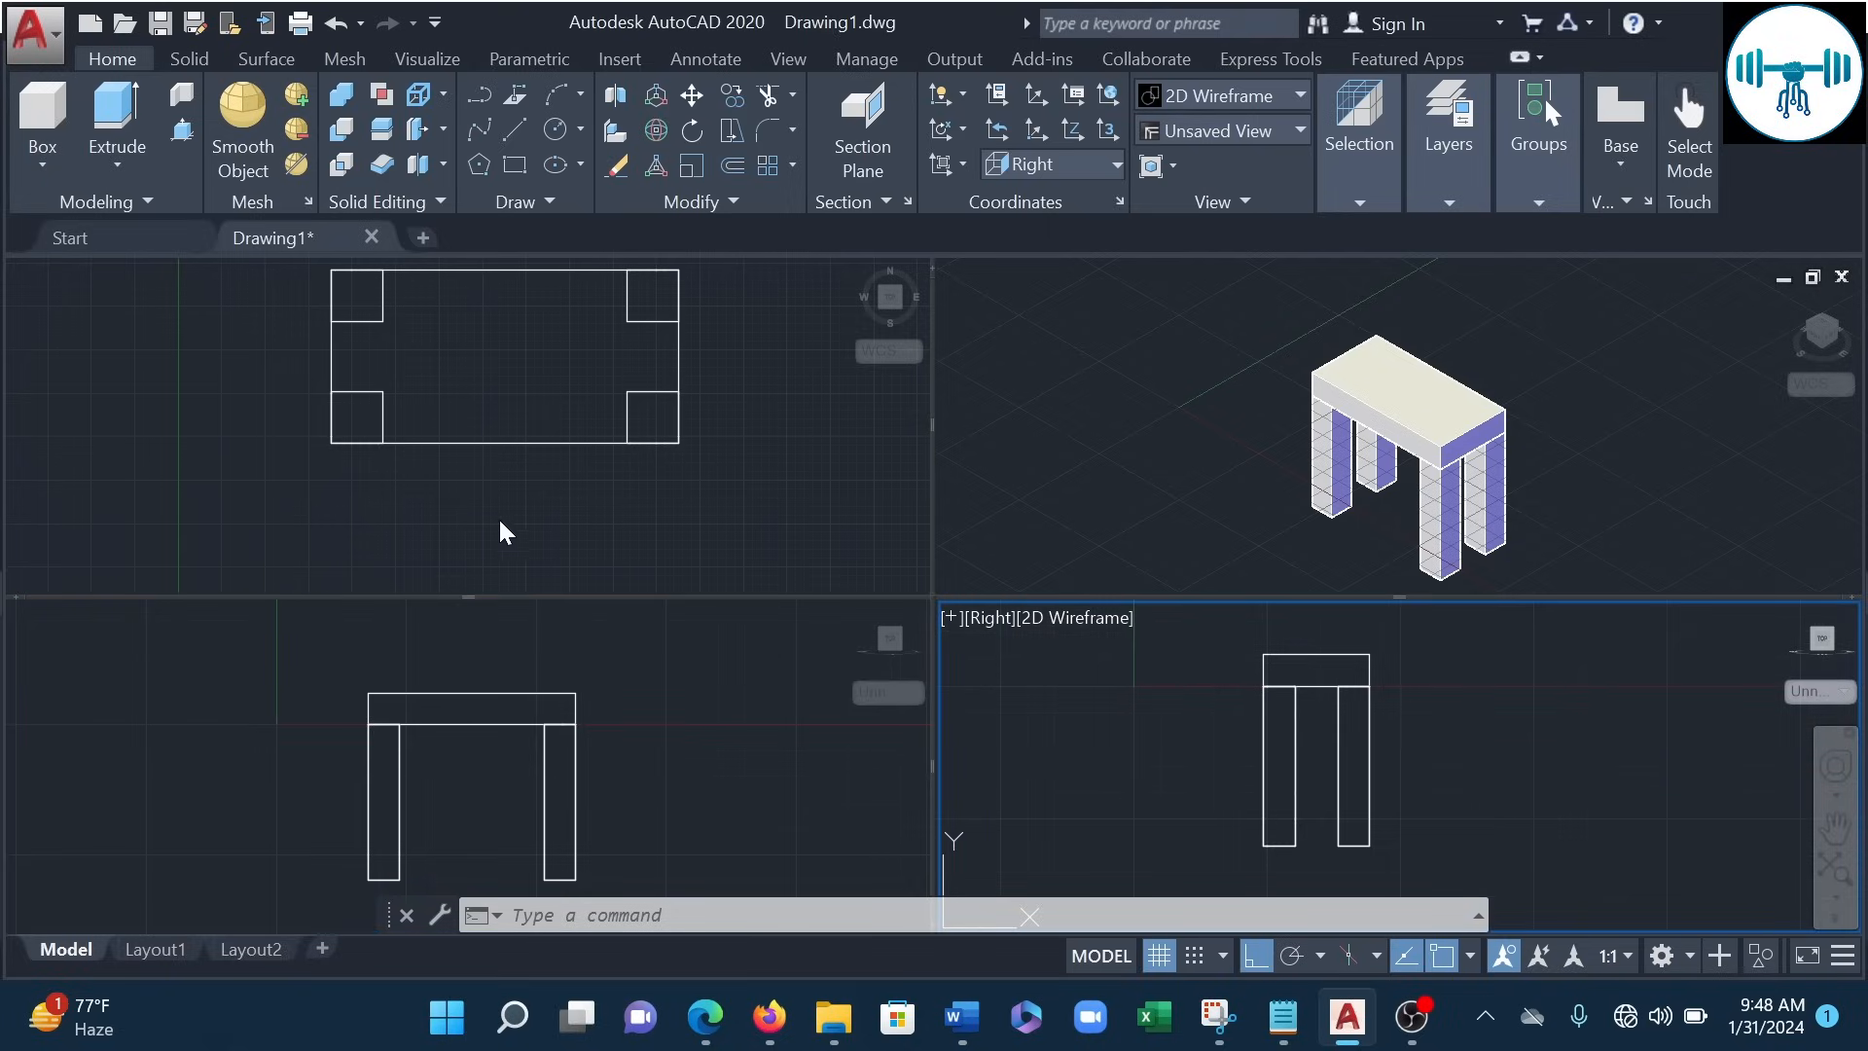
click(585, 417)
middle_drag(620, 389, 569, 465)
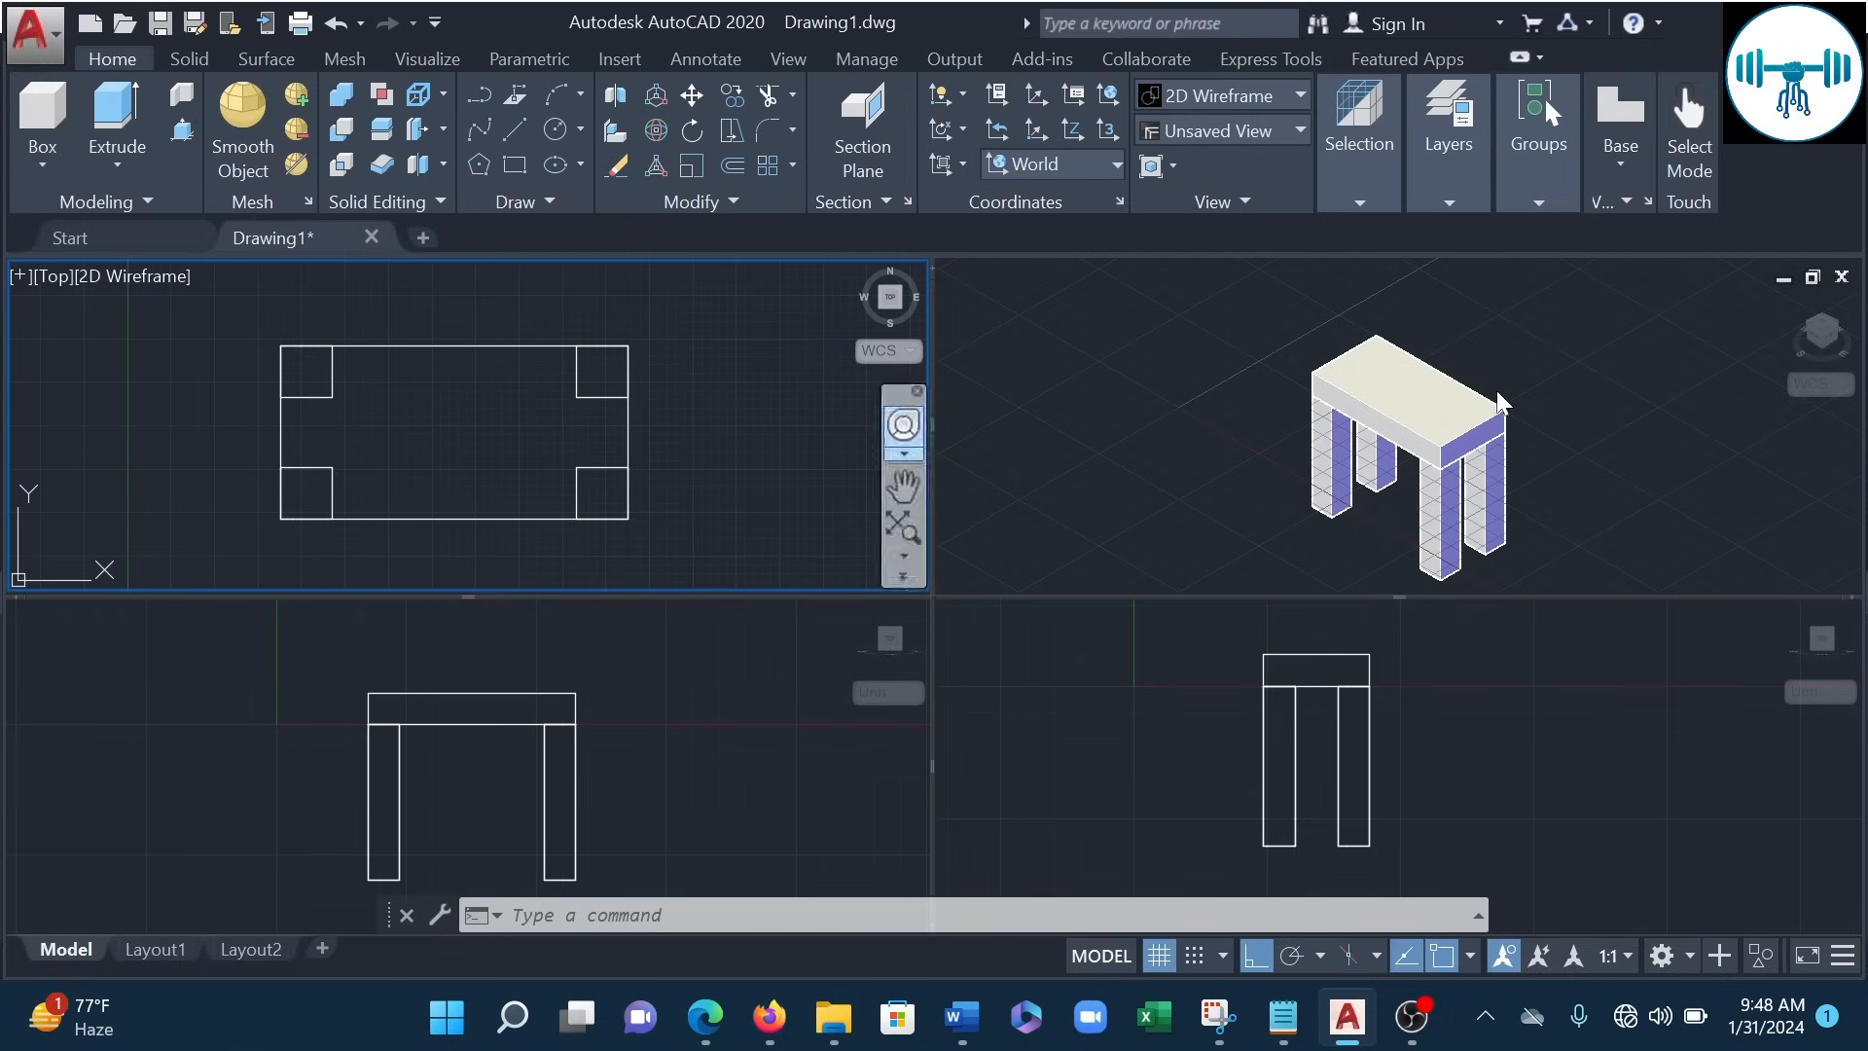
- Check the slab and all four legs as separate solids by selecting each in the SE Isometric viewport, then clear the selection
click(1401, 416)
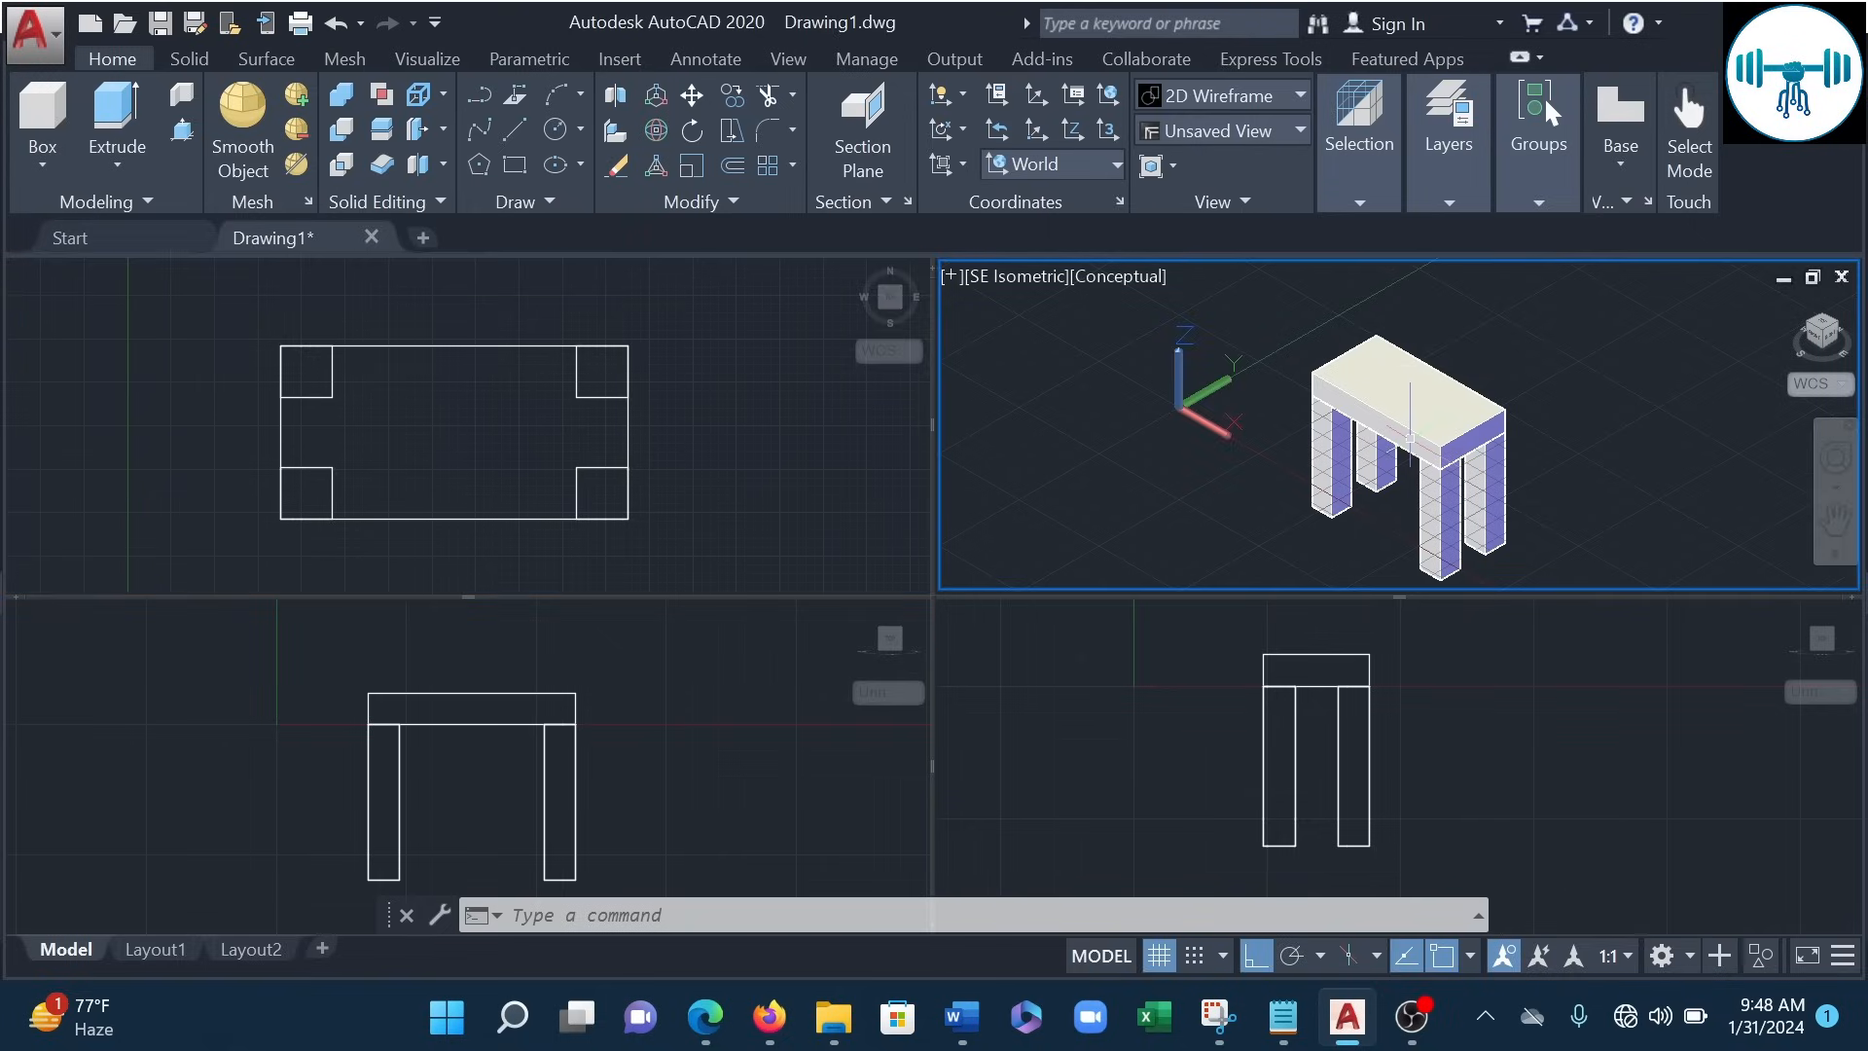
click(1476, 416)
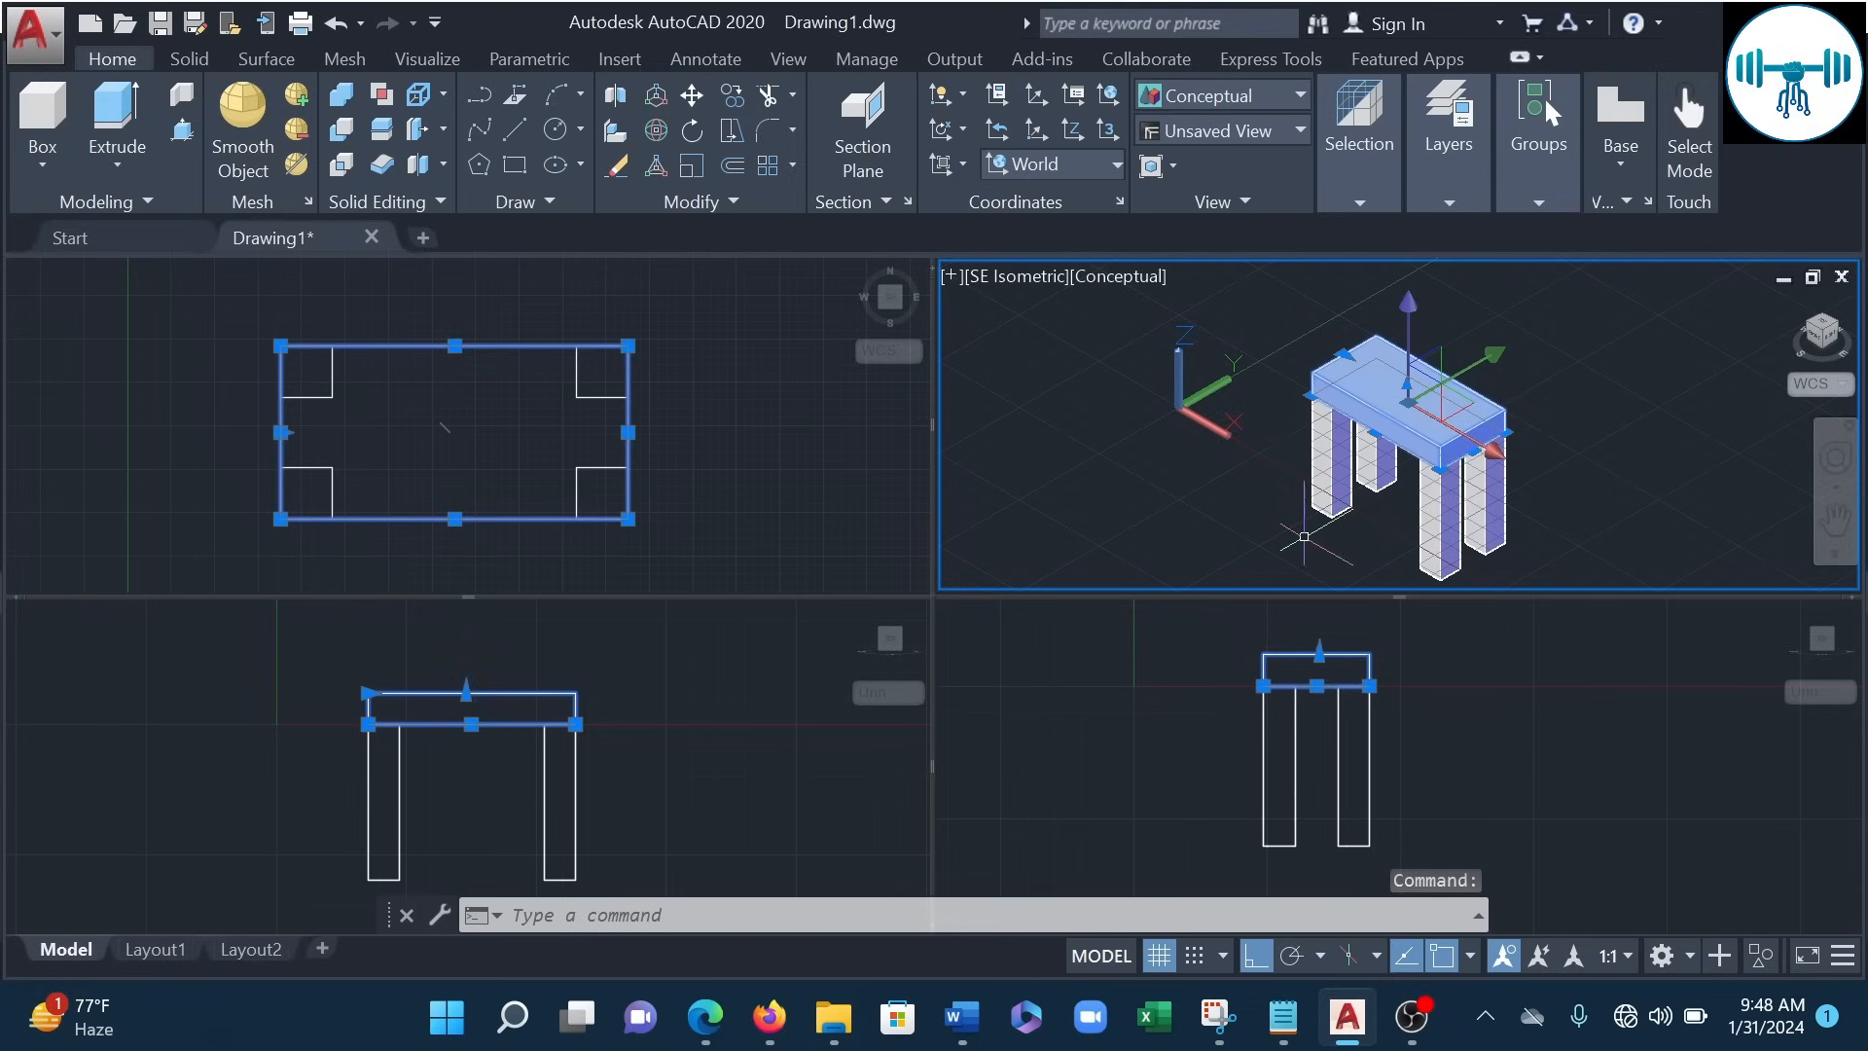
click(1328, 468)
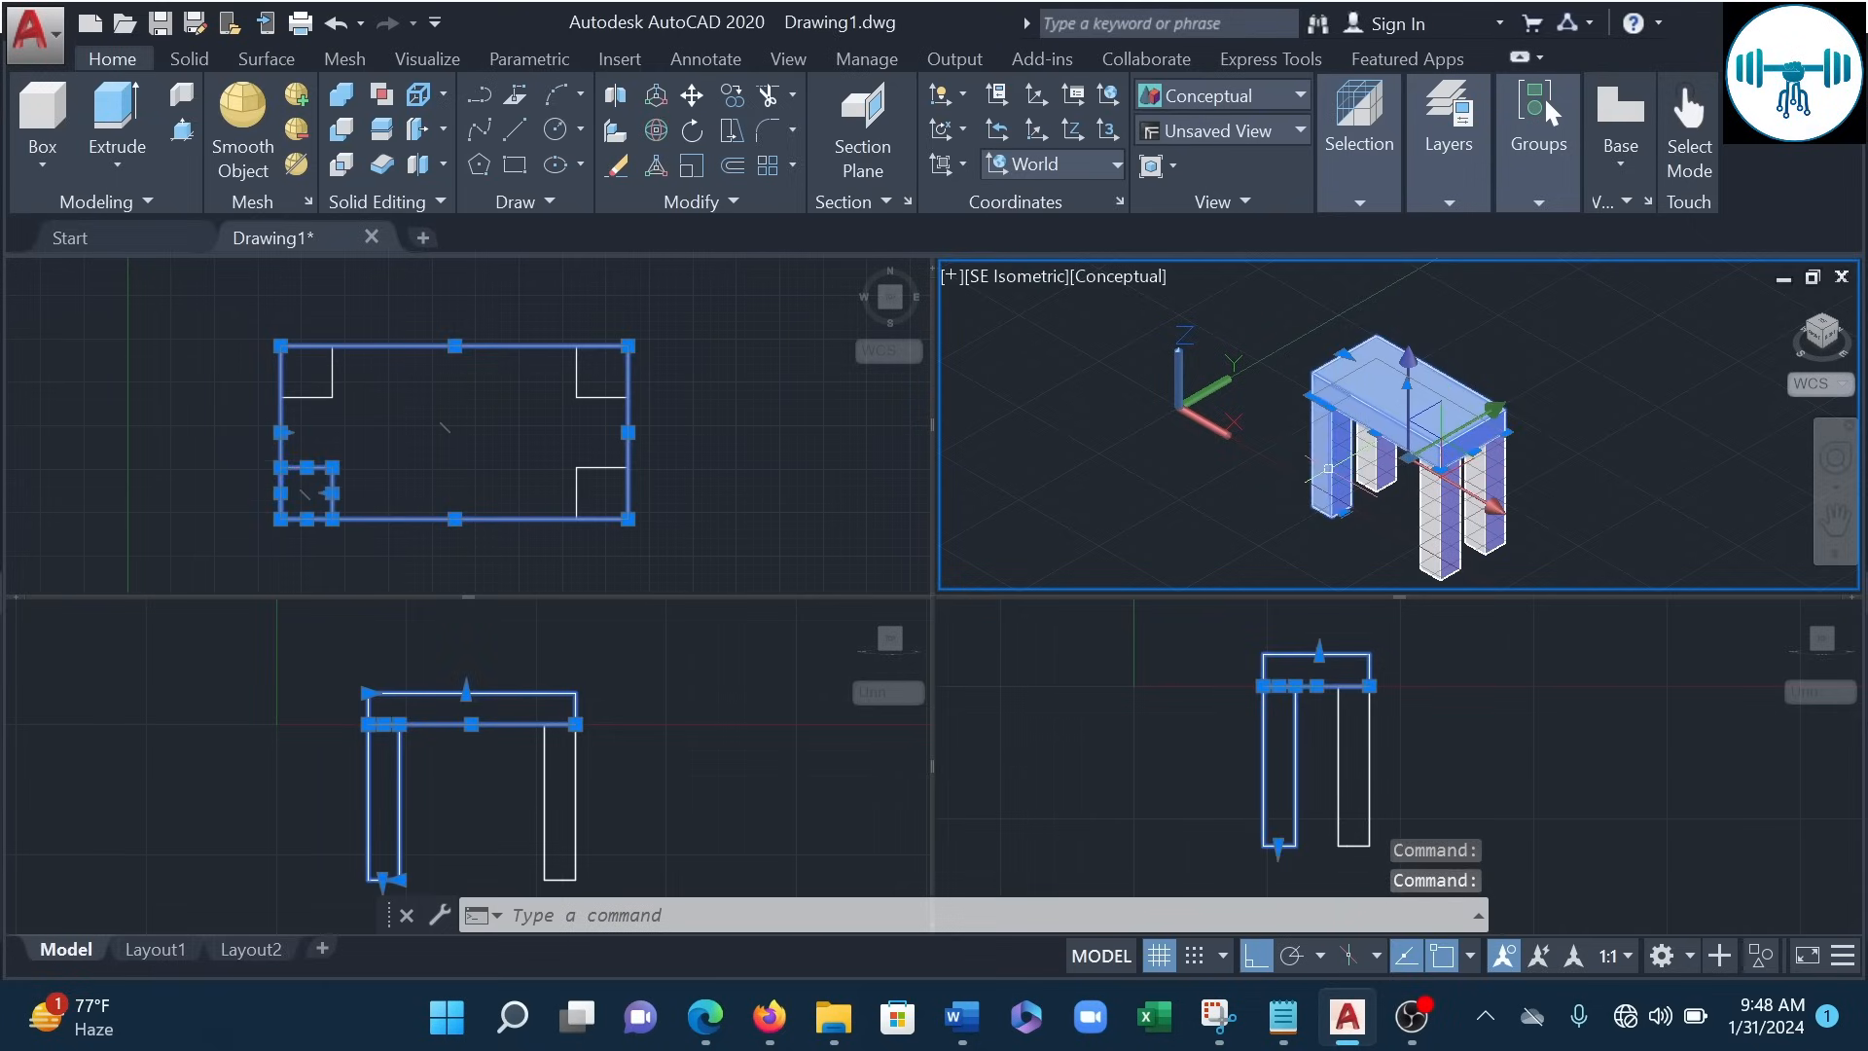
click(1375, 469)
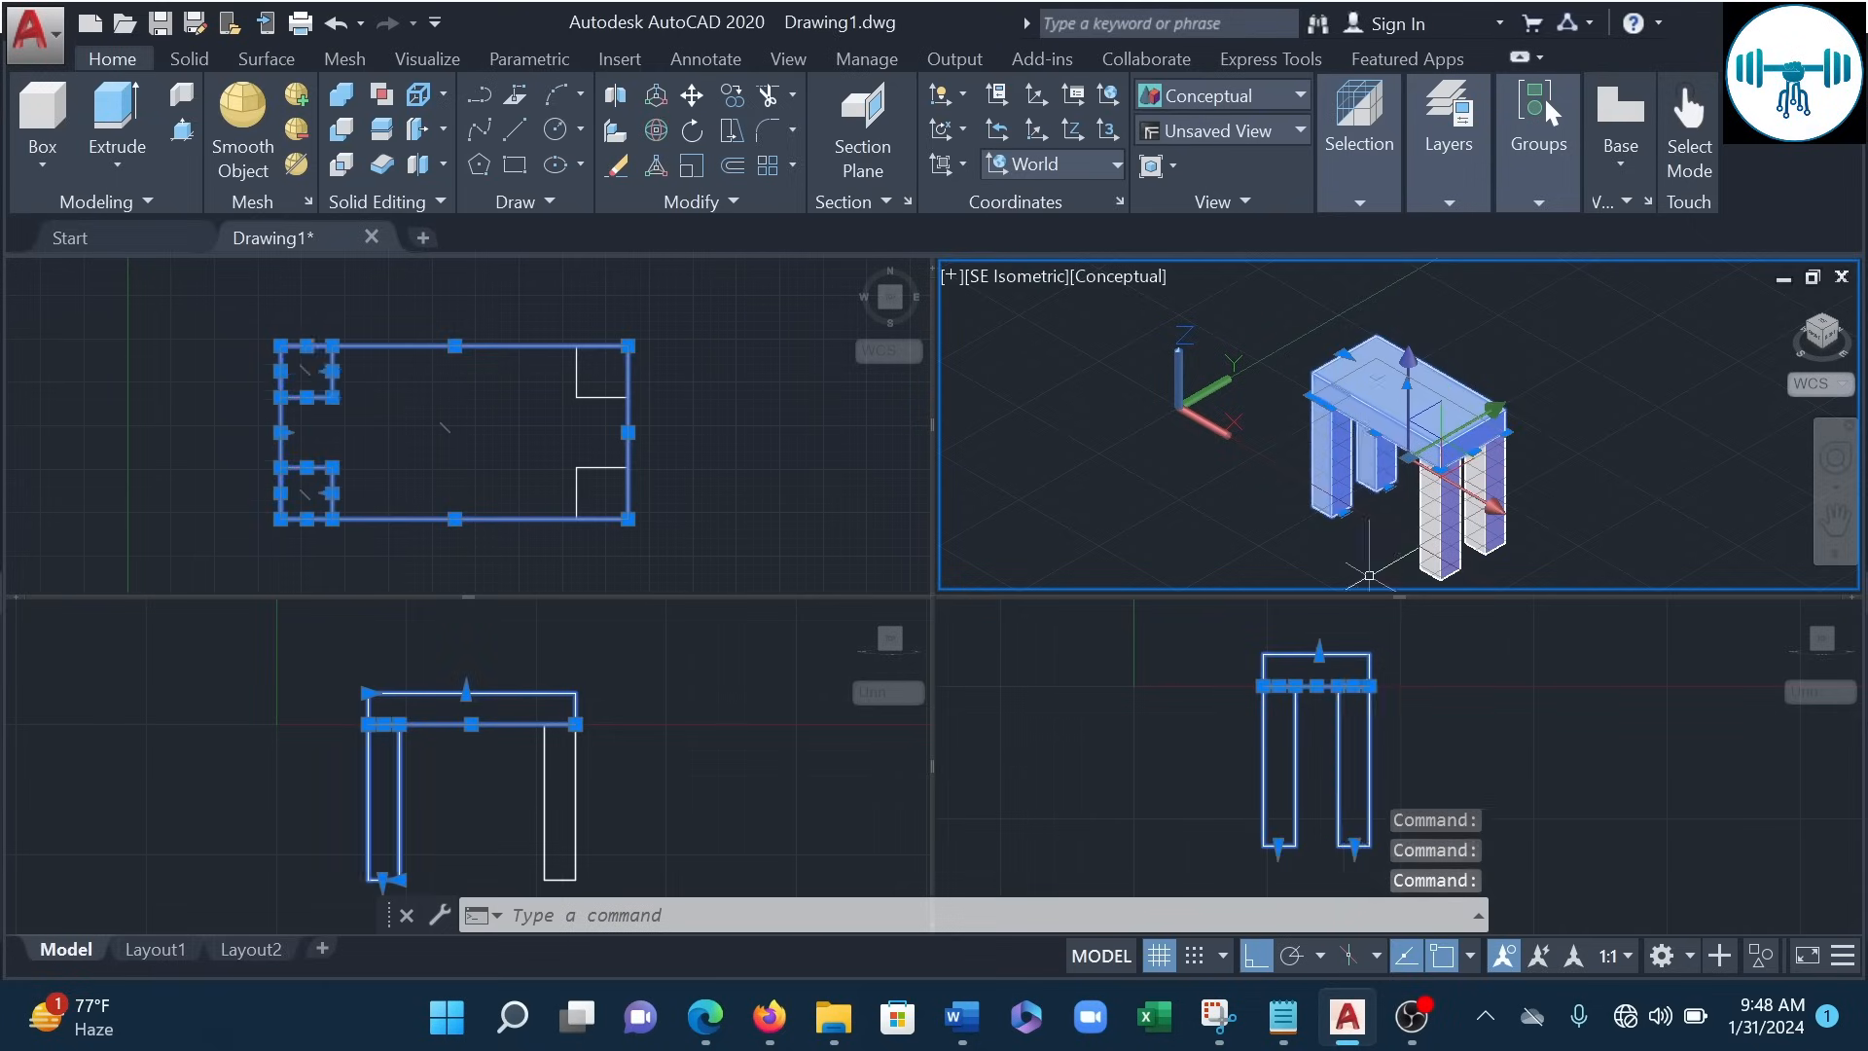
click(1446, 513)
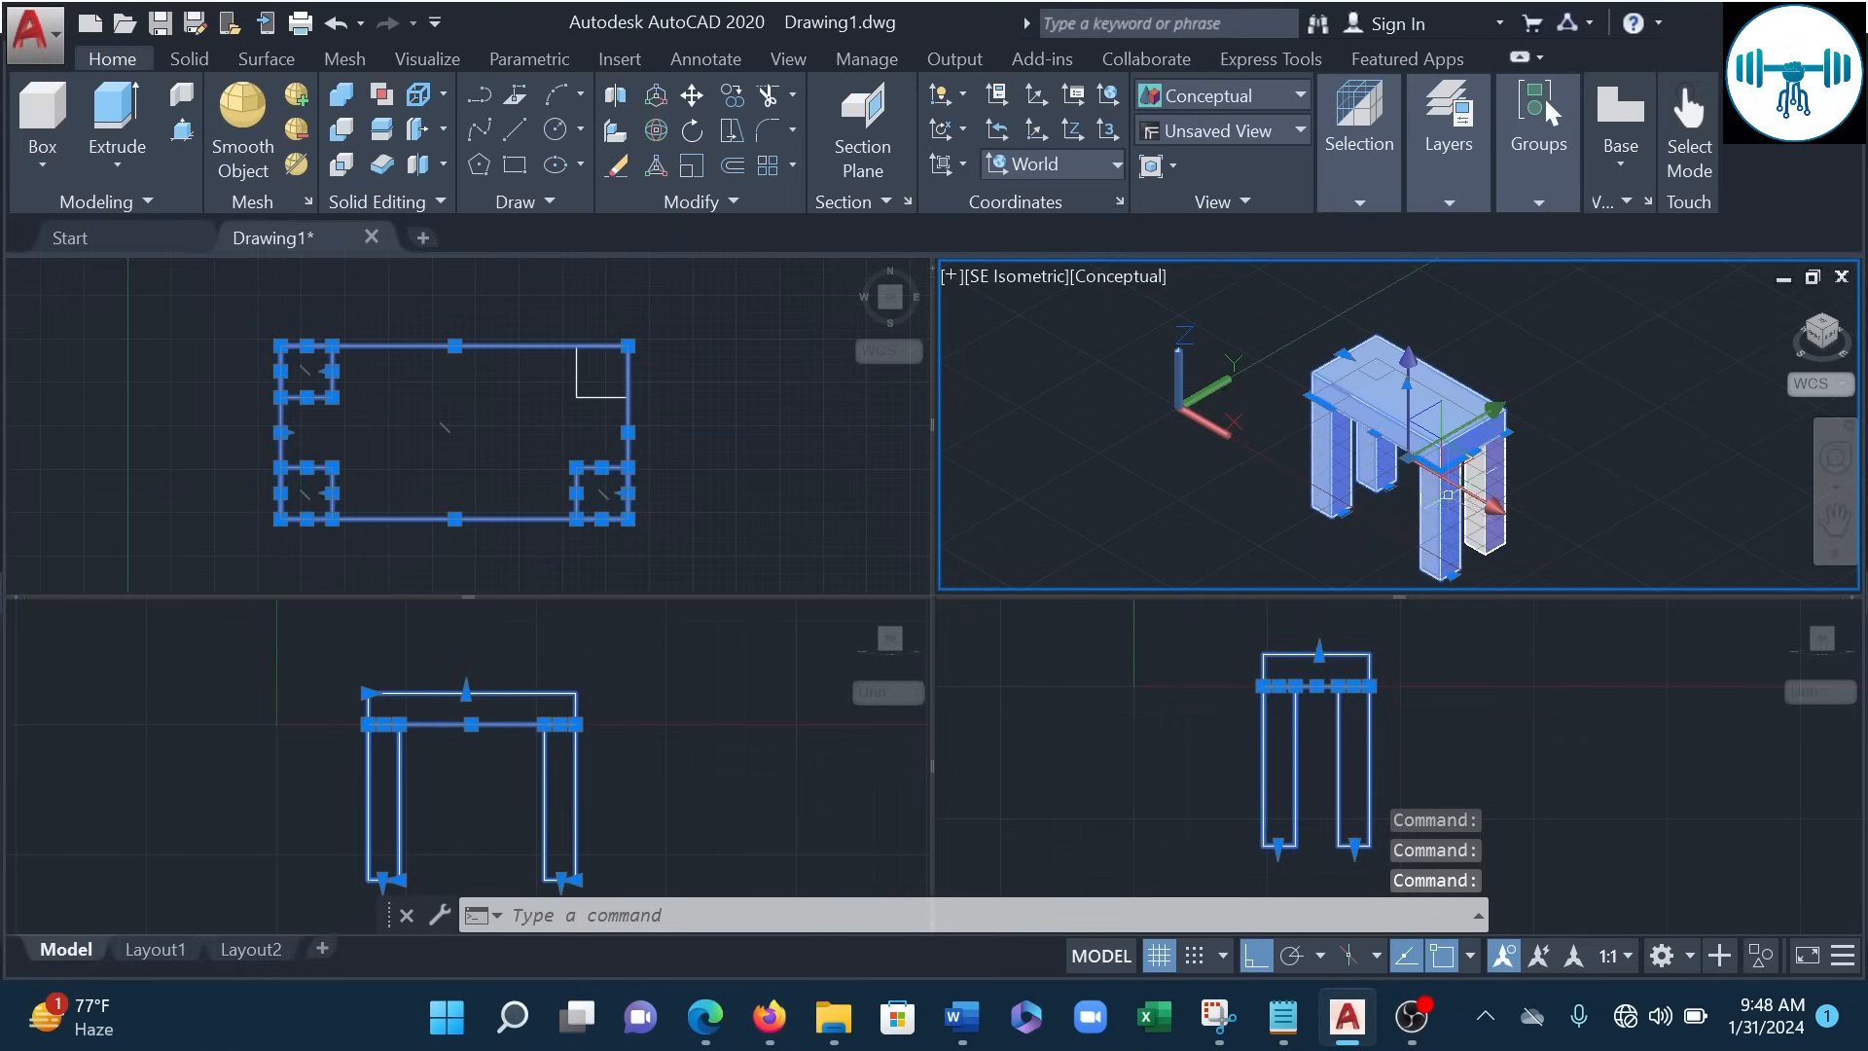
click(1489, 476)
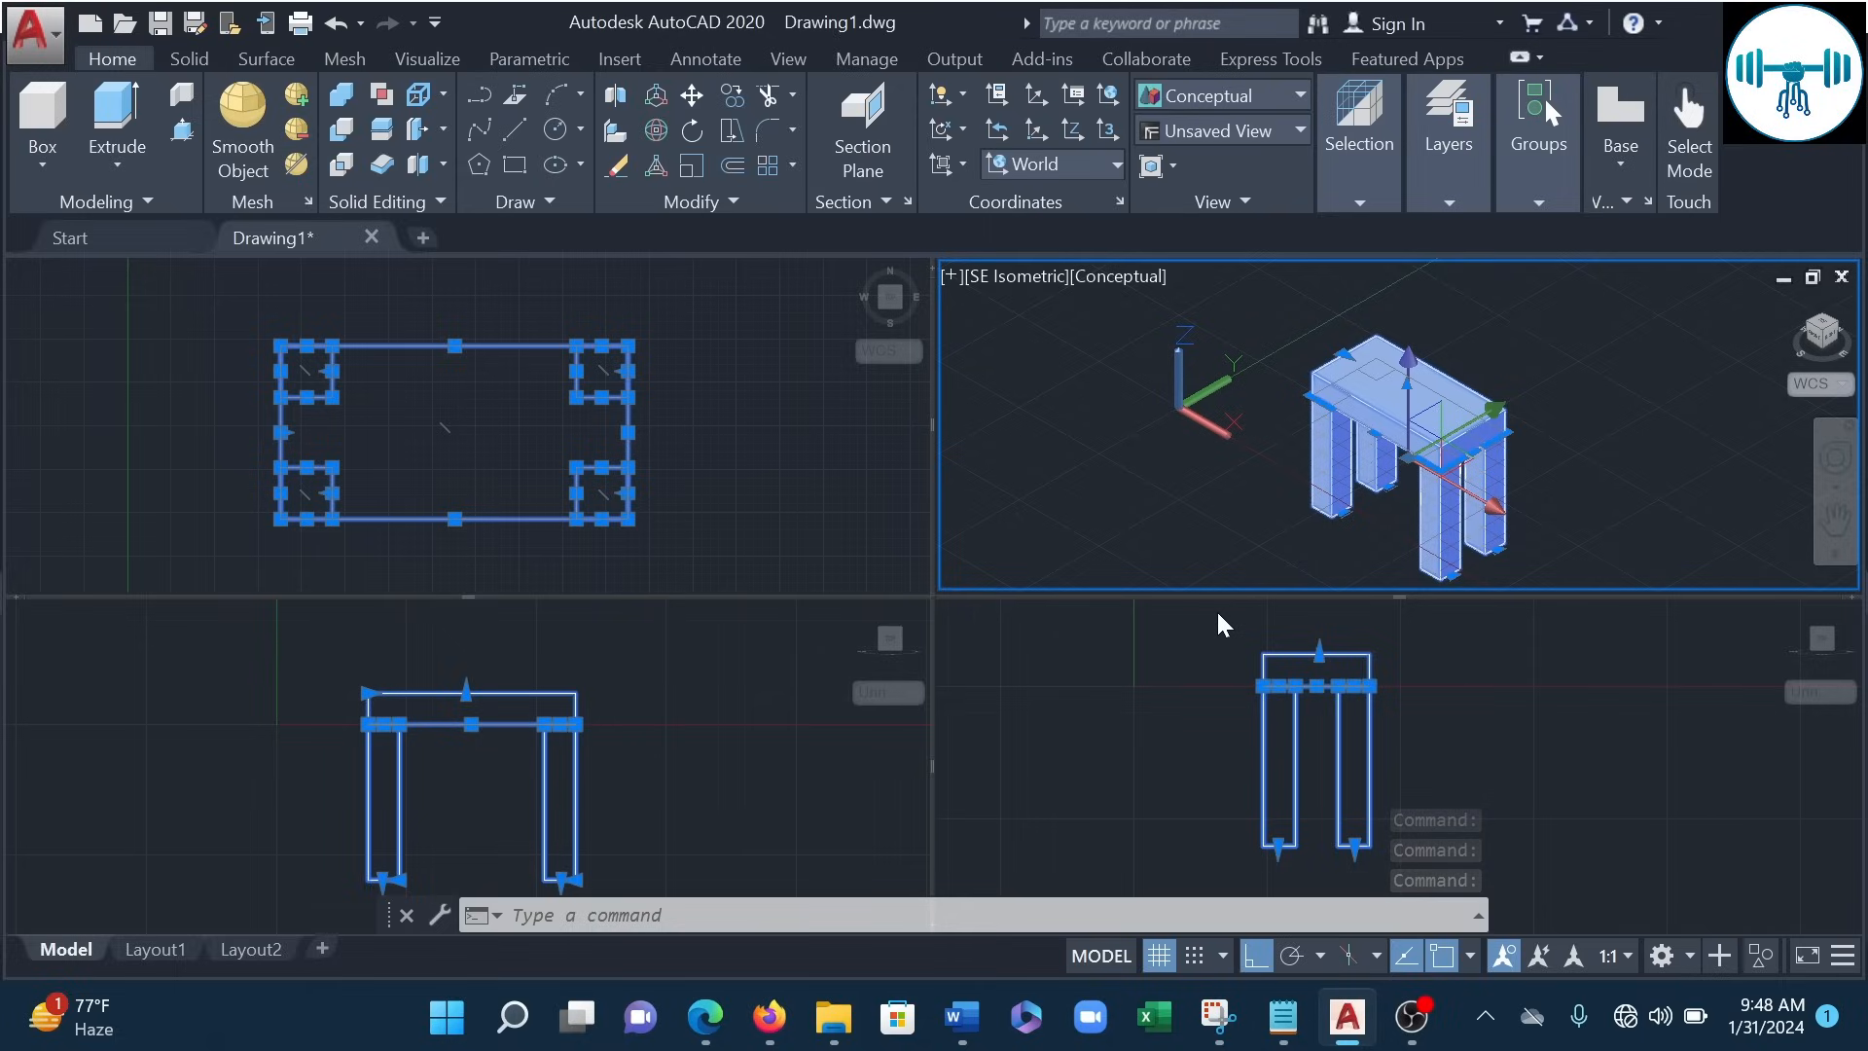
key(Escape)
key(Escape)
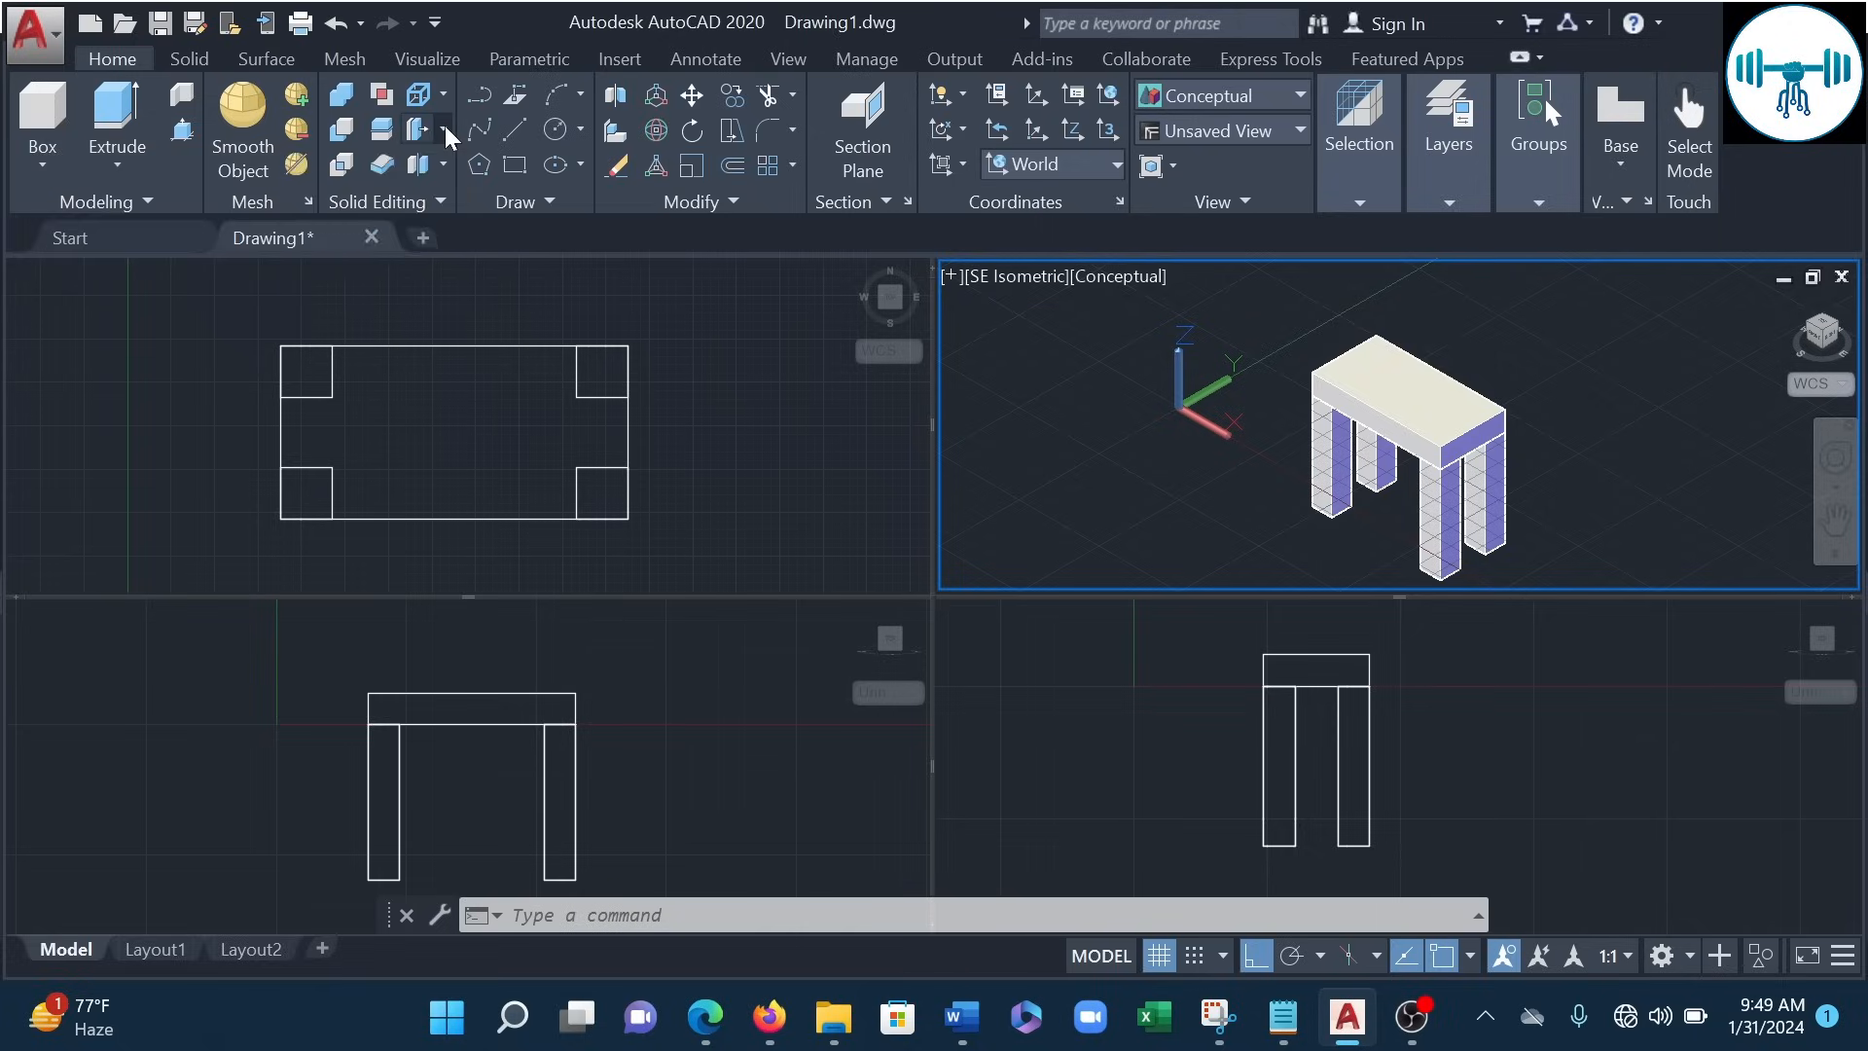
- Union the slab and the four legs into one solid, selecting the whole table in the Top viewport
click(443, 129)
click(163, 383)
click(341, 95)
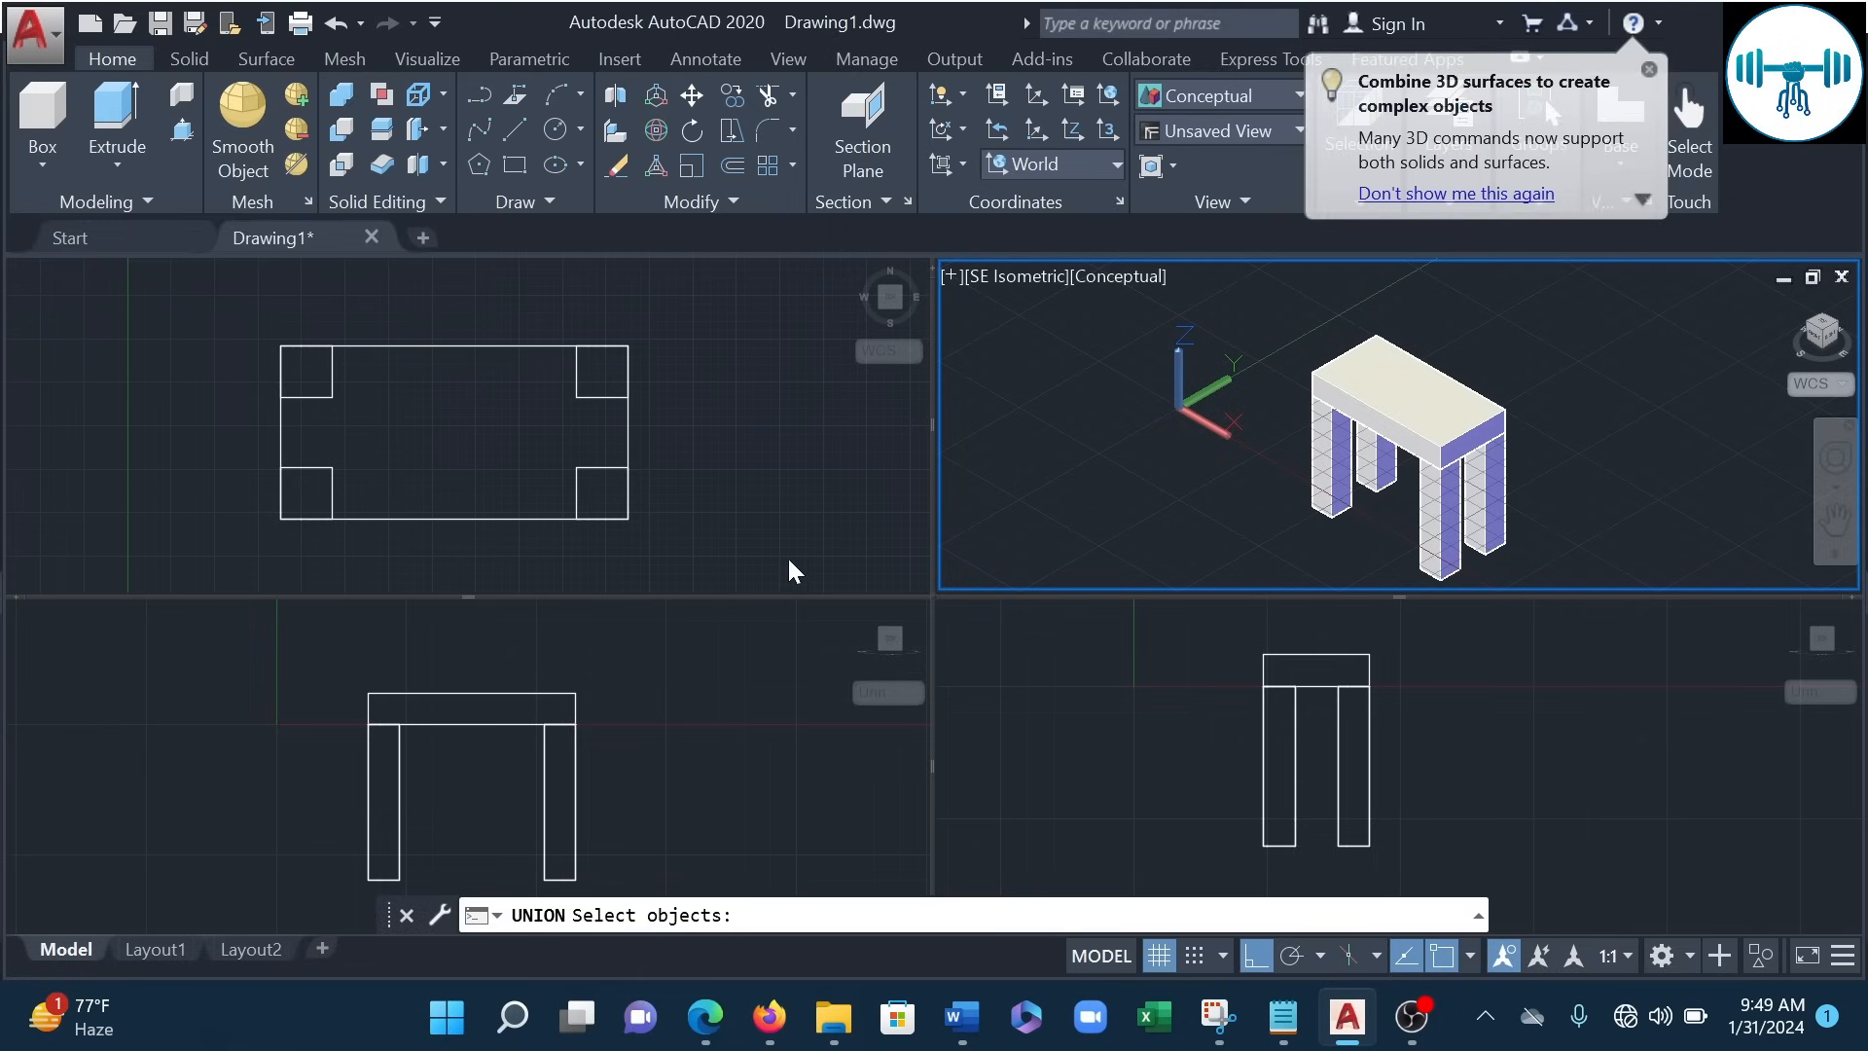
click(718, 452)
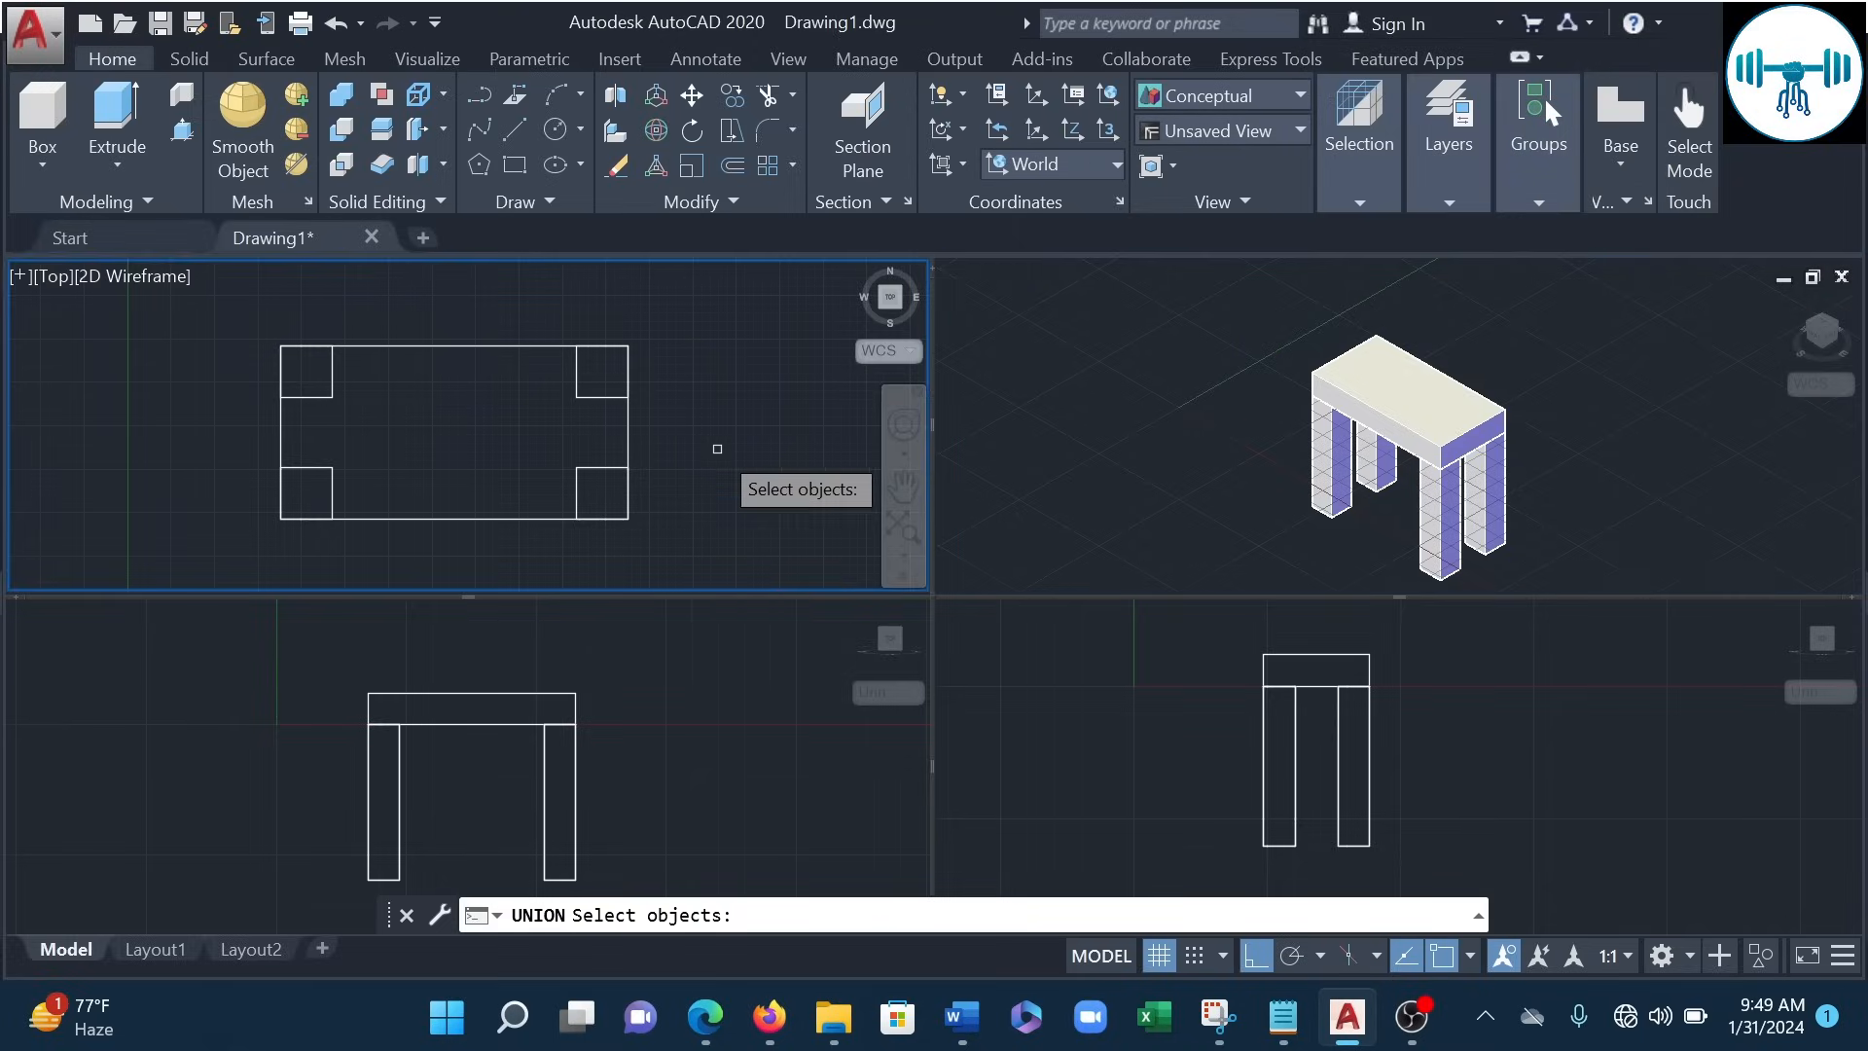
click(662, 540)
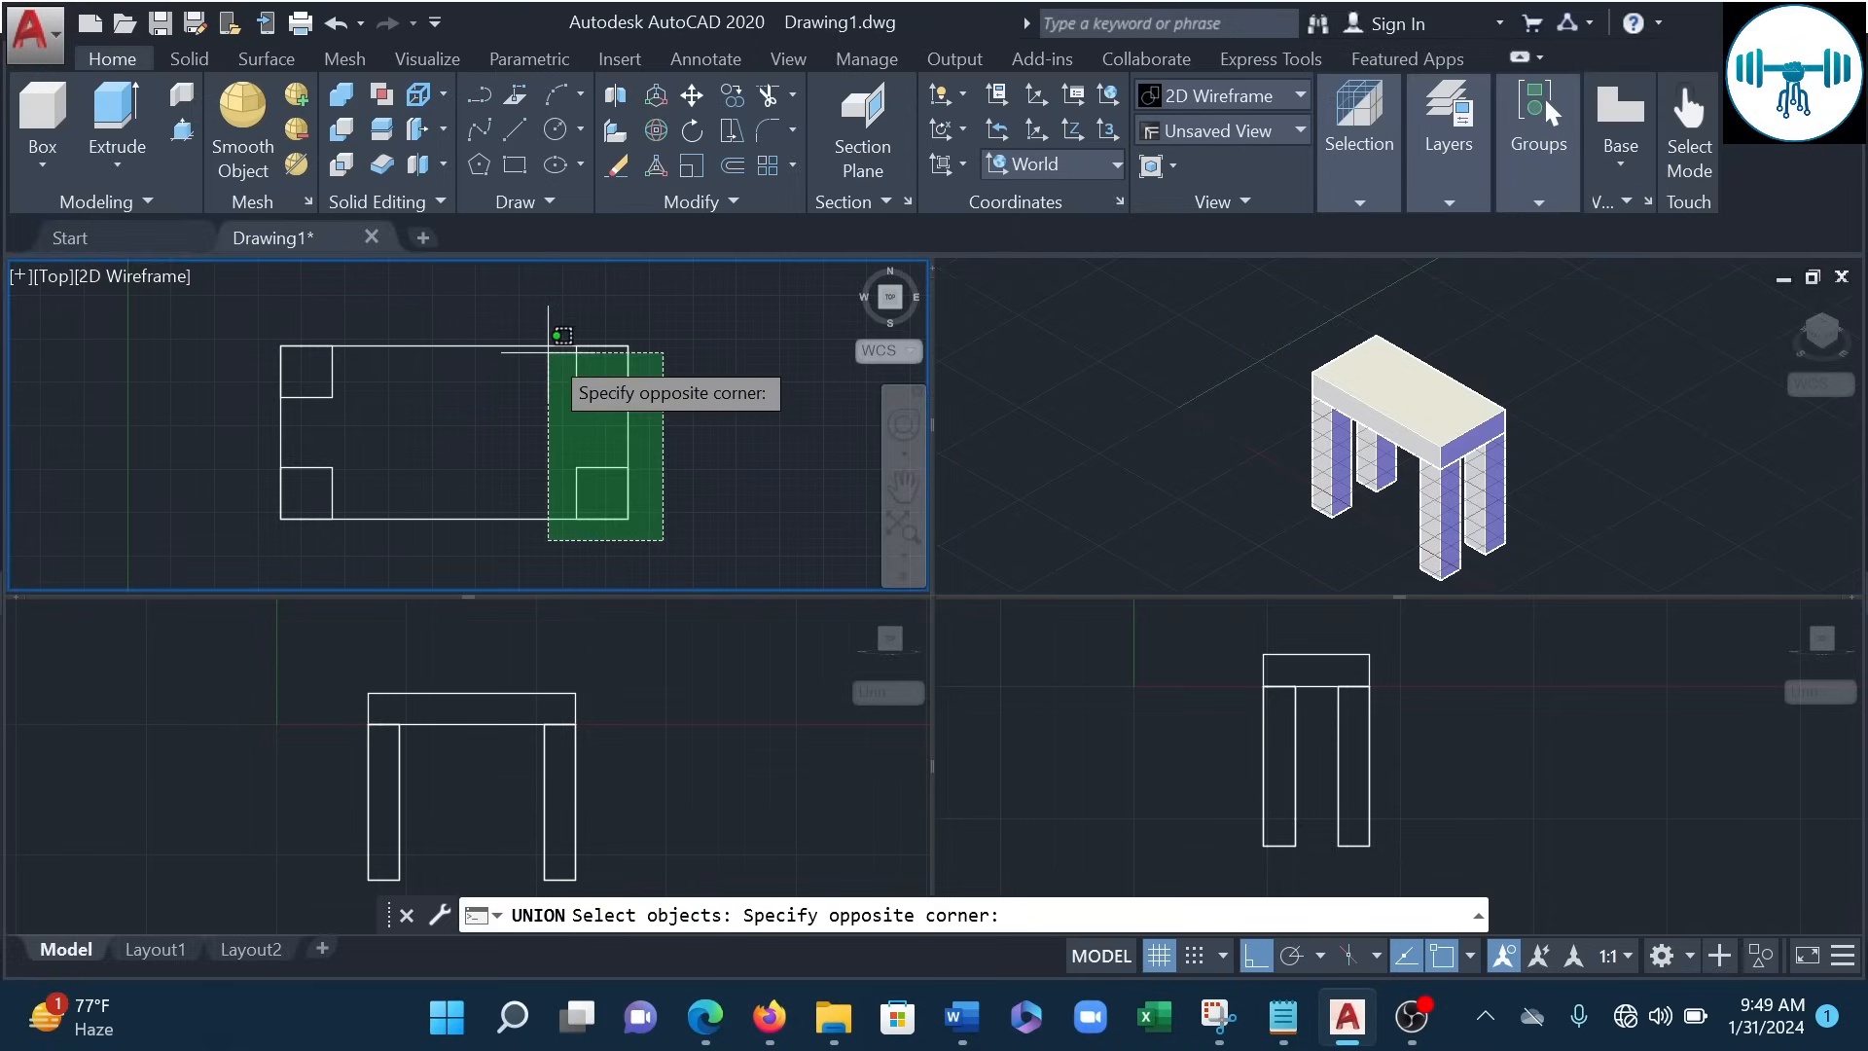
click(255, 321)
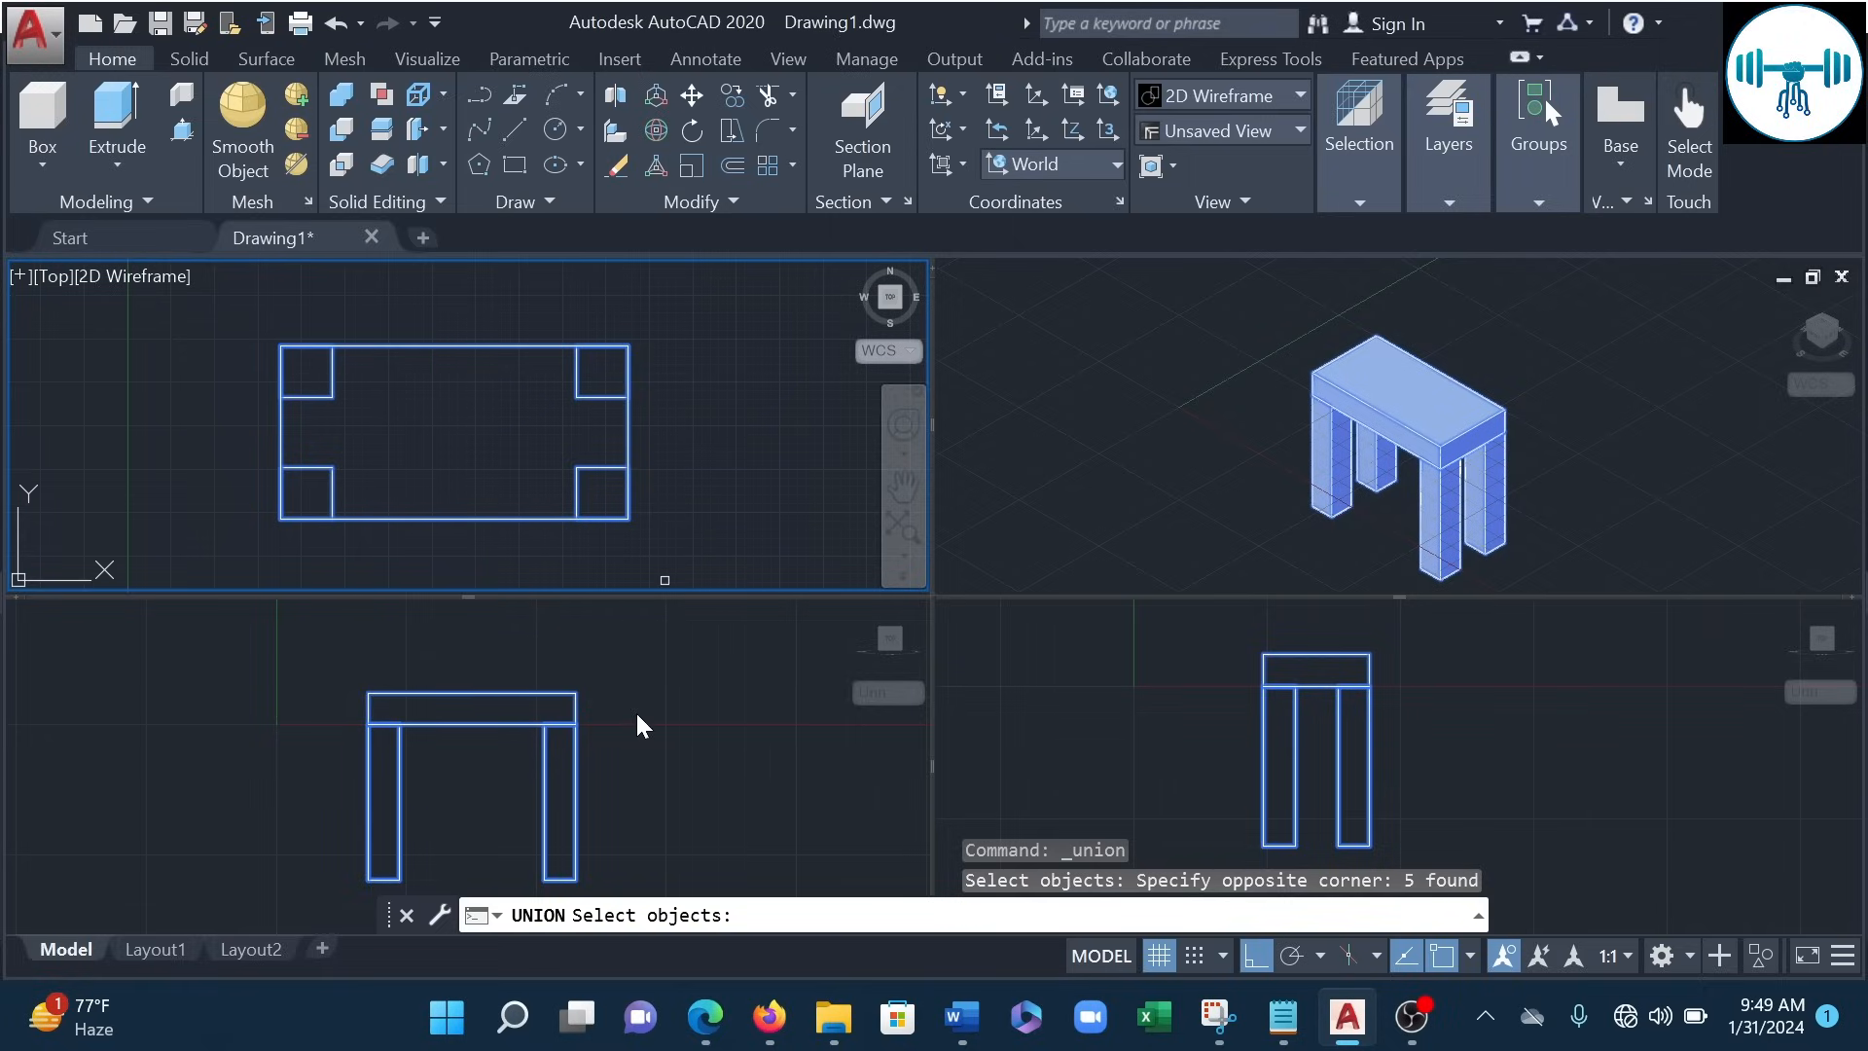
key(Return)
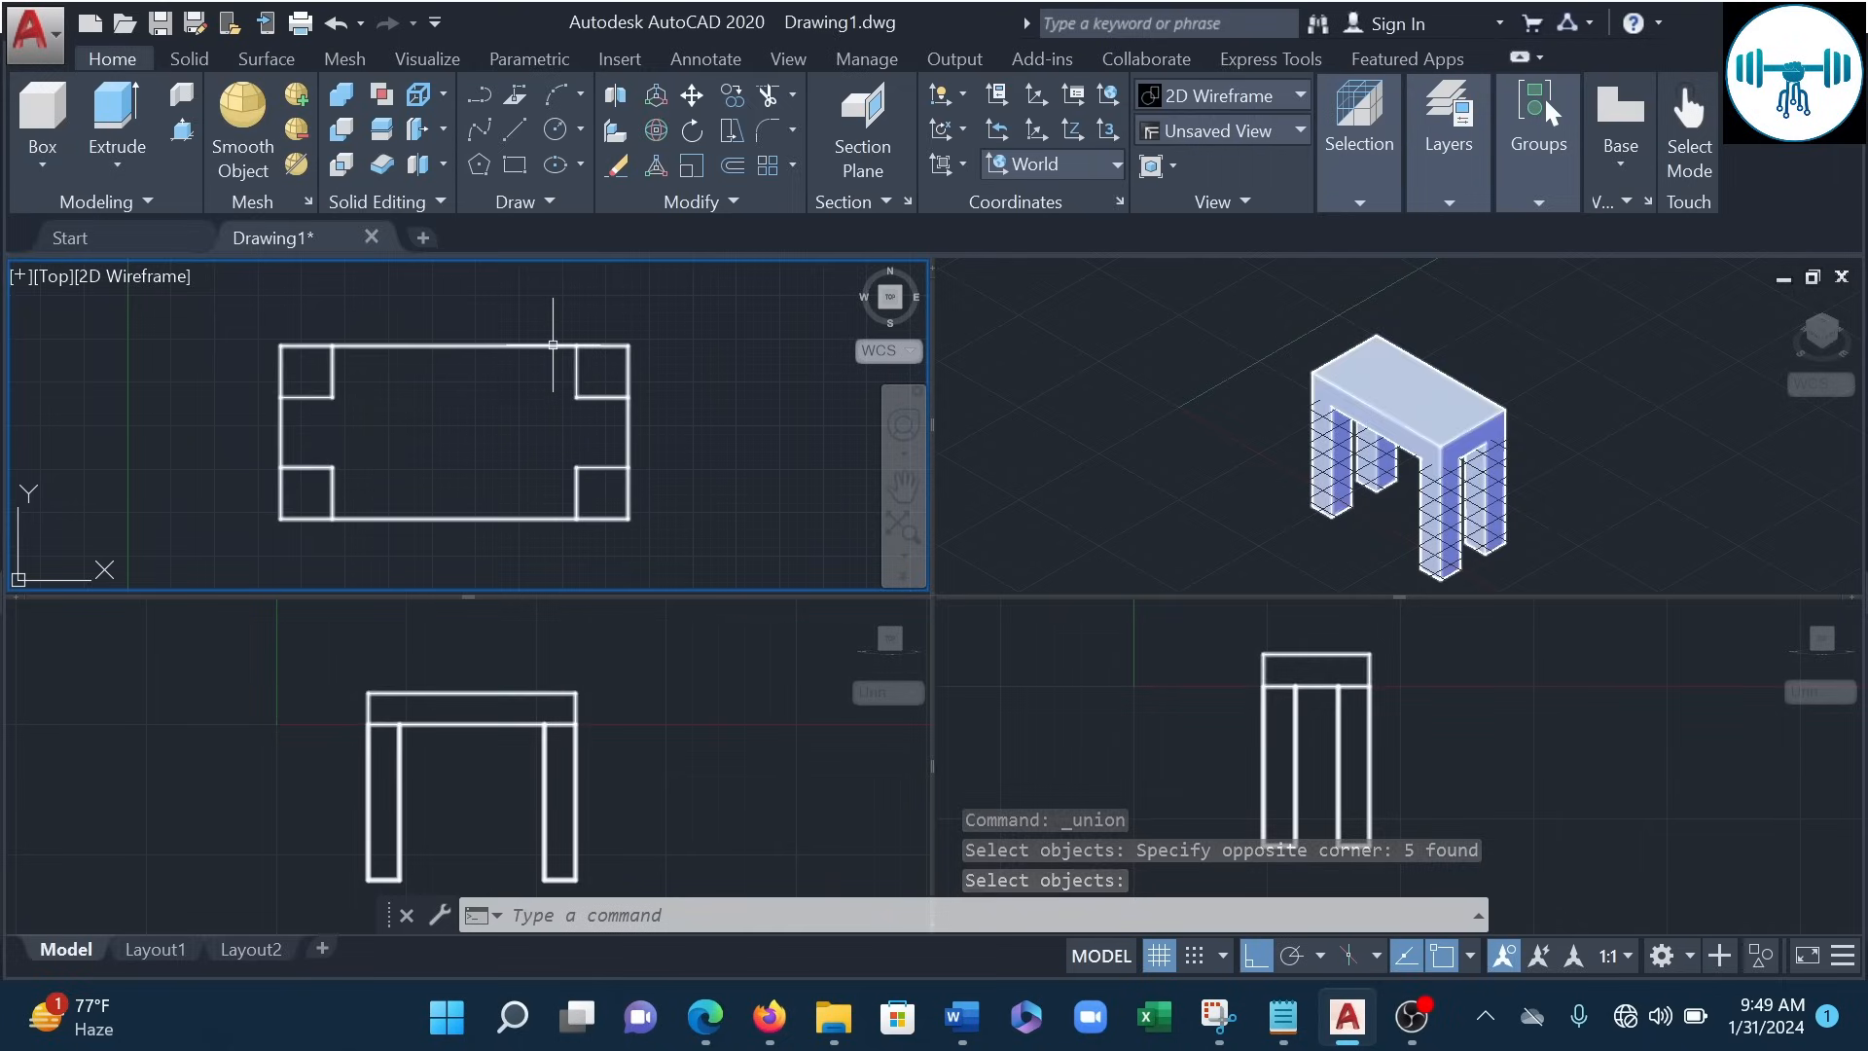
- Check the united table by selecting it in the SE Isometric and Front viewports, clearing the selection each time
click(1410, 420)
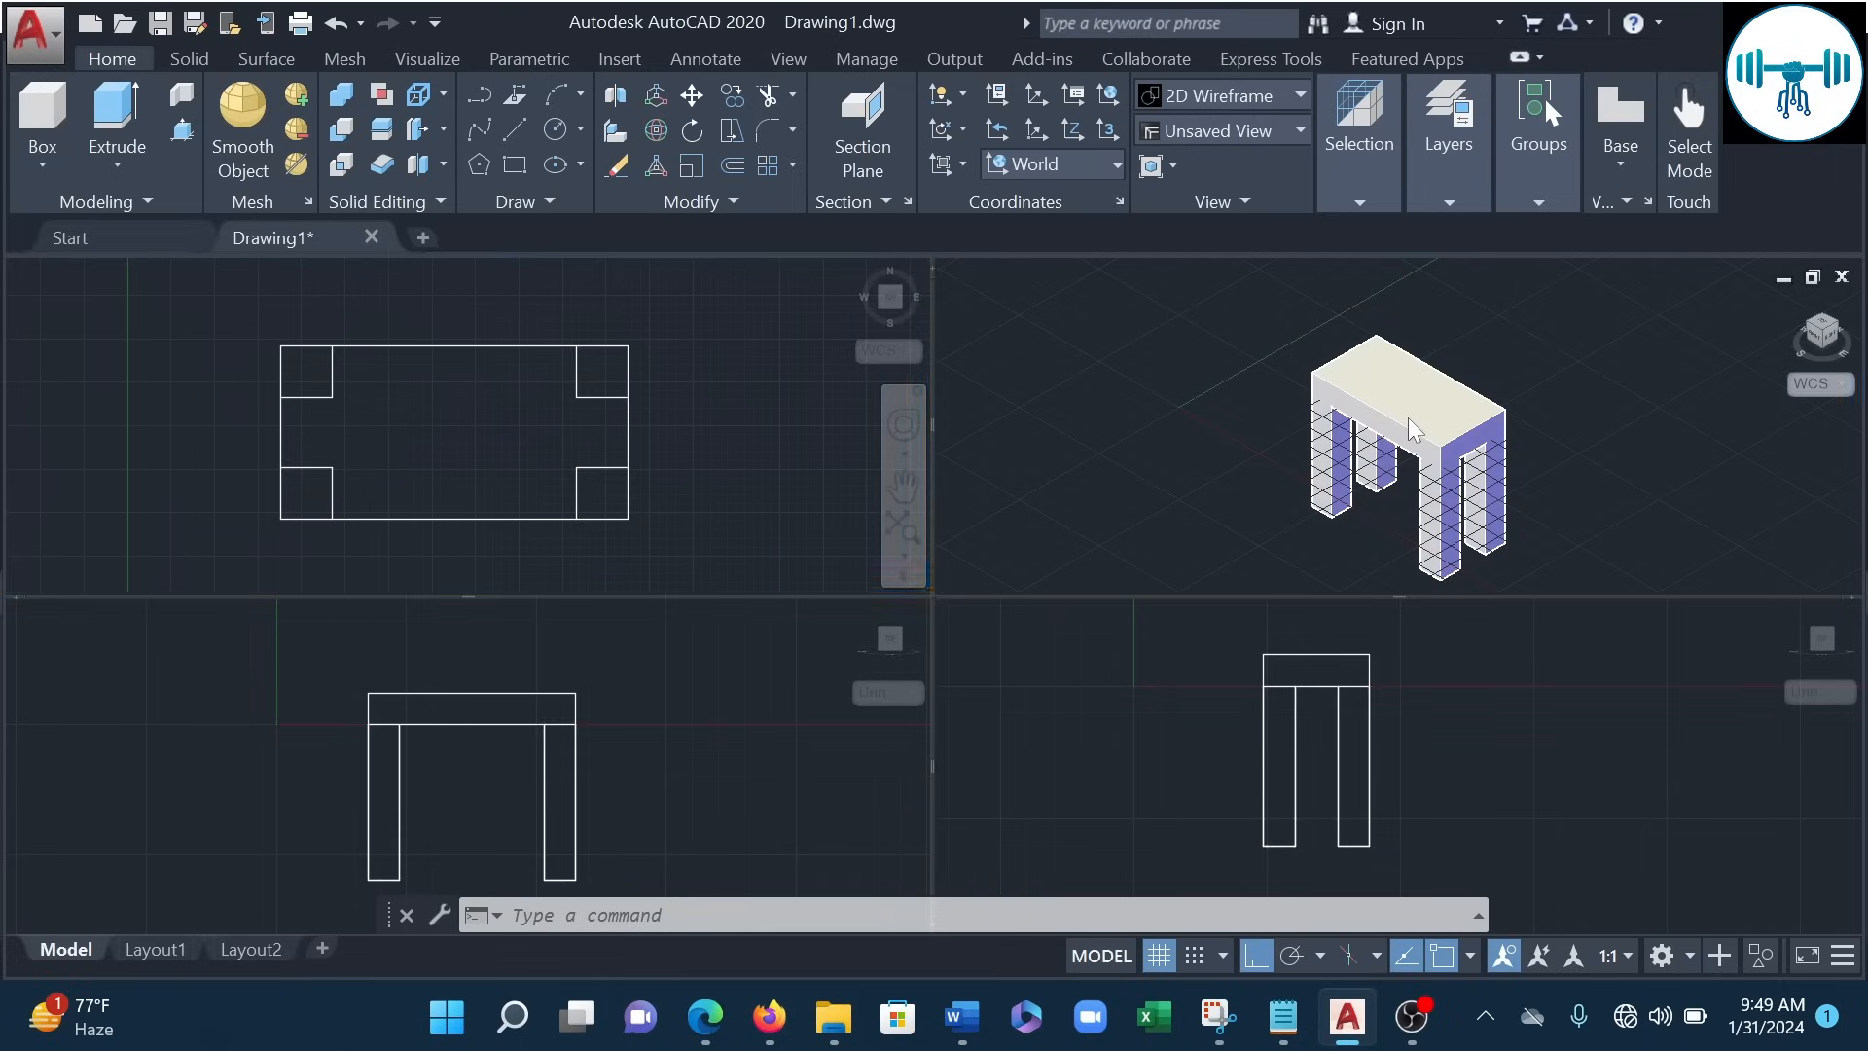
click(1411, 422)
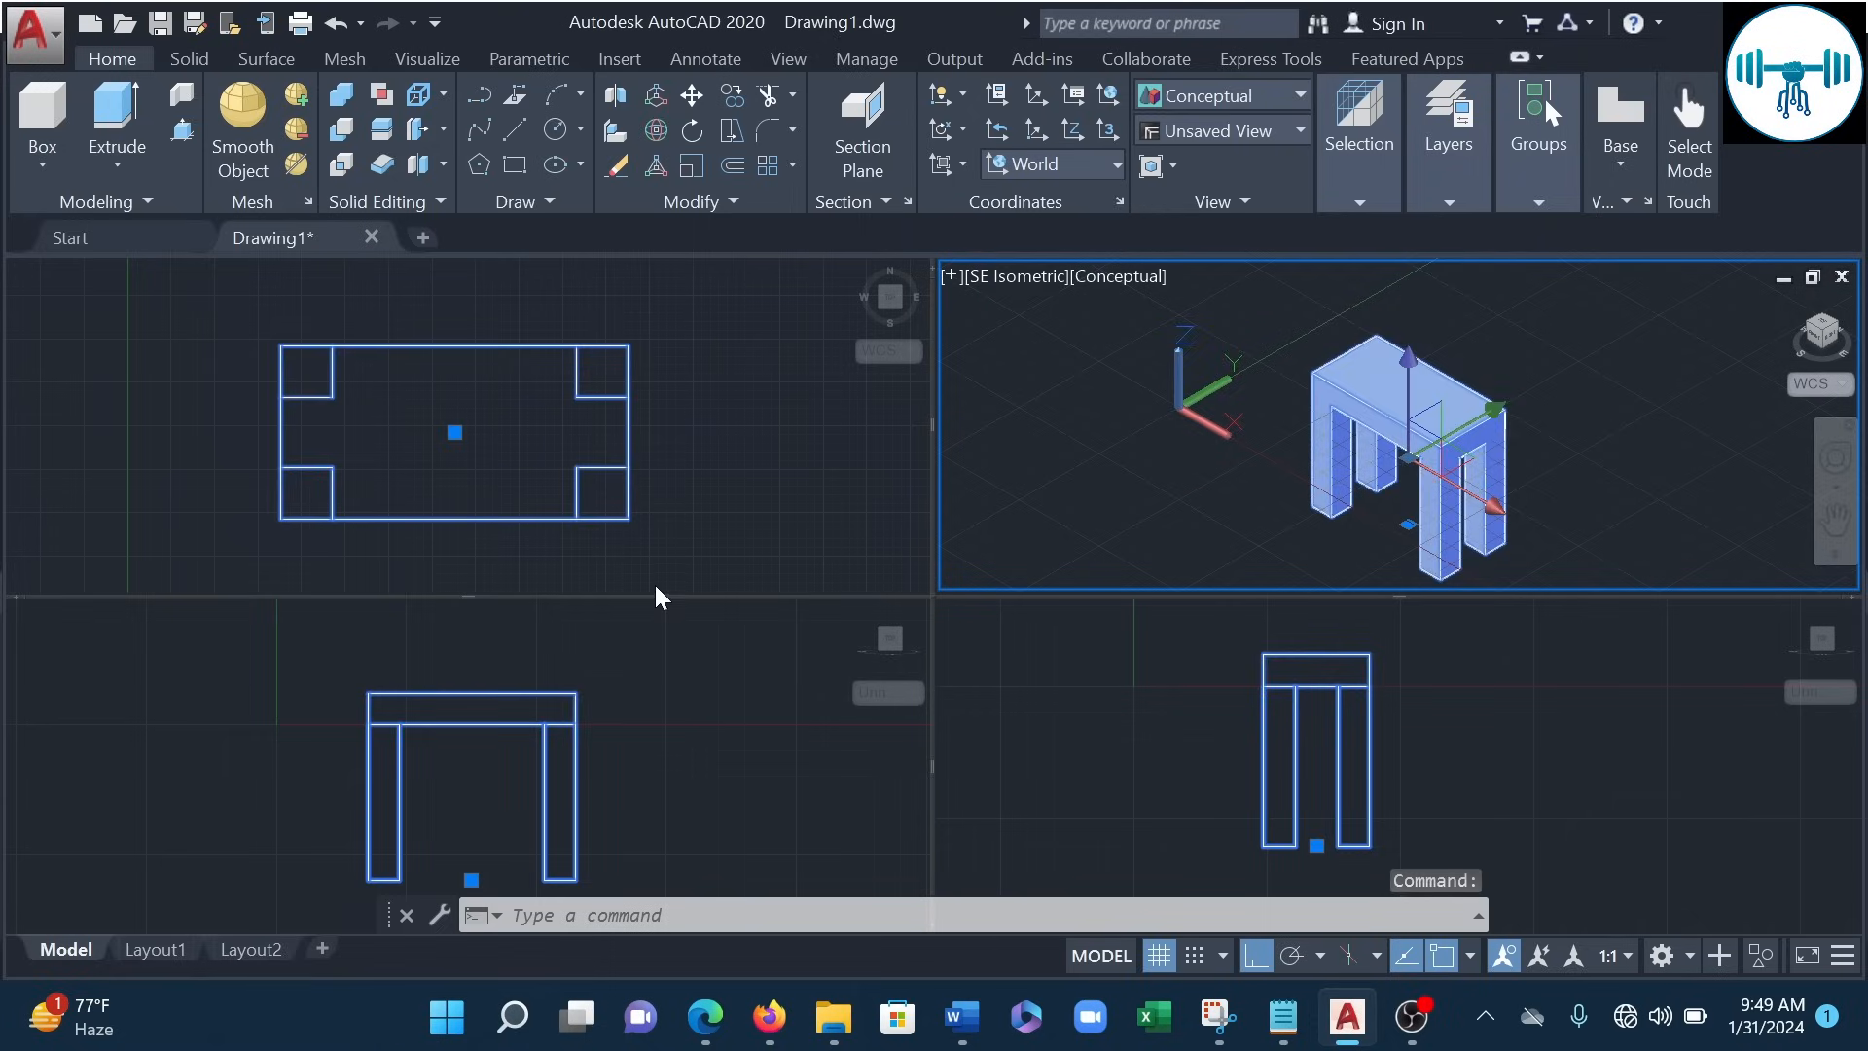
key(Escape)
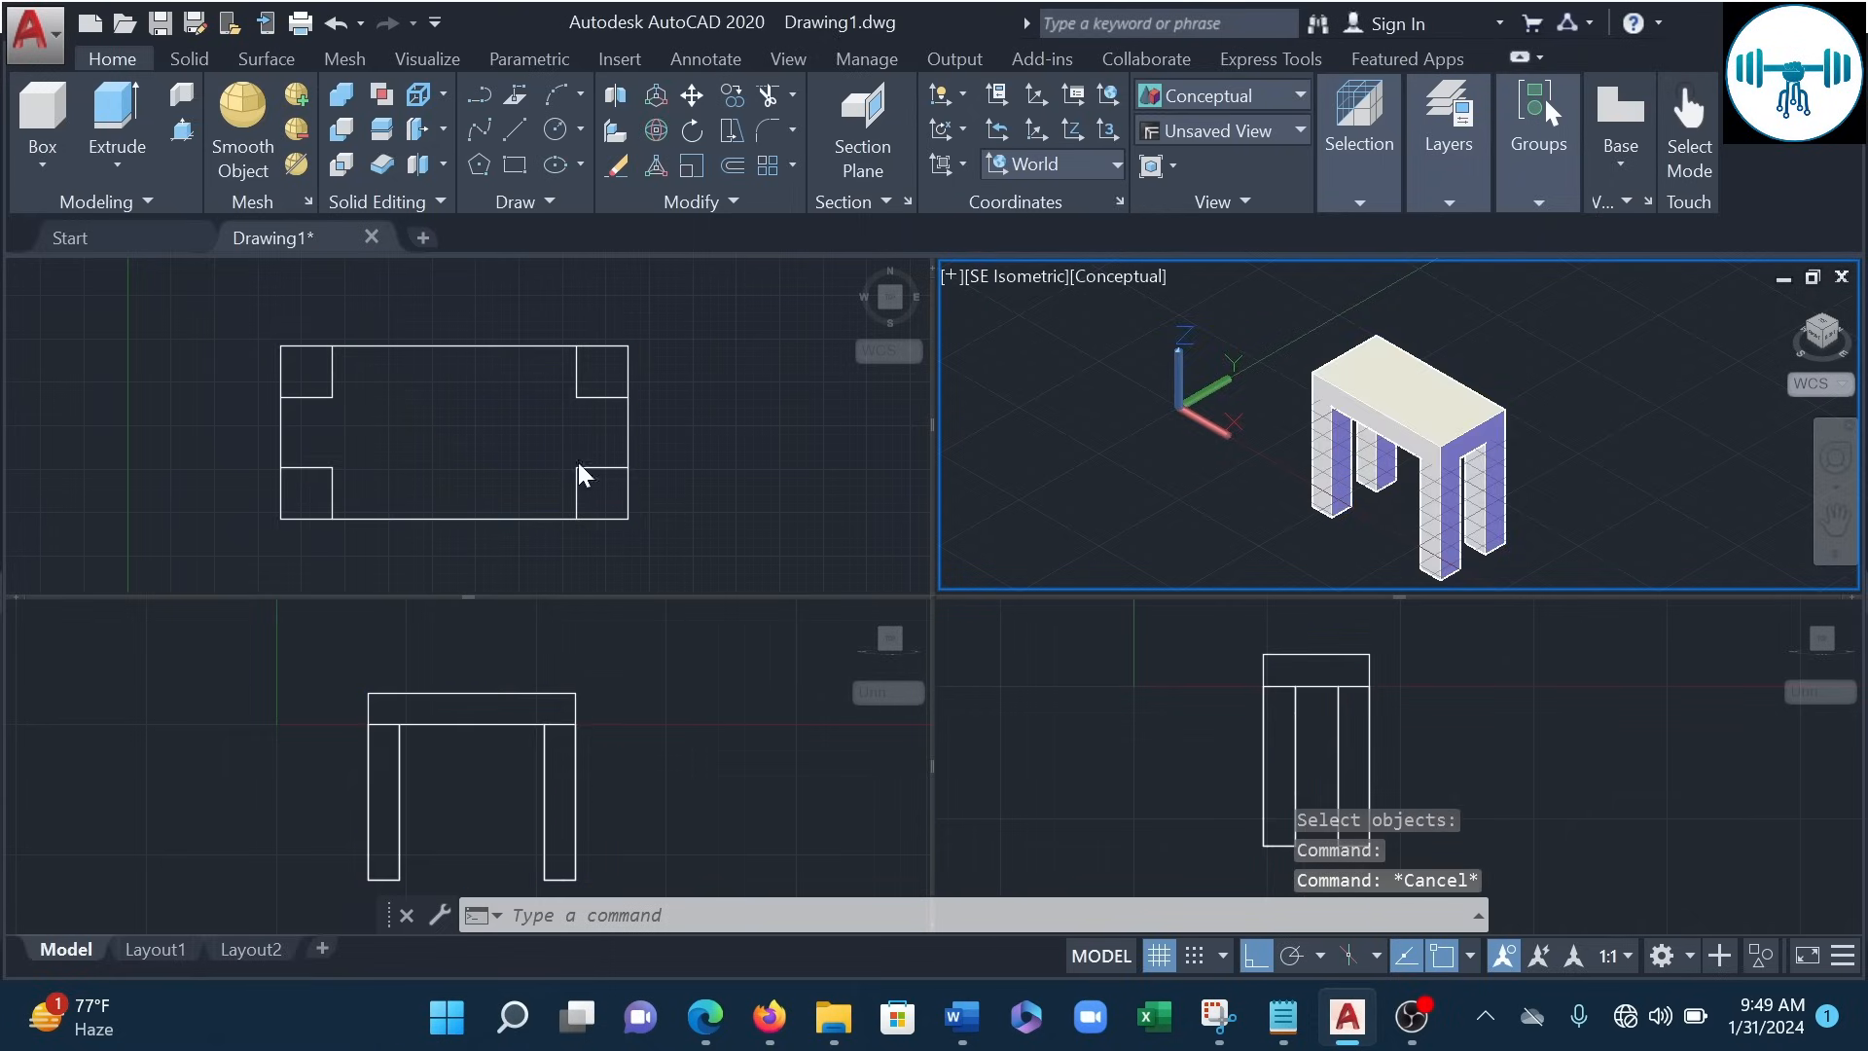
click(669, 687)
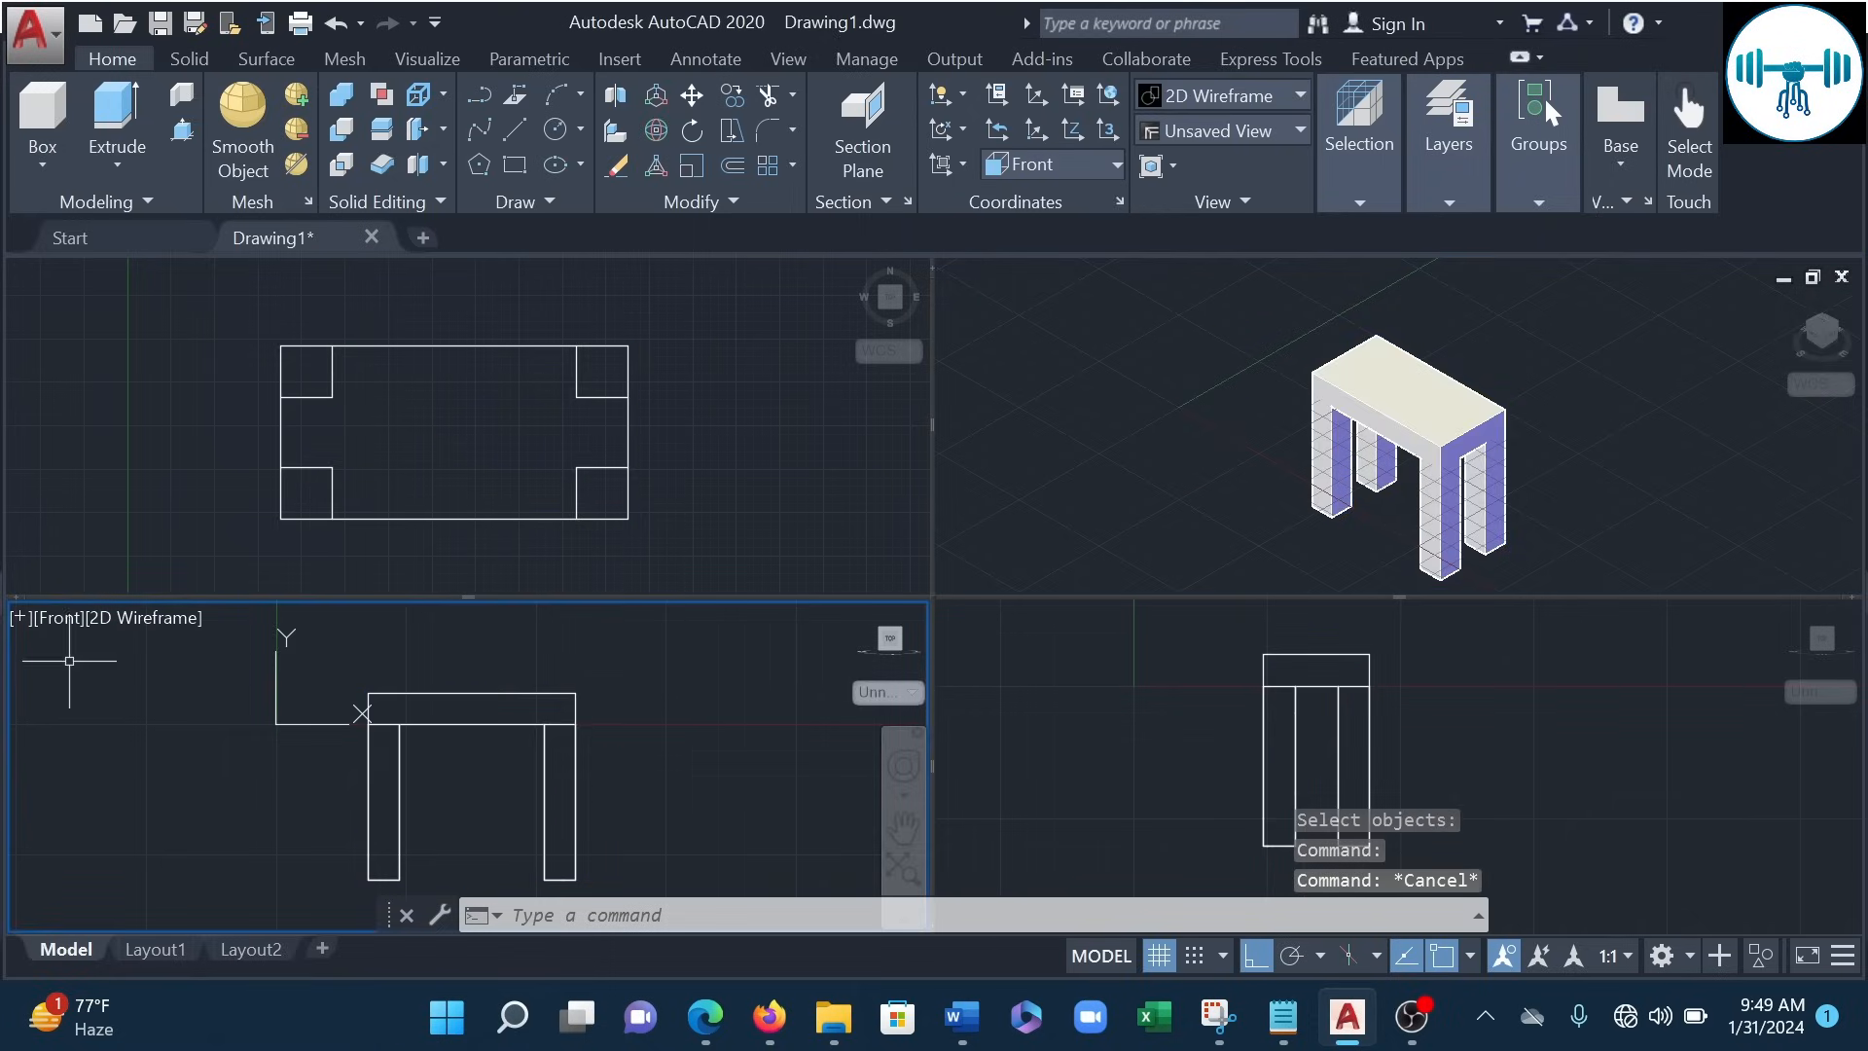
click(443, 724)
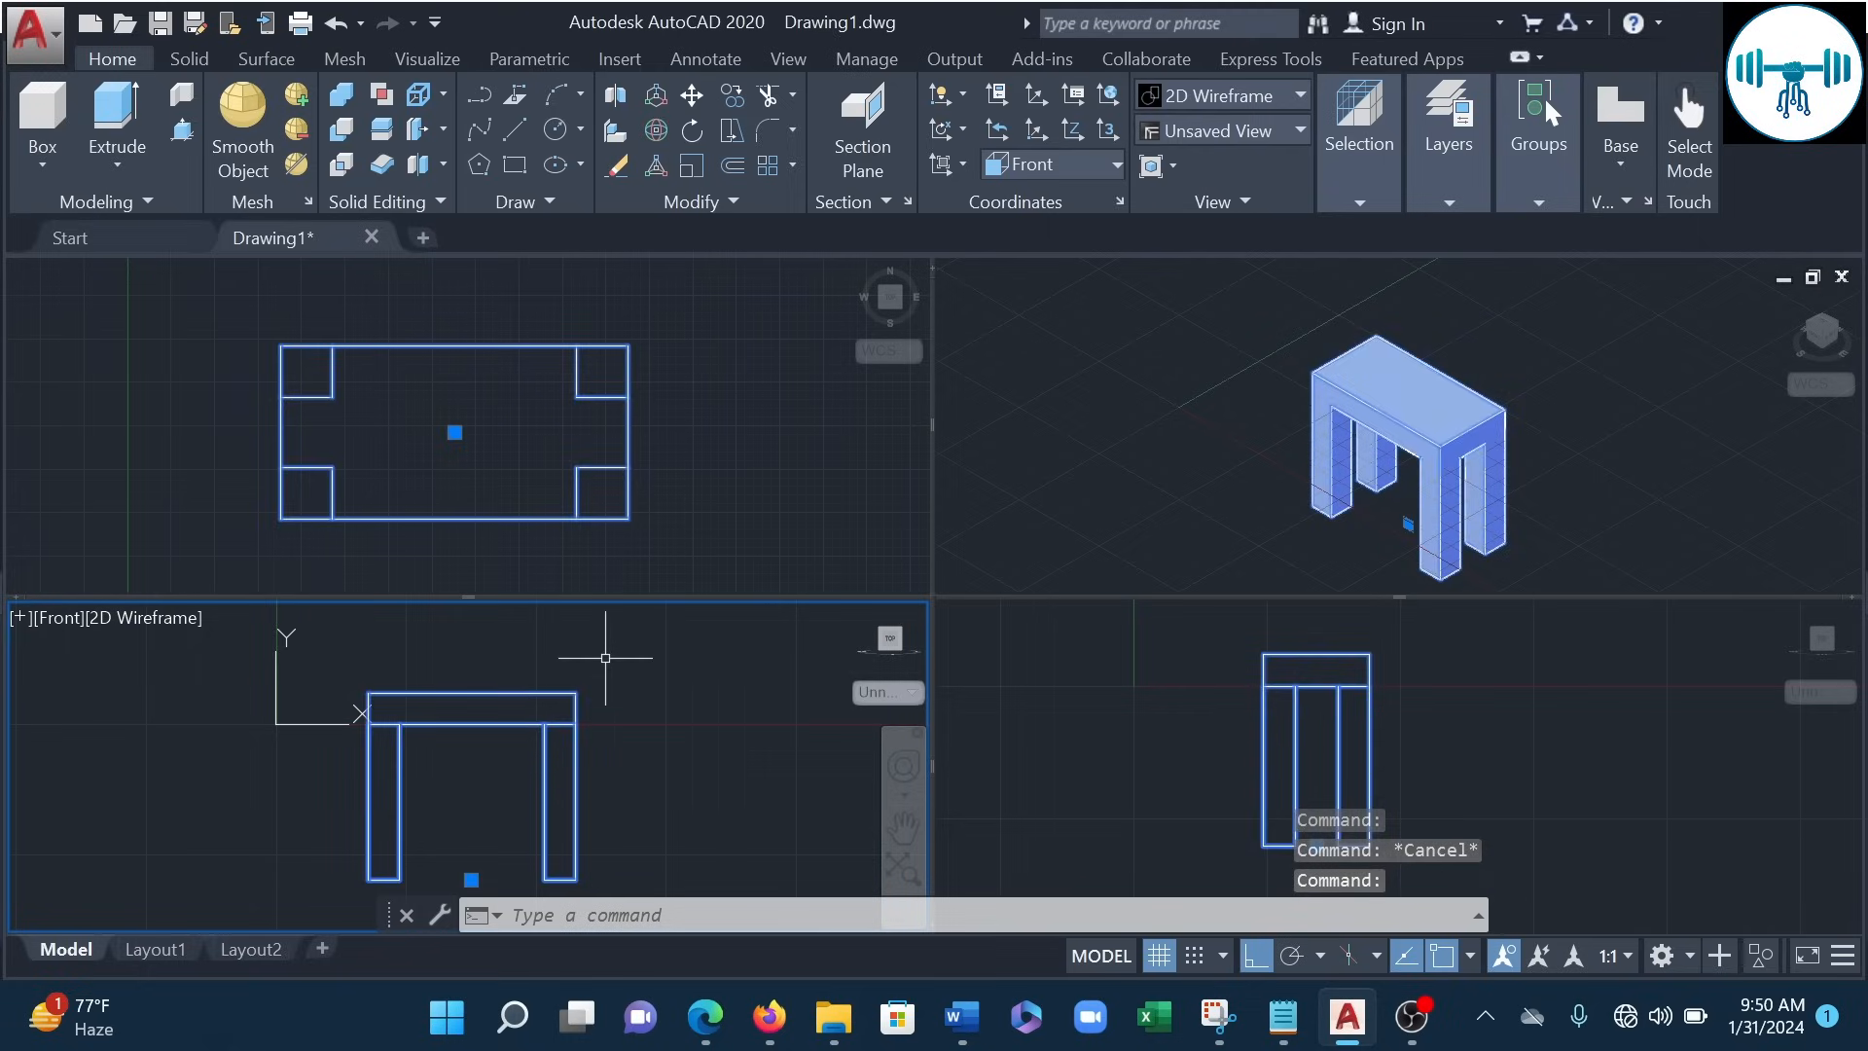
key(Escape)
- Draw a circle with a diameter of 6 beside the table in the Top viewport
click(722, 386)
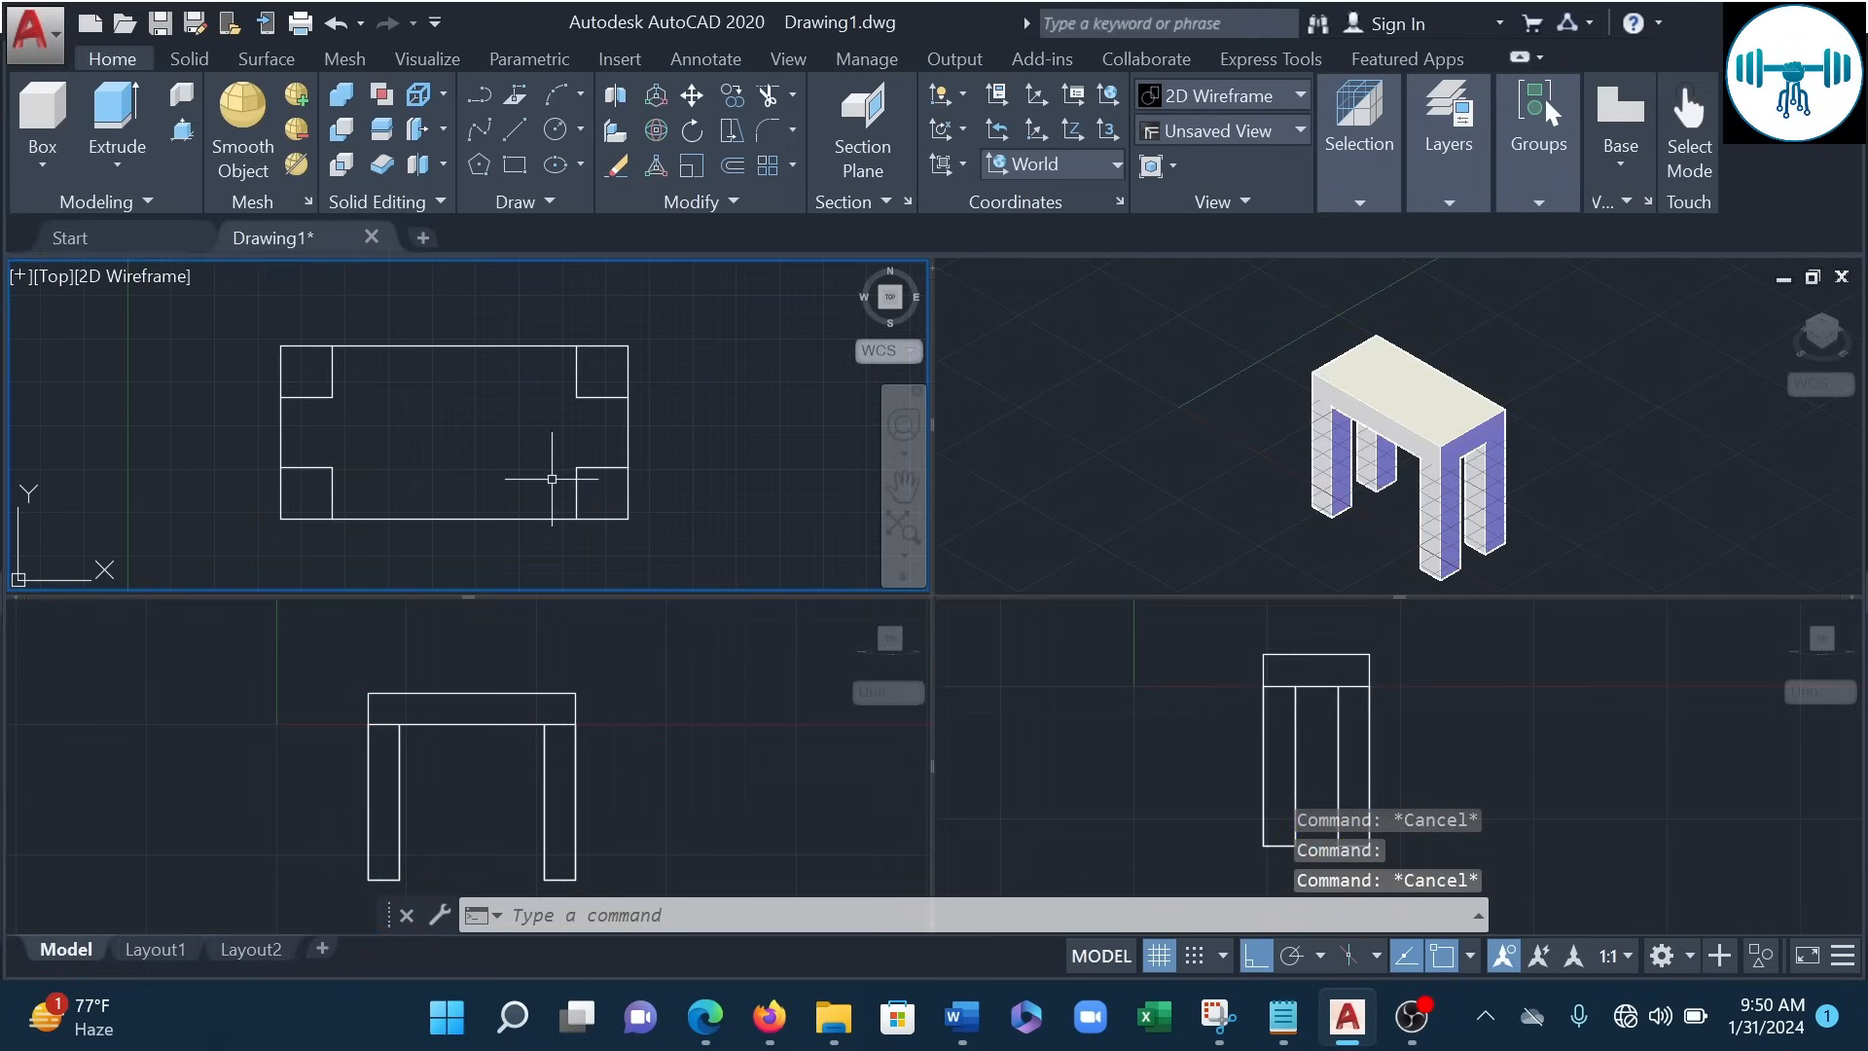
mouse_move(667, 430)
middle_down()
mouse_move(438, 454)
mouse_move(475, 430)
mouse_move(303, 425)
middle_up()
scroll(486, 430, down, 4)
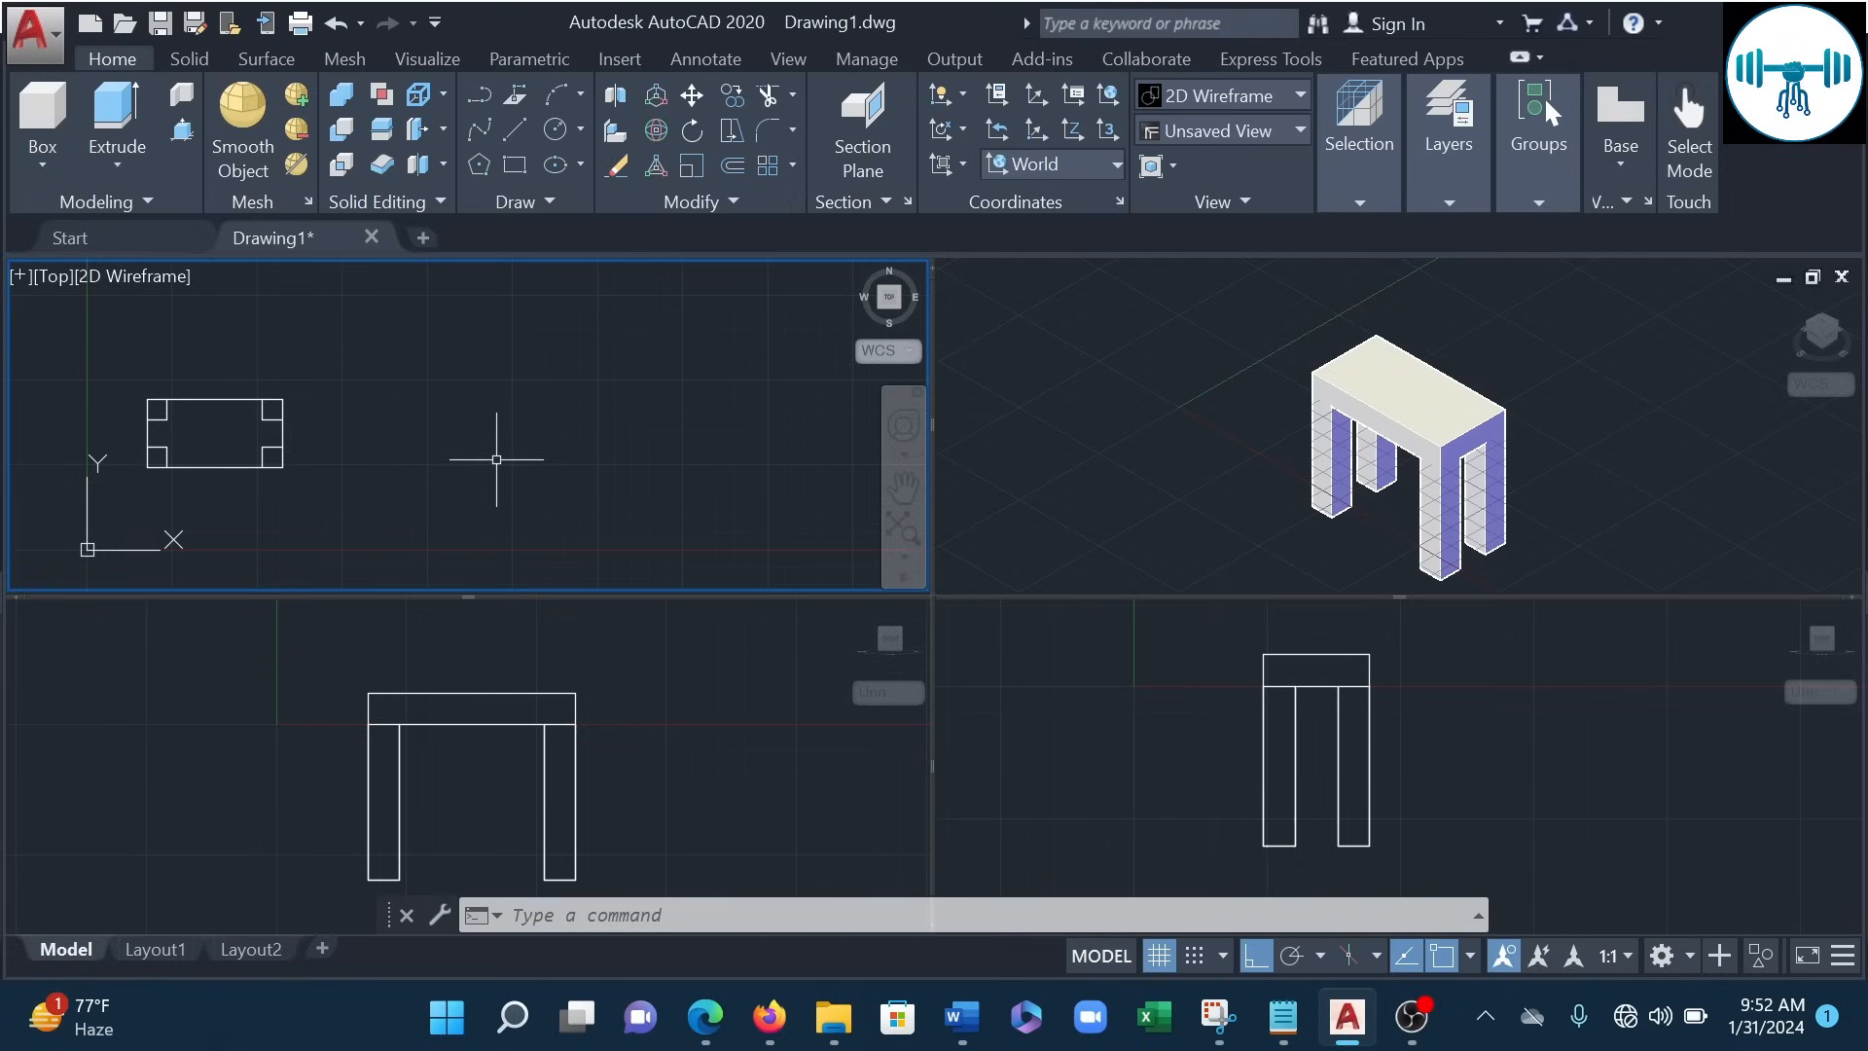
click(554, 130)
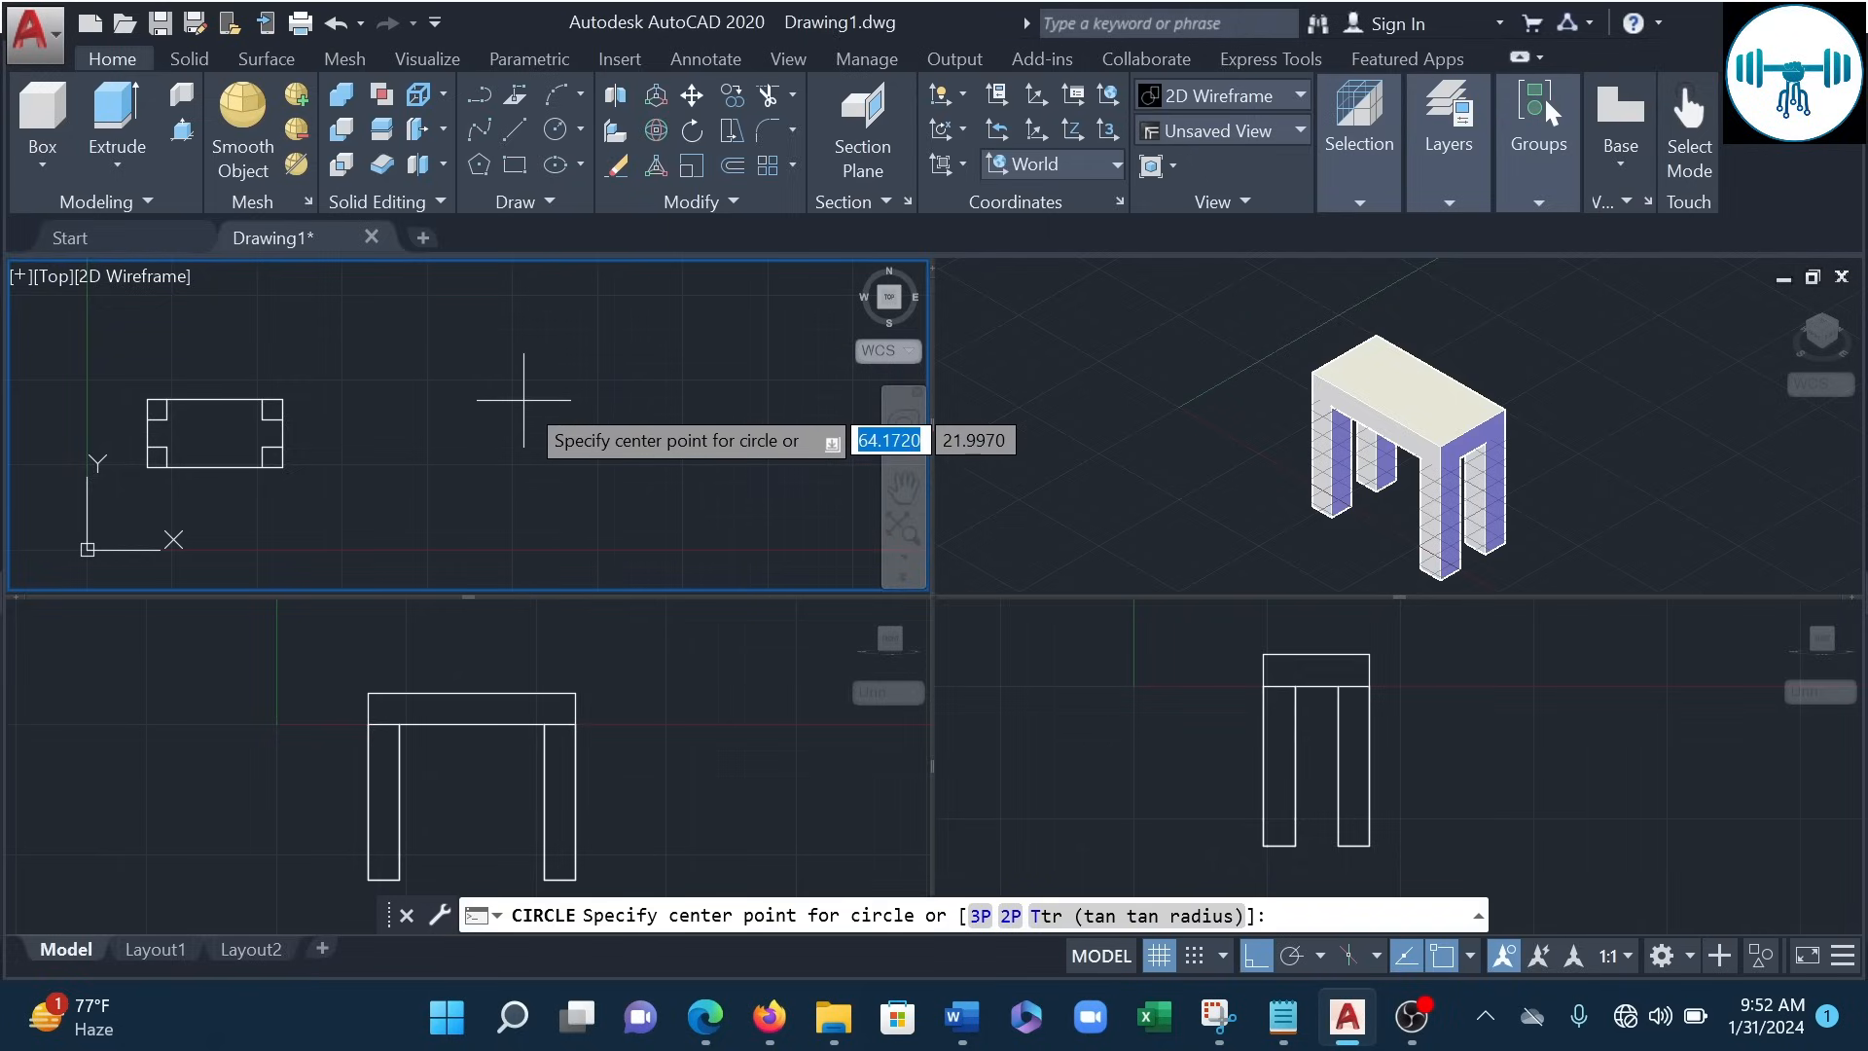
click(559, 449)
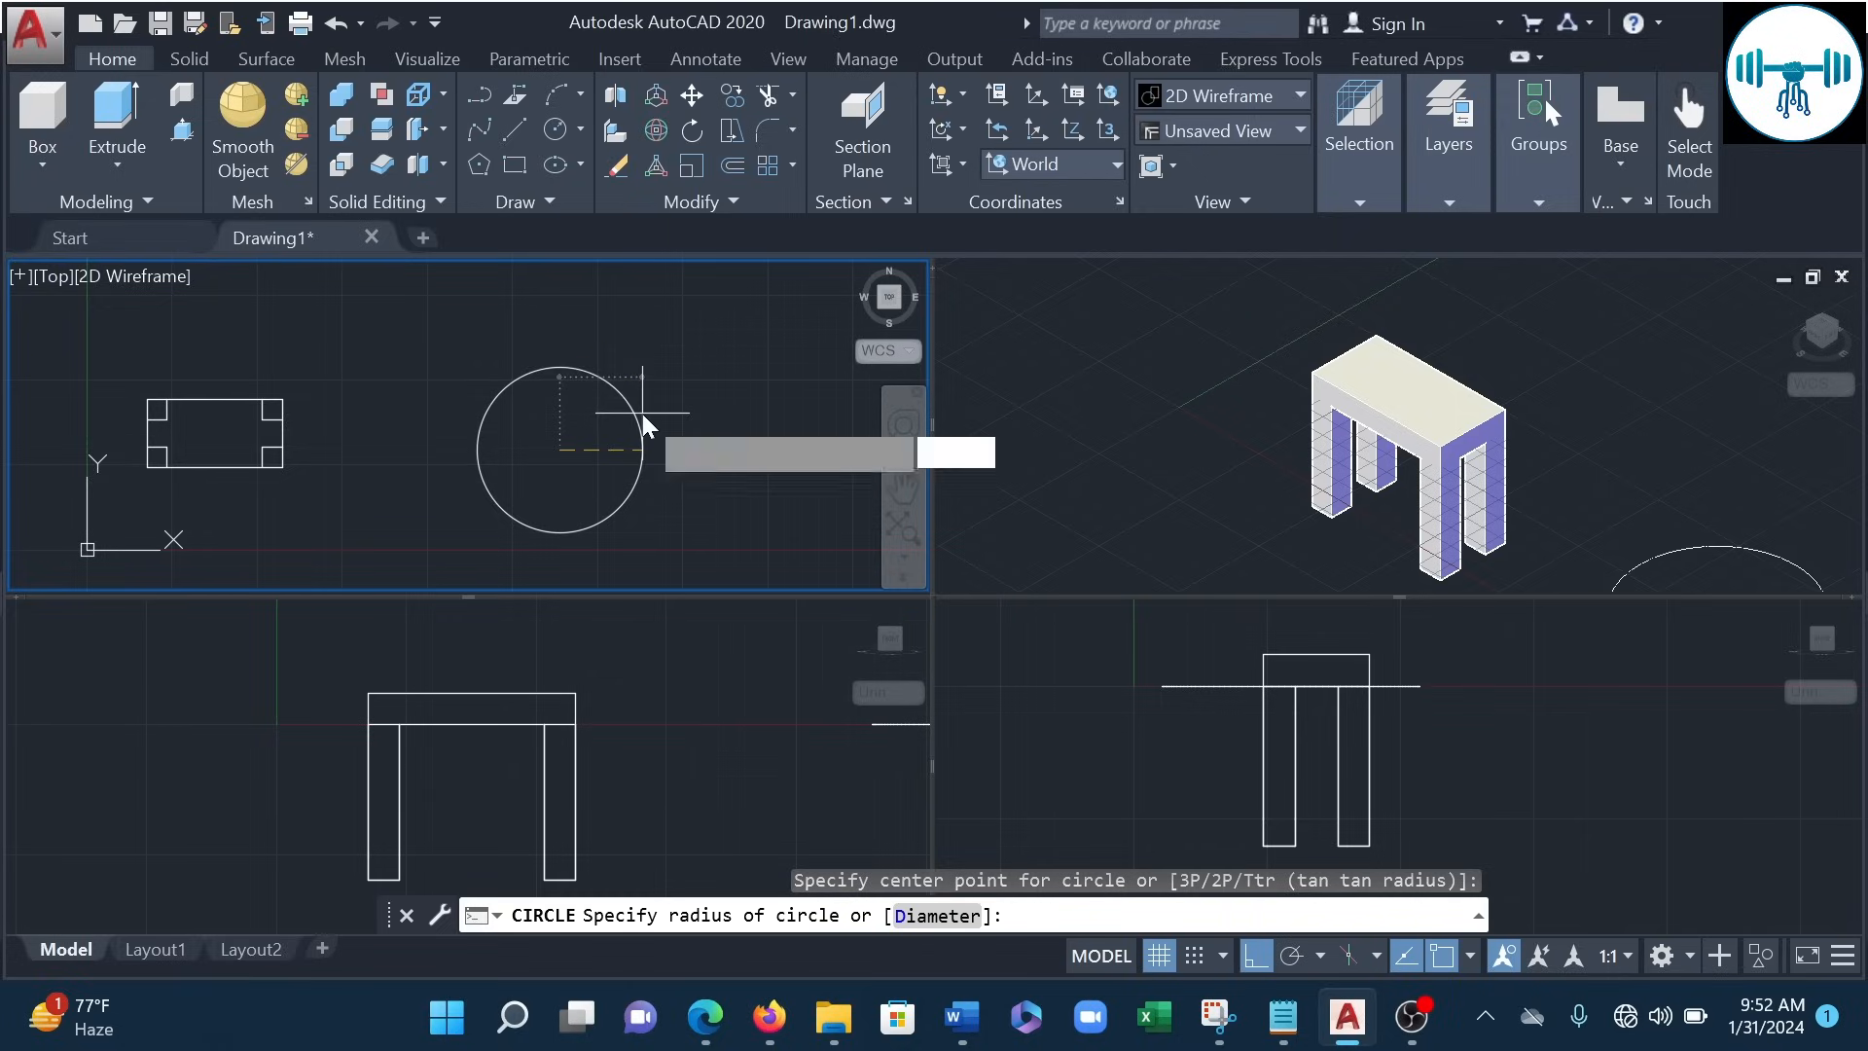
text(d)
key(Return)
text(6)
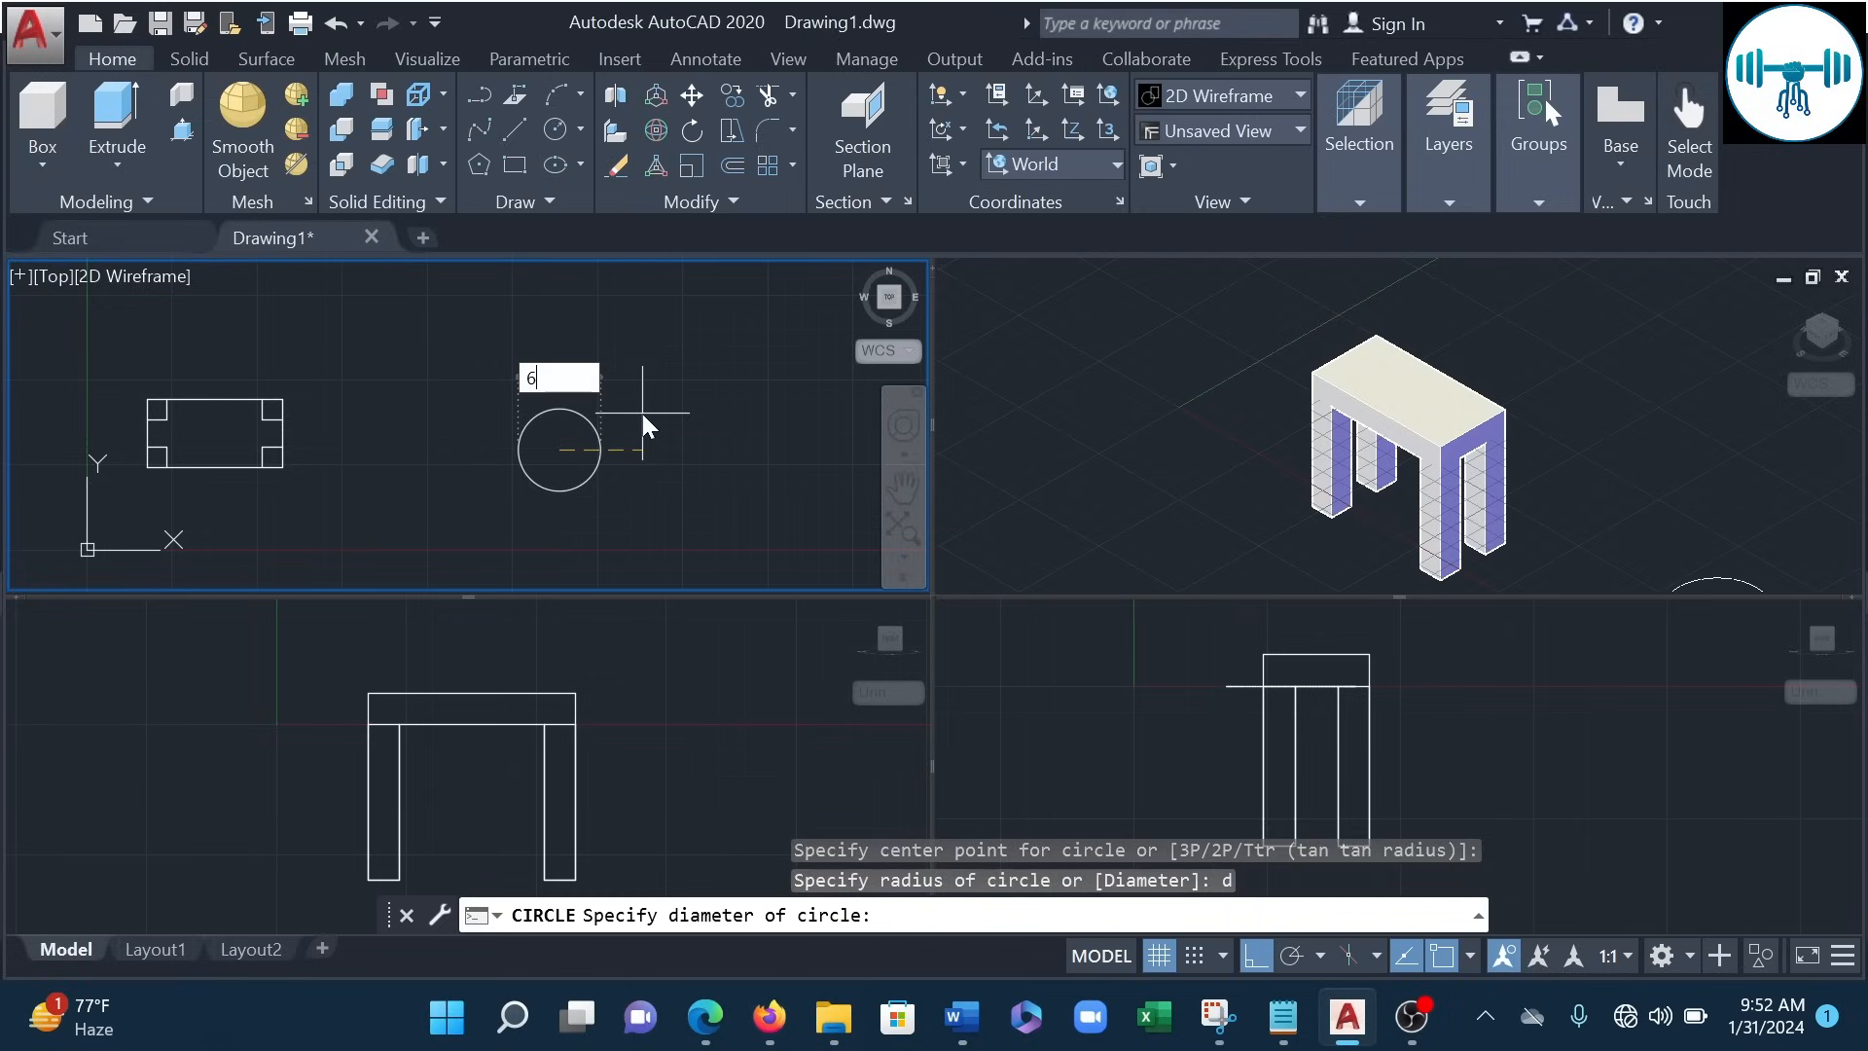
key(Return)
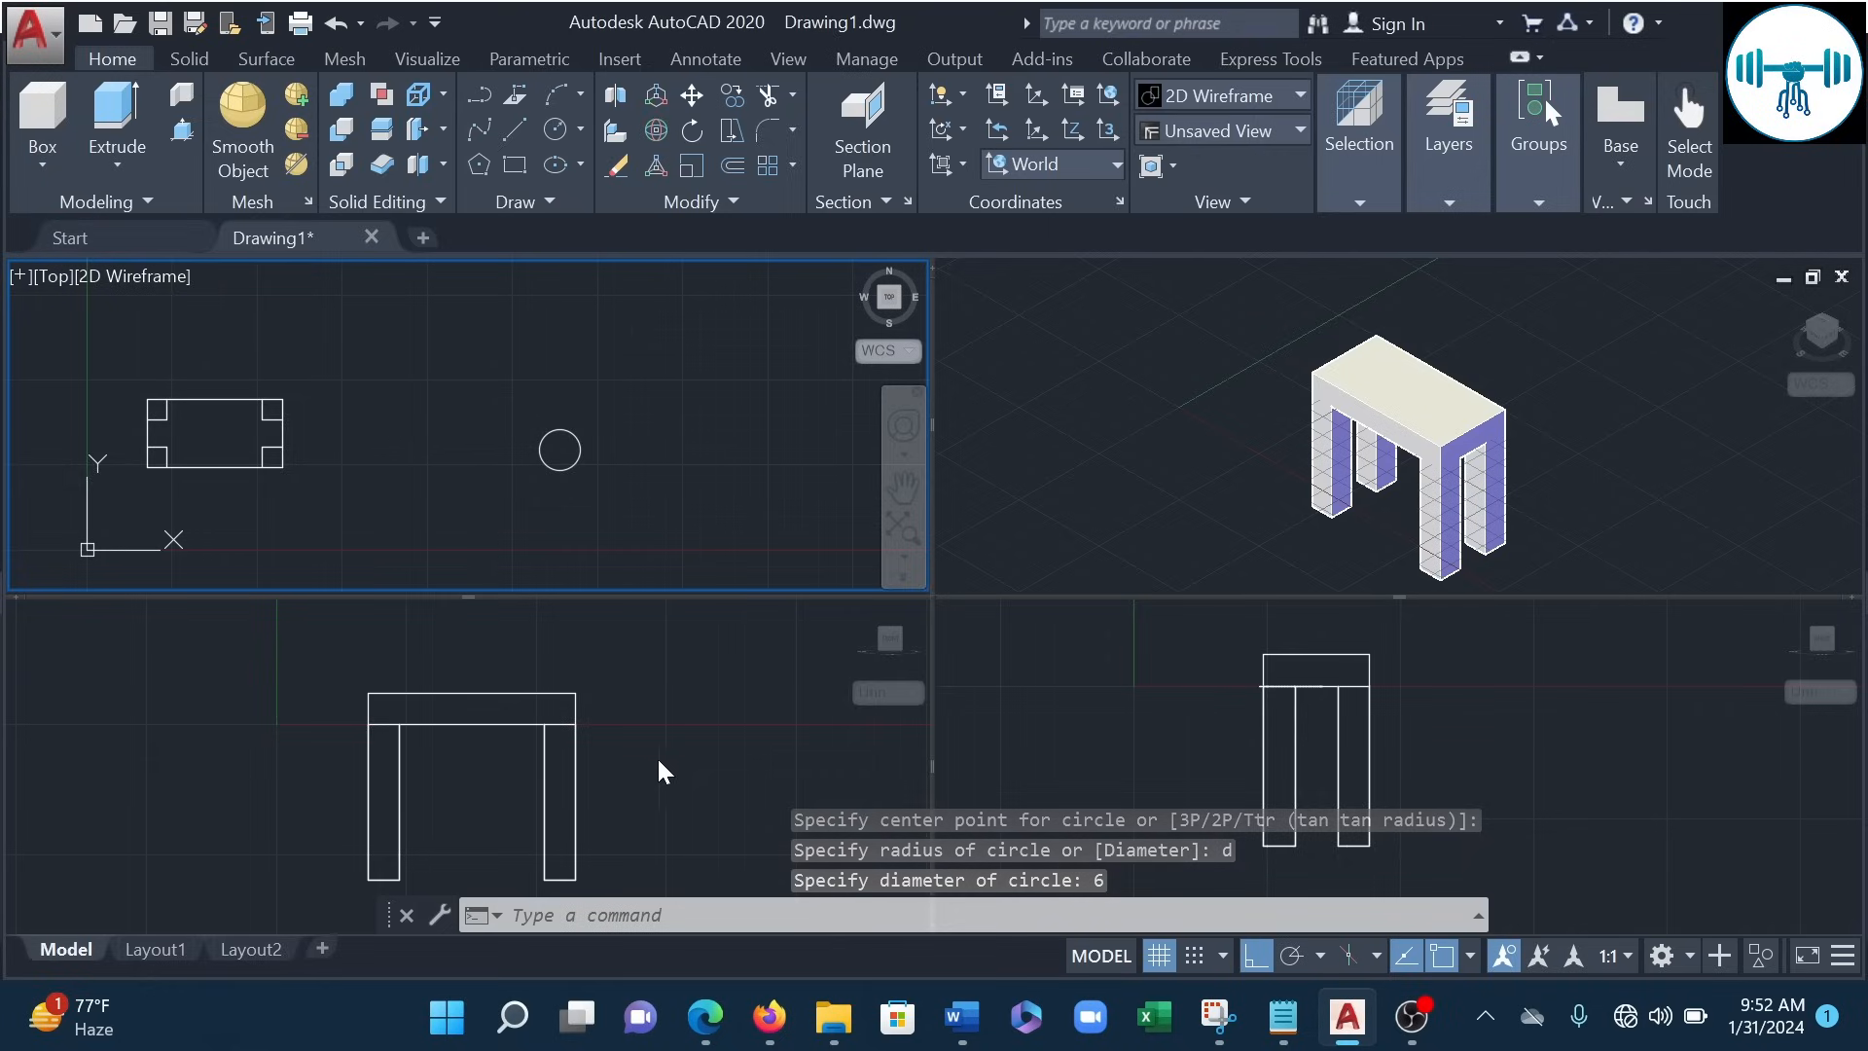
- Examine where the circle lies relative to the table in the Front and Right viewports
click(709, 674)
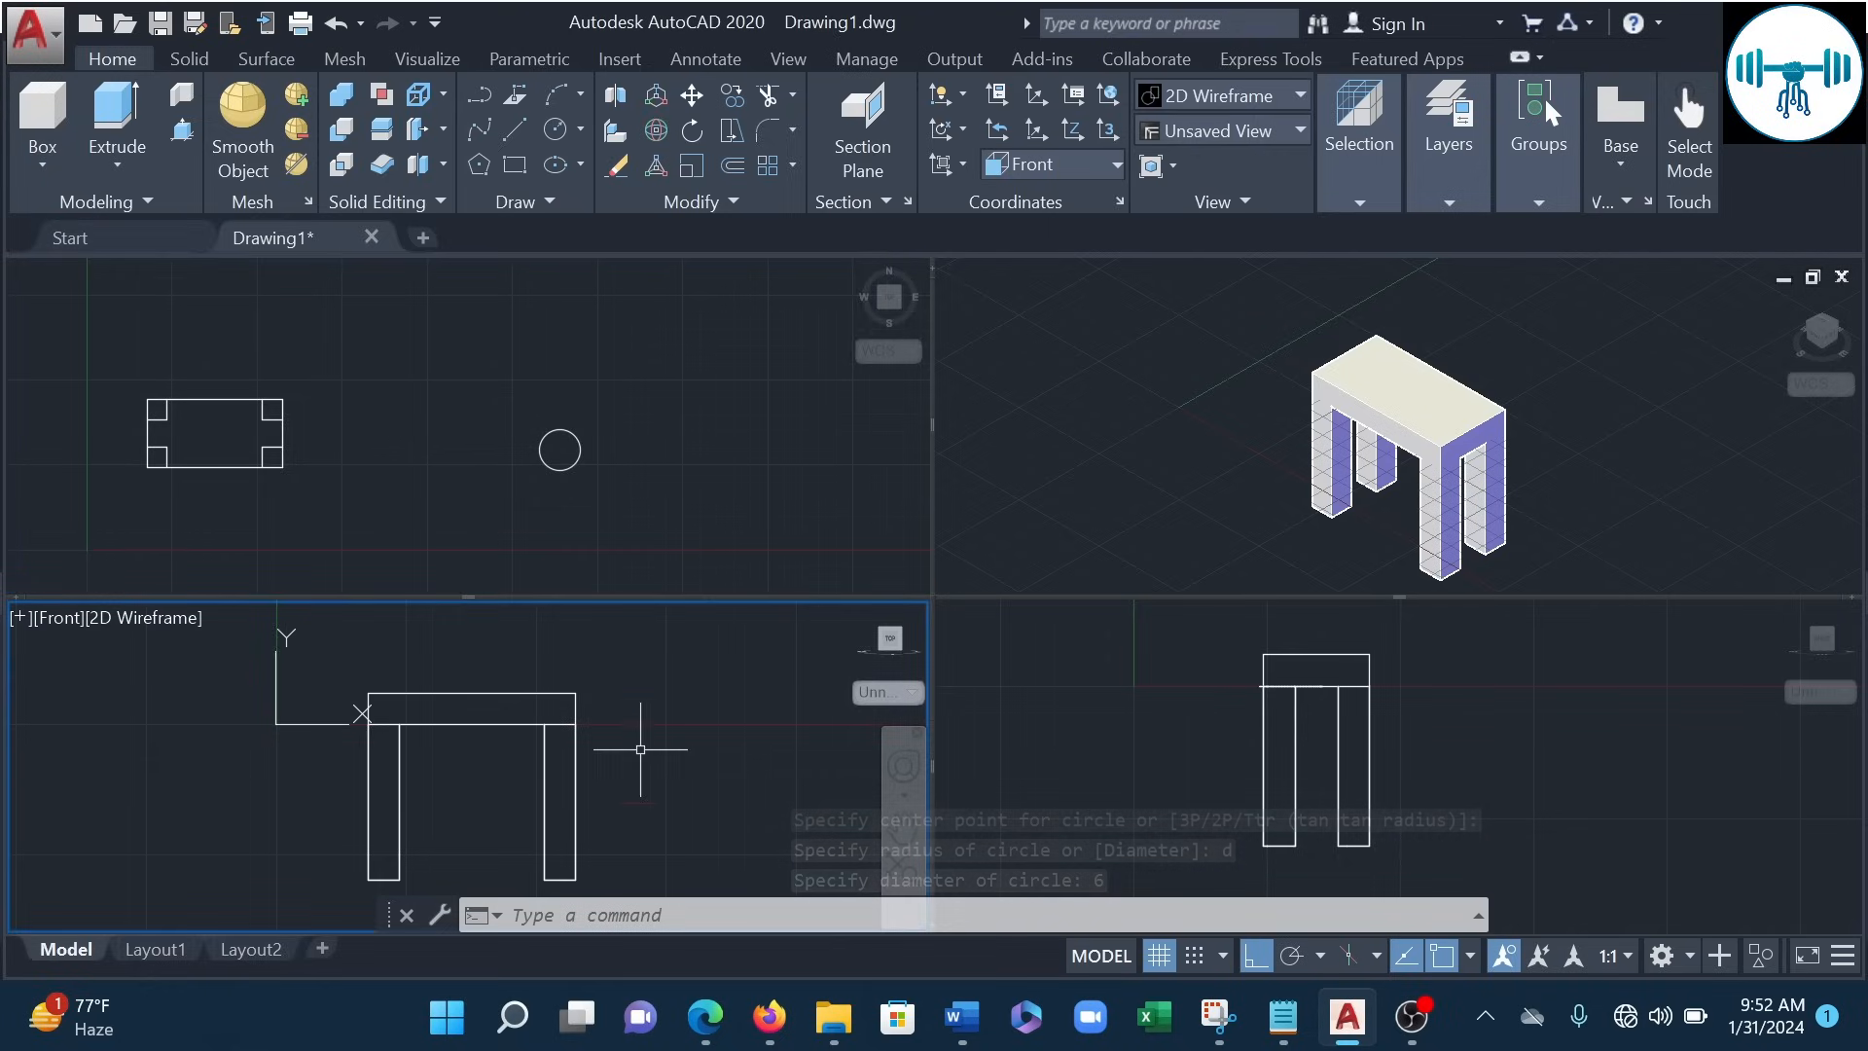
scroll(675, 731, down, 5)
middle_drag(675, 731, 407, 722)
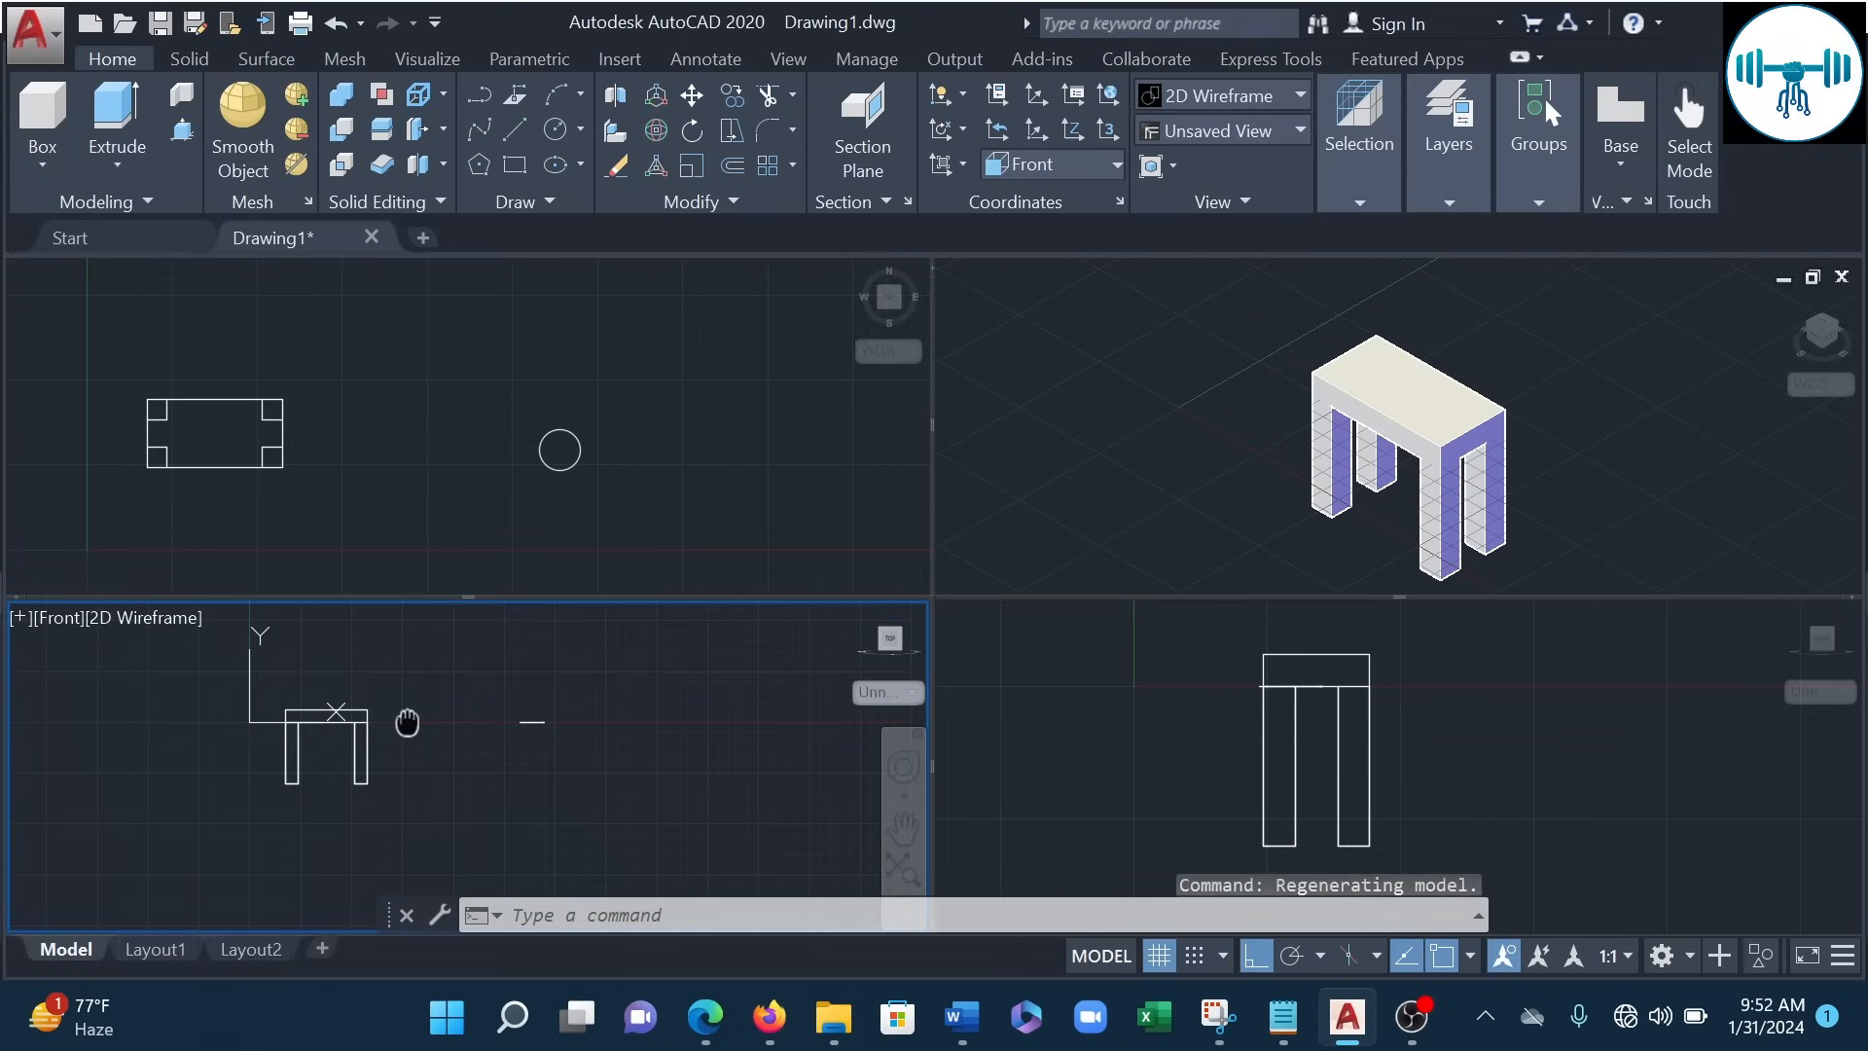
click(1504, 769)
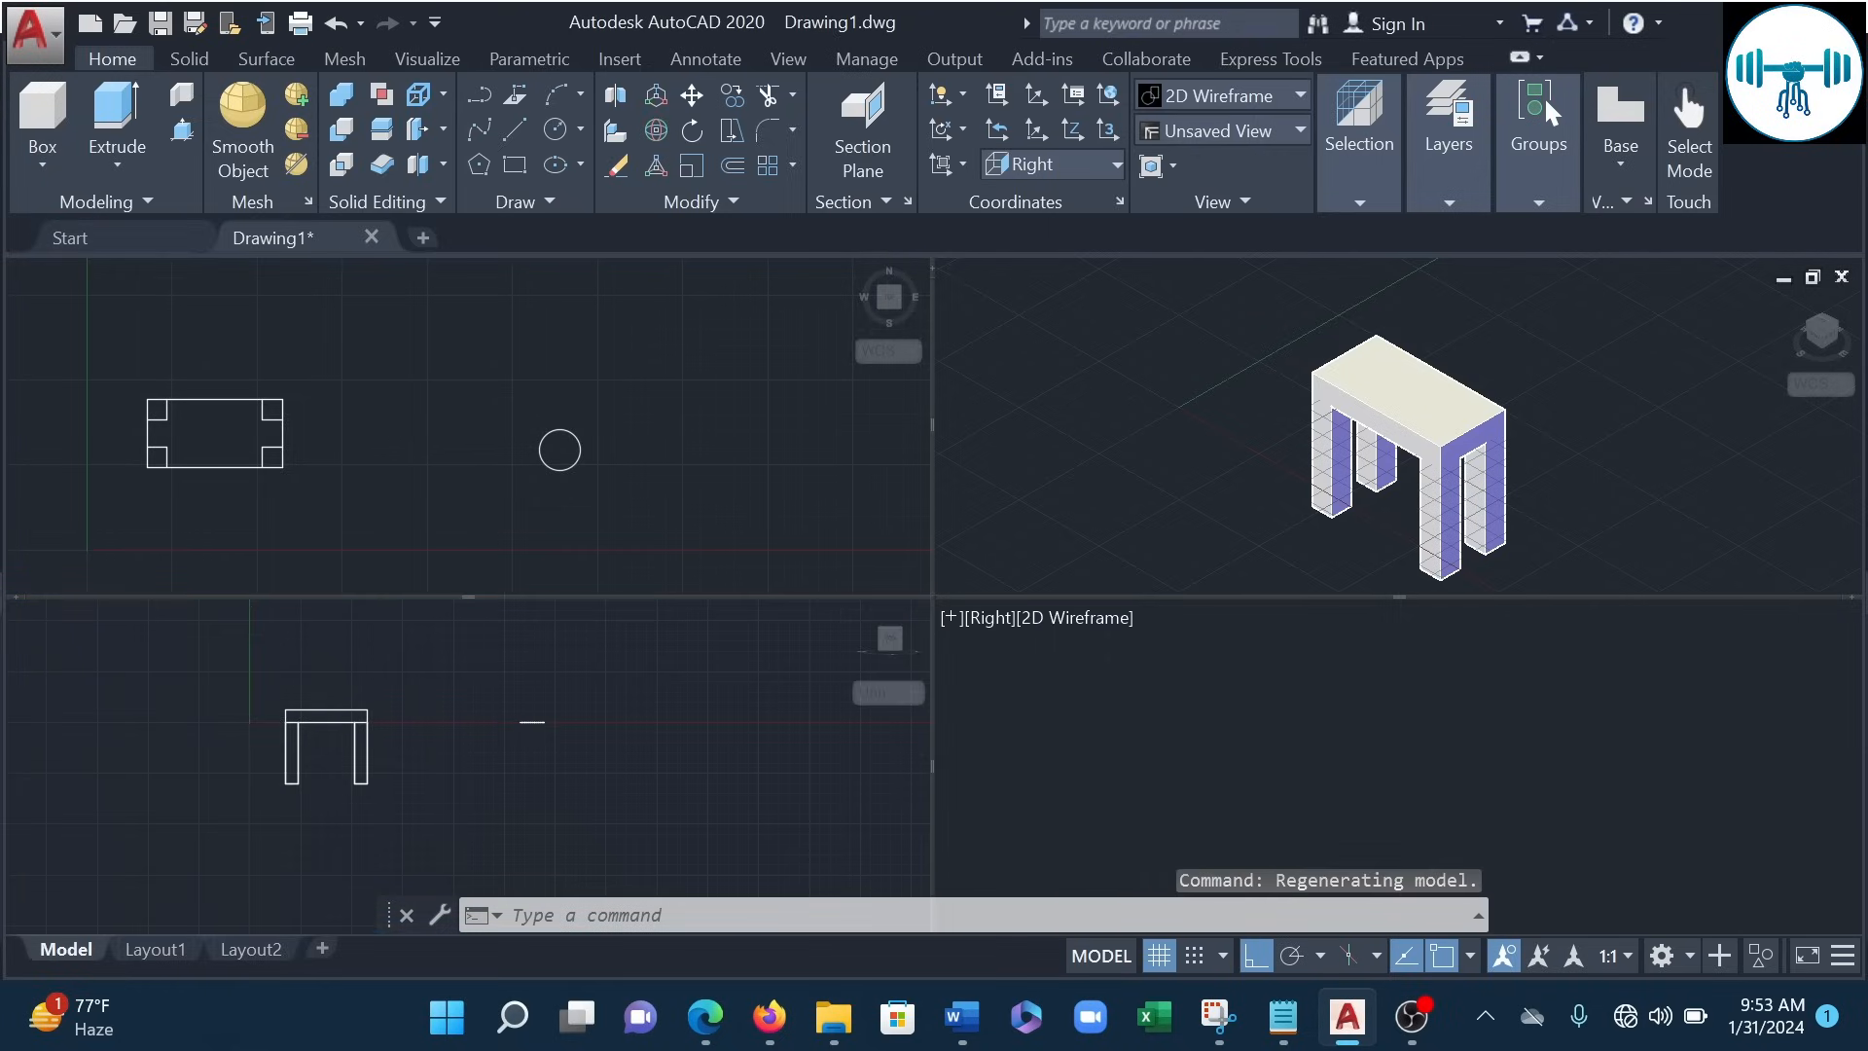
middle_drag(1504, 769, 1390, 743)
scroll(1489, 700, down, 8)
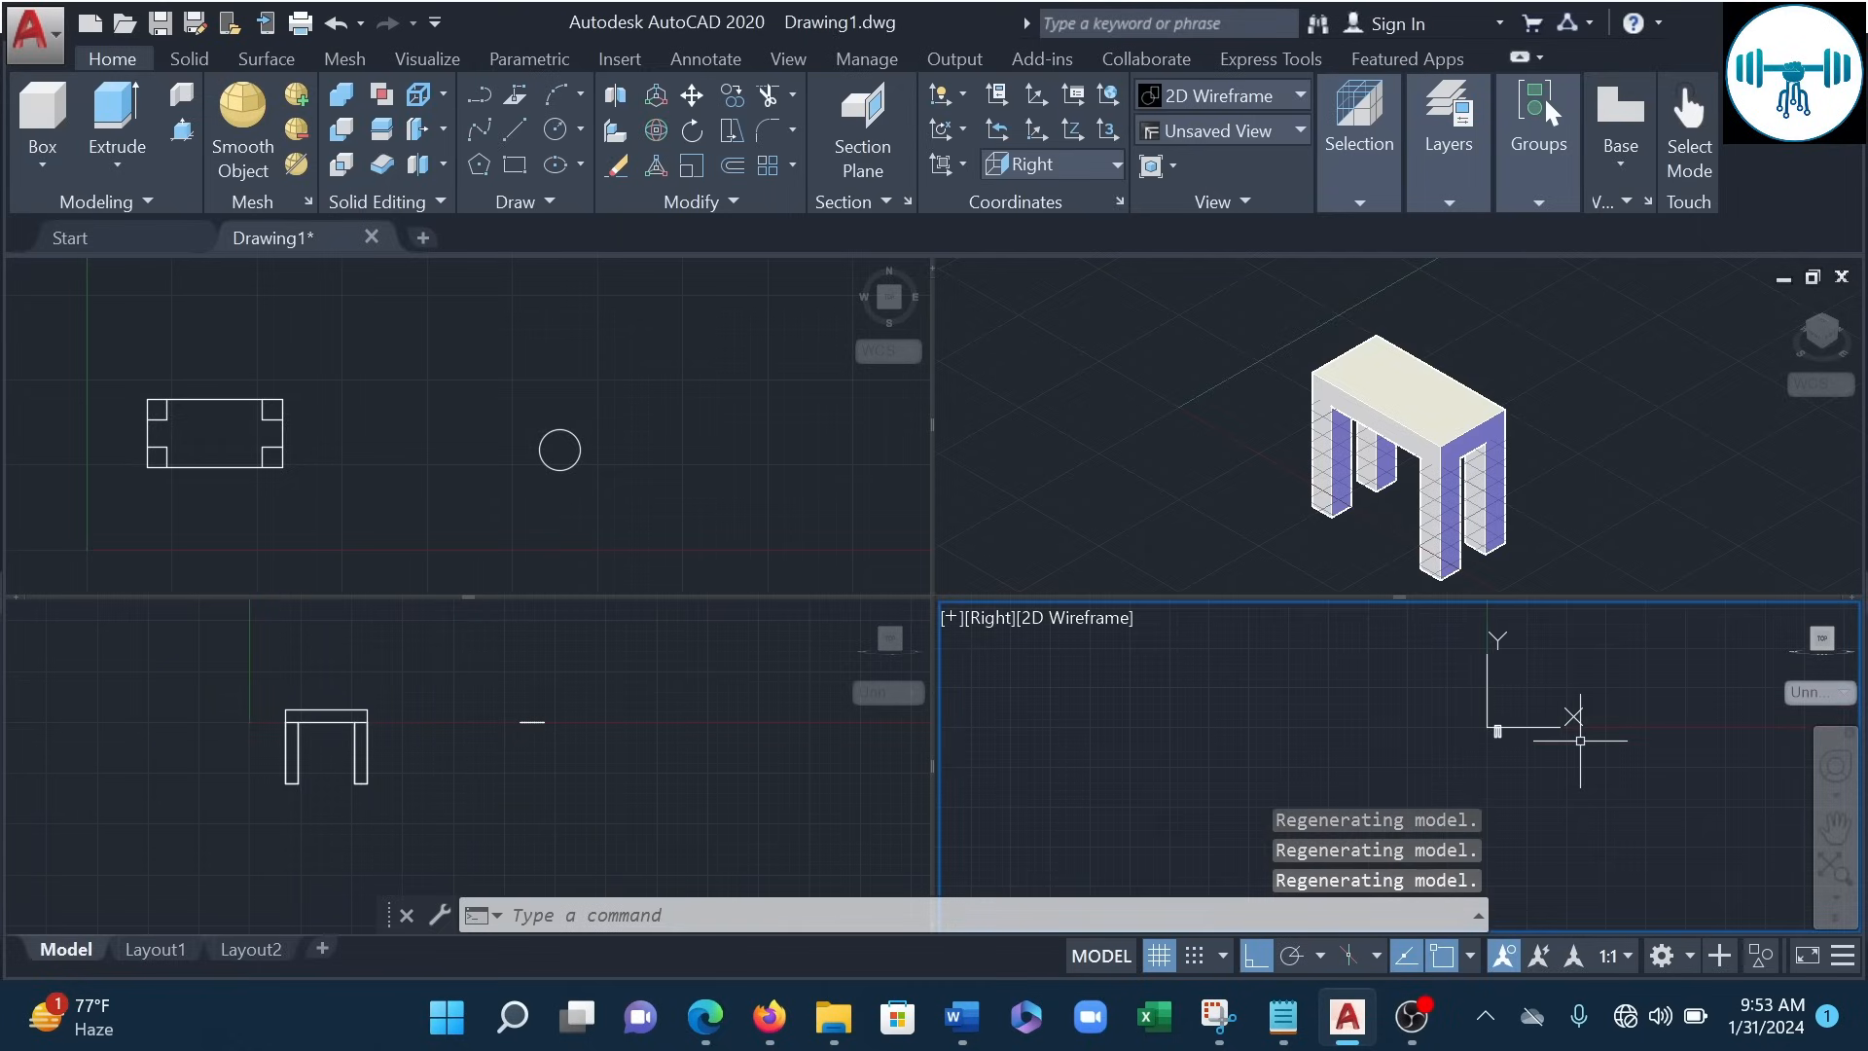
scroll(1580, 740, down, 5)
middle_drag(1580, 740, 1460, 636)
scroll(1492, 725, up, 5)
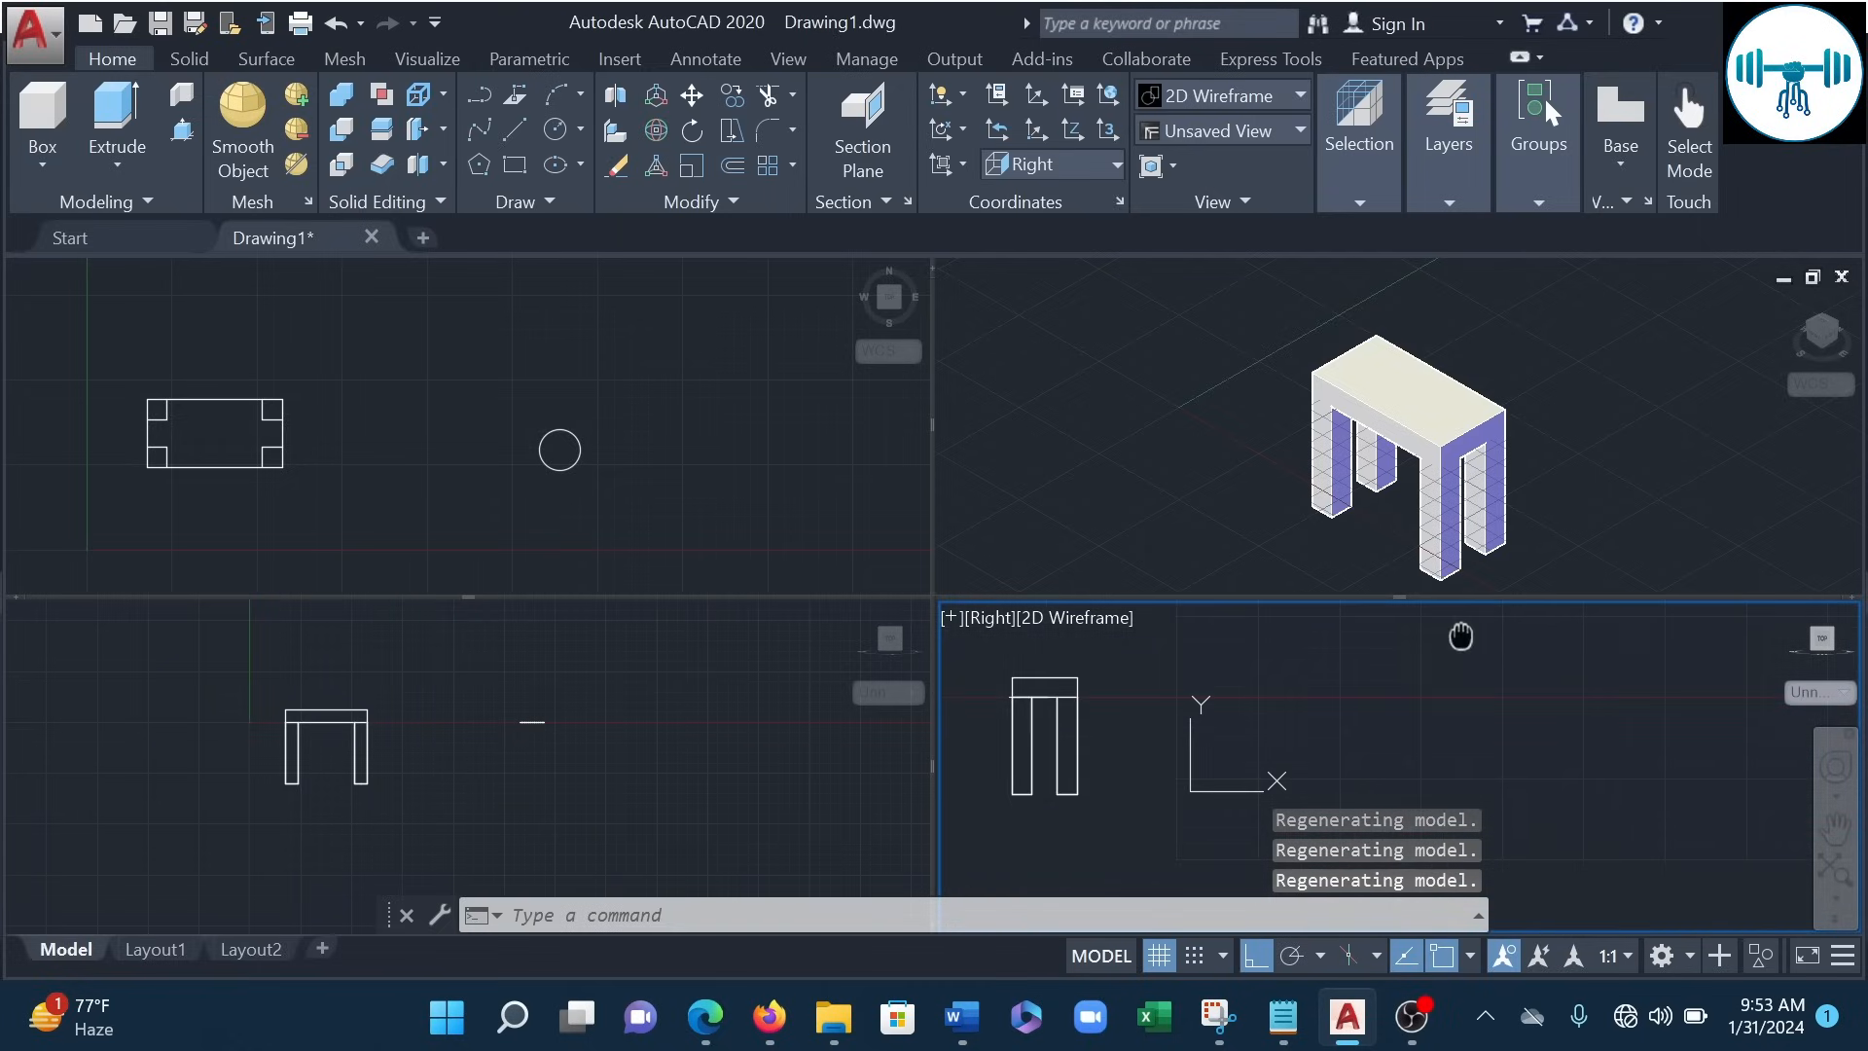
- Move the circle horizontally in the Right viewport so that it sits clear of the table
click(698, 551)
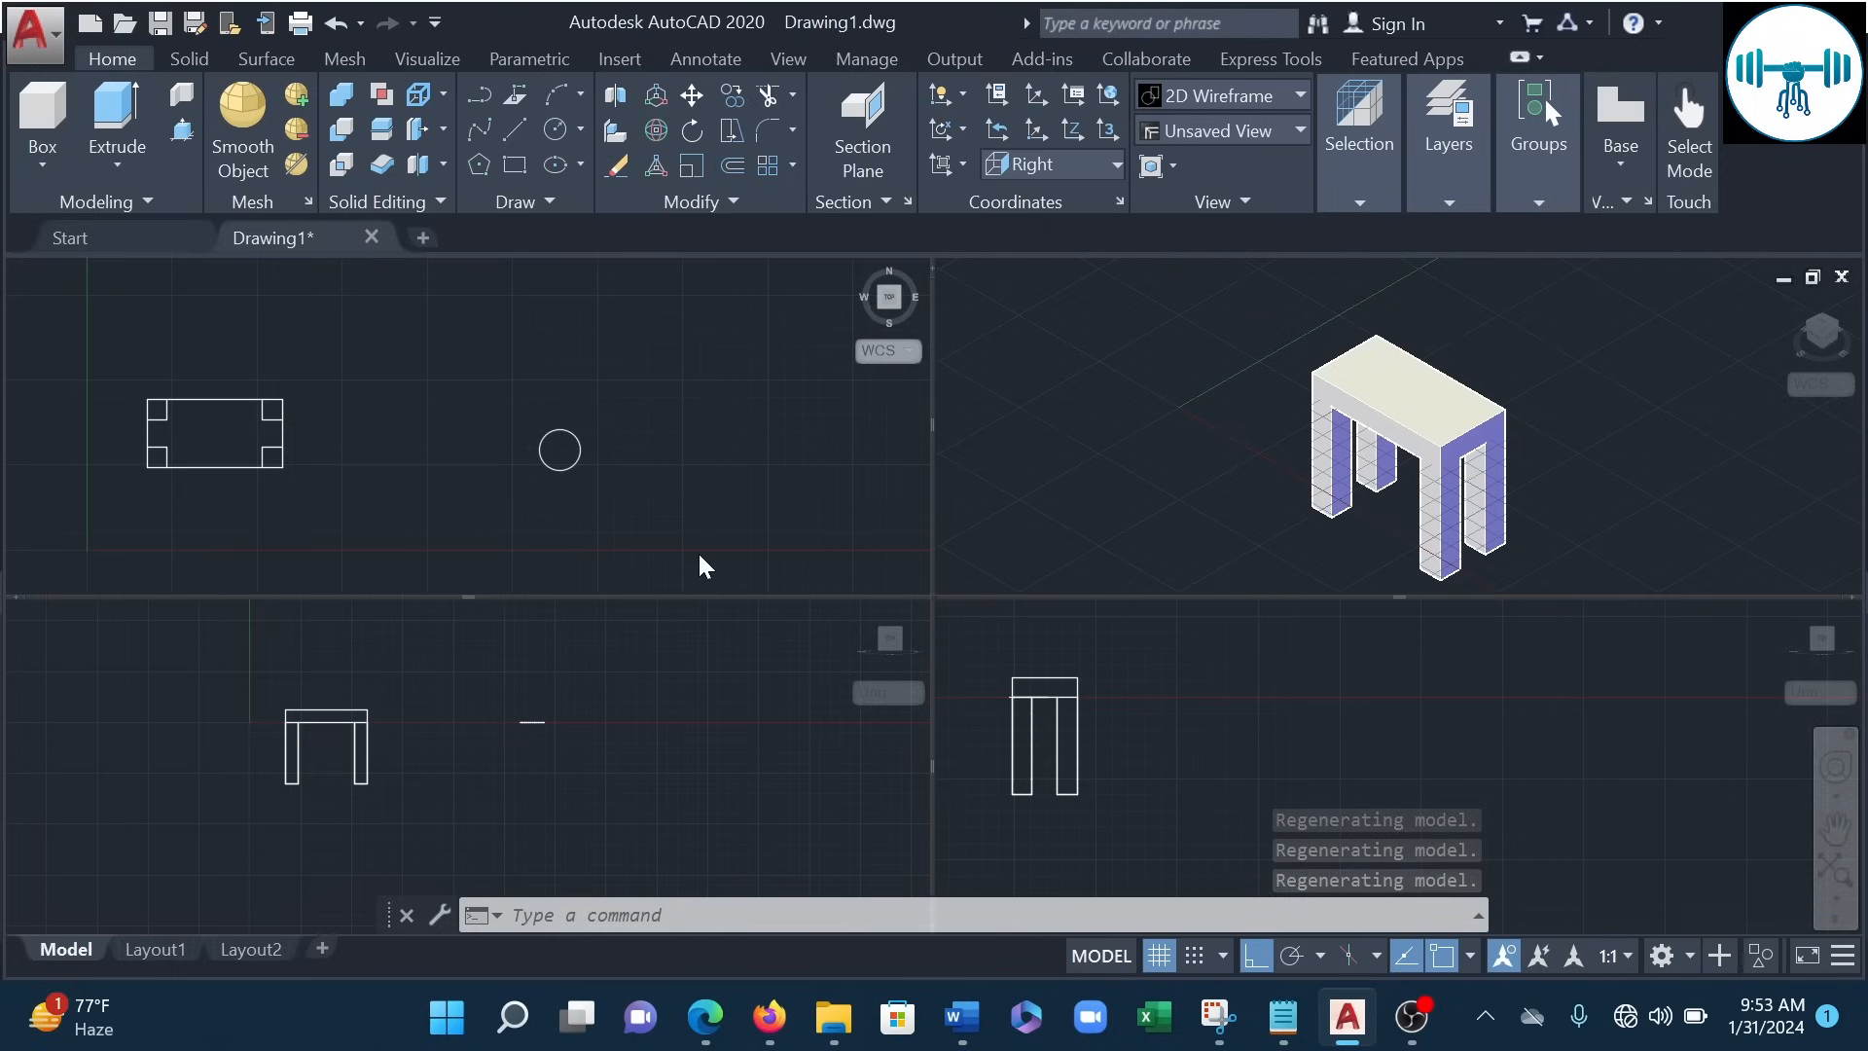
click(581, 446)
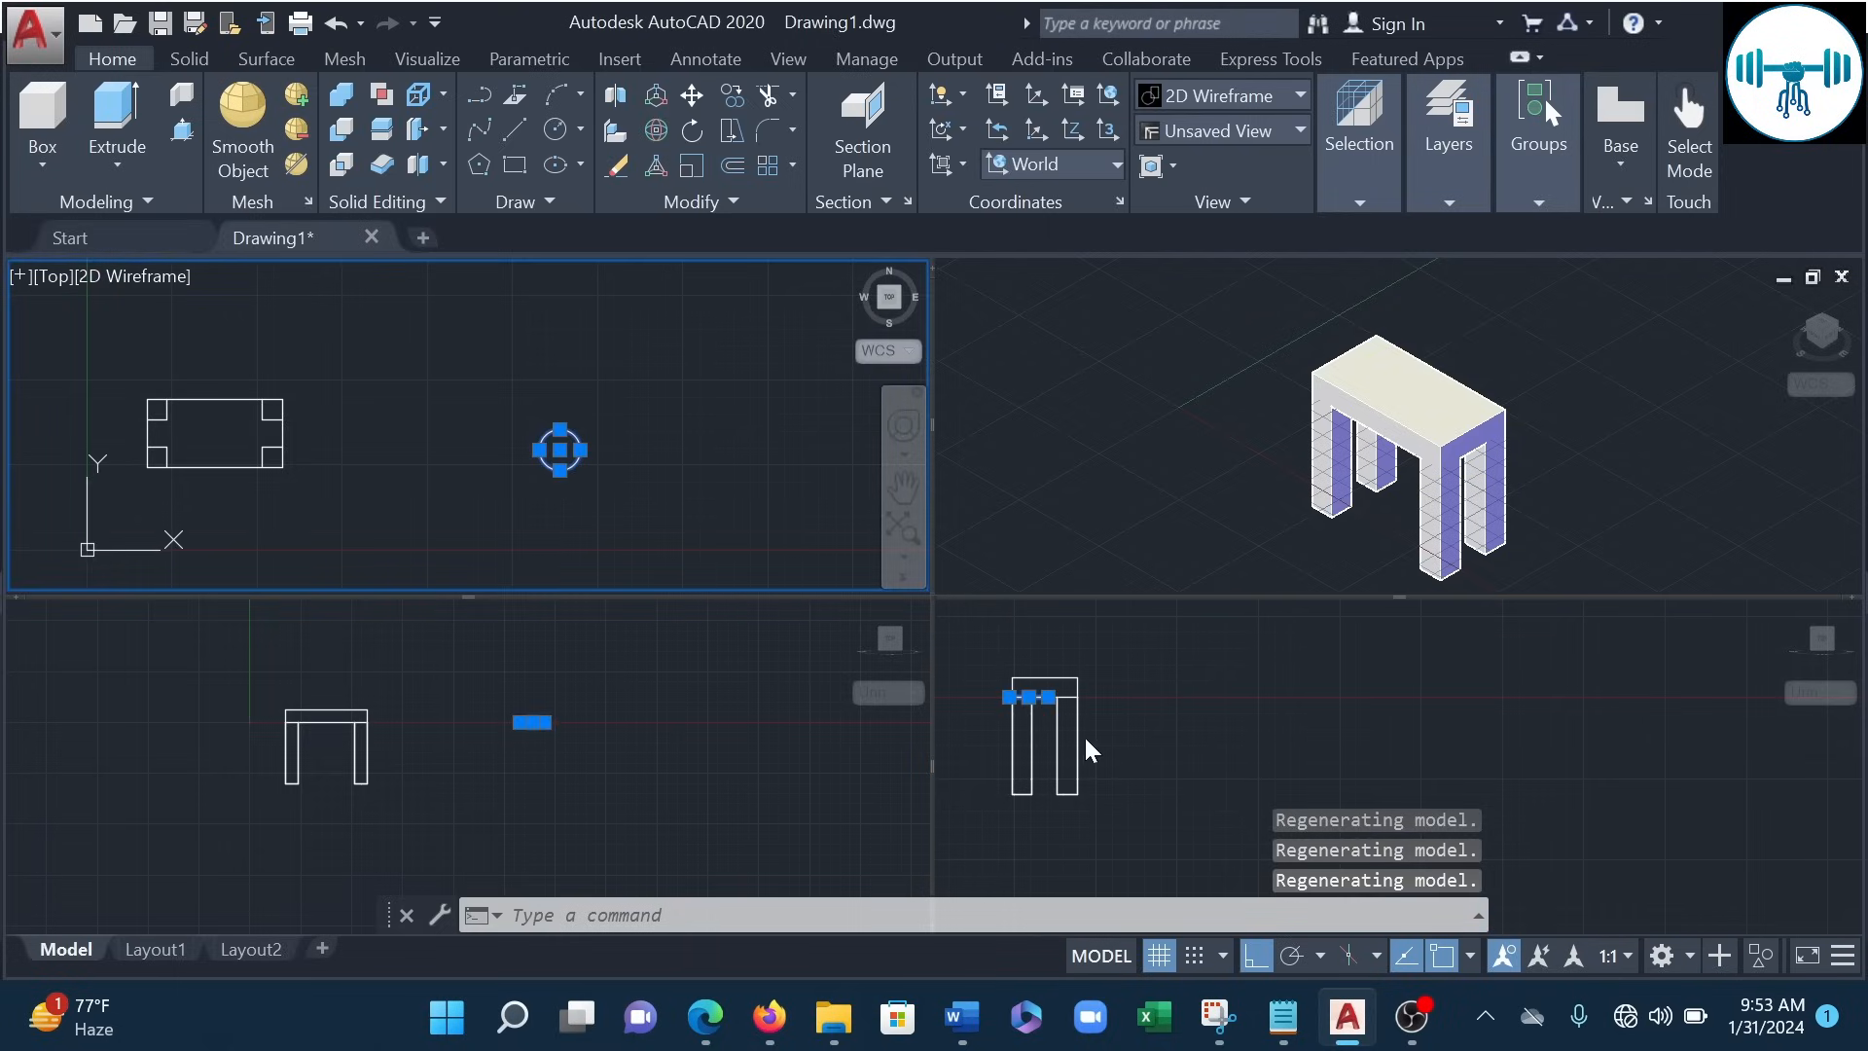
scroll(1098, 710, up, 2)
middle_drag(1099, 710, 1204, 739)
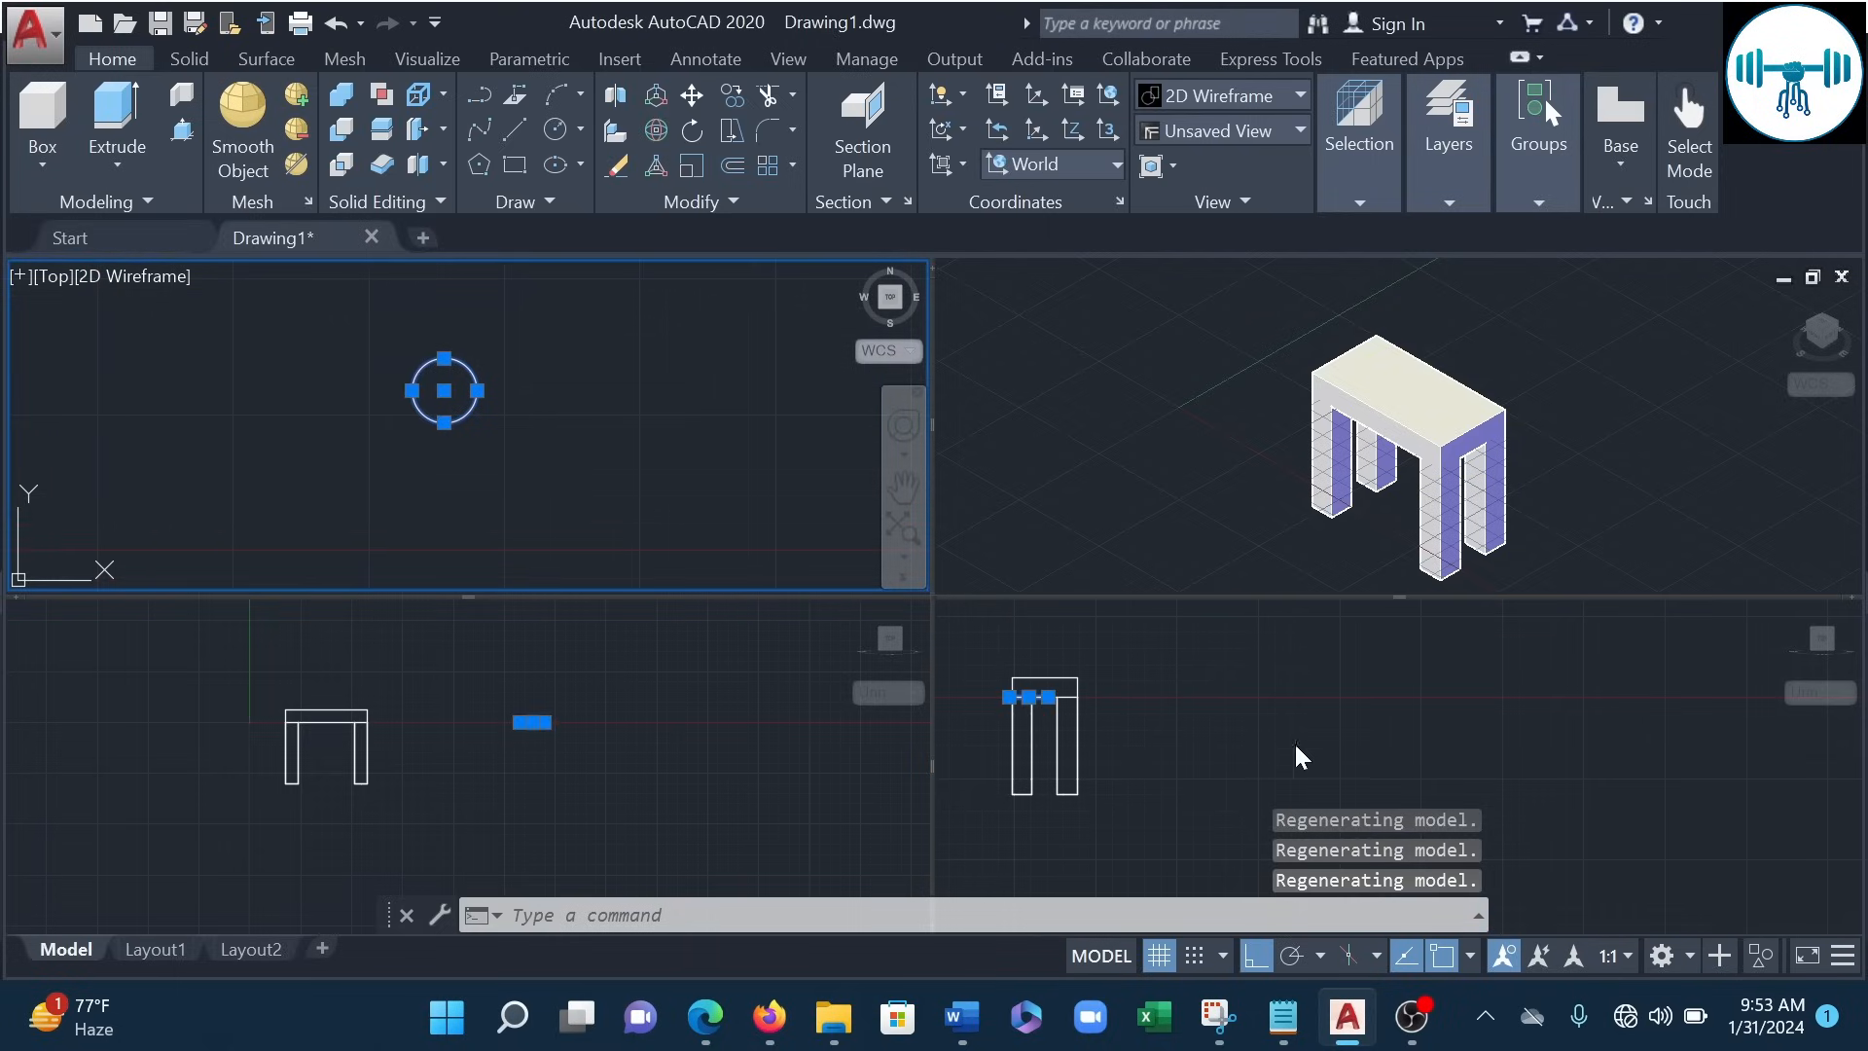
click(1183, 721)
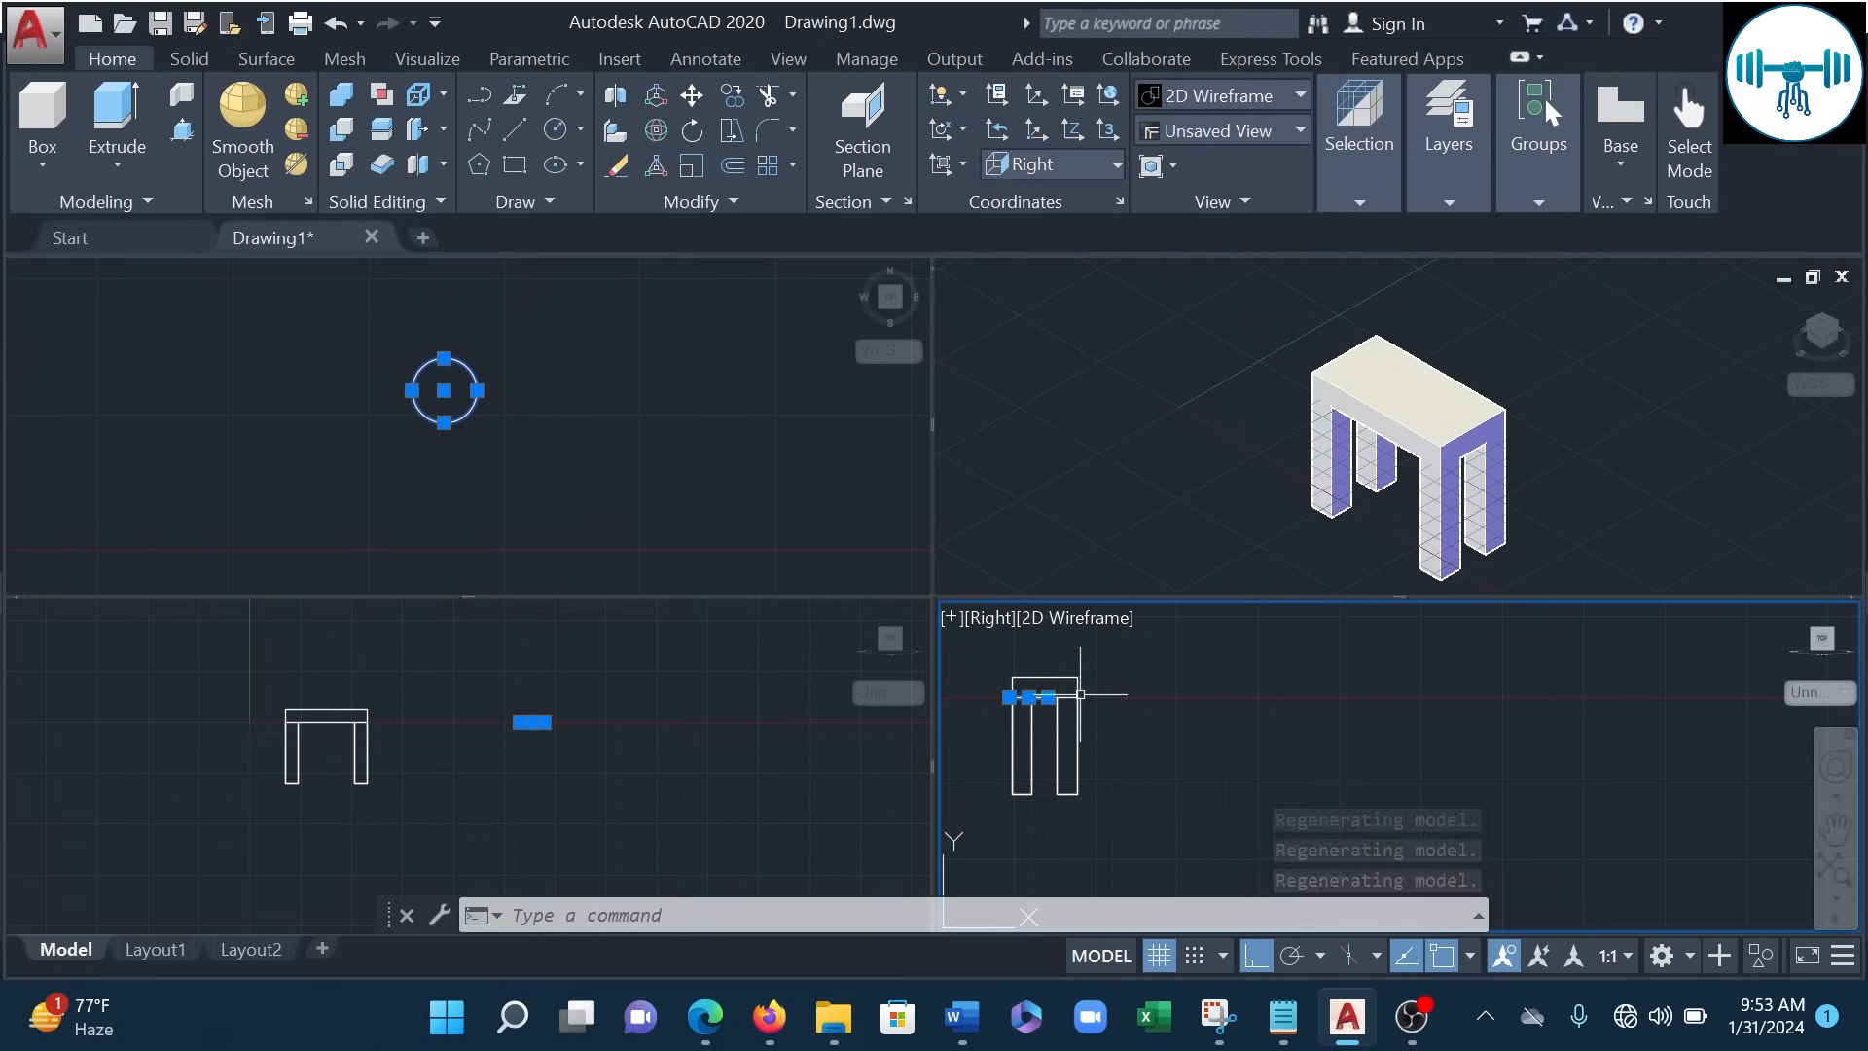
scroll(1041, 702, up, 3)
scroll(1041, 702, up, 2)
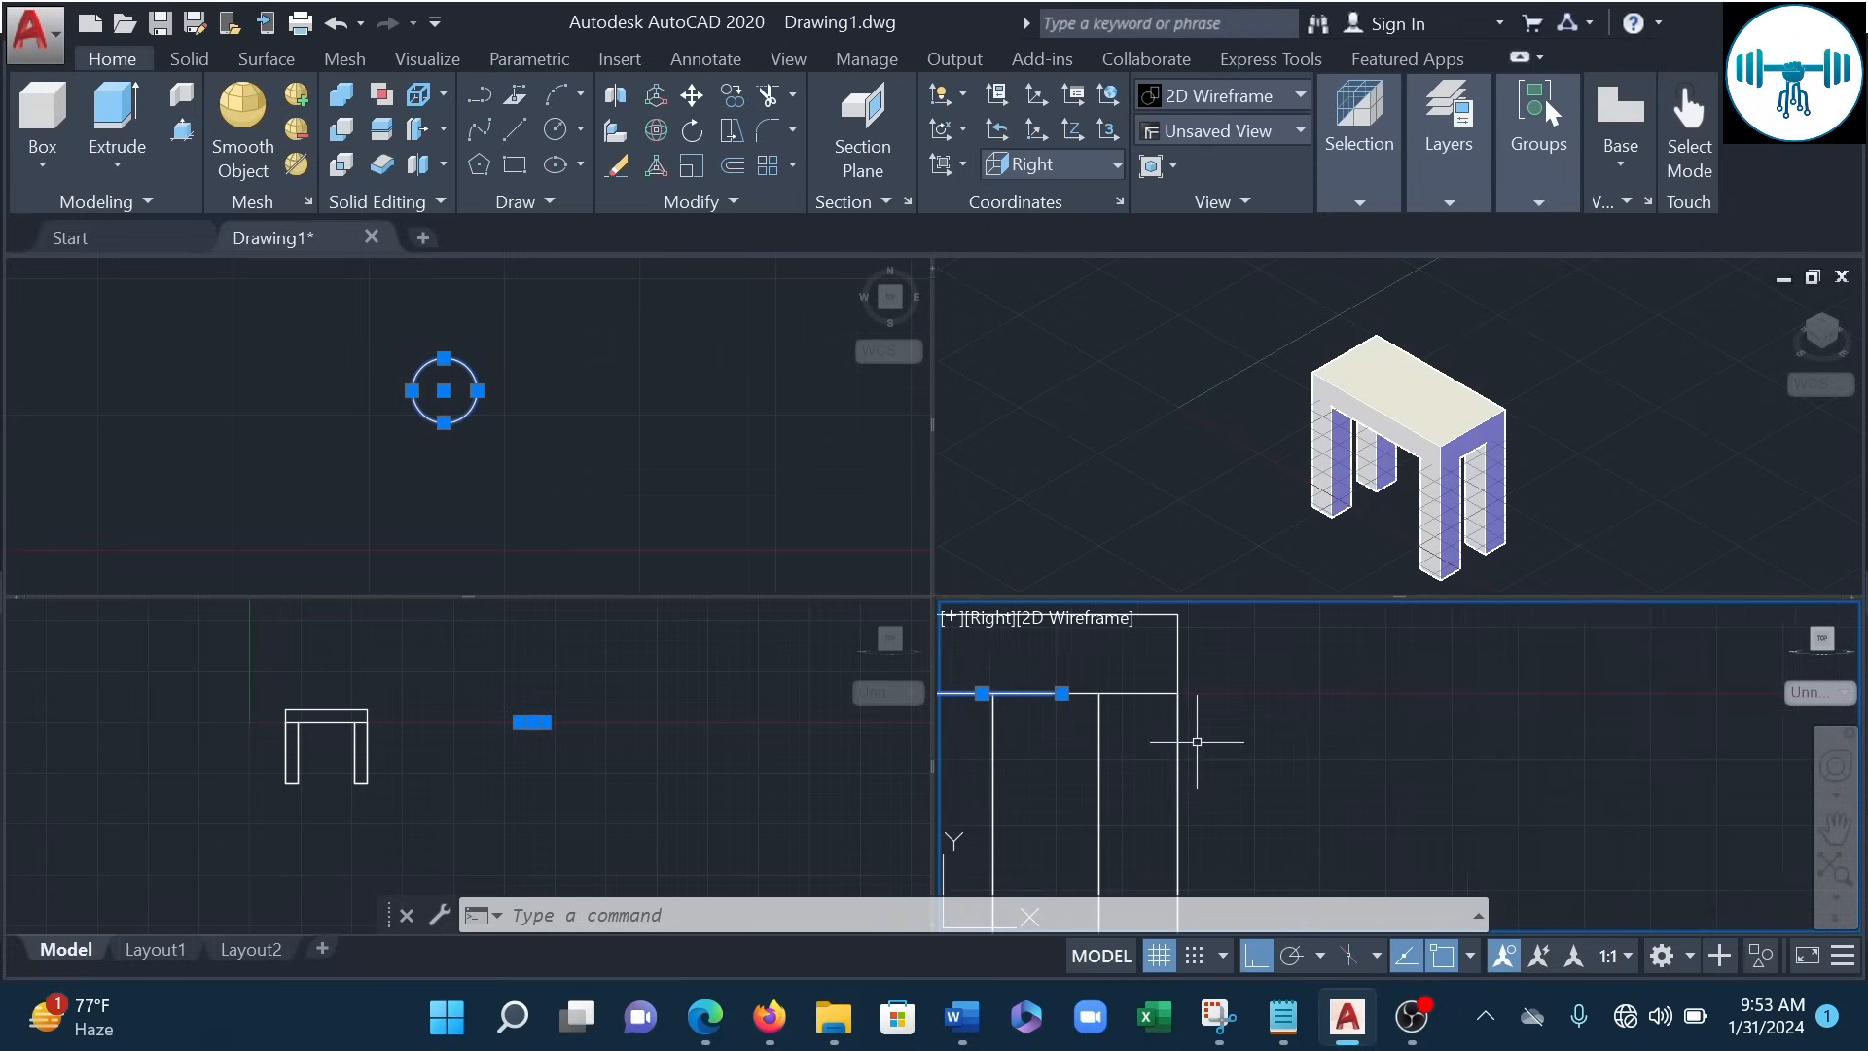
middle_drag(1200, 742, 1355, 763)
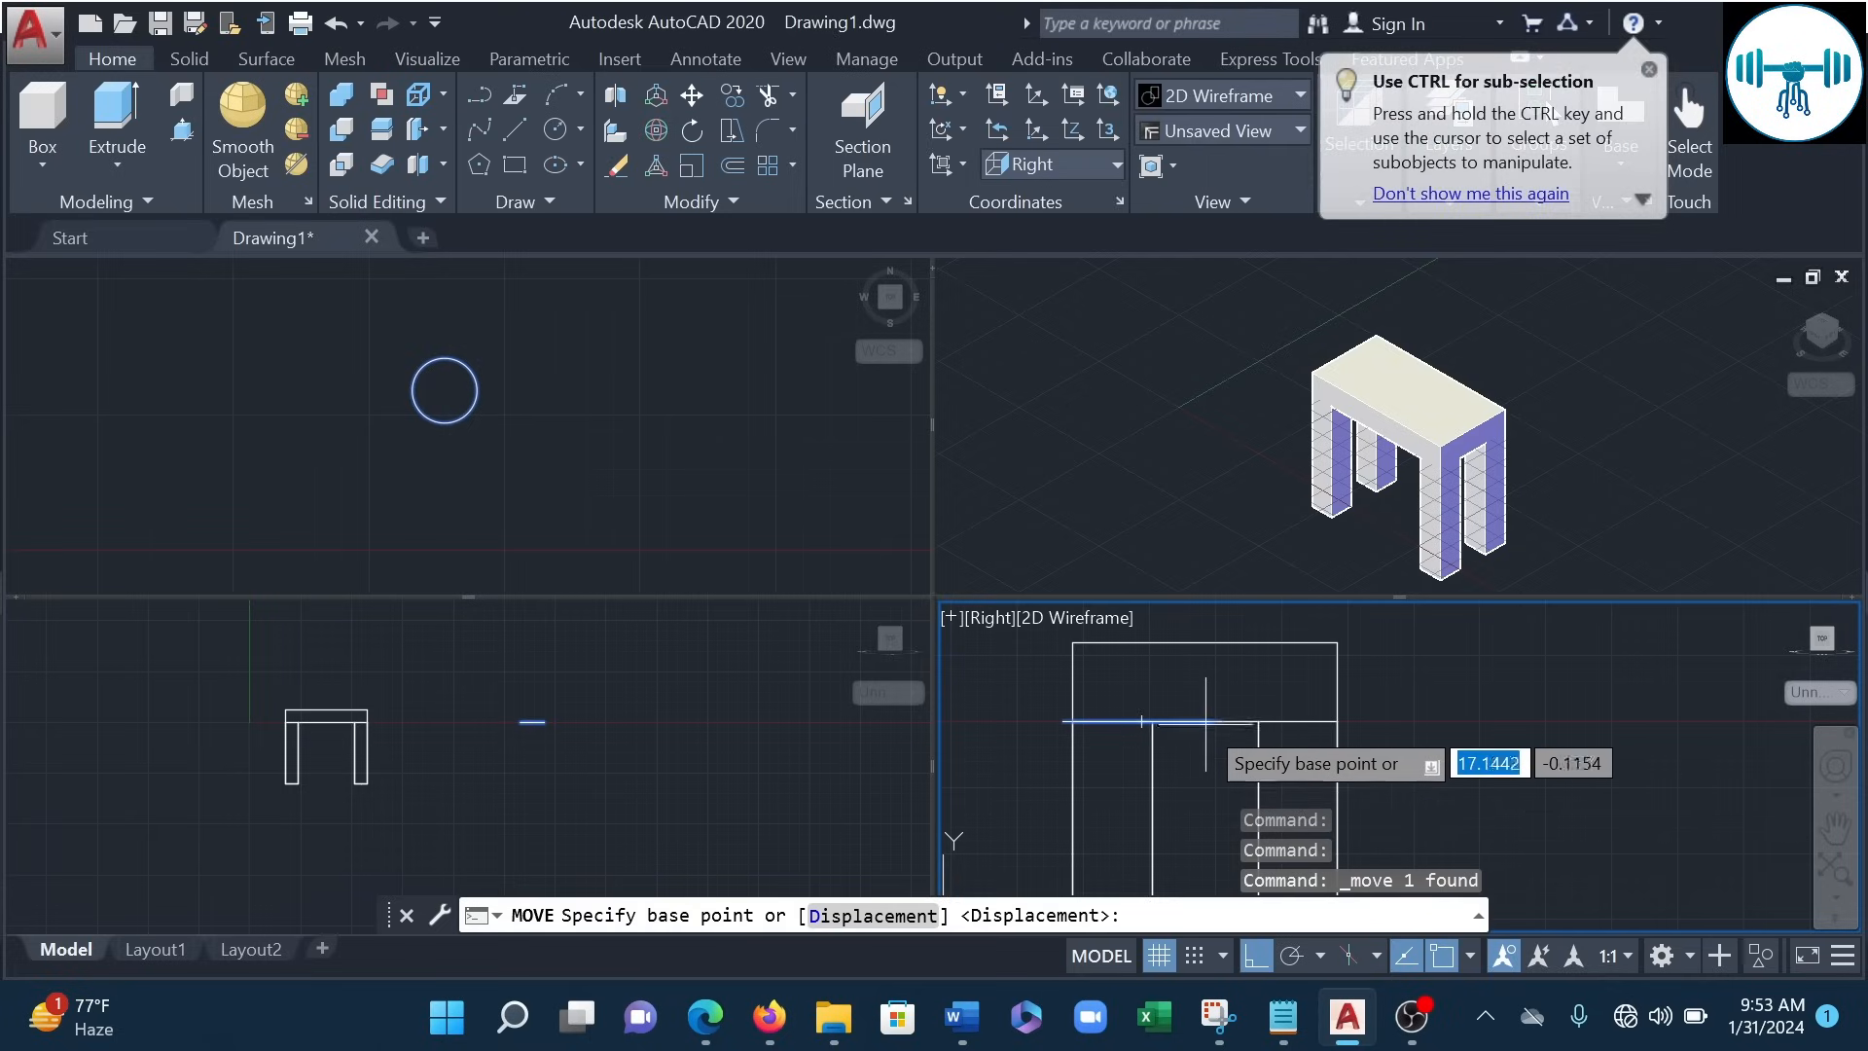
click(1205, 722)
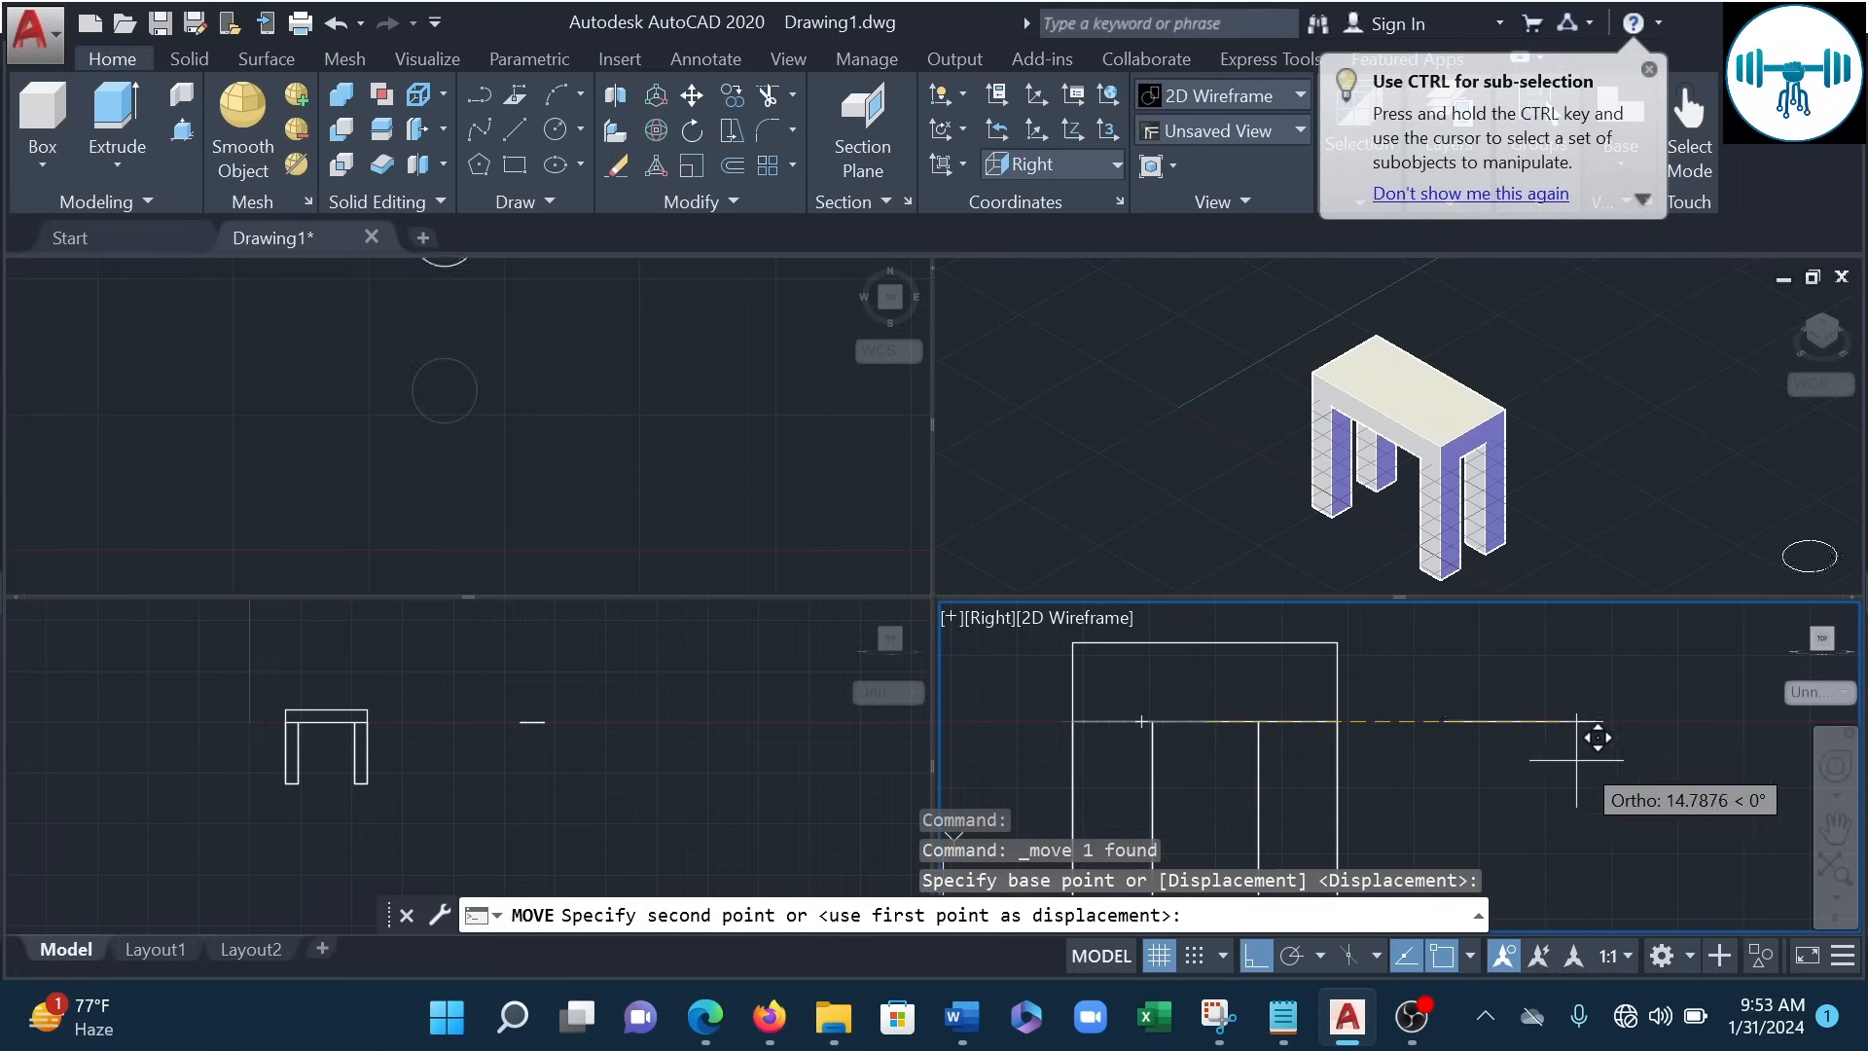
click(1652, 725)
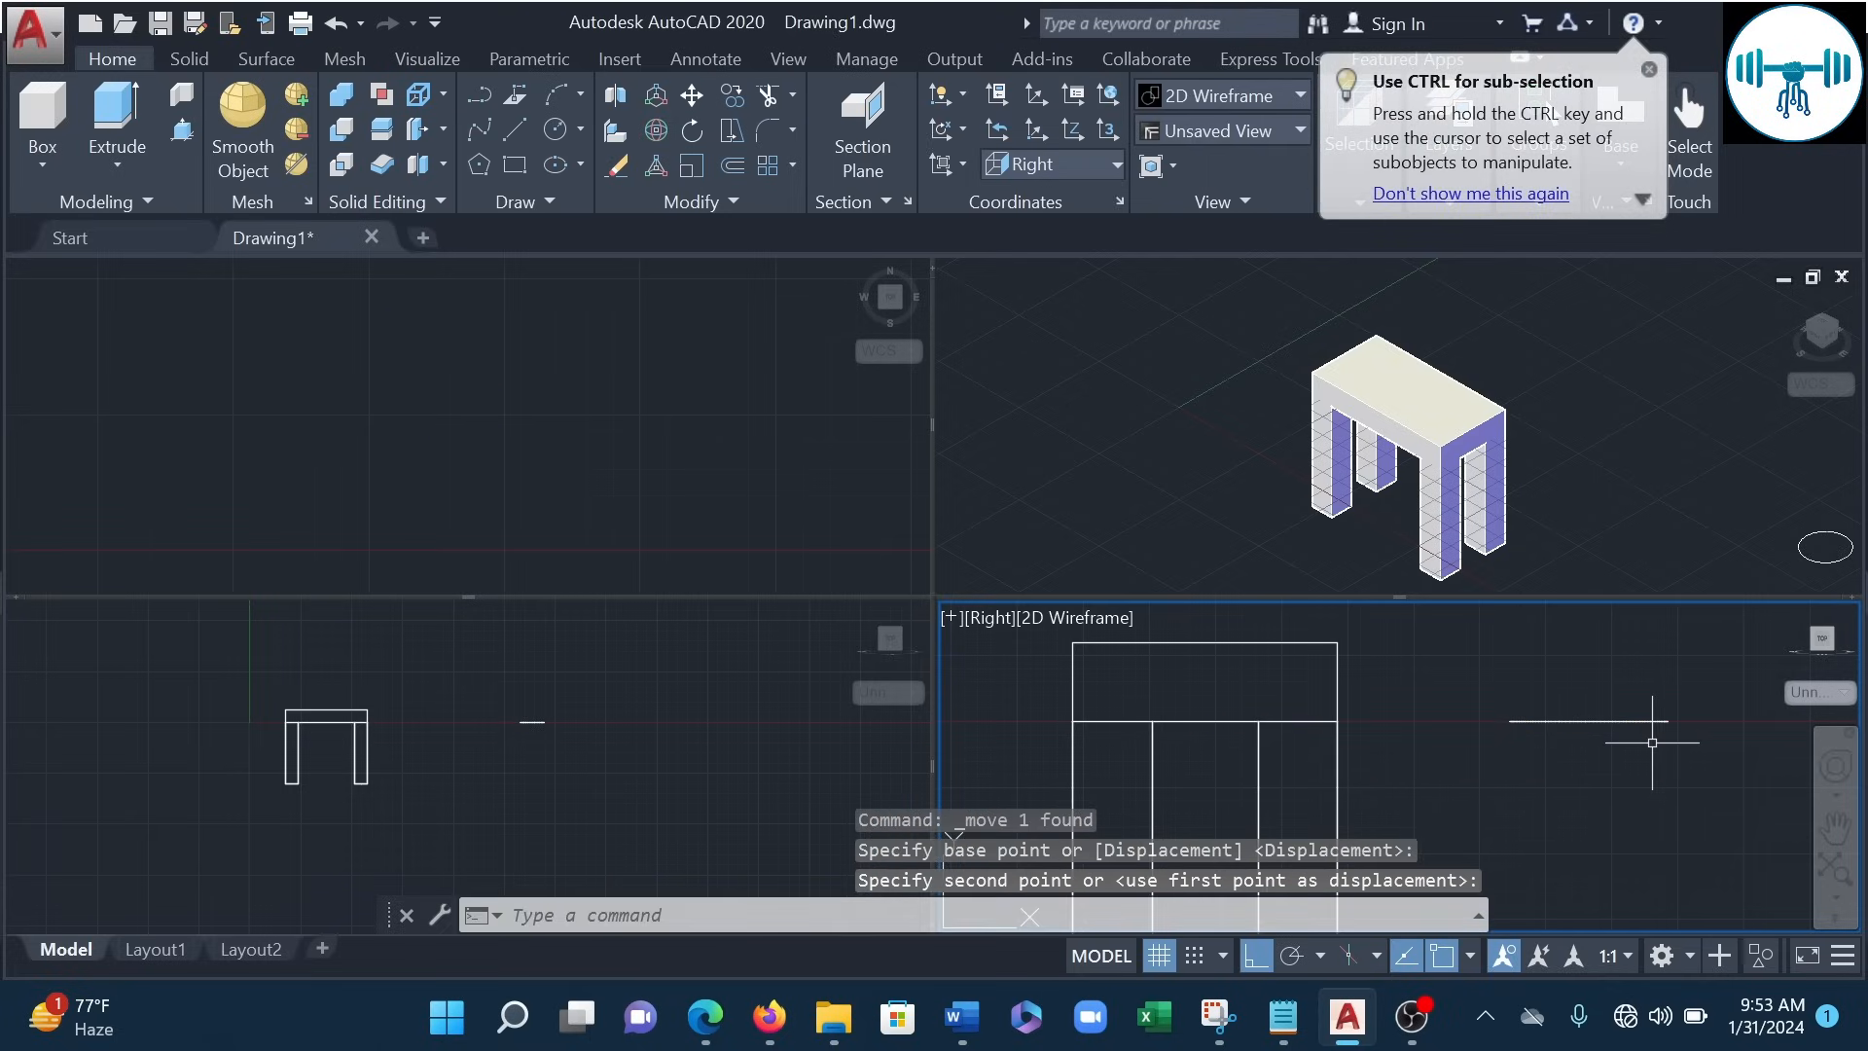
- Examine the moved circle in the Right, SE Isometric, Top and Front viewports, framing it in each one
scroll(1425, 730, down, 4)
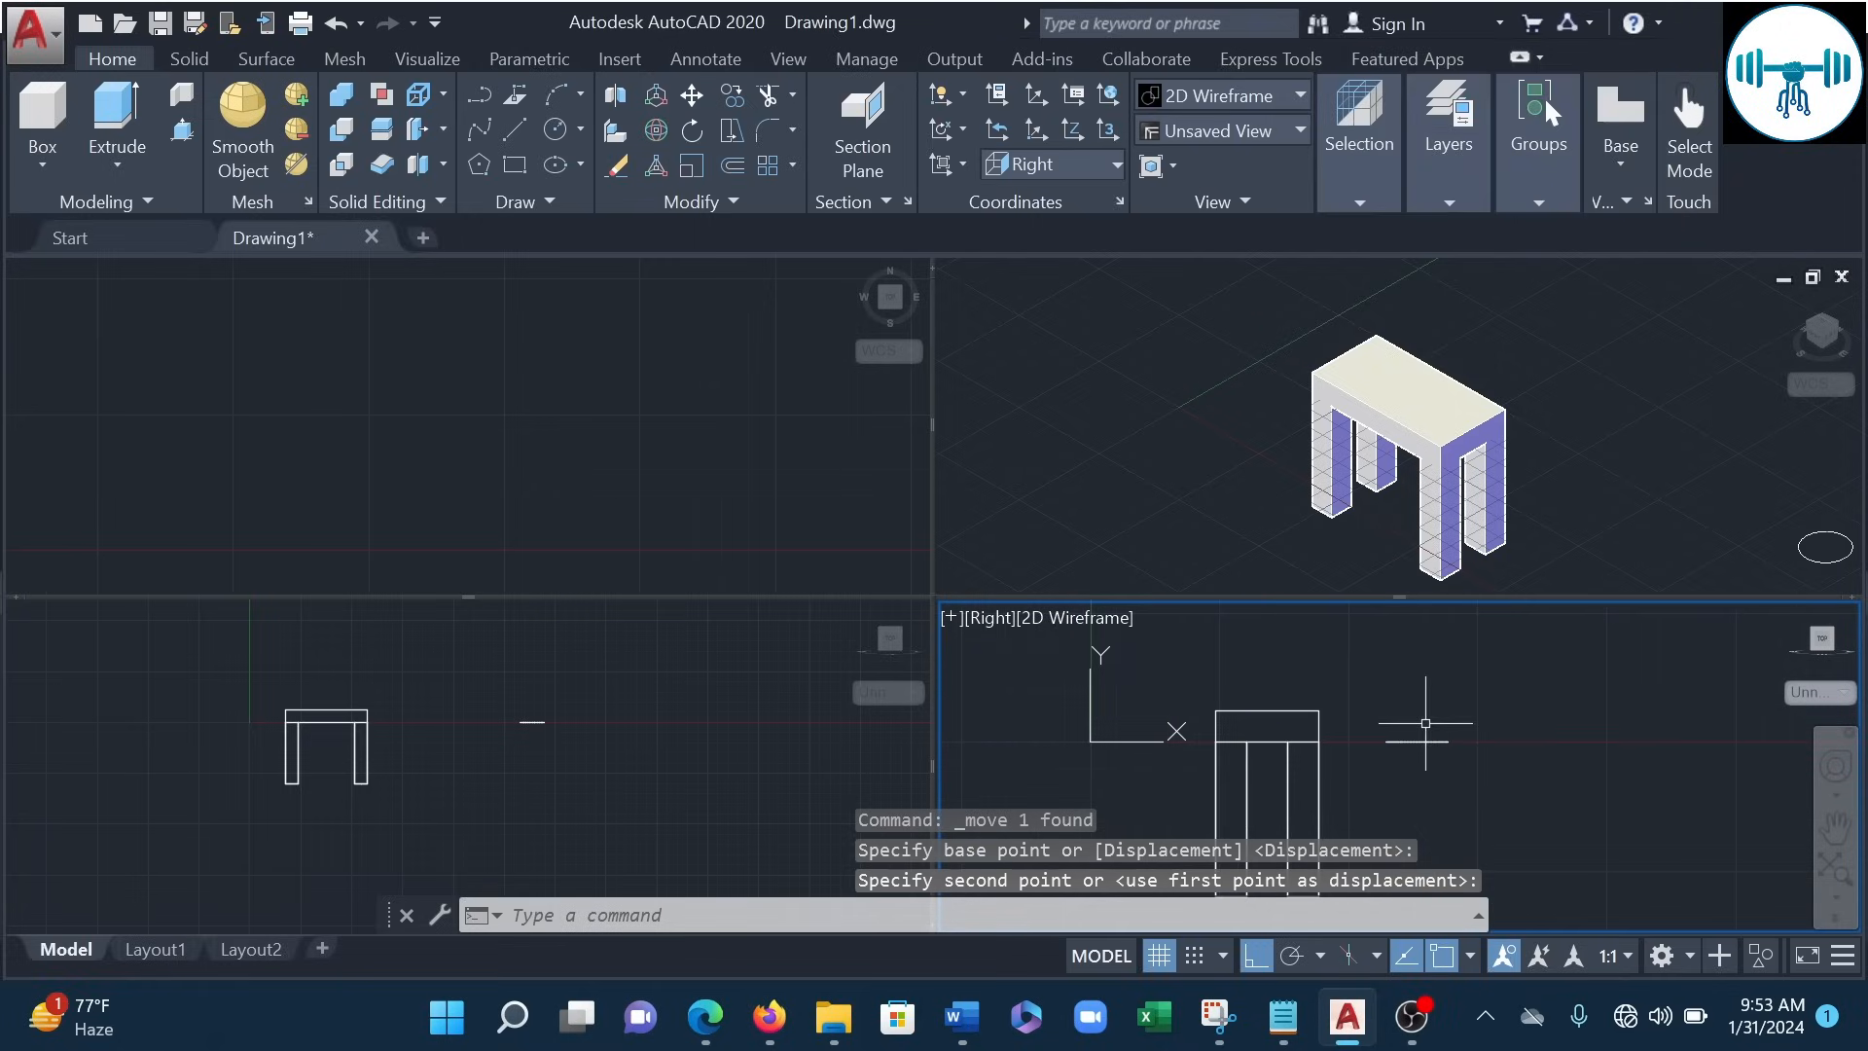
scroll(1426, 754, up, 4)
middle_drag(1429, 782, 1424, 771)
click(1611, 441)
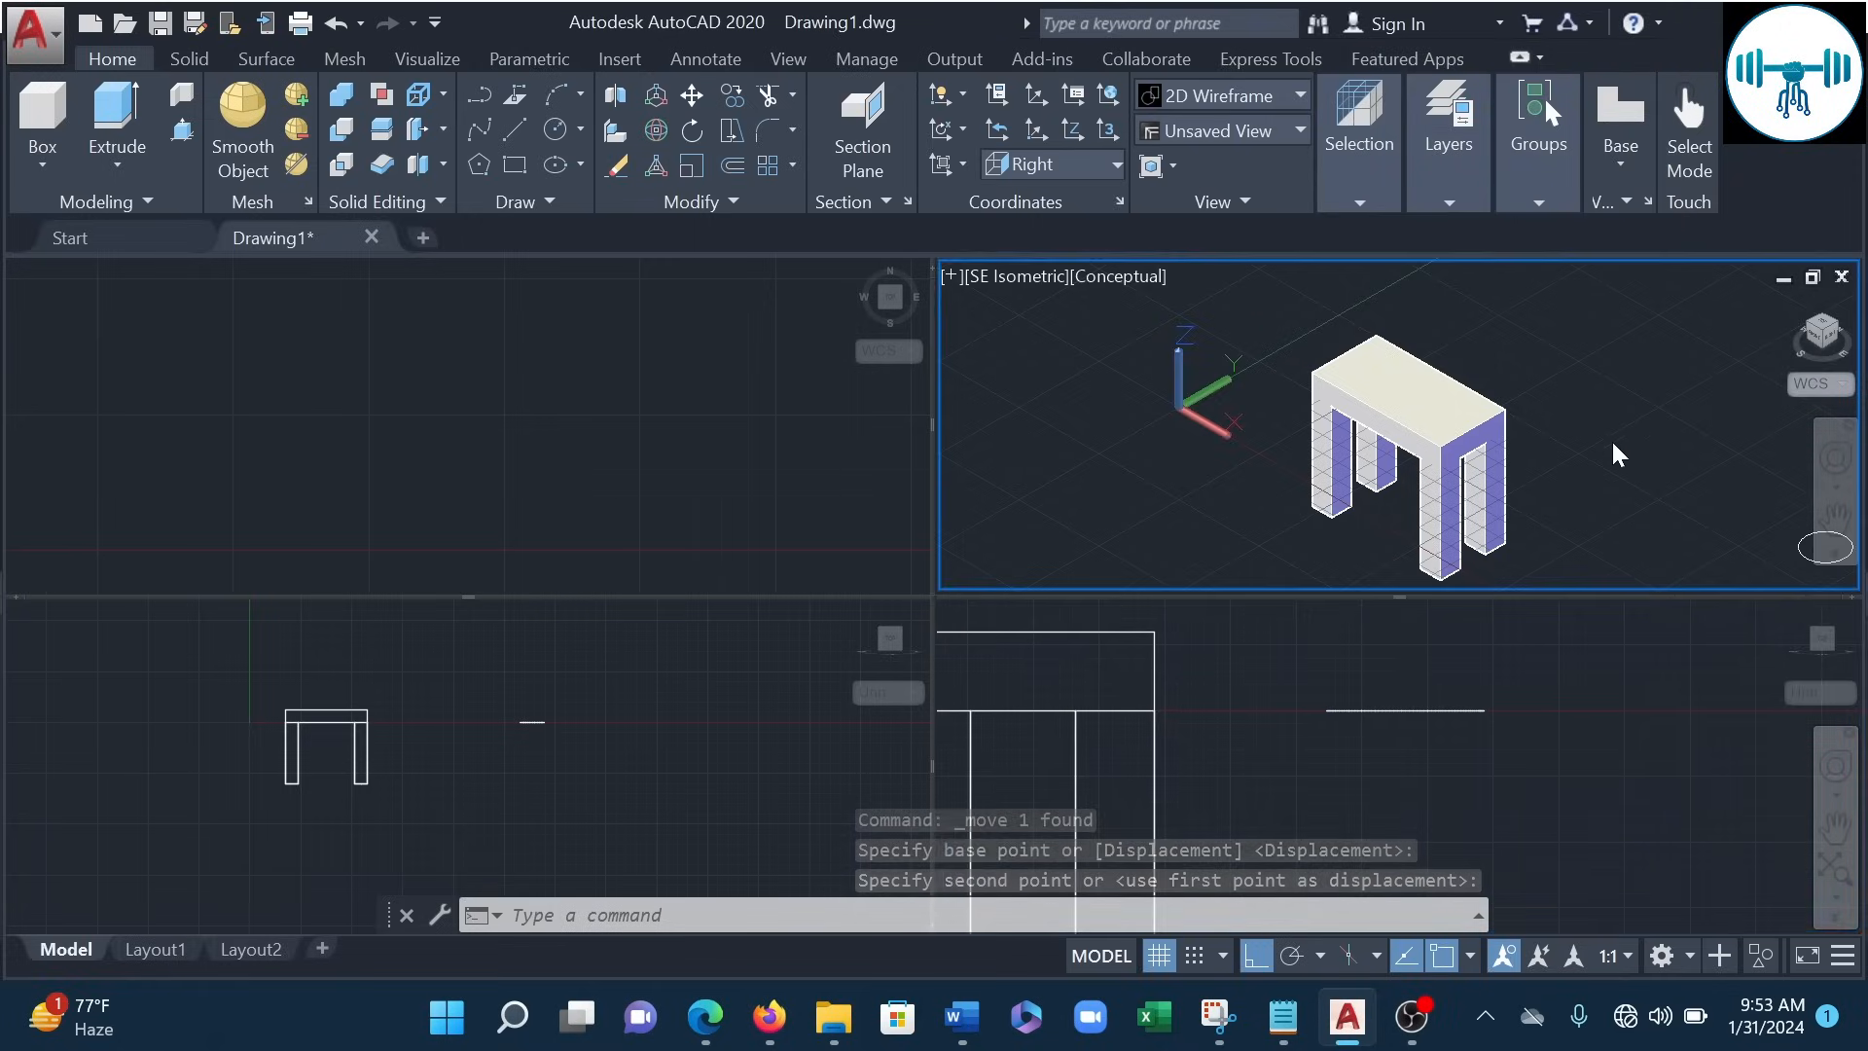
middle_drag(1588, 470, 1362, 405)
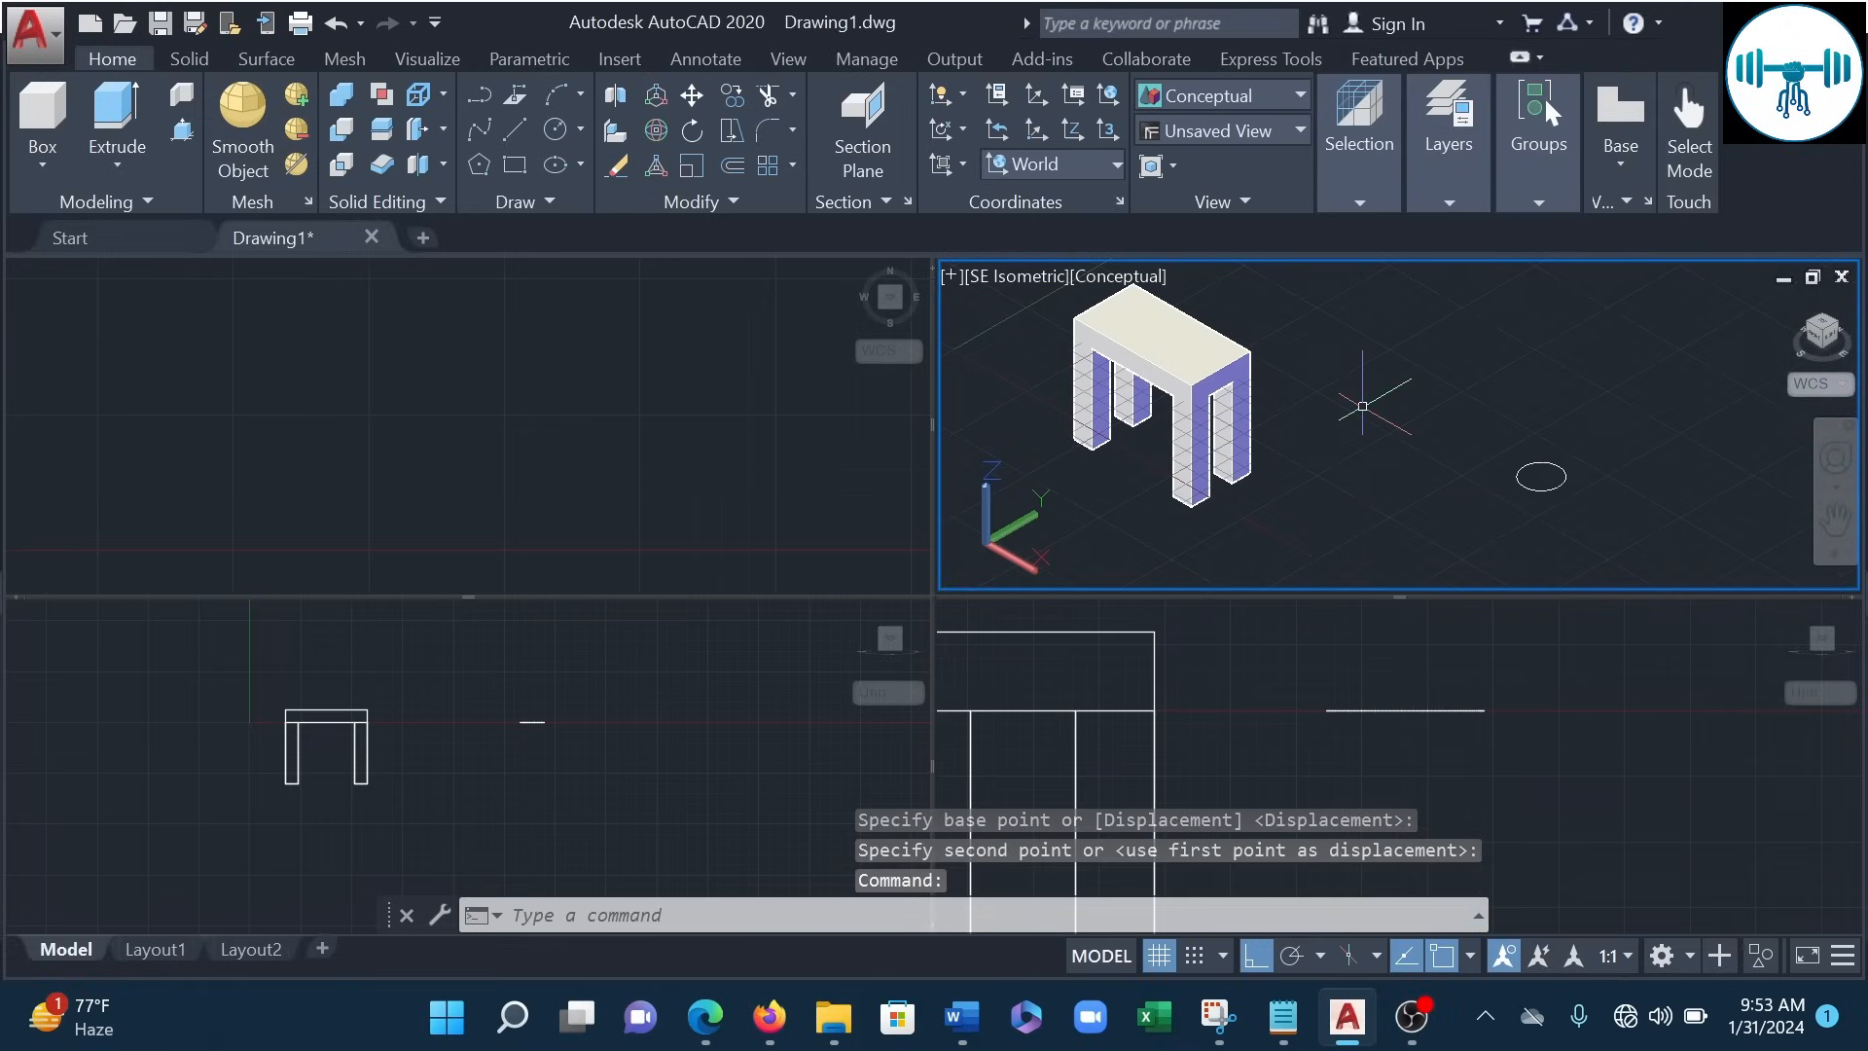
scroll(1362, 406, down, 2)
click(570, 372)
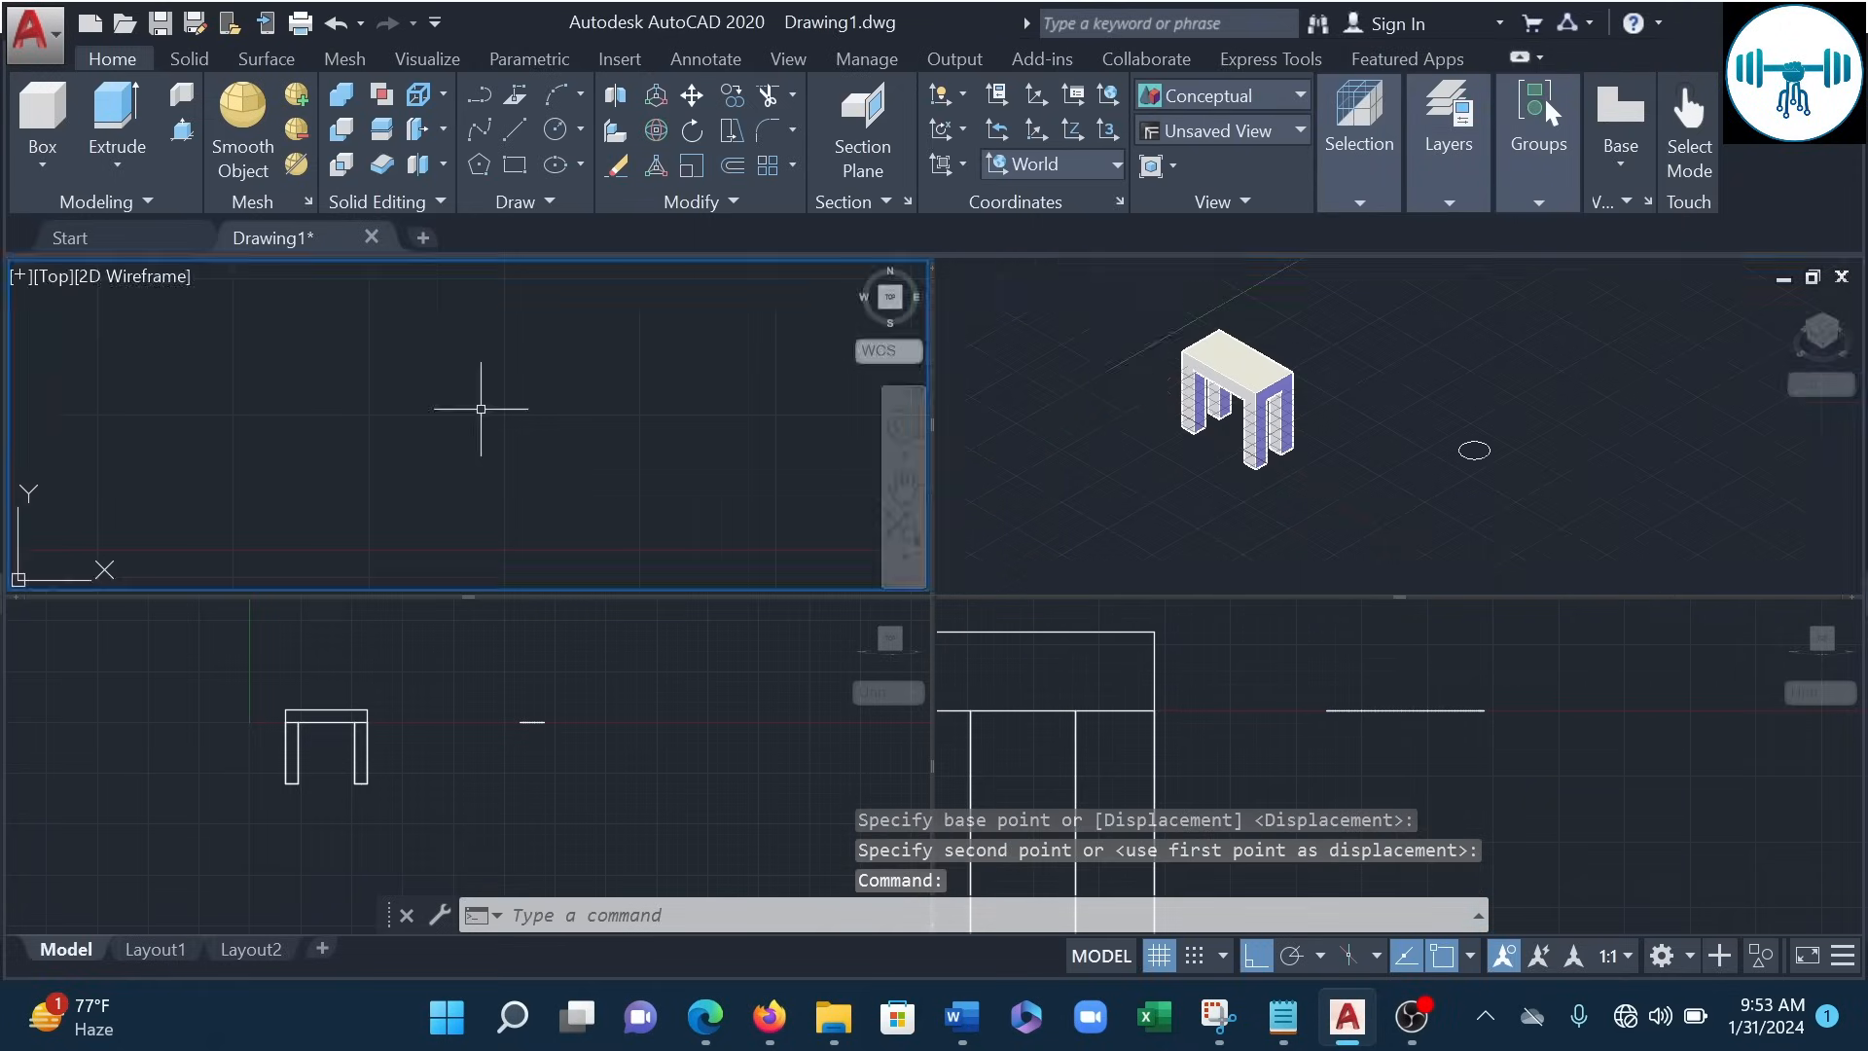
scroll(477, 429, down, 4)
middle_drag(532, 383, 534, 494)
scroll(525, 389, up, 4)
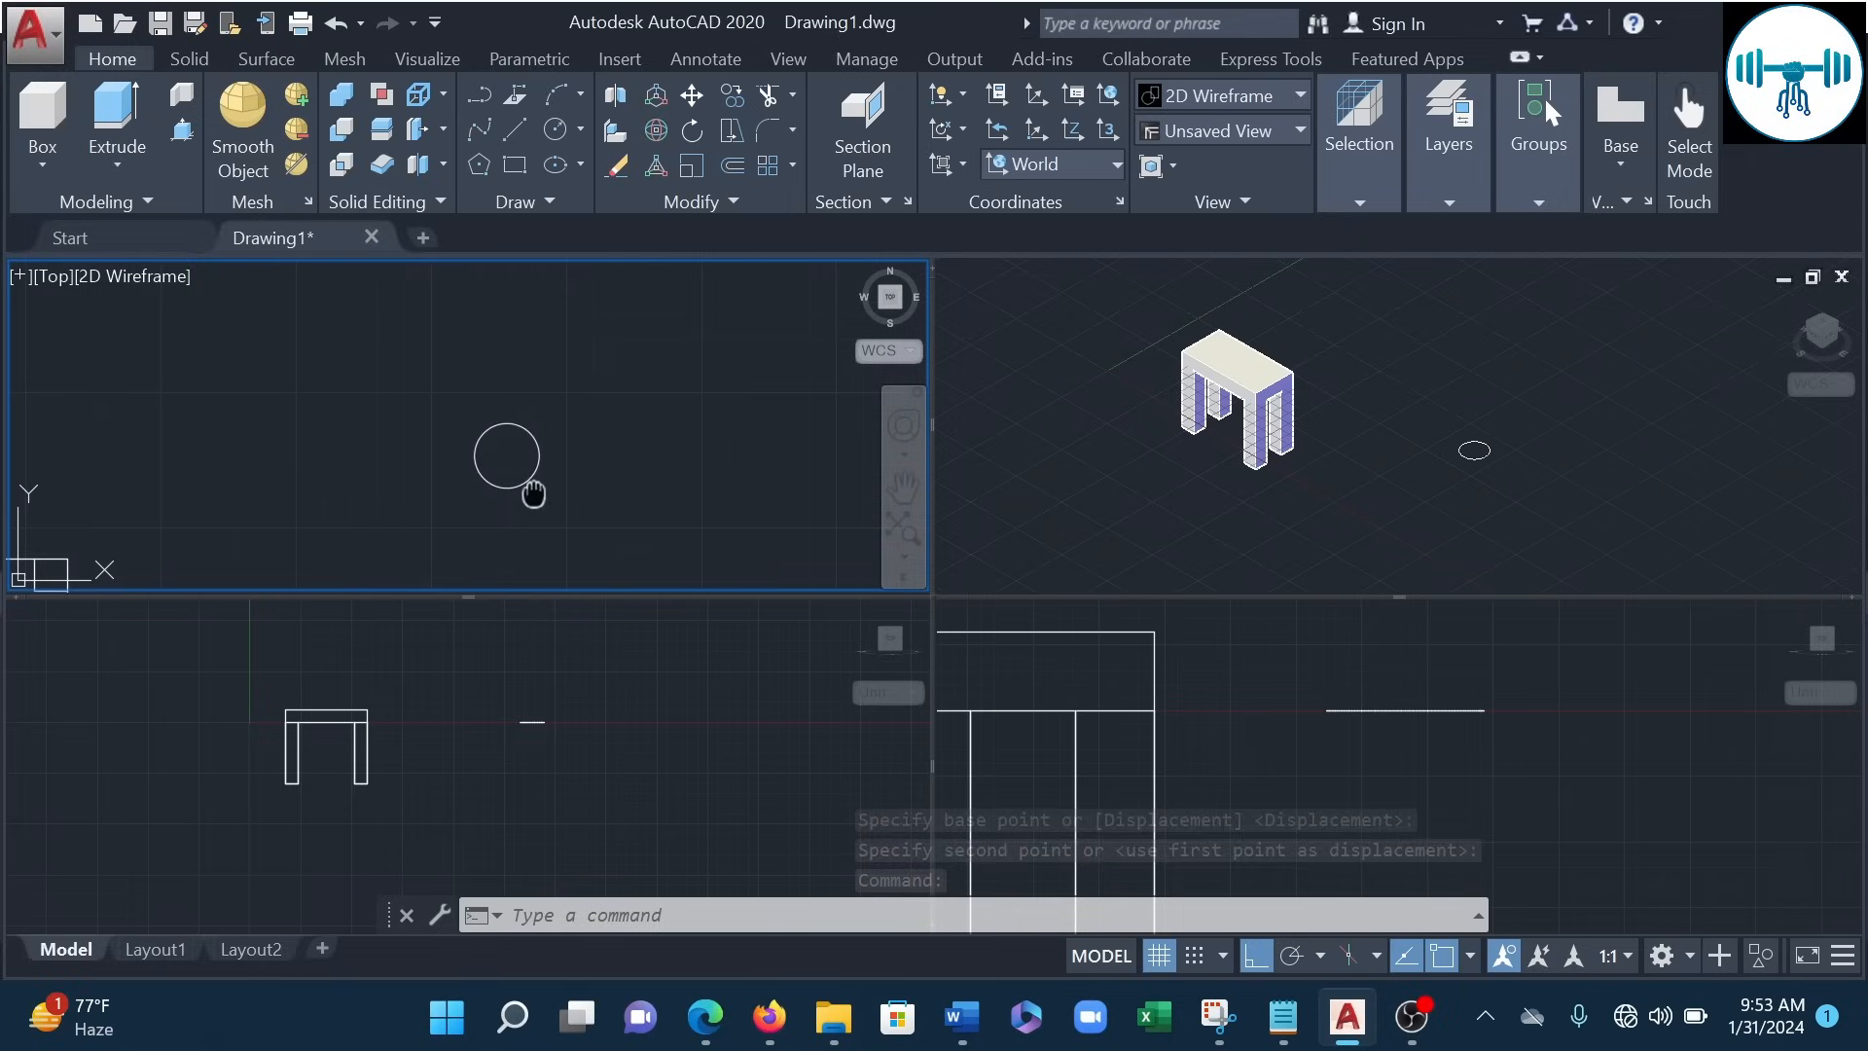
click(648, 715)
scroll(530, 722, up, 3)
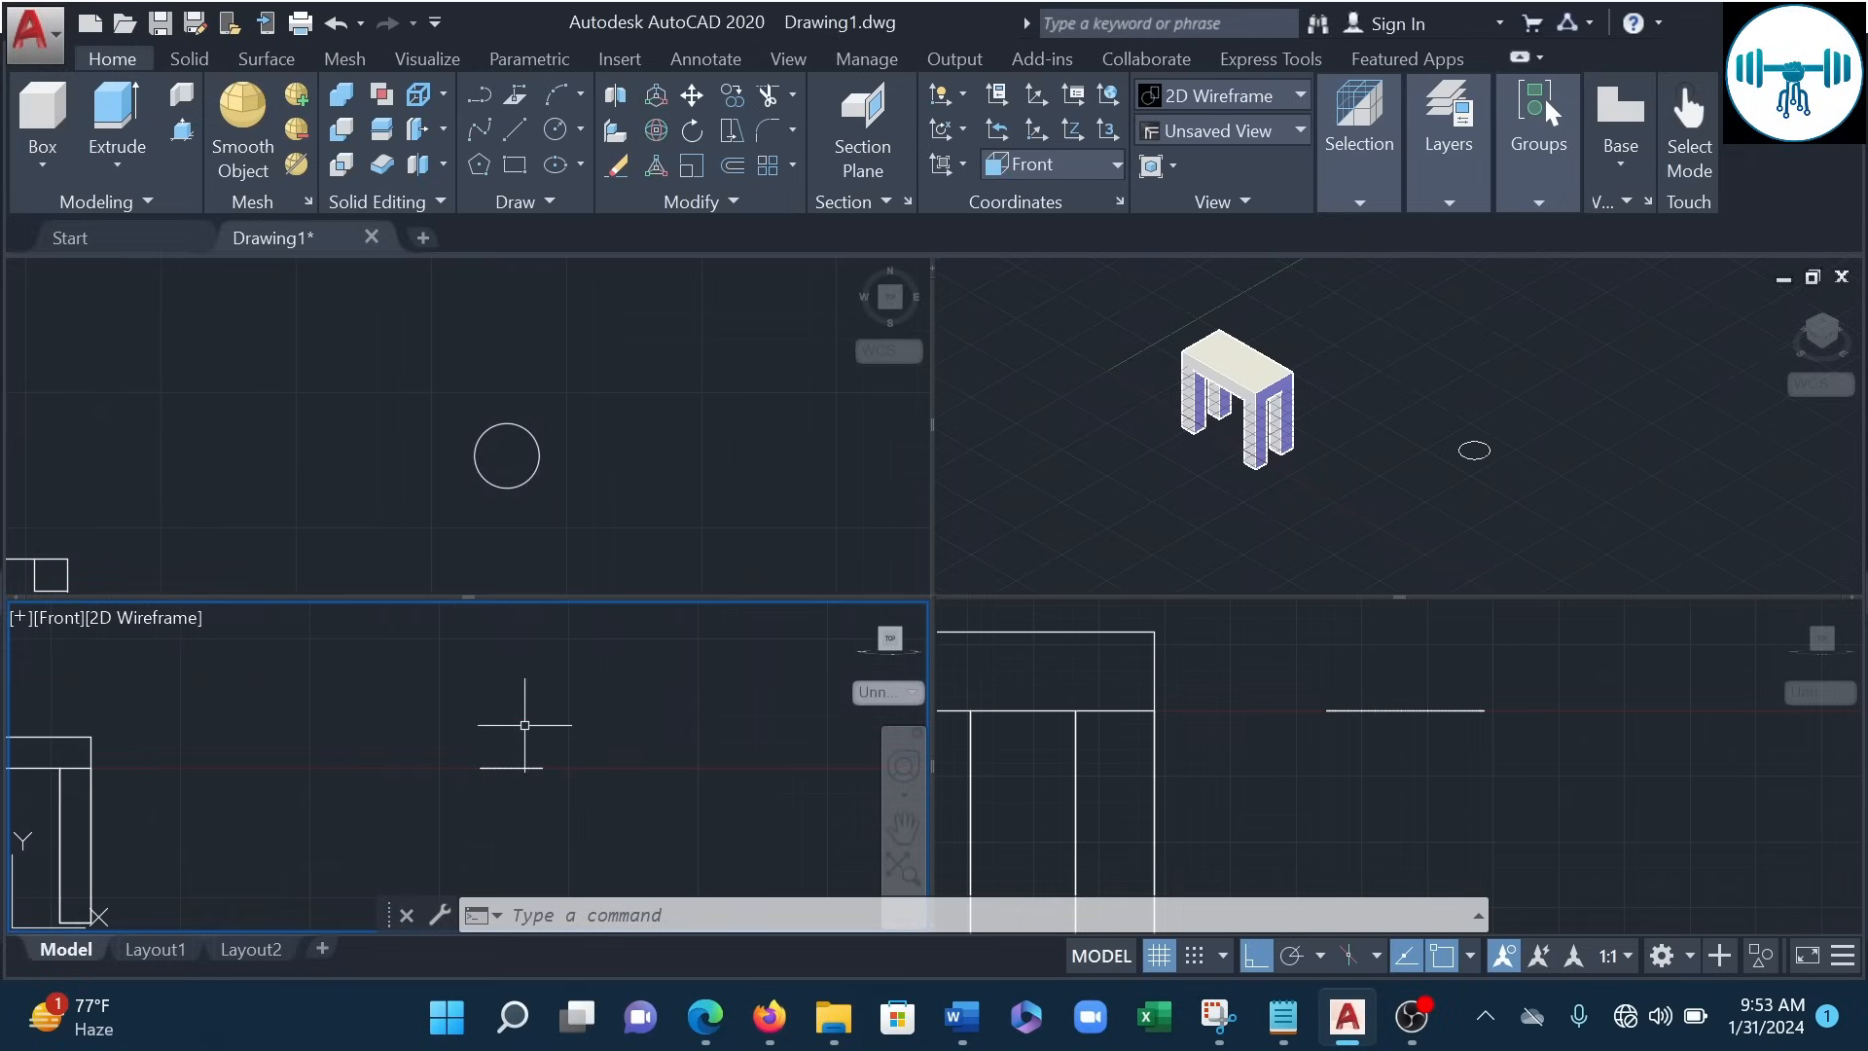
click(582, 347)
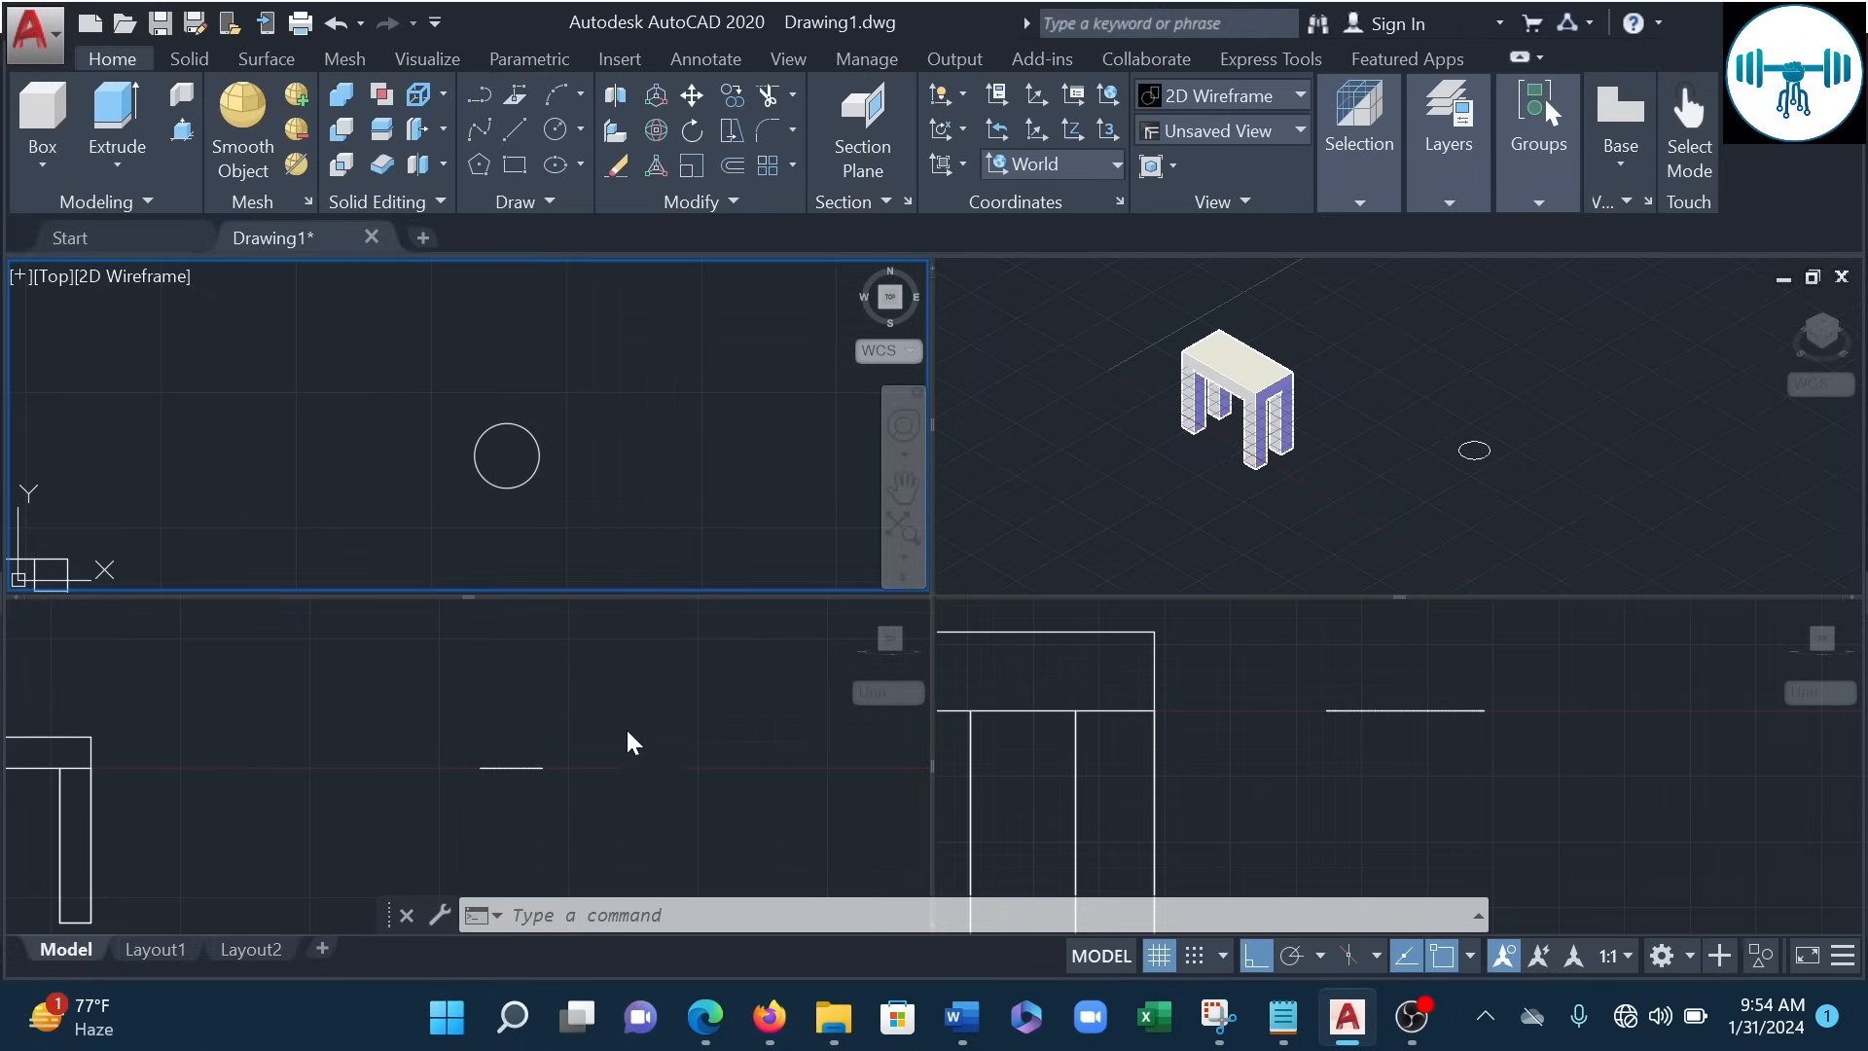
- Copy the circle from its centre 7 units straight up in the Front viewport and check the copy in the other viewports
click(611, 772)
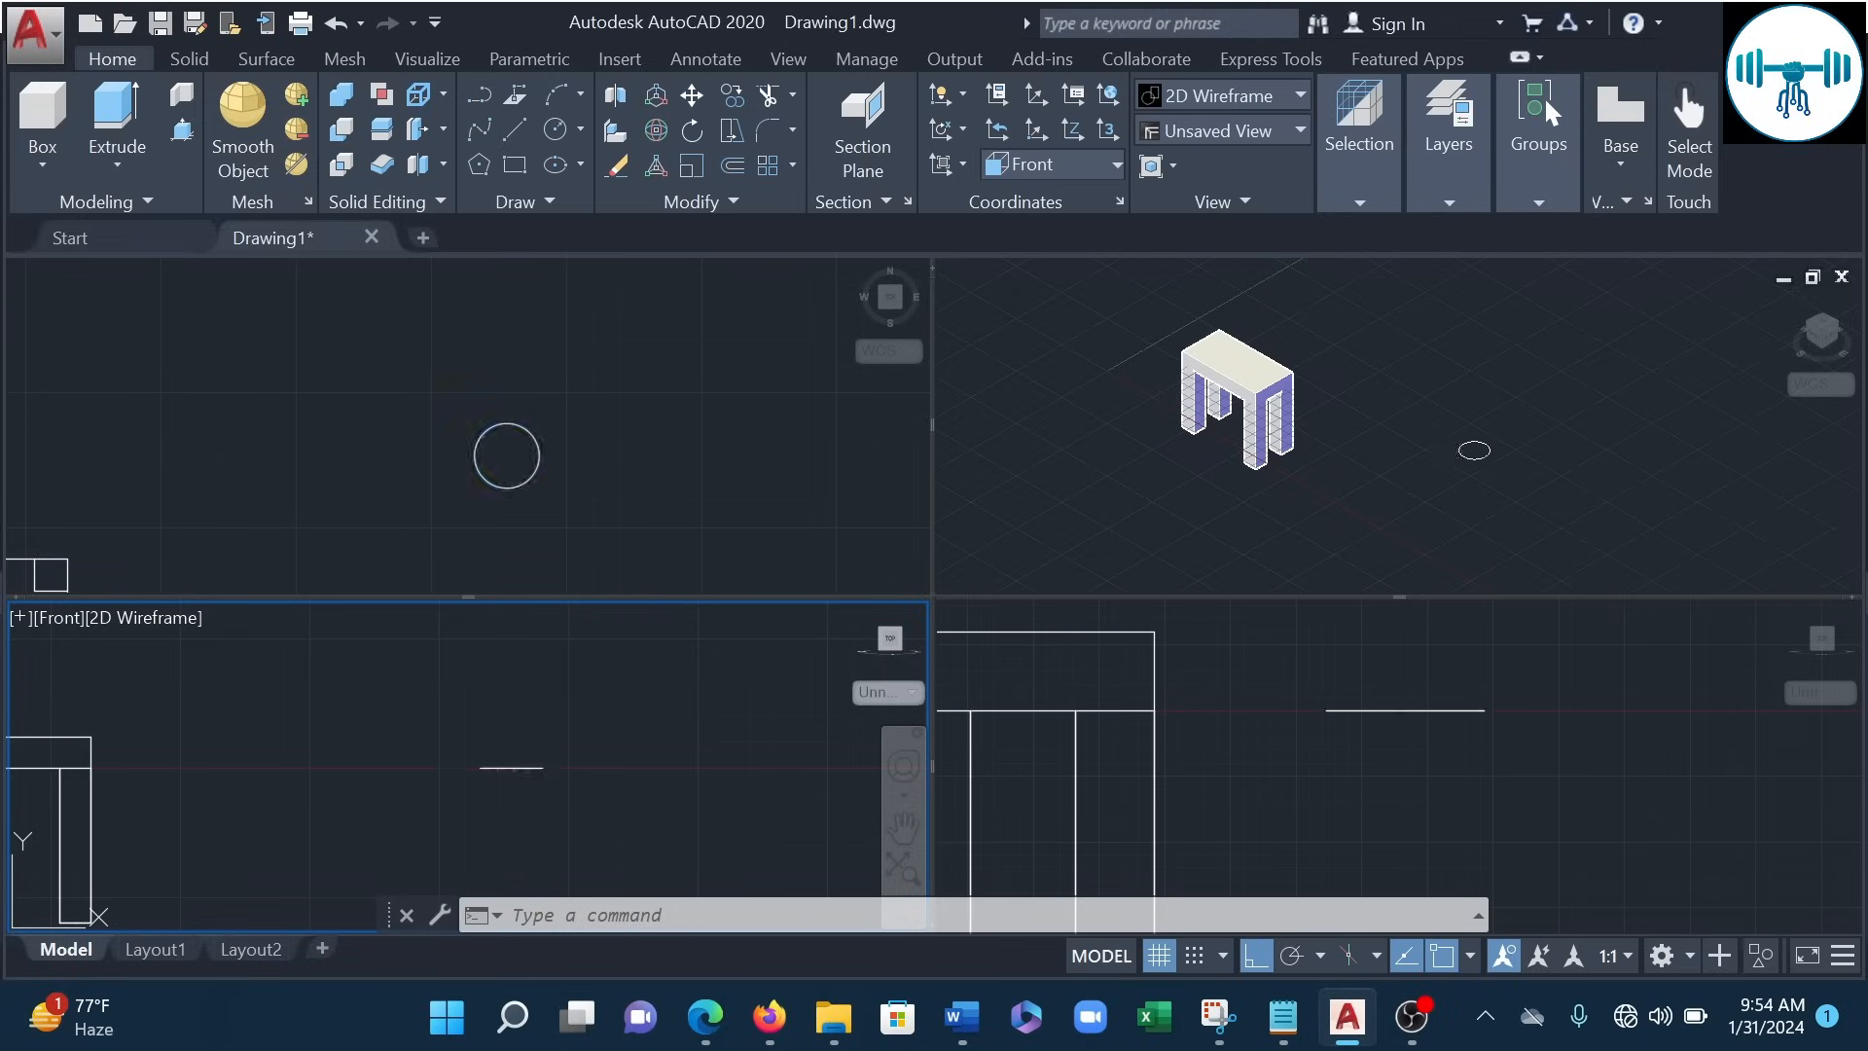
click(510, 770)
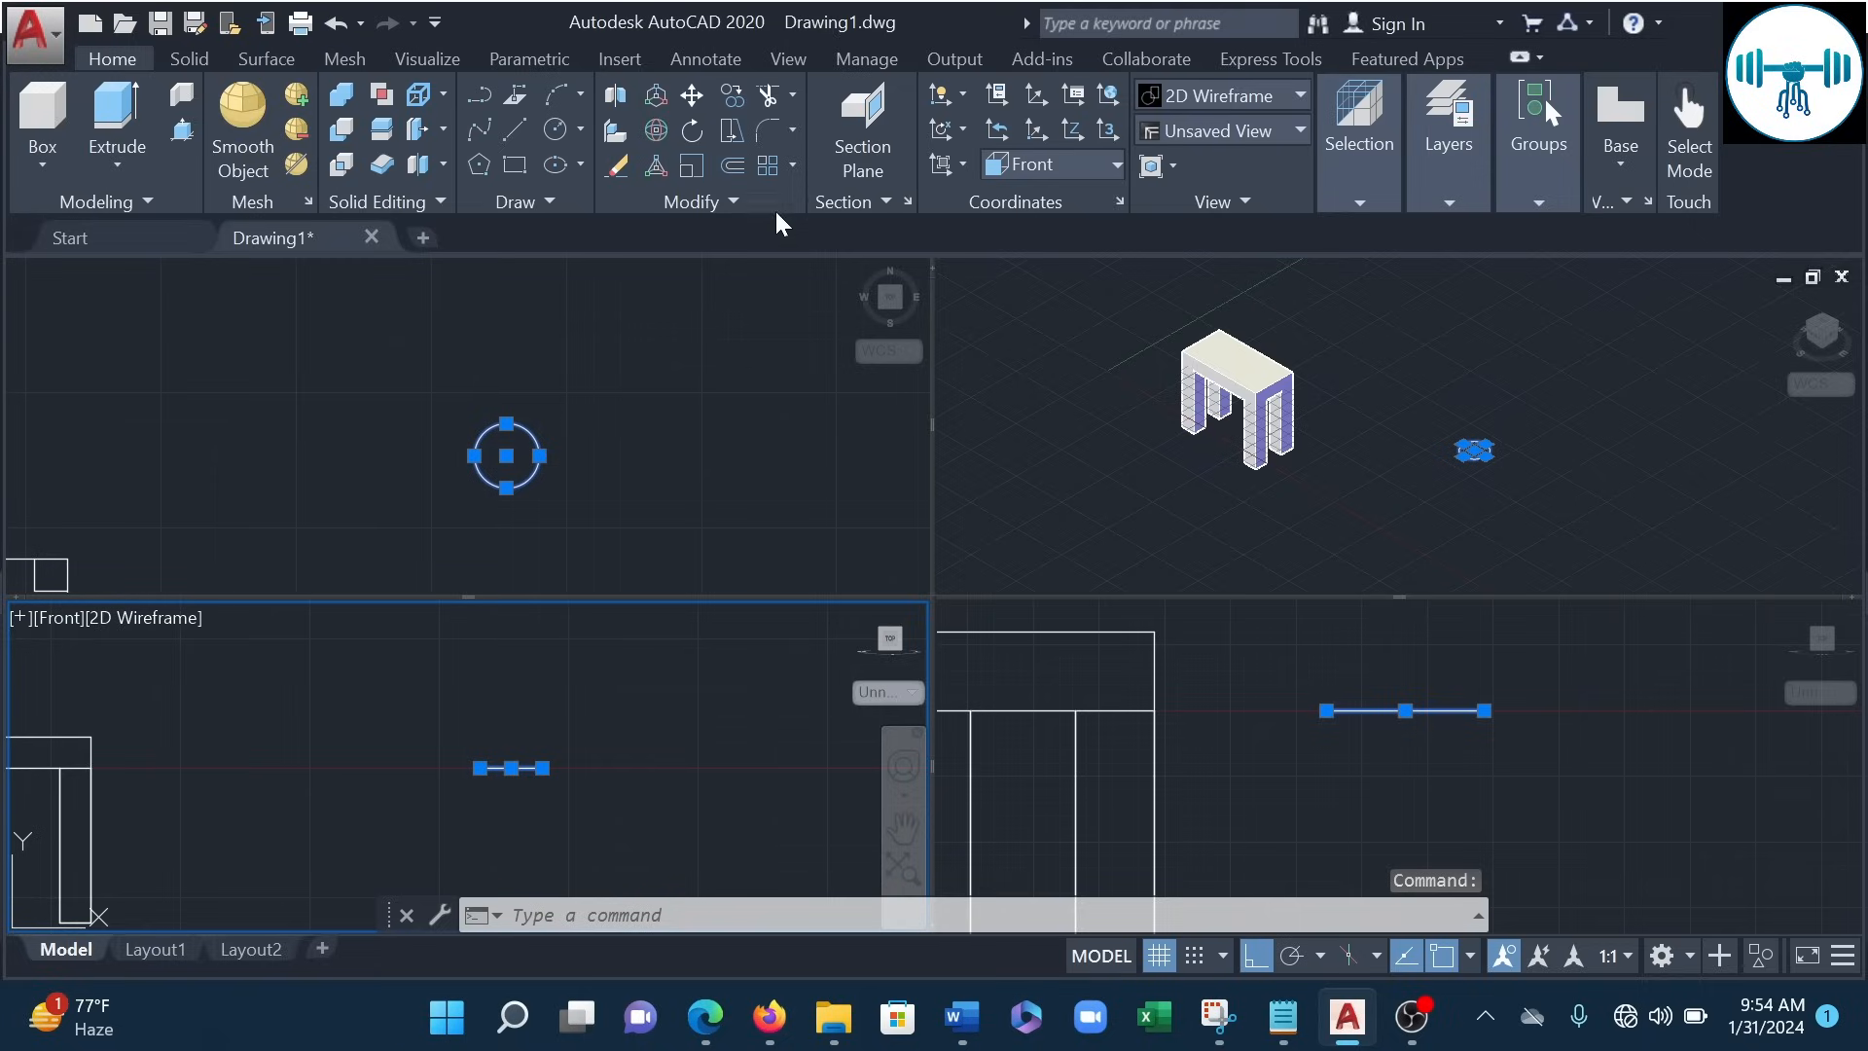
click(734, 98)
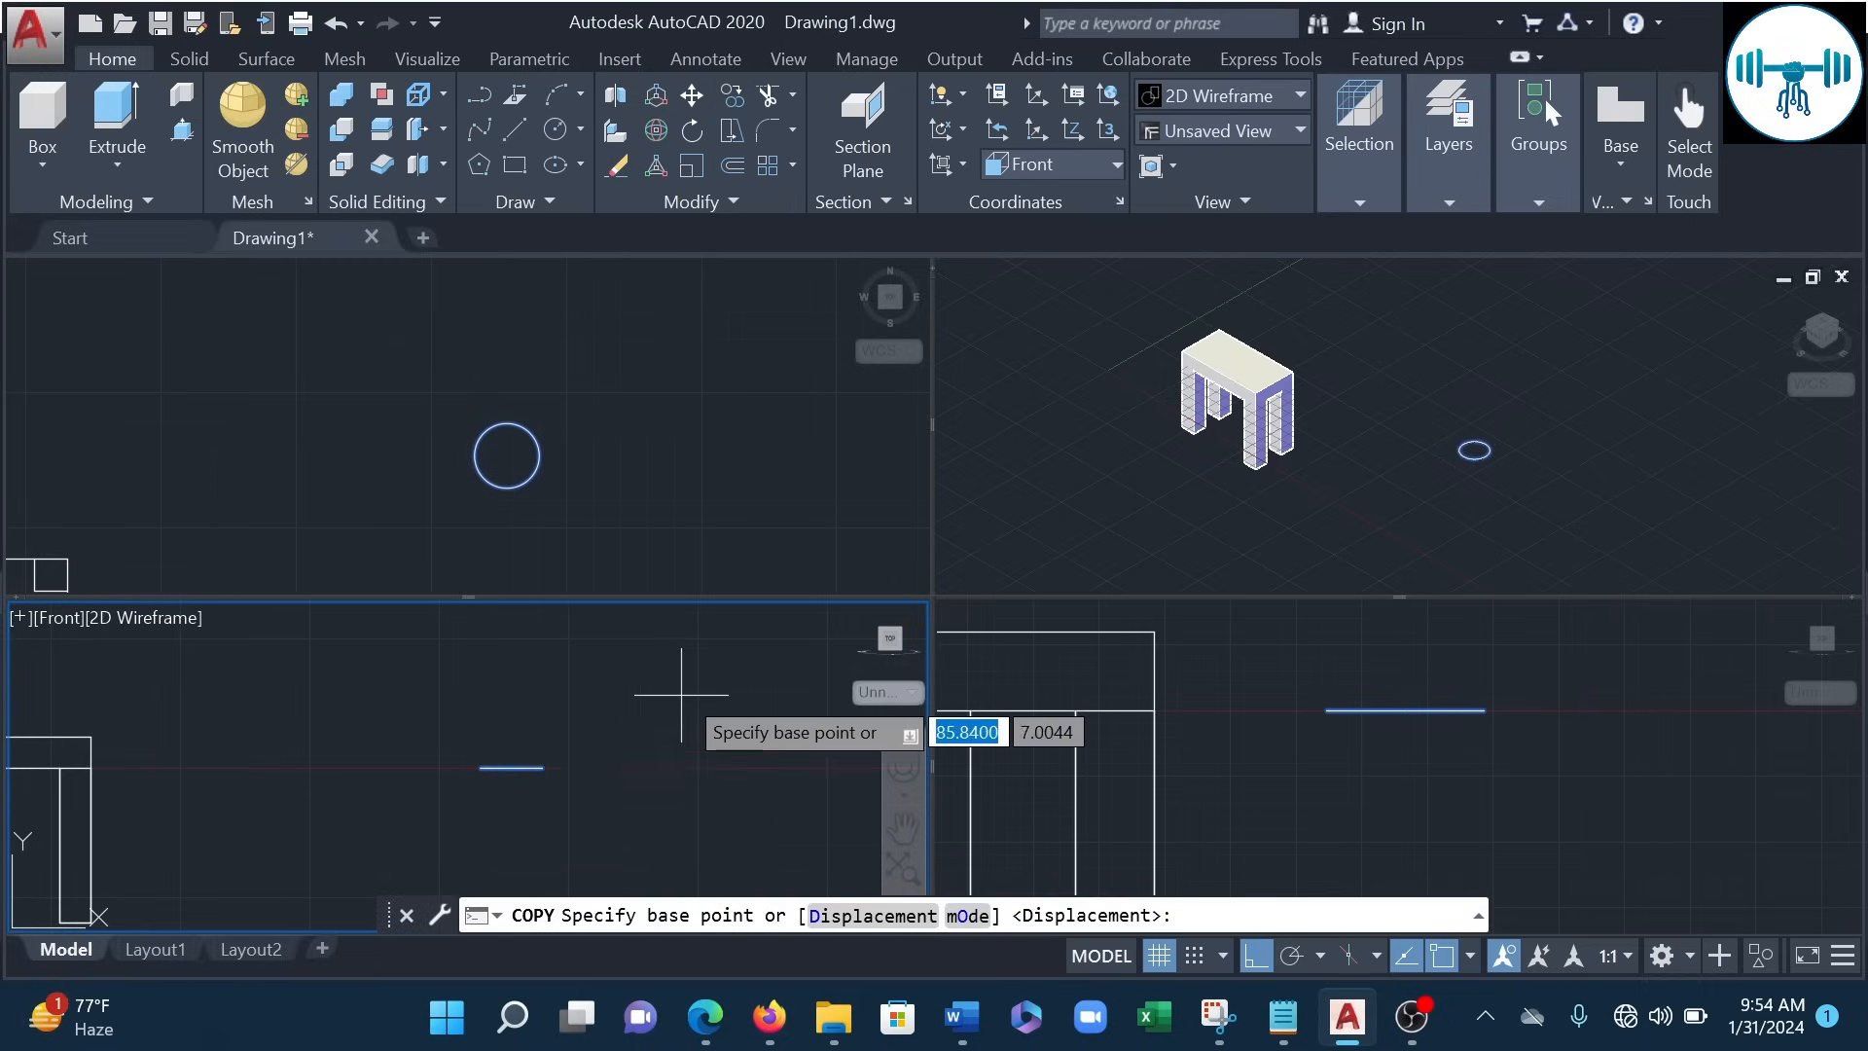
click(511, 768)
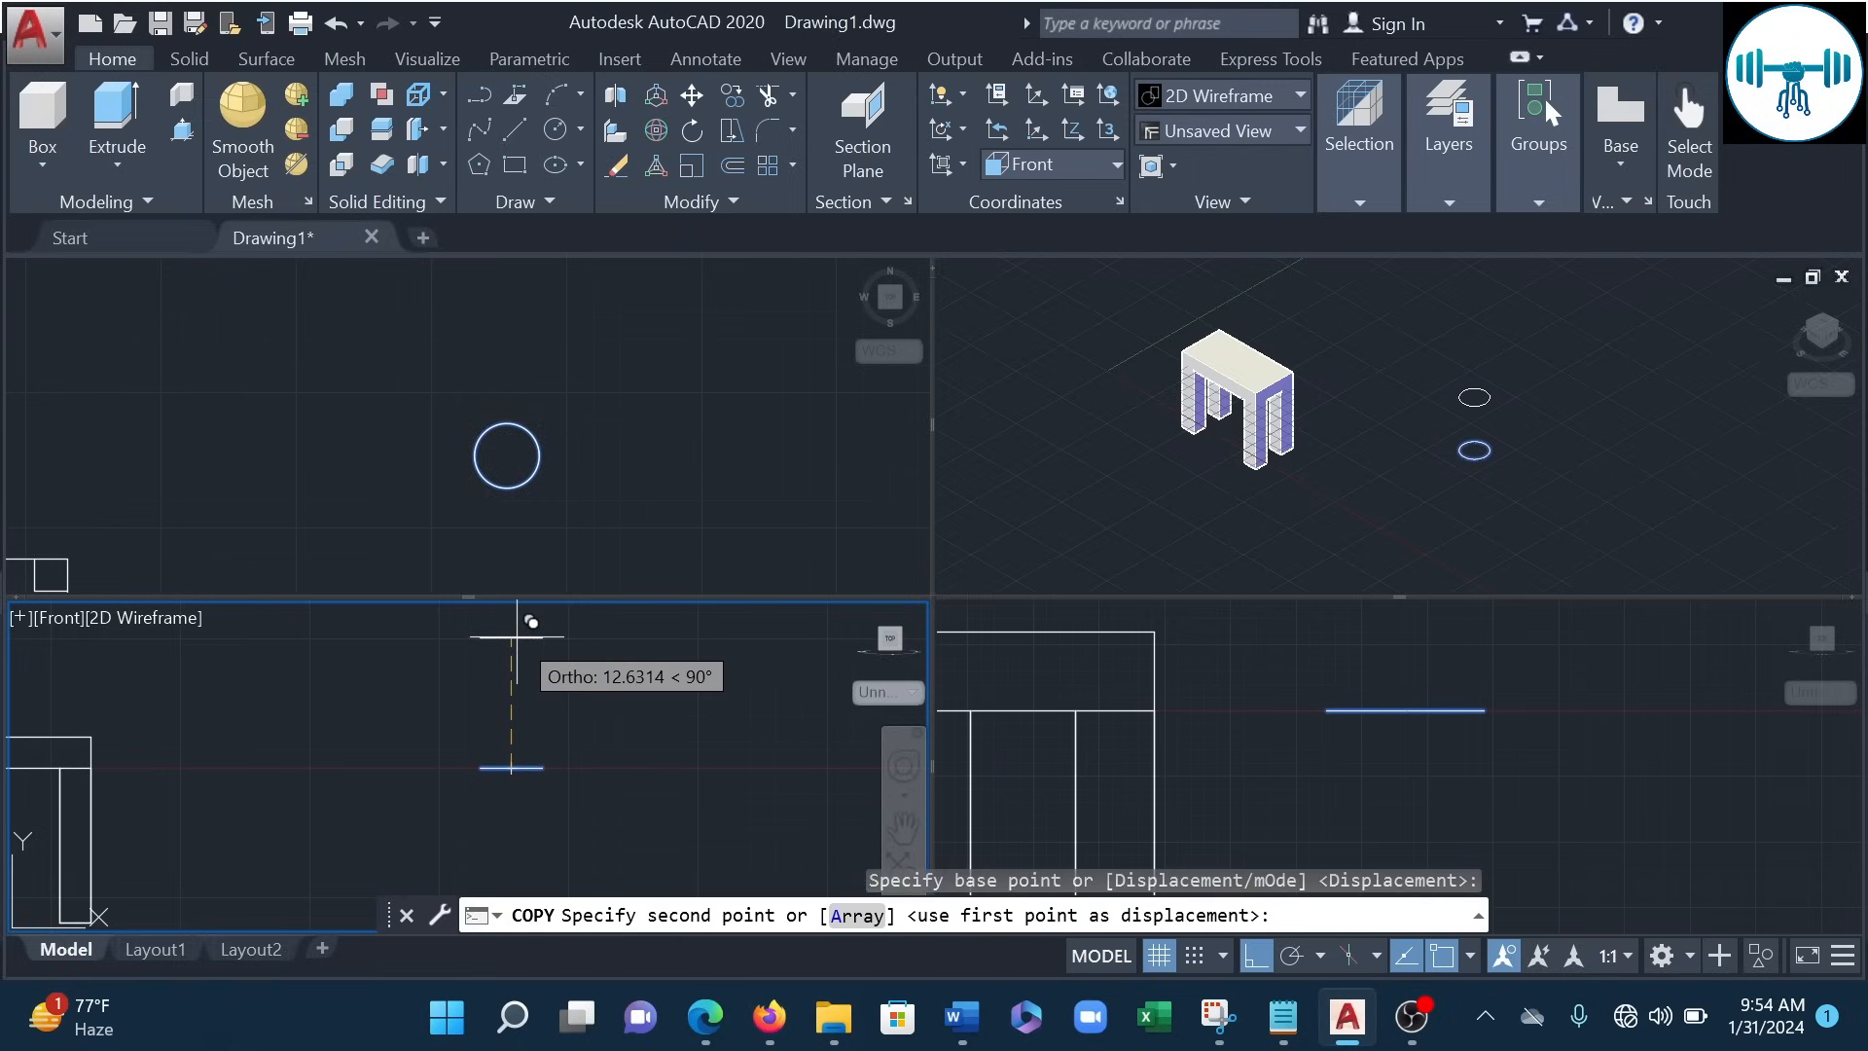
text(7)
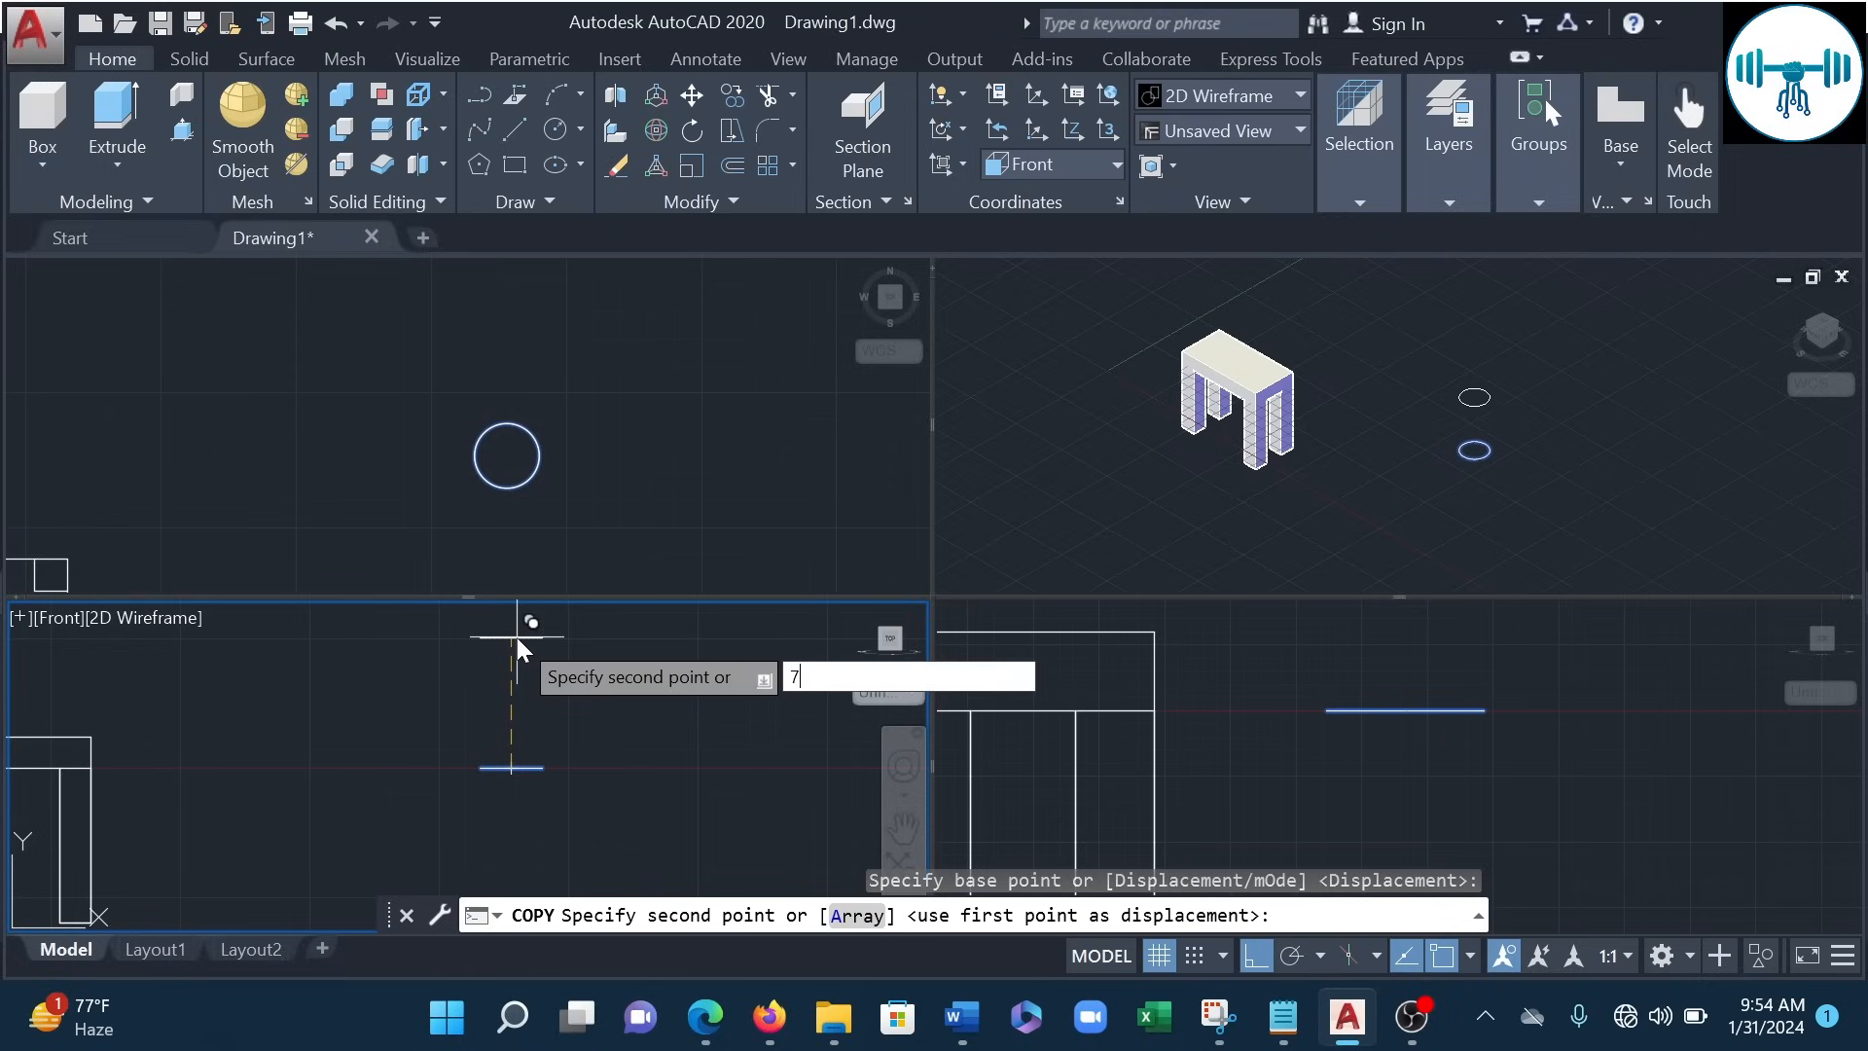
key(Return)
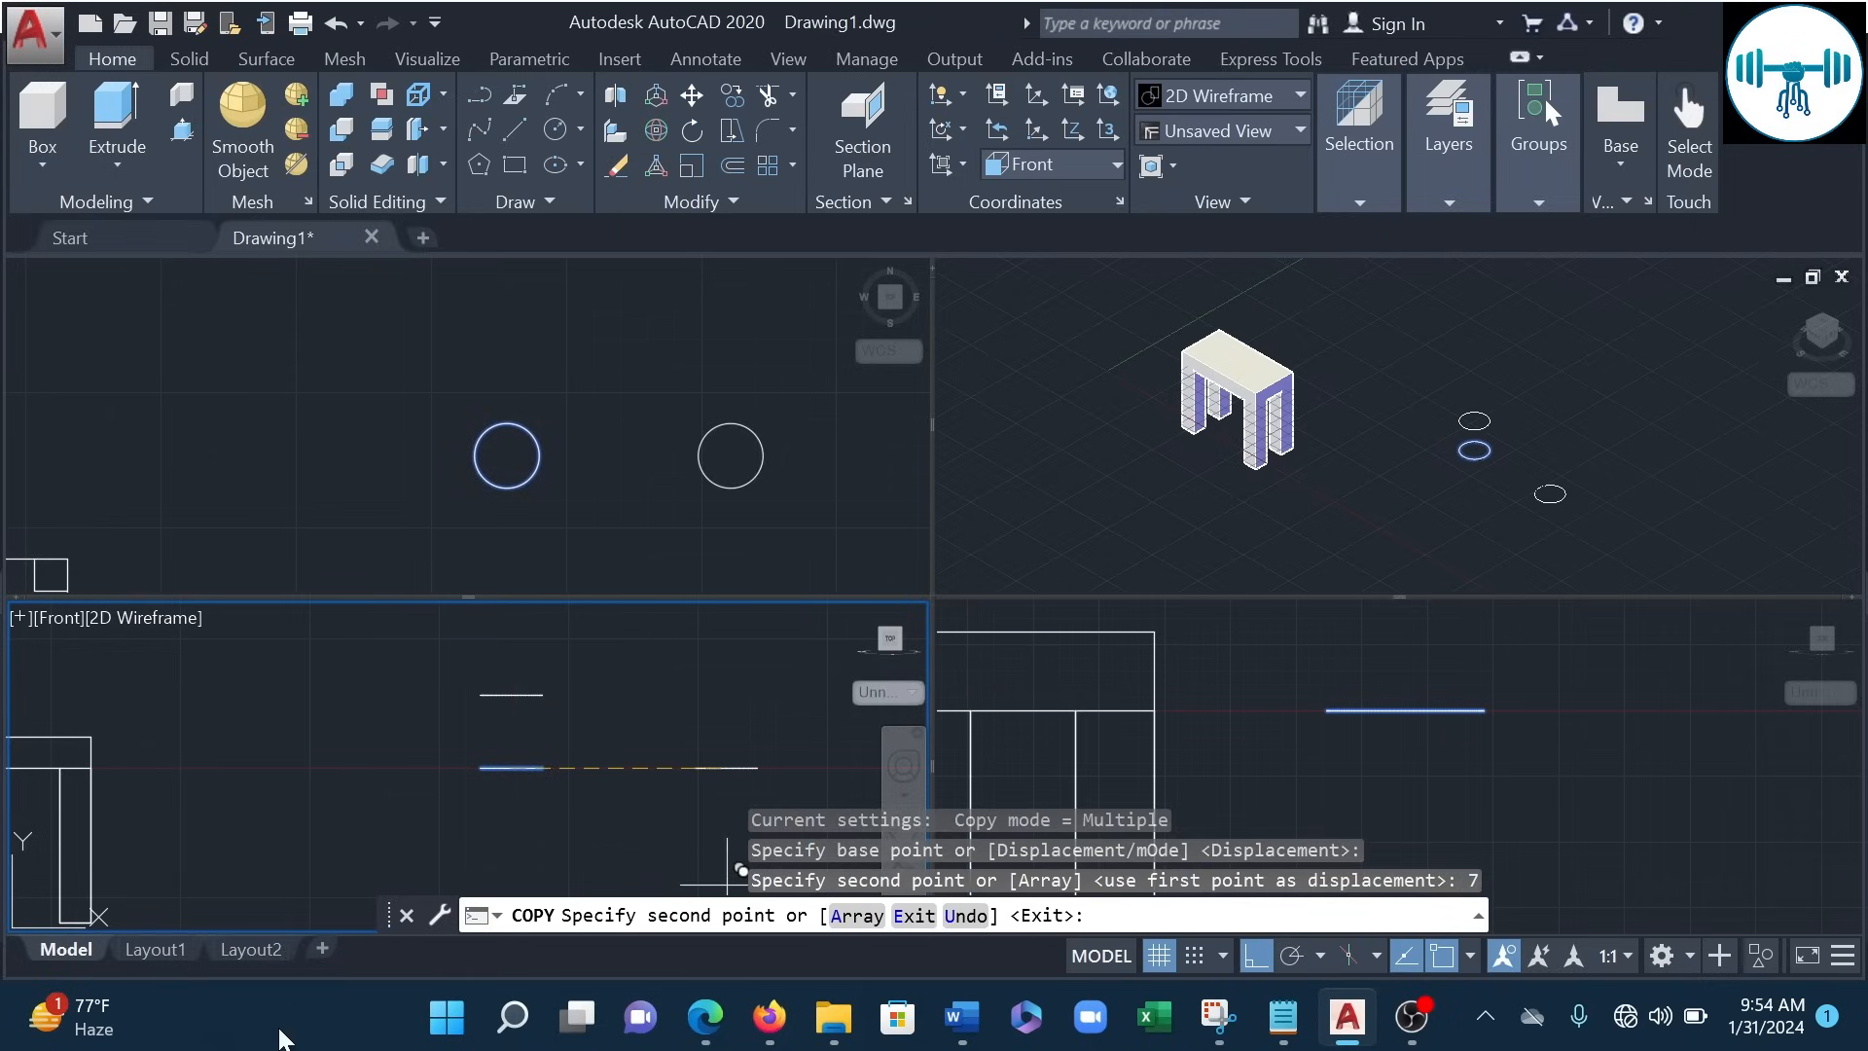
click(1508, 728)
scroll(1498, 729, down, 3)
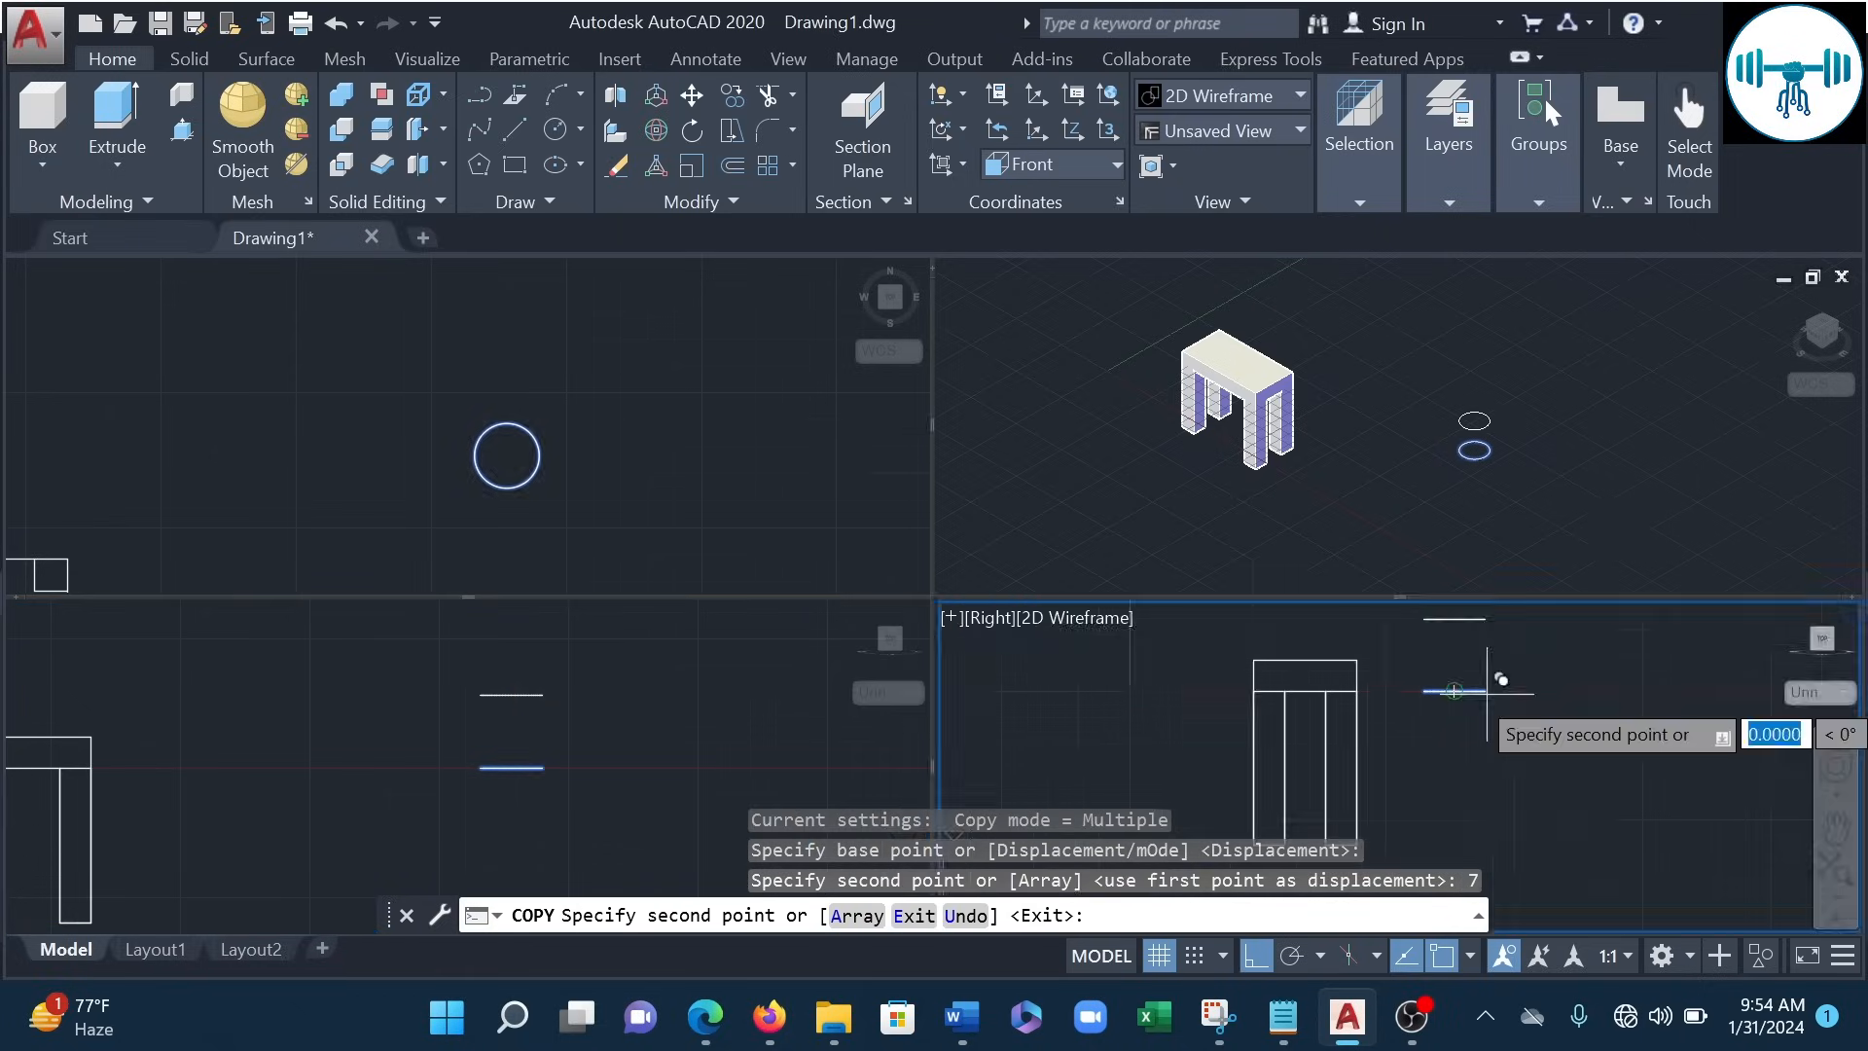
middle_drag(1424, 735, 1414, 784)
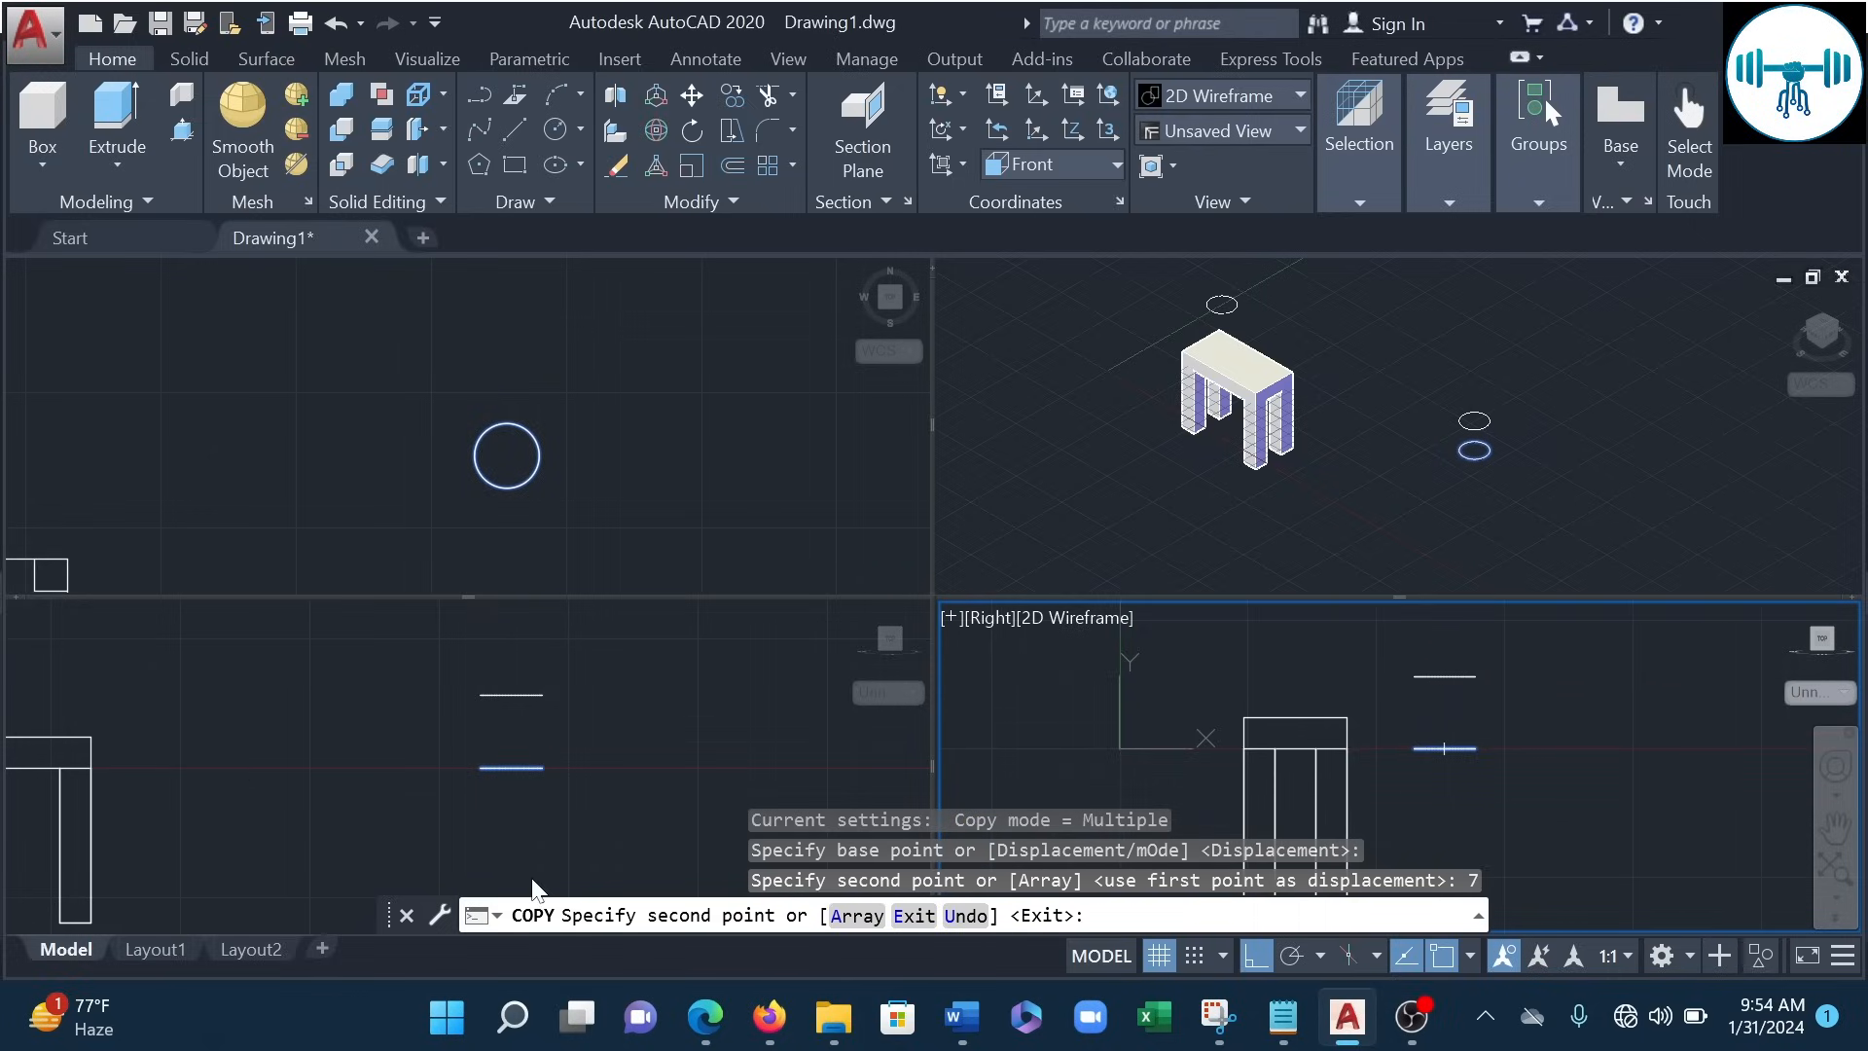
click(664, 493)
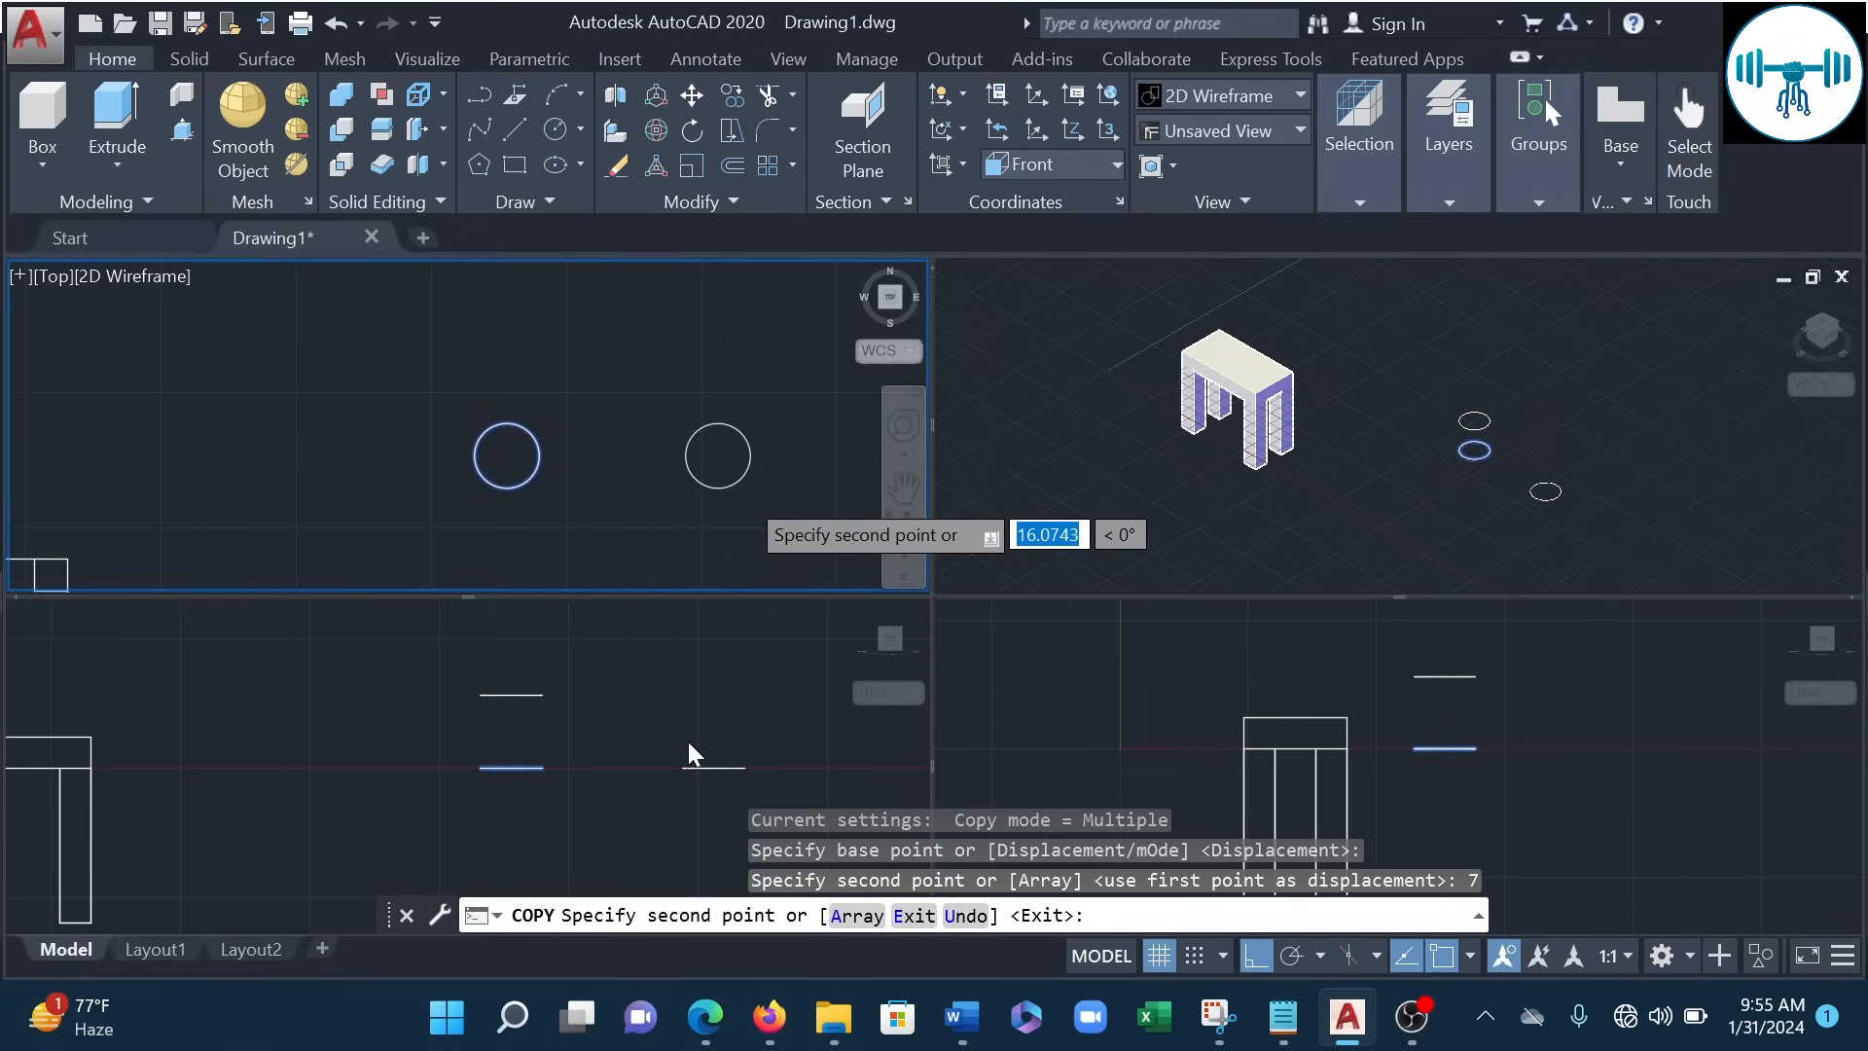
- Draw a circle of diameter 15 in the Top viewport, centred on the existing small circle
key(Escape)
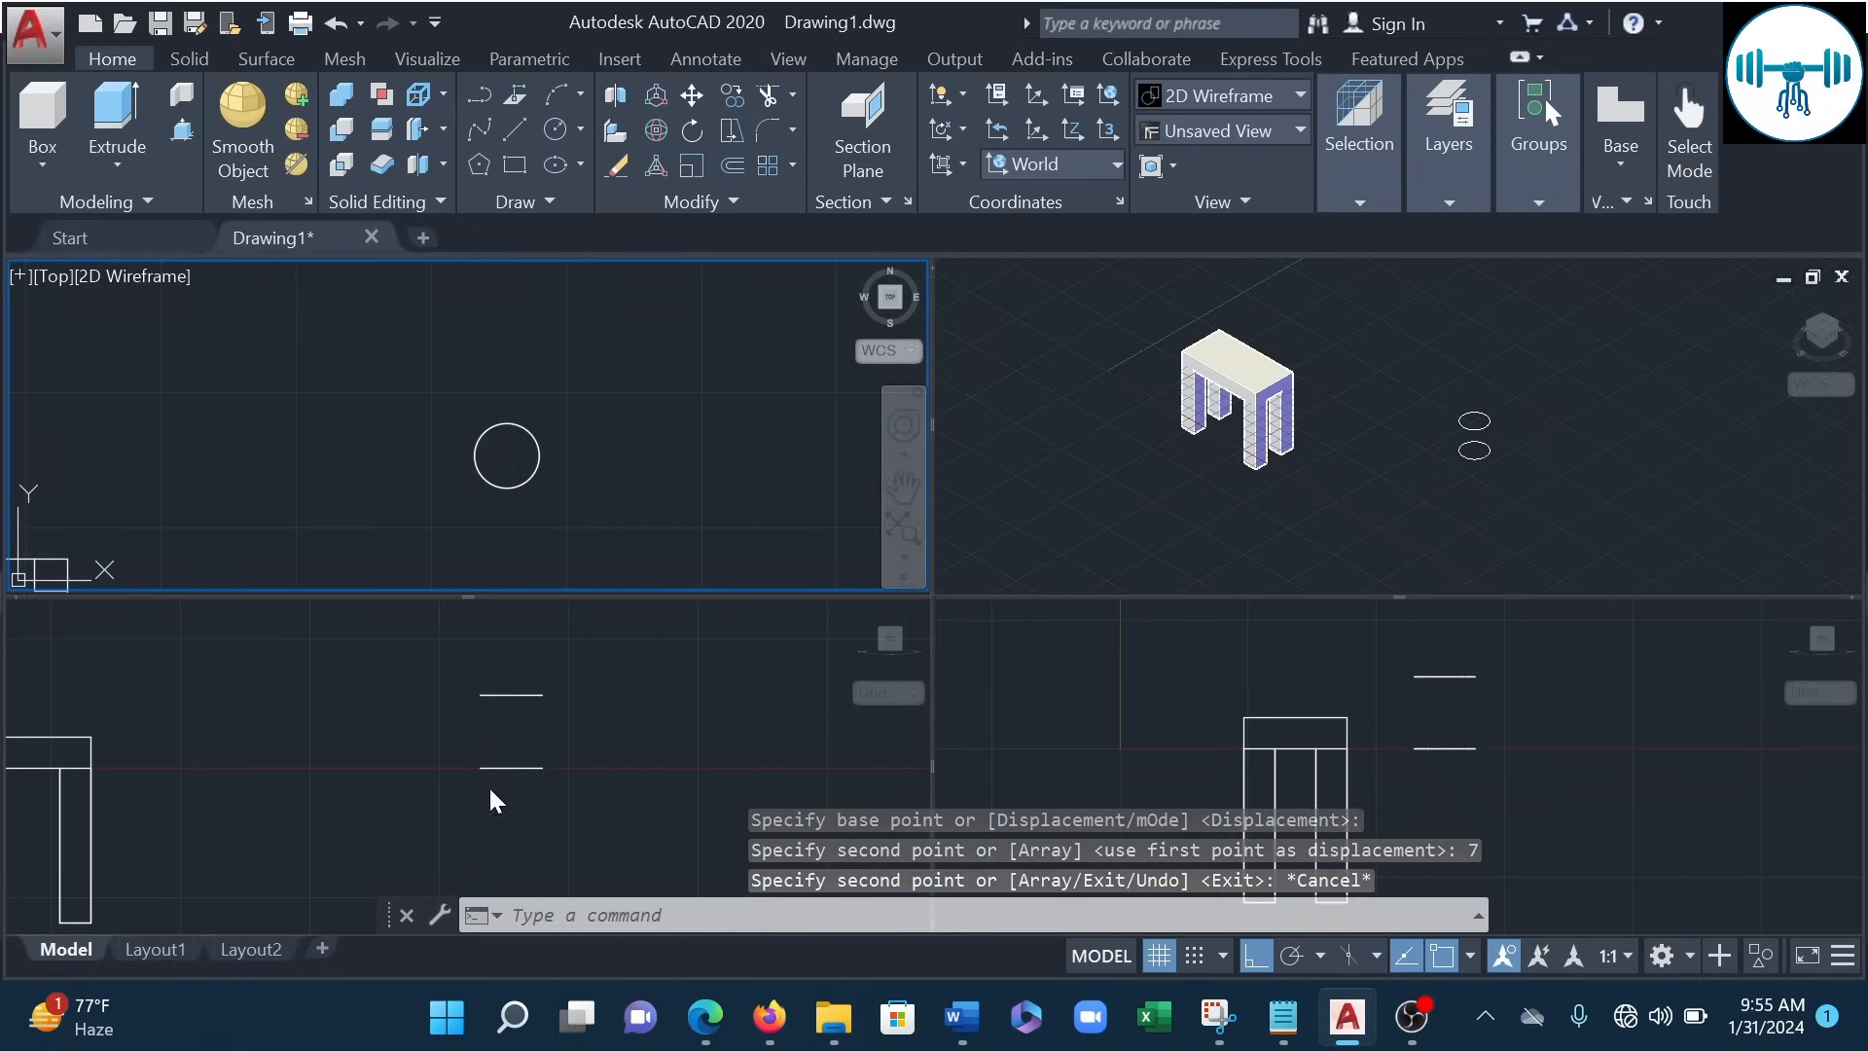
click(619, 437)
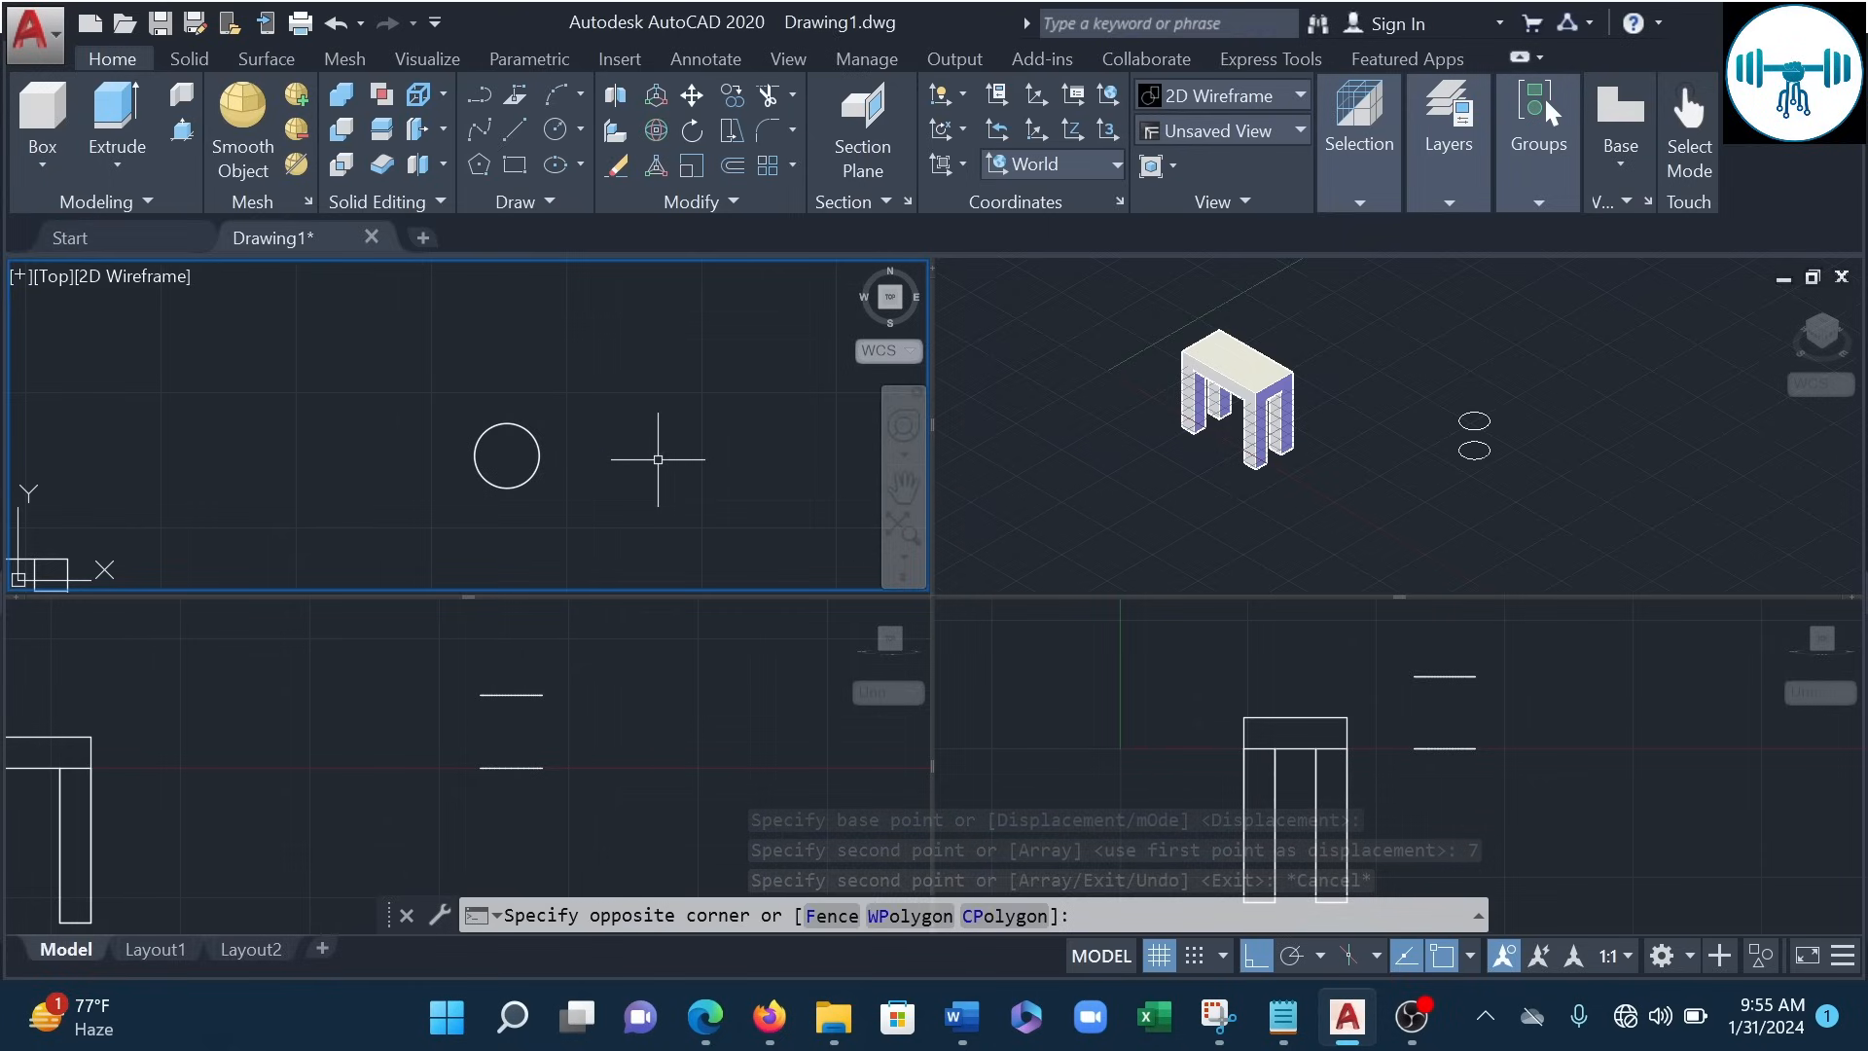
click(683, 507)
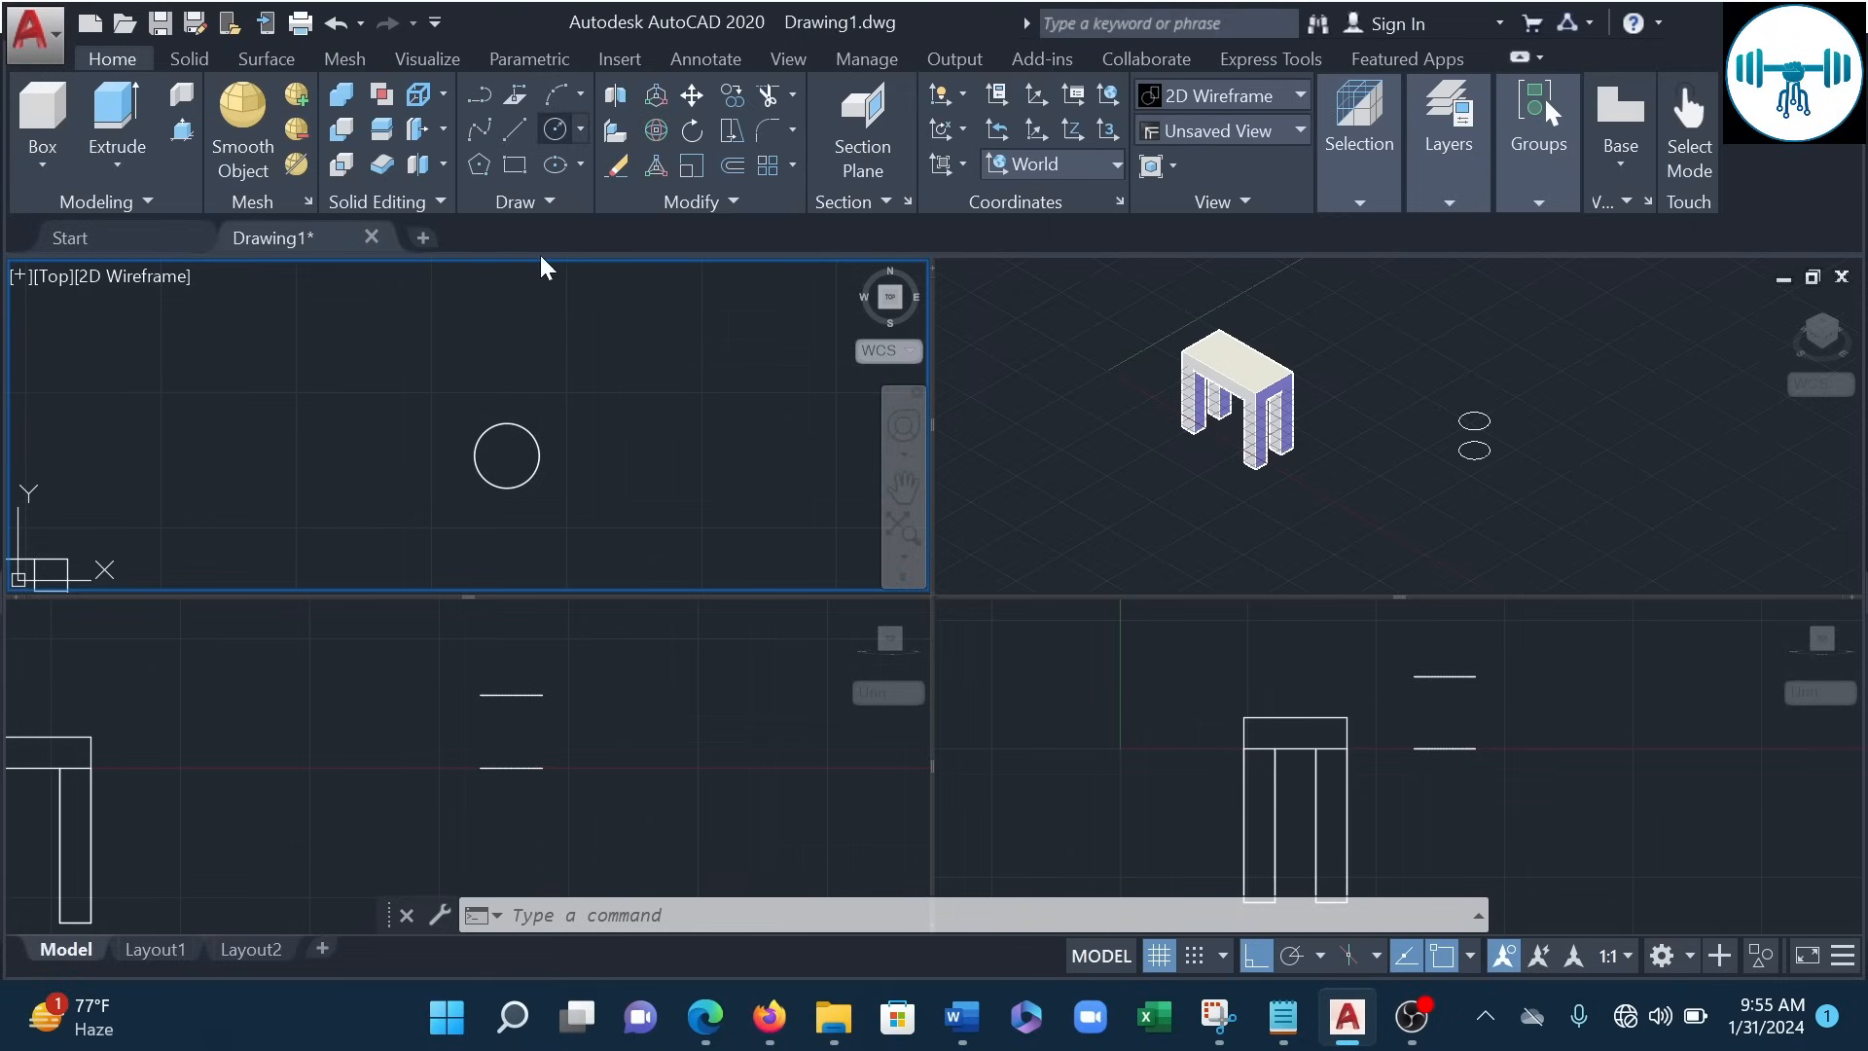
text(c)
key(Return)
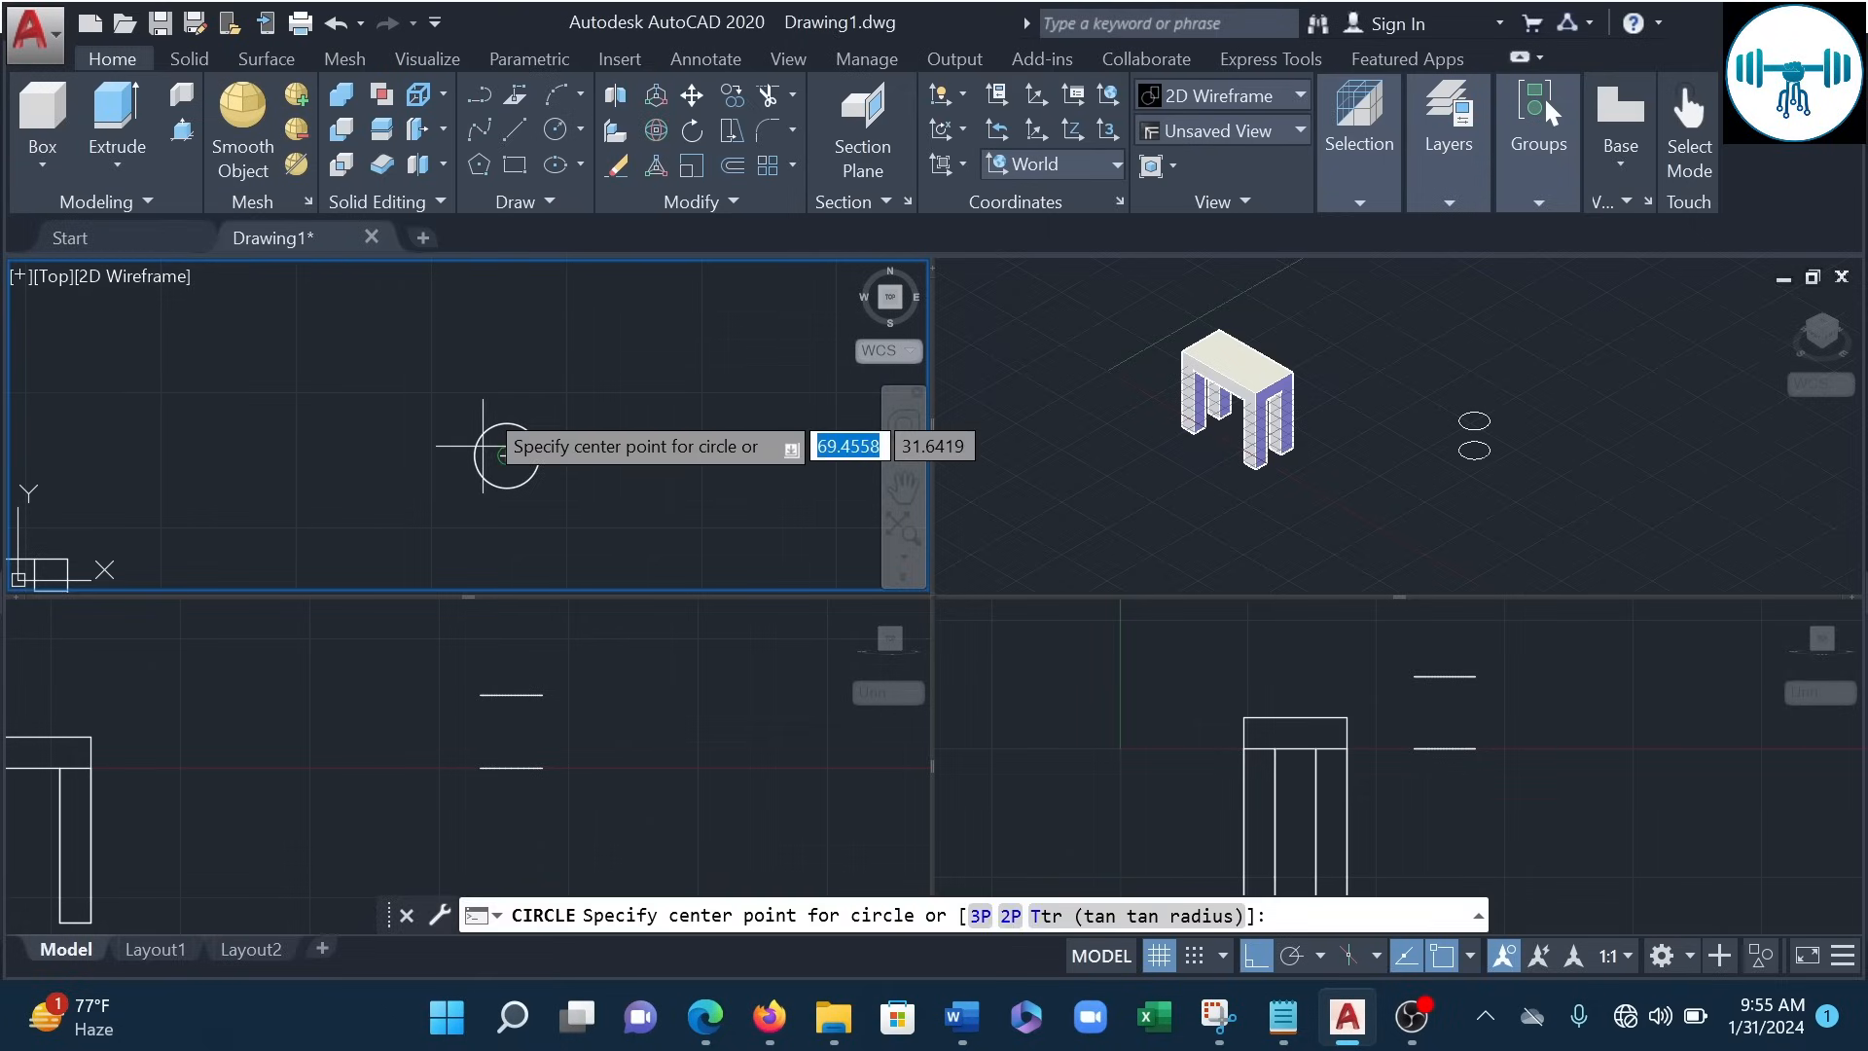
click(506, 455)
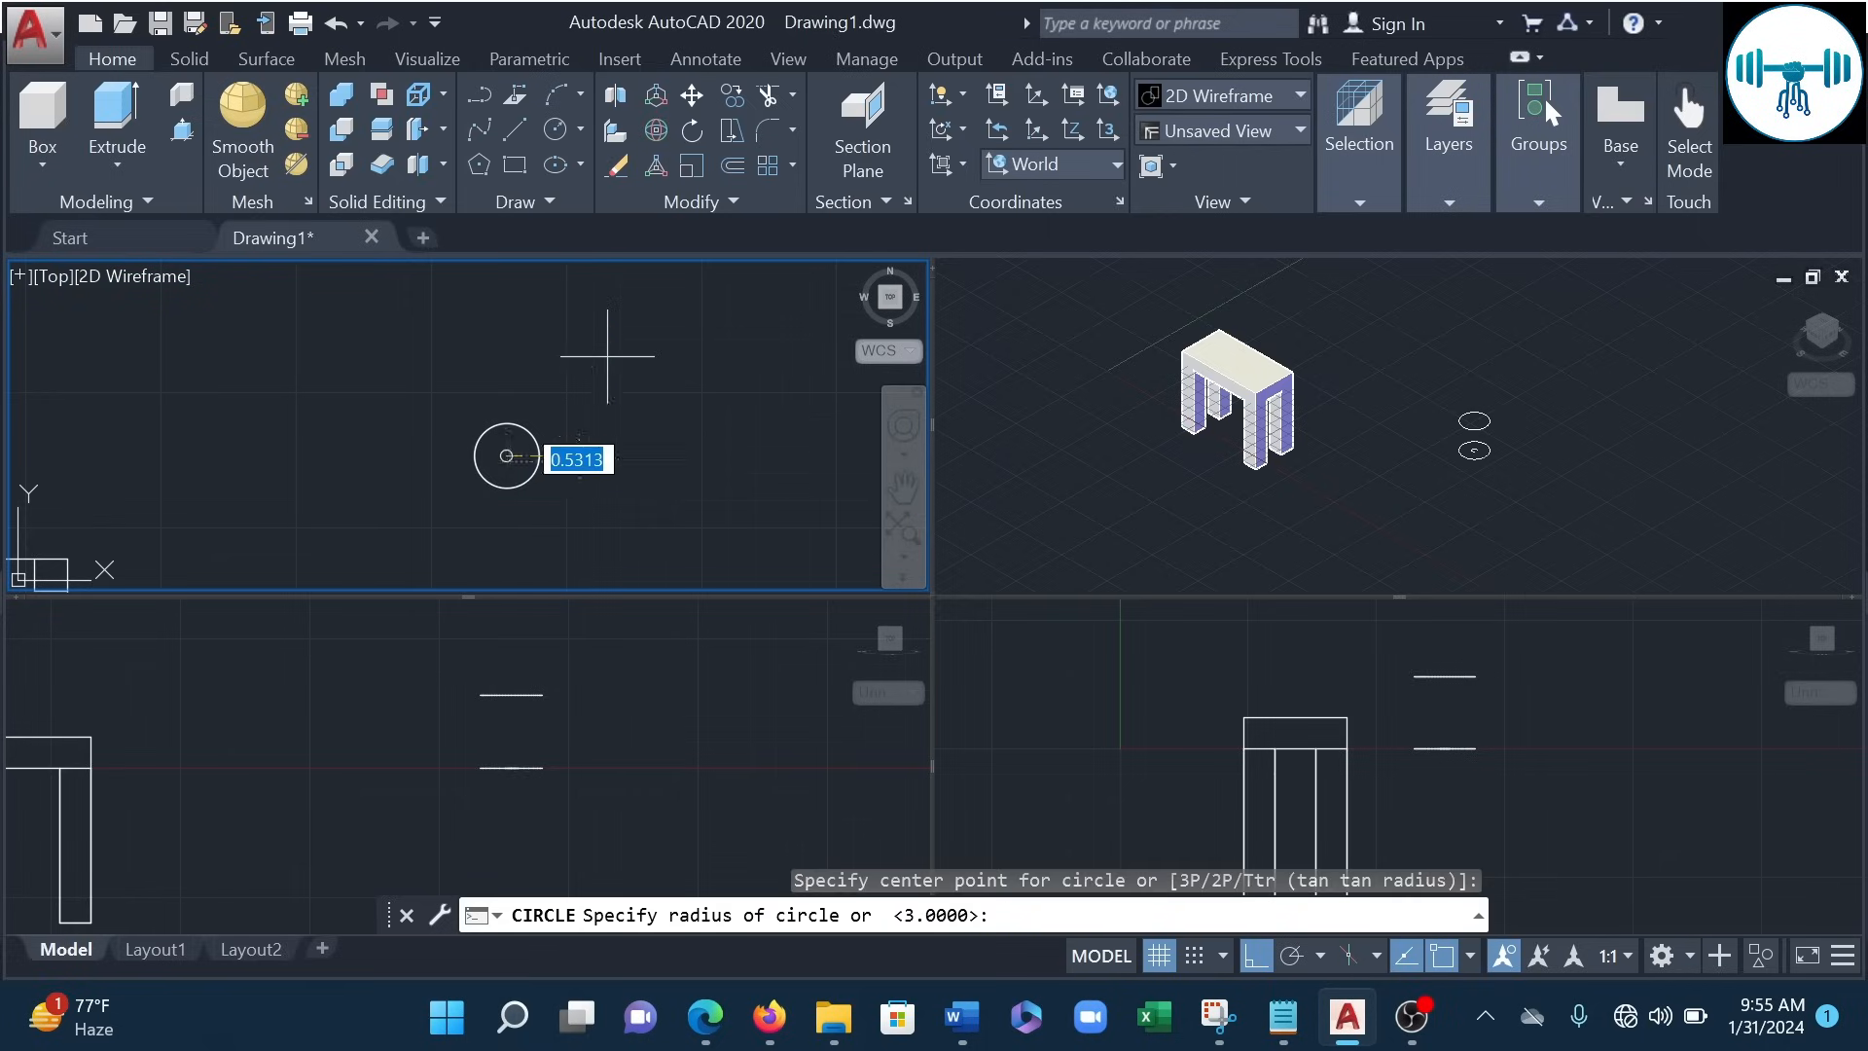
text(d)
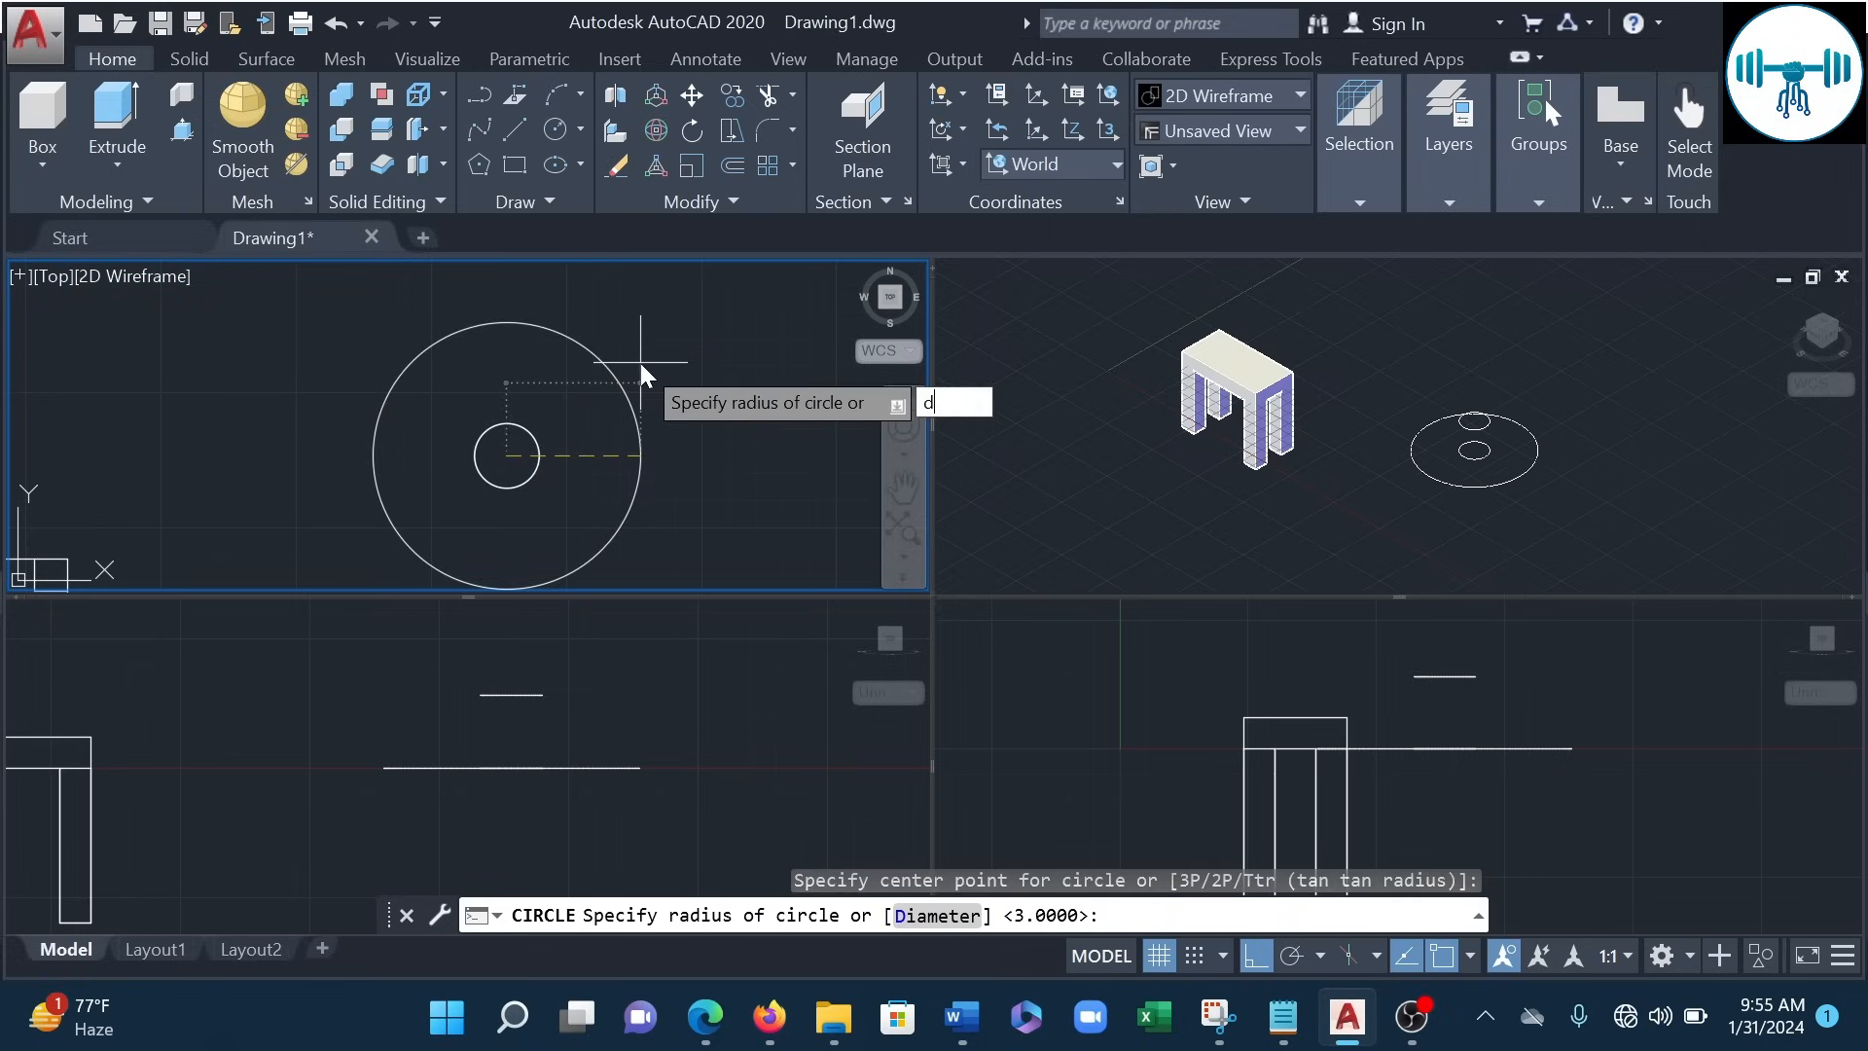
key(Return)
text(1)
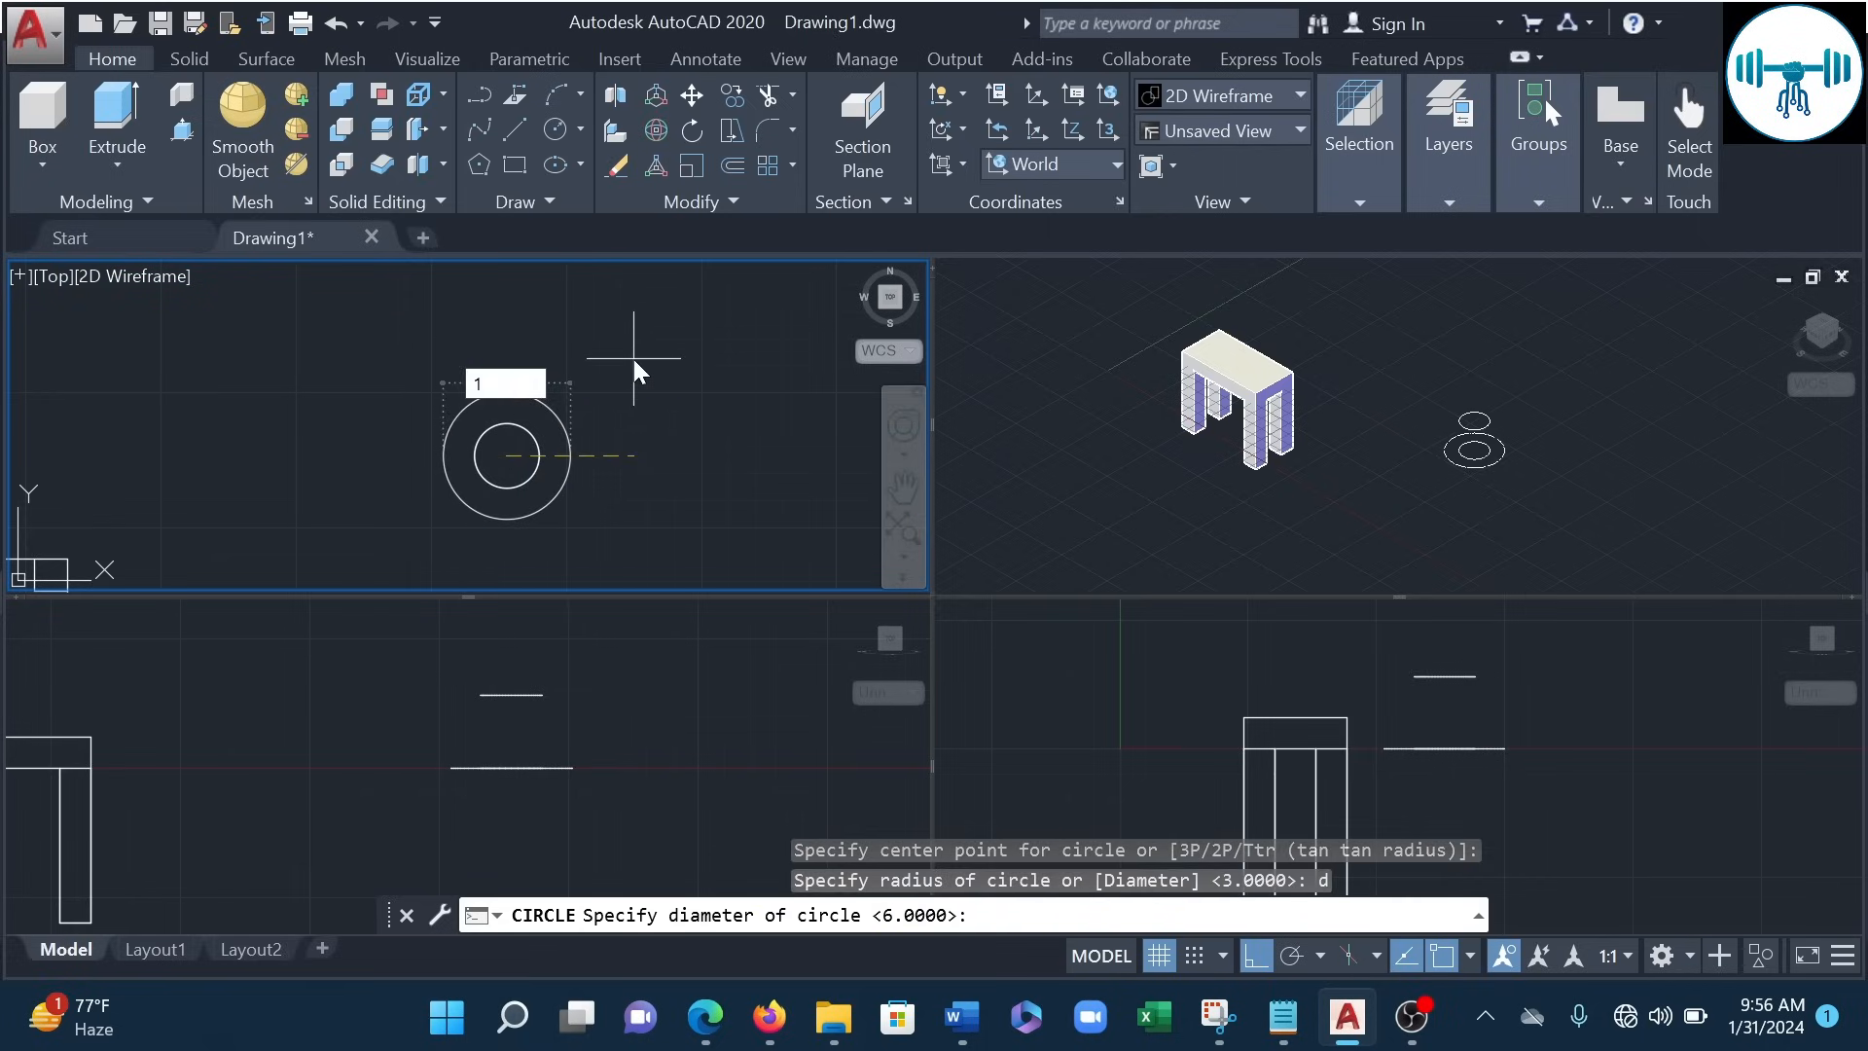
text(5)
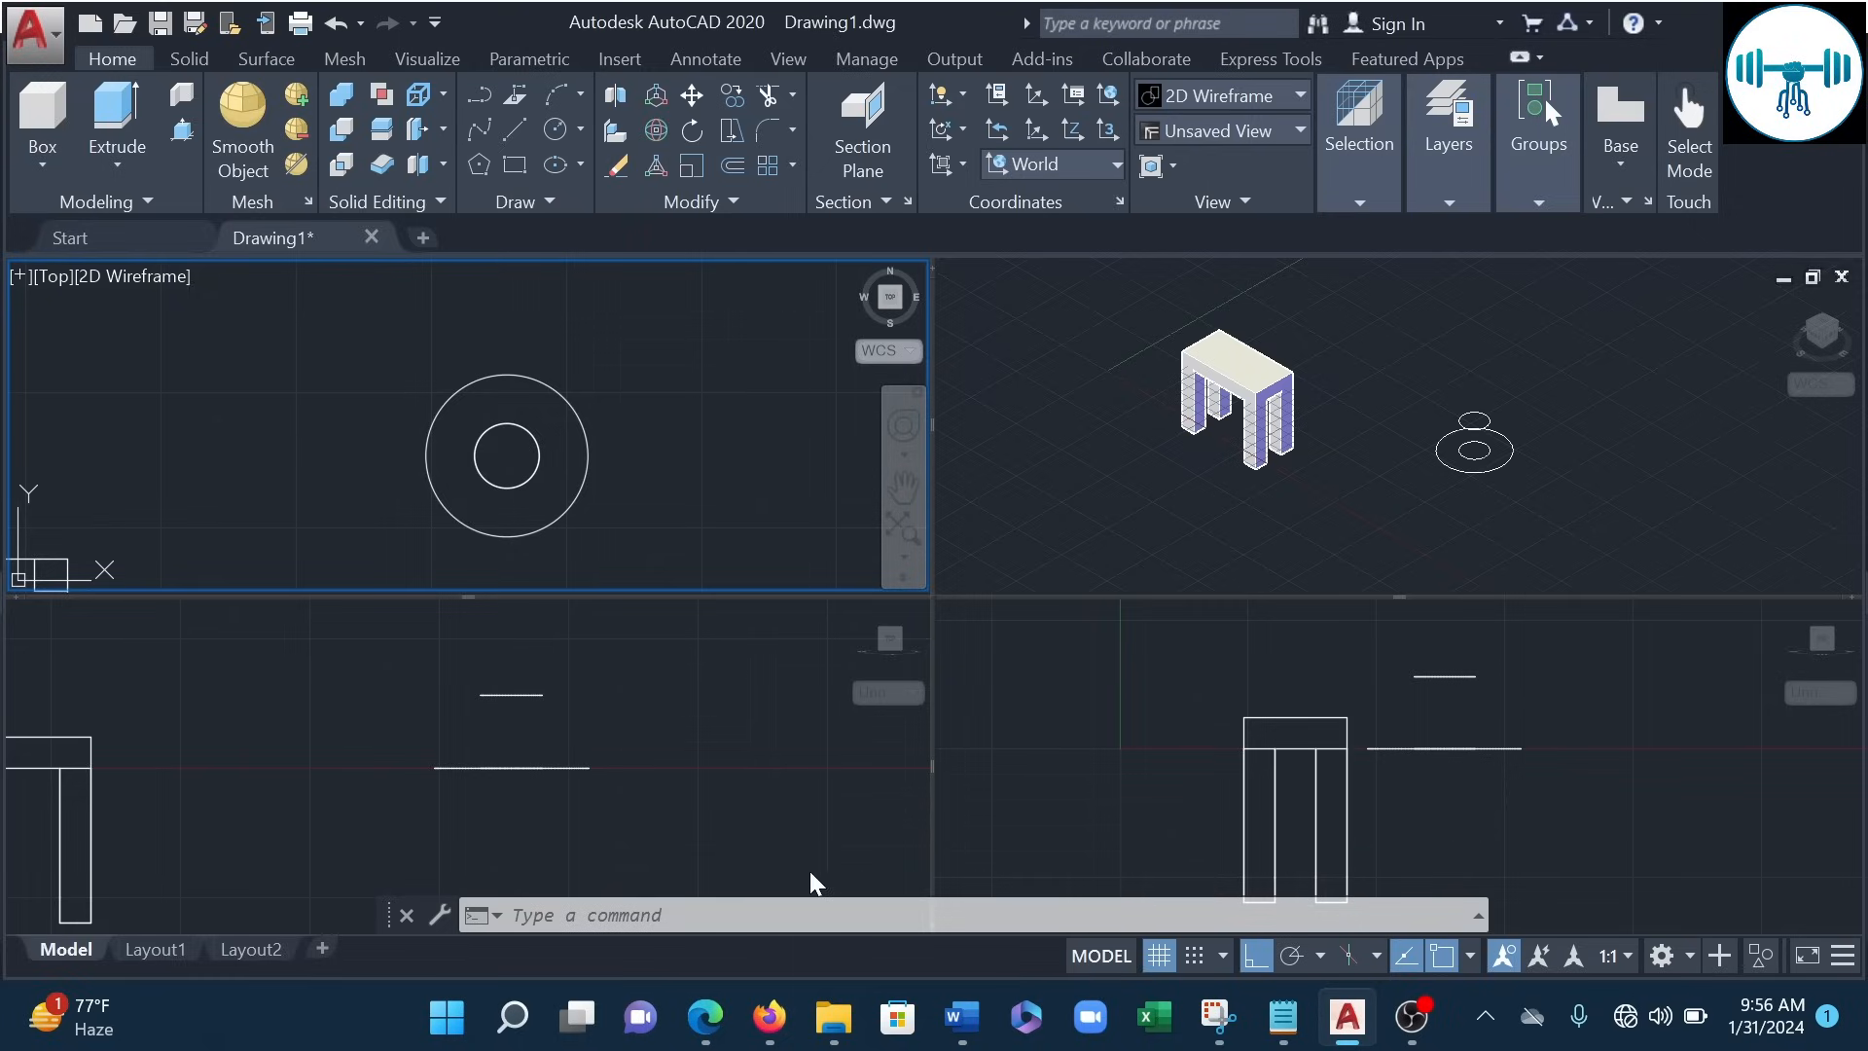
- Move the large circle from its centre 14 units straight up in the Front viewport
click(672, 747)
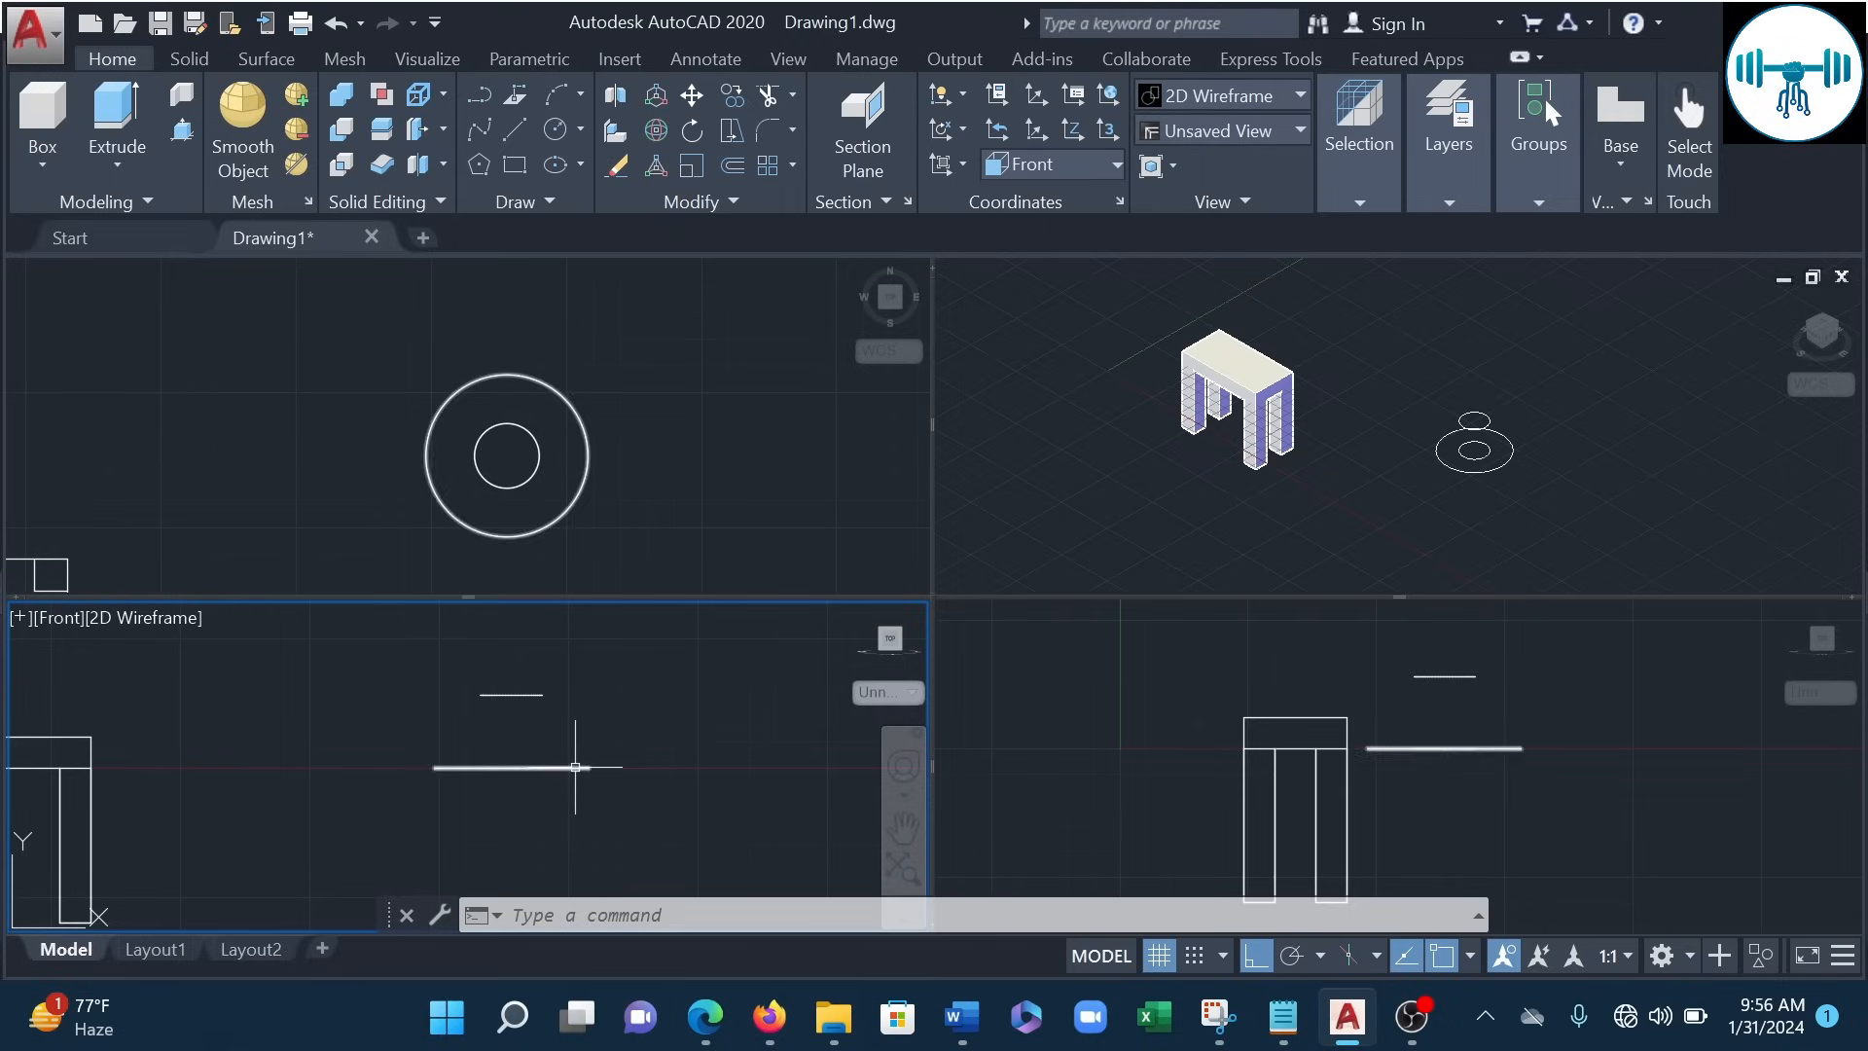
middle_drag(582, 739, 597, 813)
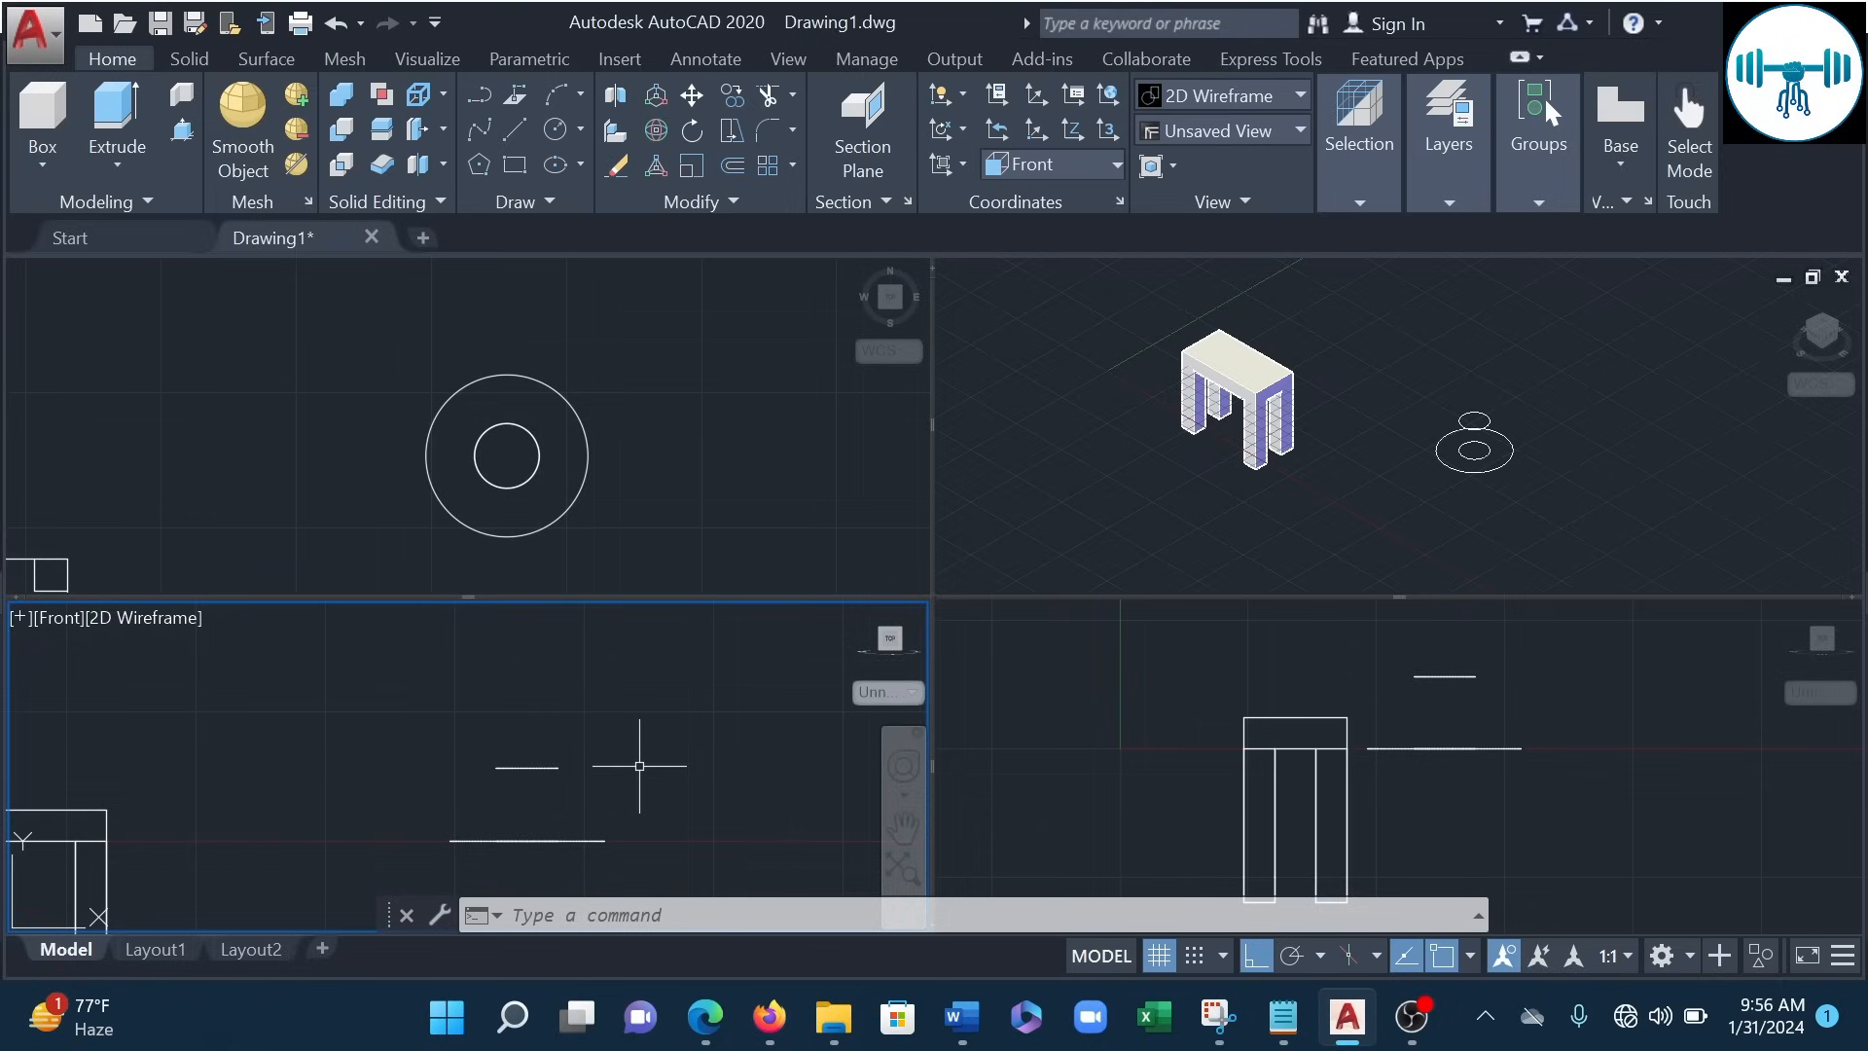
click(461, 840)
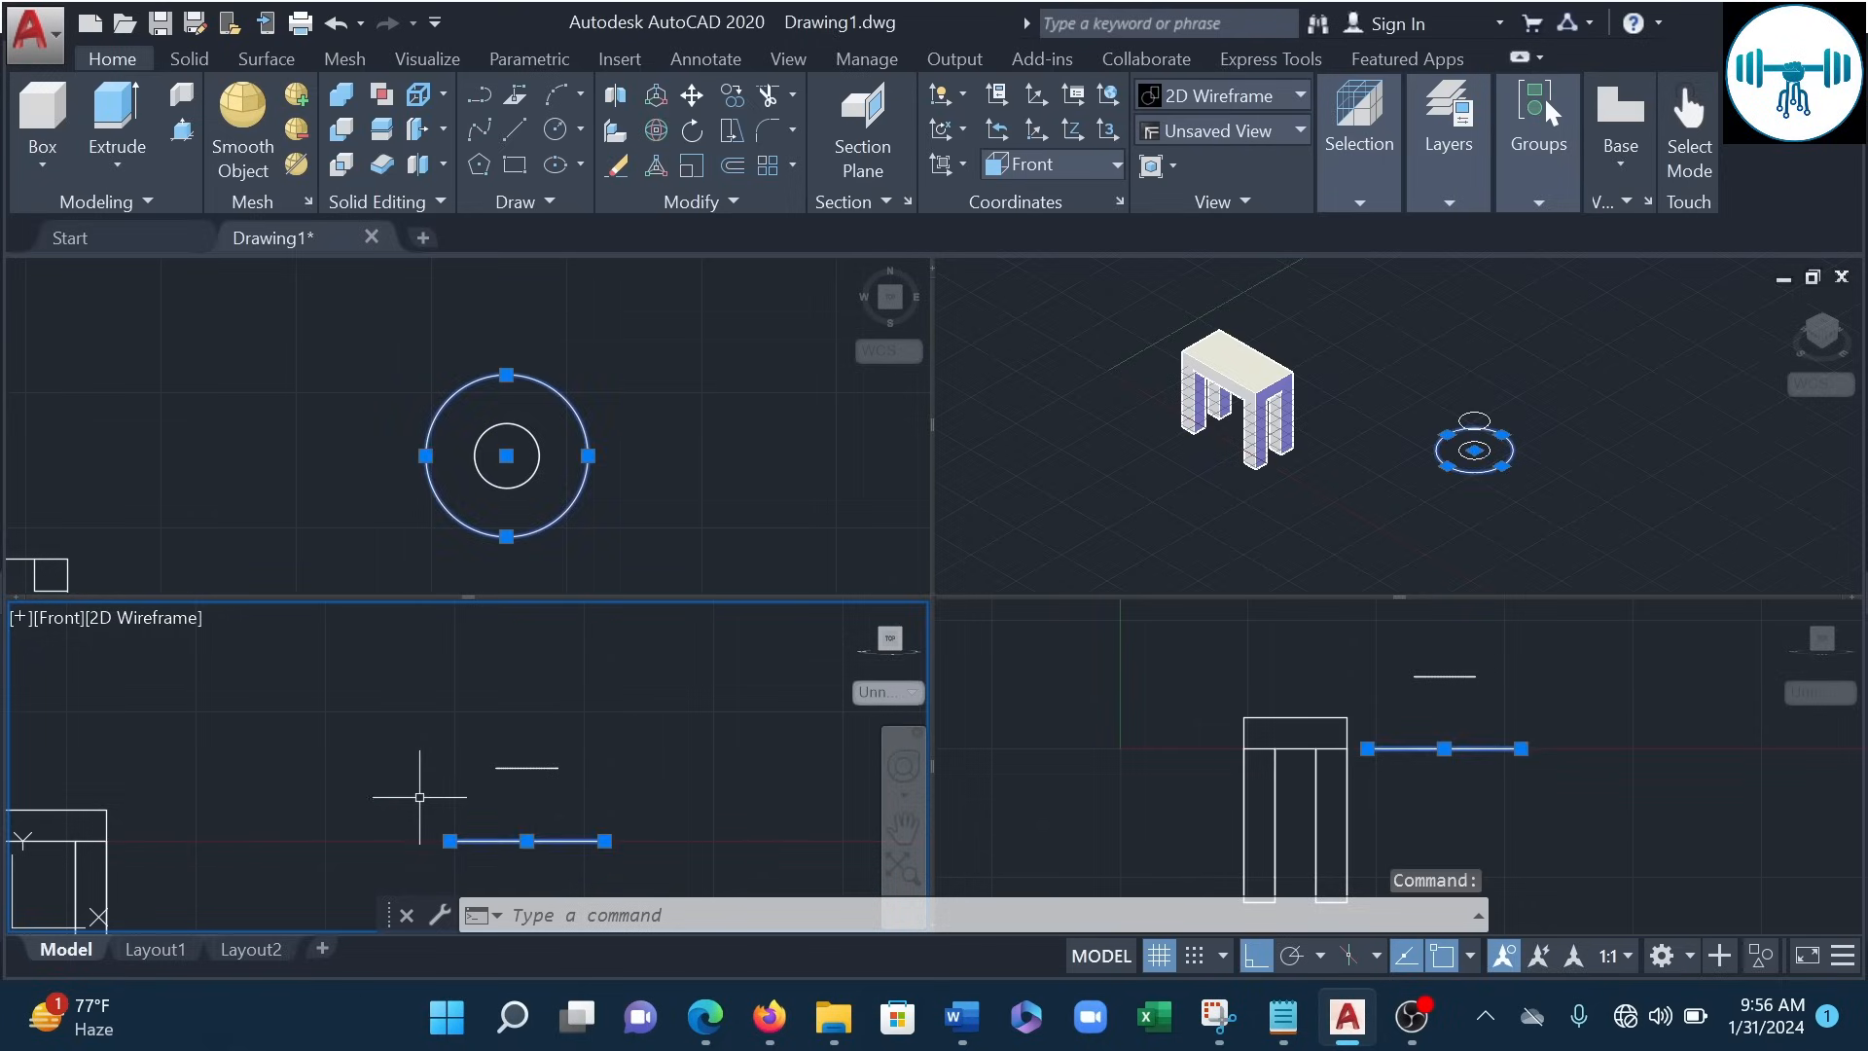
click(692, 96)
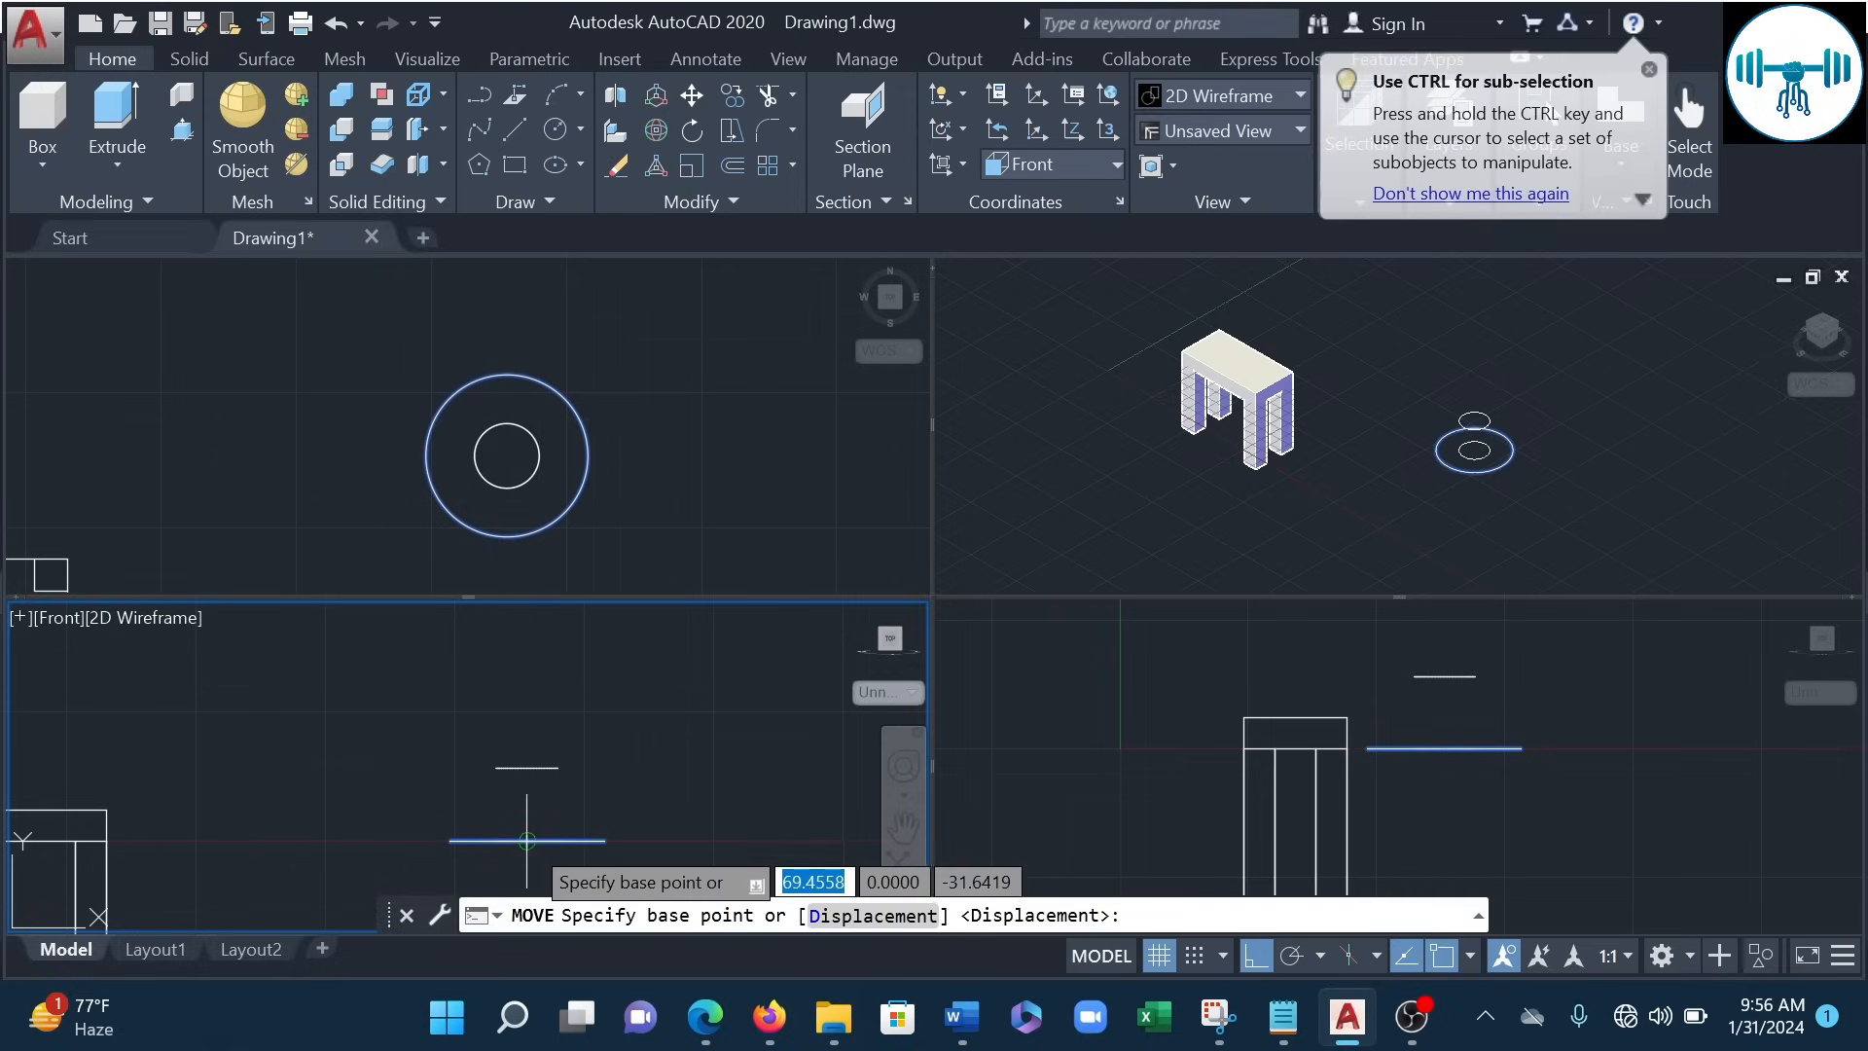
click(526, 840)
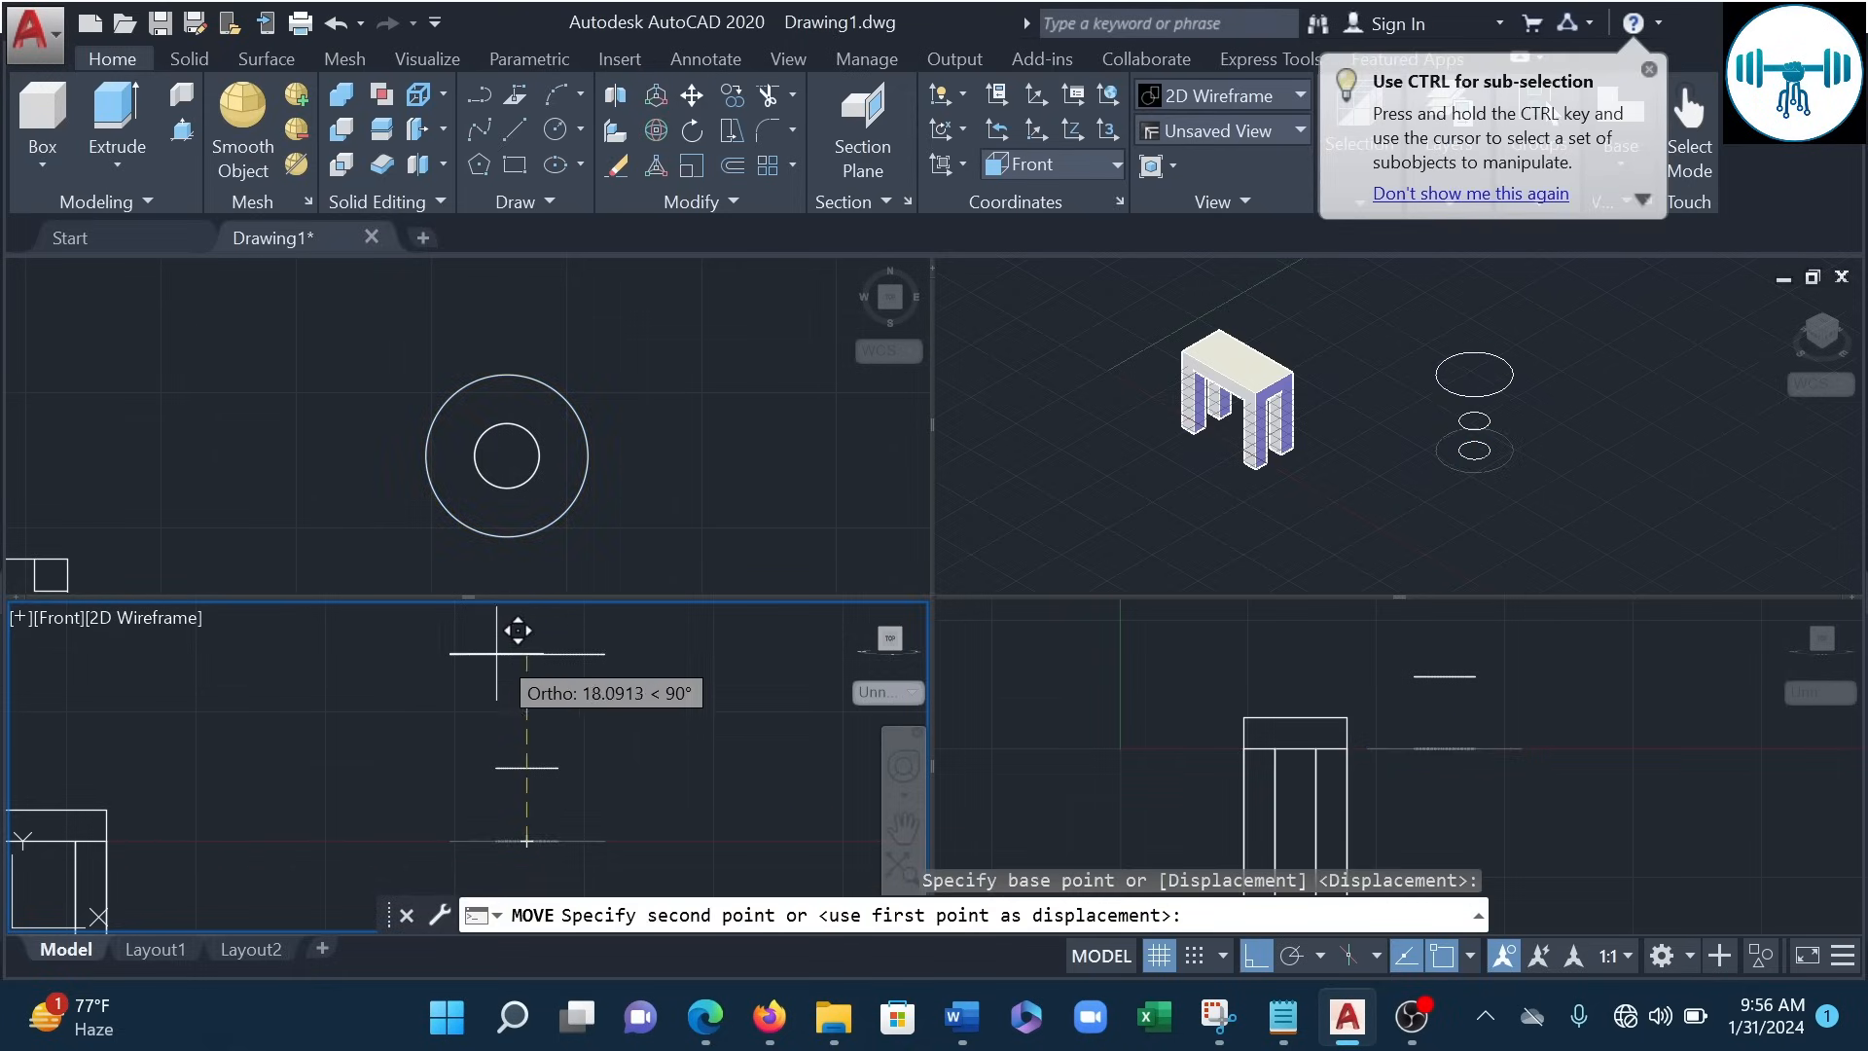
text(14)
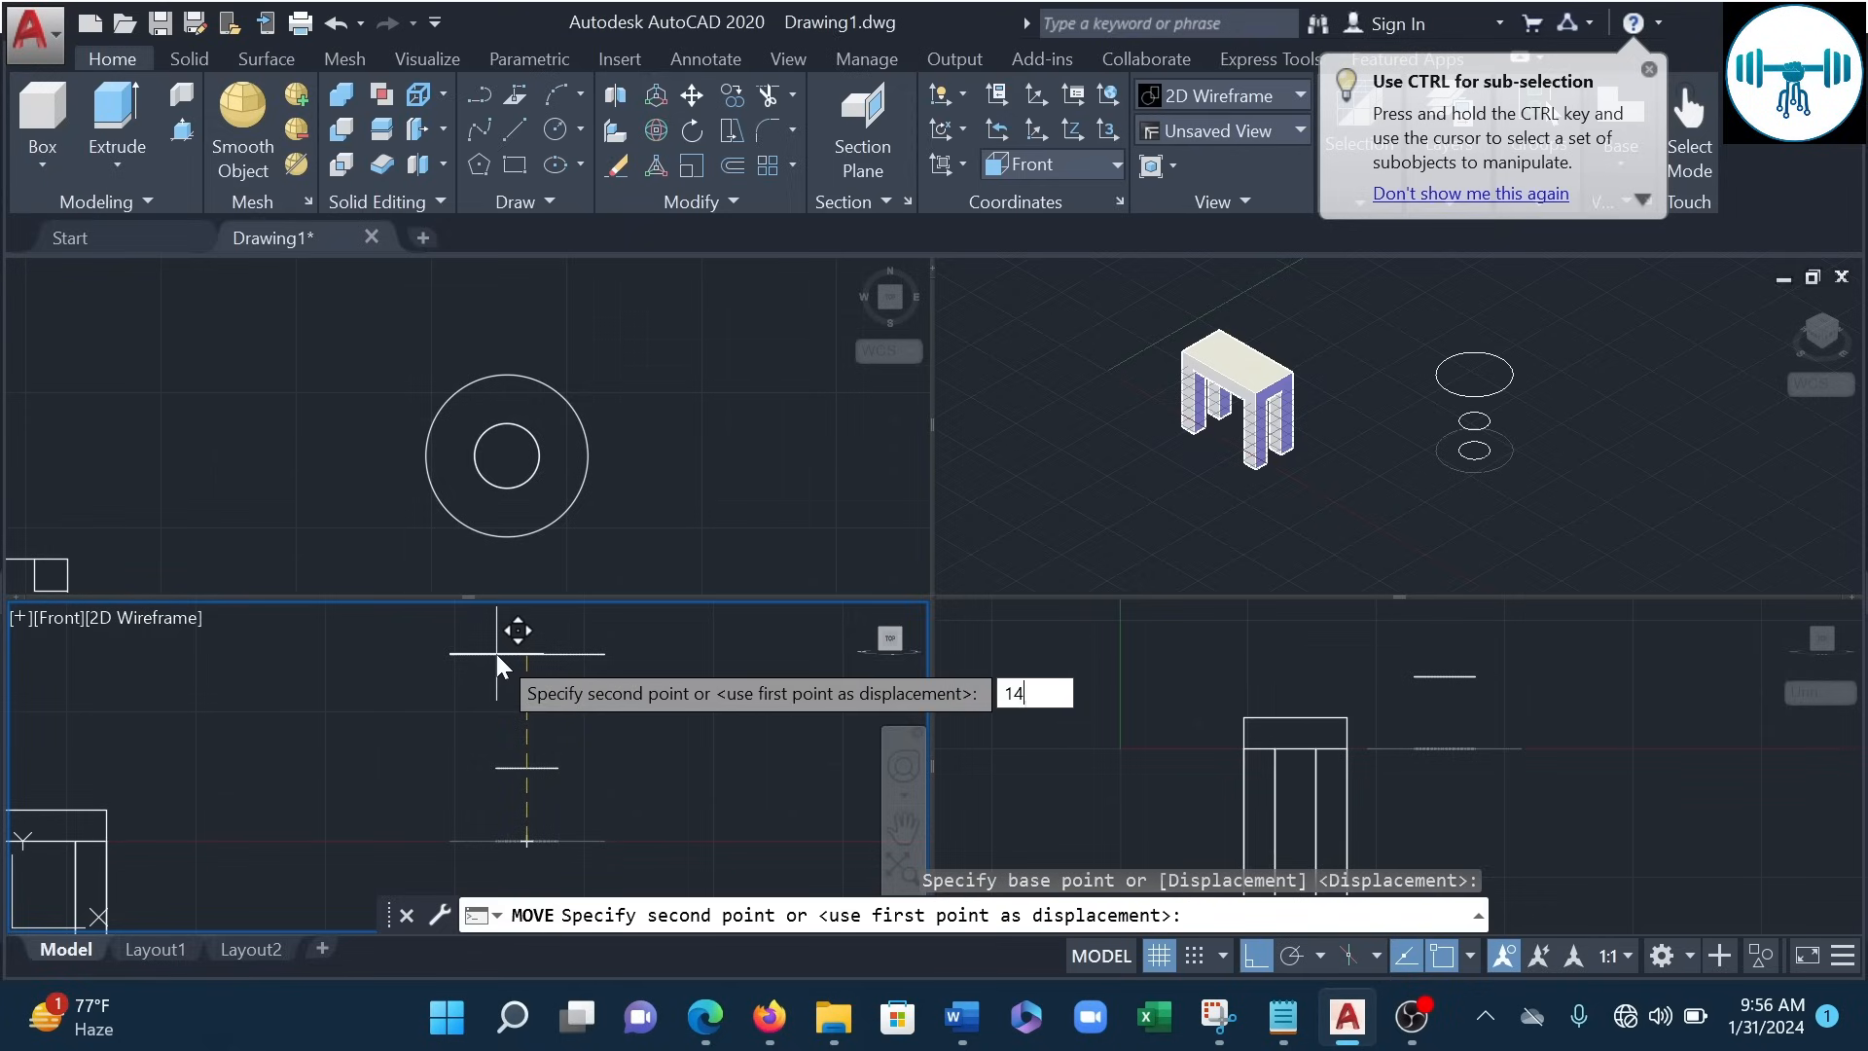
key(Return)
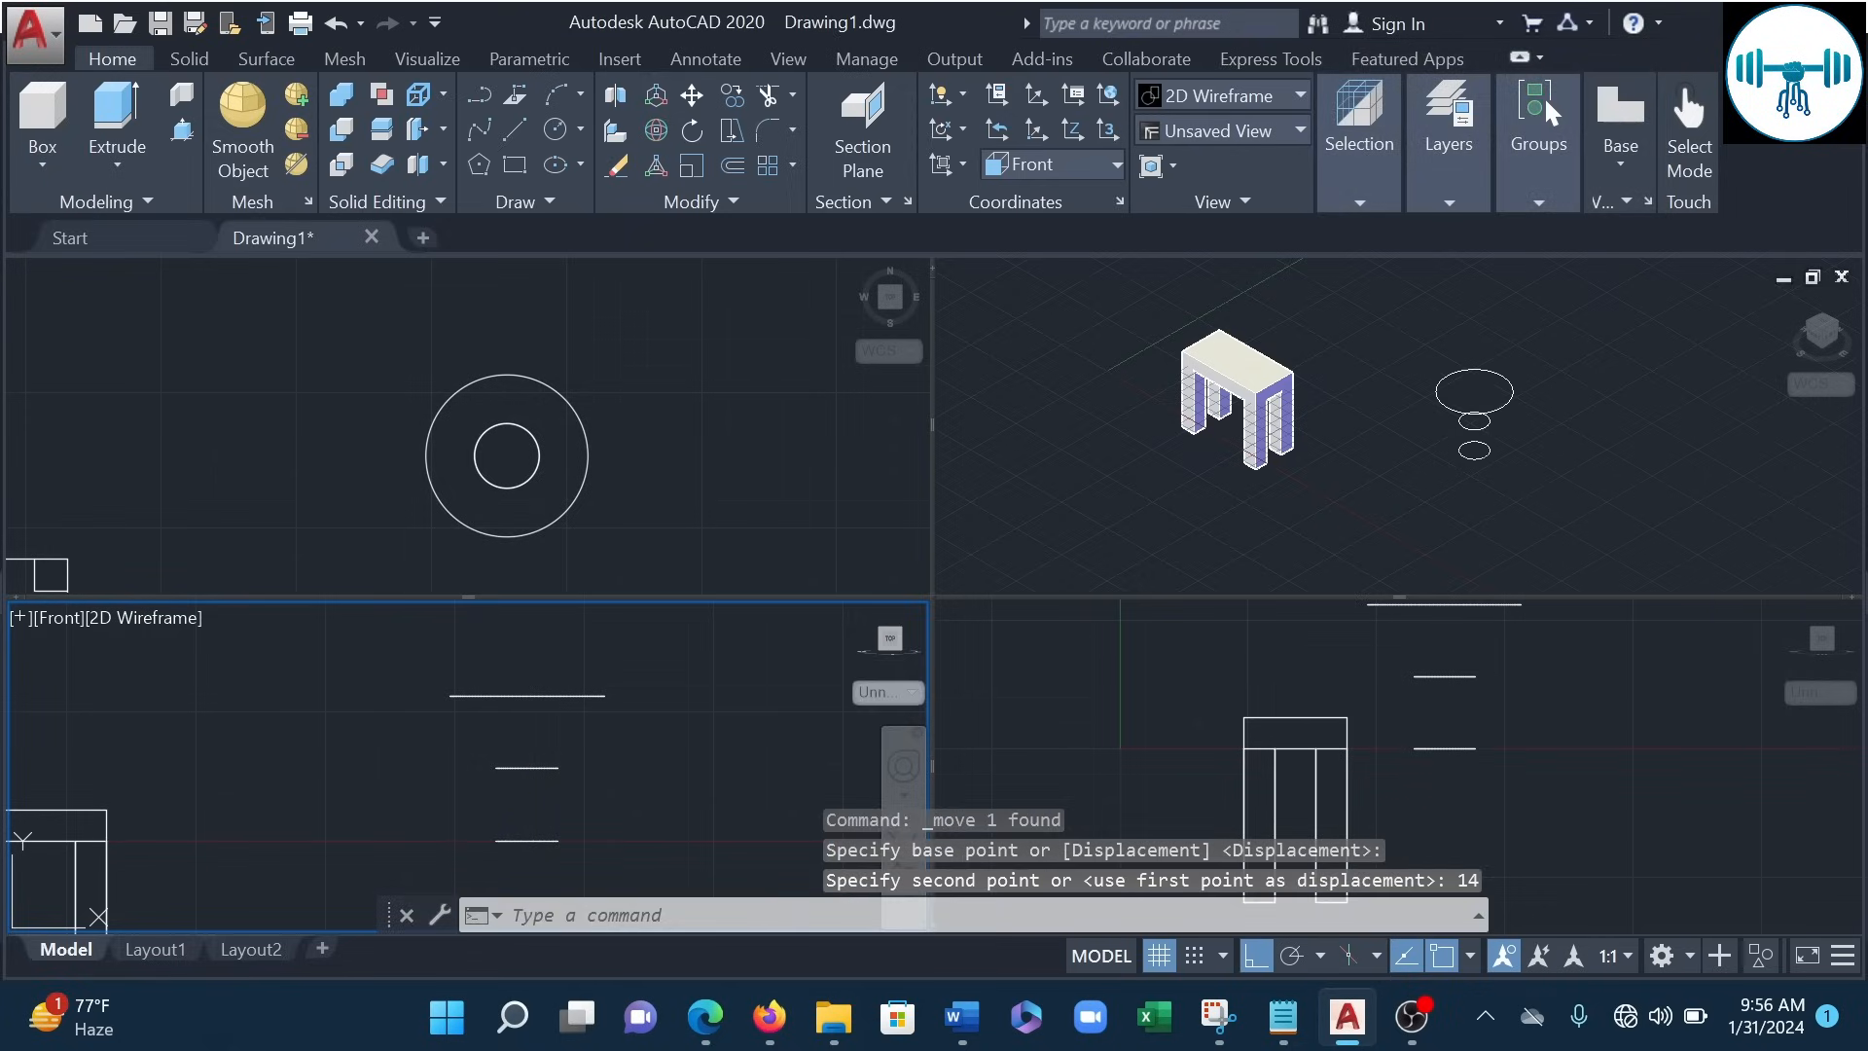
- Examine the three stacked circles in the Right, SE Isometric and Top viewports, framing them in each one
click(1528, 722)
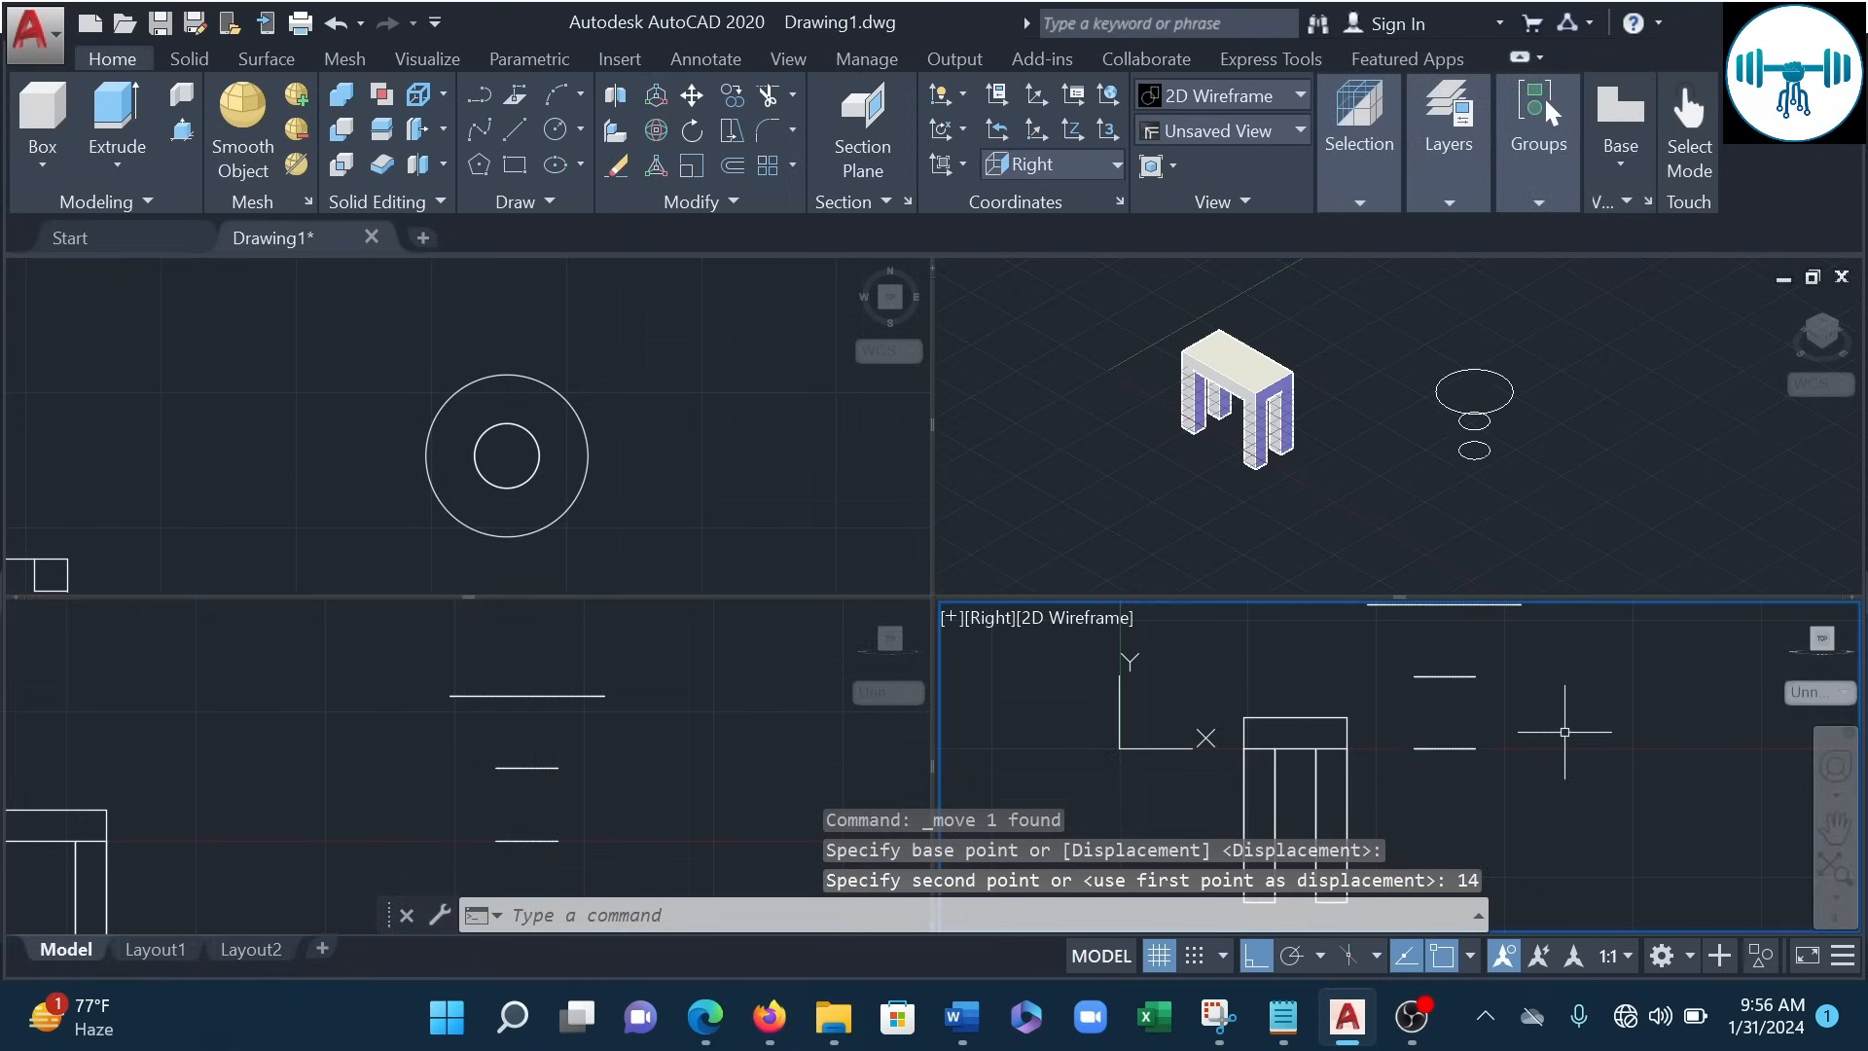
middle_drag(1576, 750, 1582, 794)
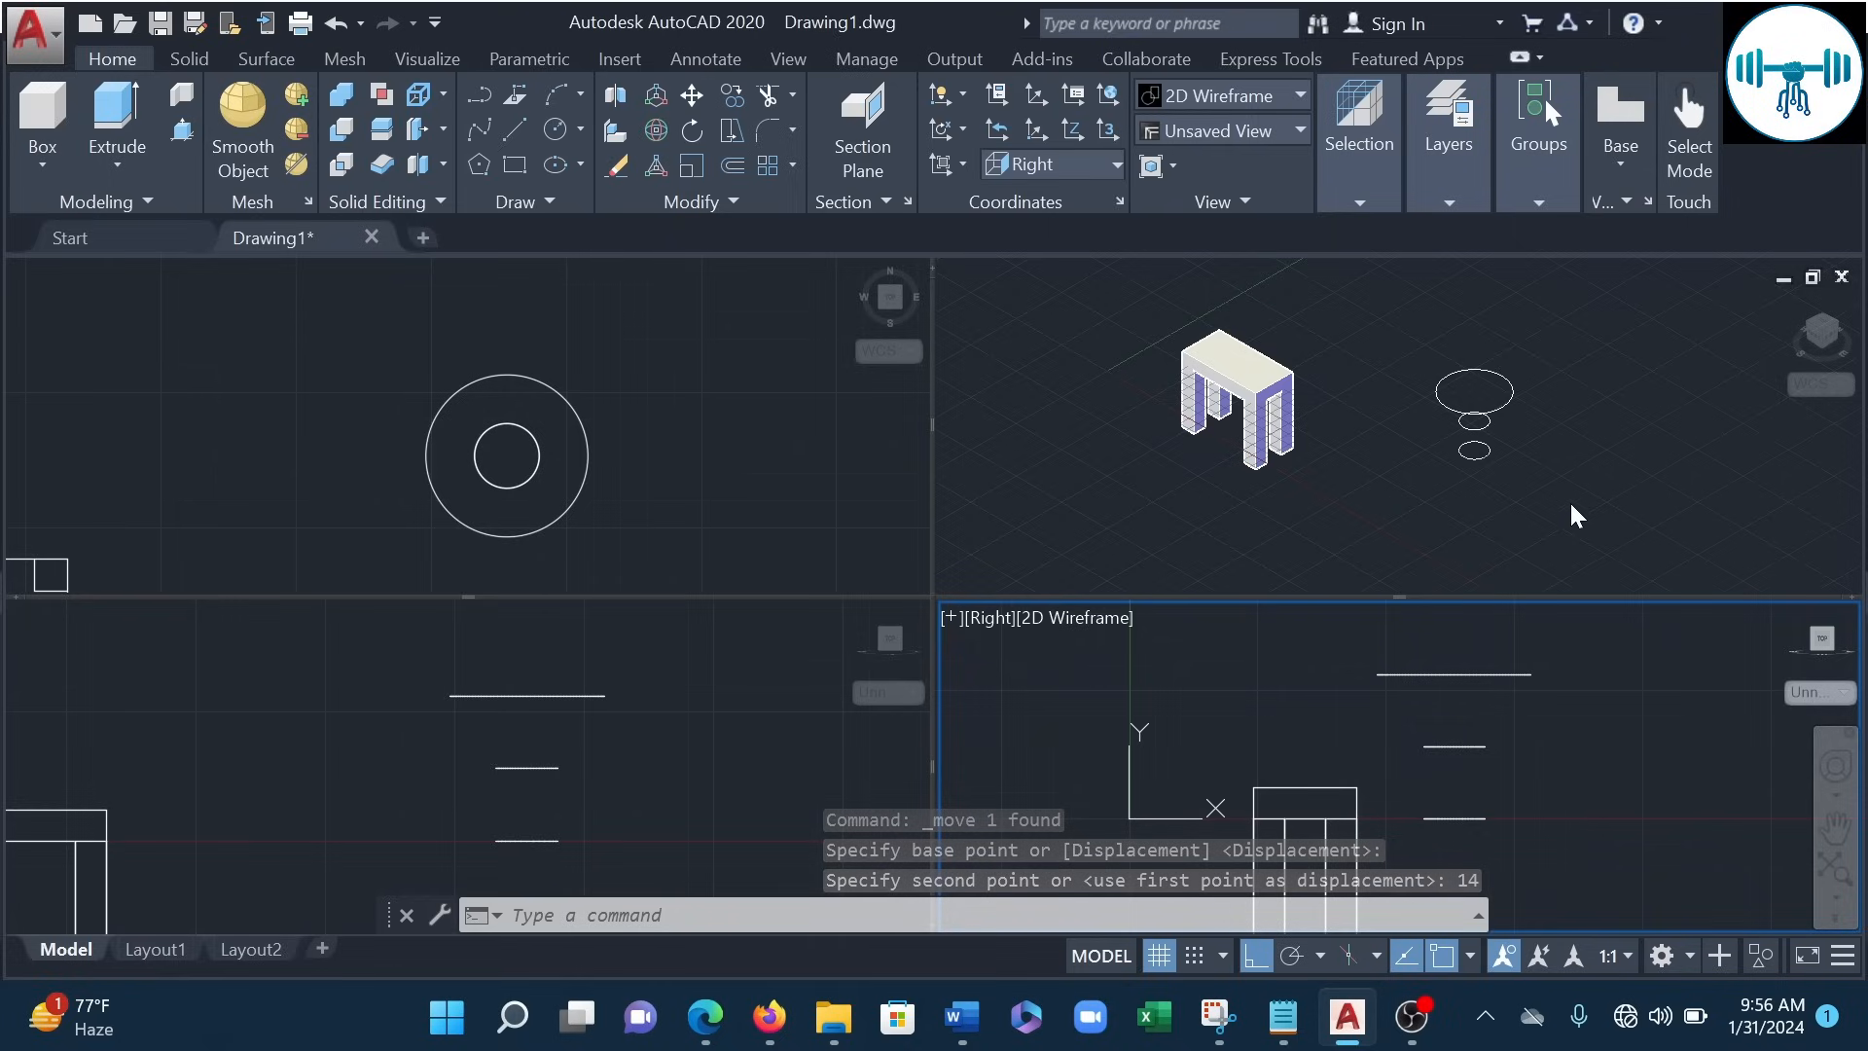
click(1562, 458)
middle_drag(1555, 441, 1565, 482)
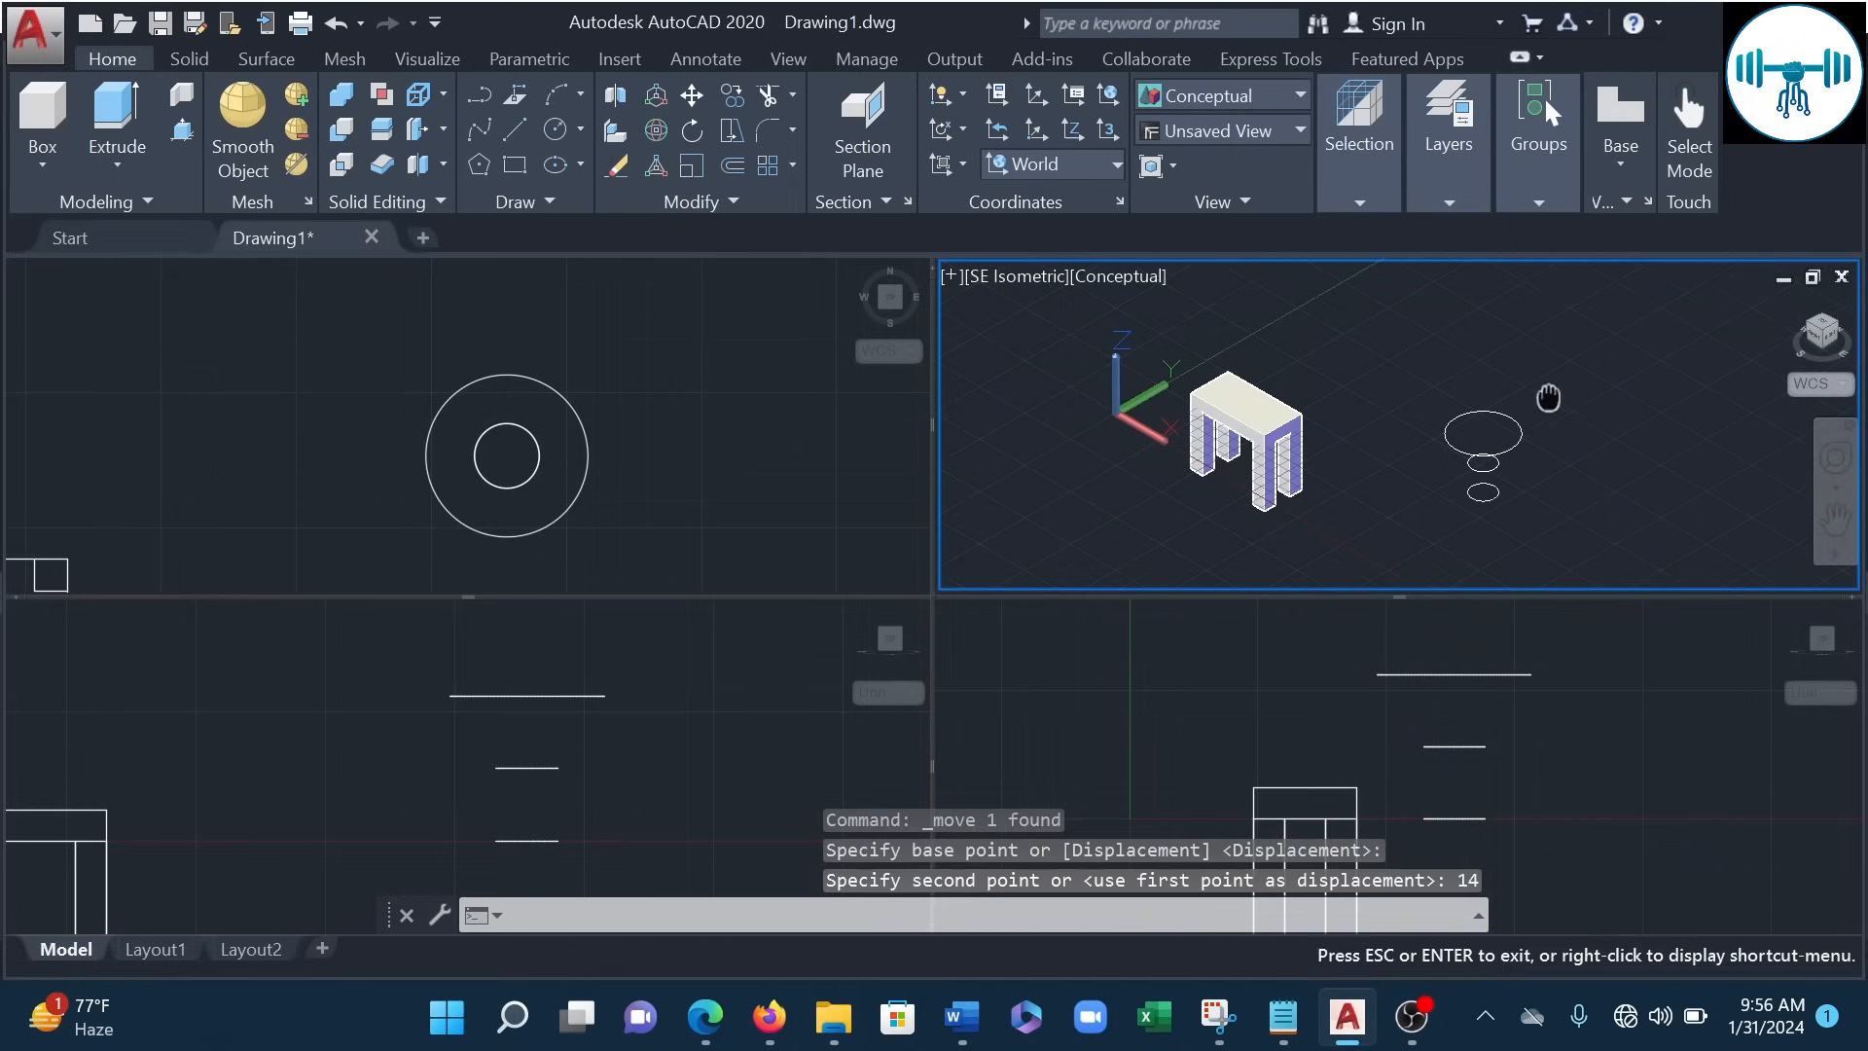
click(651, 469)
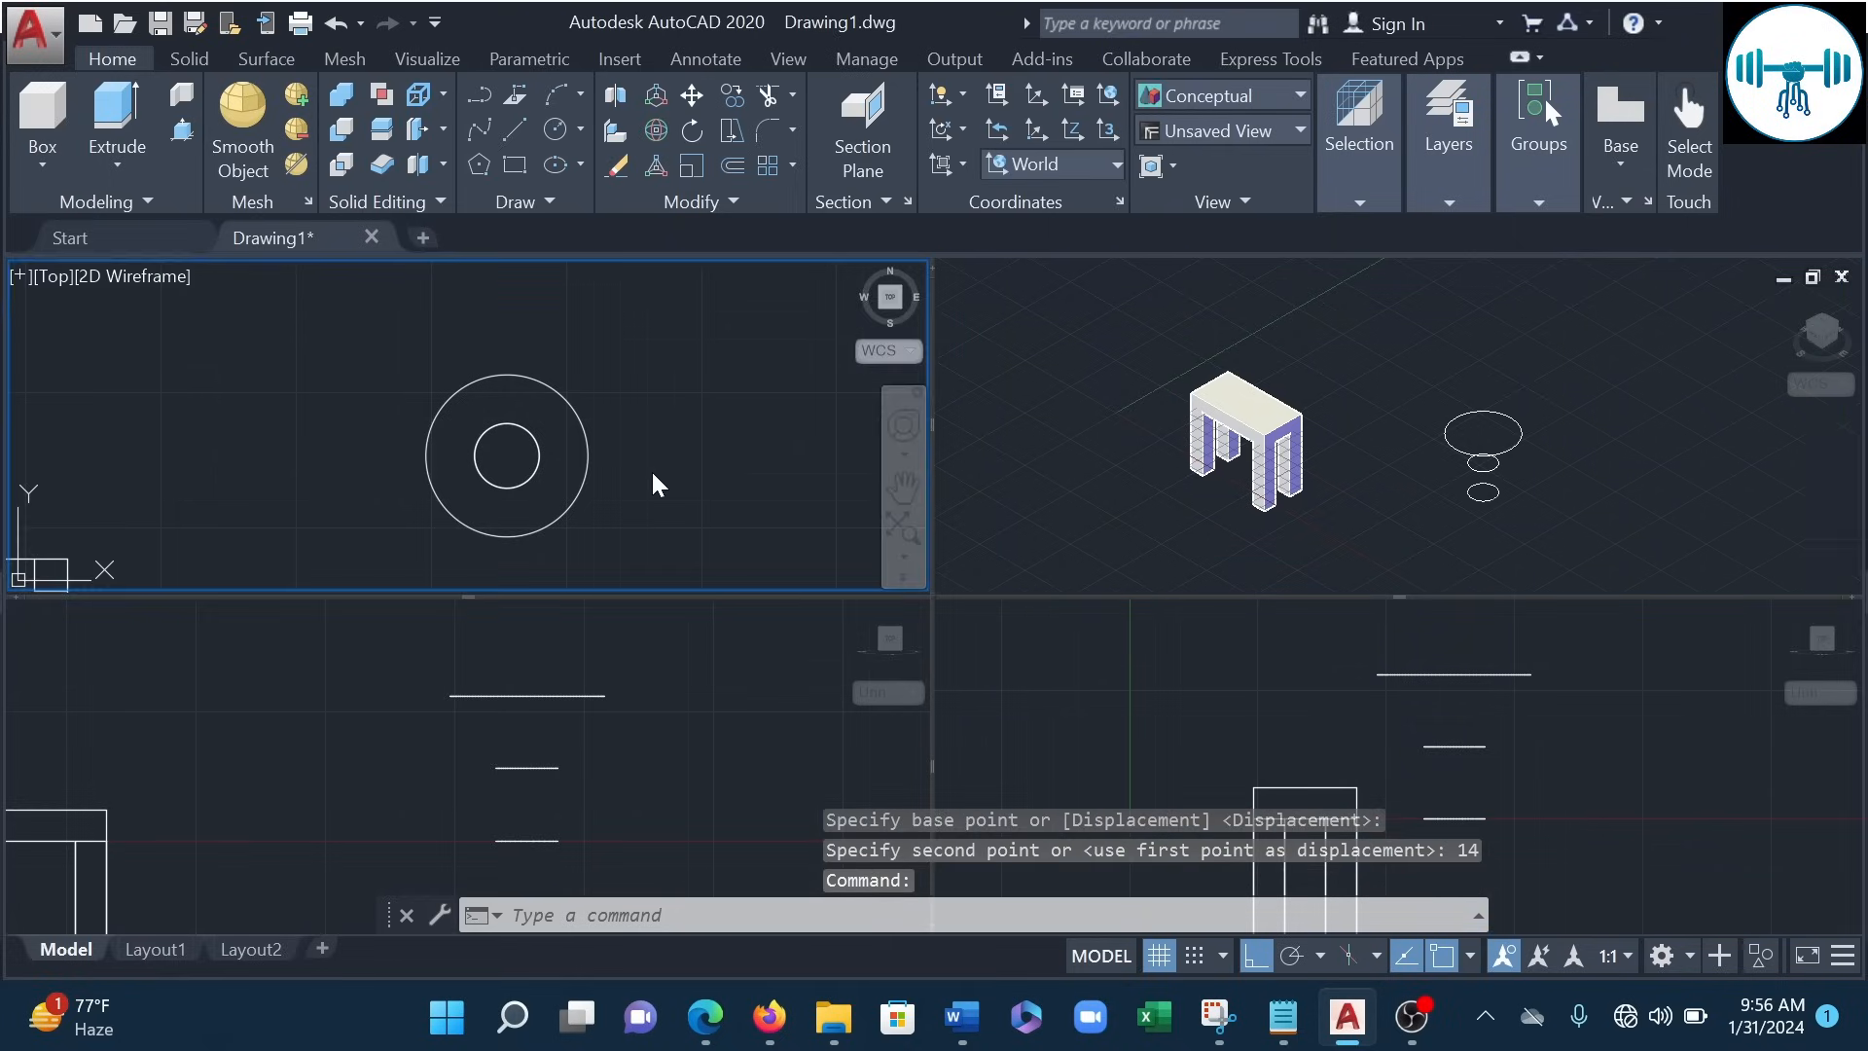
scroll(641, 489, down, 2)
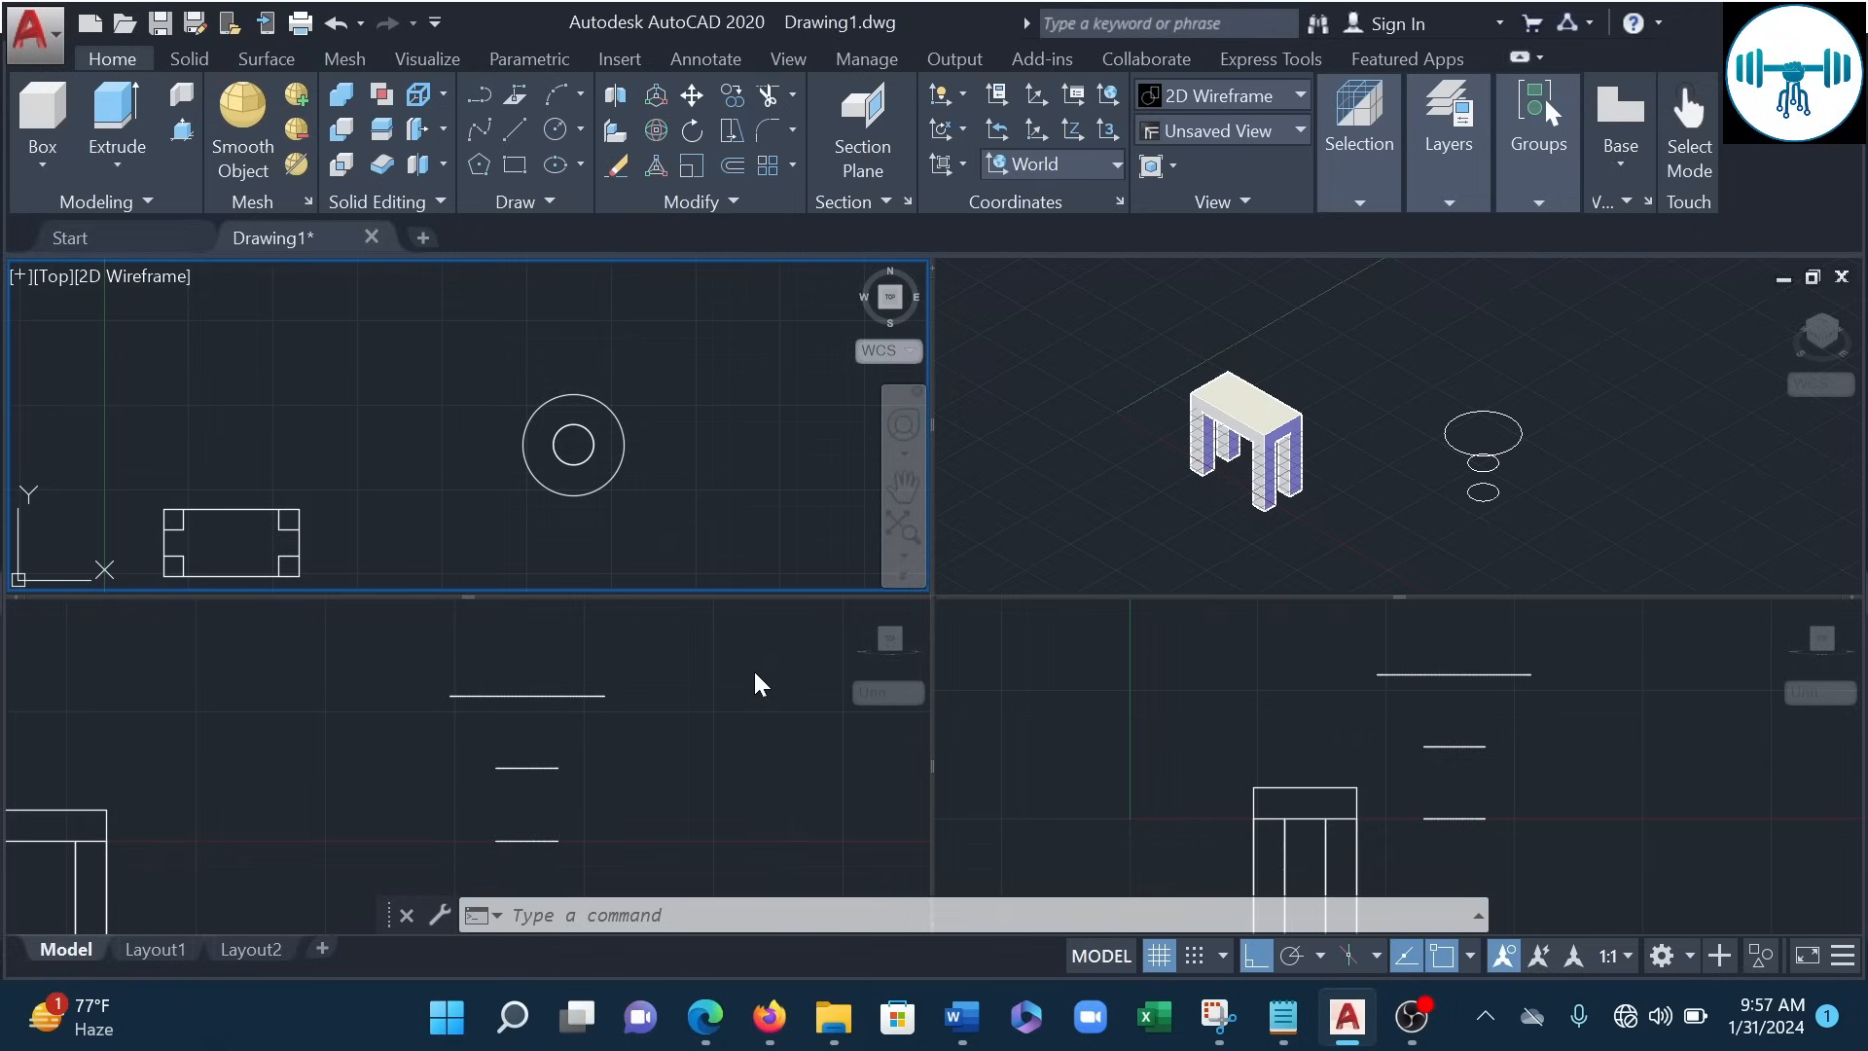
- Move the large circle from its centre another 2 units straight up in the Front viewport
click(732, 826)
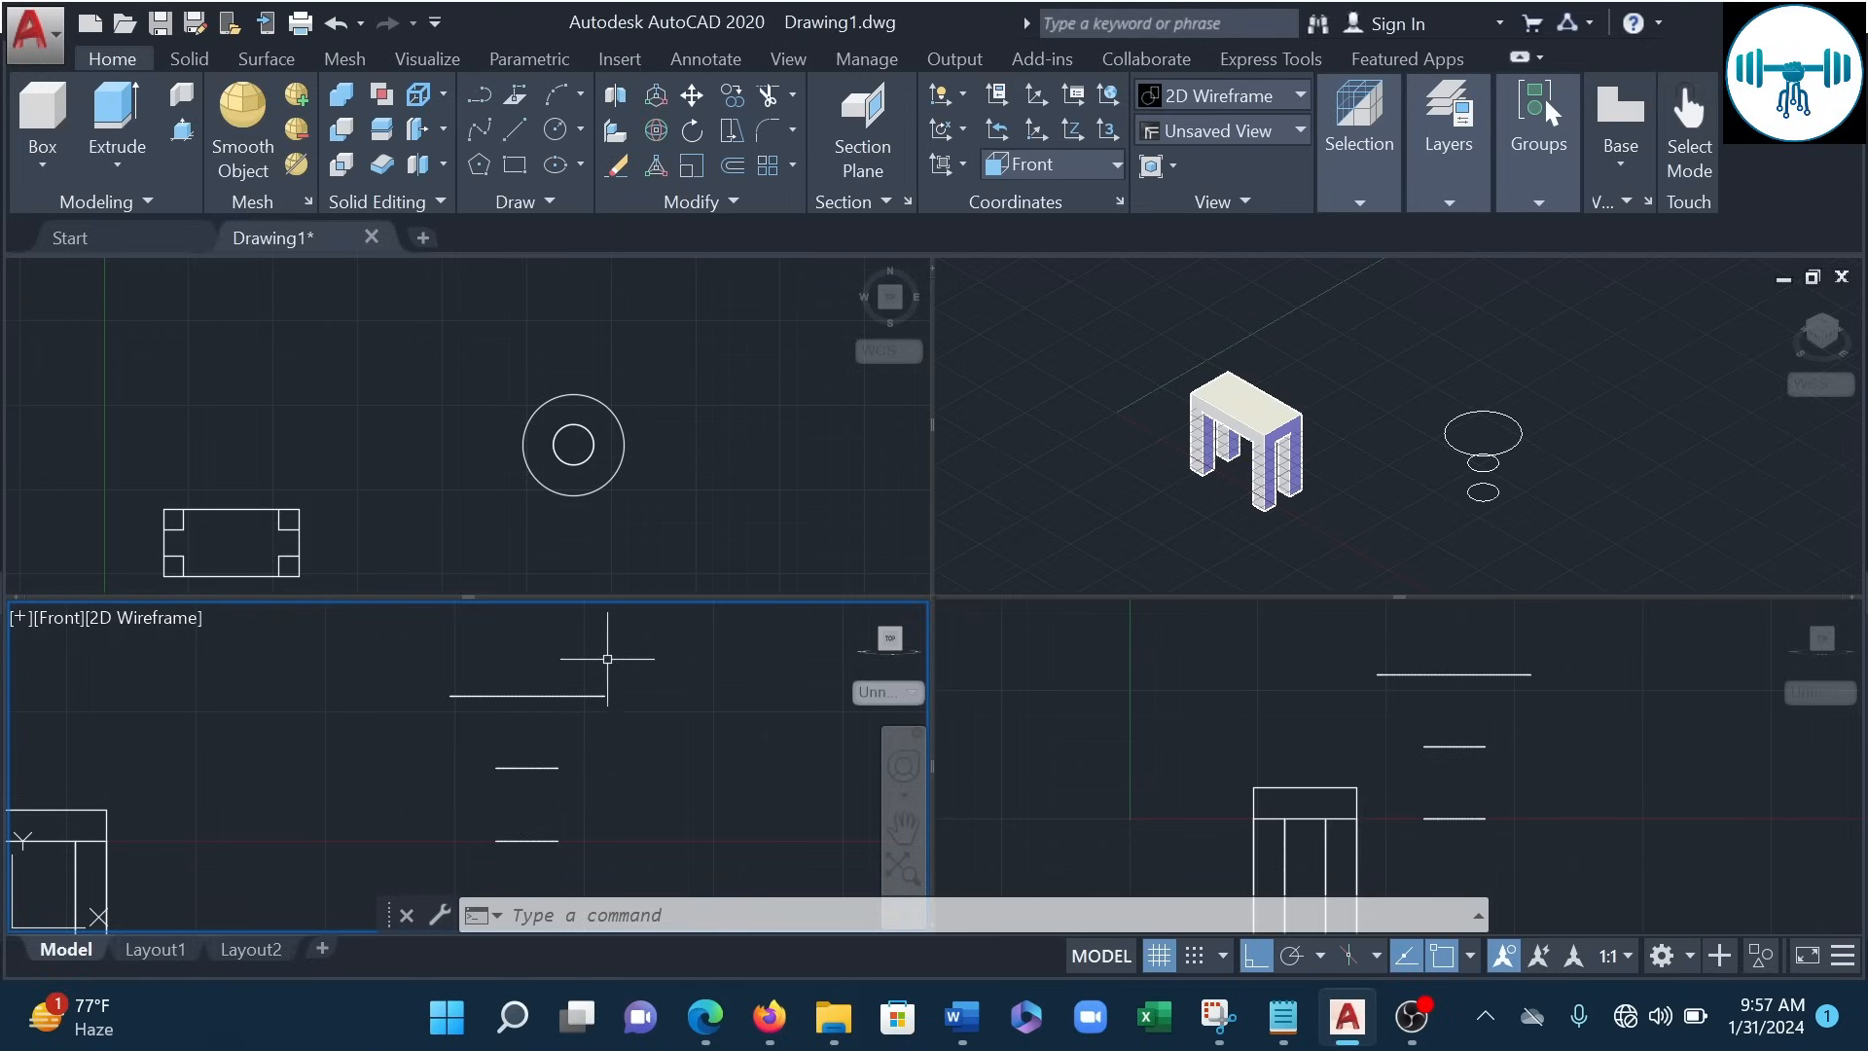
click(589, 695)
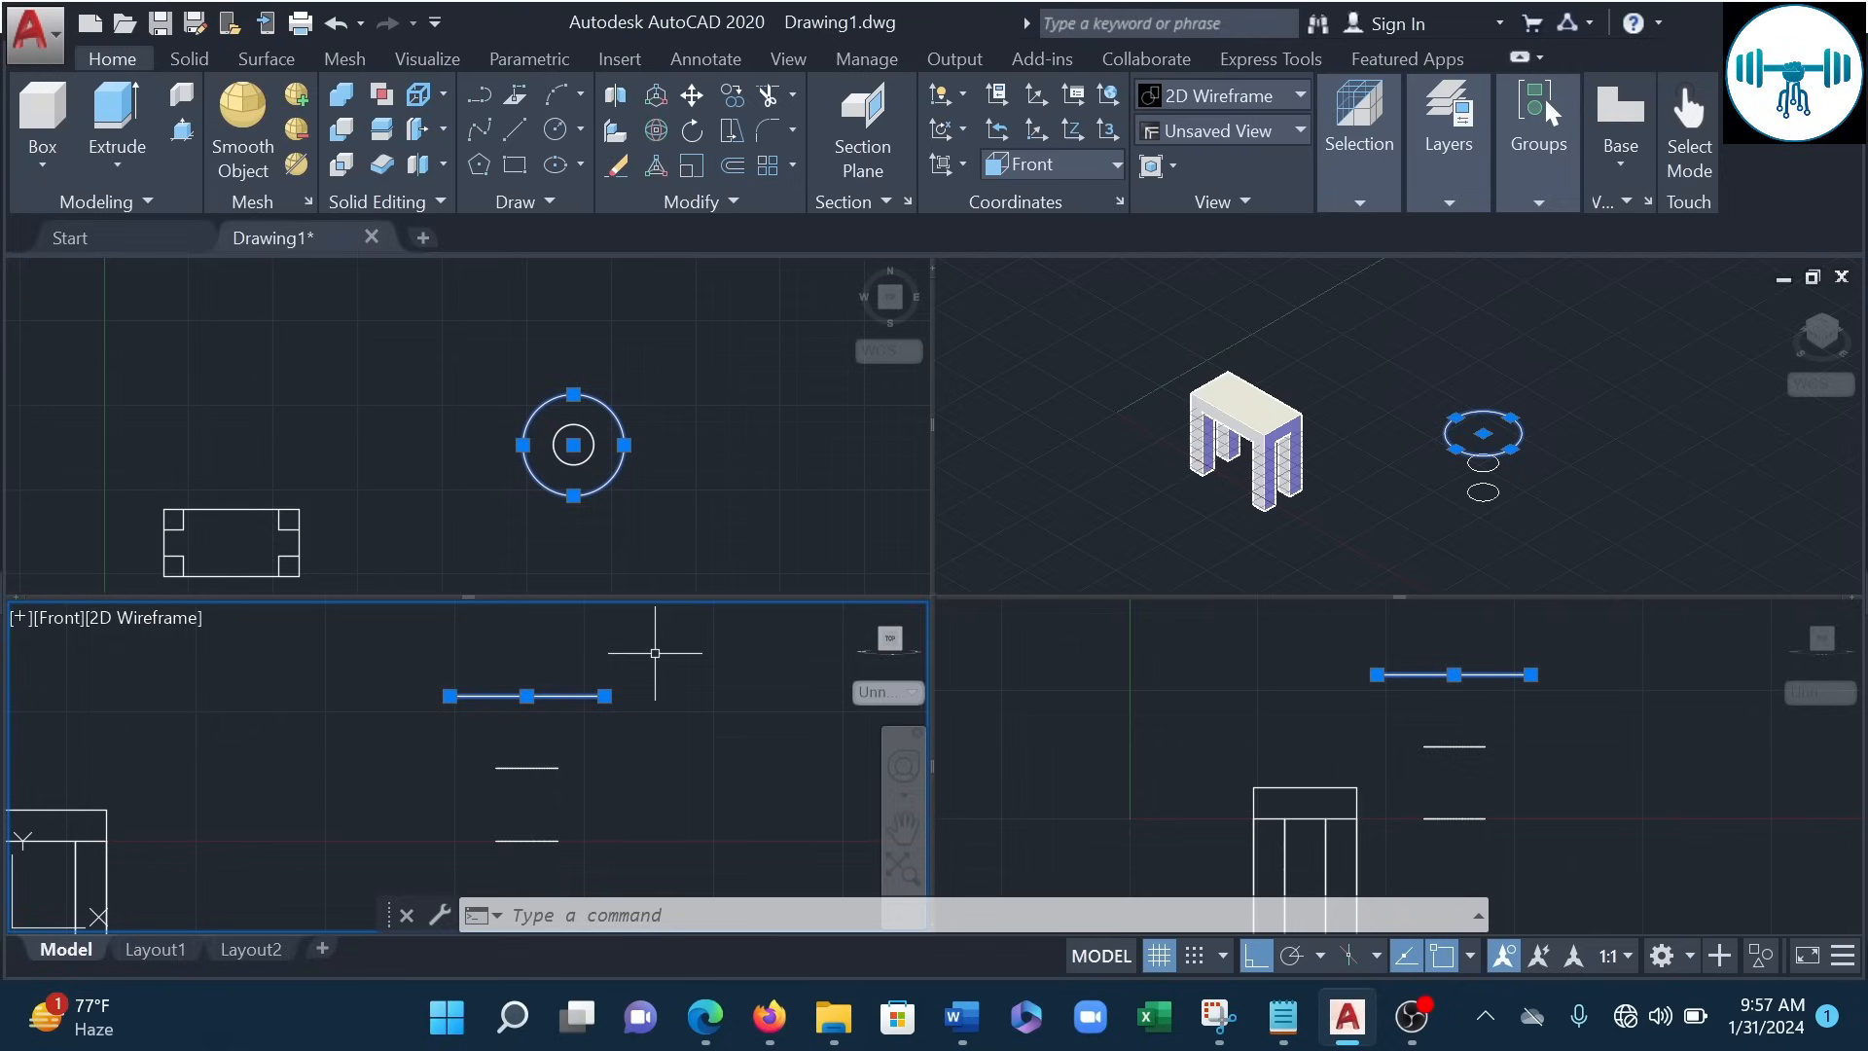
click(689, 95)
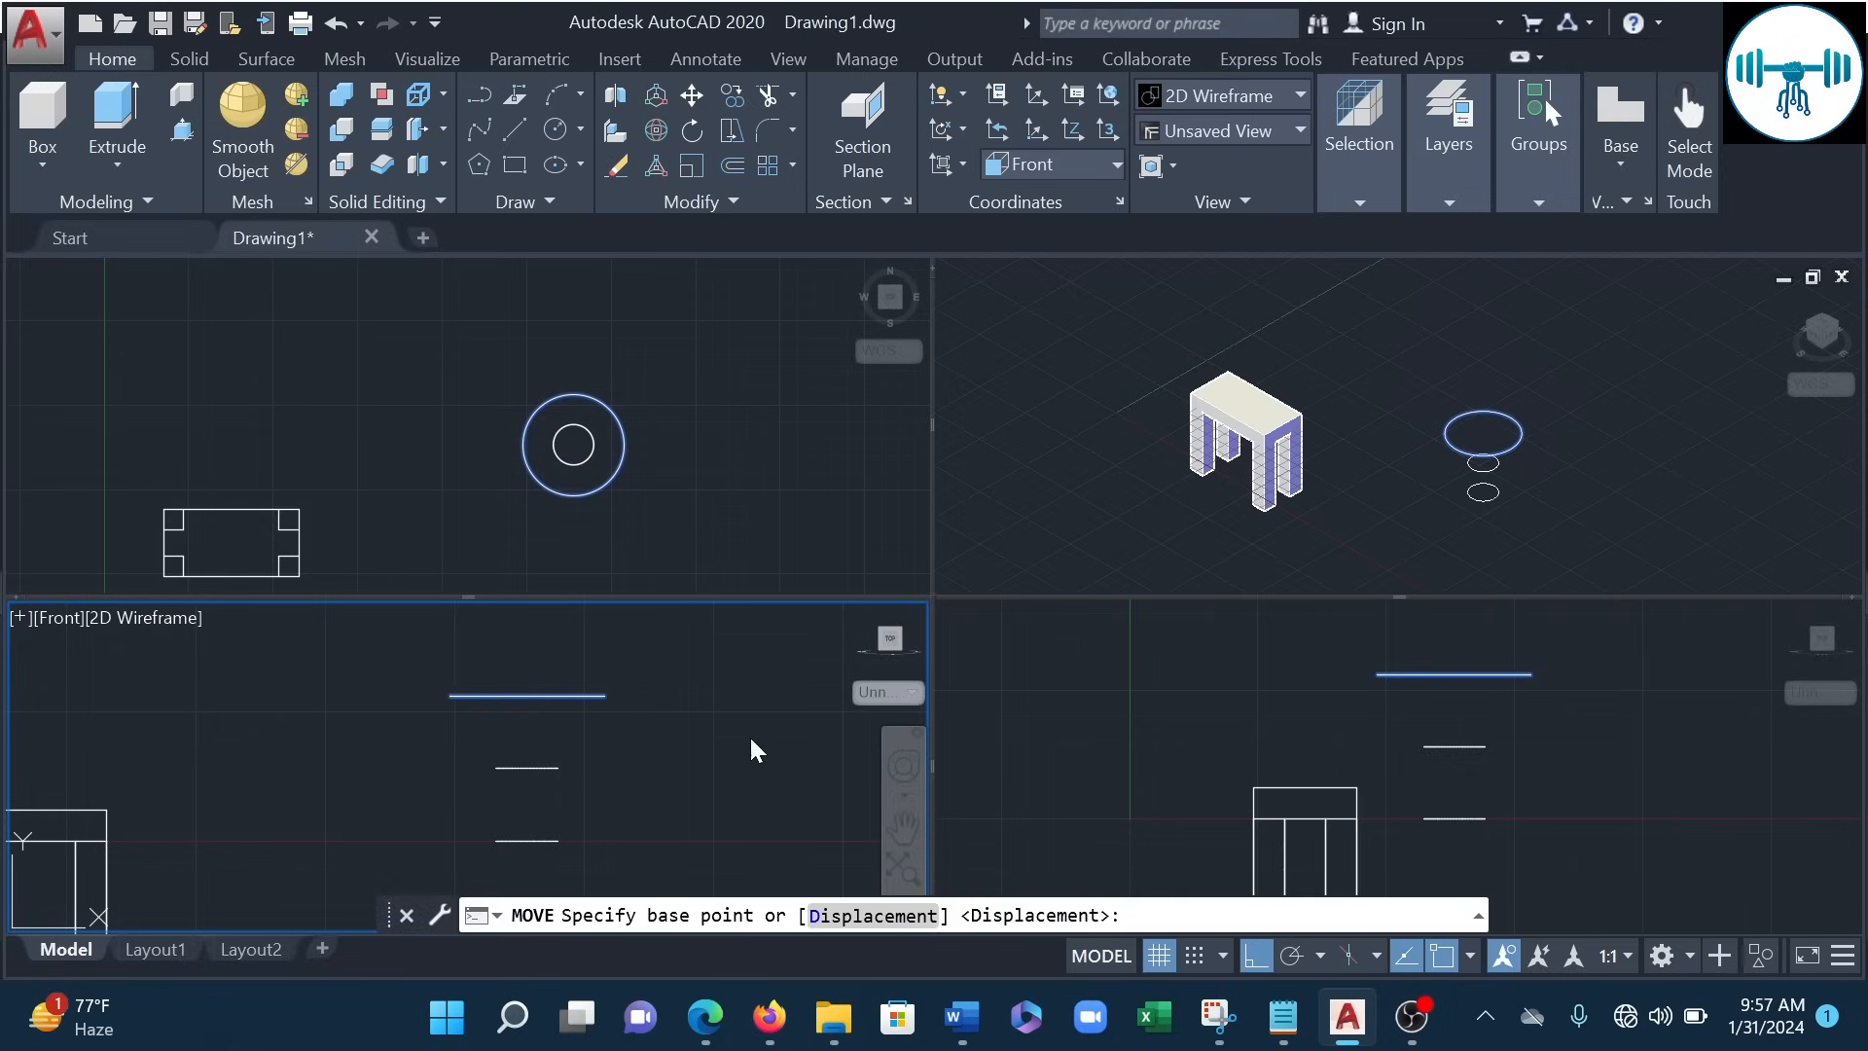
click(526, 695)
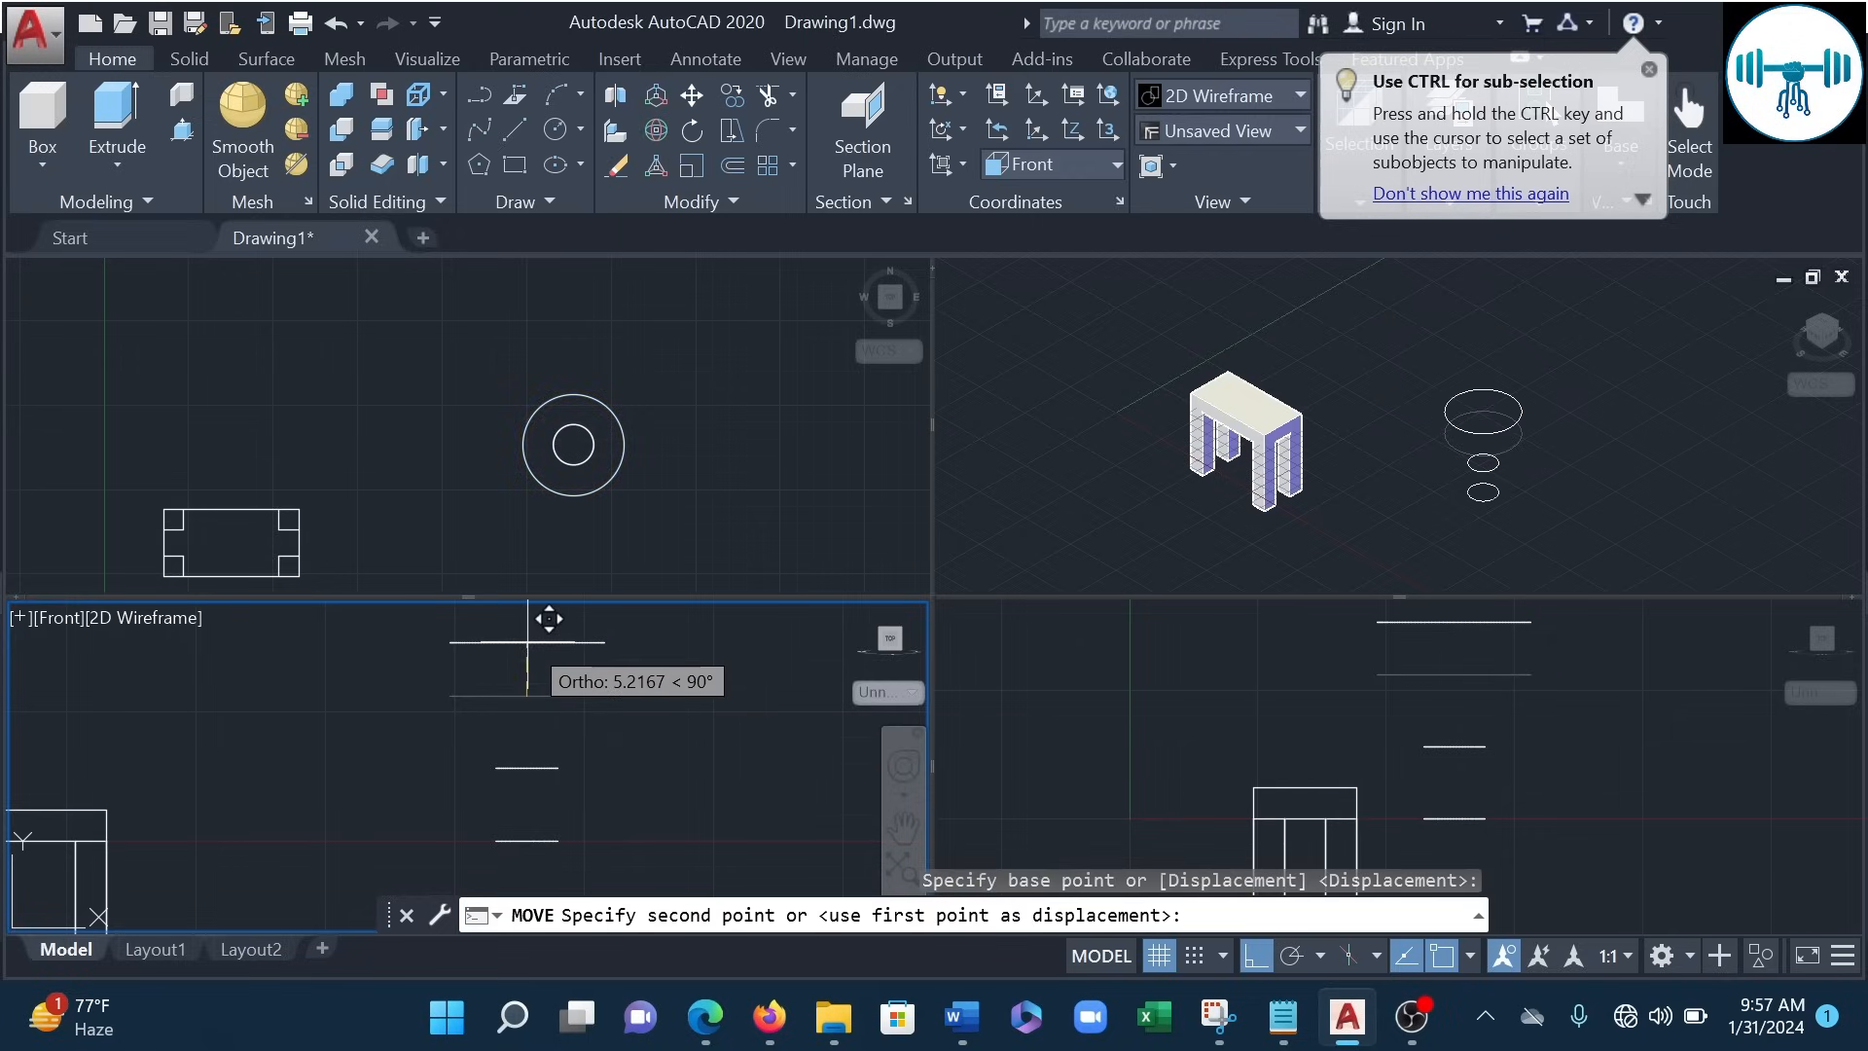
text(2)
key(Return)
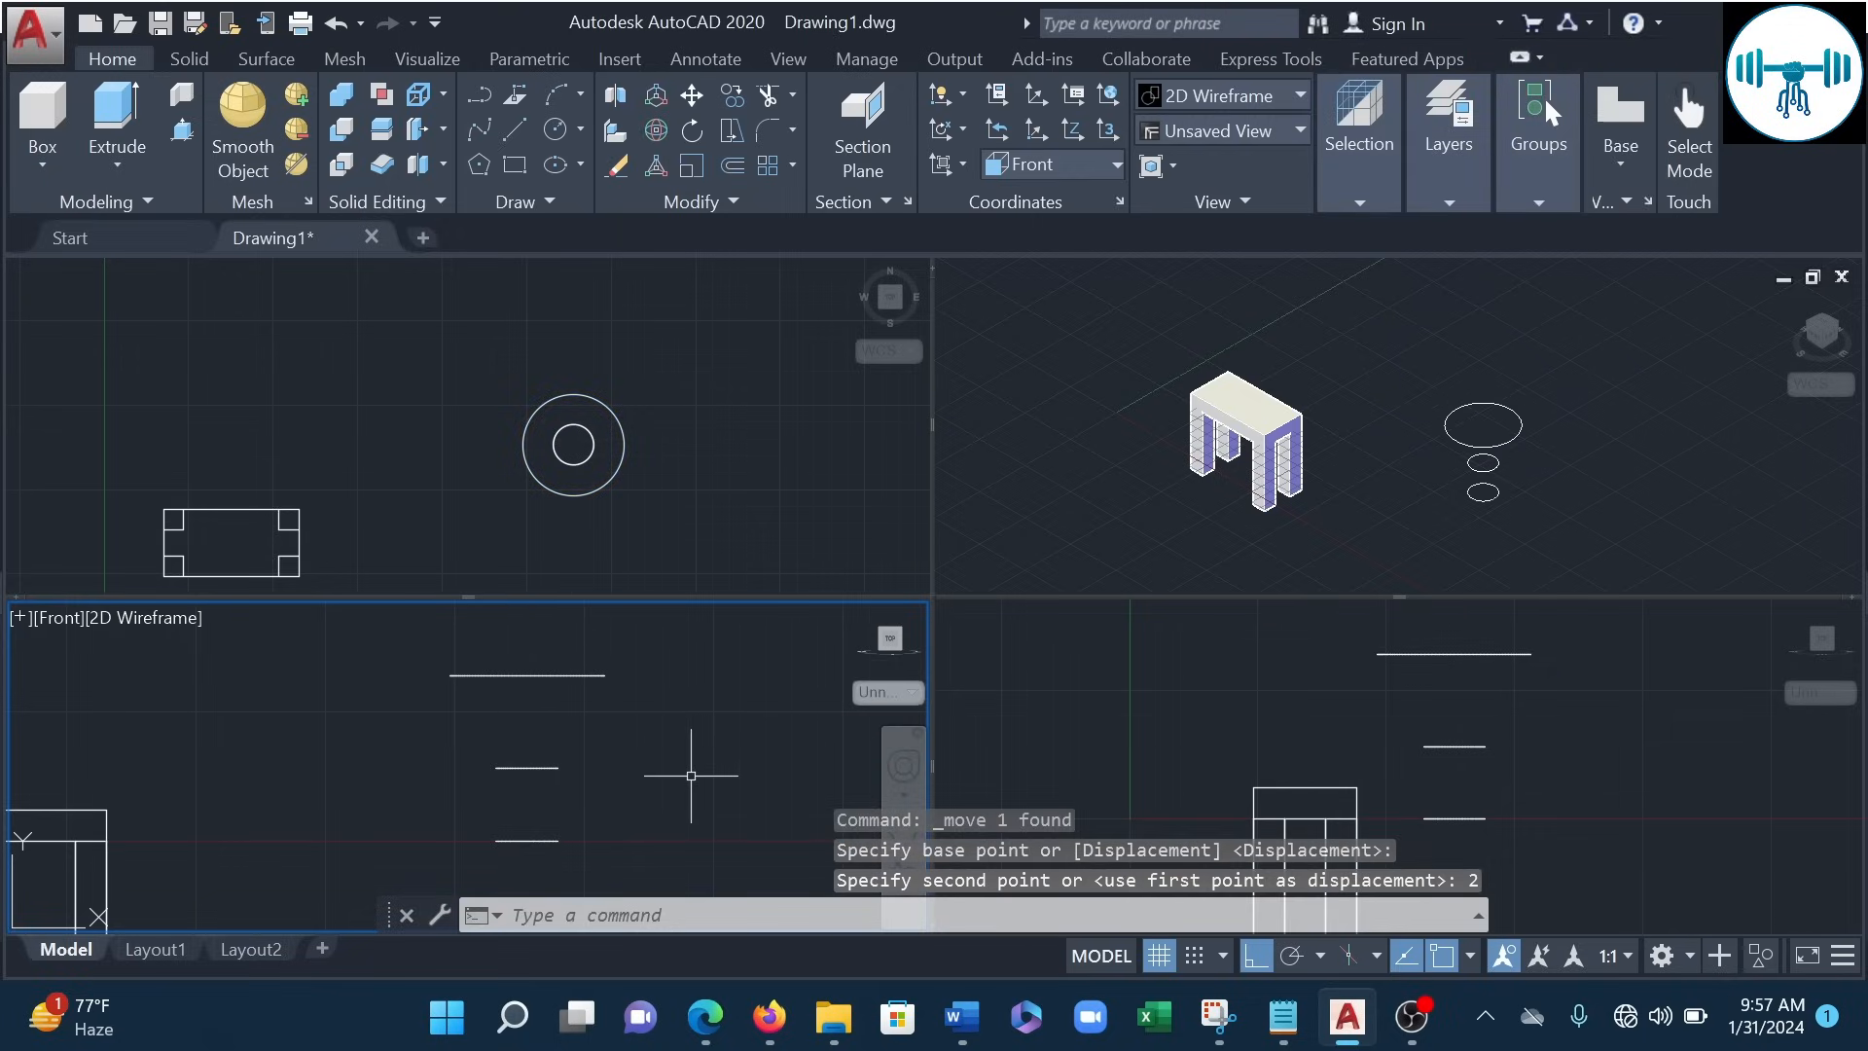
- Erase the large top circle in the Front viewport and undo the deletion
click(686, 711)
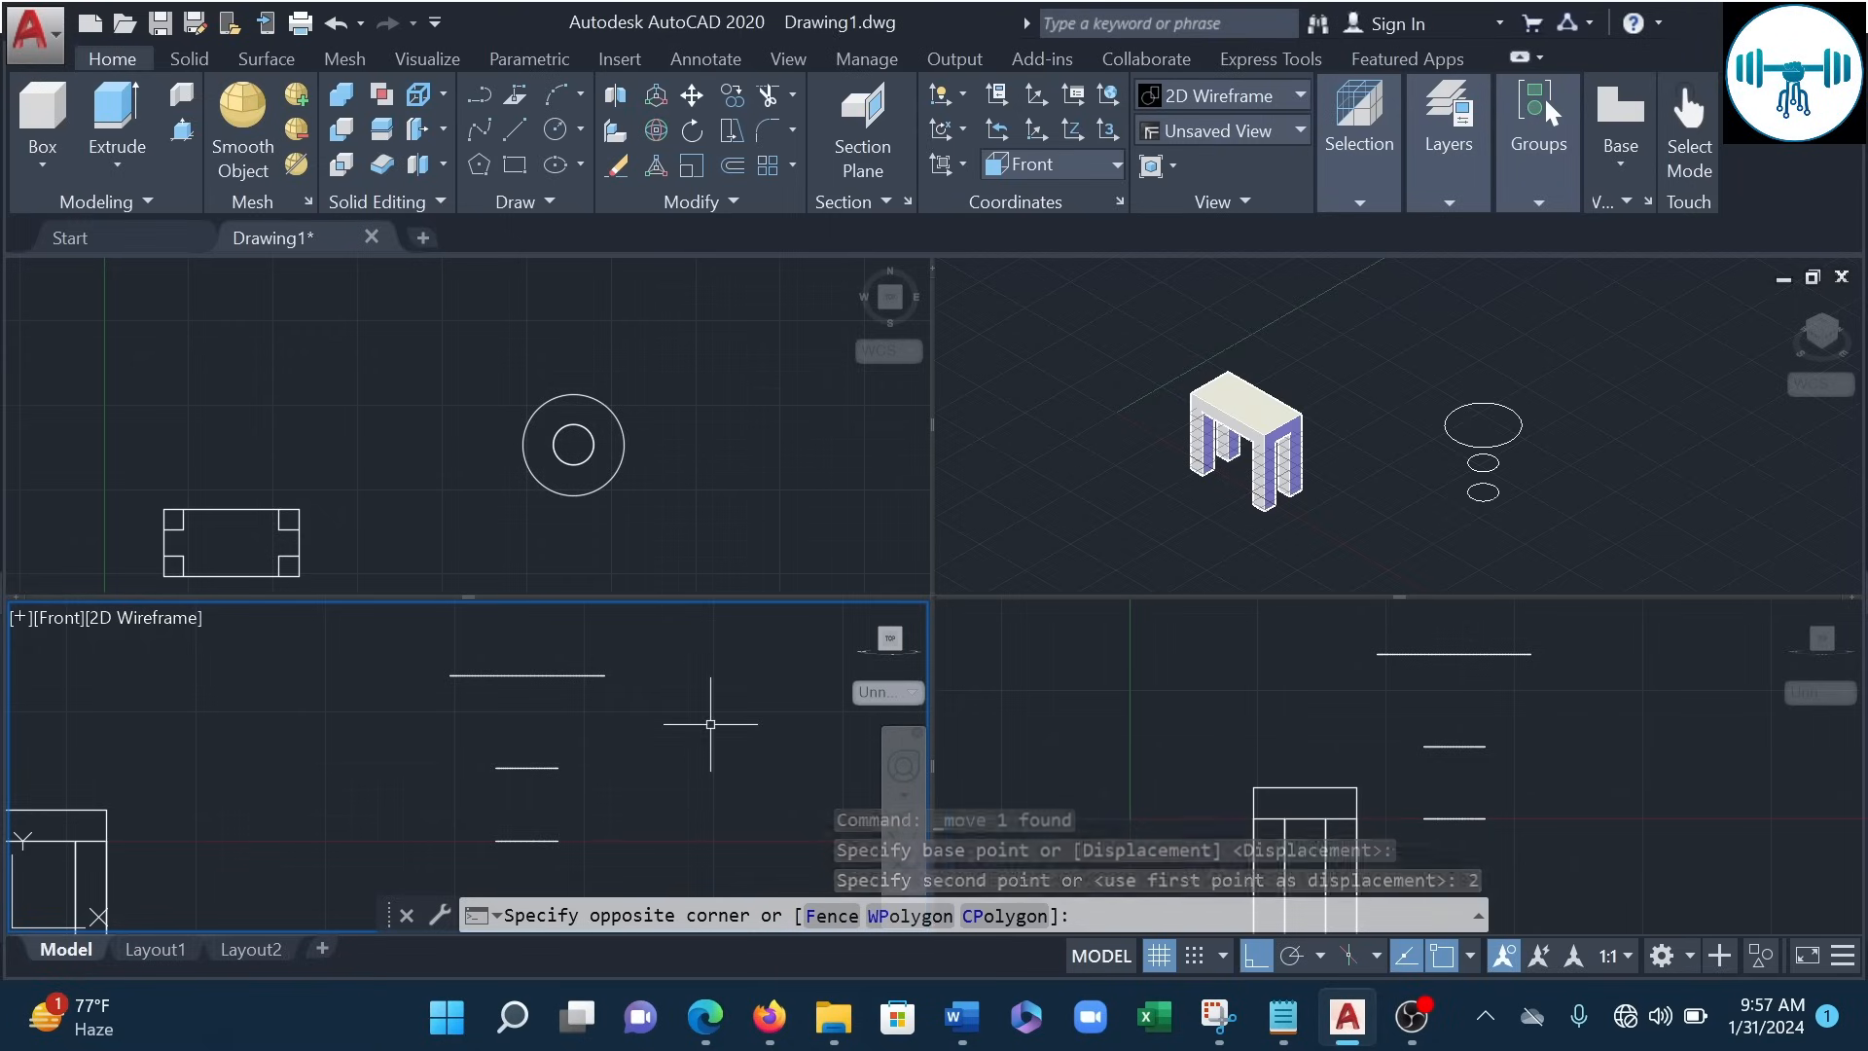
scroll(716, 720, down, 3)
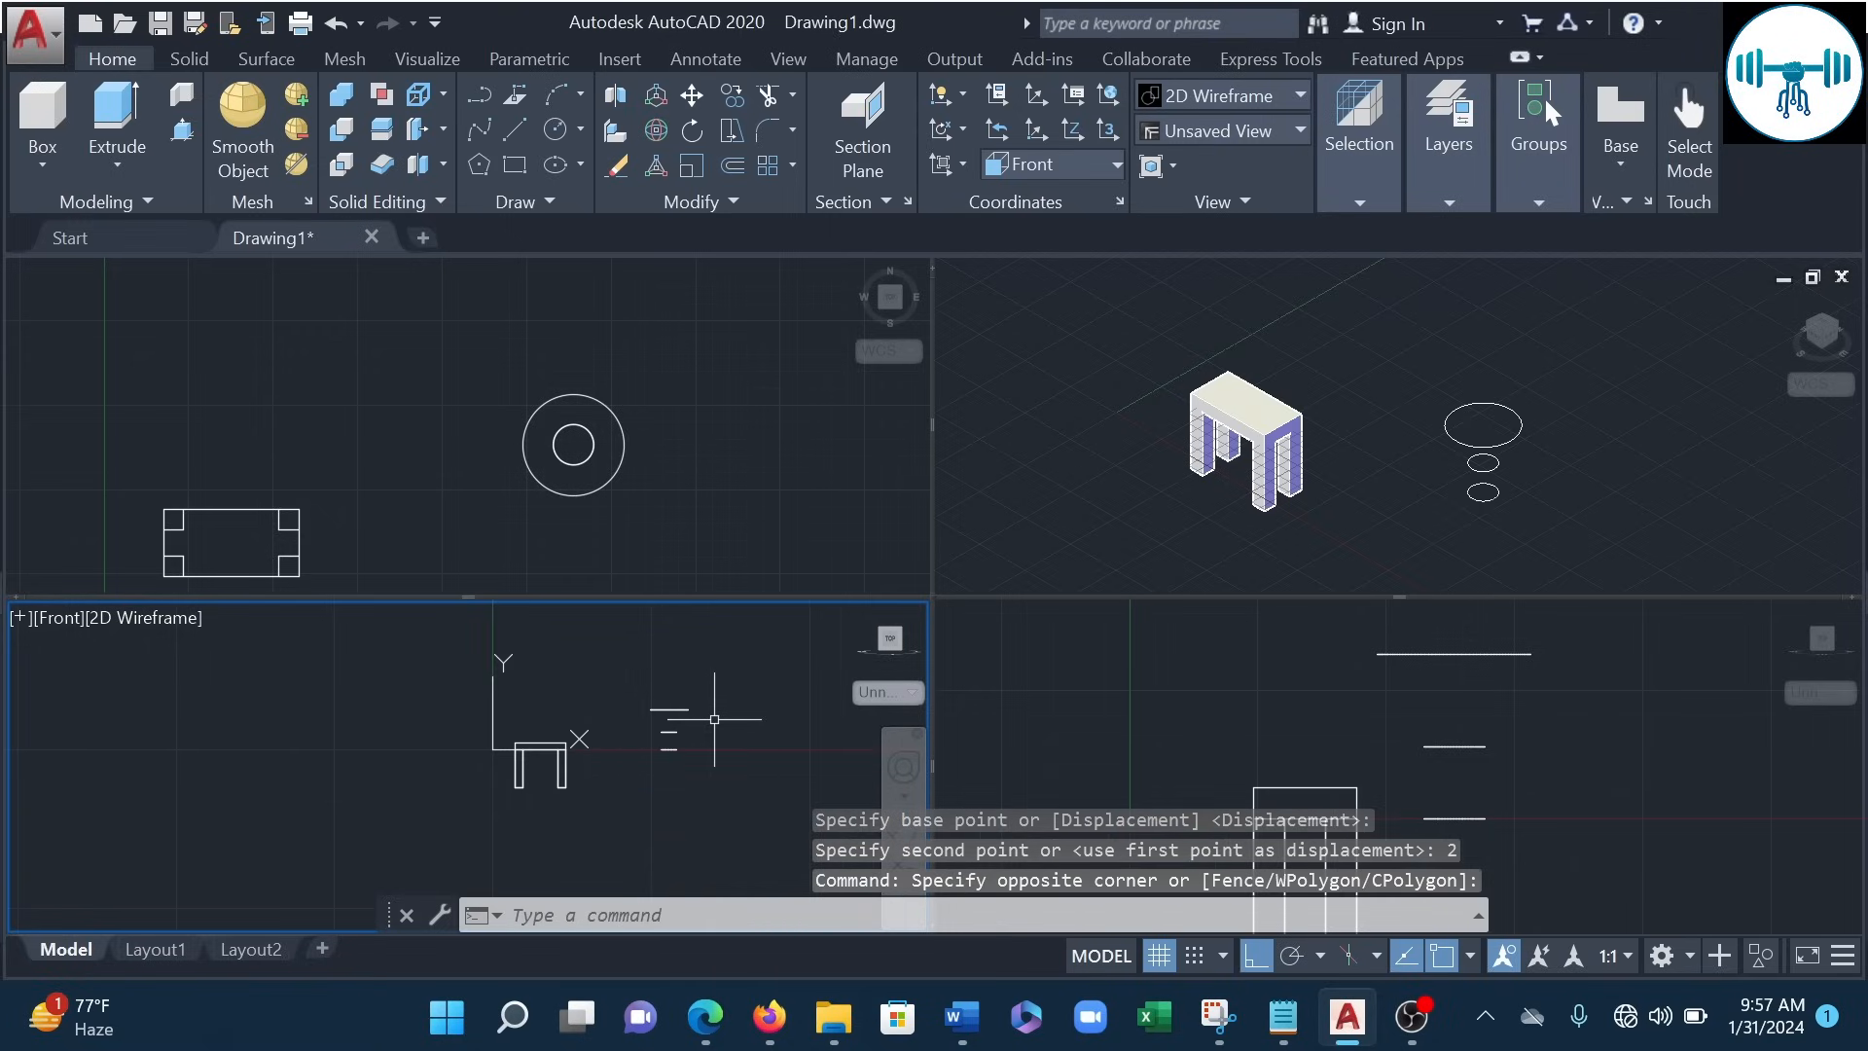
scroll(662, 718, up, 6)
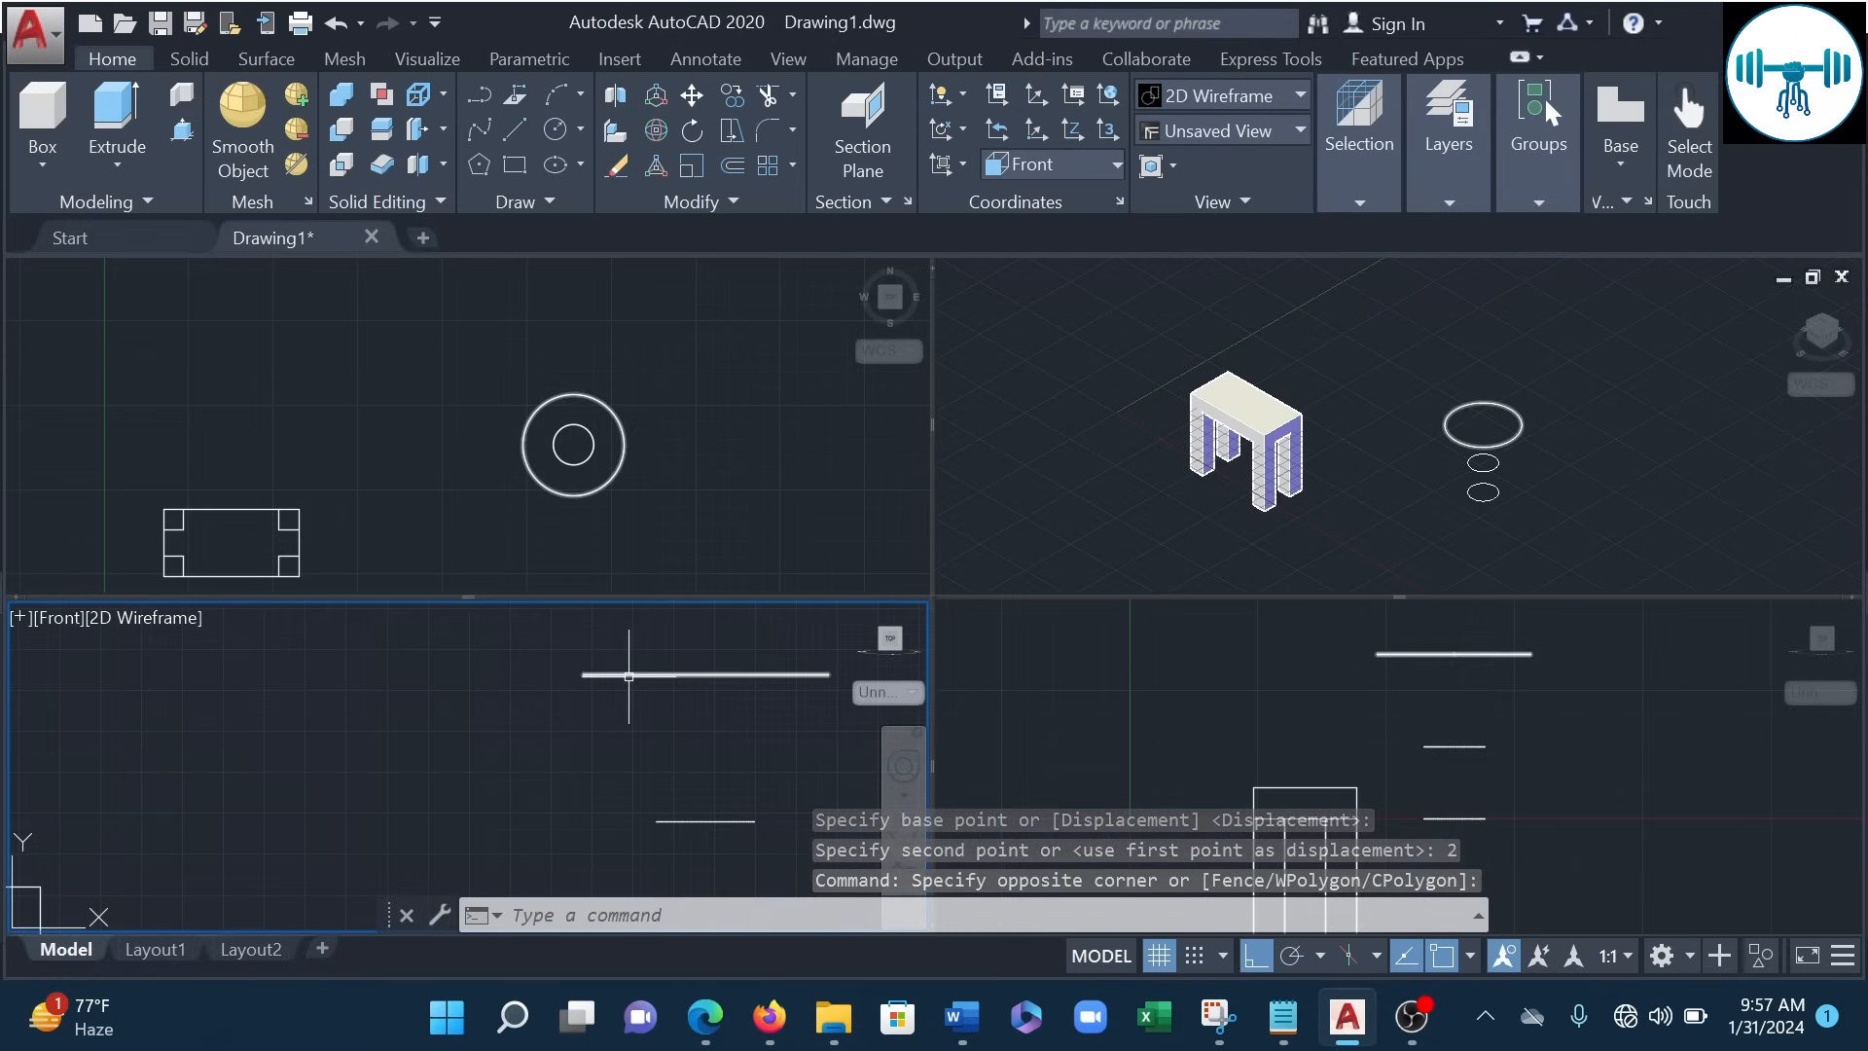
click(629, 675)
scroll(635, 730, down, 4)
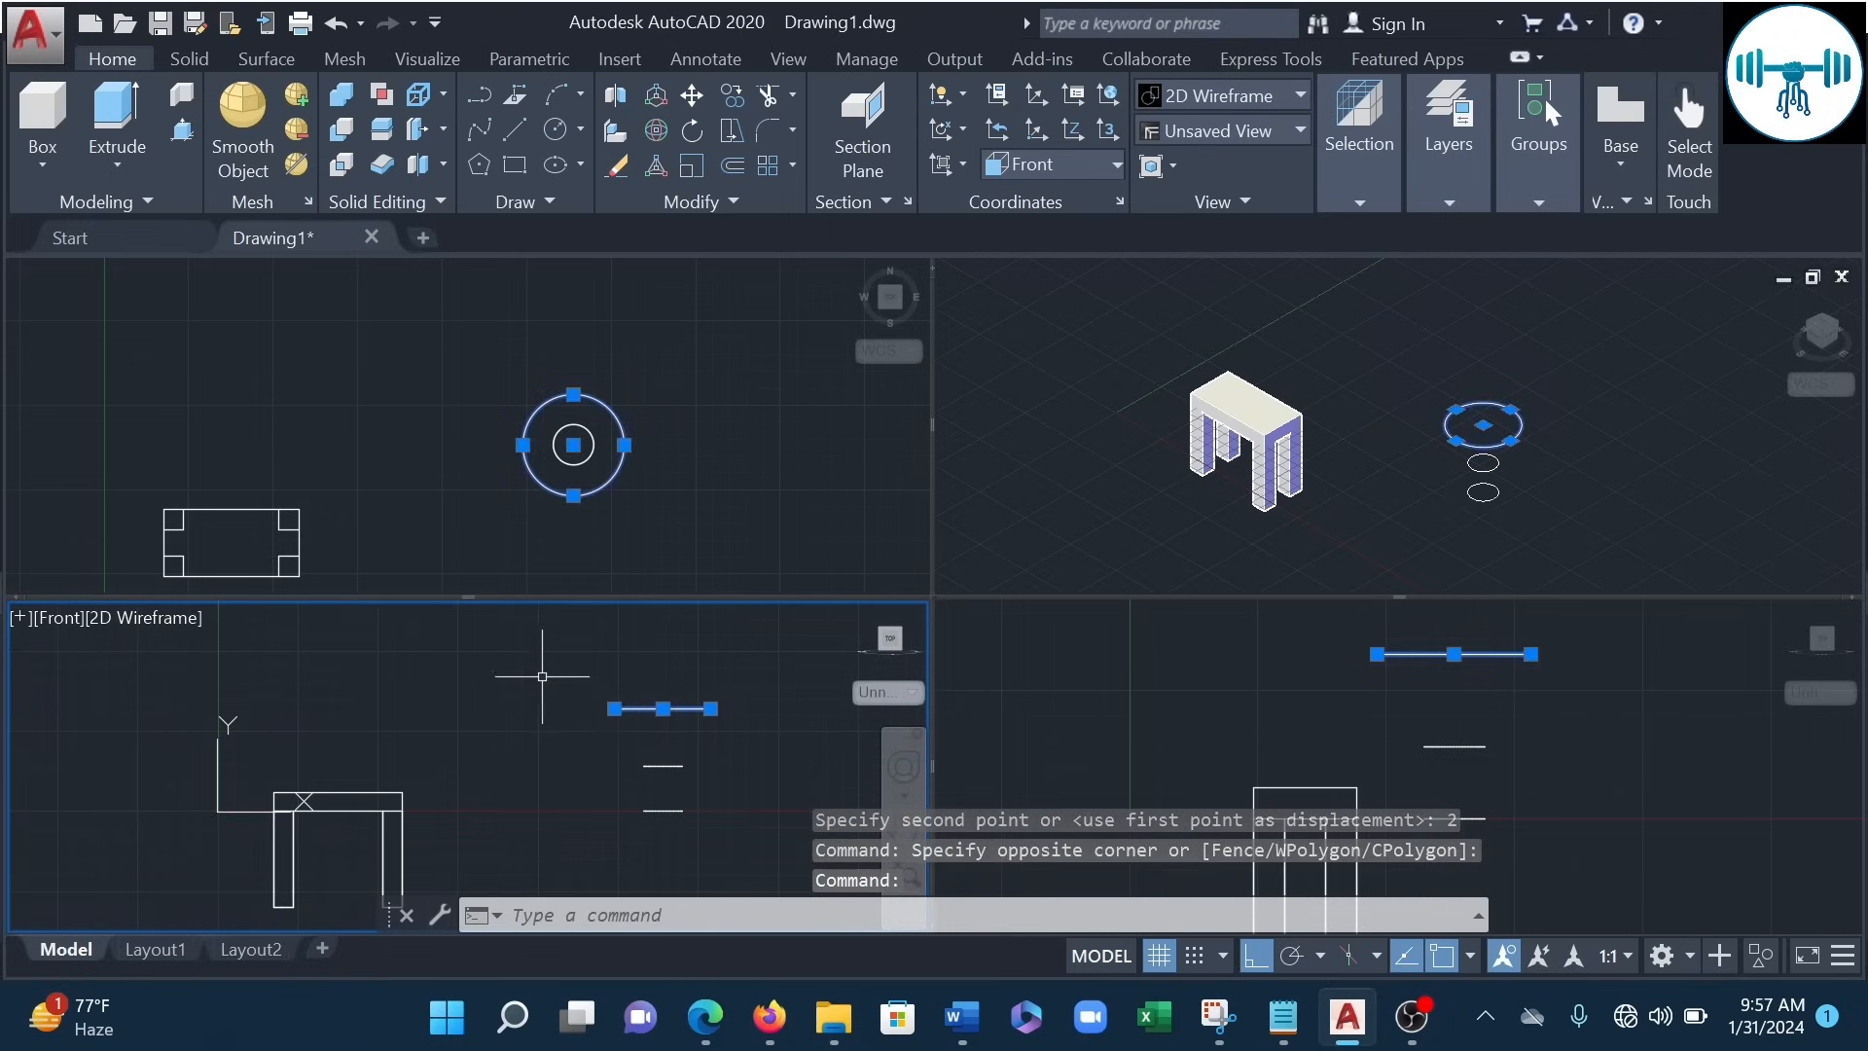
key(Delete)
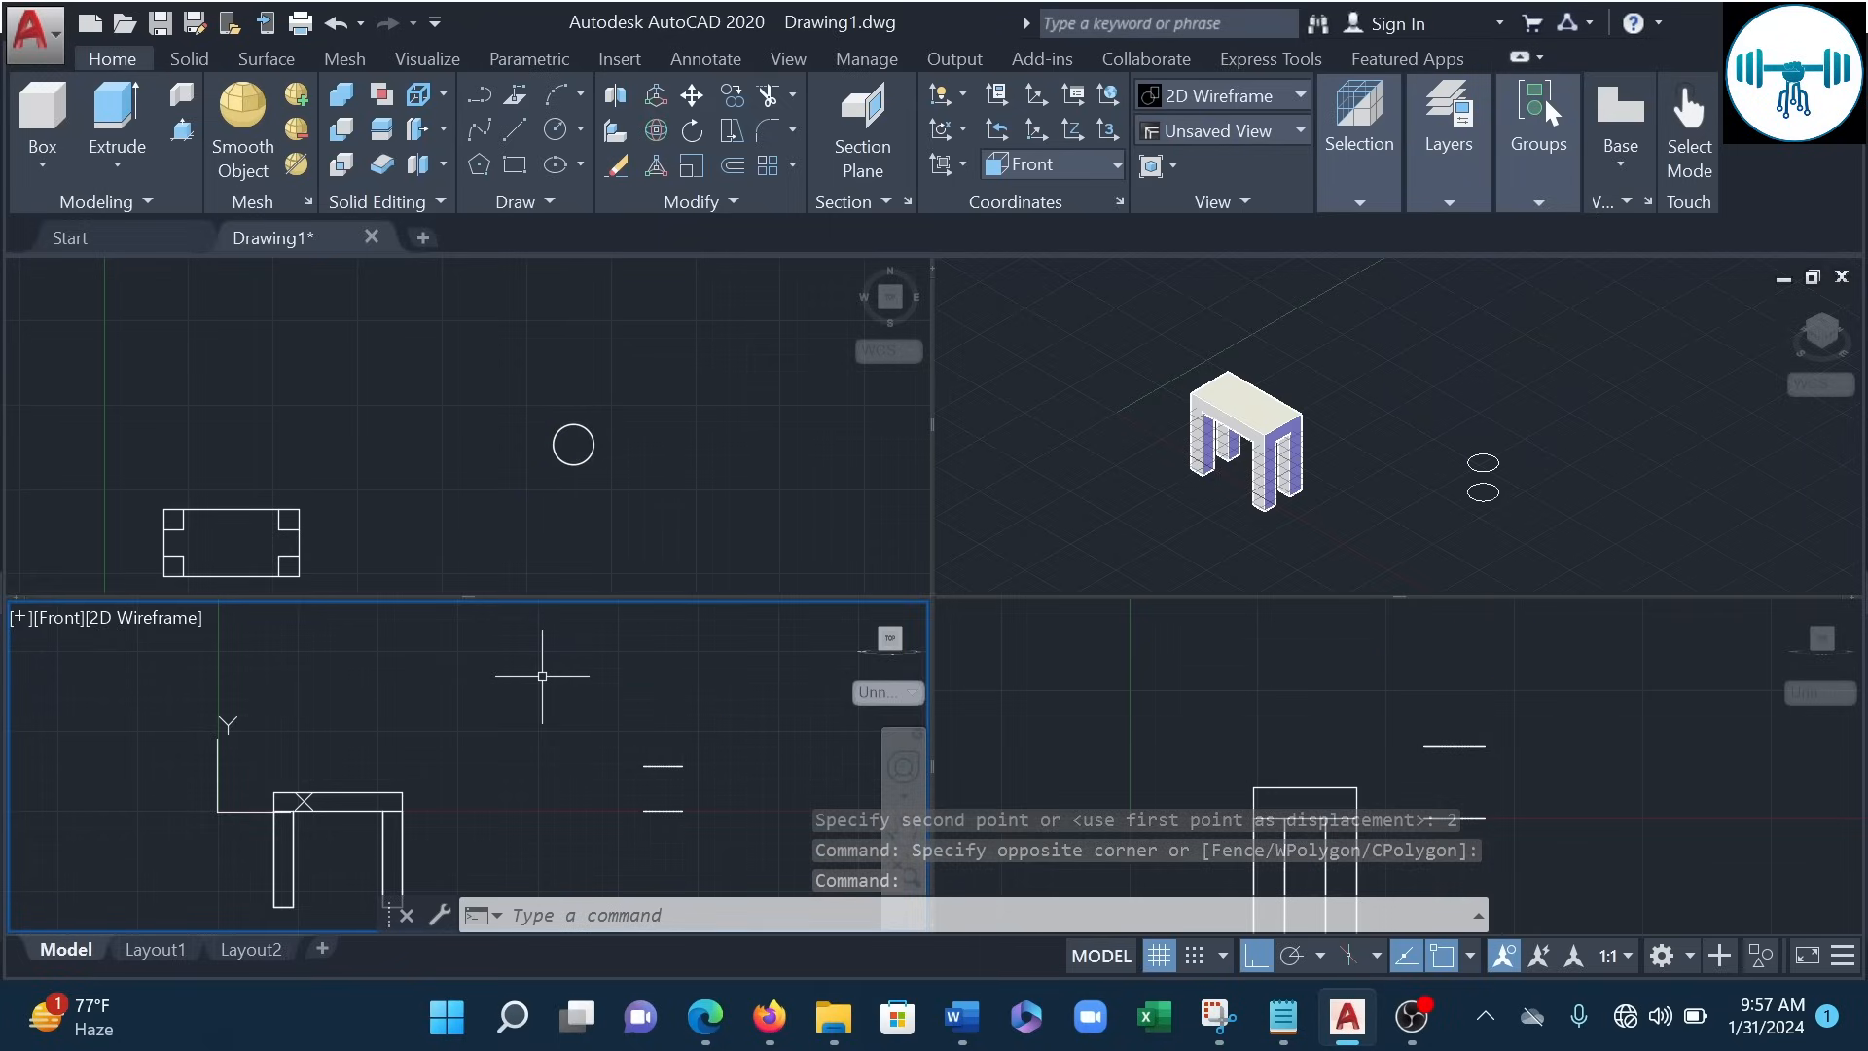
key(ctrl+z)
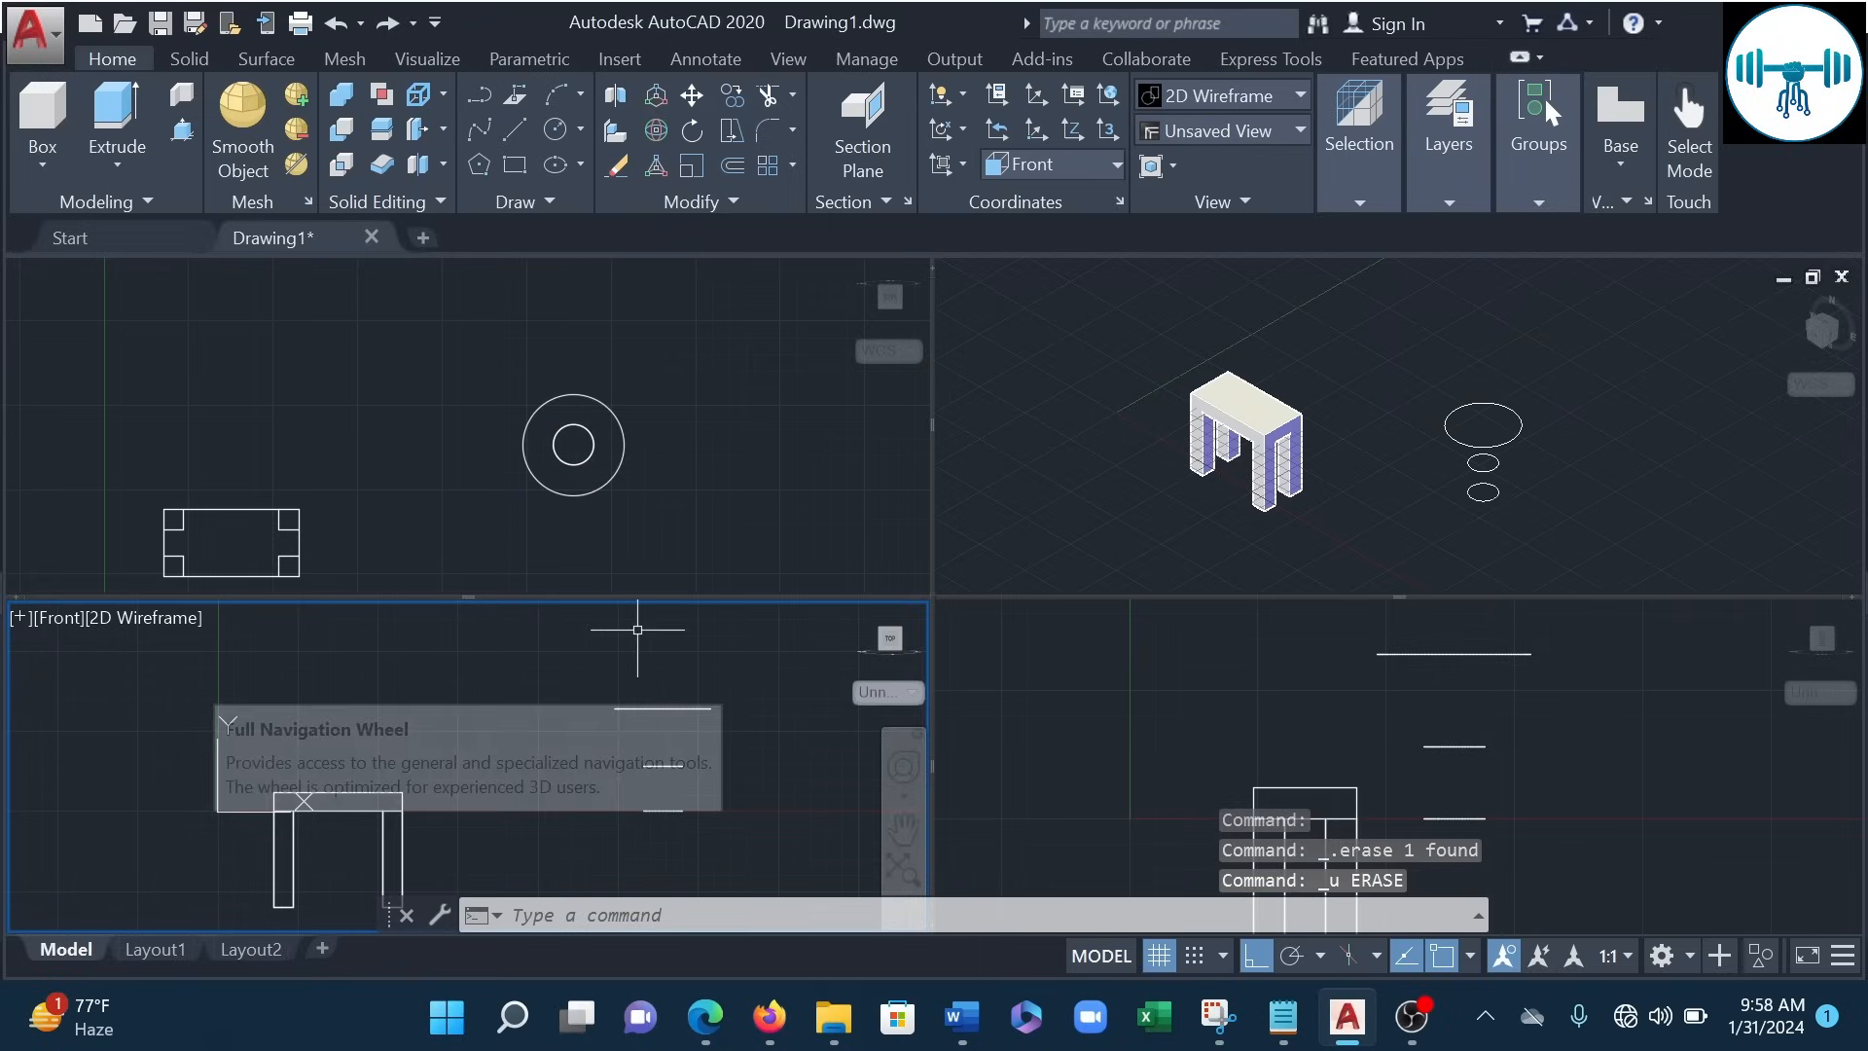
- Move the large circle from its centre 3 units straight up in the Front viewport and undo the move
middle_drag(715, 745, 661, 723)
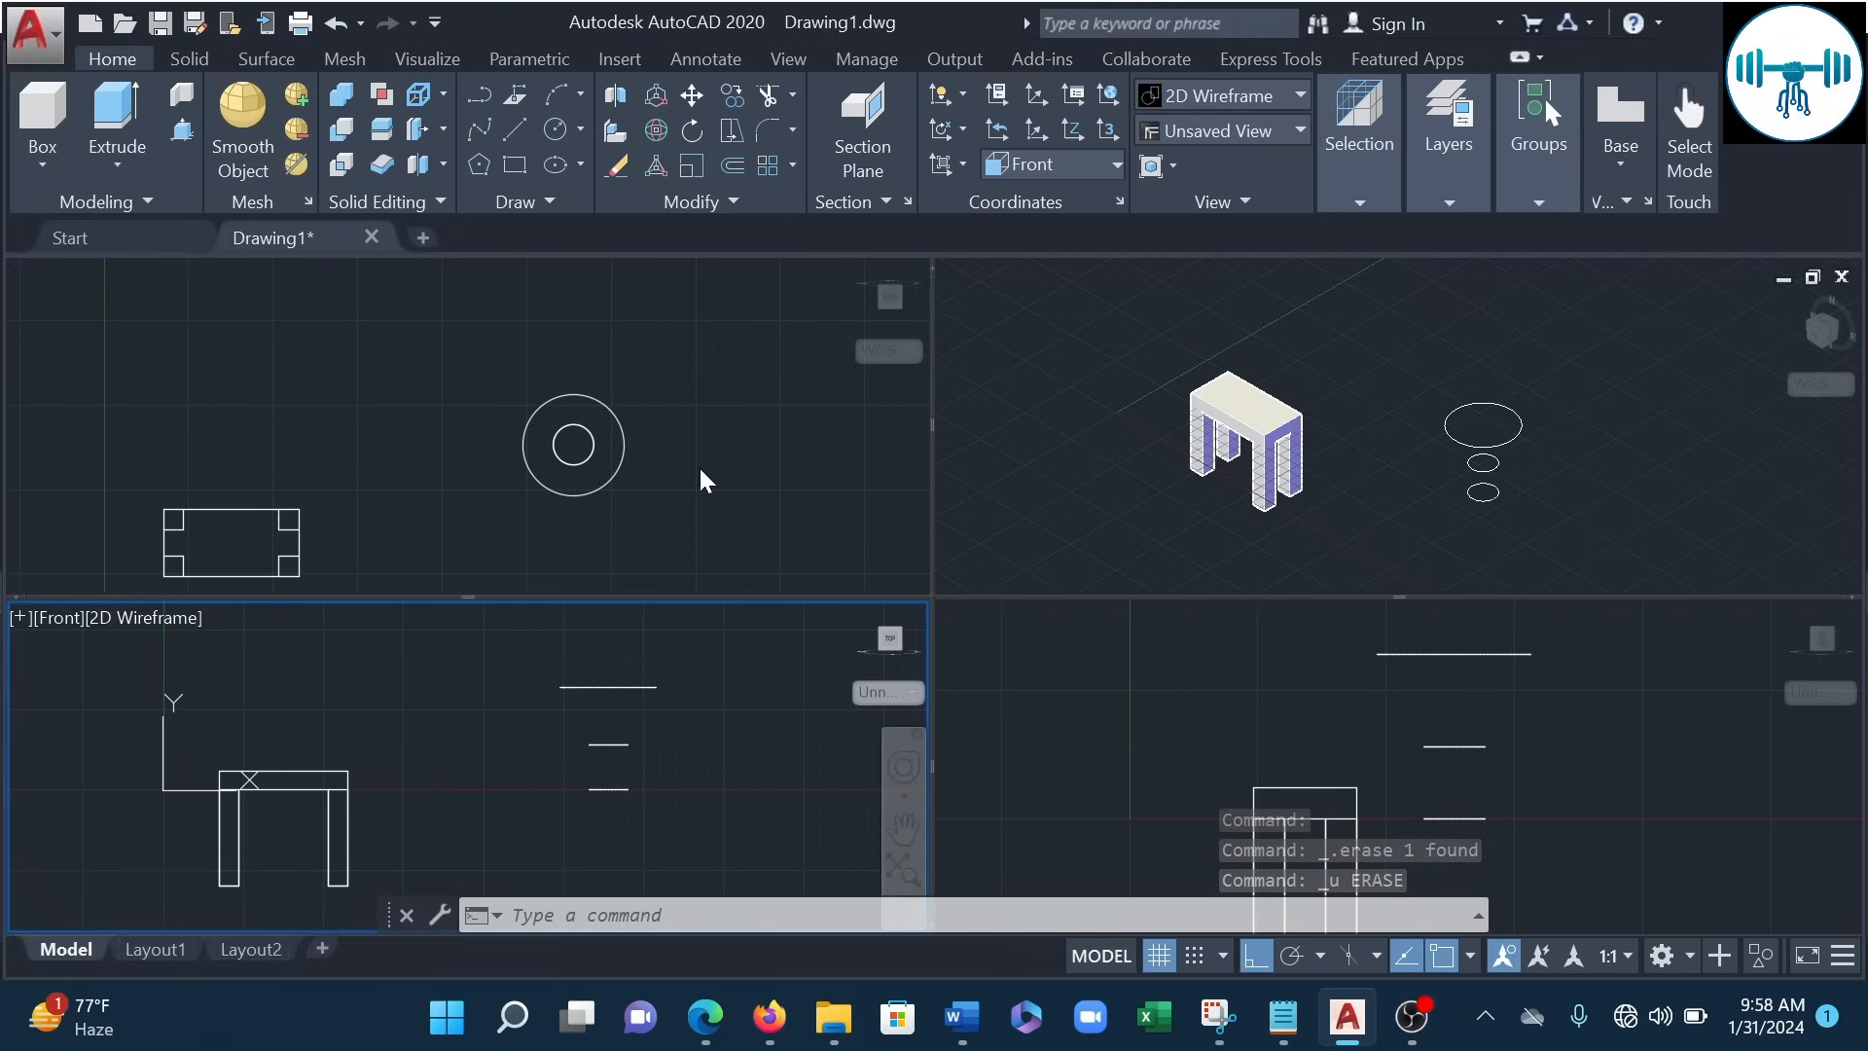
click(624, 455)
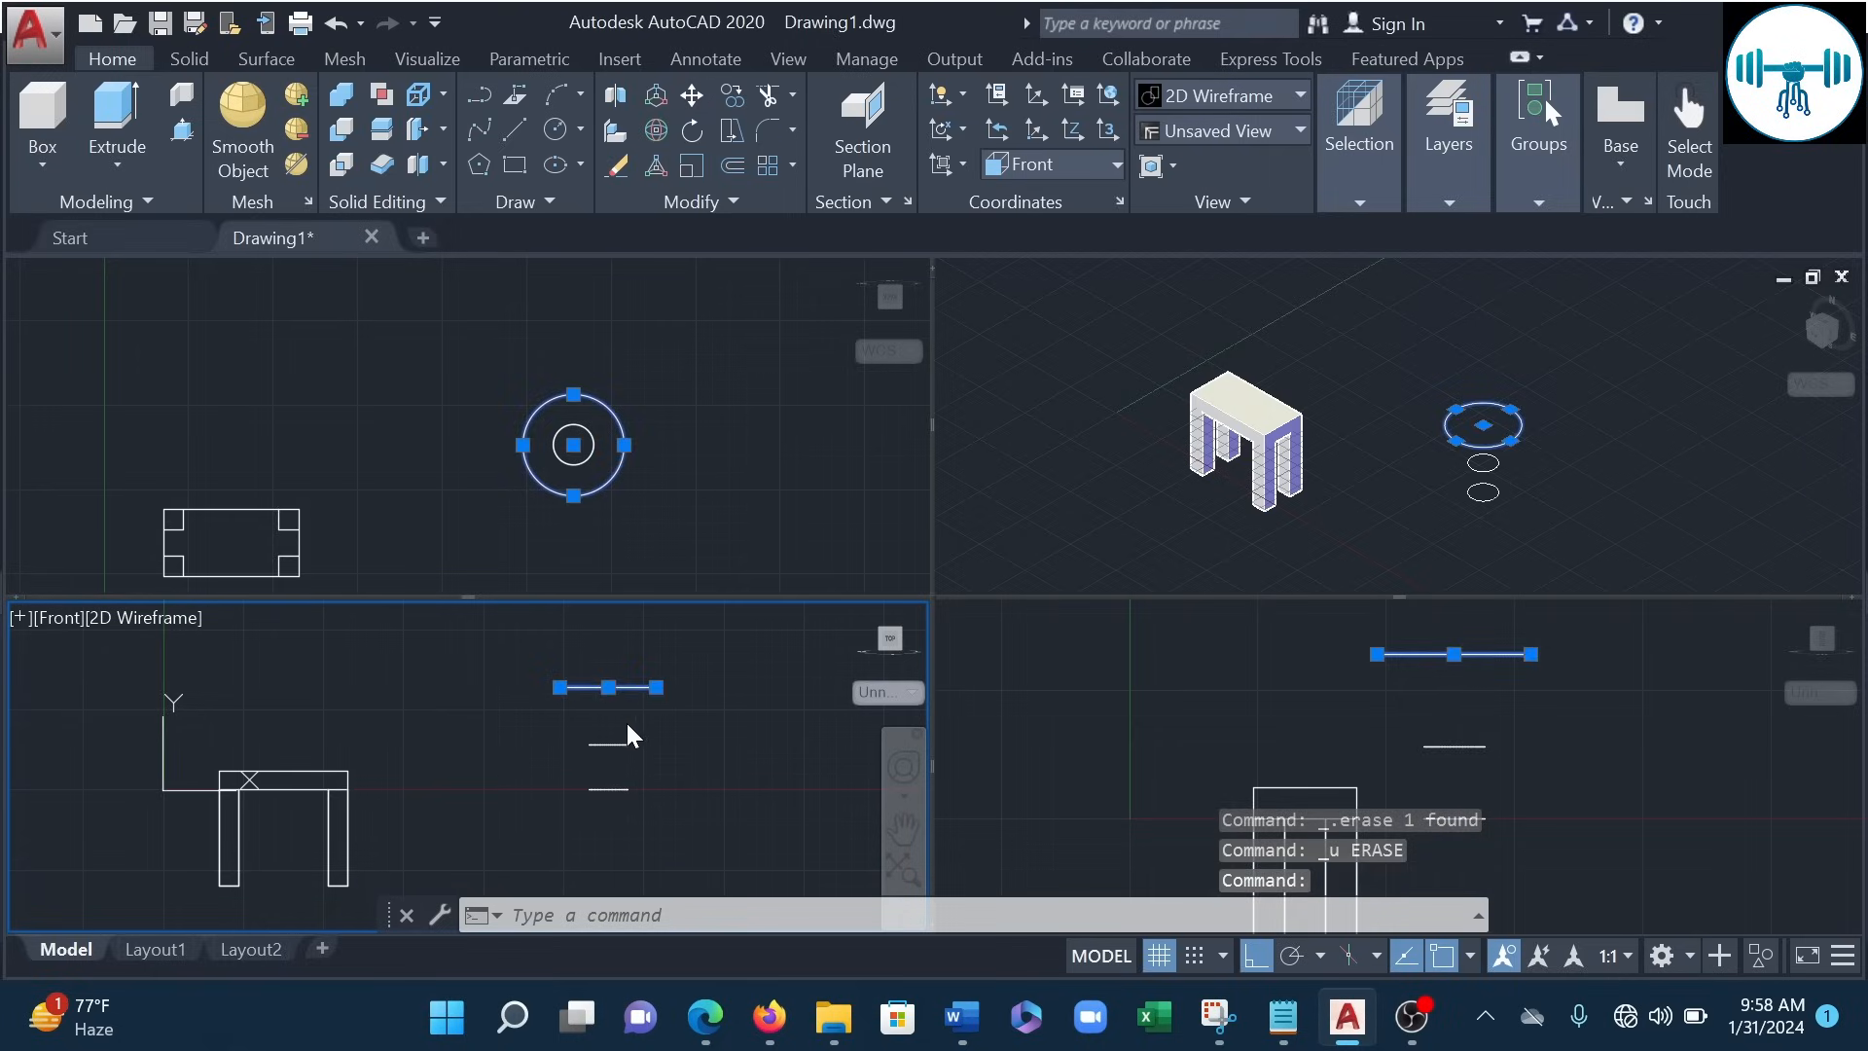
text(m)
key(Return)
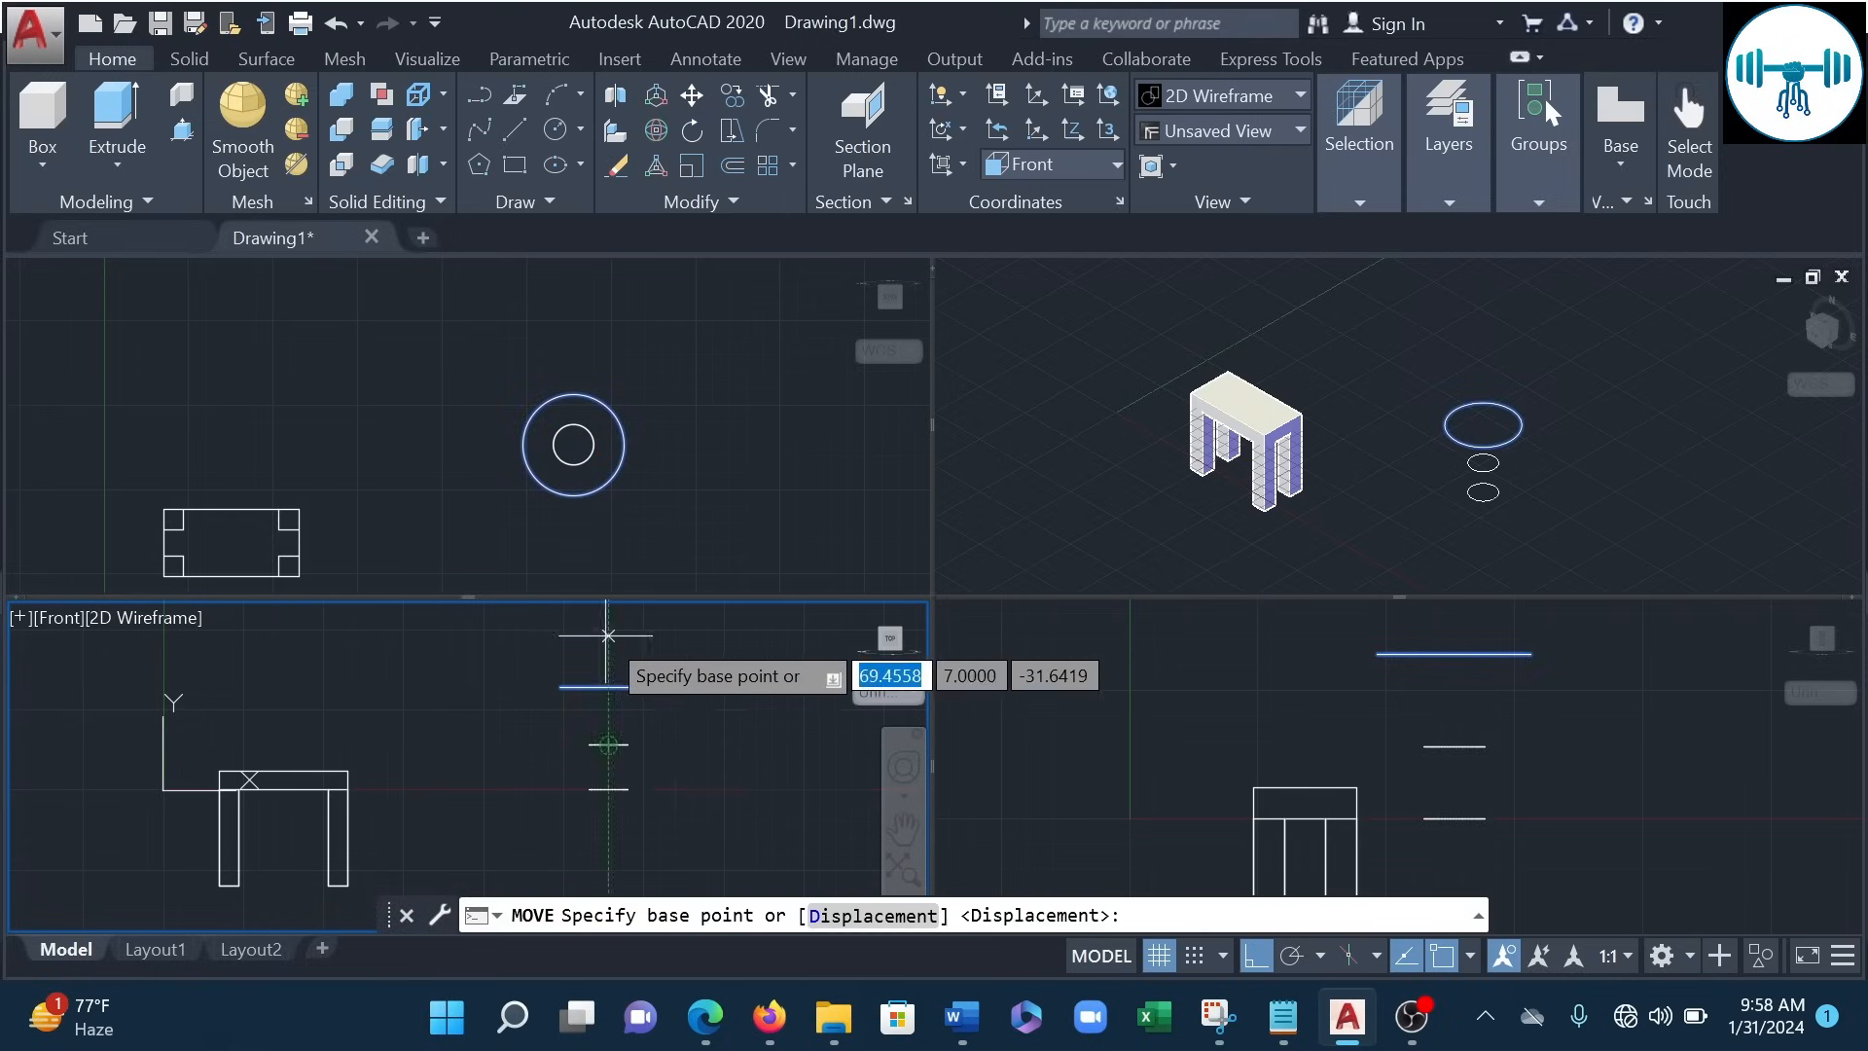
click(609, 688)
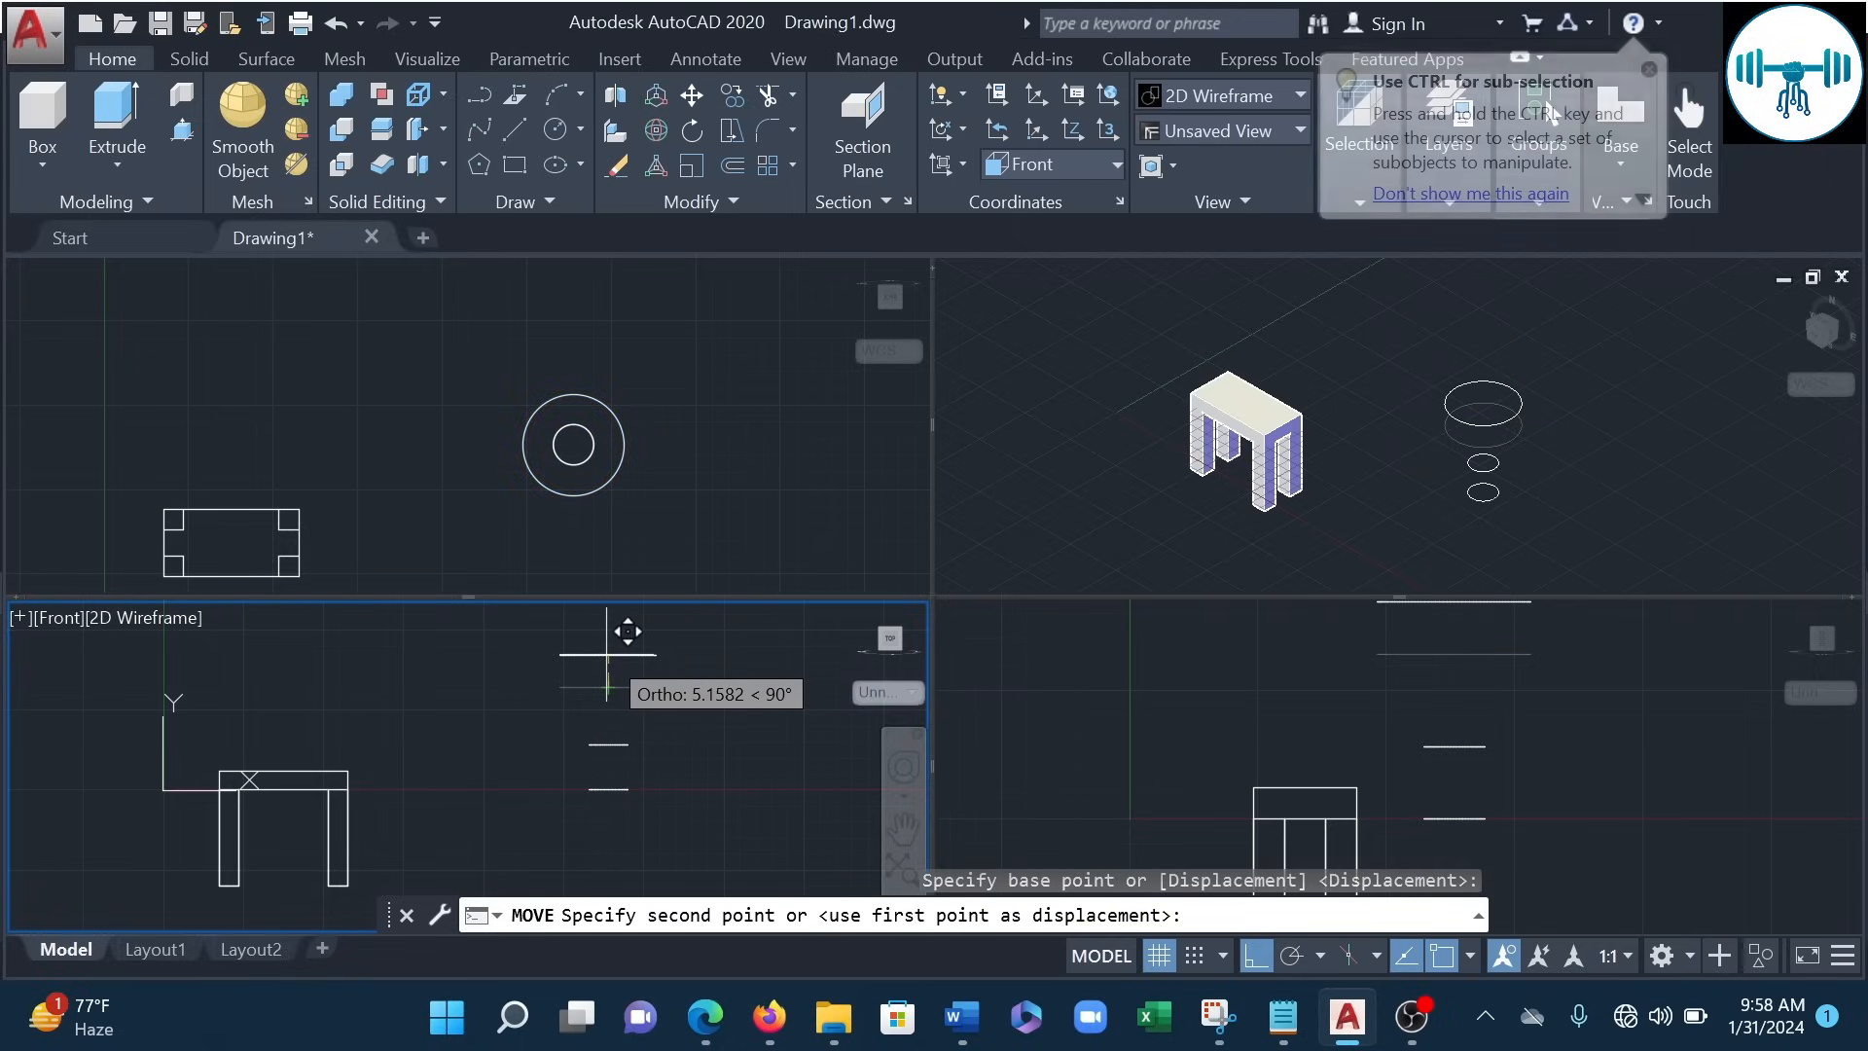
text(3)
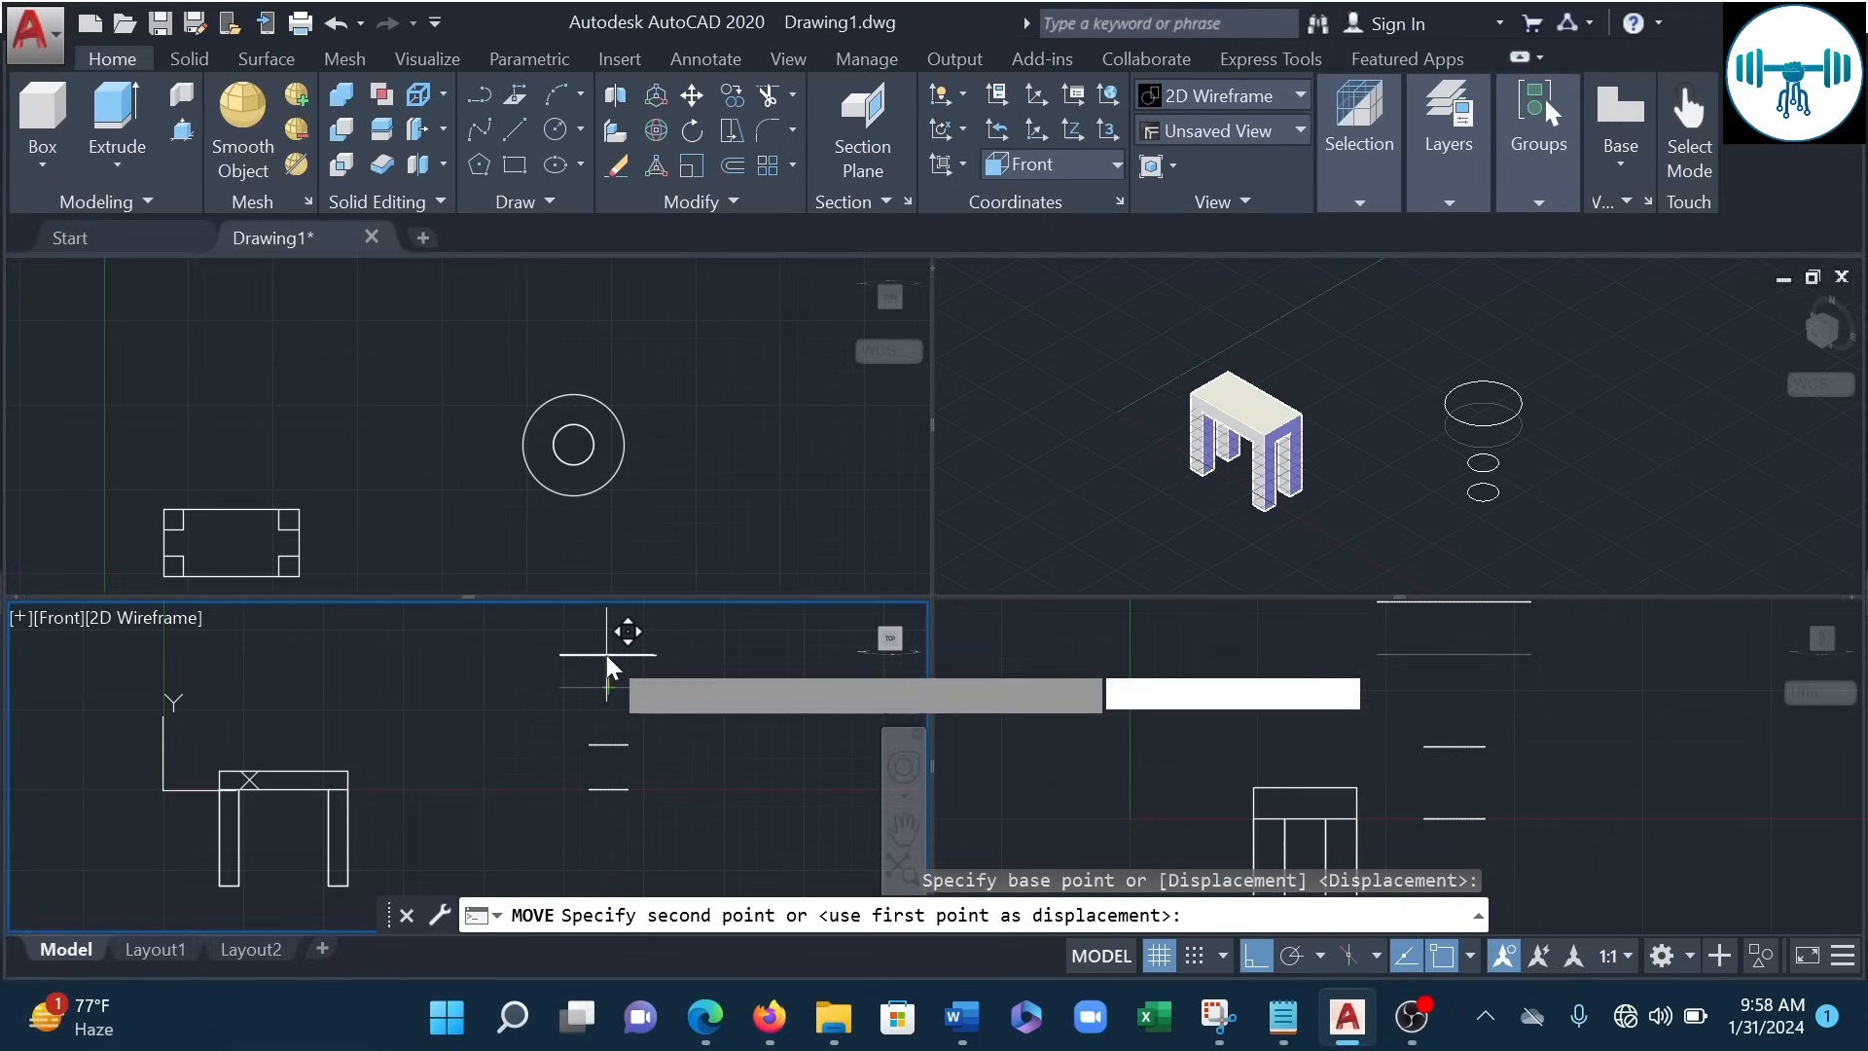
key(Return)
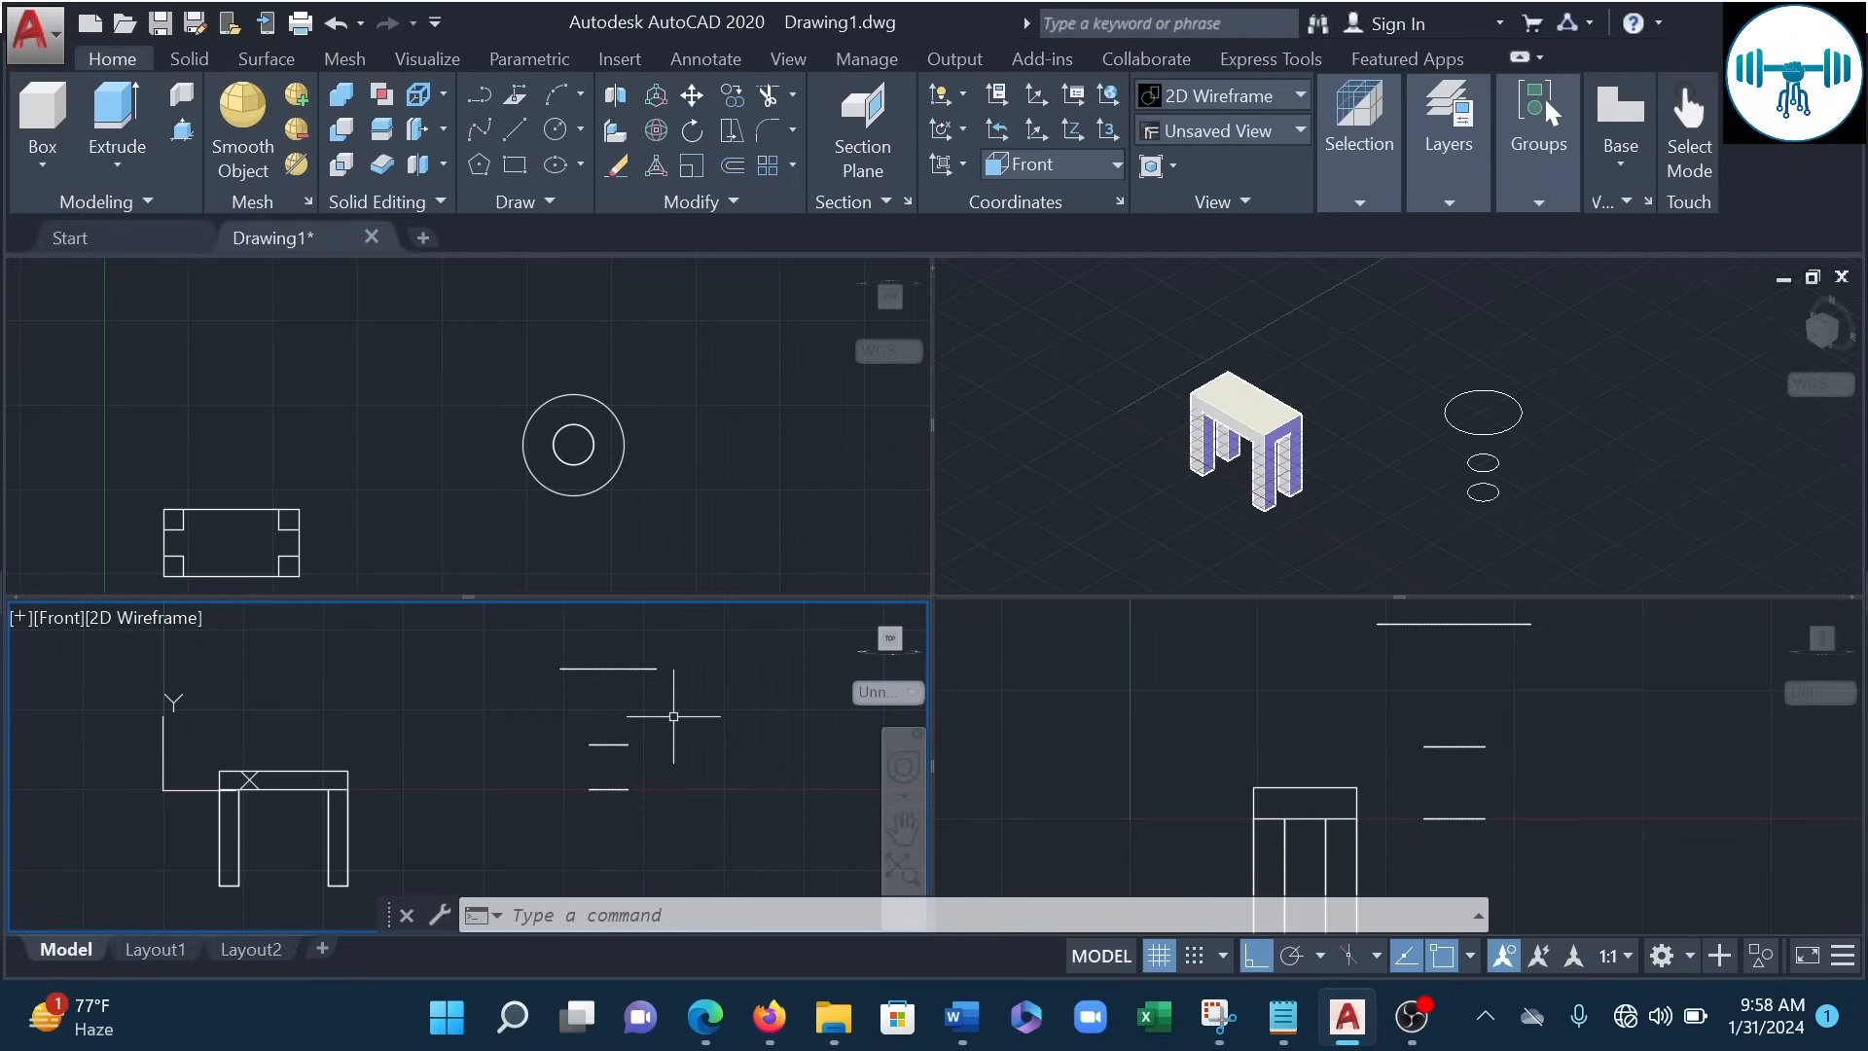
key(ctrl+z)
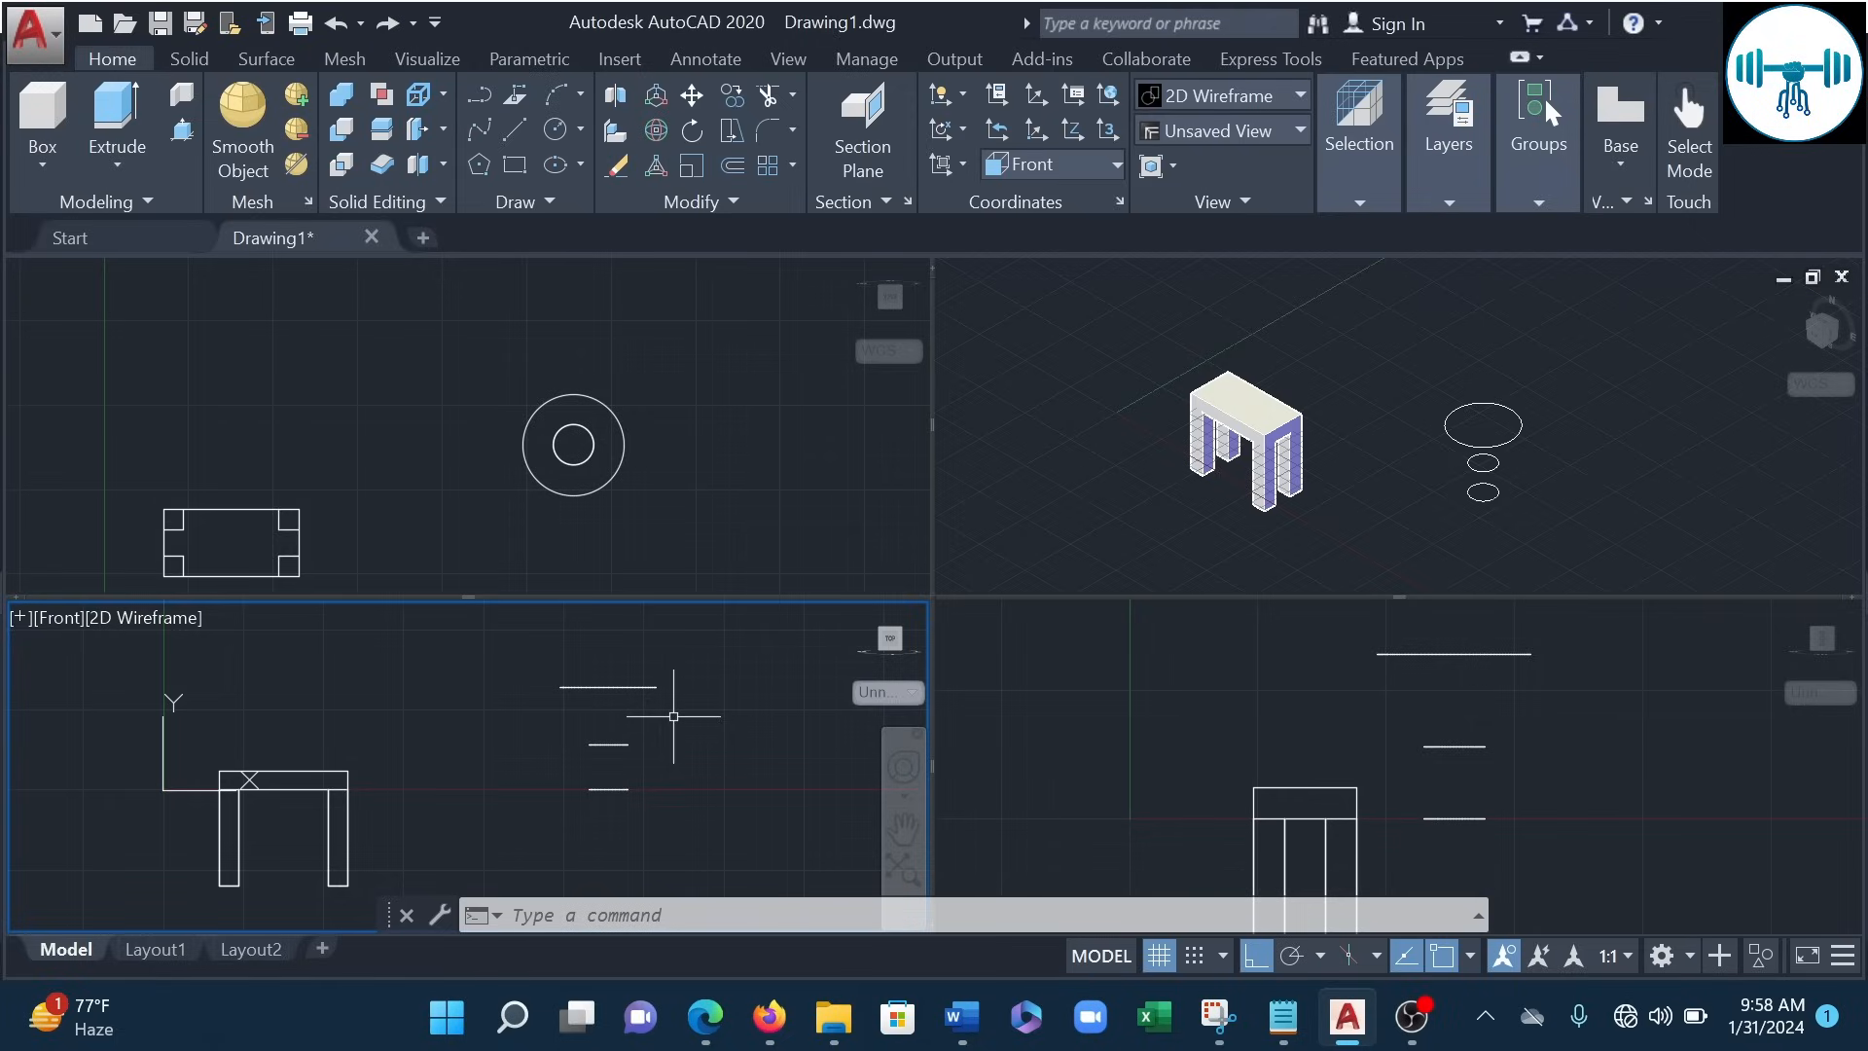
- Copy the large circle from its centre 2 units straight up in the Front viewport
scroll(674, 716, up, 2)
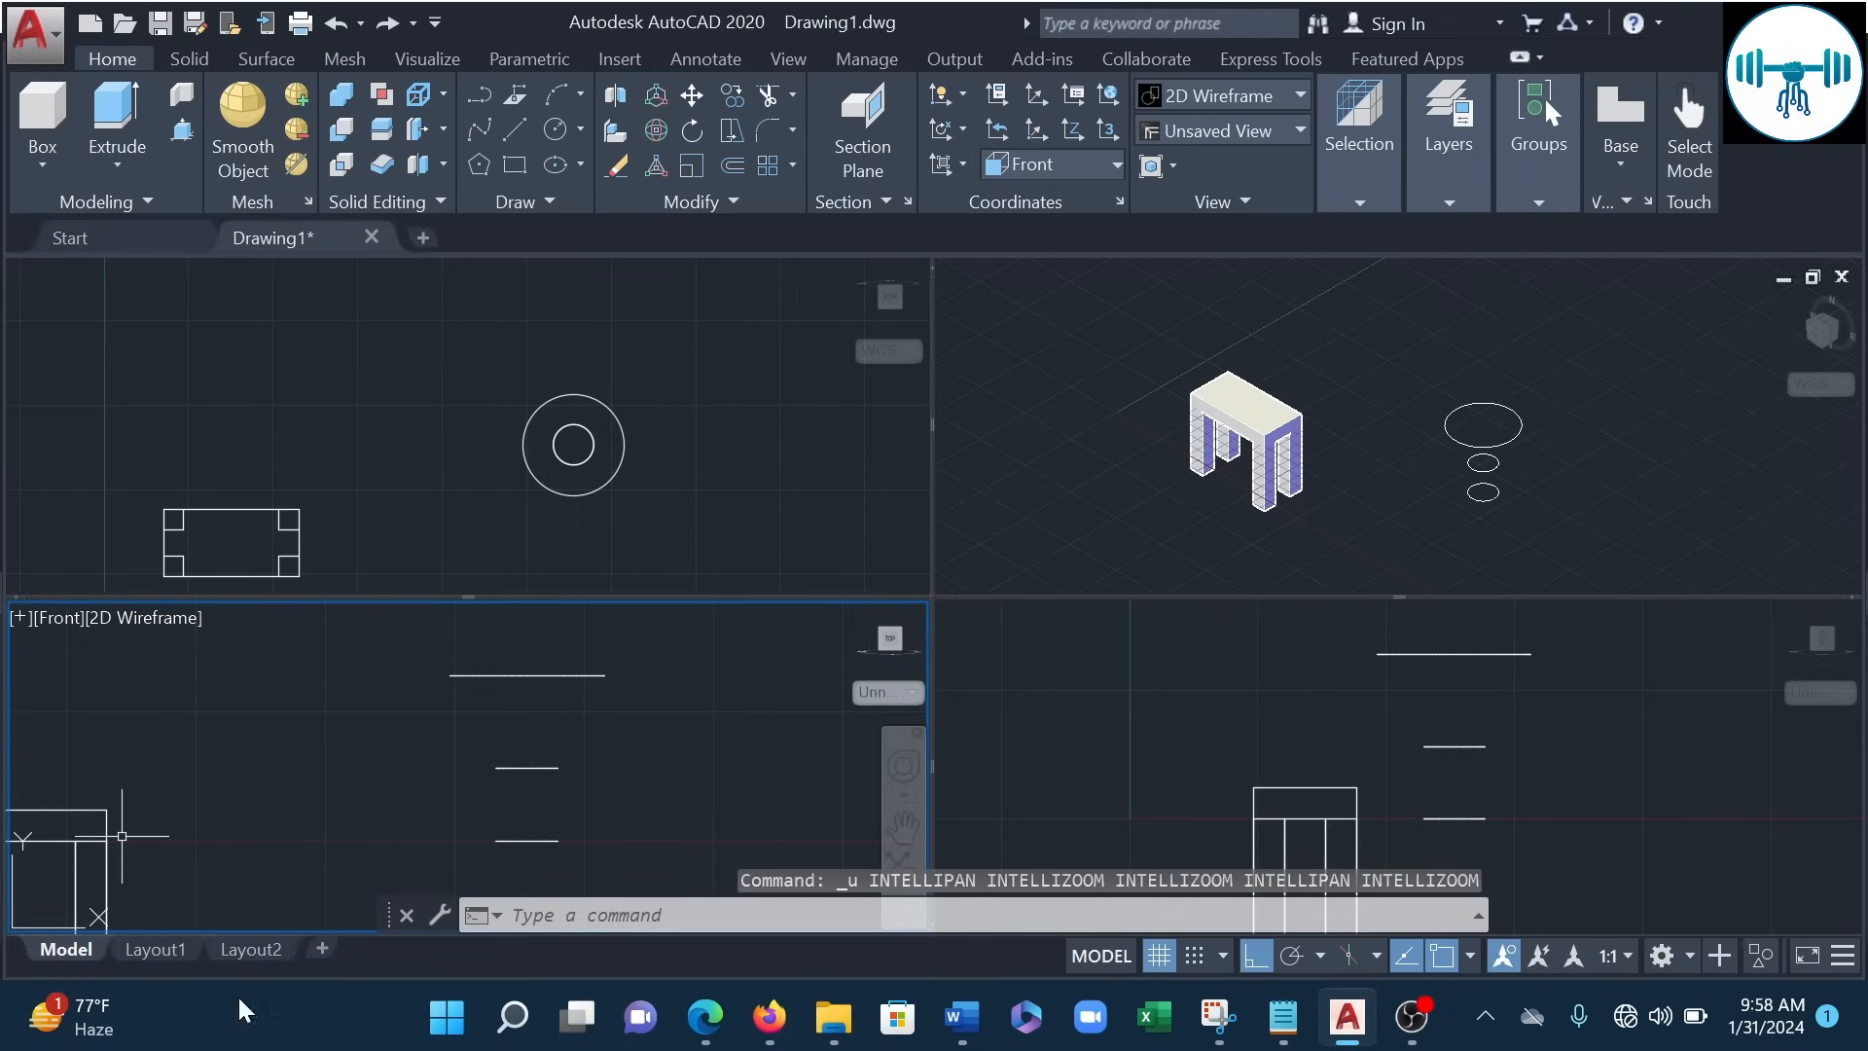
scroll(732, 728, down, 2)
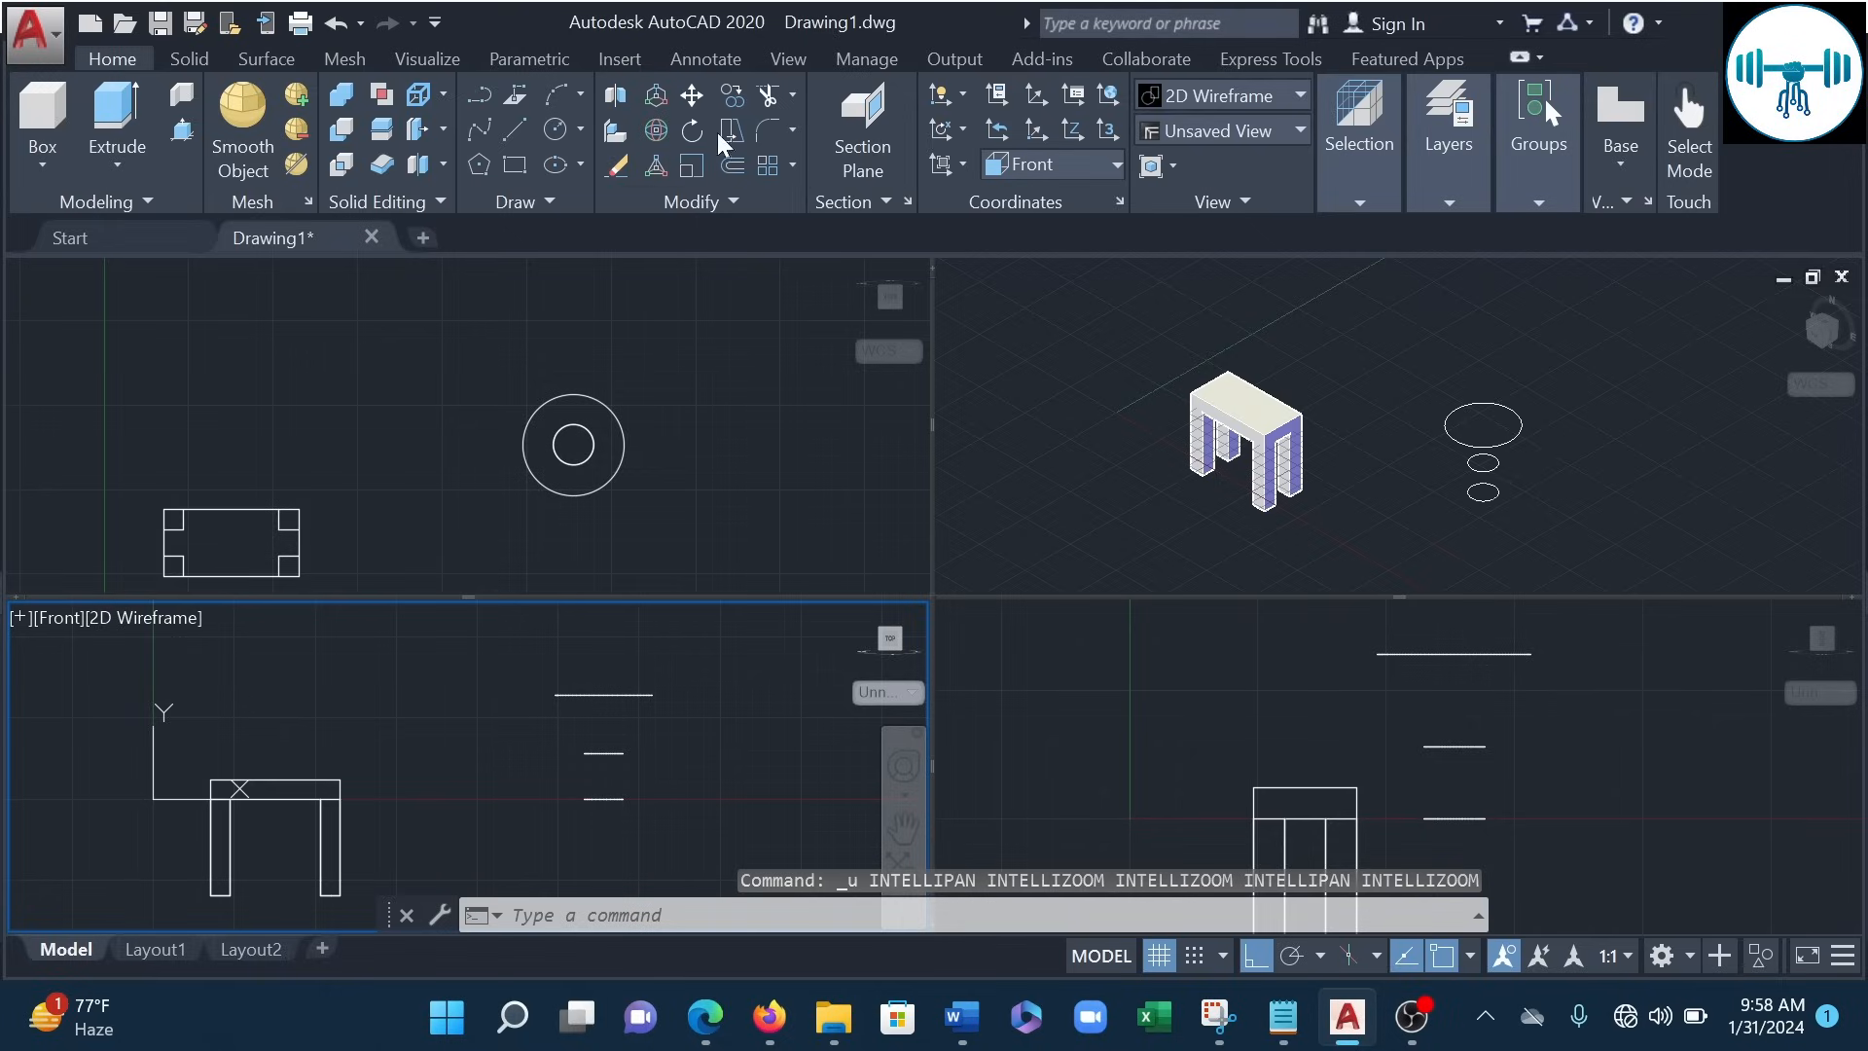
click(623, 695)
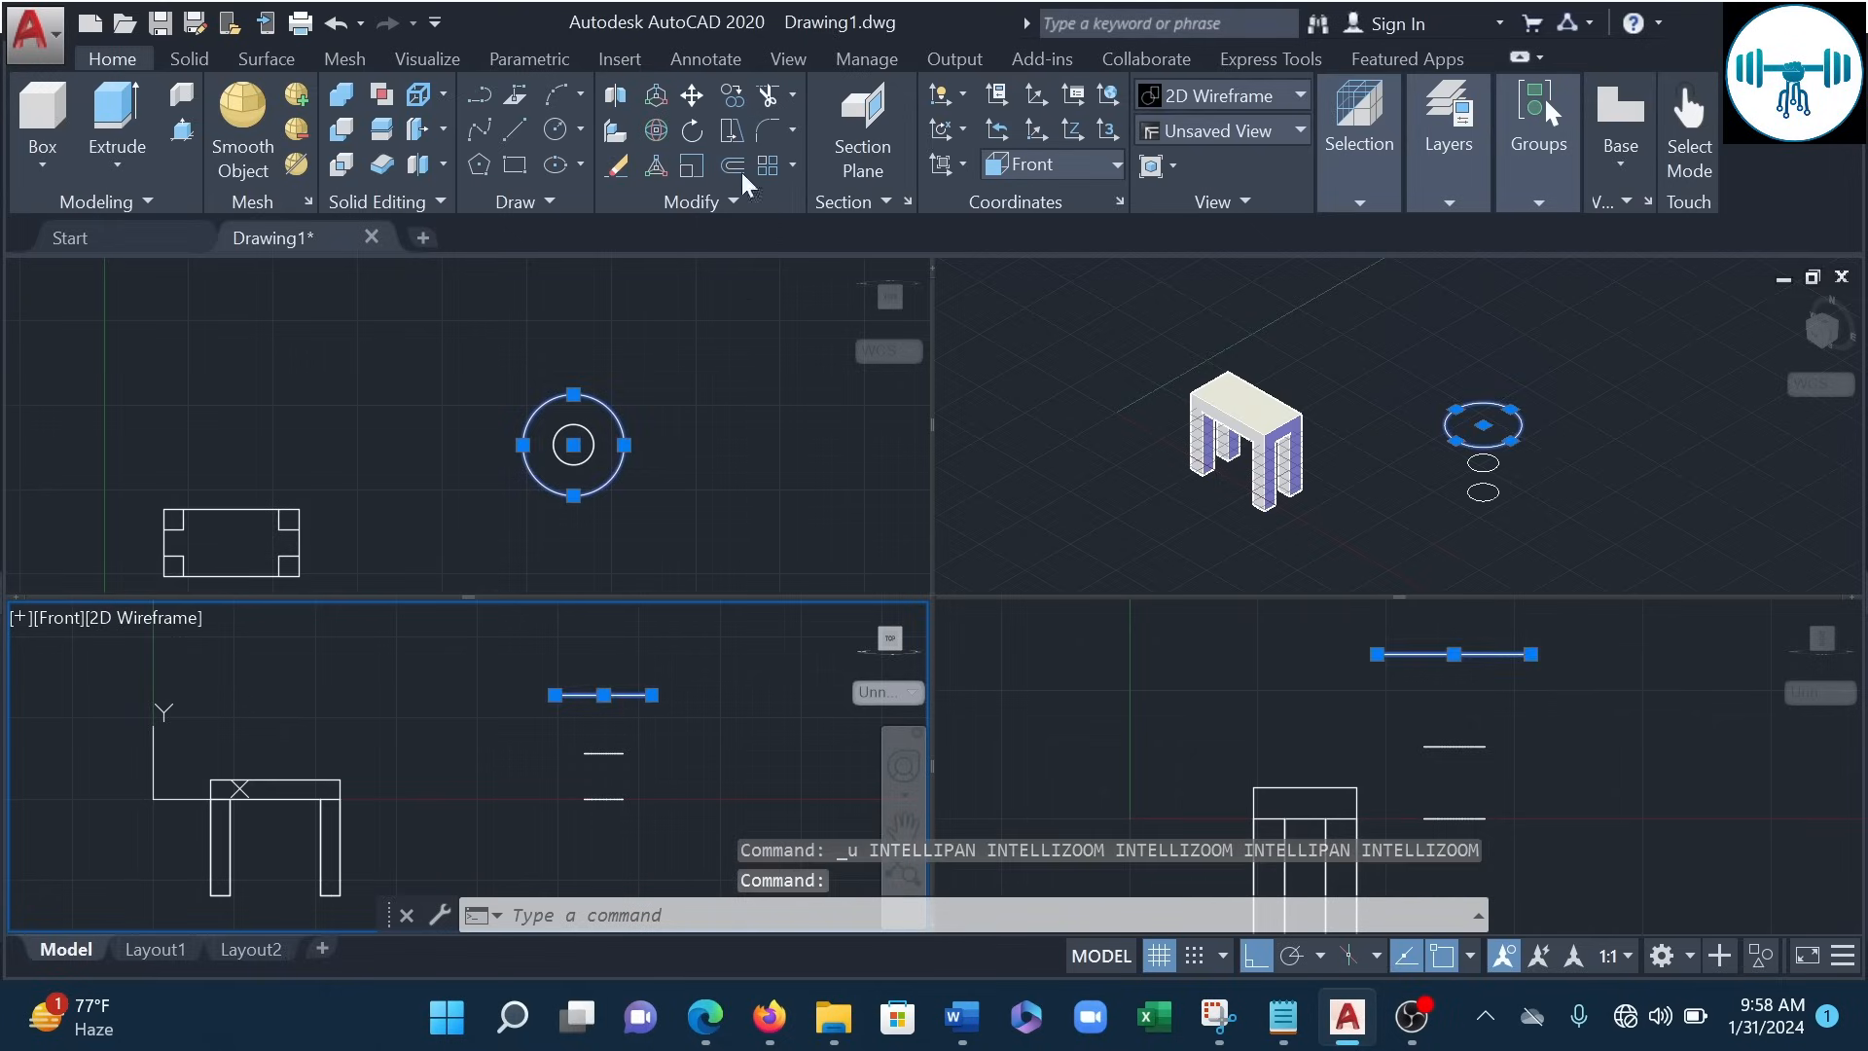
click(731, 97)
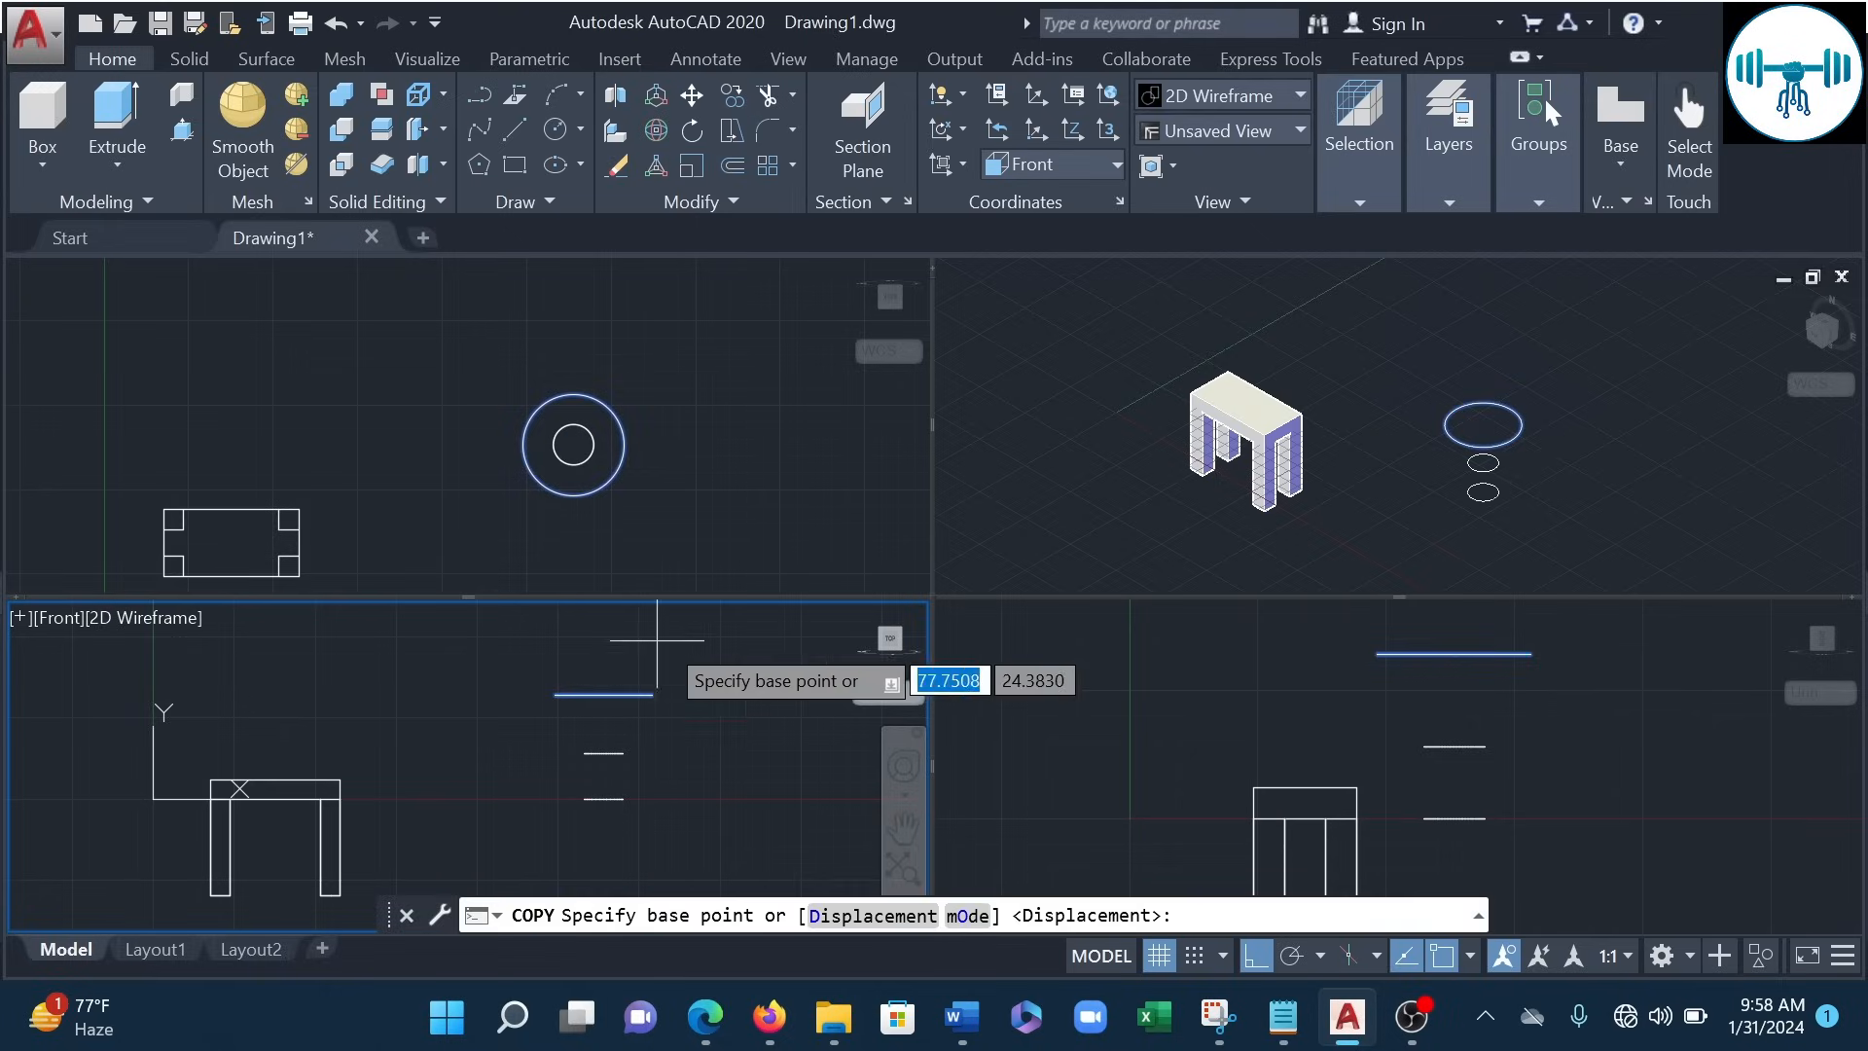
click(604, 694)
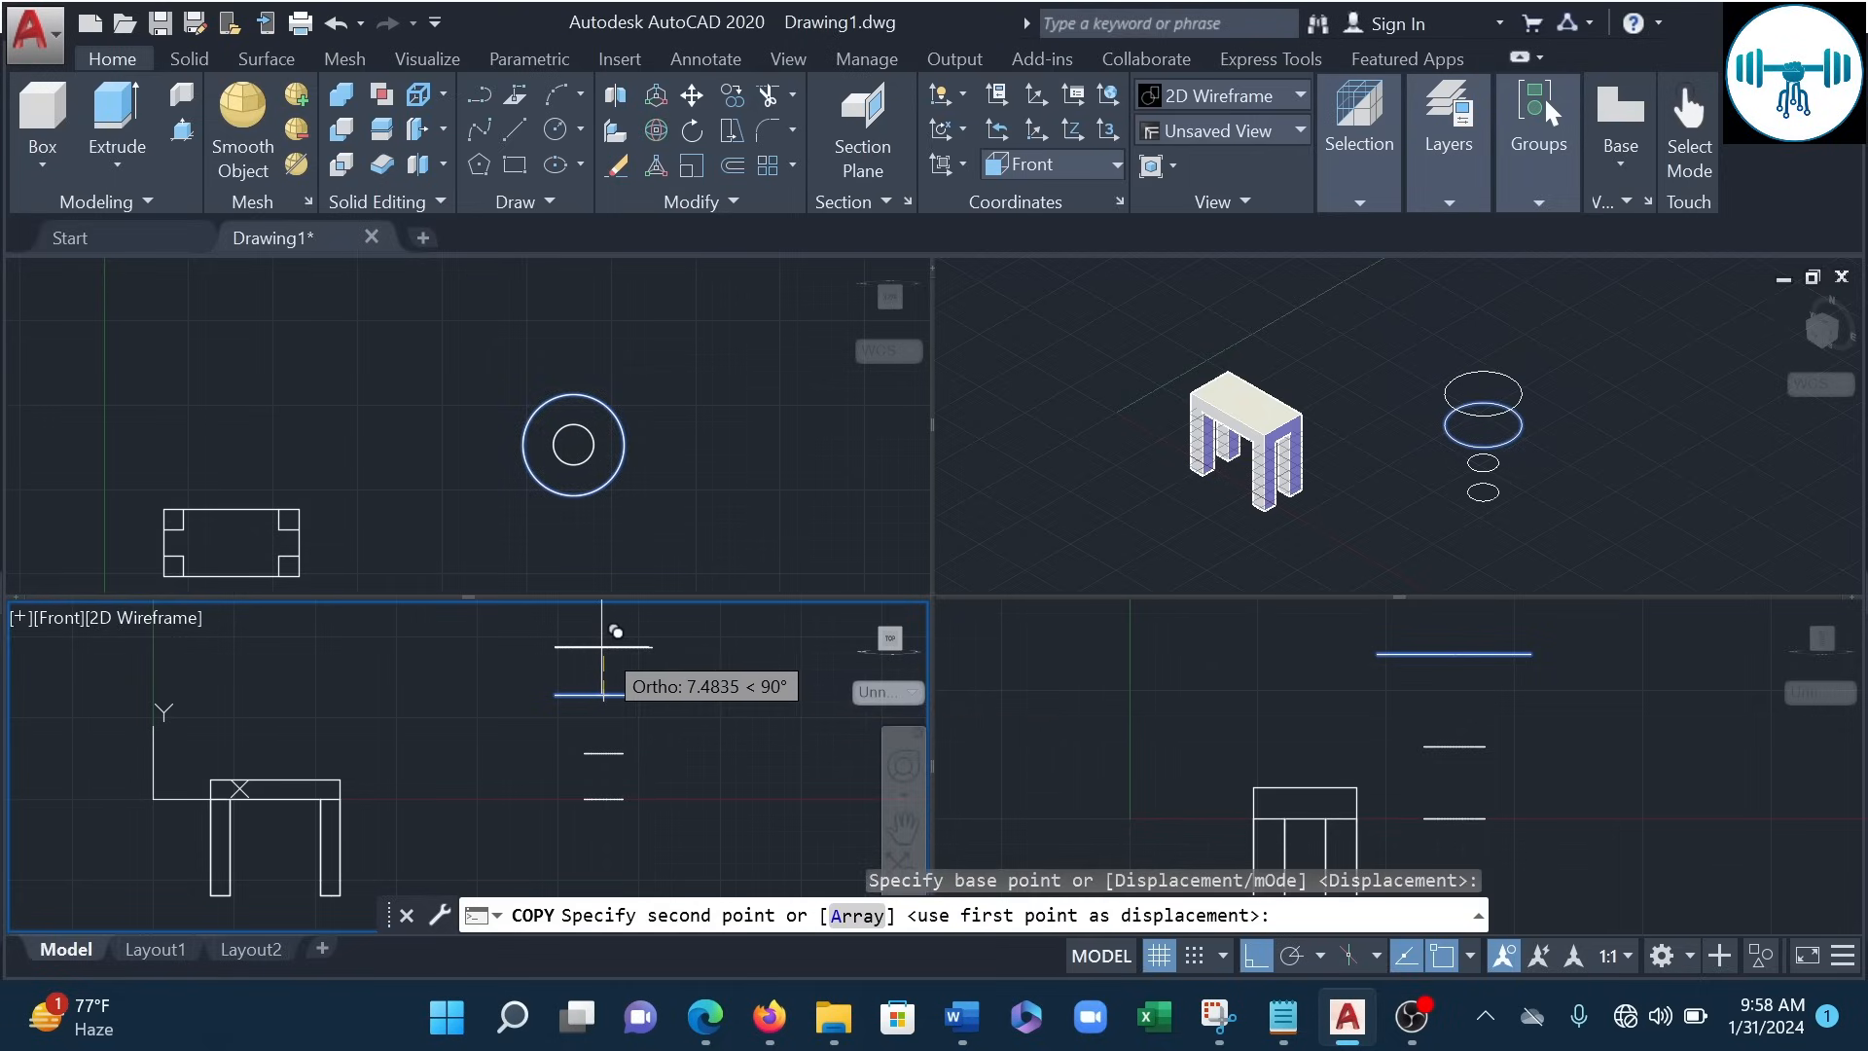
text(2)
key(Return)
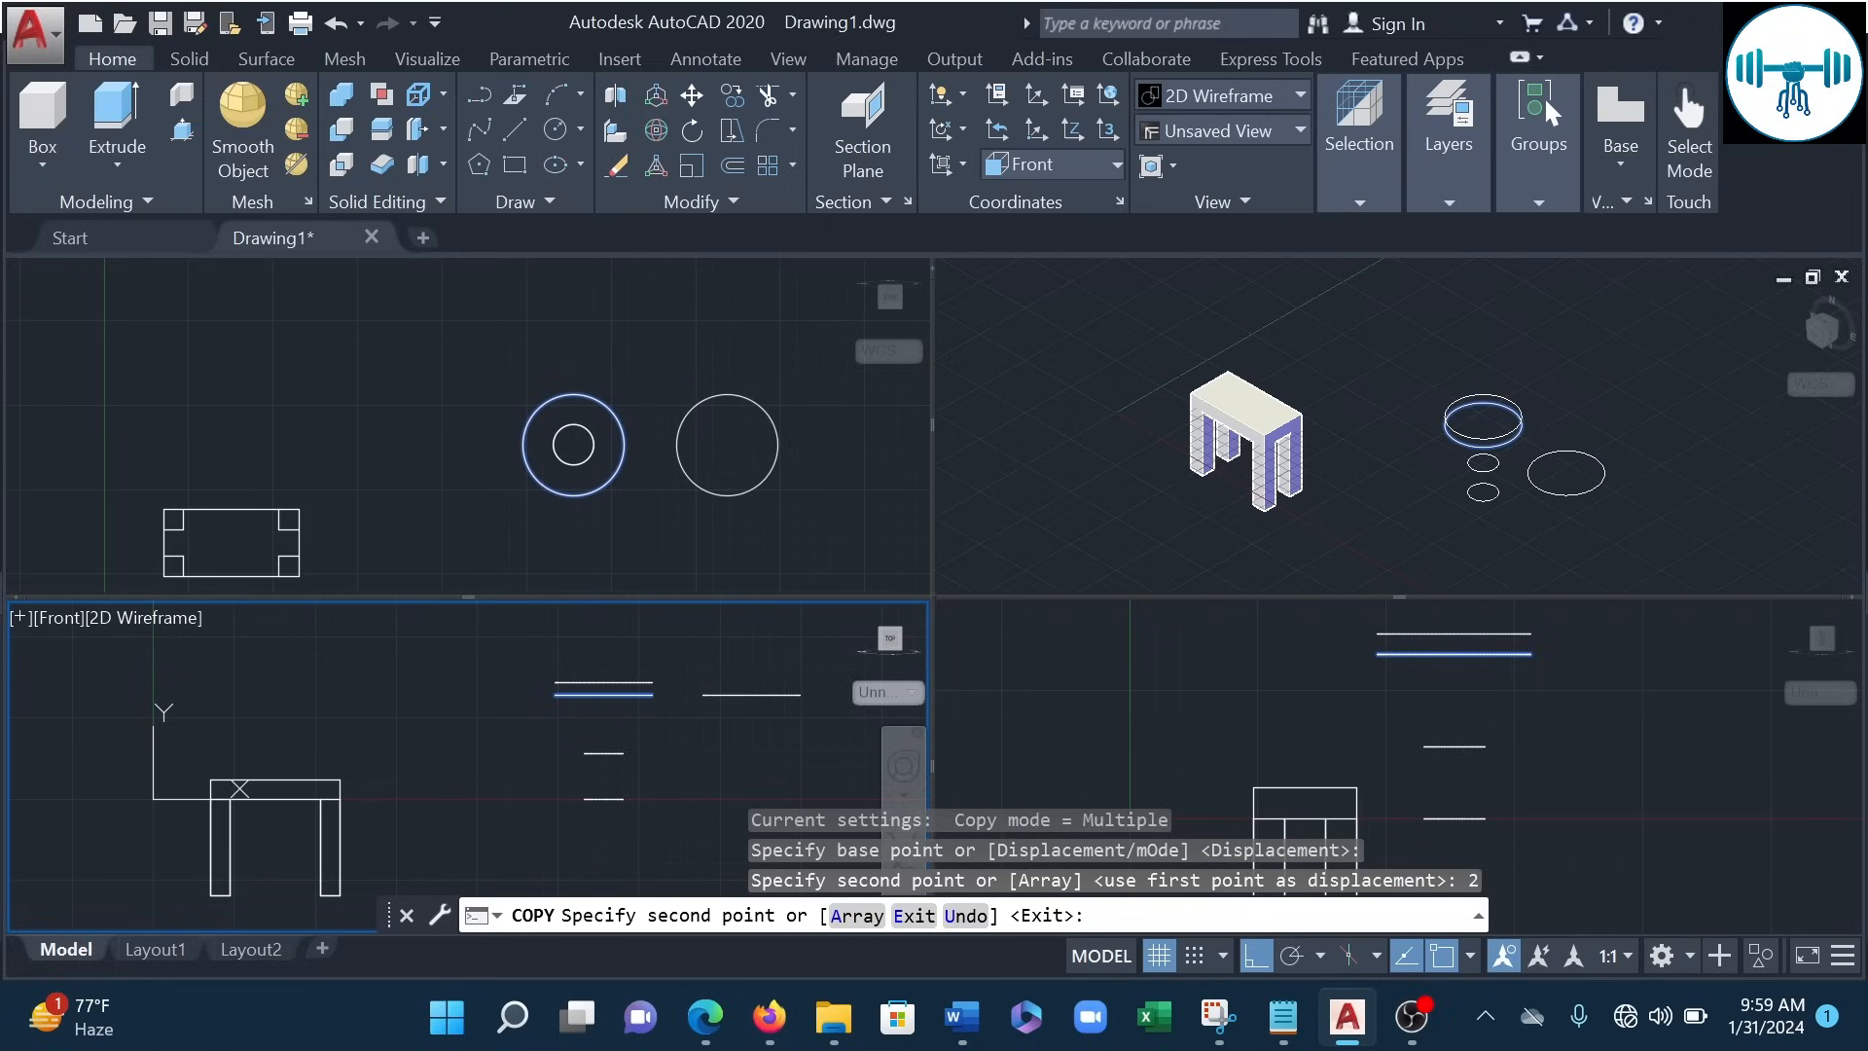
key(Escape)
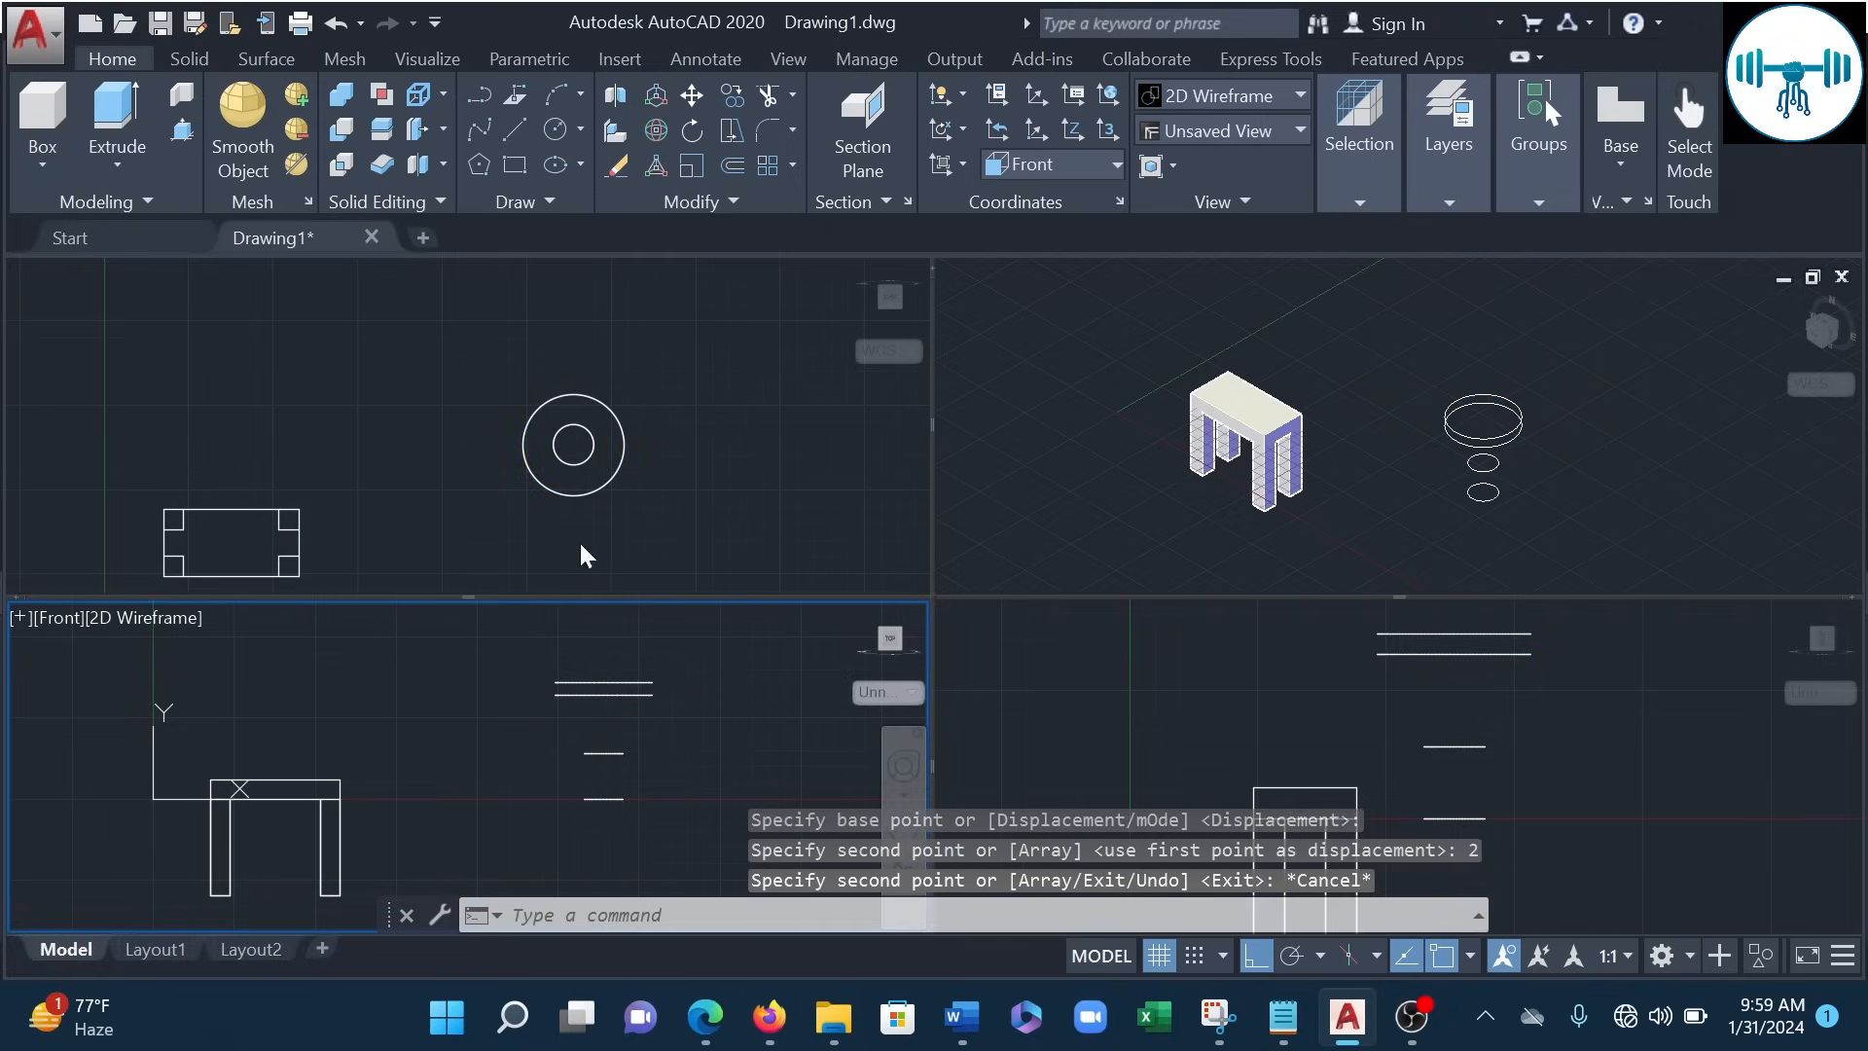
- Examine the four stacked circles up close in the SE Isometric and Top viewports
click(1449, 430)
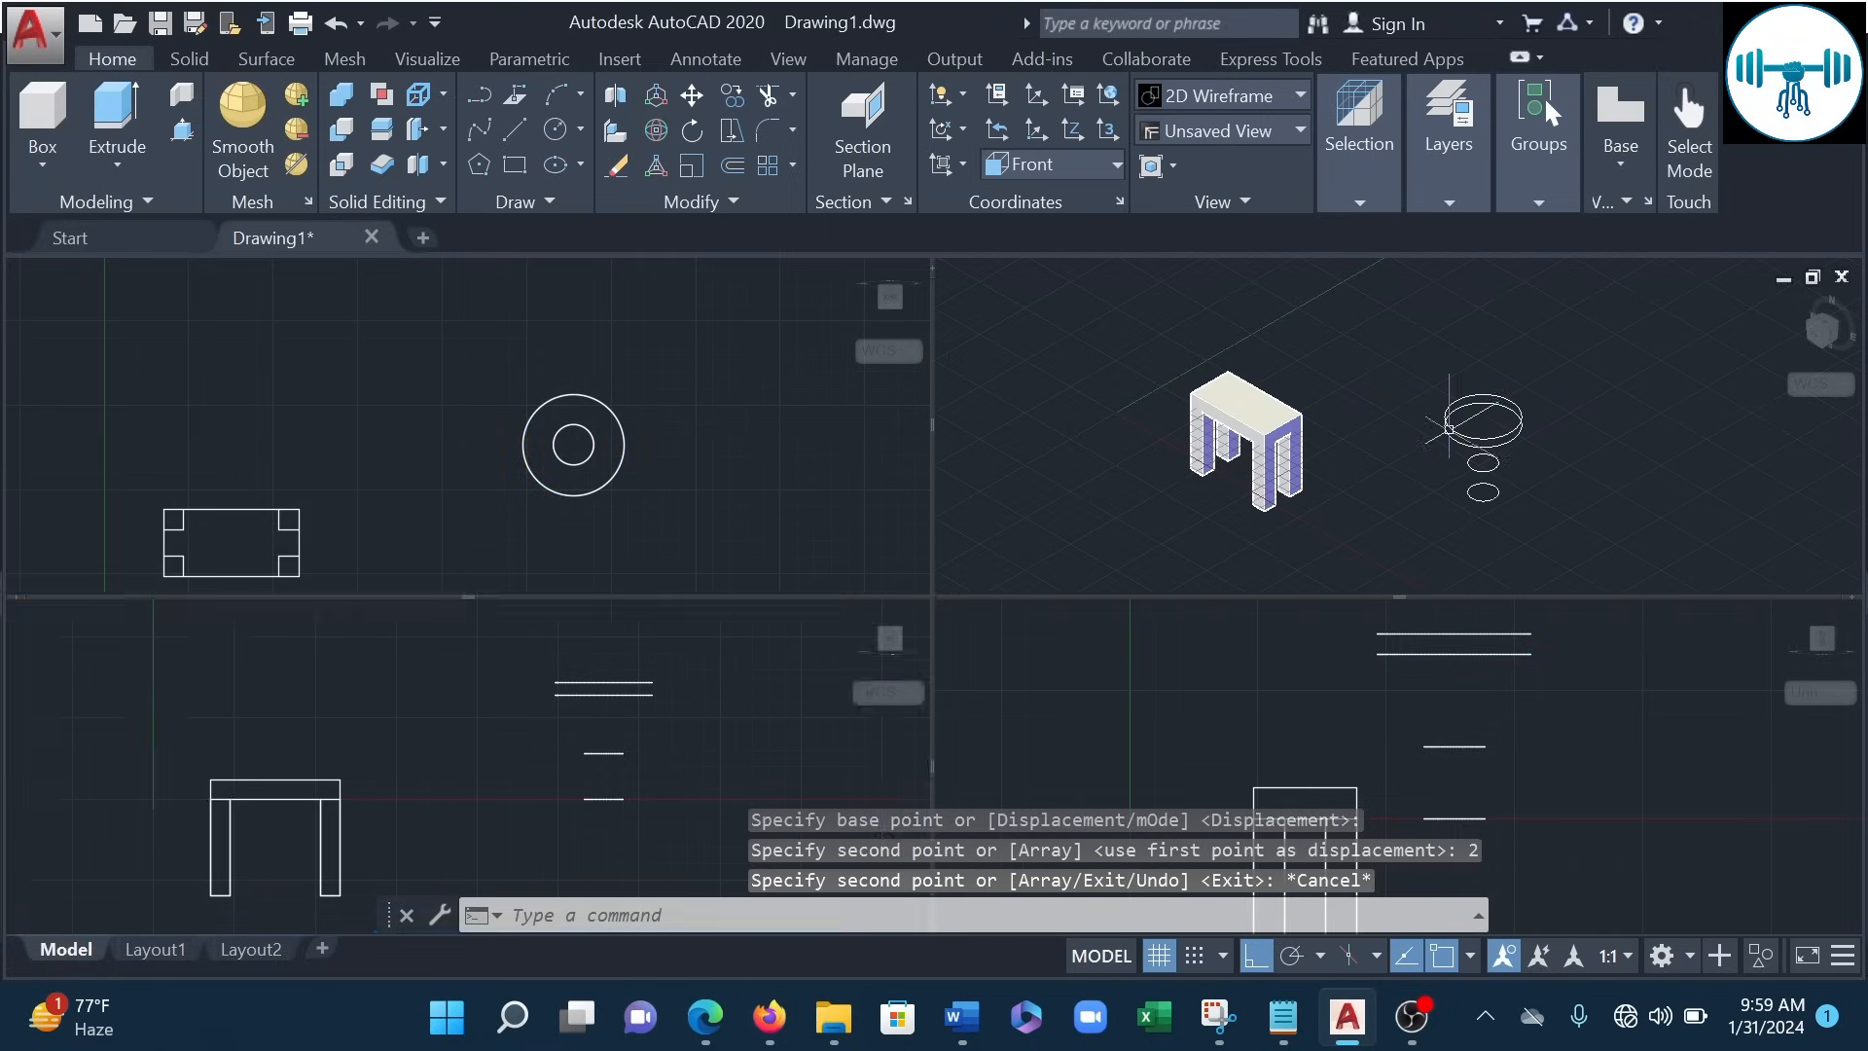
scroll(1449, 430, up, 3)
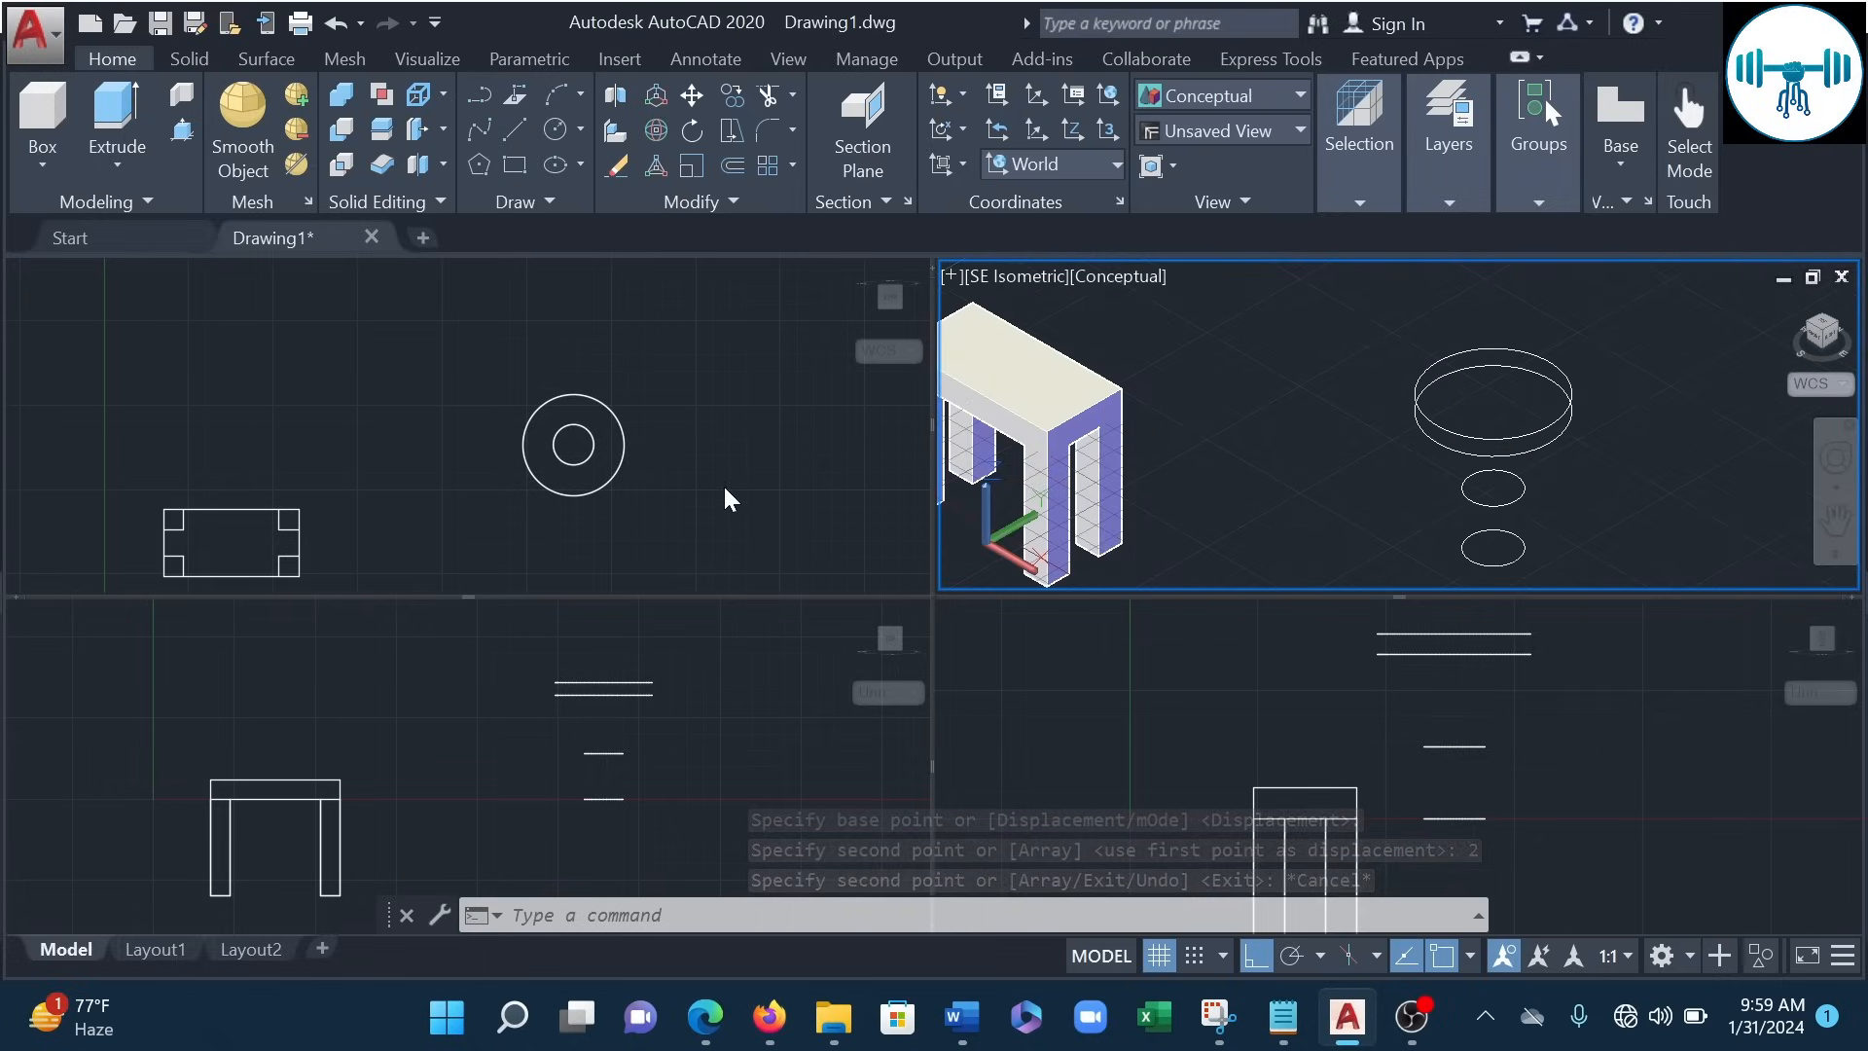
click(726, 370)
scroll(667, 472, up, 2)
scroll(646, 334, up, 2)
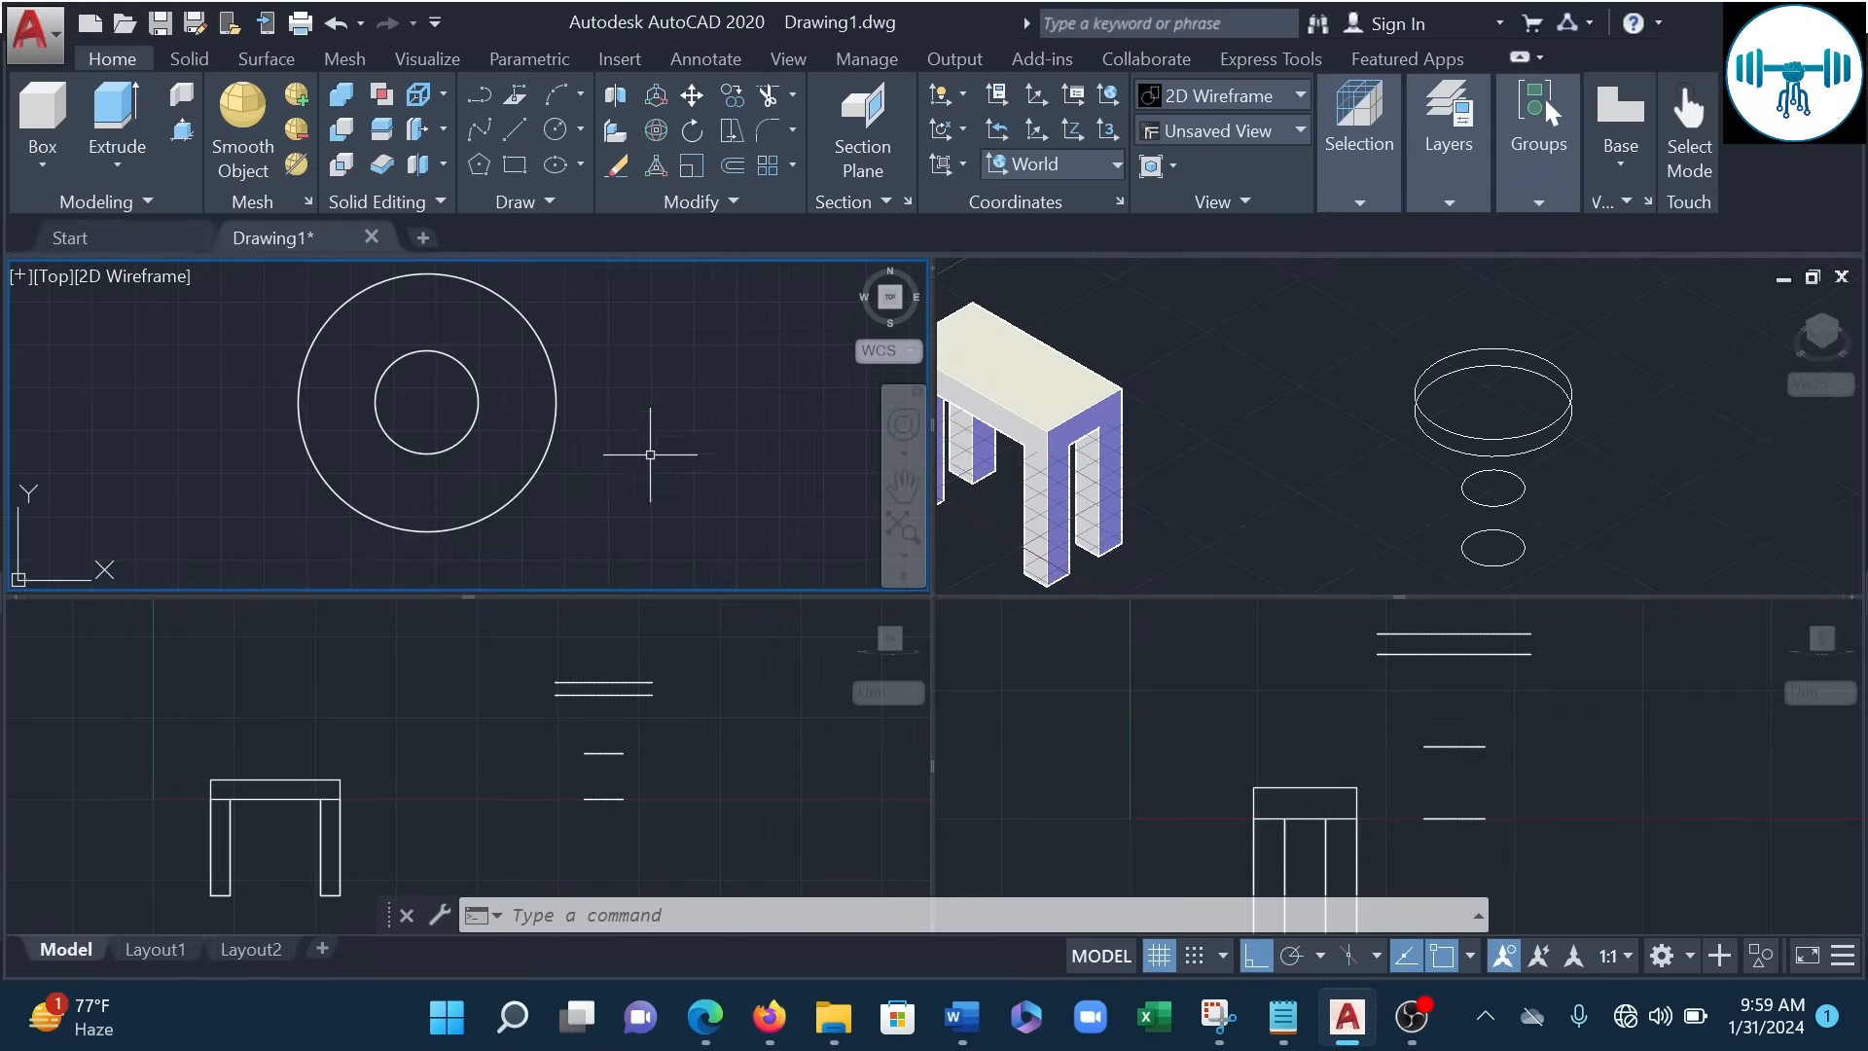
scroll(667, 418, down, 2)
middle_drag(1558, 714, 1558, 736)
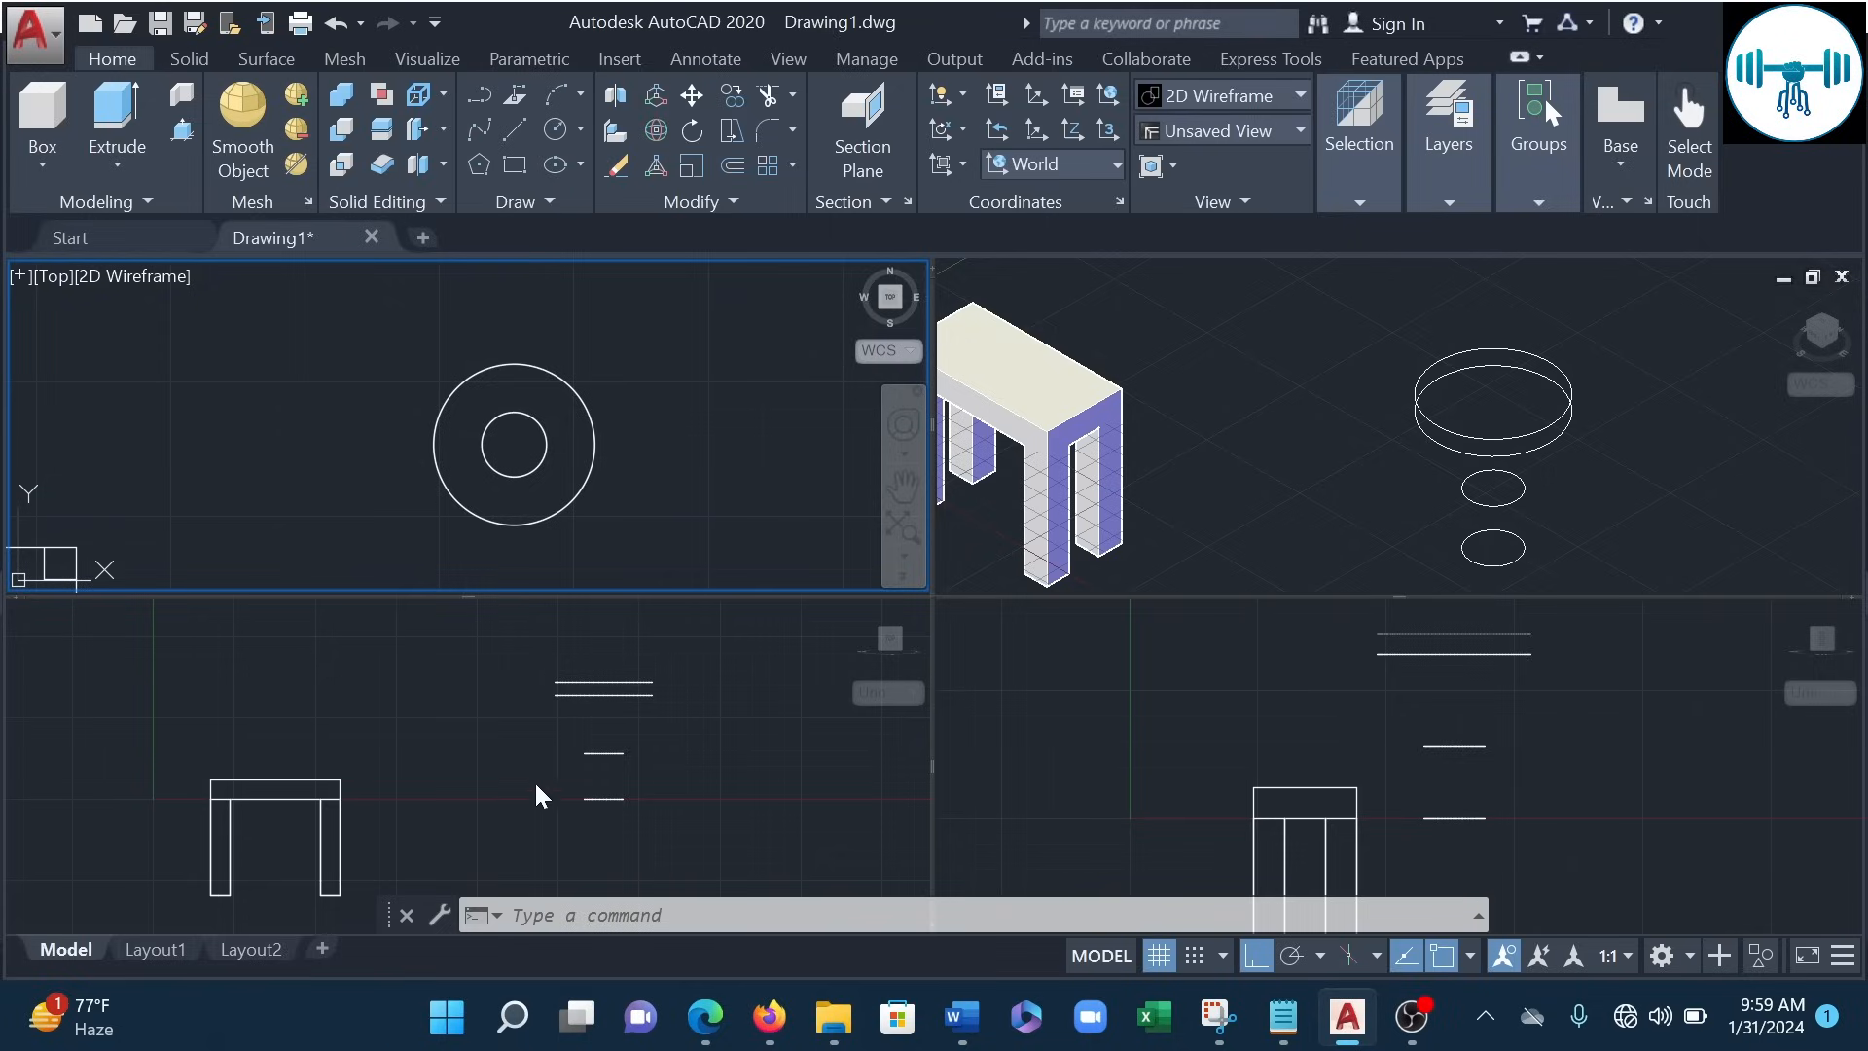
- Loft a solid through the four stacked circles in the Front viewport, picking them from top to bottom and using cross sections only
click(768, 773)
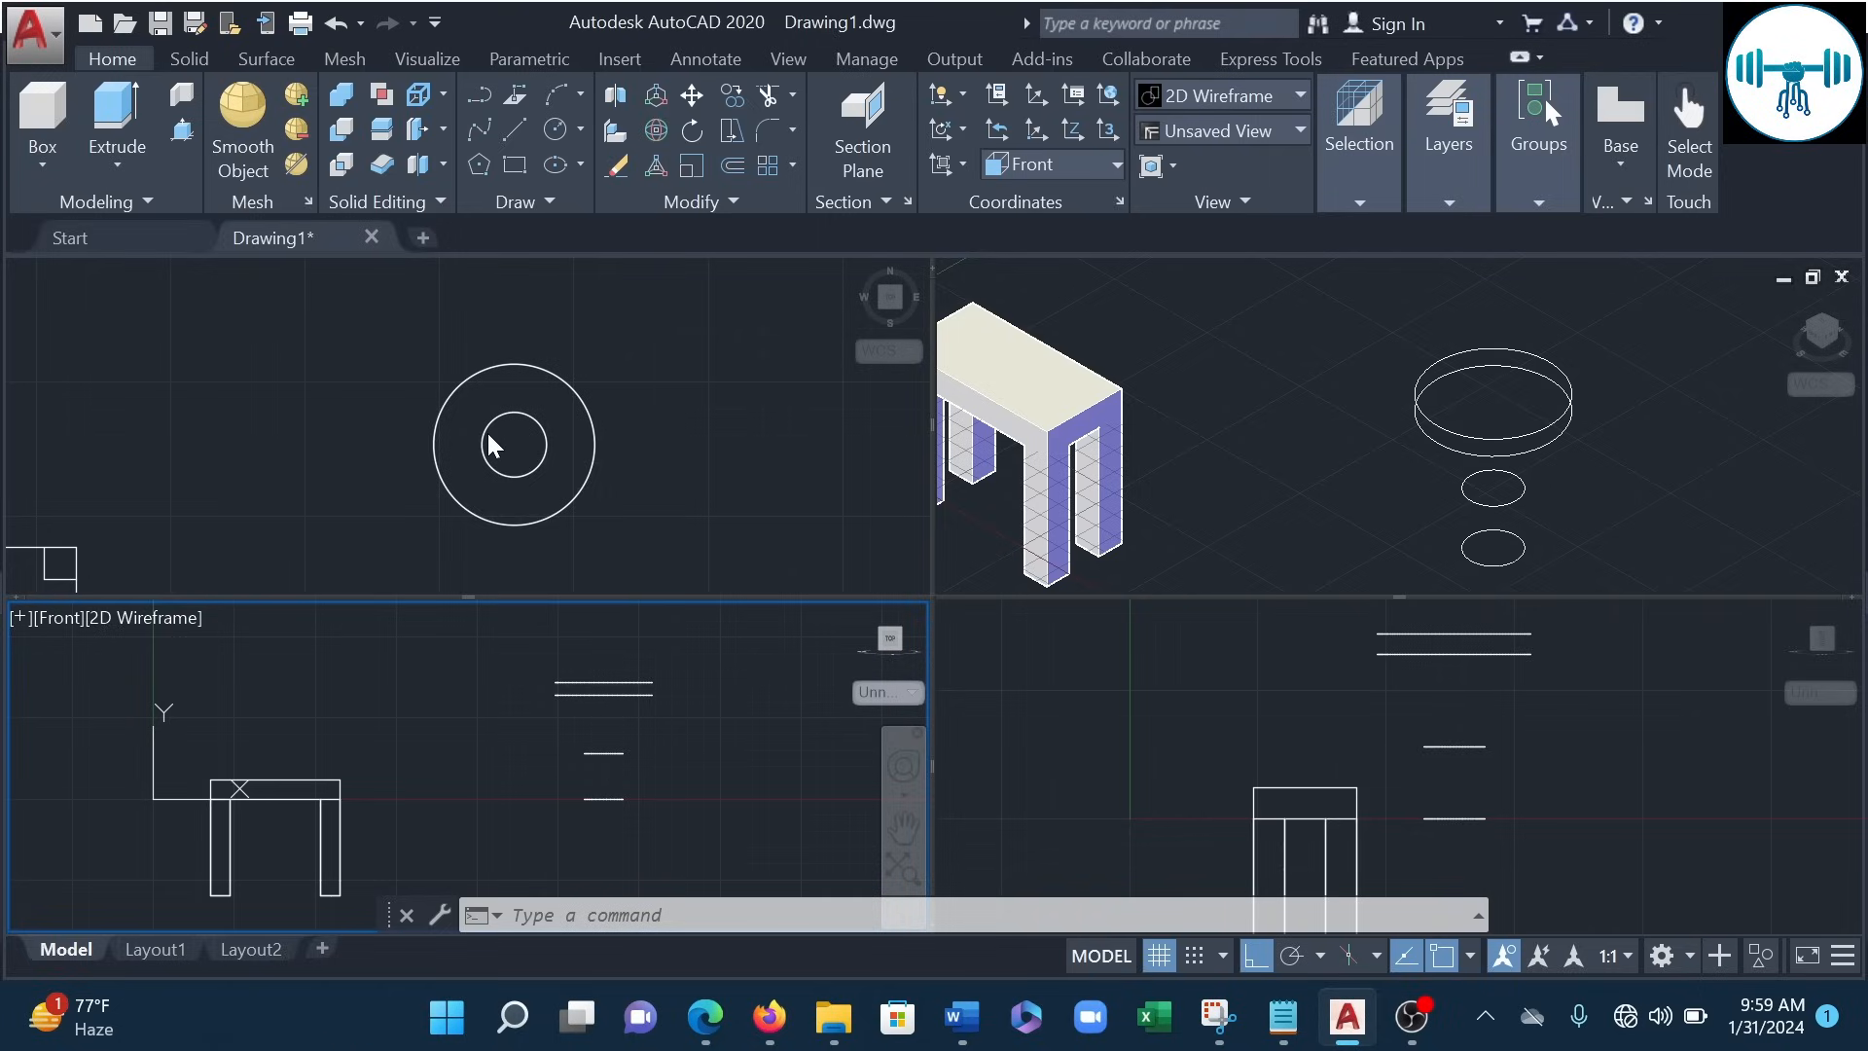
click(119, 171)
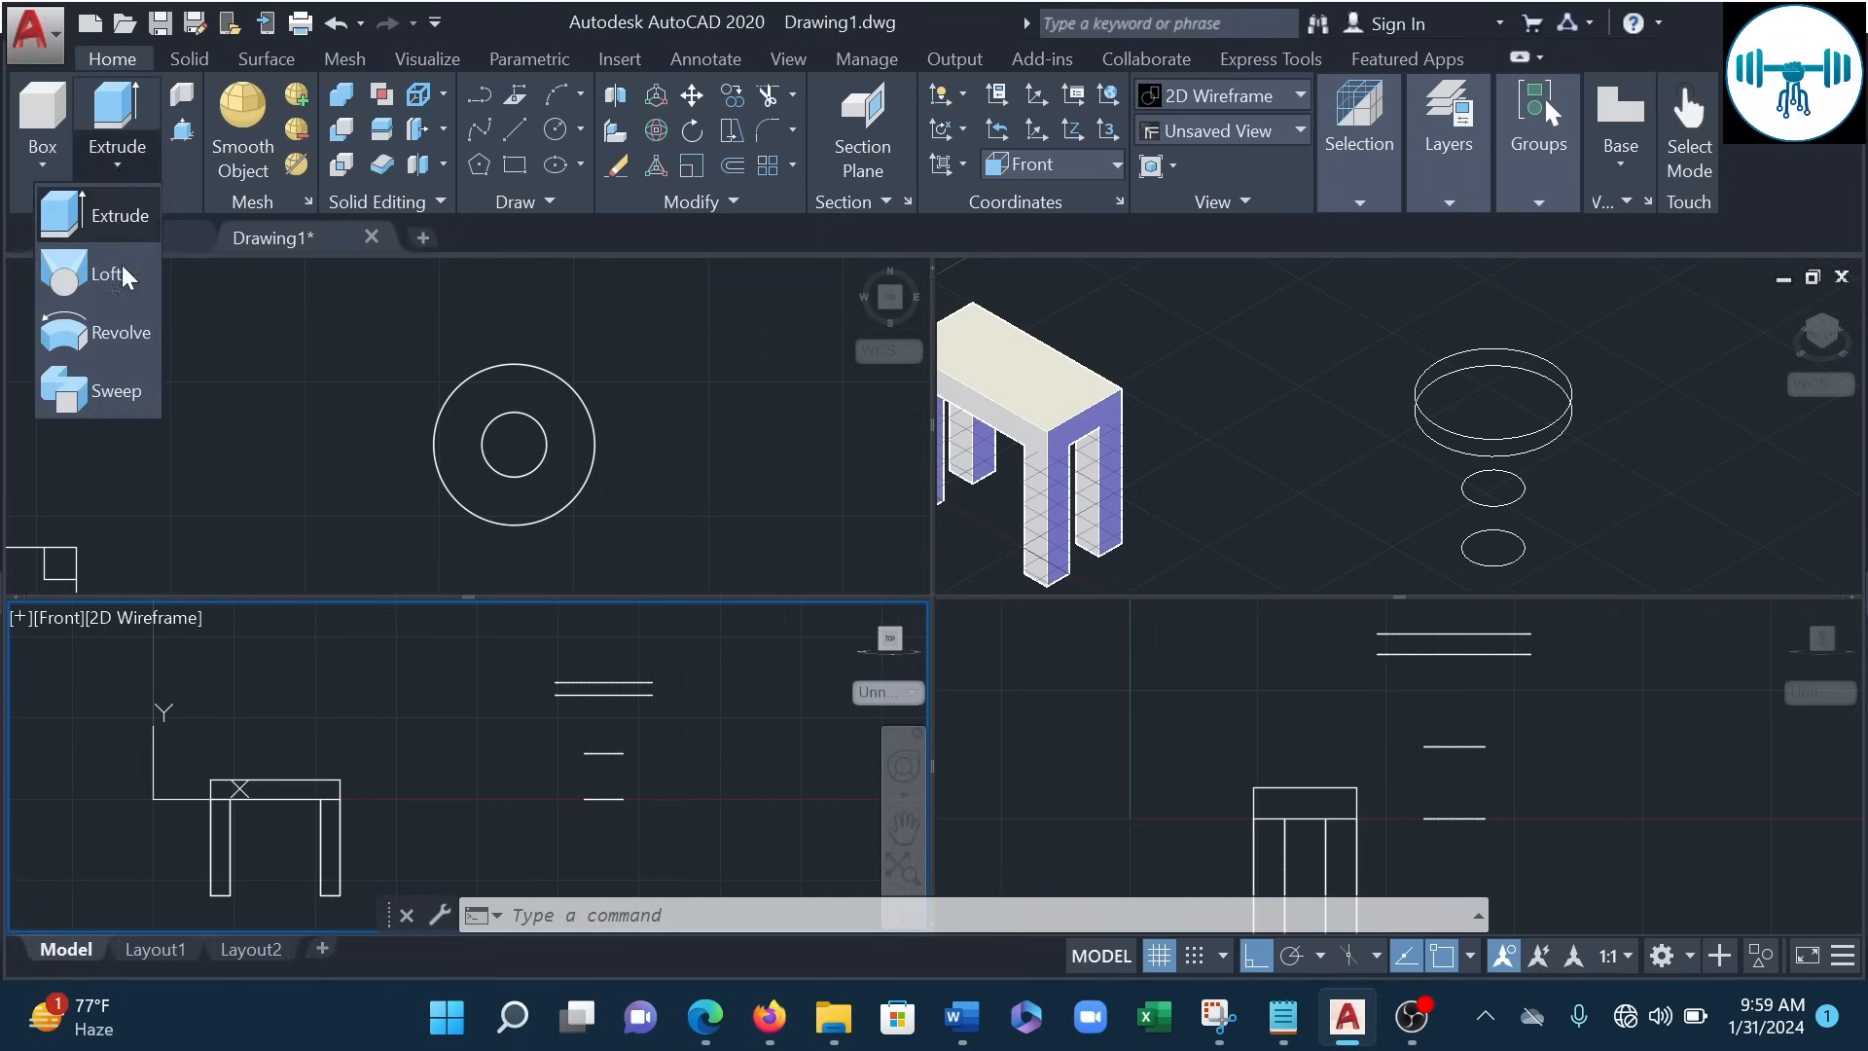
click(102, 284)
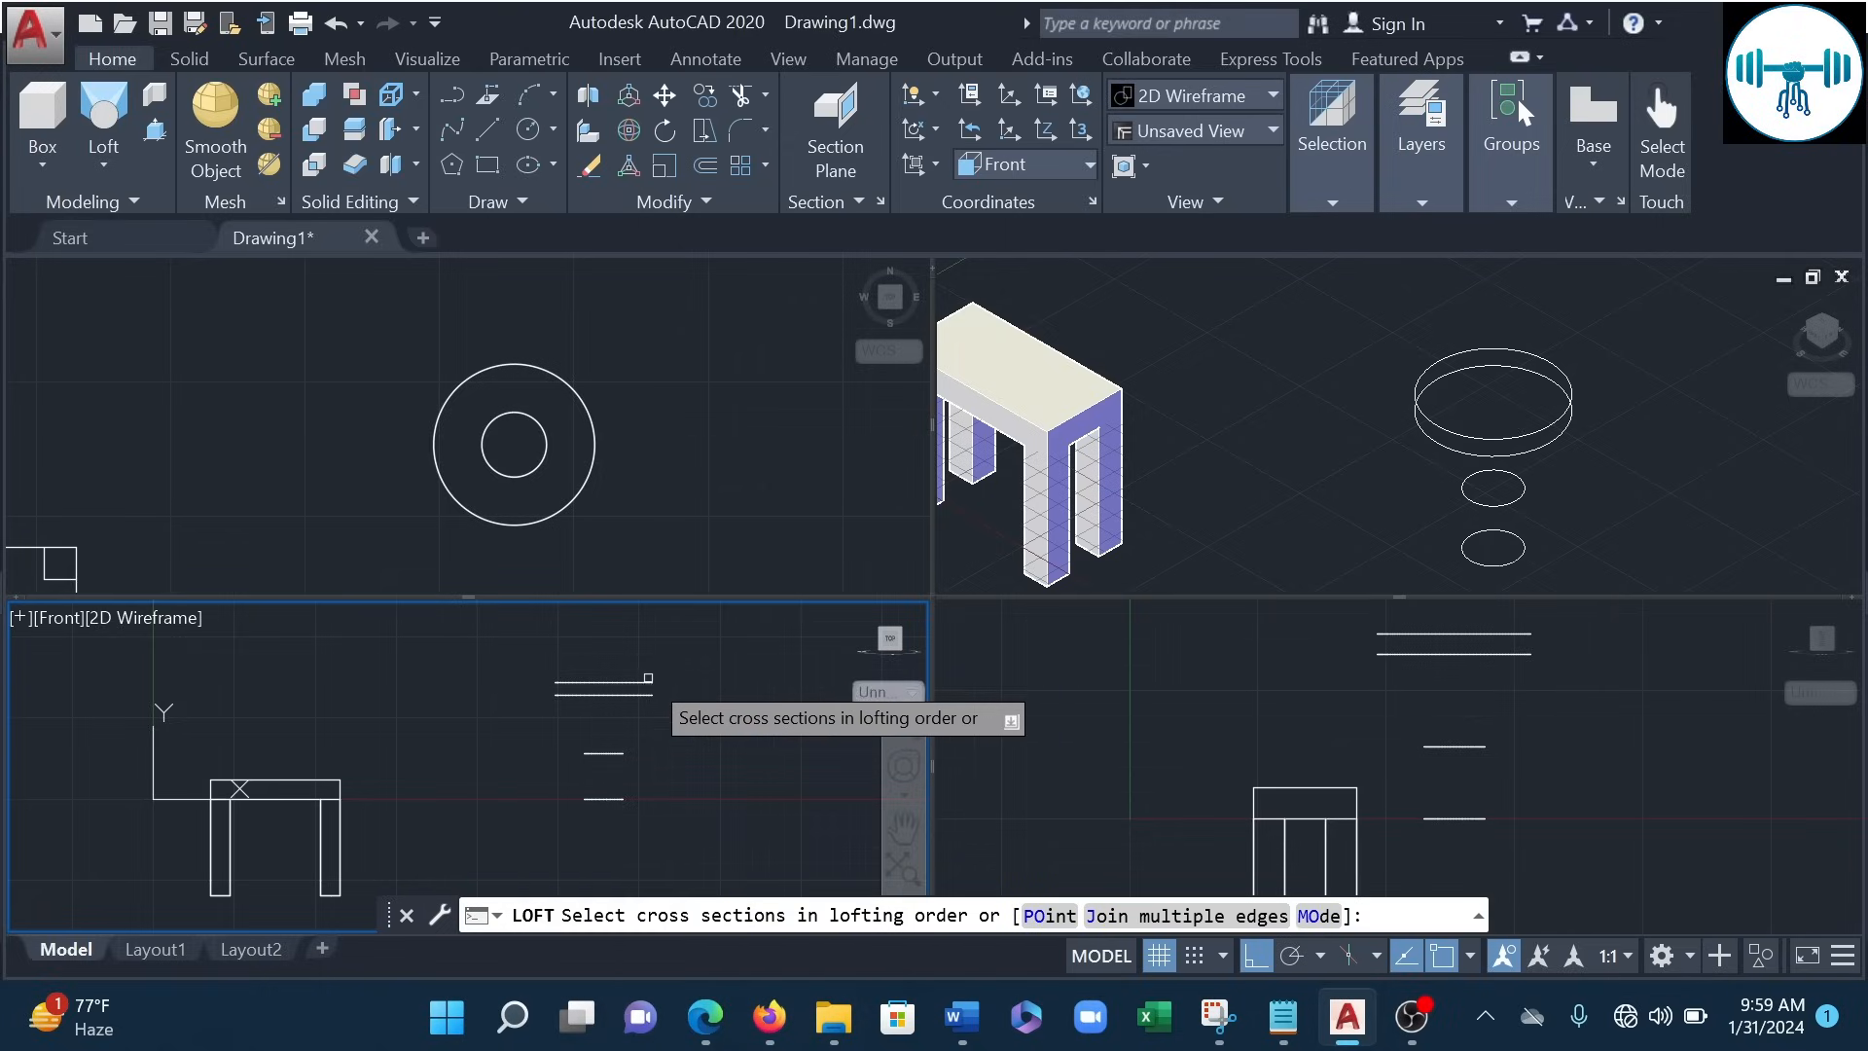
click(648, 681)
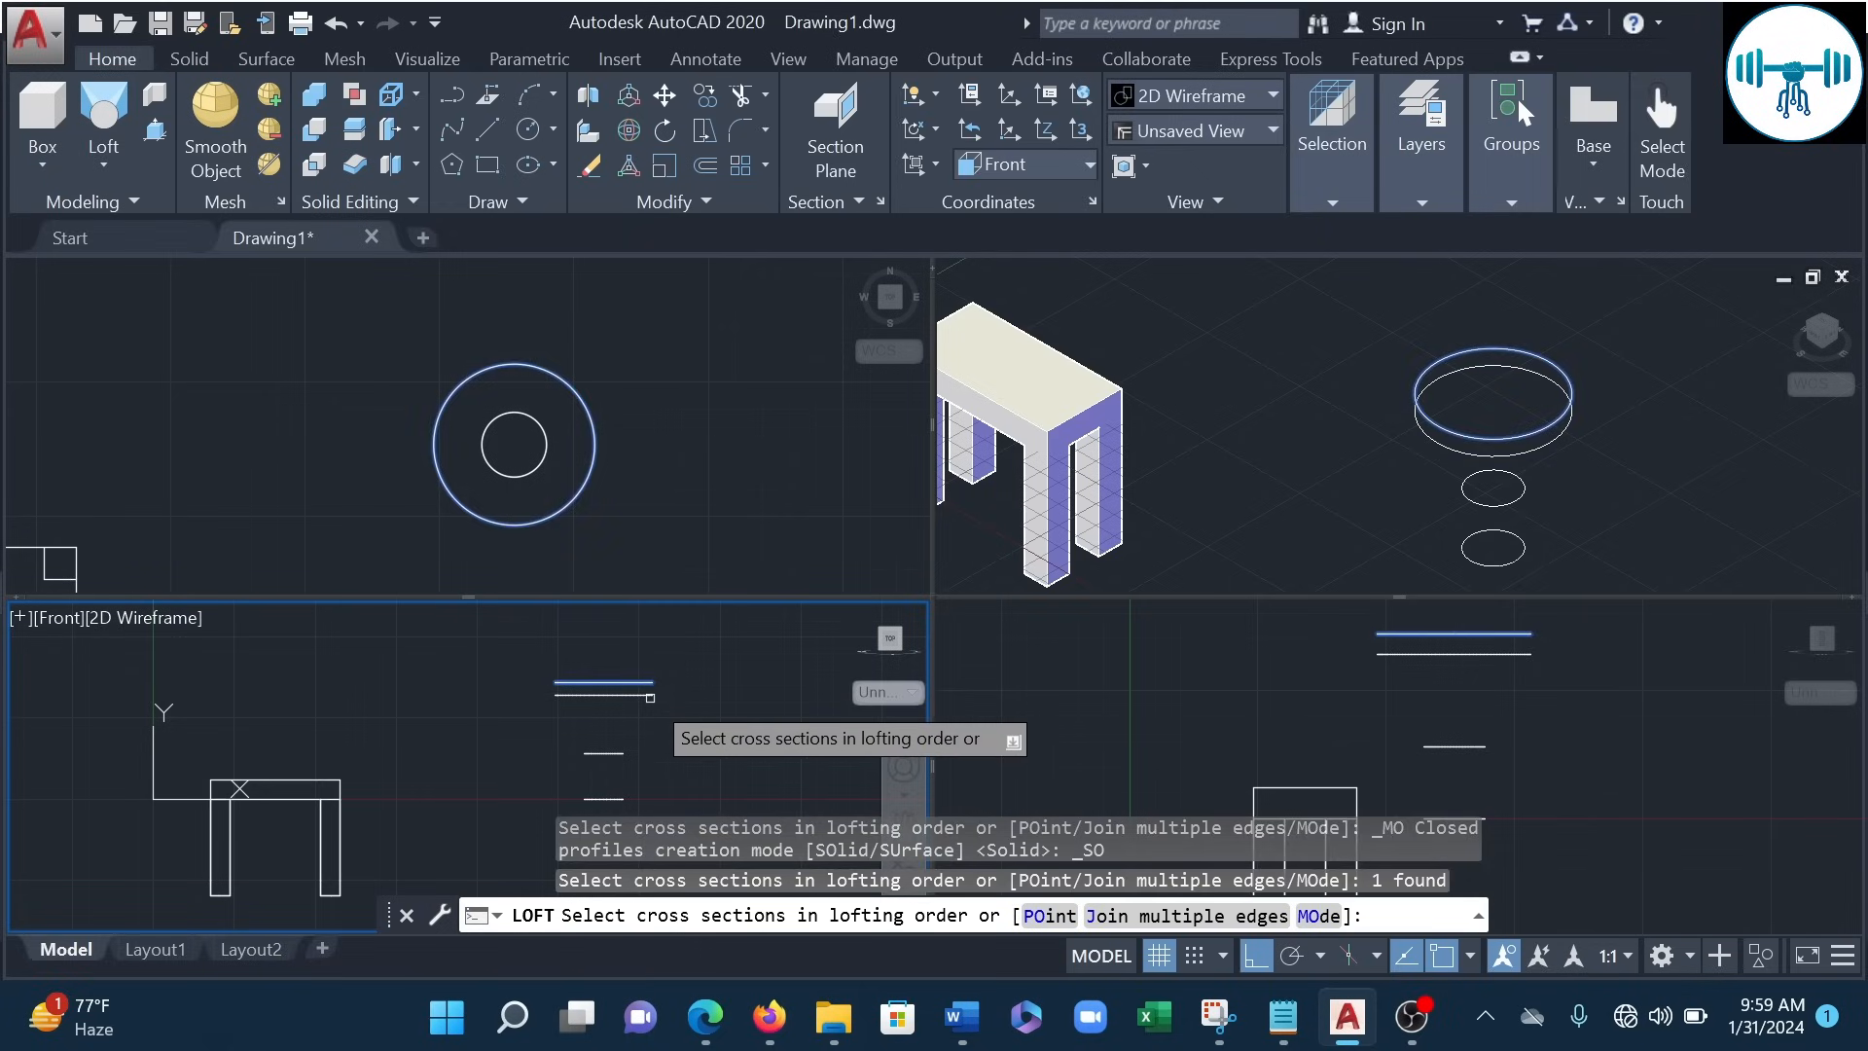
click(647, 694)
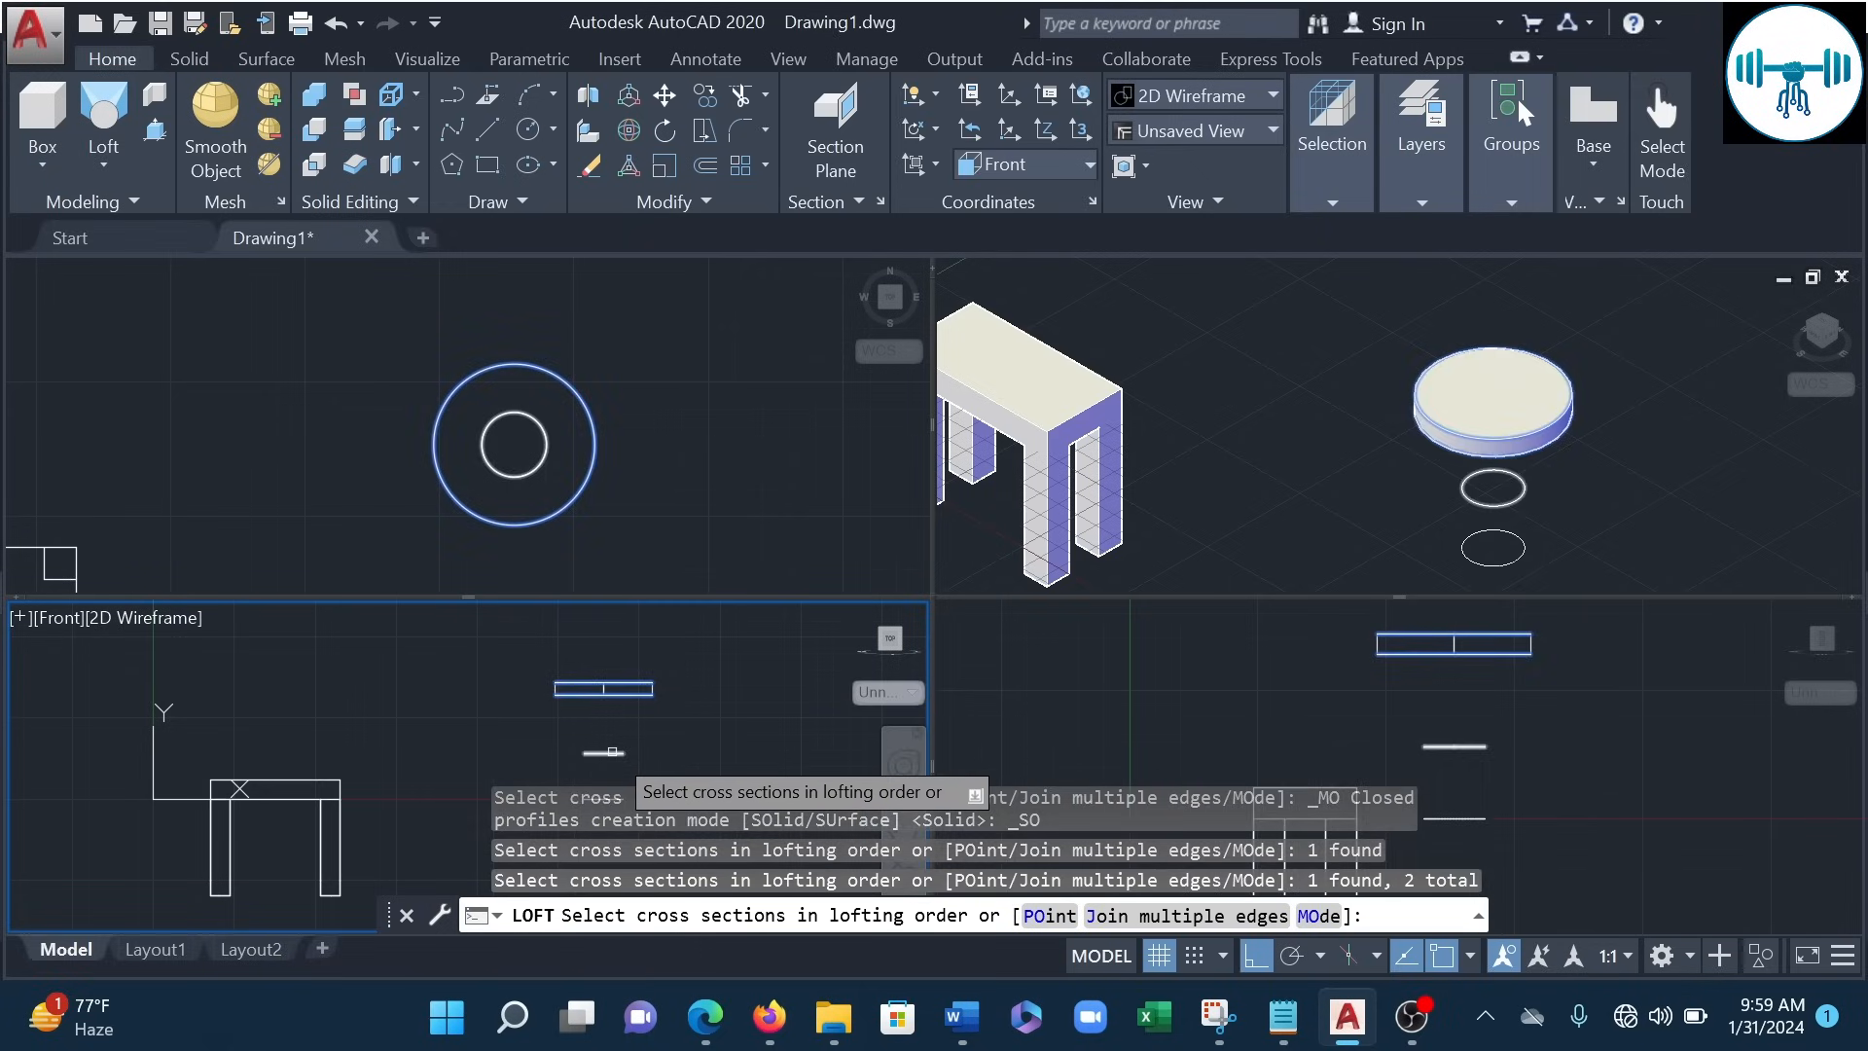
click(605, 752)
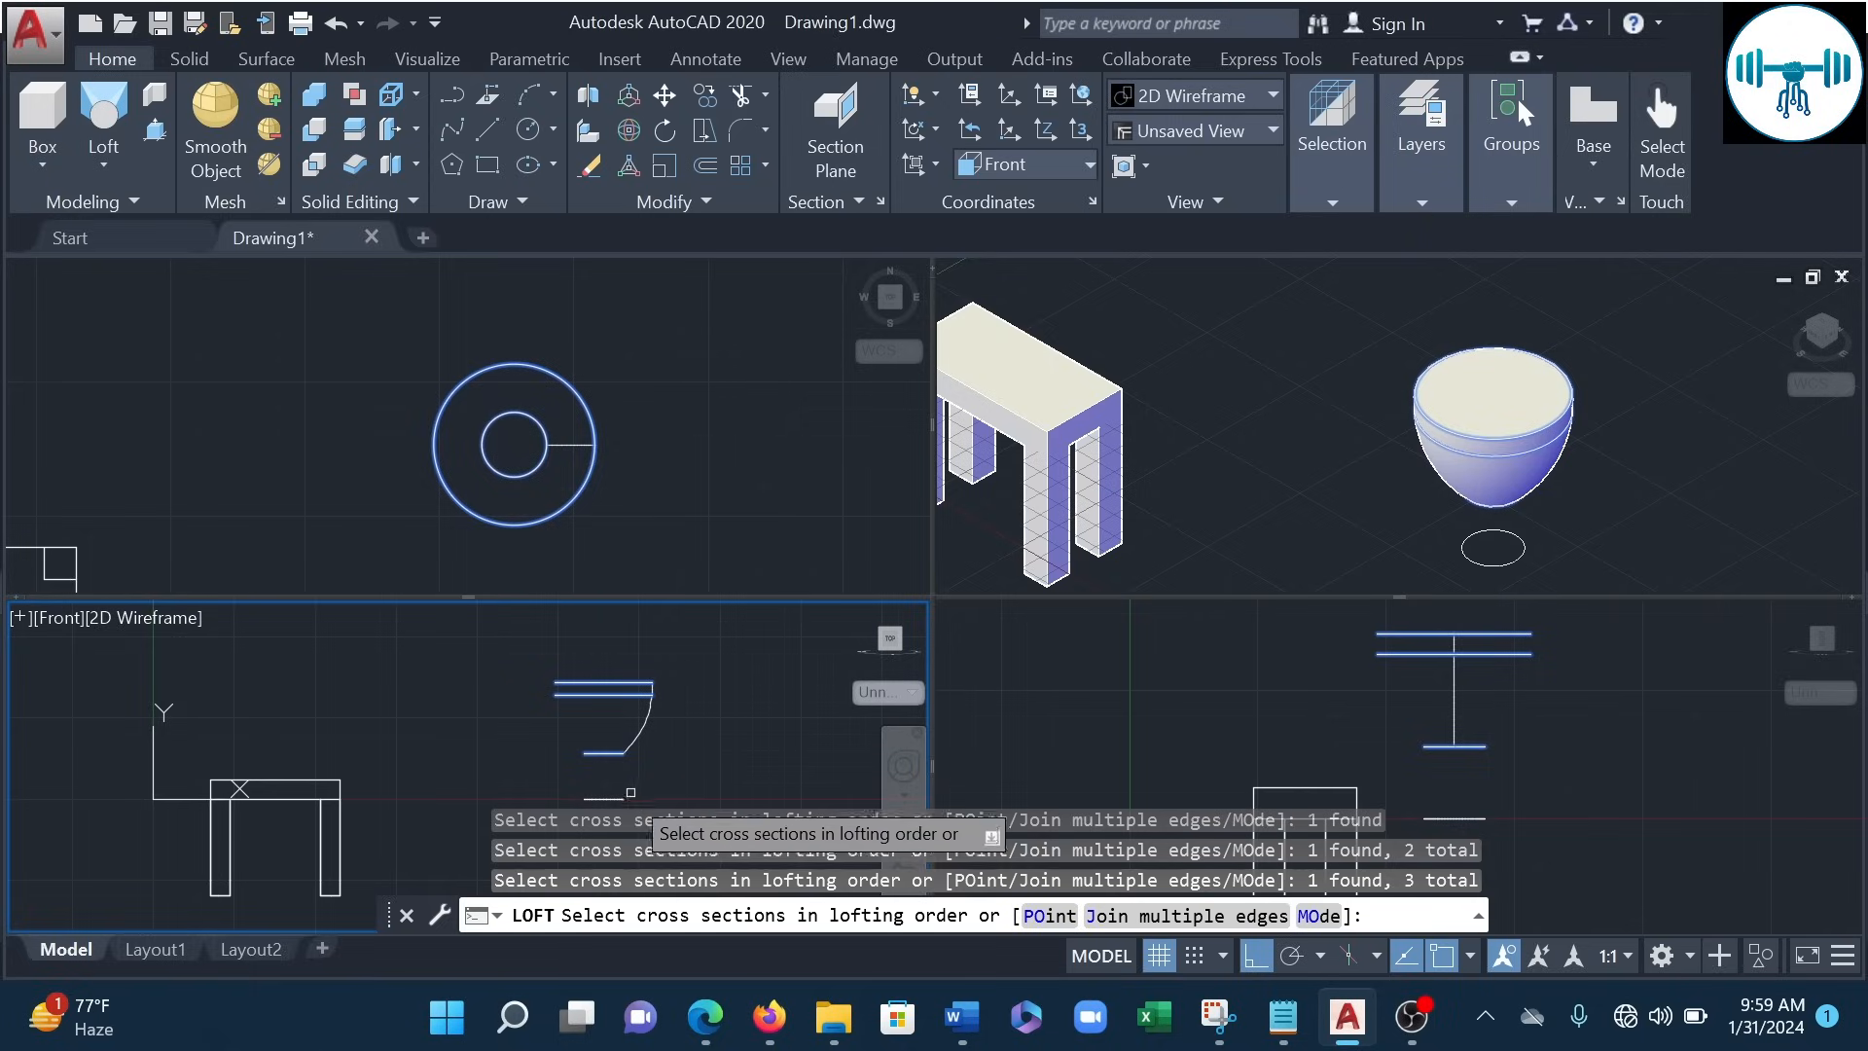
click(619, 802)
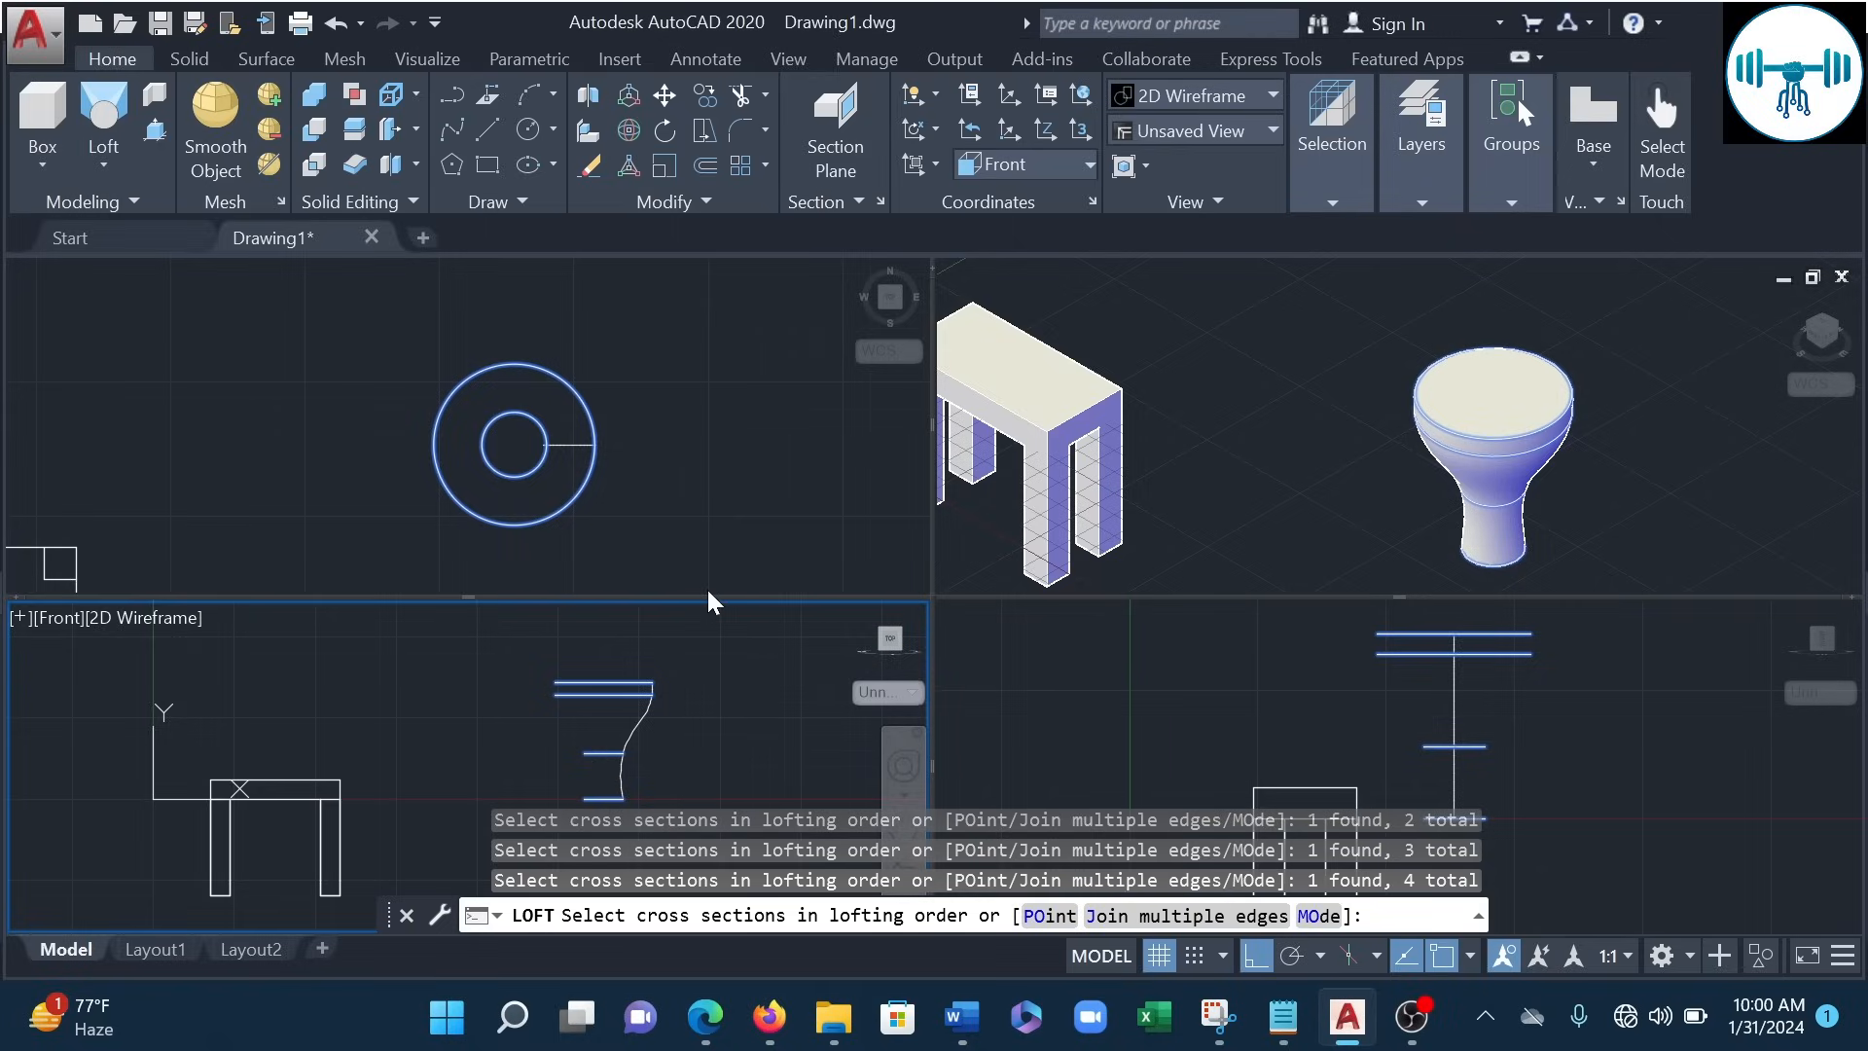
key(Return)
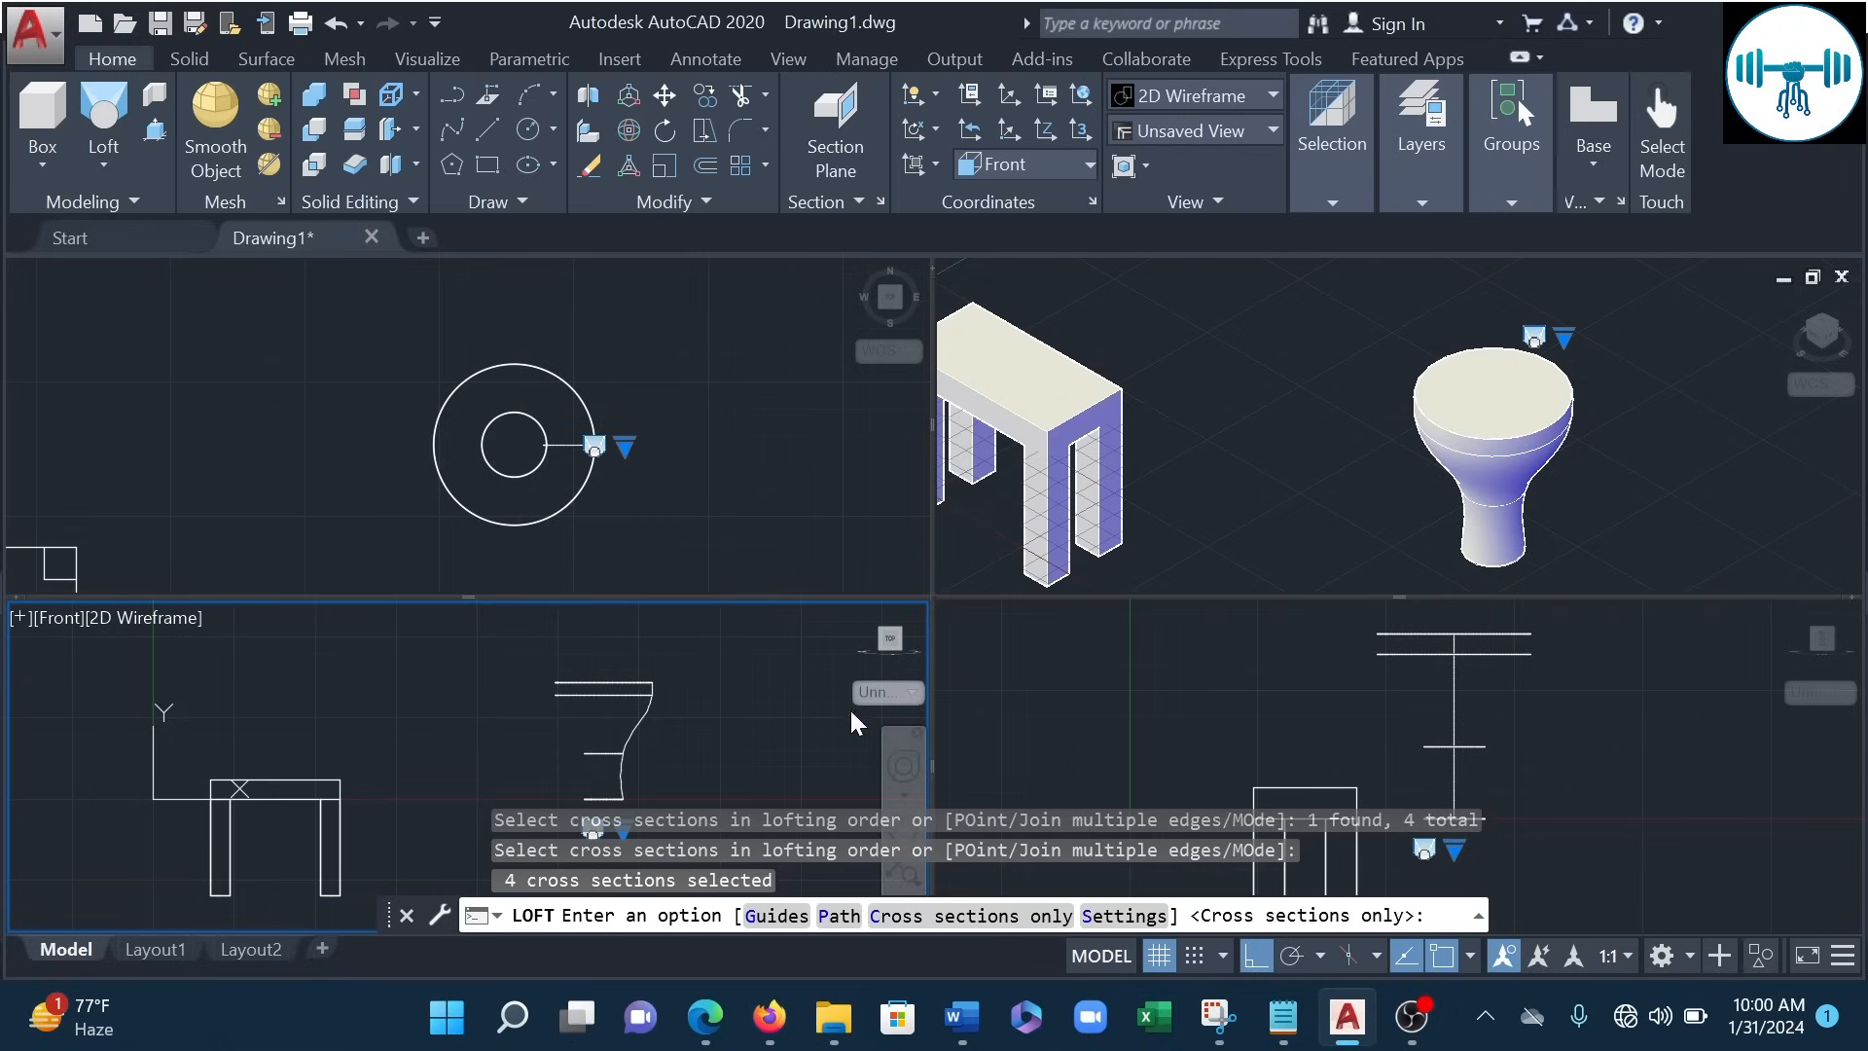
key(Down)
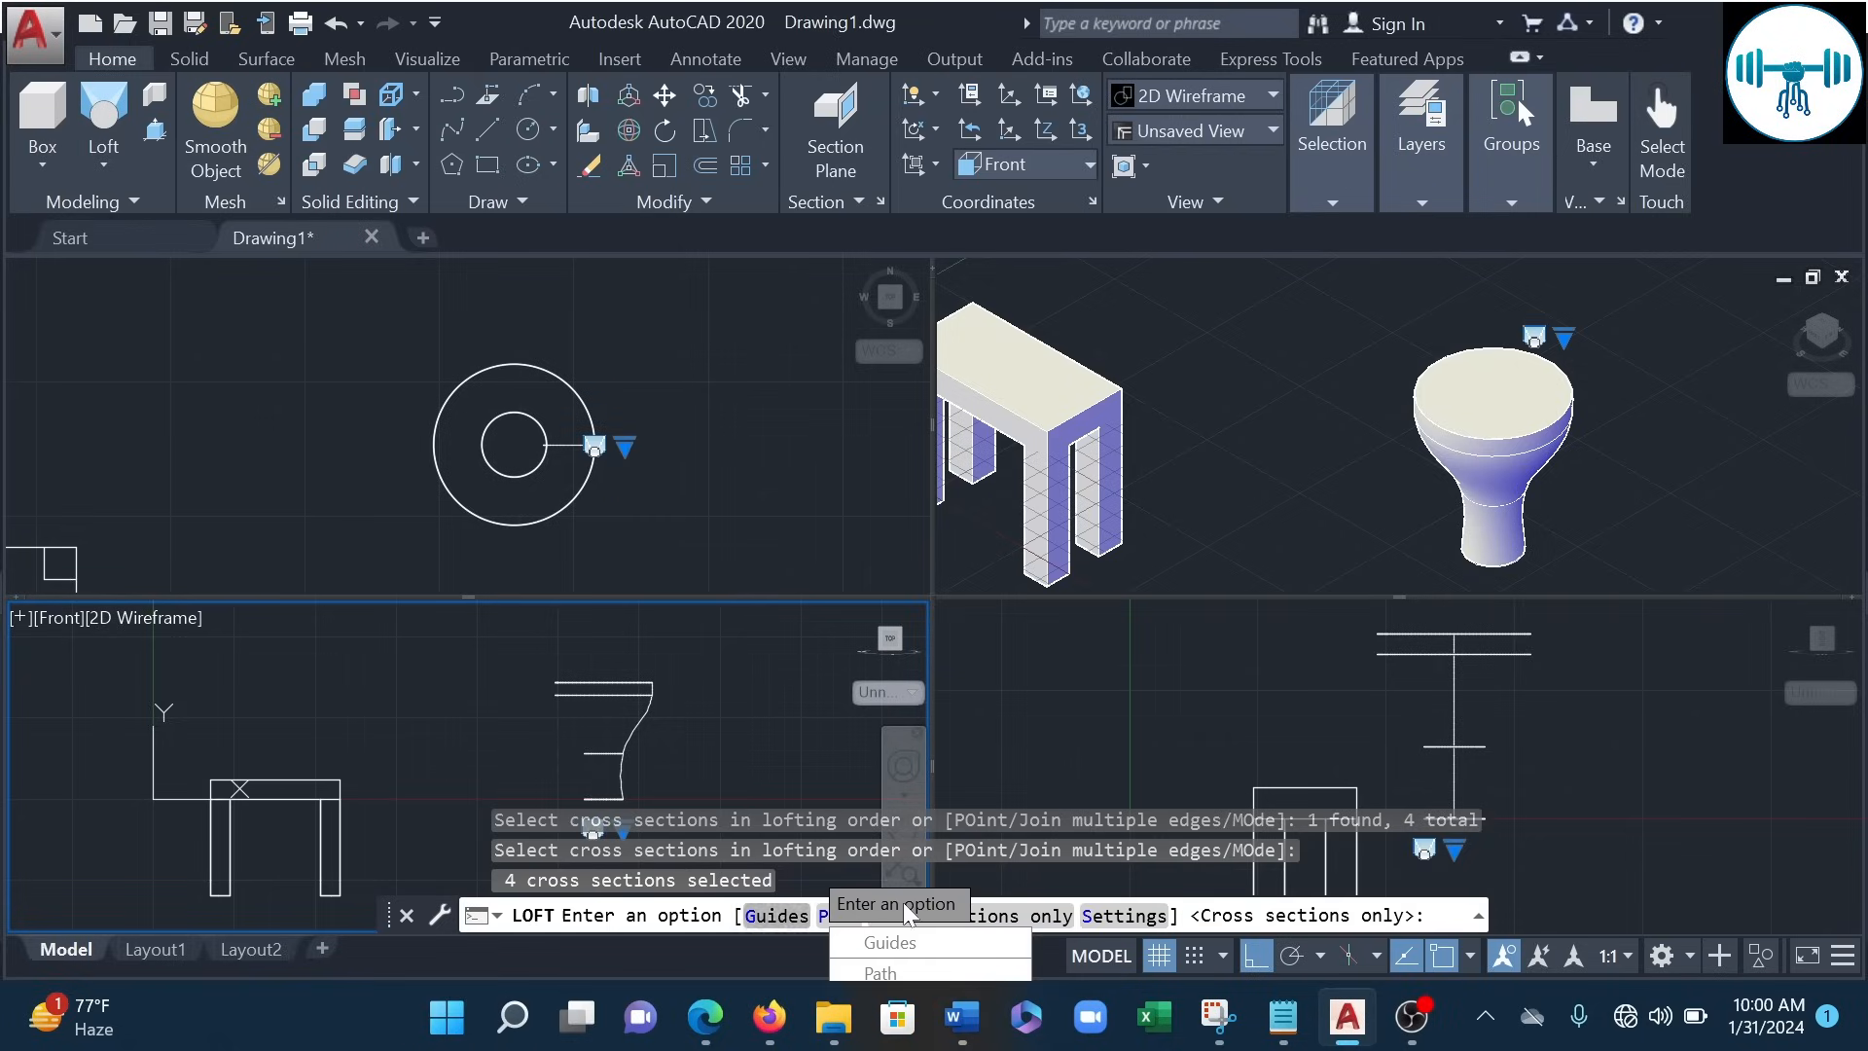
click(920, 939)
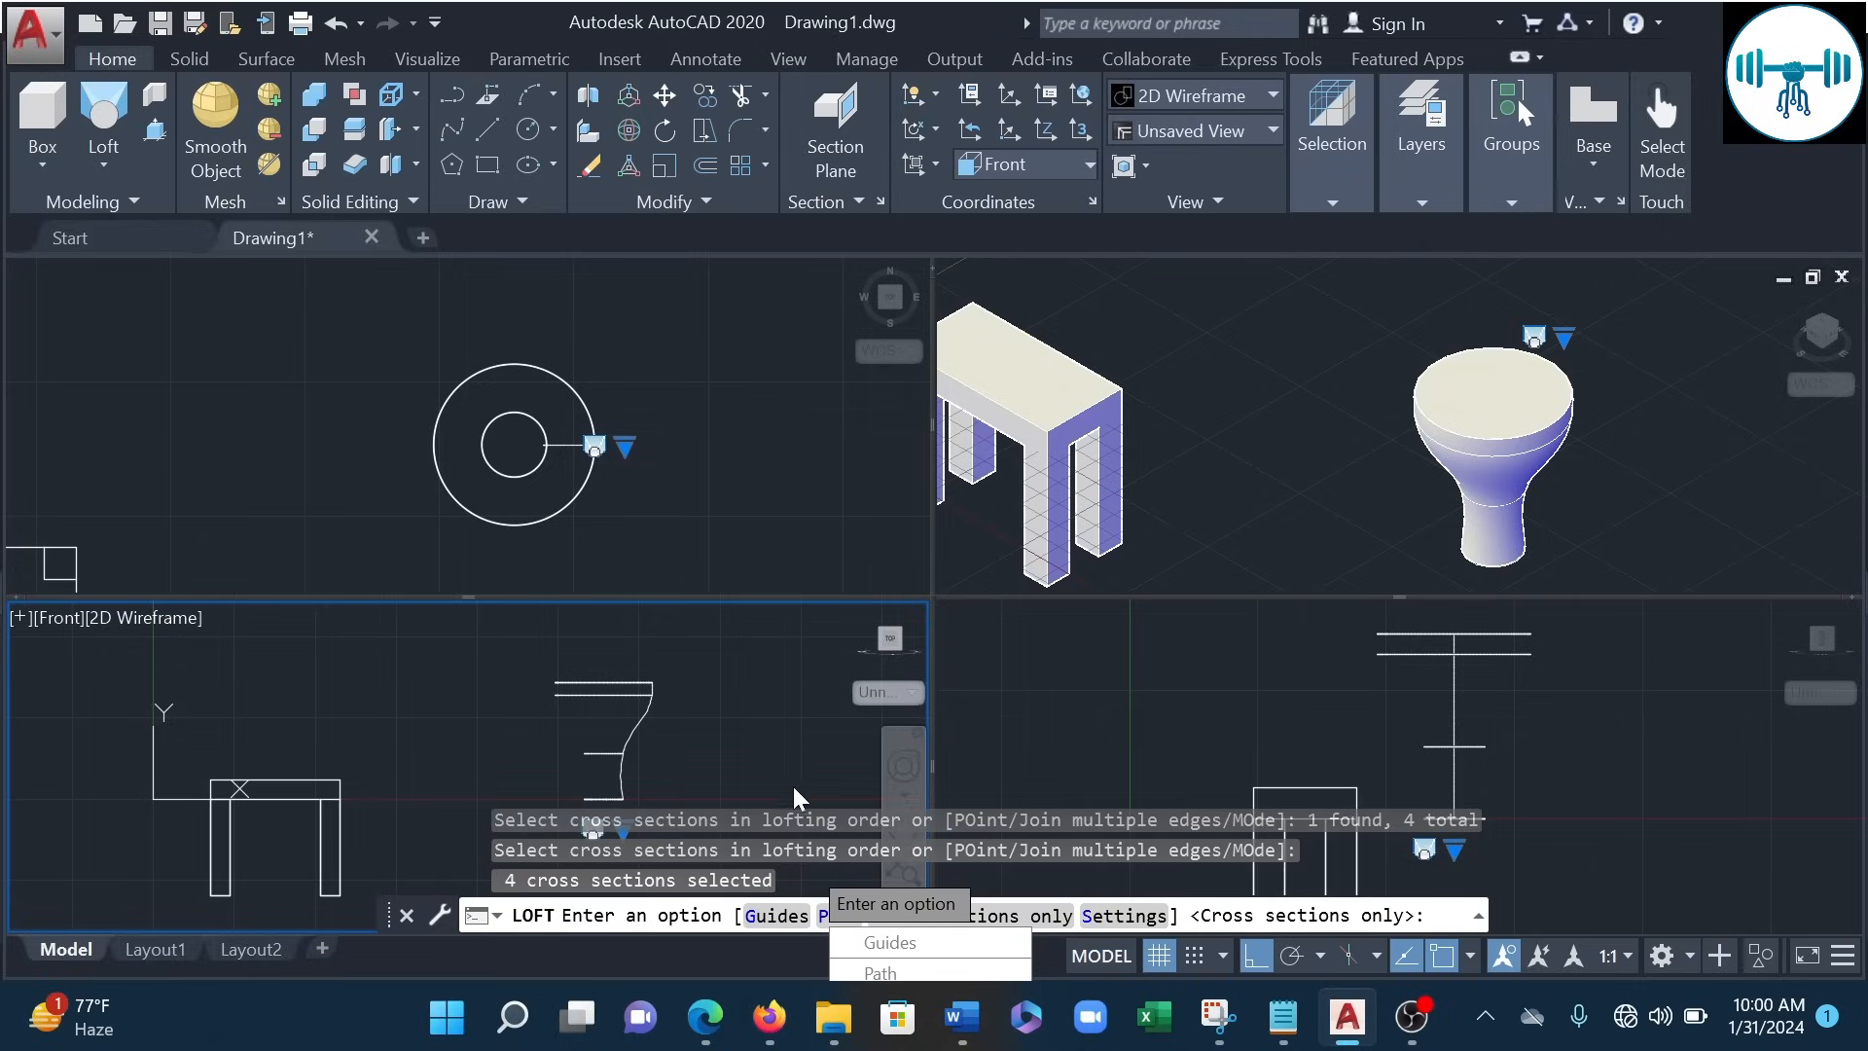
key(Return)
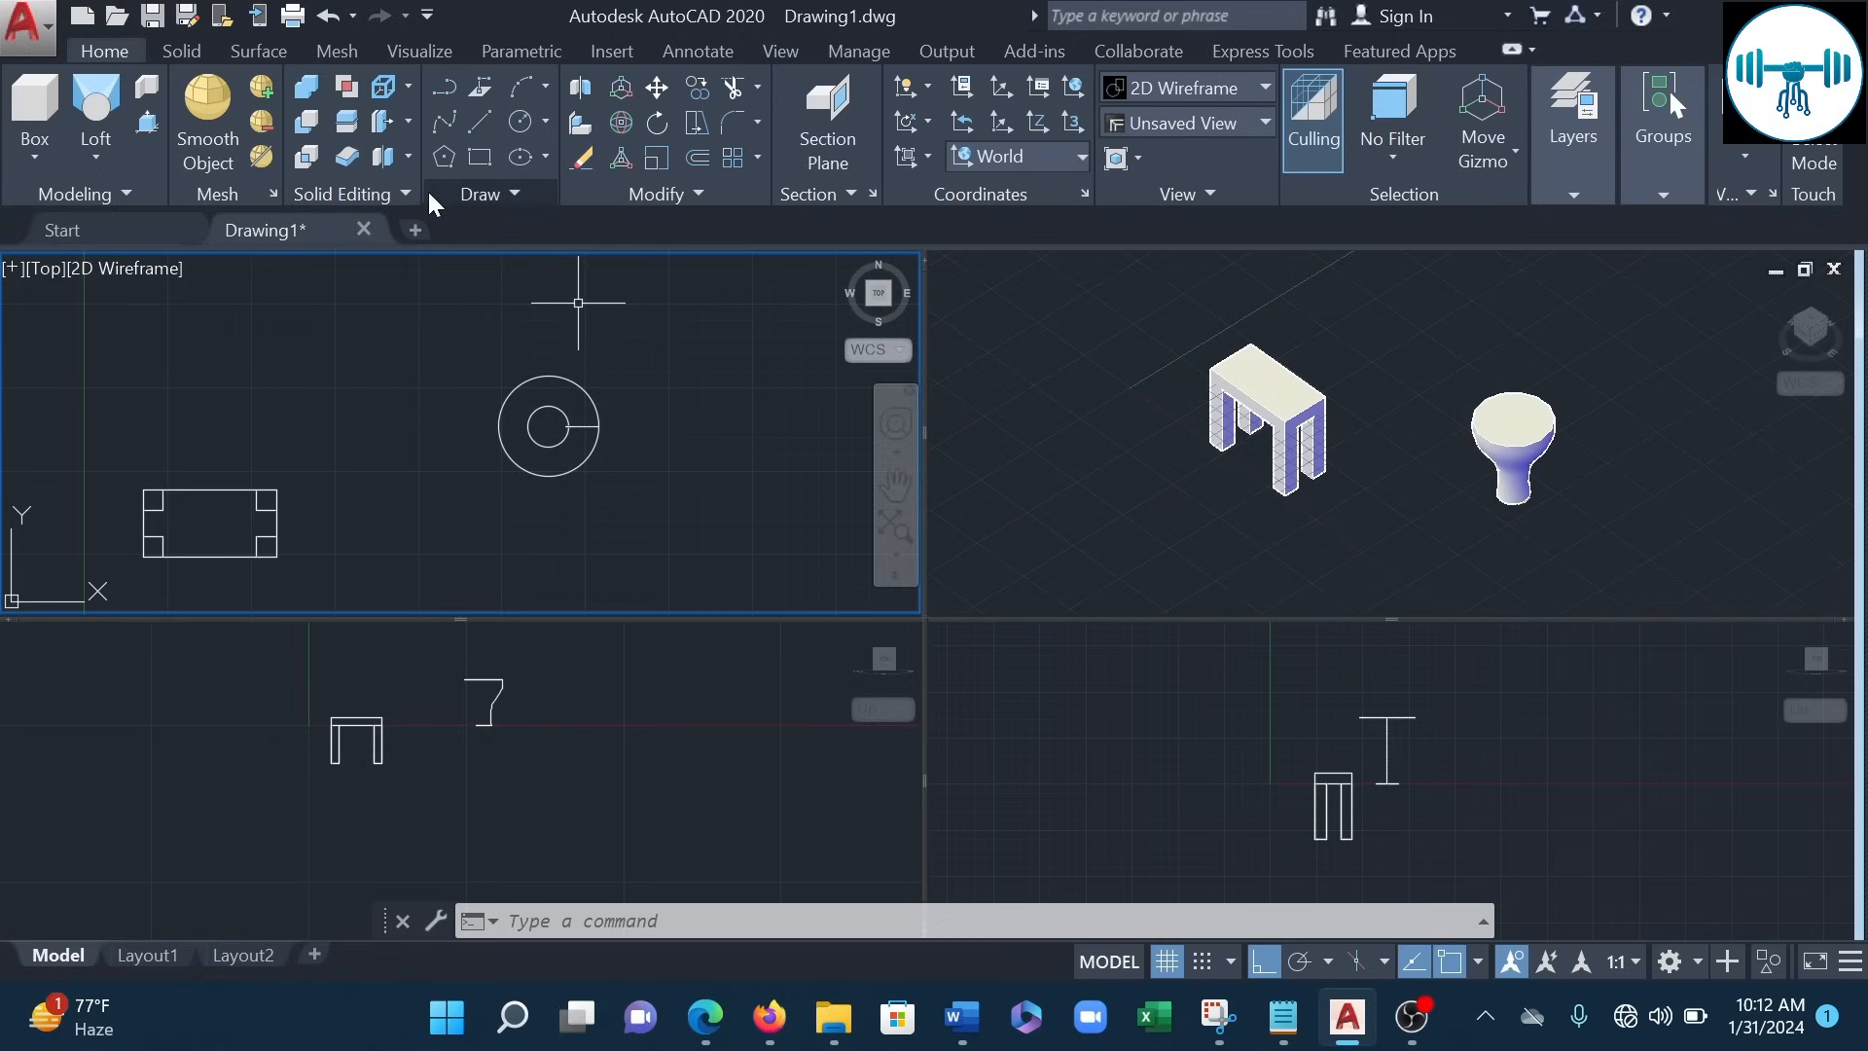
- Start a Shell on the lofted solid in the isometric viewport and remove its top circular face
click(407, 158)
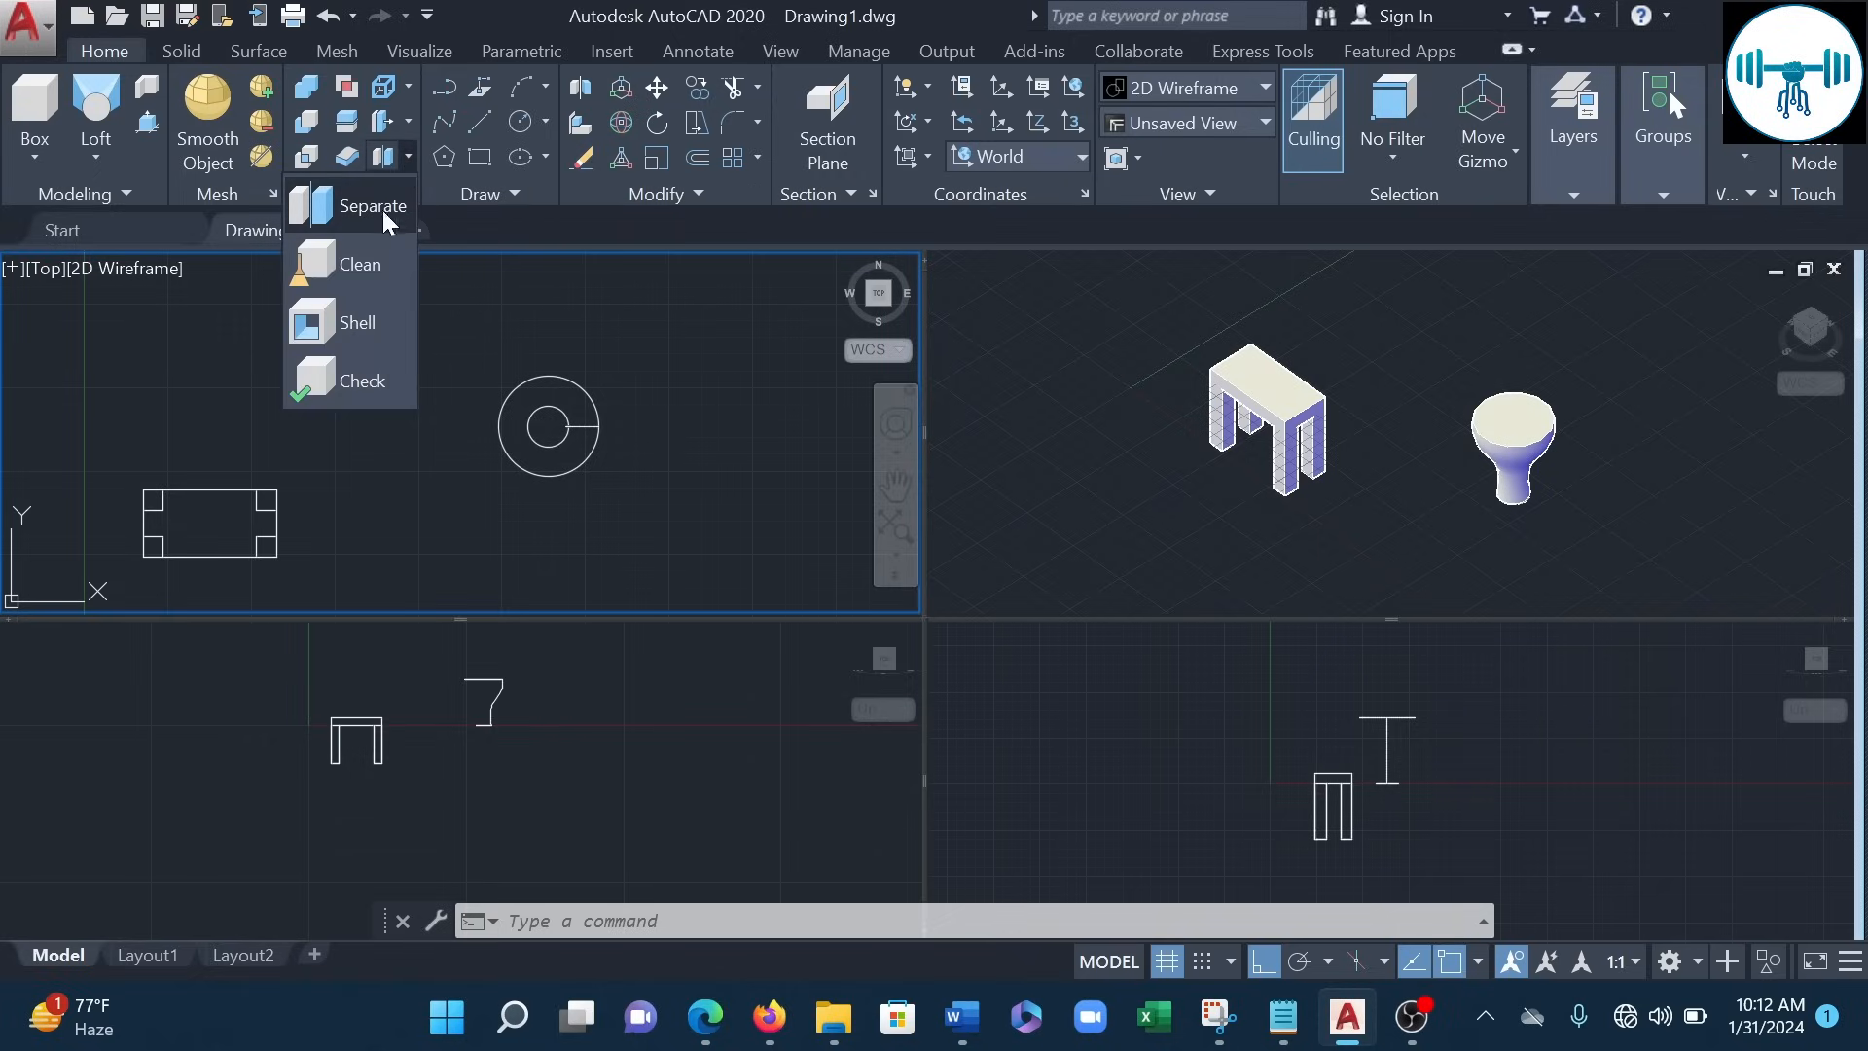
click(336, 323)
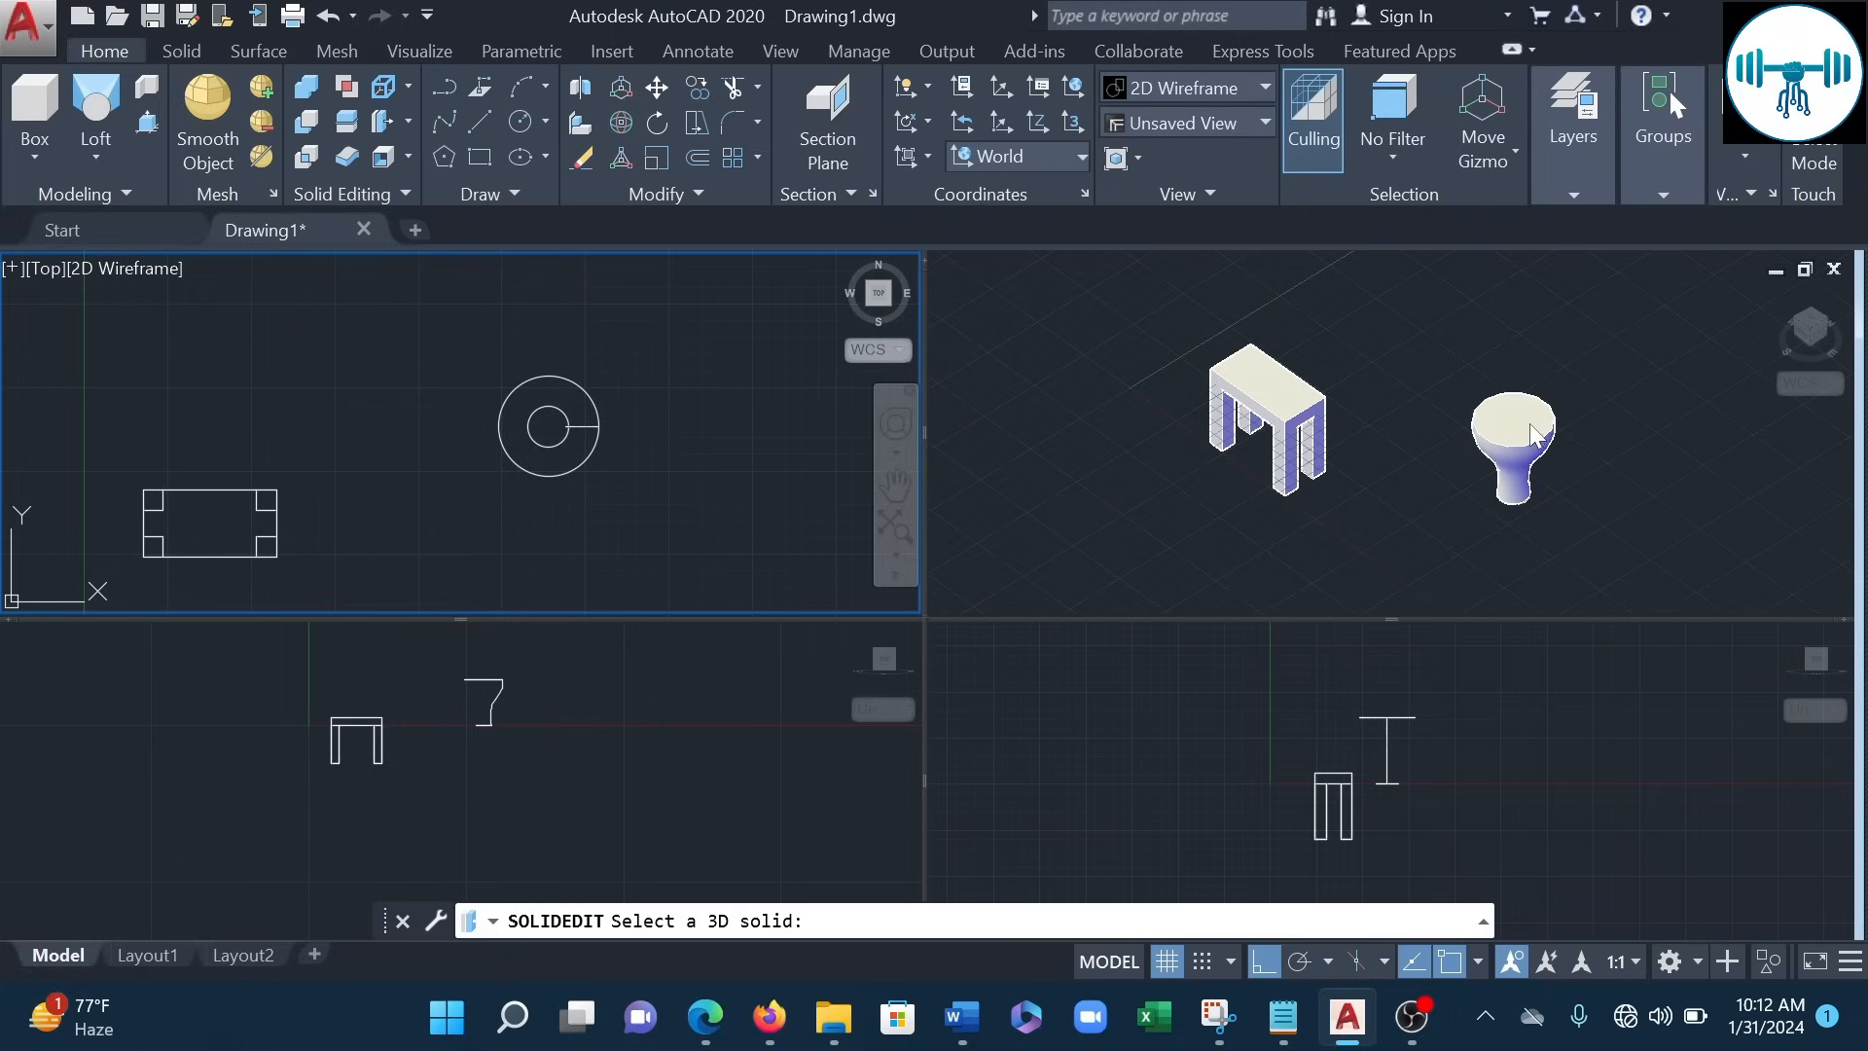
click(1521, 459)
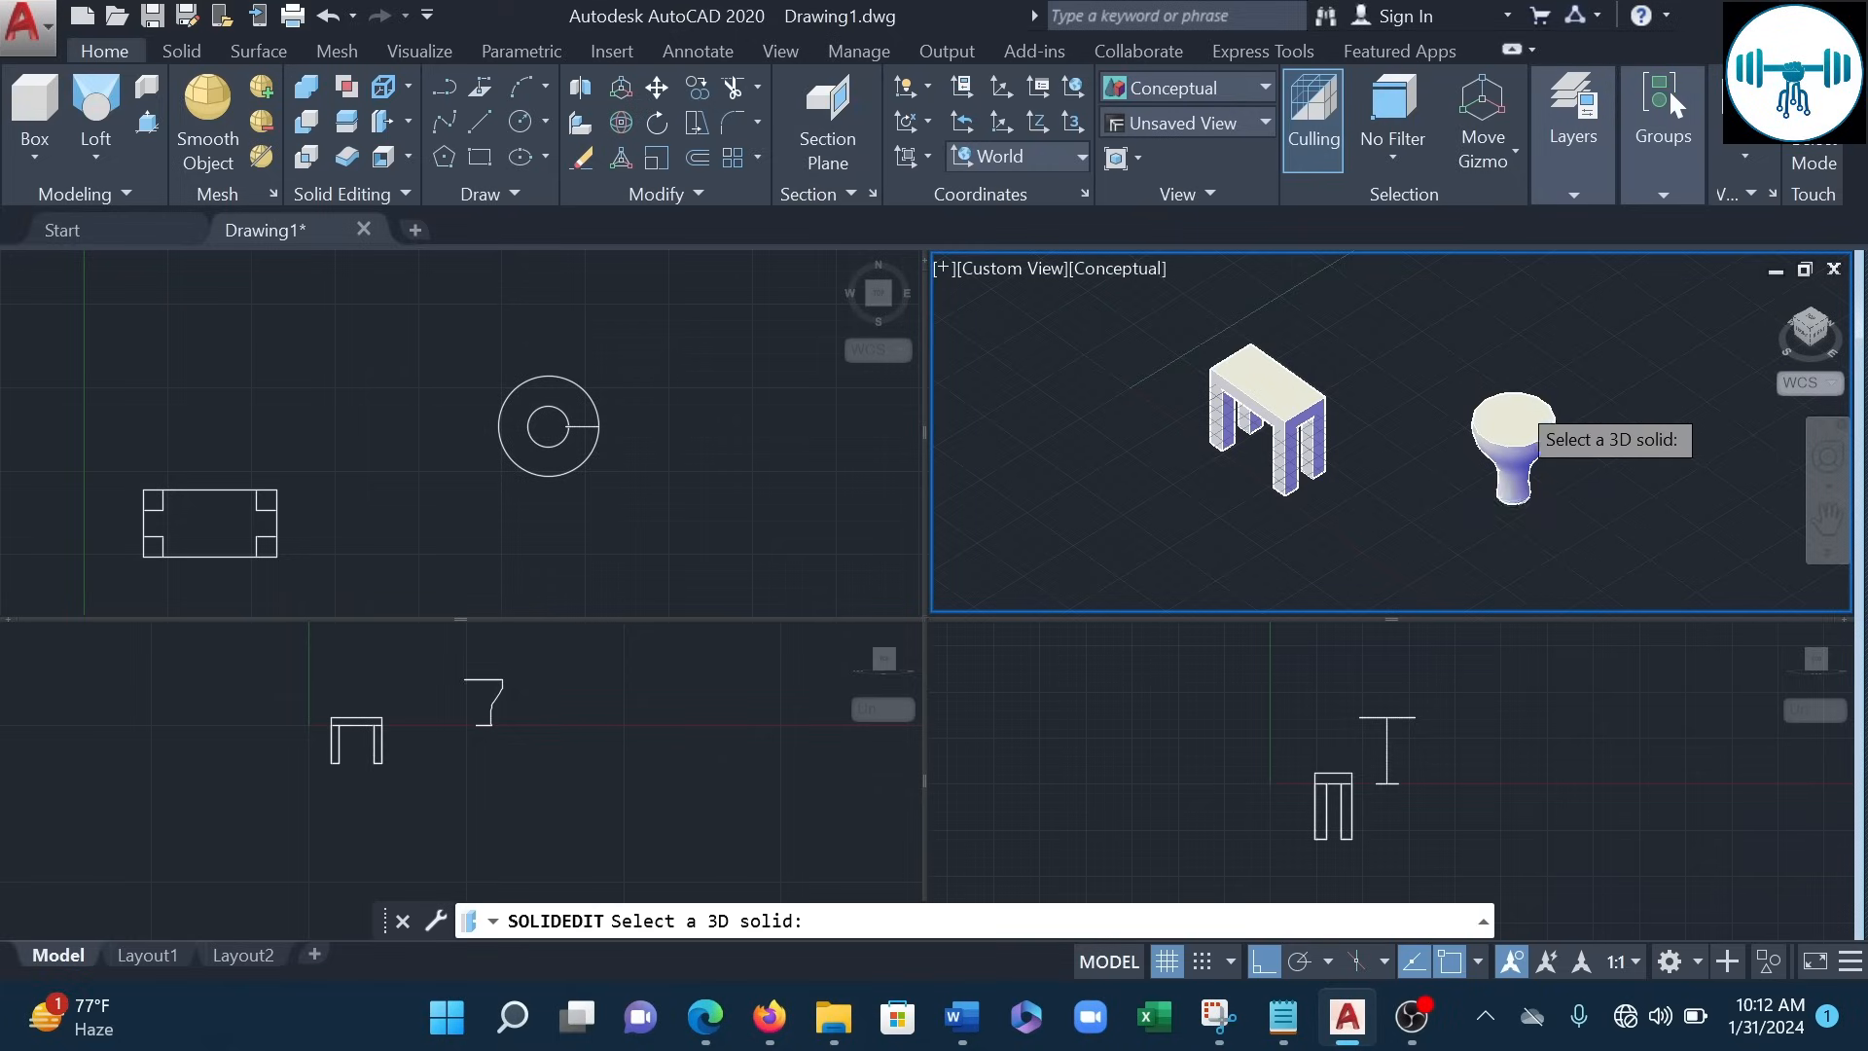
click(1505, 421)
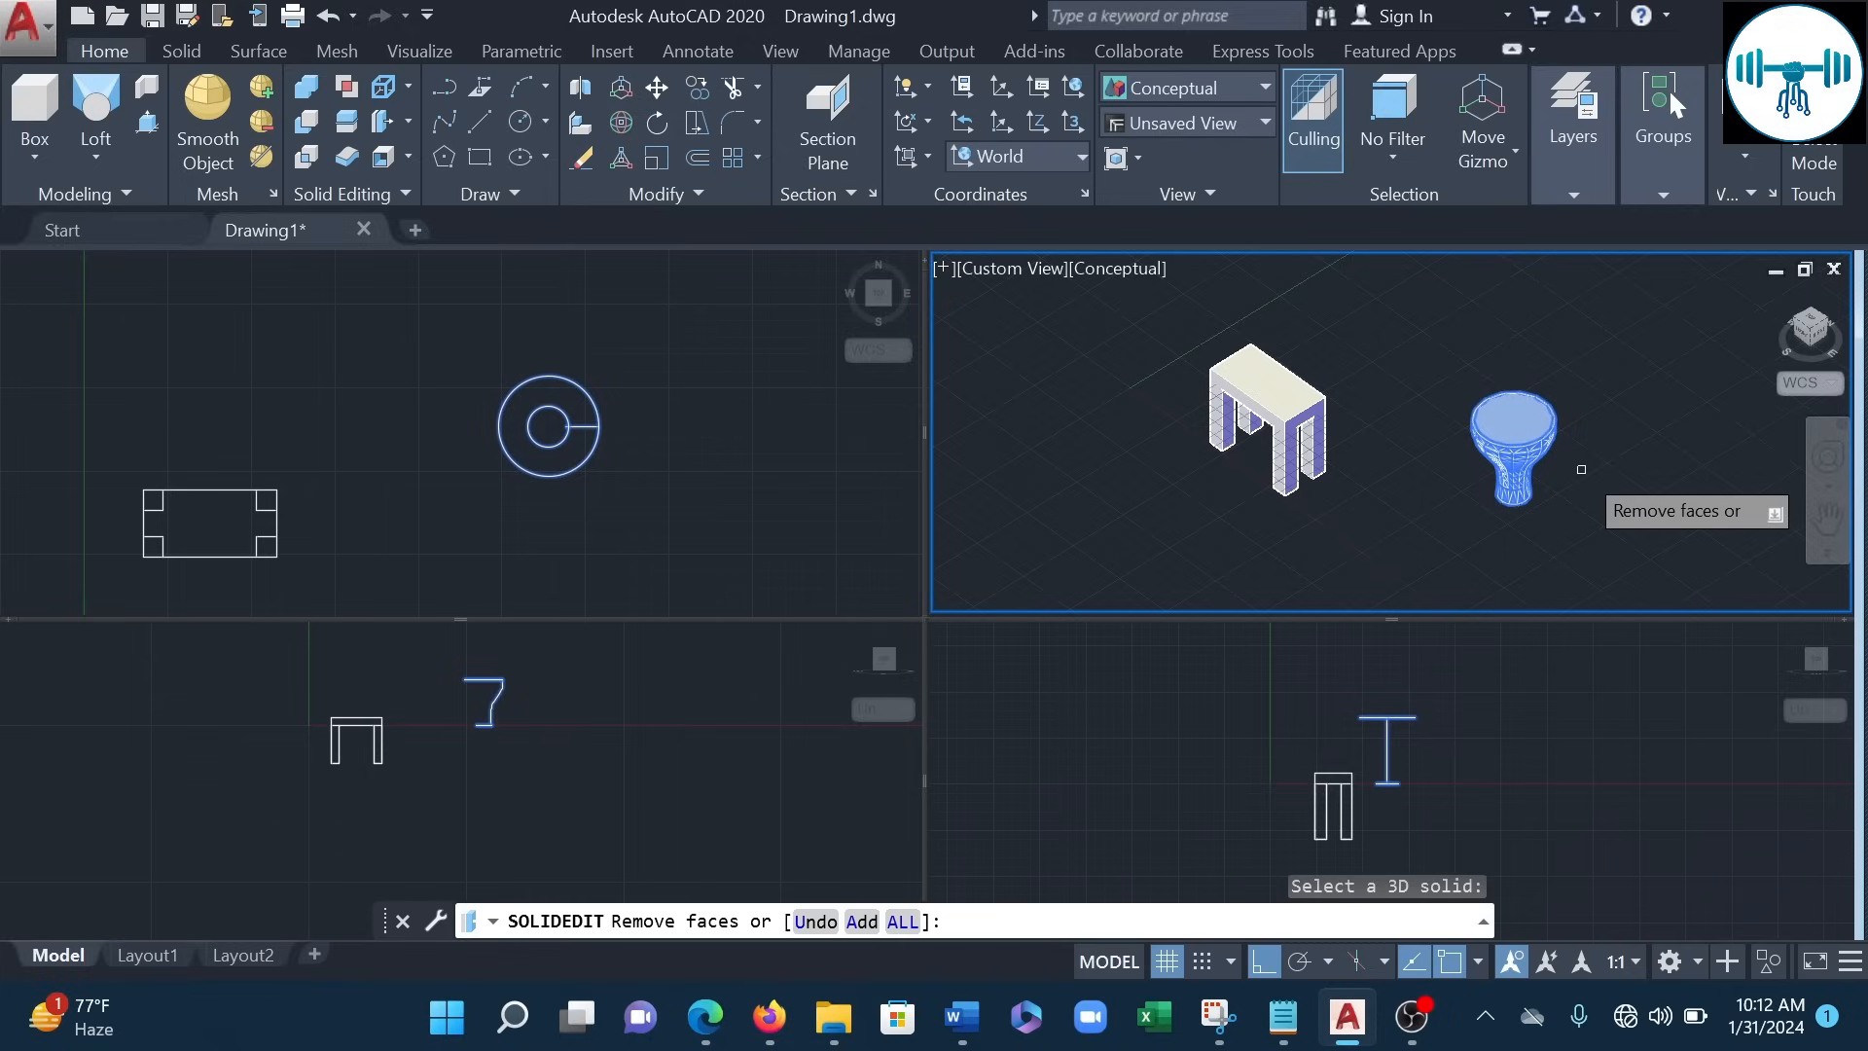
click(1516, 422)
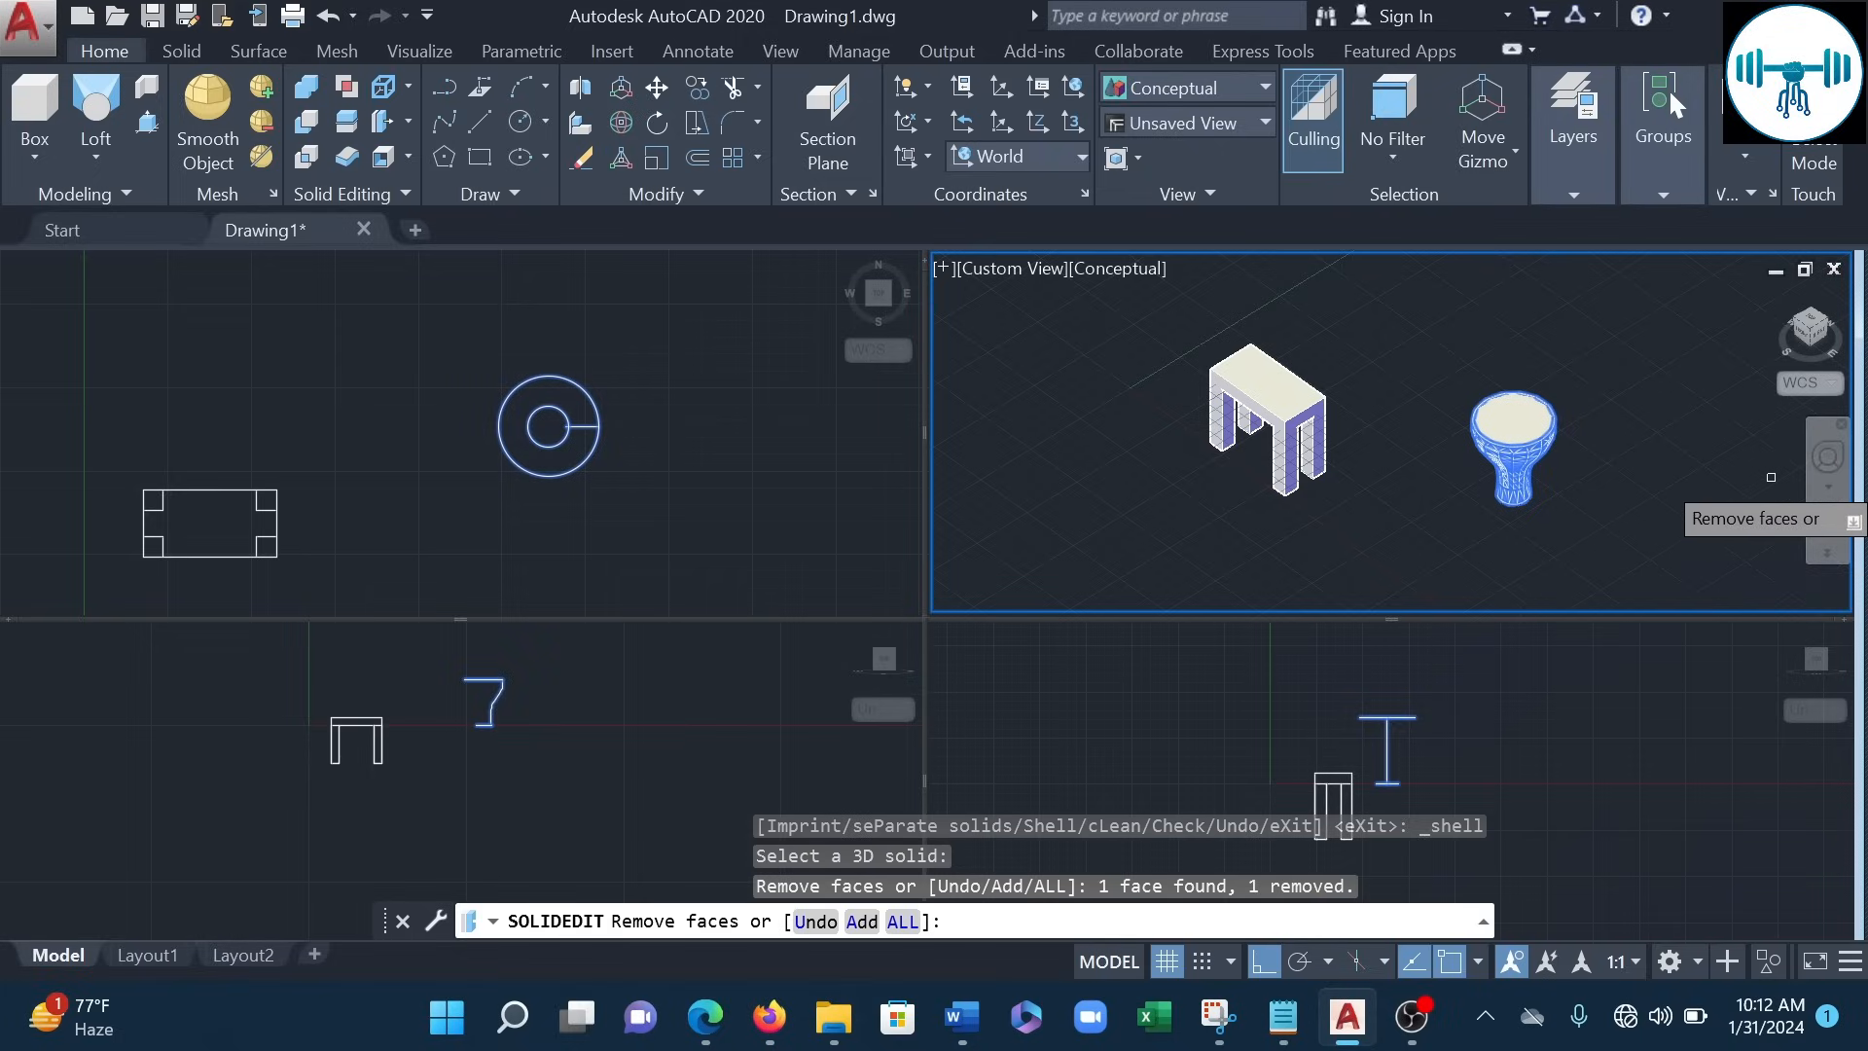
- Shell the goblet-shaped solid with an offset distance of 1, also removing the small face on its underside
click(1829, 462)
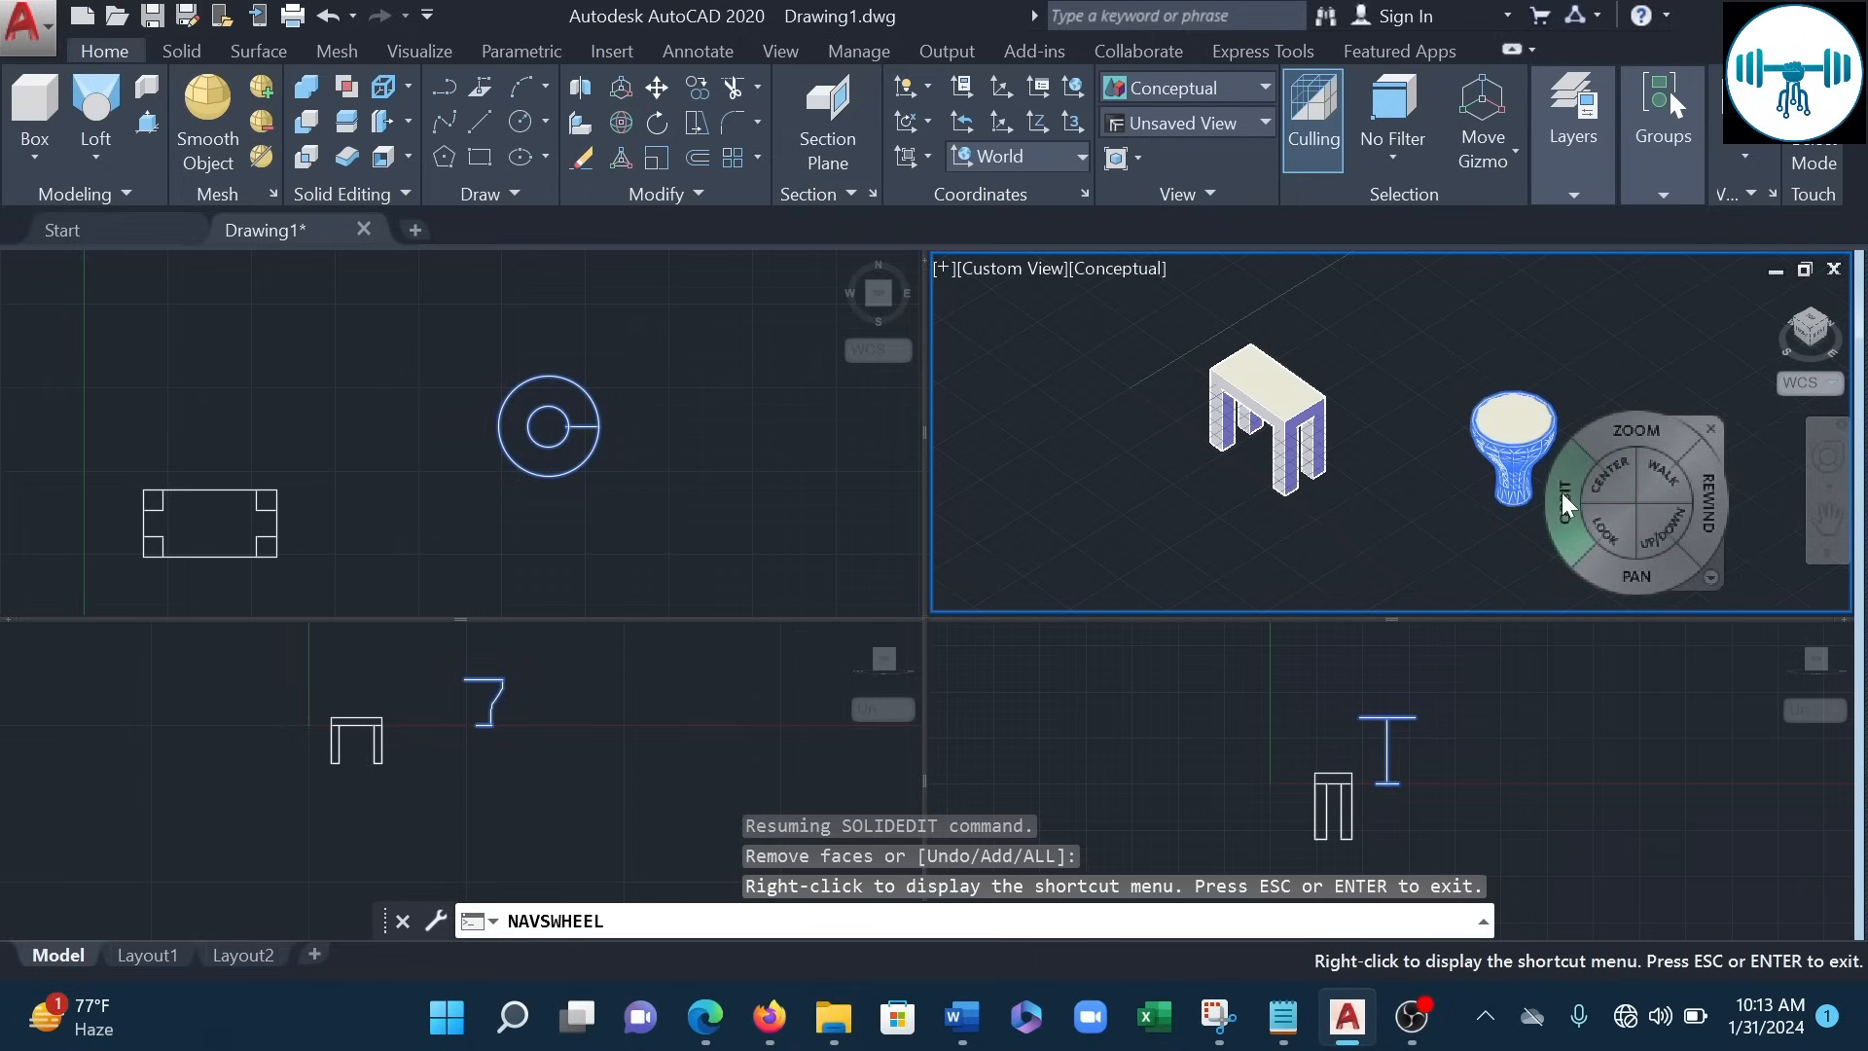
drag(1567, 492, 1565, 343)
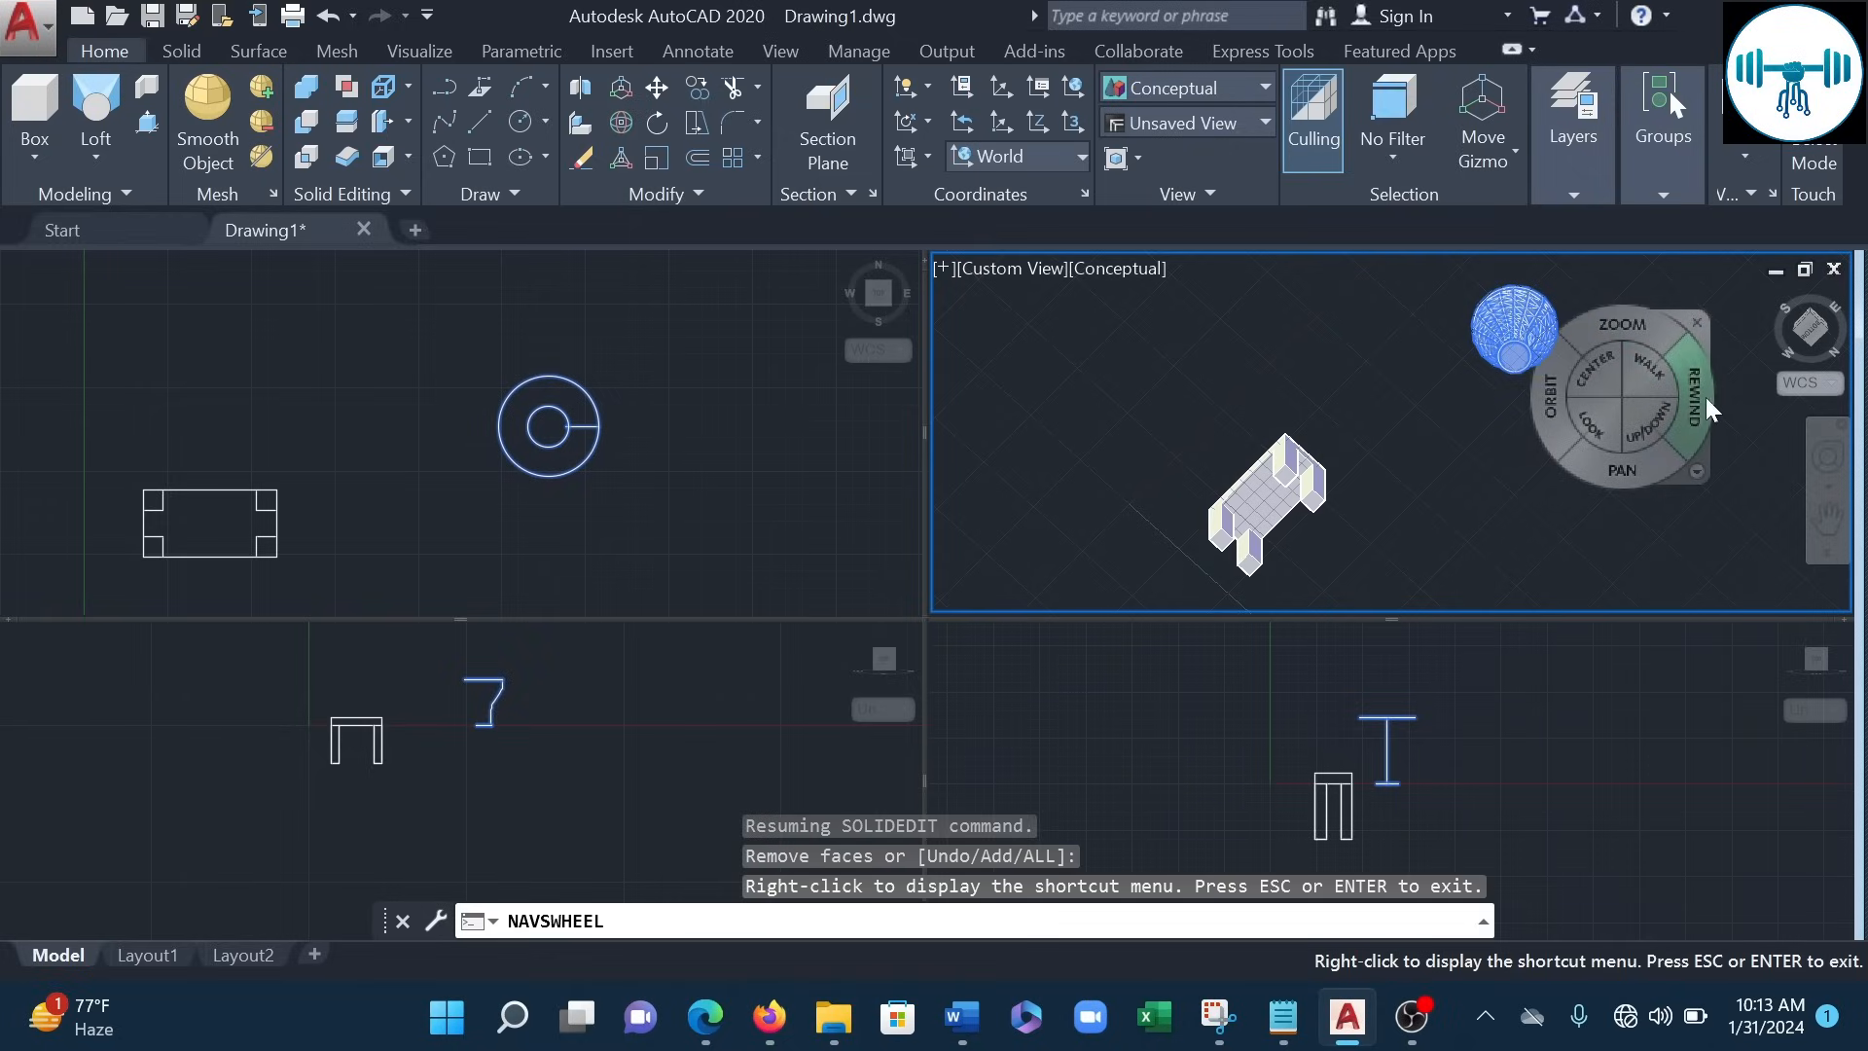
key(Escape)
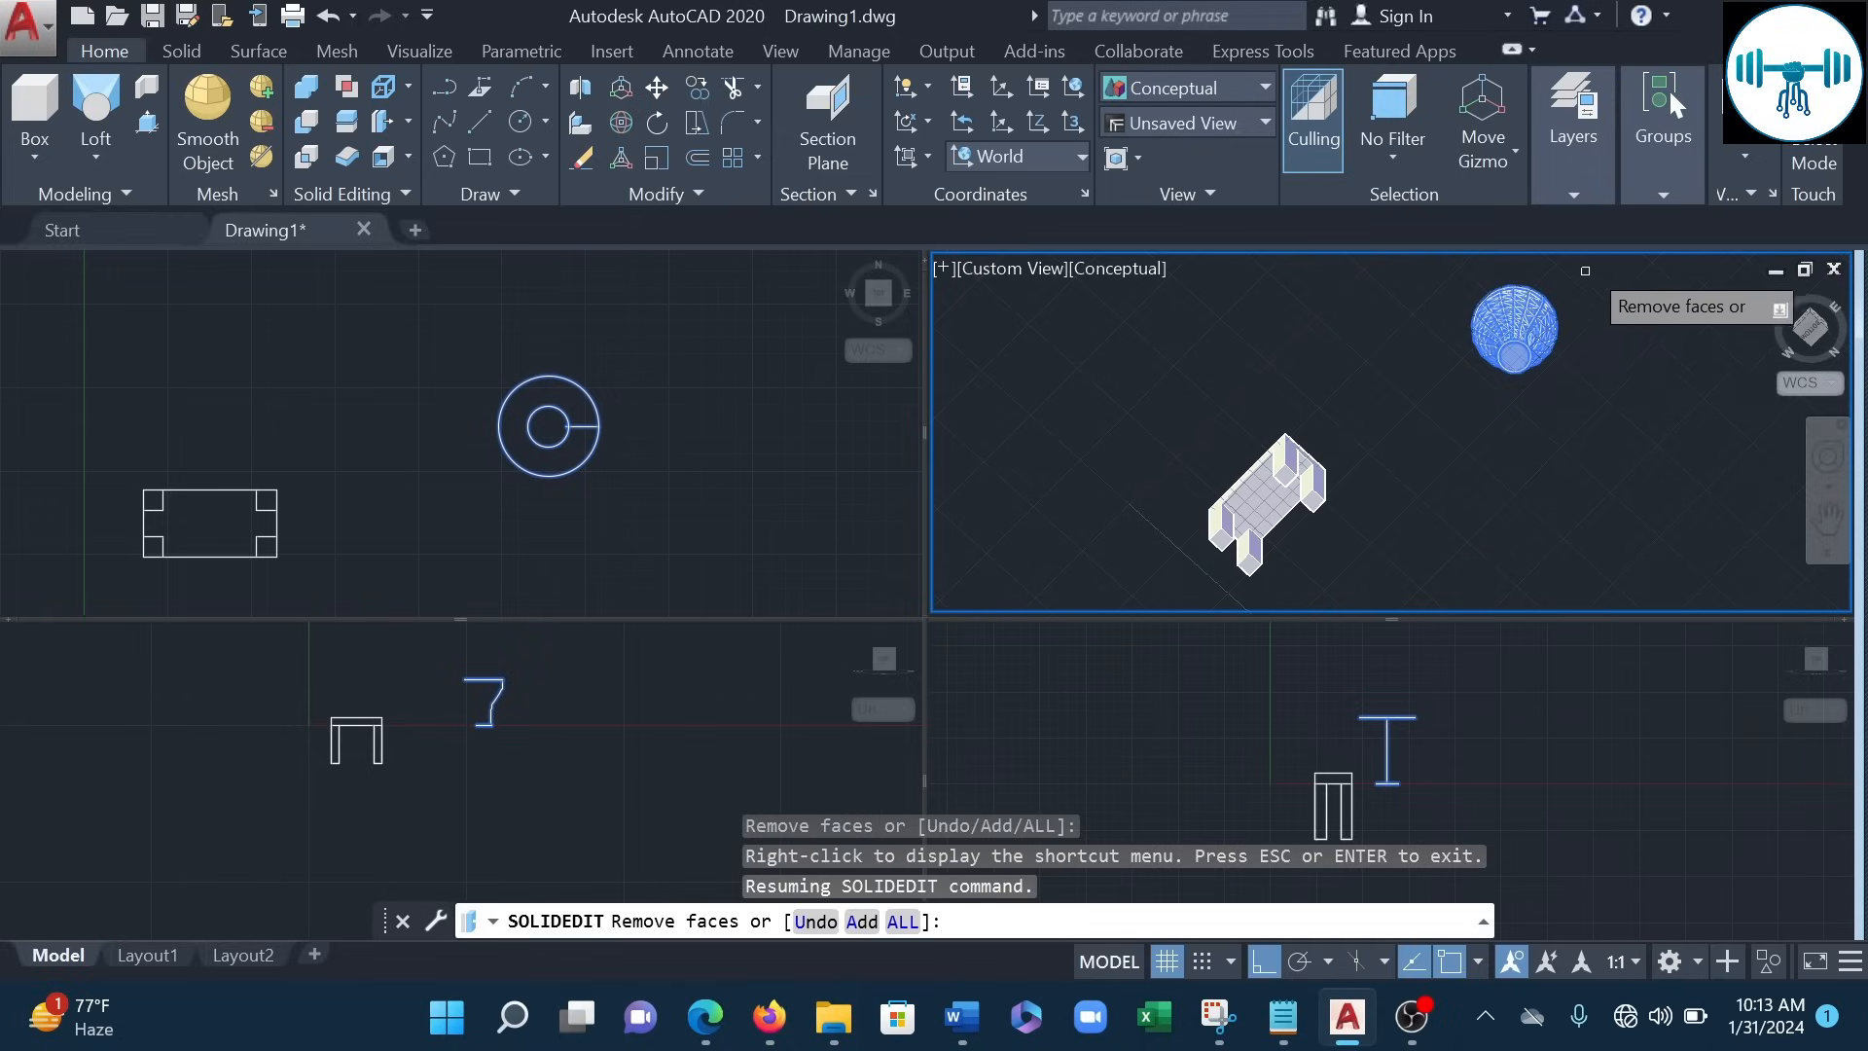
click(1513, 359)
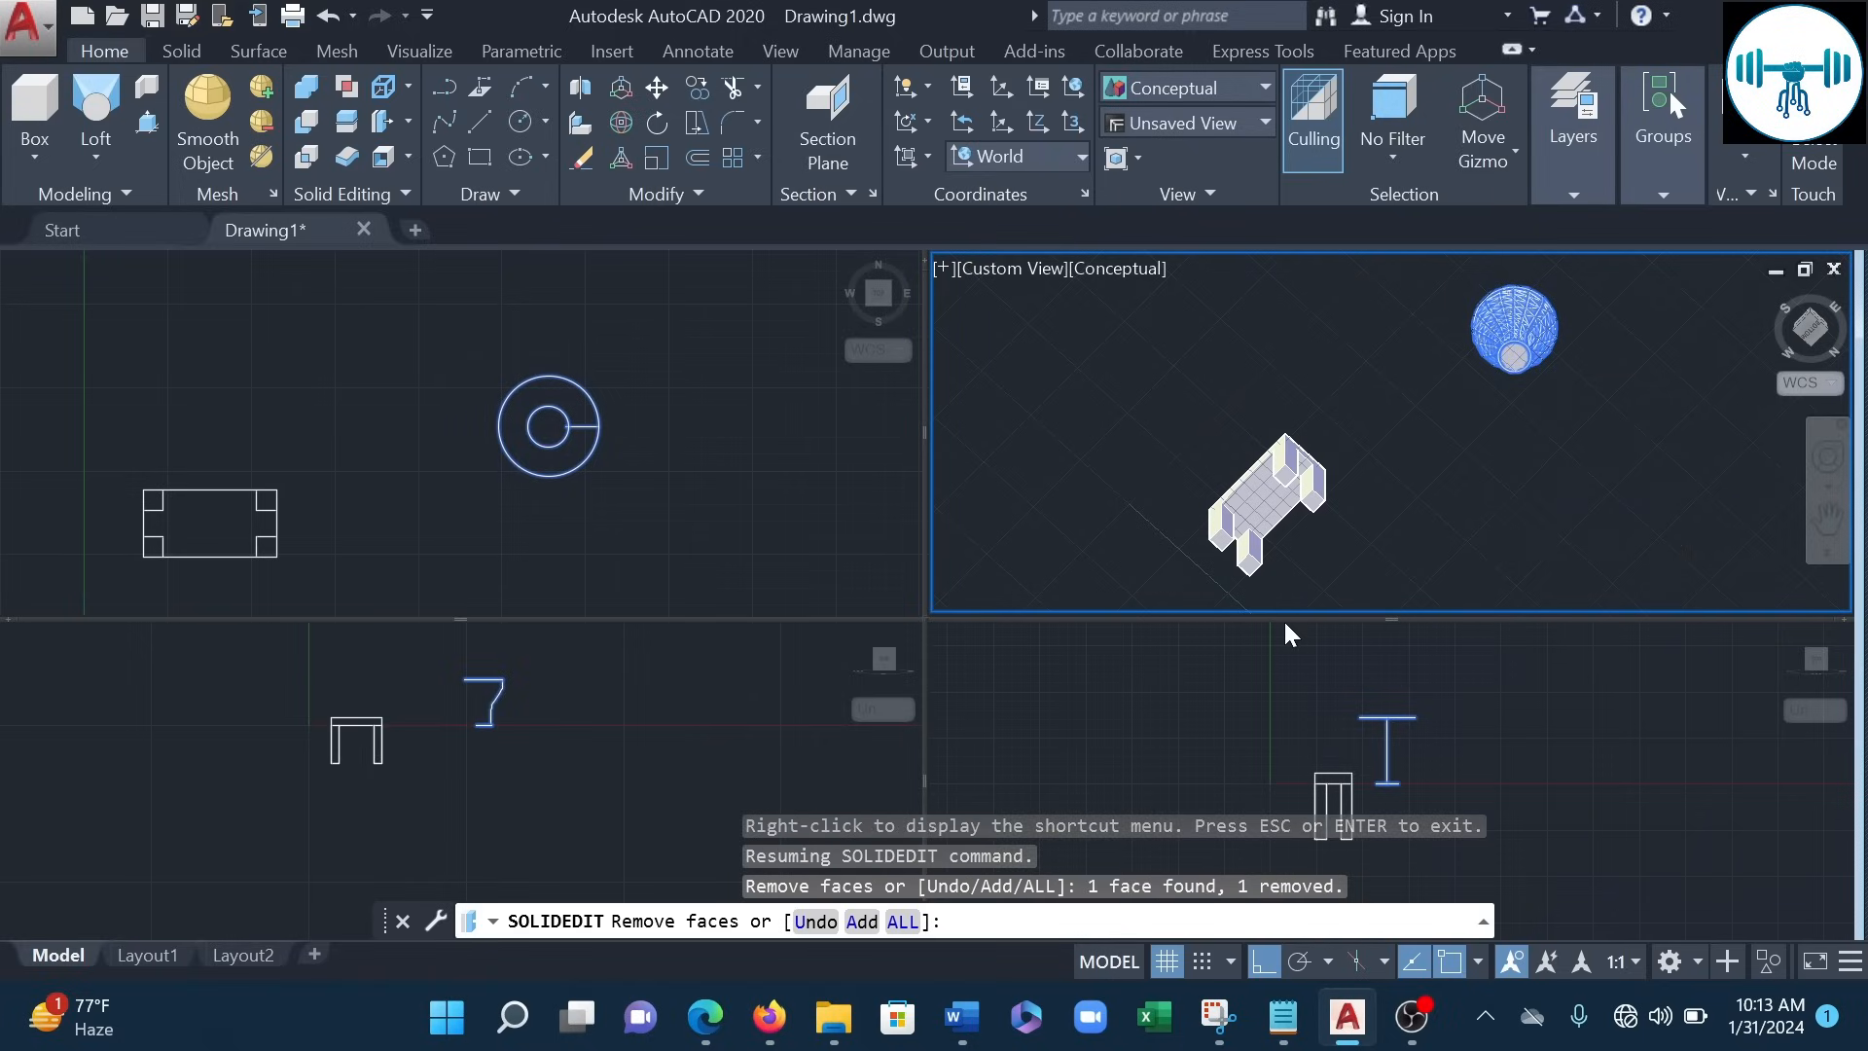
key(Return)
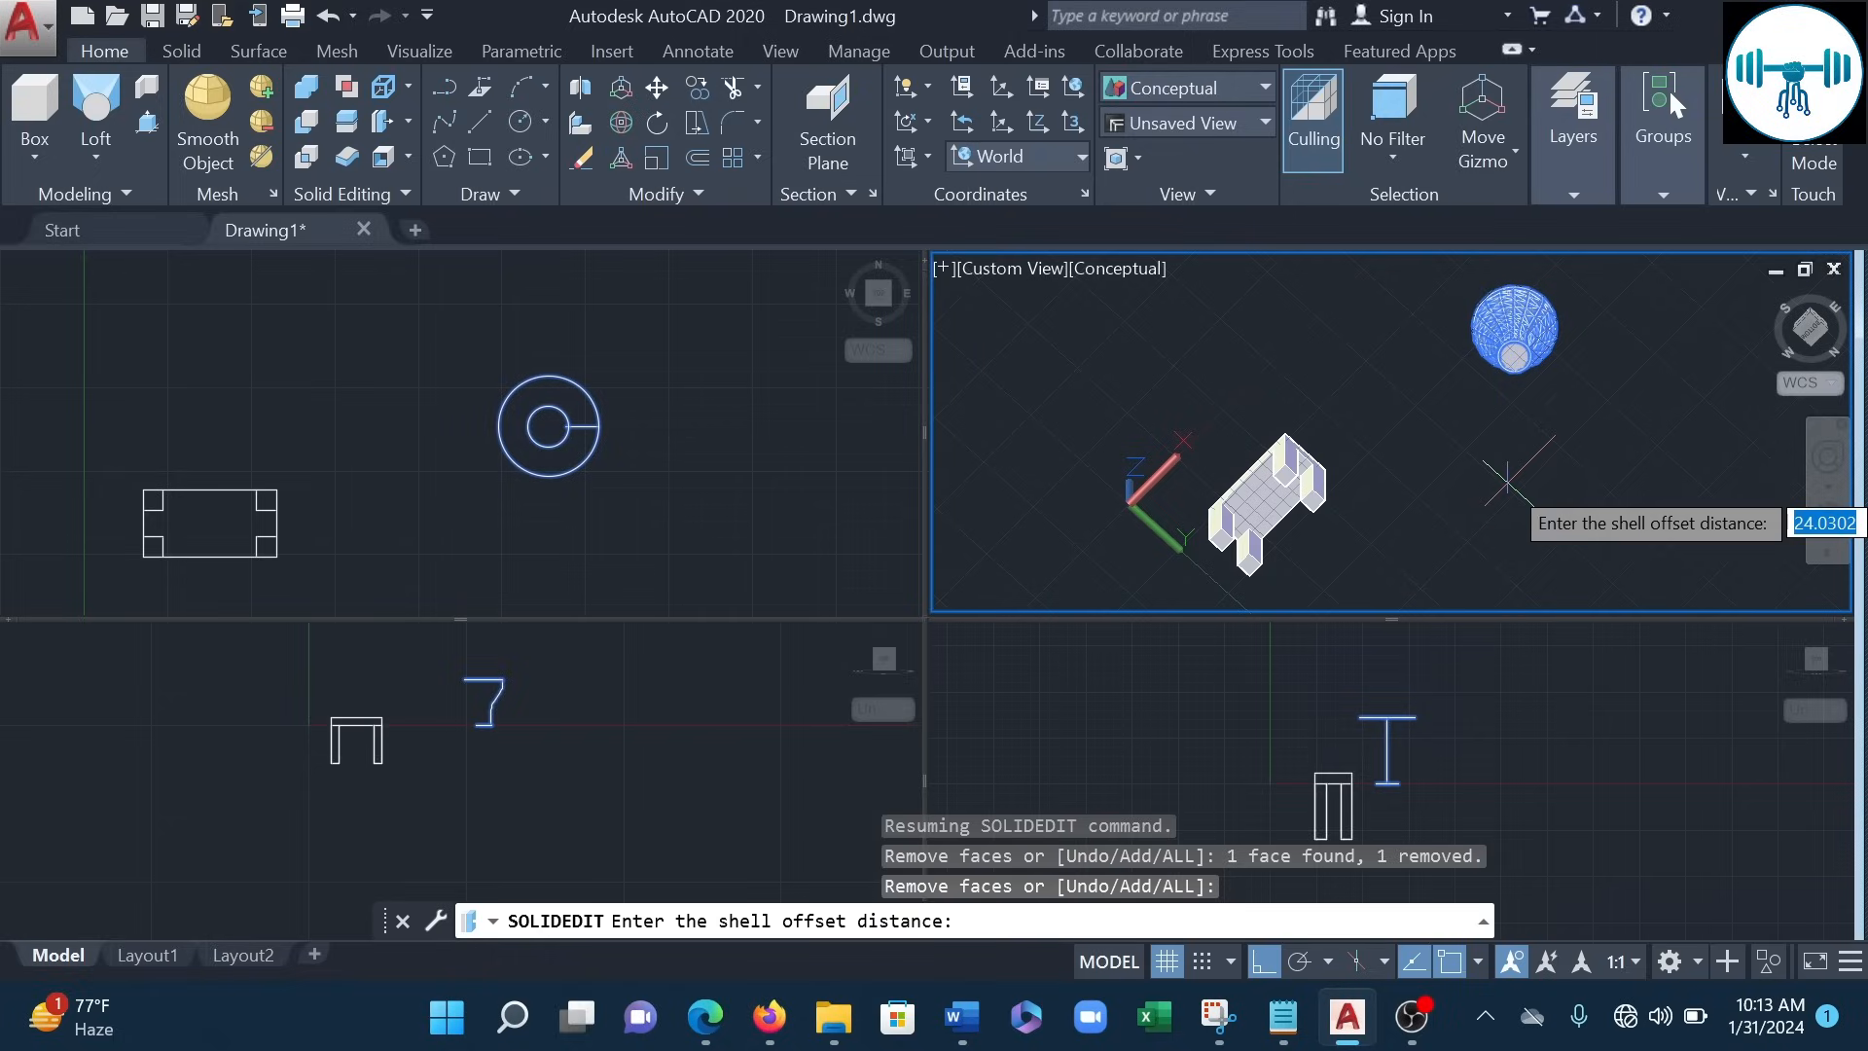
text(1)
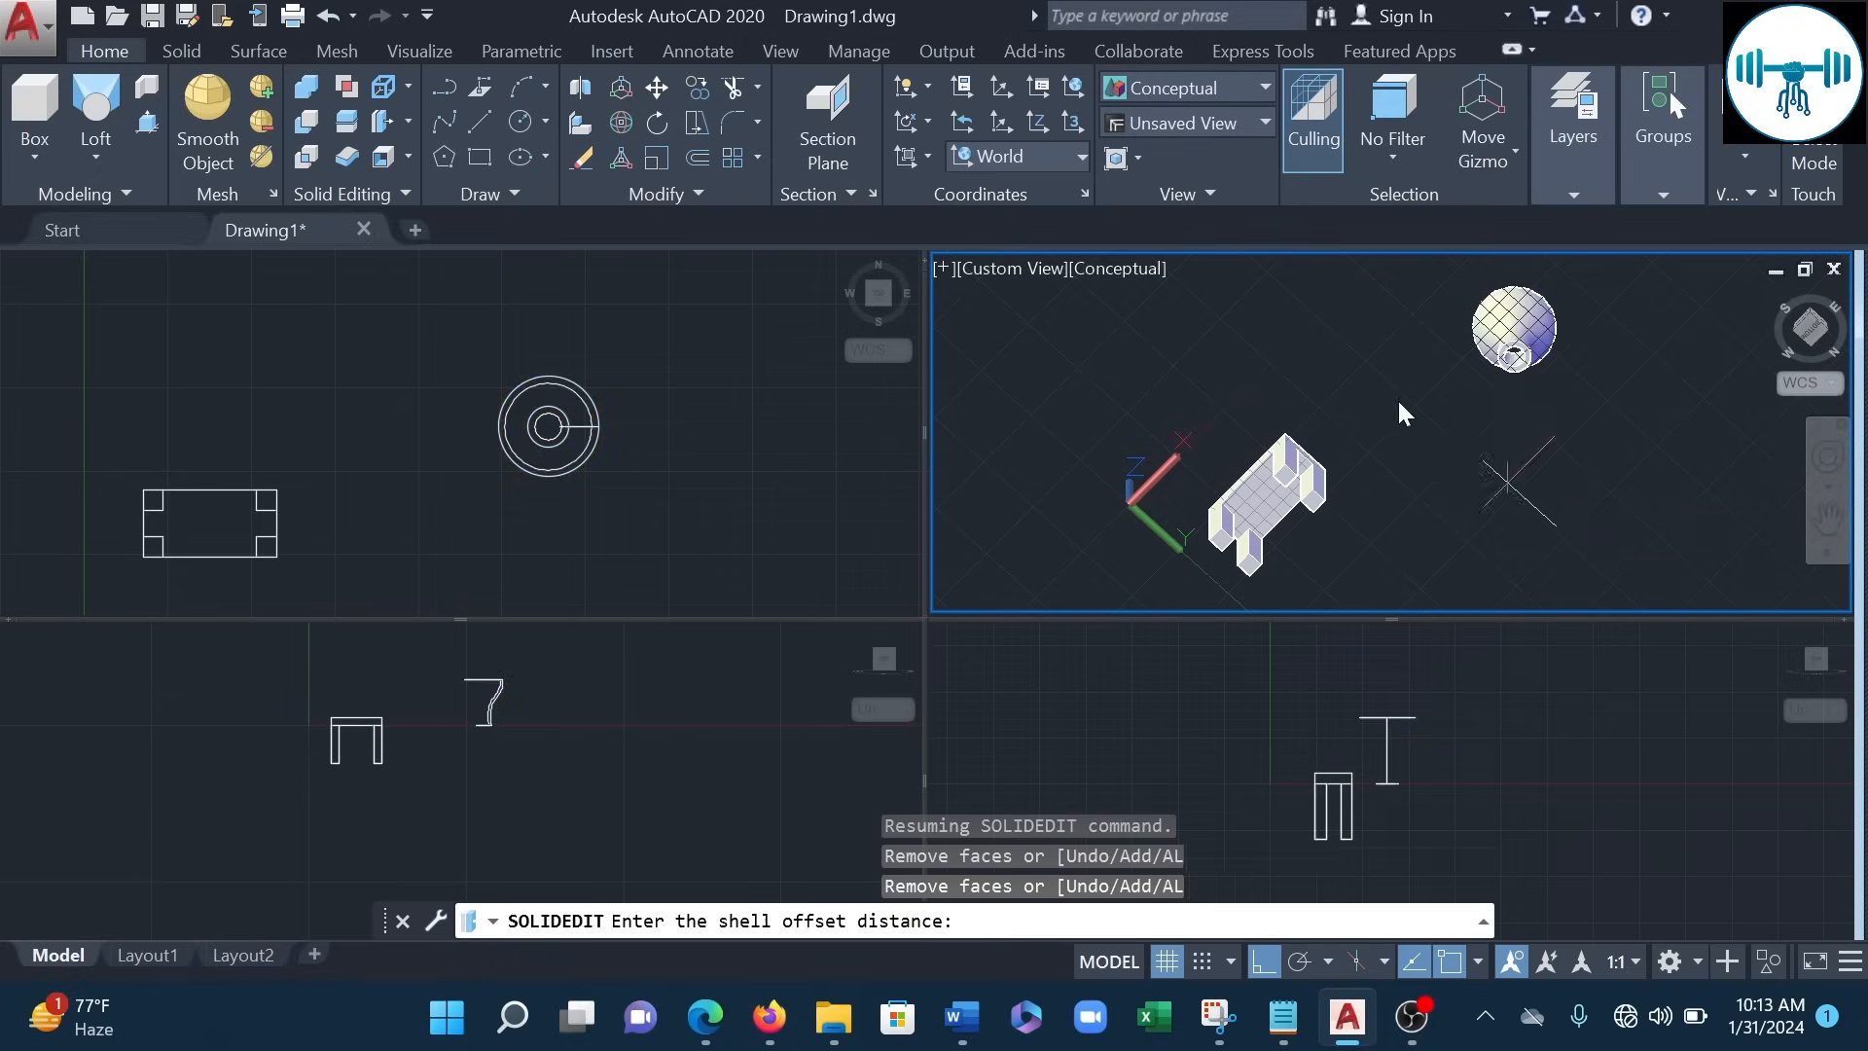
key(Return)
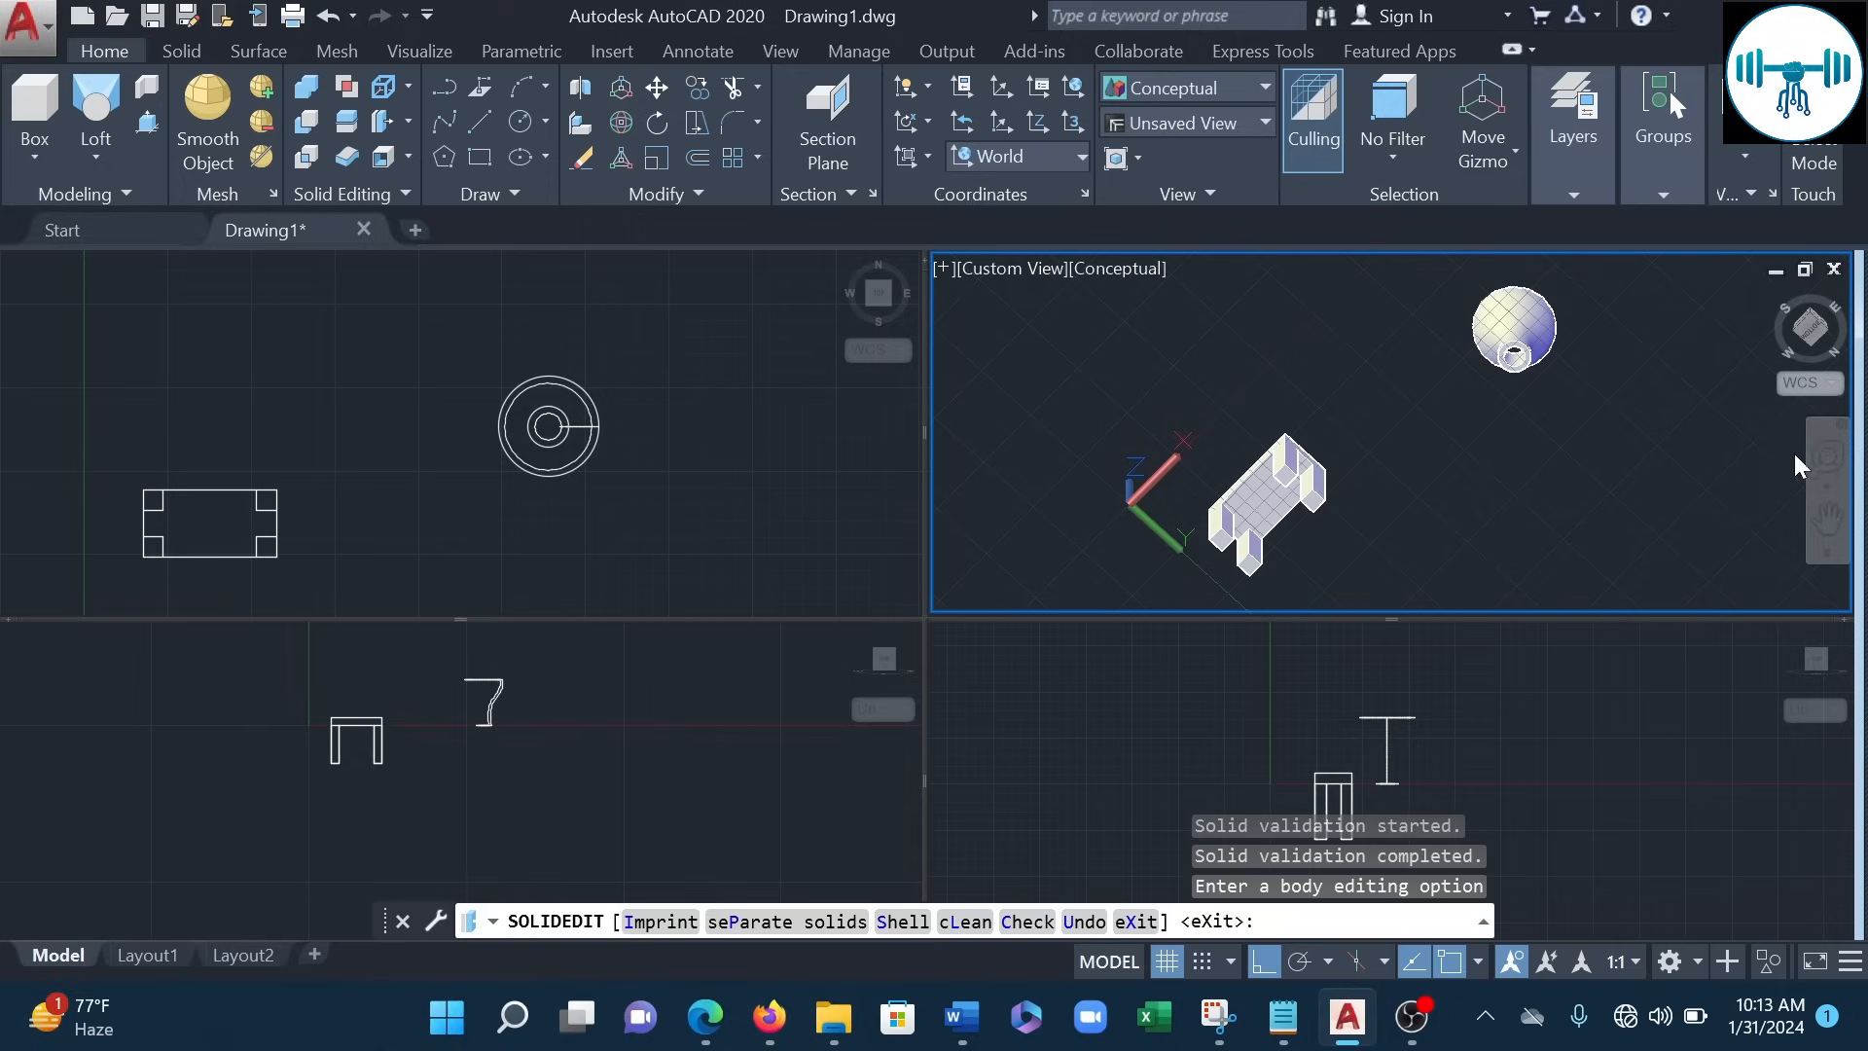
key(Escape)
- Orbit the 3D view to inspect the hollowed solid from above, and set the viewport to SE Isometric
click(1829, 457)
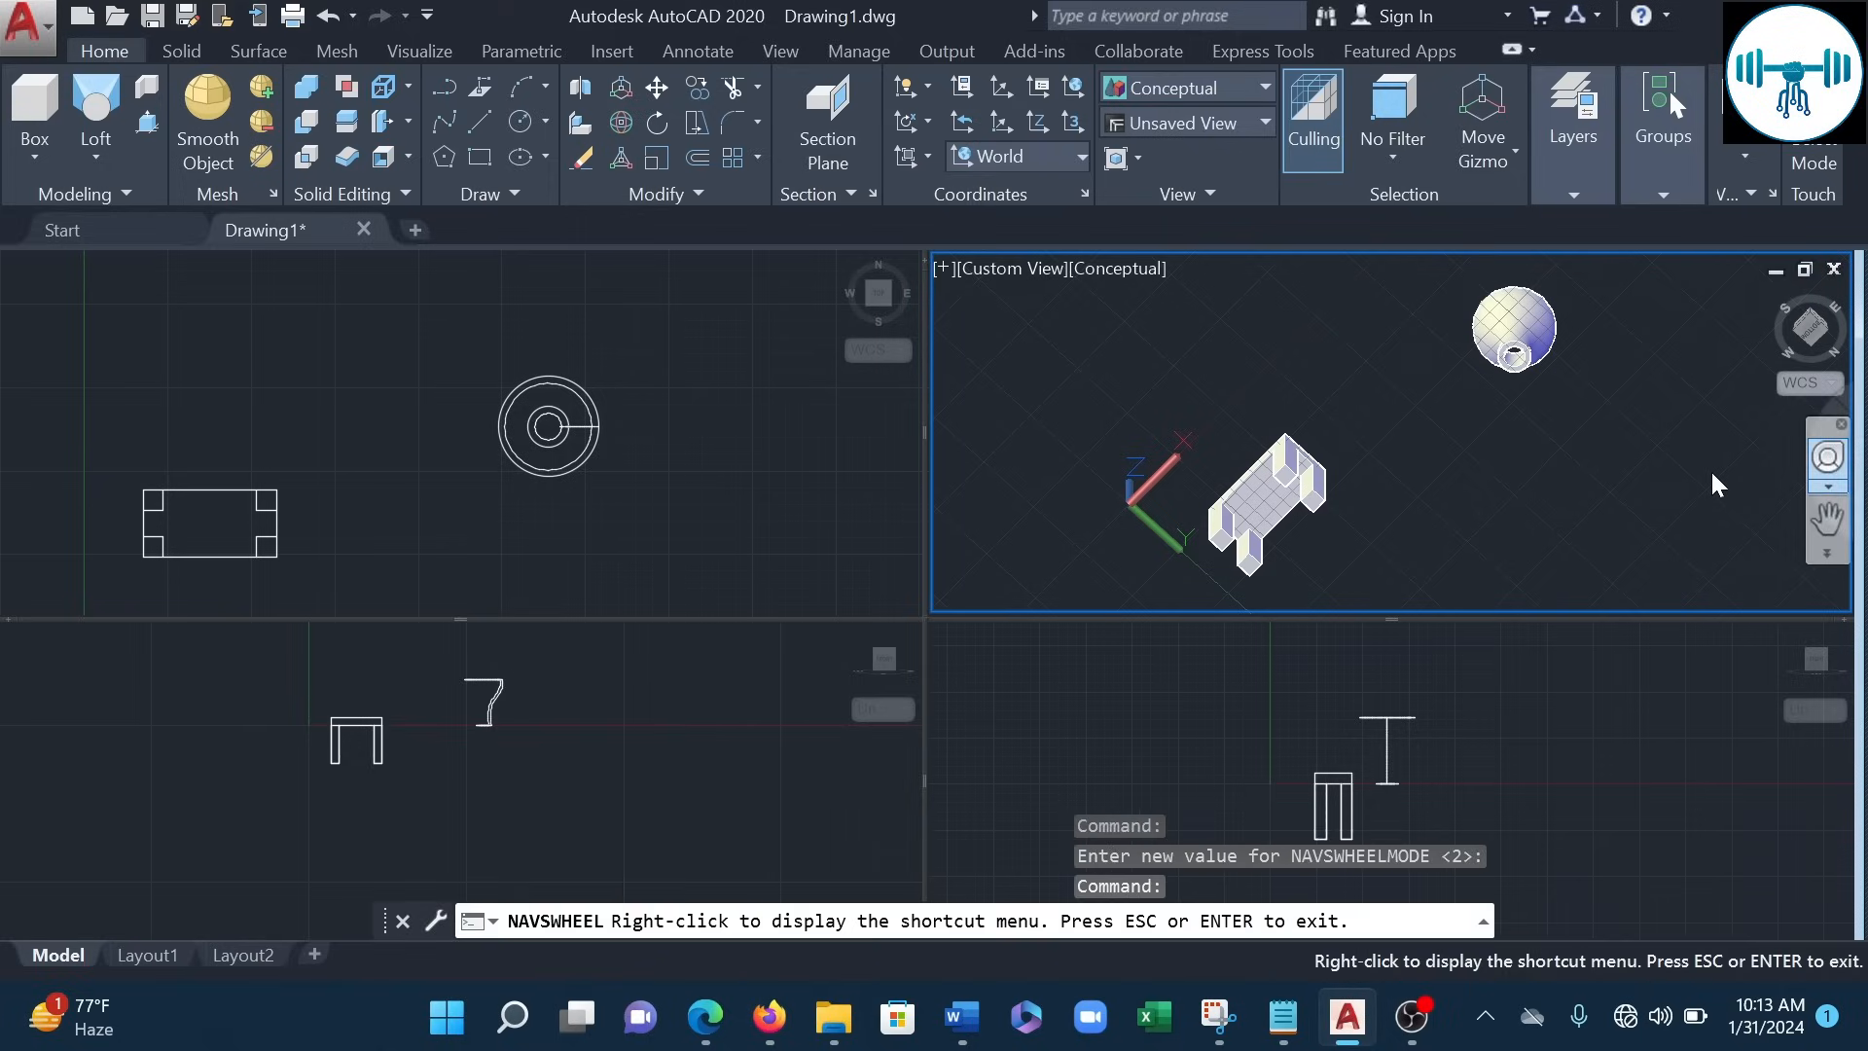
drag(1671, 446, 1492, 717)
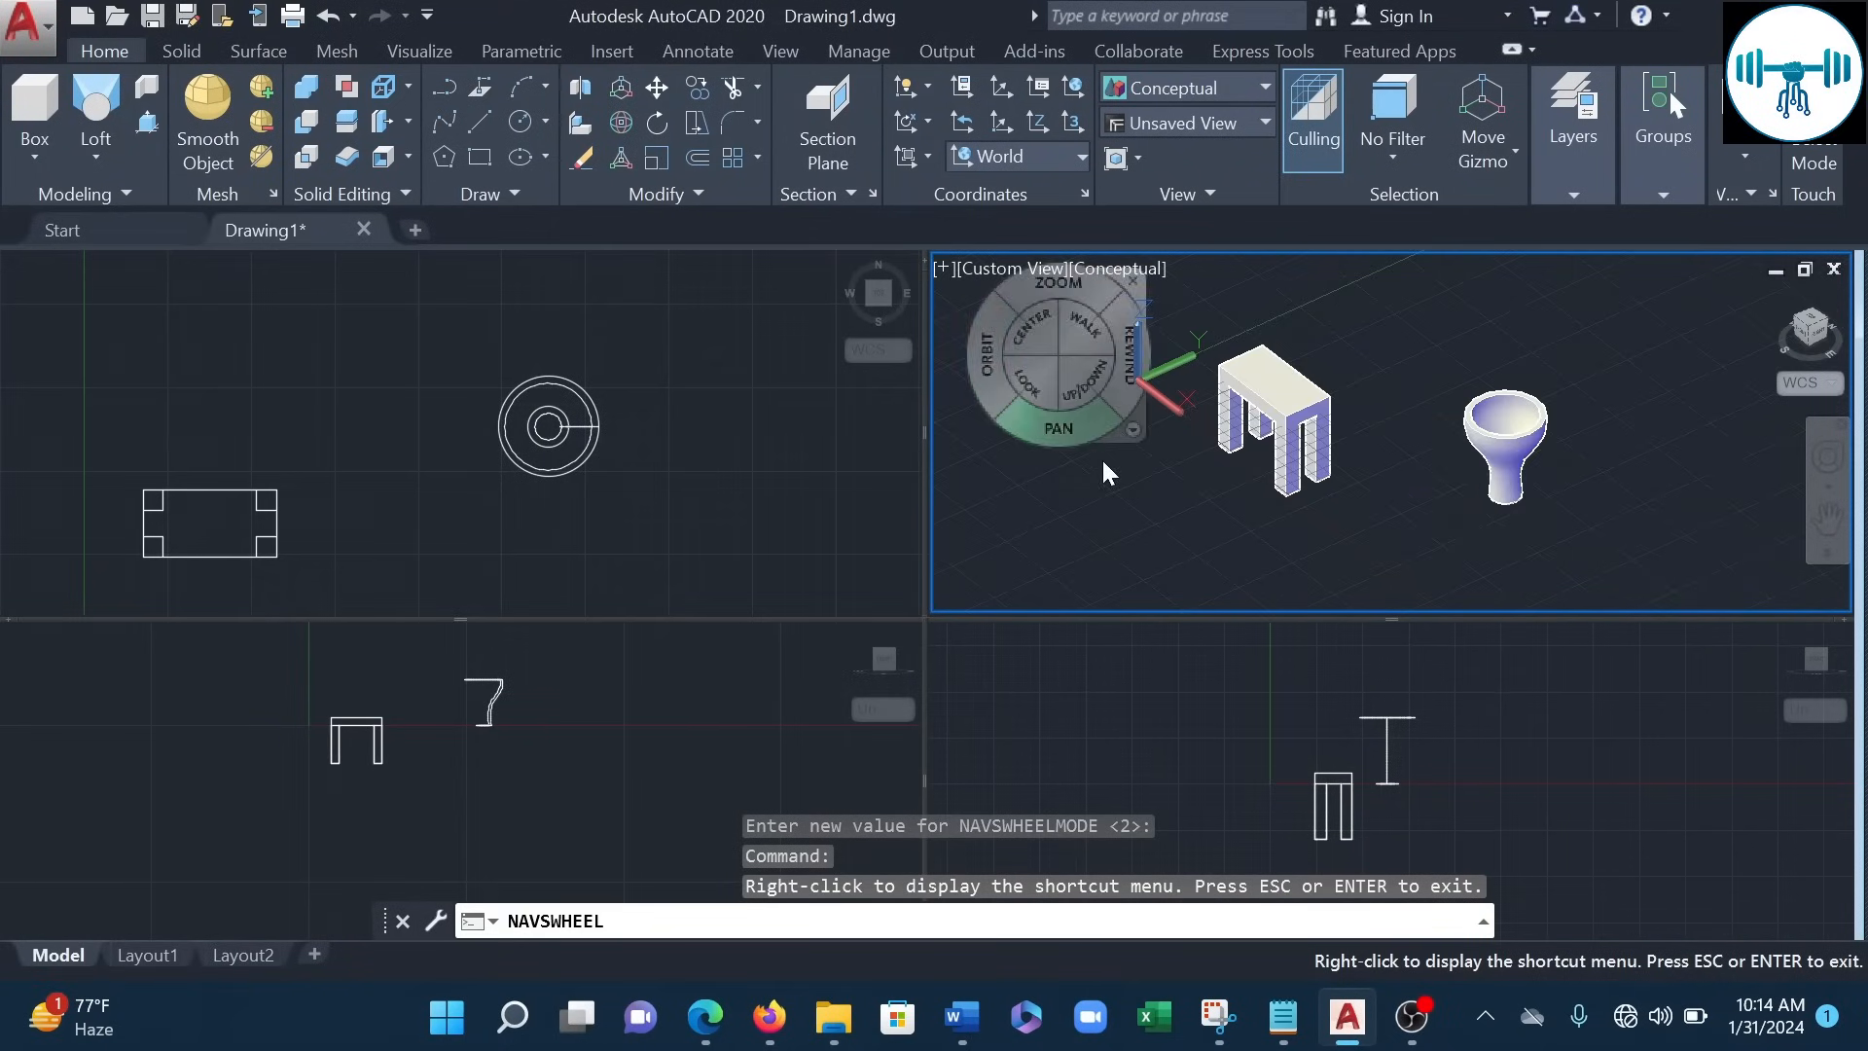
key(Escape)
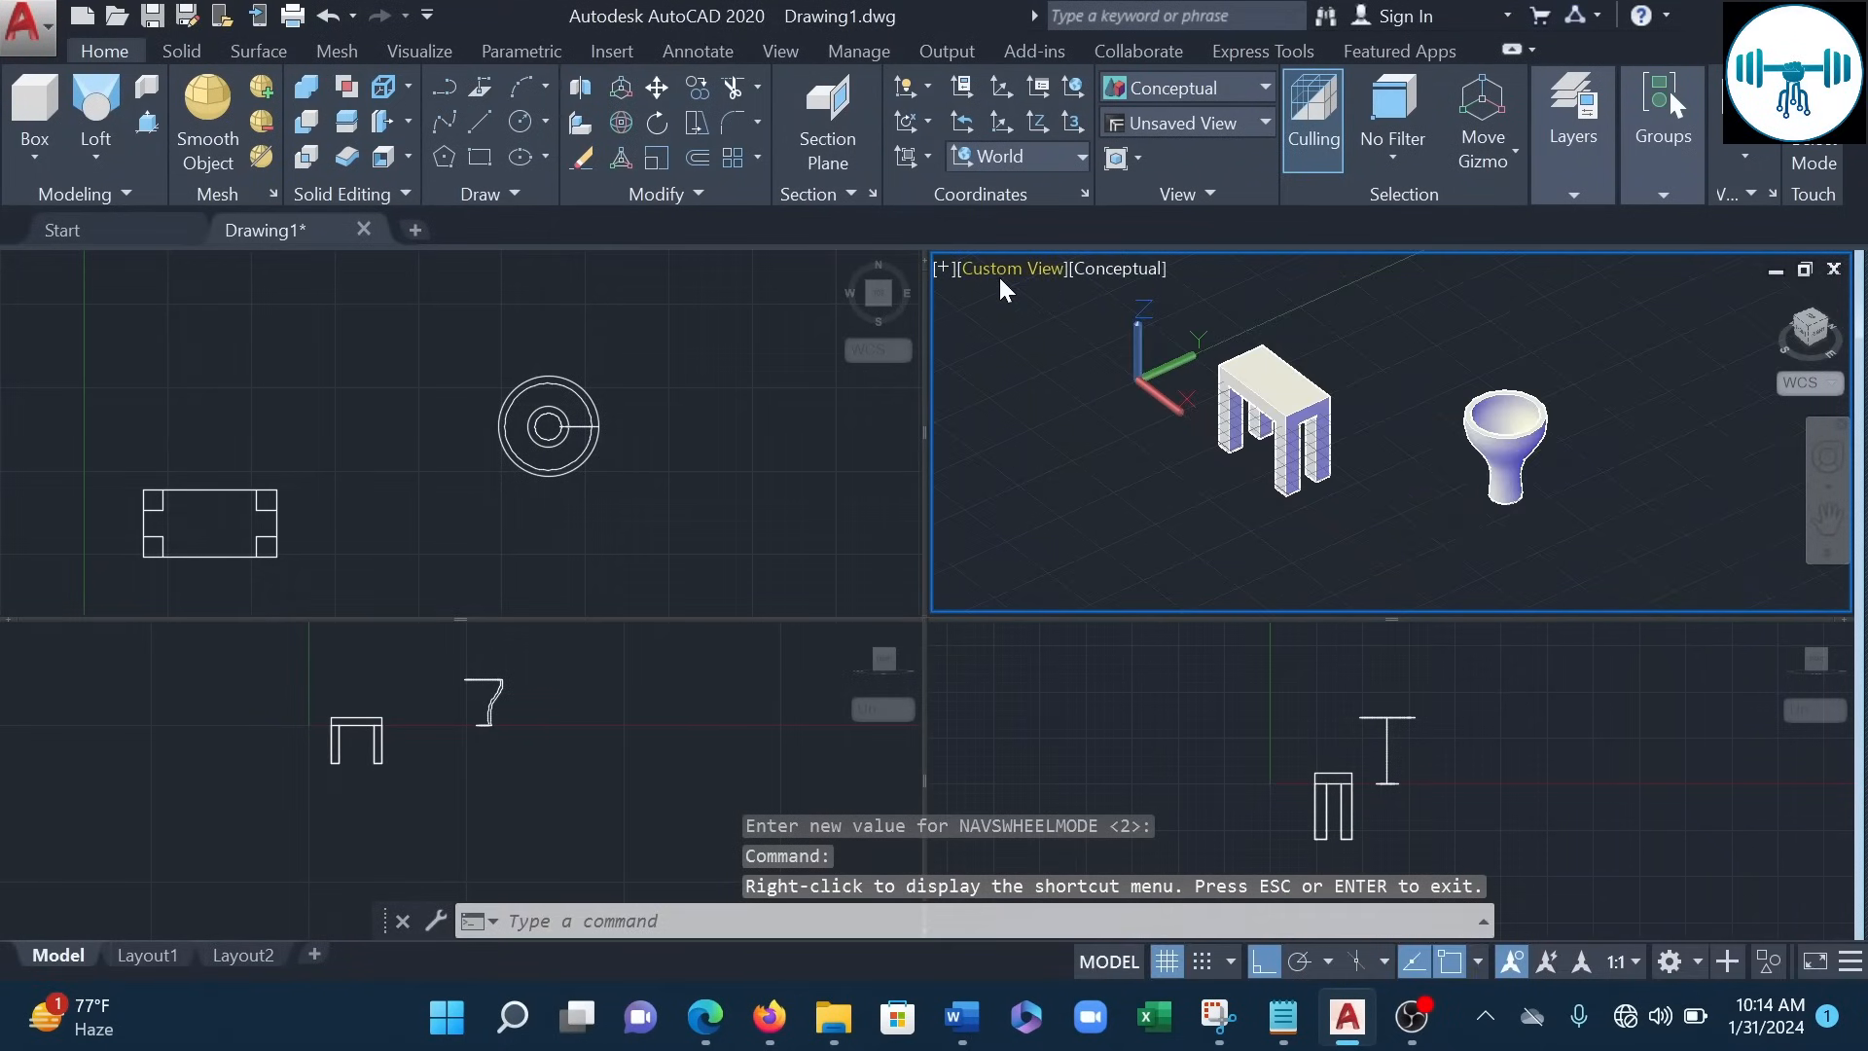
click(1000, 271)
click(1140, 582)
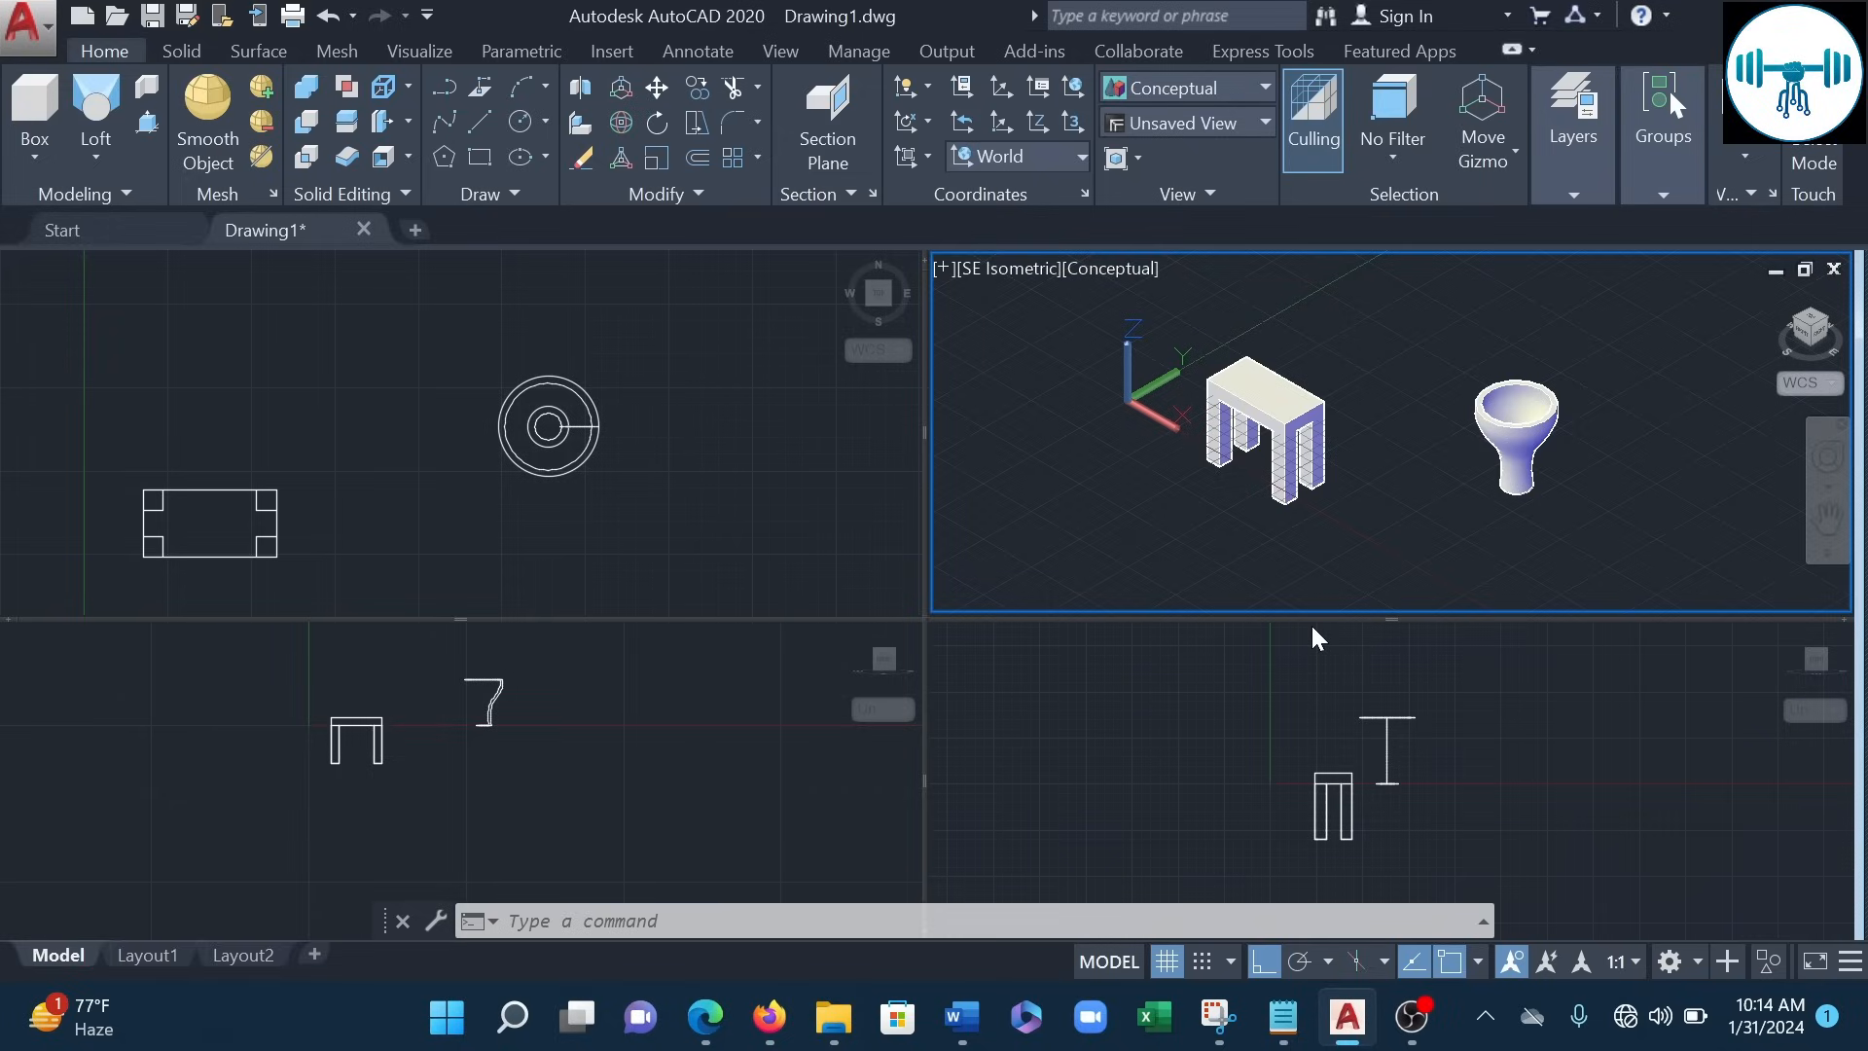
click(122, 192)
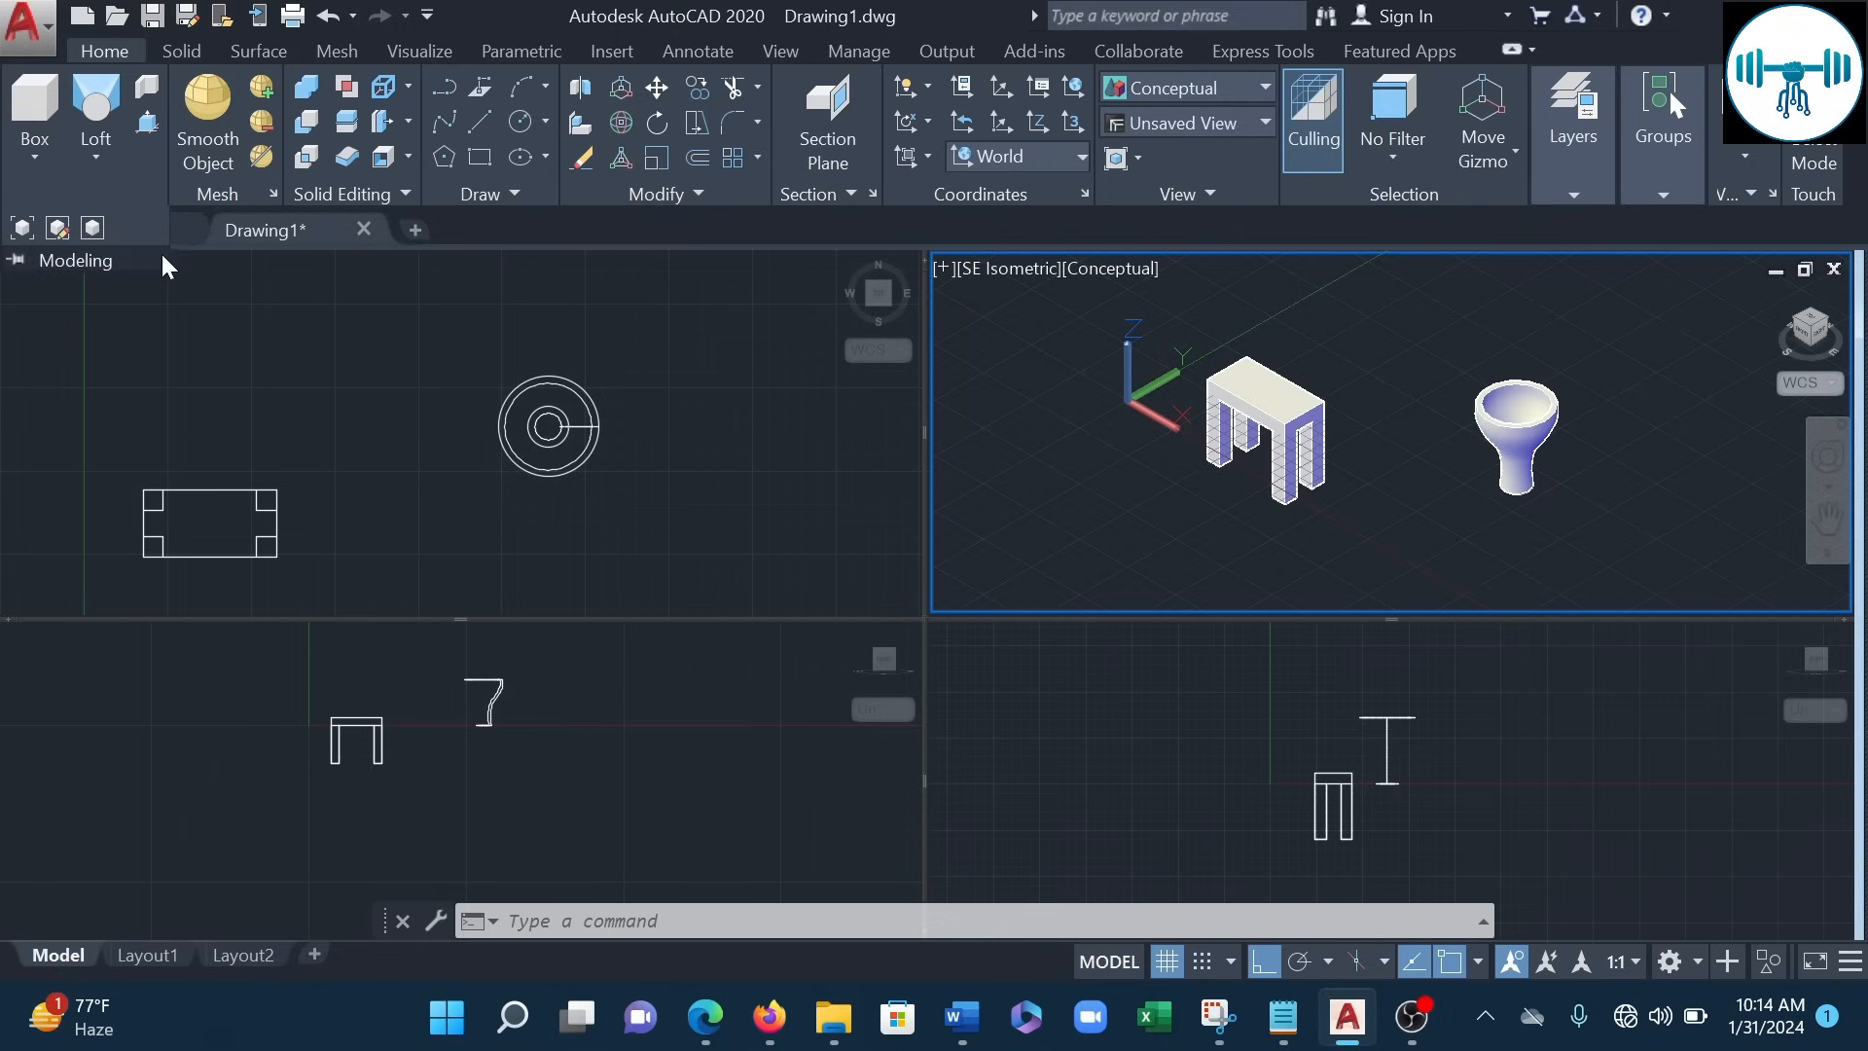
key(Escape)
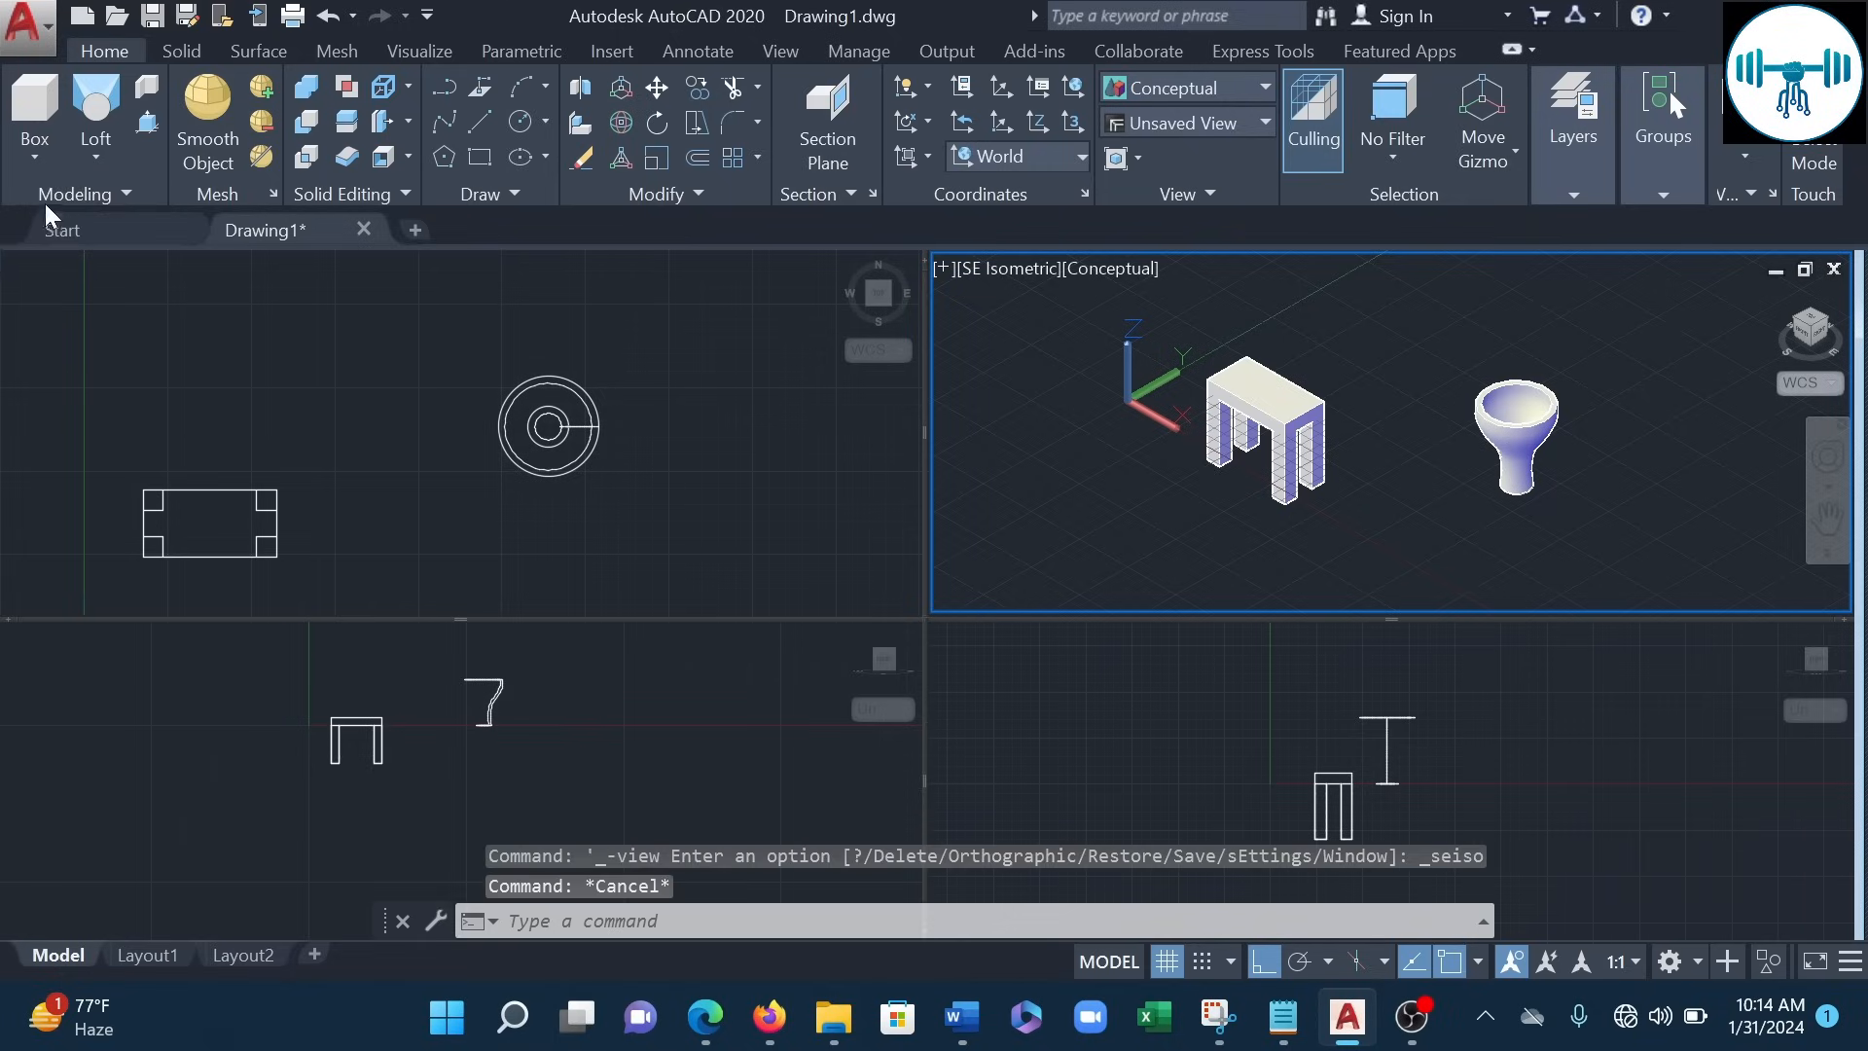
click(84, 149)
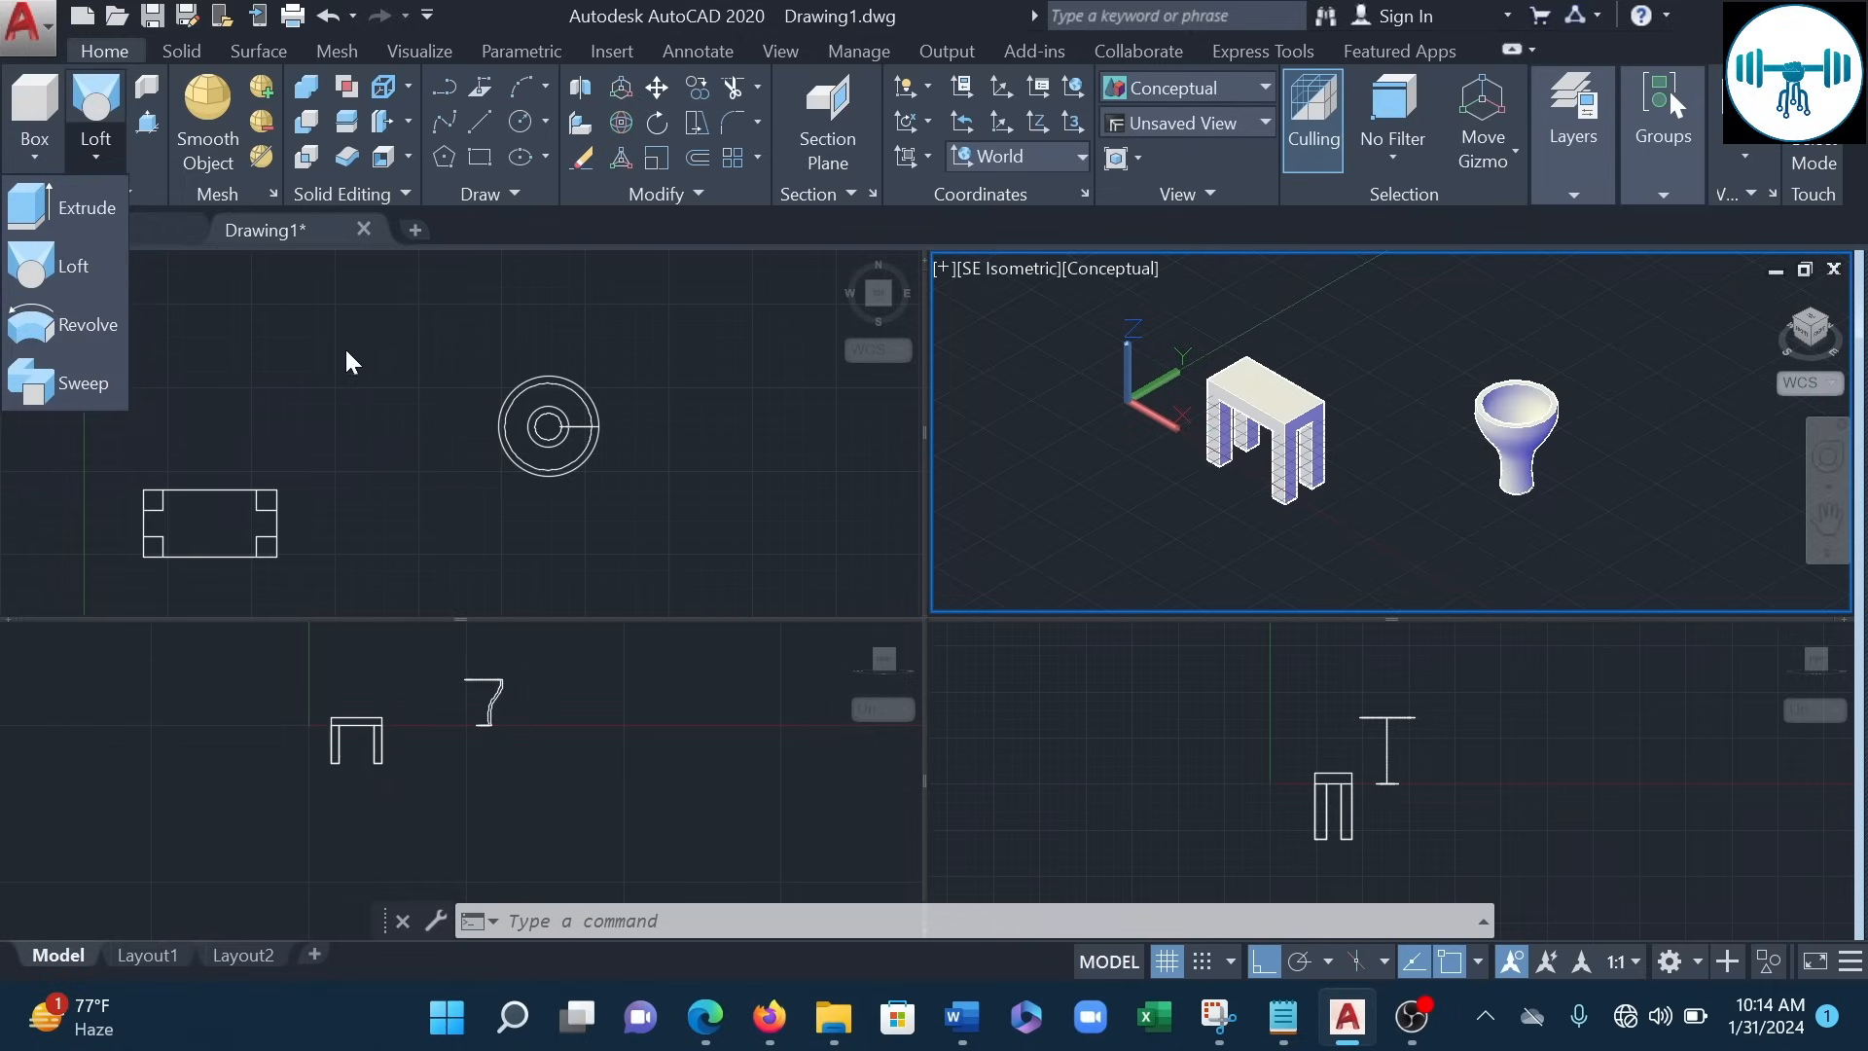
click(343, 352)
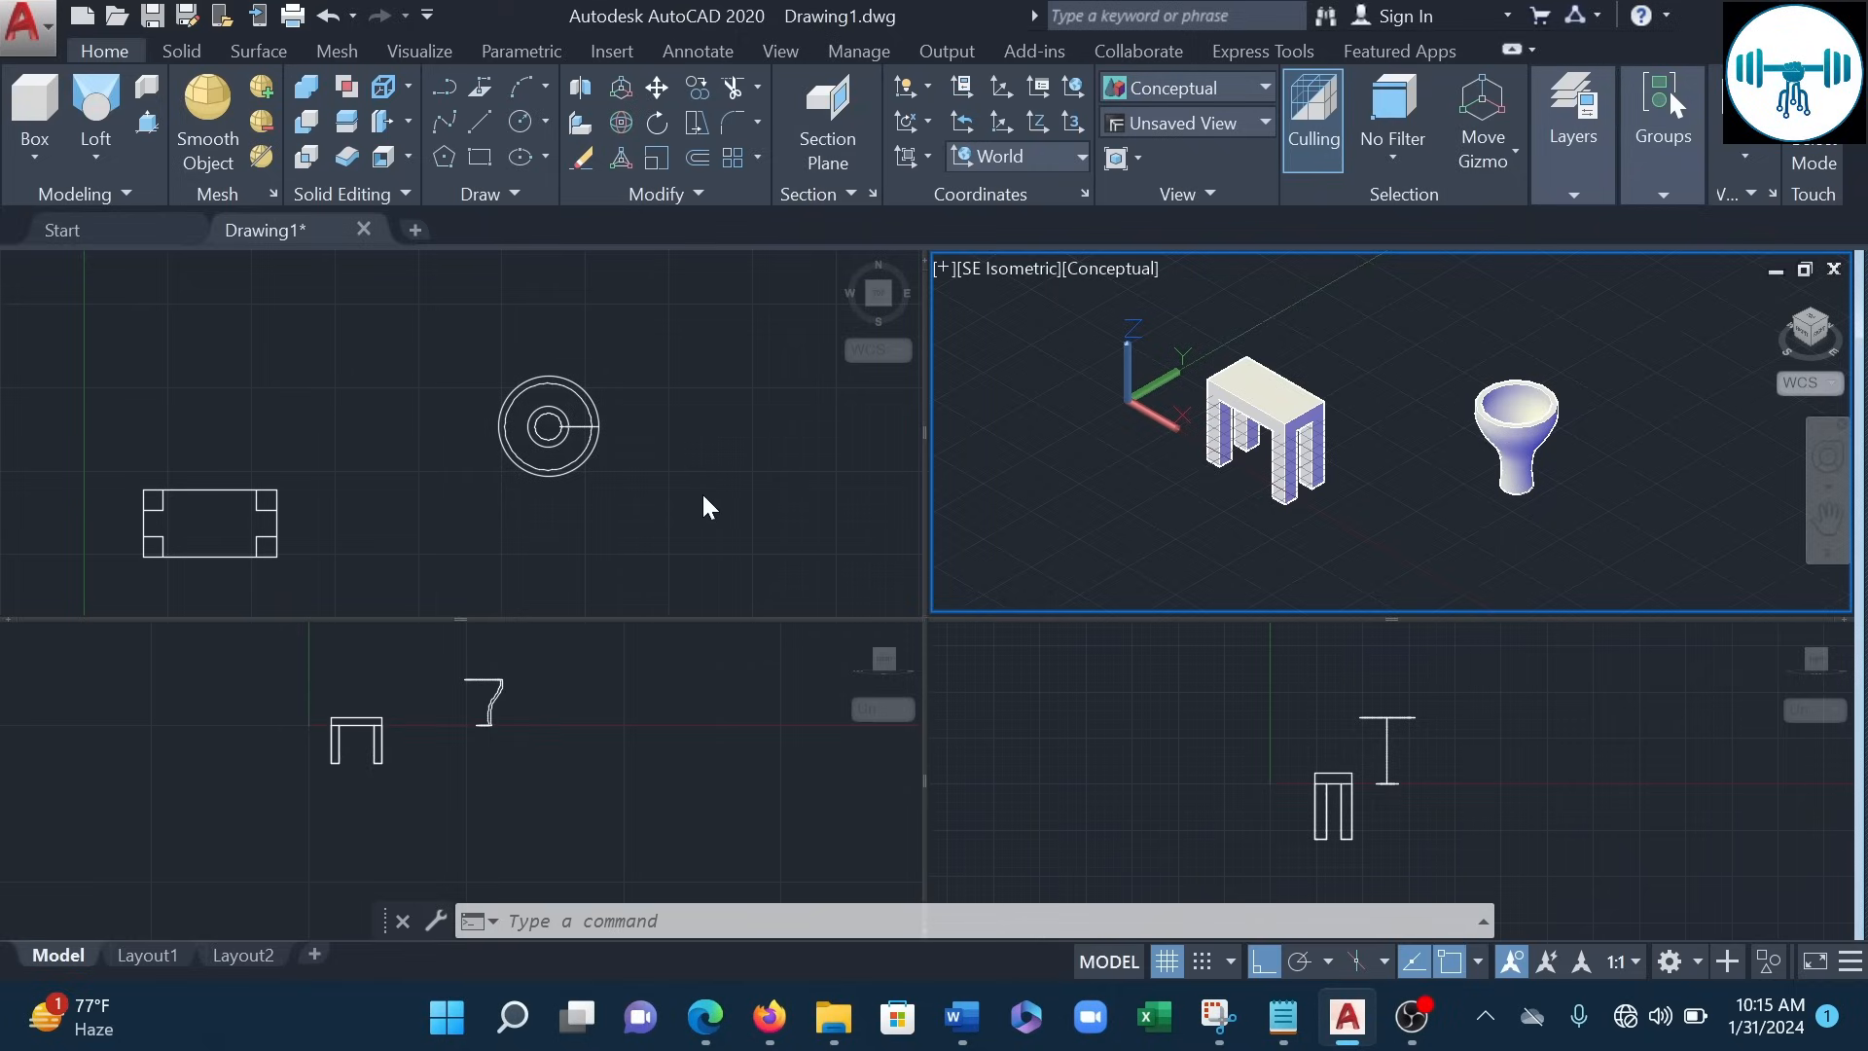
click(680, 450)
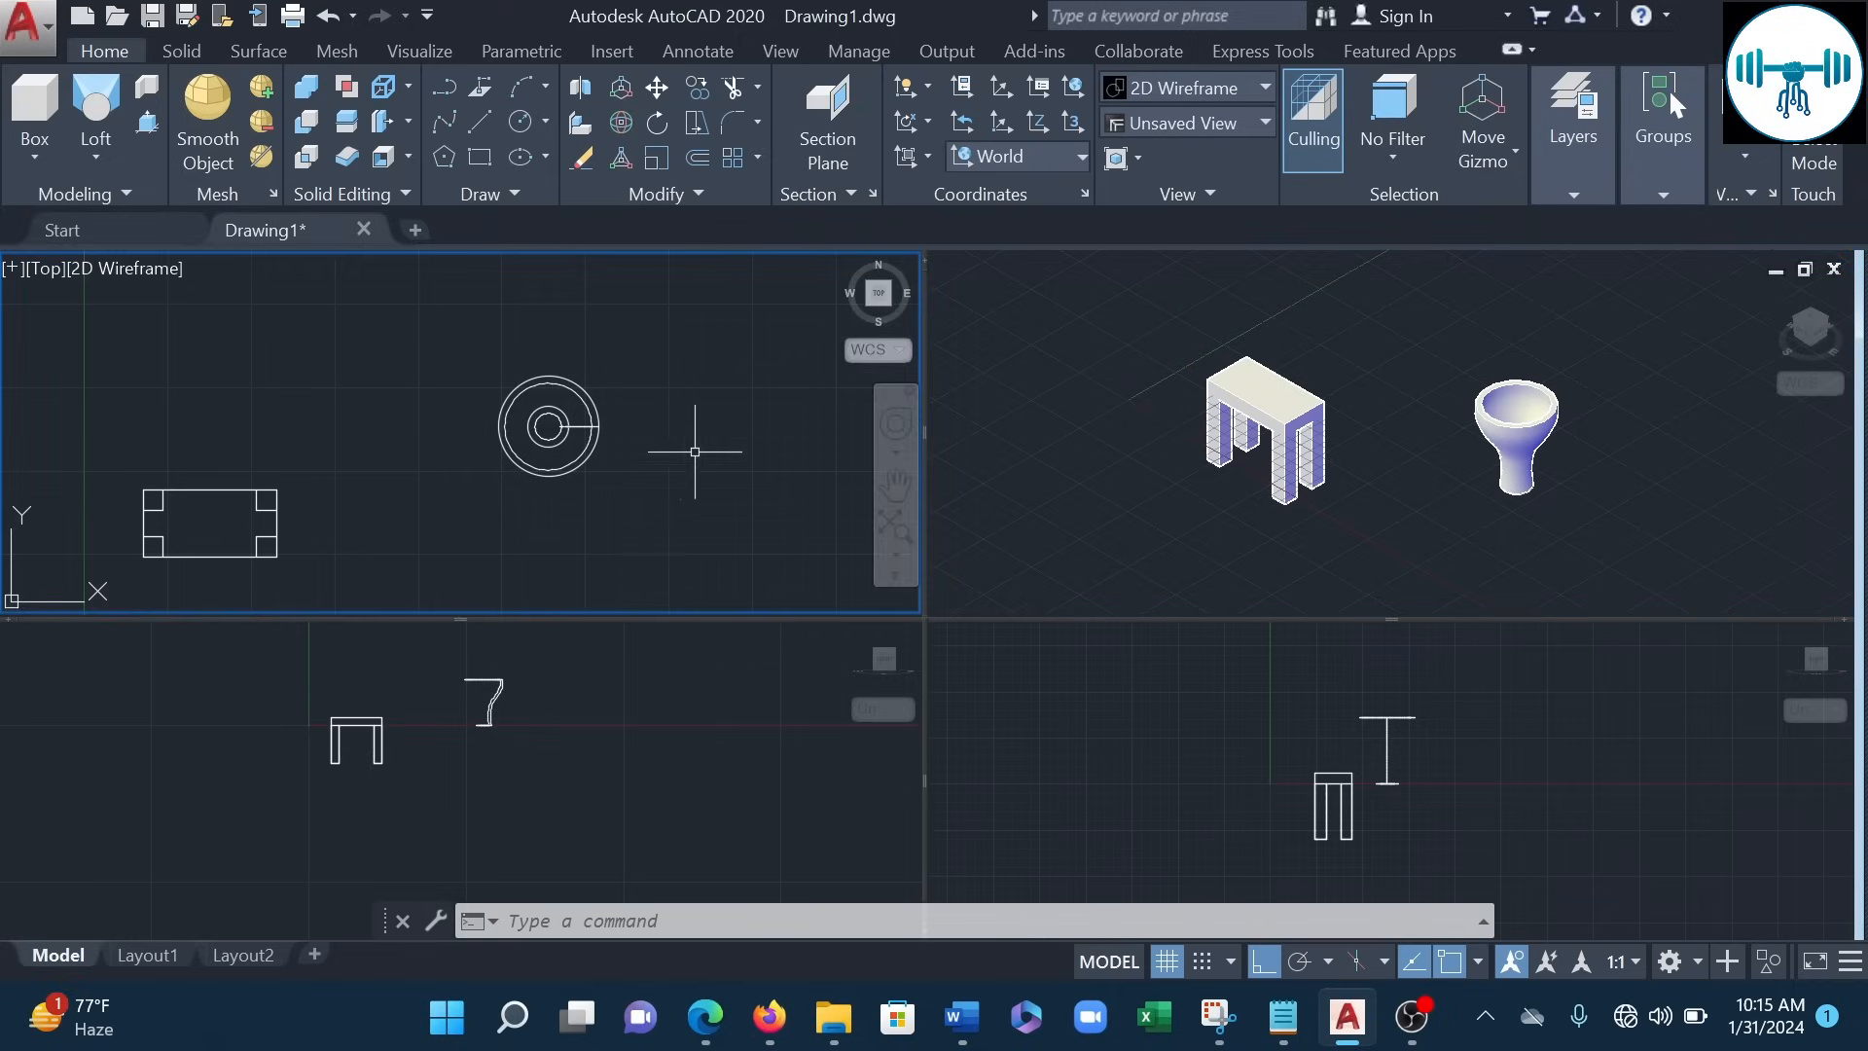
scroll(686, 451, down, 2)
middle_drag(660, 458, 494, 464)
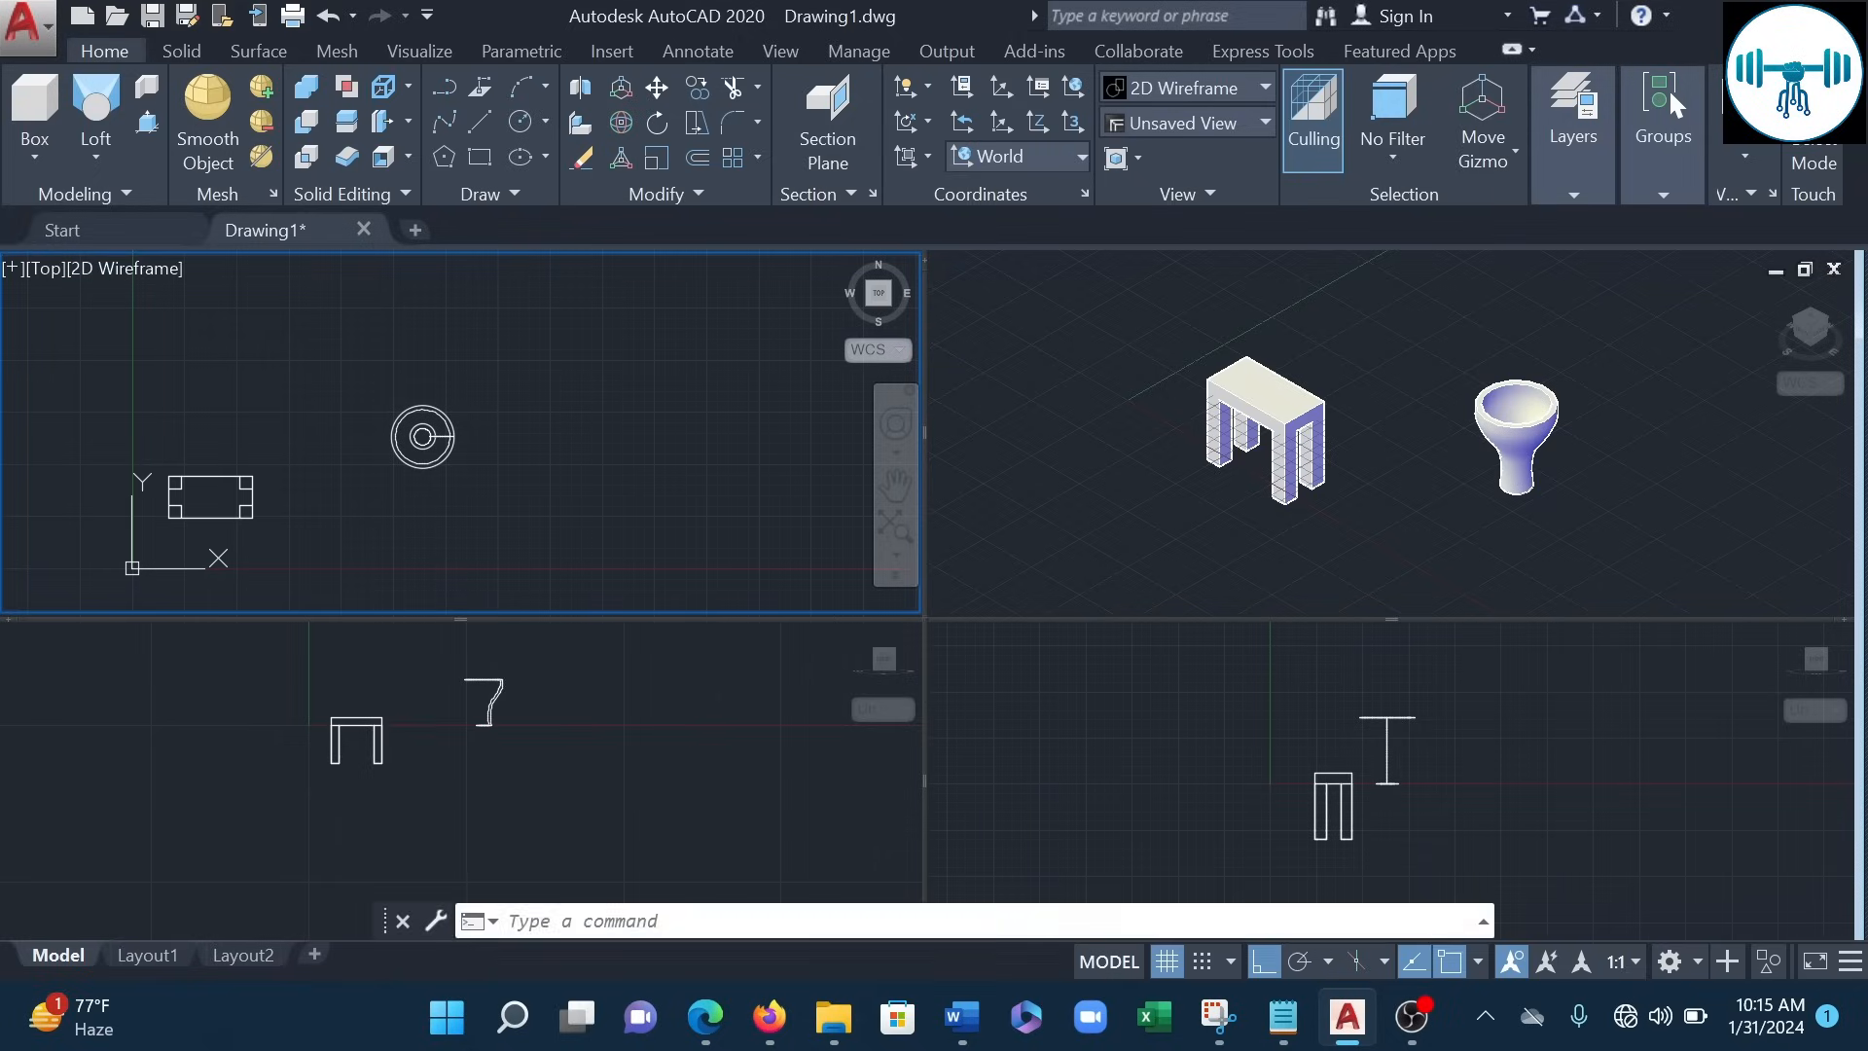
- With Ortho off, draw the upper part of a spline in the Right view's open area, bulging outward and curving in toward a neck
click(1053, 744)
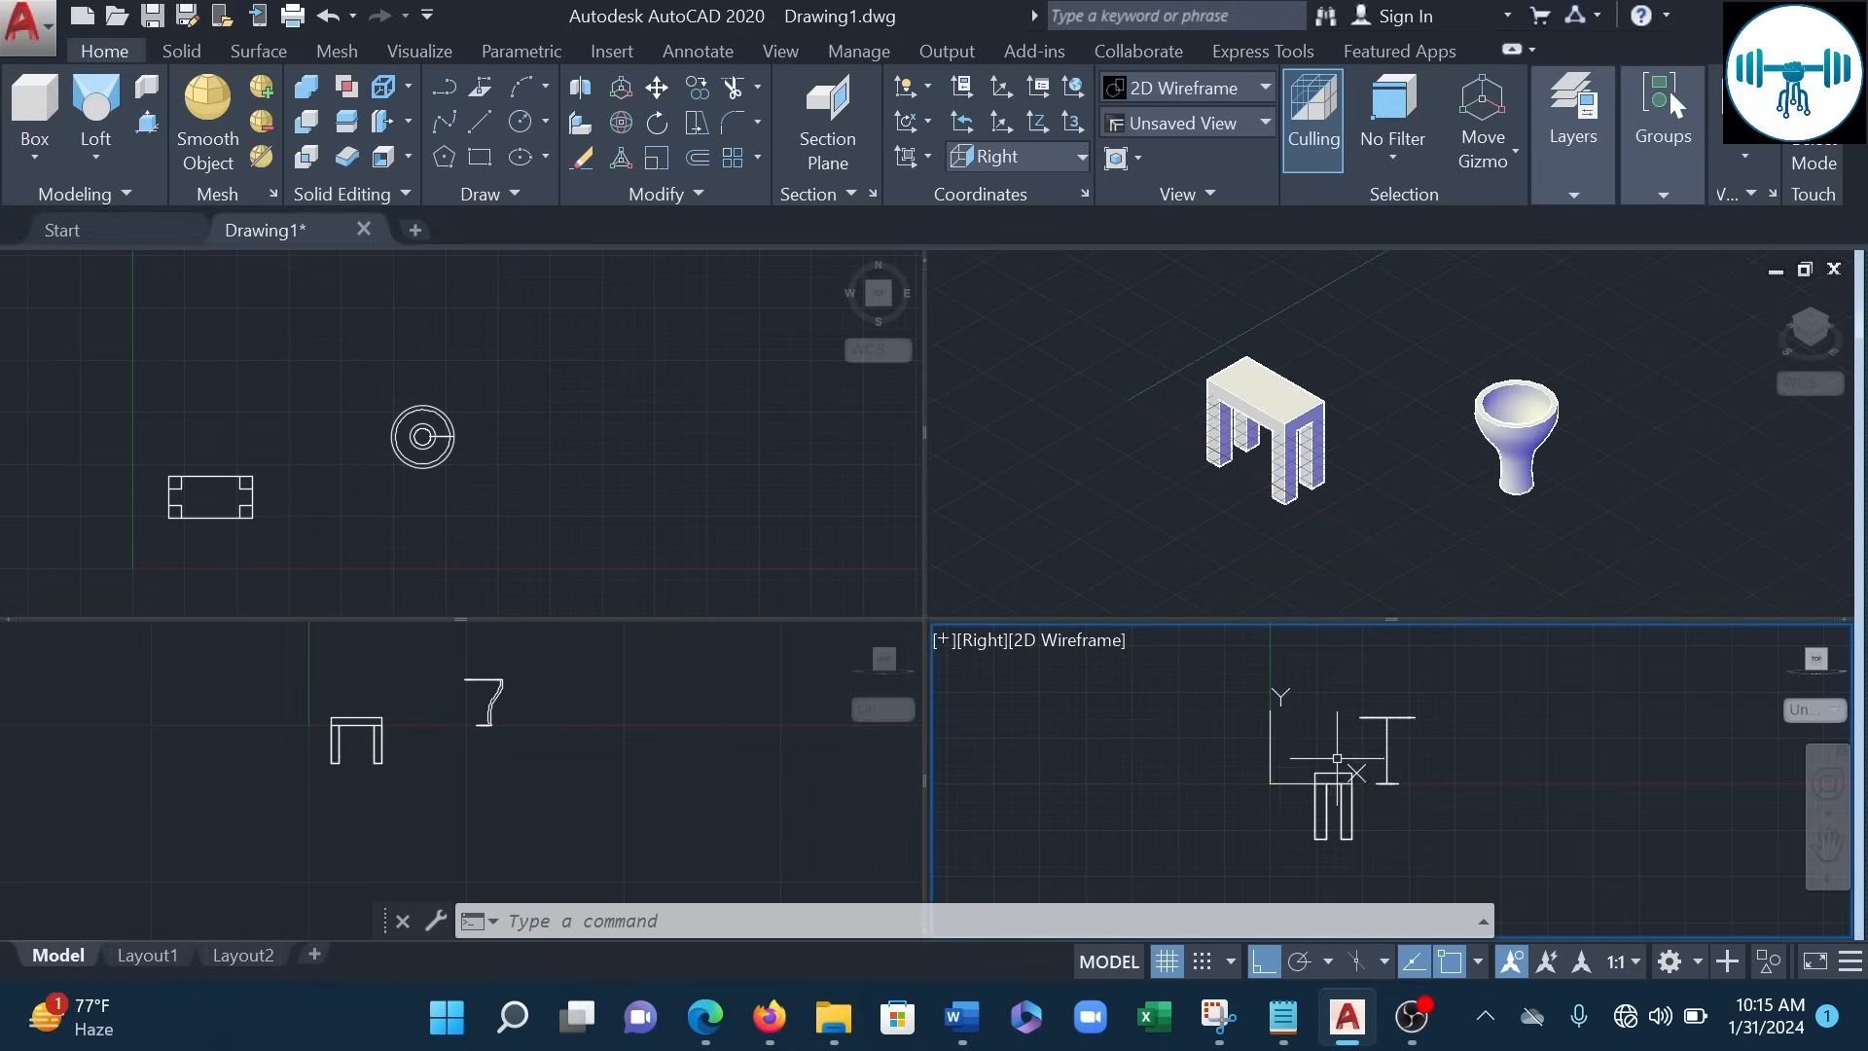
middle_drag(1298, 797, 1207, 778)
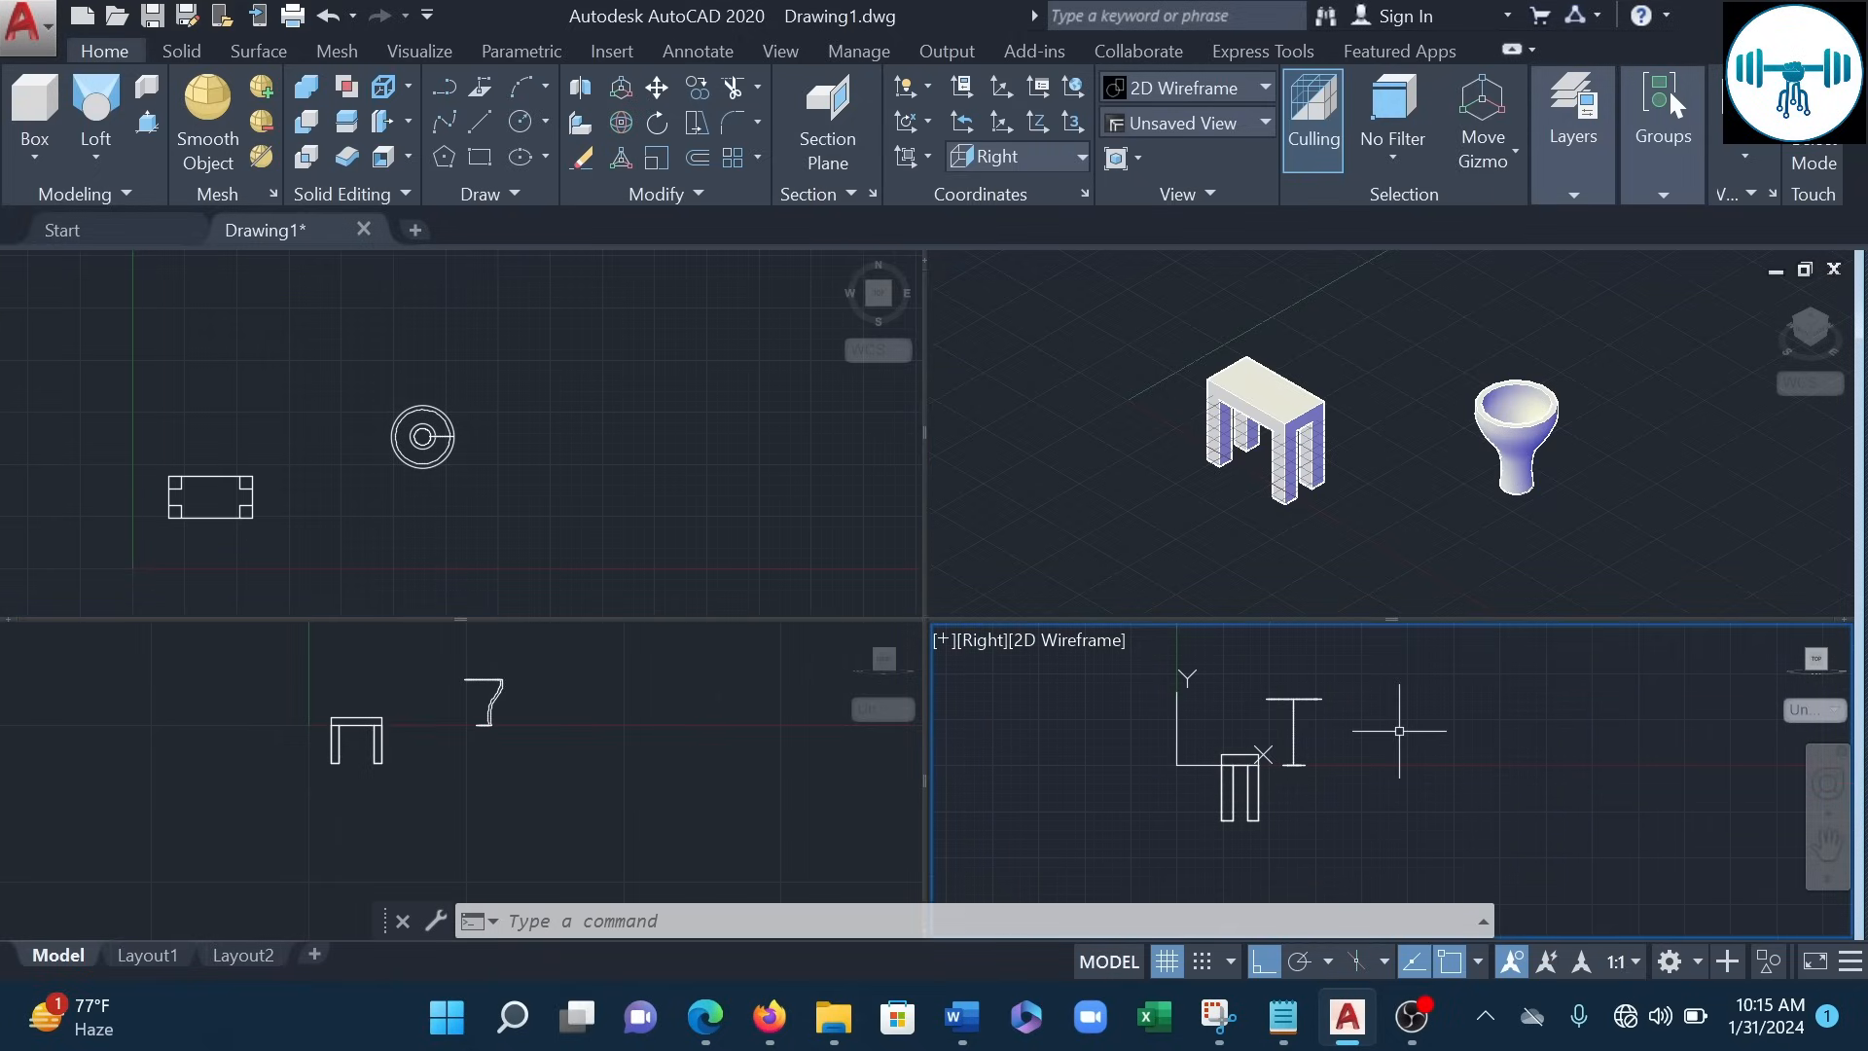
scroll(1260, 660, up, 2)
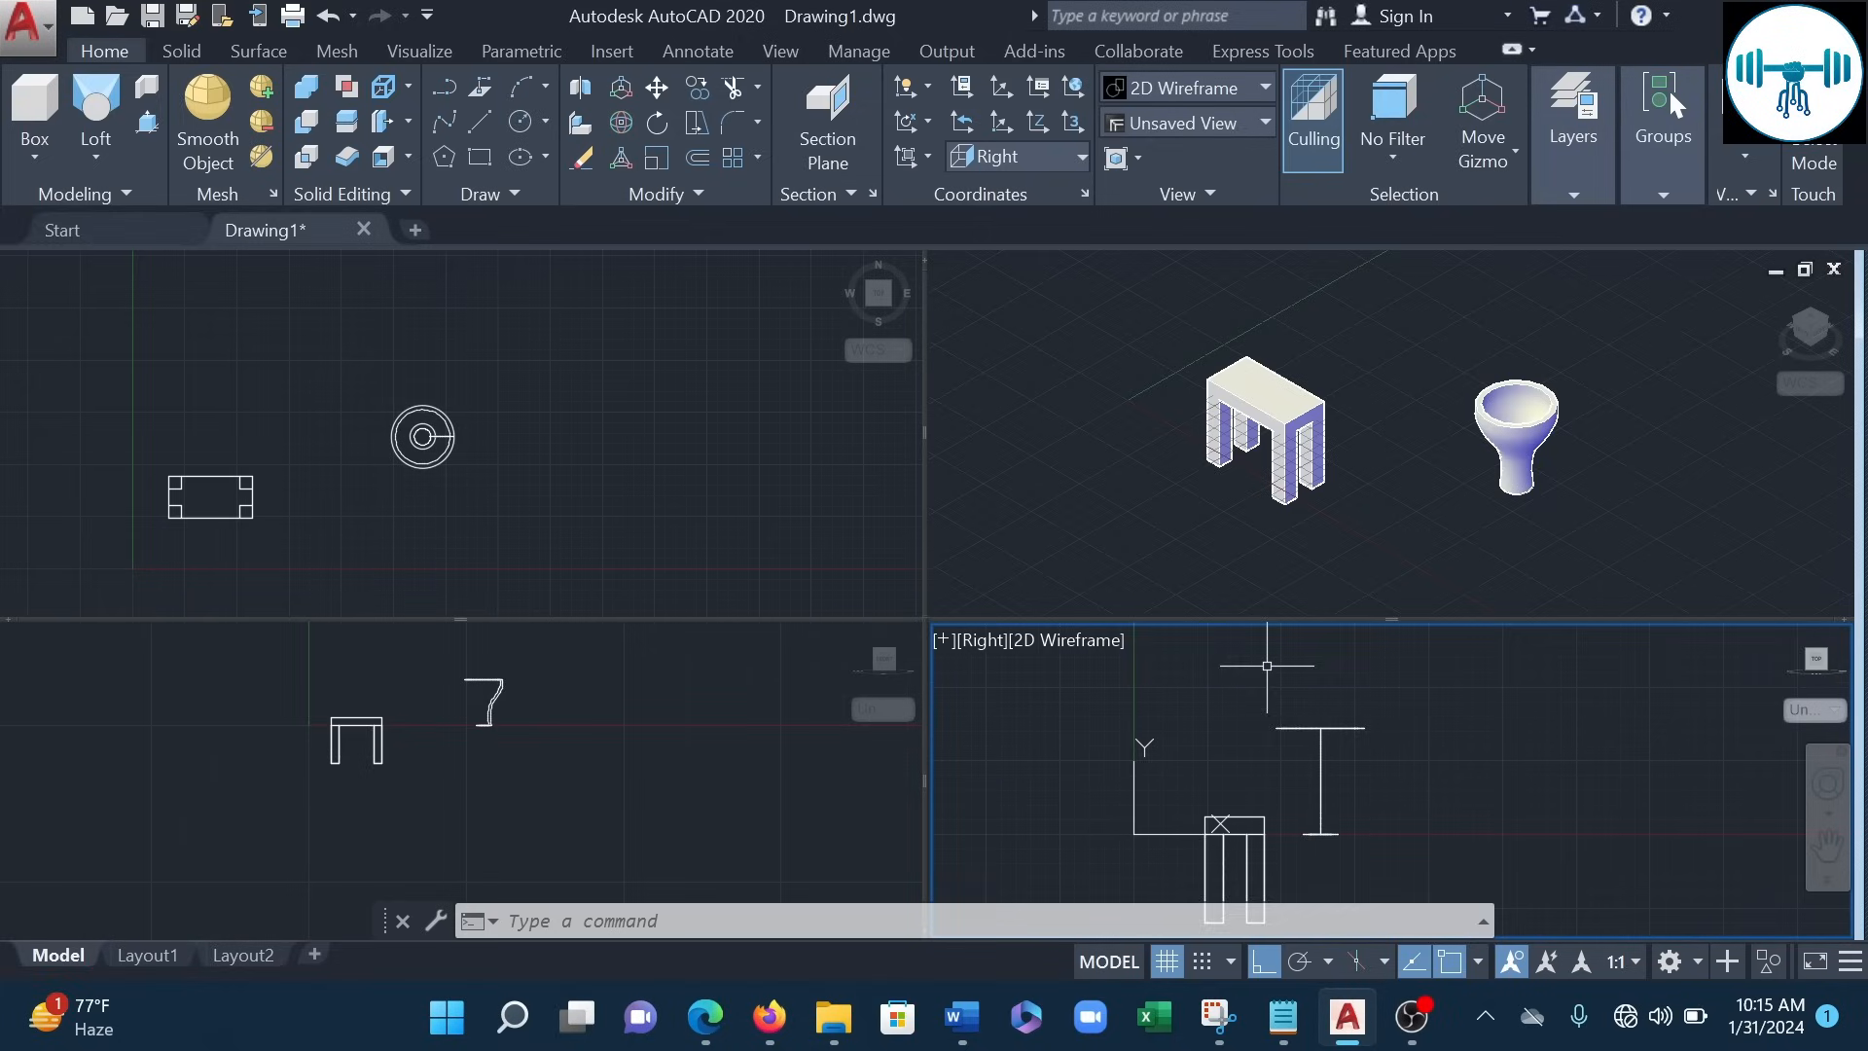
scroll(1326, 762, up, 2)
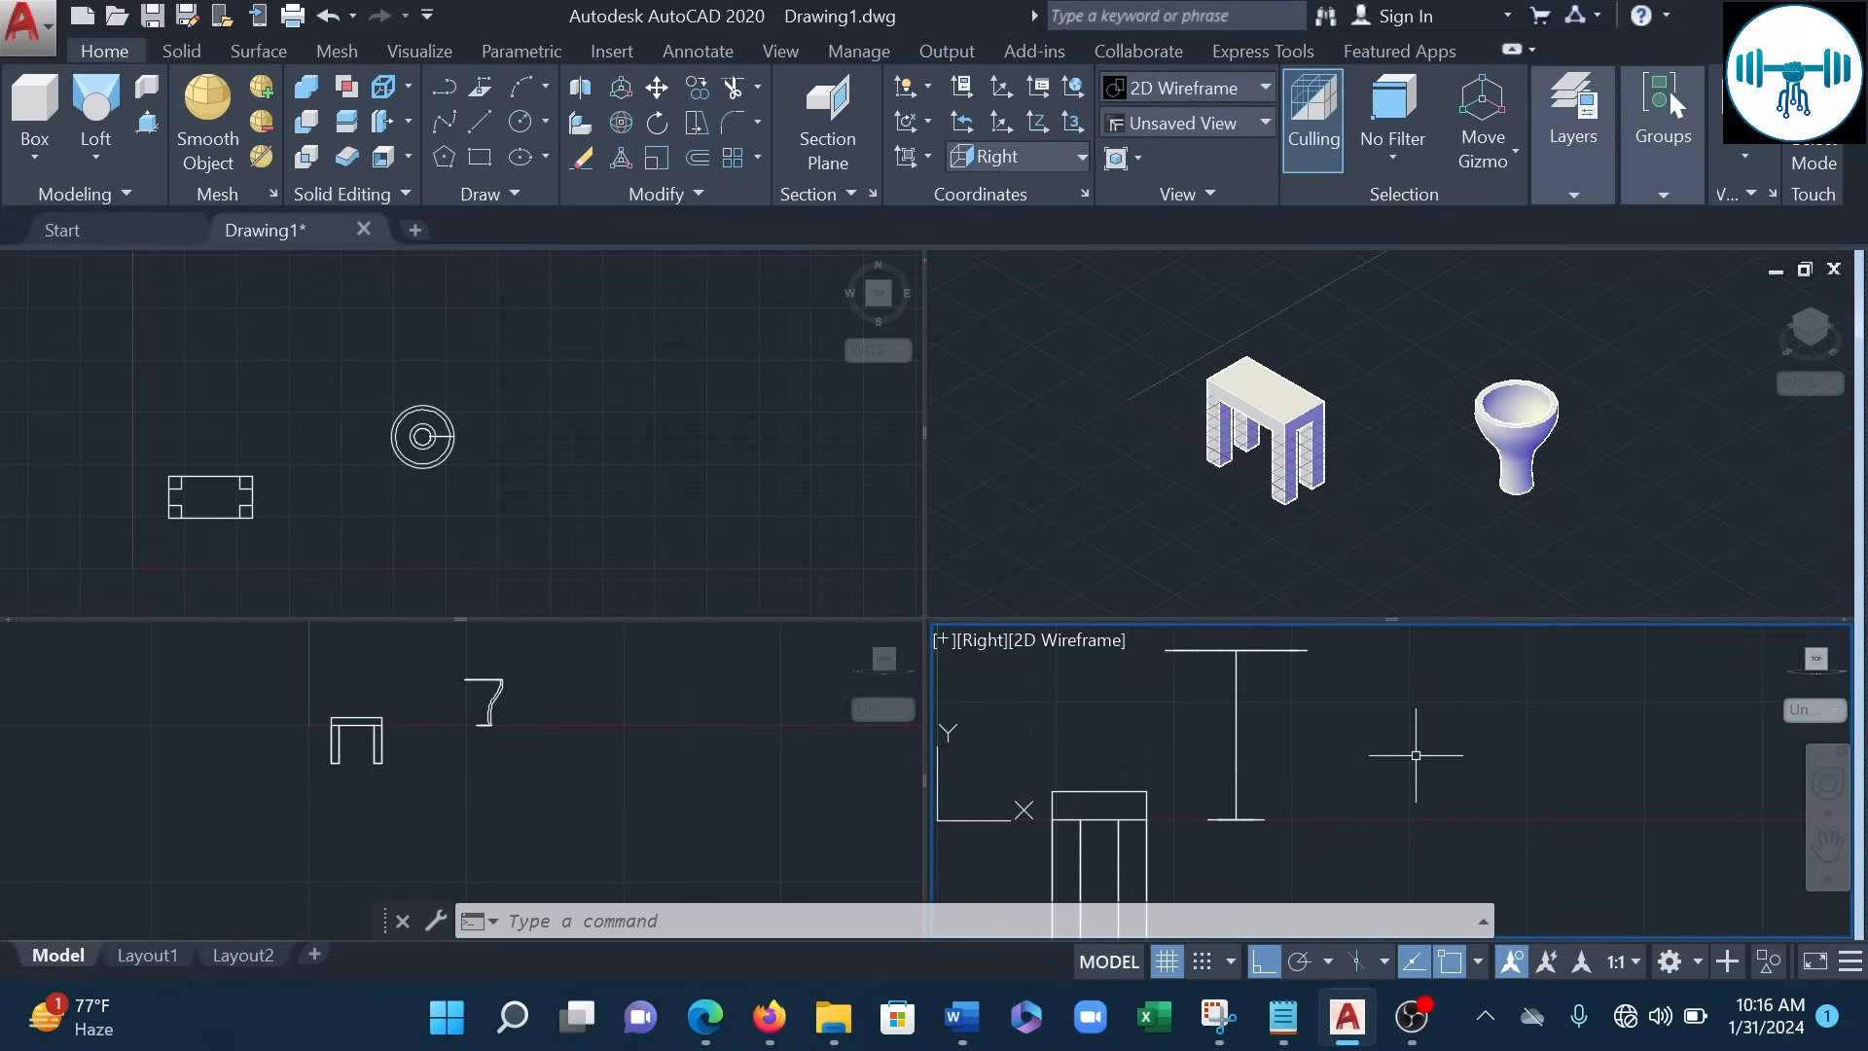
middle_drag(1535, 743, 1567, 768)
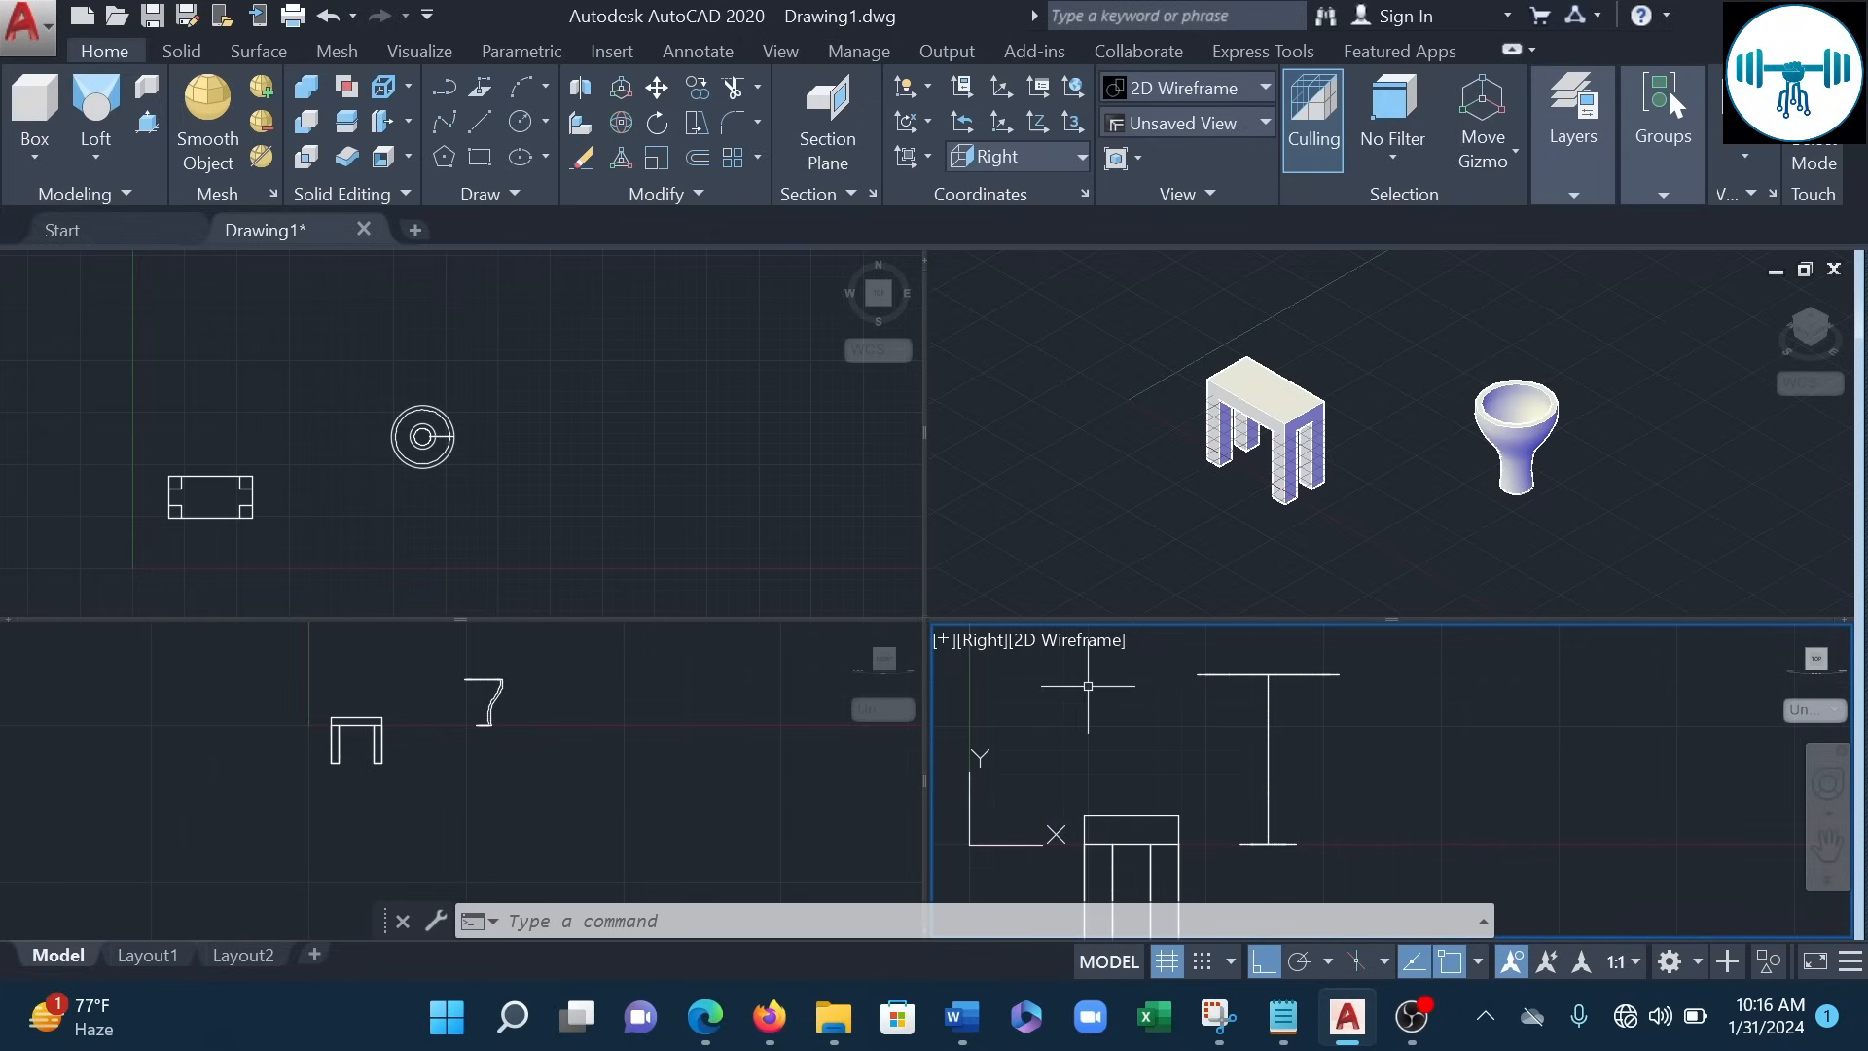
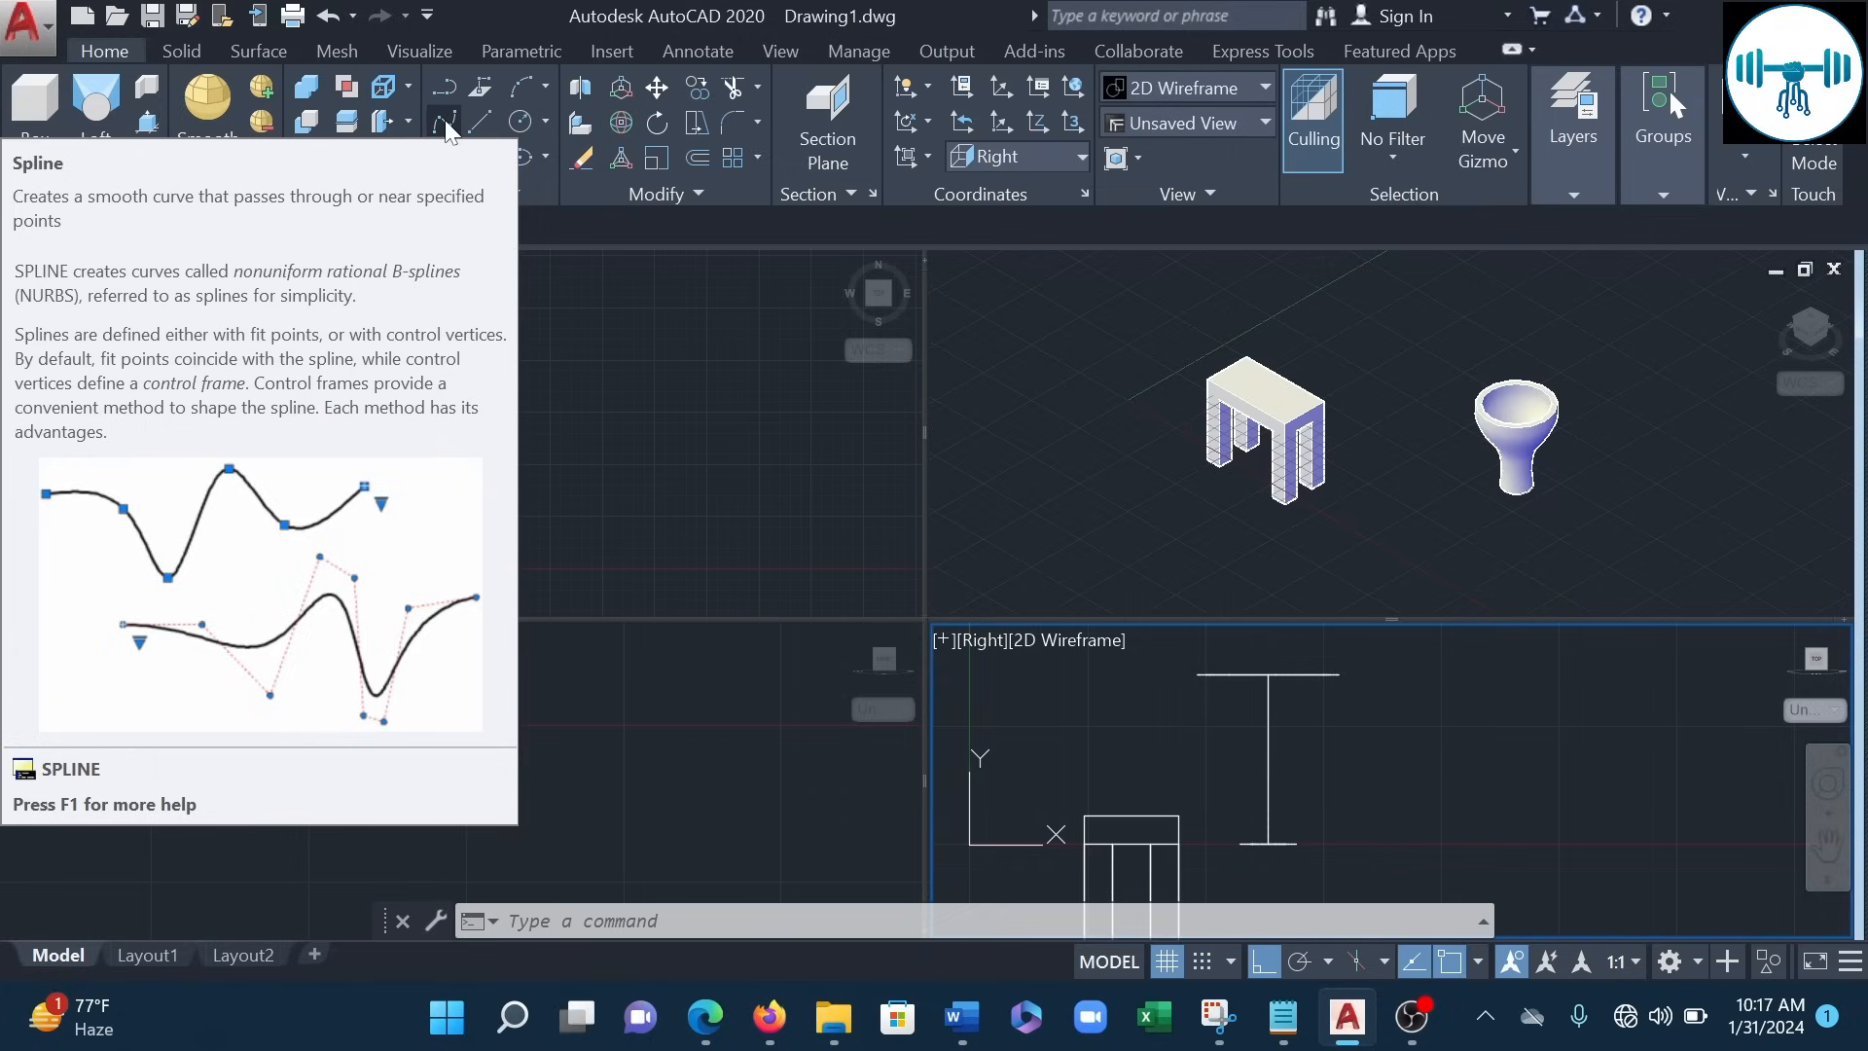
click(445, 122)
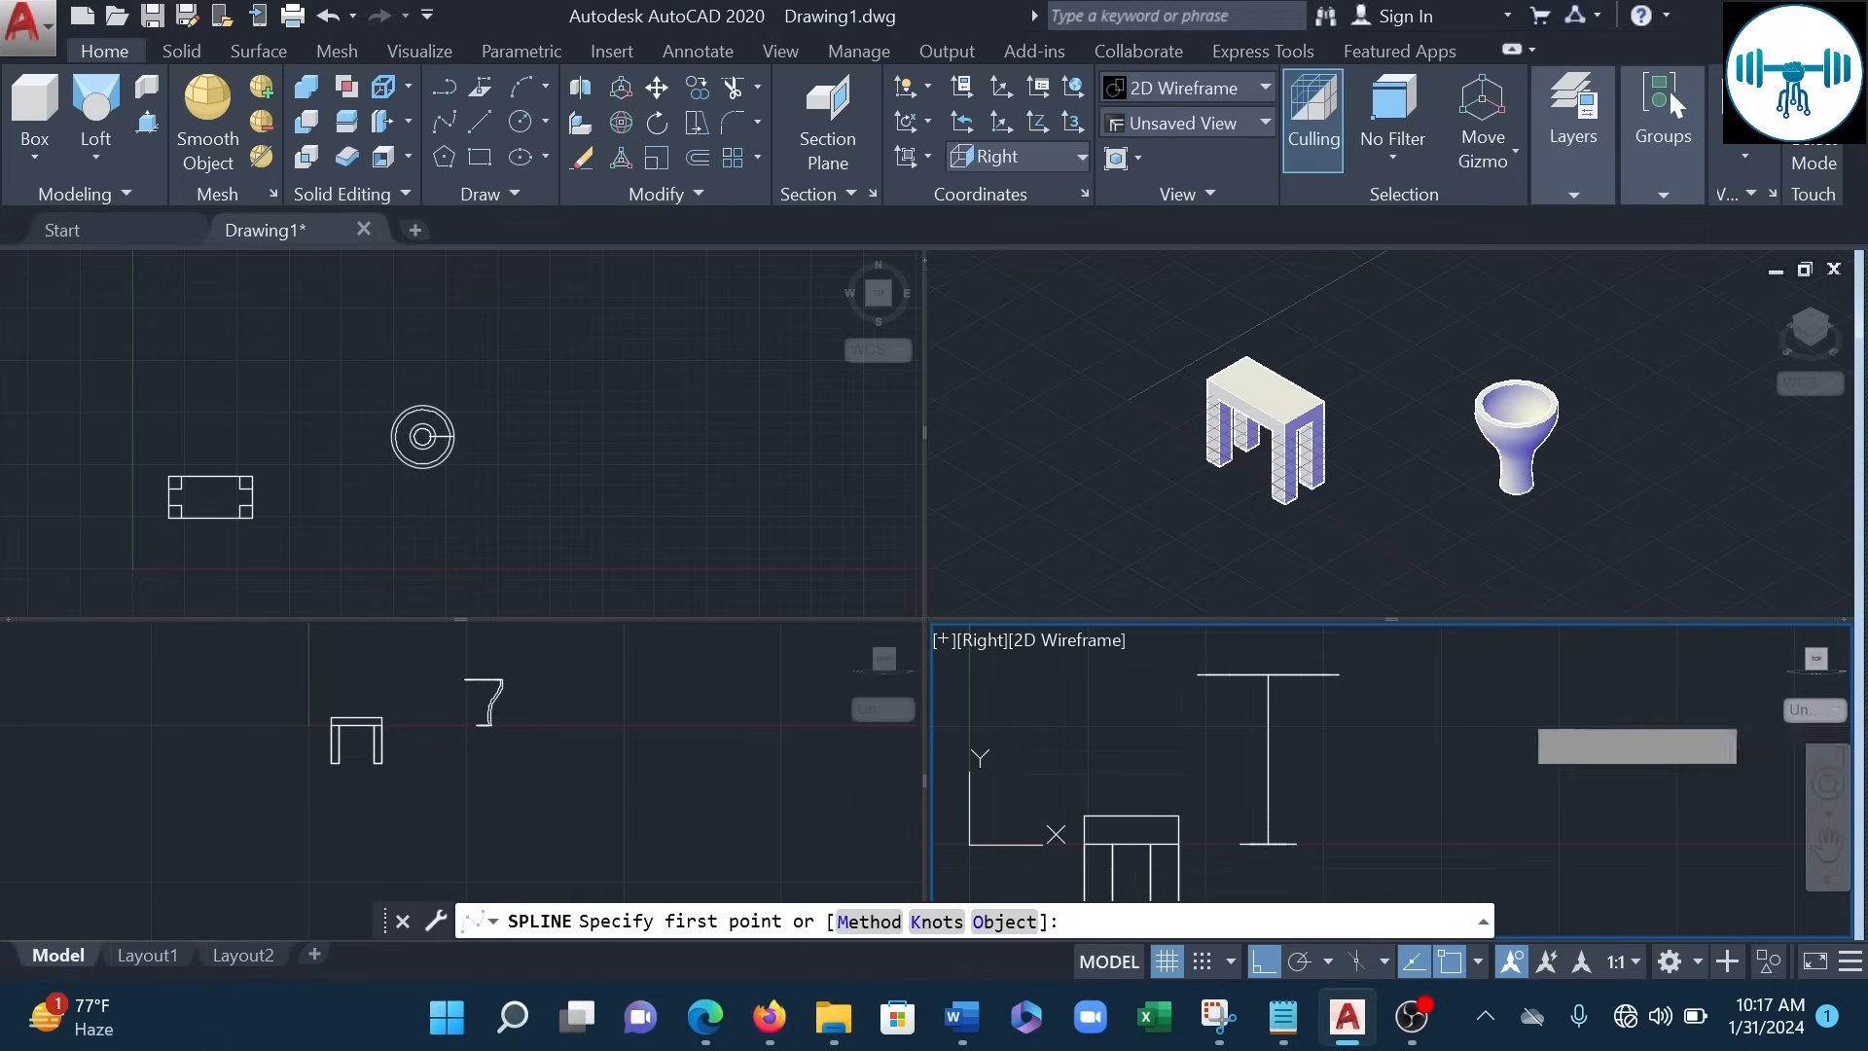
click(1642, 720)
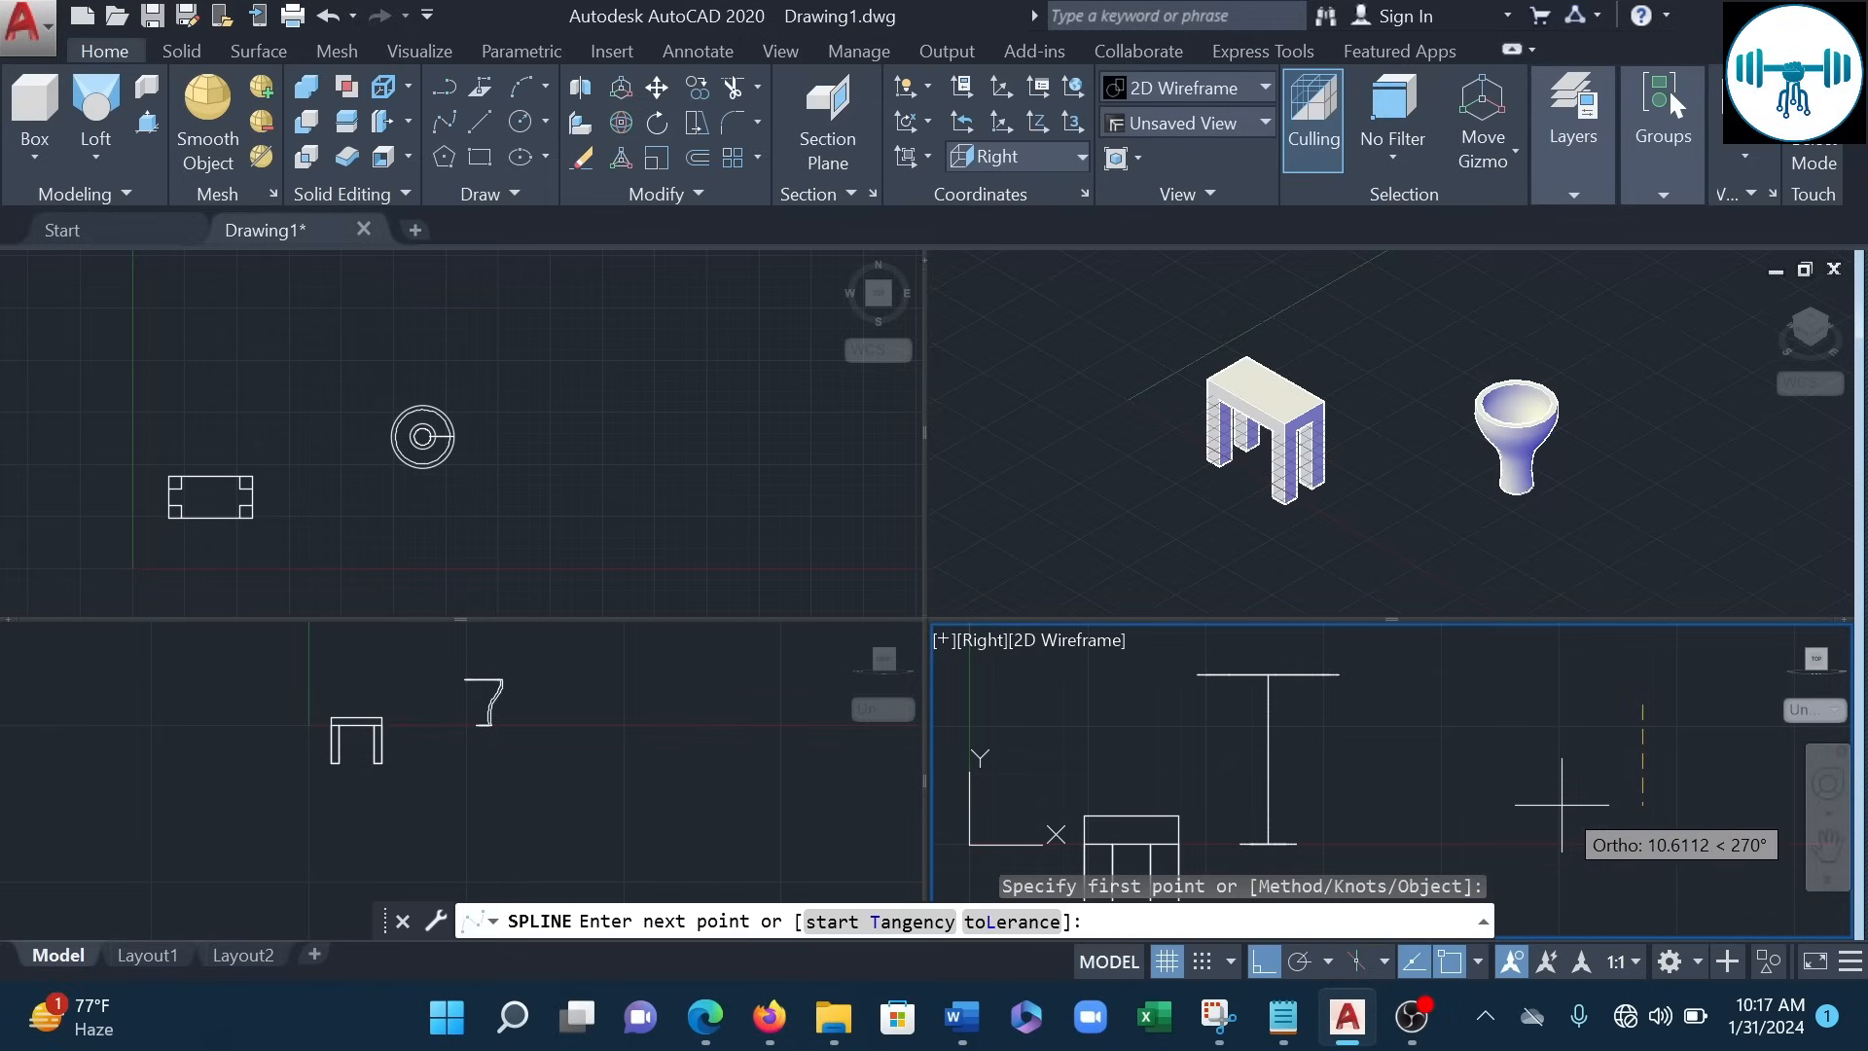
click(1261, 965)
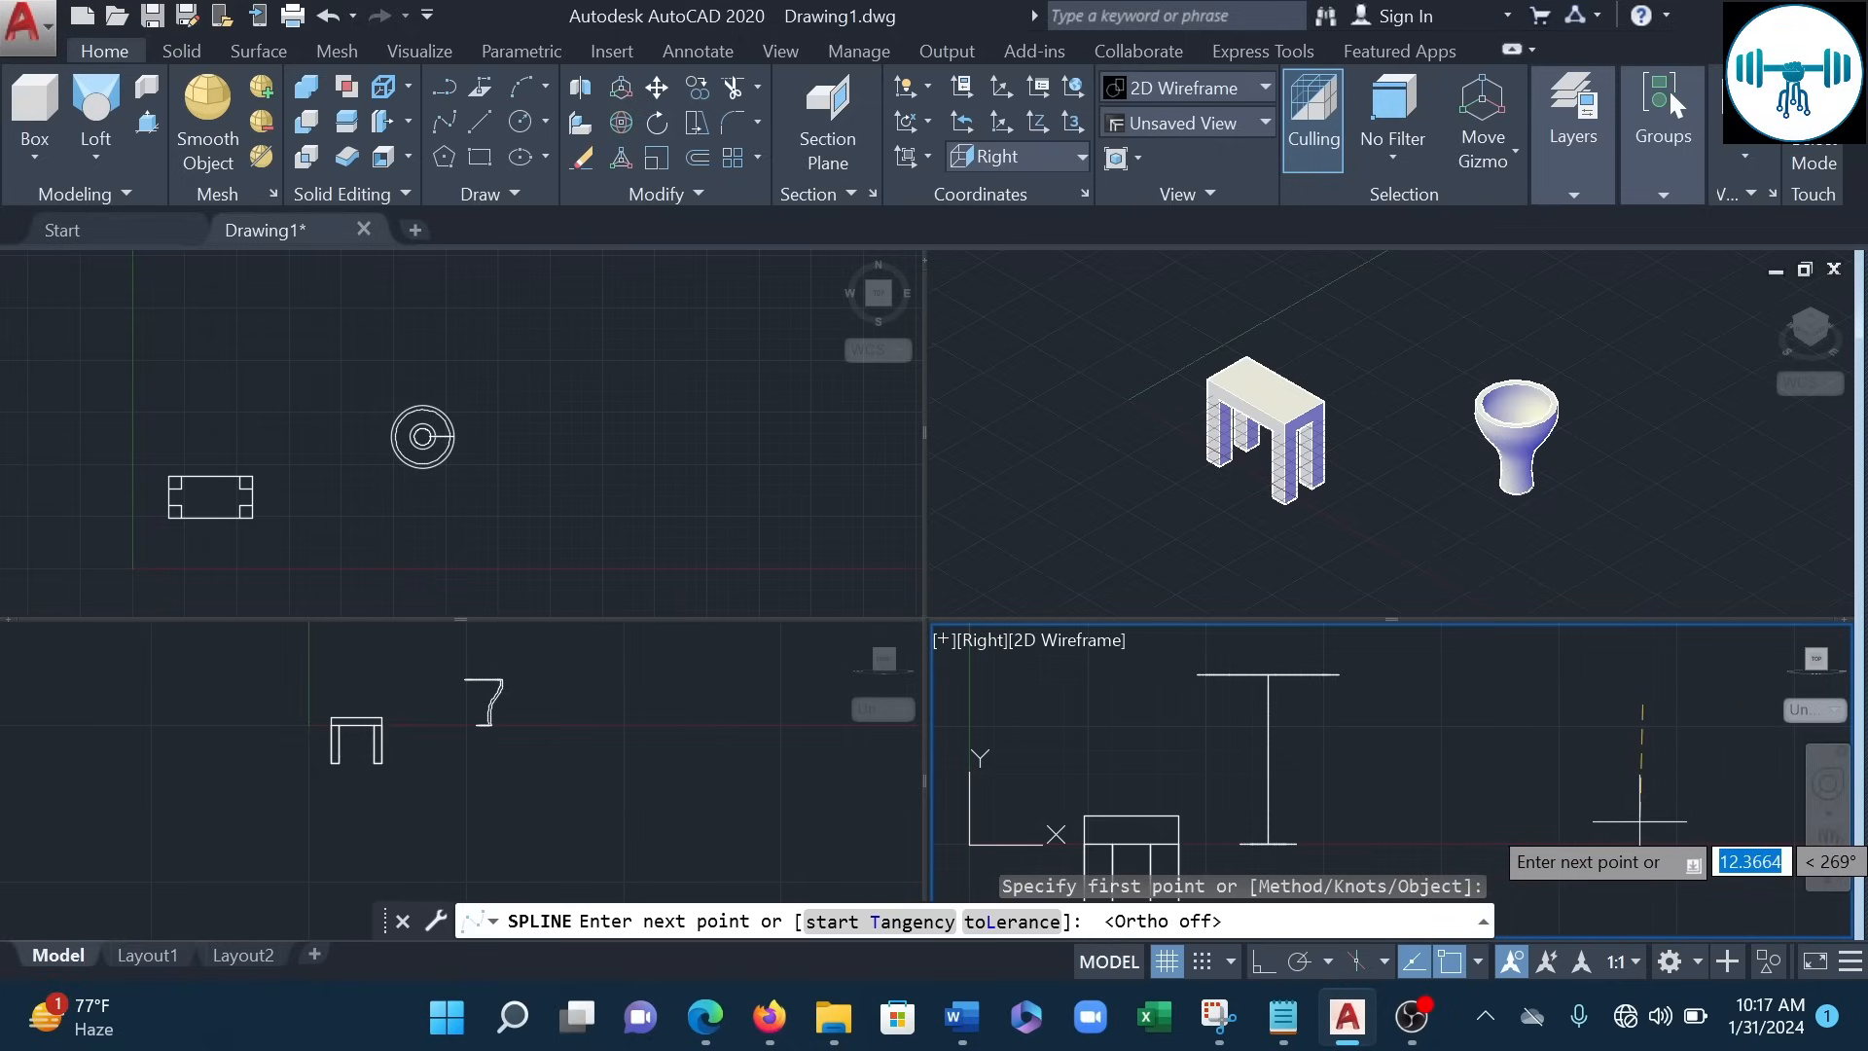
scroll(1640, 820, down, 4)
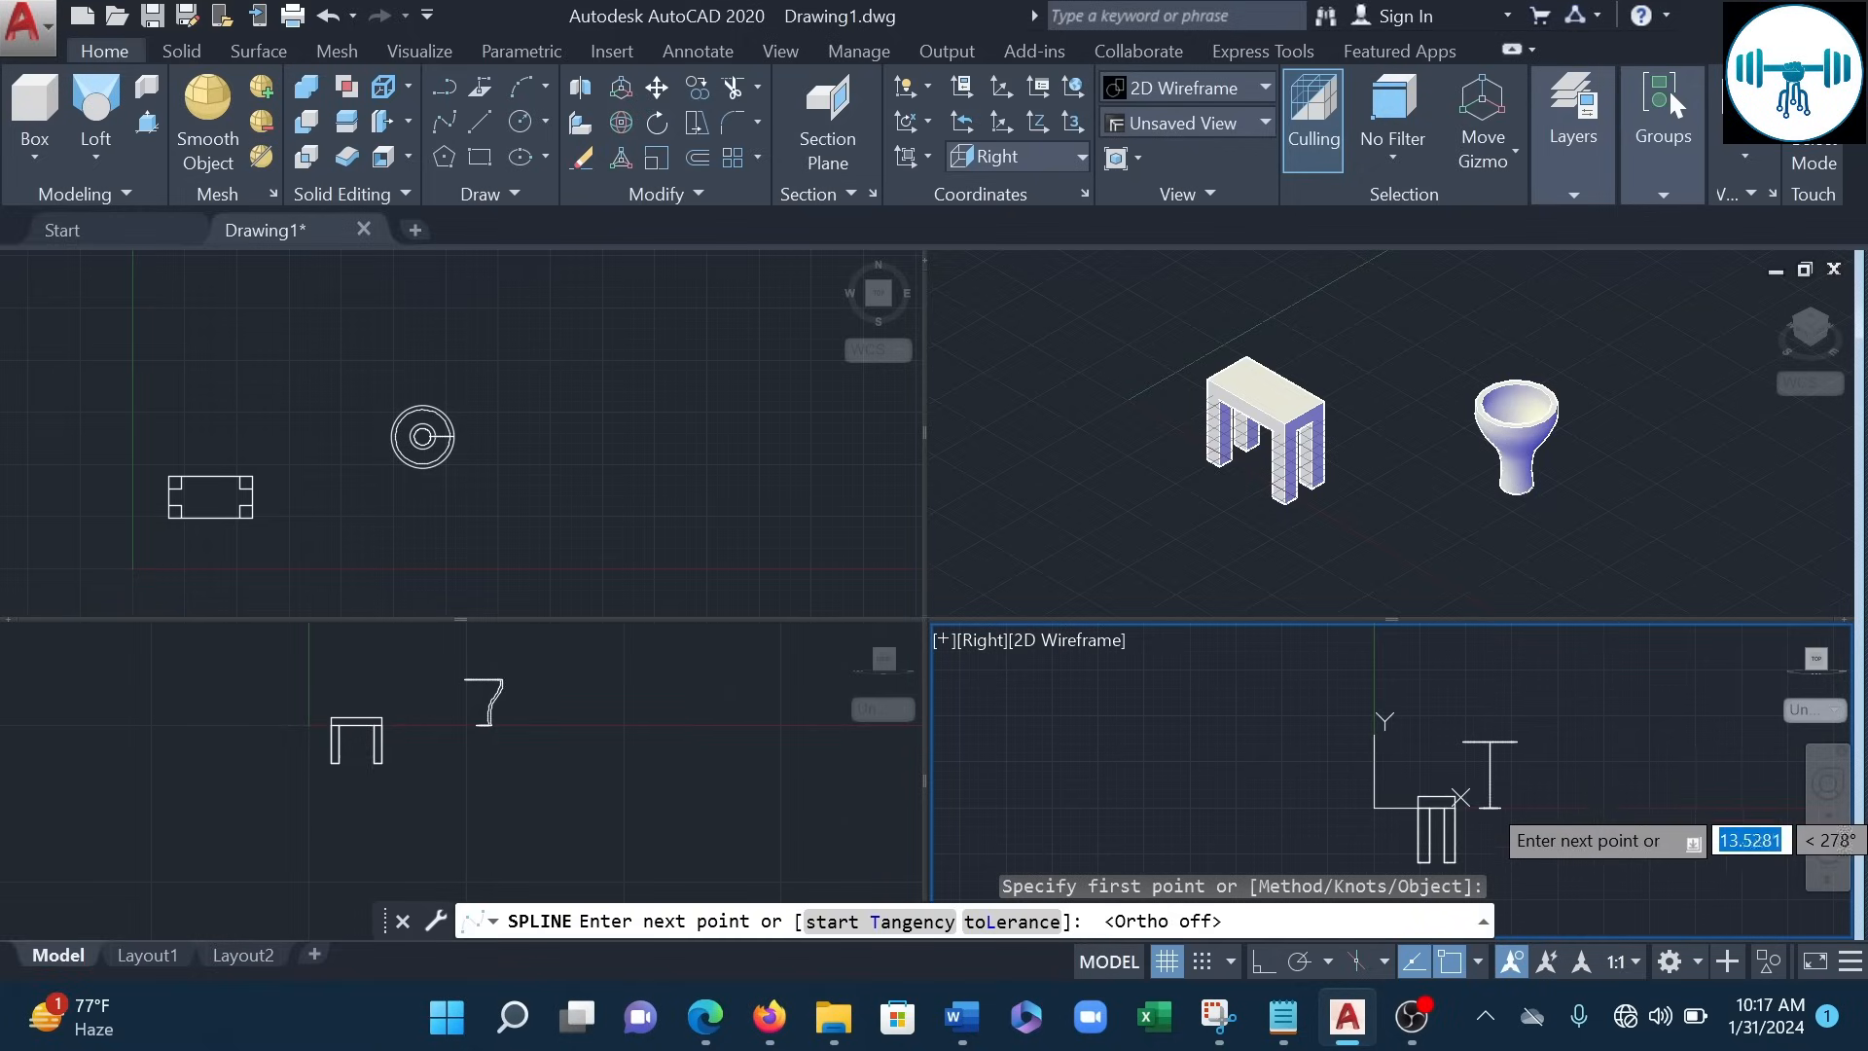
scroll(1670, 801, up, 3)
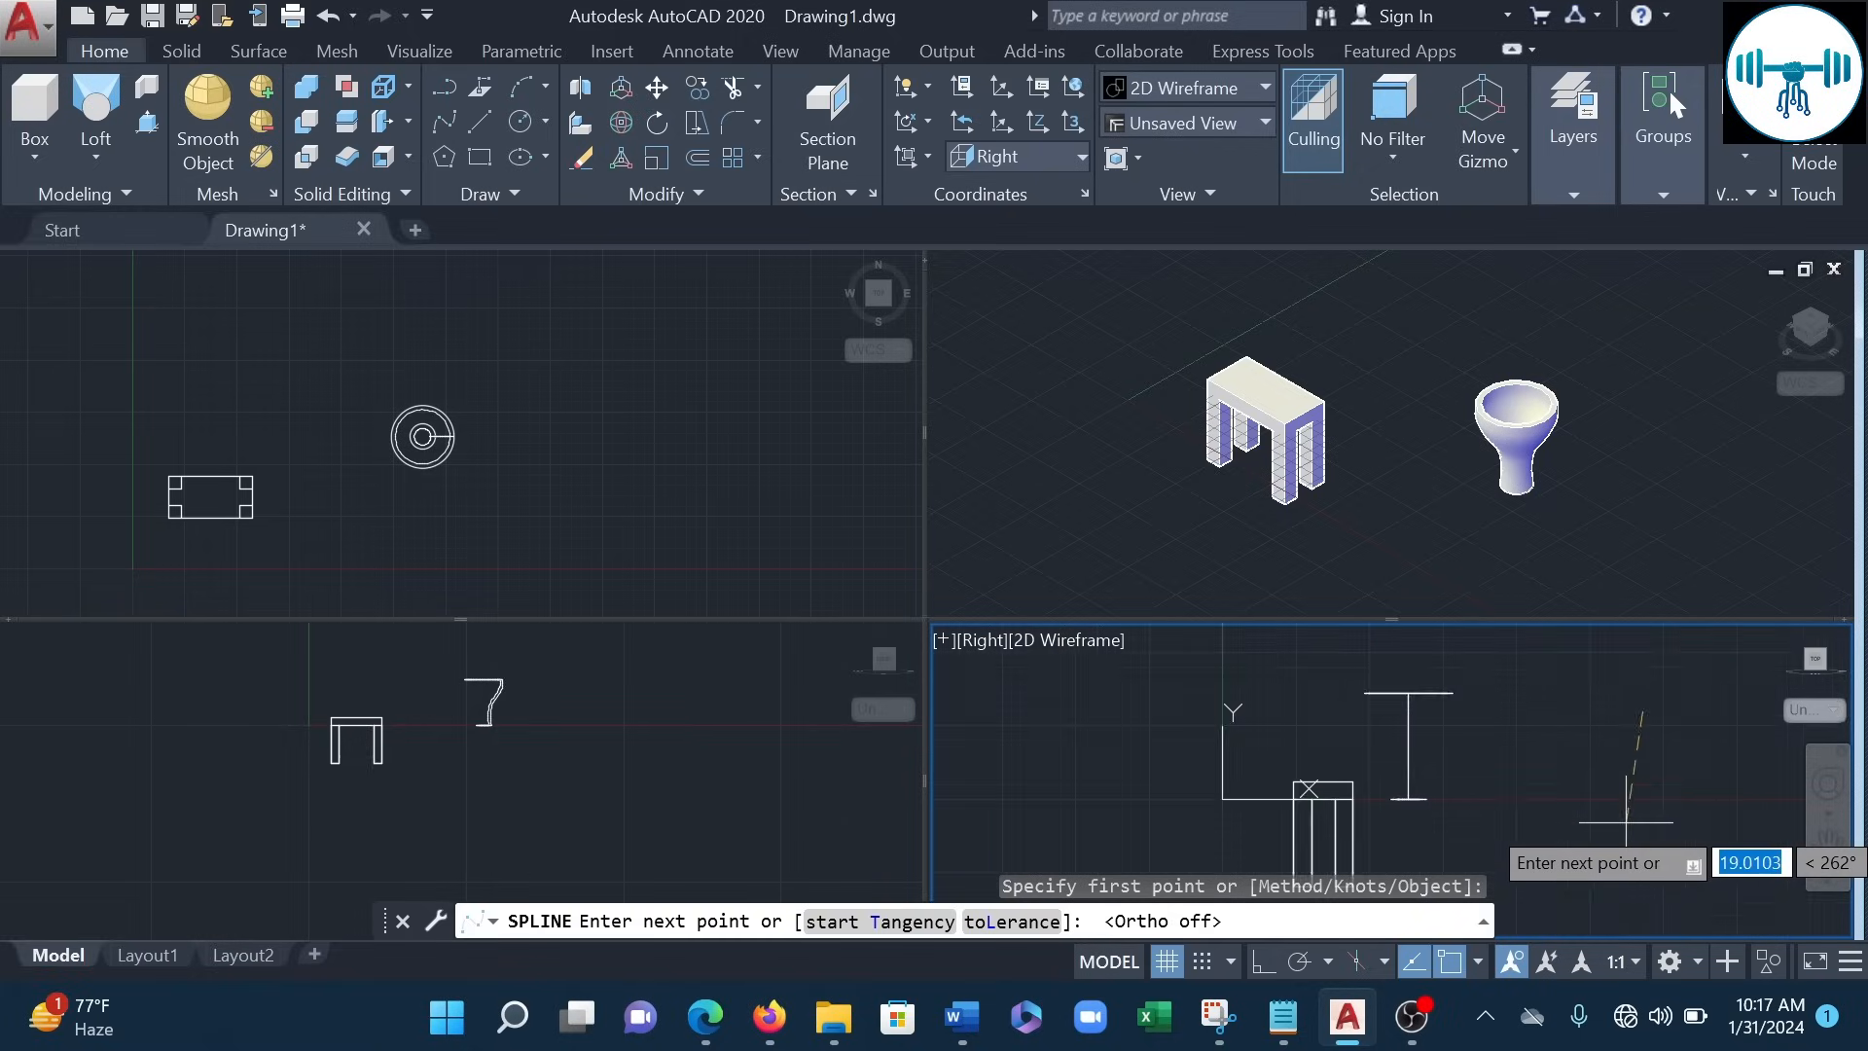
click(1642, 767)
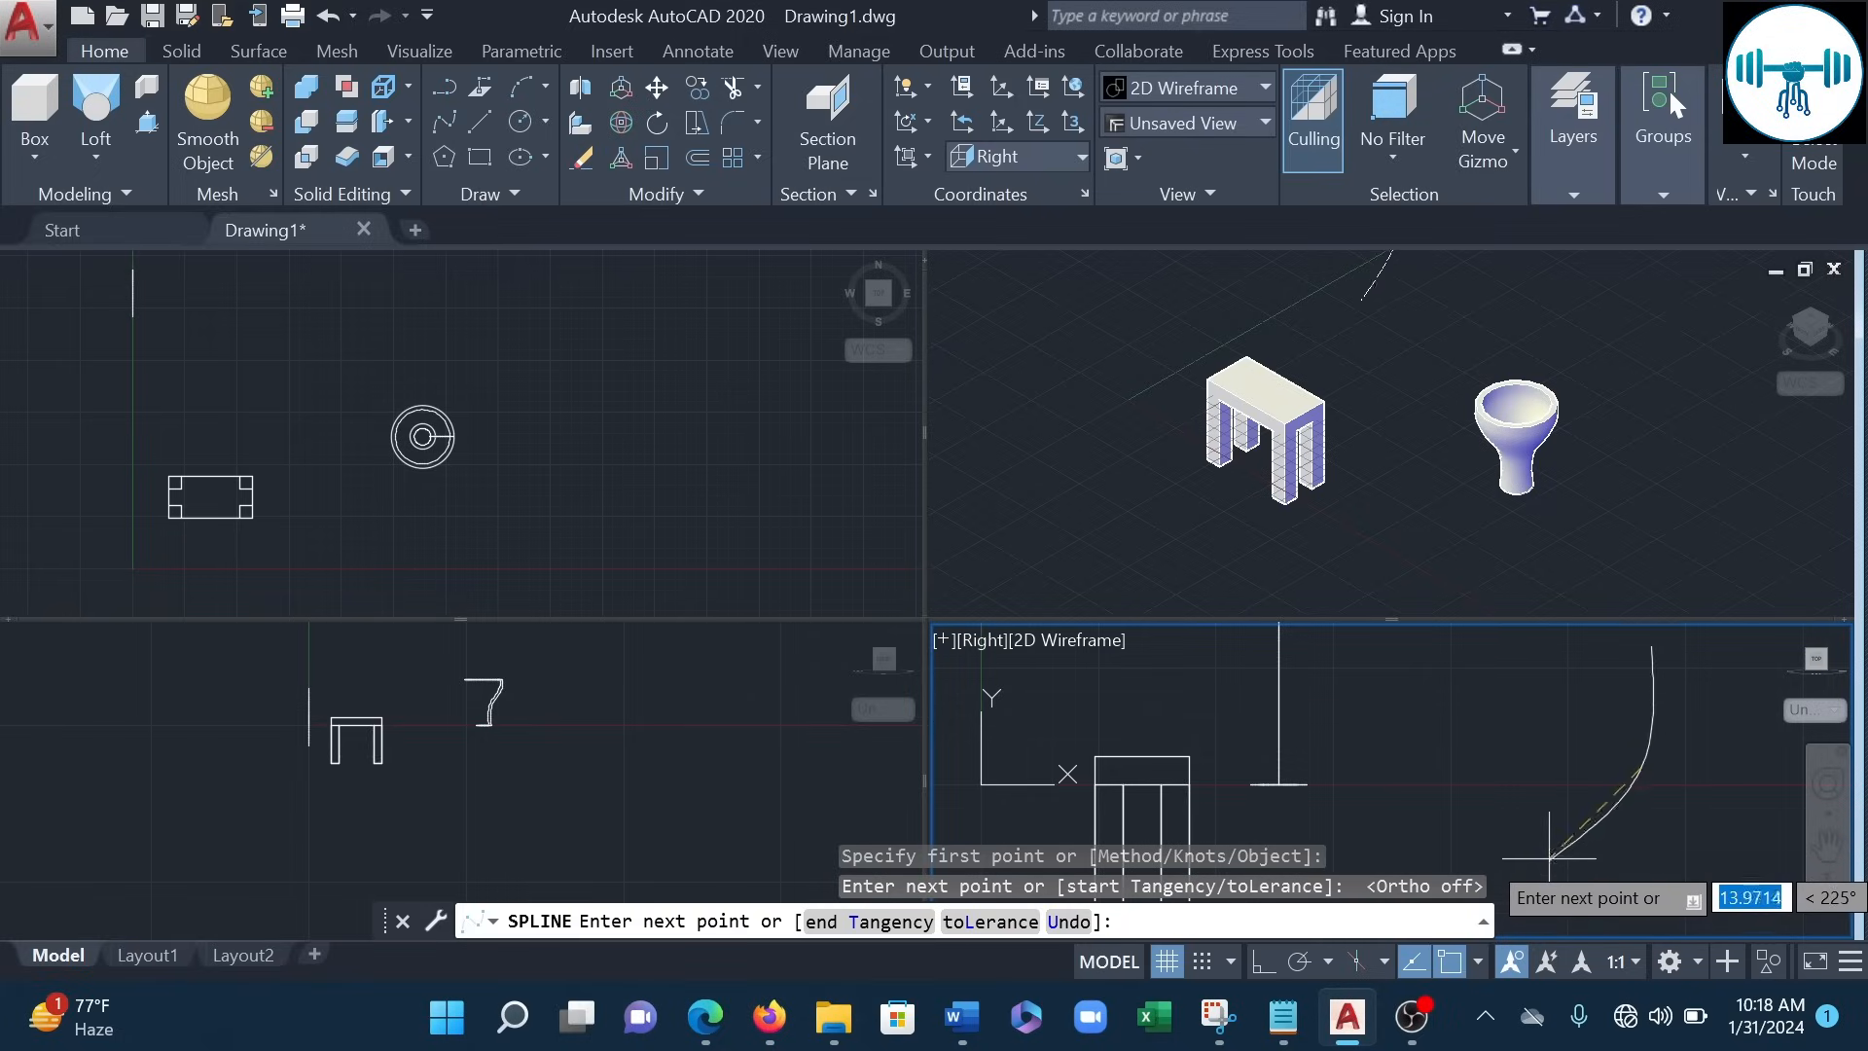
click(1610, 790)
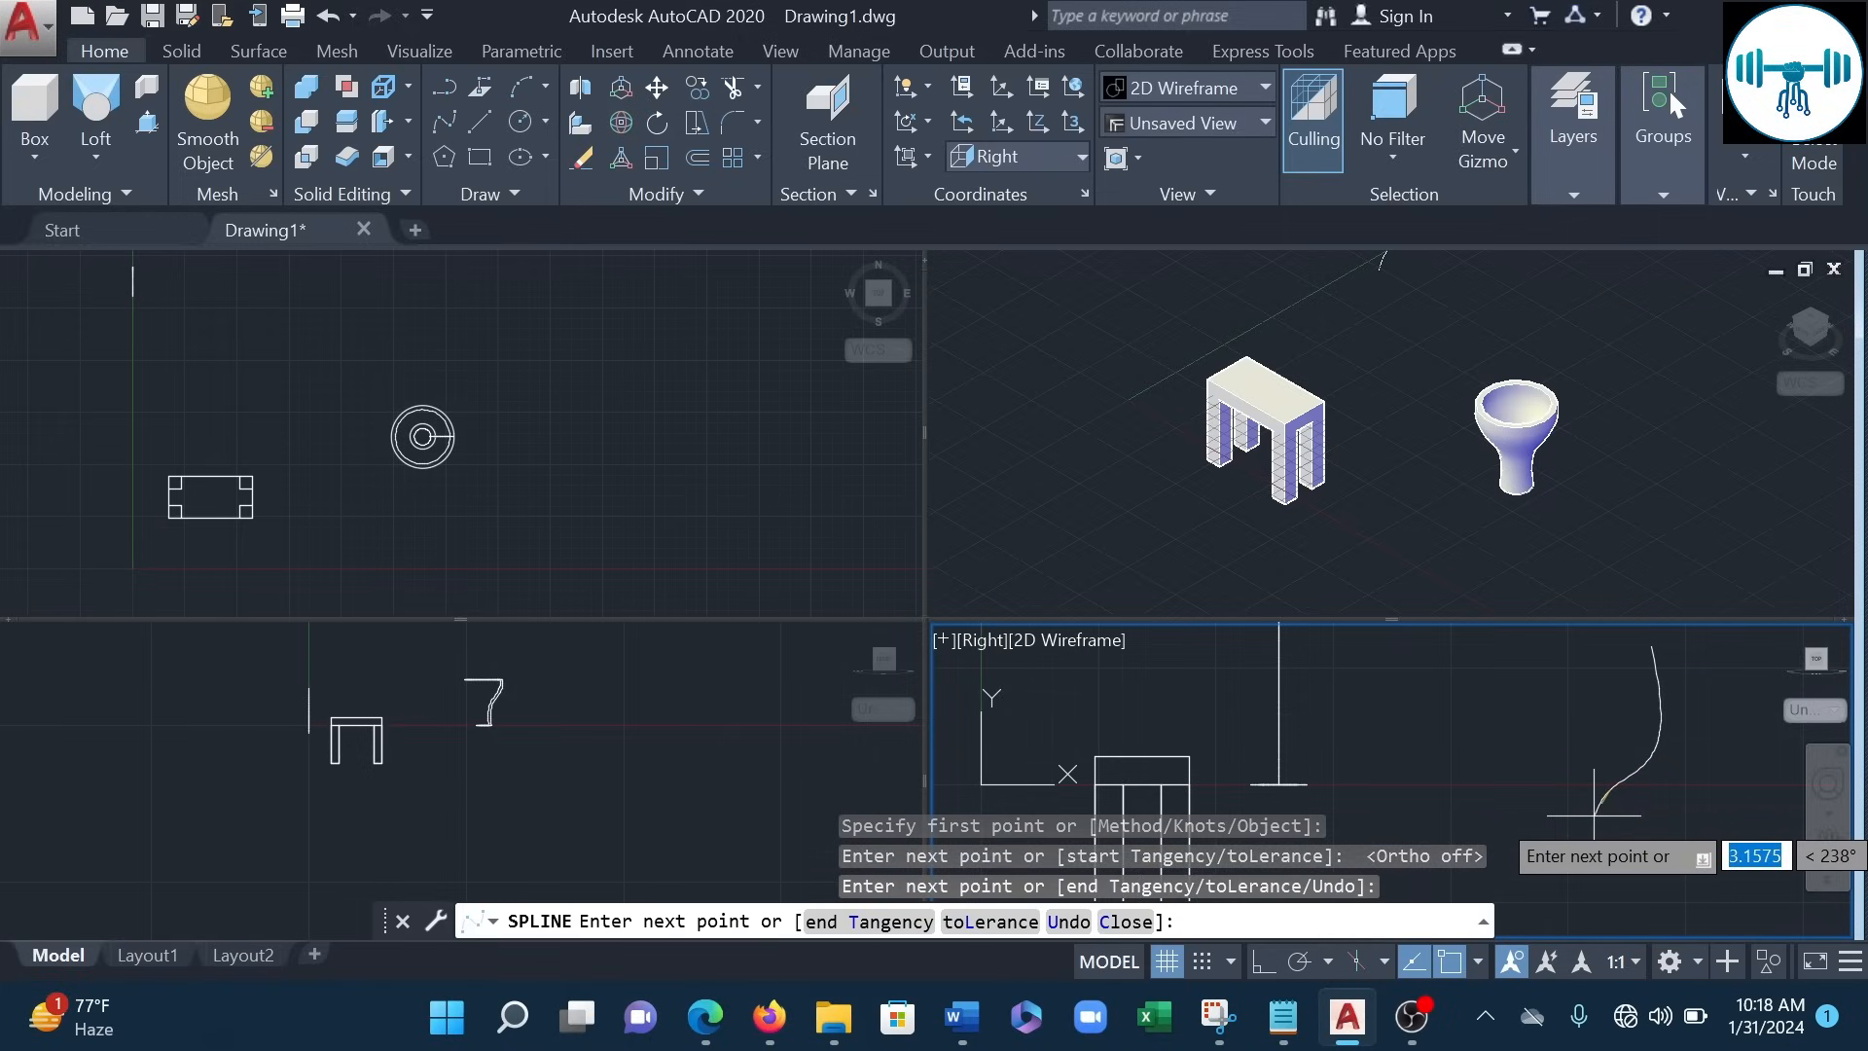
click(1594, 817)
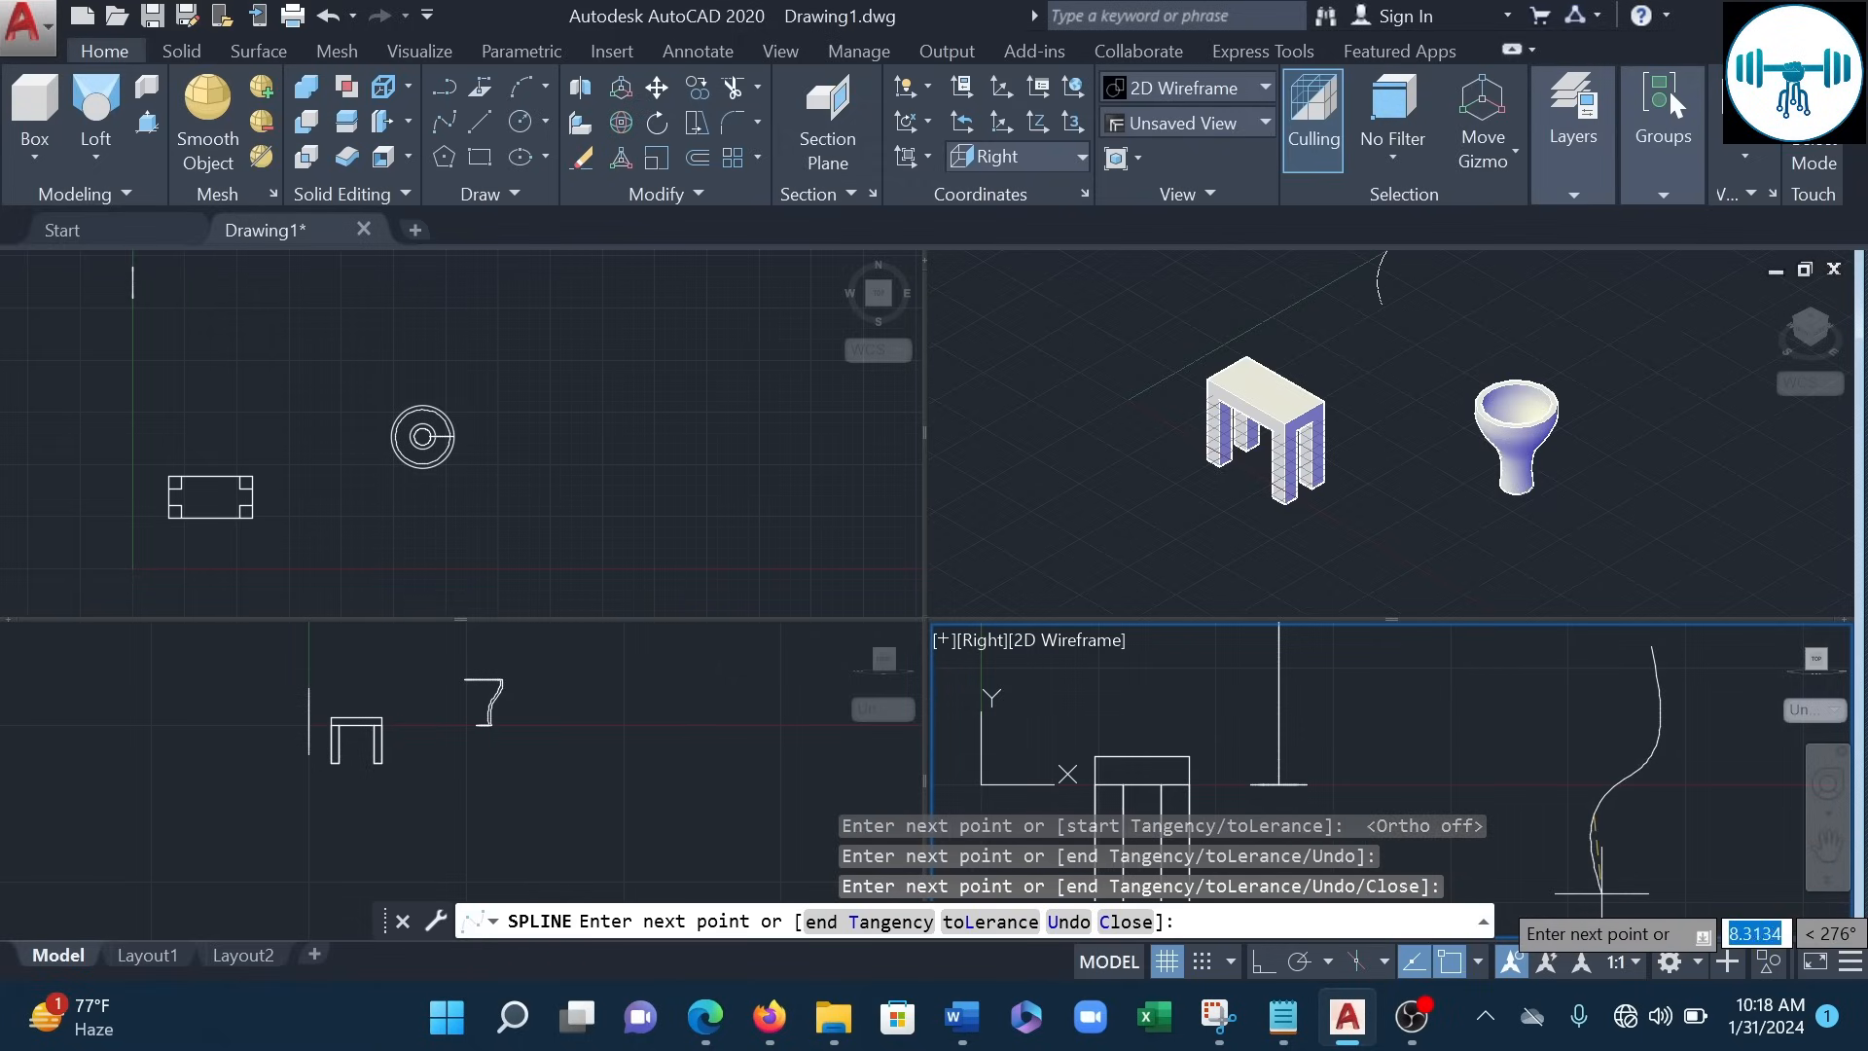
- Finish the spline in the Right view by running it straight down from the neck and turning it outward into a short foot
middle_drag(1601, 893, 1604, 848)
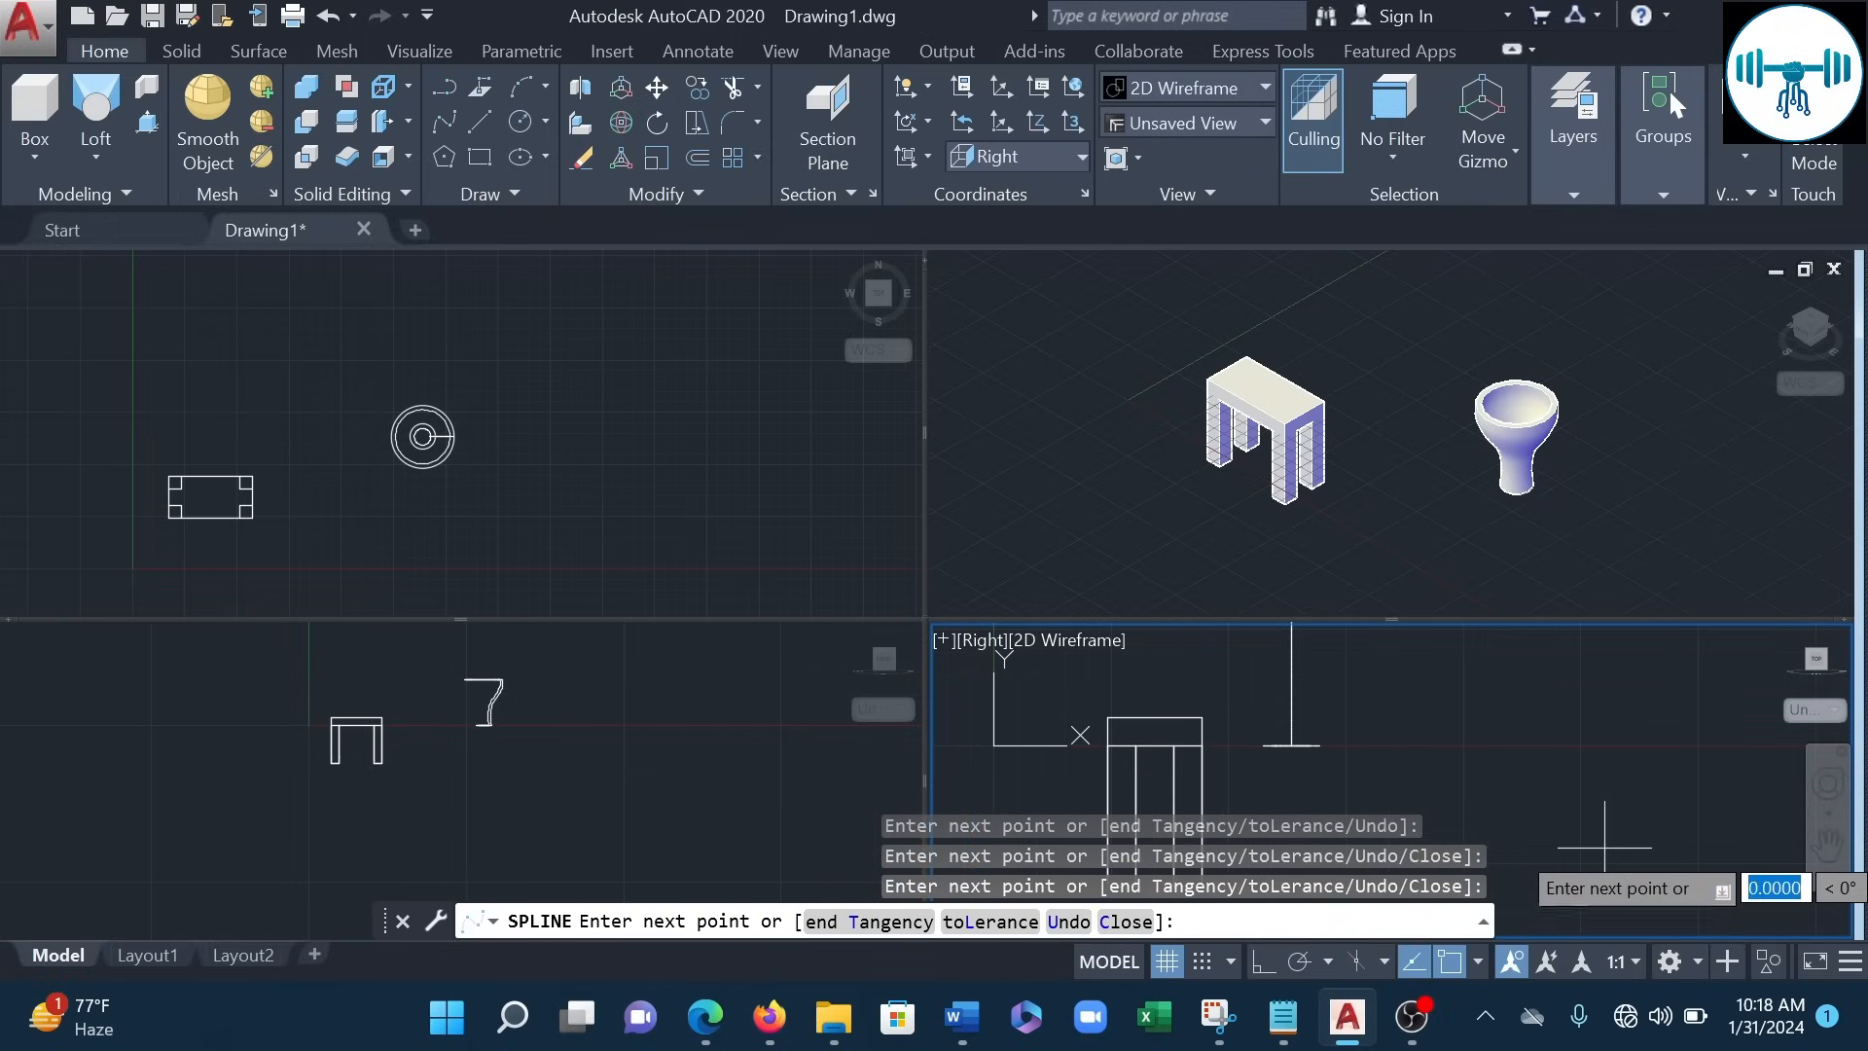
click(1605, 848)
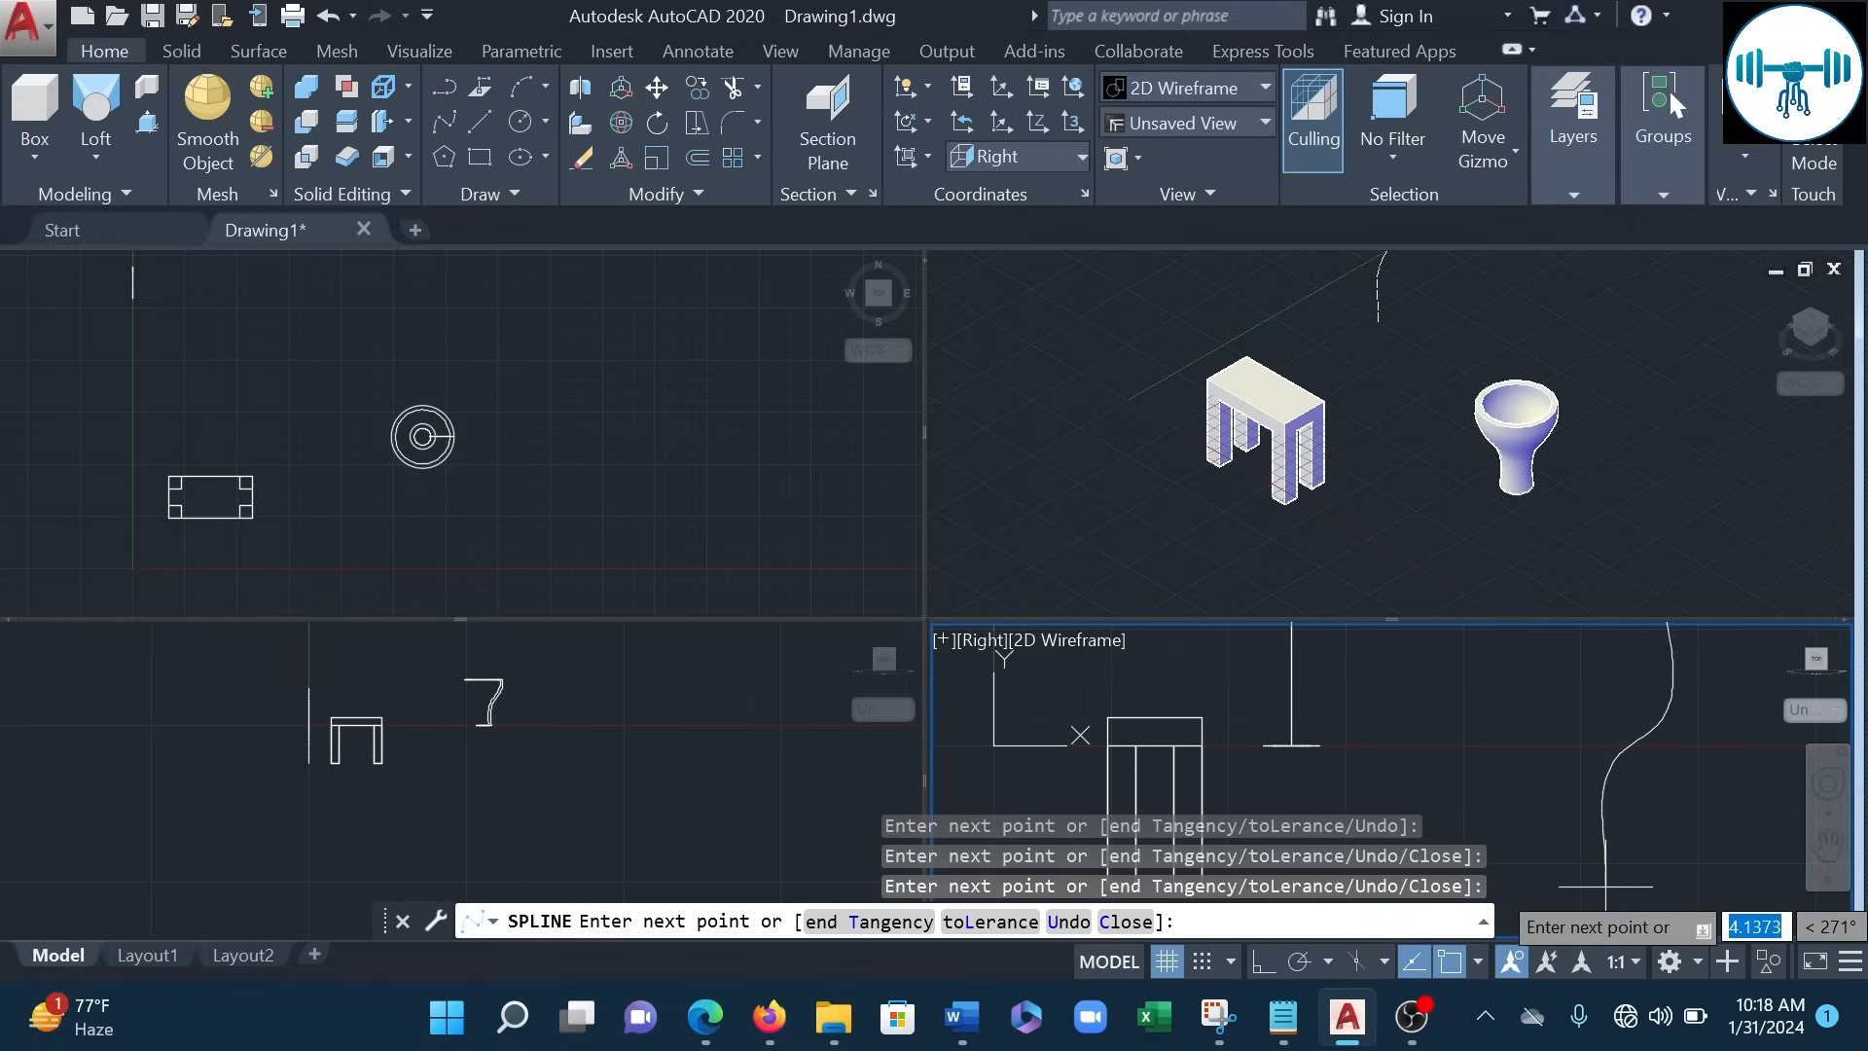
click(1605, 885)
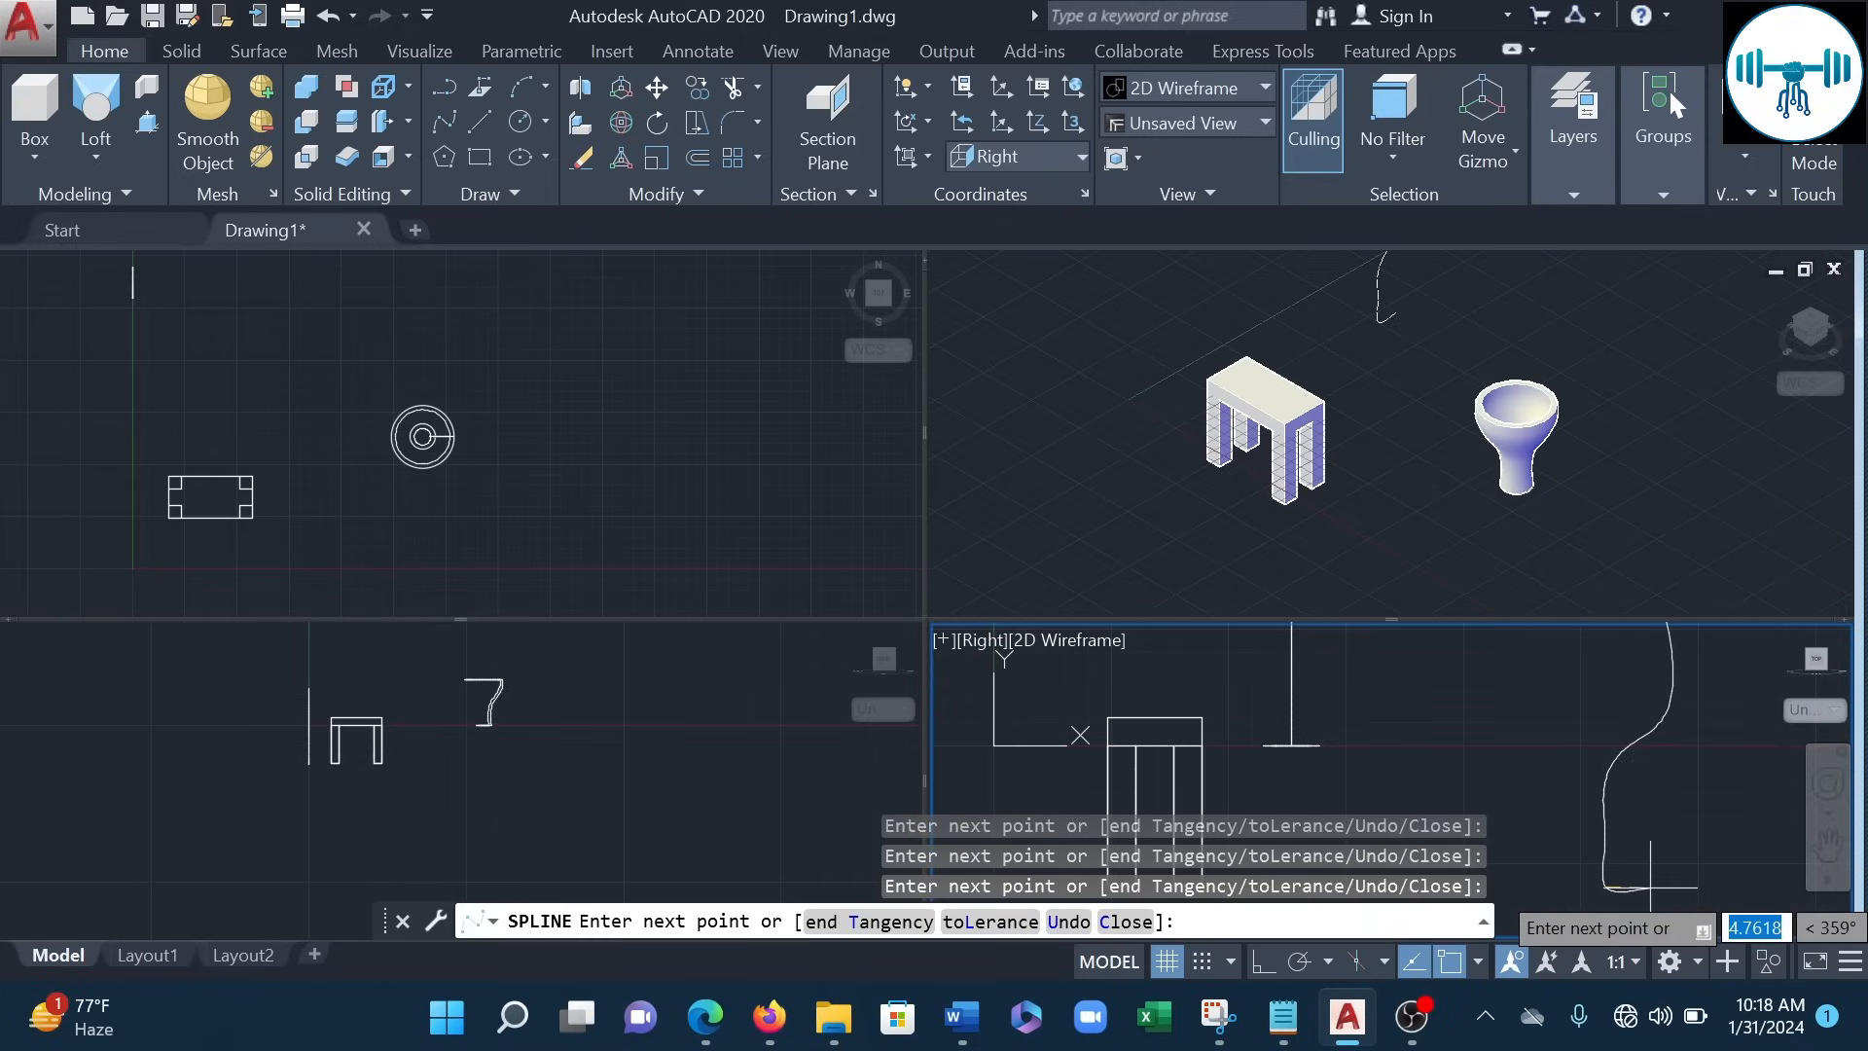
click(1651, 888)
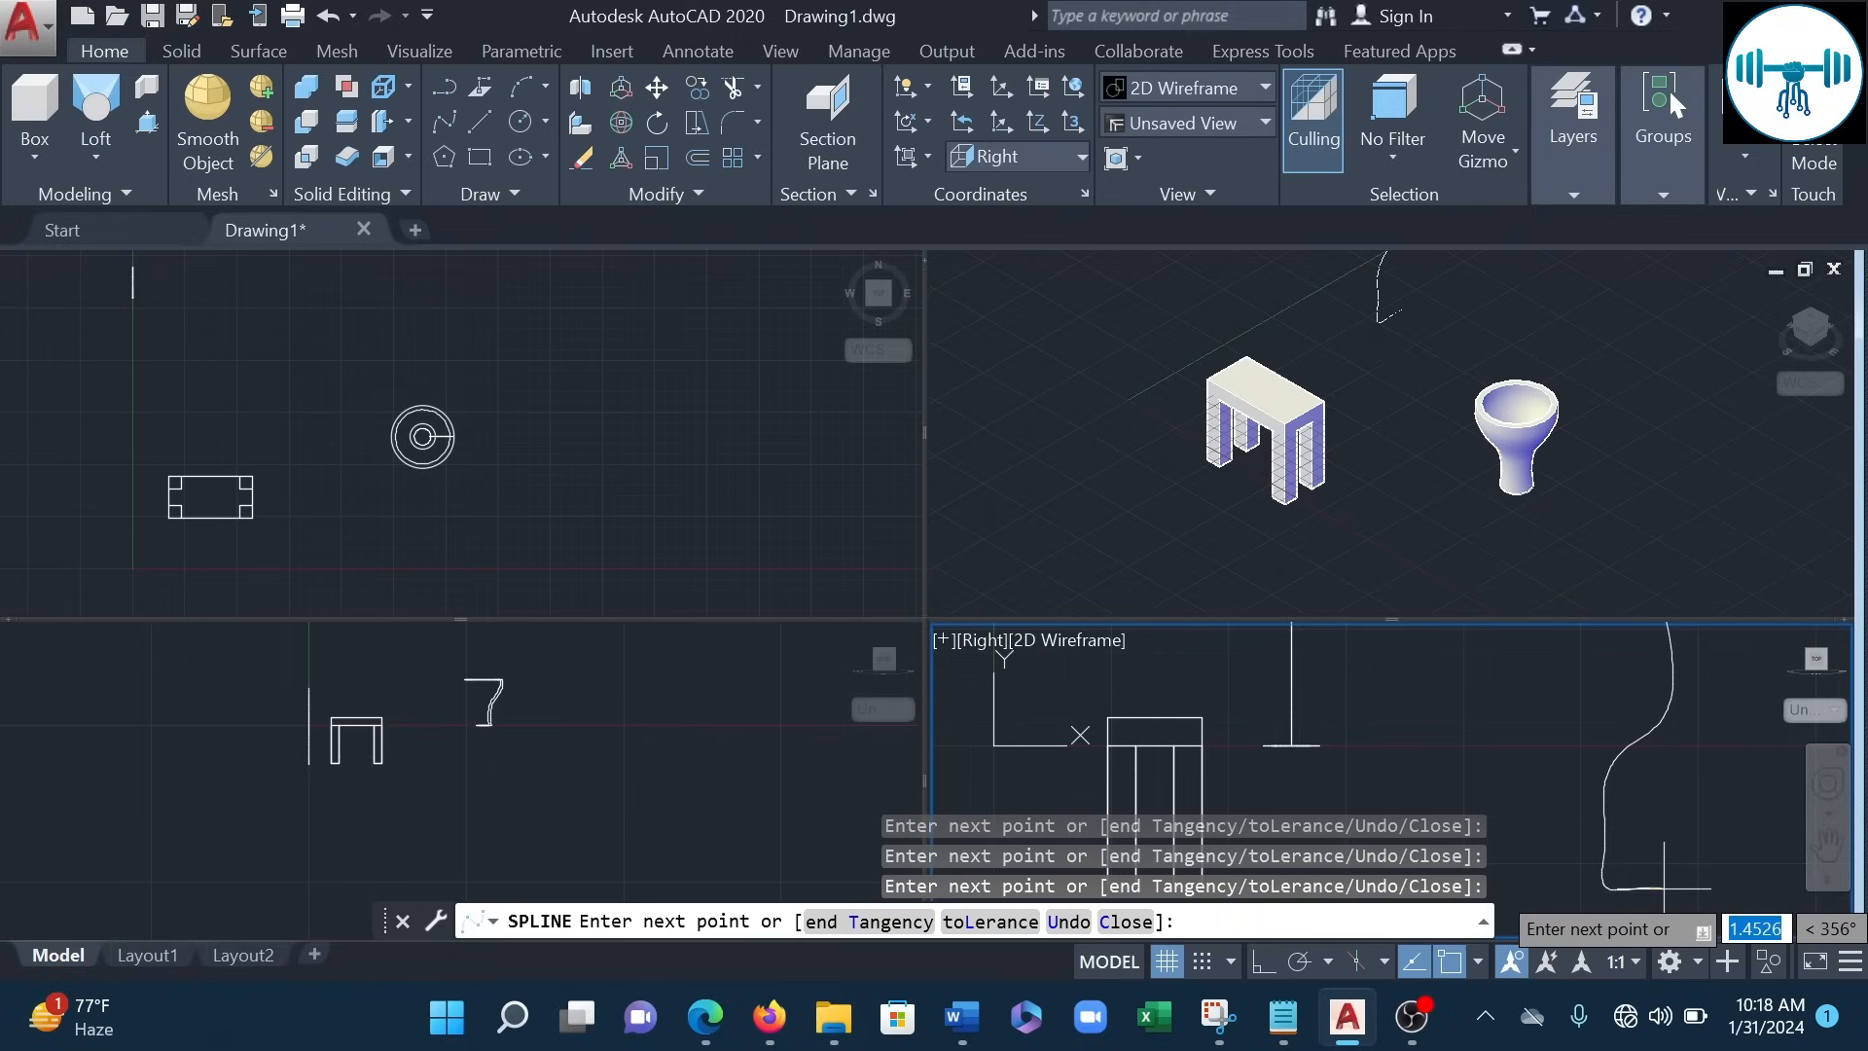
click(1664, 888)
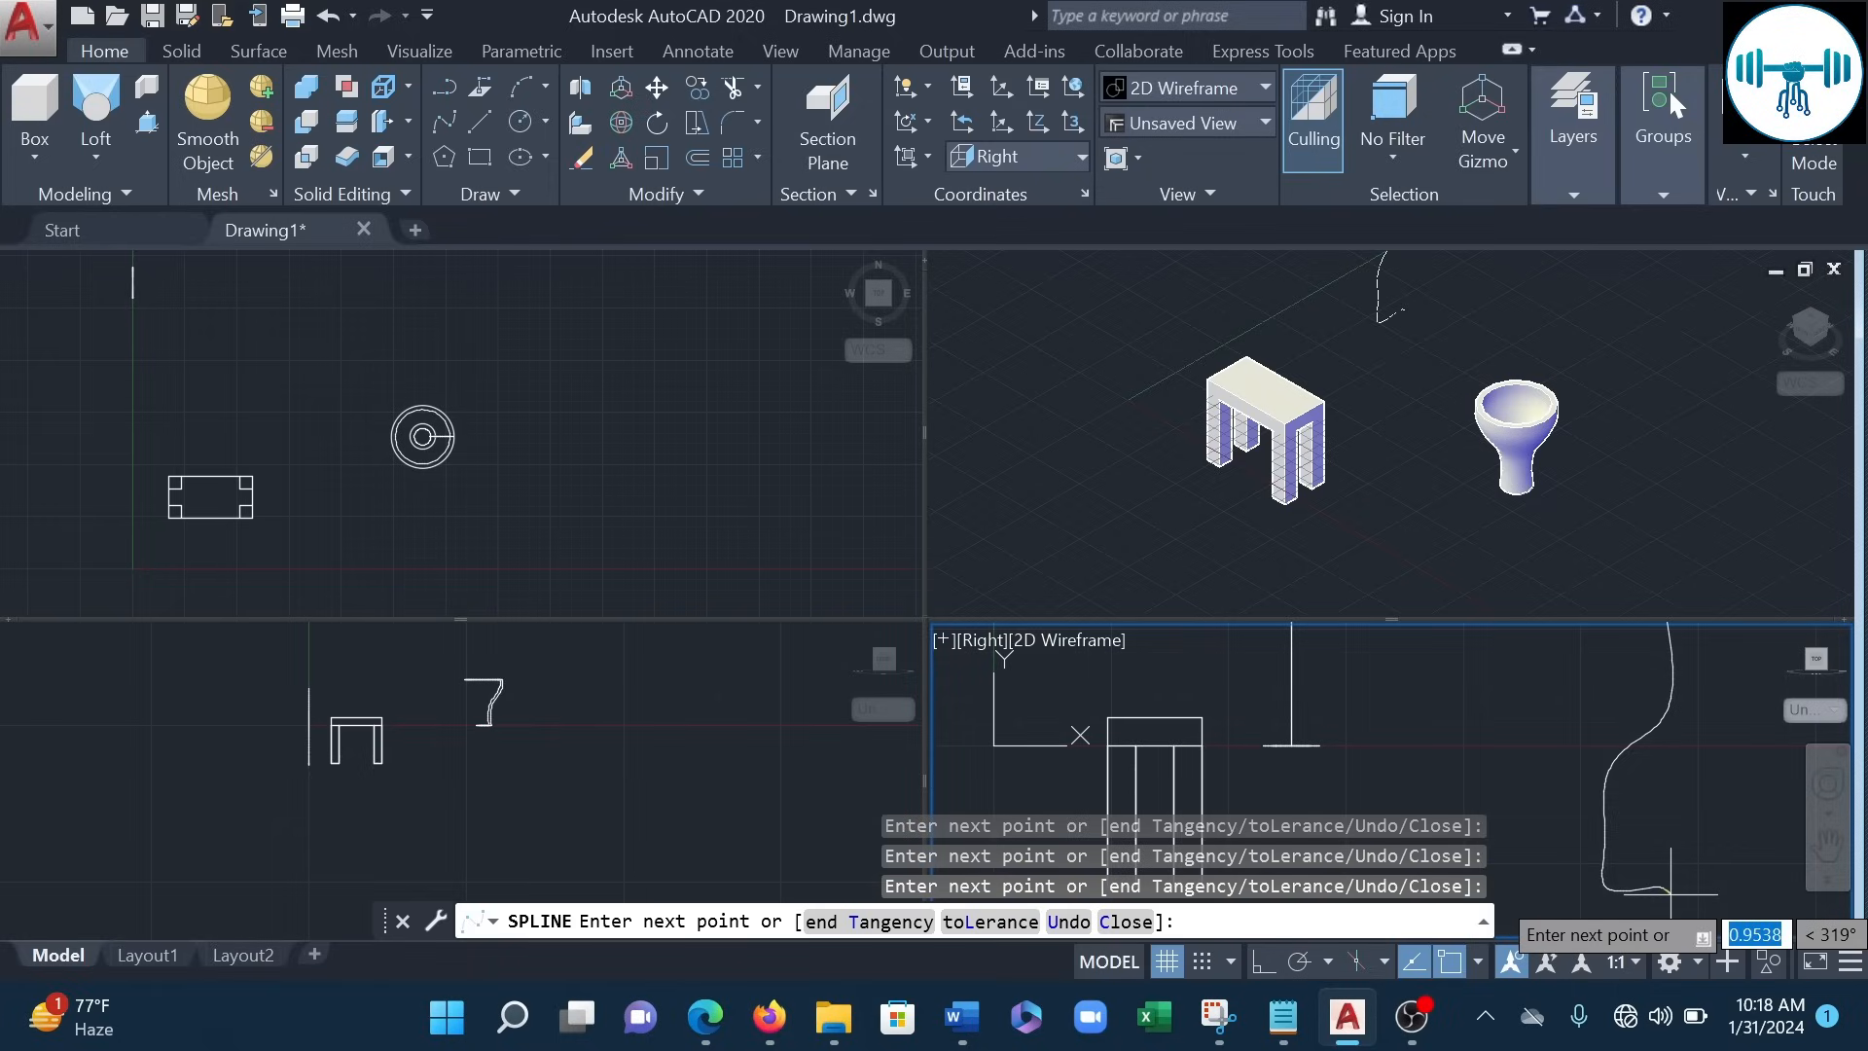
right_click(1672, 887)
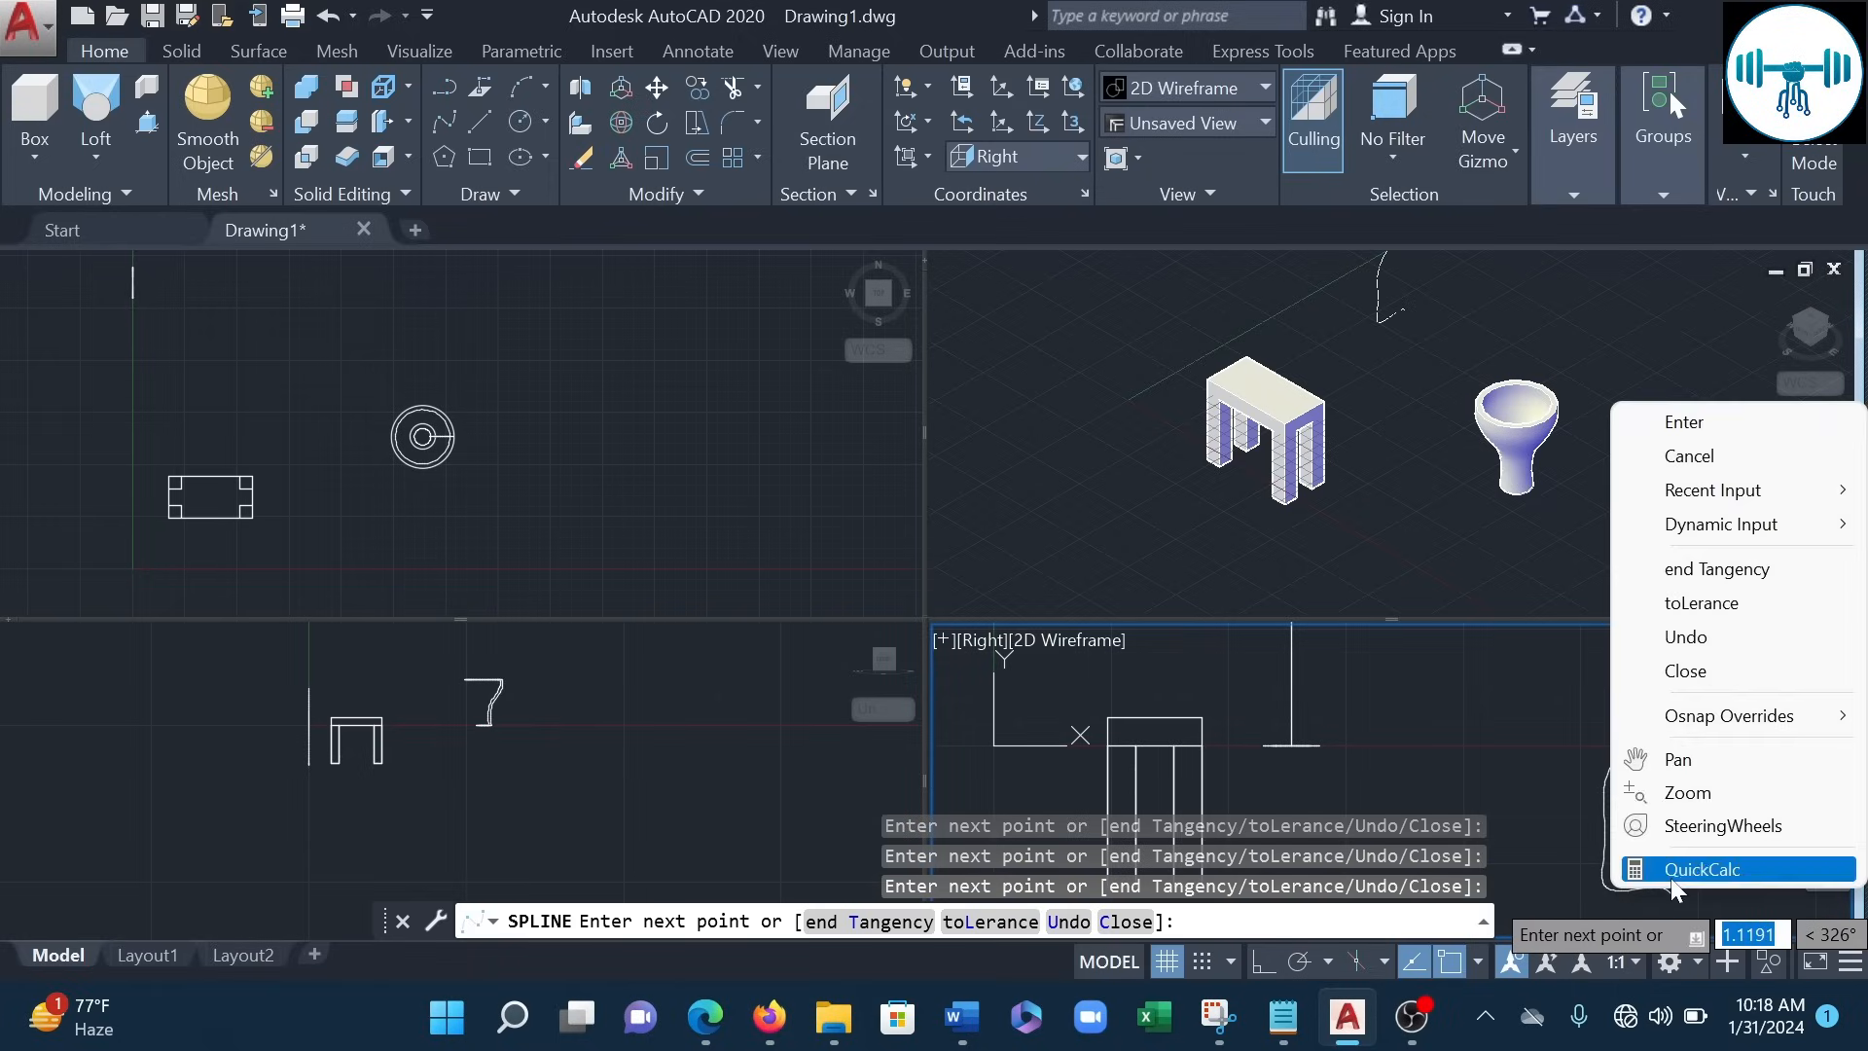
click(1685, 418)
- Offset the spline profile by 1 toward the side facing the table to give it a parallel second curve
scroll(1633, 864, down, 3)
scroll(1630, 754, up, 1)
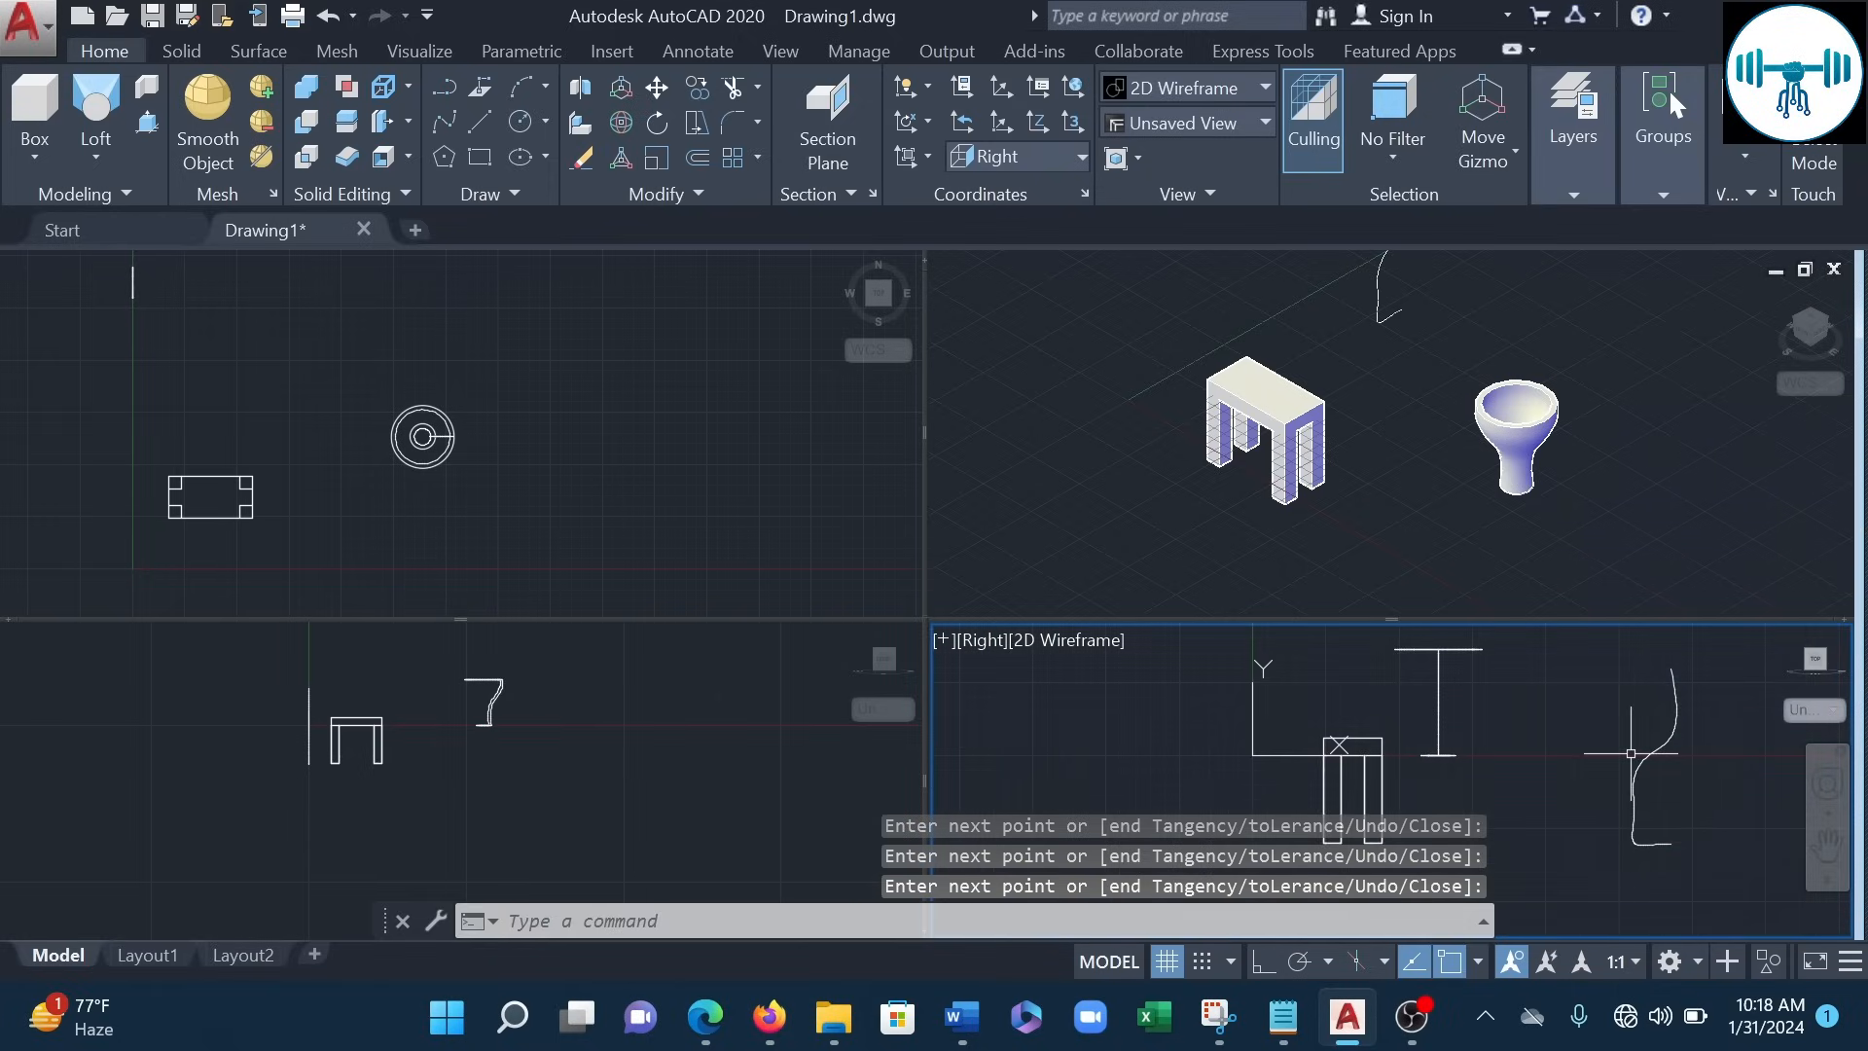
scroll(1641, 793, up, 2)
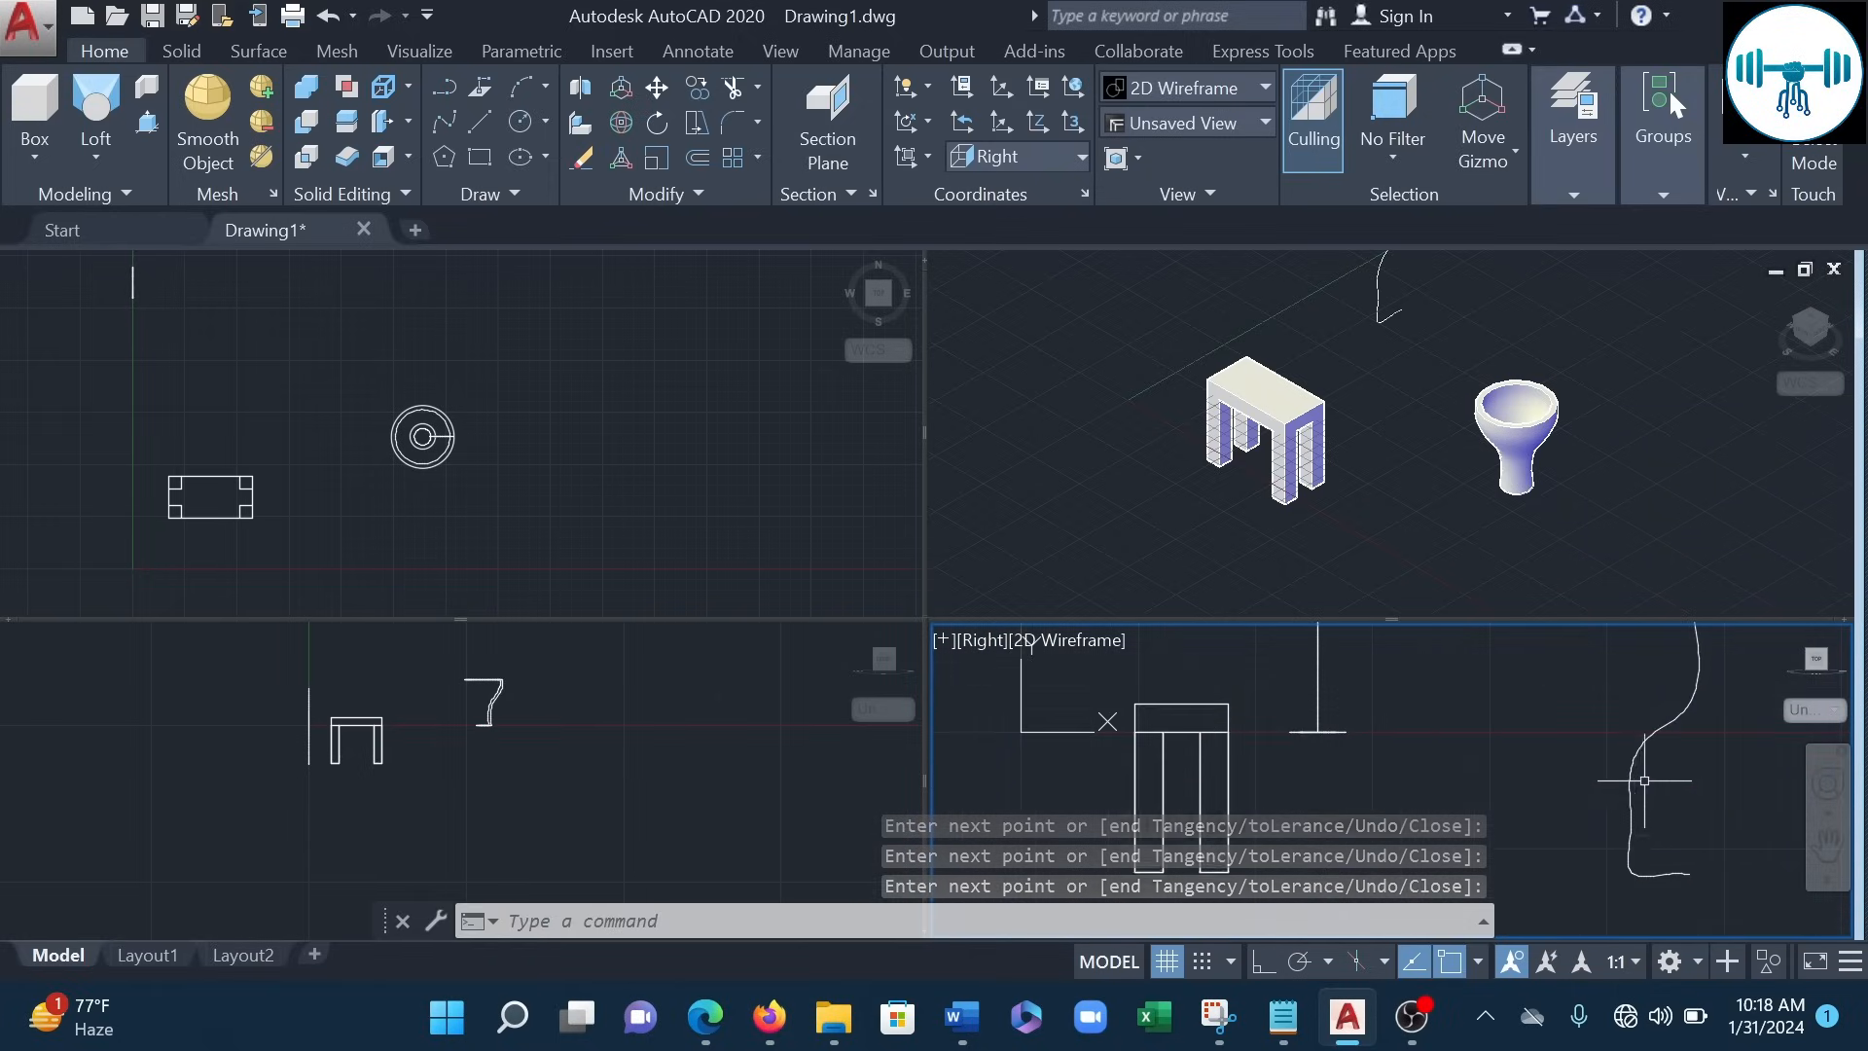
scroll(1645, 782, down, 2)
middle_drag(1644, 755, 1589, 777)
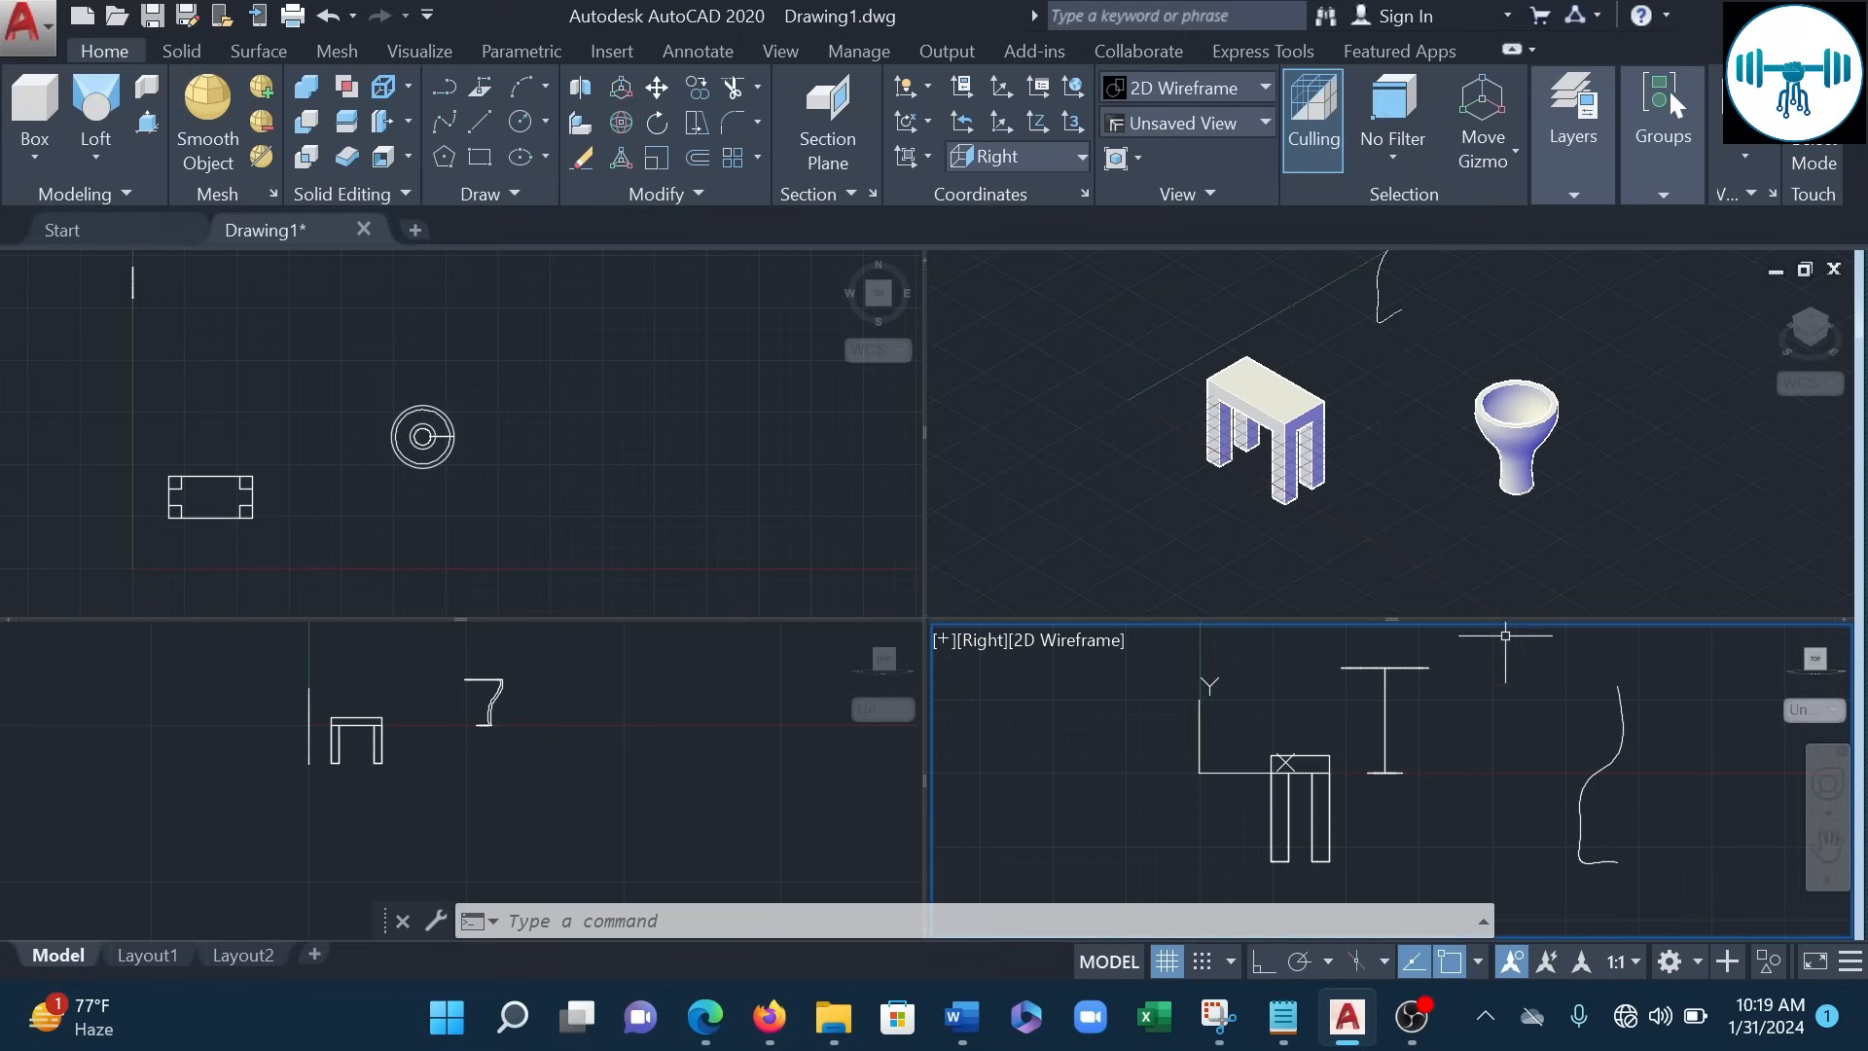
click(698, 158)
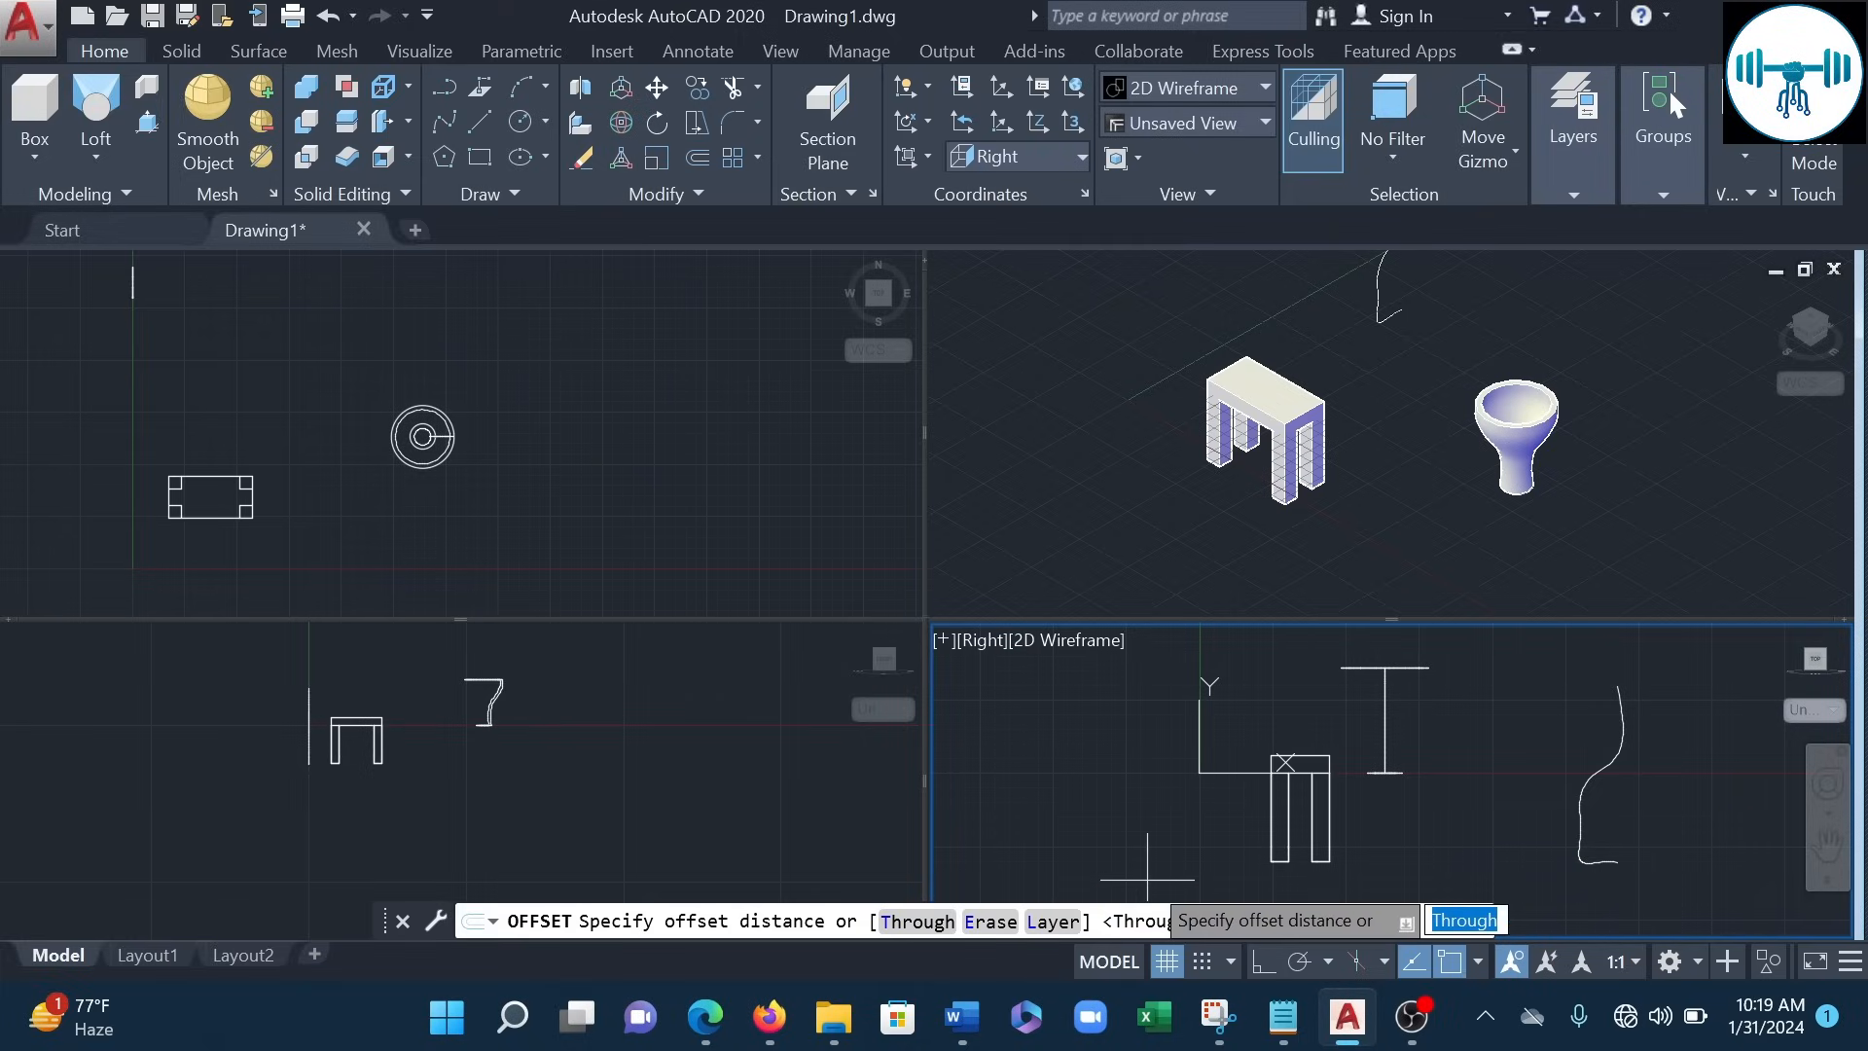
text(1)
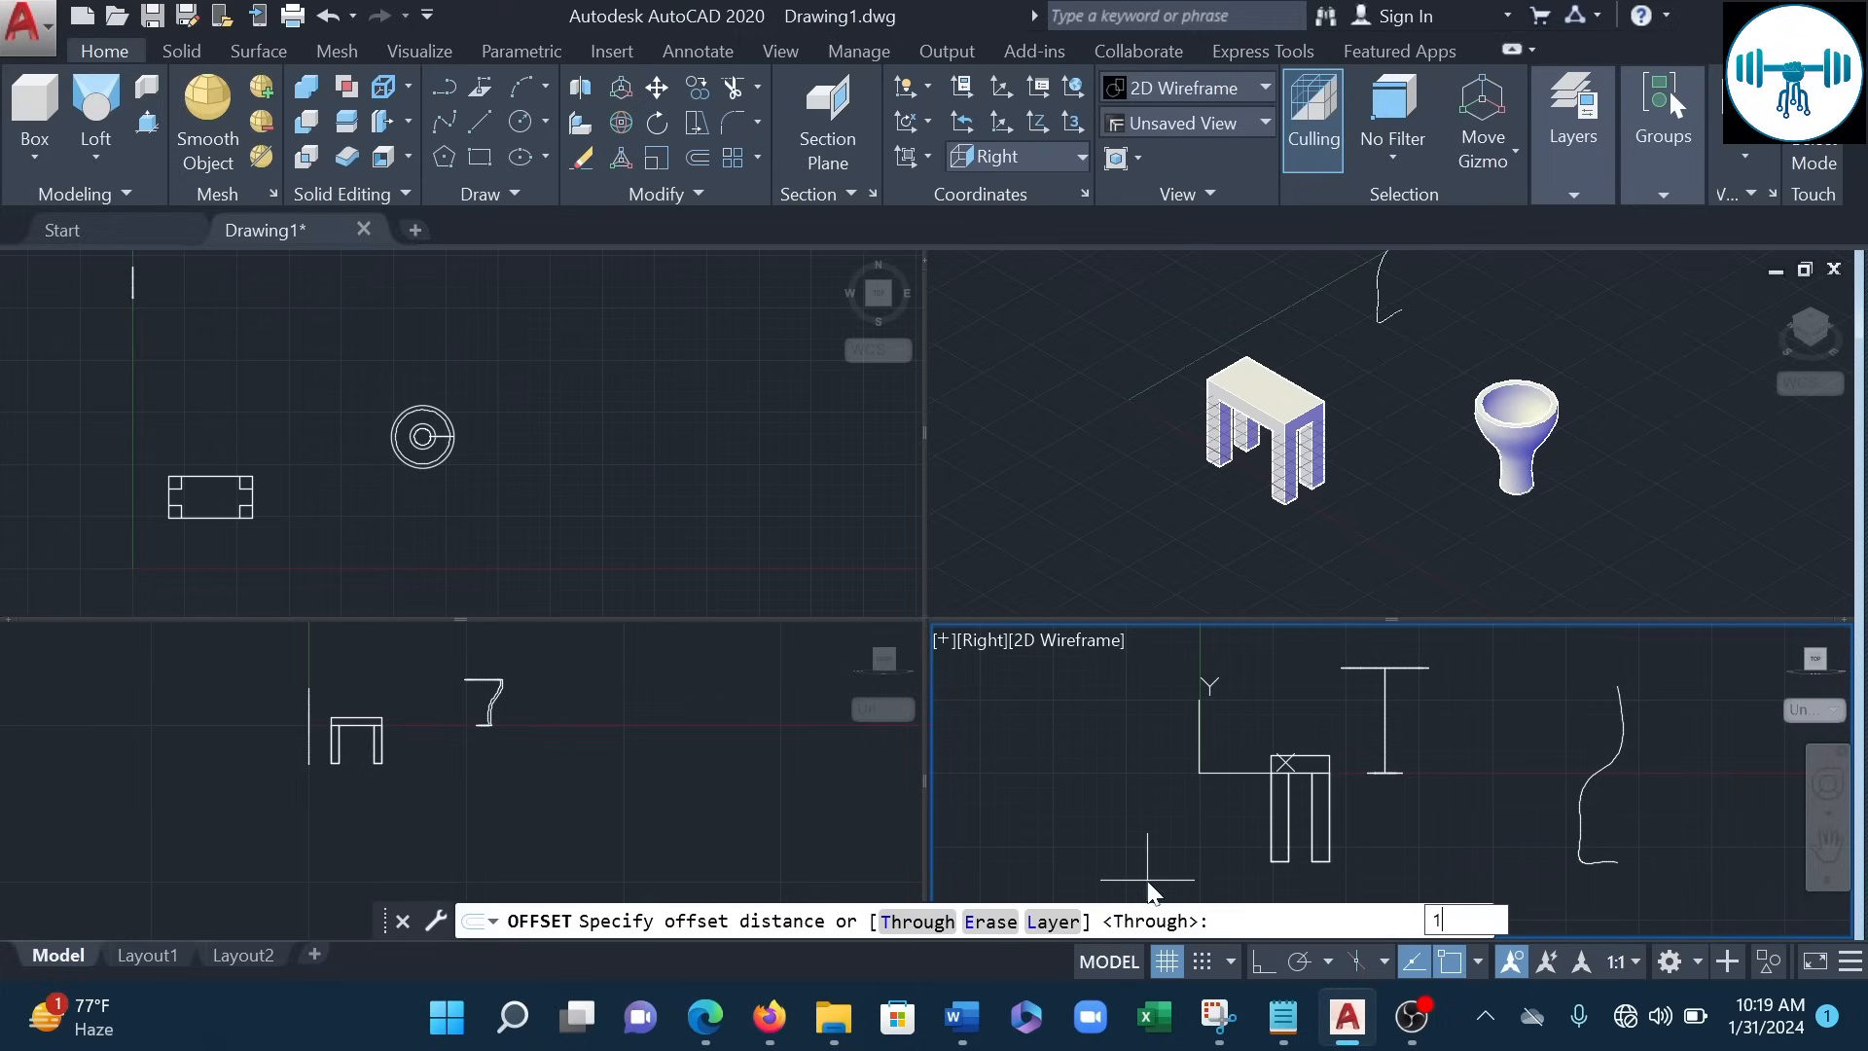
key(Return)
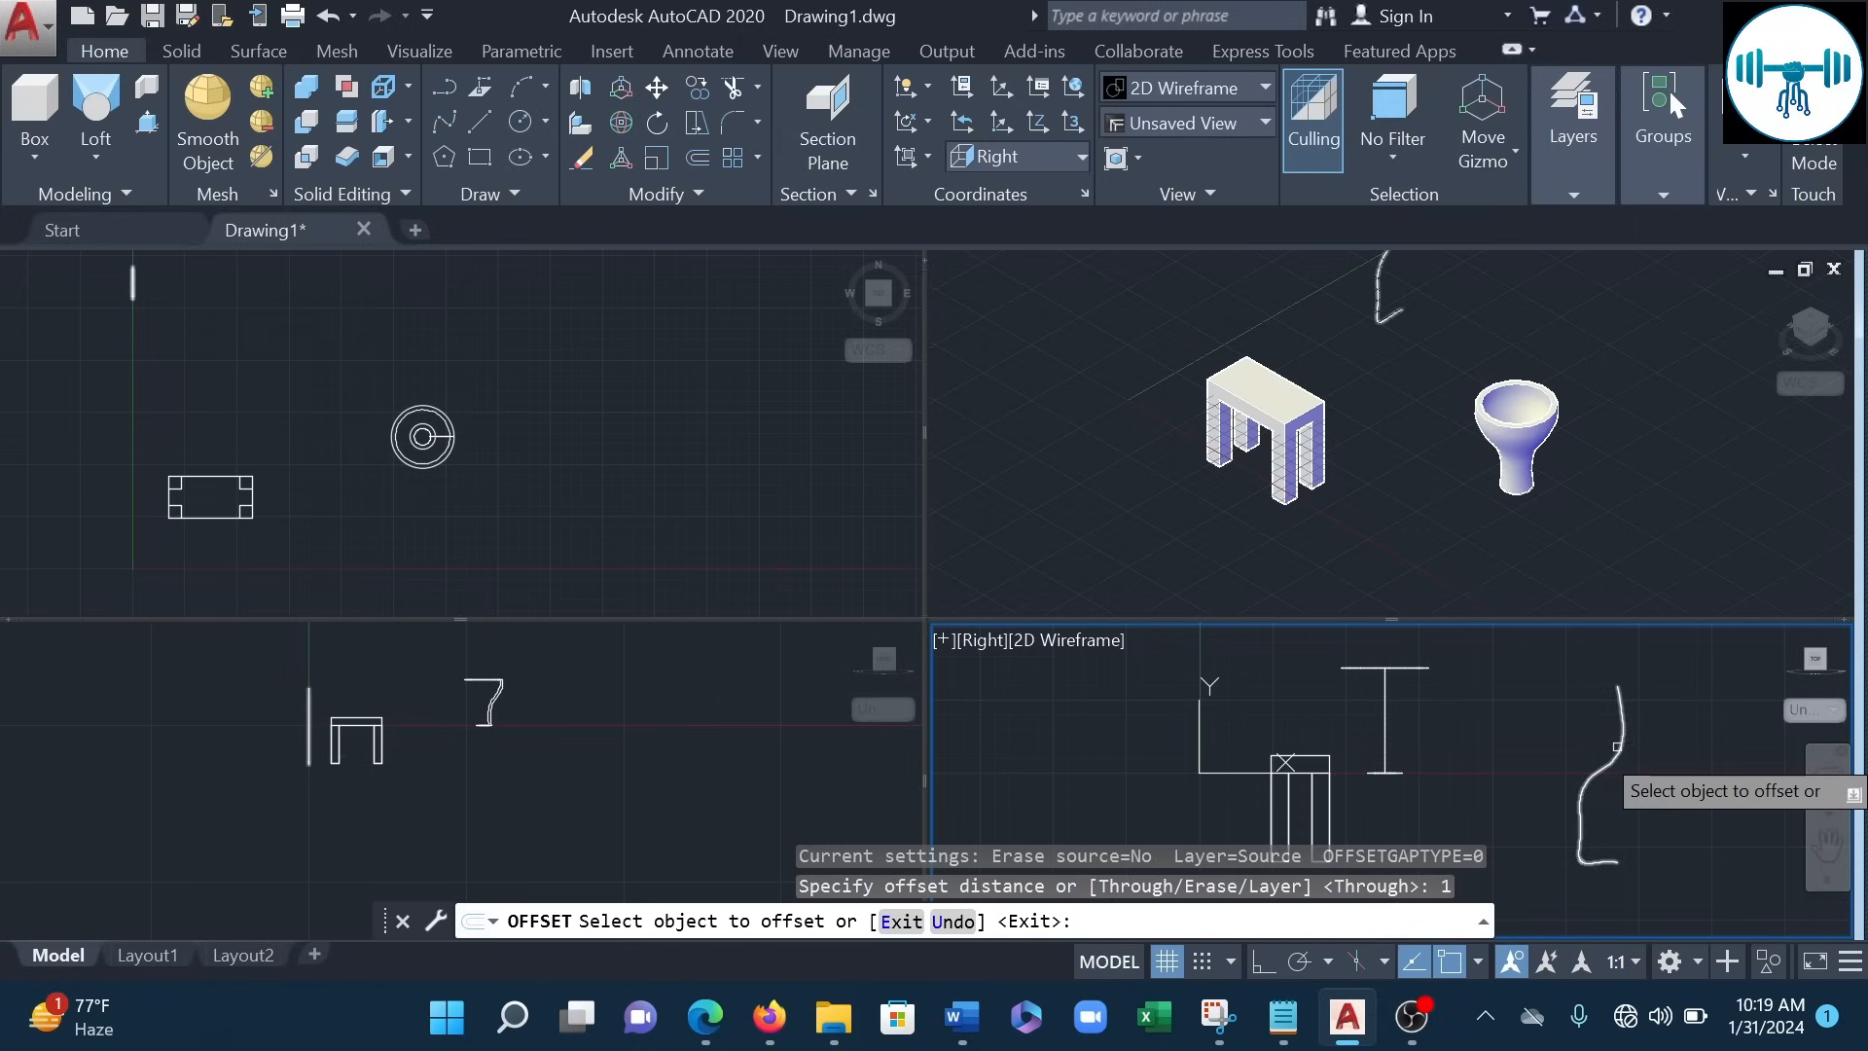
click(1617, 741)
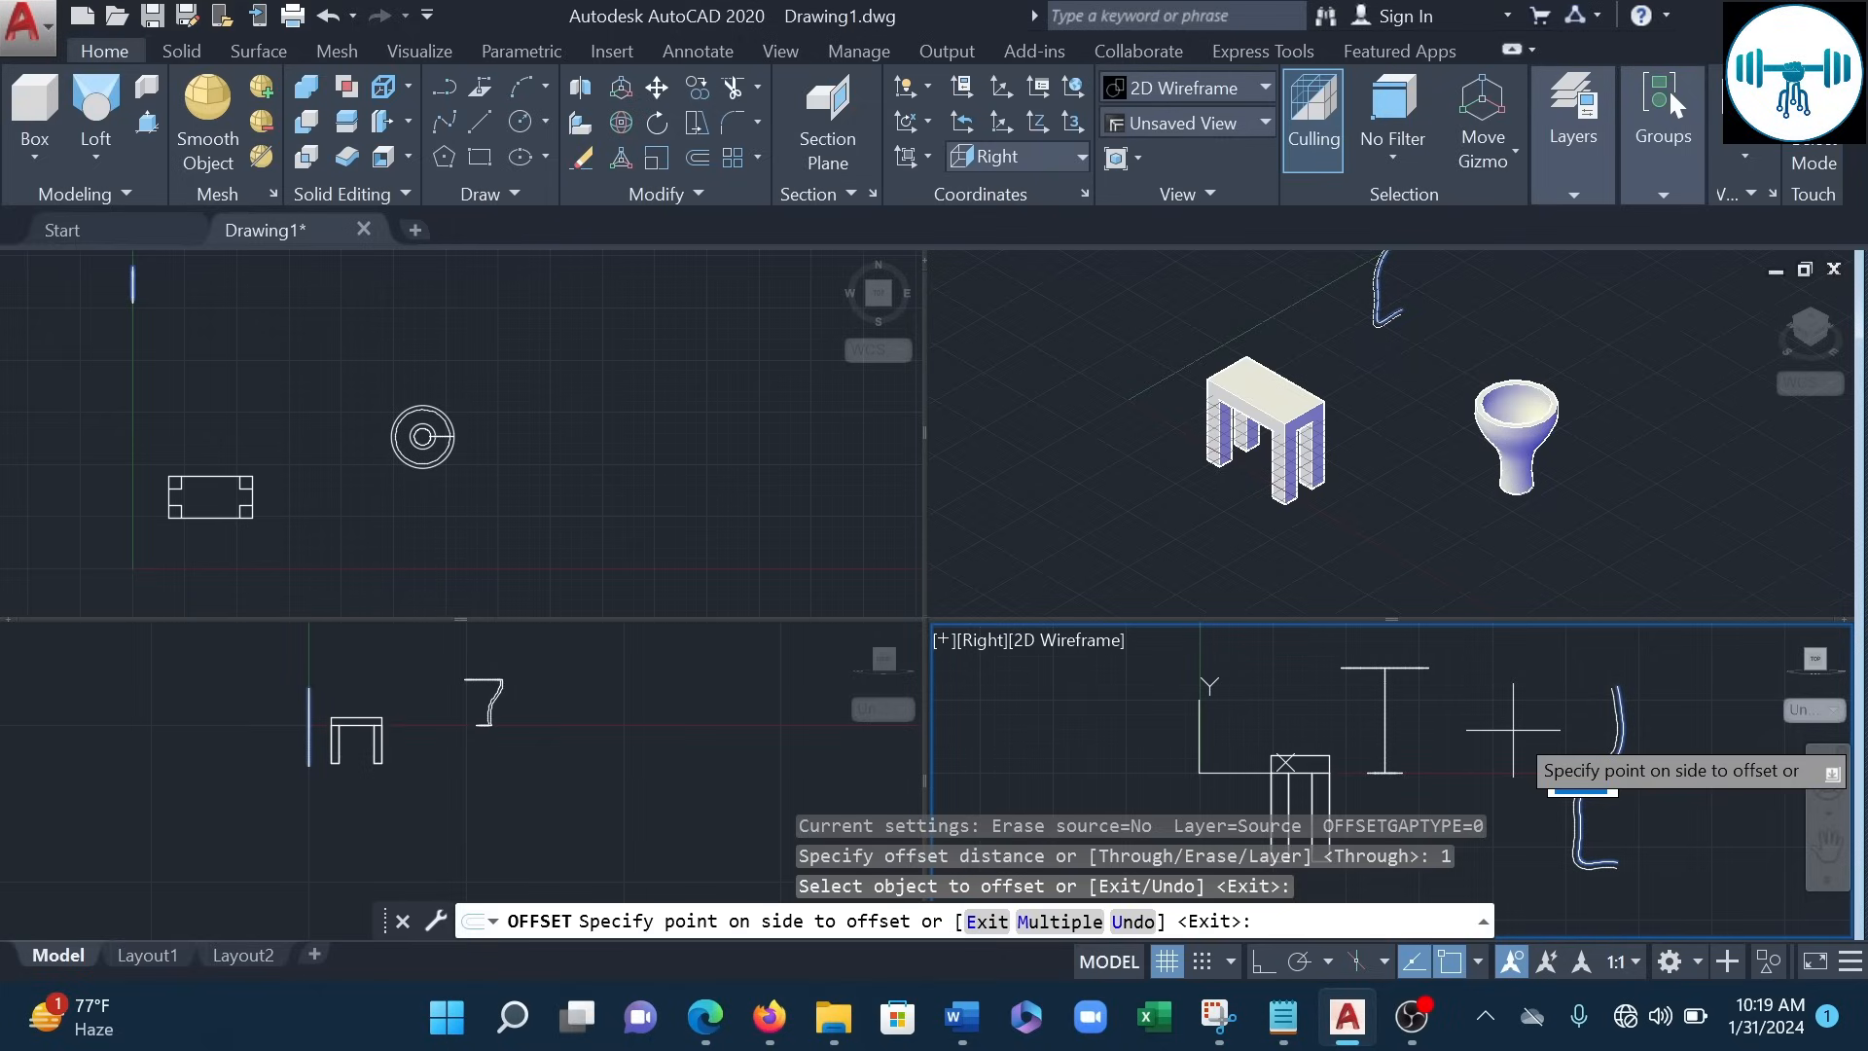
click(1542, 731)
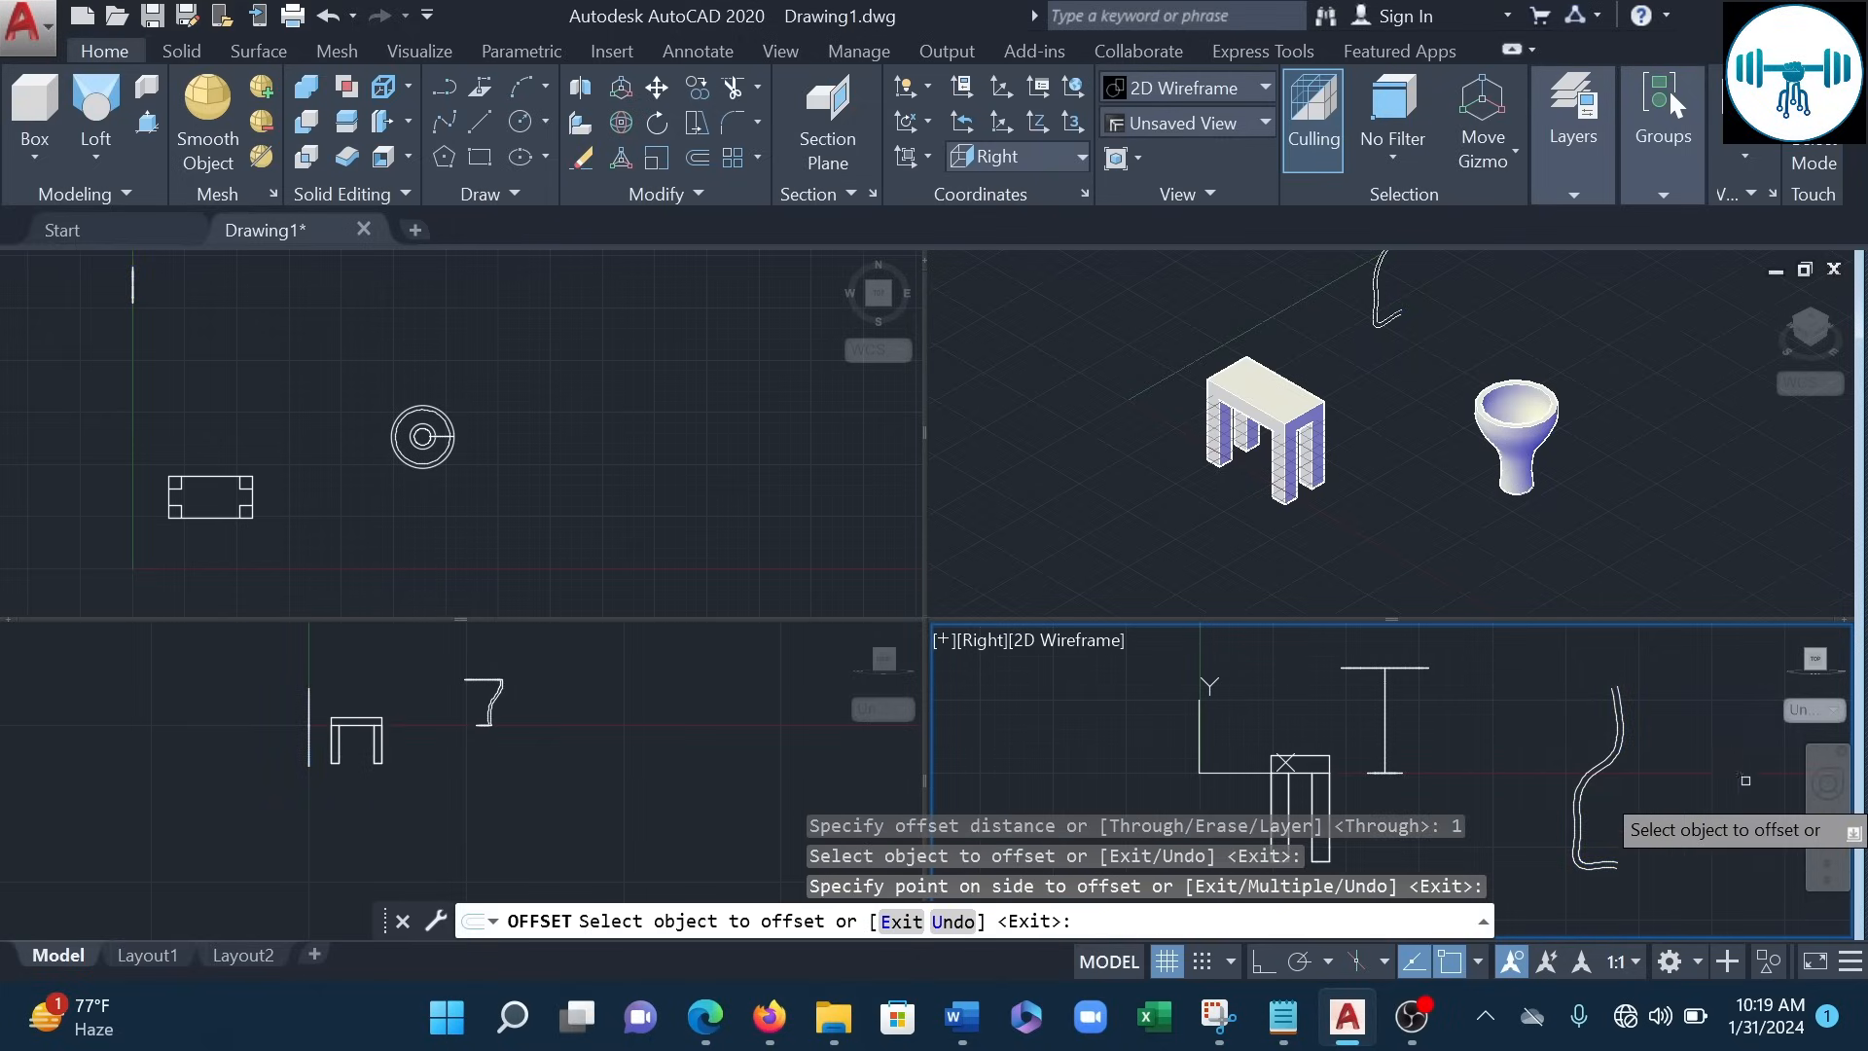
key(Escape)
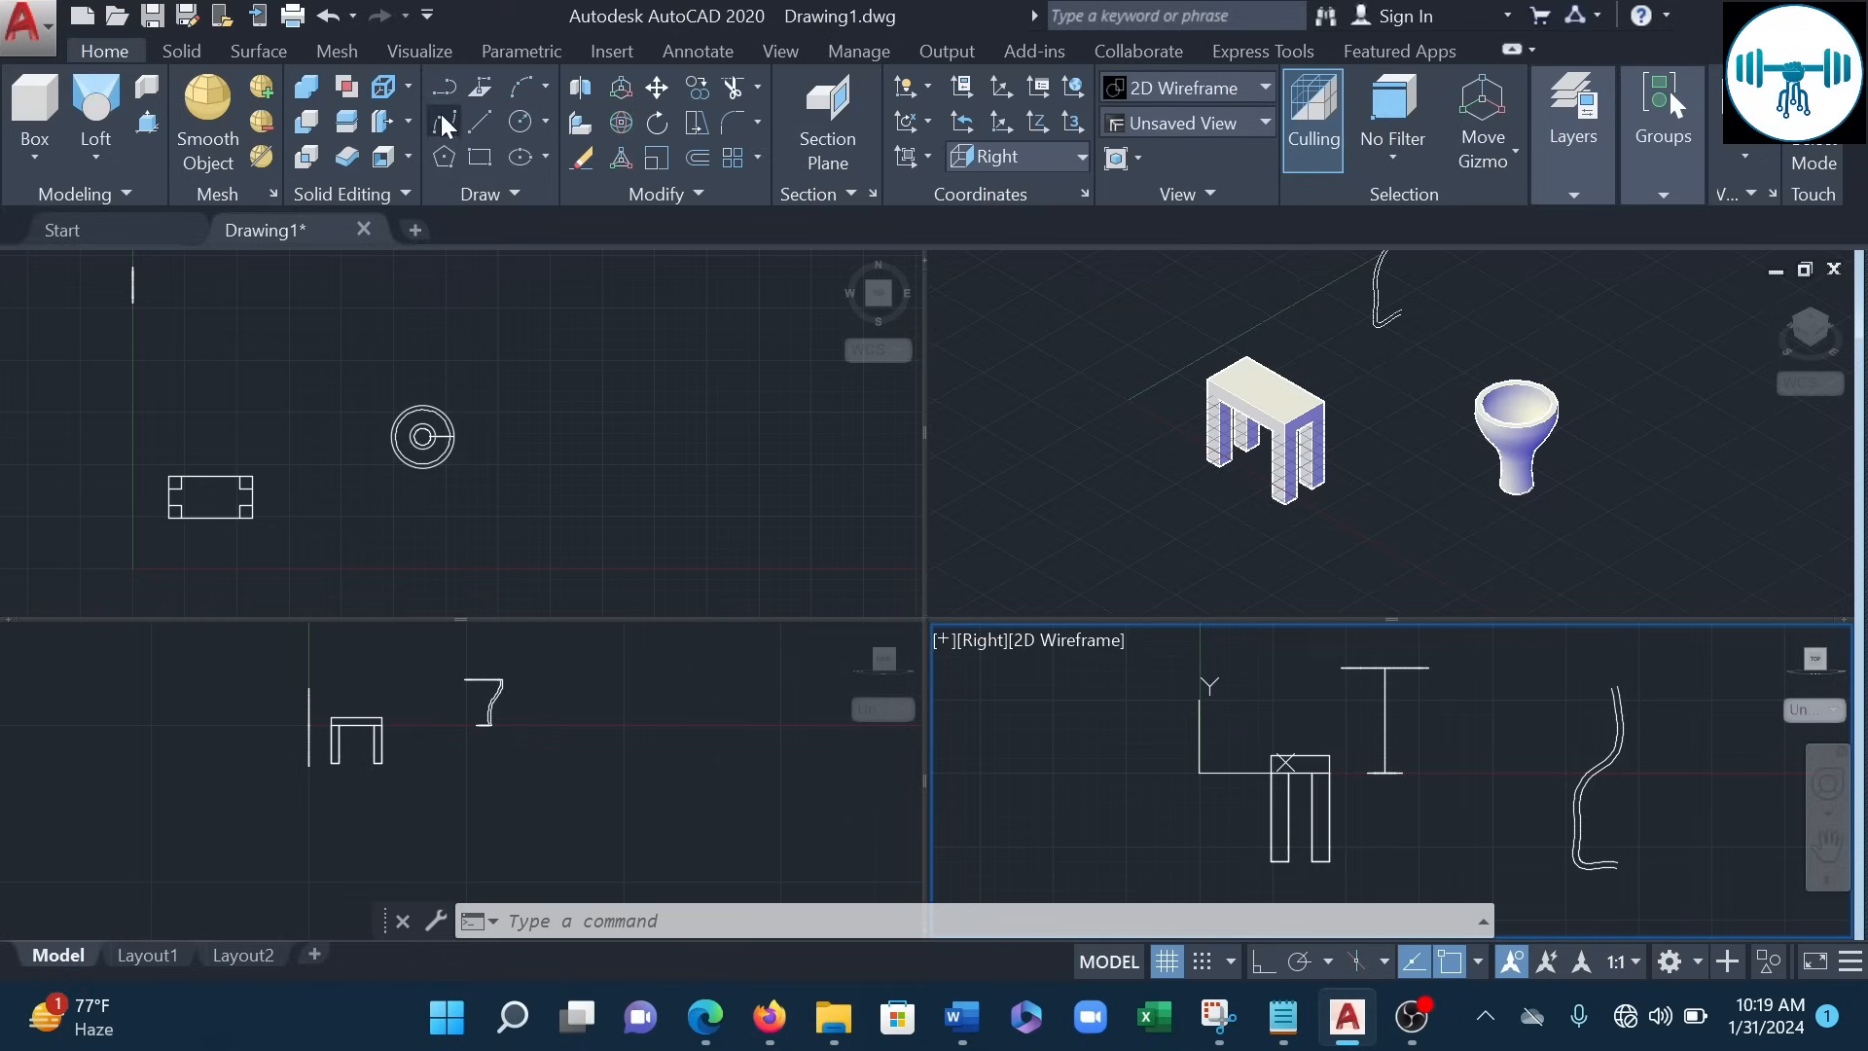
- Close the upper end of the double profile with a short line joining the endpoints of the two splines
click(475, 126)
scroll(1610, 739, up, 4)
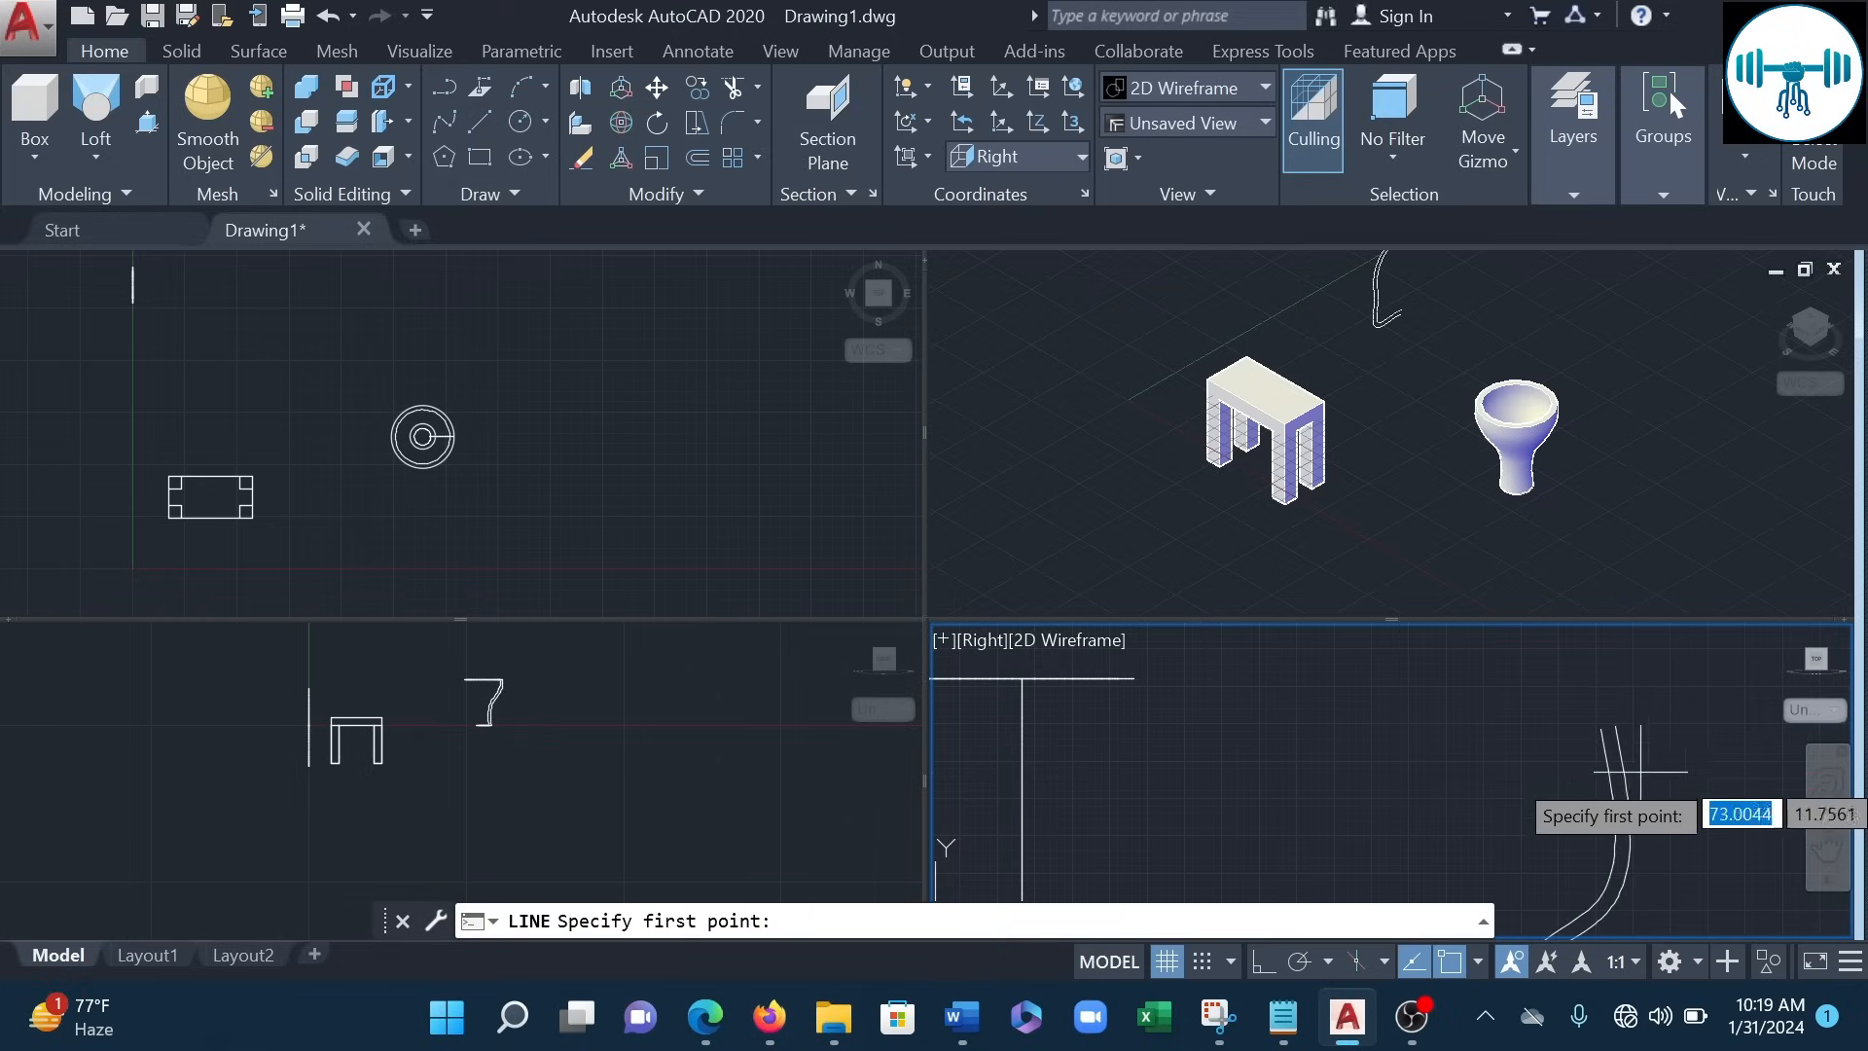
click(1607, 720)
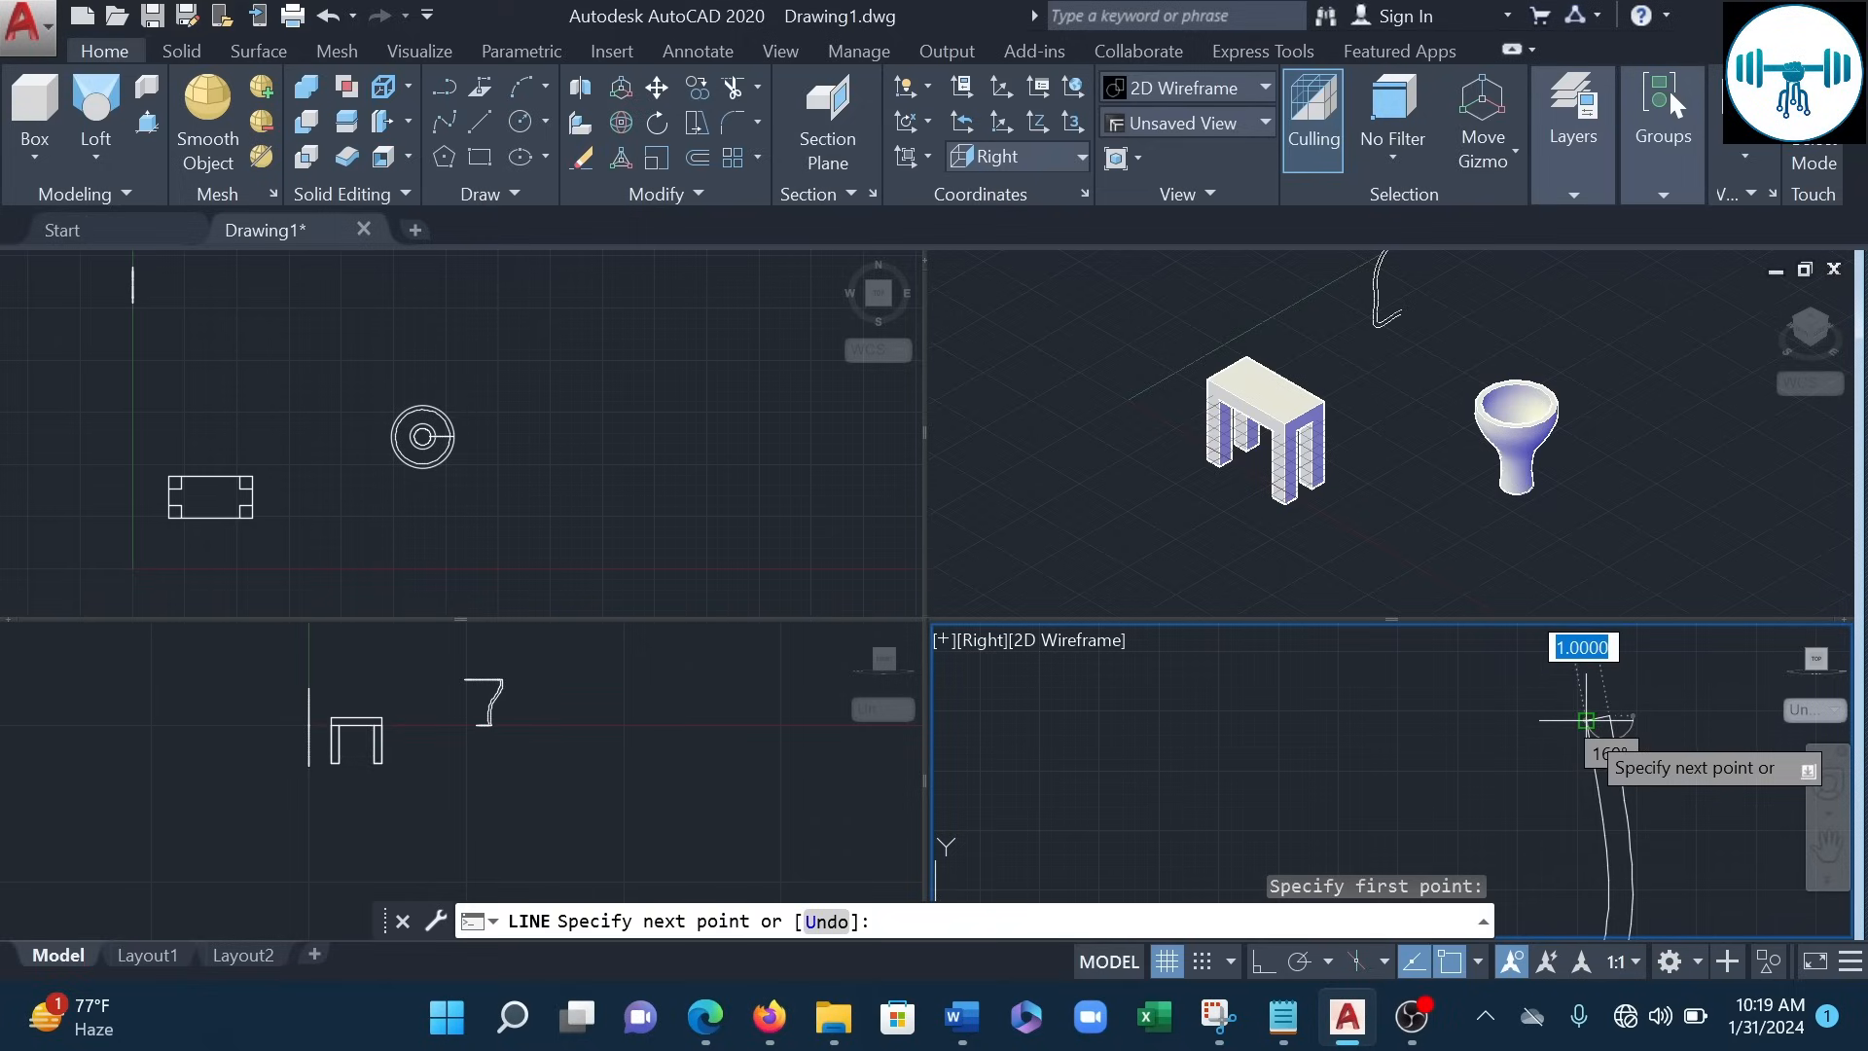
click(1578, 726)
key(Escape)
scroll(1600, 740, down, 4)
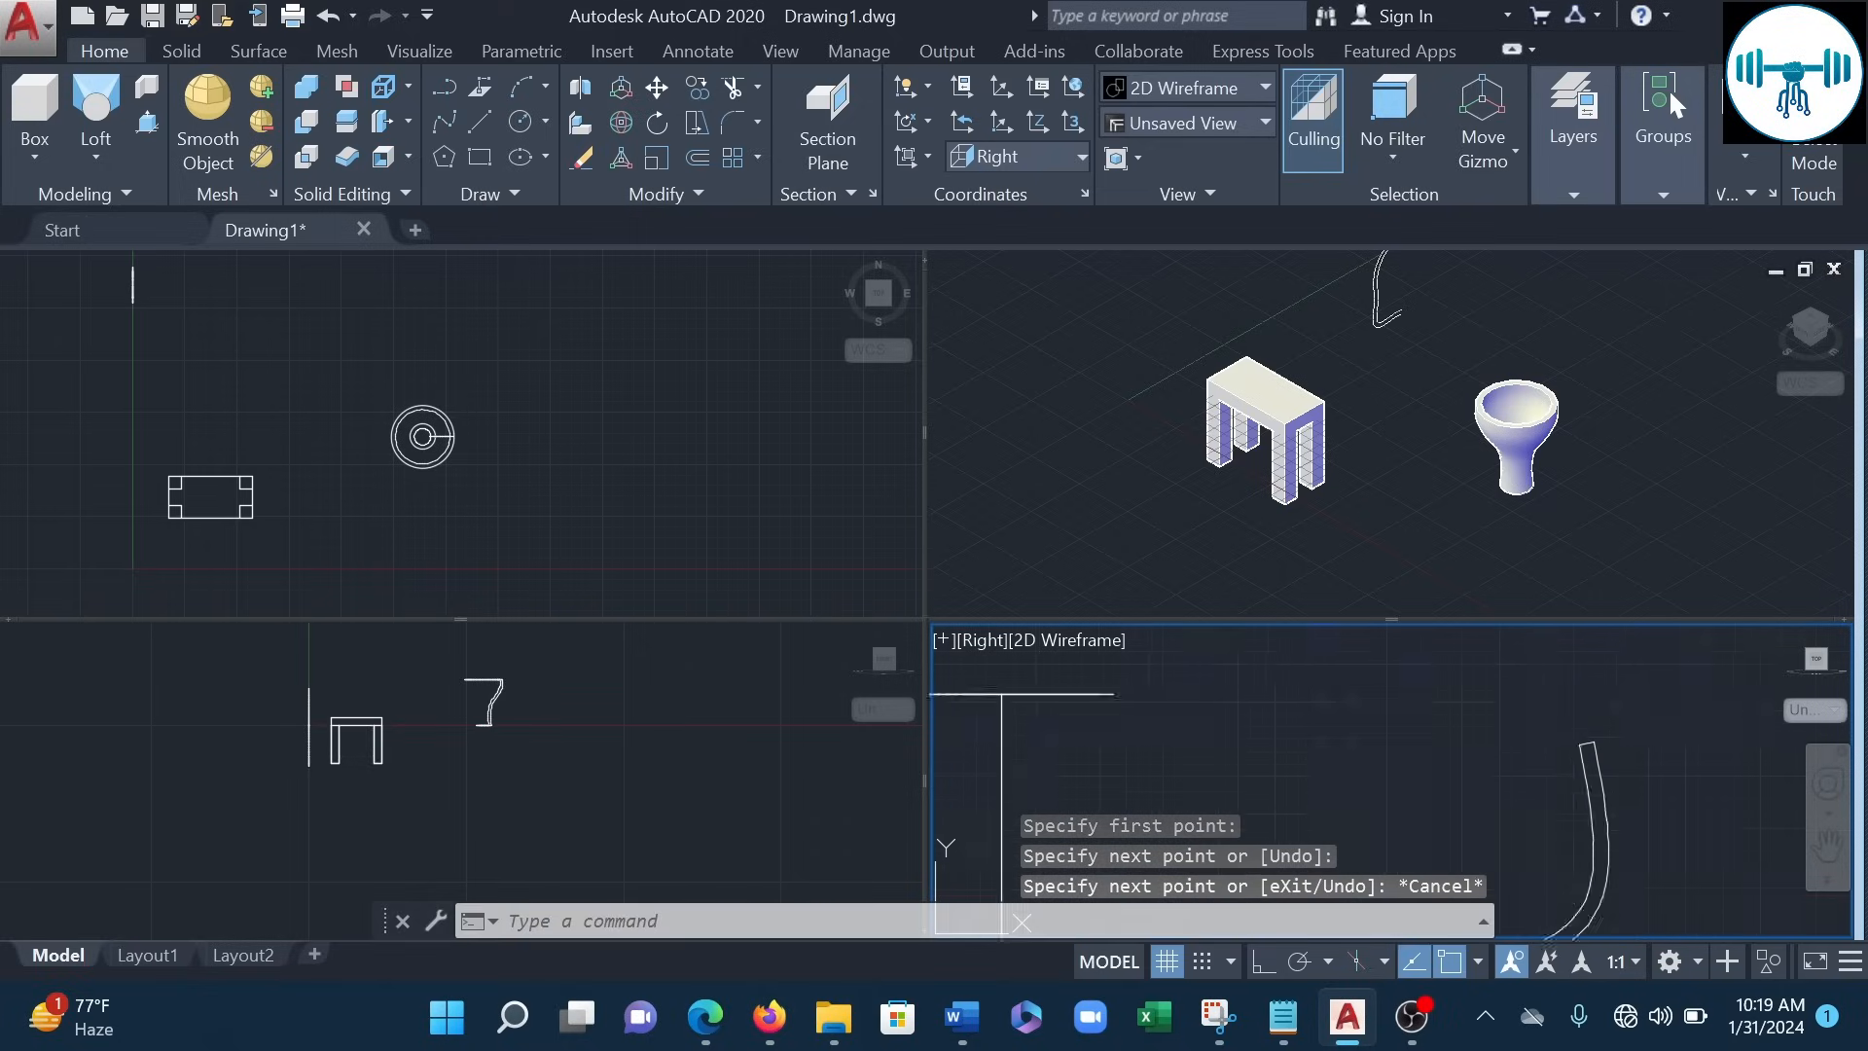
- Close the foot end of the double profile with a short line joining the two spline endpoints
middle_drag(1607, 873, 1568, 613)
scroll(1554, 794, up, 2)
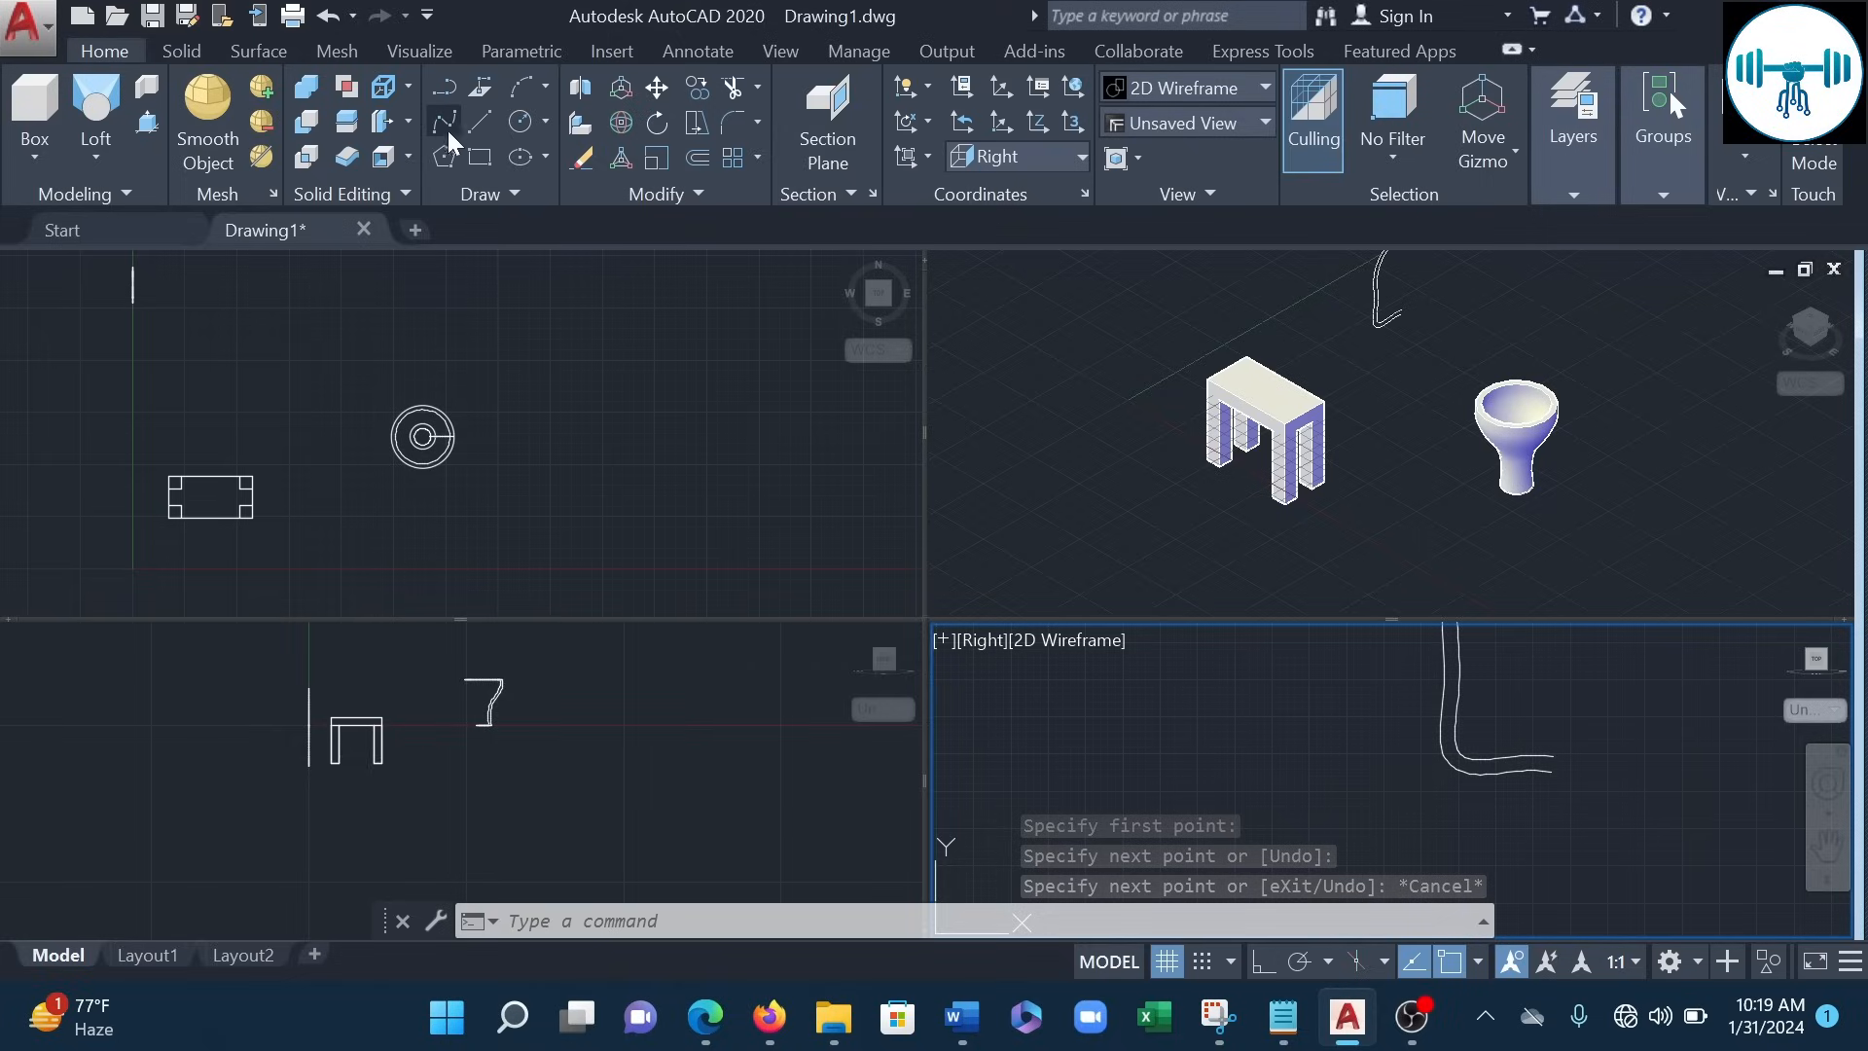
click(477, 121)
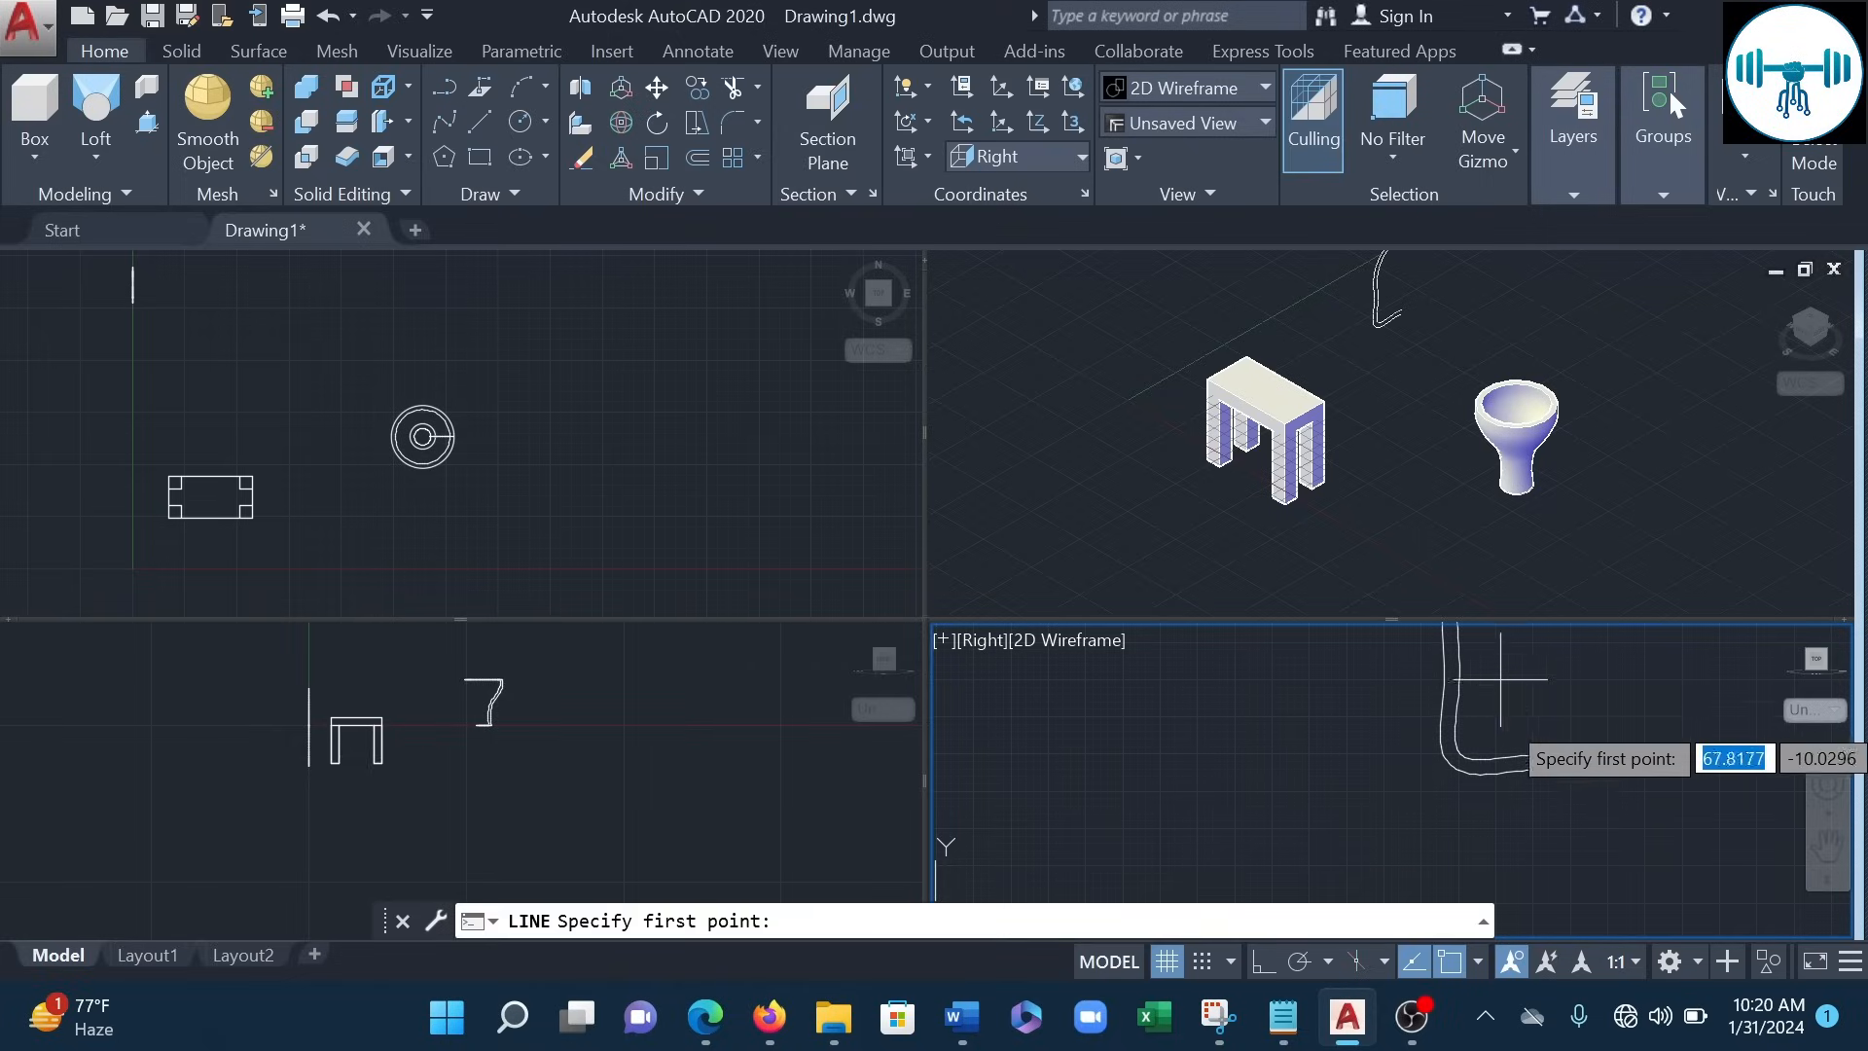
click(1551, 772)
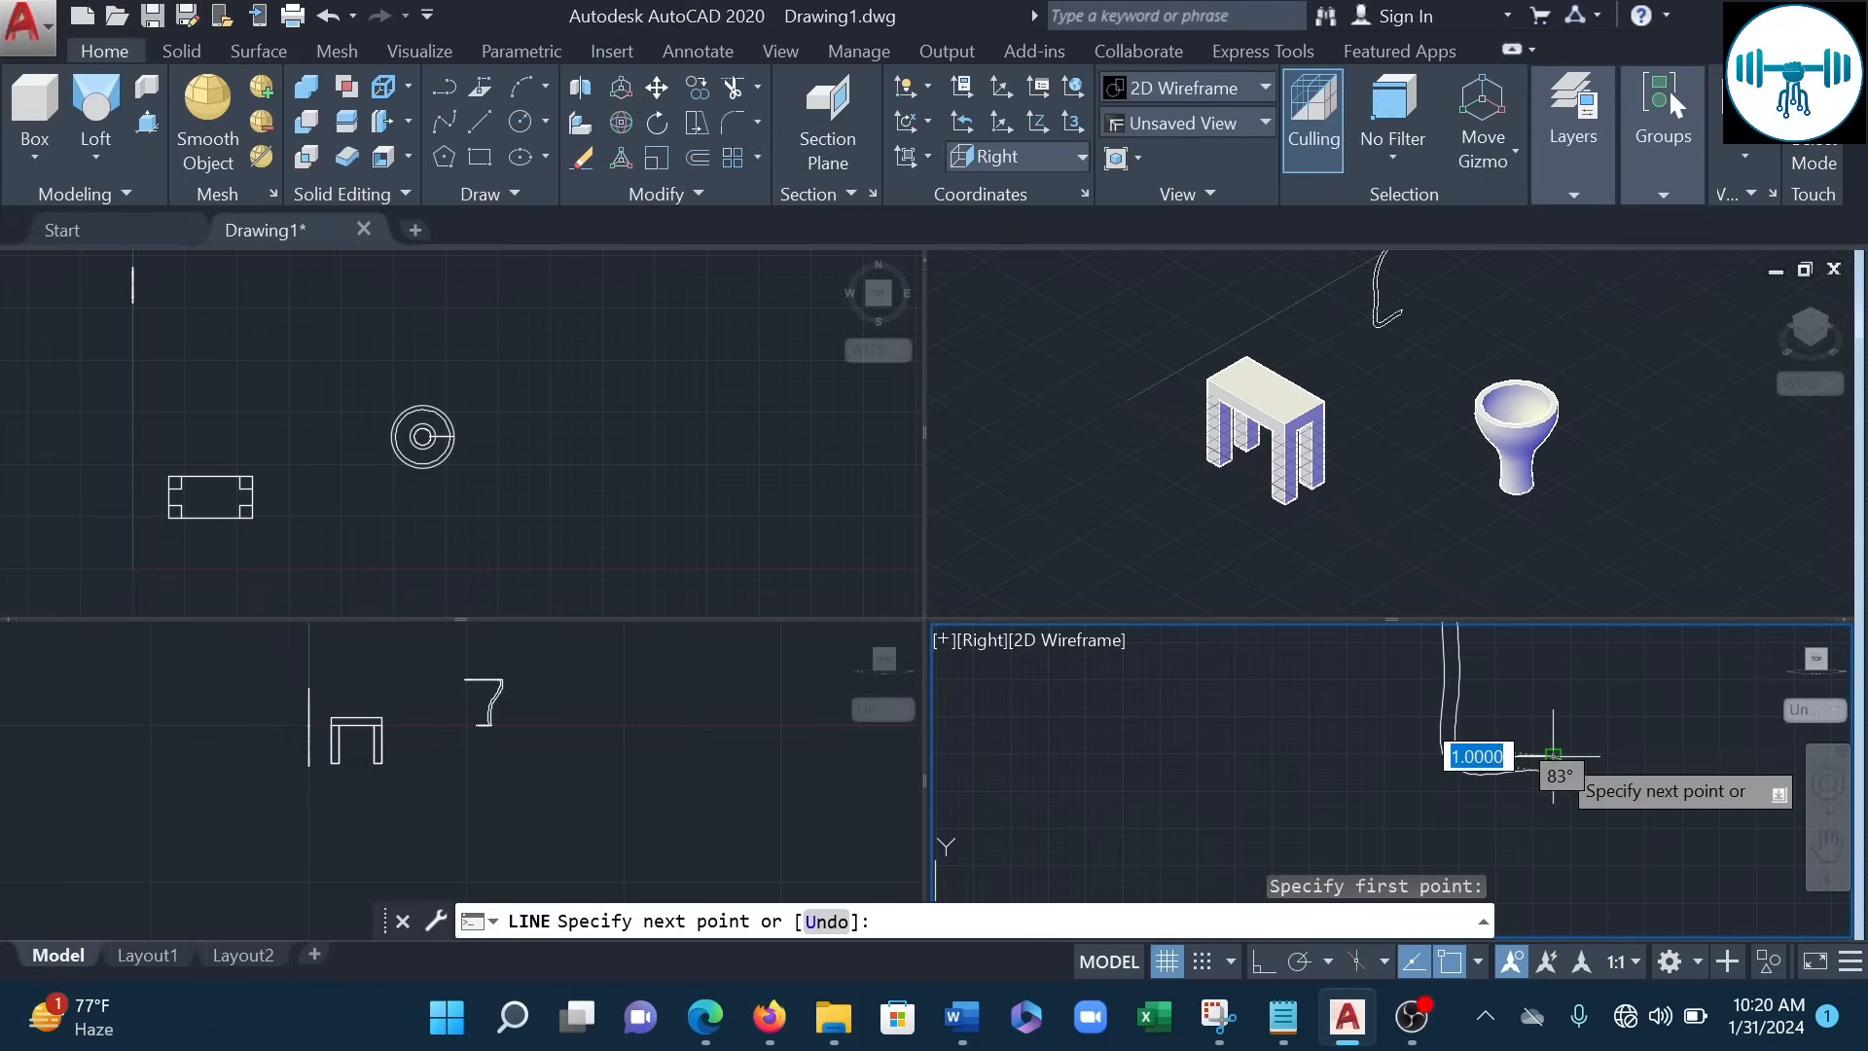
click(1553, 751)
key(Escape)
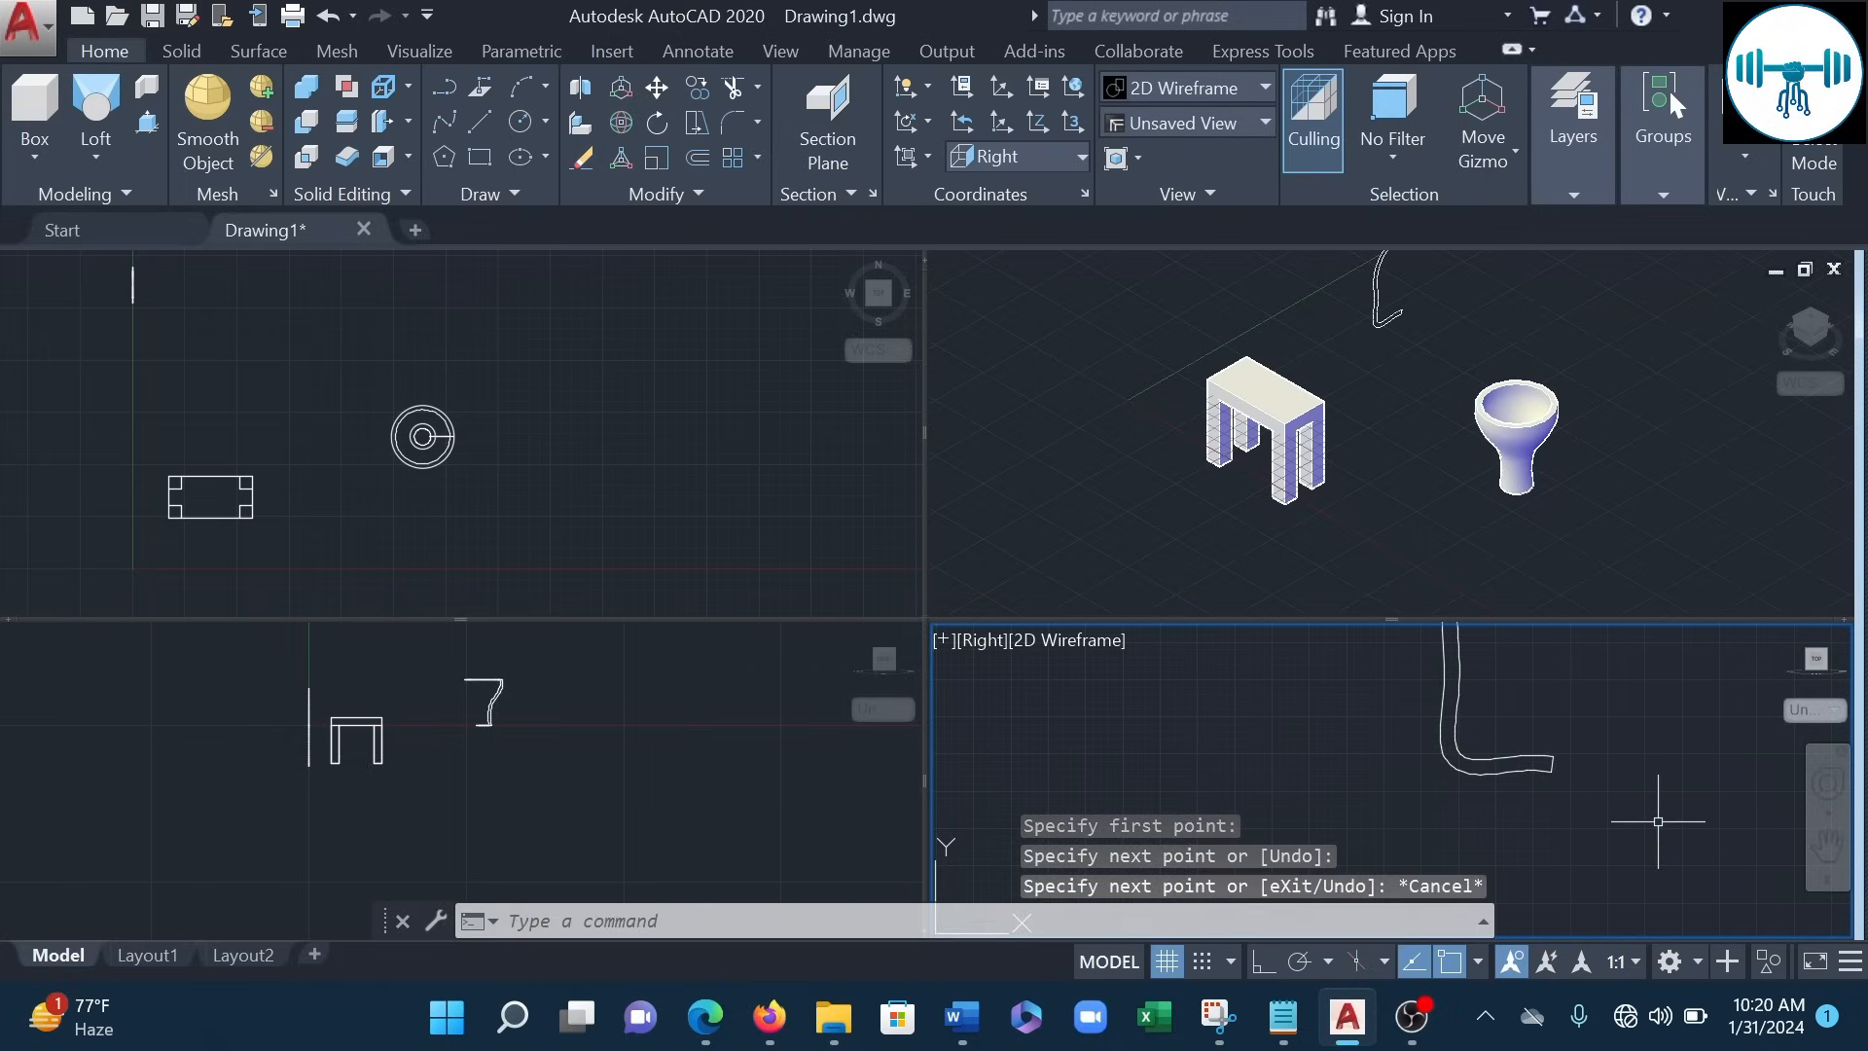
- Draw a horizontal line crossing both splines at the neck of the profile in the Right view
scroll(1654, 820, down, 8)
scroll(1624, 754, up, 4)
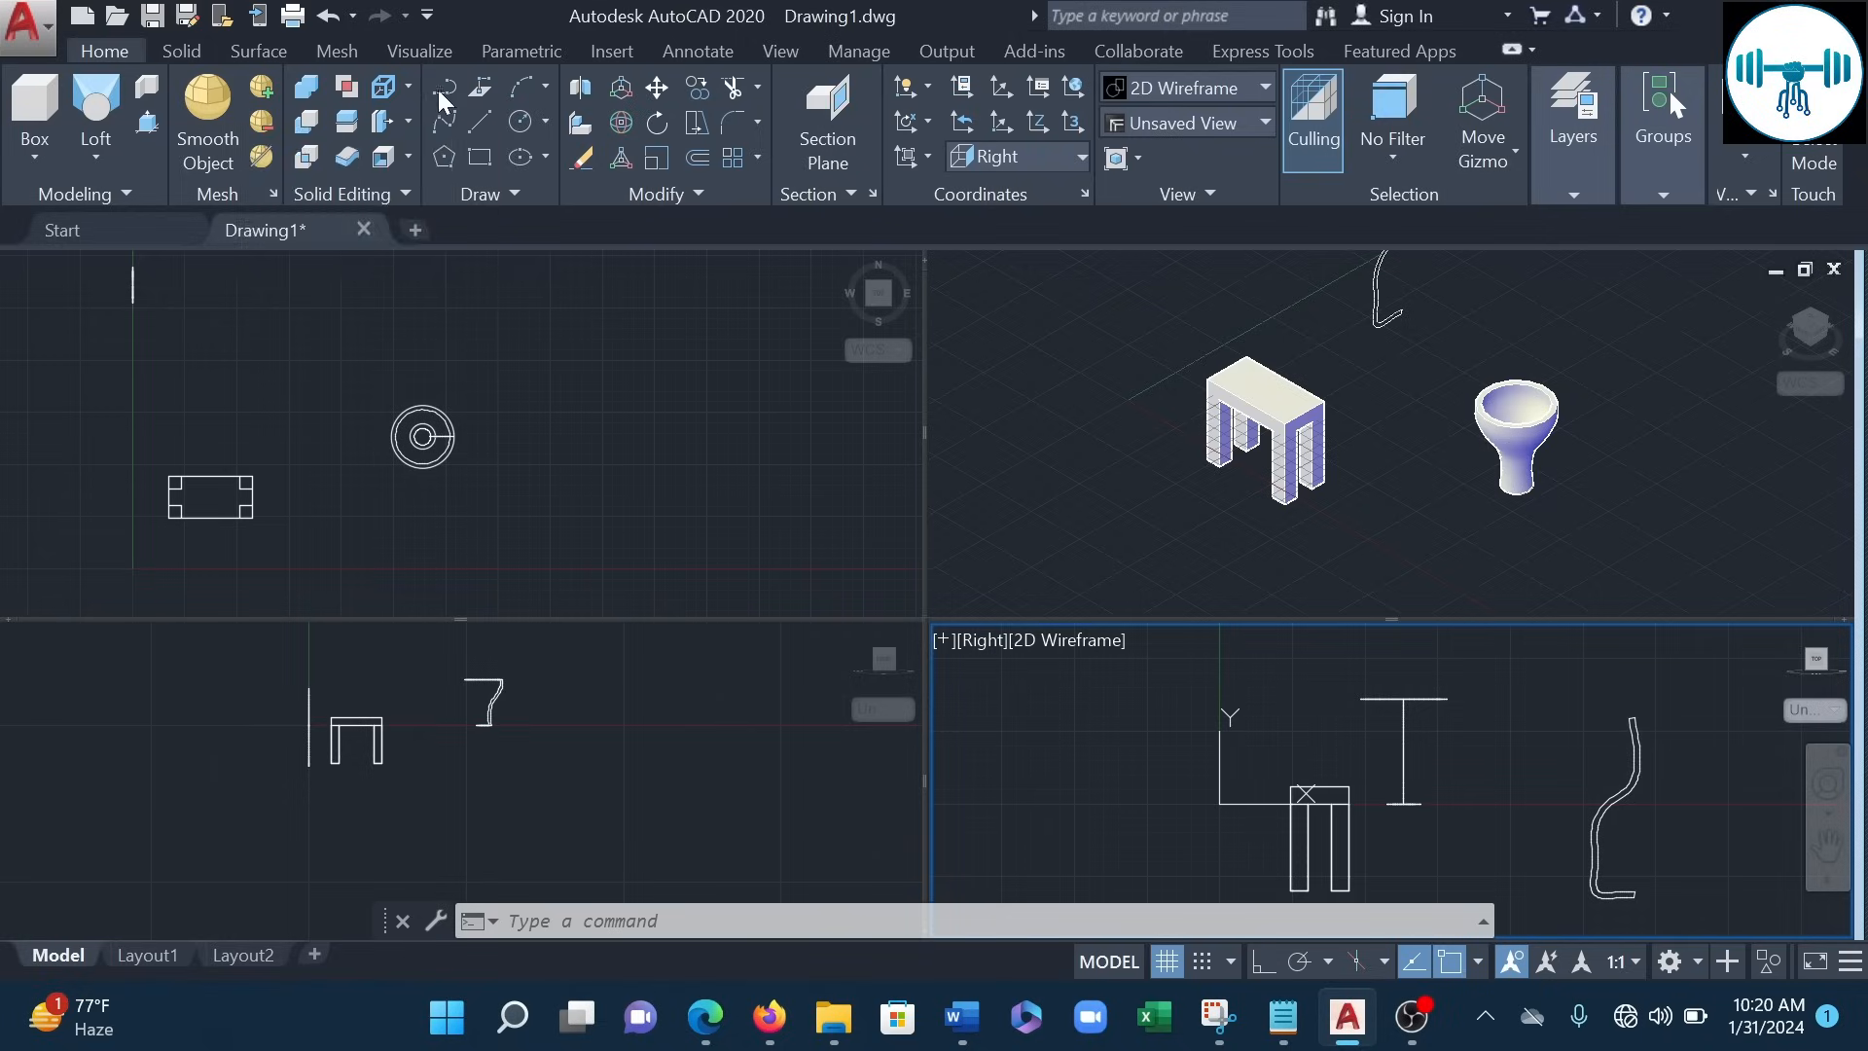
scroll(1611, 856, up, 2)
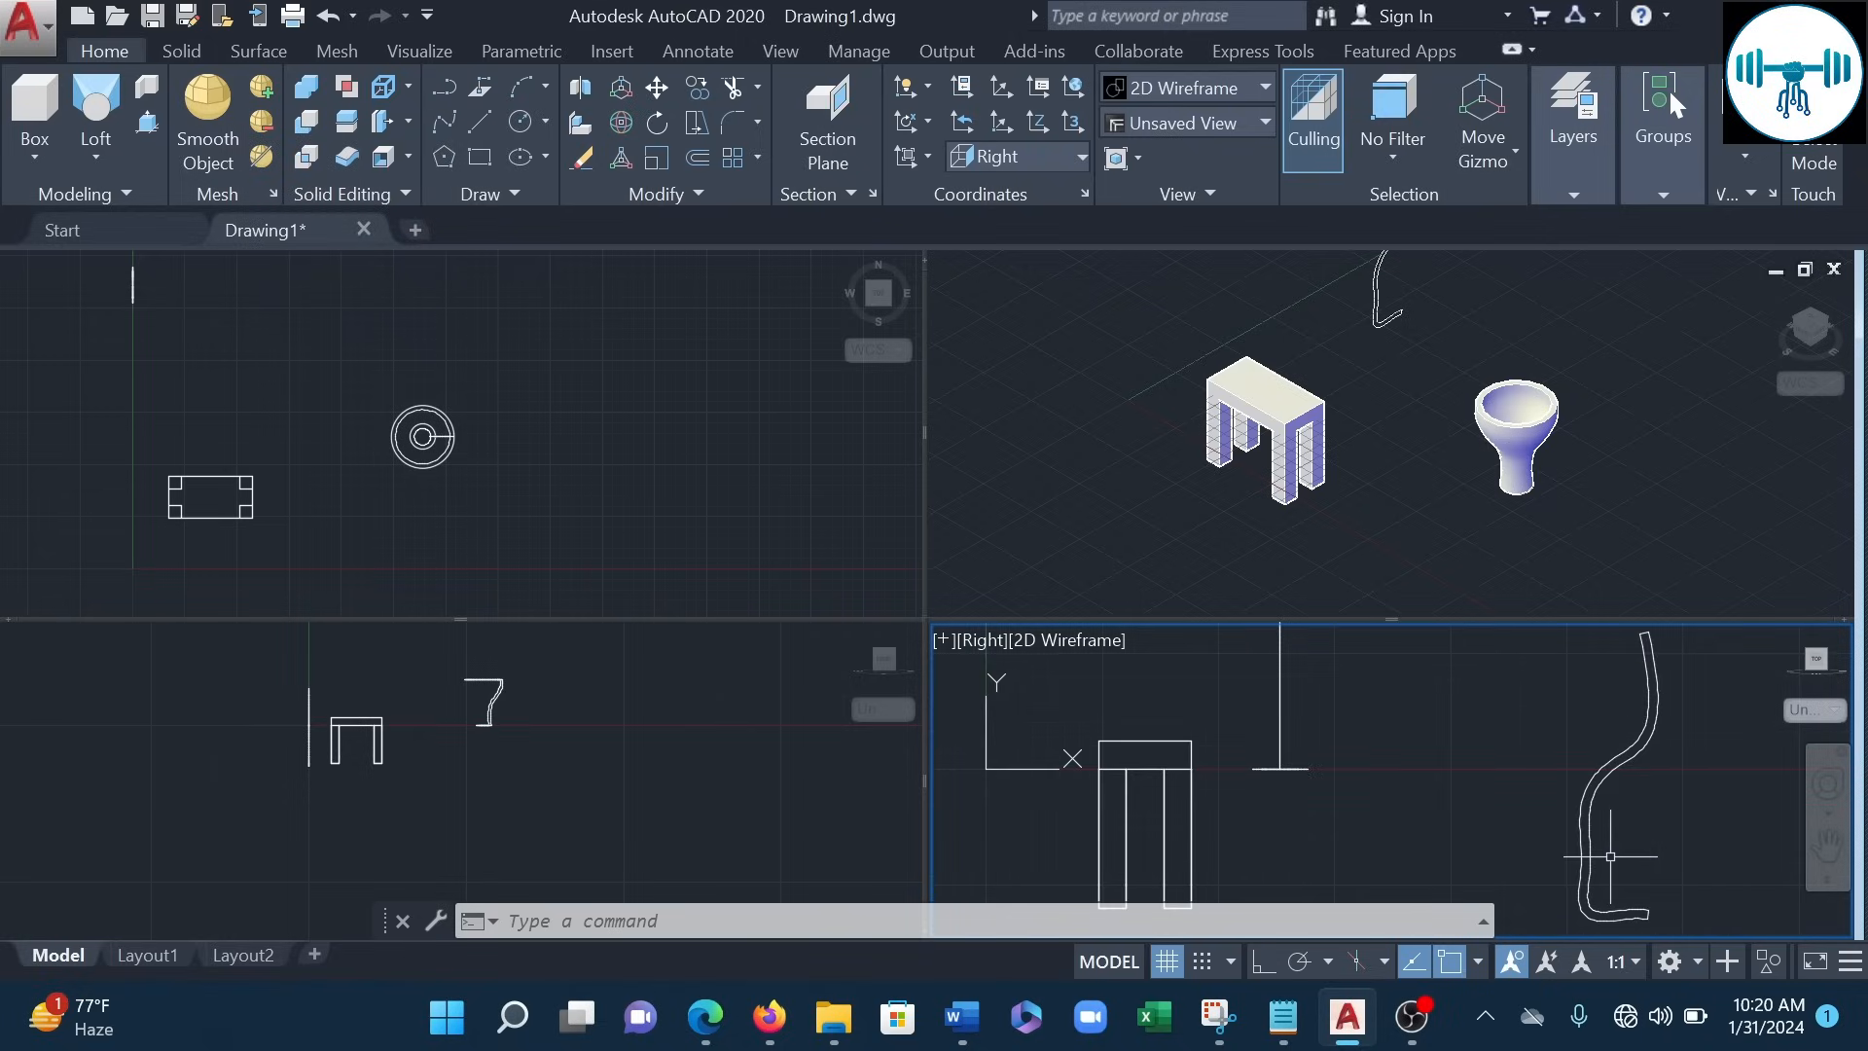
middle_drag(1610, 856, 1580, 742)
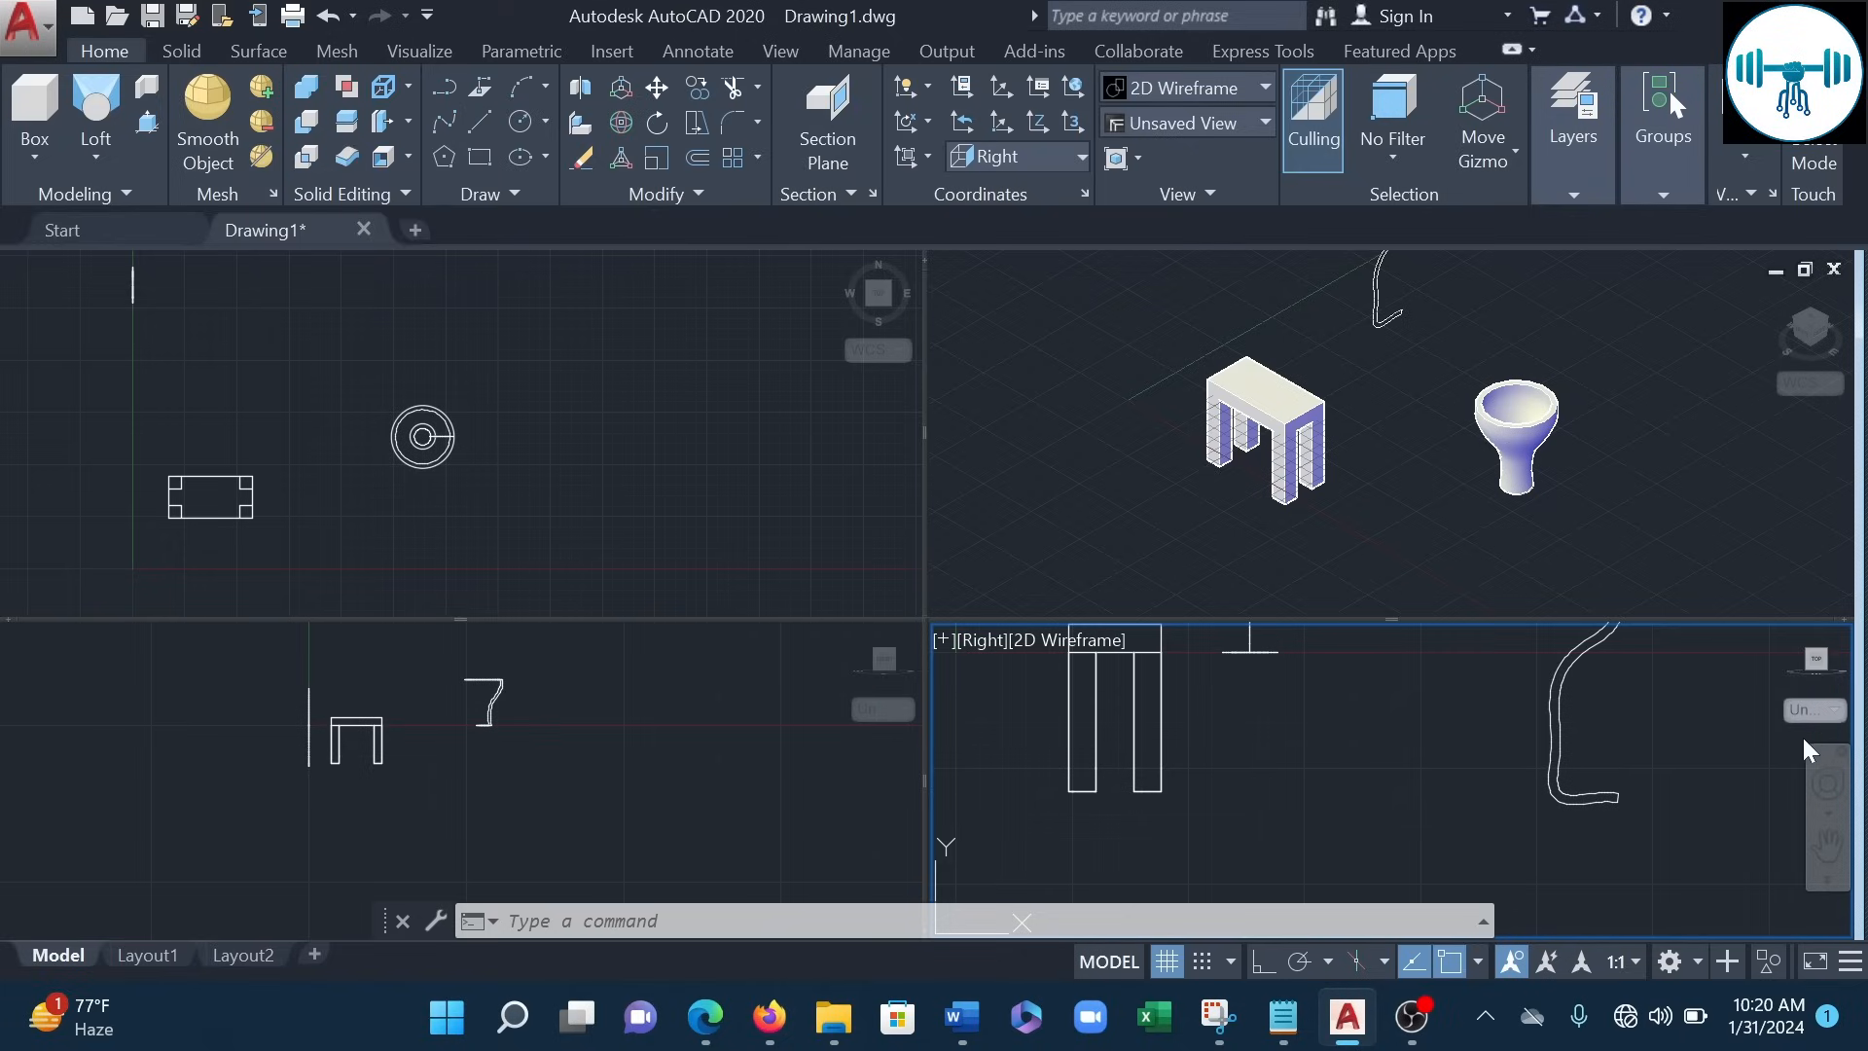
text(l)
key(Return)
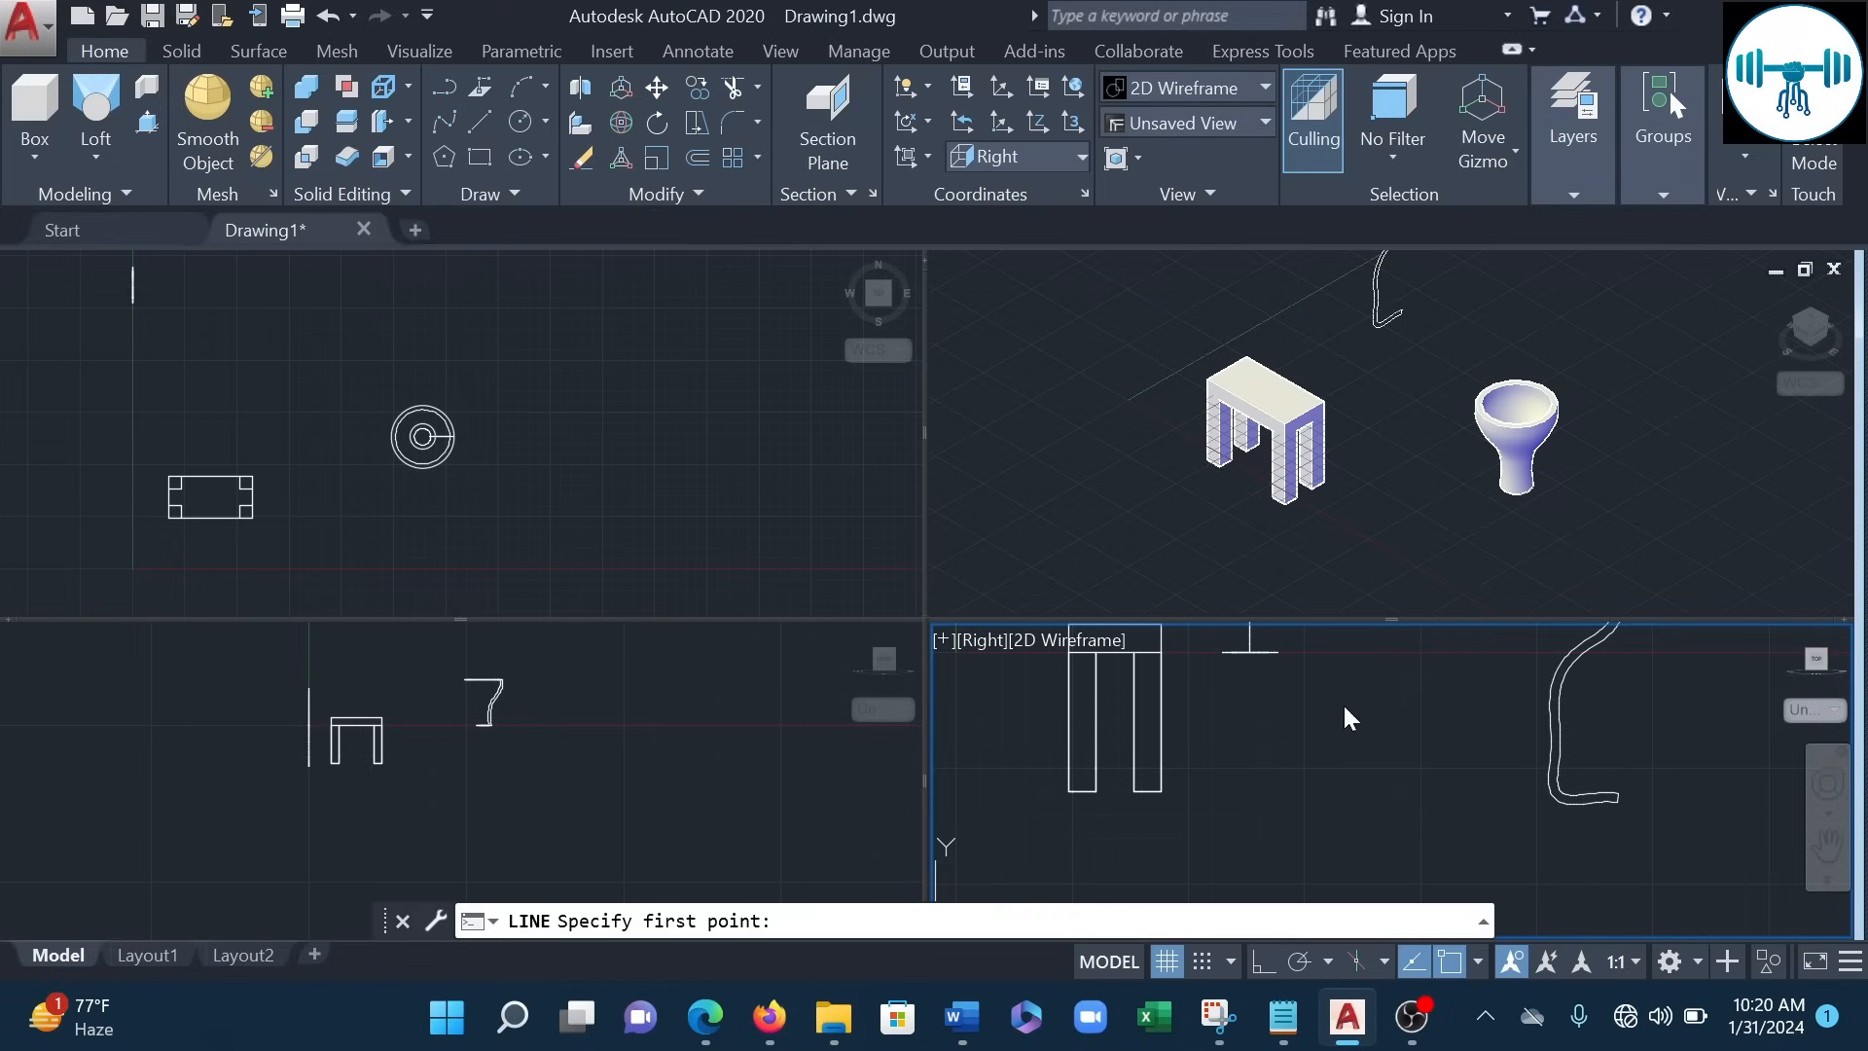
click(1486, 708)
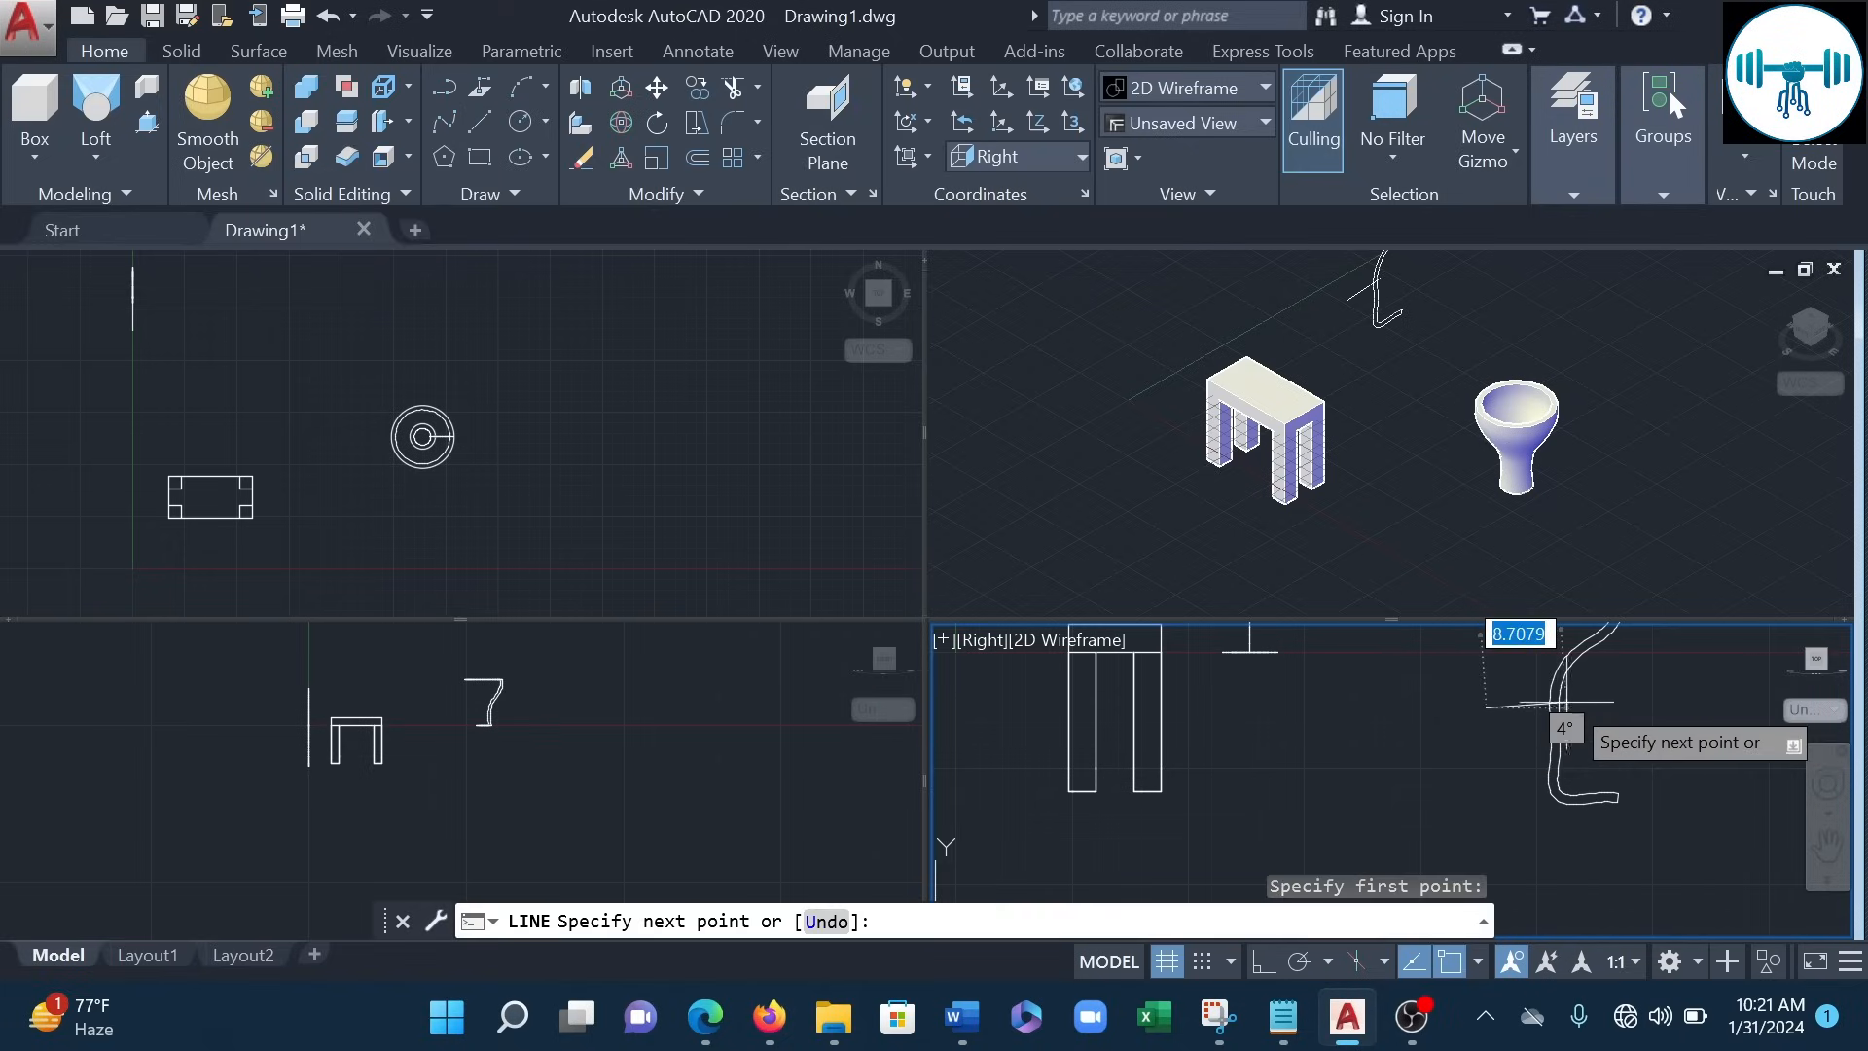
click(1622, 707)
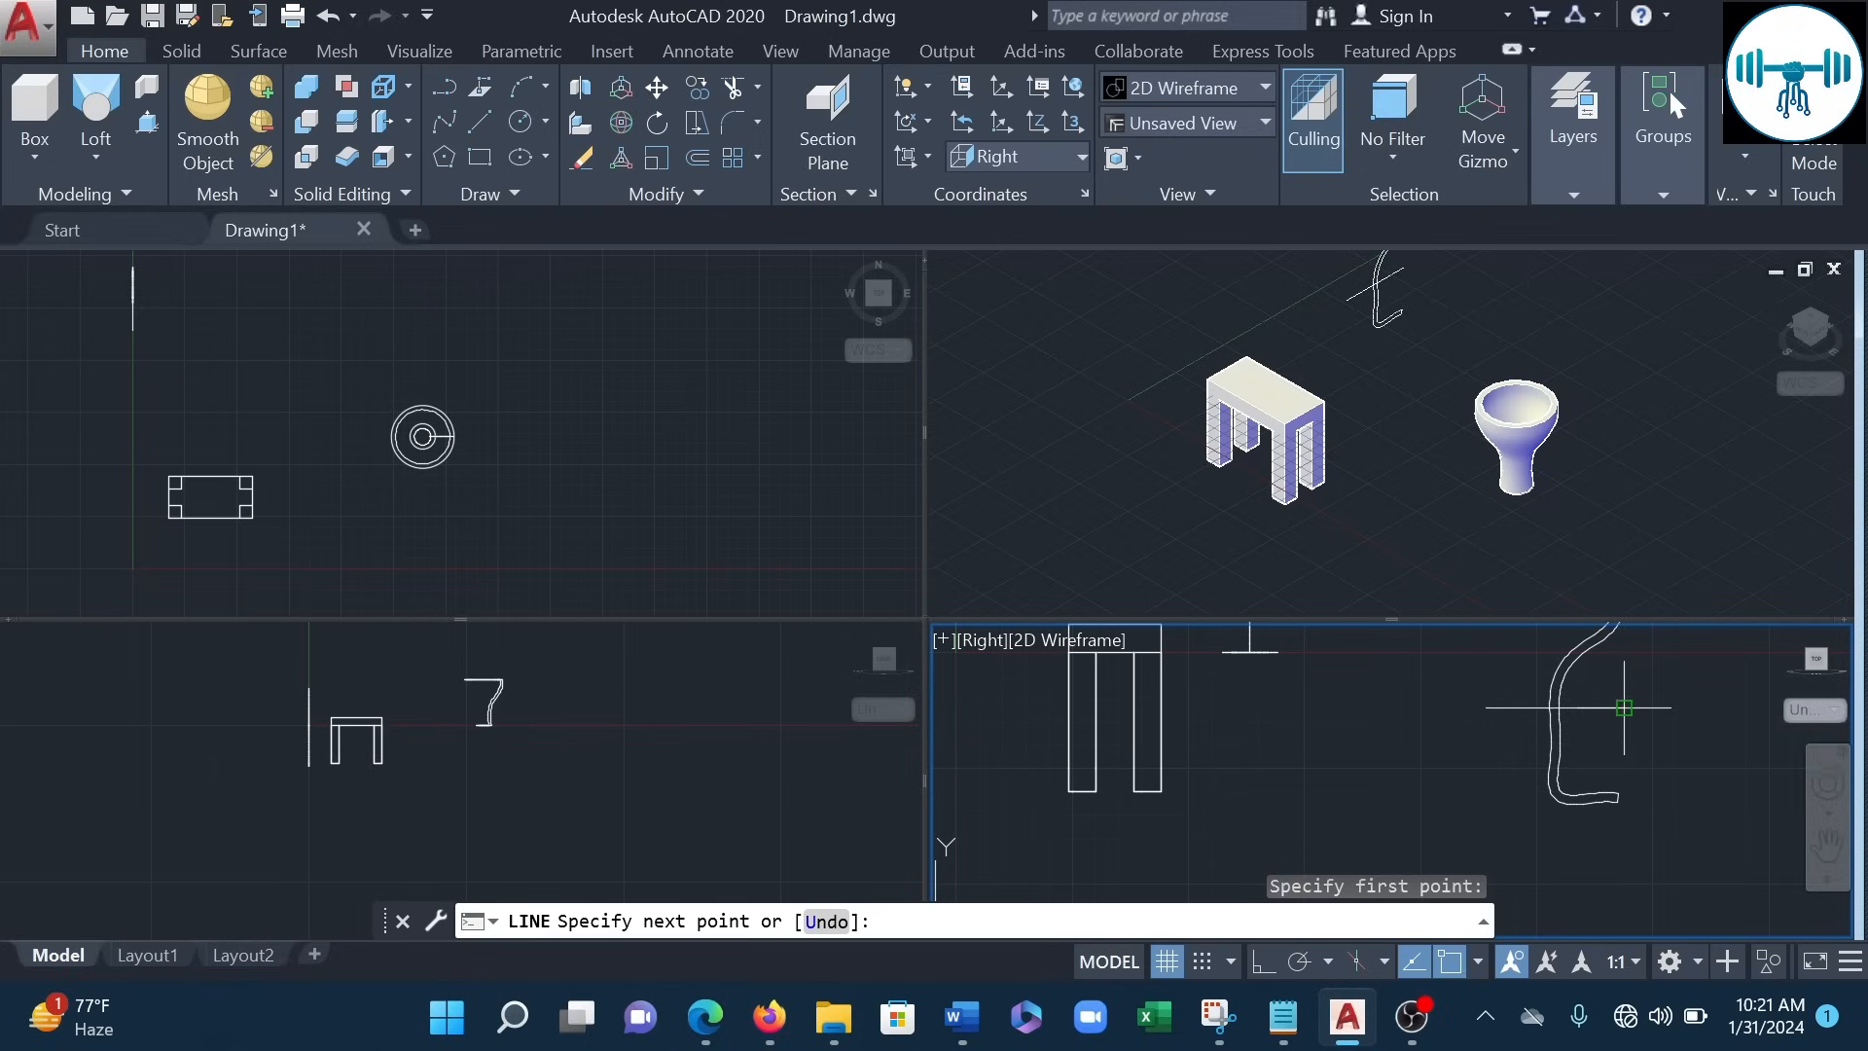
key(Escape)
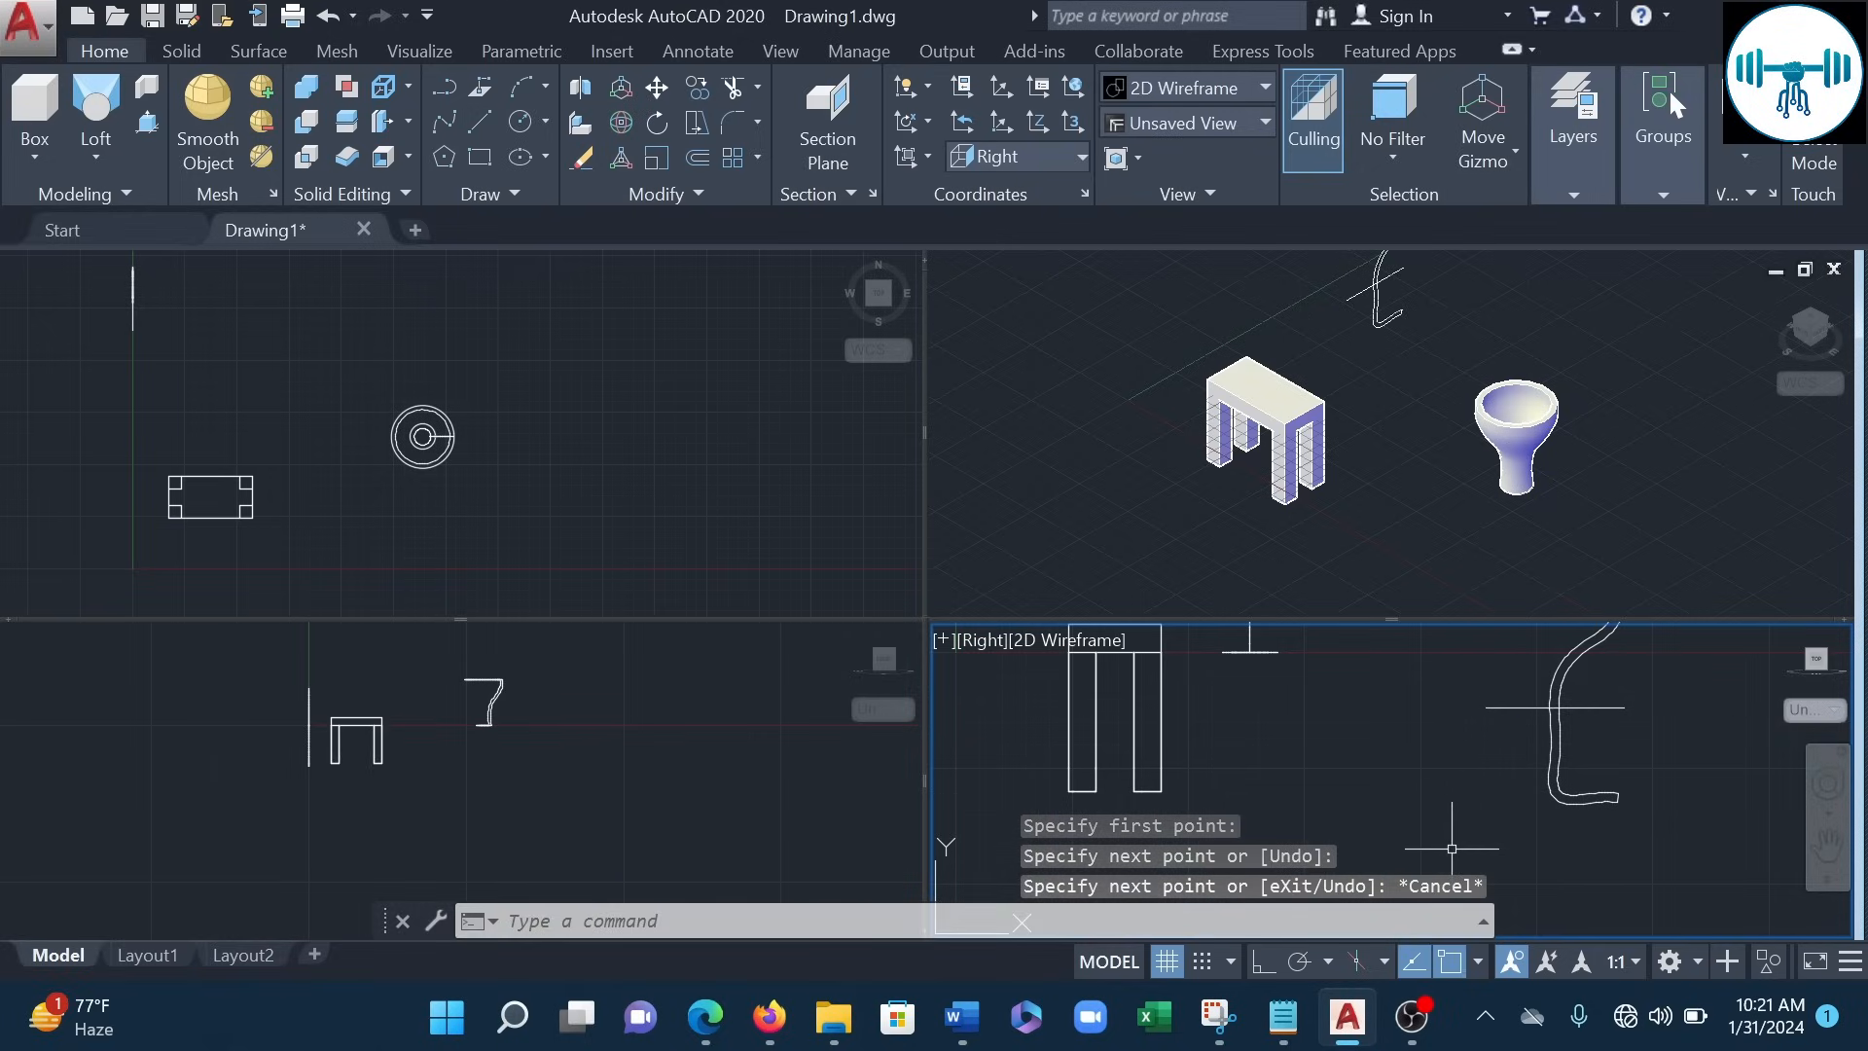
- Draw a second, slightly sloping line about 20 units long across both splines just above the foot bend
click(1517, 779)
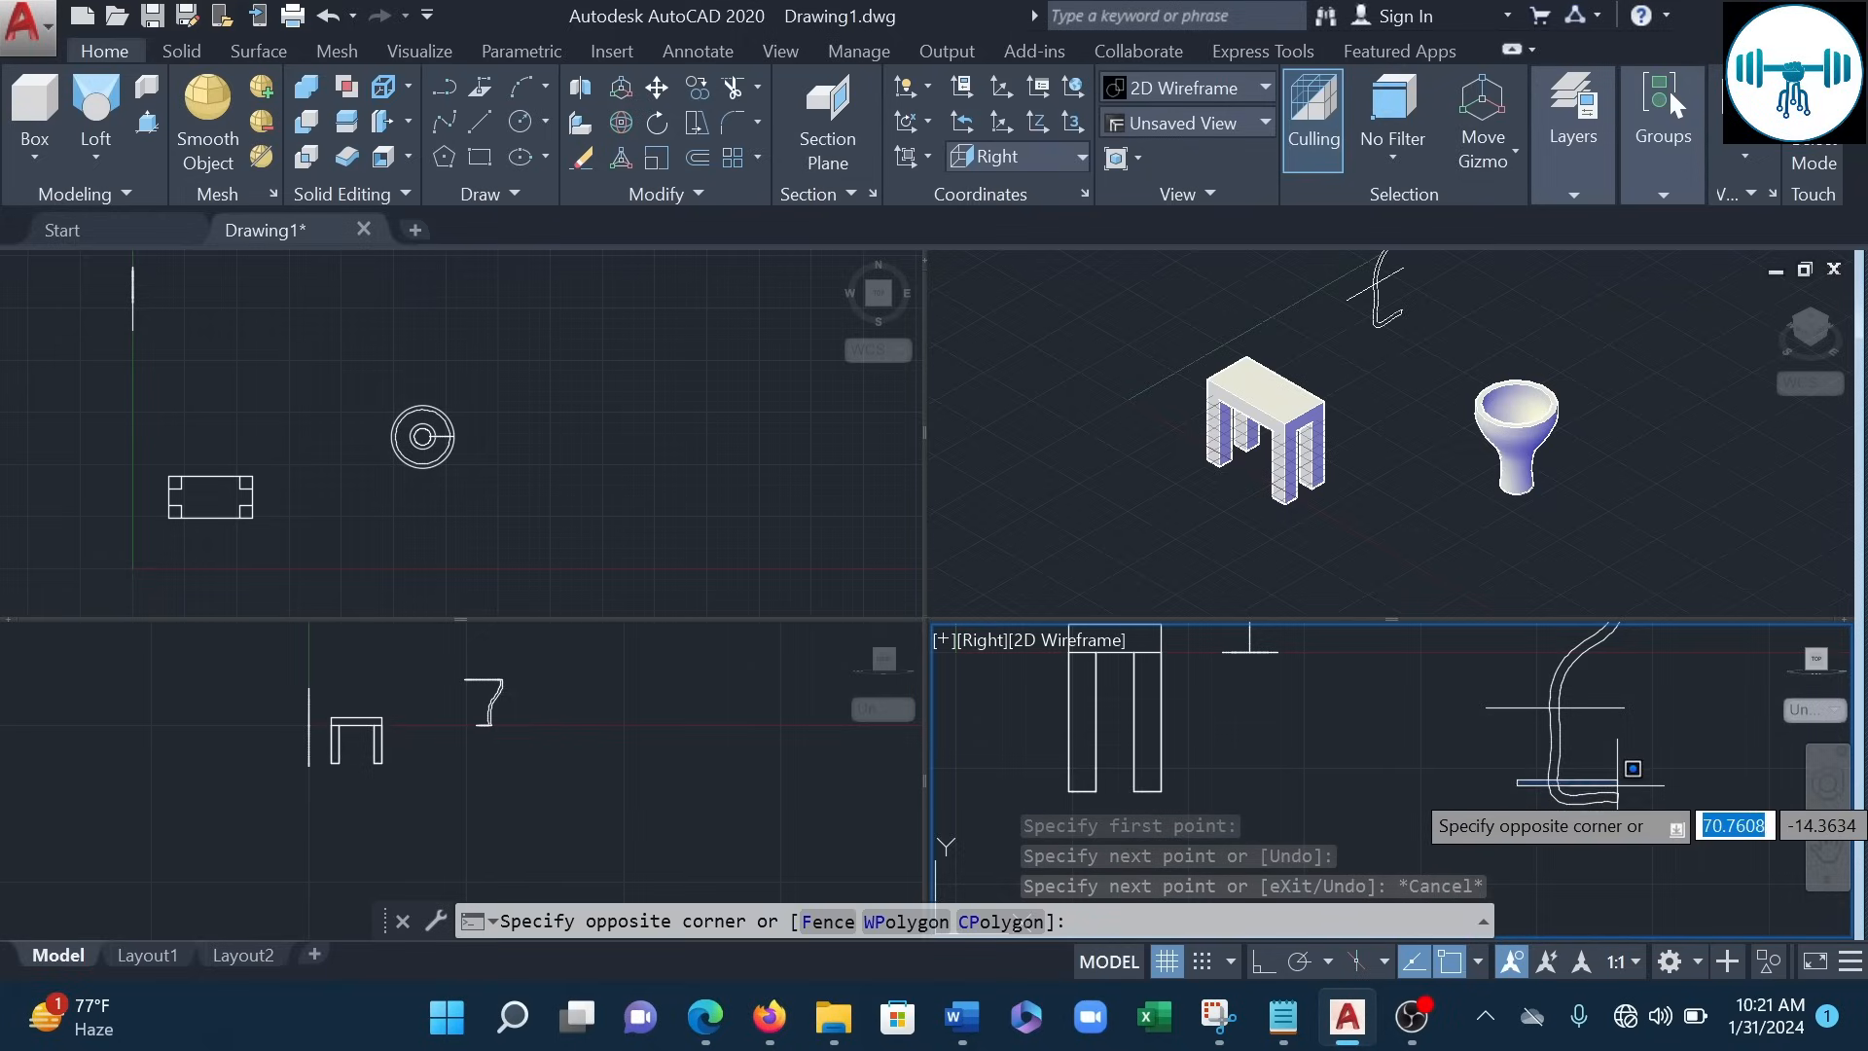
key(Escape)
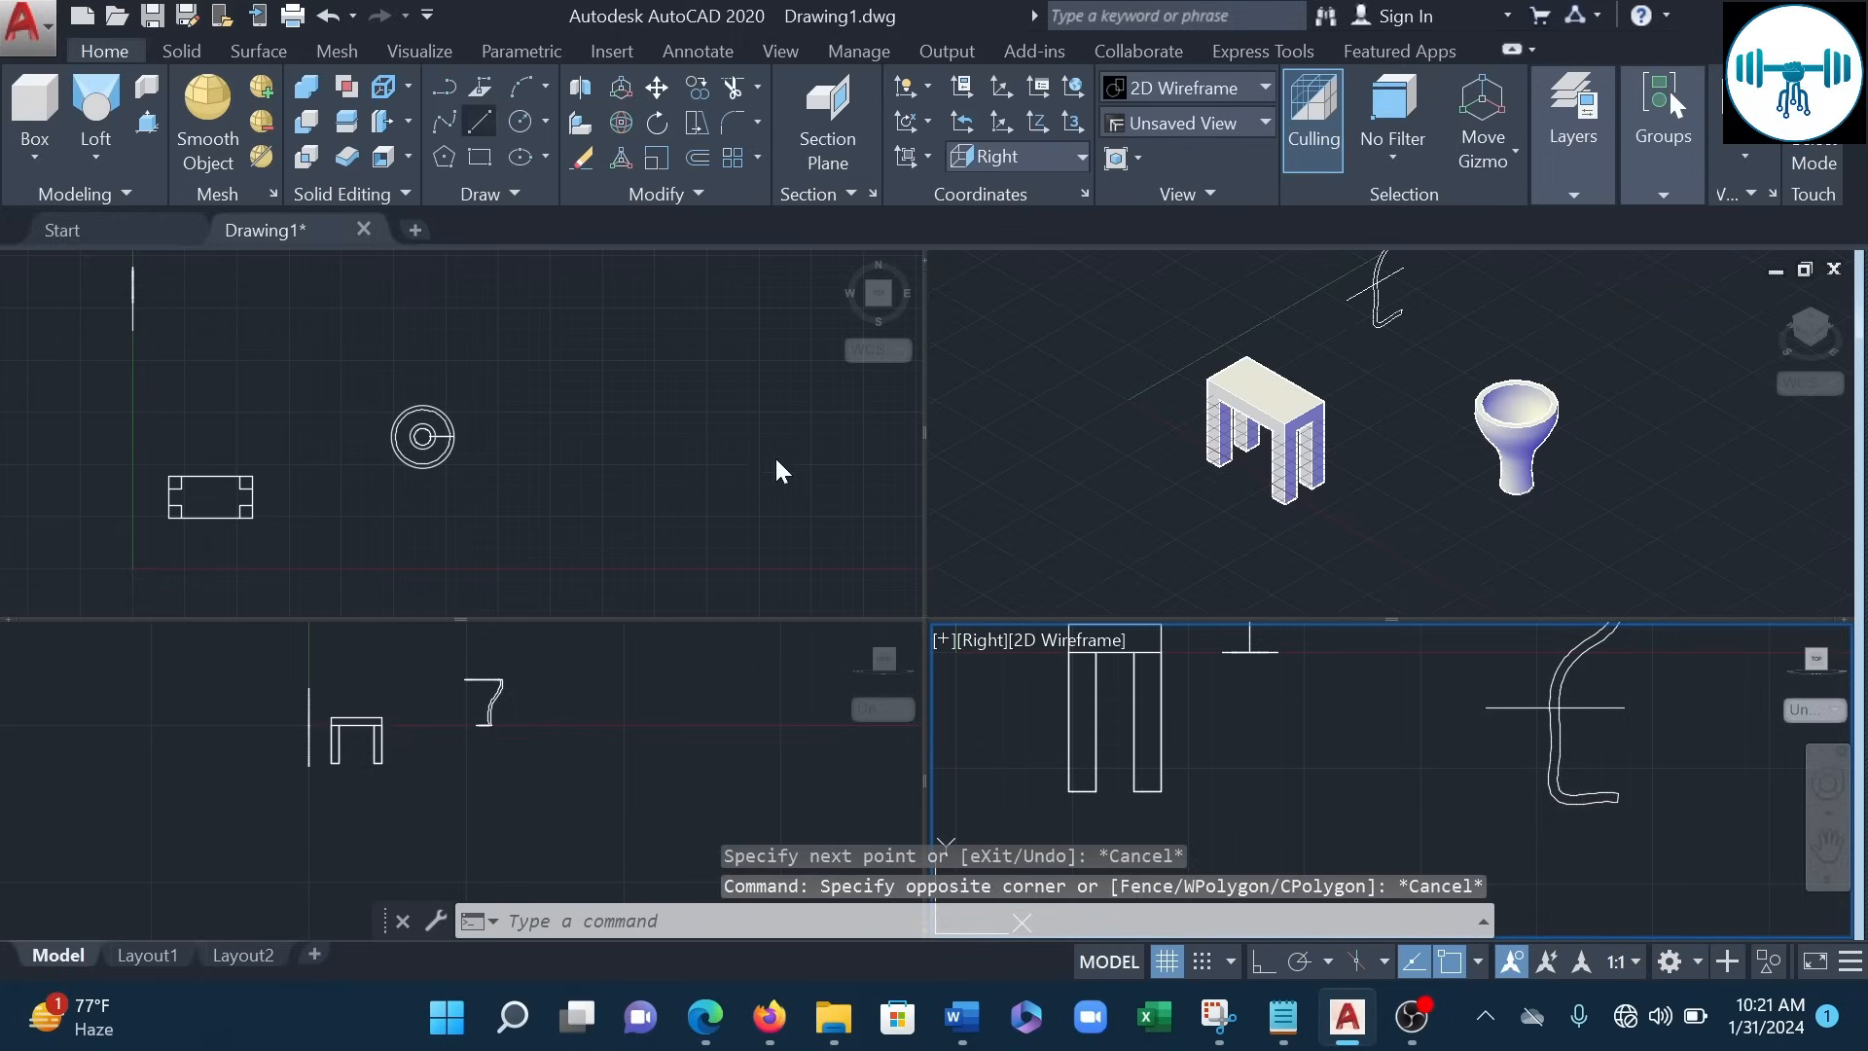
key(Return)
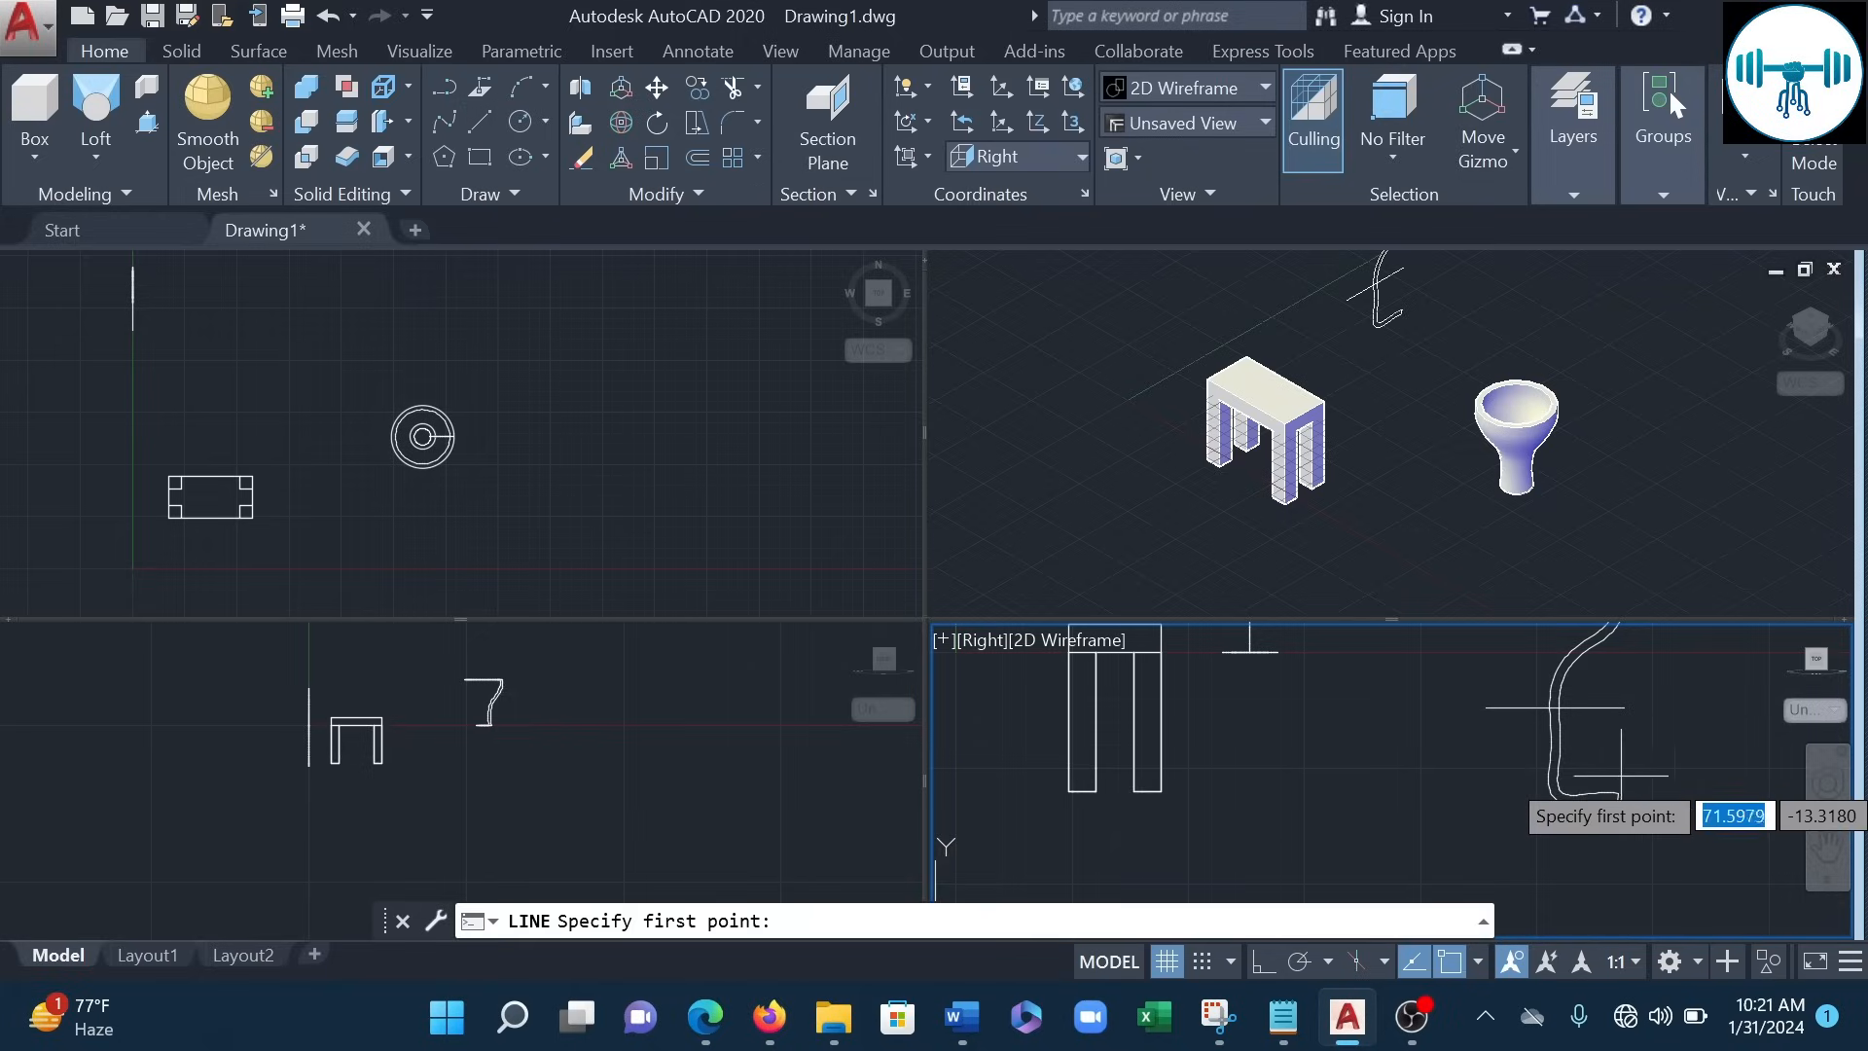
click(1504, 784)
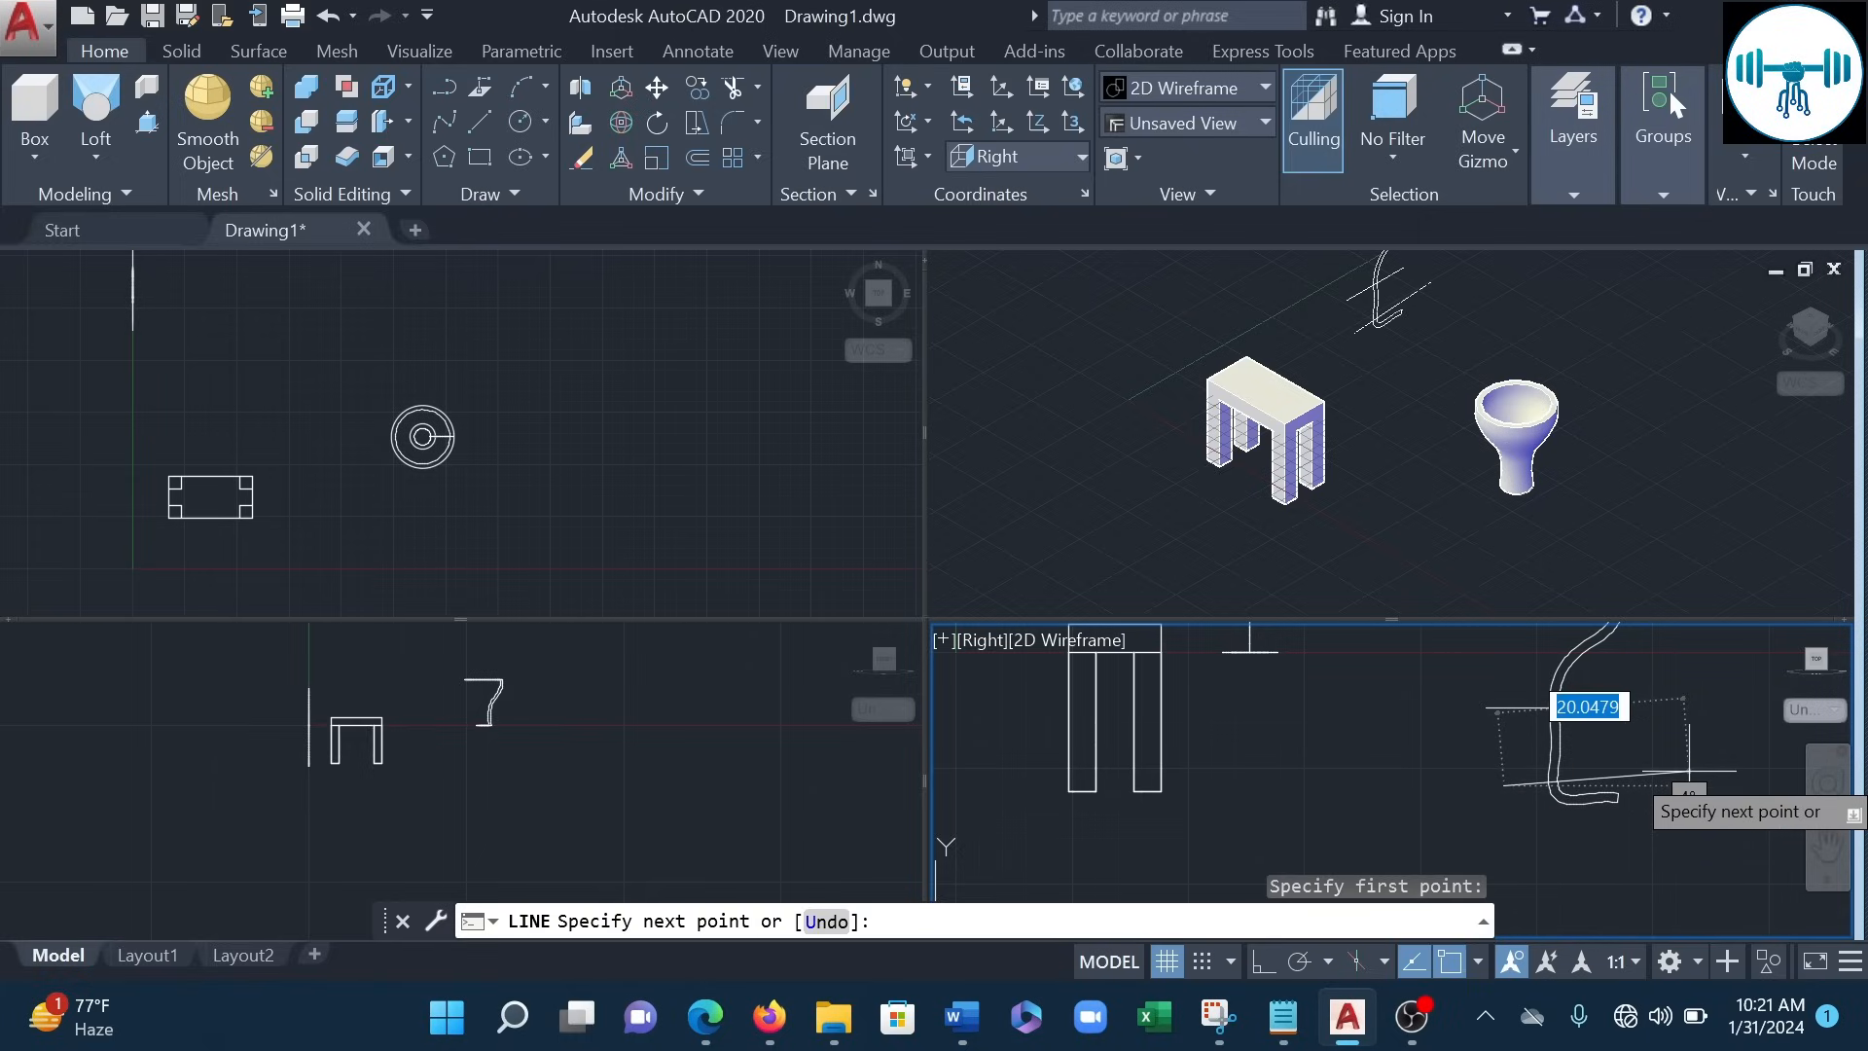
click(1687, 771)
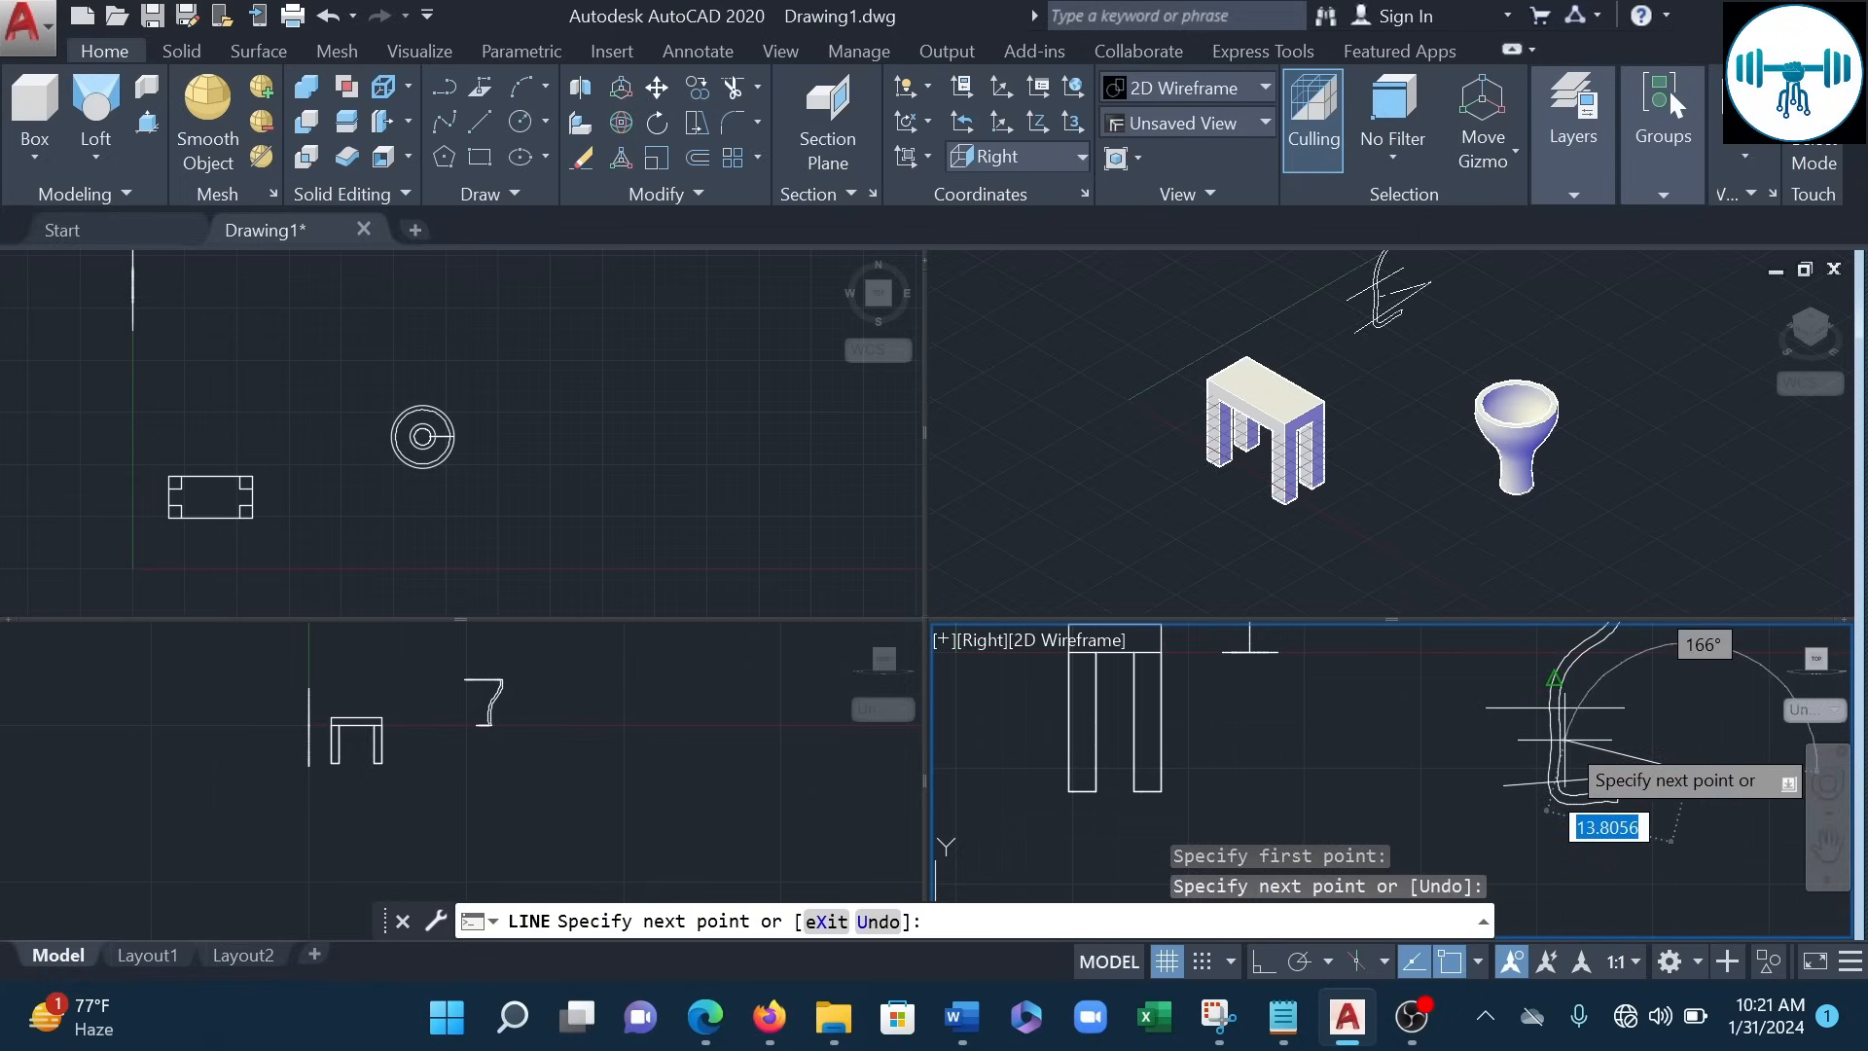
key(Escape)
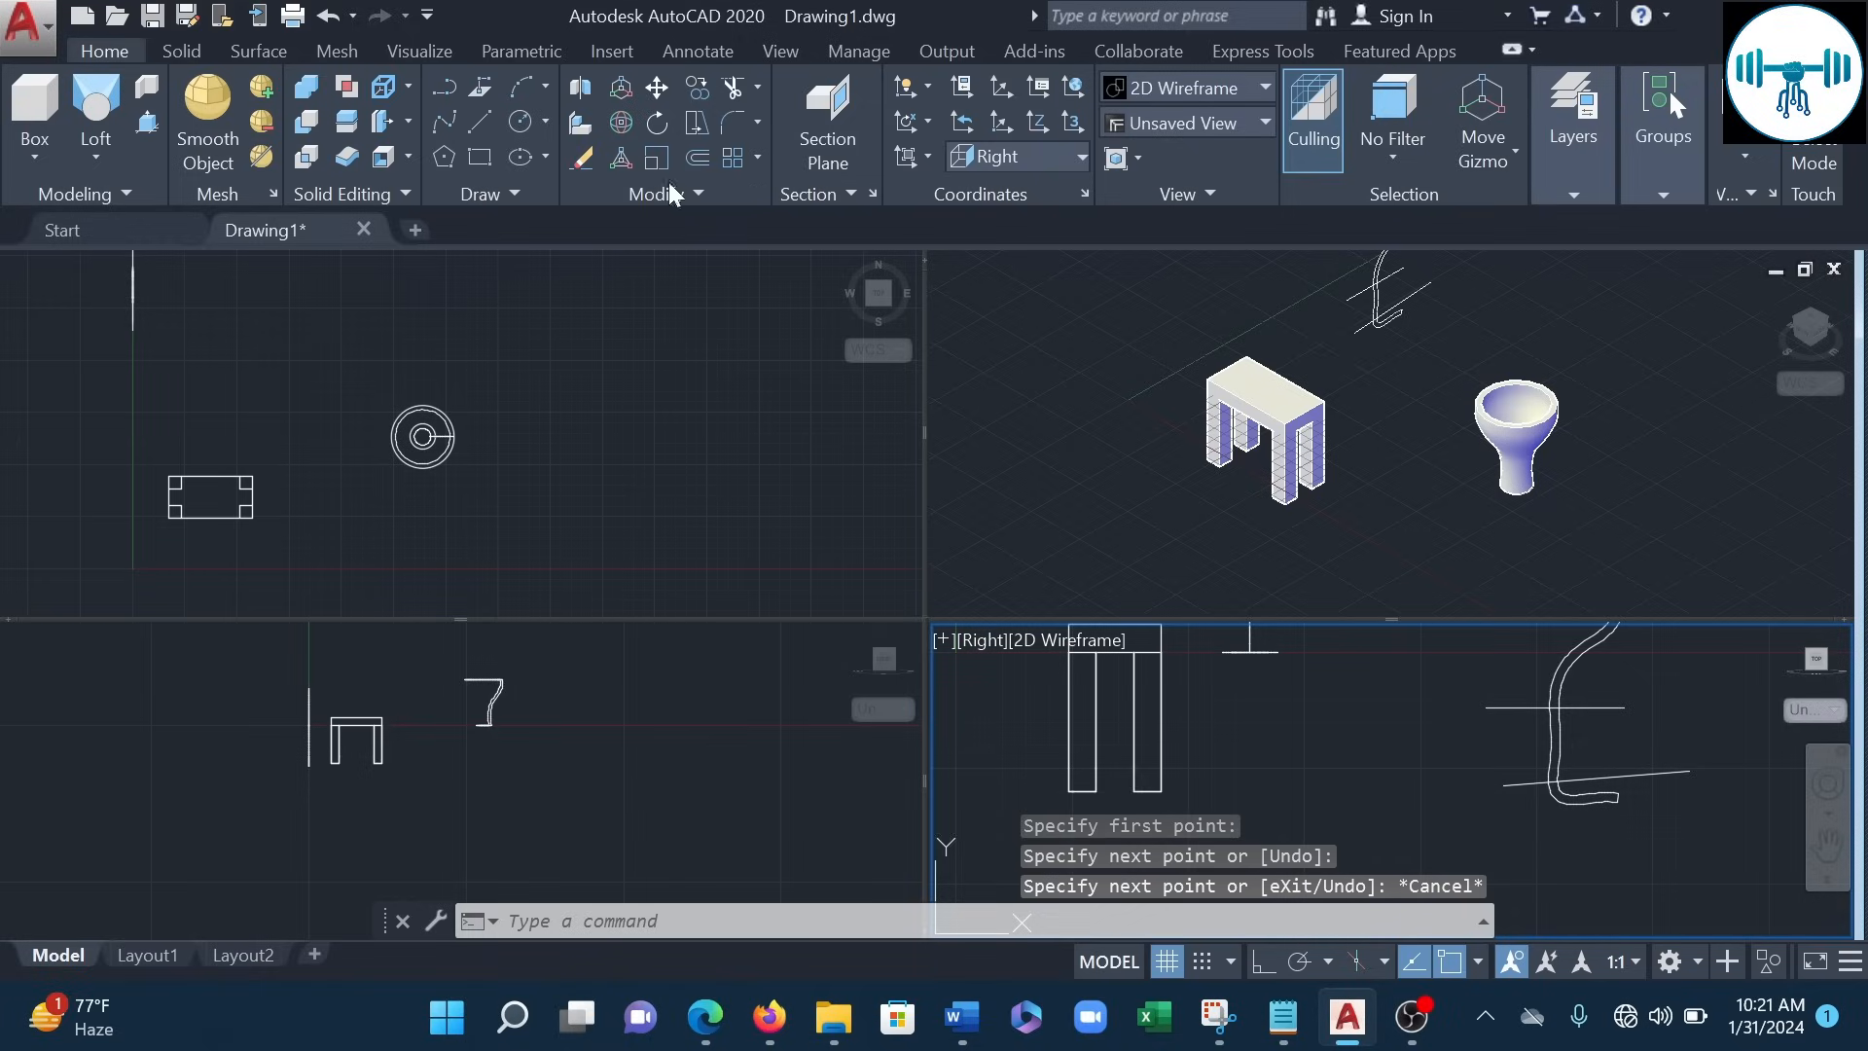
- Trim away the parts of both splines between the neck line and the sloping foot line in the Right view
click(733, 90)
key(Return)
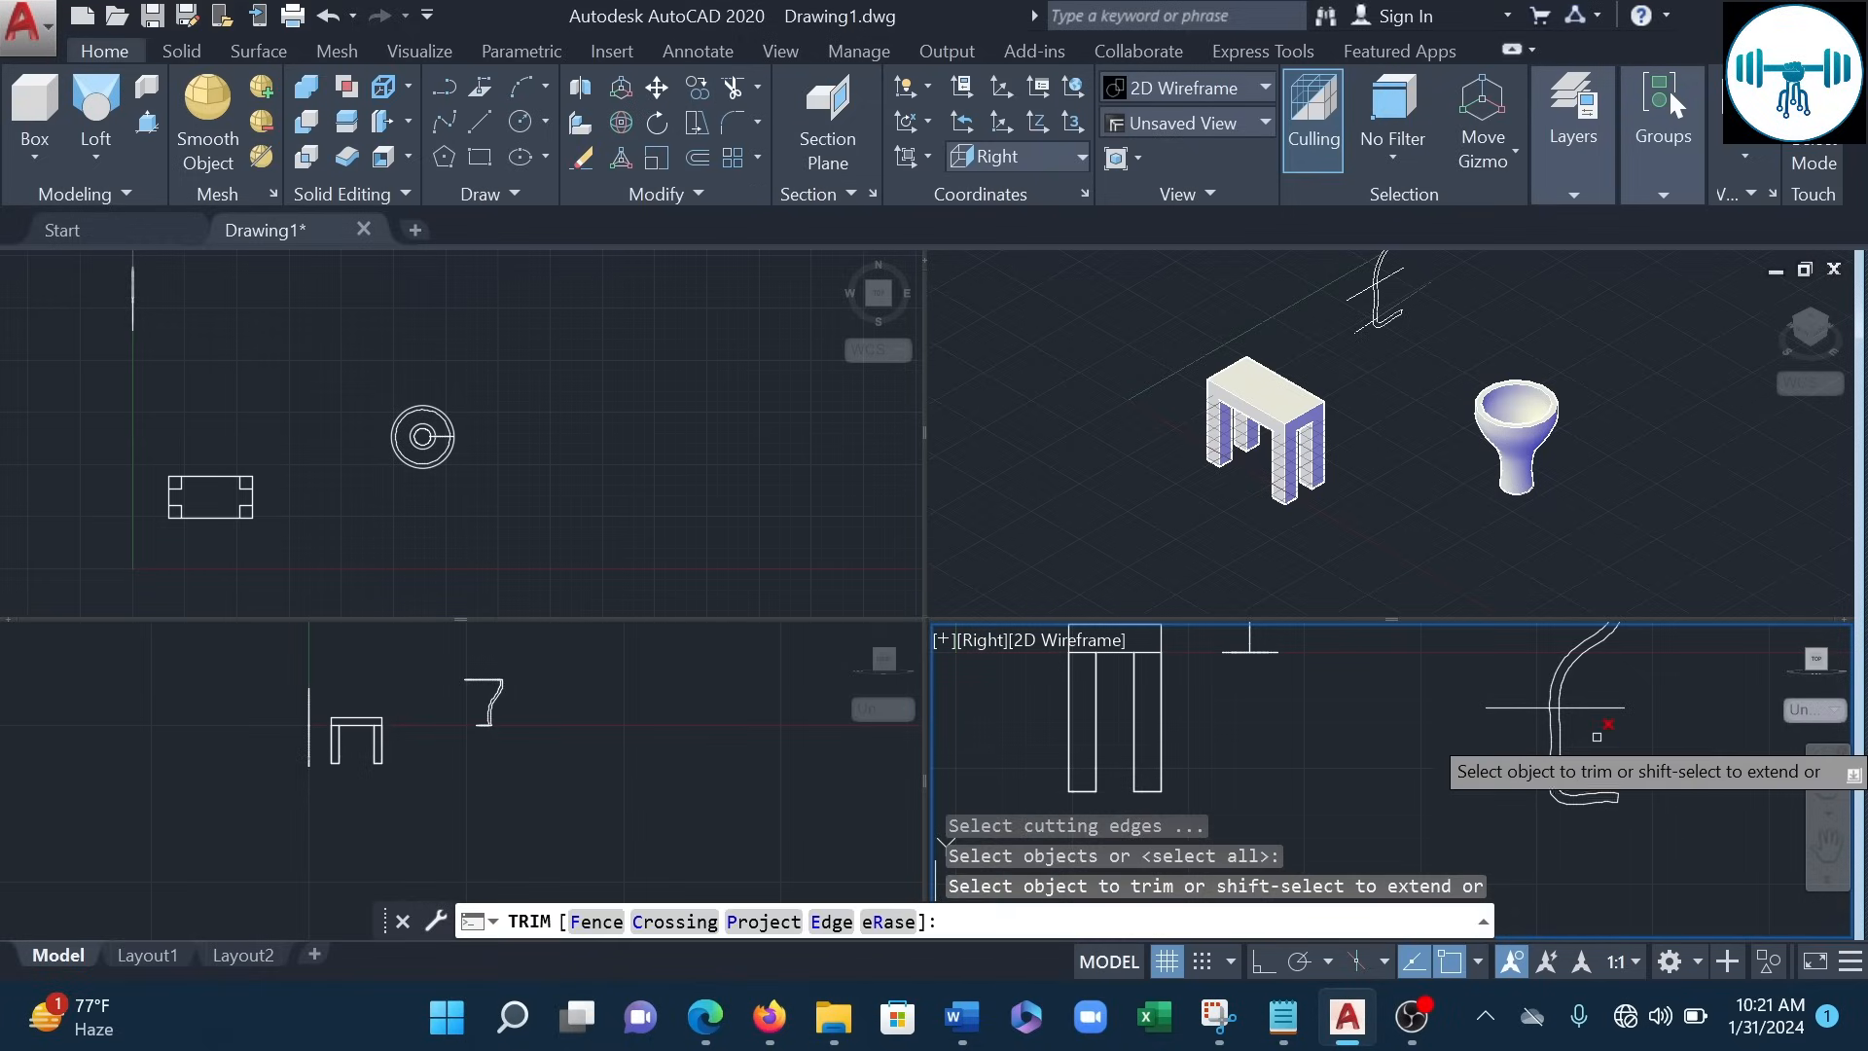
click(1593, 743)
click(1481, 748)
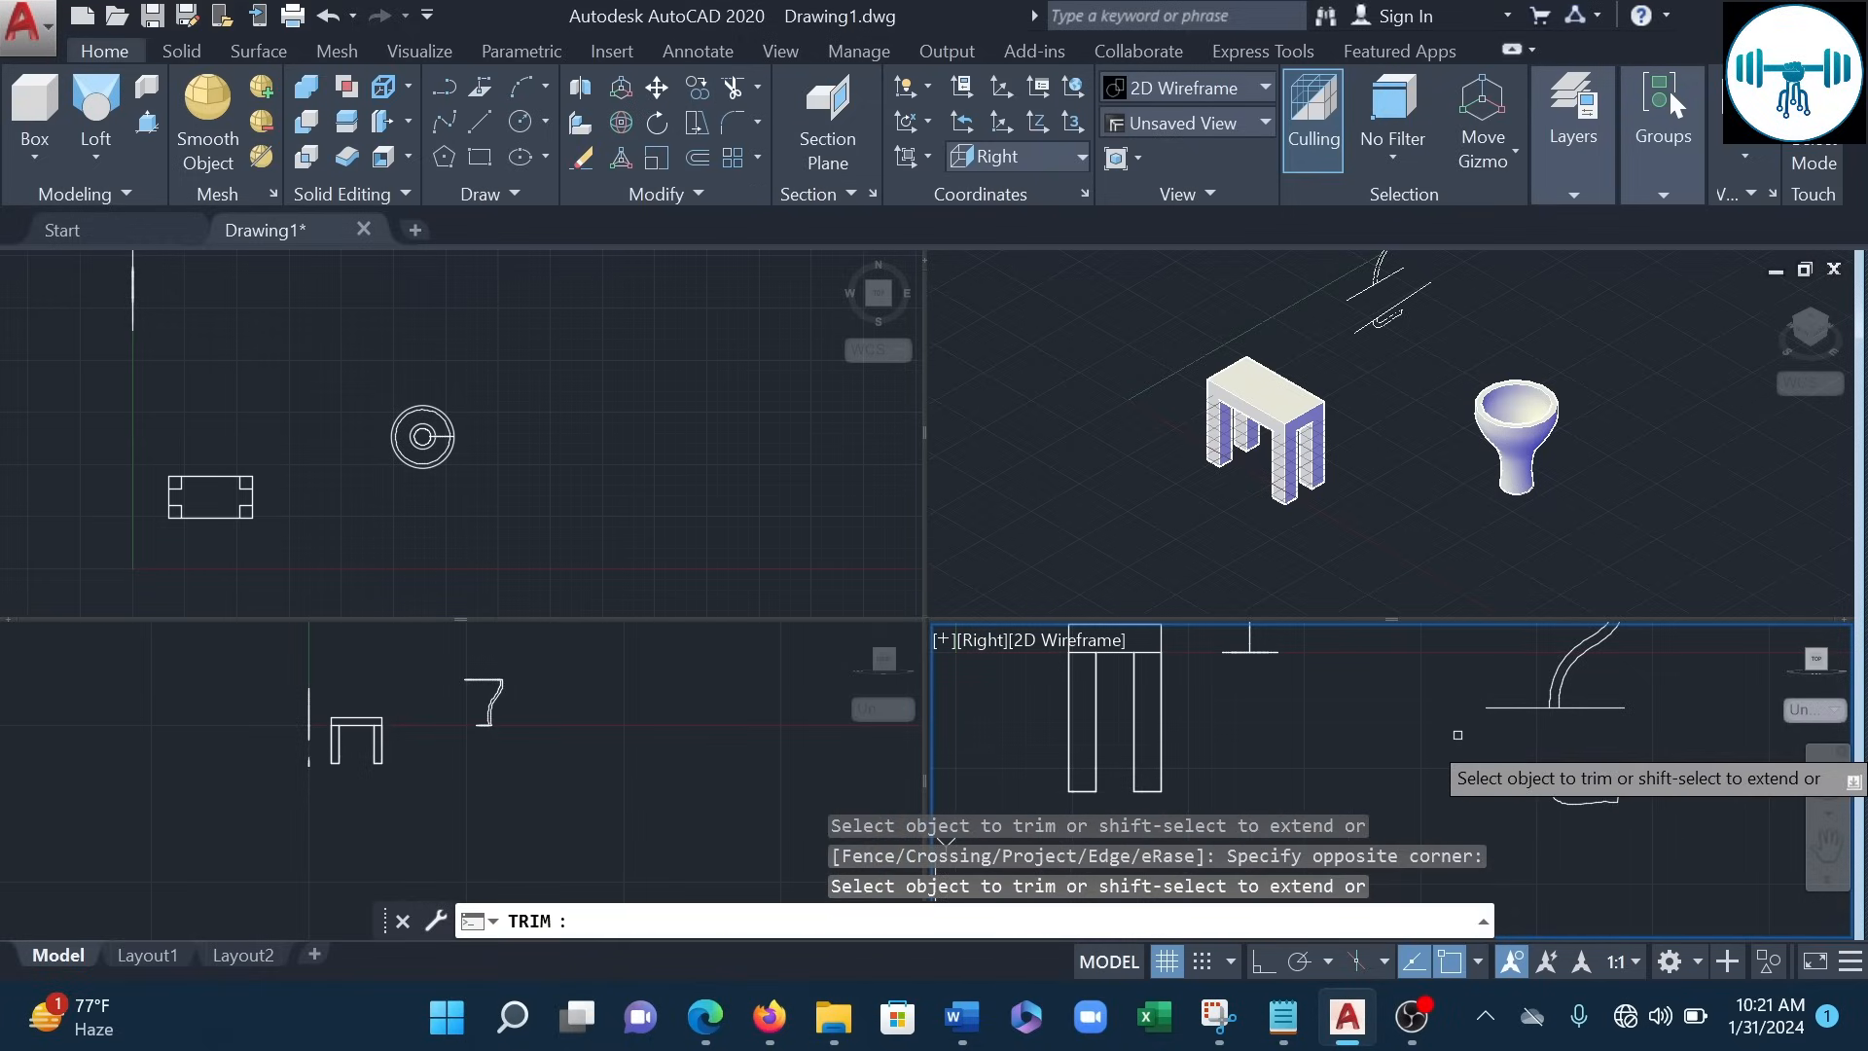
key(Escape)
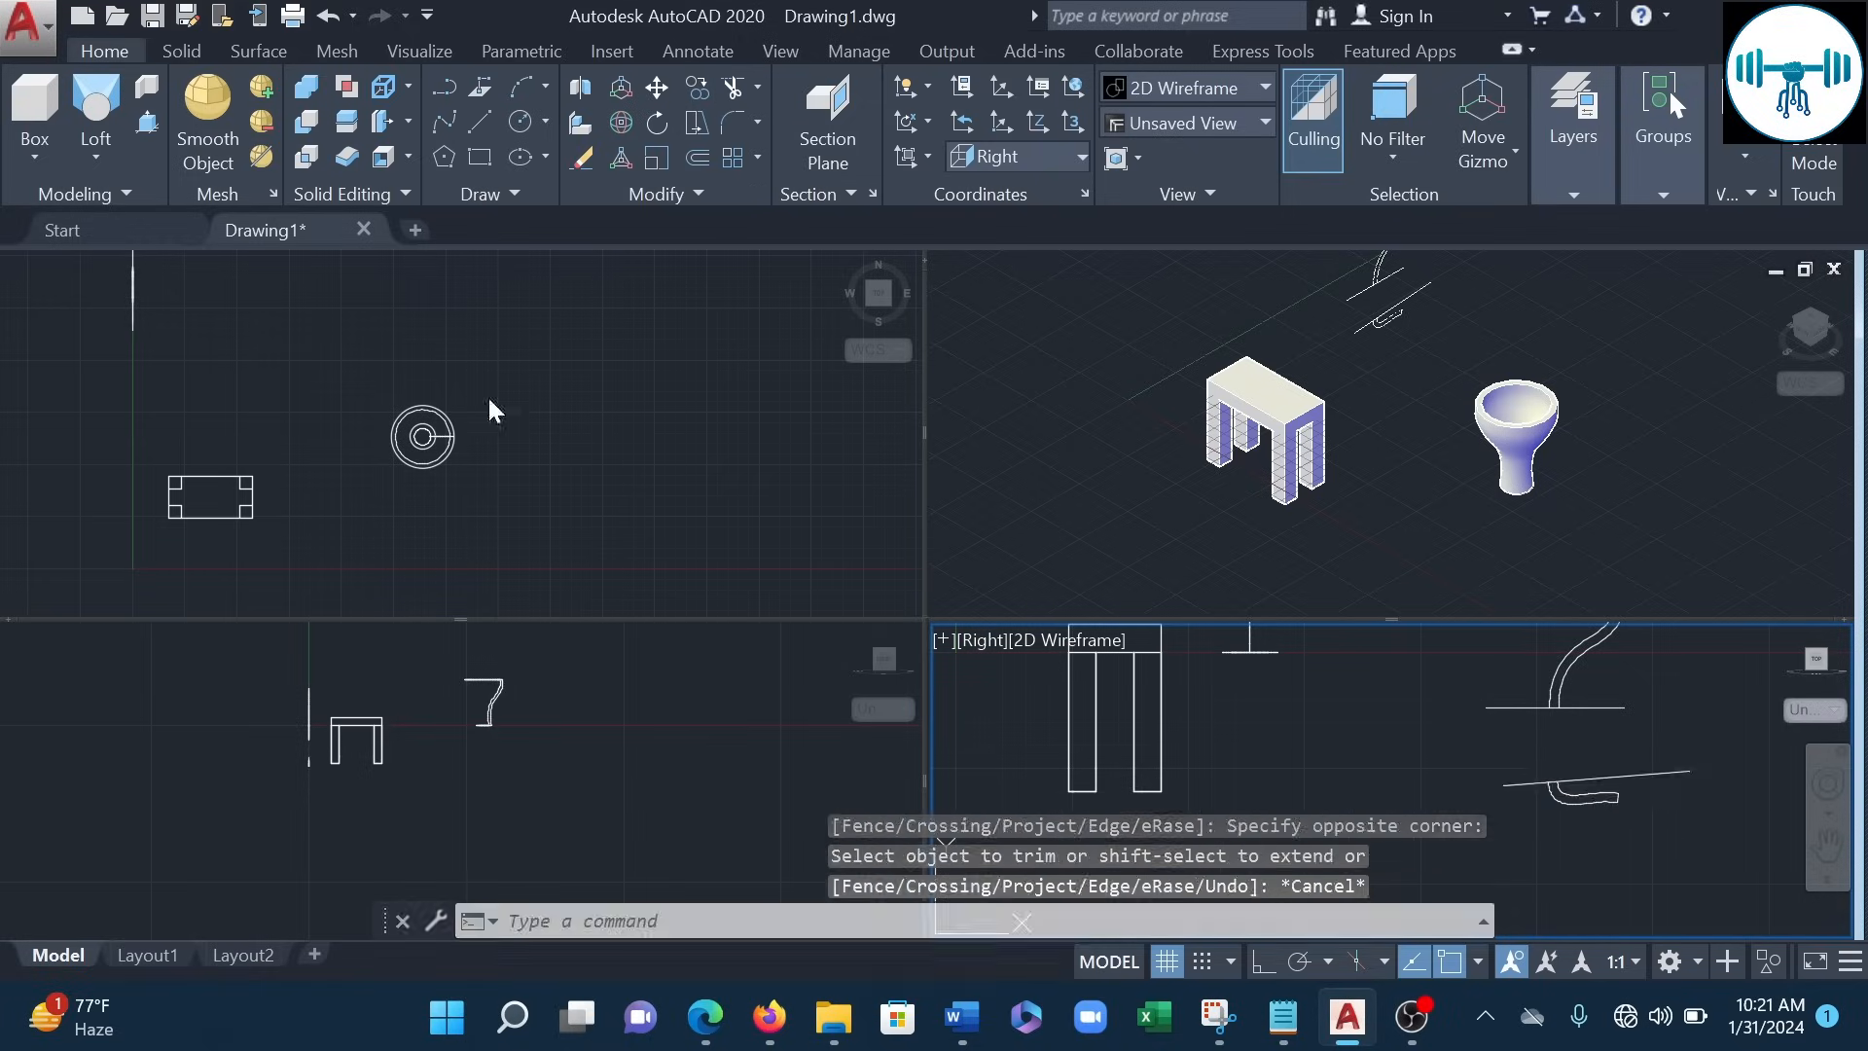
- Draw a straight line joining the trimmed ends of the left spline from the neck line down to the foot line
click(480, 130)
scroll(1557, 713, up, 2)
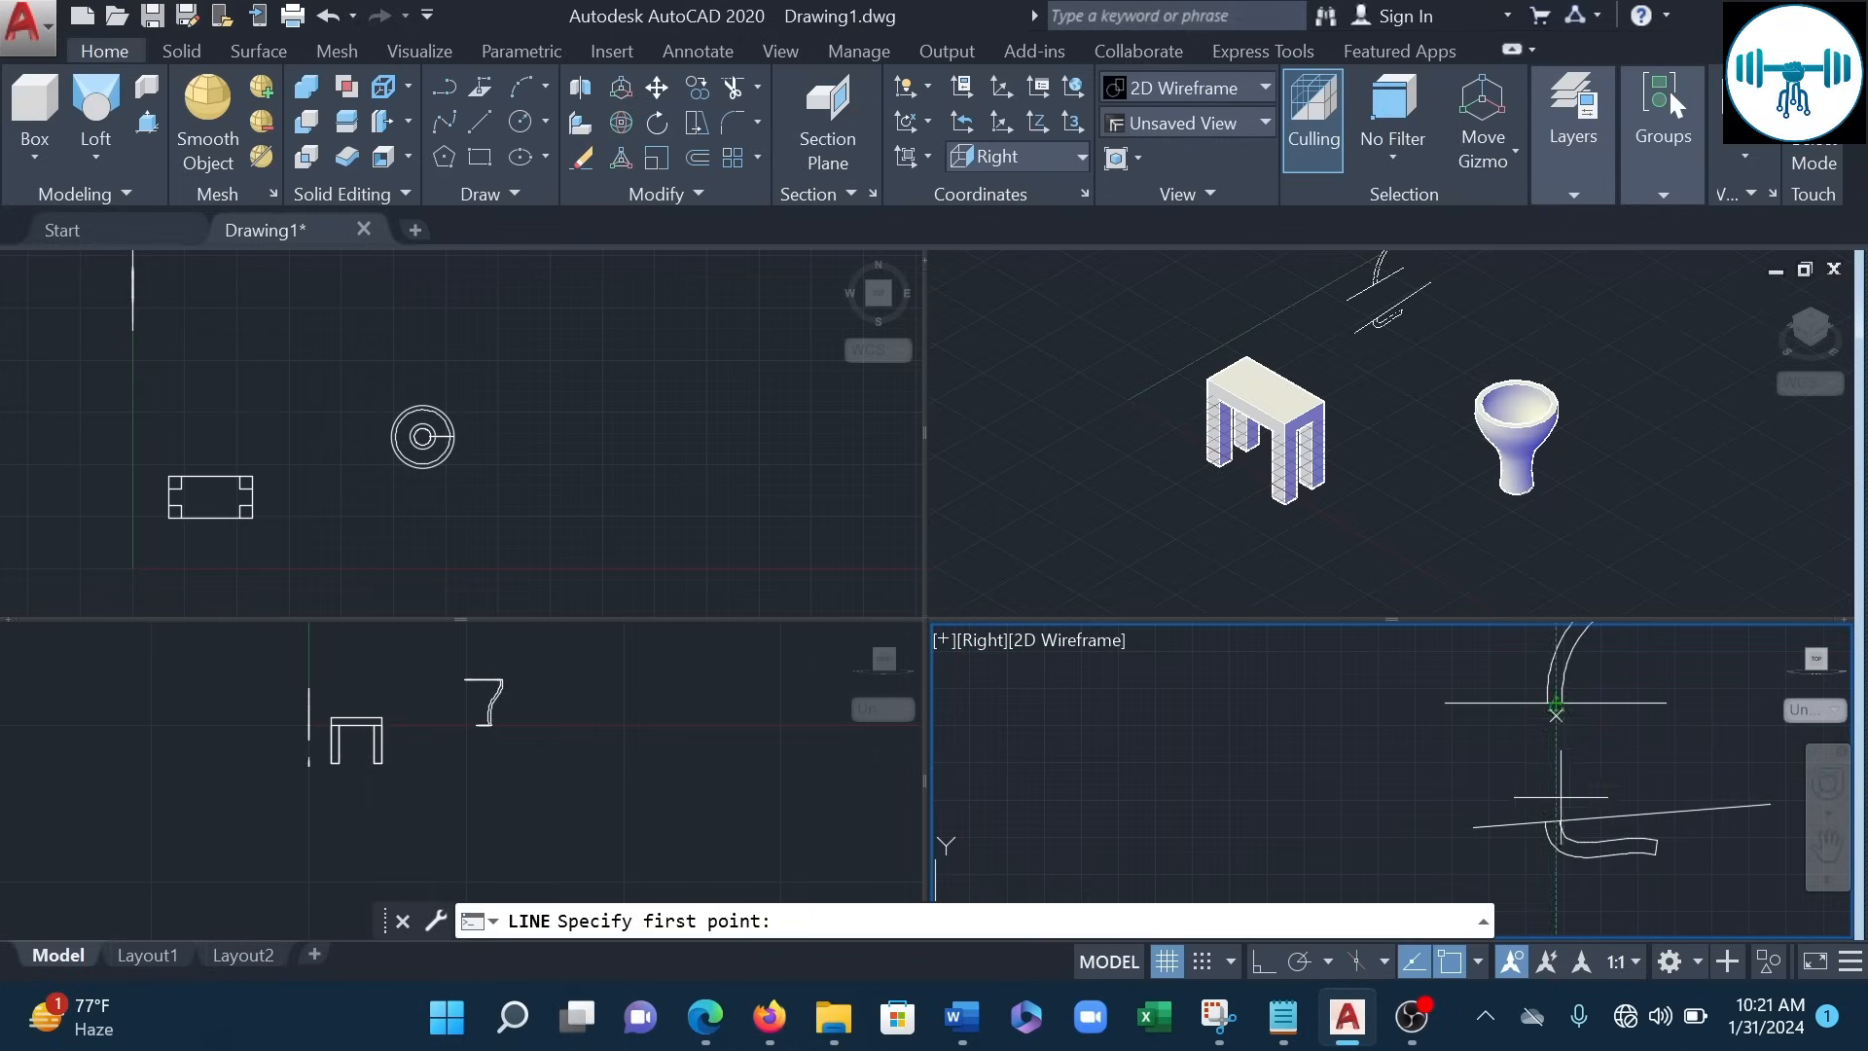
scroll(1557, 712, up, 3)
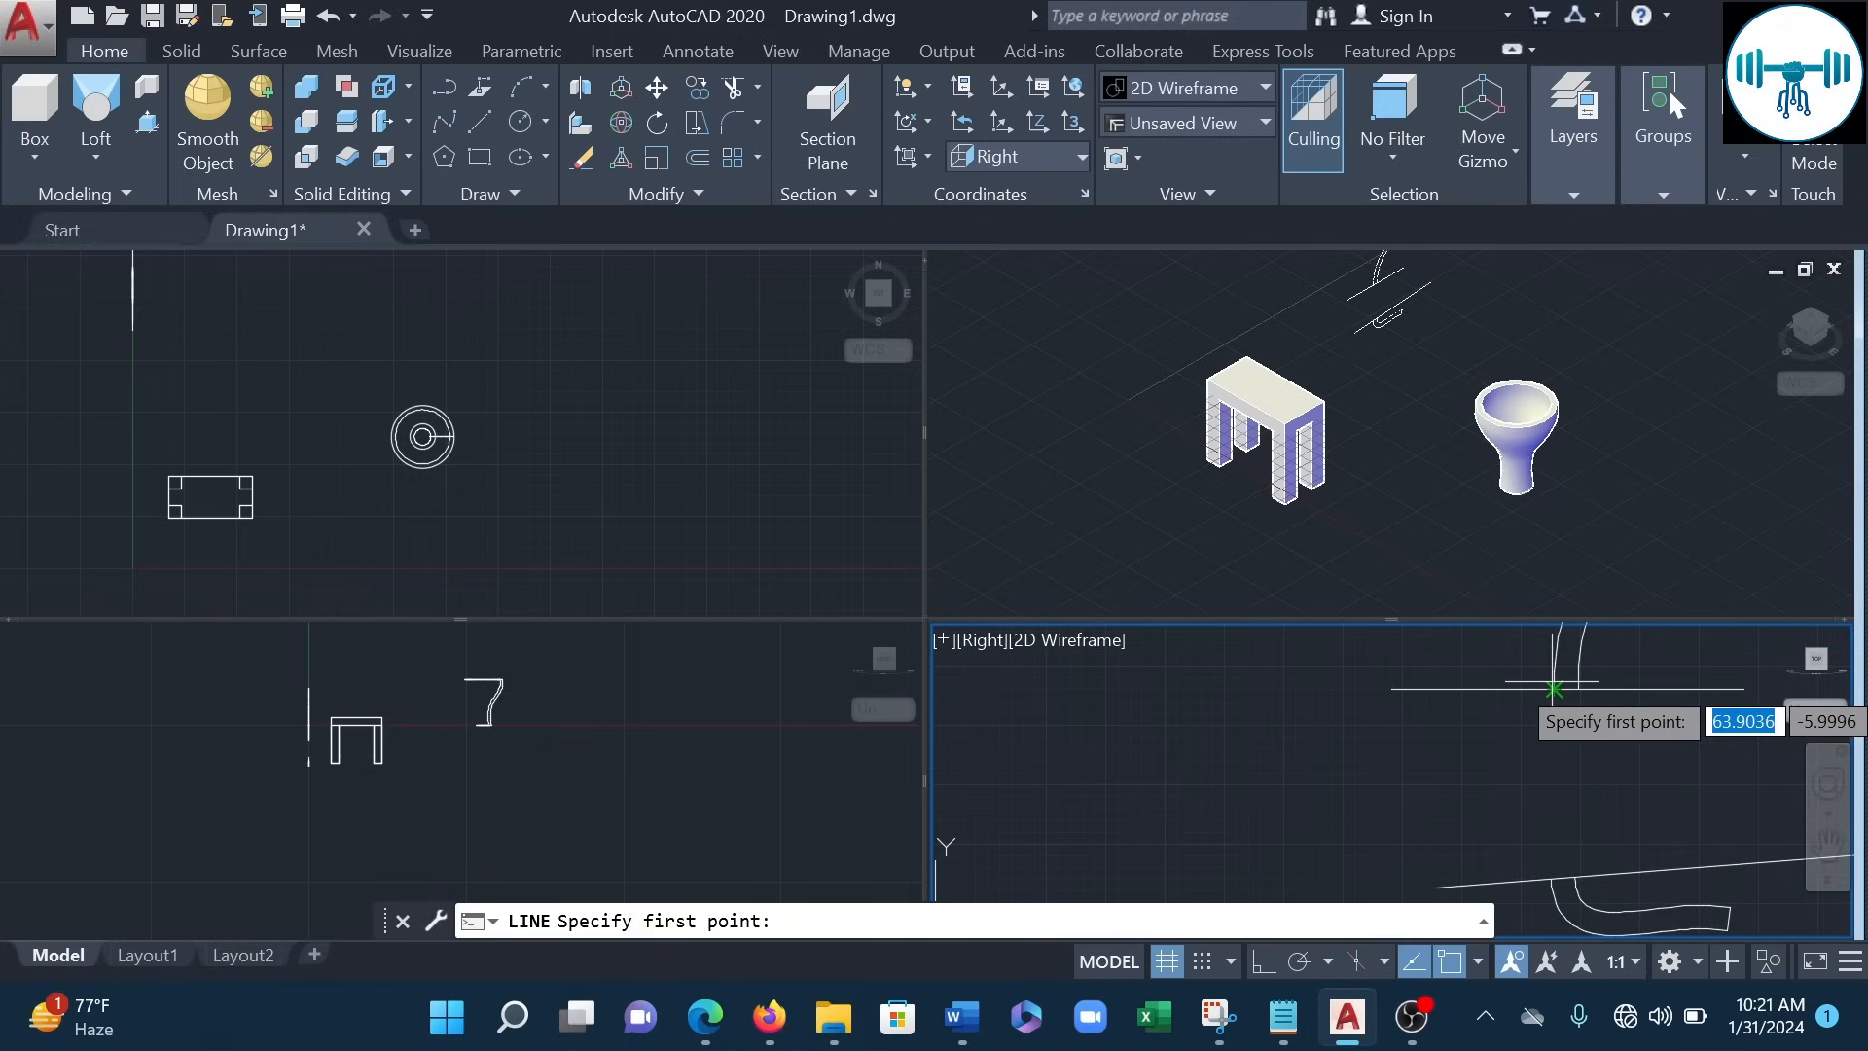
click(1554, 689)
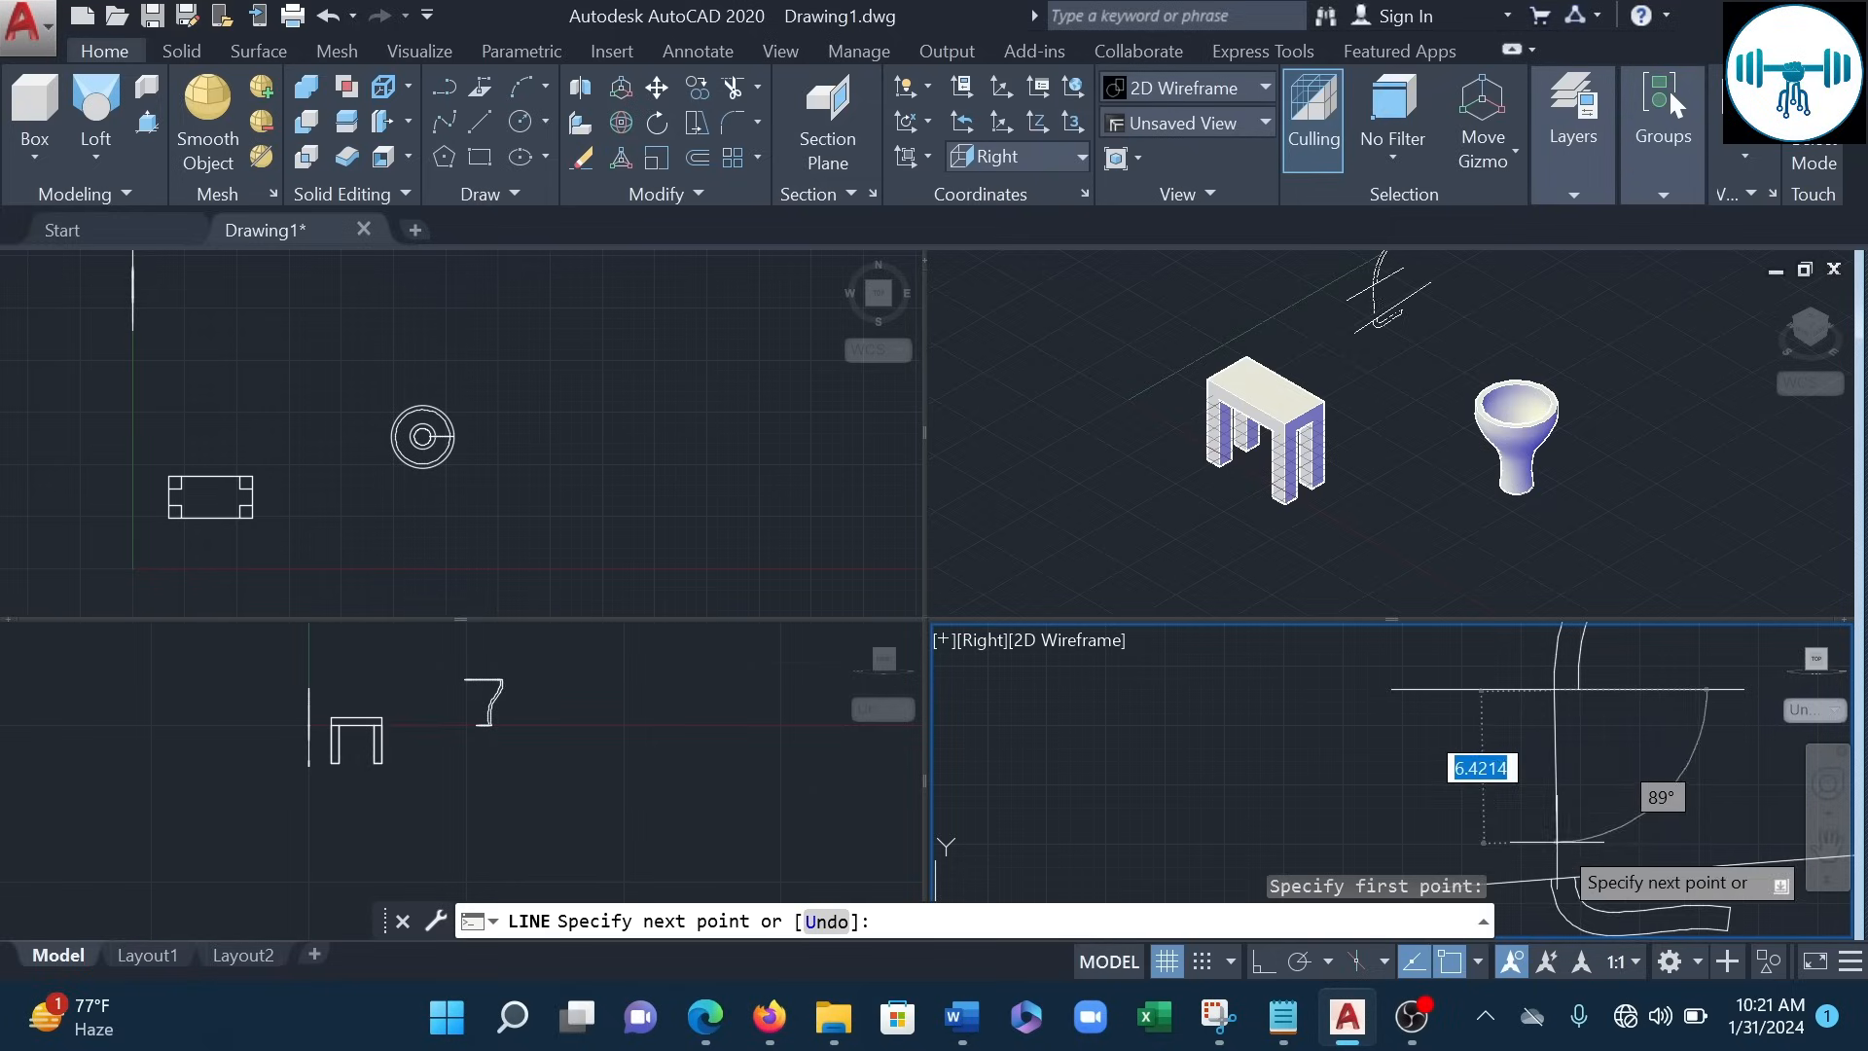
click(1552, 878)
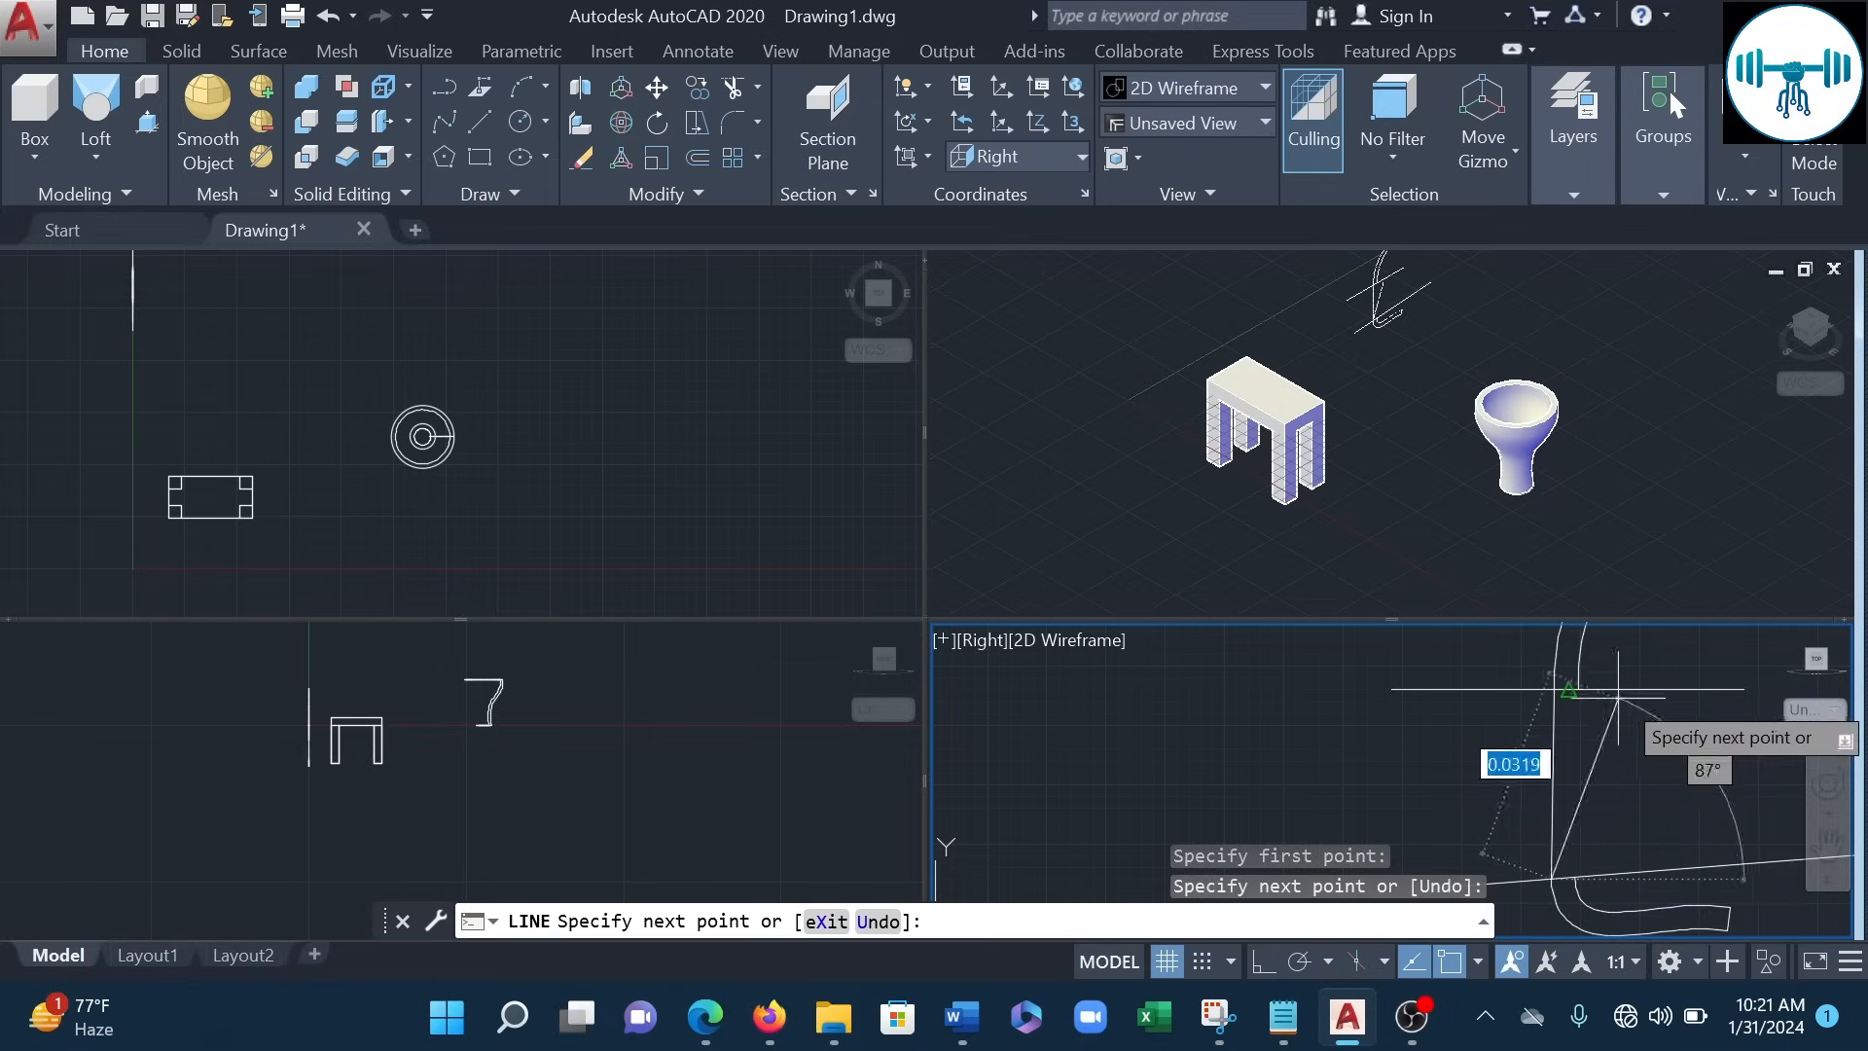
key(Escape)
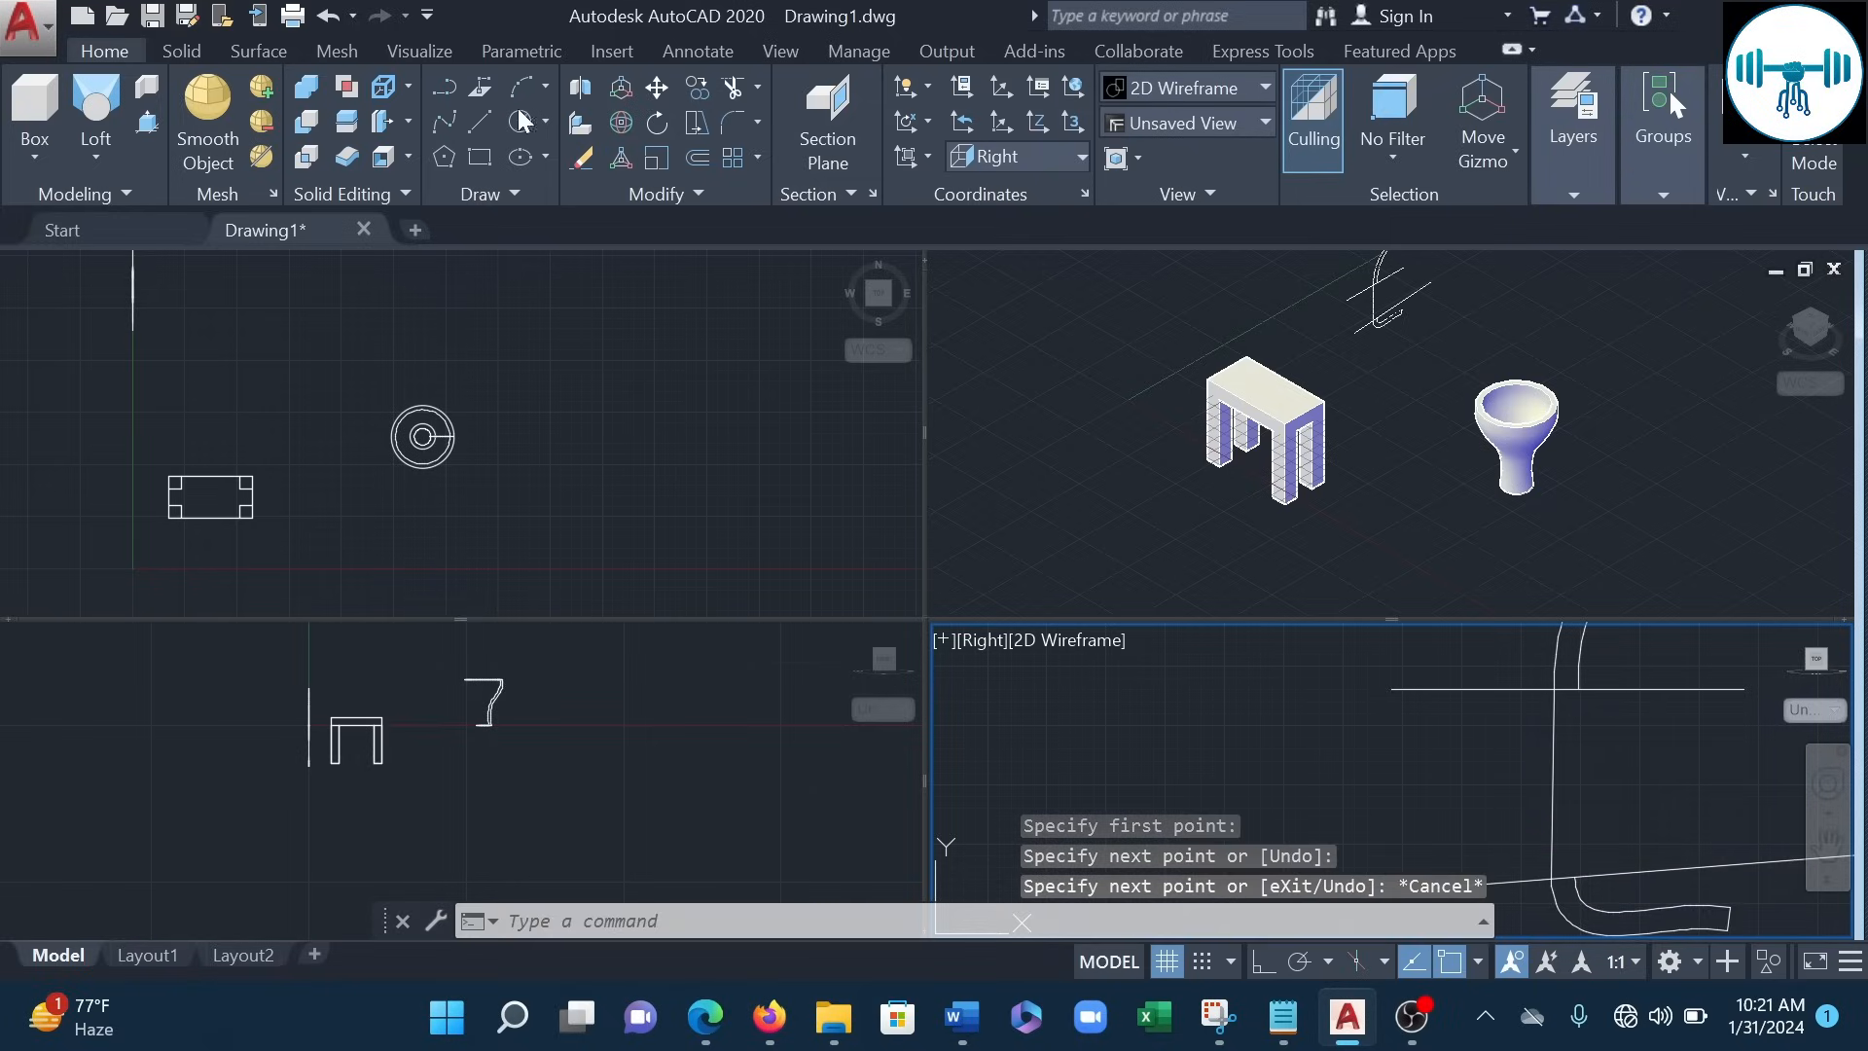
- Draw a straight line joining the trimmed ends of the right spline between the neck and foot lines
click(479, 121)
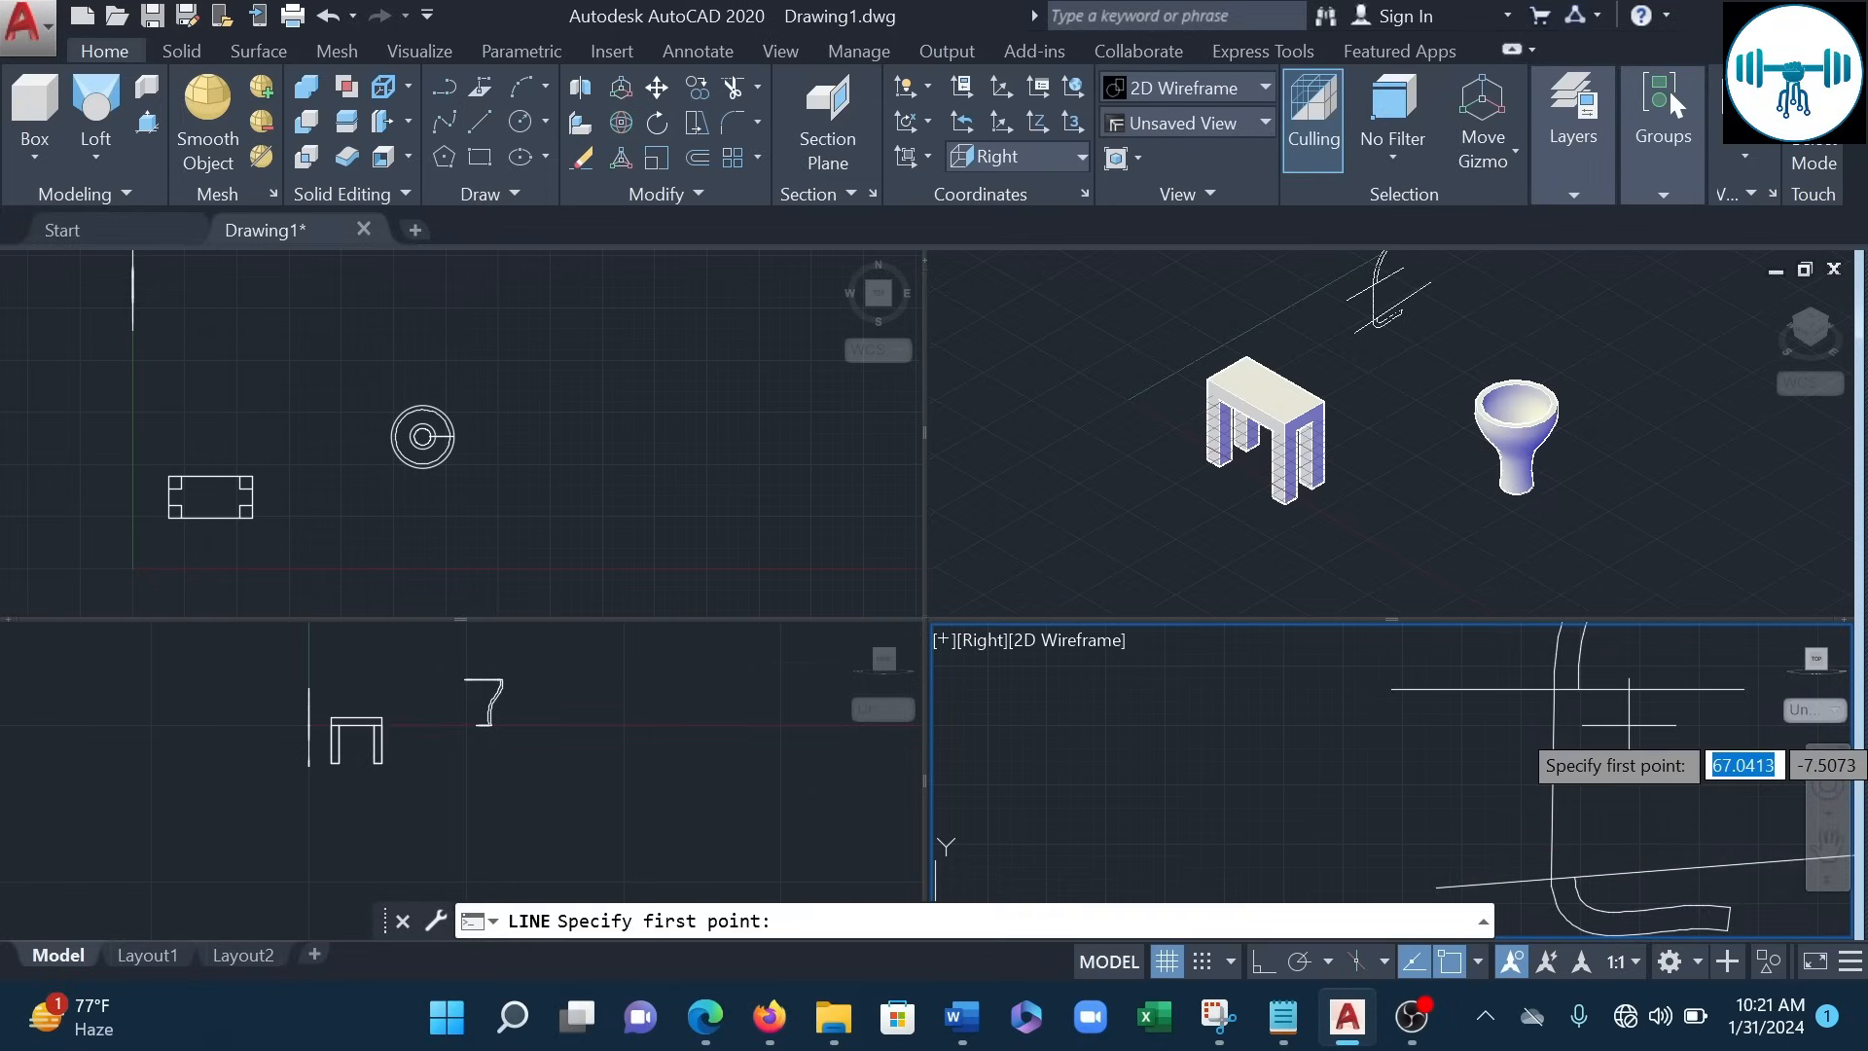
click(1577, 689)
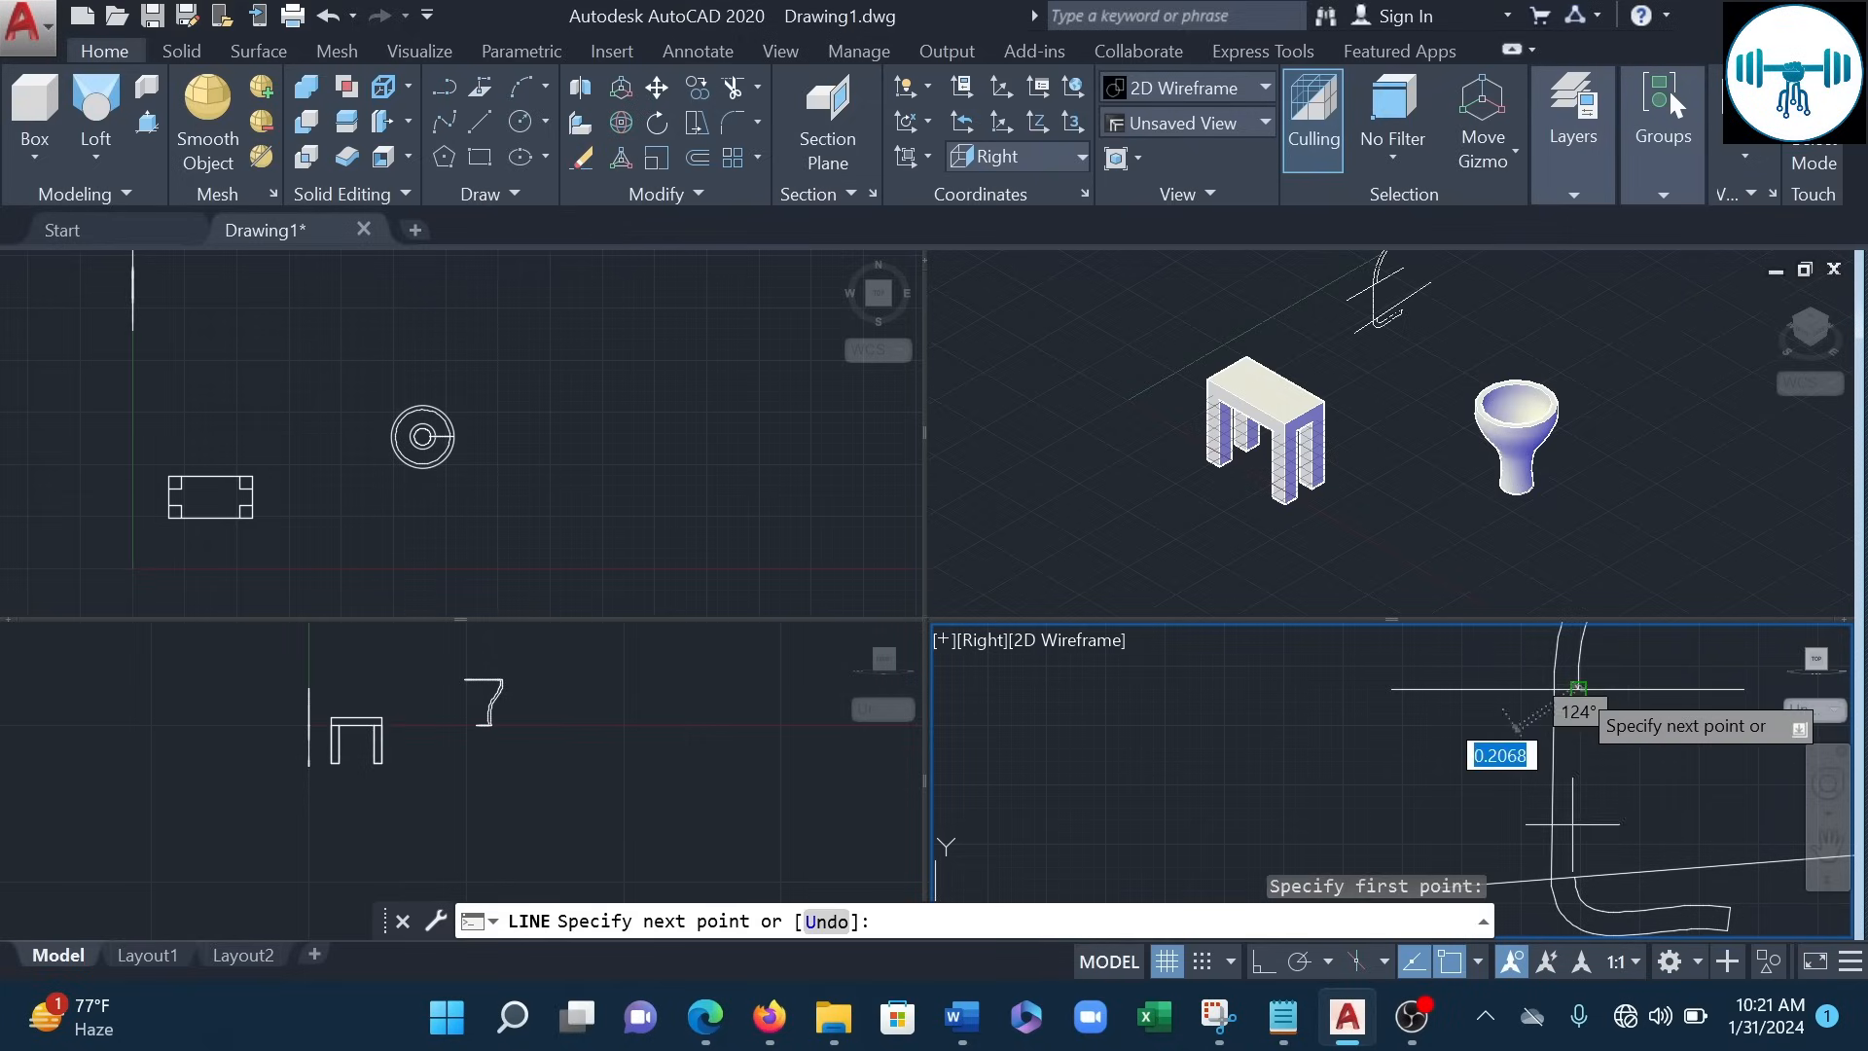
click(1574, 878)
key(Escape)
- Delete the horizontal neck line and the sloping foot line that cross the profile
scroll(1539, 626, down, 4)
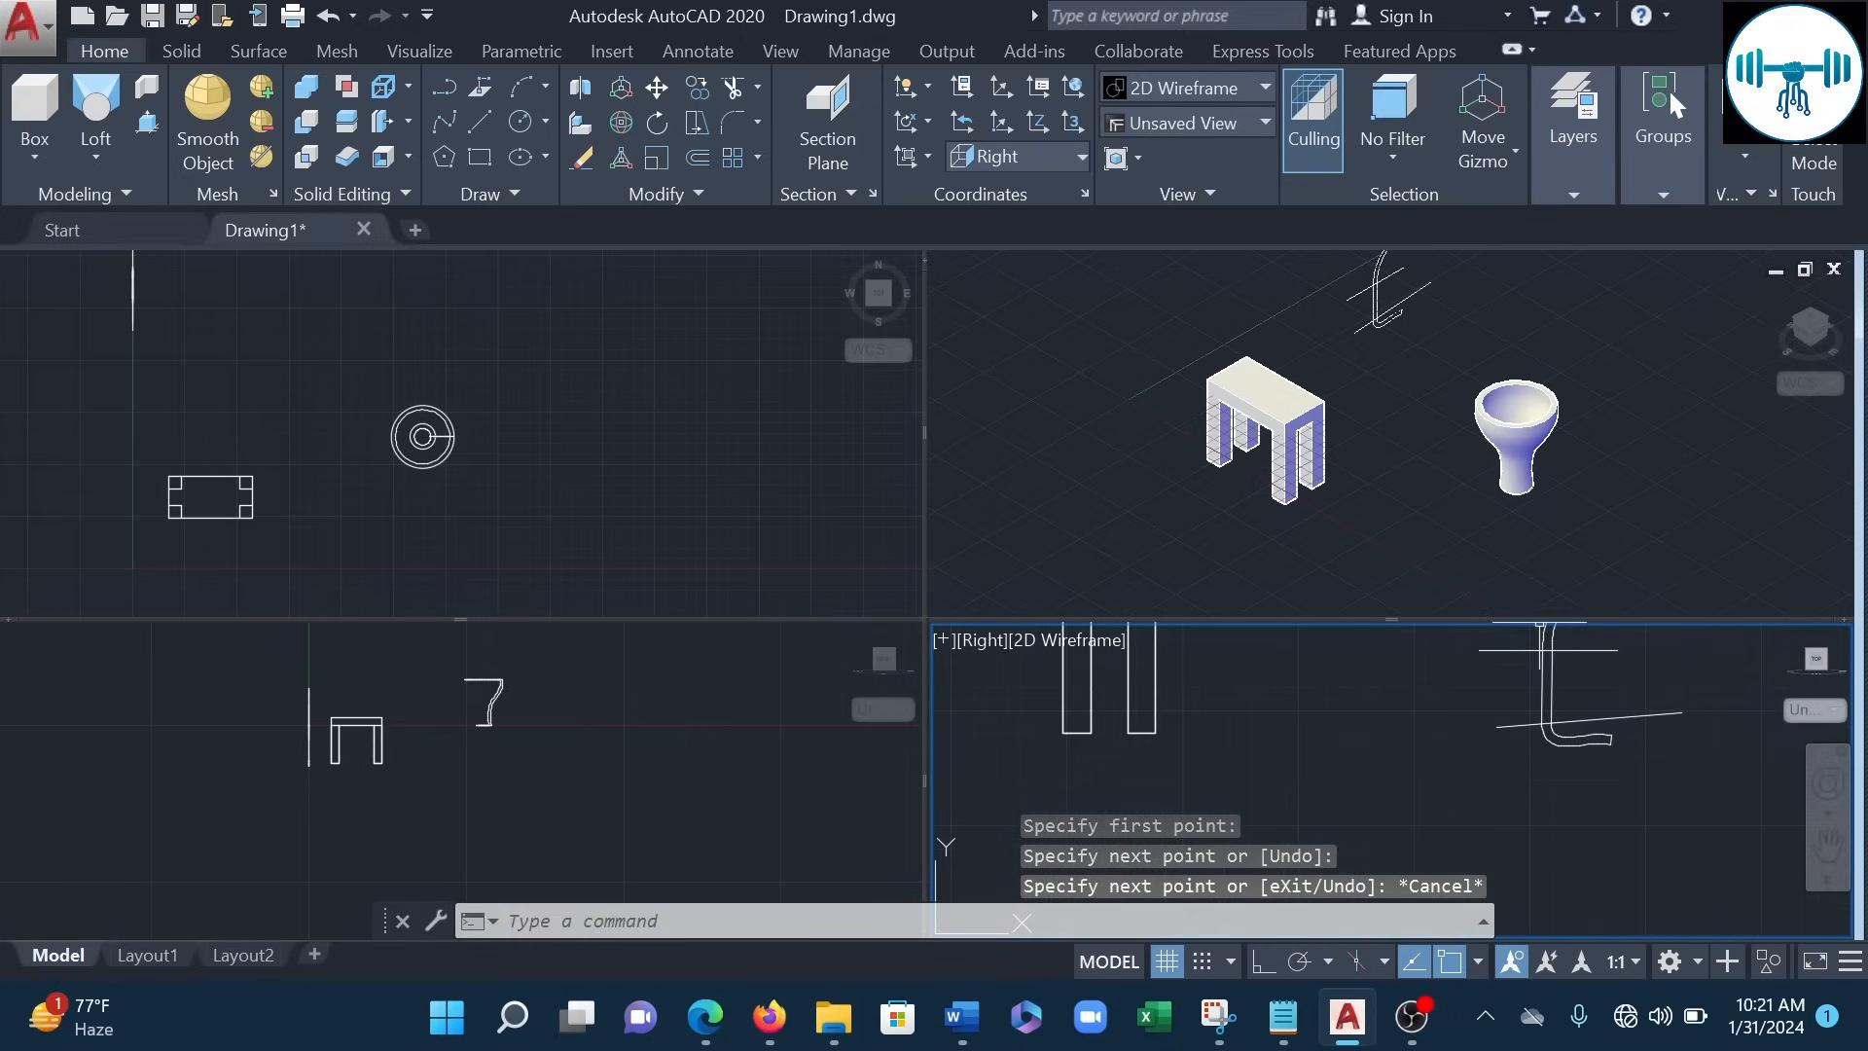
middle_drag(1540, 704, 1540, 833)
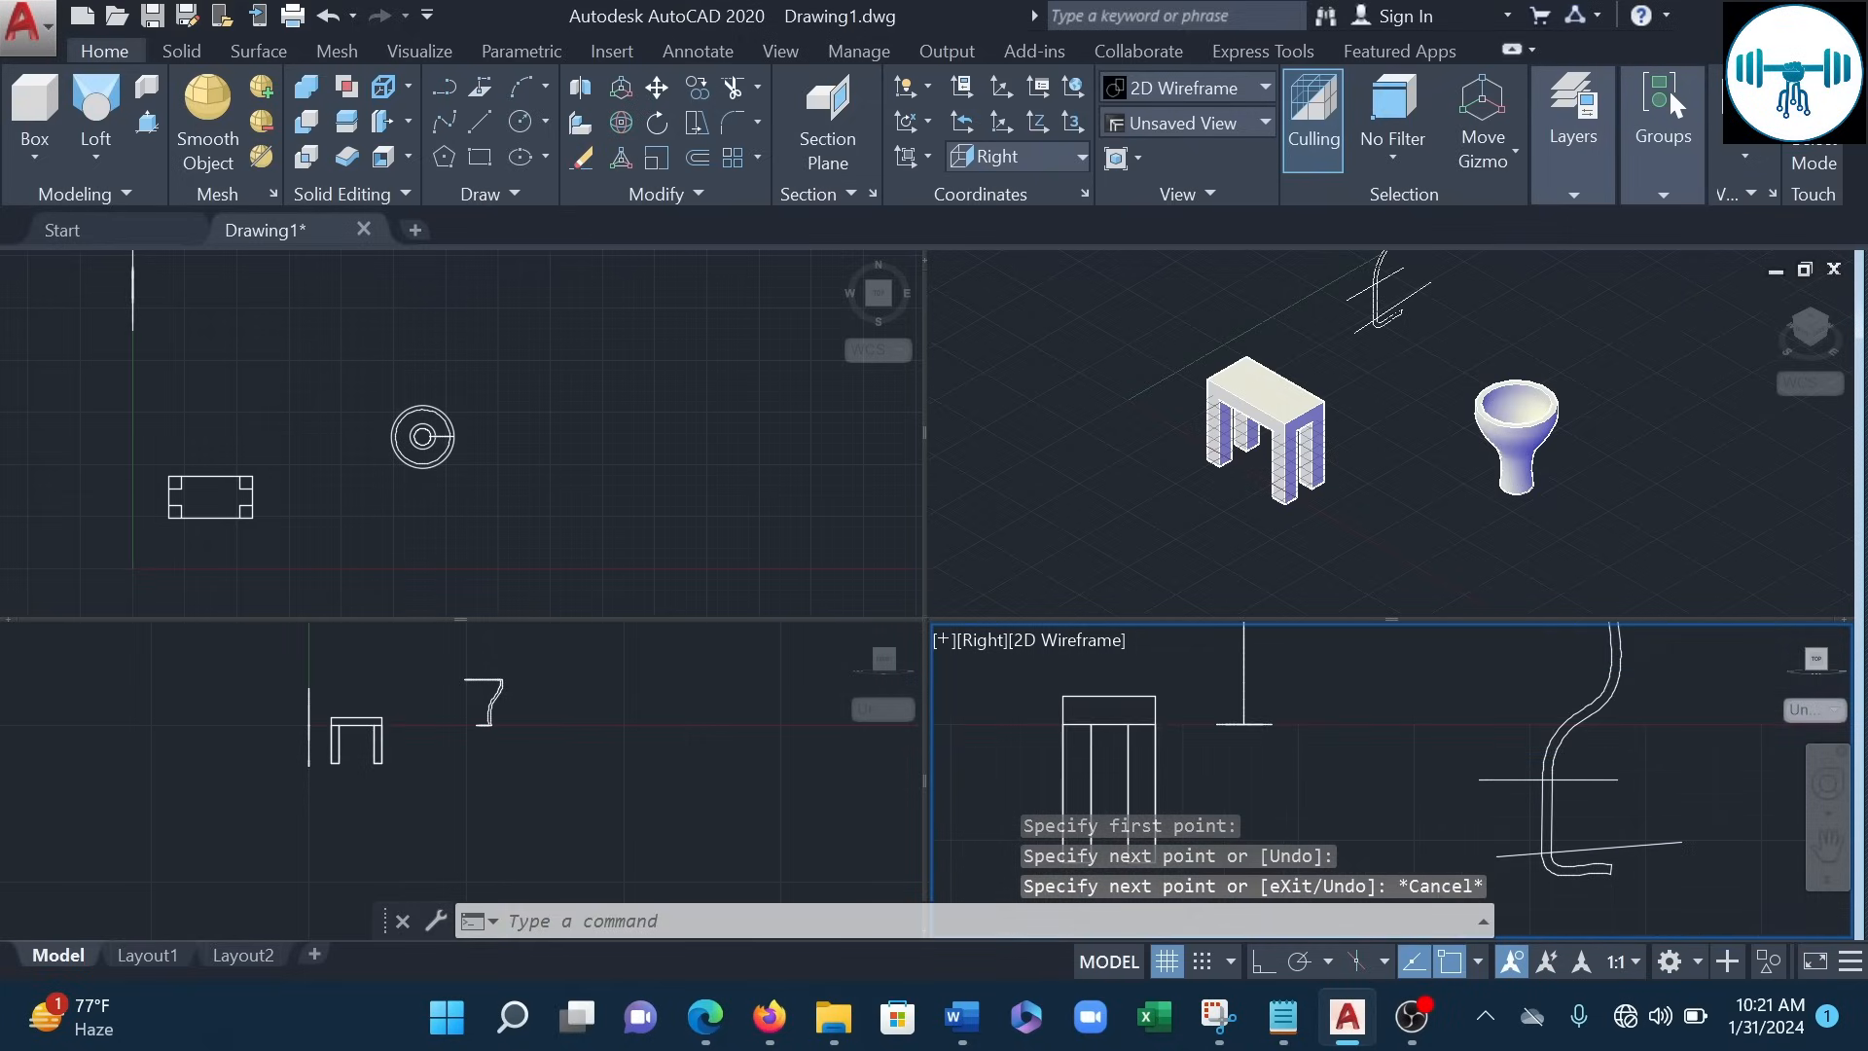
click(1521, 883)
click(1493, 721)
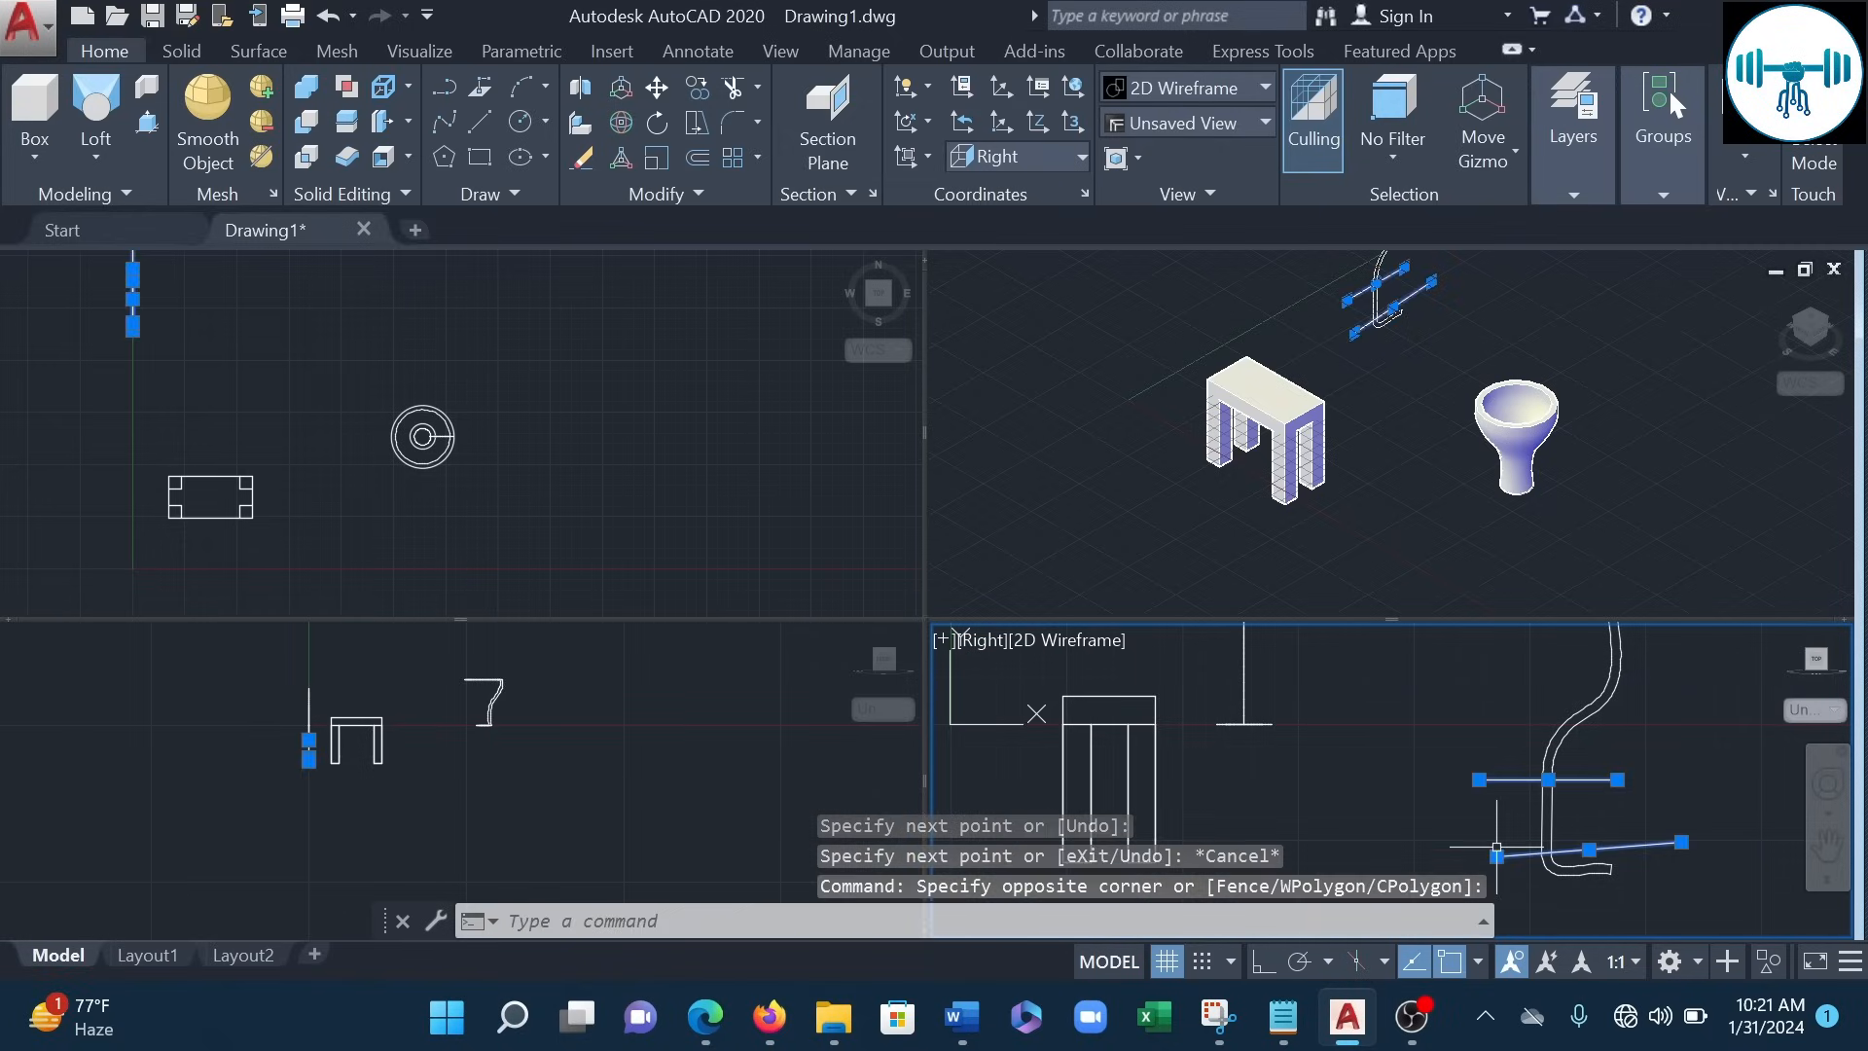
key(Delete)
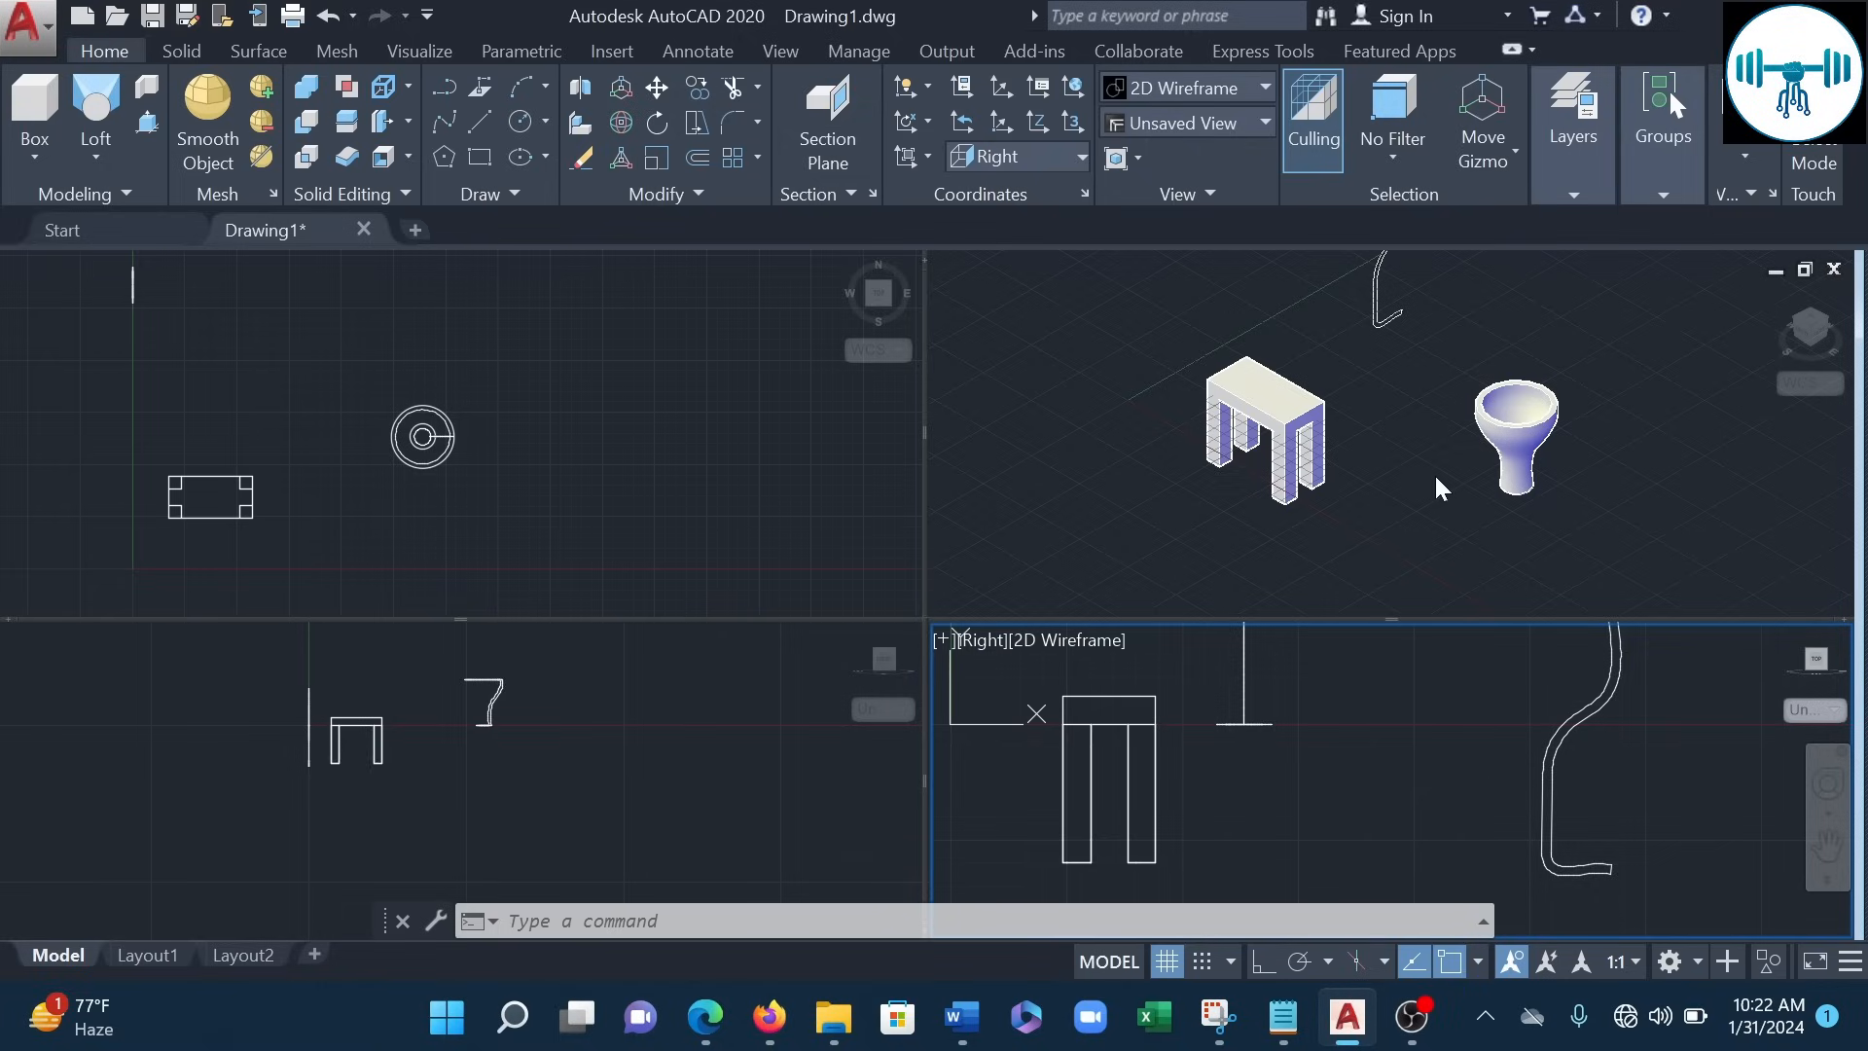
- Examine the finished double profile and its position relative to the other objects in the Right, Top and SE Isometric views
scroll(1505, 717, down, 4)
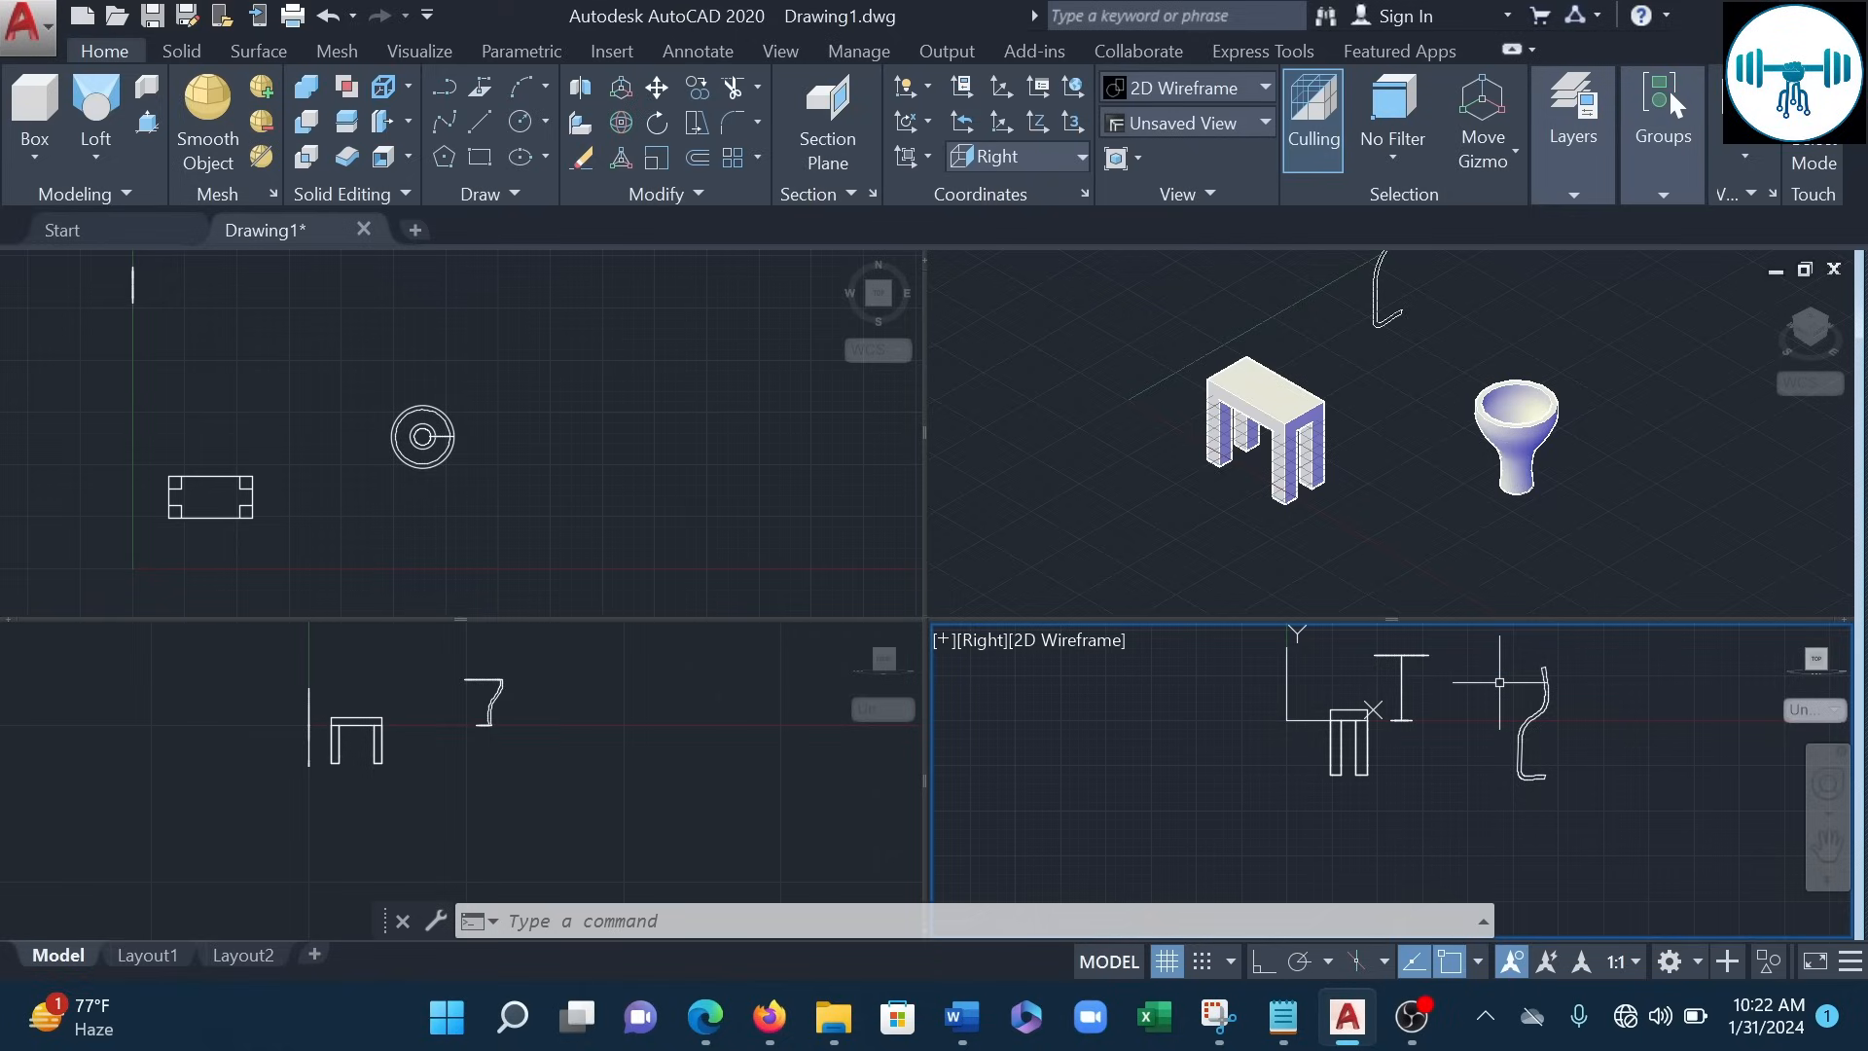
click(498, 425)
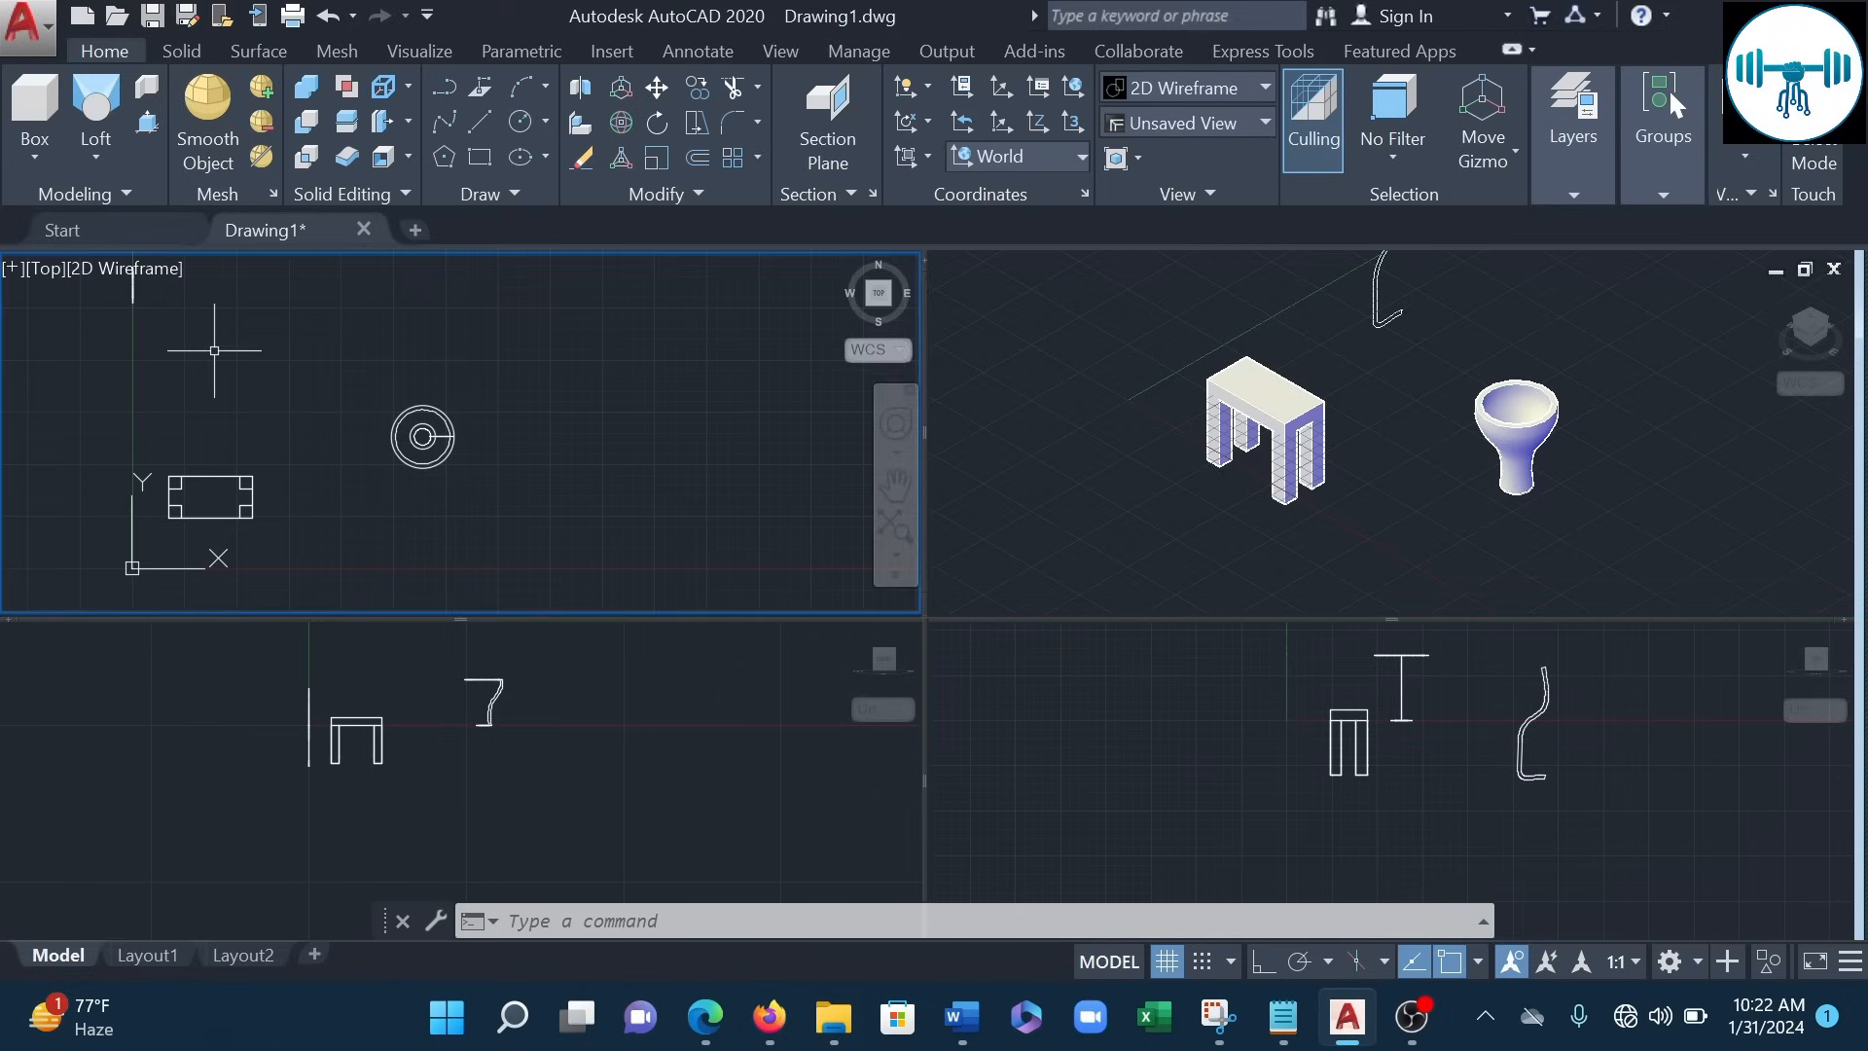
middle_drag(214, 350, 400, 424)
middle_drag(310, 349, 424, 356)
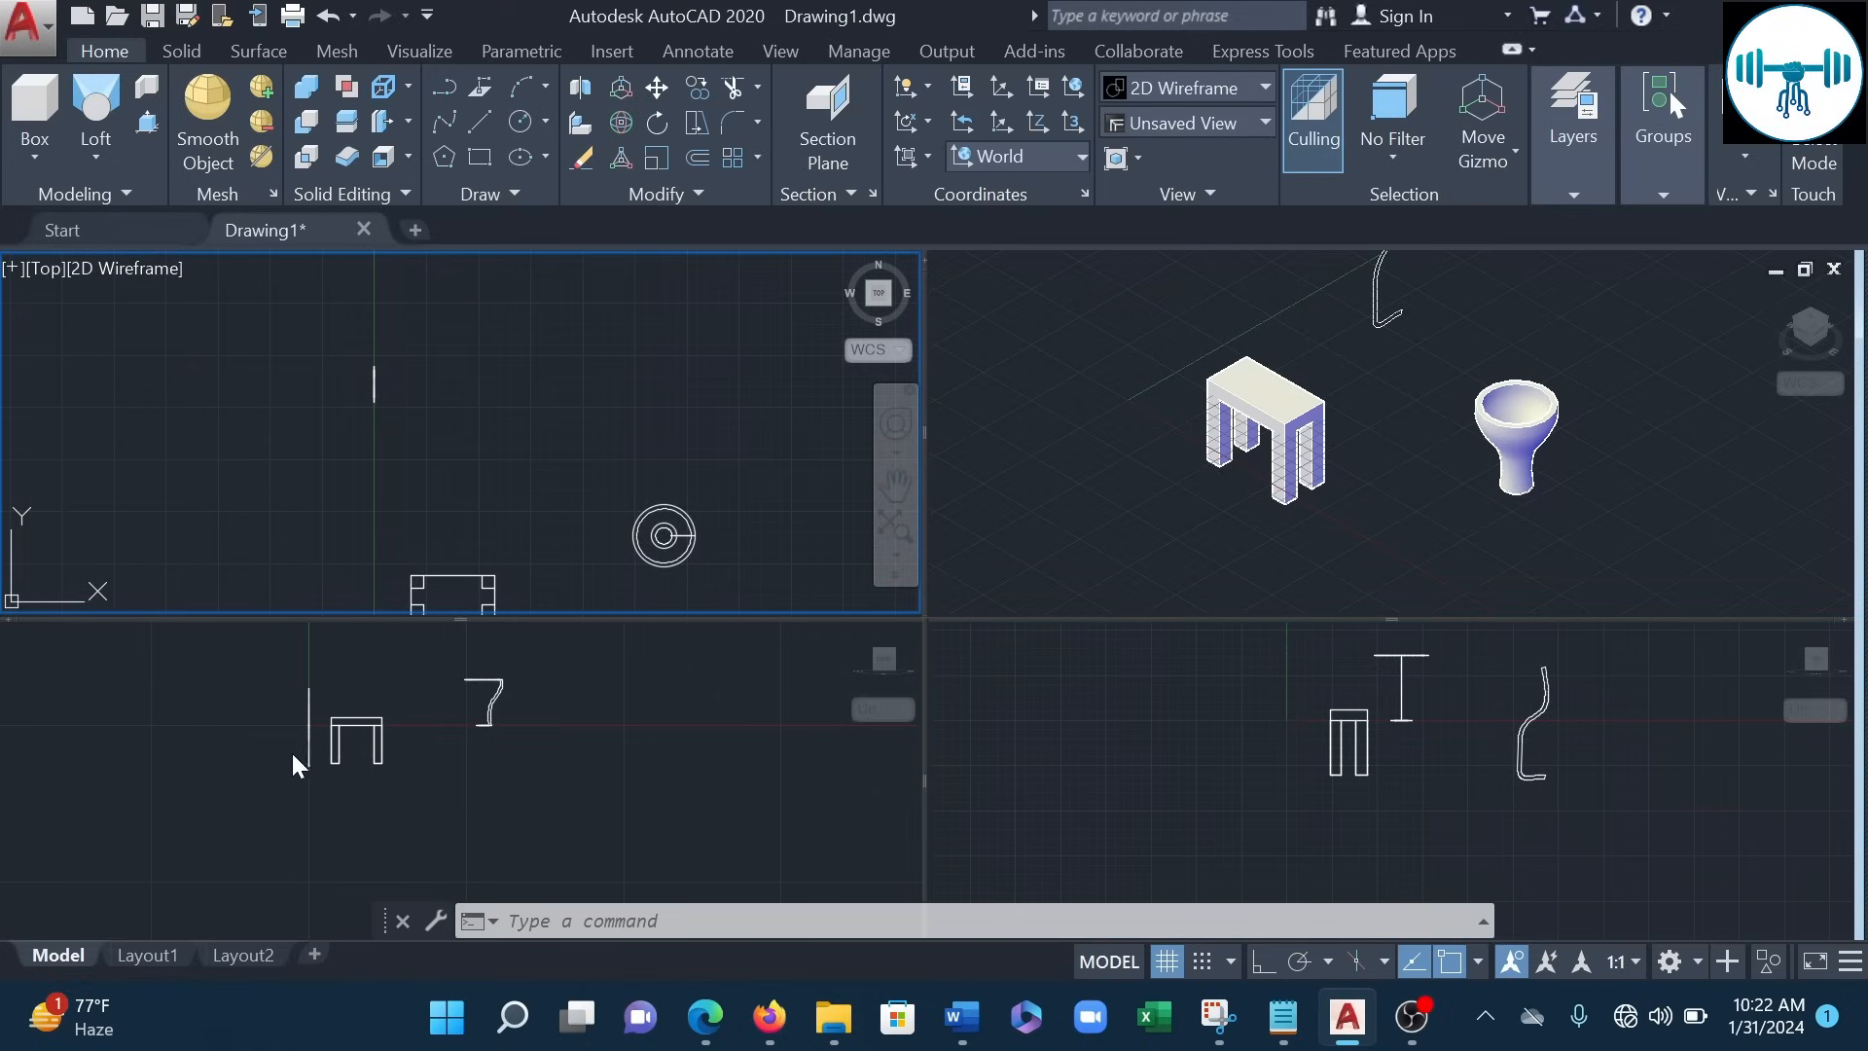
click(1449, 306)
scroll(1469, 331, down, 2)
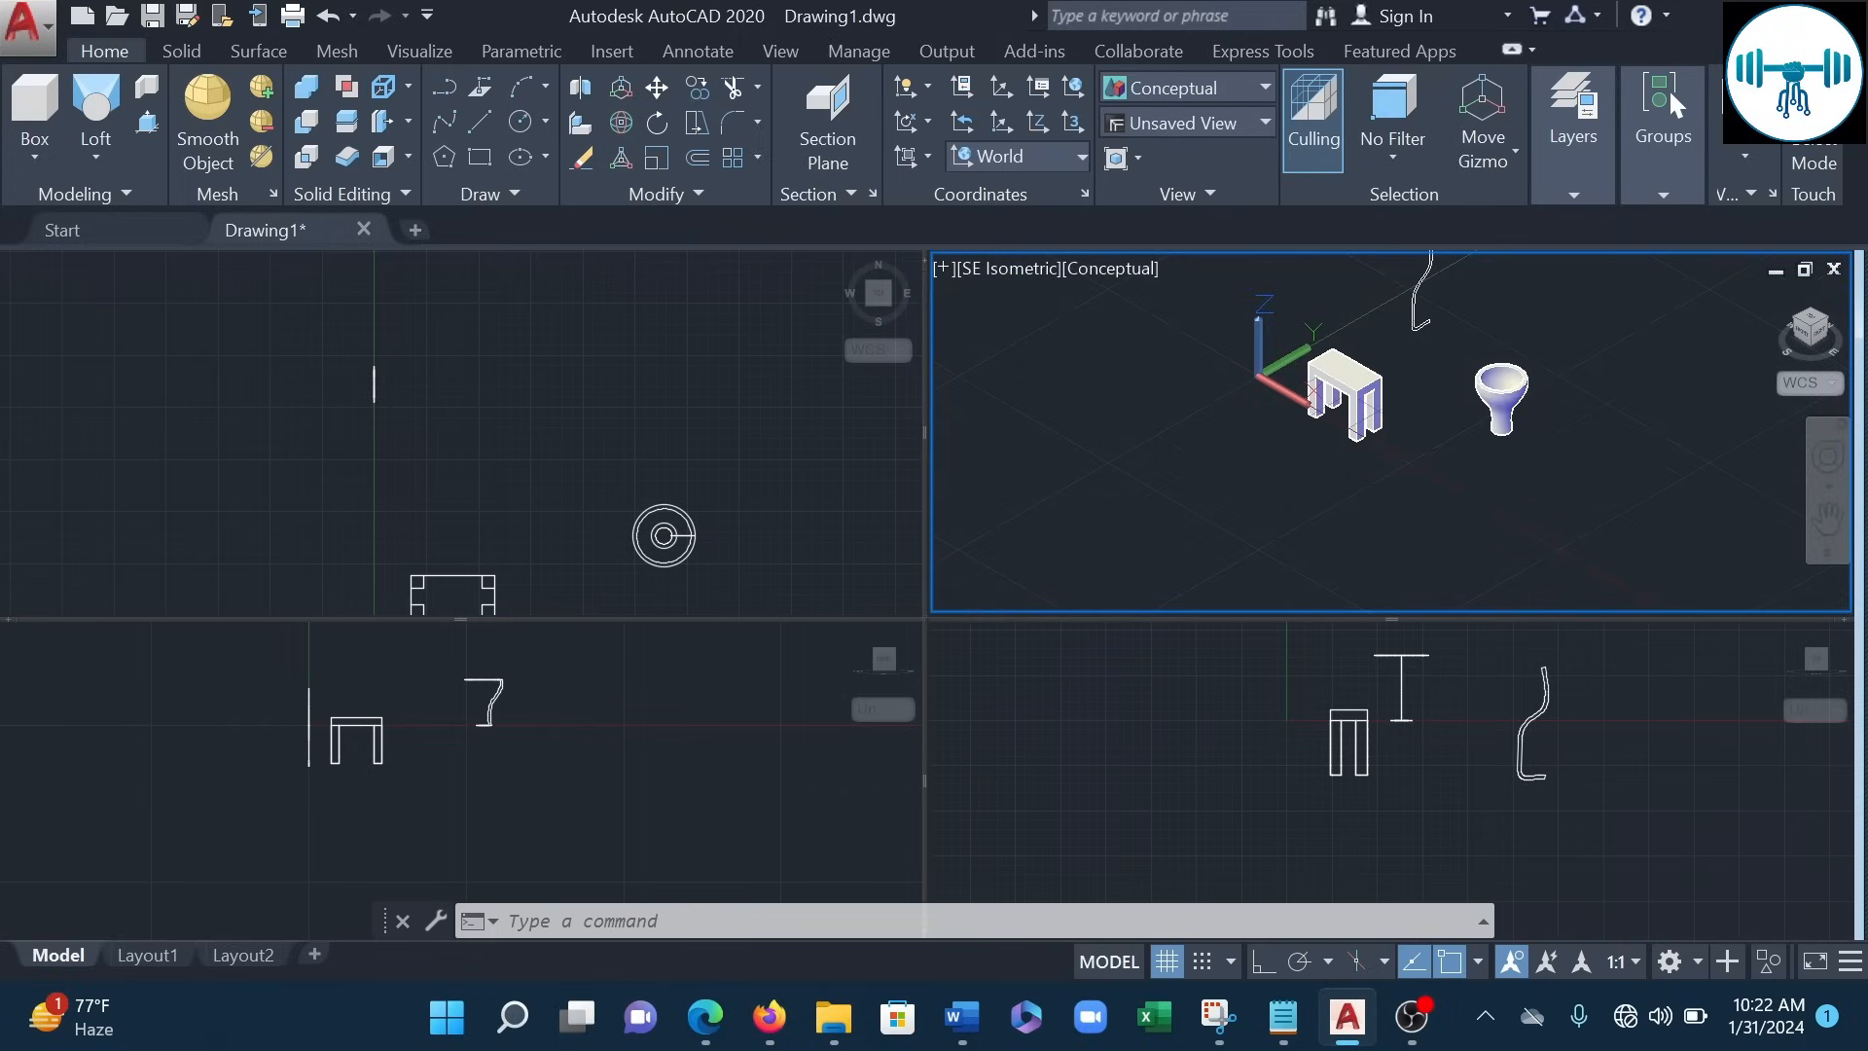
middle_drag(1462, 327, 1421, 434)
scroll(1421, 434, up, 2)
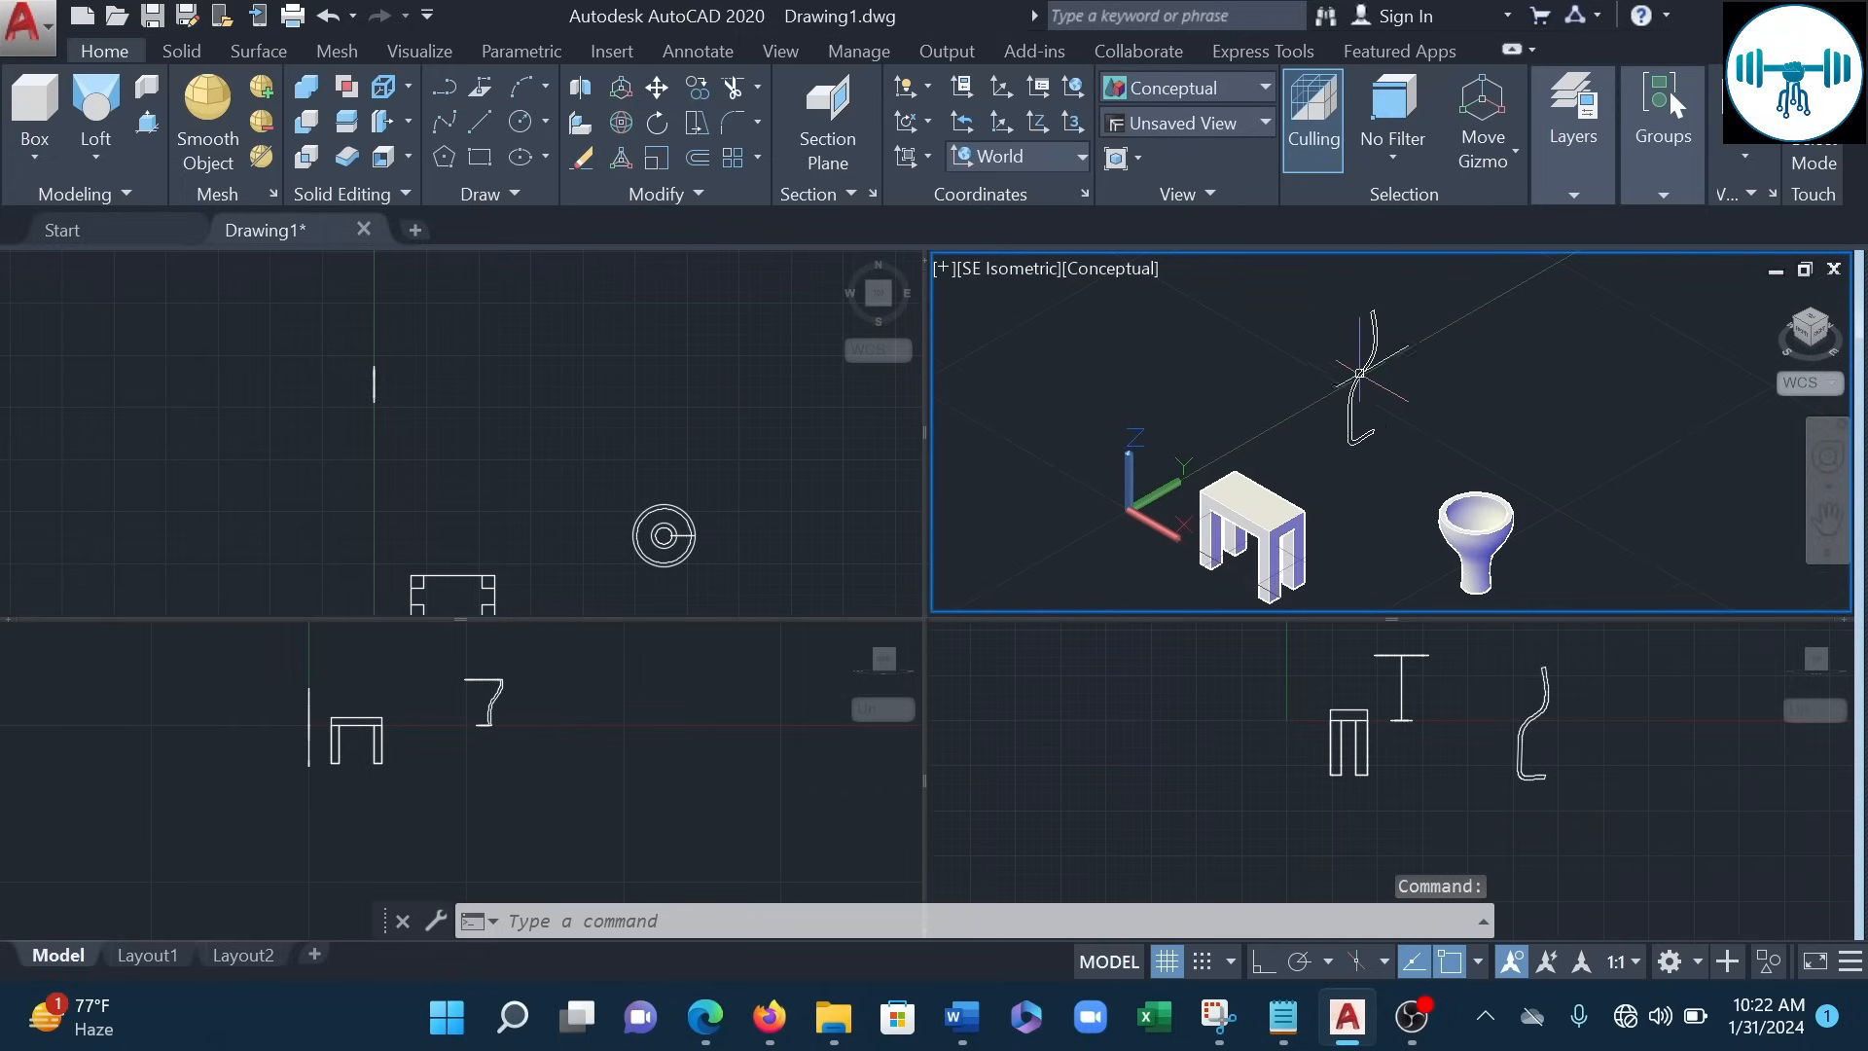
scroll(1346, 386, up, 3)
scroll(1464, 349, down, 4)
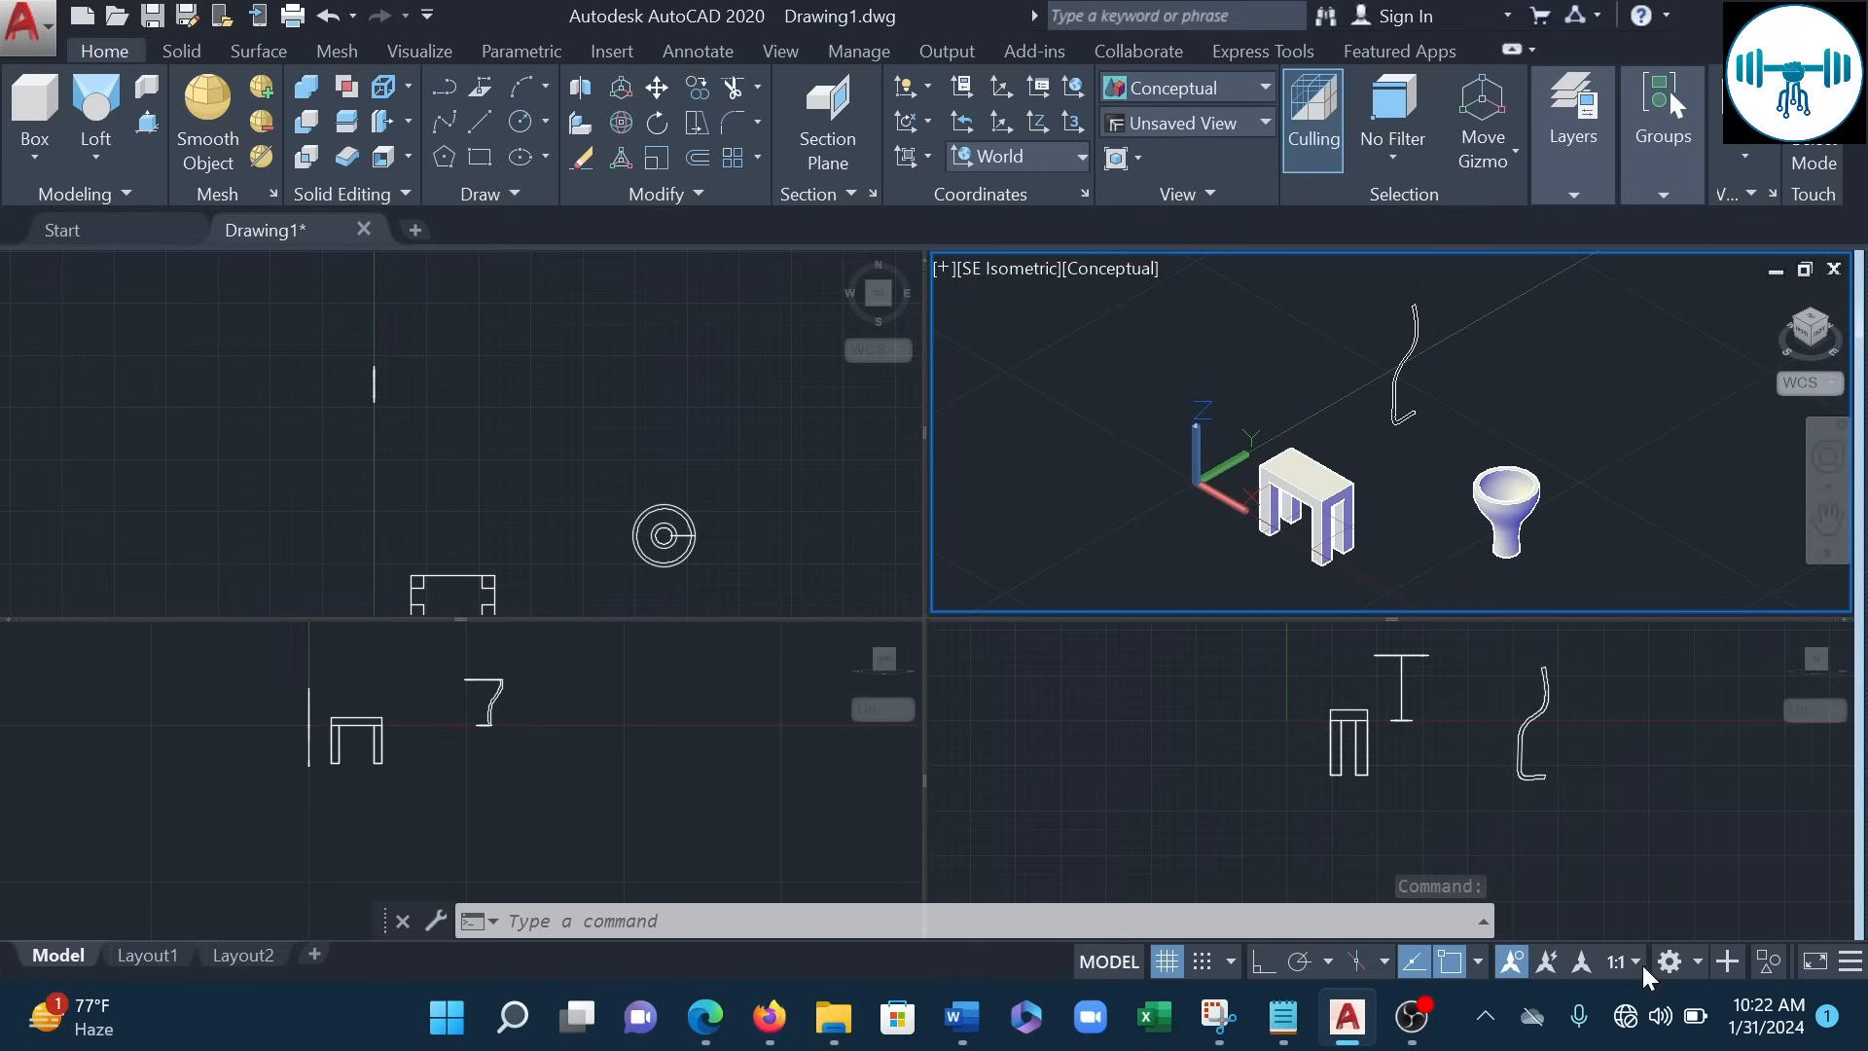
- Convert the left upper spline of the profile to a polyline with PEDIT in the Right view, using a precision of 10
click(1562, 792)
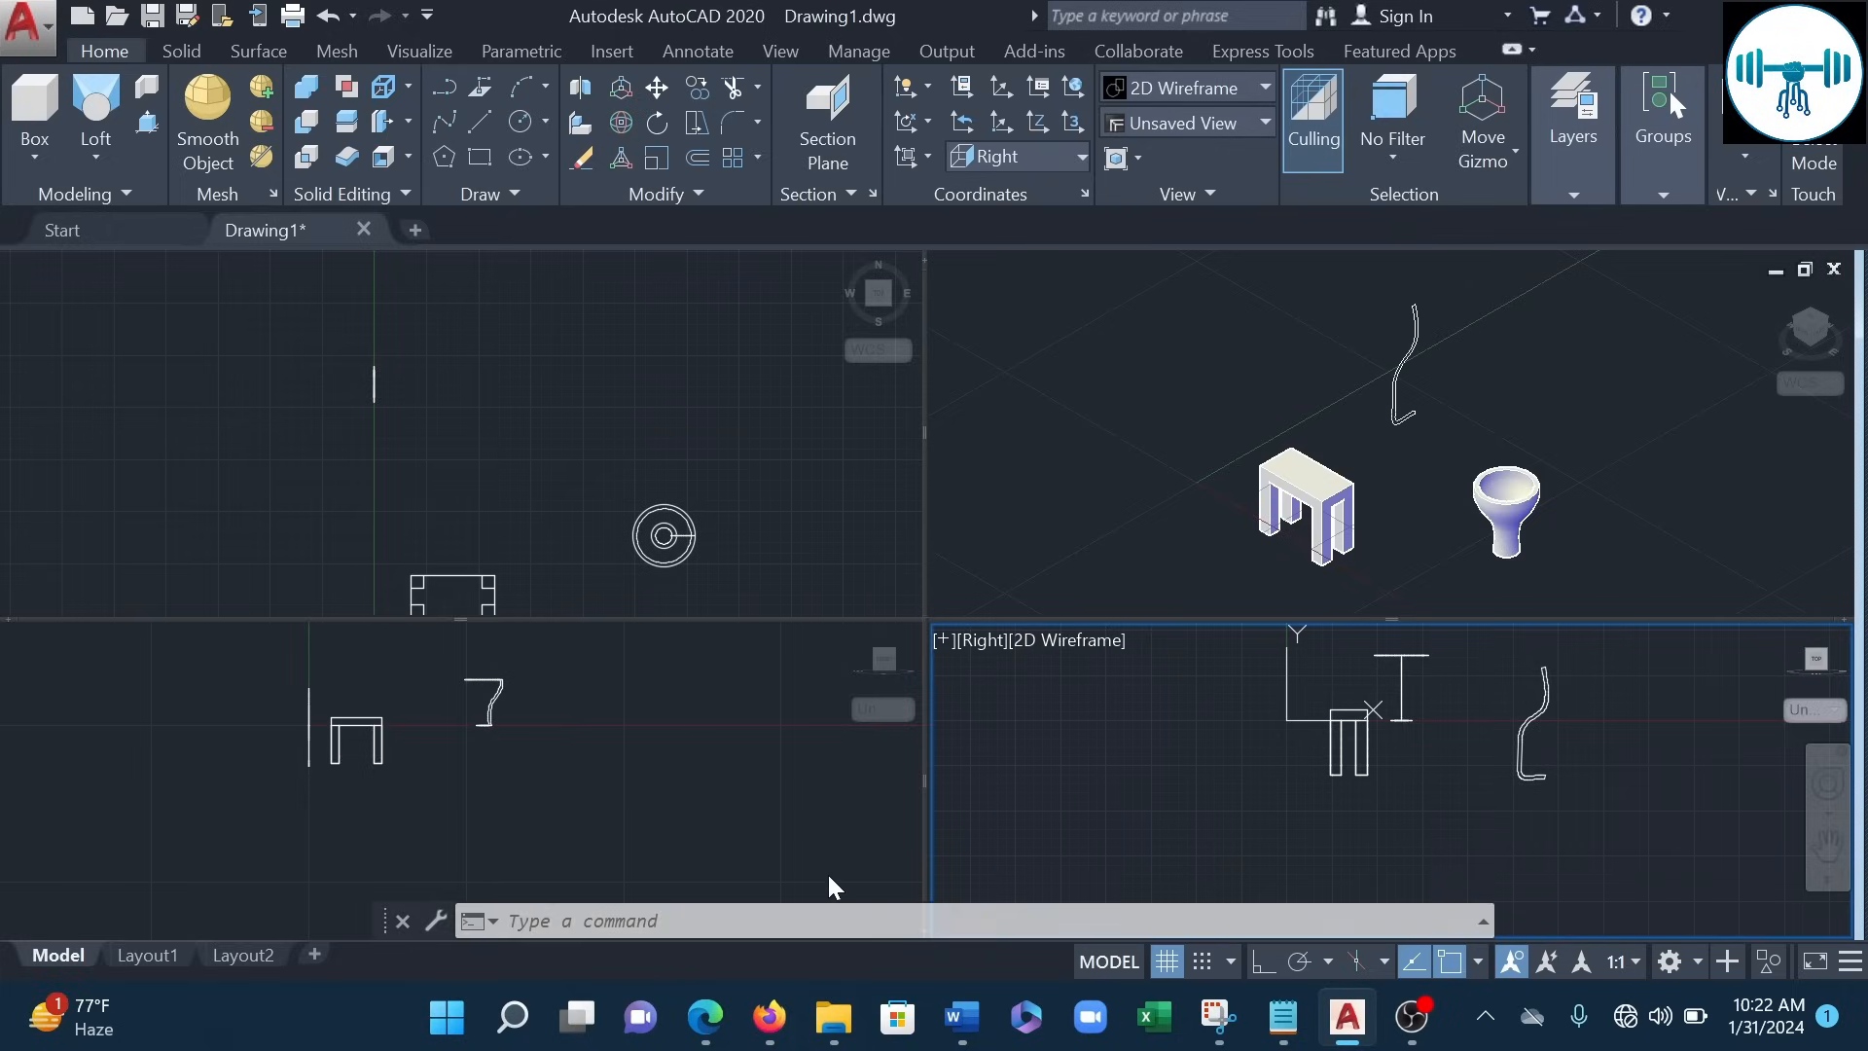
text(ped)
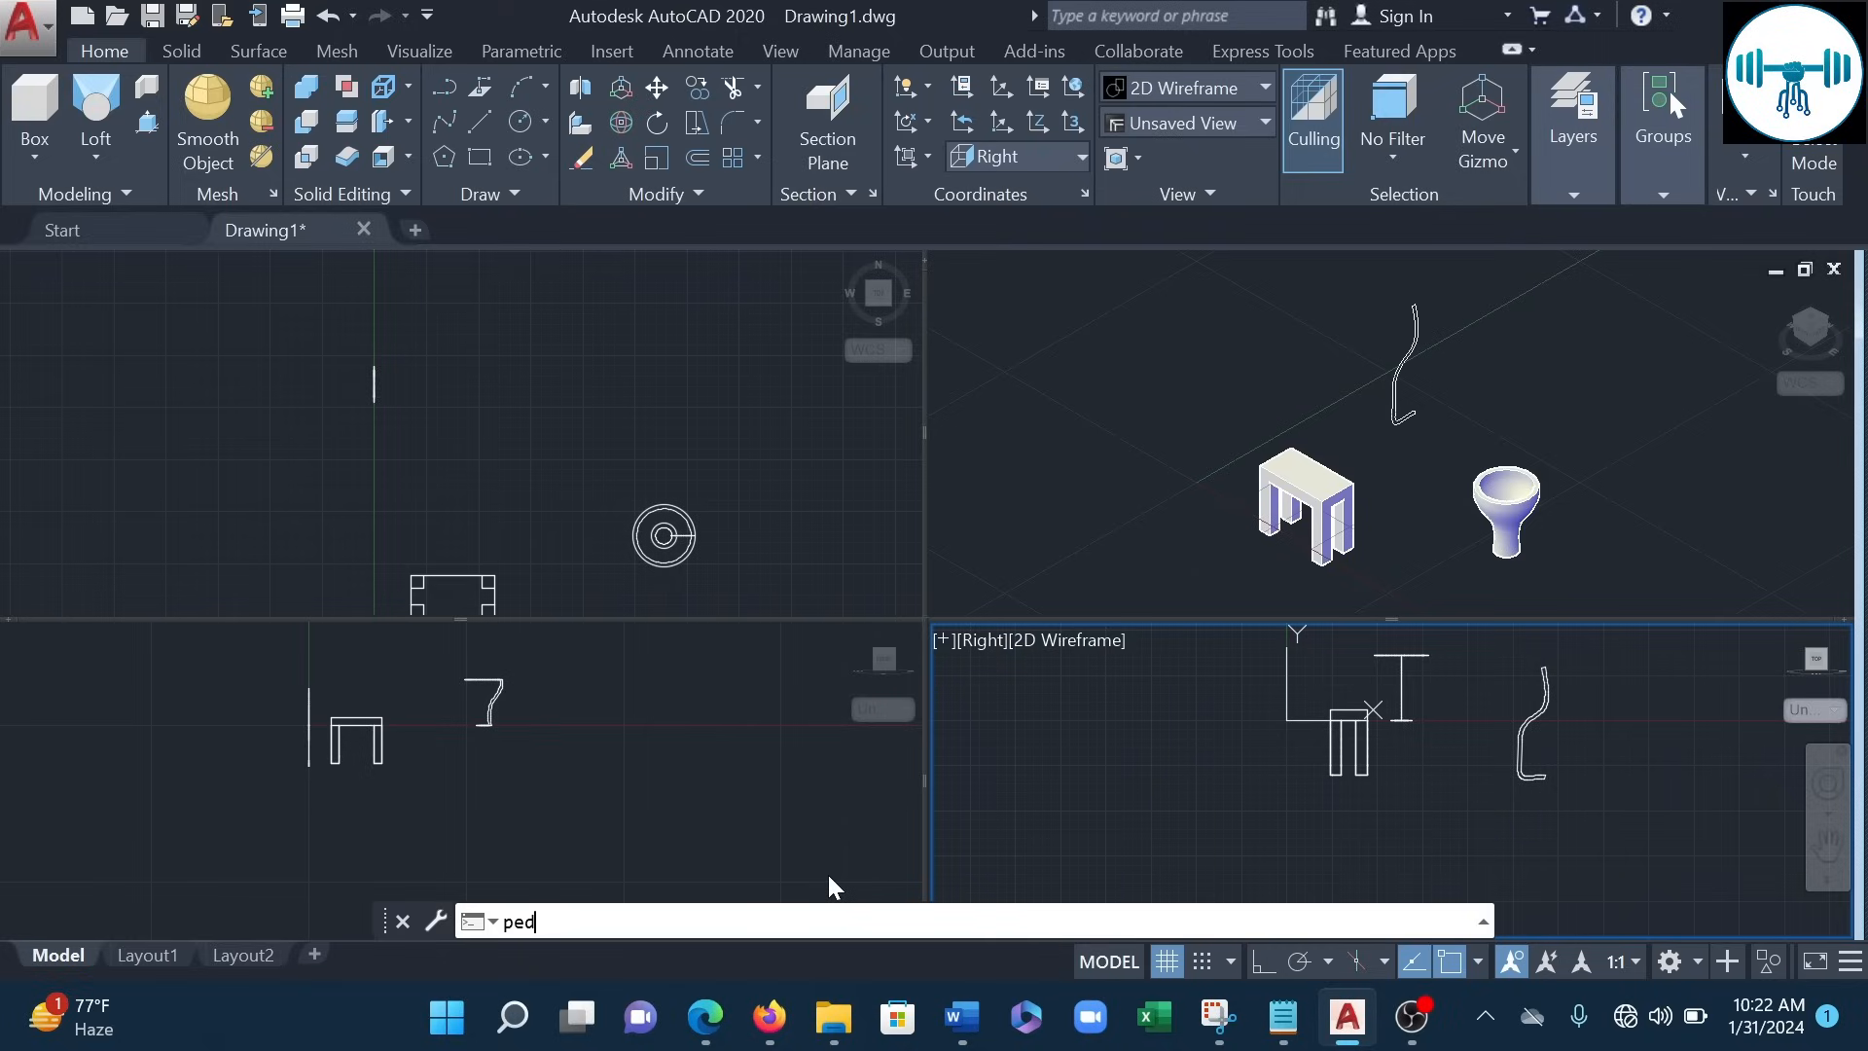
text(it)
key(Return)
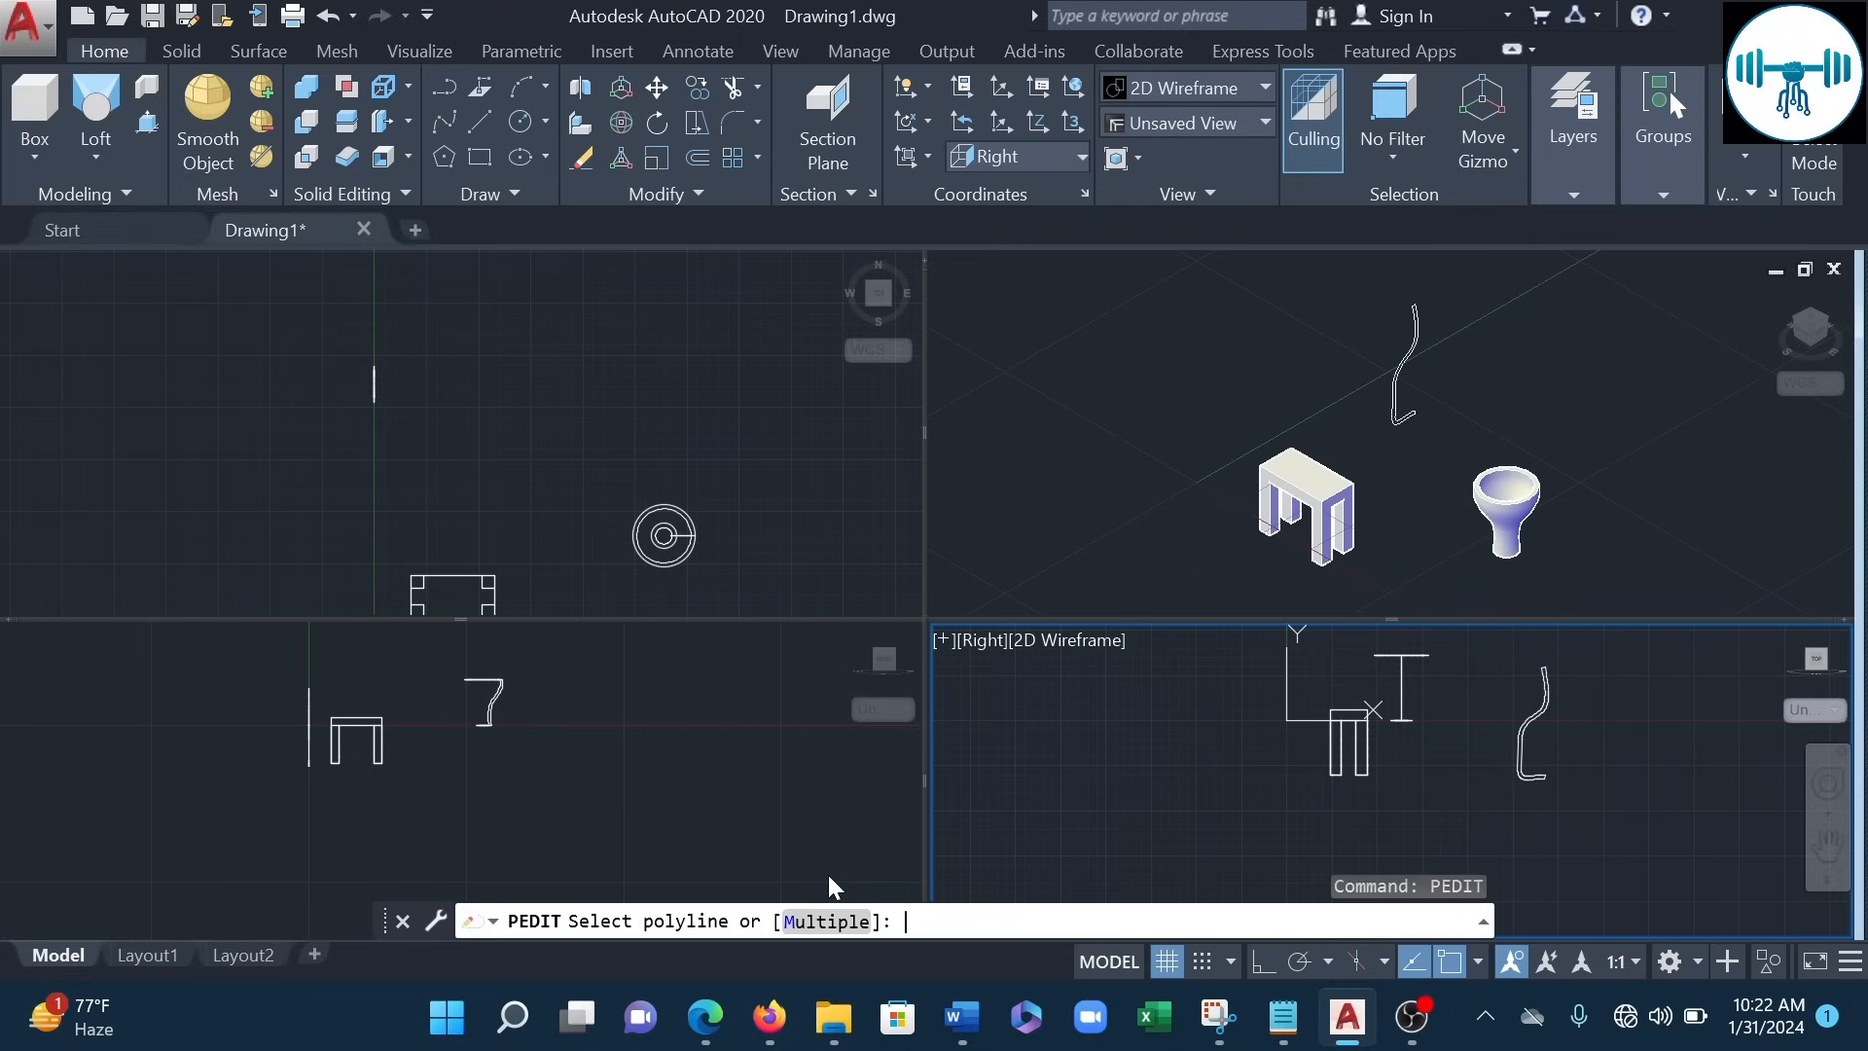
click(1568, 807)
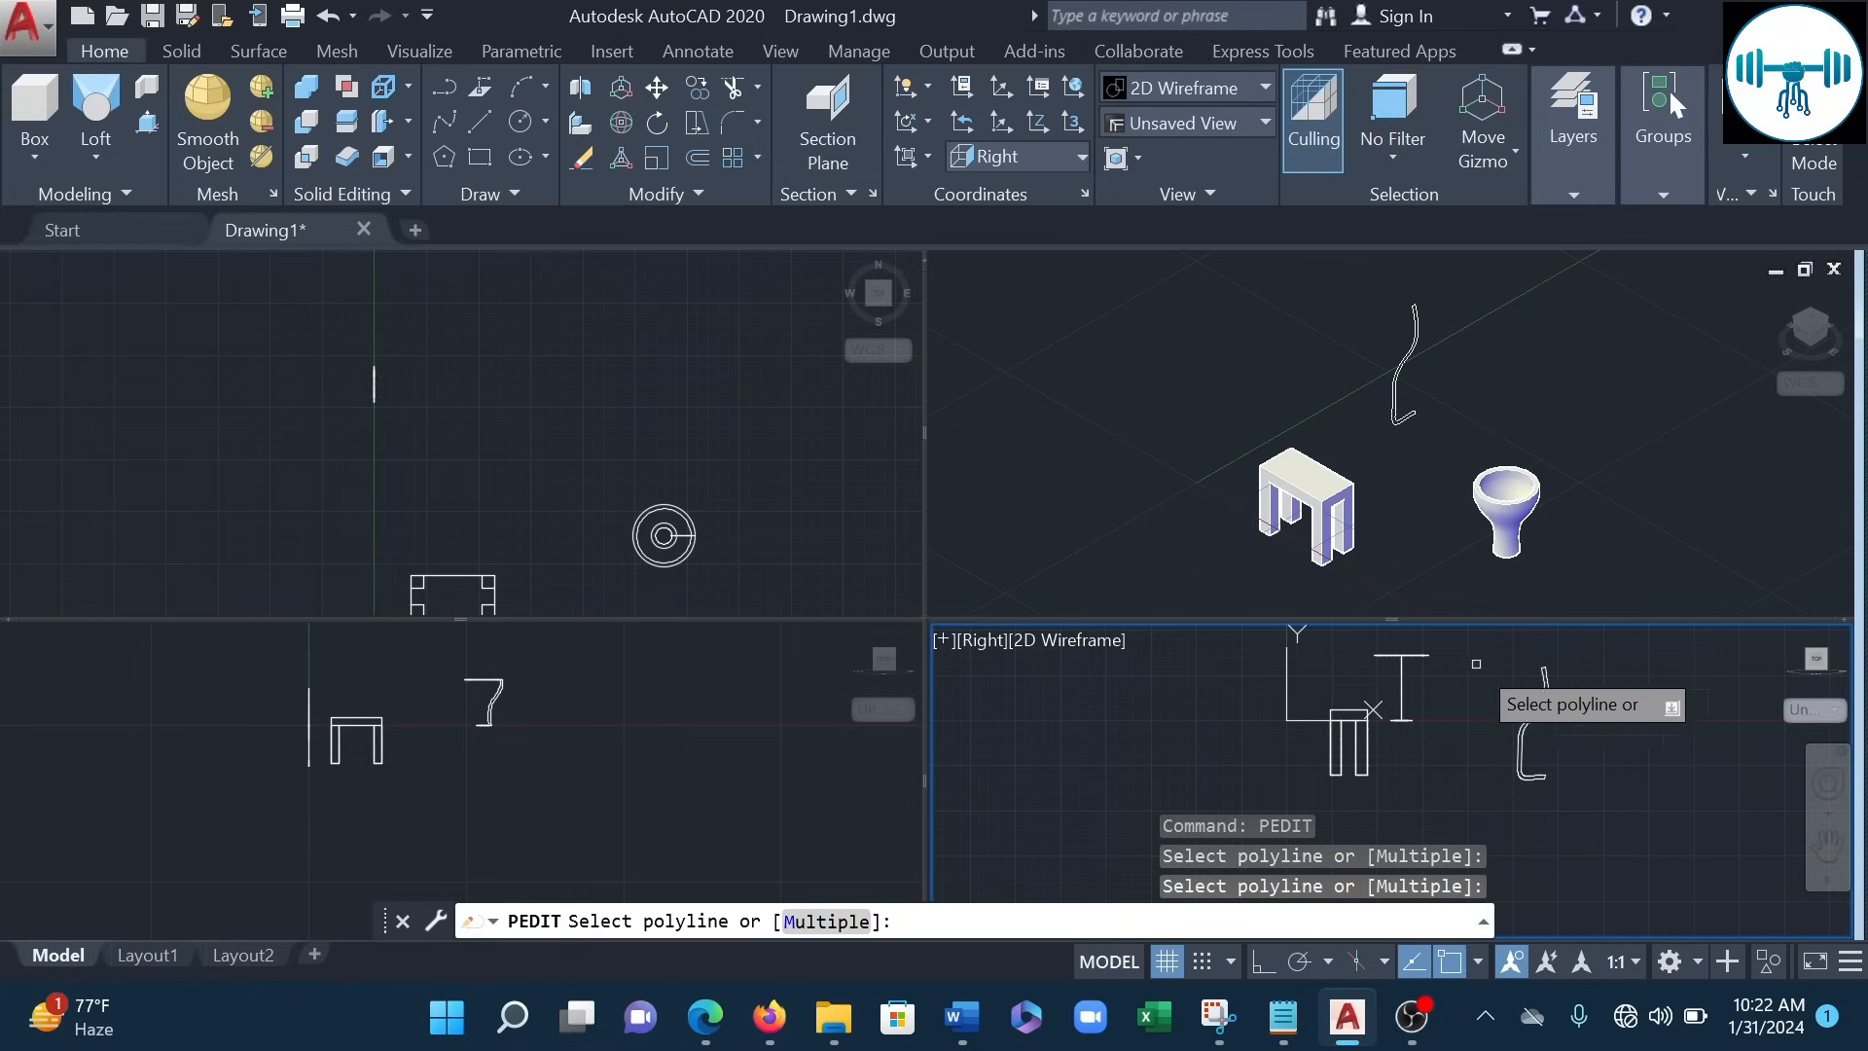
click(1533, 713)
scroll(1561, 695, up, 4)
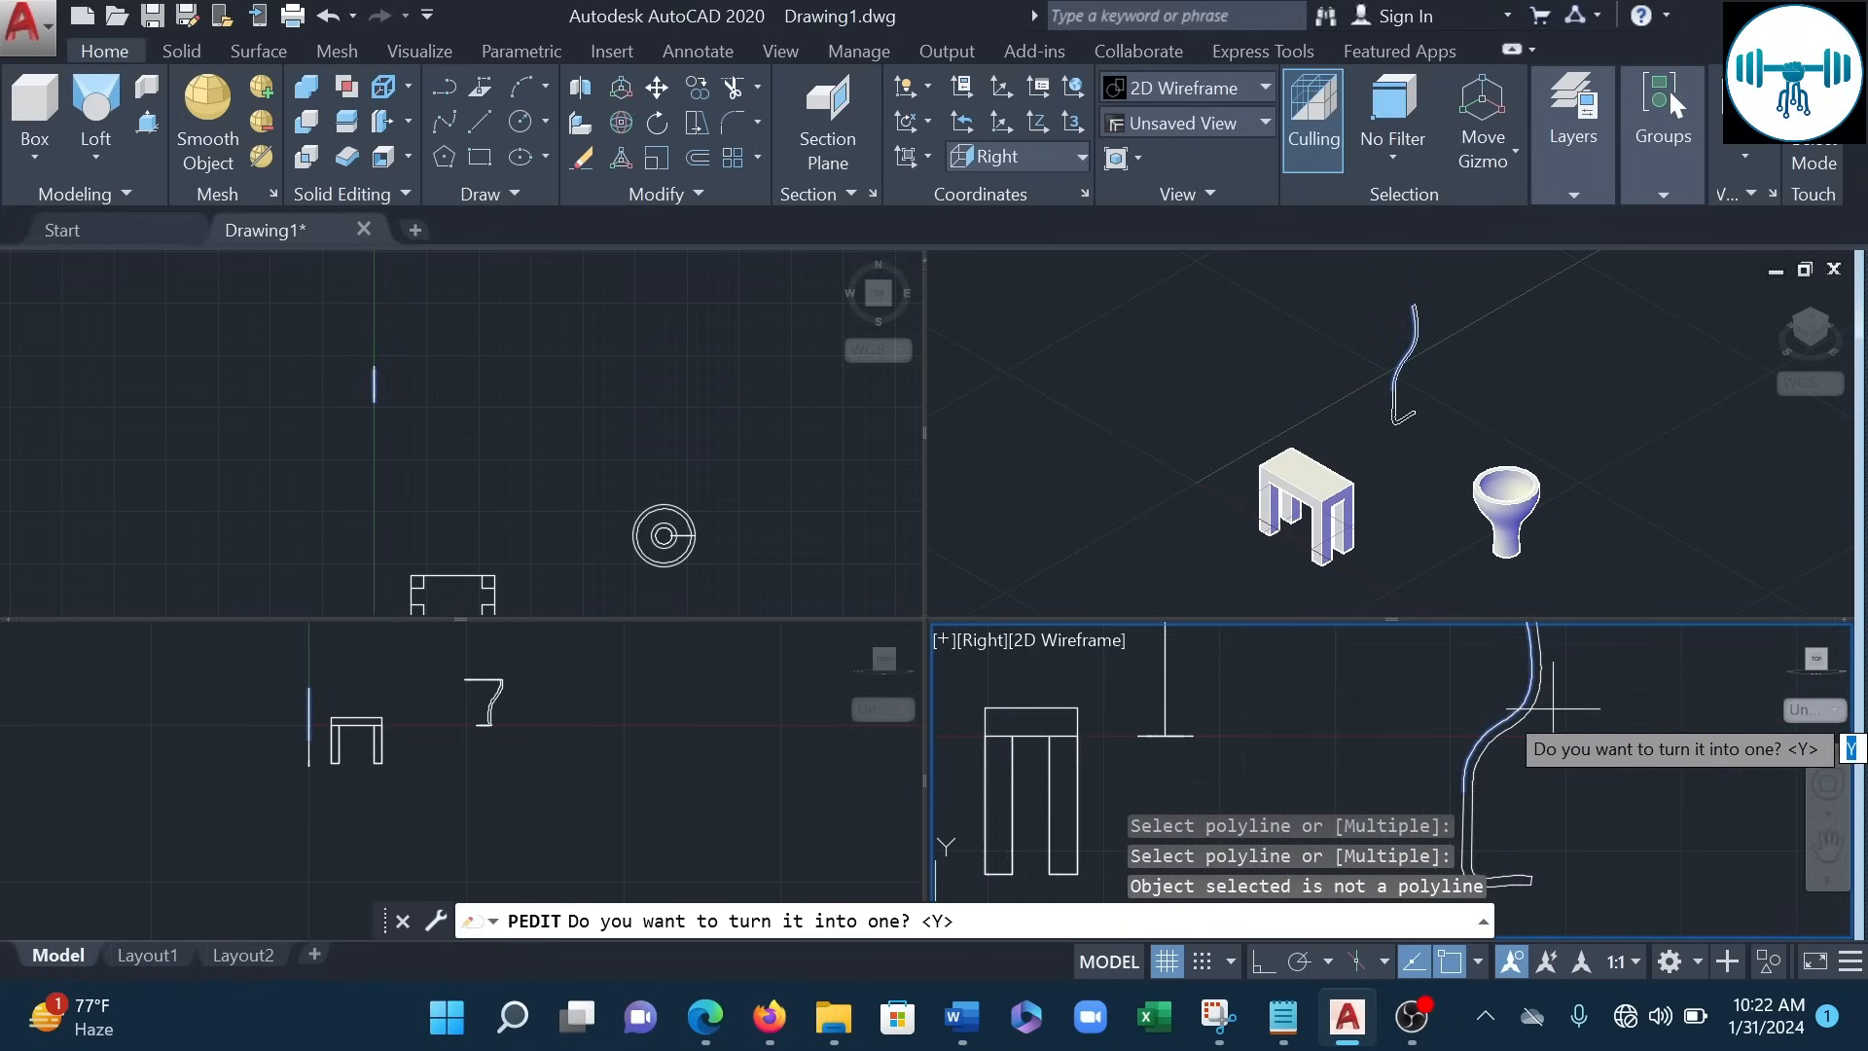
scroll(1605, 769, up, 3)
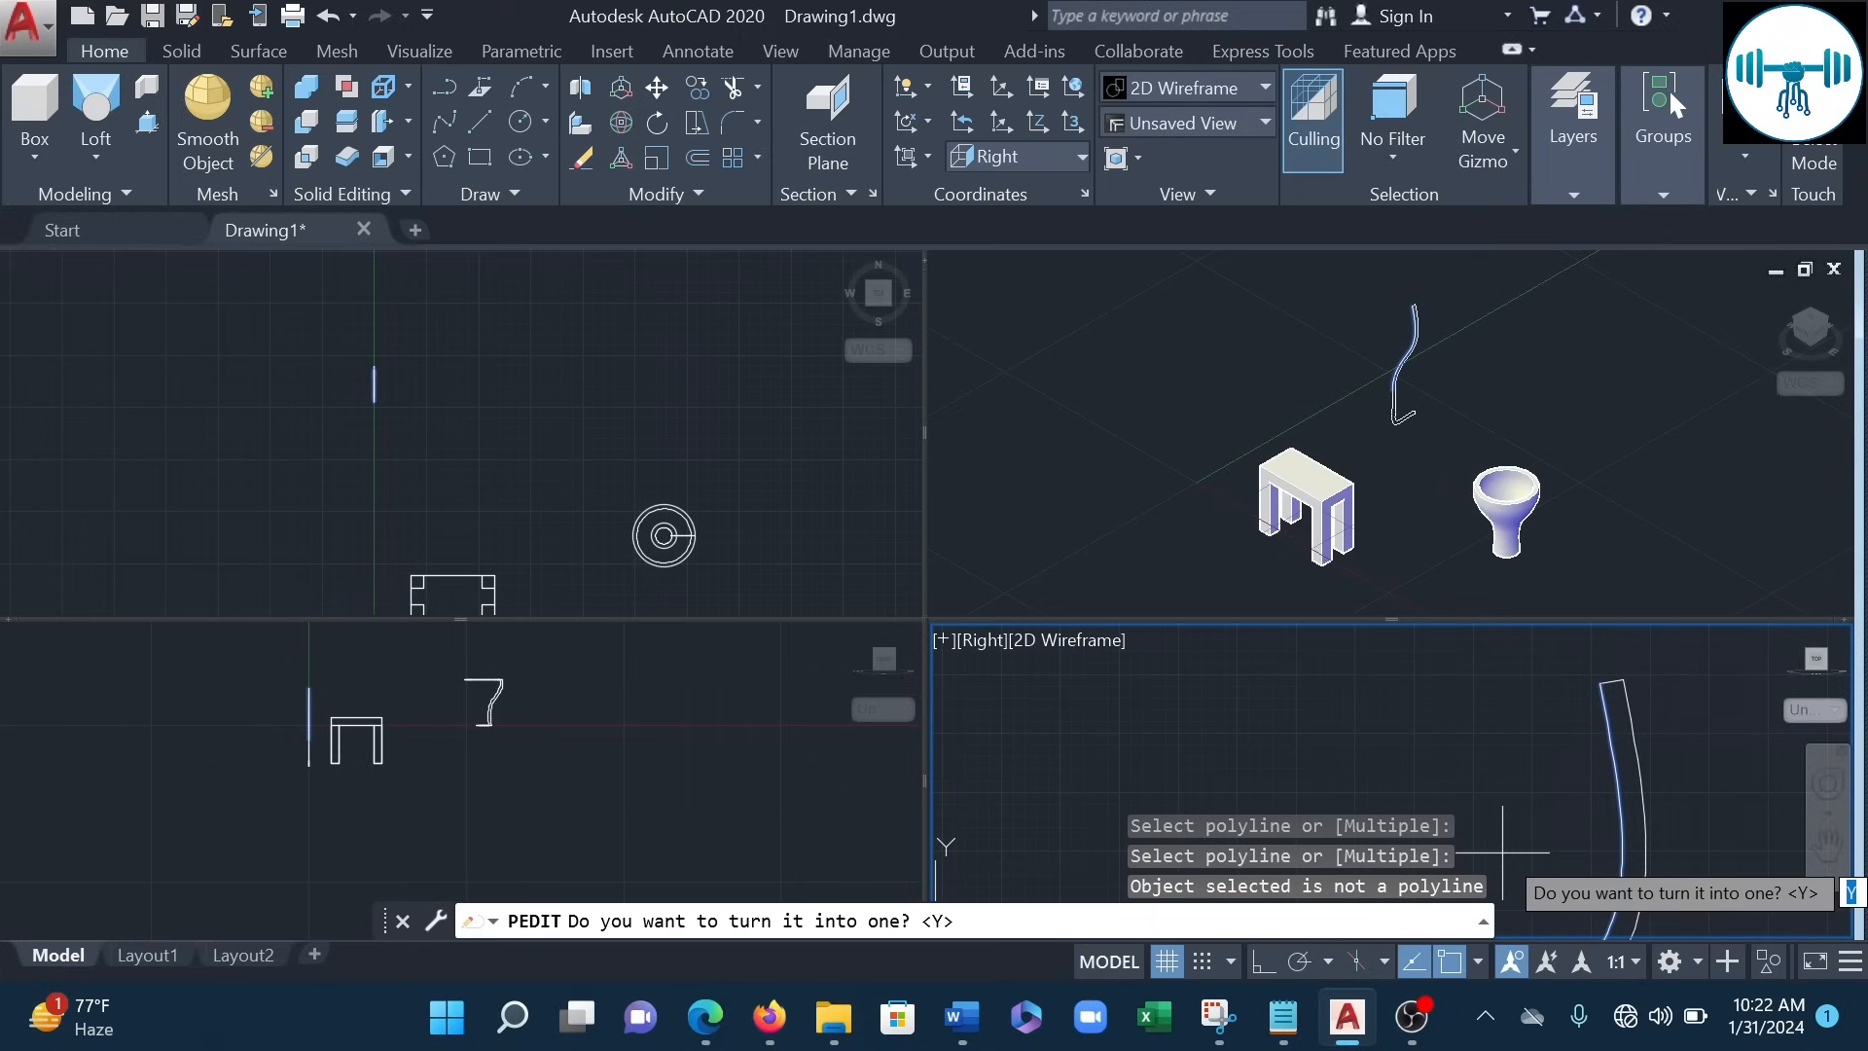
scroll(1492, 788, down, 1)
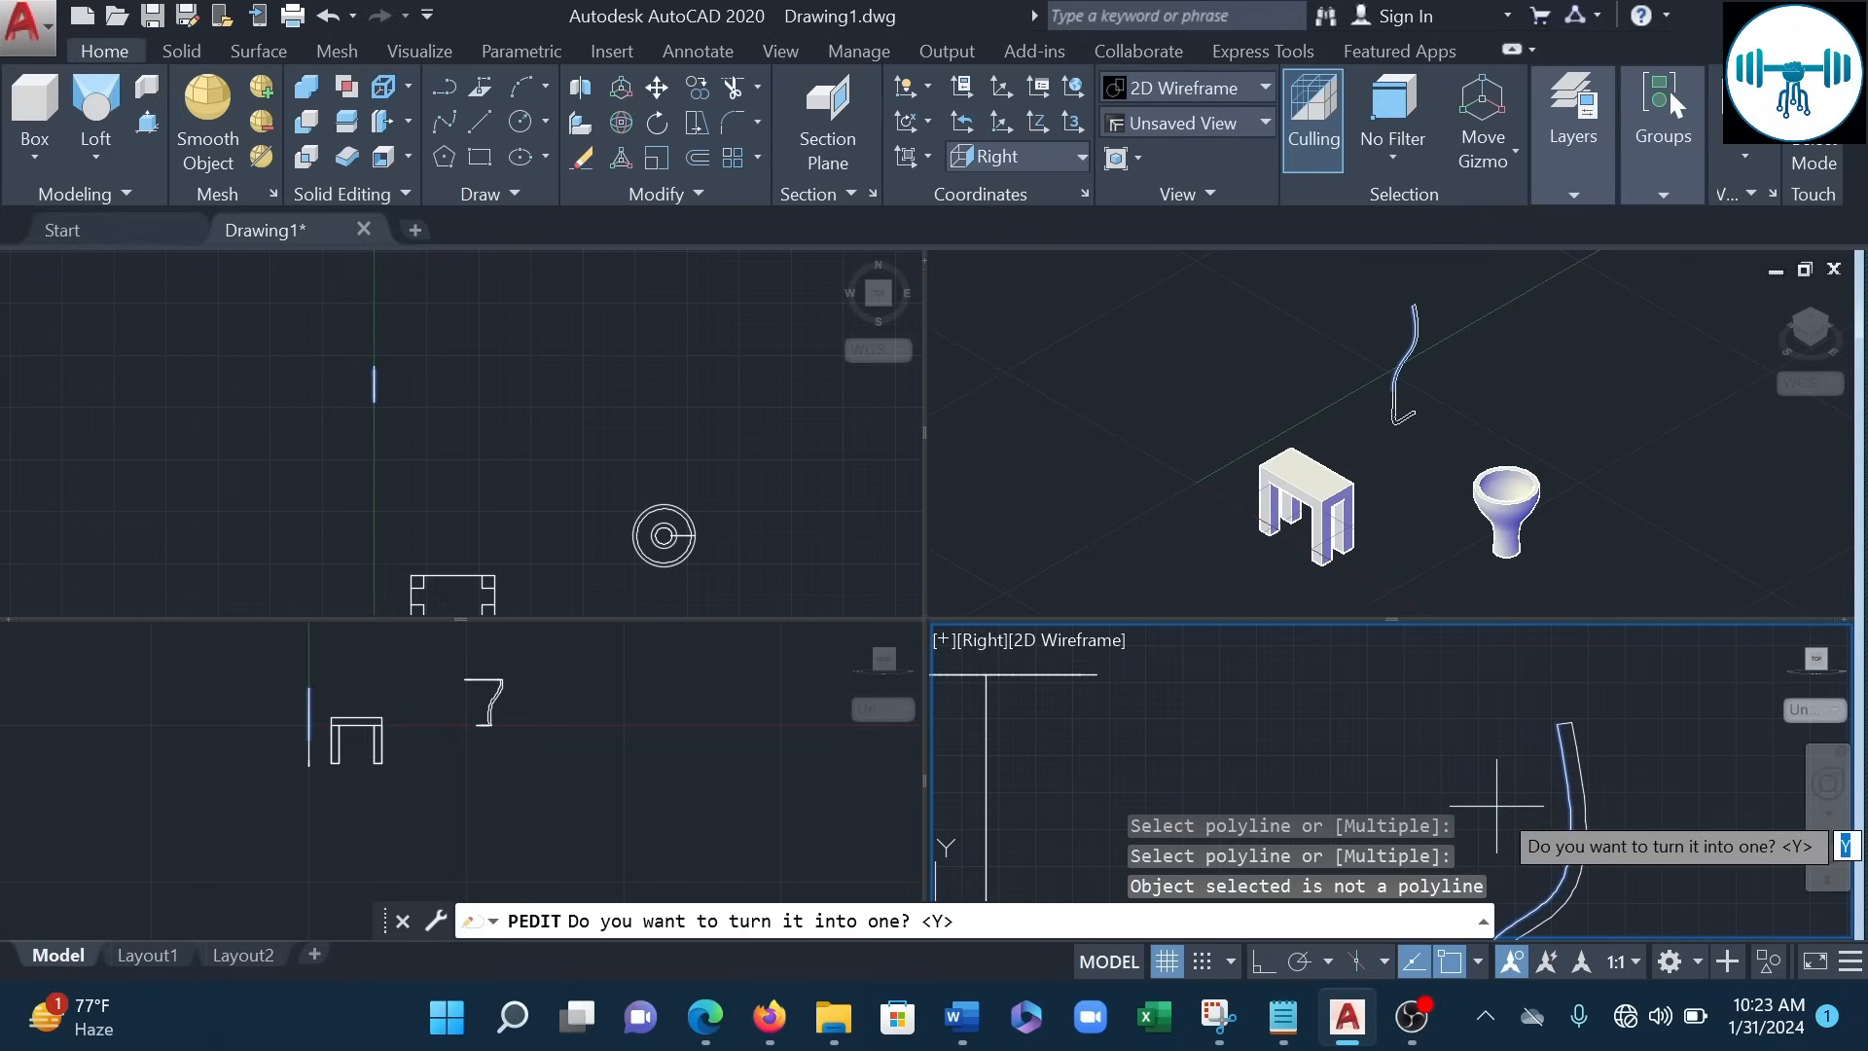
key(Return)
scroll(1581, 739, up, 2)
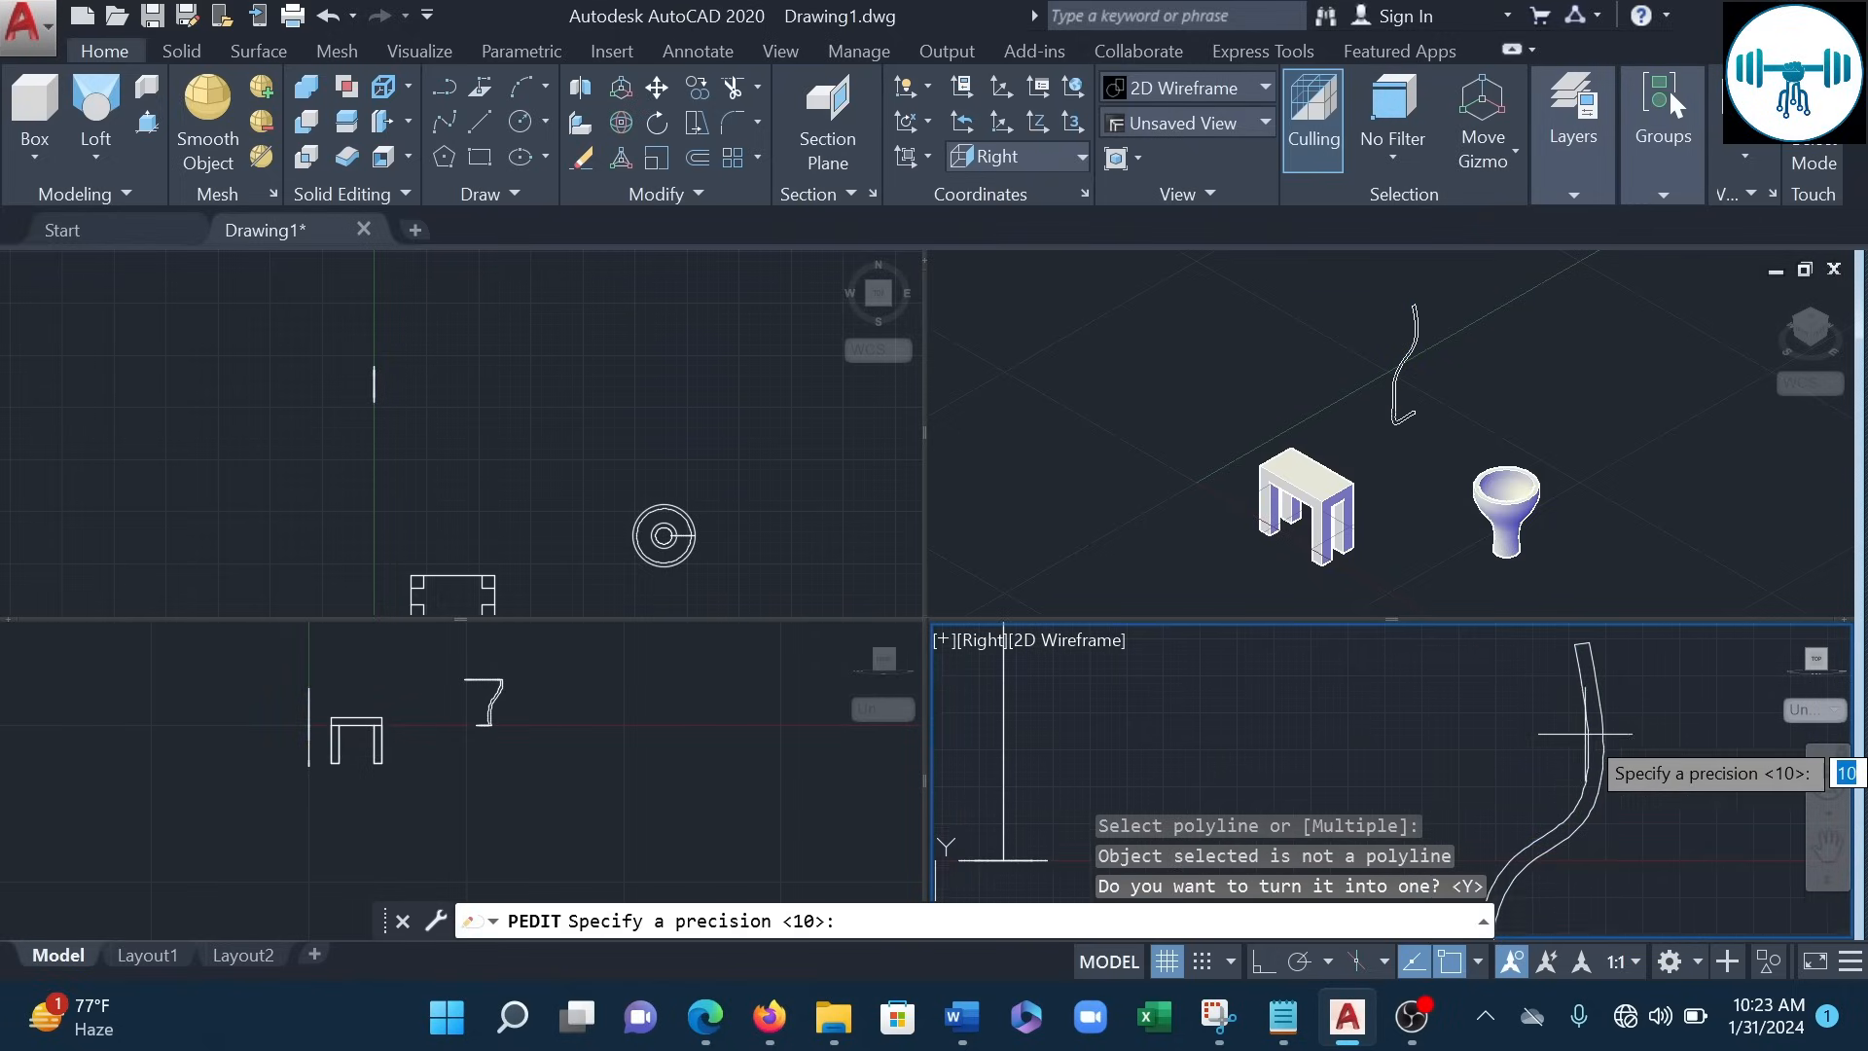
scroll(1585, 735, down, 4)
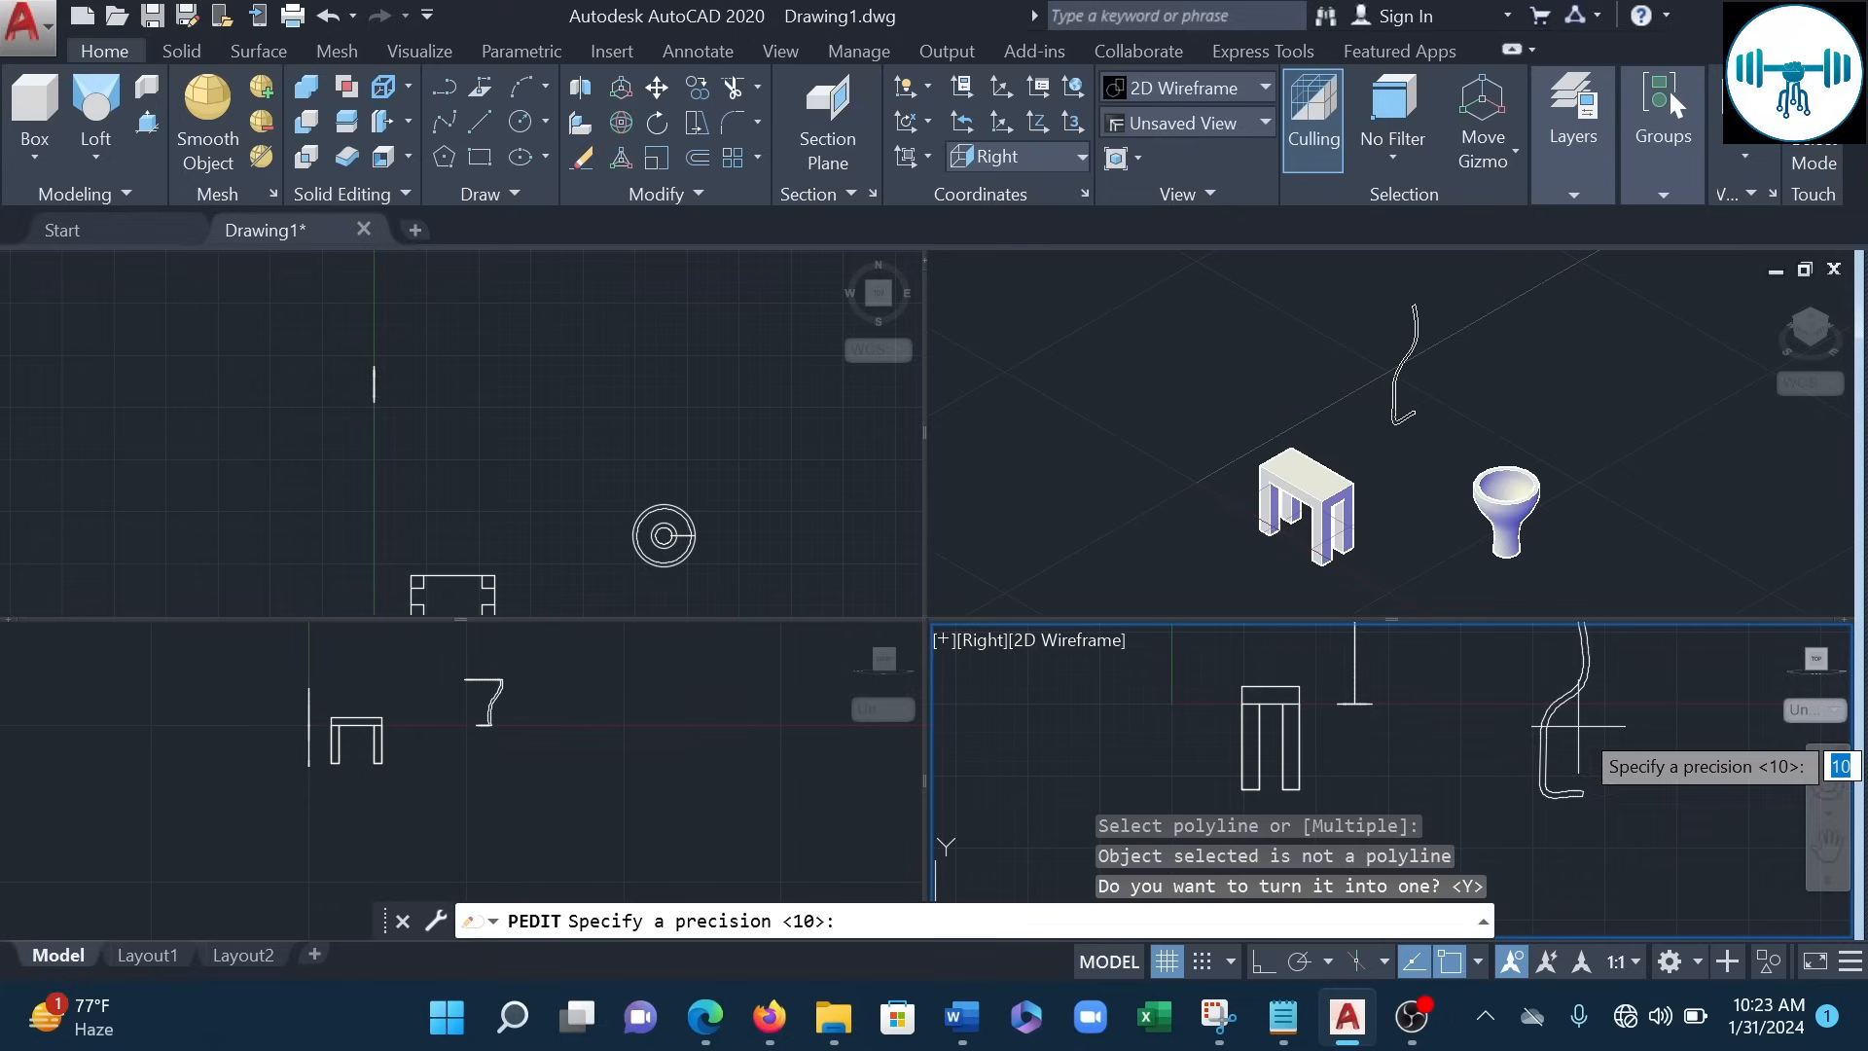
key(Return)
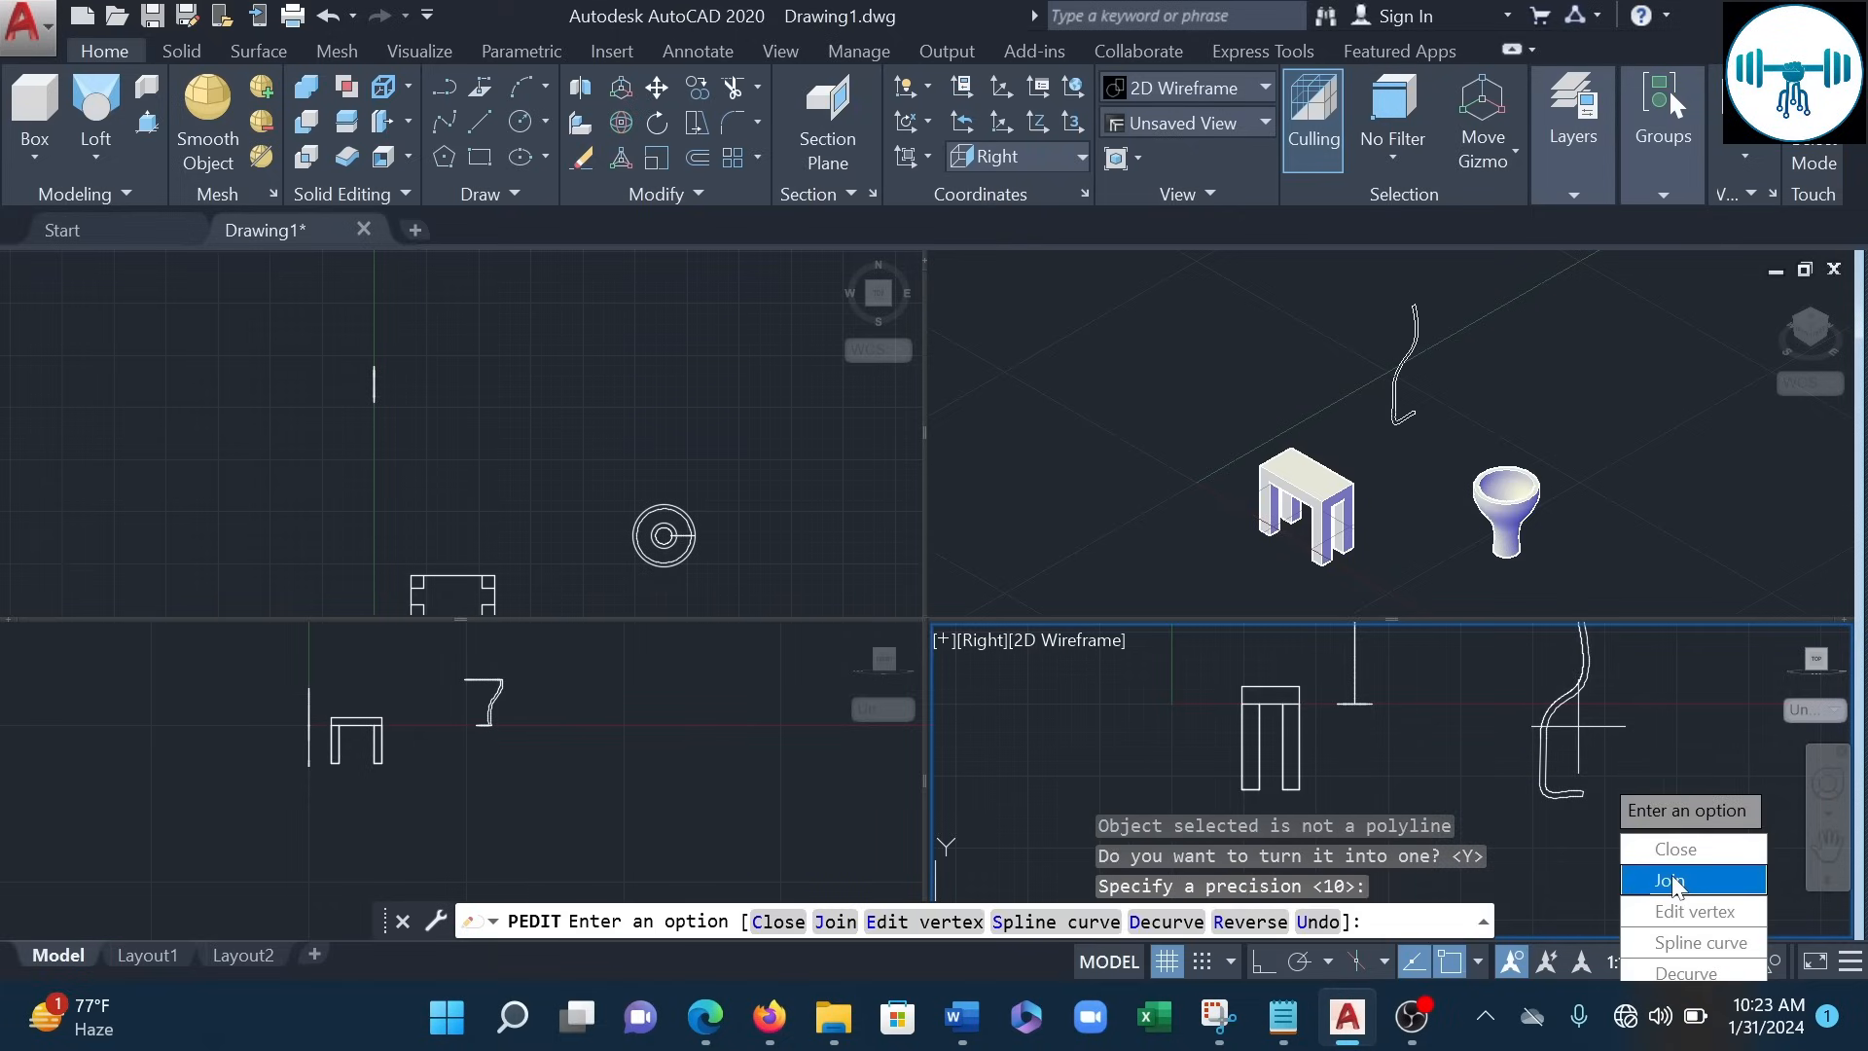
- Try twice to join all segments of the double profile to the converted spline polyline with PEDIT Join
click(1670, 881)
click(1617, 828)
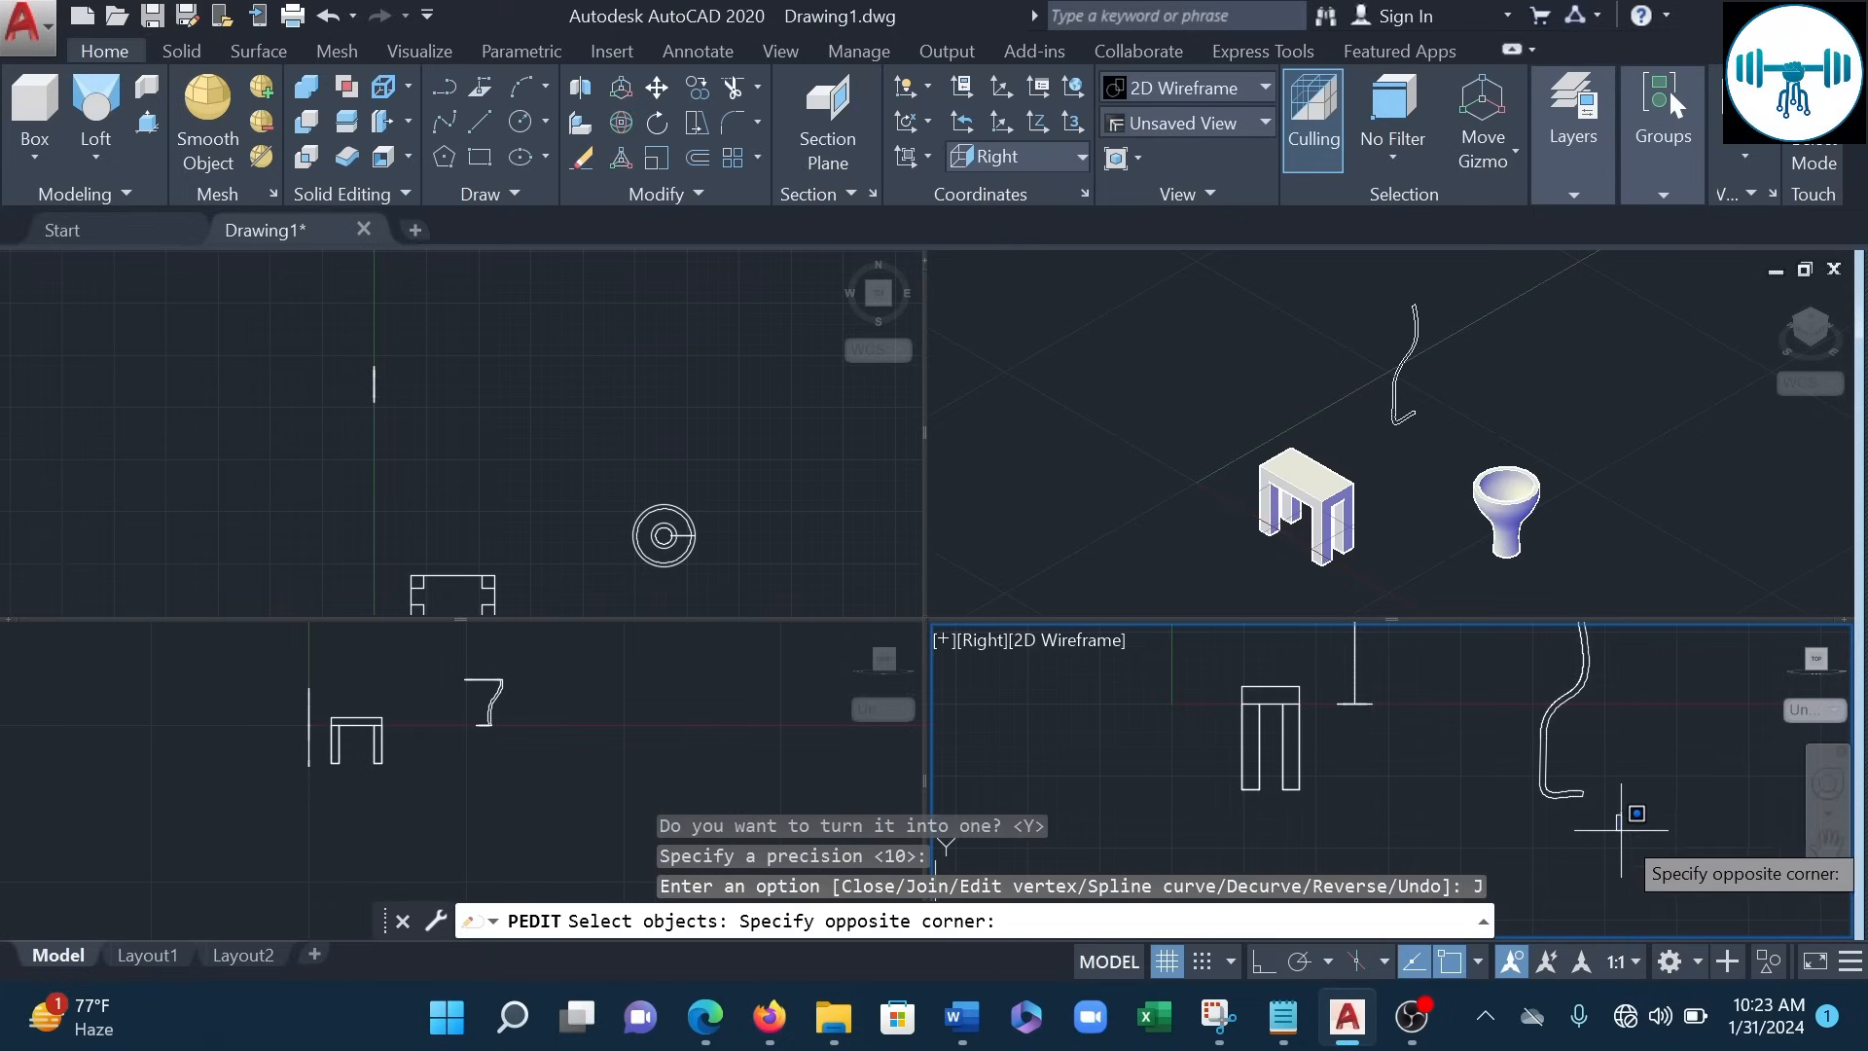
middle_drag(1511, 715, 1532, 762)
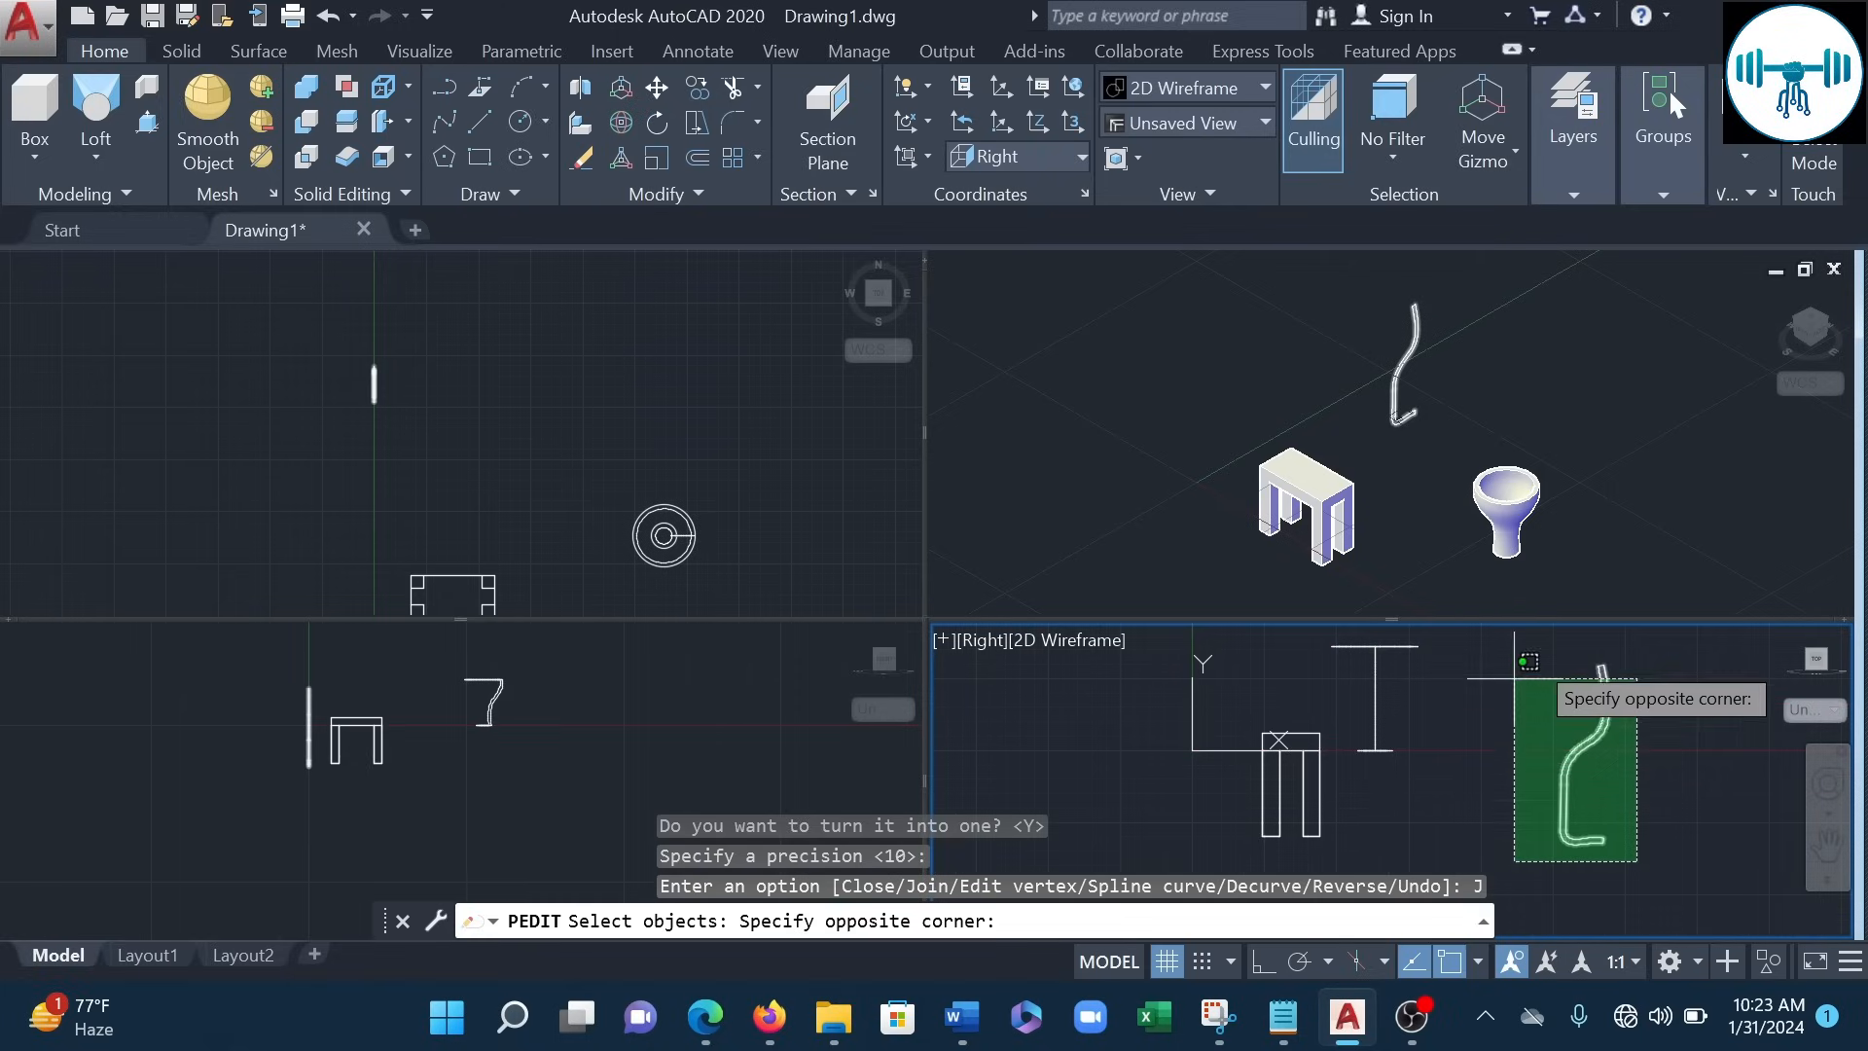
click(1503, 630)
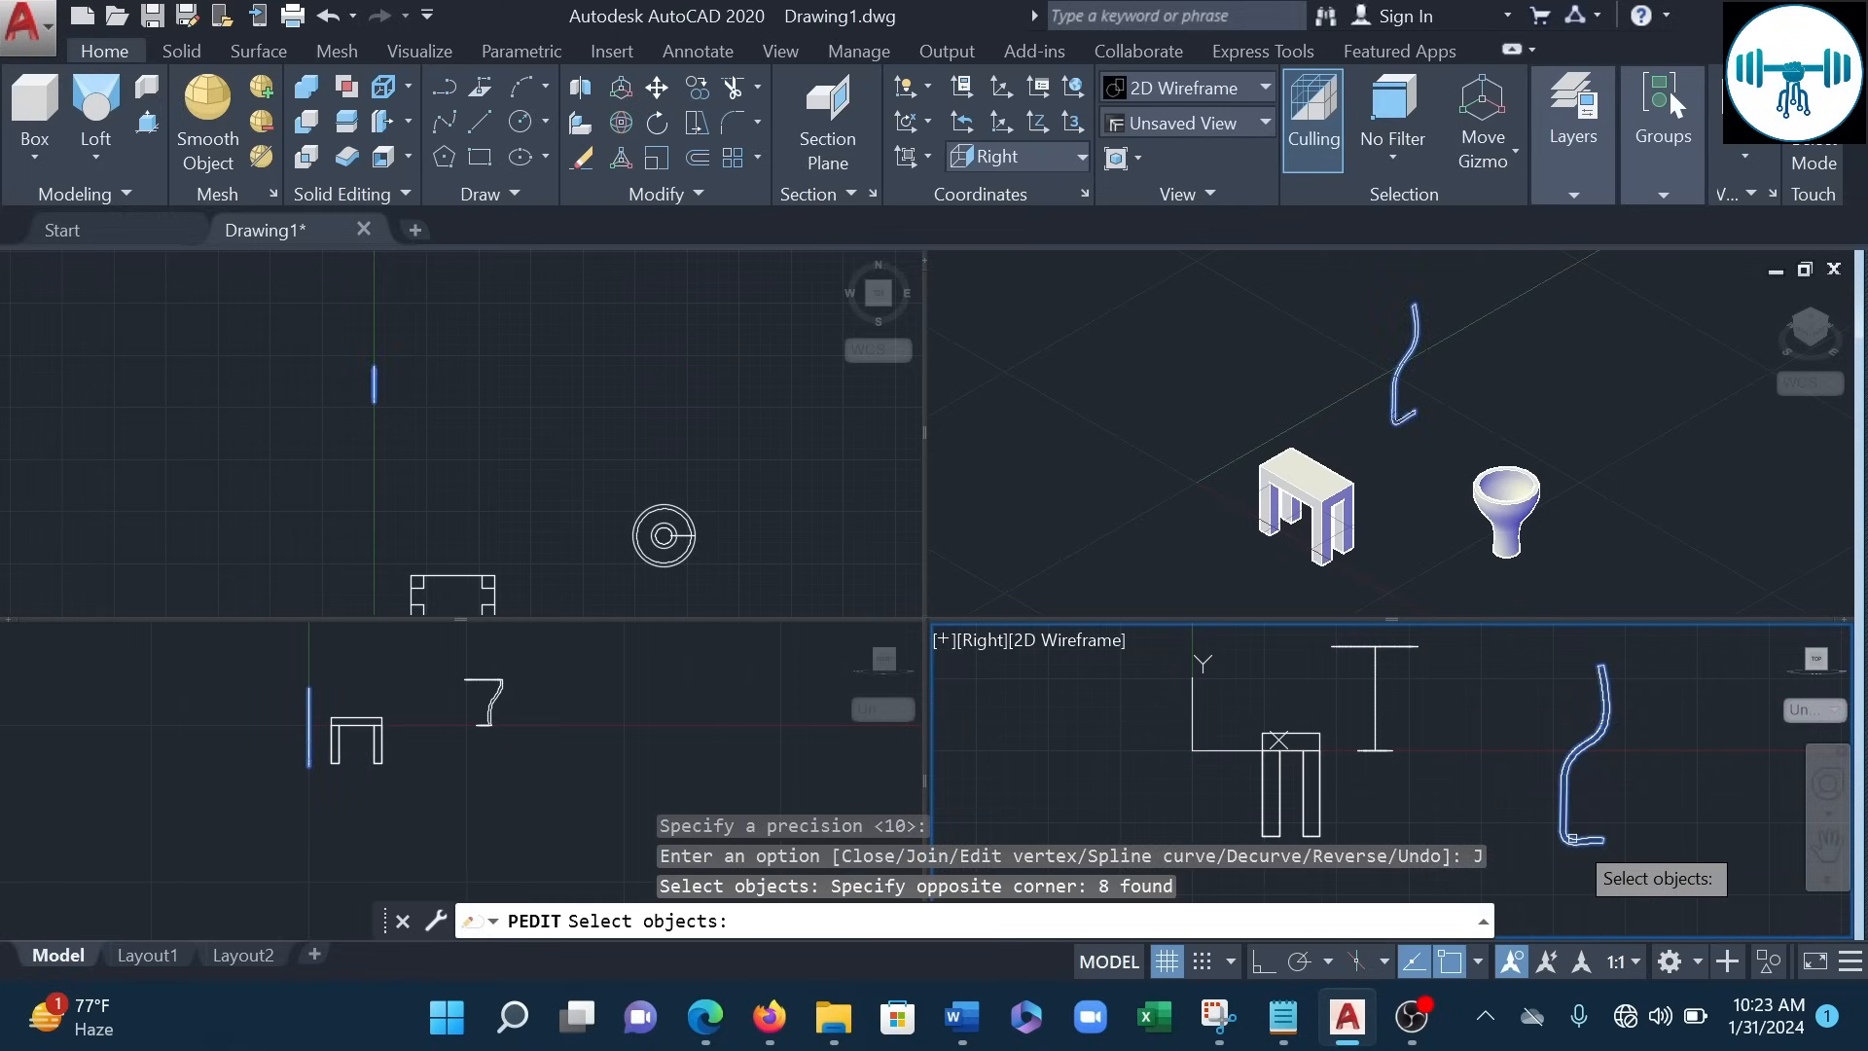
key(Return)
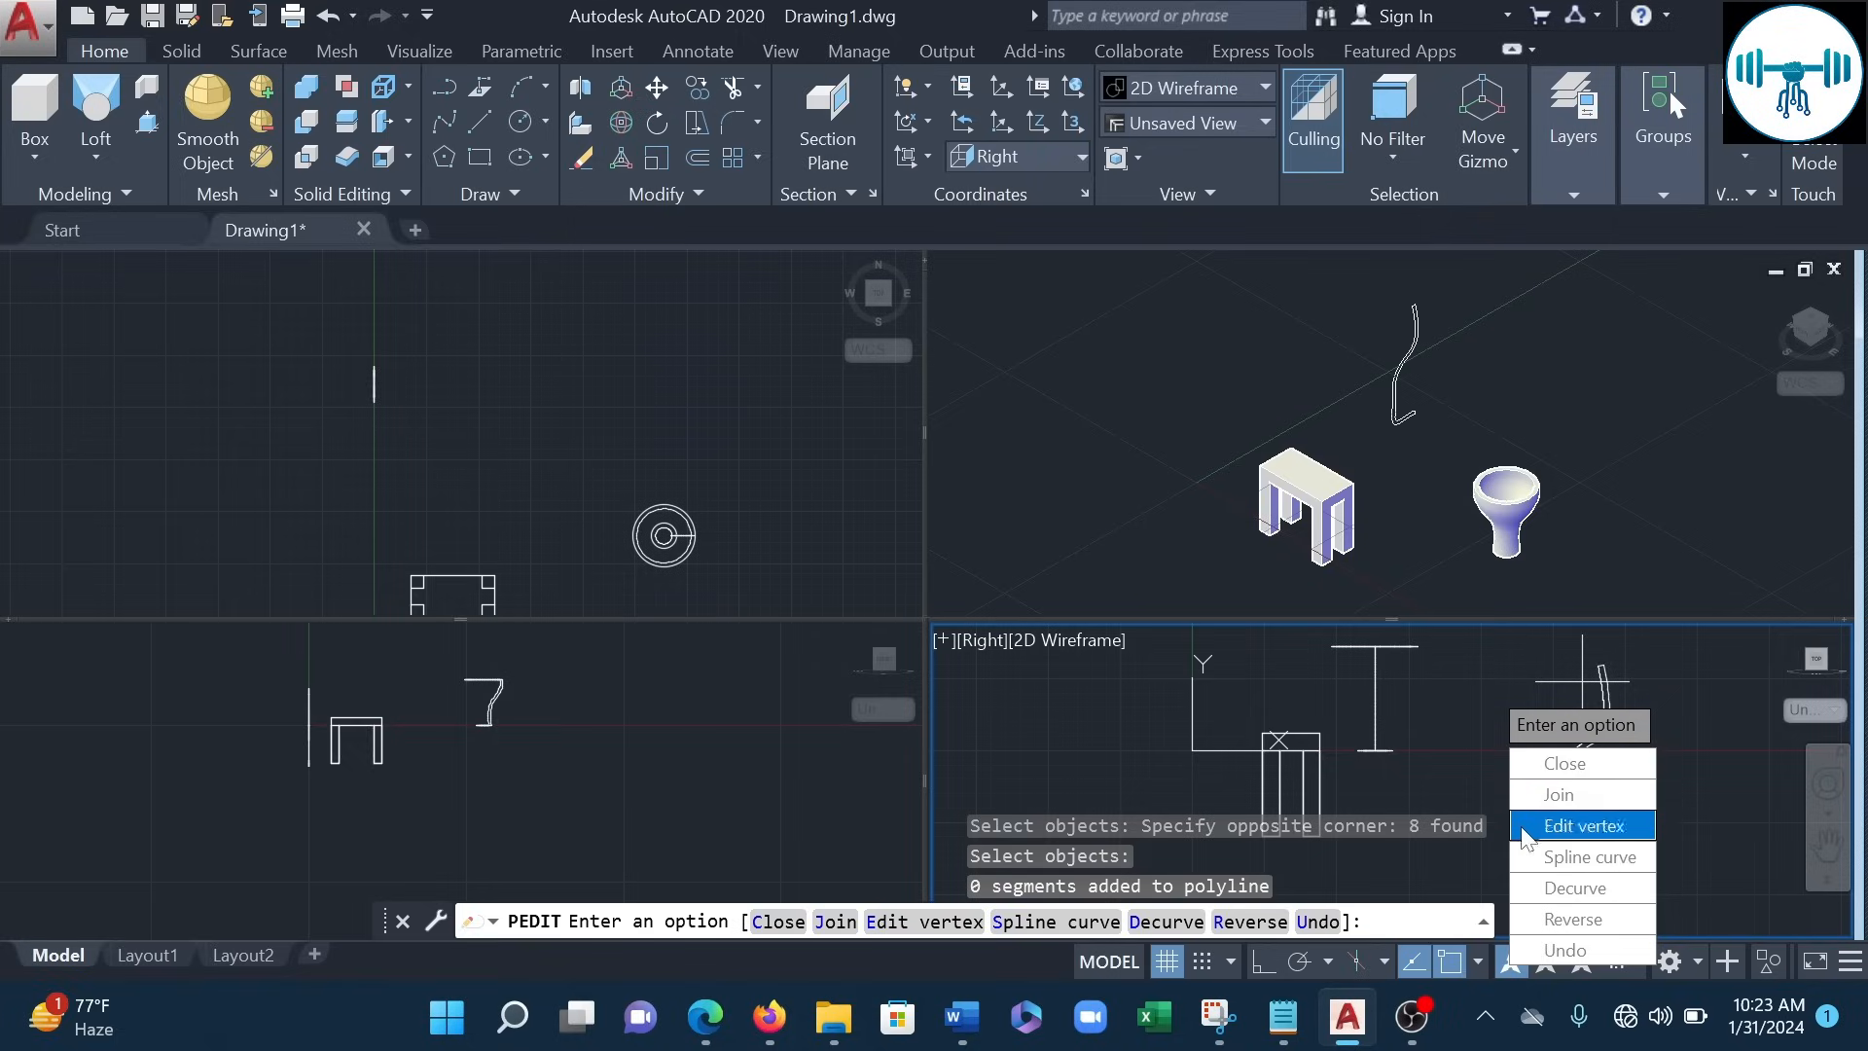
click(1598, 796)
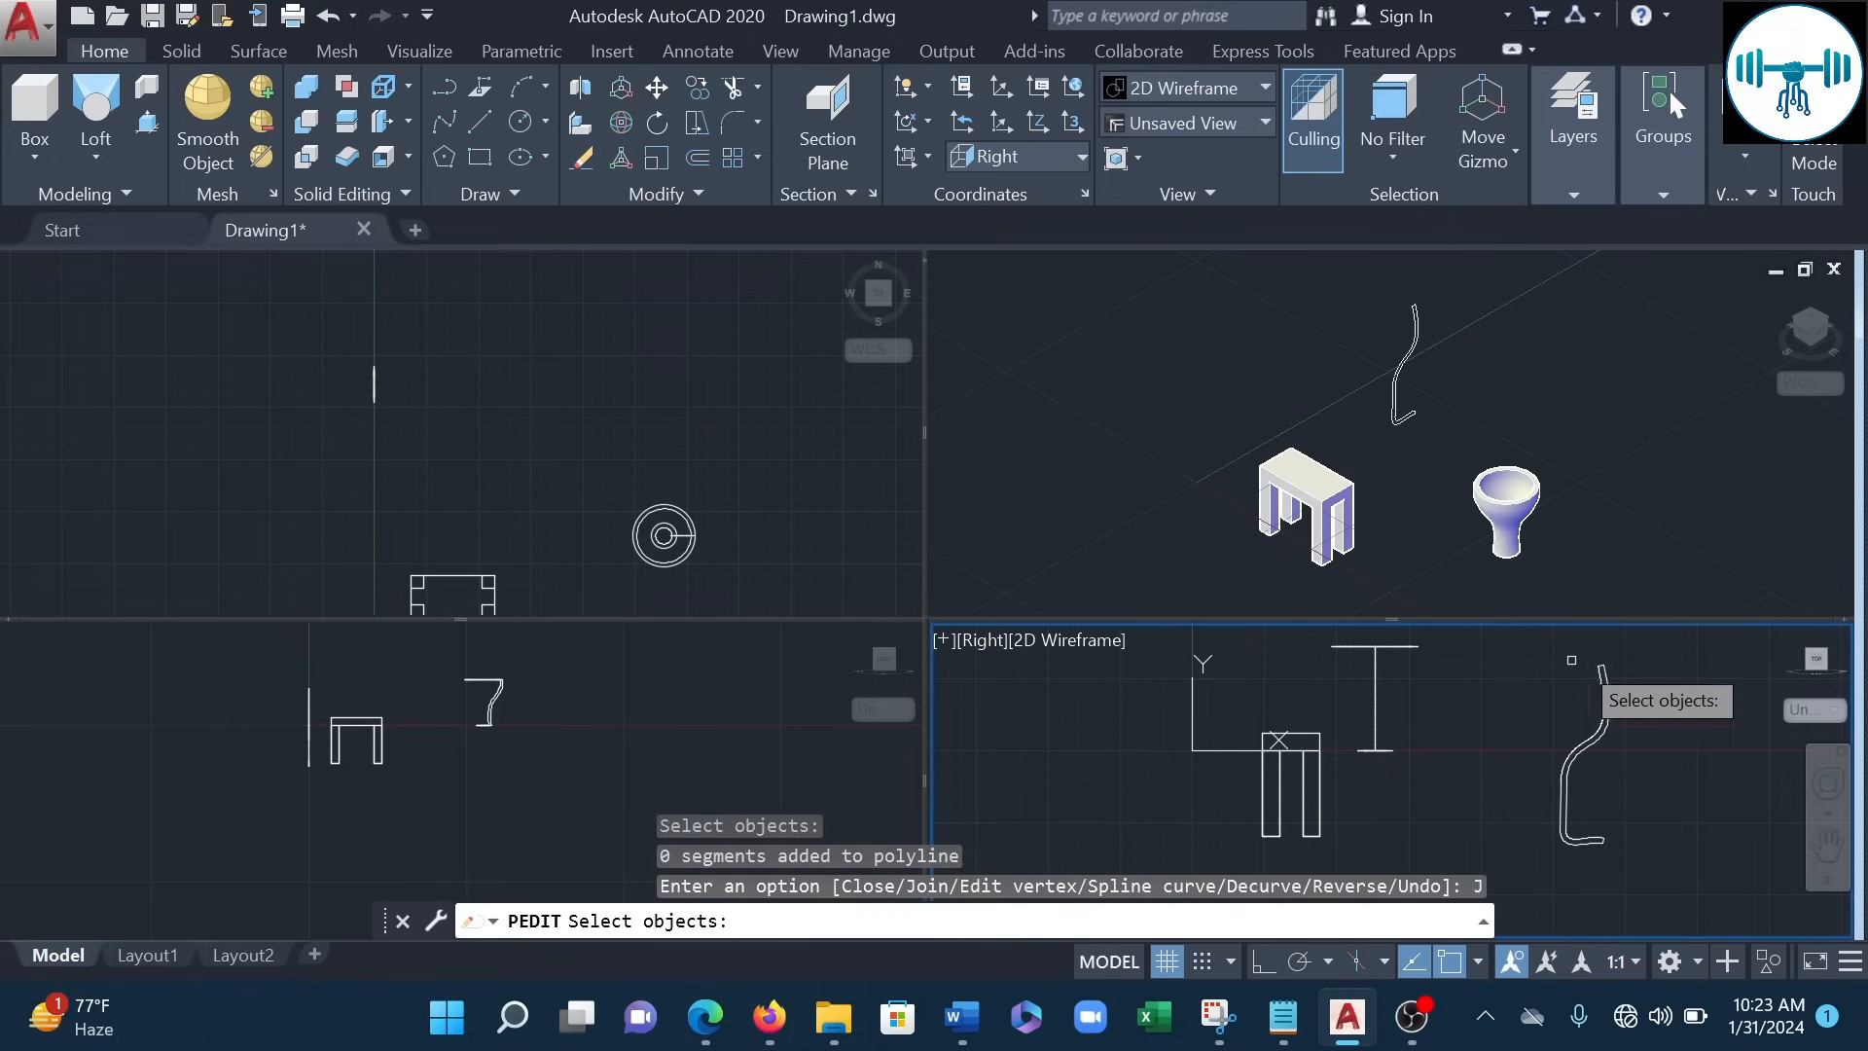
click(1635, 875)
click(1553, 646)
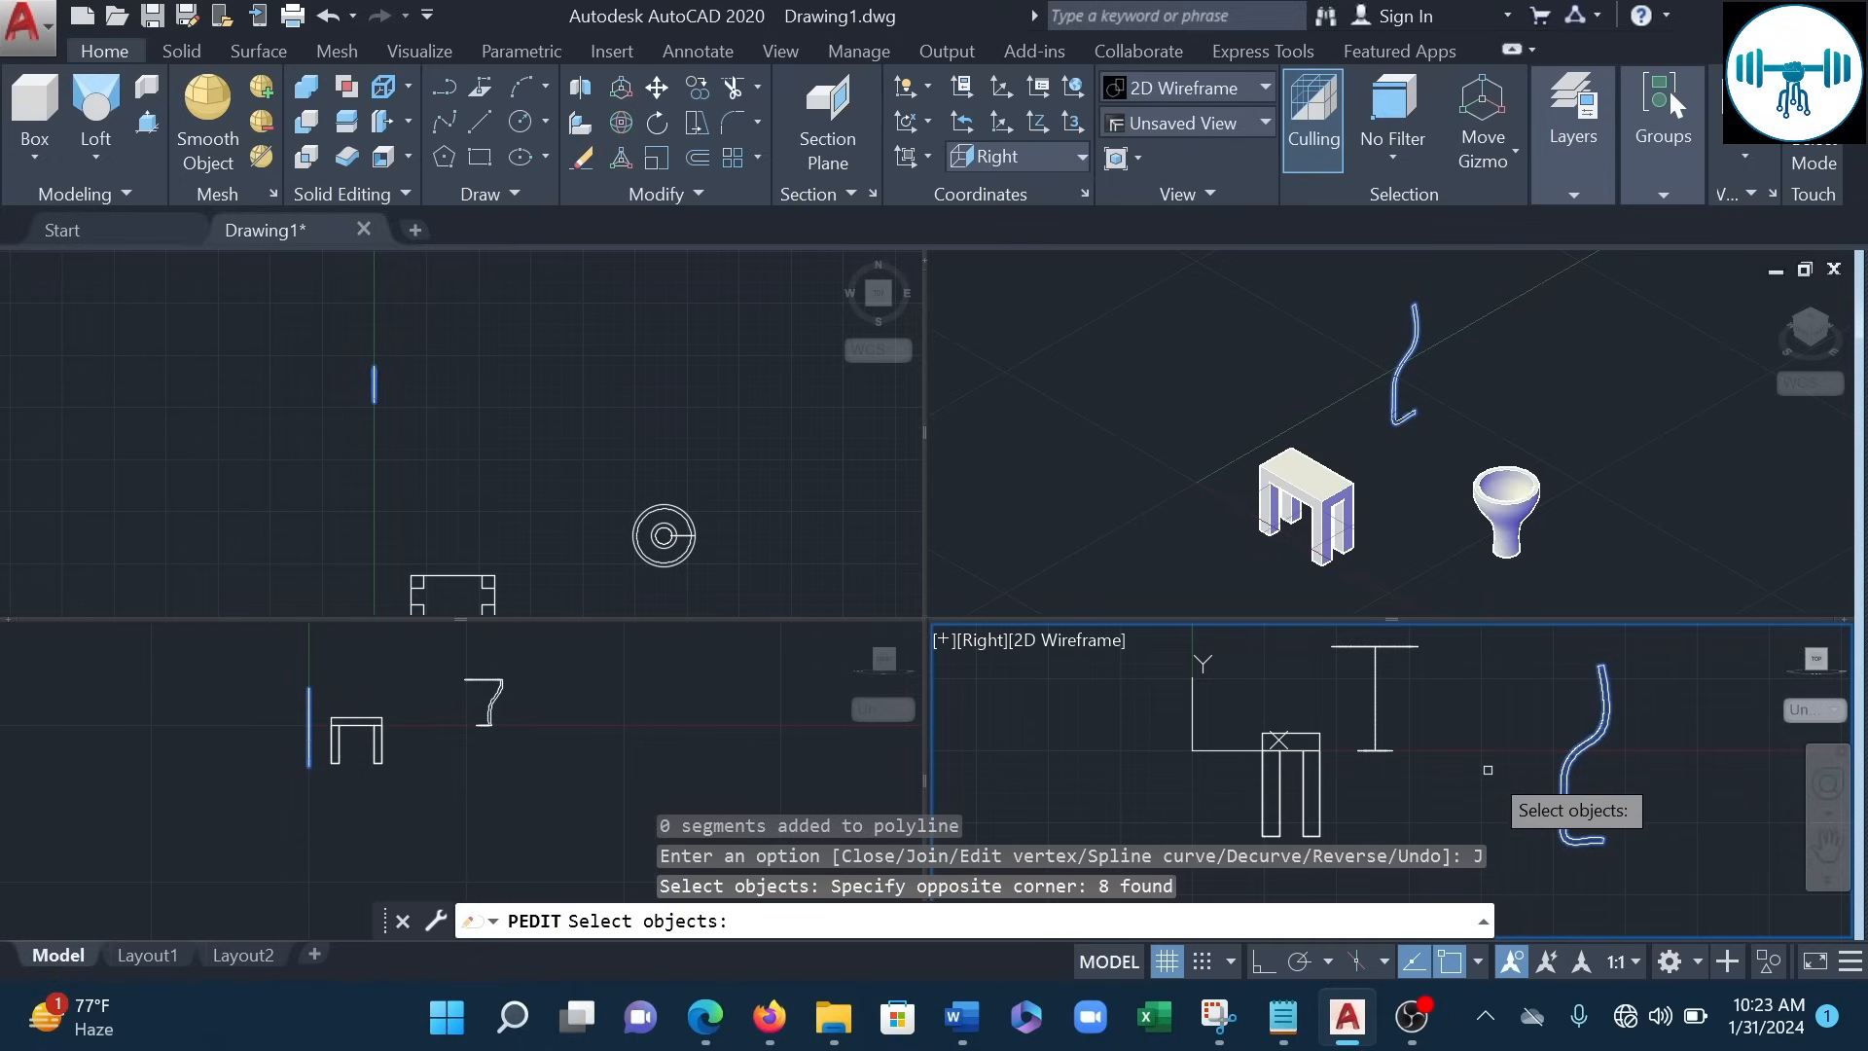
key(Return)
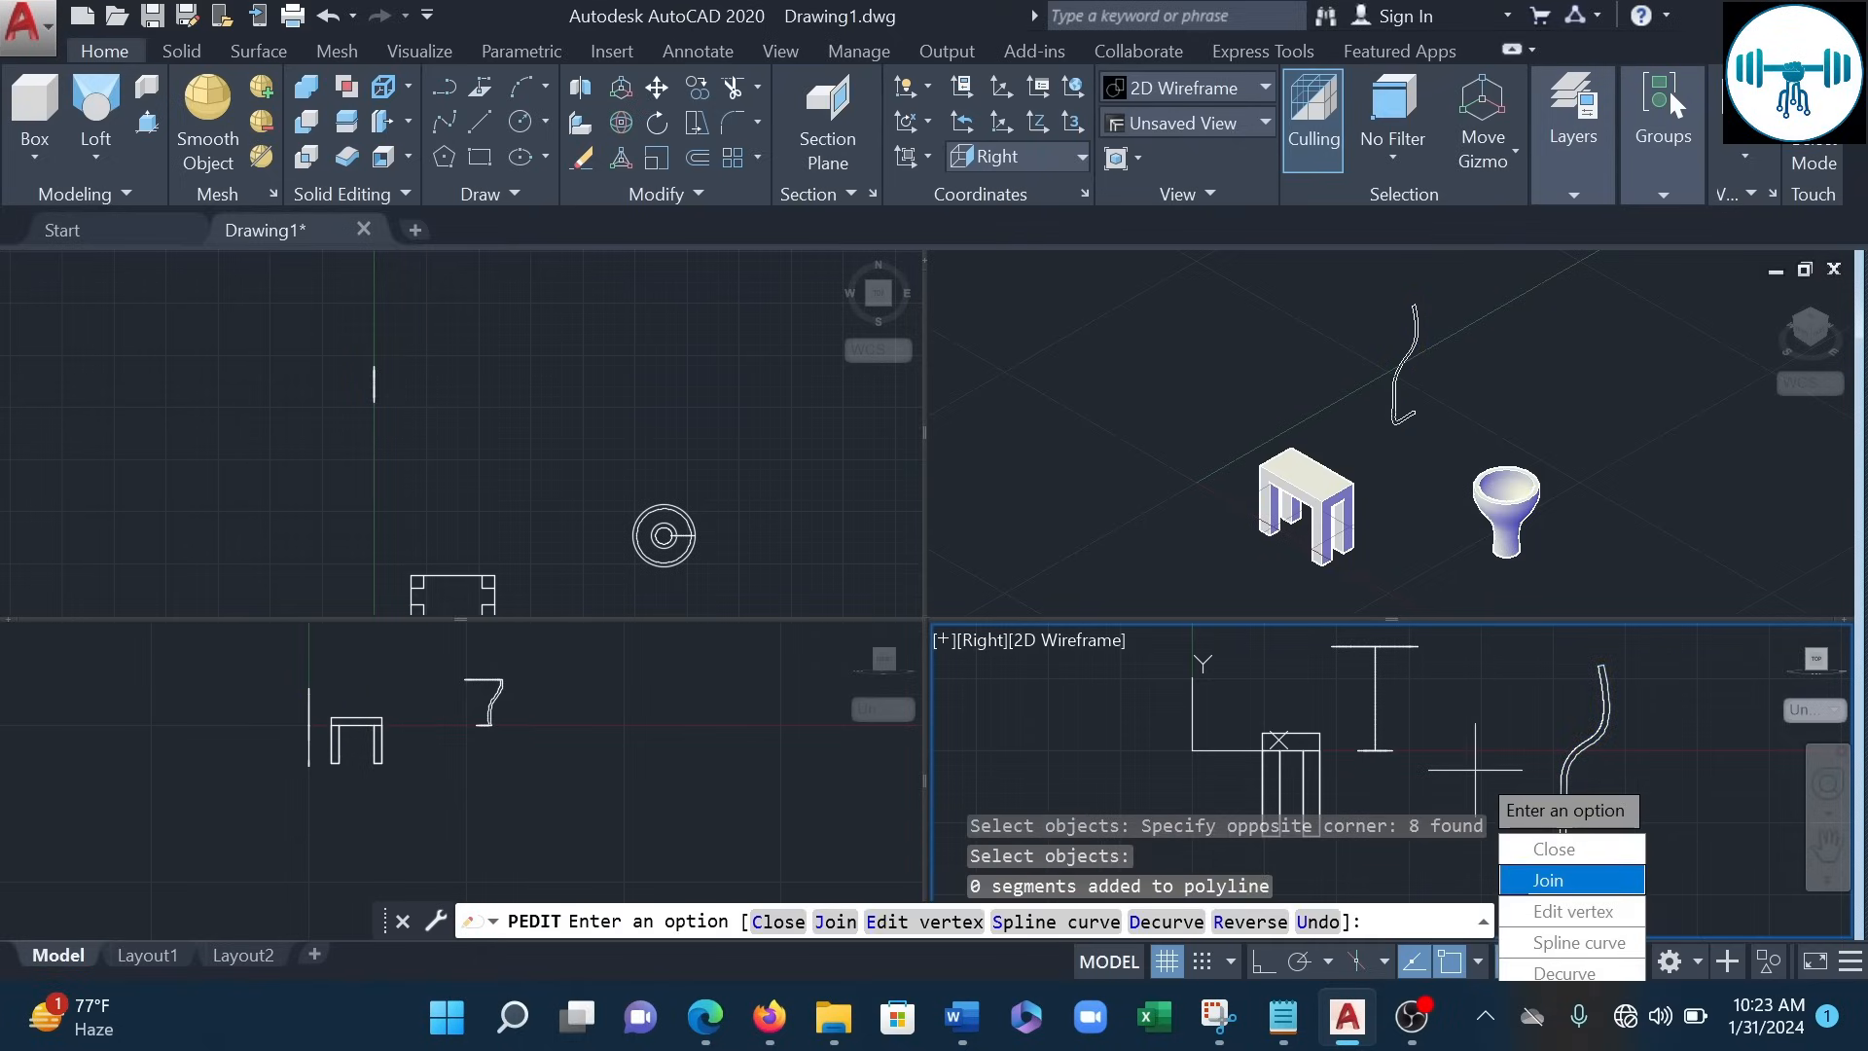
- Close the converted spline polyline on its own, check its shape, and undo the whole PEDIT operation
click(1554, 848)
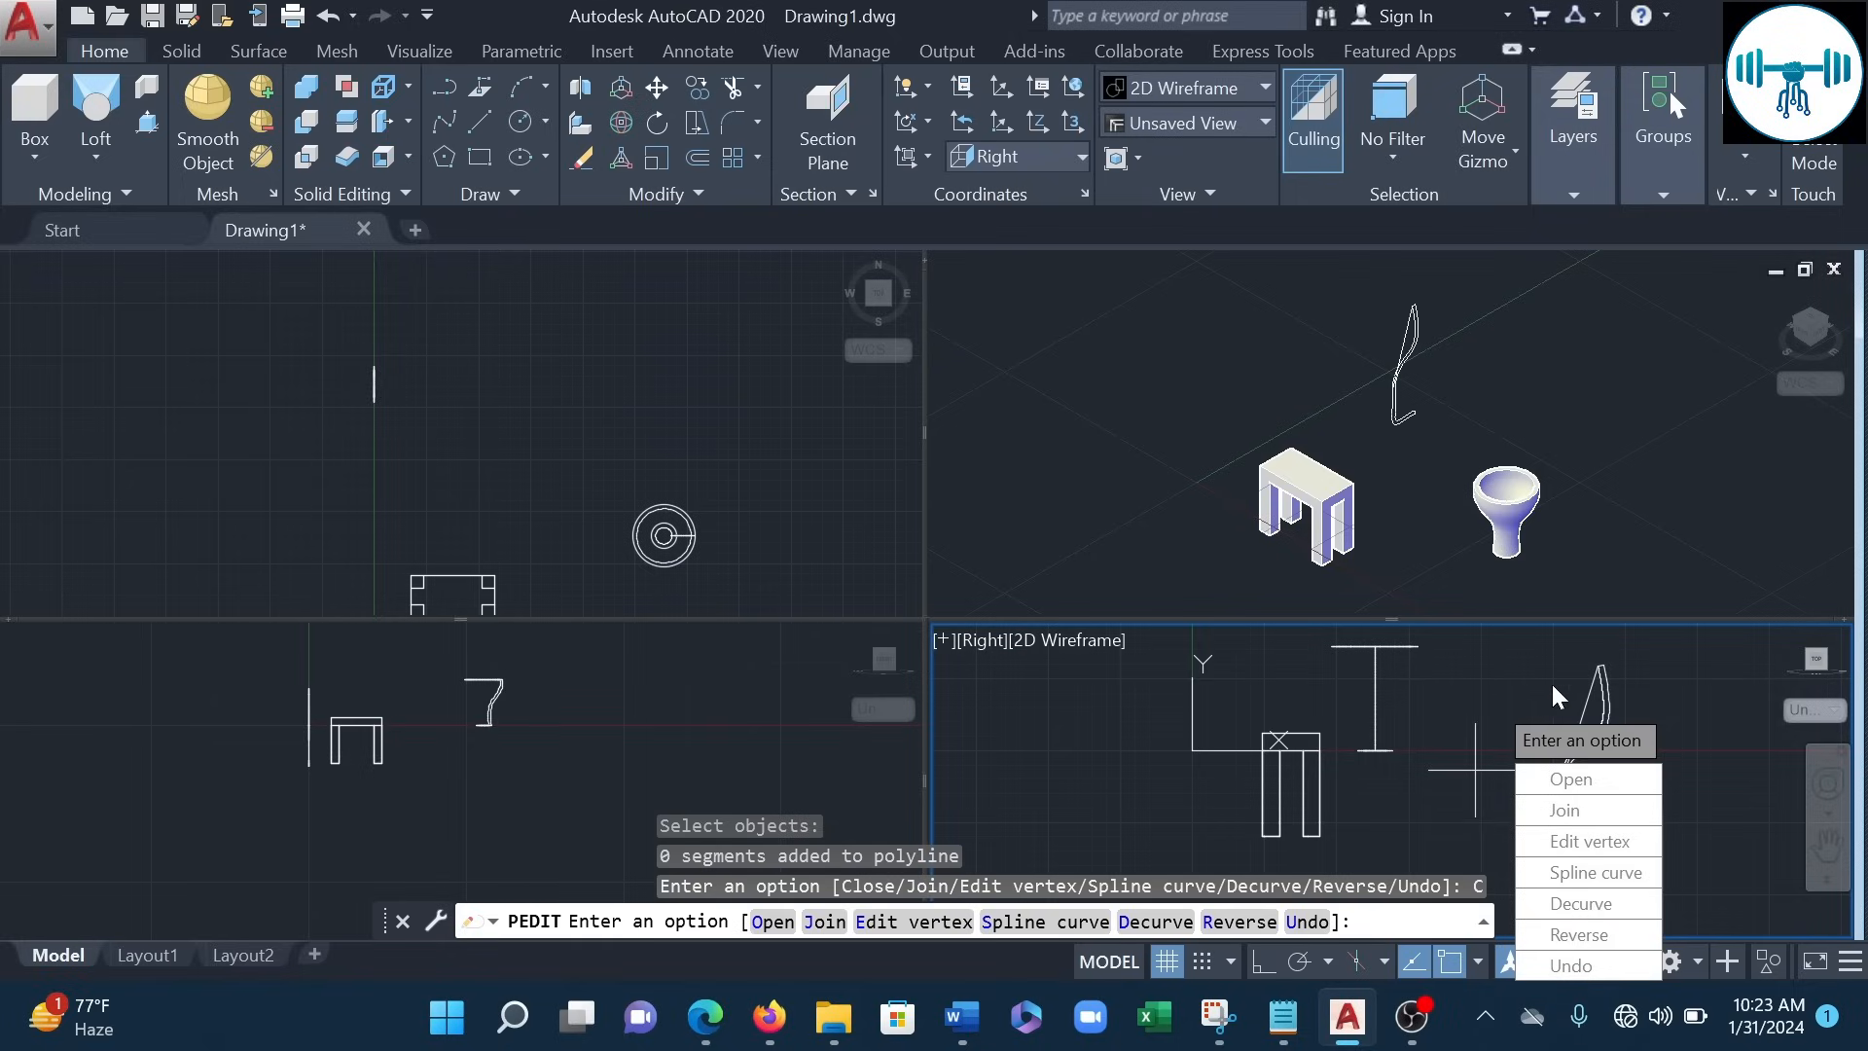
key(Escape)
click(1587, 702)
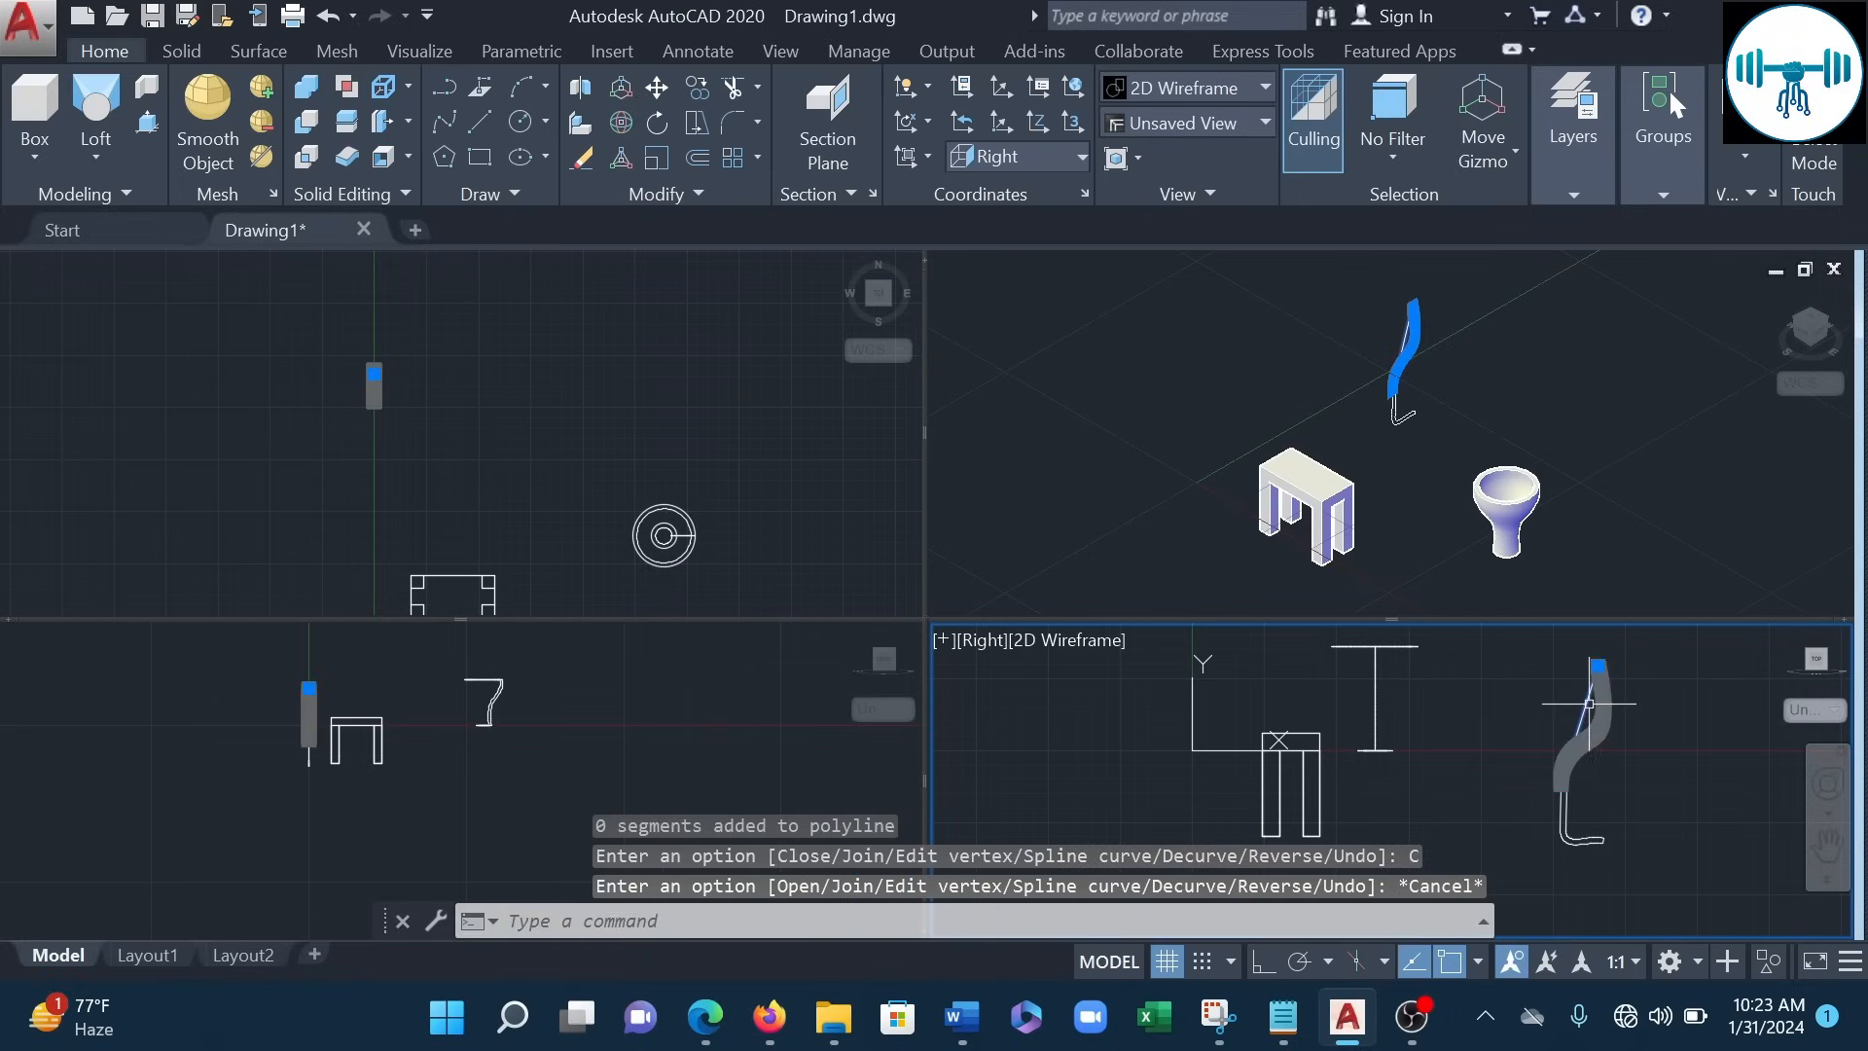
key(Escape)
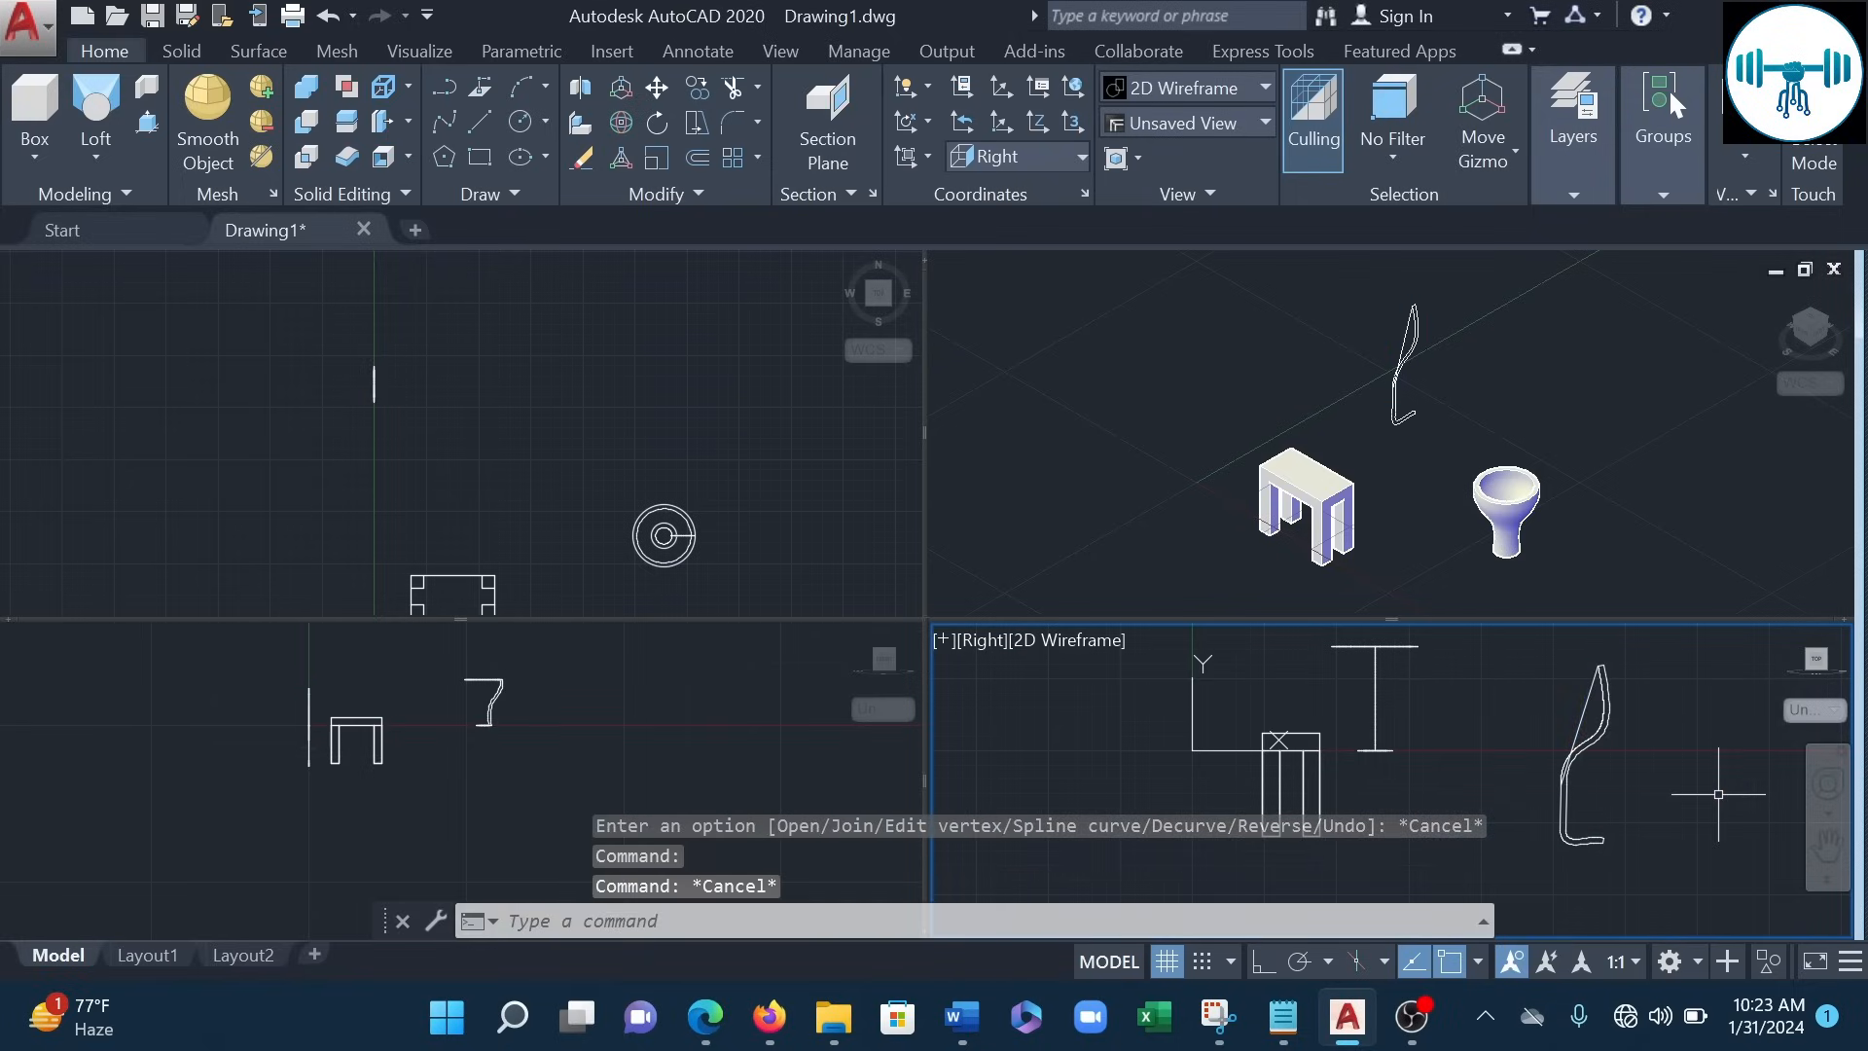
key(ctrl+z)
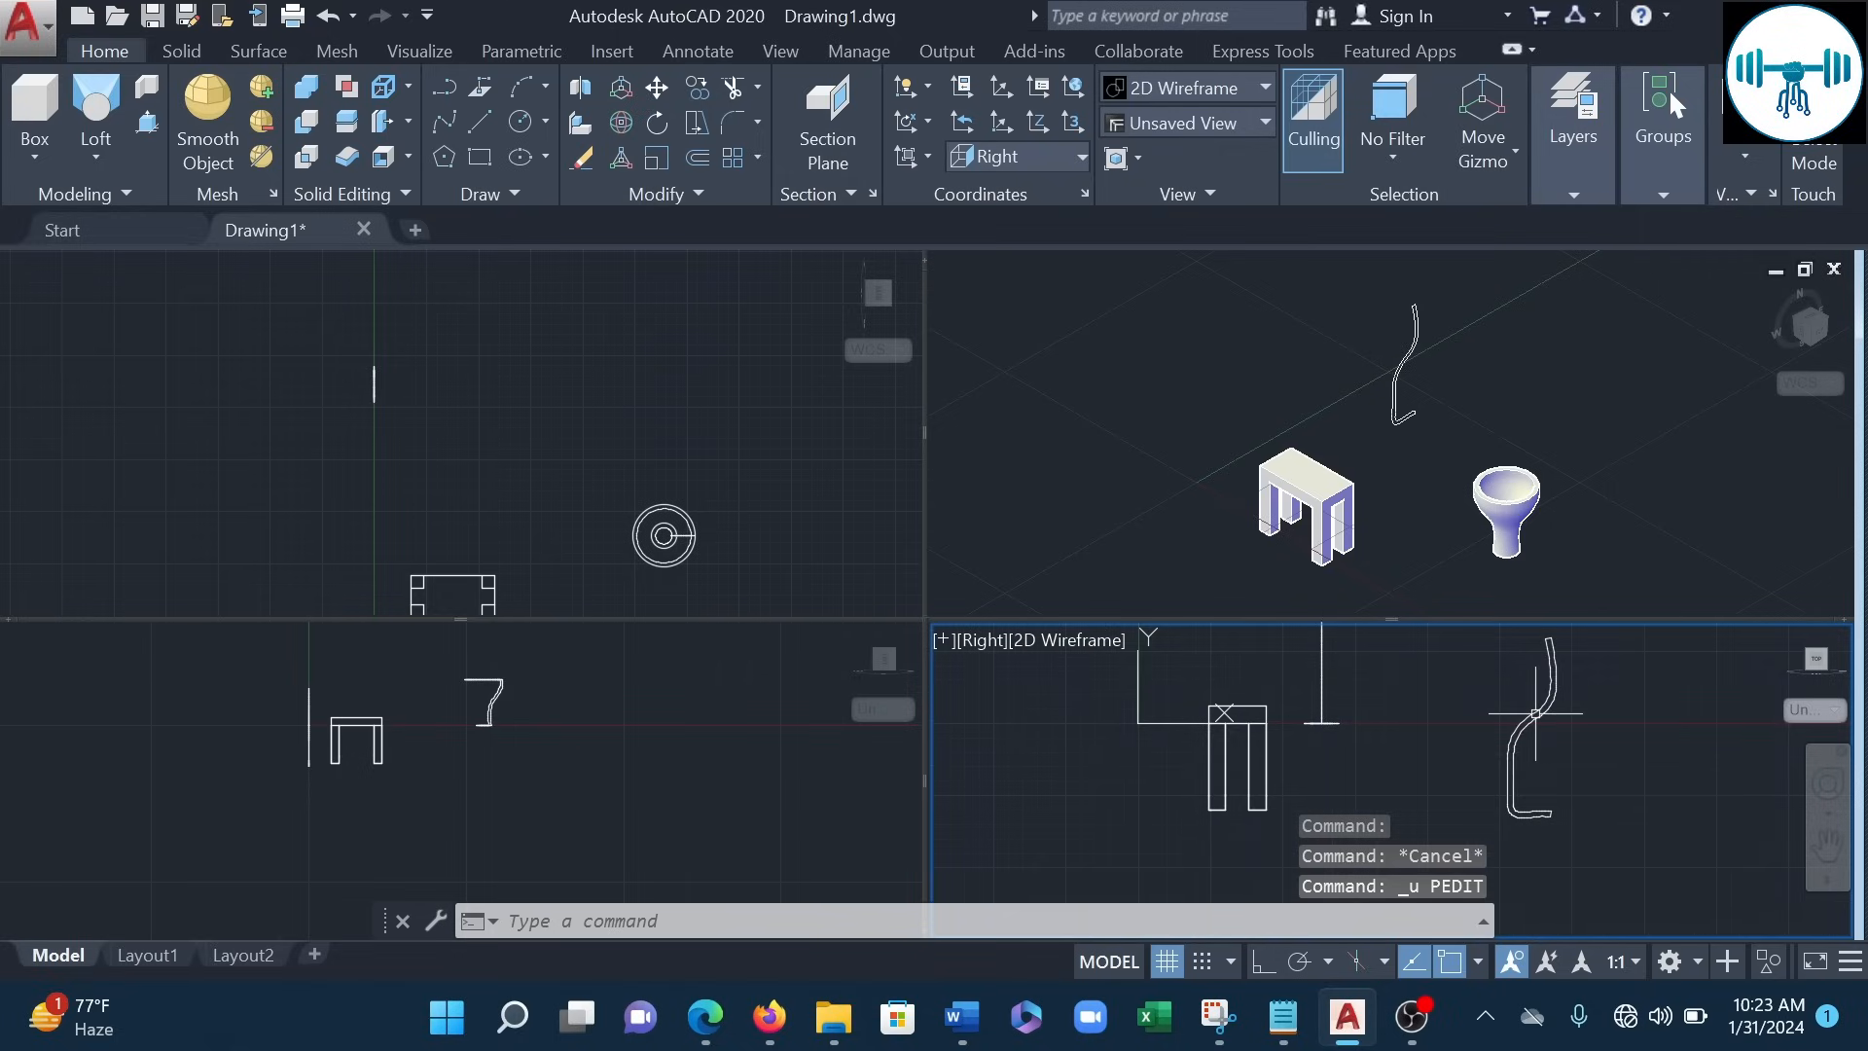
- Convert the straight outer stem line in the lower part of the profile to a polyline with PEDIT
scroll(1467, 642, up, 2)
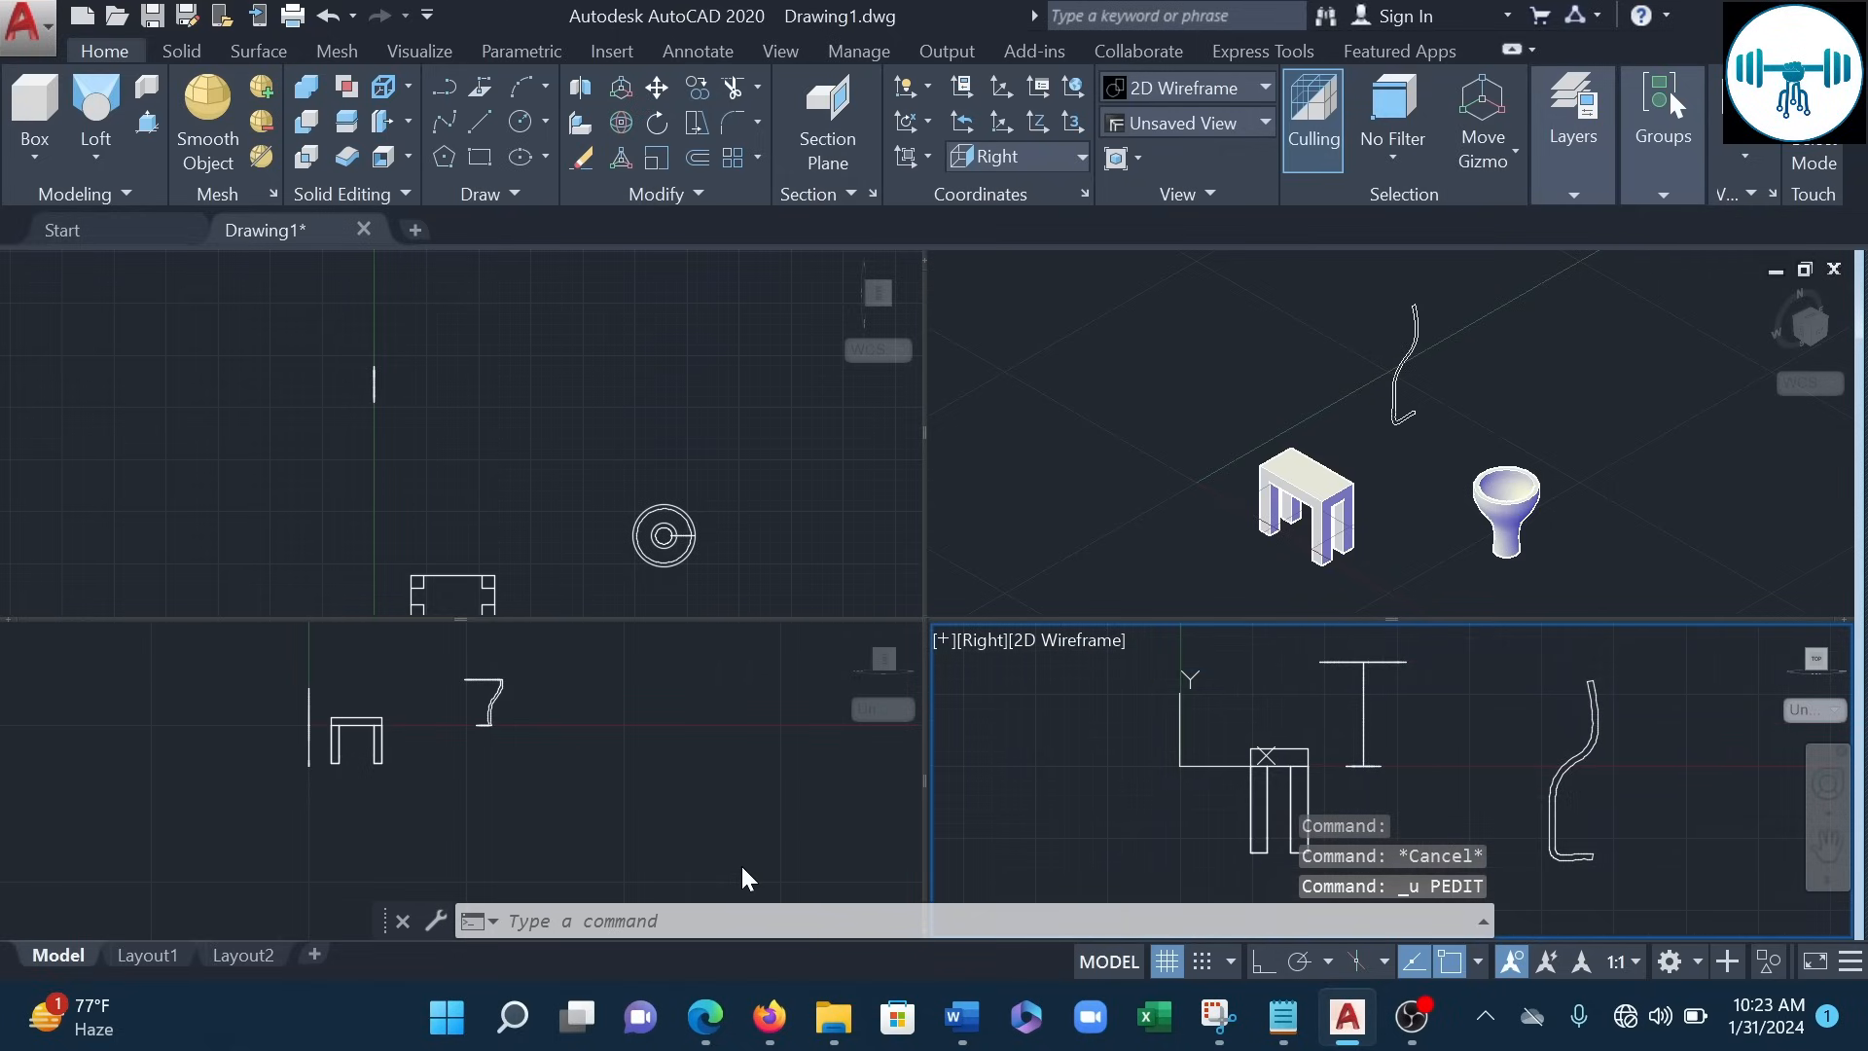
text(PEDIT)
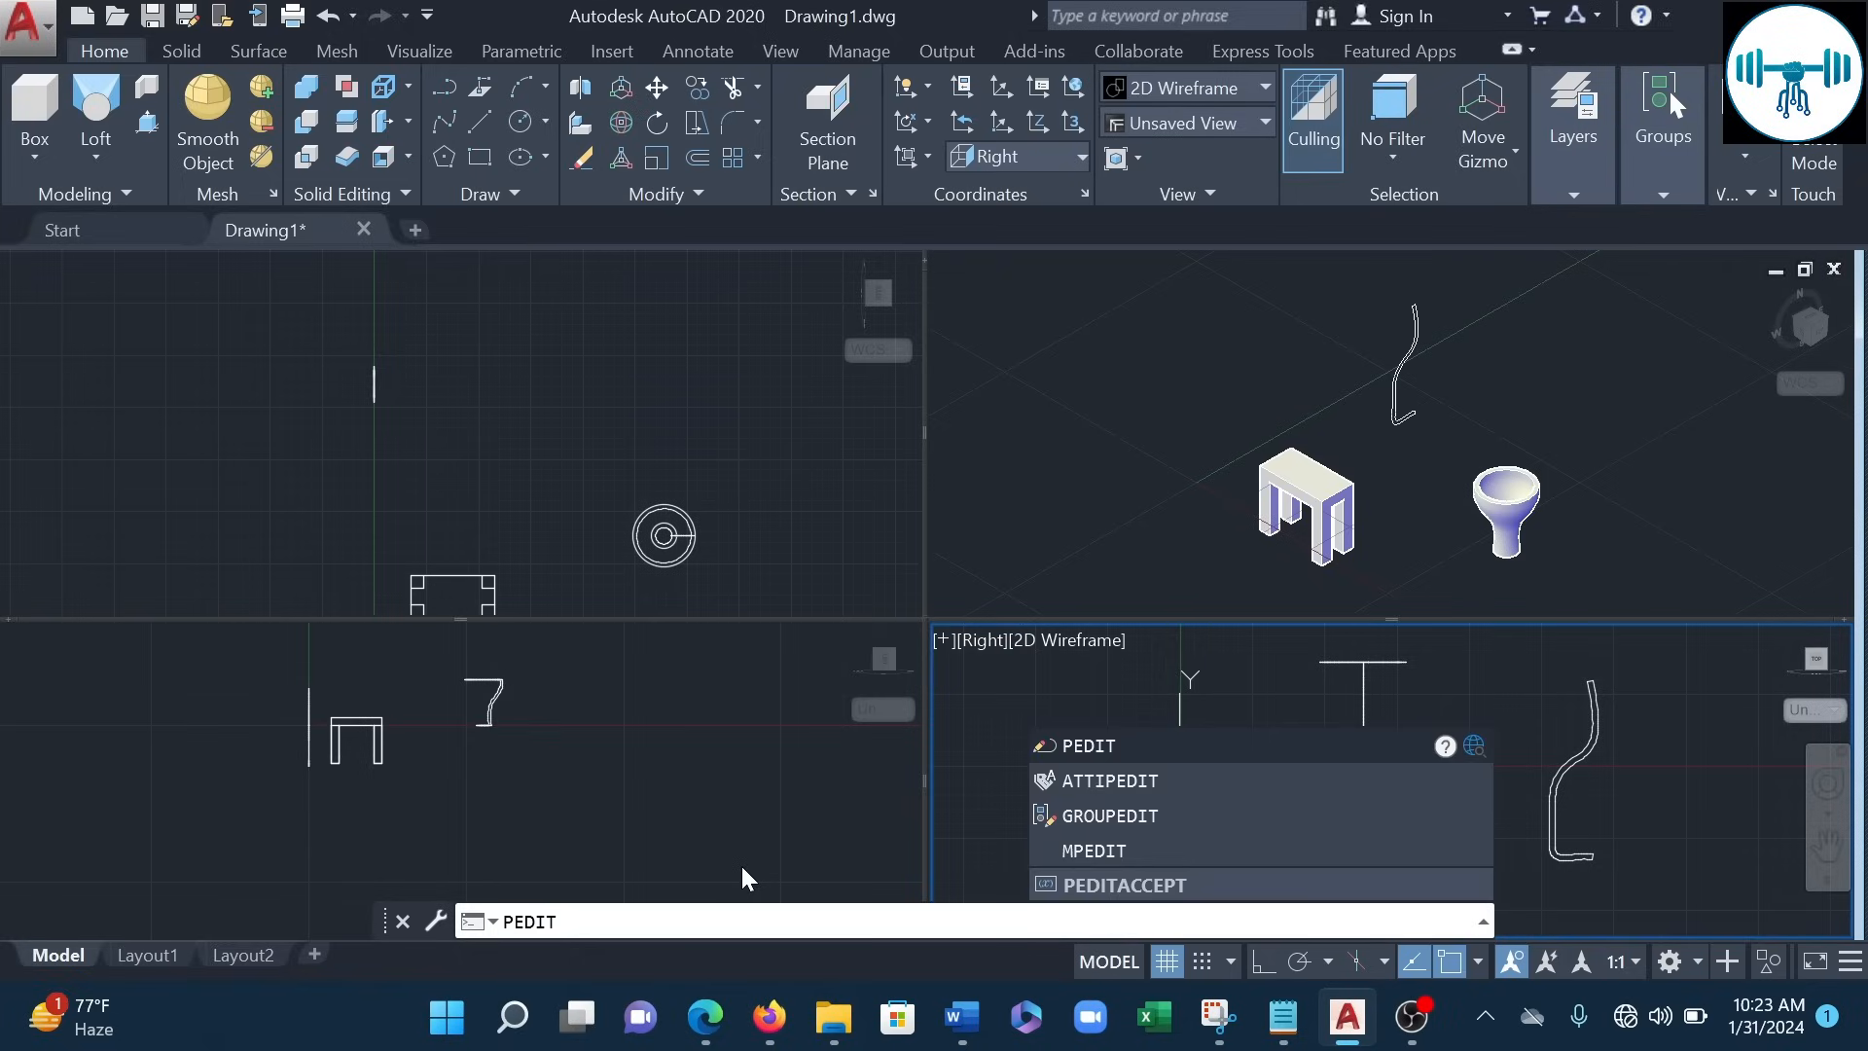
key(Return)
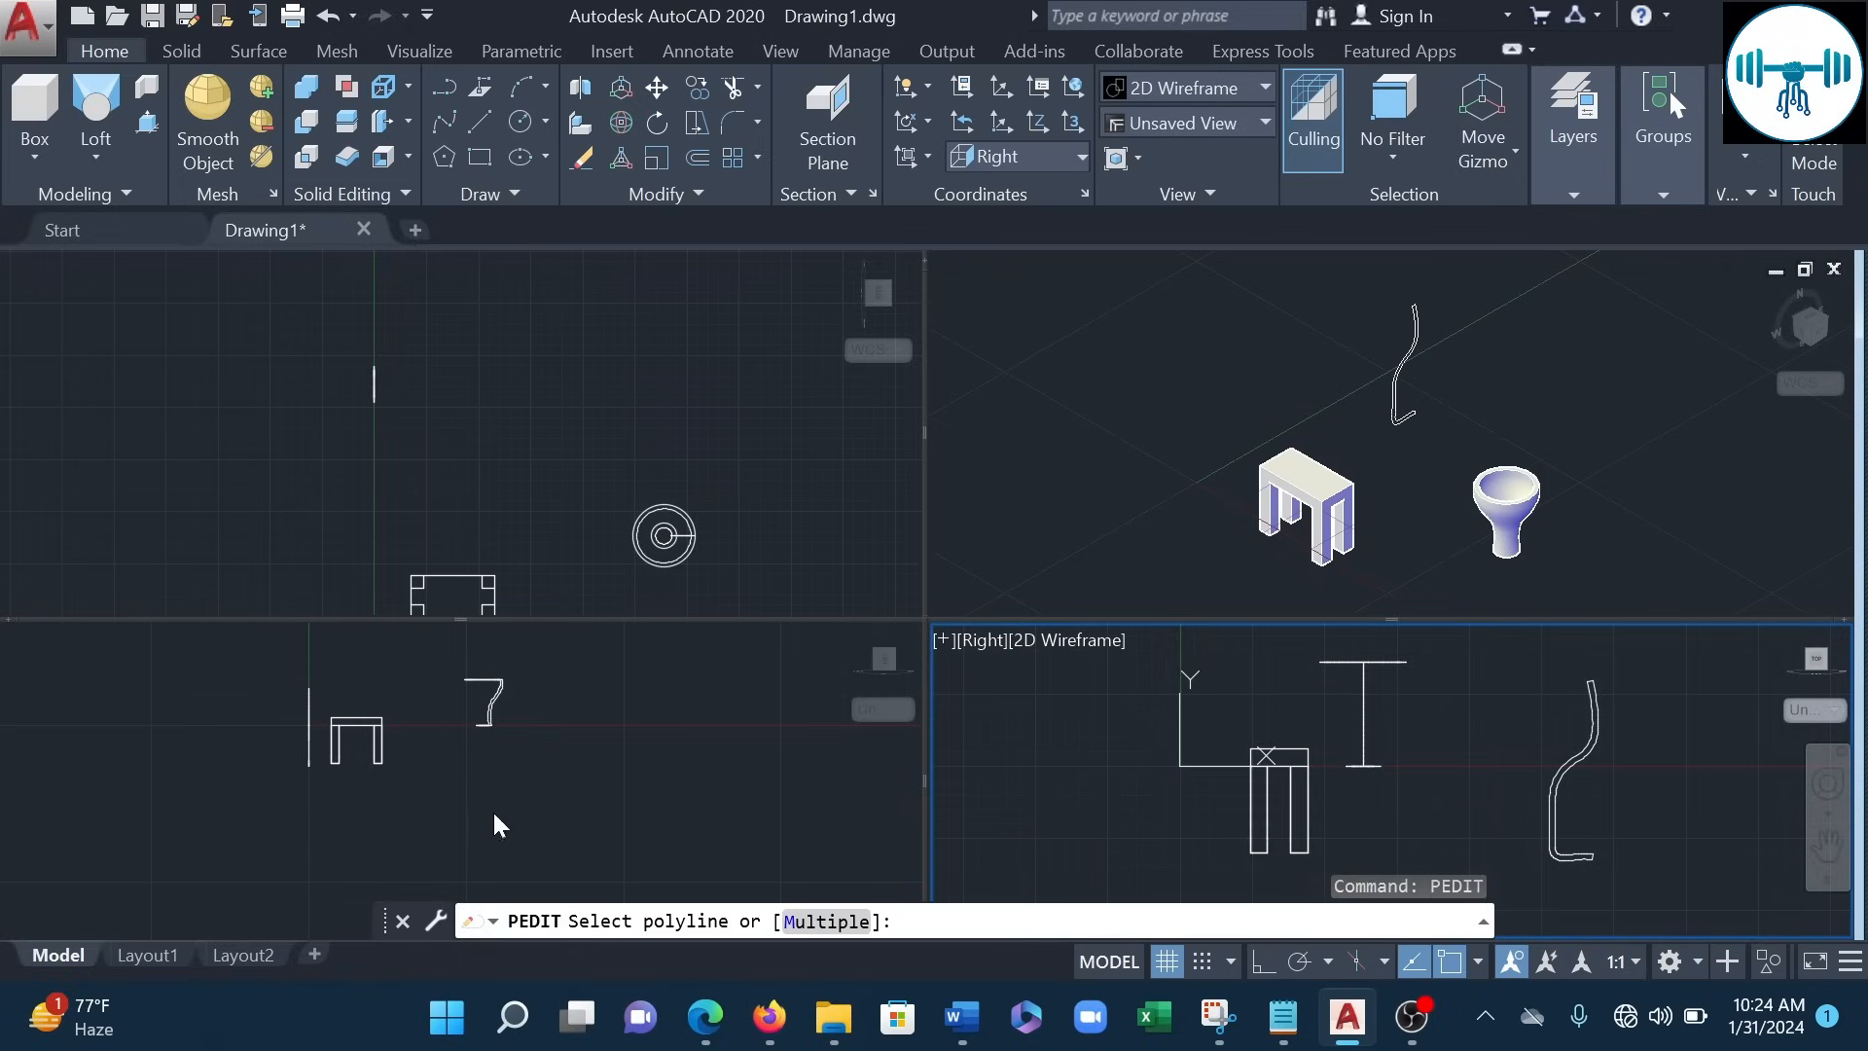
click(1555, 821)
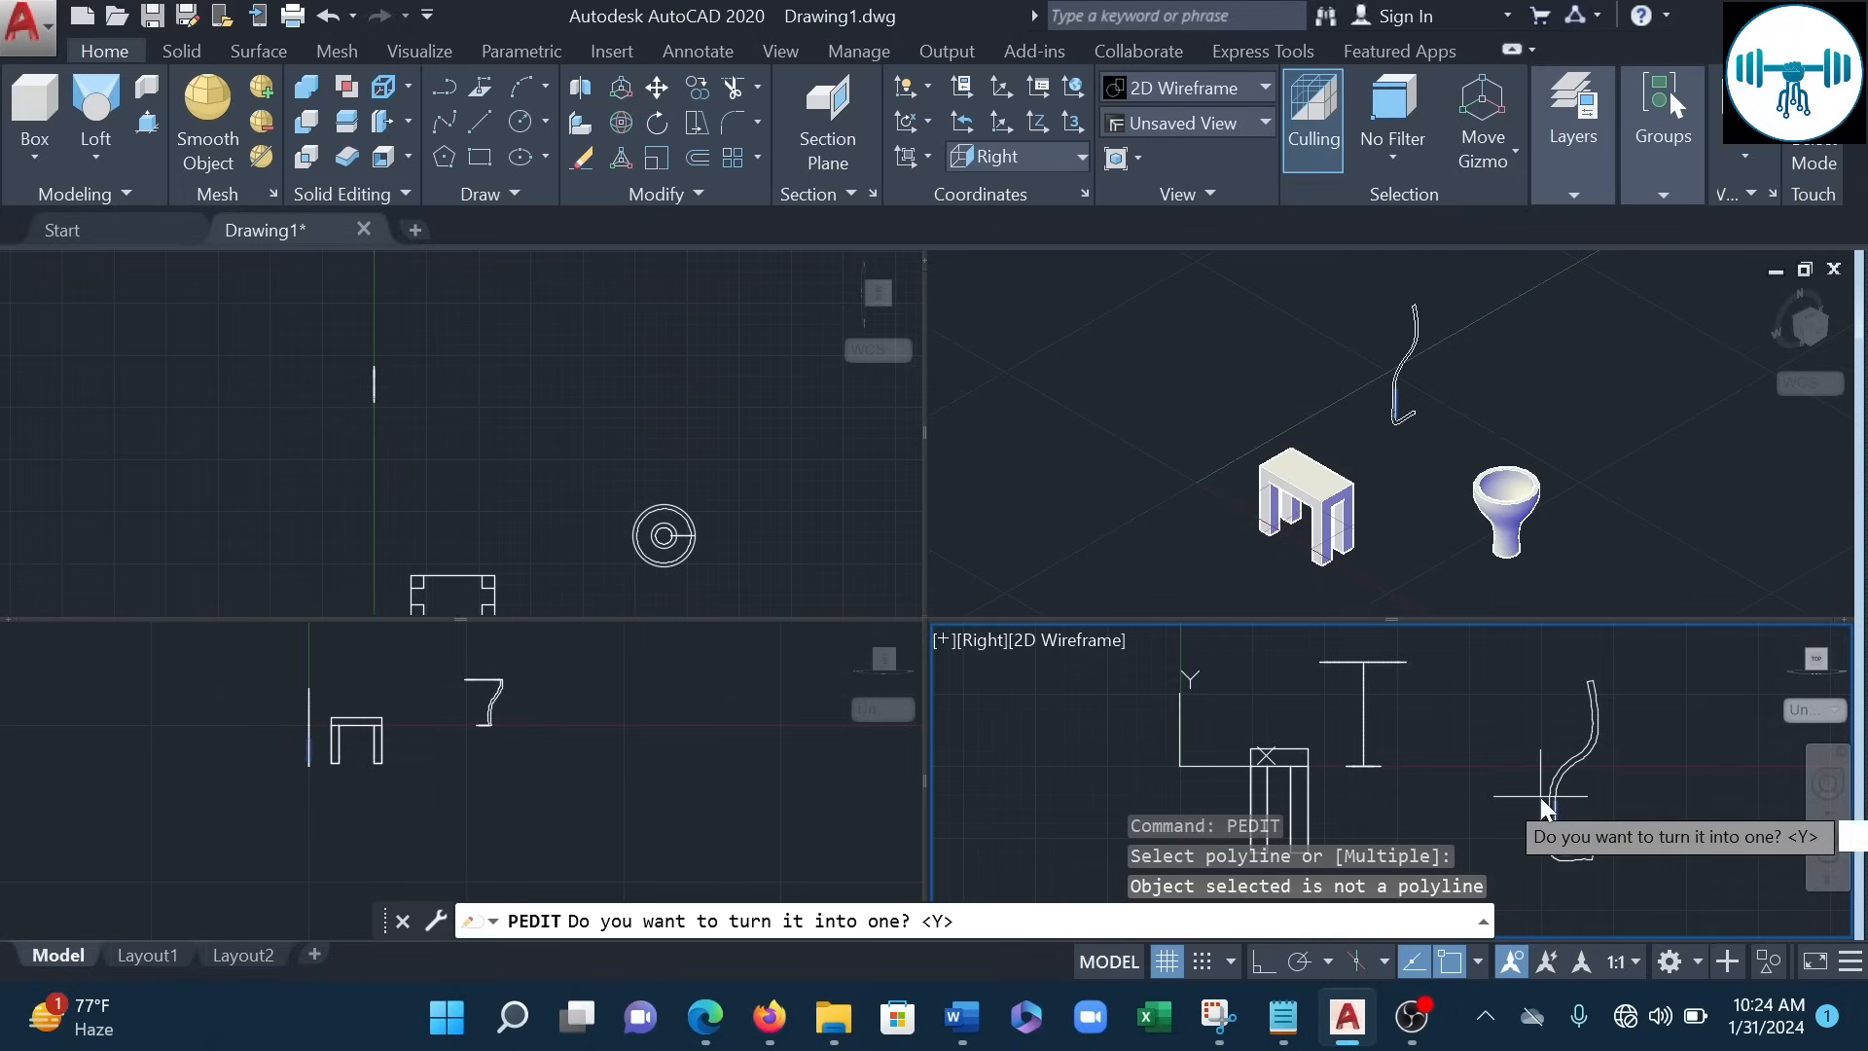
key(Return)
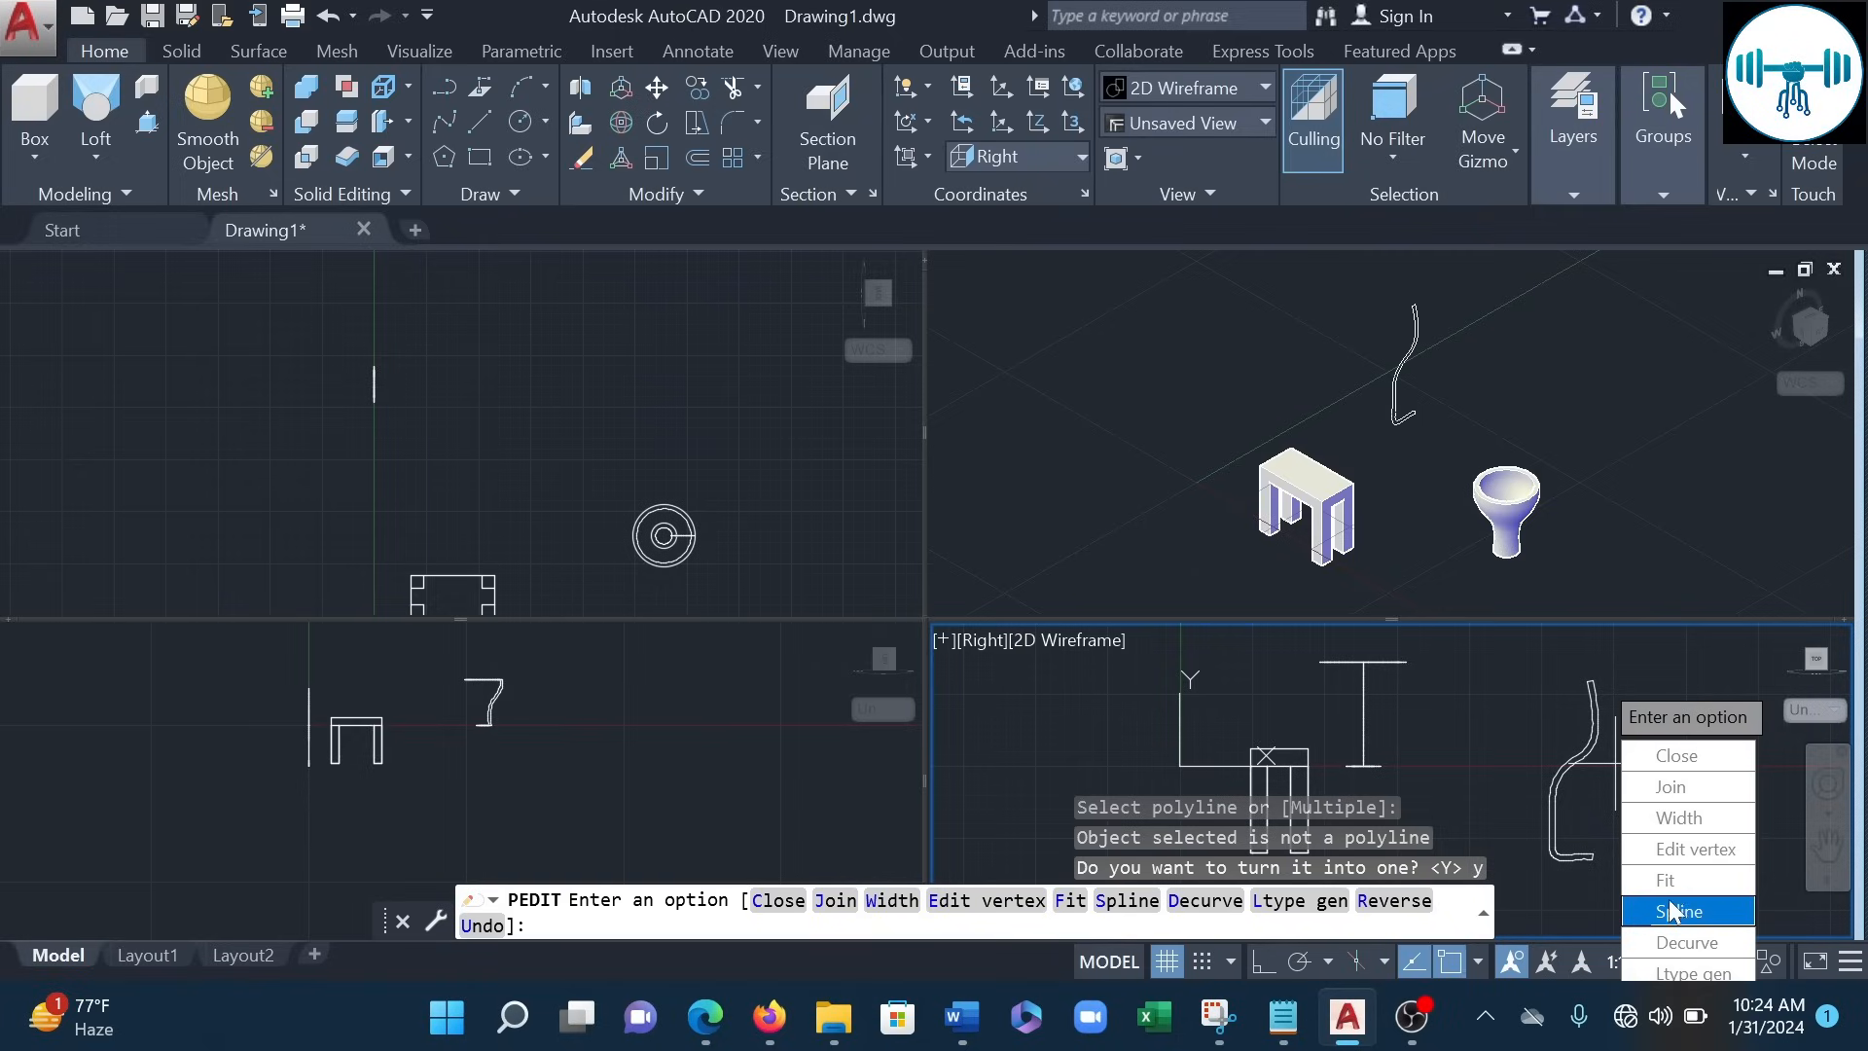
- Try twice to join the whole double profile to the converted stem line, and end PEDIT
click(1675, 785)
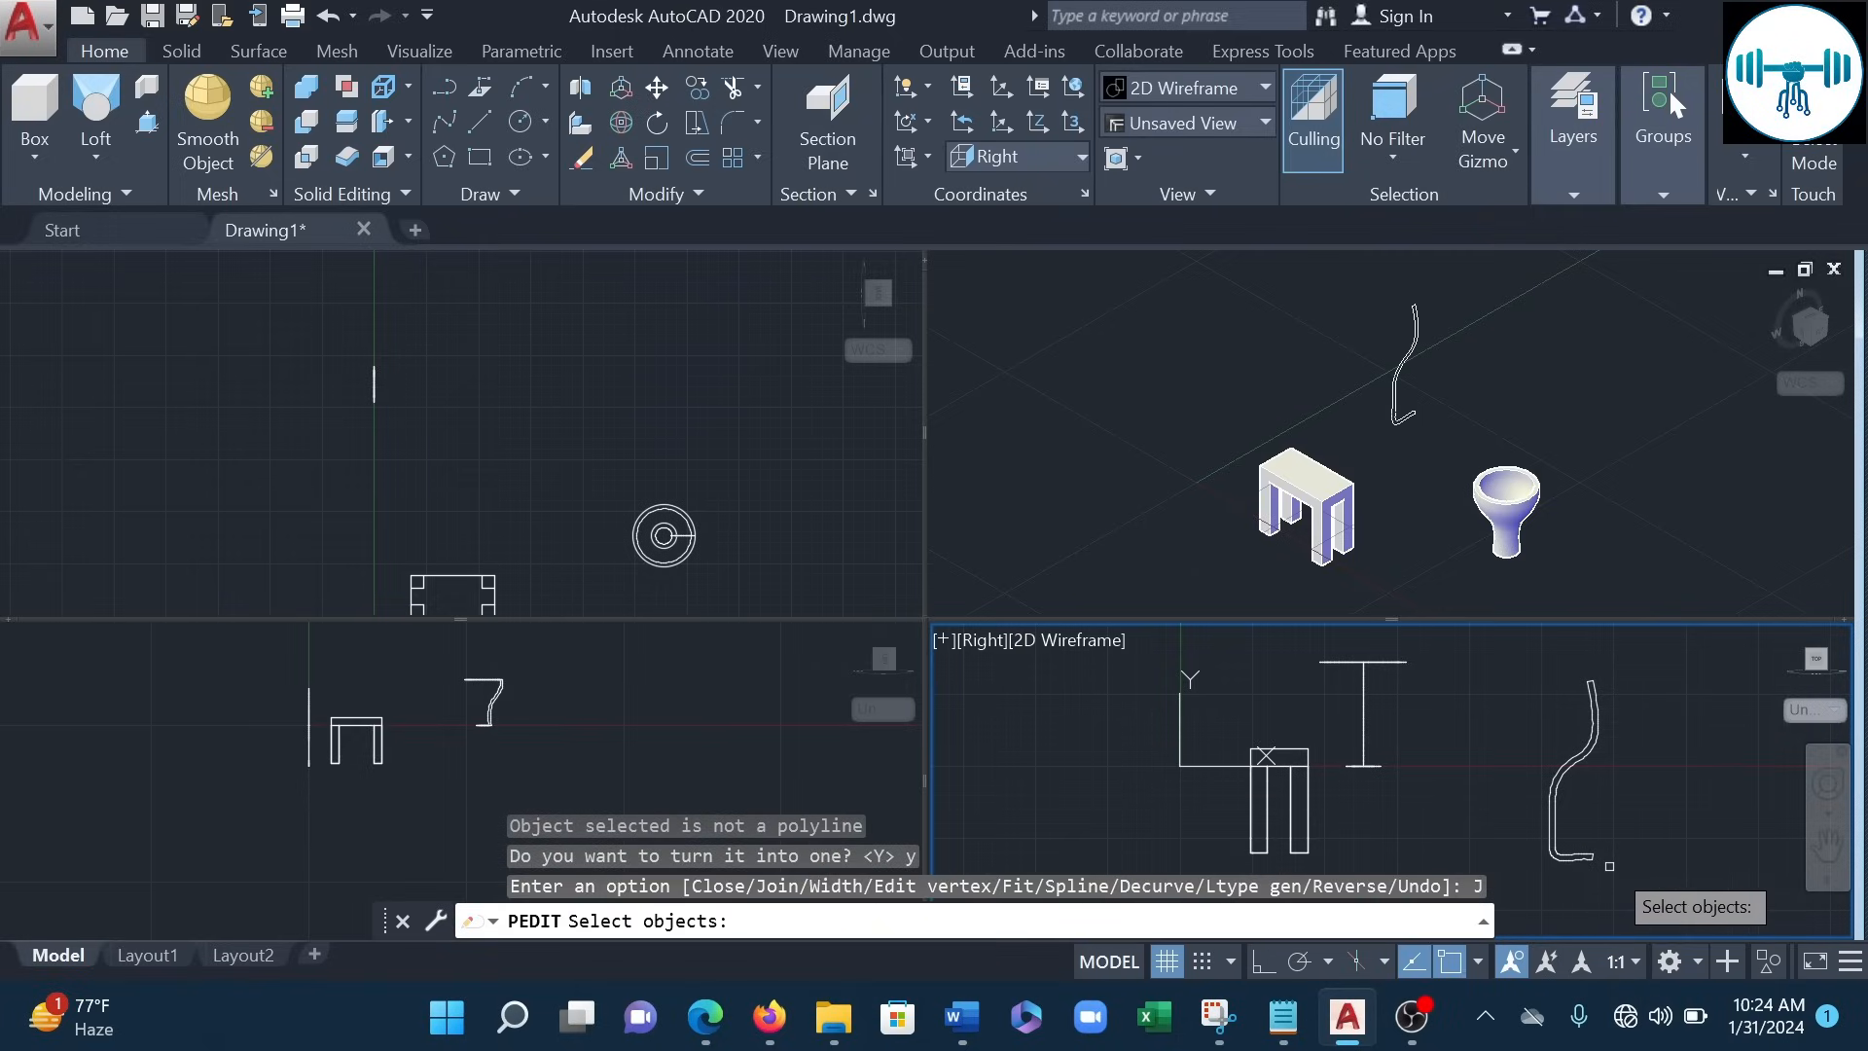
click(1619, 835)
click(1553, 672)
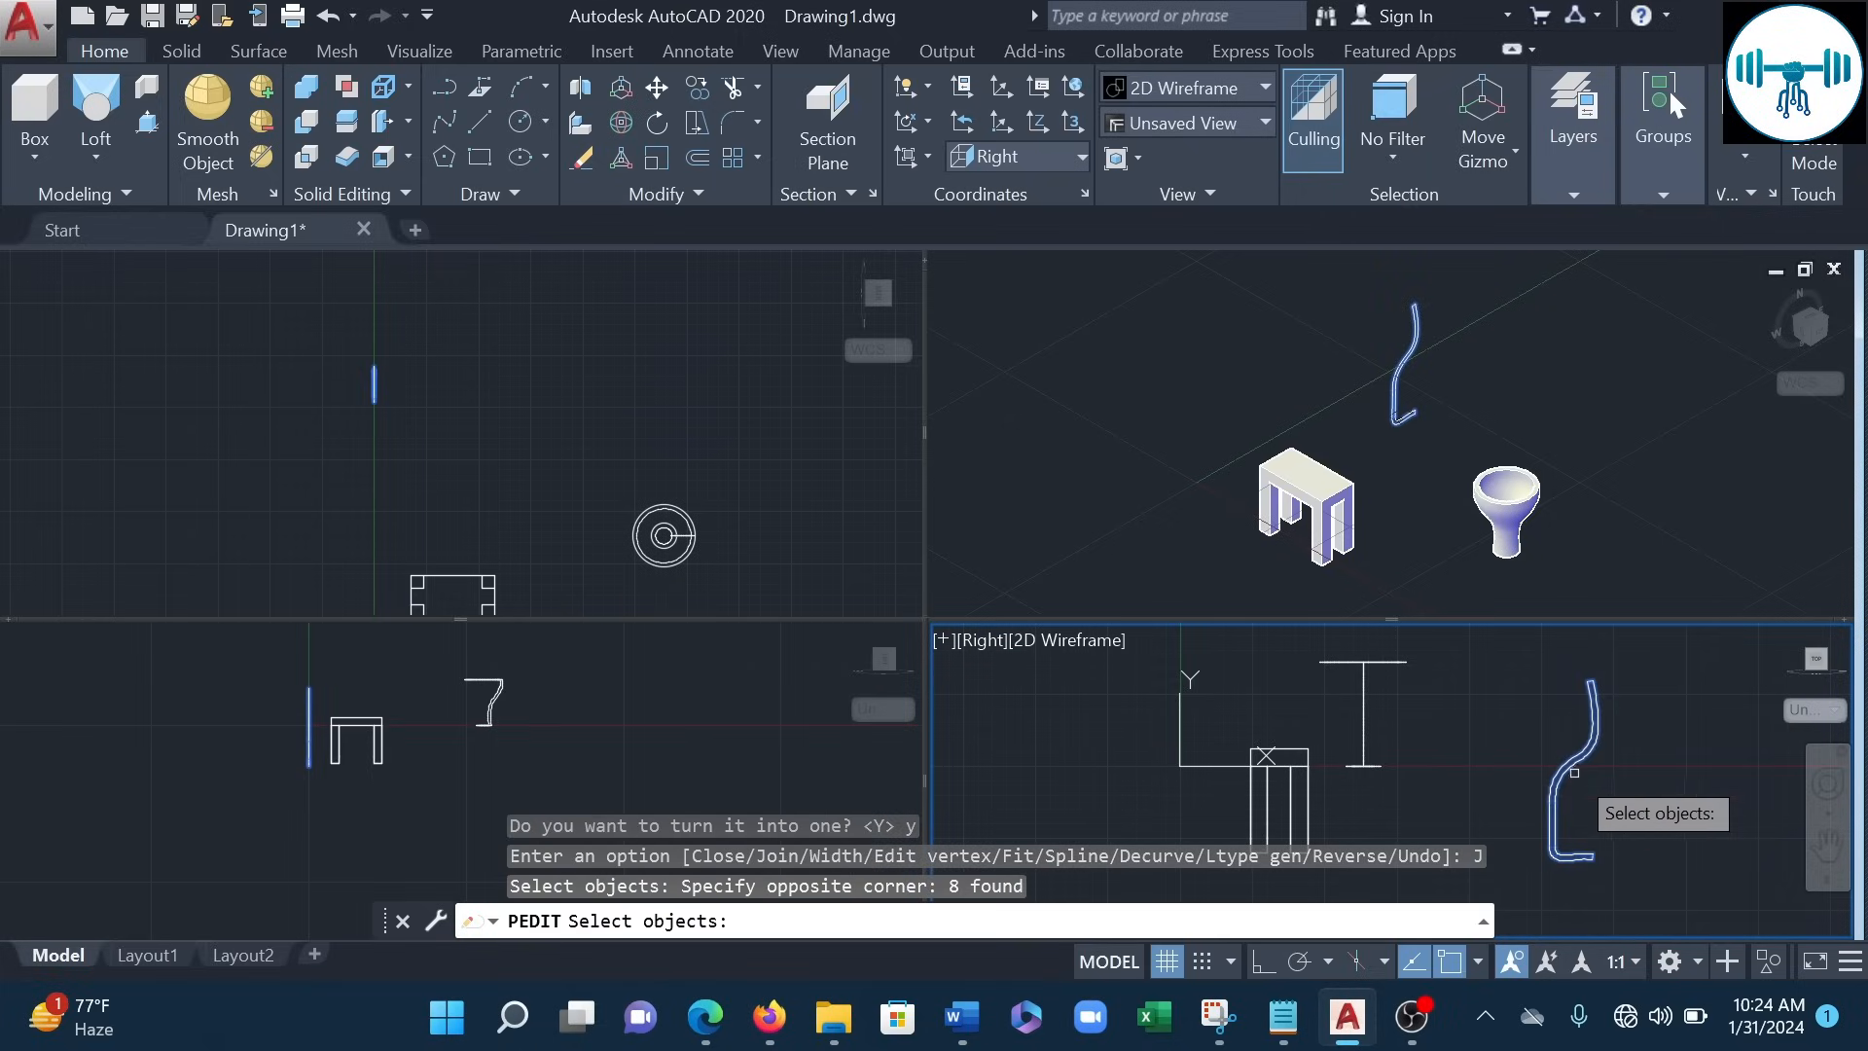
key(Return)
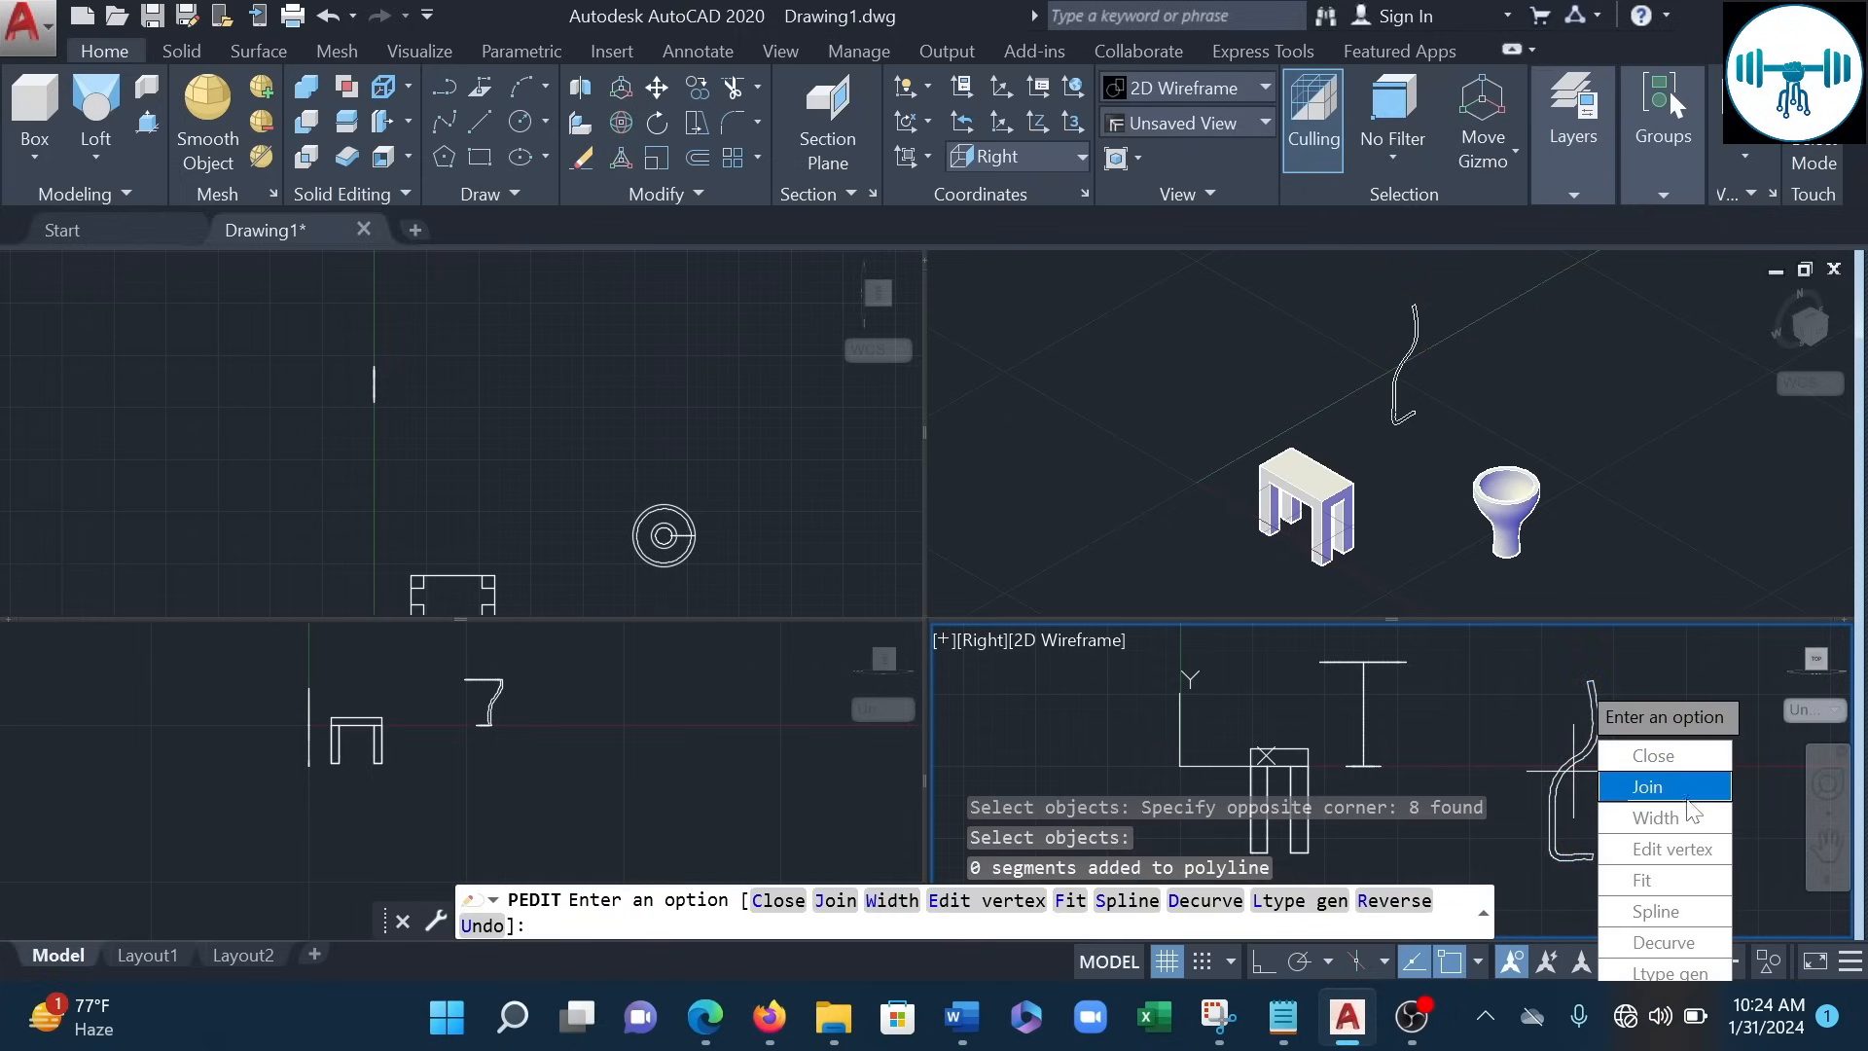
click(1665, 786)
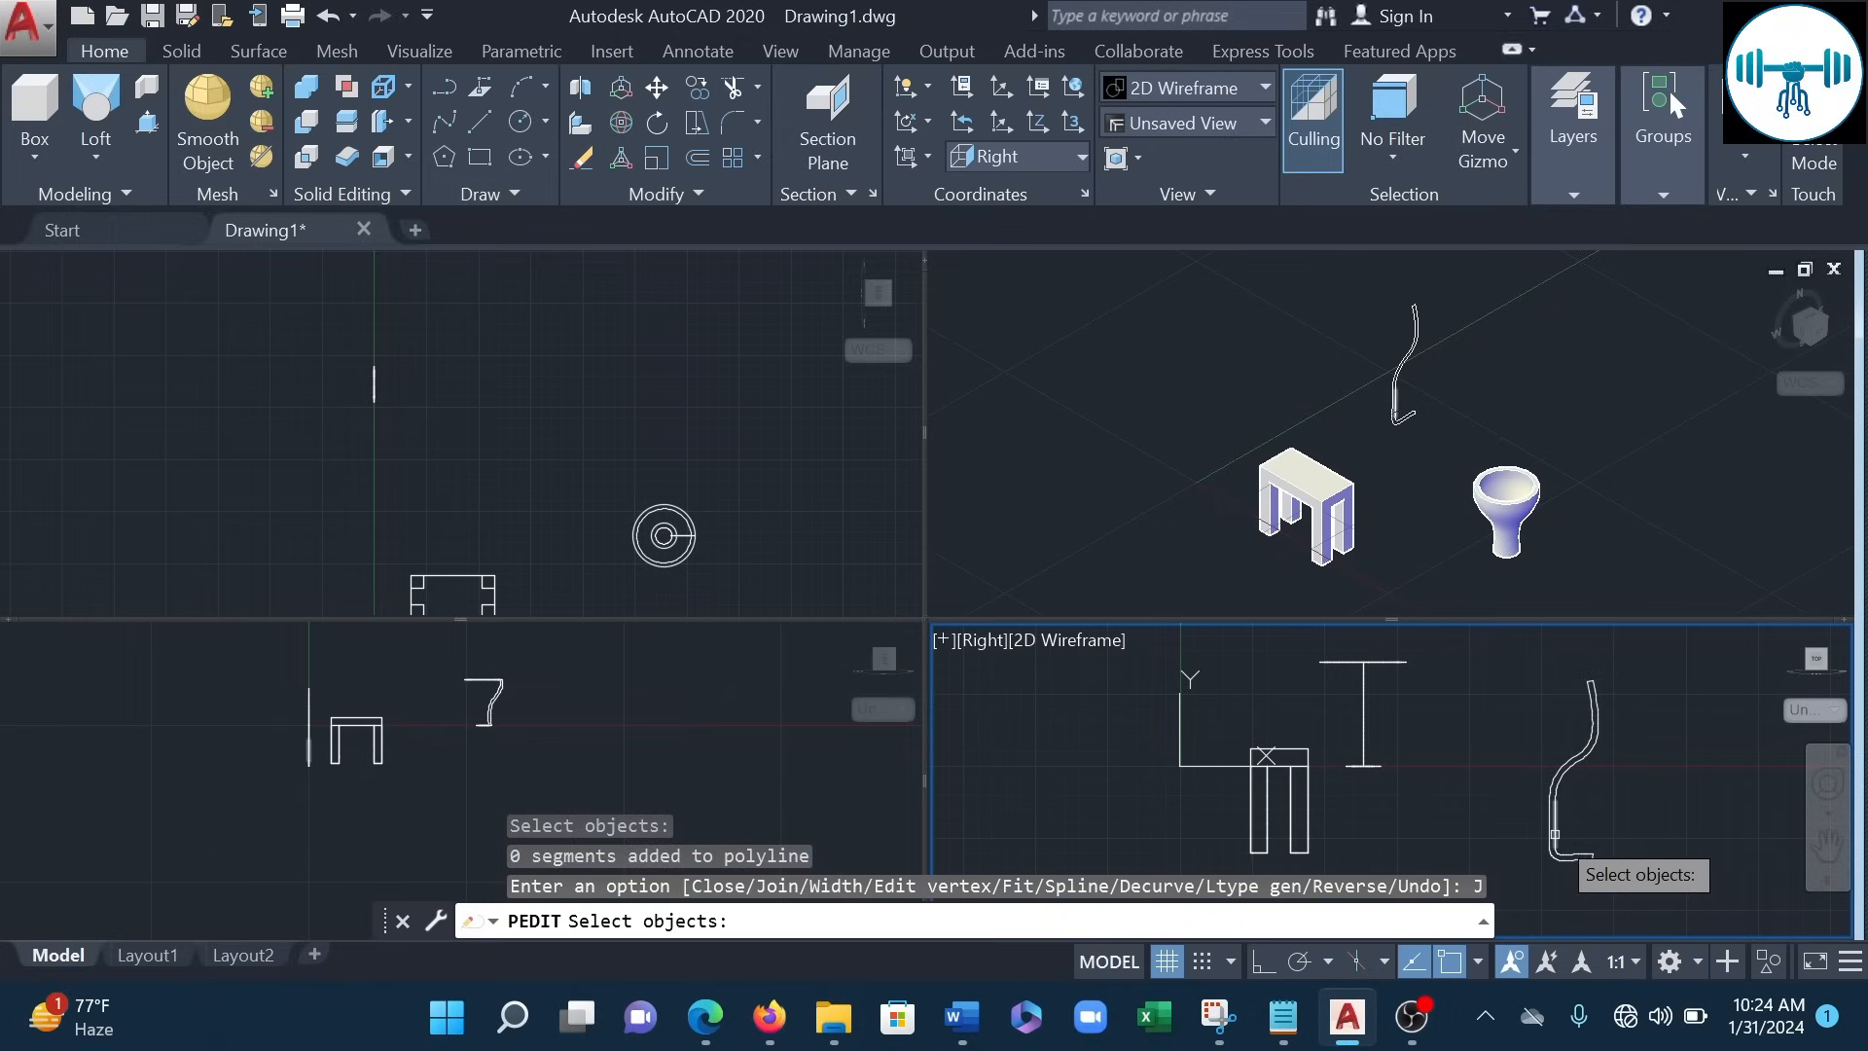
click(1615, 886)
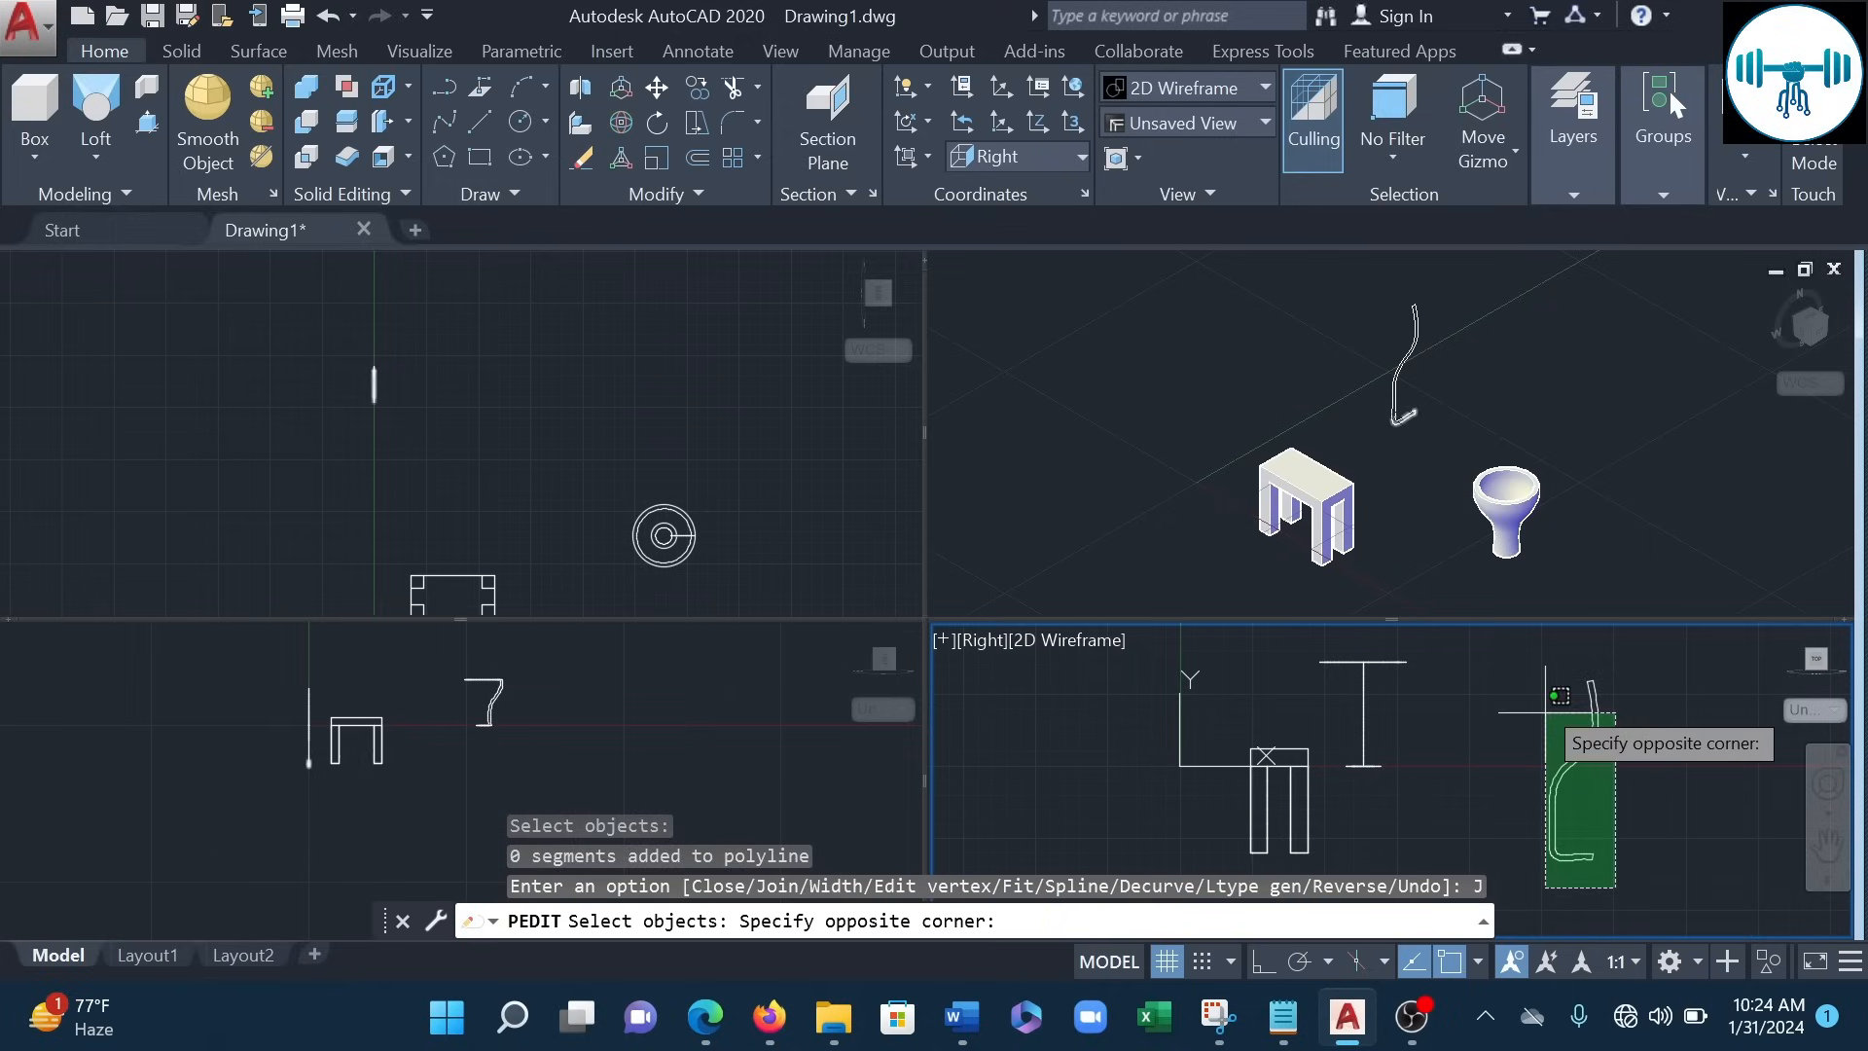
click(1552, 644)
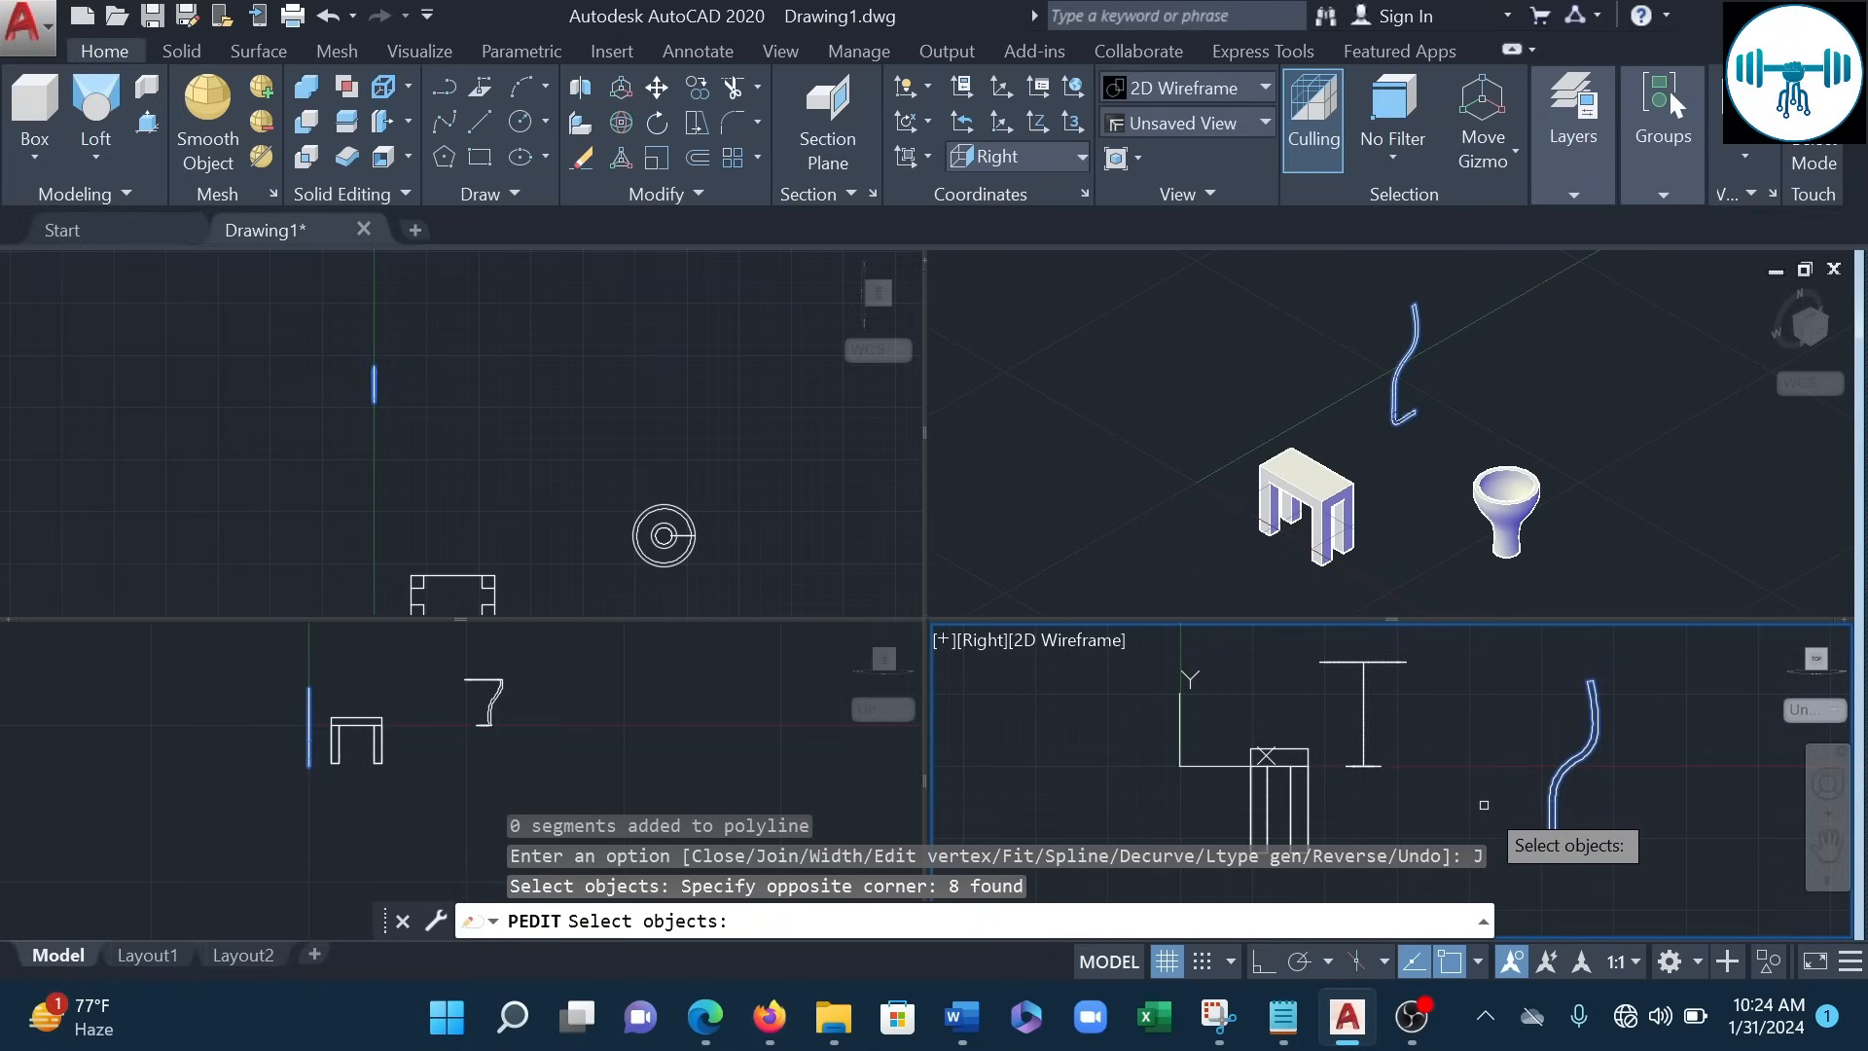
key(Return)
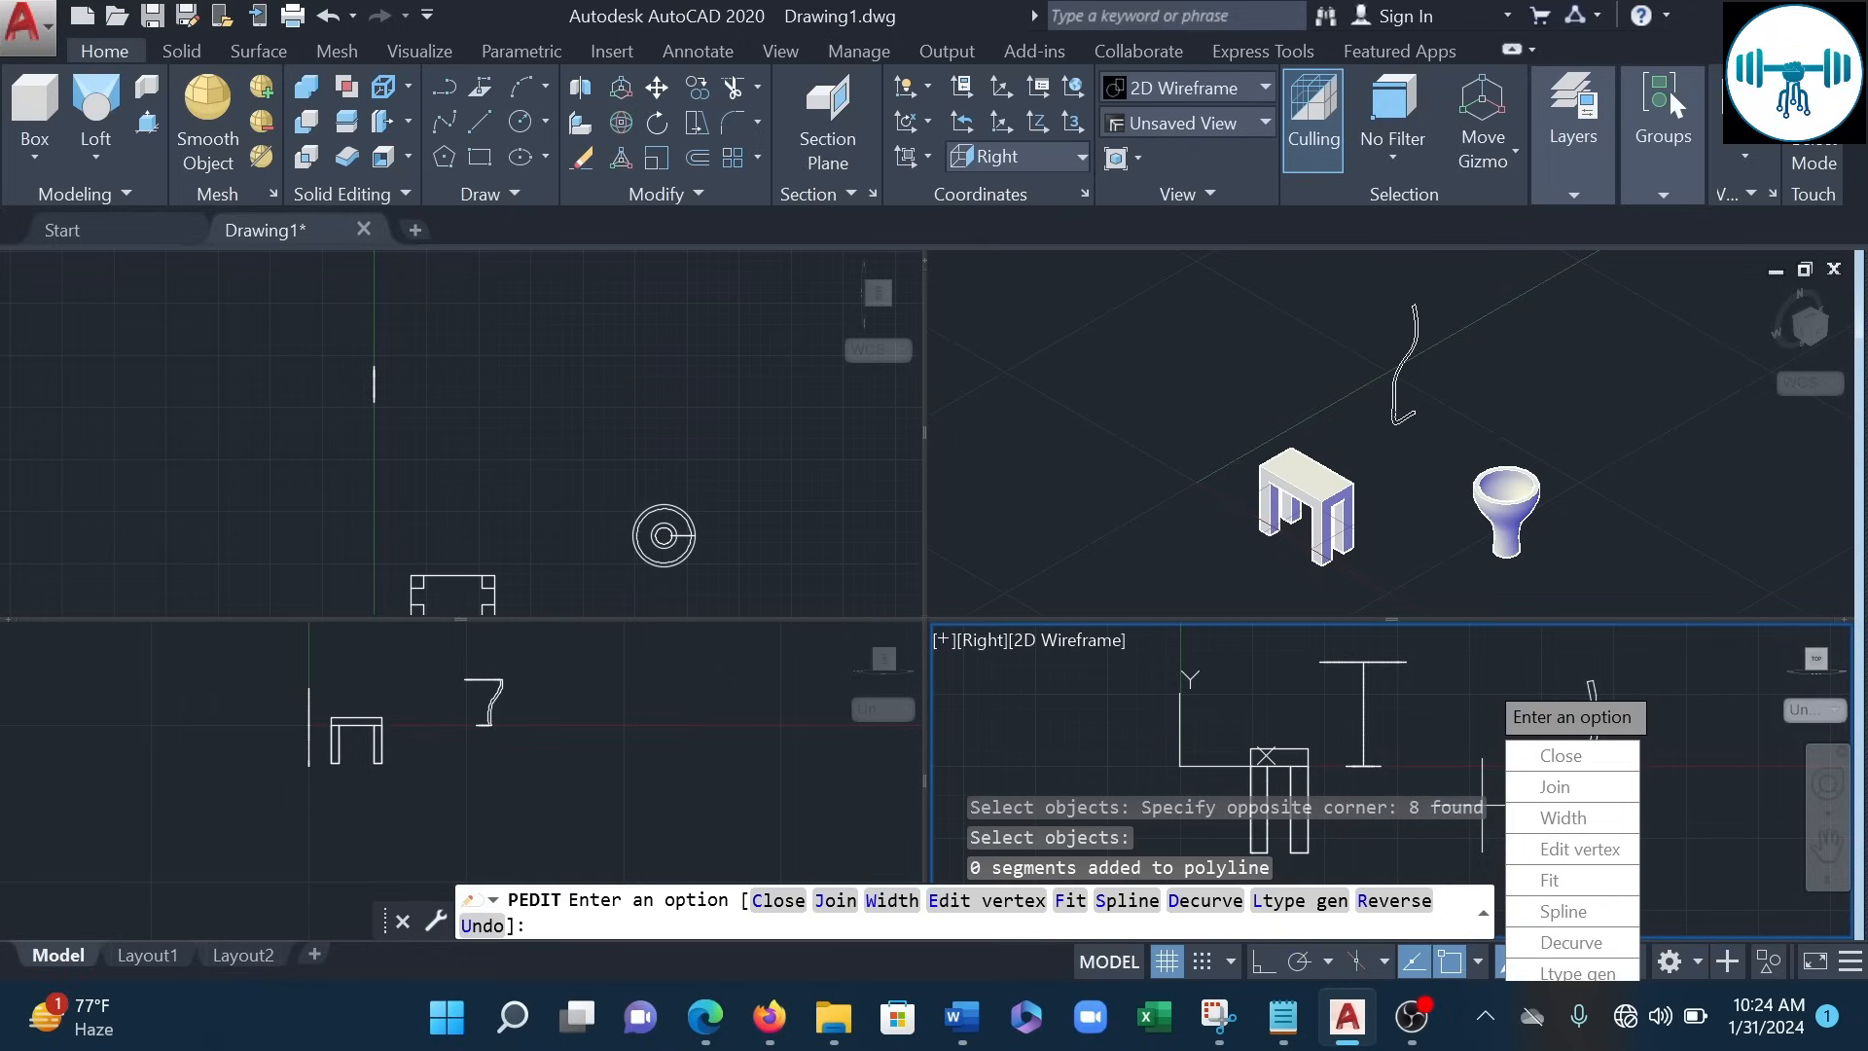
key(Return)
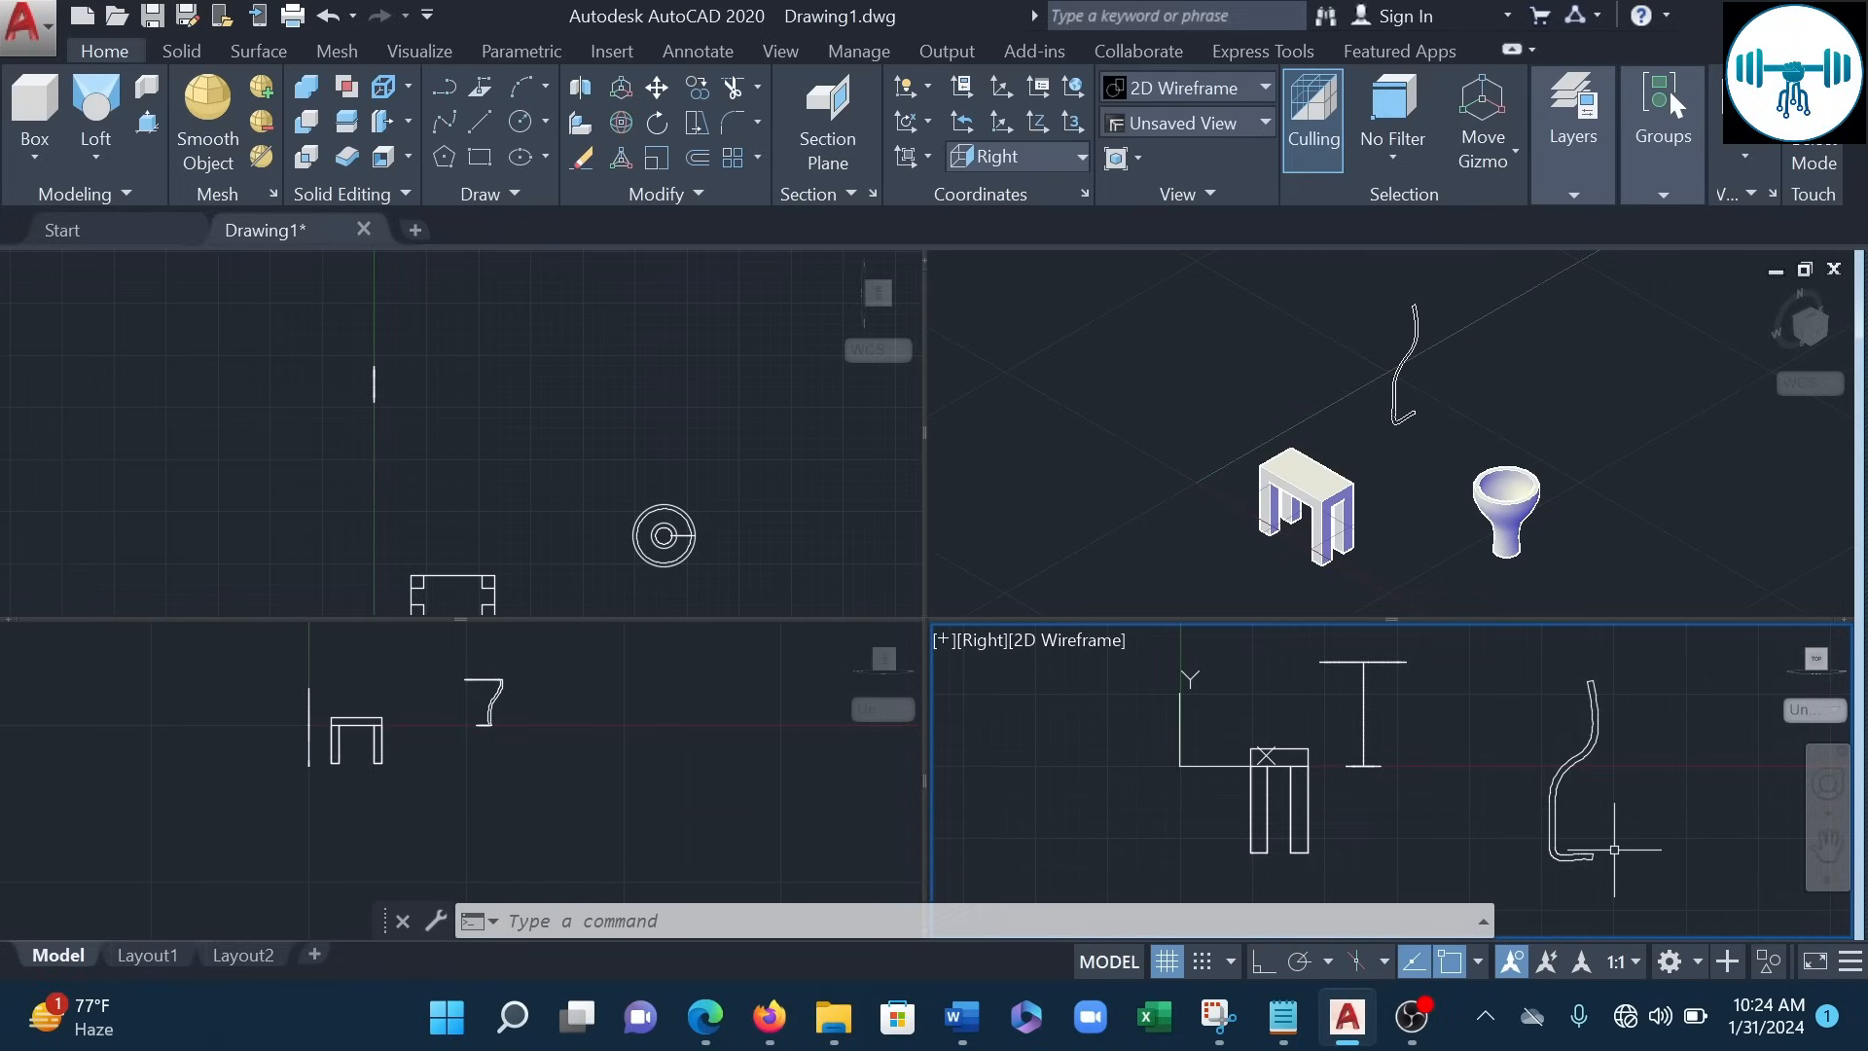
- Examine the double profile and its position beside the table and the T-shaped lines in the Right view
scroll(1614, 849, up, 2)
middle_drag(1592, 822, 1589, 879)
scroll(1609, 798, down, 2)
middle_drag(1616, 790, 1623, 769)
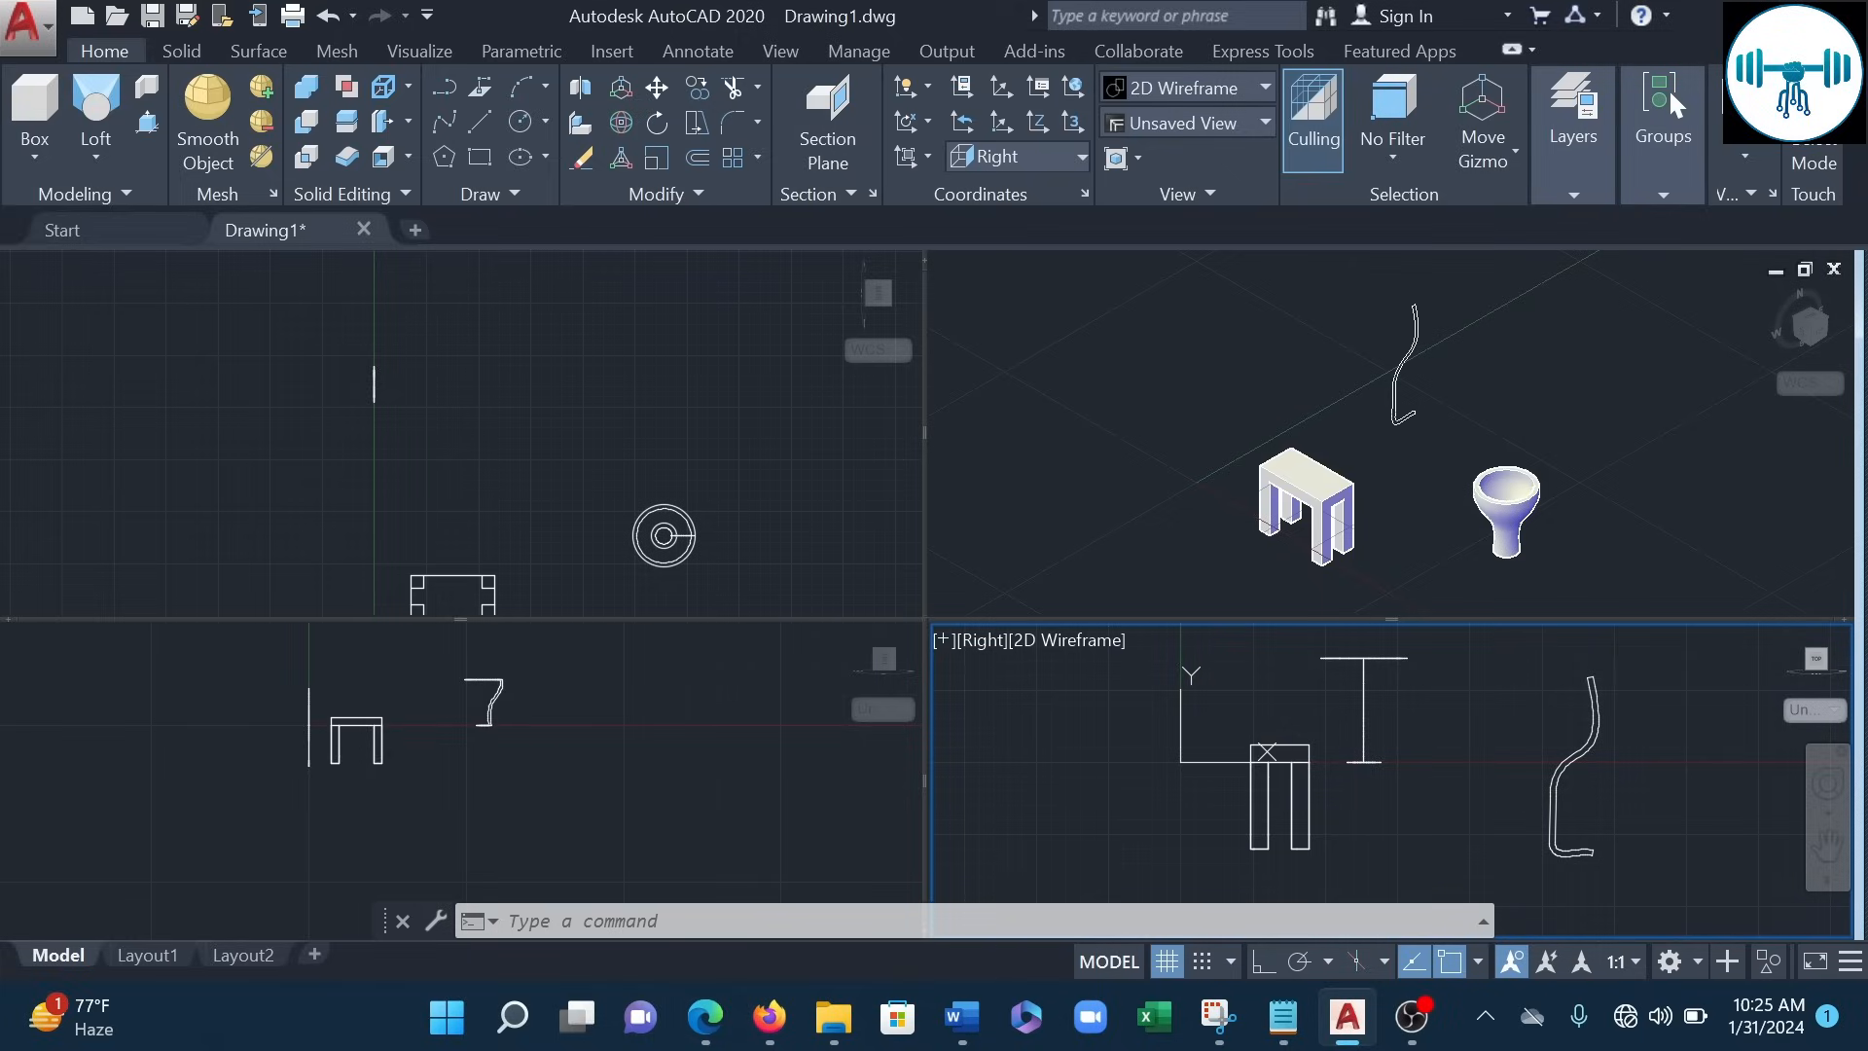
scroll(1358, 623, down, 1)
scroll(1551, 796, down, 1)
middle_drag(1559, 798, 1590, 759)
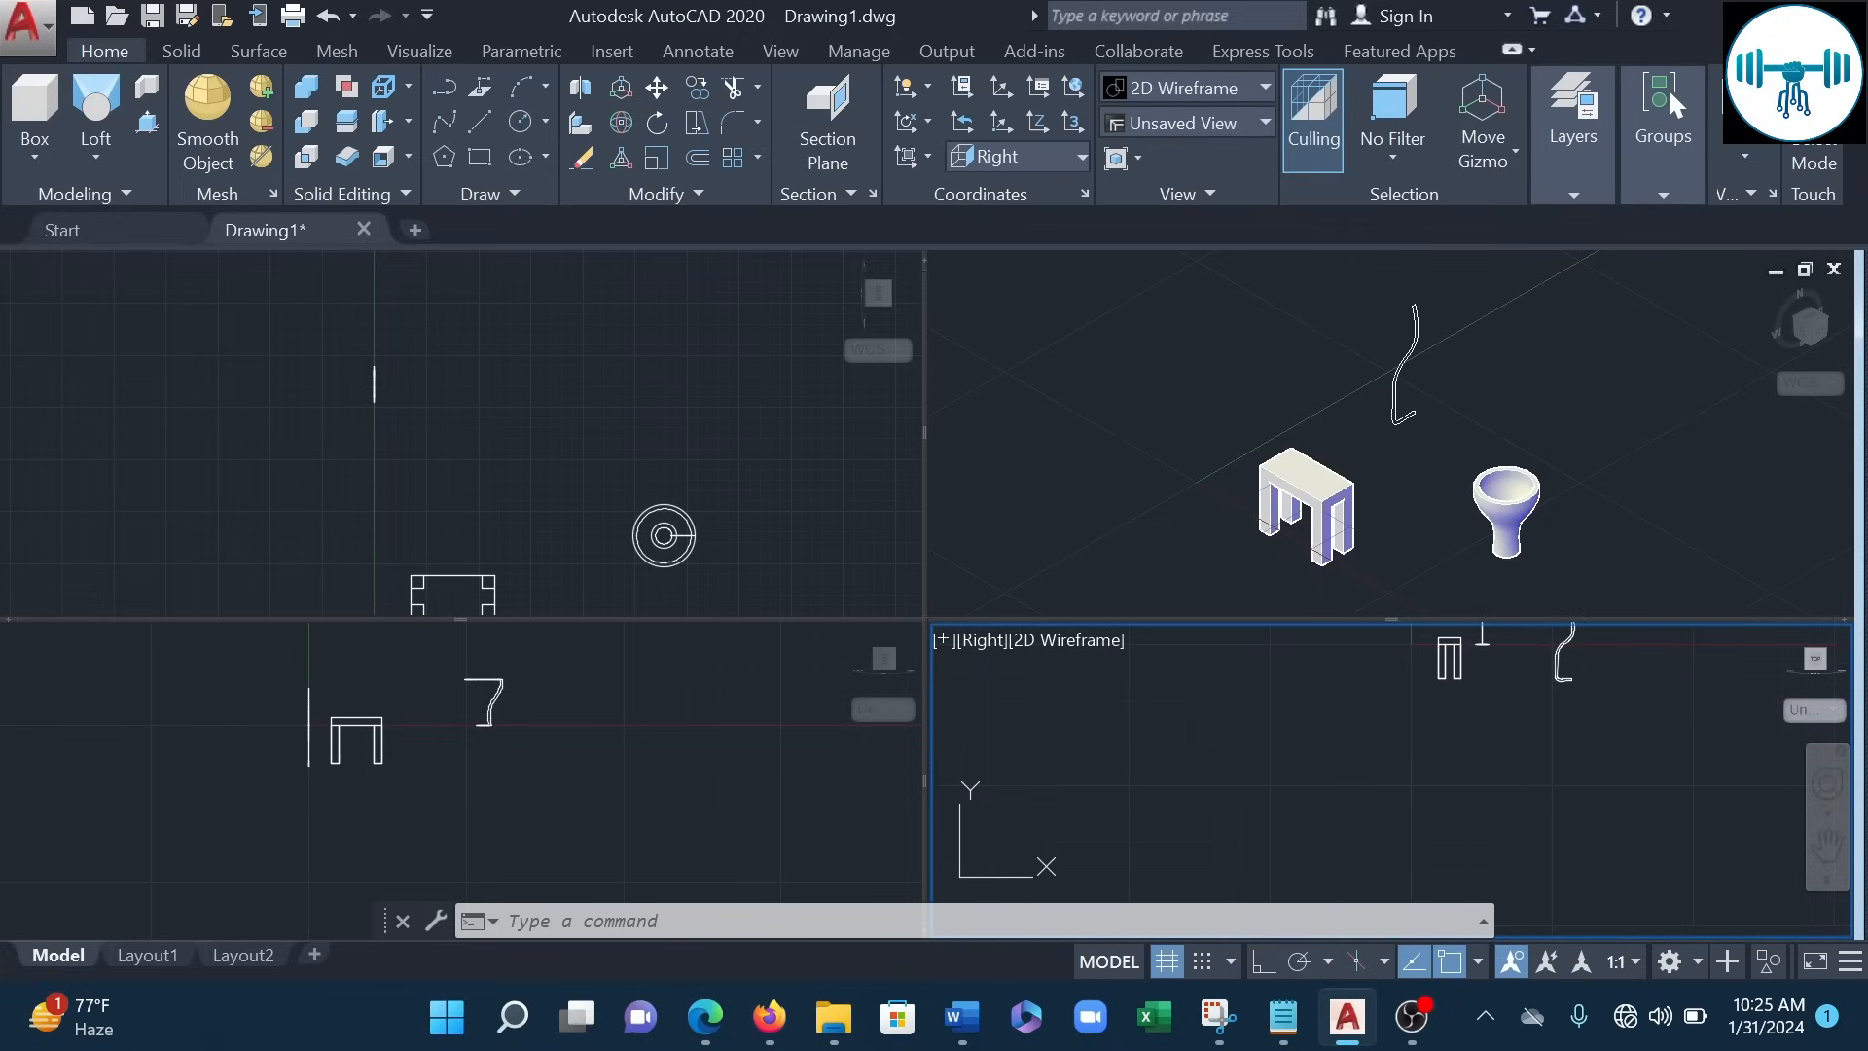
middle_drag(1139, 821, 1121, 822)
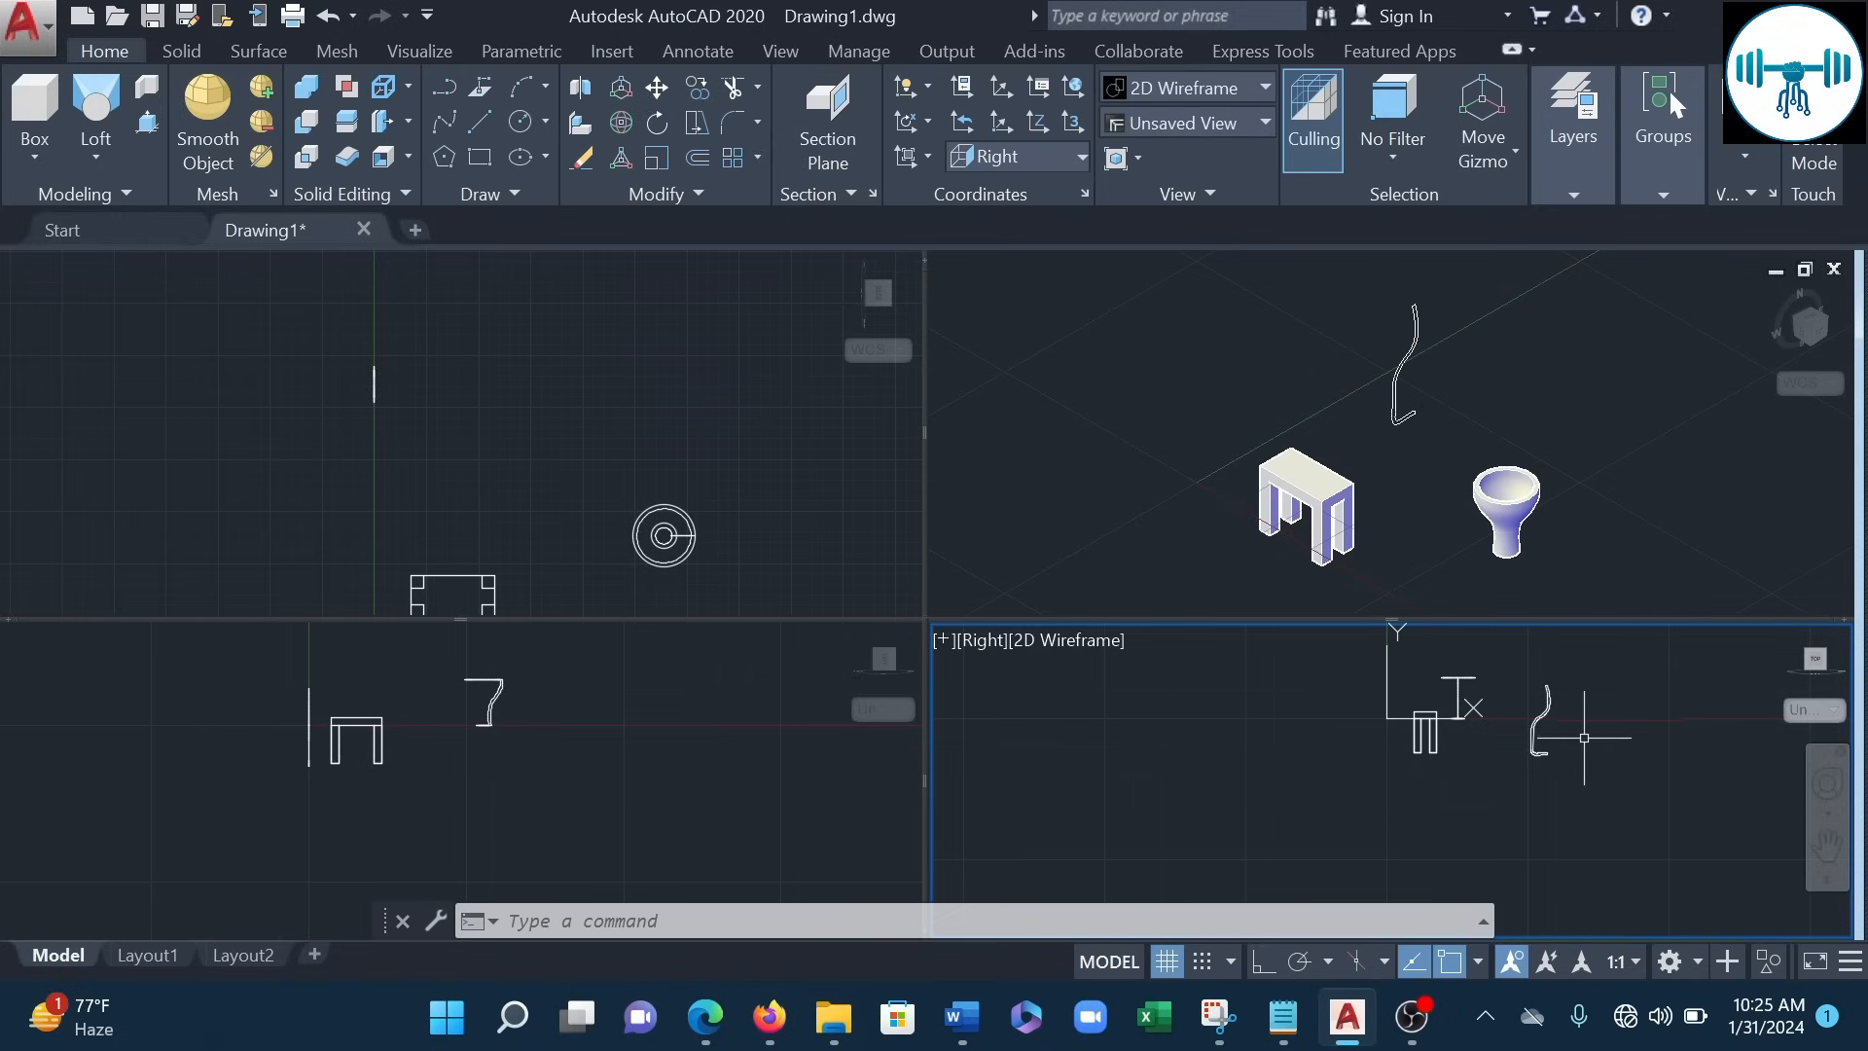
scroll(1584, 737, up, 2)
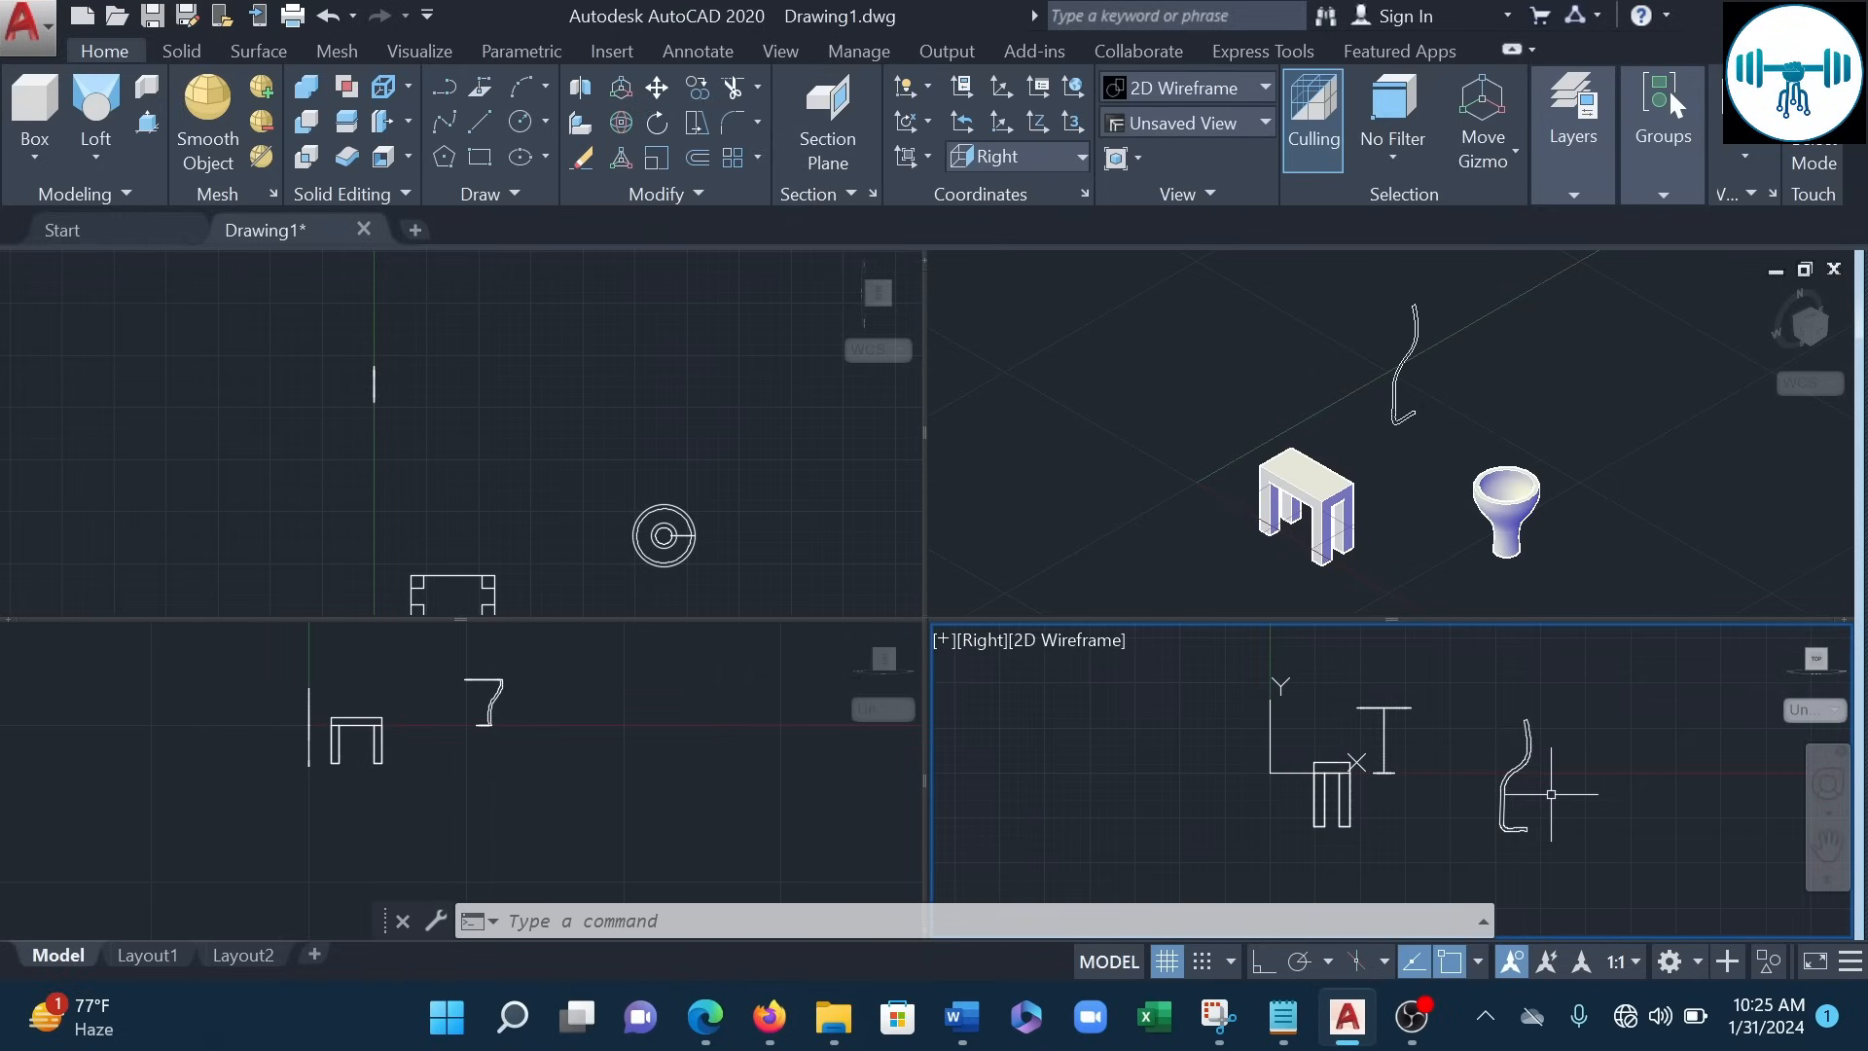
- Set the UCS origin at the lower end of the profile's straight outer stem line, with Ortho on, X upward and Y toward the foot
text(UCS)
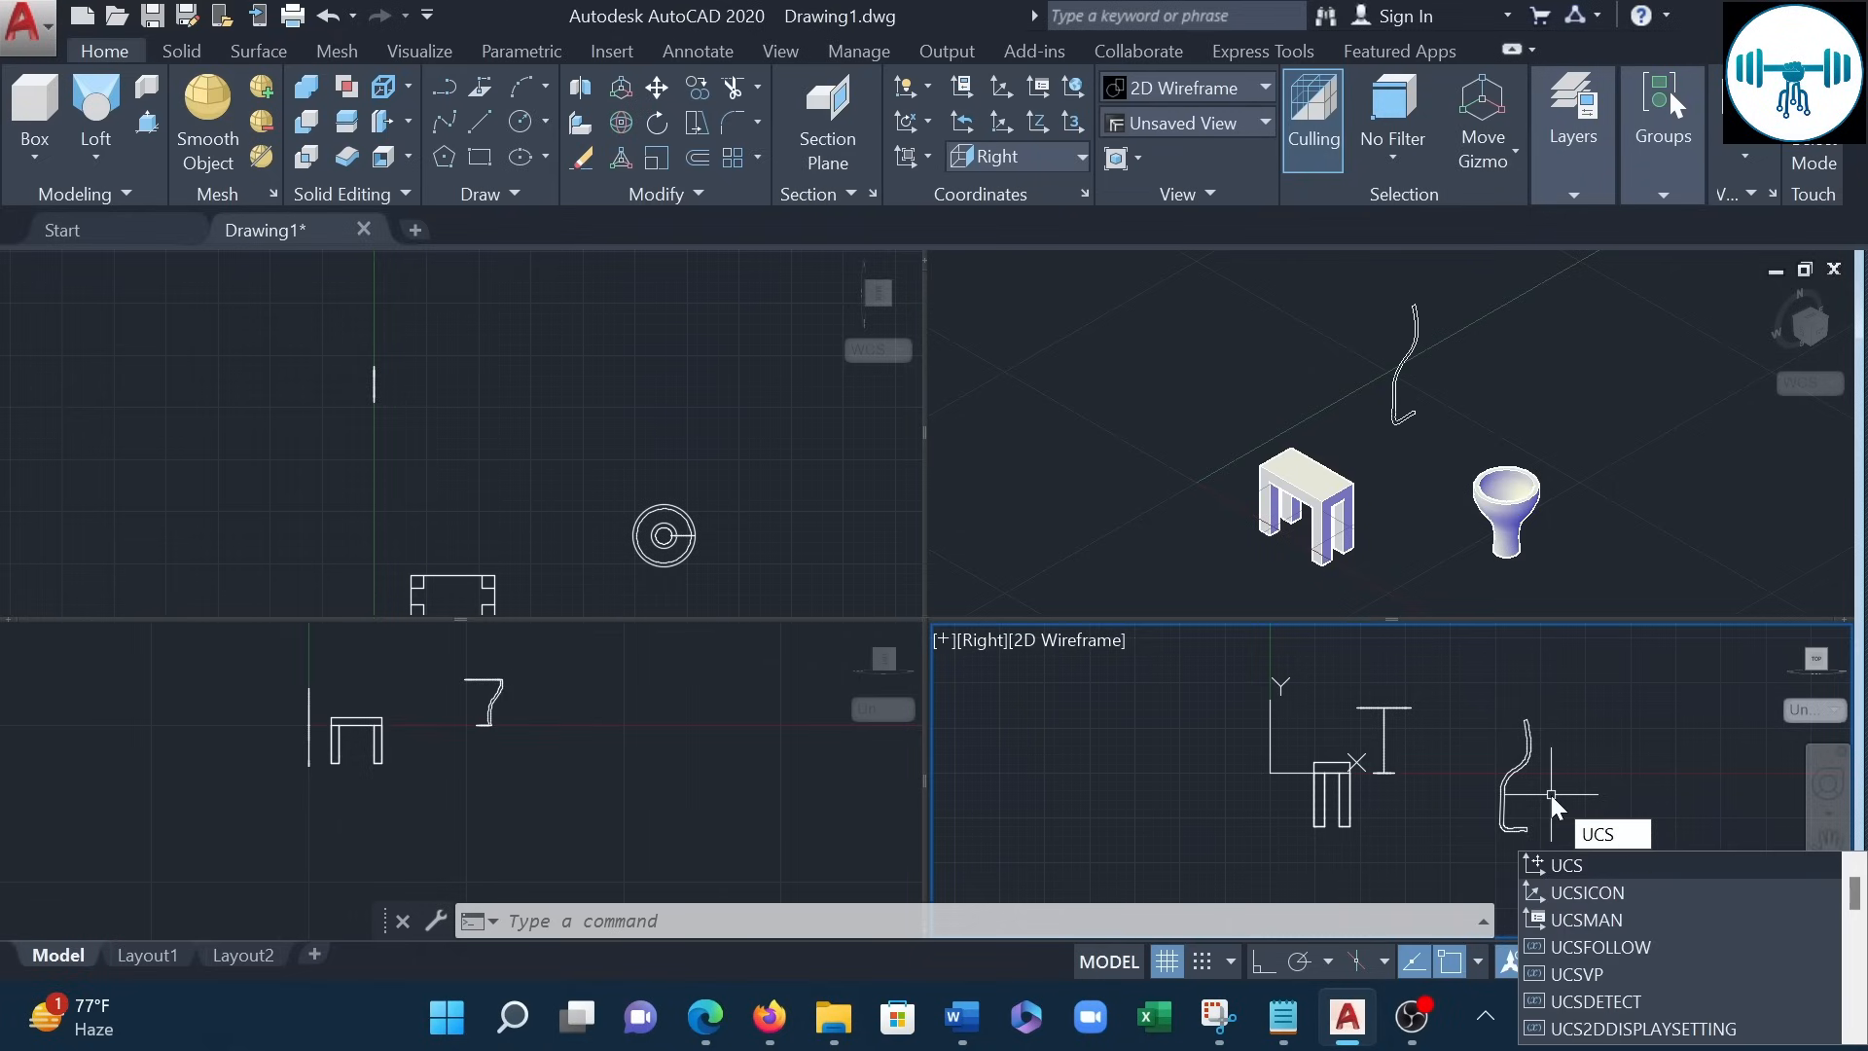
key(Return)
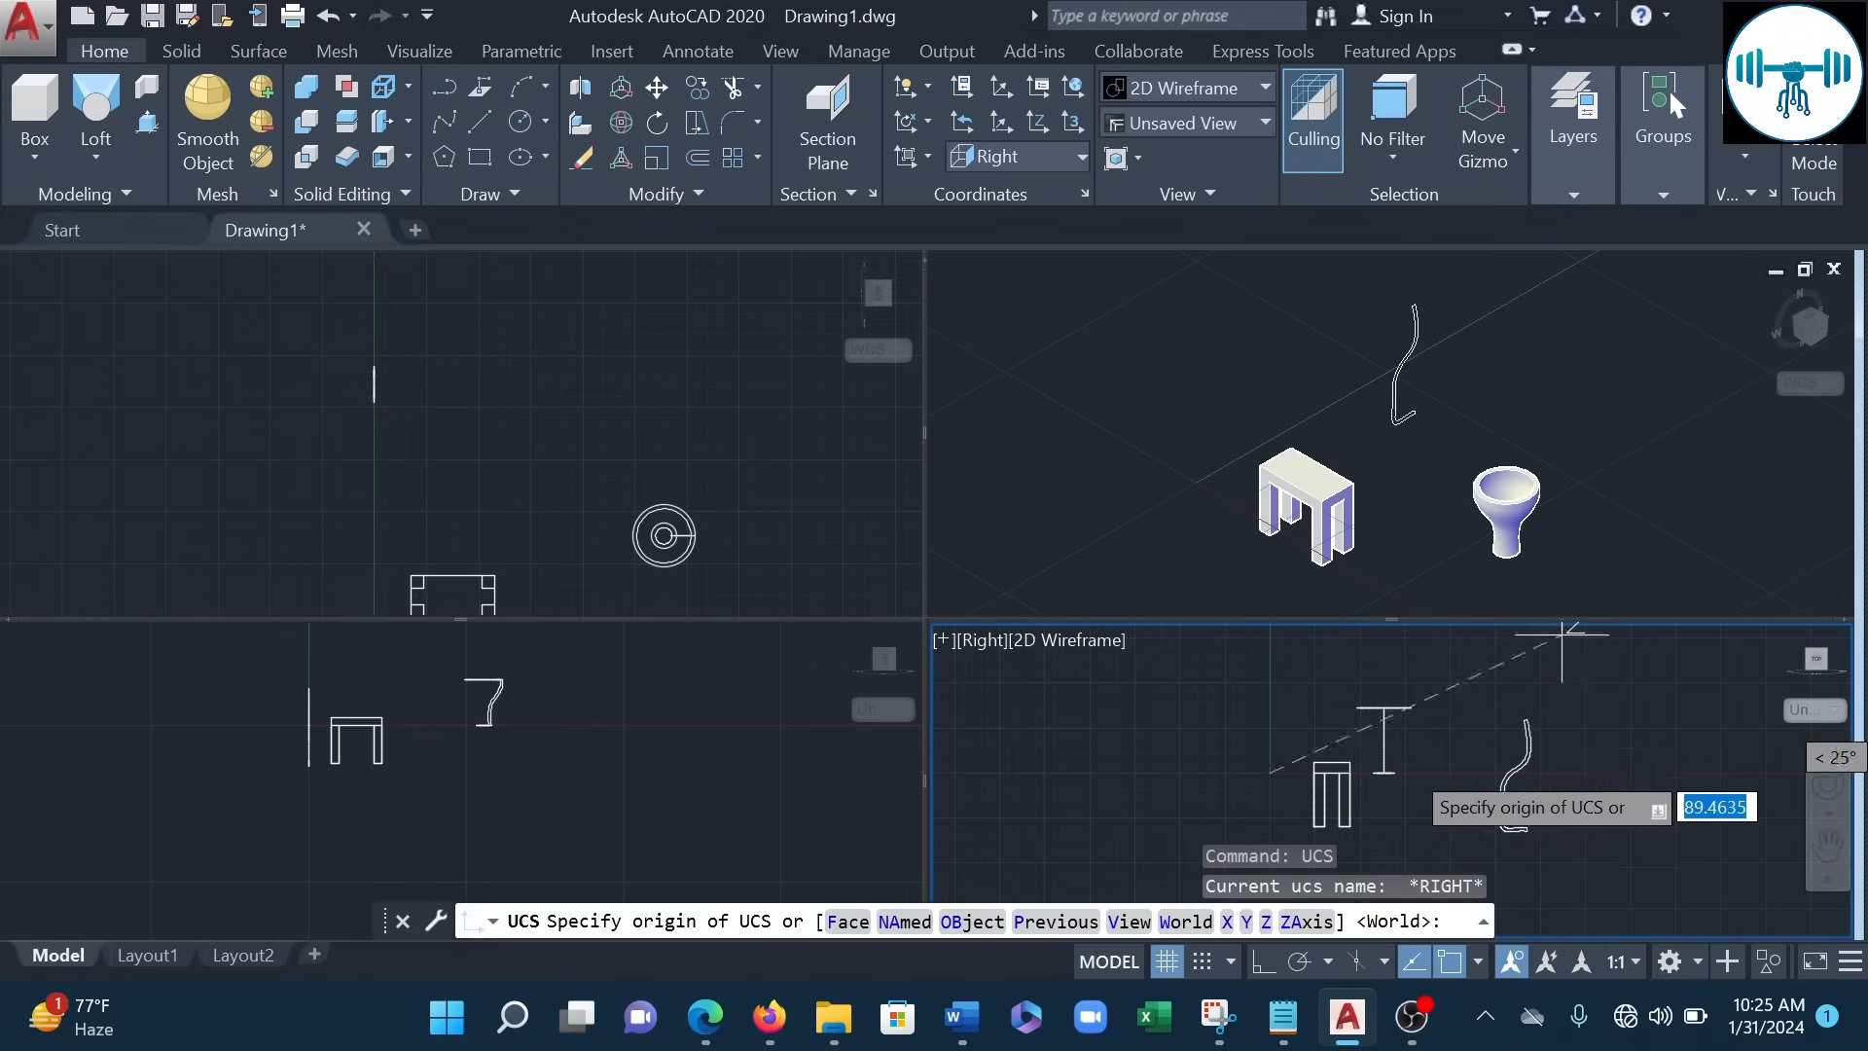
scroll(1489, 837, up, 4)
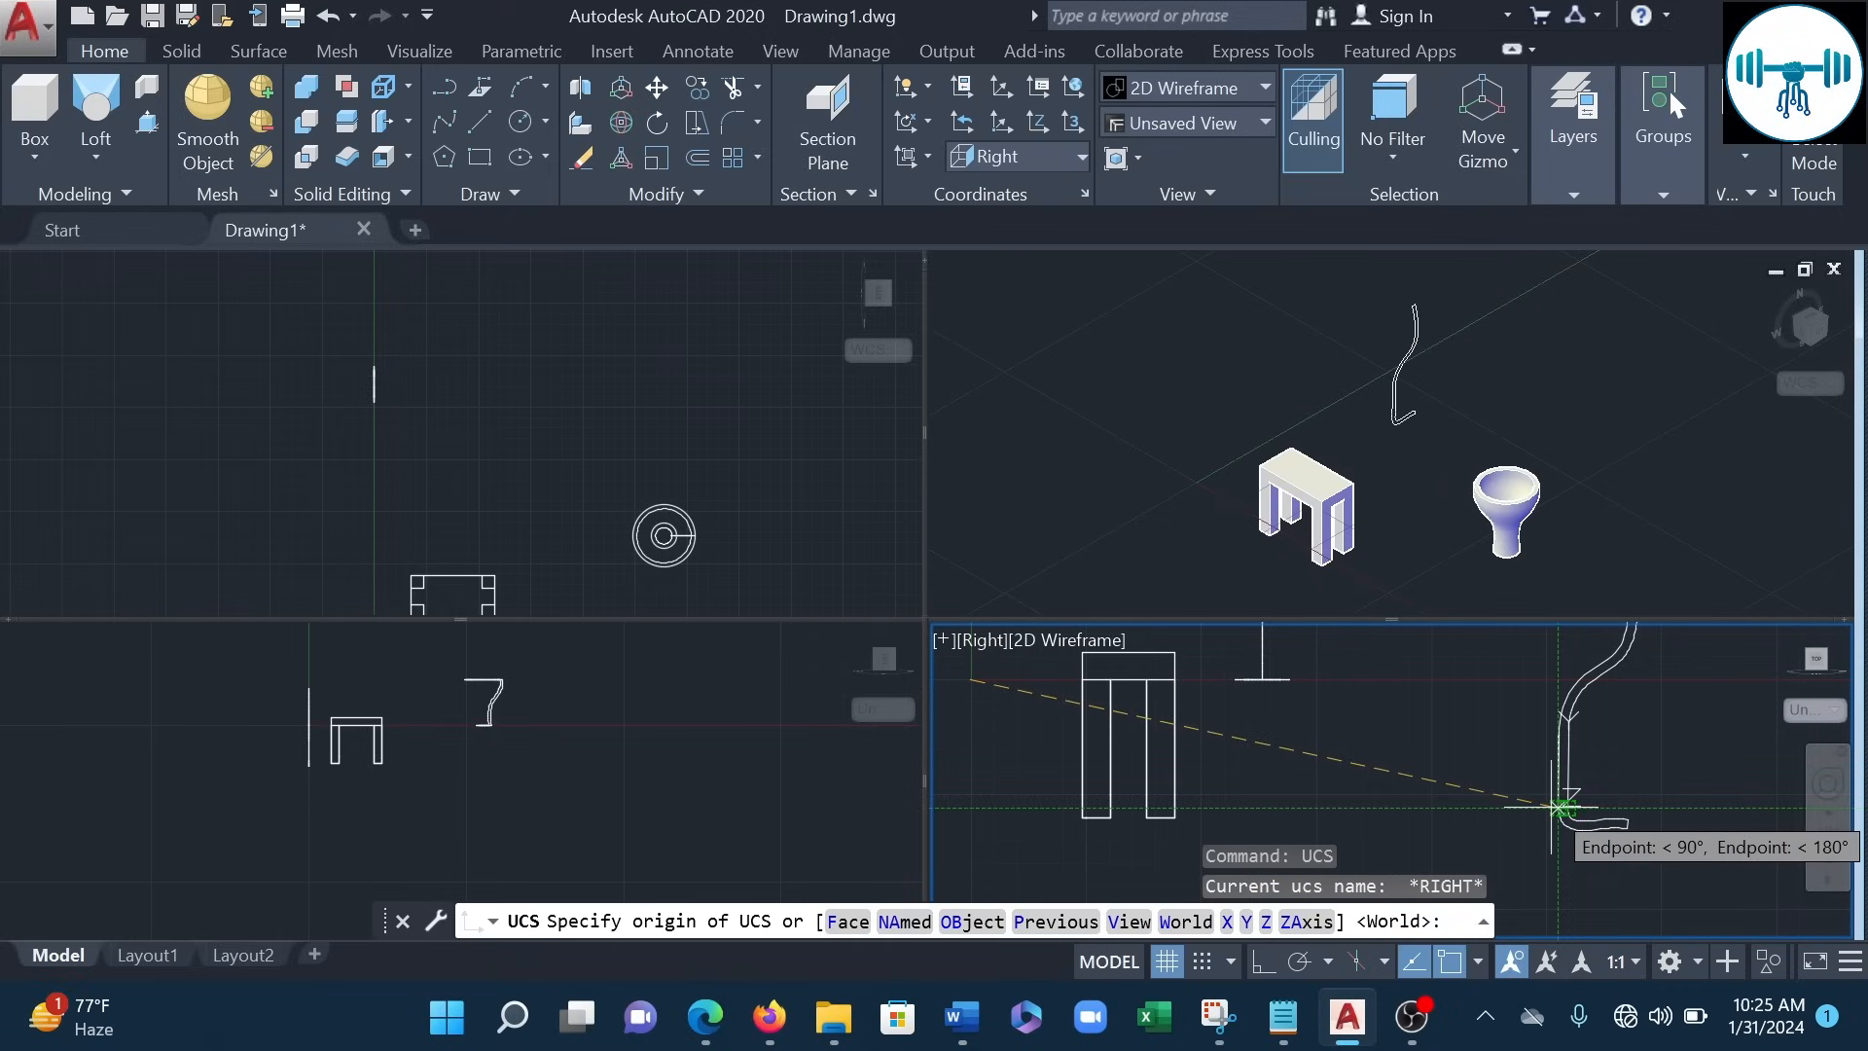
scroll(1560, 806, up, 3)
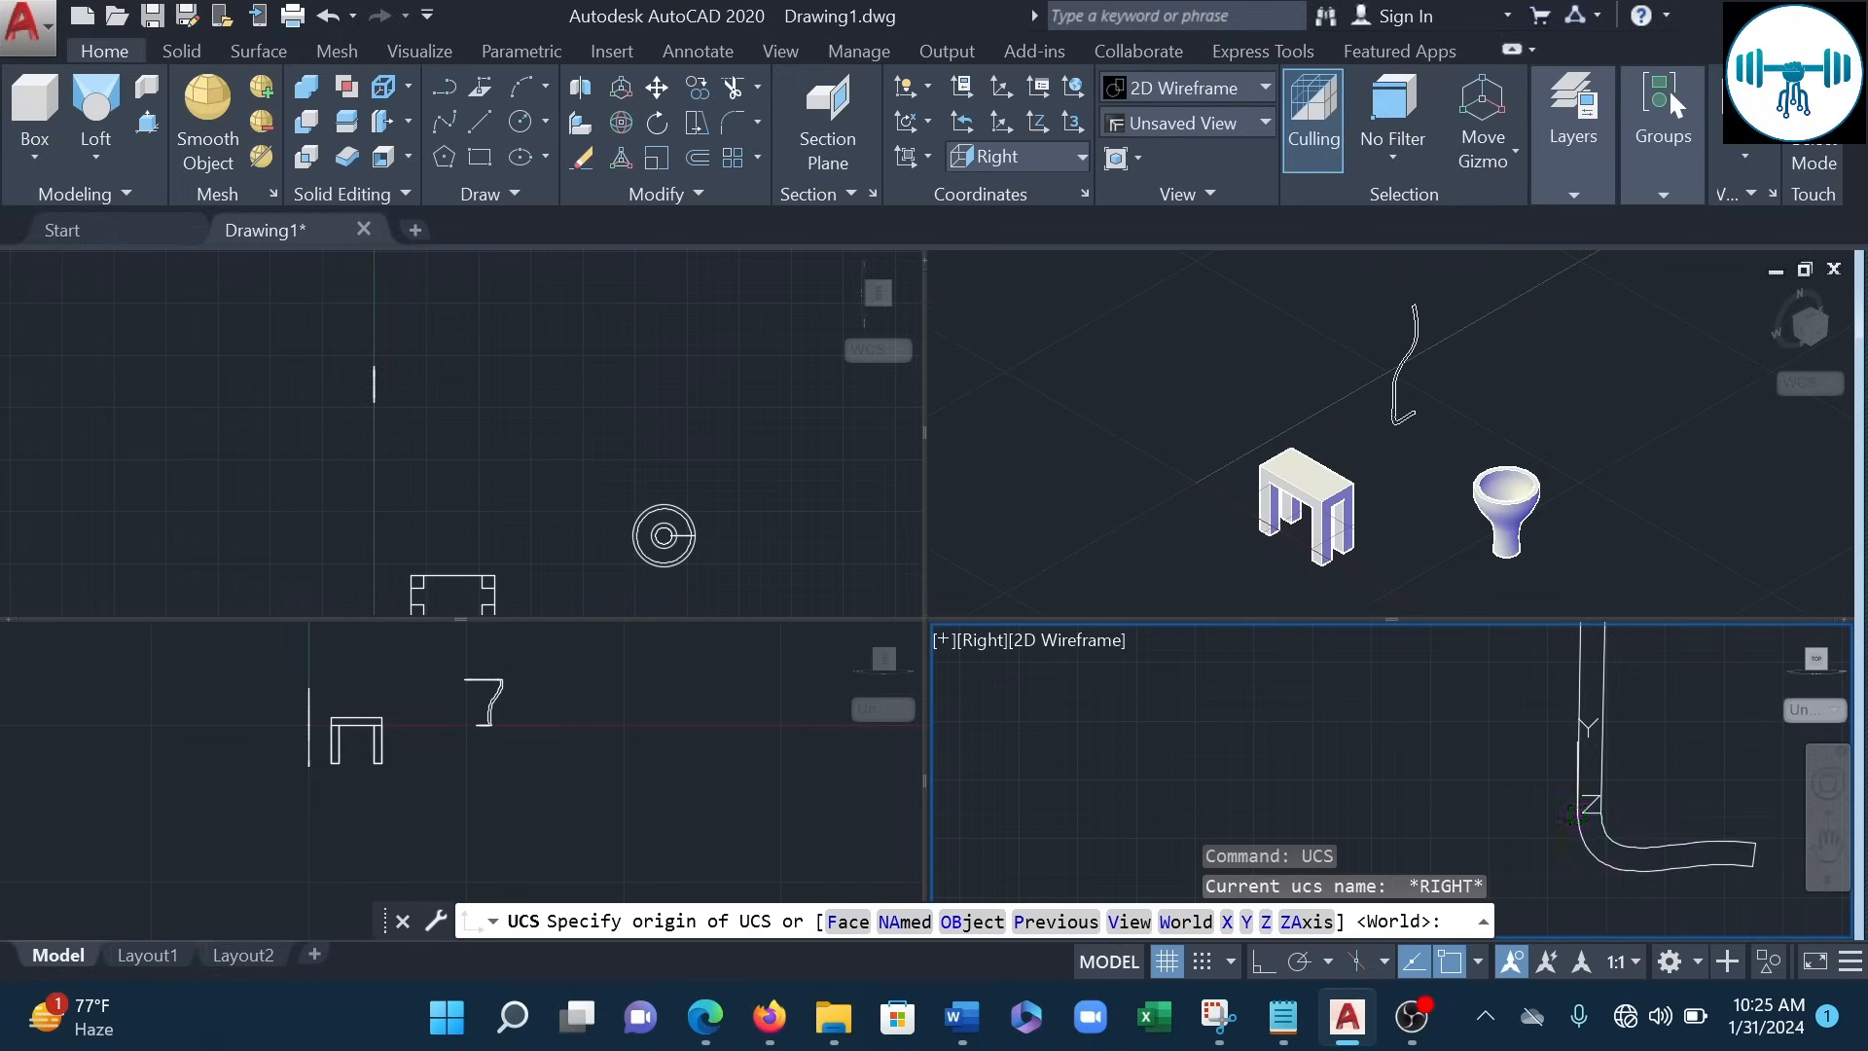
click(1580, 813)
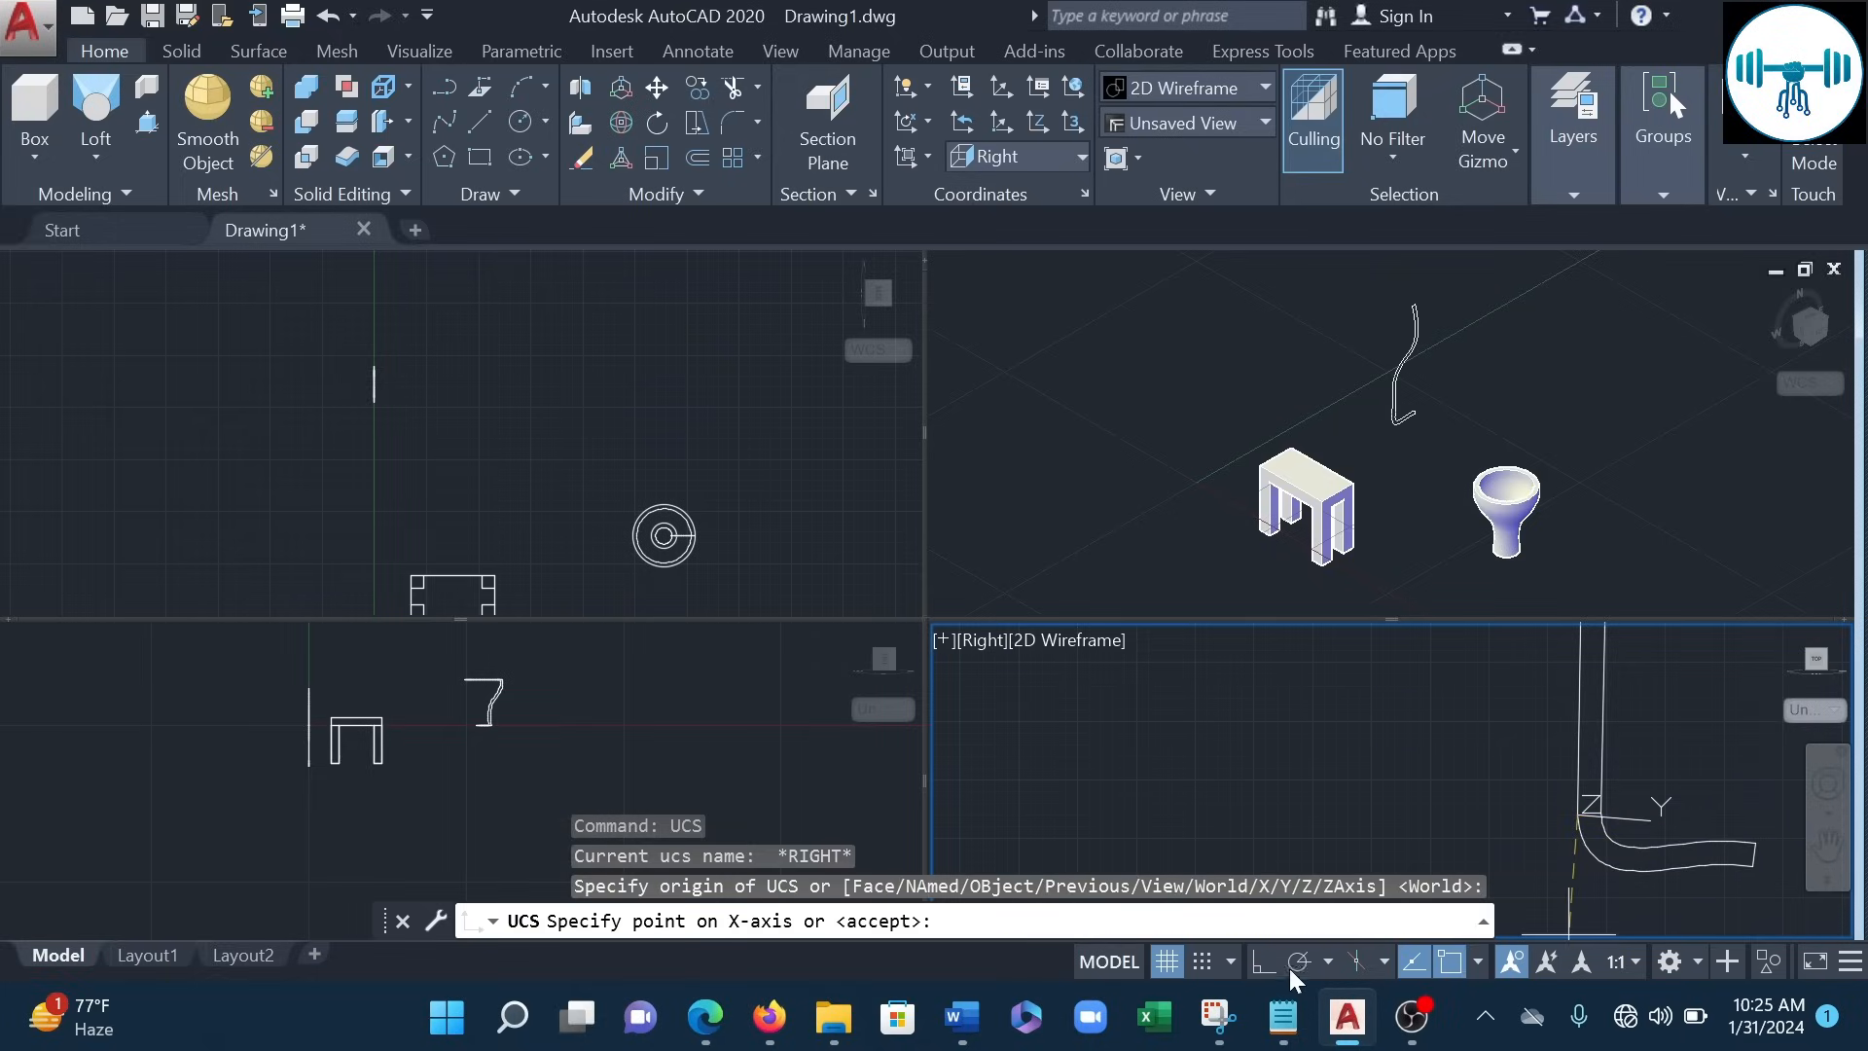
click(1262, 964)
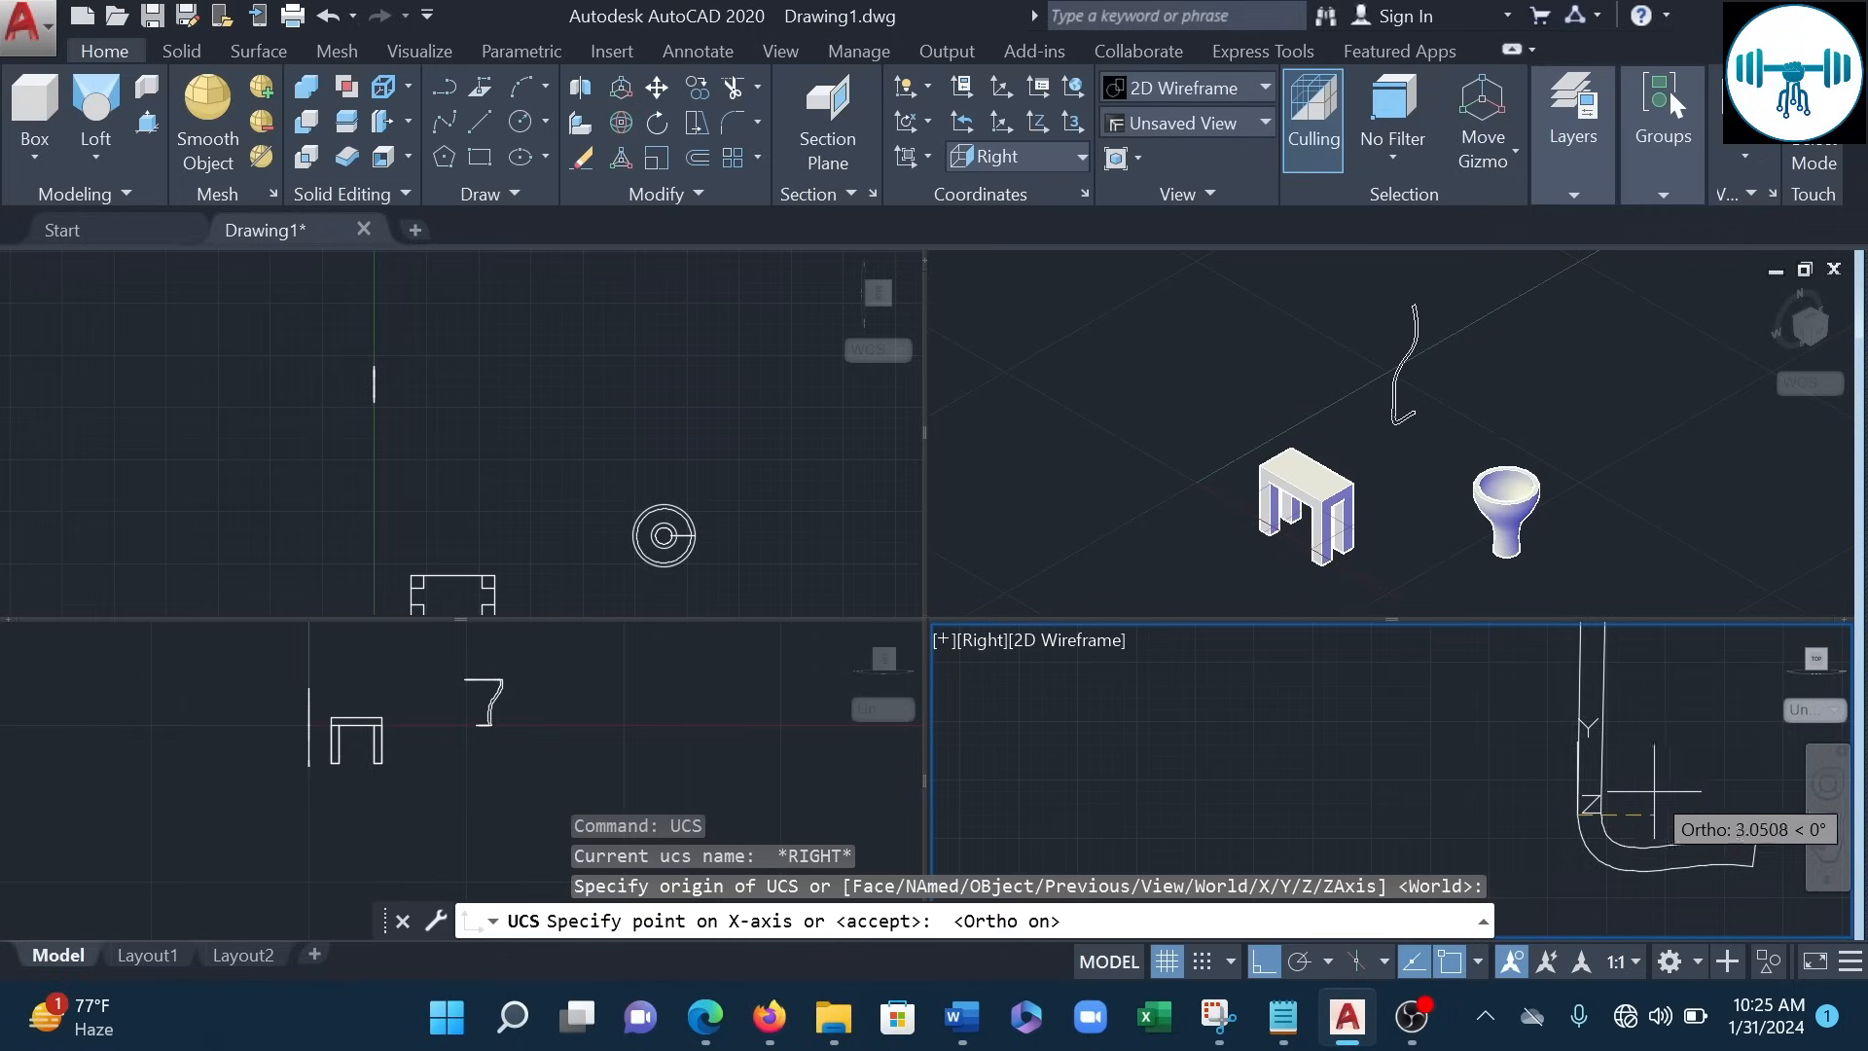
click(1579, 669)
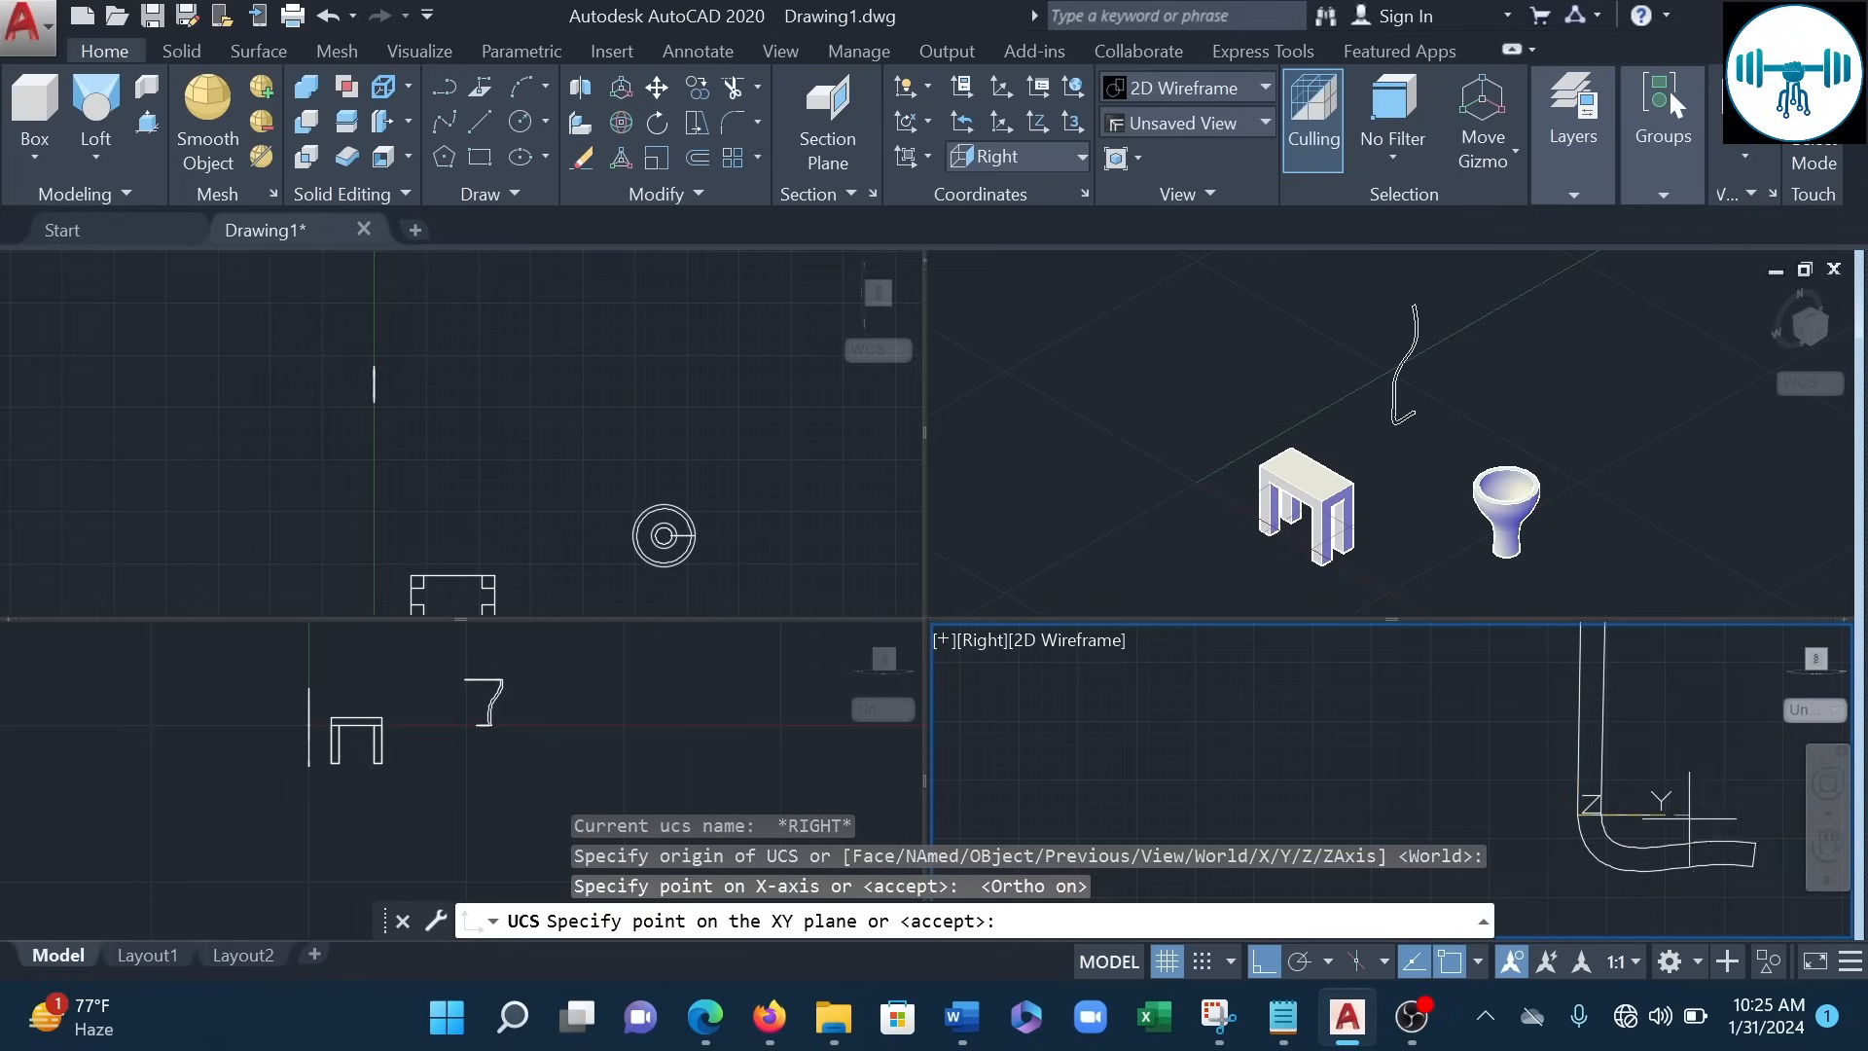
click(1737, 803)
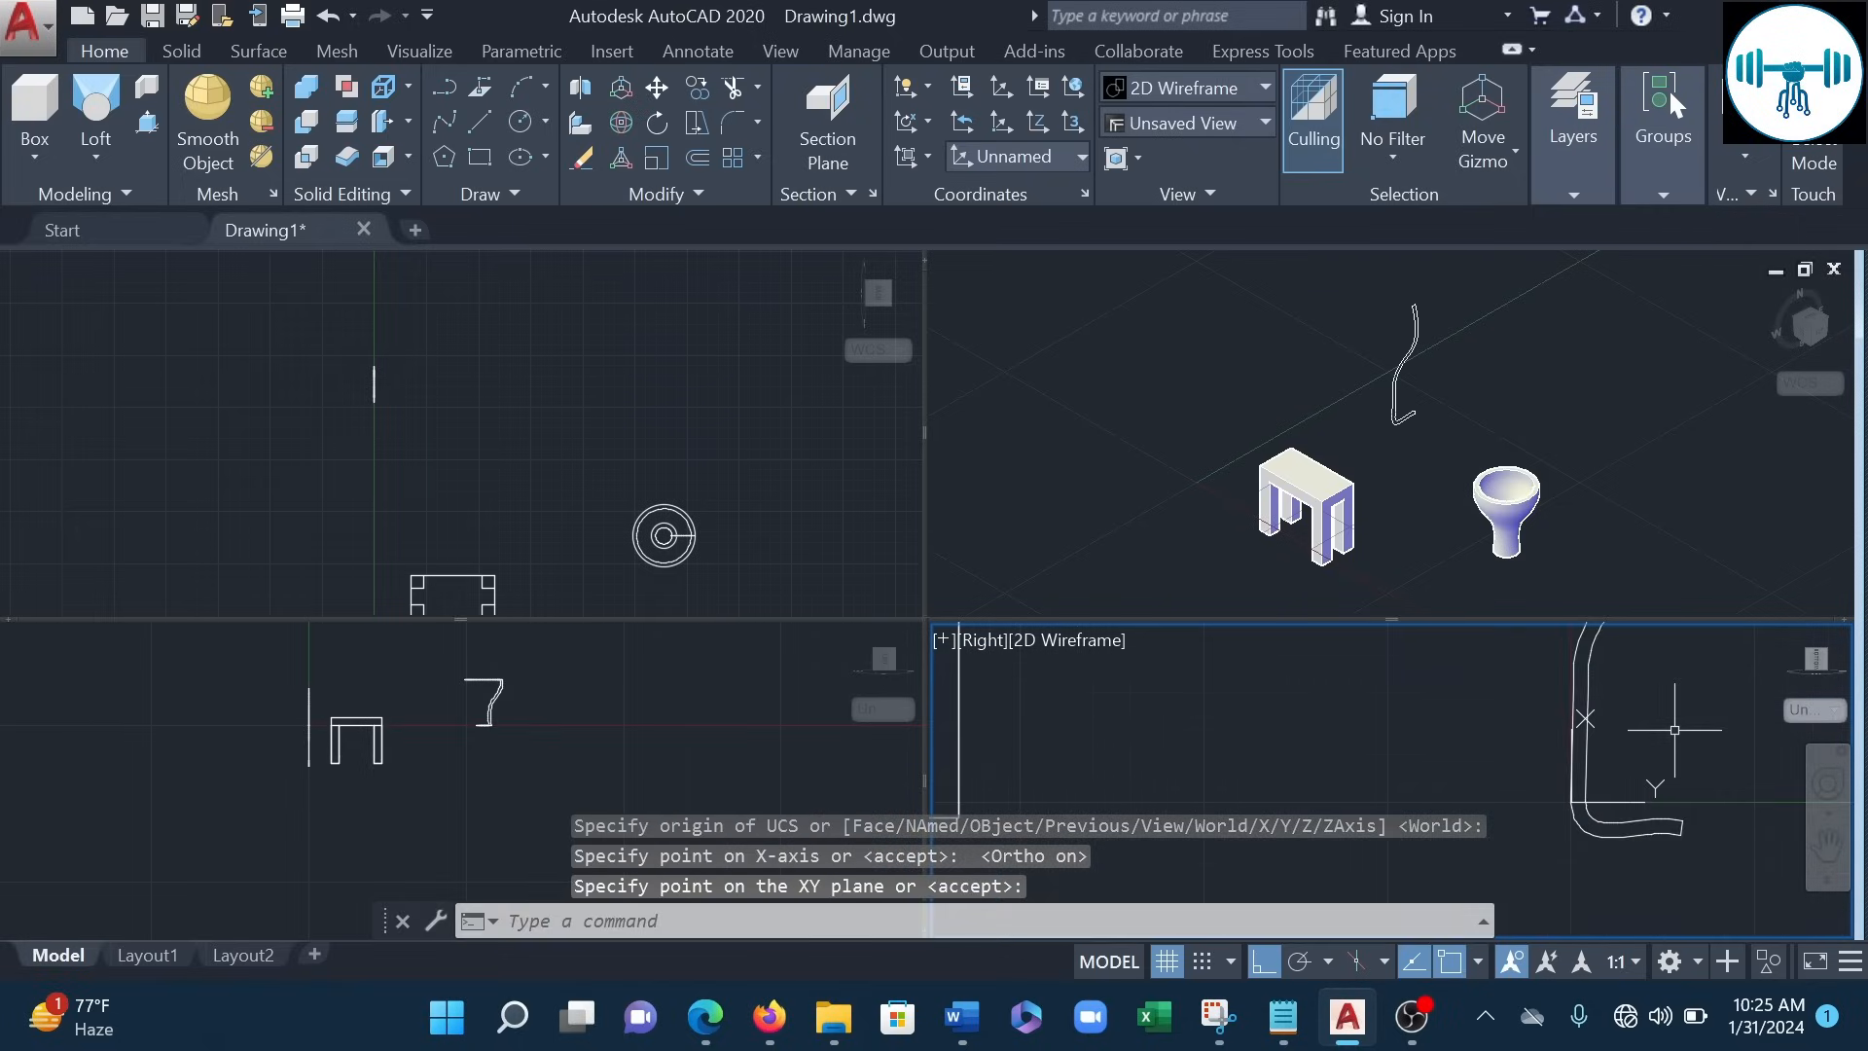
- Revolve all segments of the double profile 360 degrees about the X axis as a solid goblet
mouse_move(1635, 753)
middle_down()
mouse_move(1569, 791)
mouse_move(1617, 747)
mouse_move(1619, 779)
middle_up()
scroll(1593, 759, down, 2)
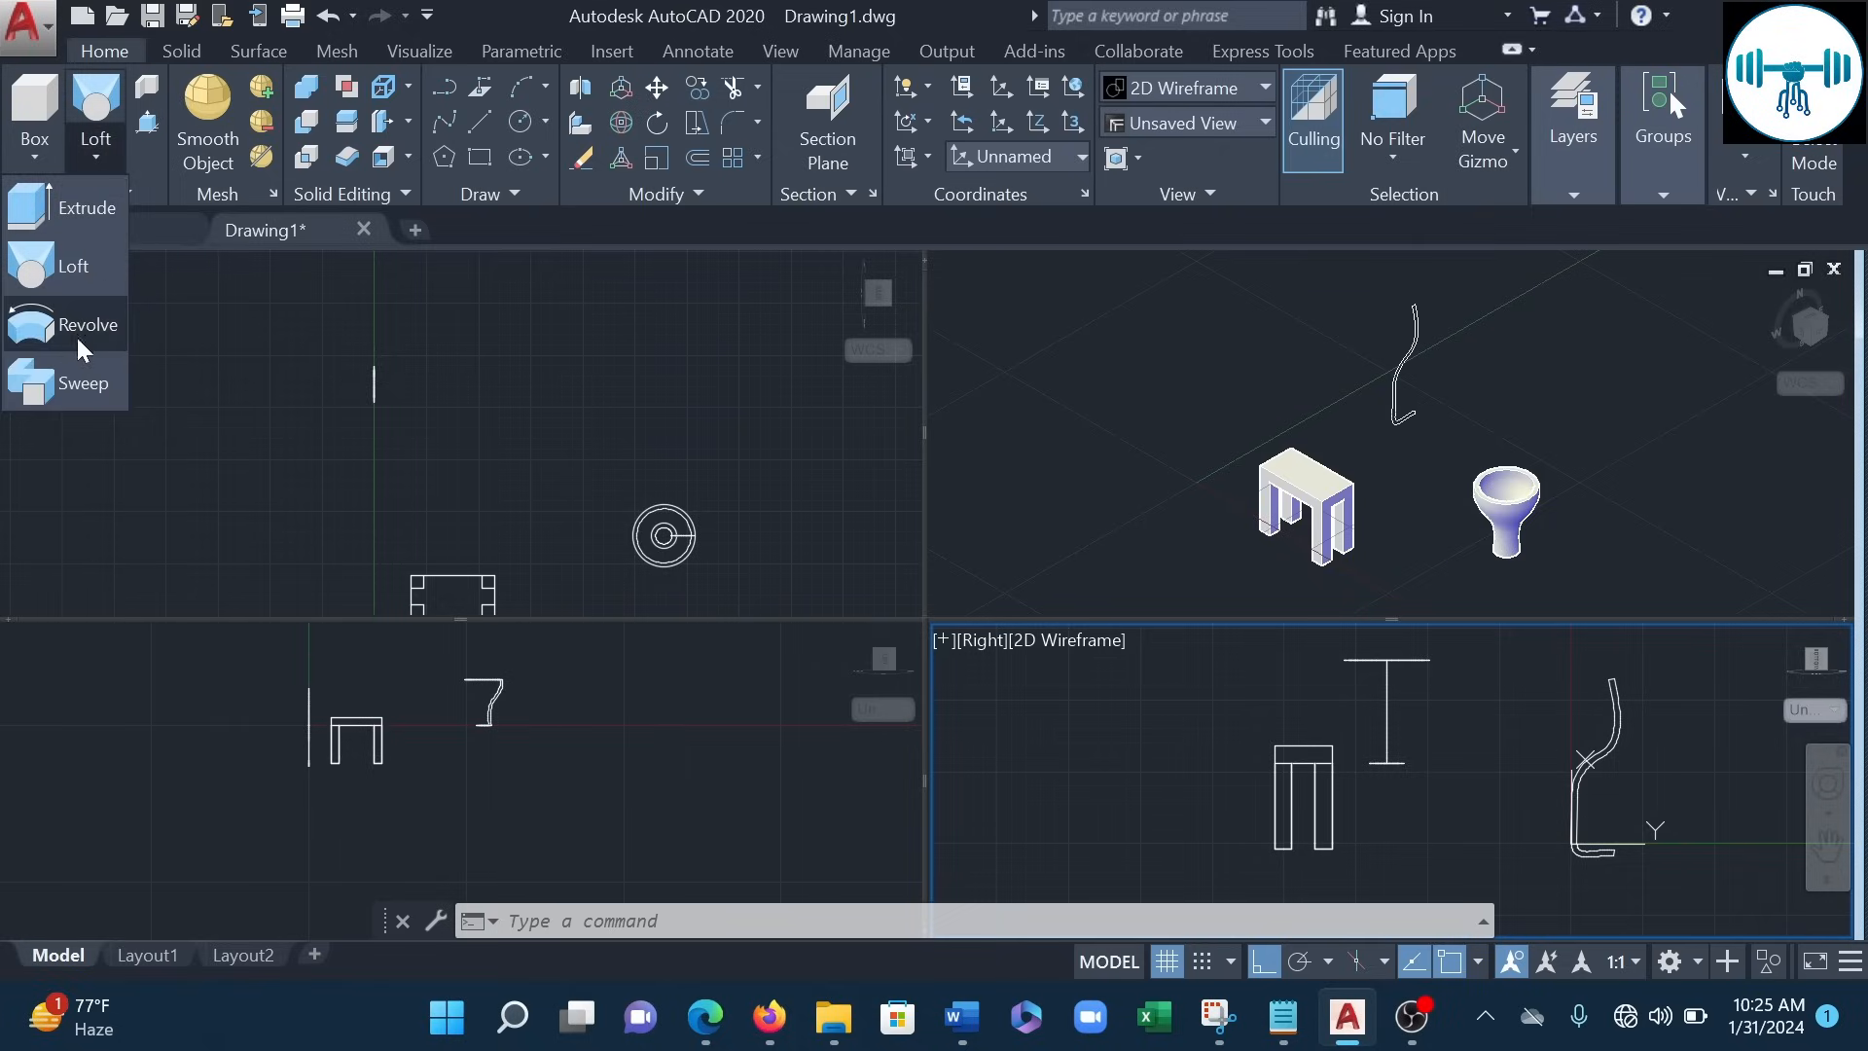
click(78, 329)
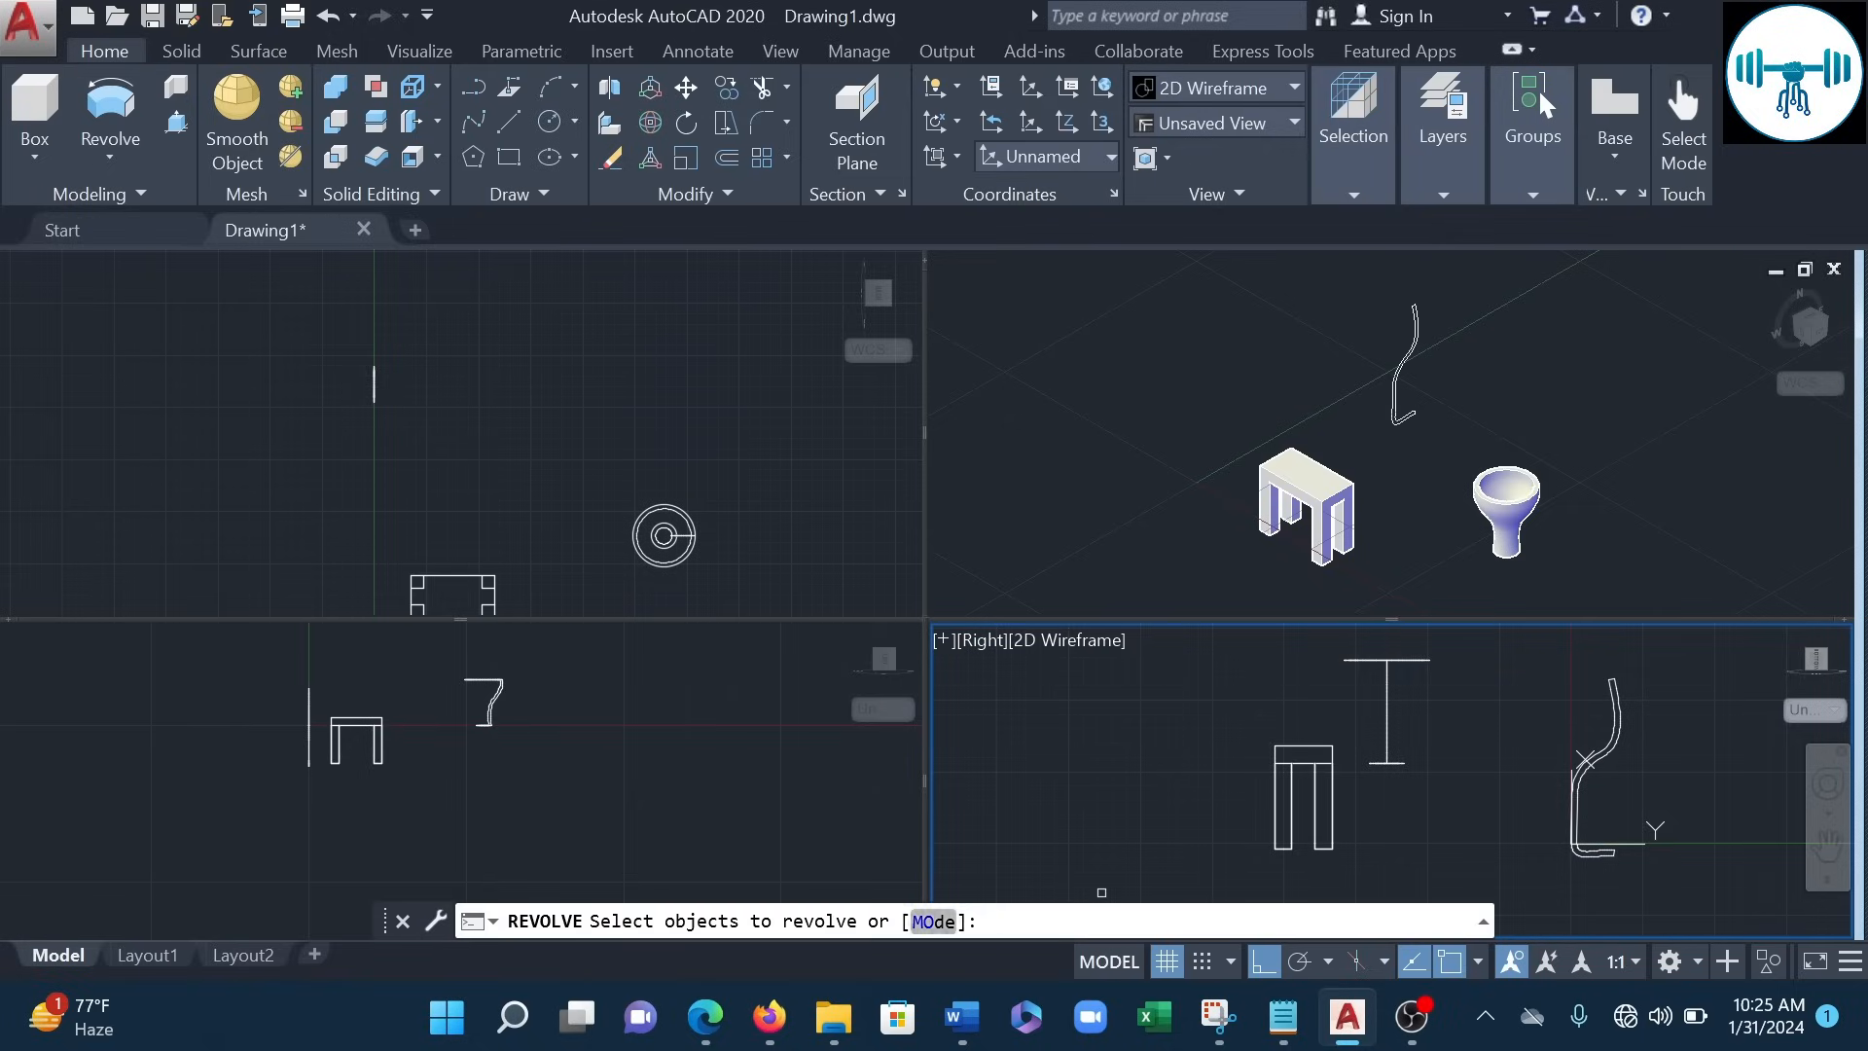
click(1649, 879)
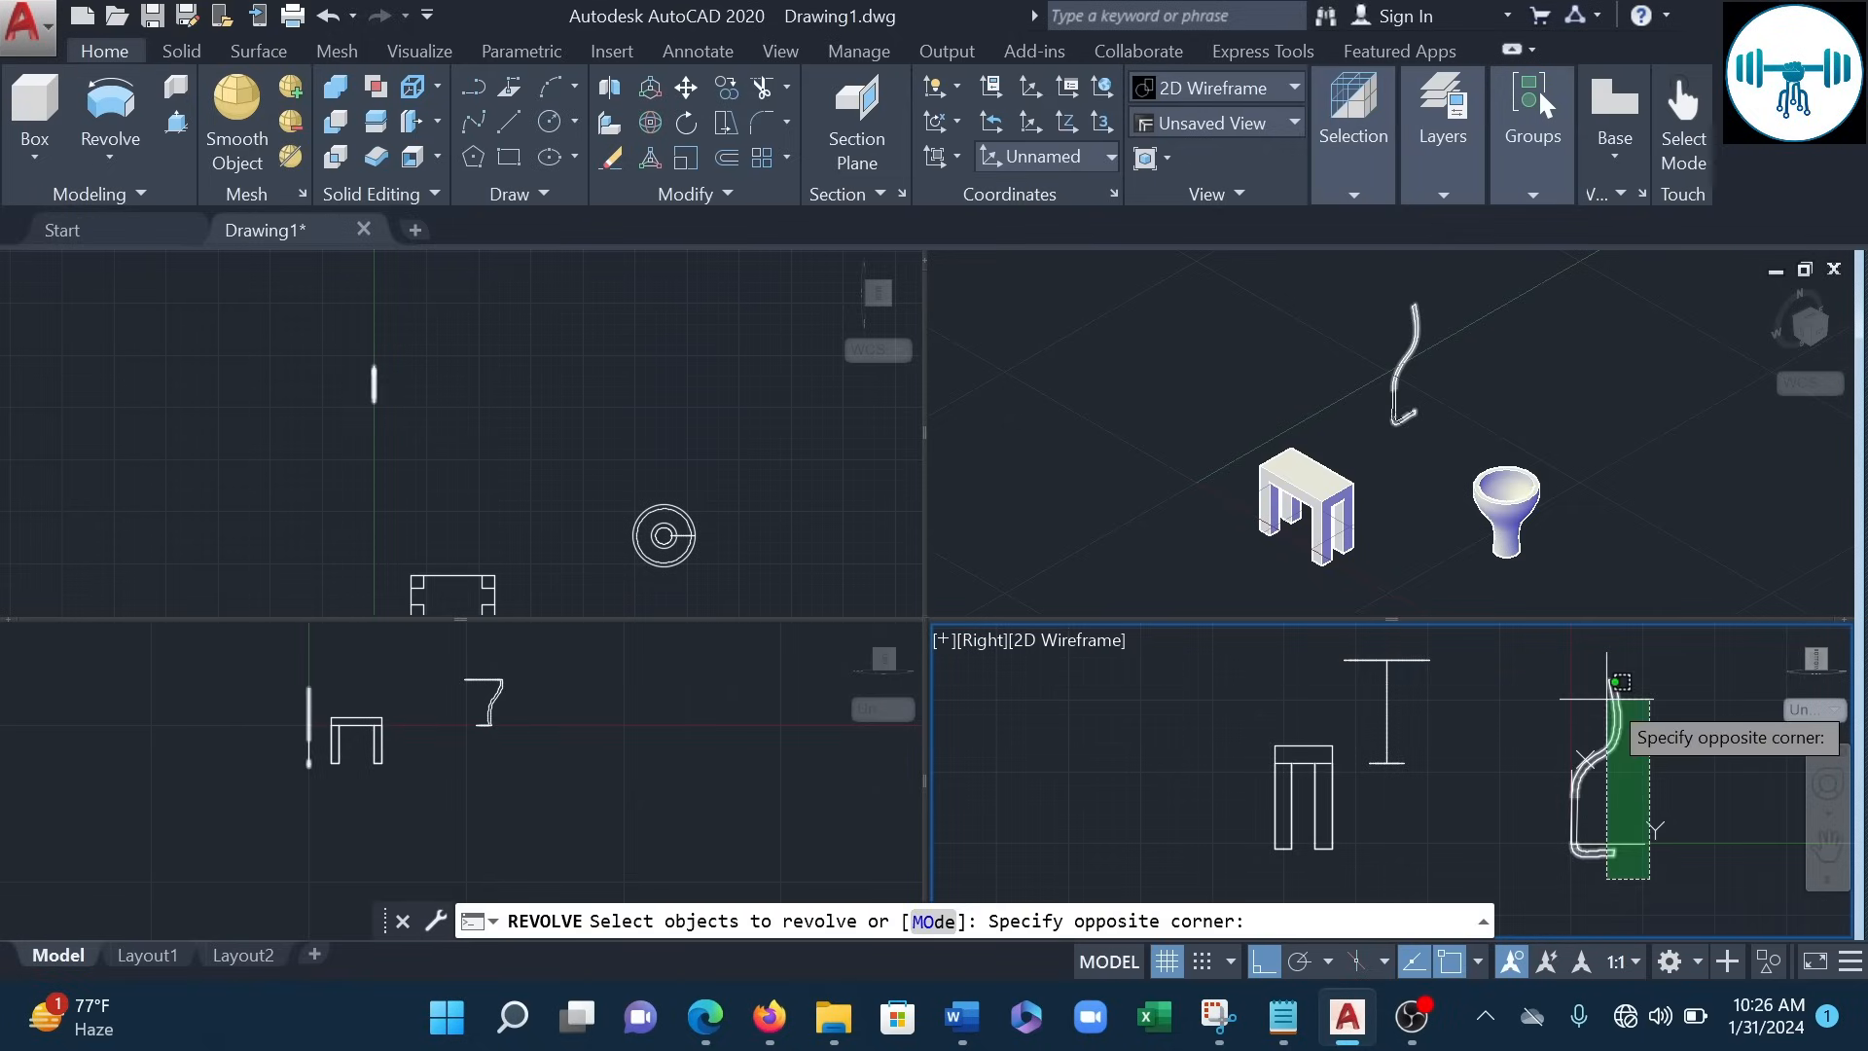
click(1596, 670)
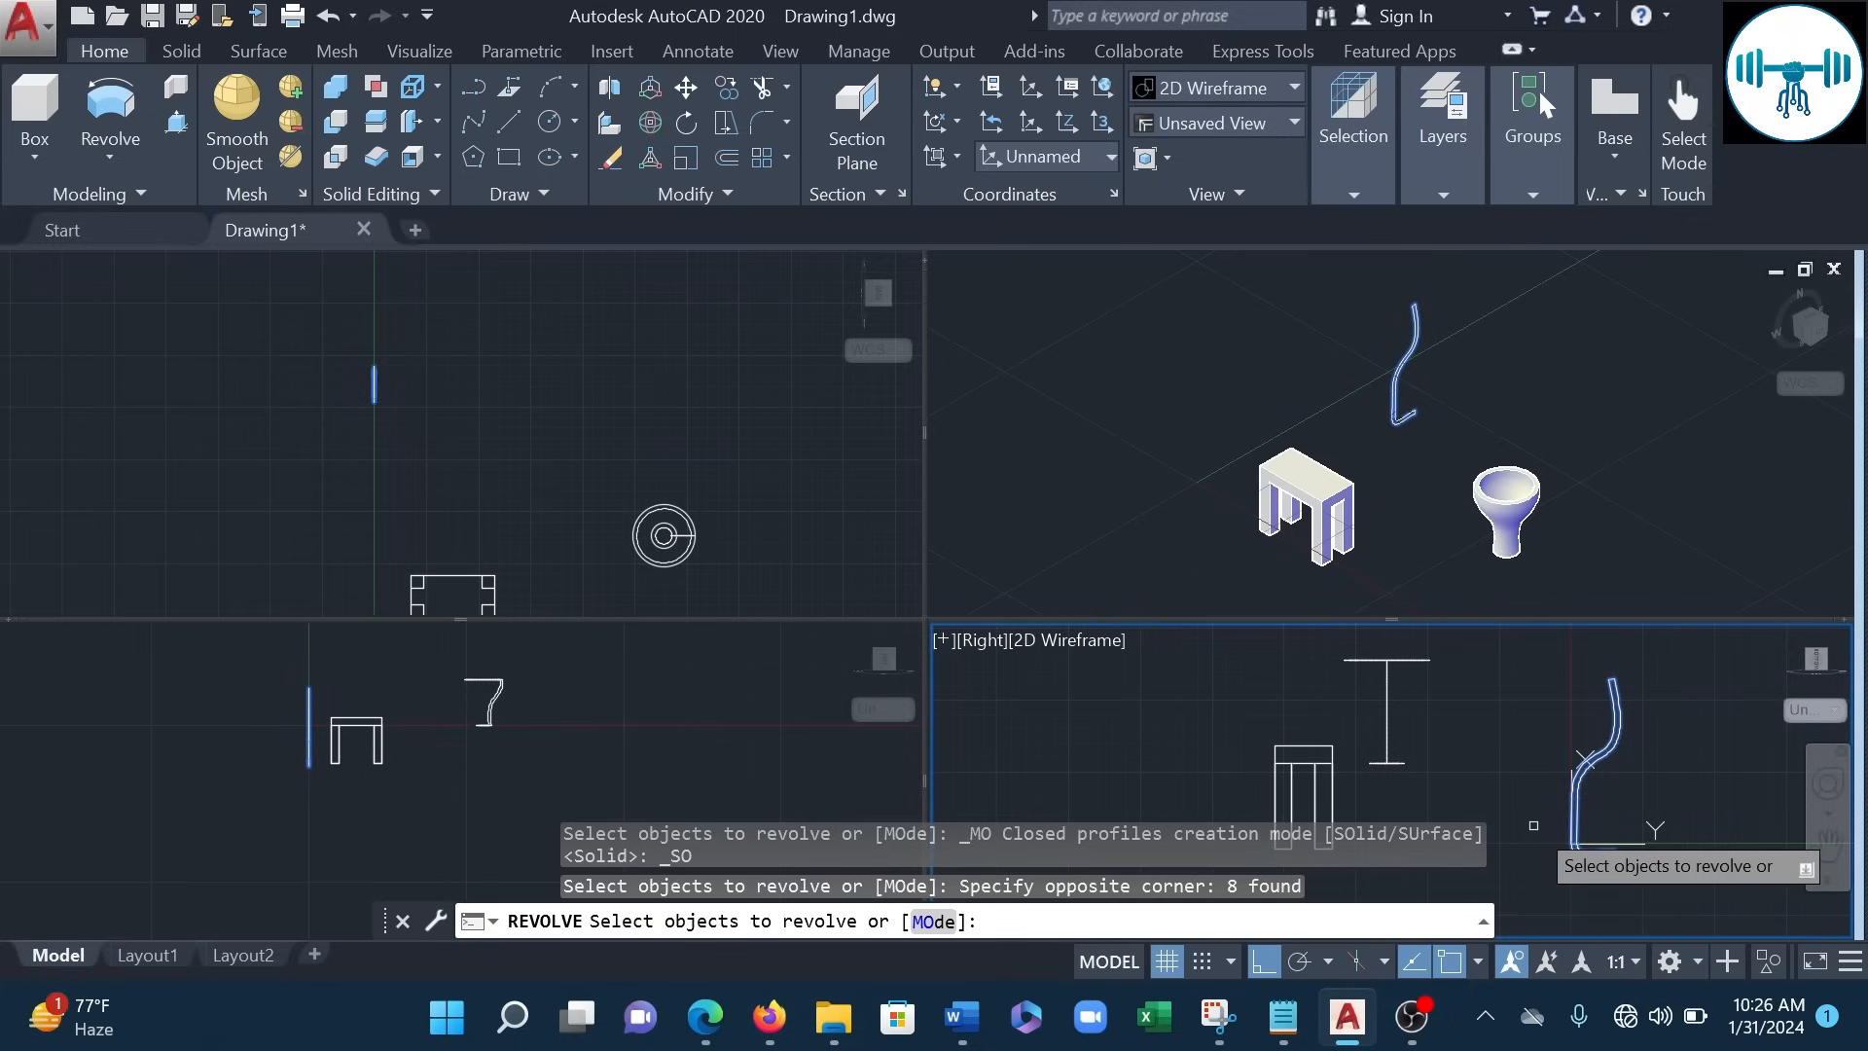
key(Return)
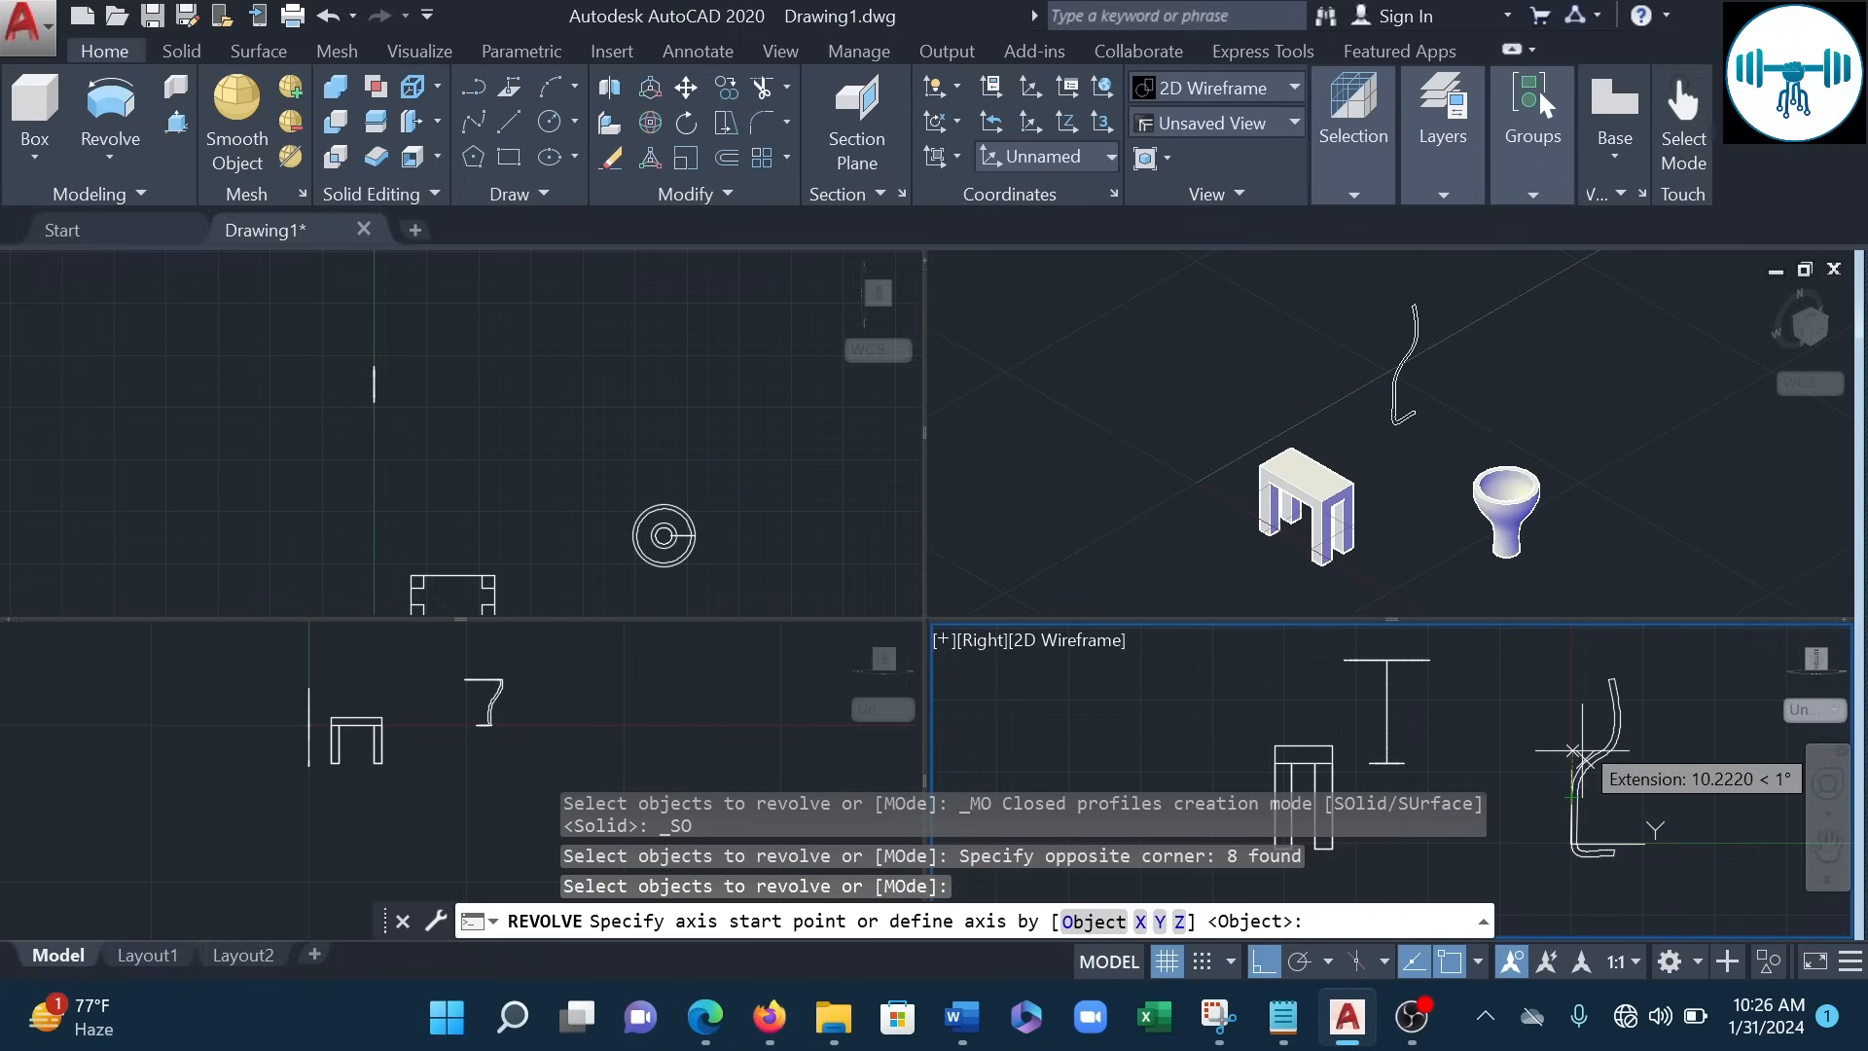
scroll(1576, 763, up, 4)
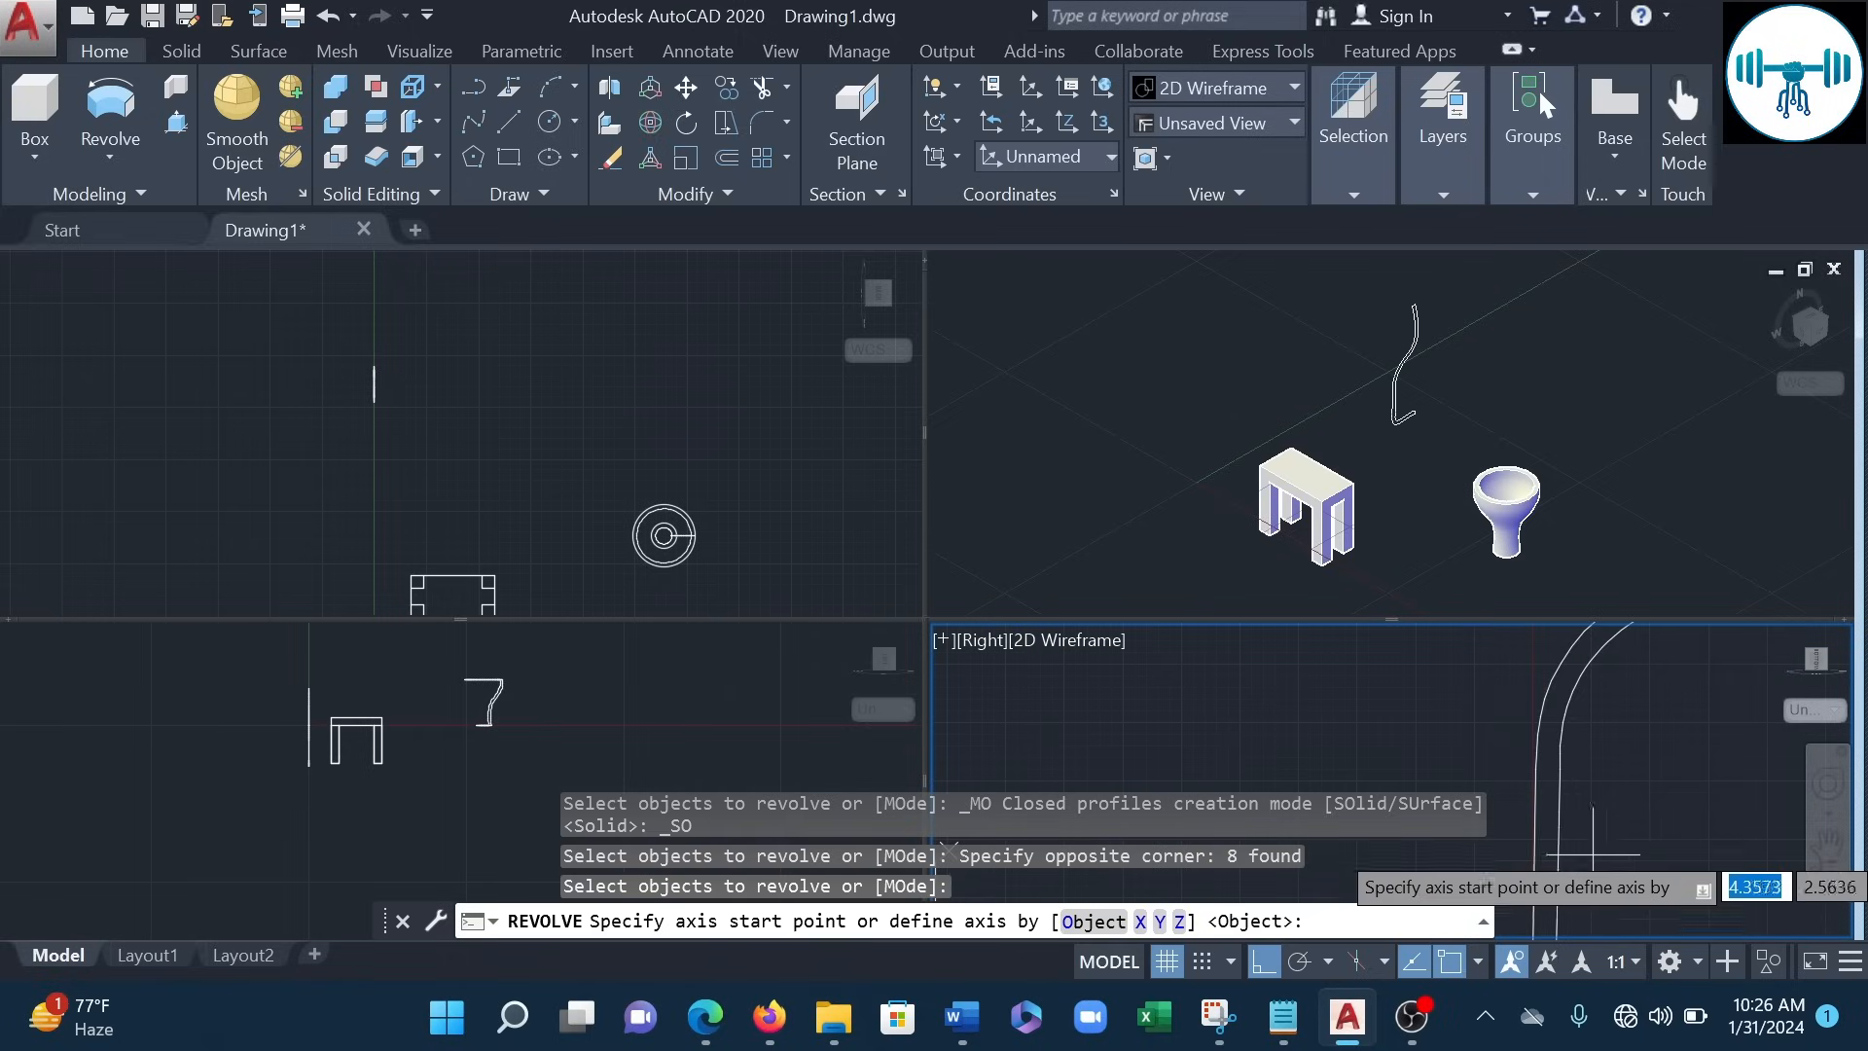
scroll(1561, 792, down, 2)
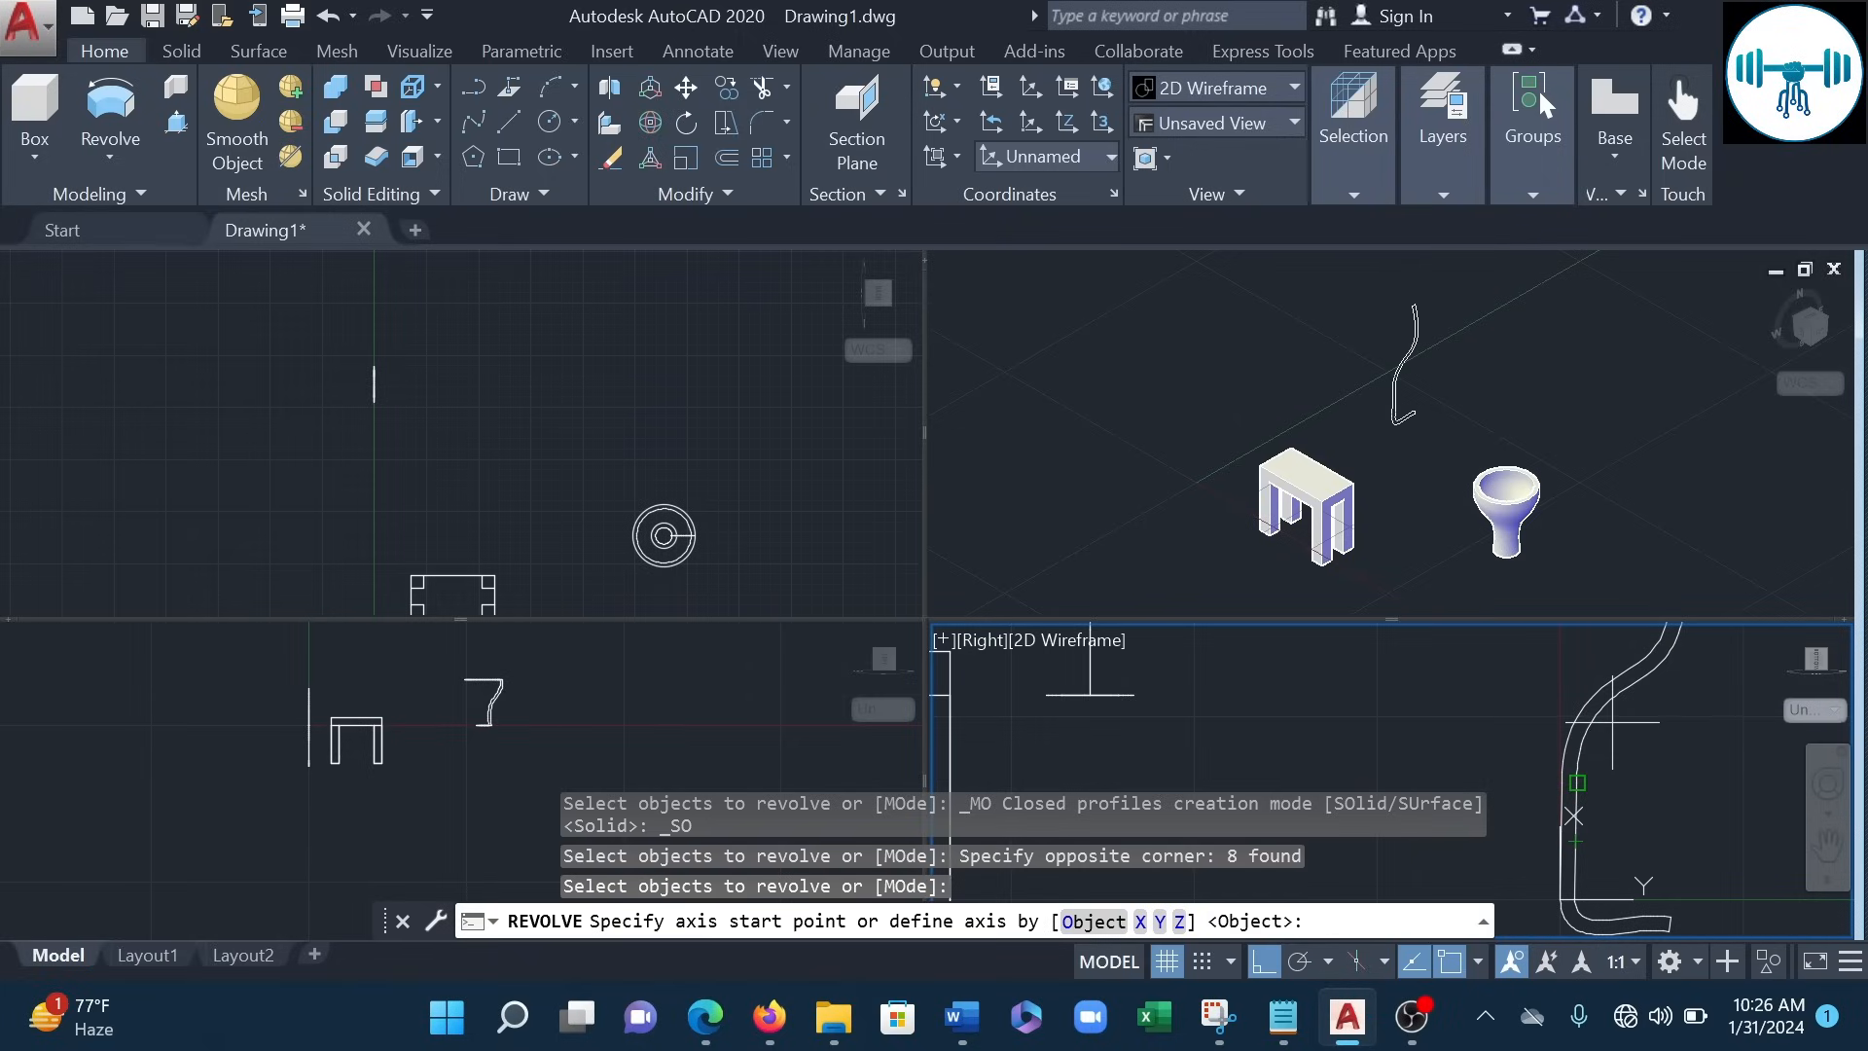
text(x)
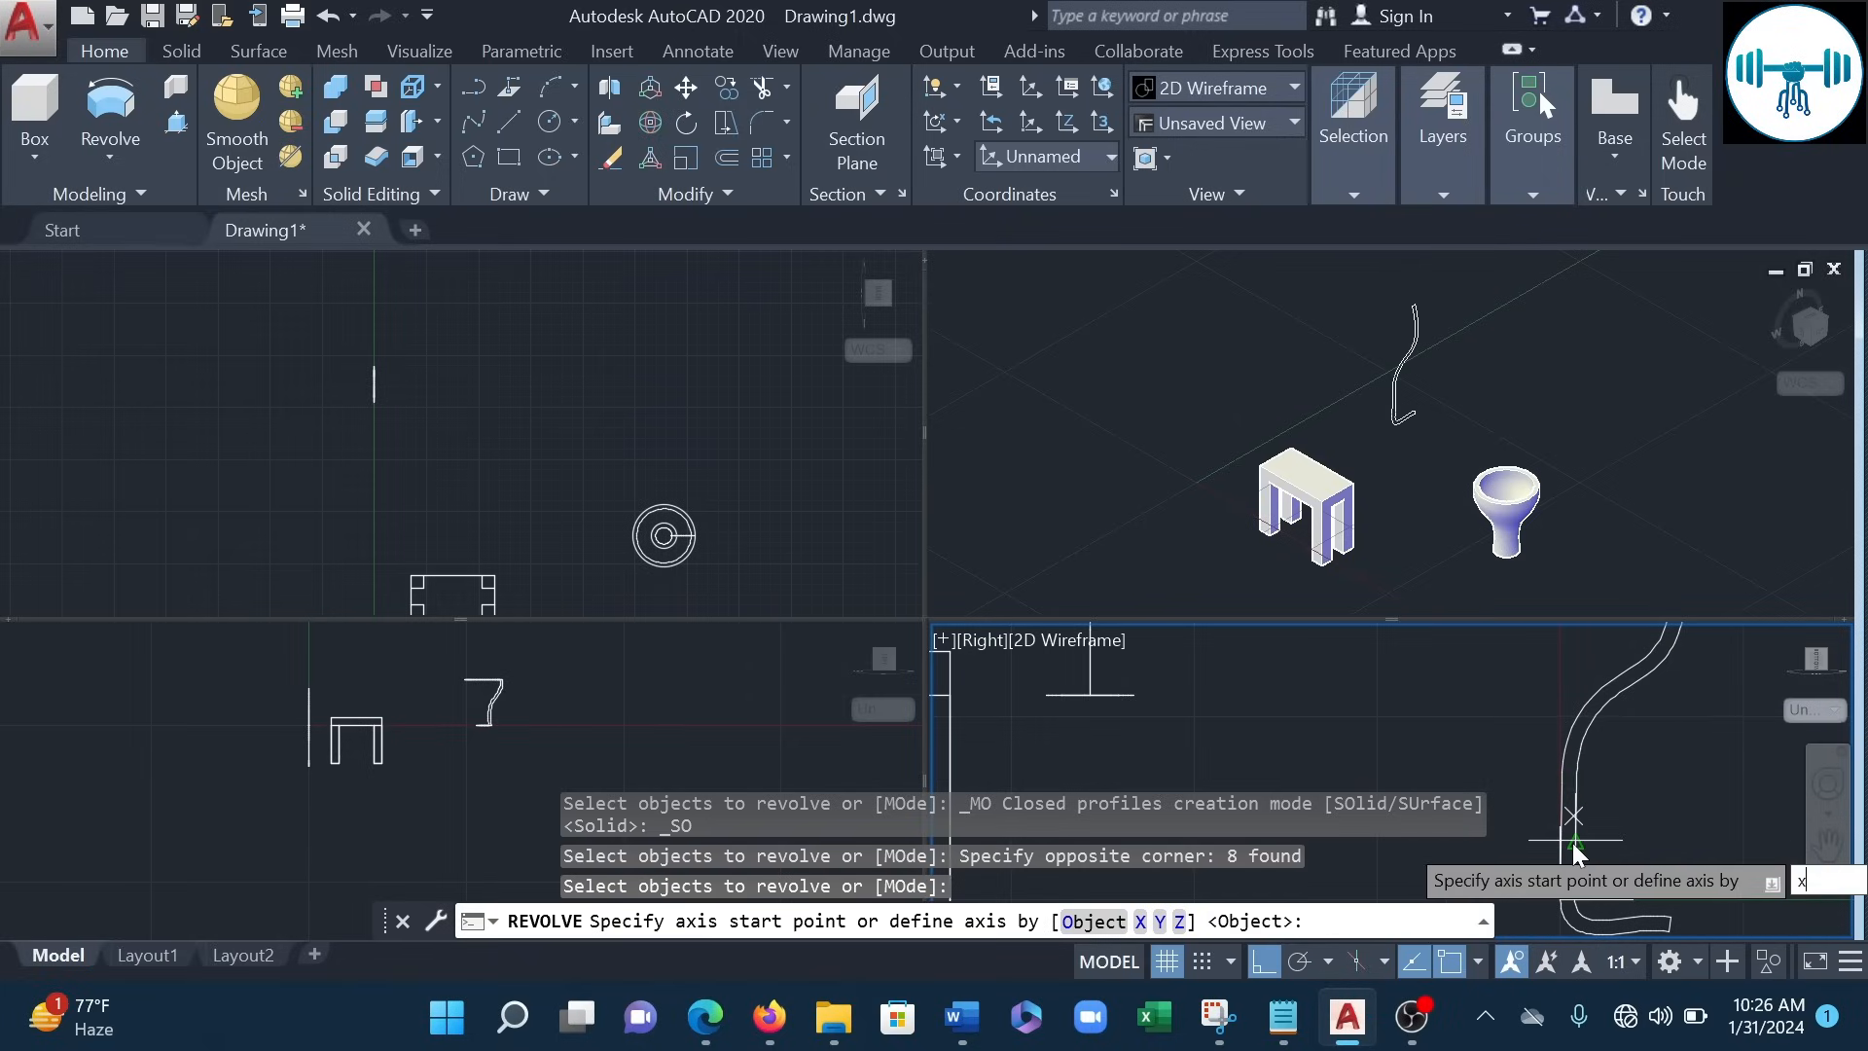
key(Return)
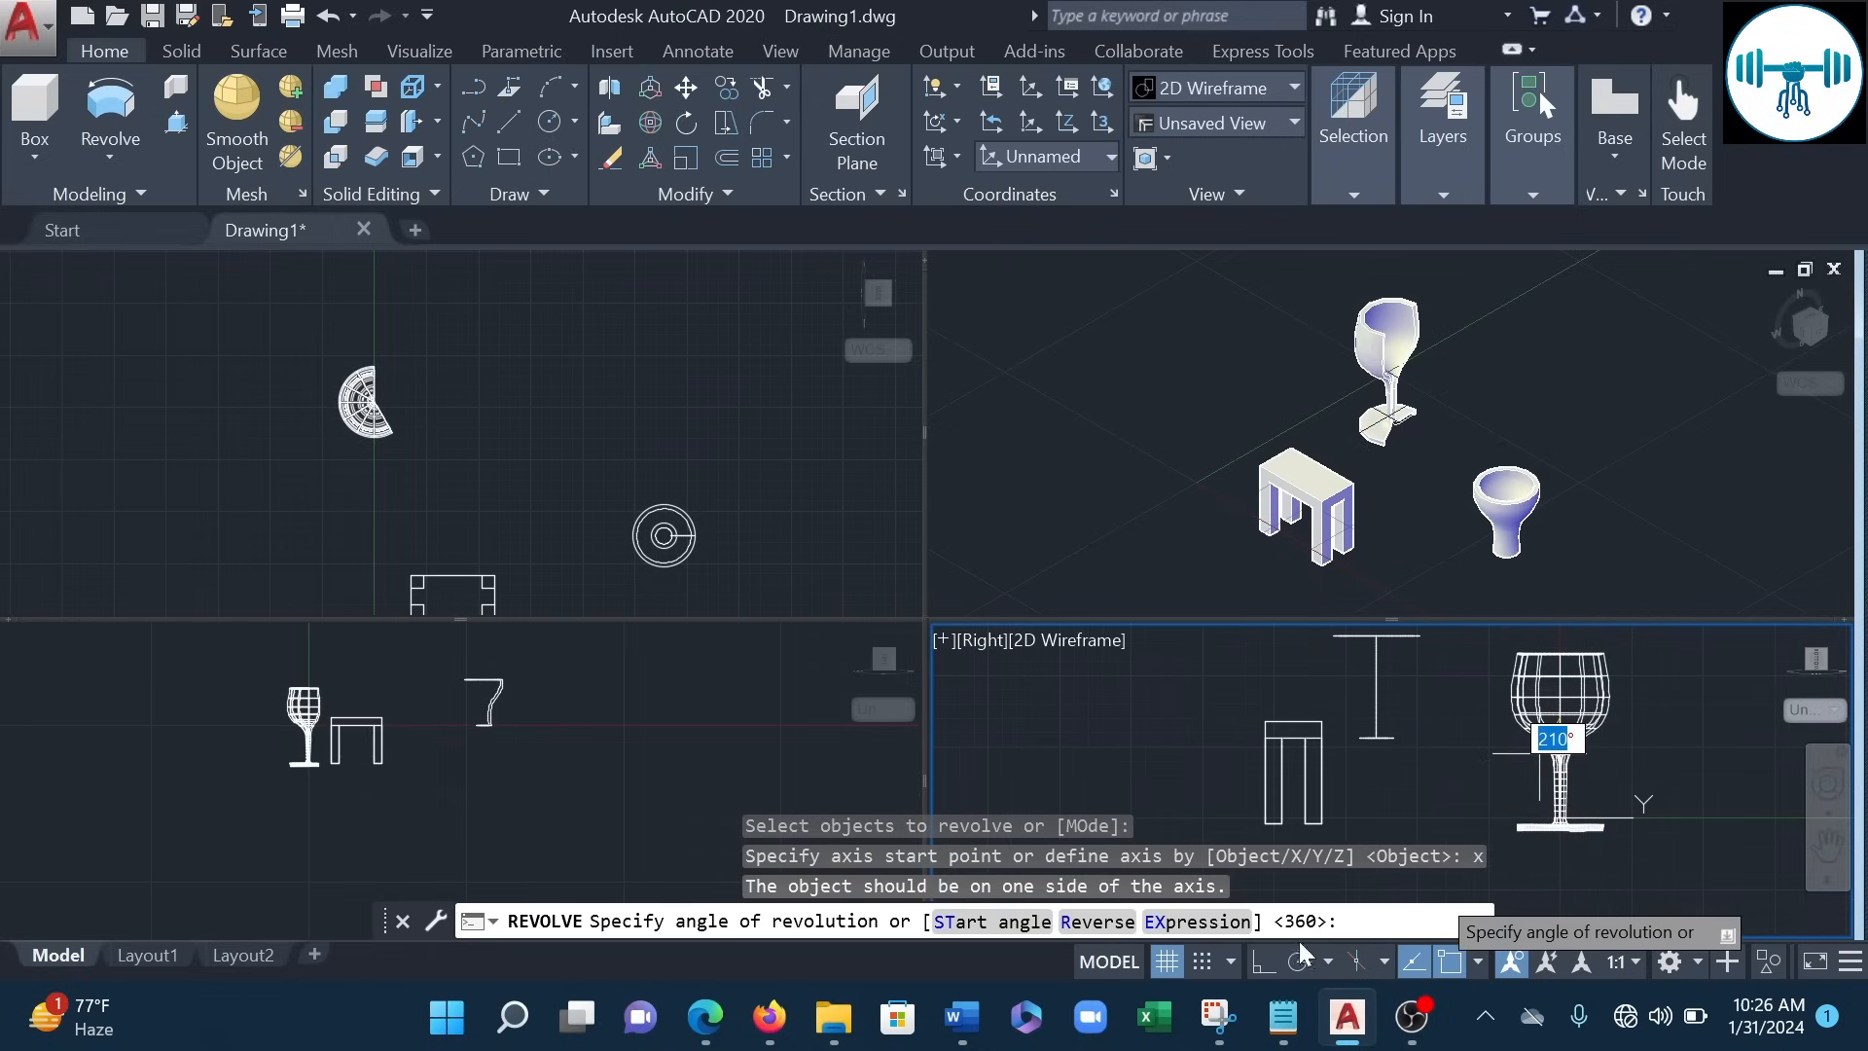
click(1539, 754)
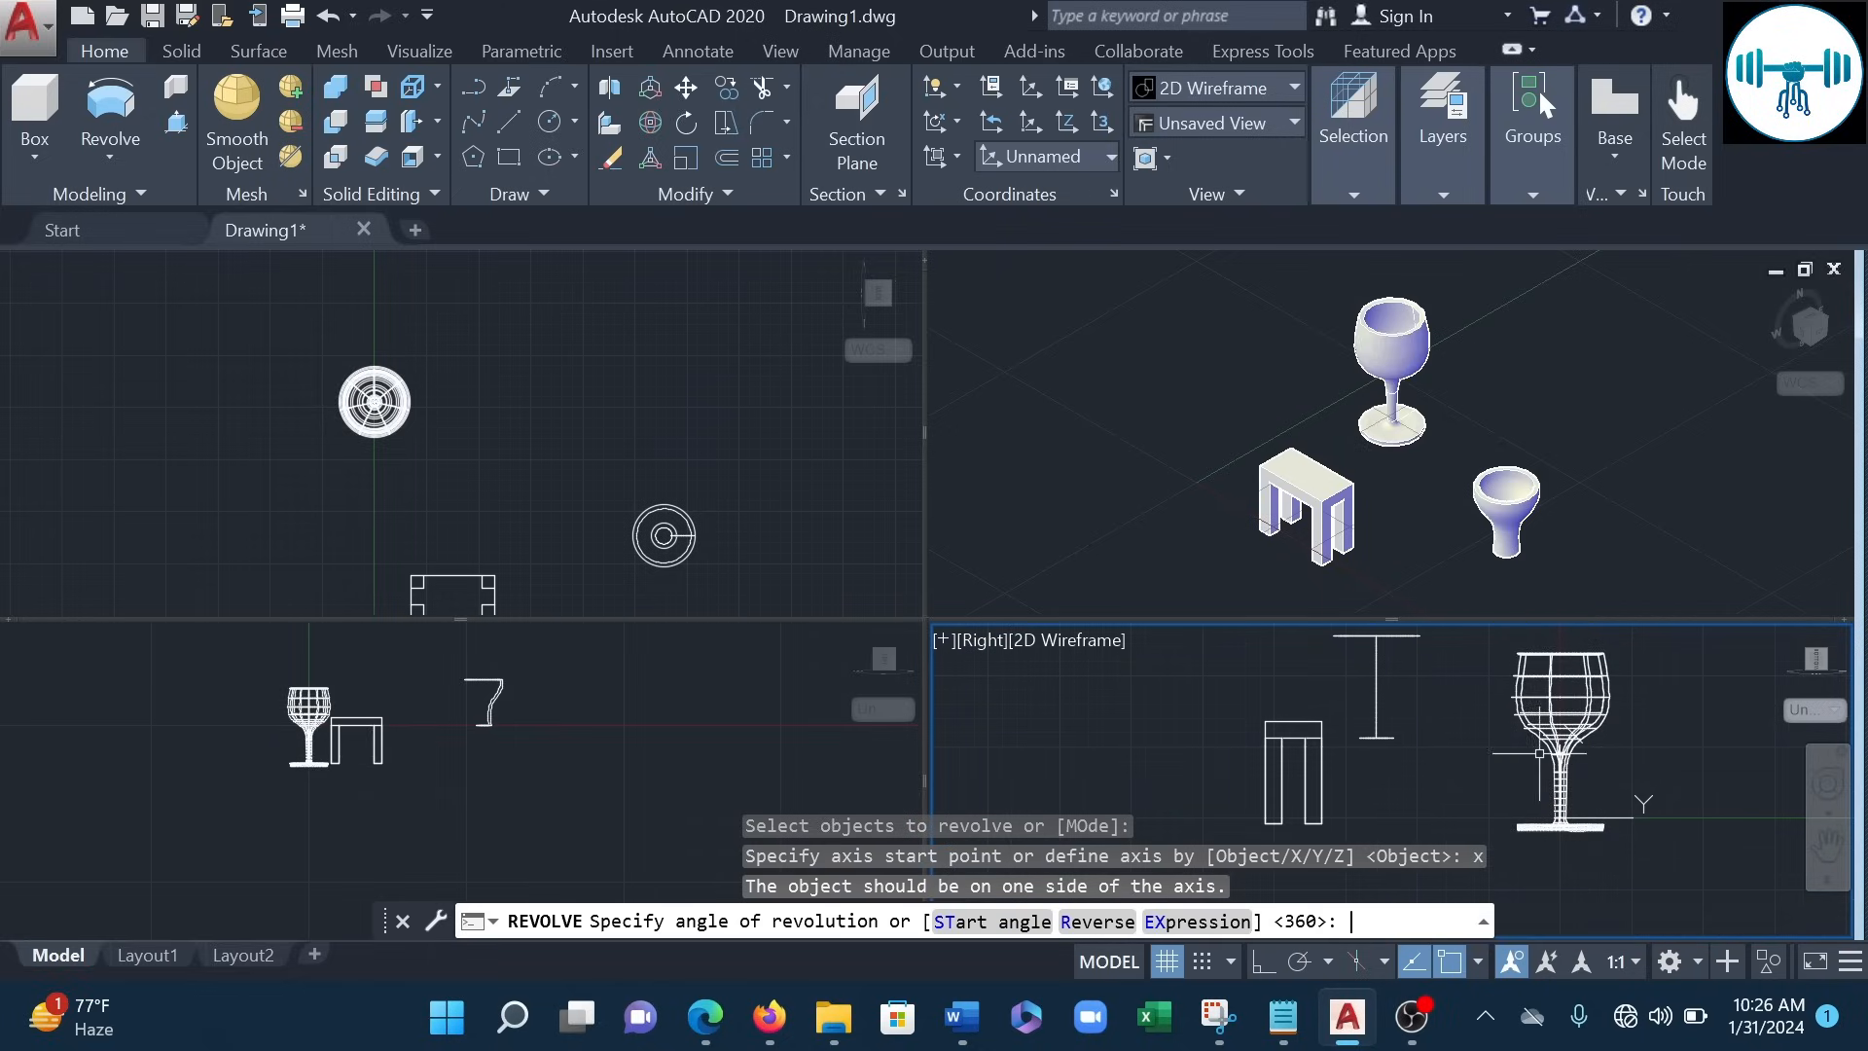
- Examine the revolved goblet's shape in the SE Isometric view and beside the table in the Right view
click(1508, 362)
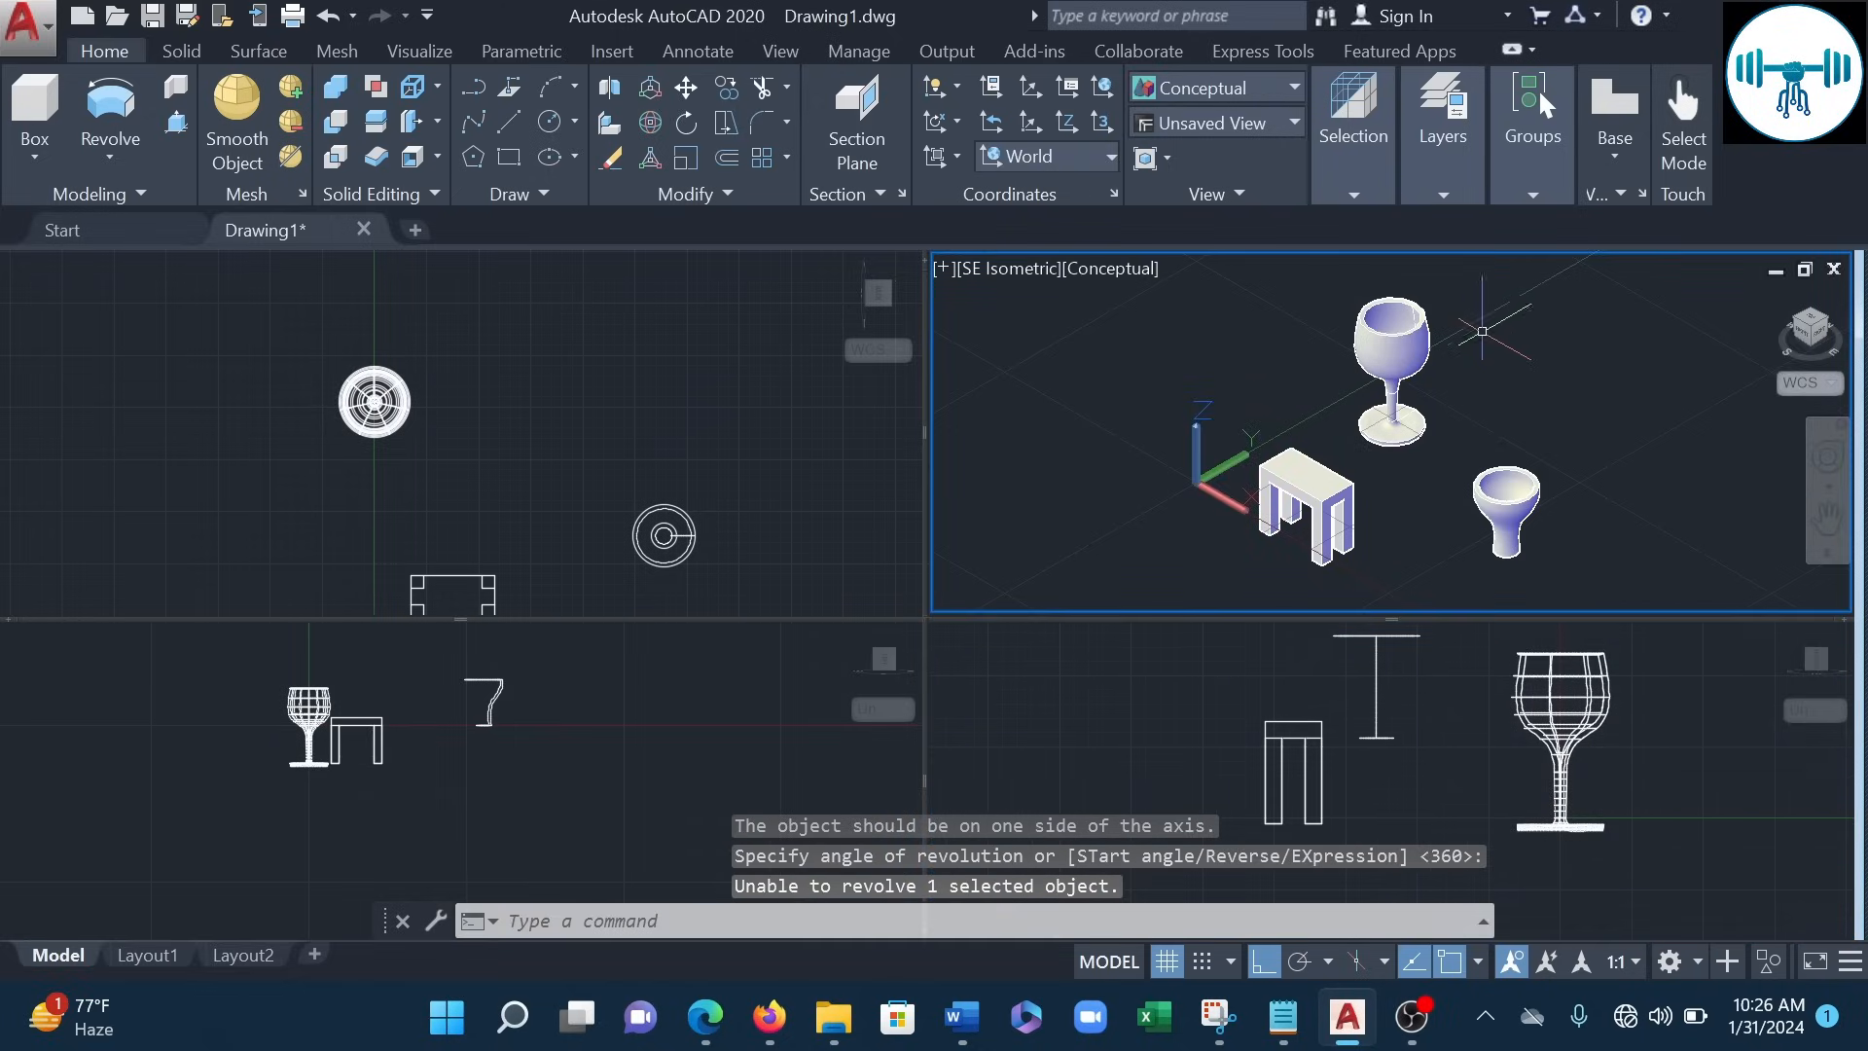
scroll(1411, 297, up, 4)
scroll(1470, 321, down, 2)
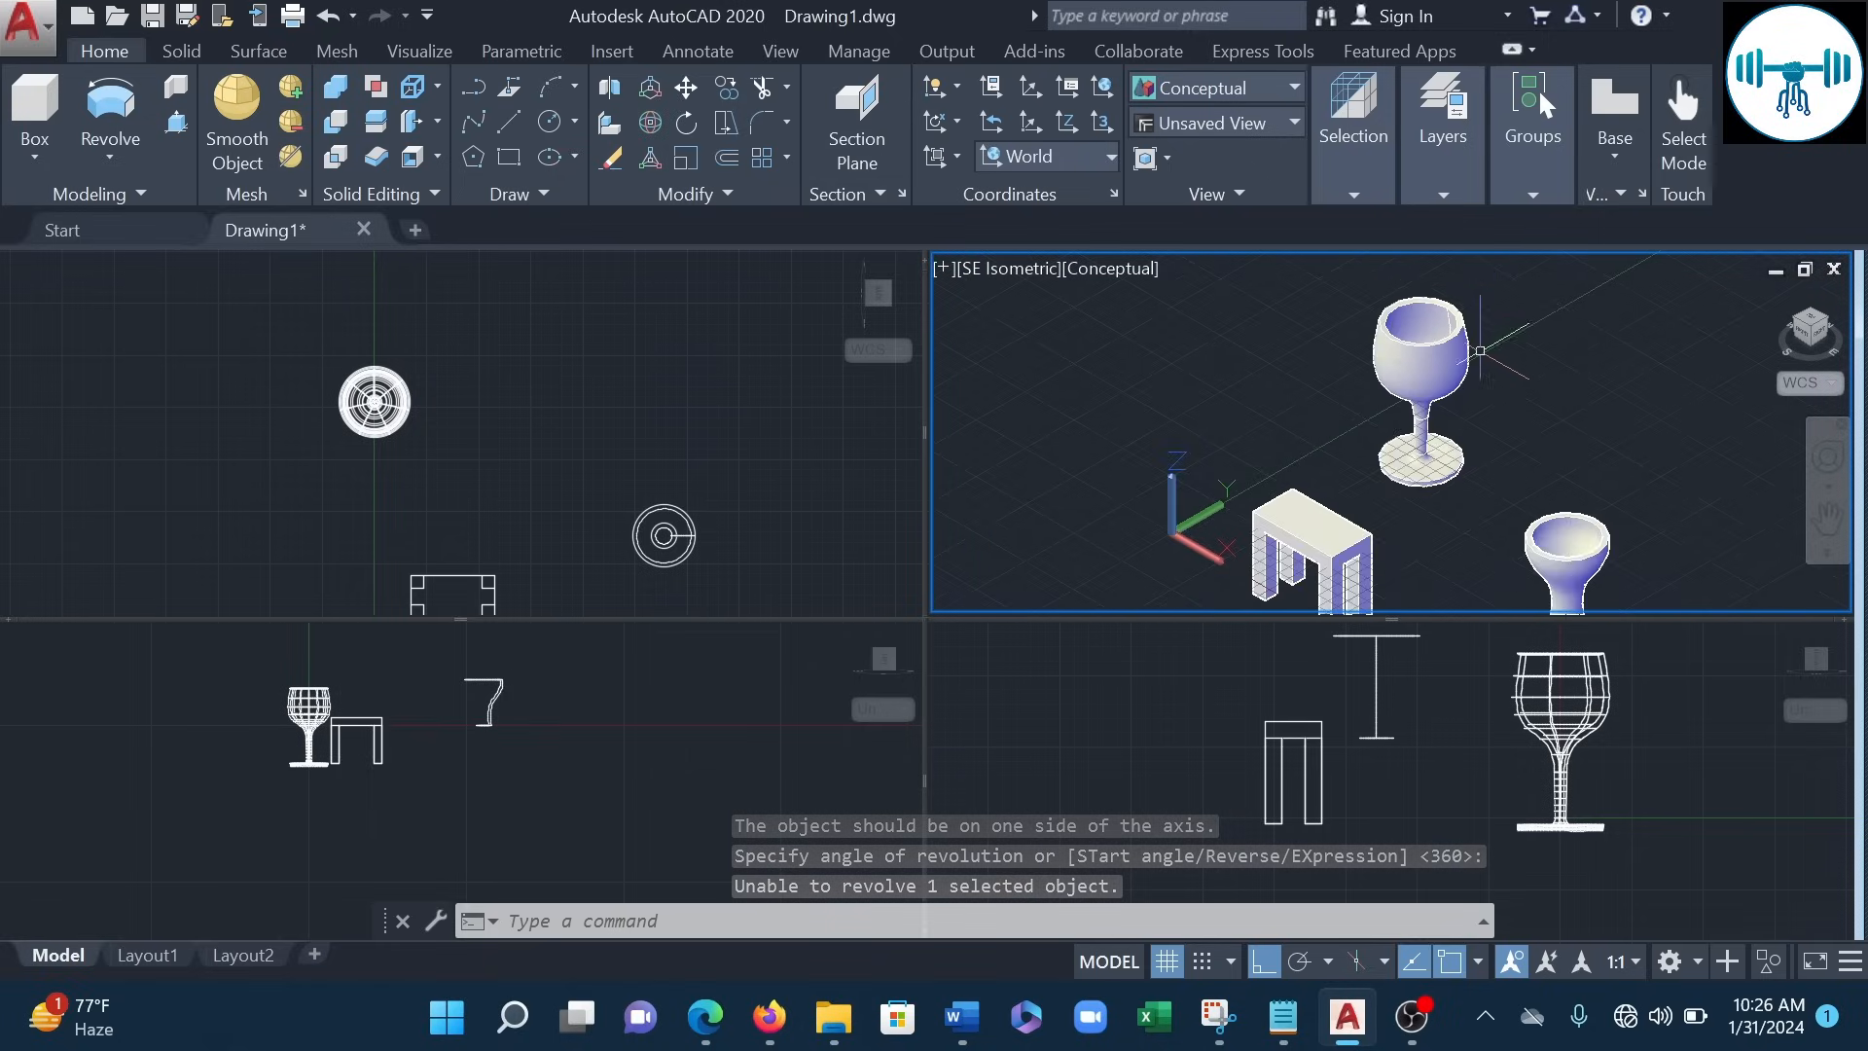
middle_drag(1528, 359, 1529, 404)
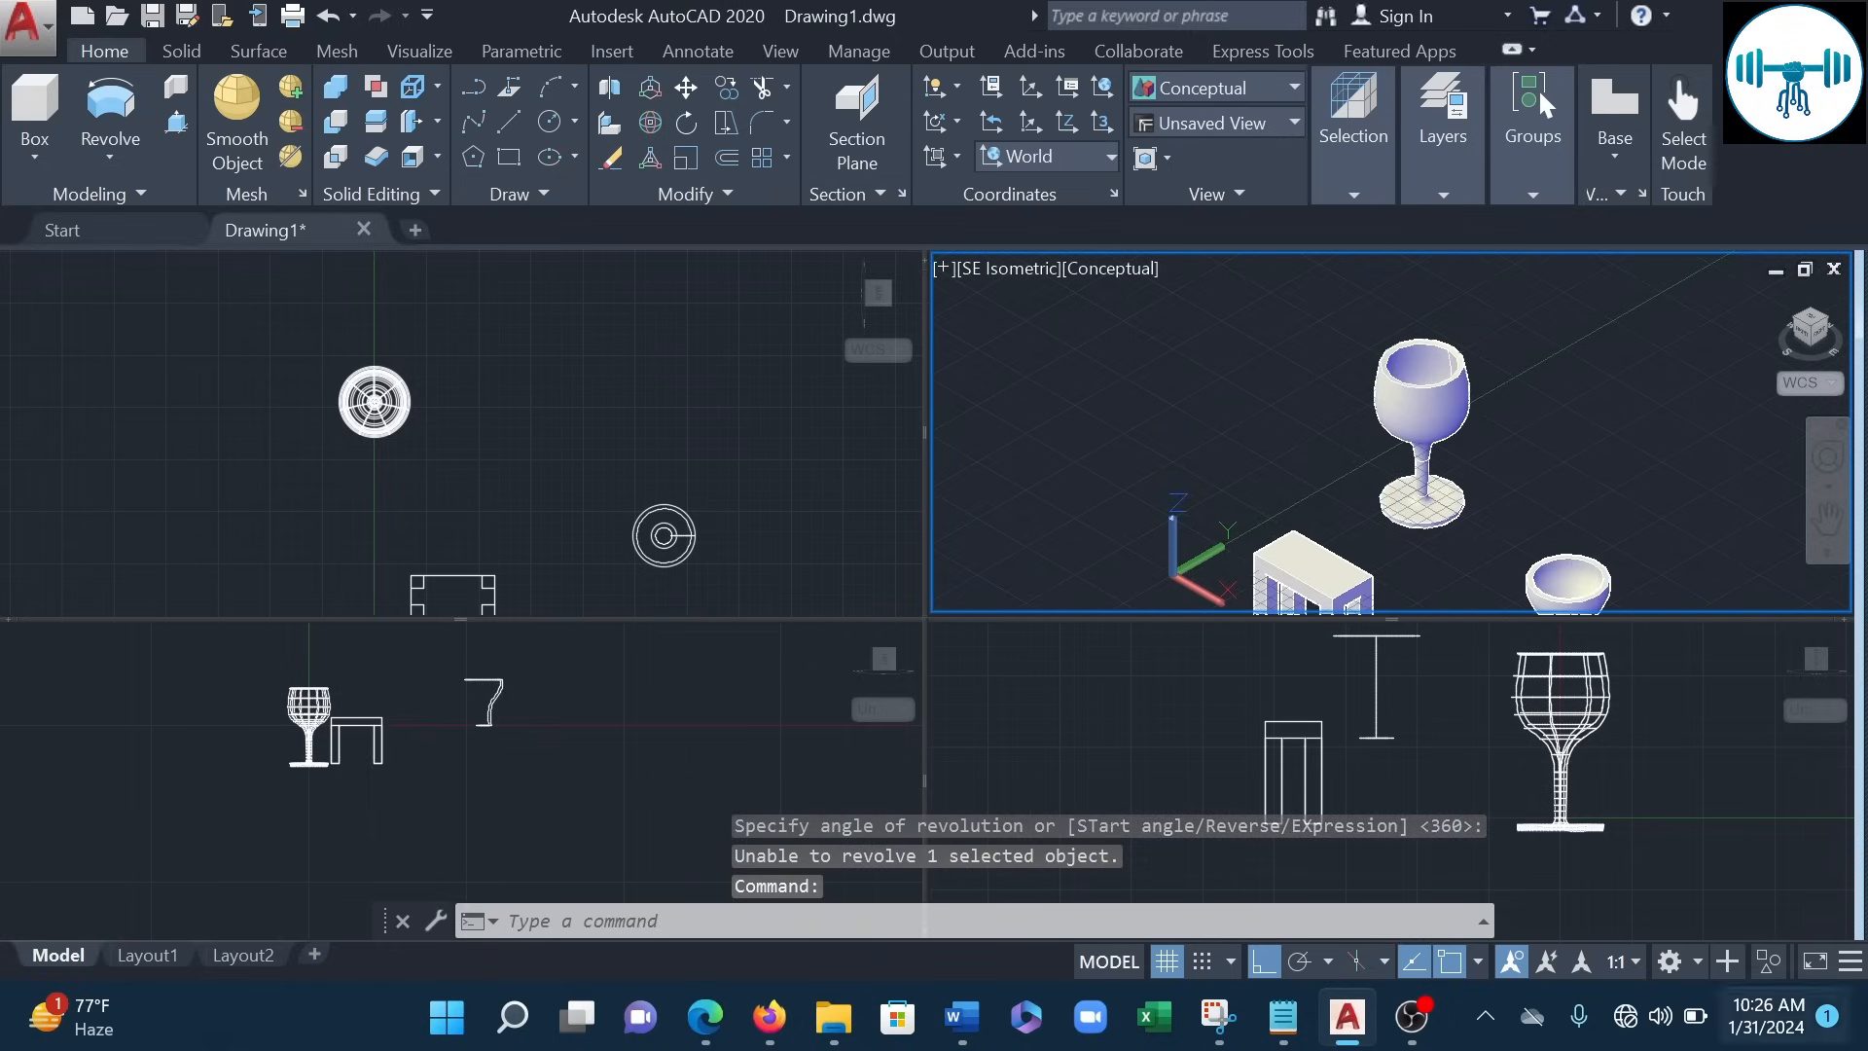
scroll(1446, 409, up, 1)
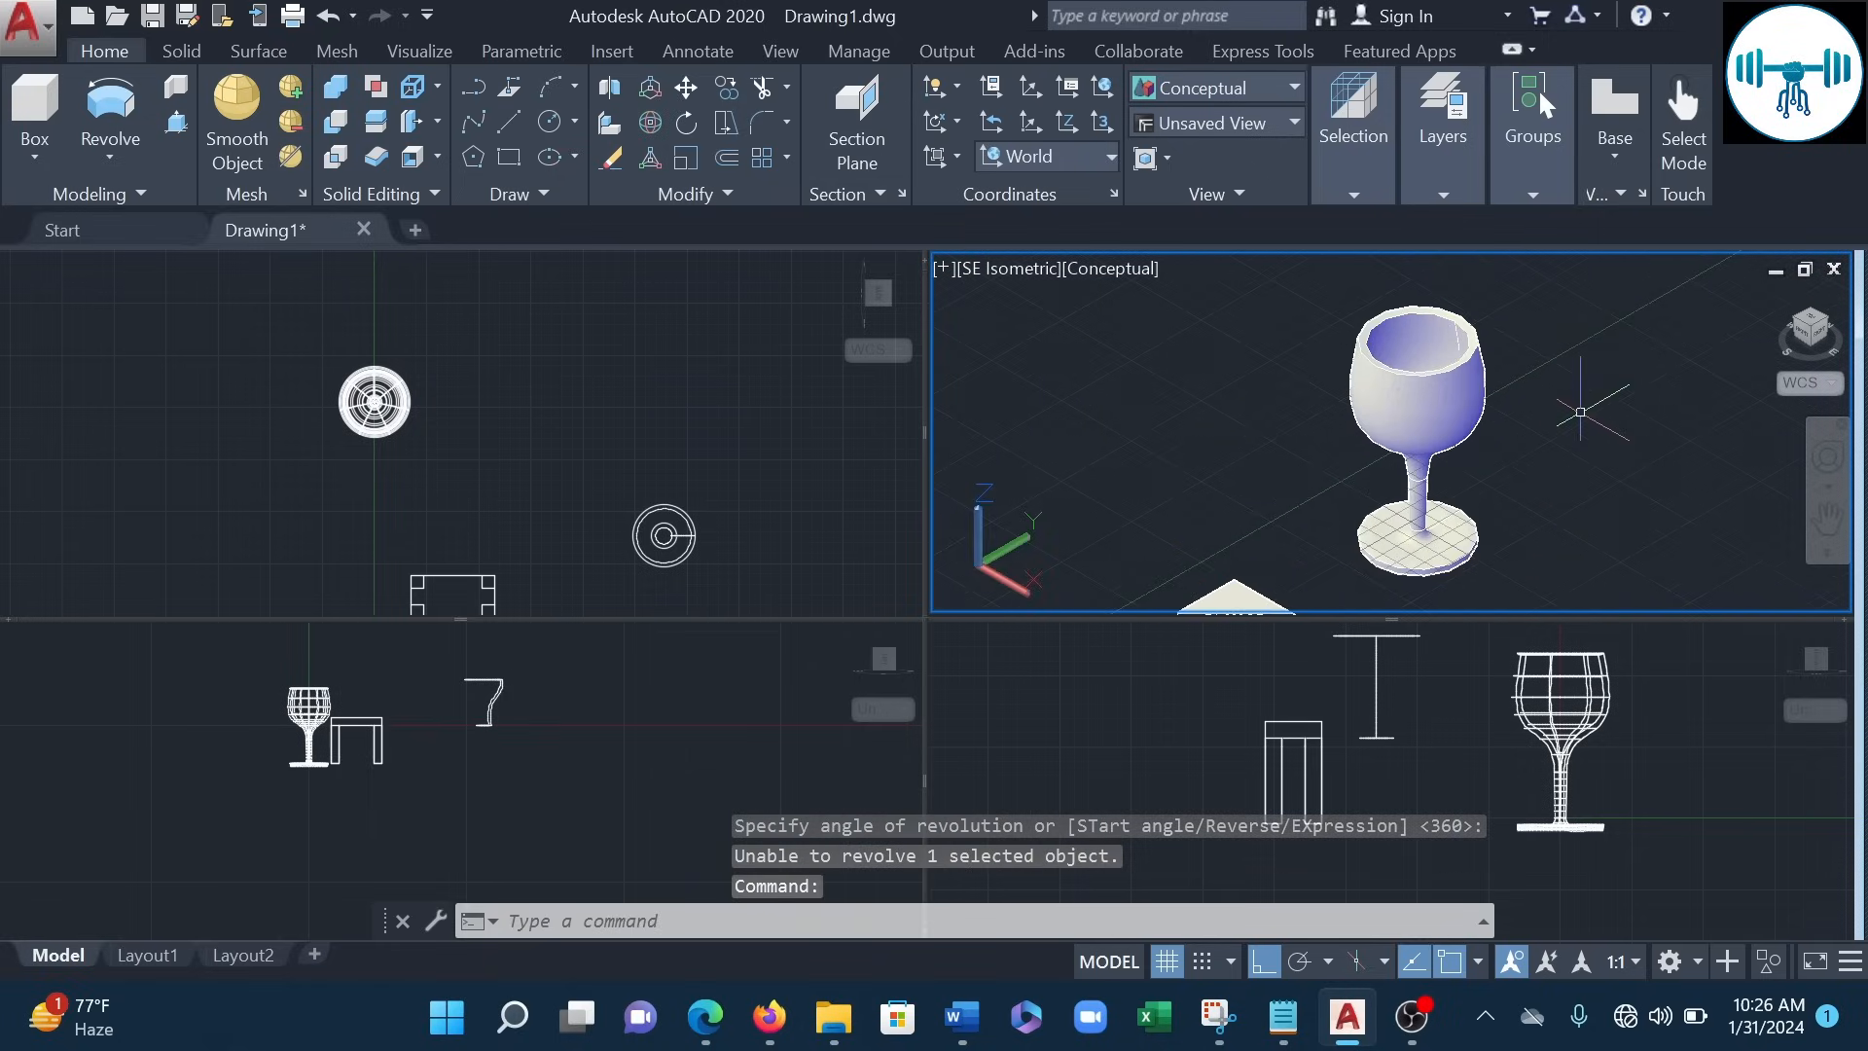
scroll(1594, 399, down, 2)
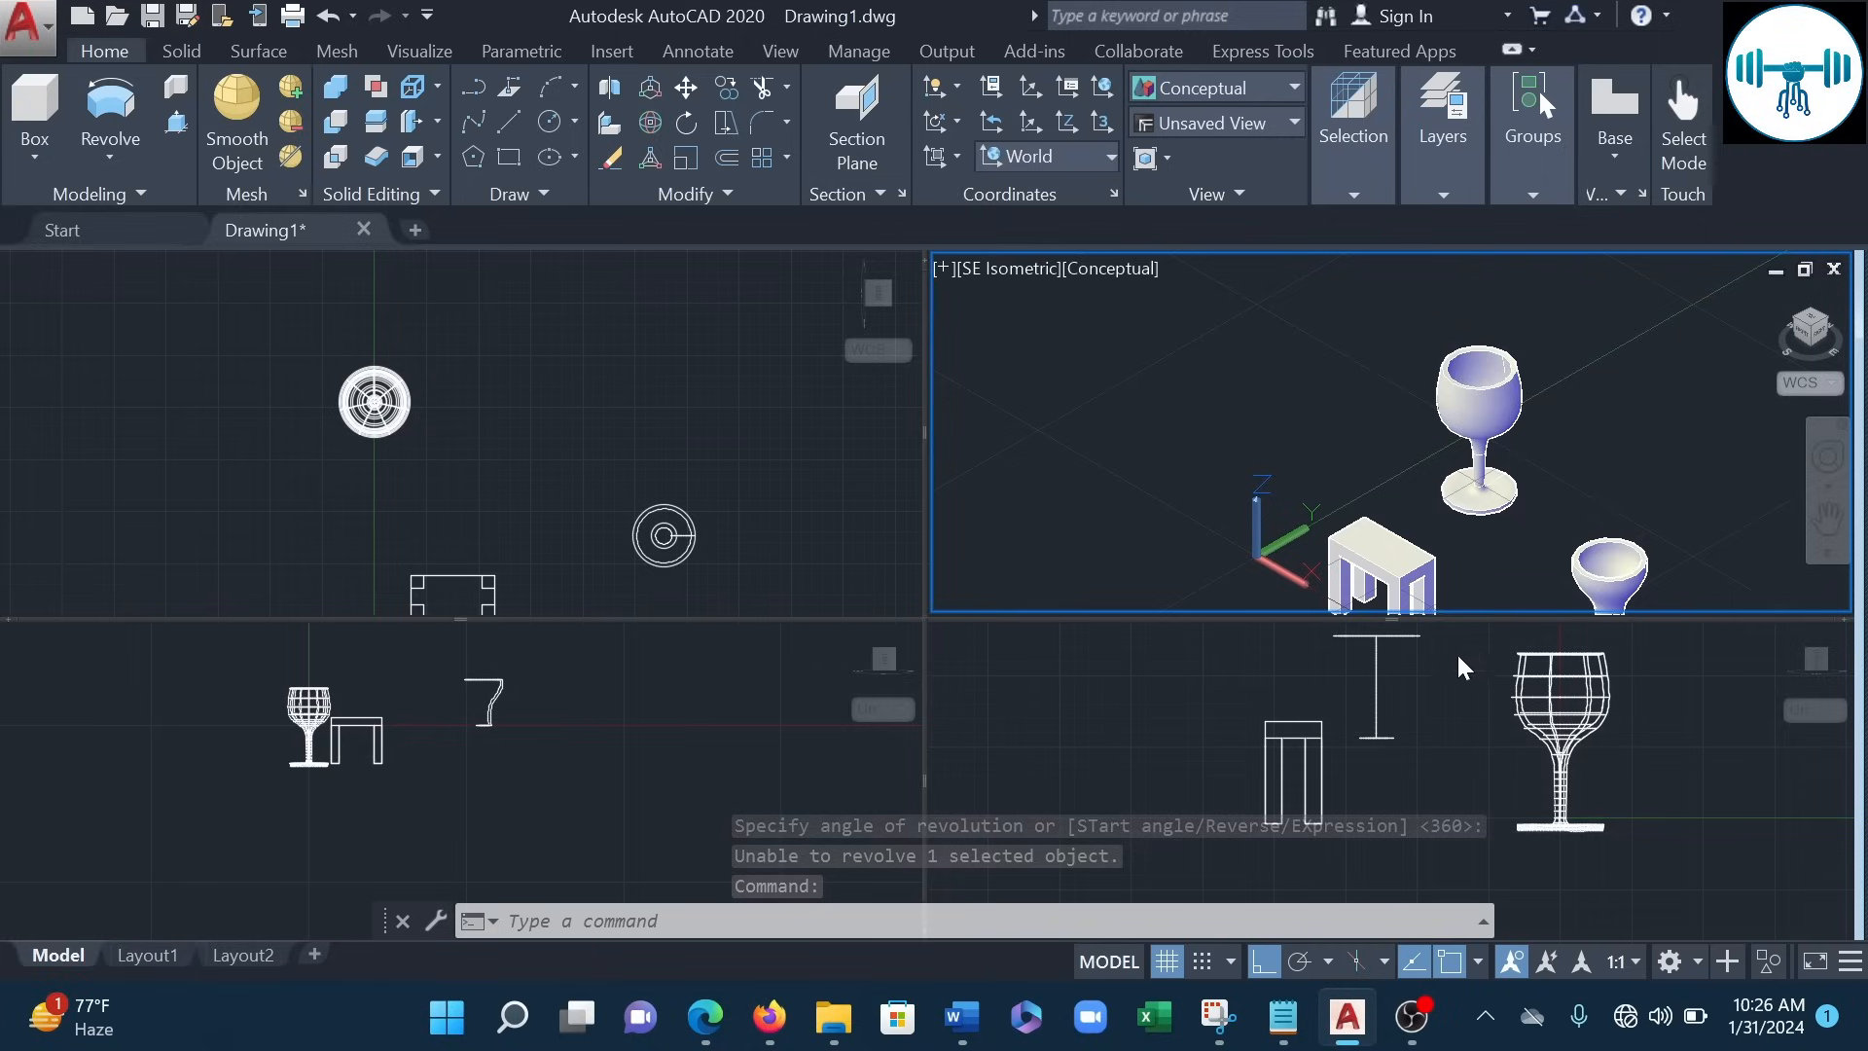
scroll(1445, 608, down, 1)
click(1615, 742)
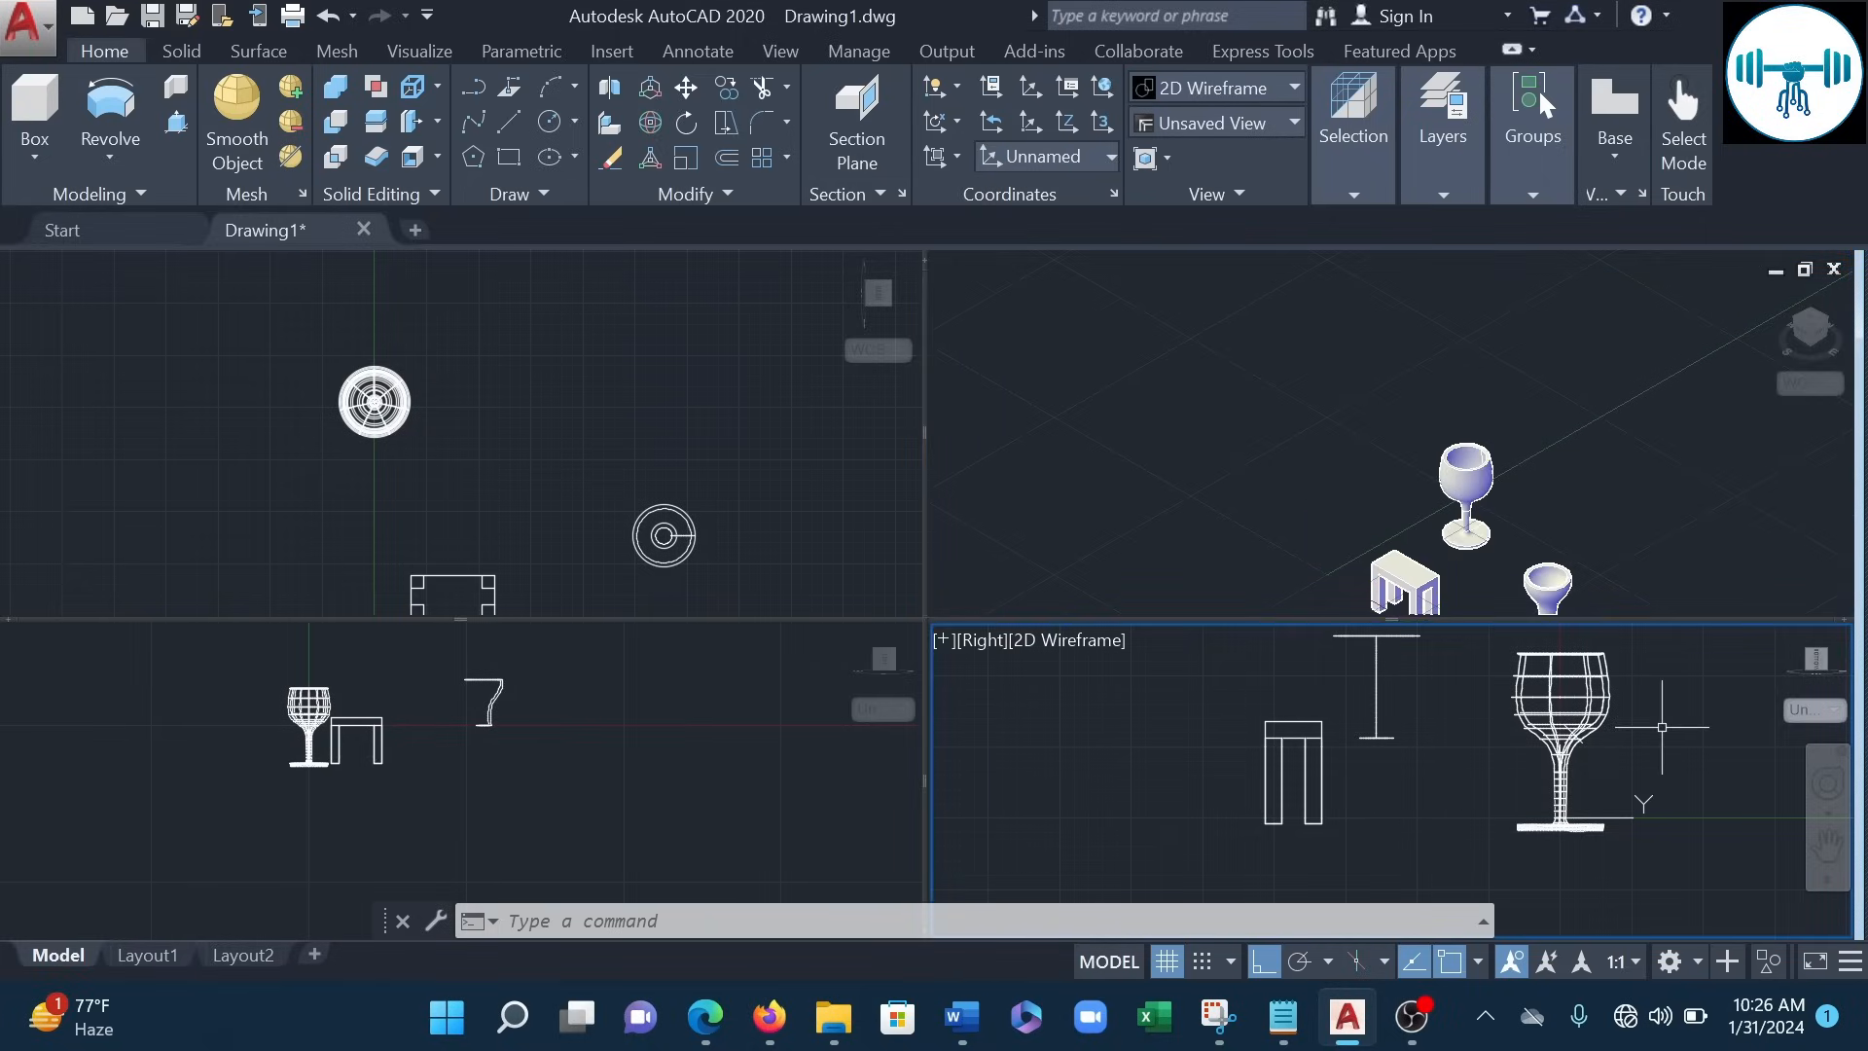
scroll(1615, 741, down, 1)
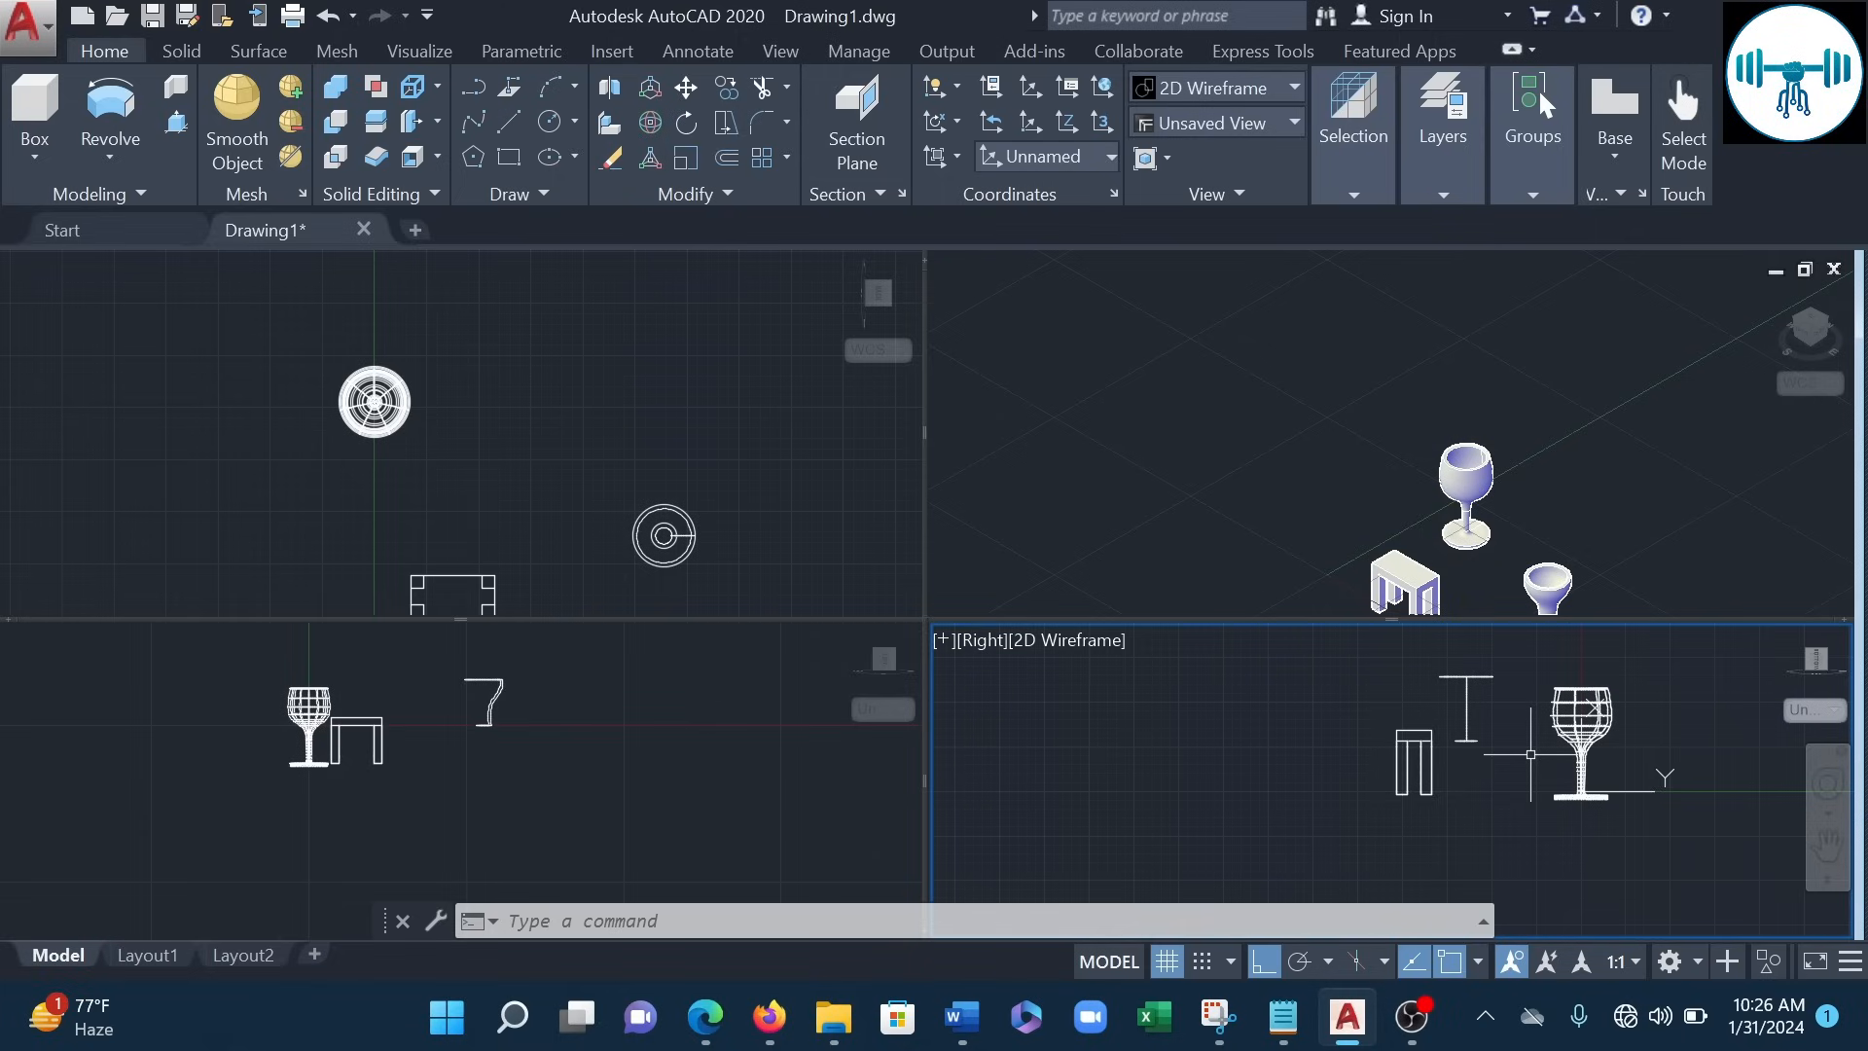
- Undo the view changes and the REVOLVE operation to restore the flat double profile
key(ctrl+z)
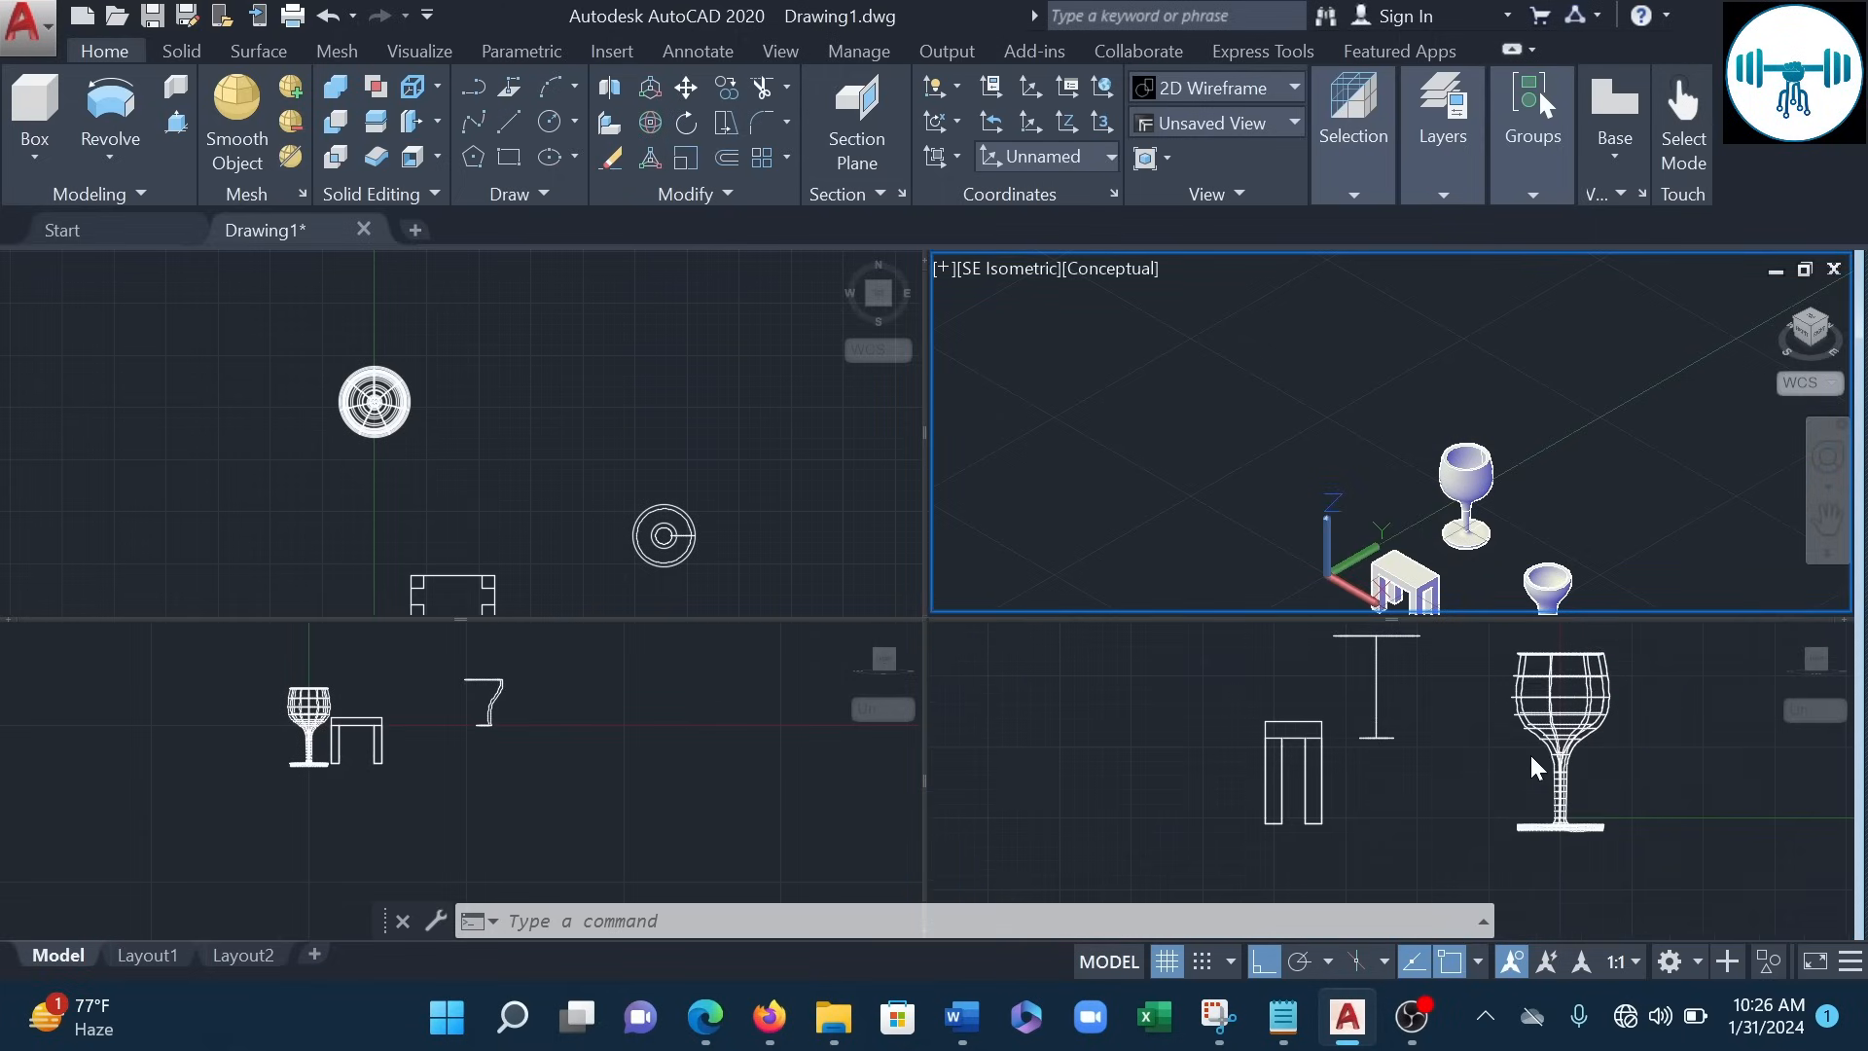
key(ctrl+z)
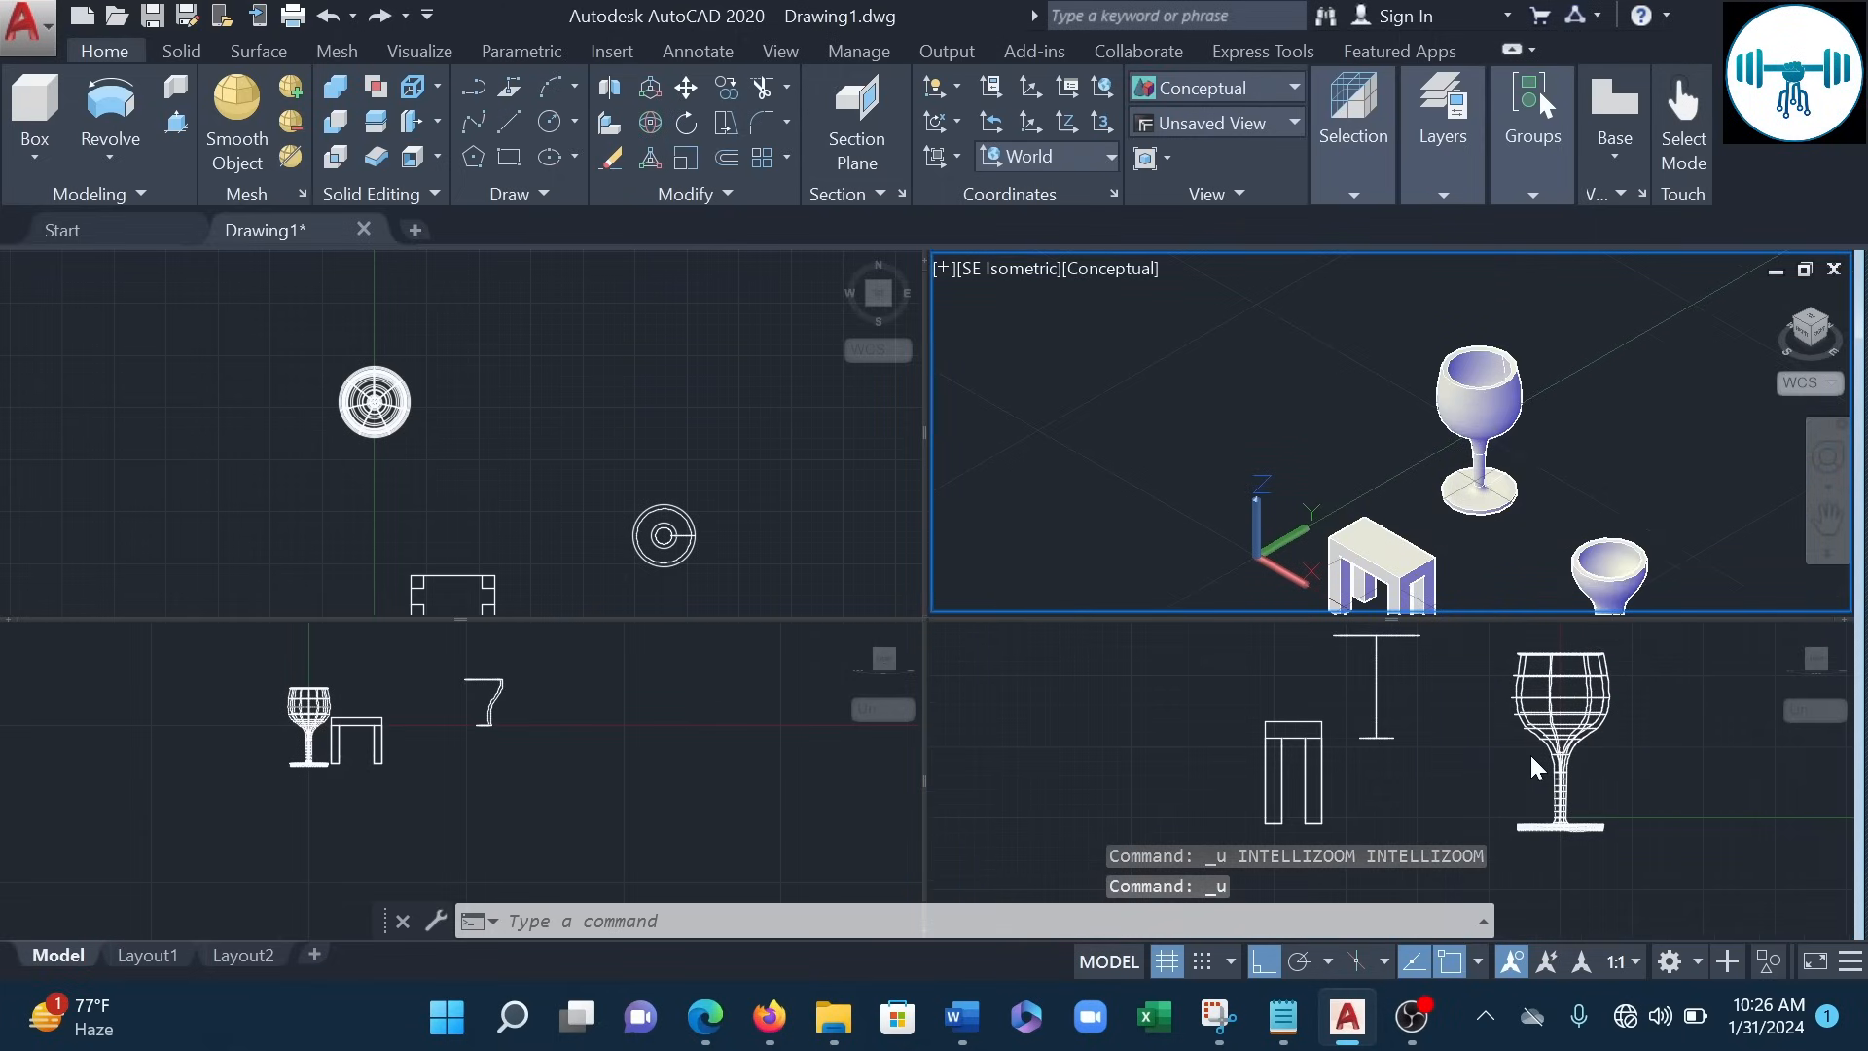
key(ctrl+z)
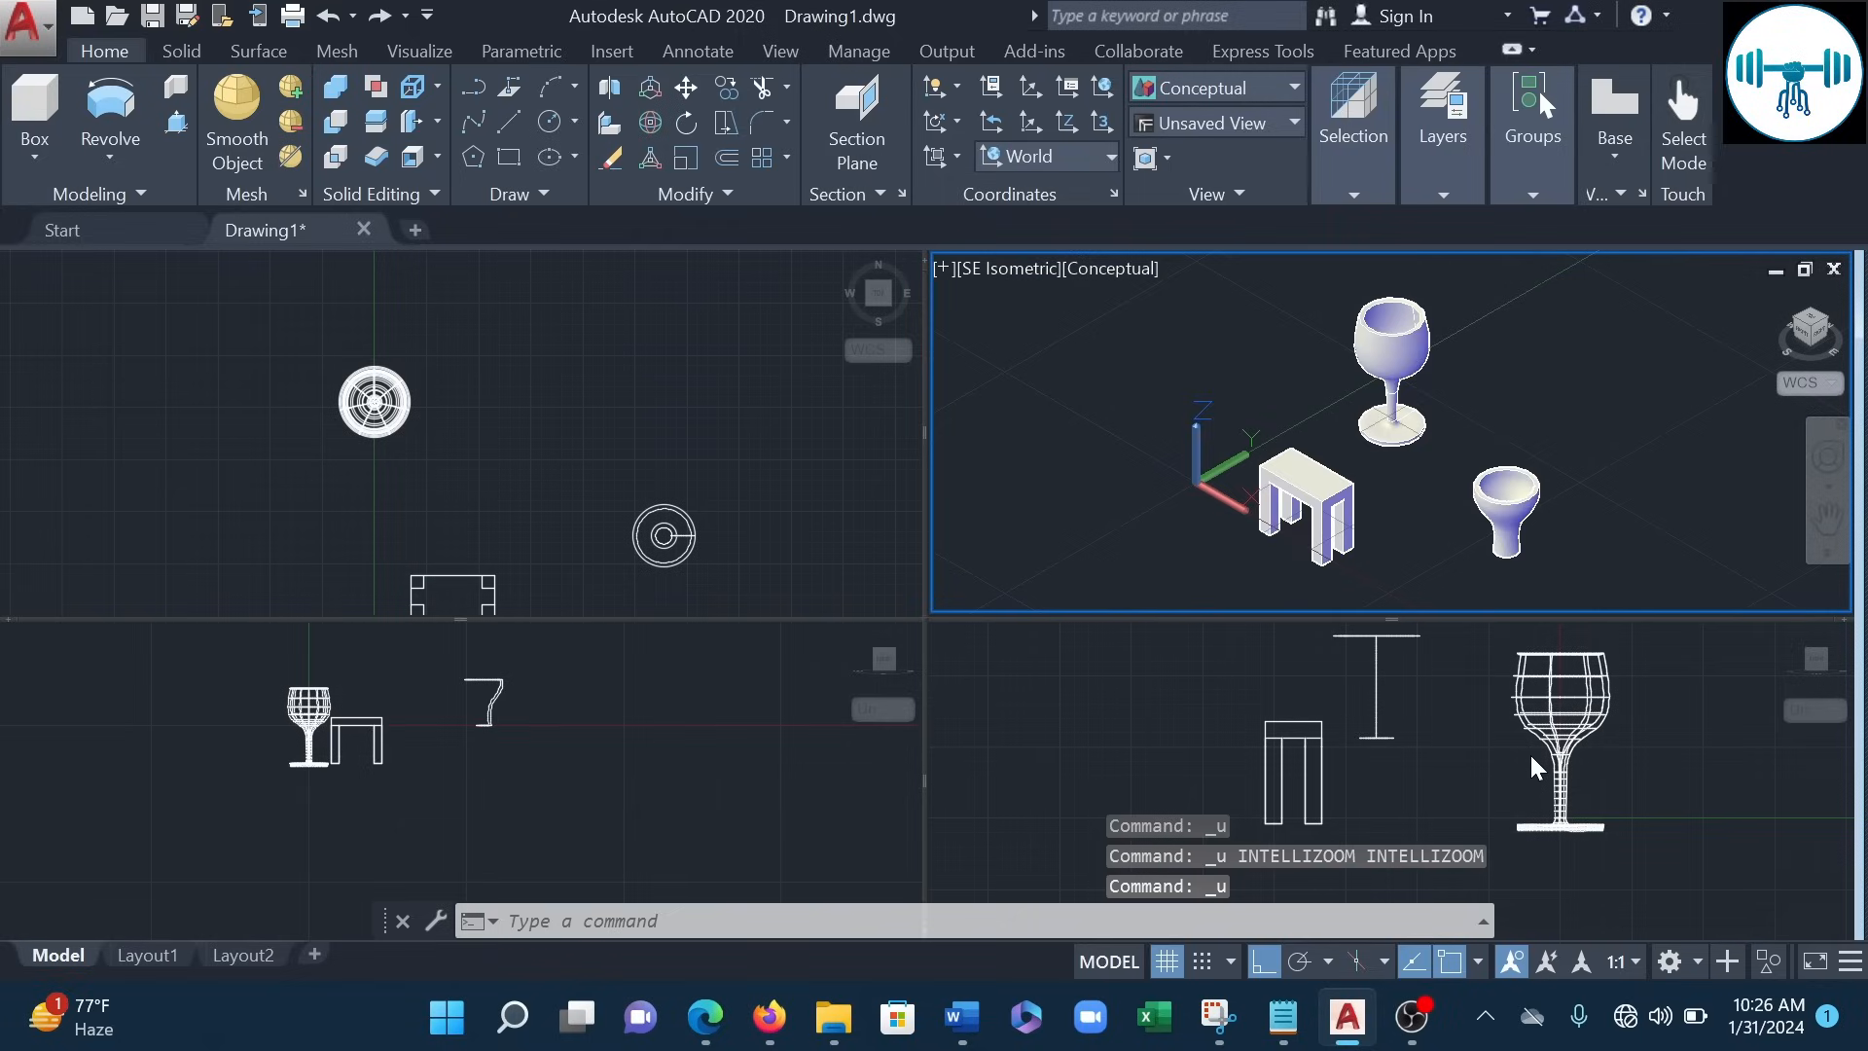
key(ctrl+z)
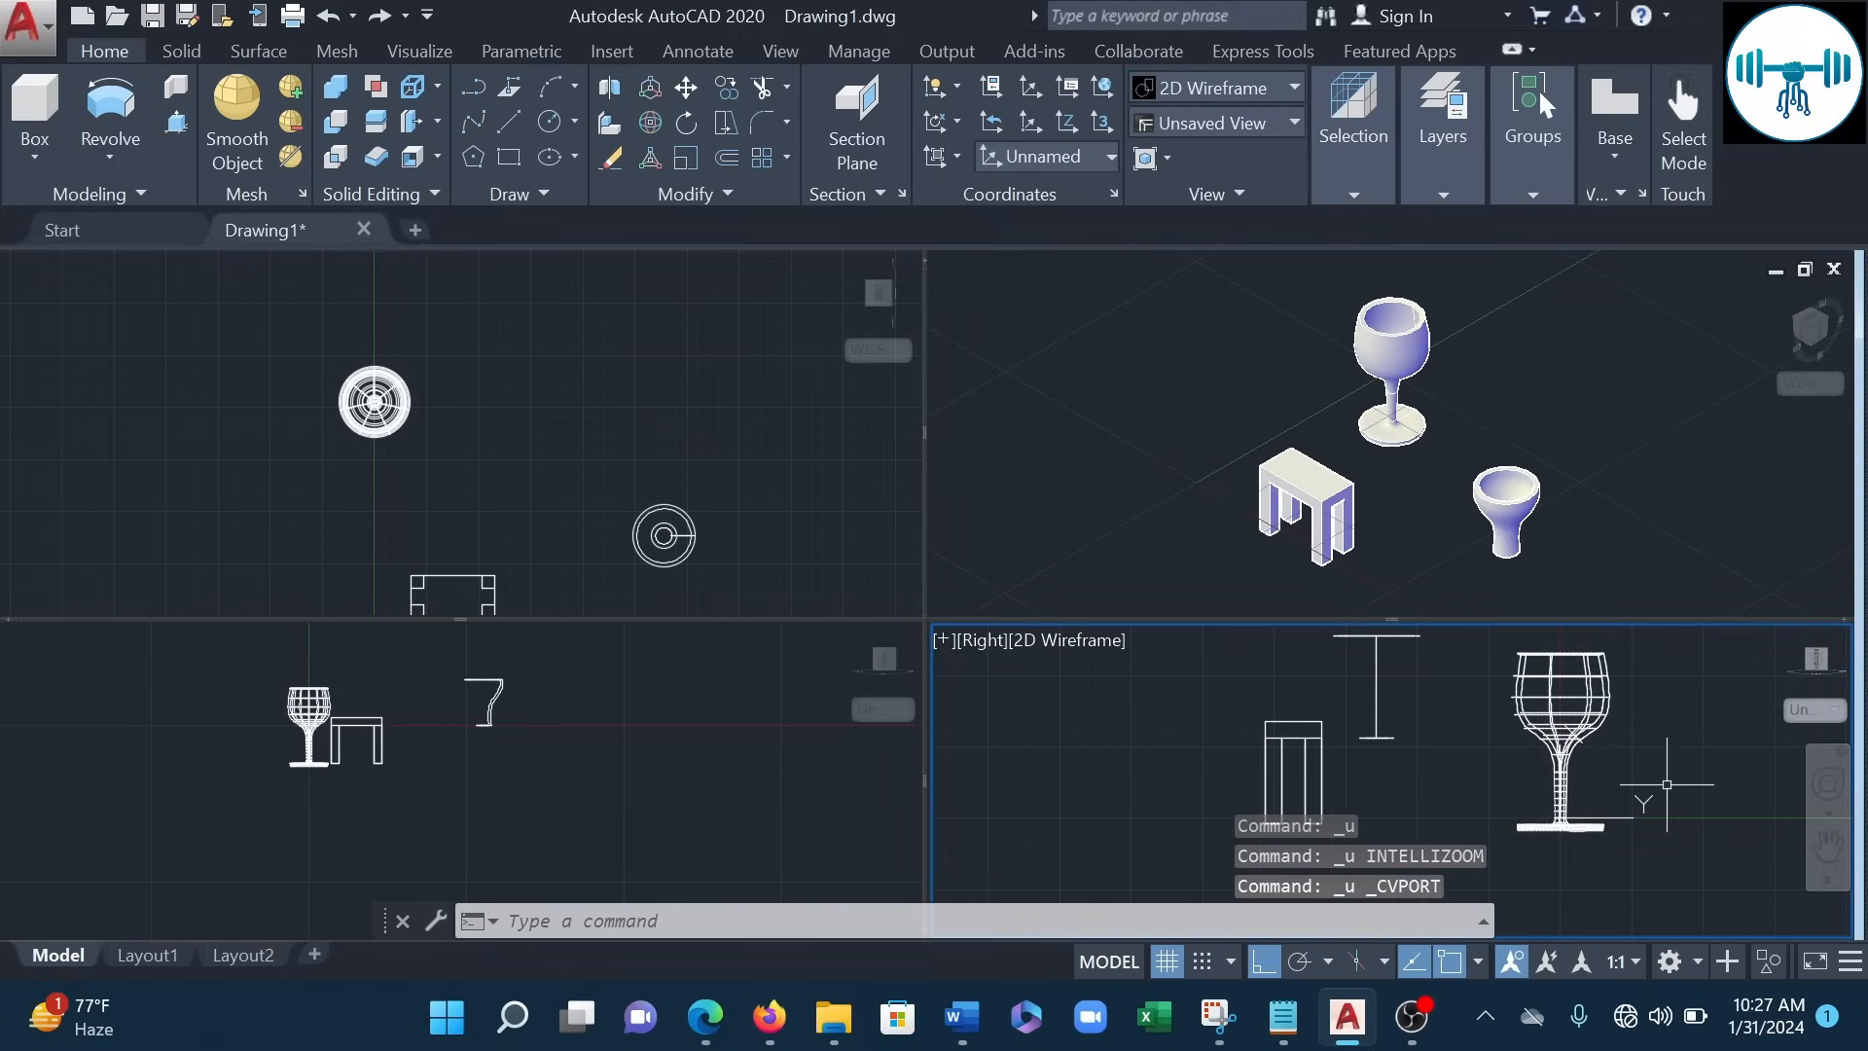
click(1673, 764)
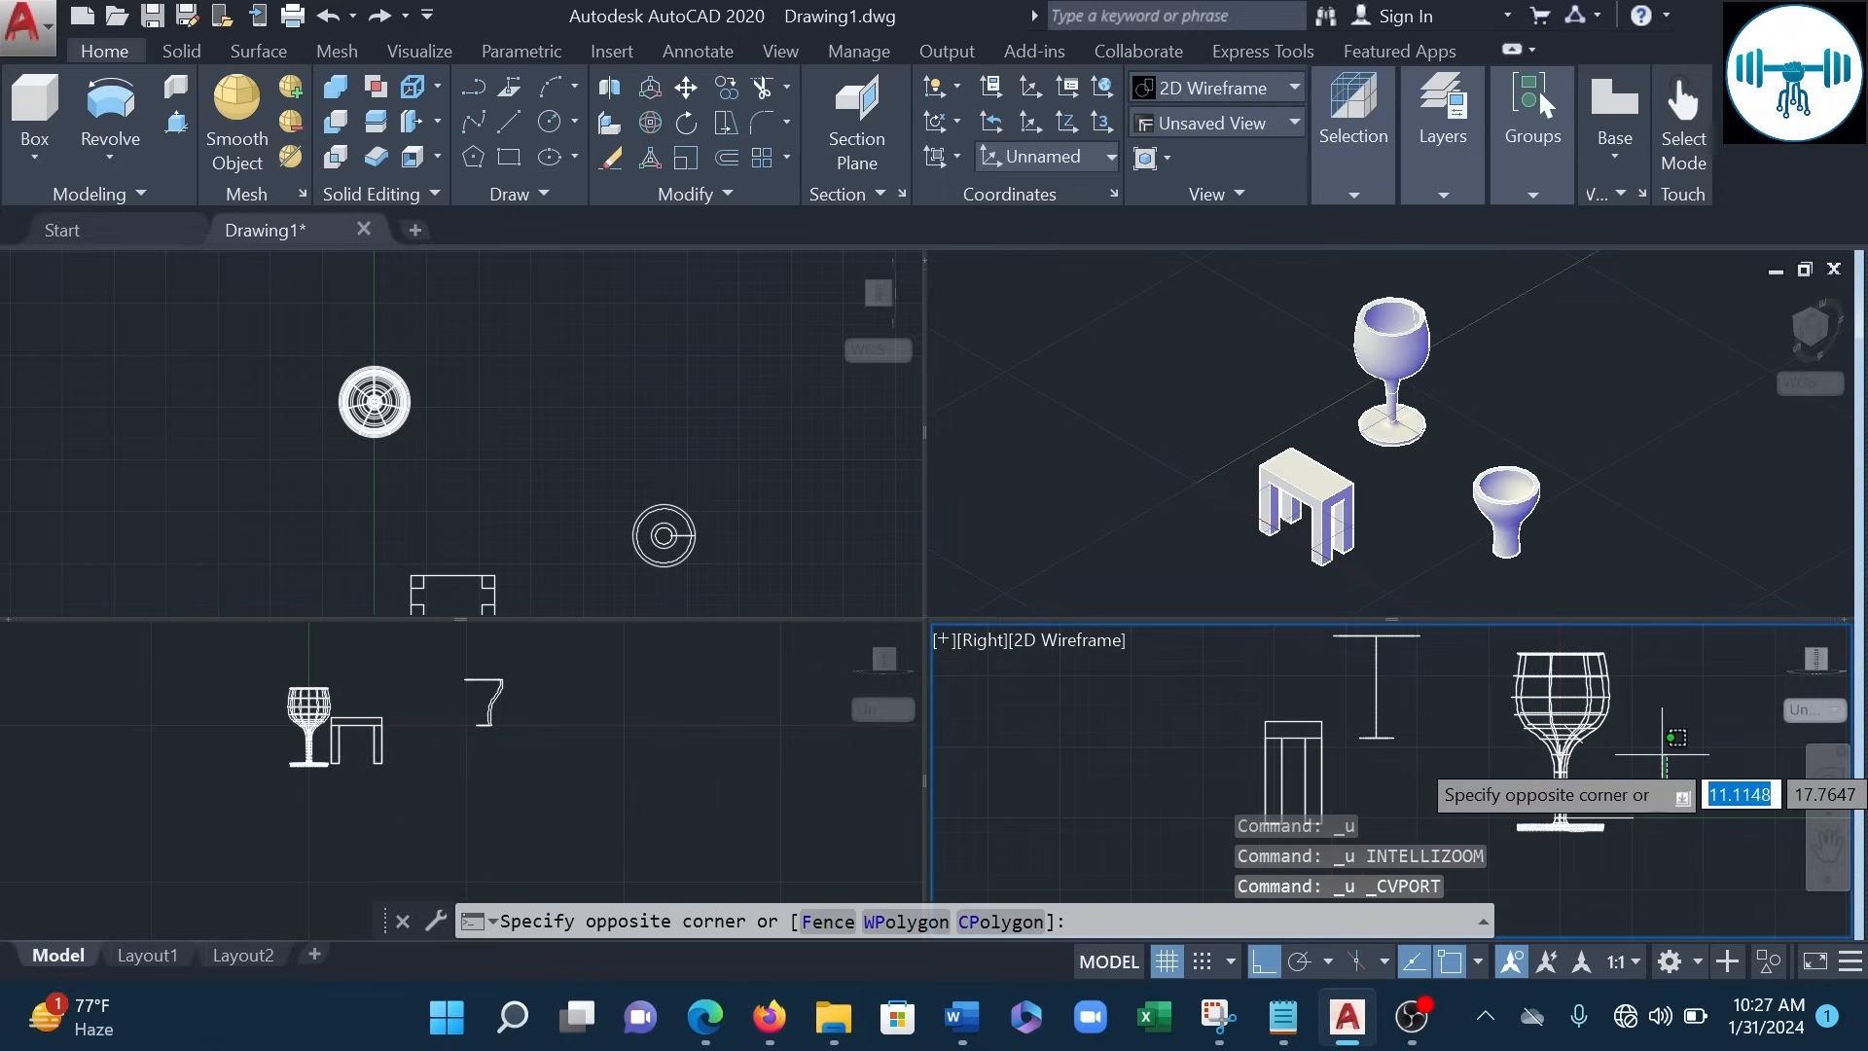
key(Escape)
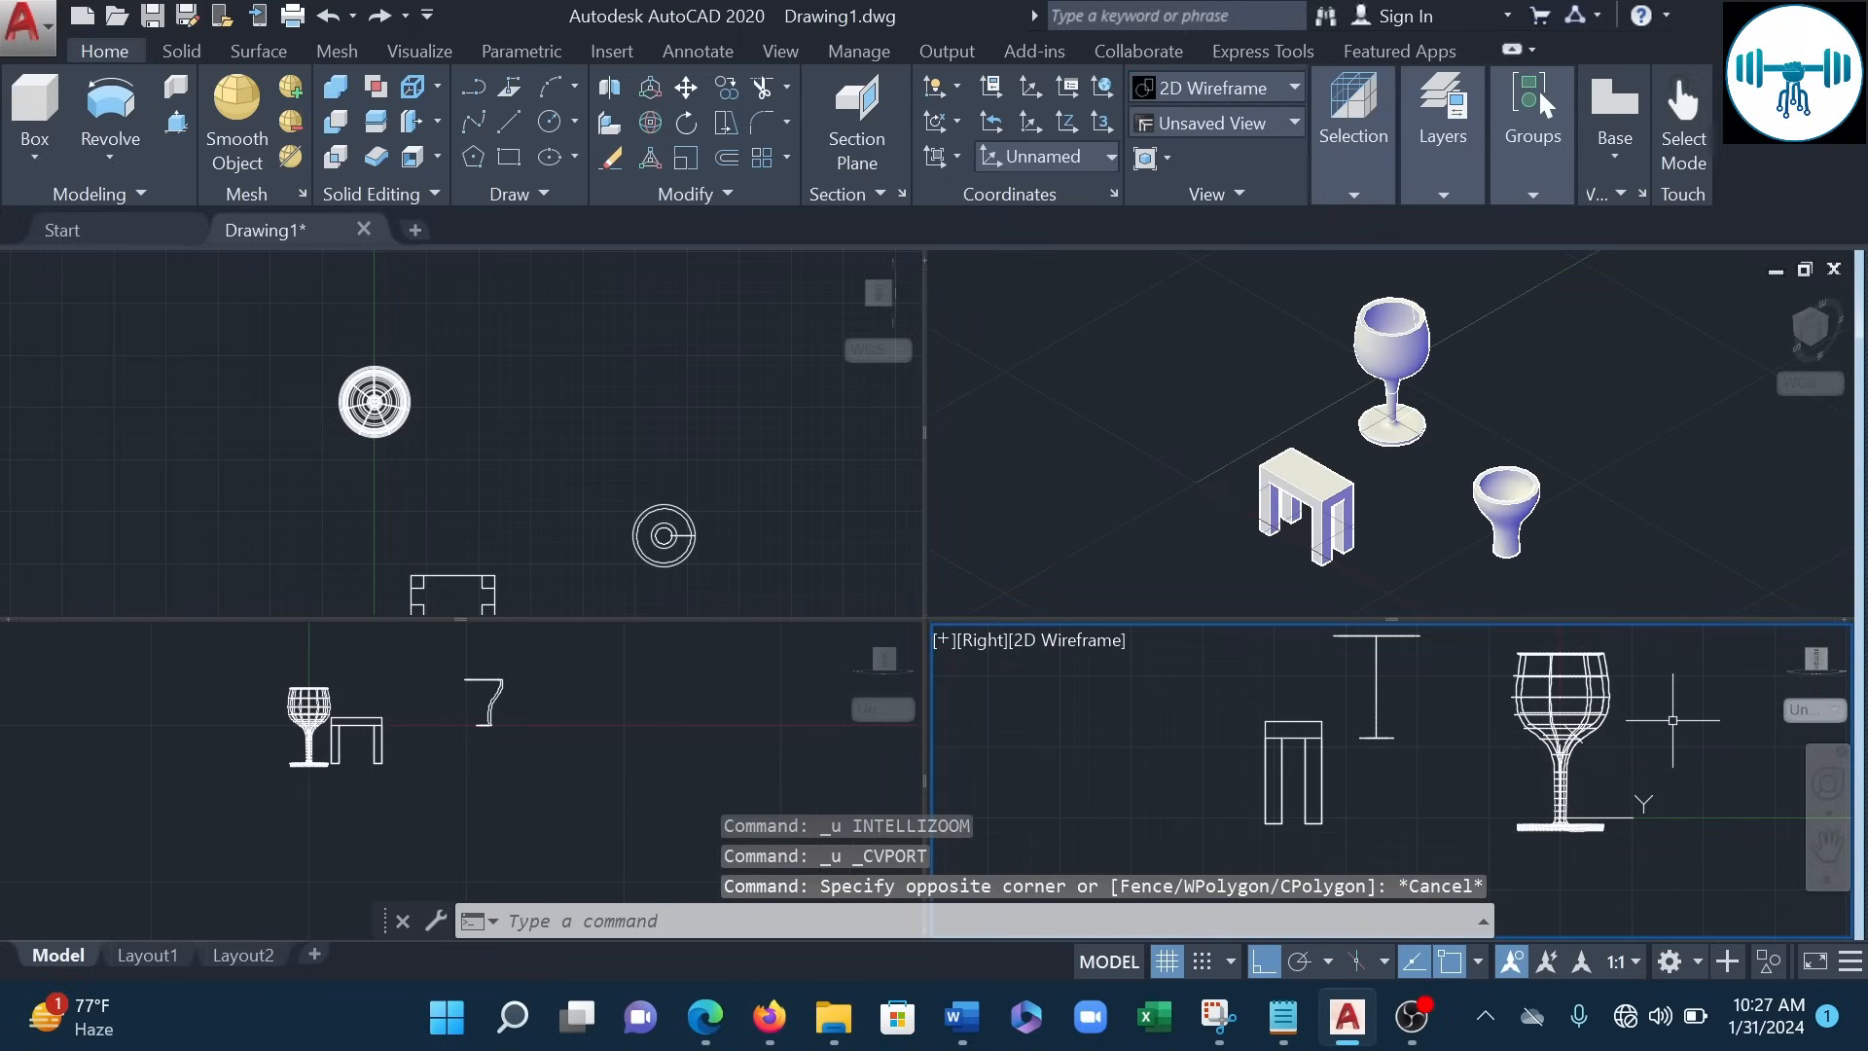
key(ctrl+z)
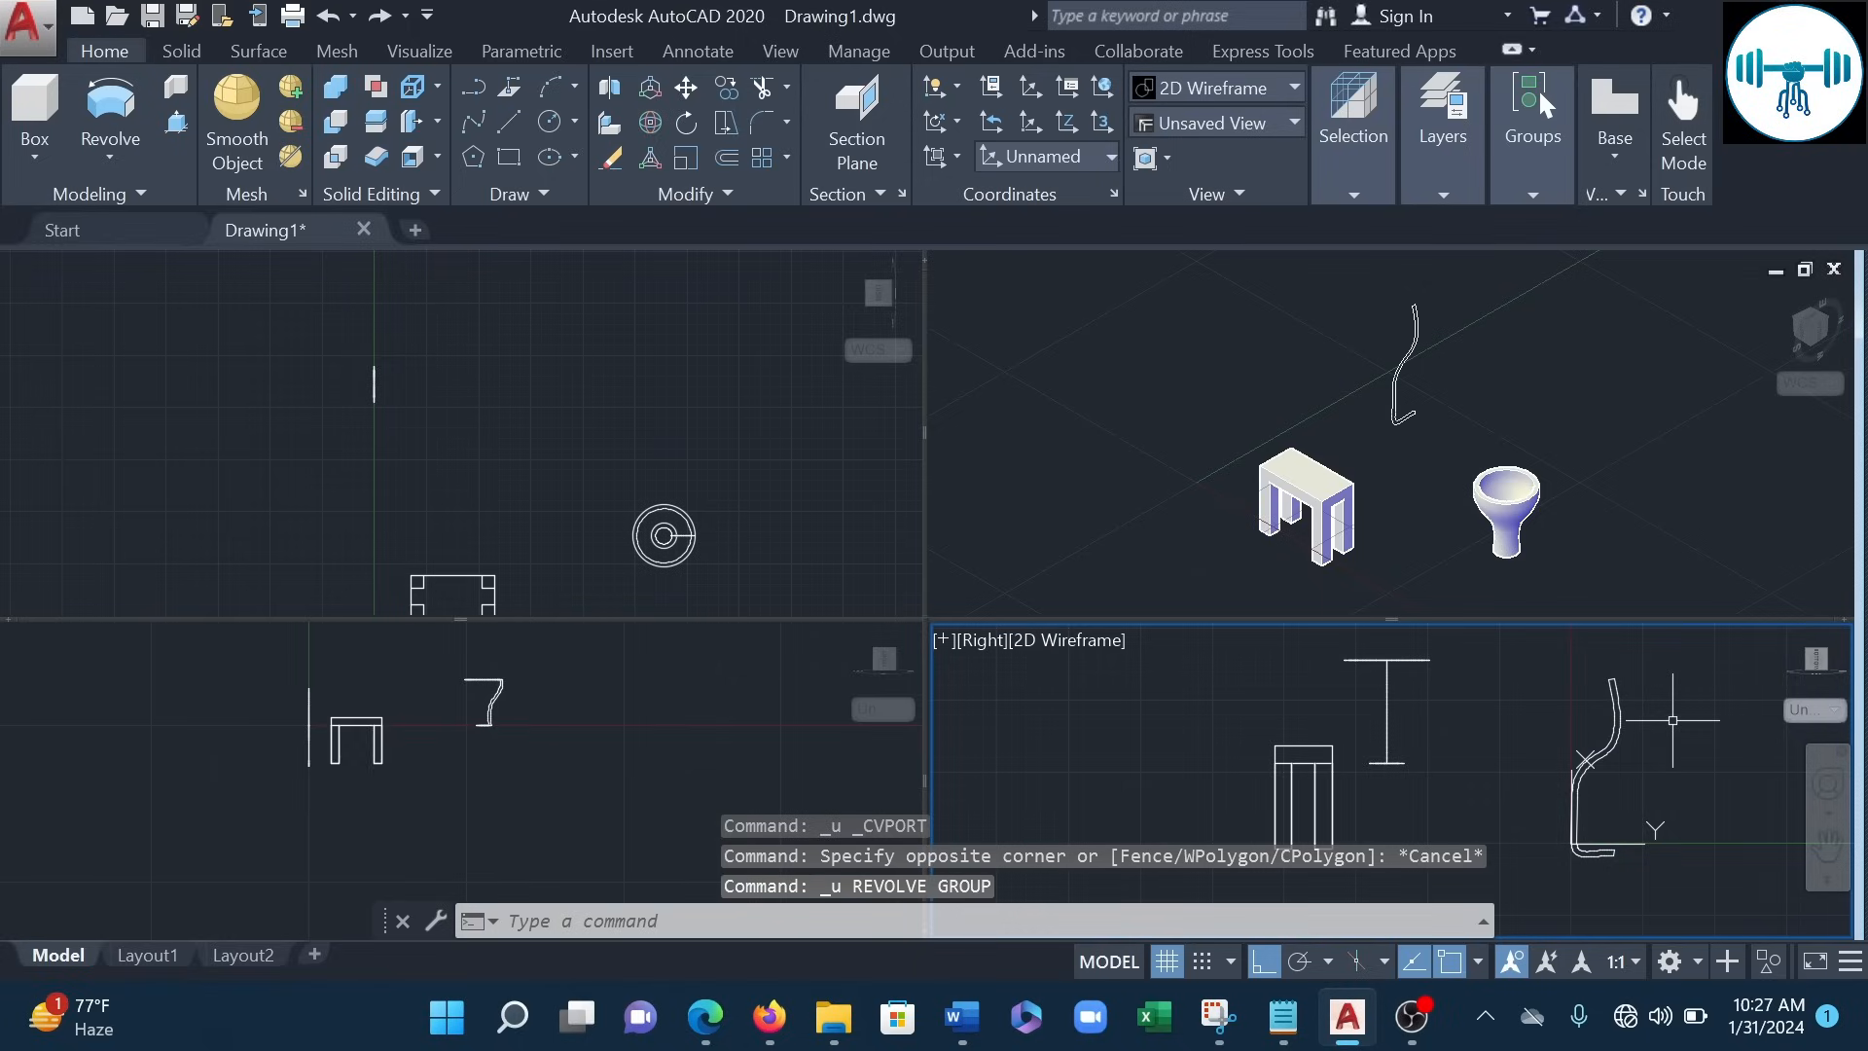
- Undo the UCS placement on the profile's stem to restore the Right UCS
scroll(1672, 720, up, 2)
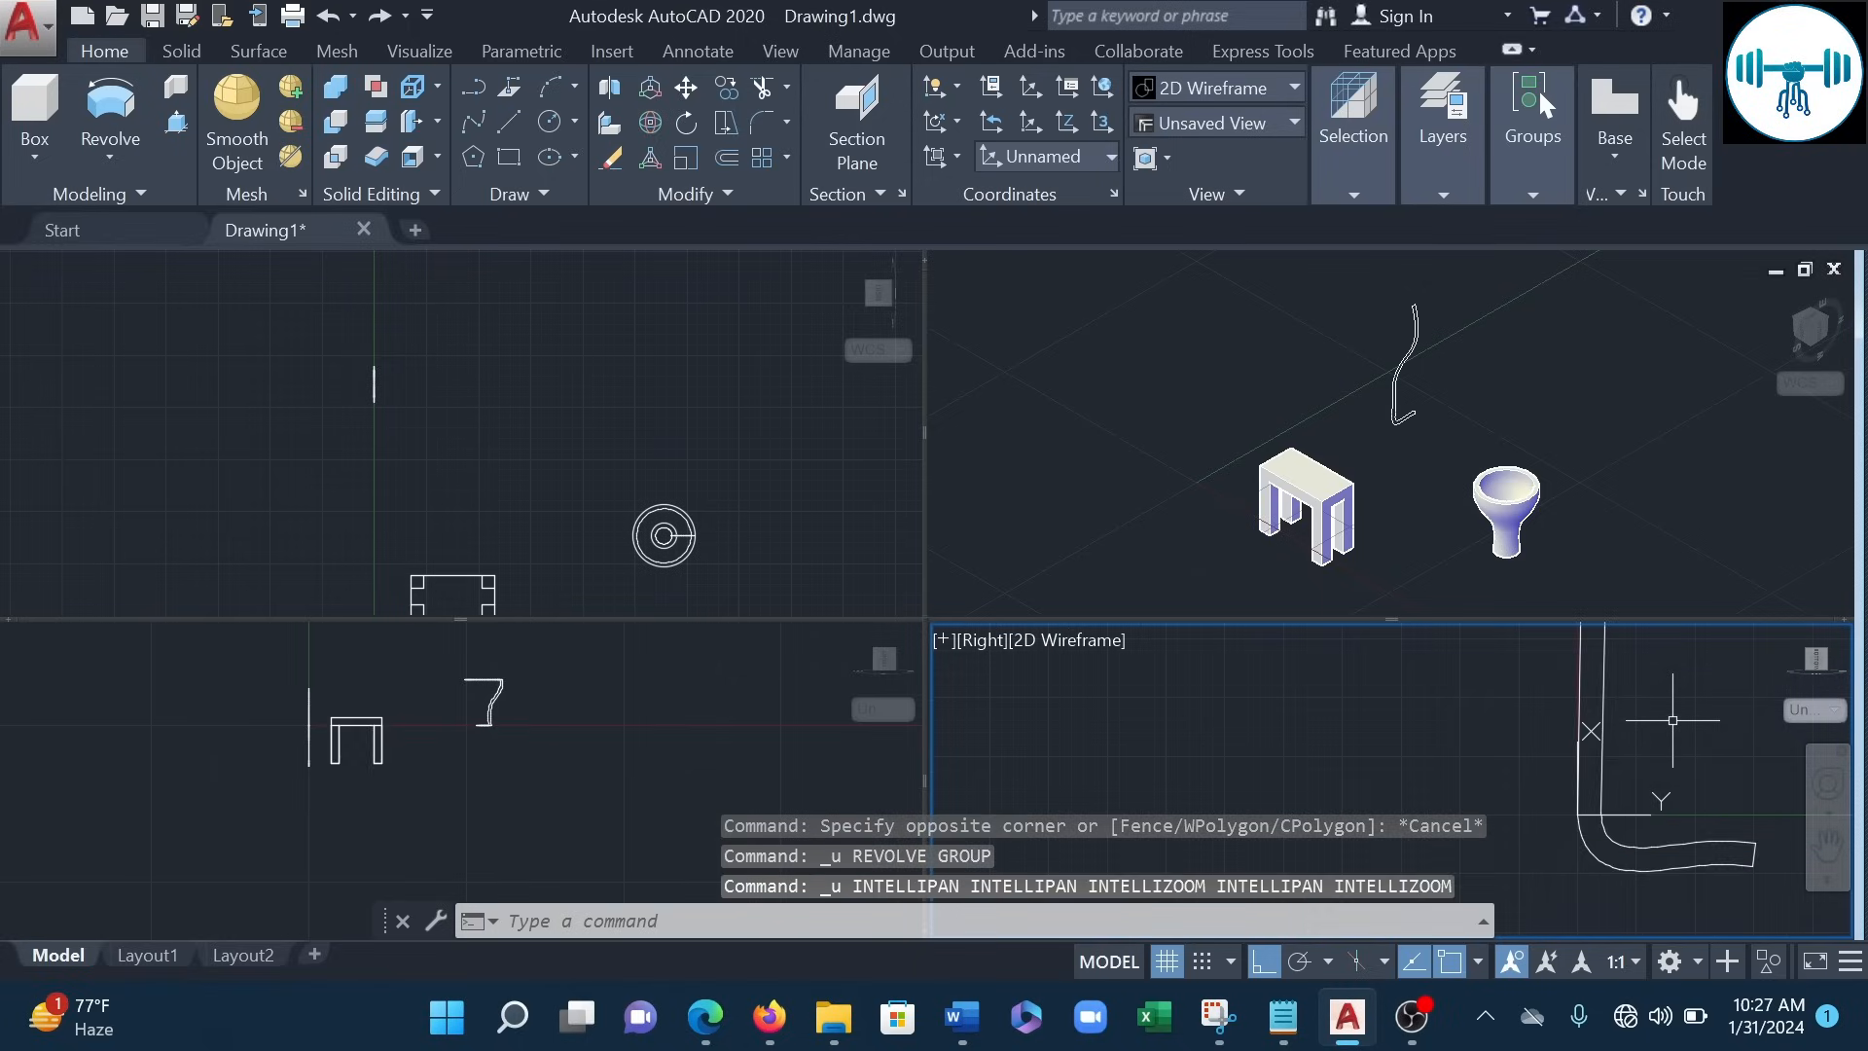
key(ctrl+z)
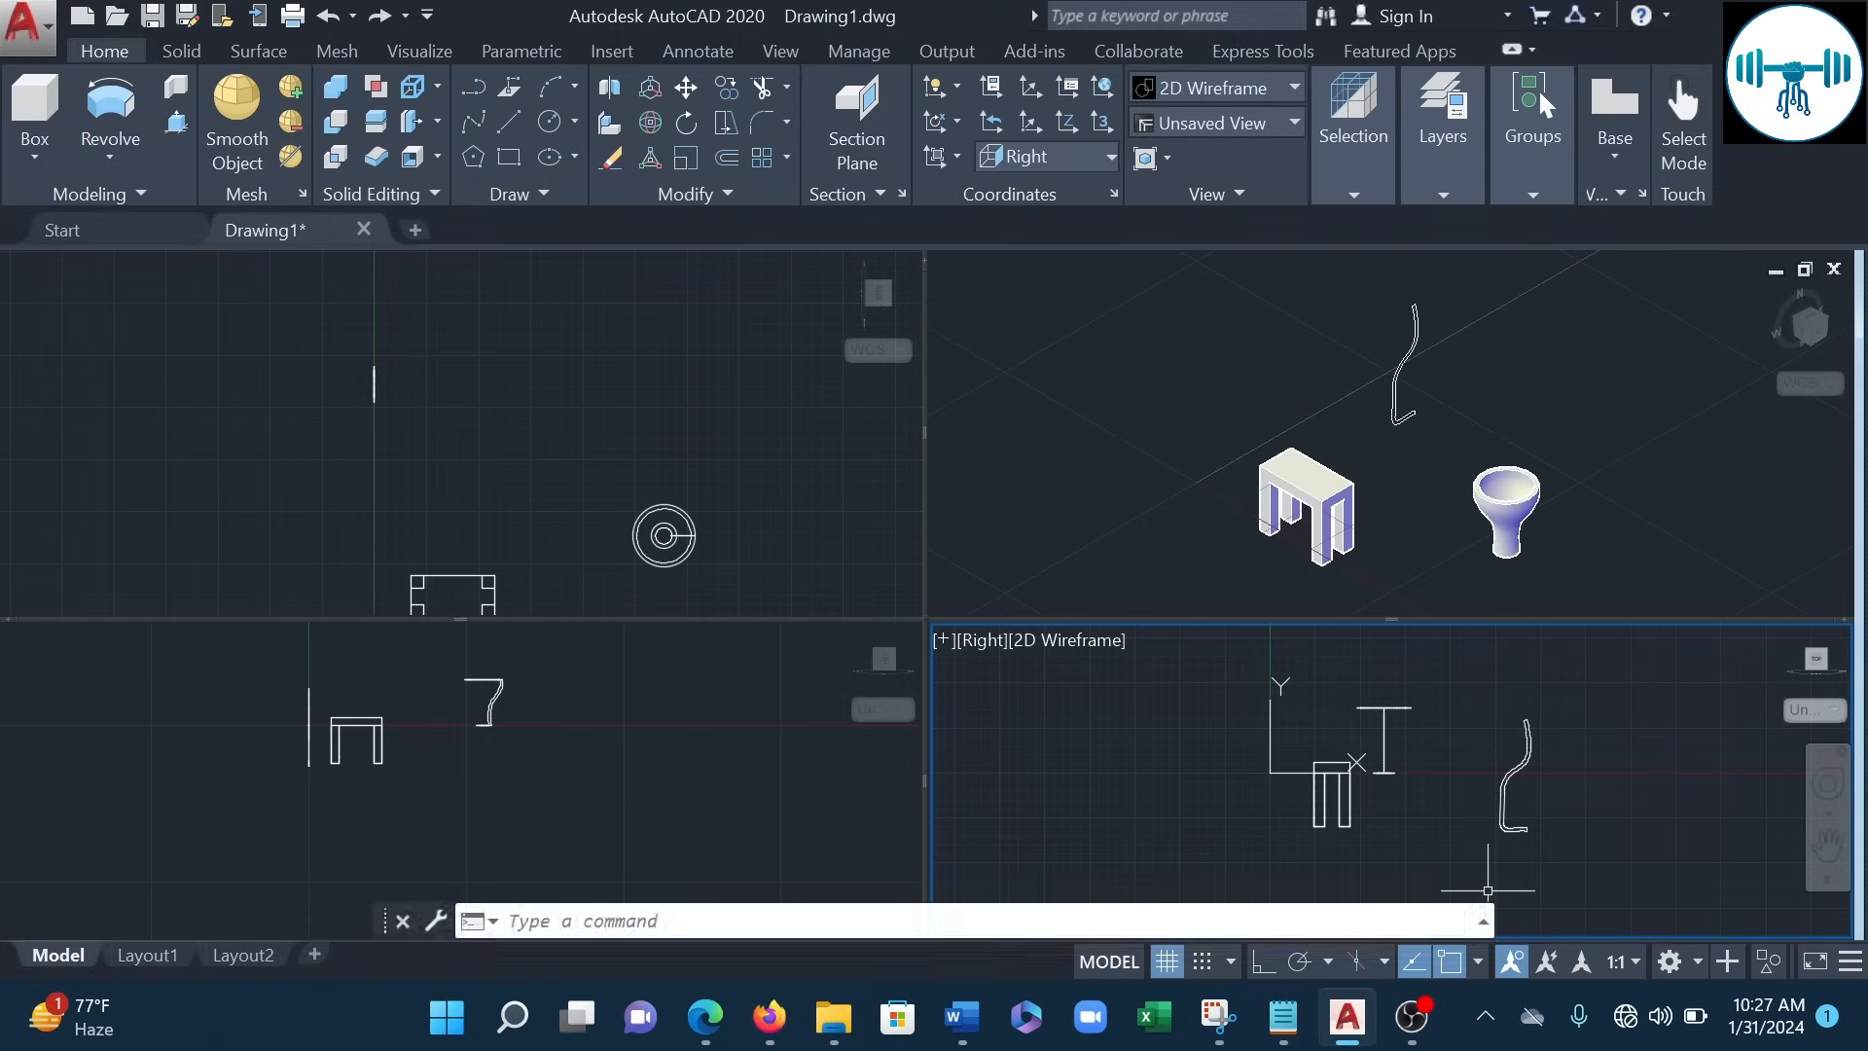
scroll(1423, 778, up, 2)
scroll(1621, 755, up, 2)
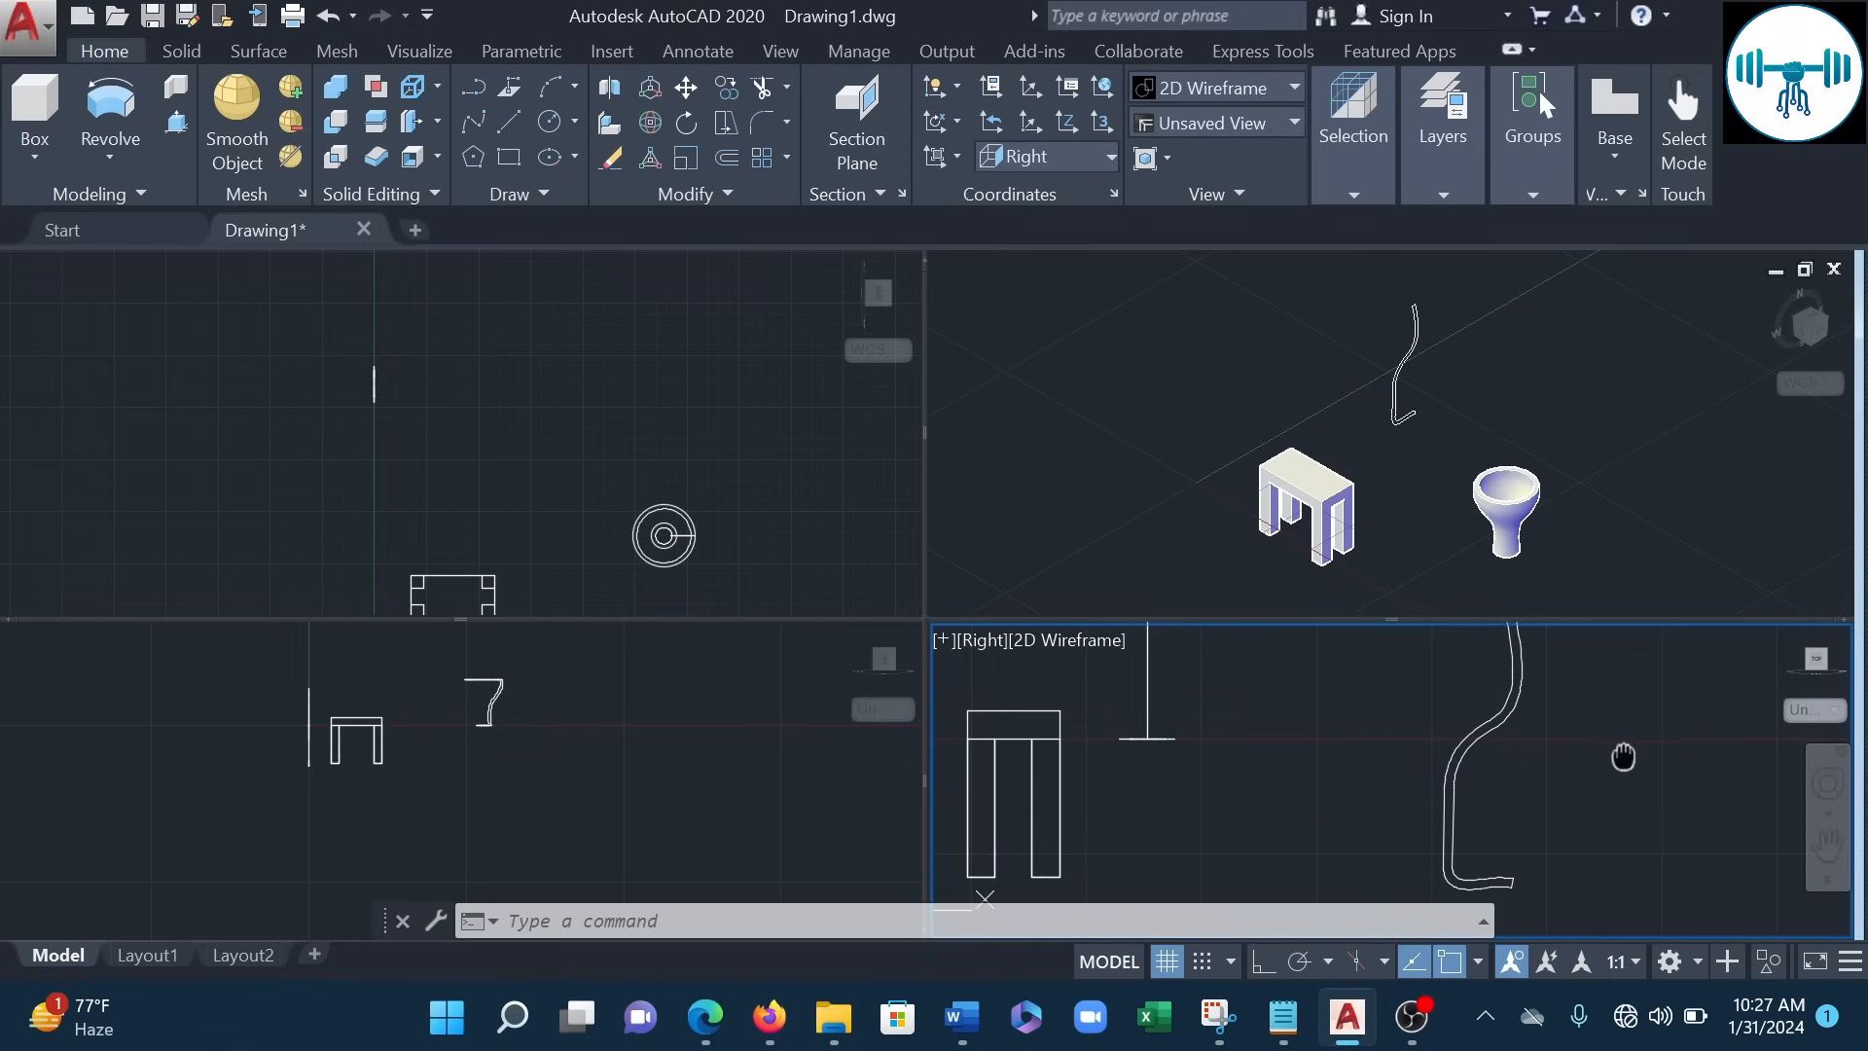
- Place the UCS origin at the lower end of the profile's stem, with X horizontal and Y vertical using Ortho
scroll(1628, 745, down, 3)
scroll(1628, 755, up, 2)
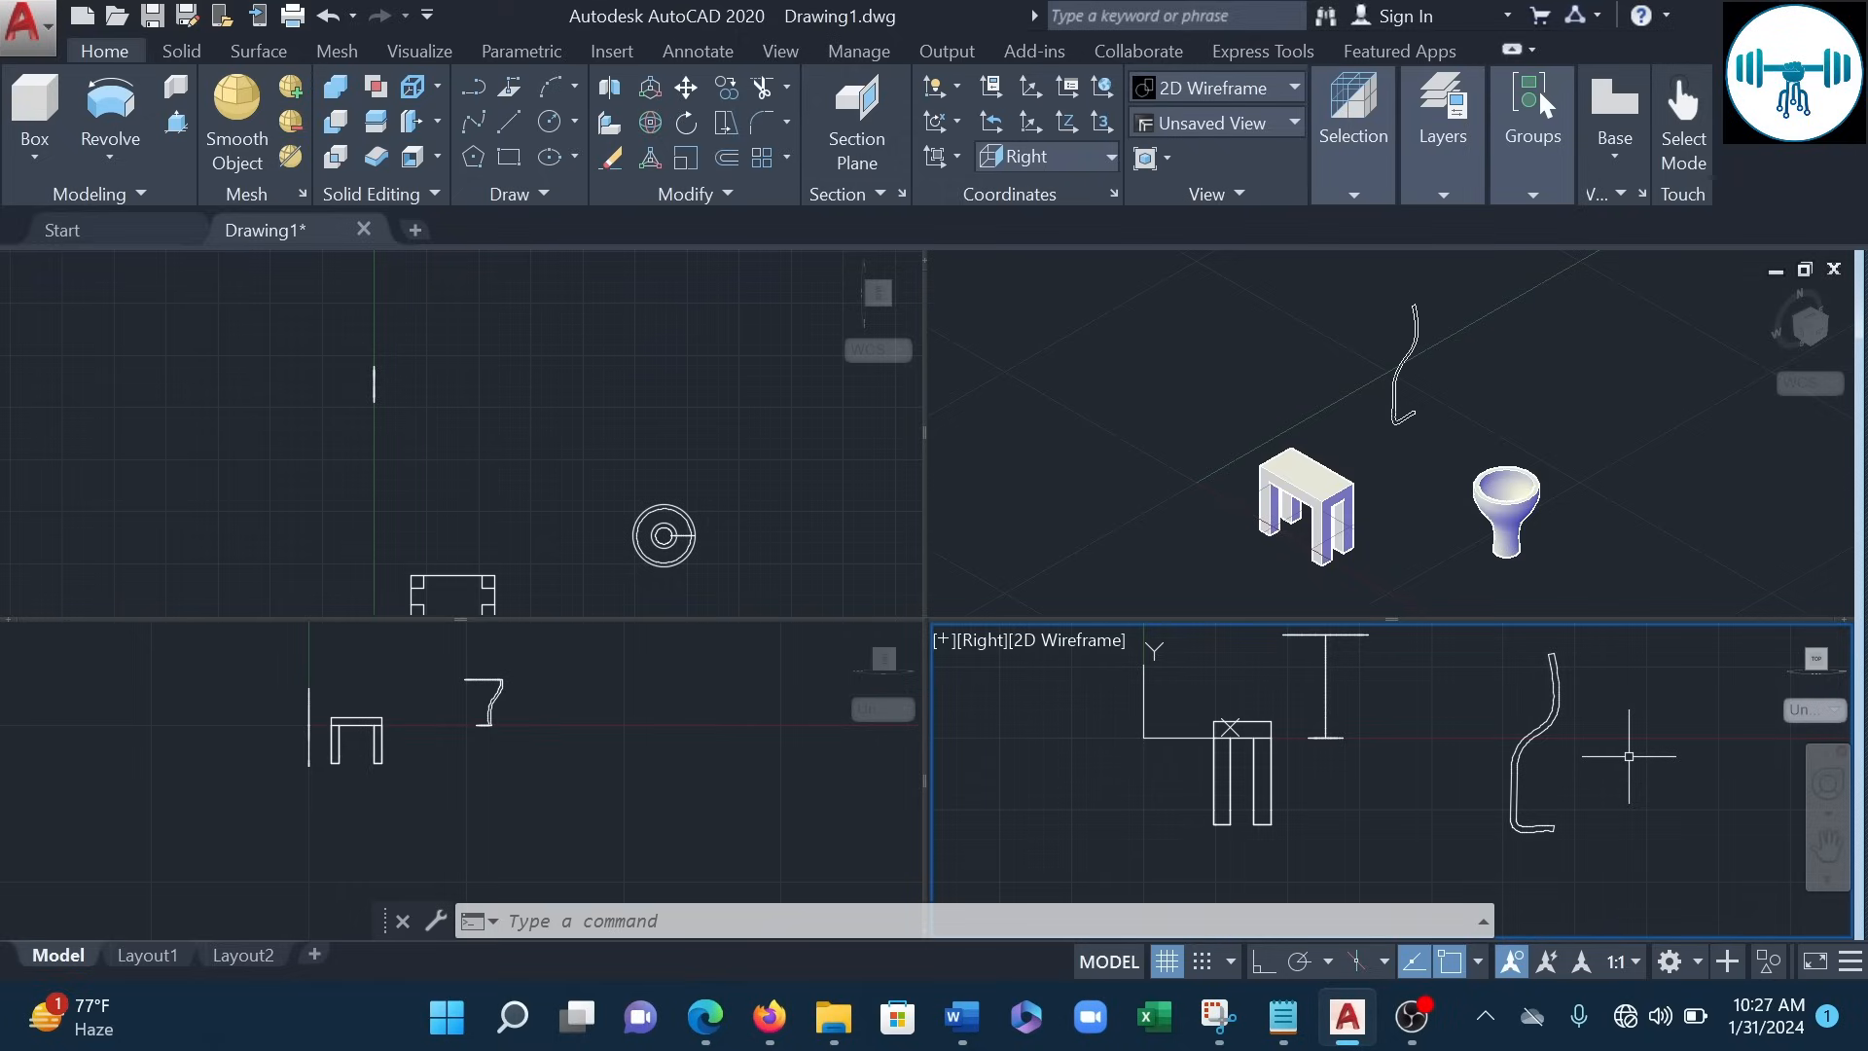
text(UCS)
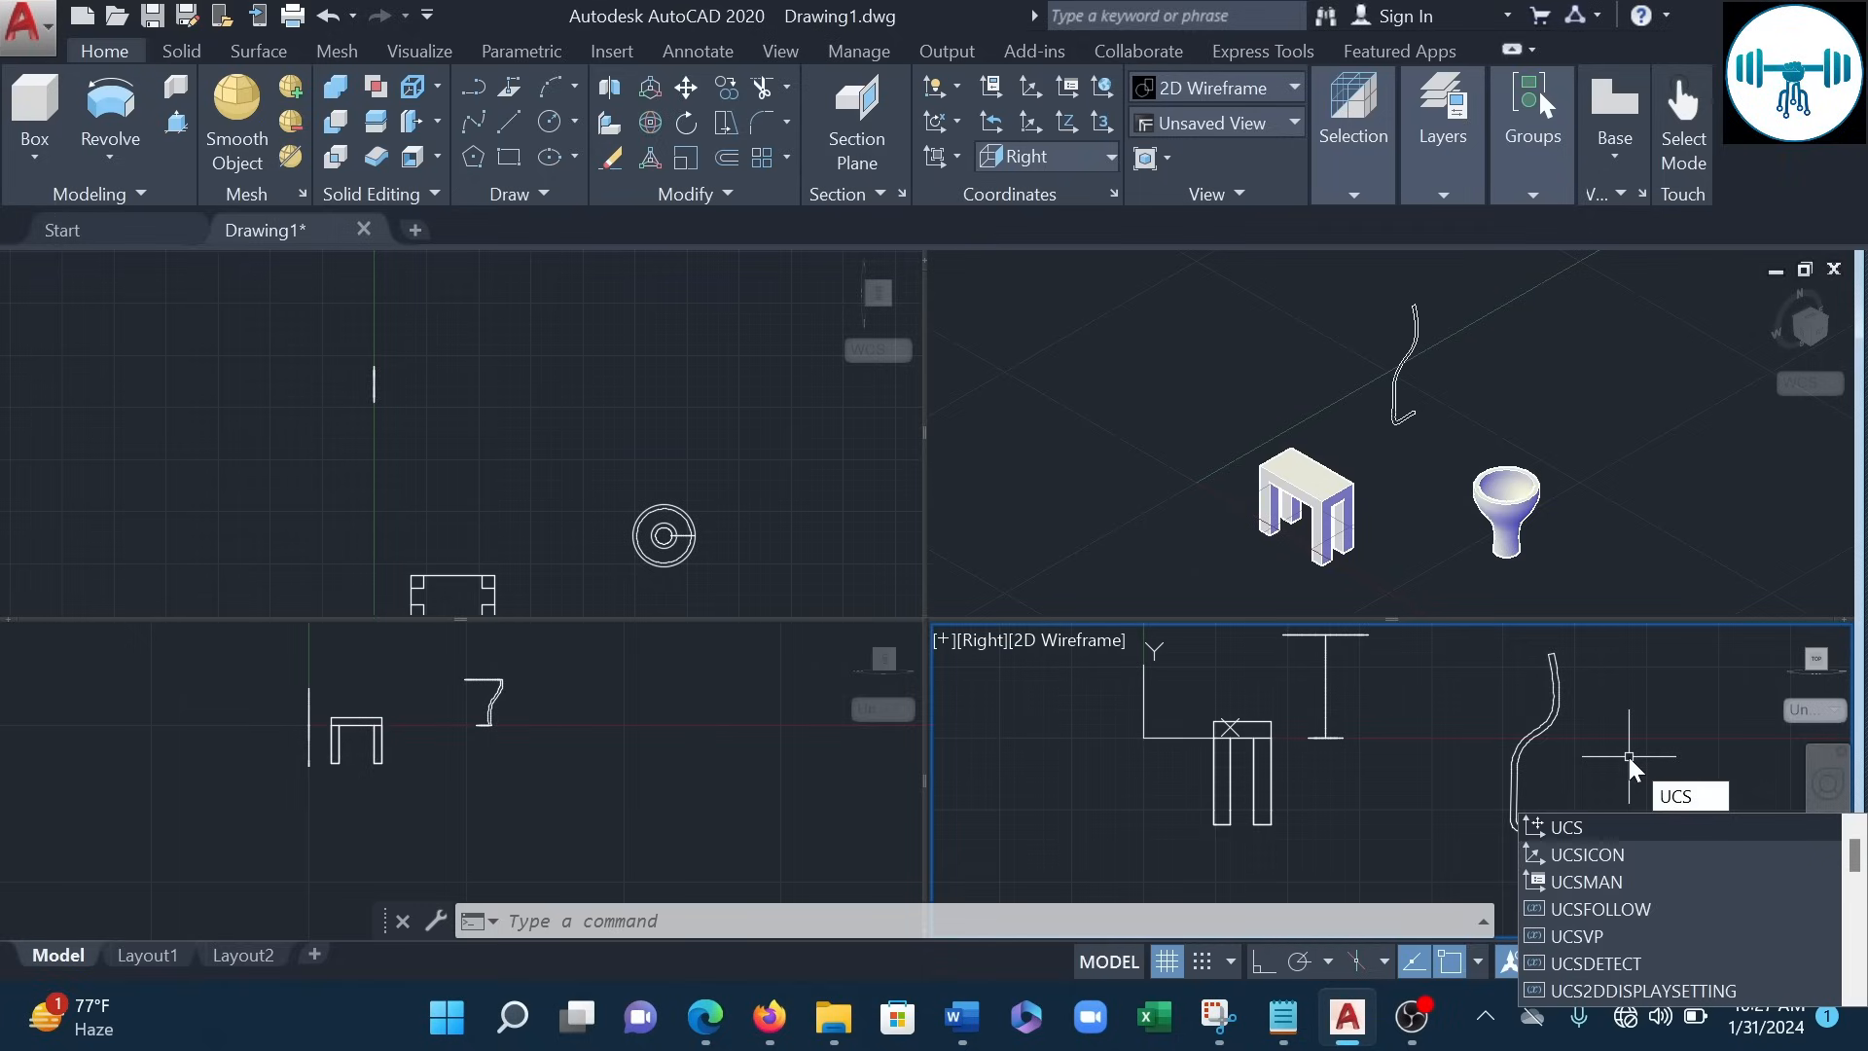
key(Return)
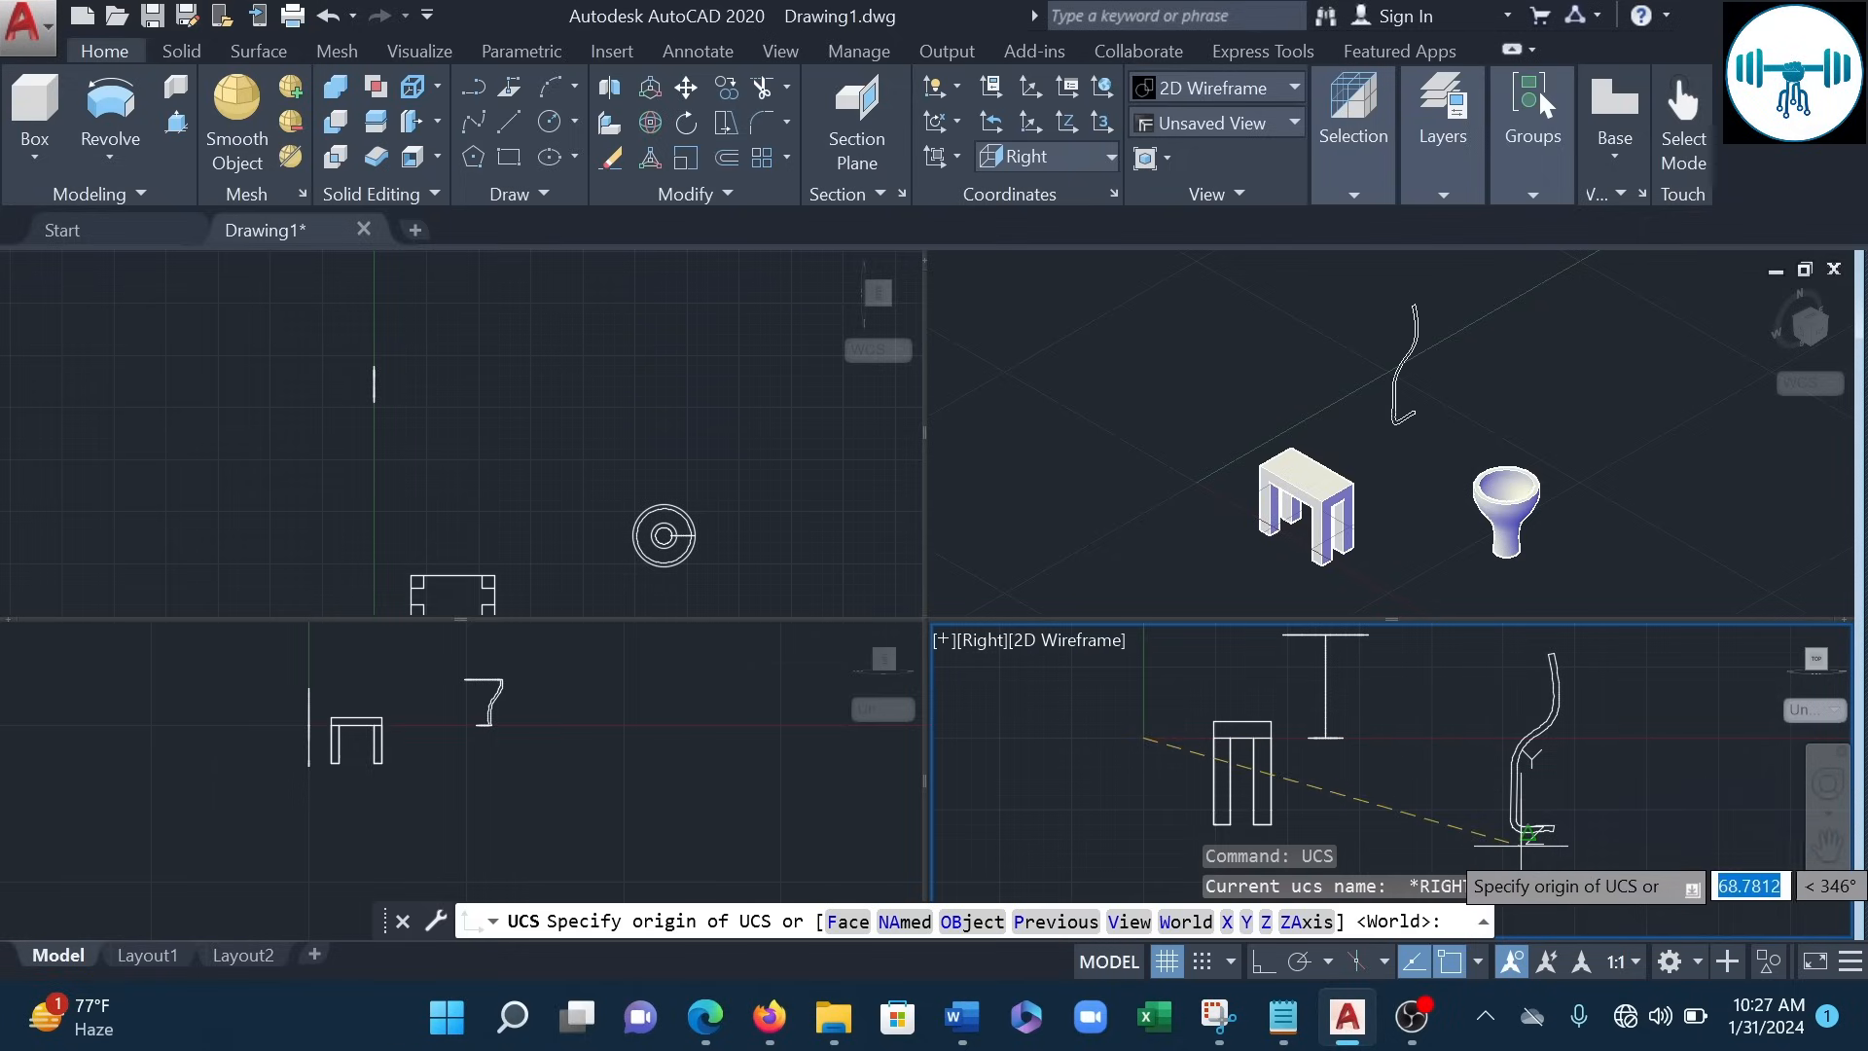
scroll(1511, 820, up, 3)
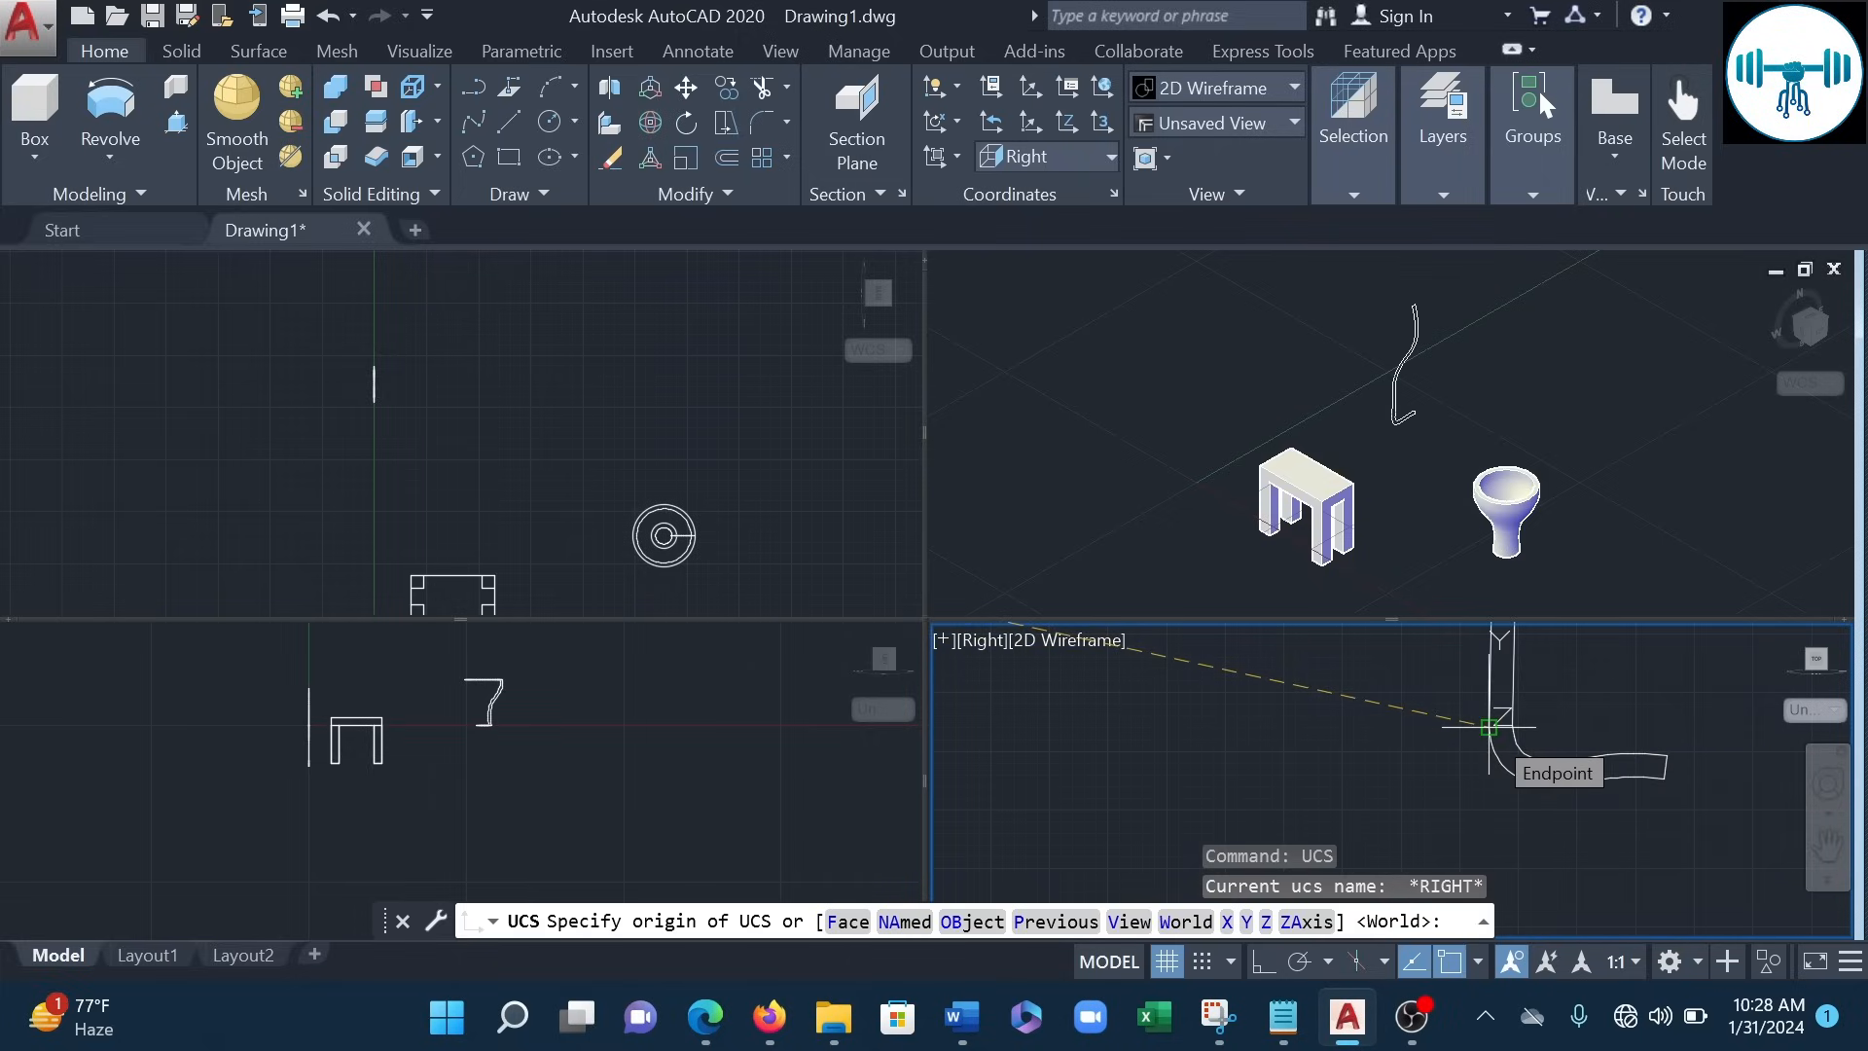
click(1489, 726)
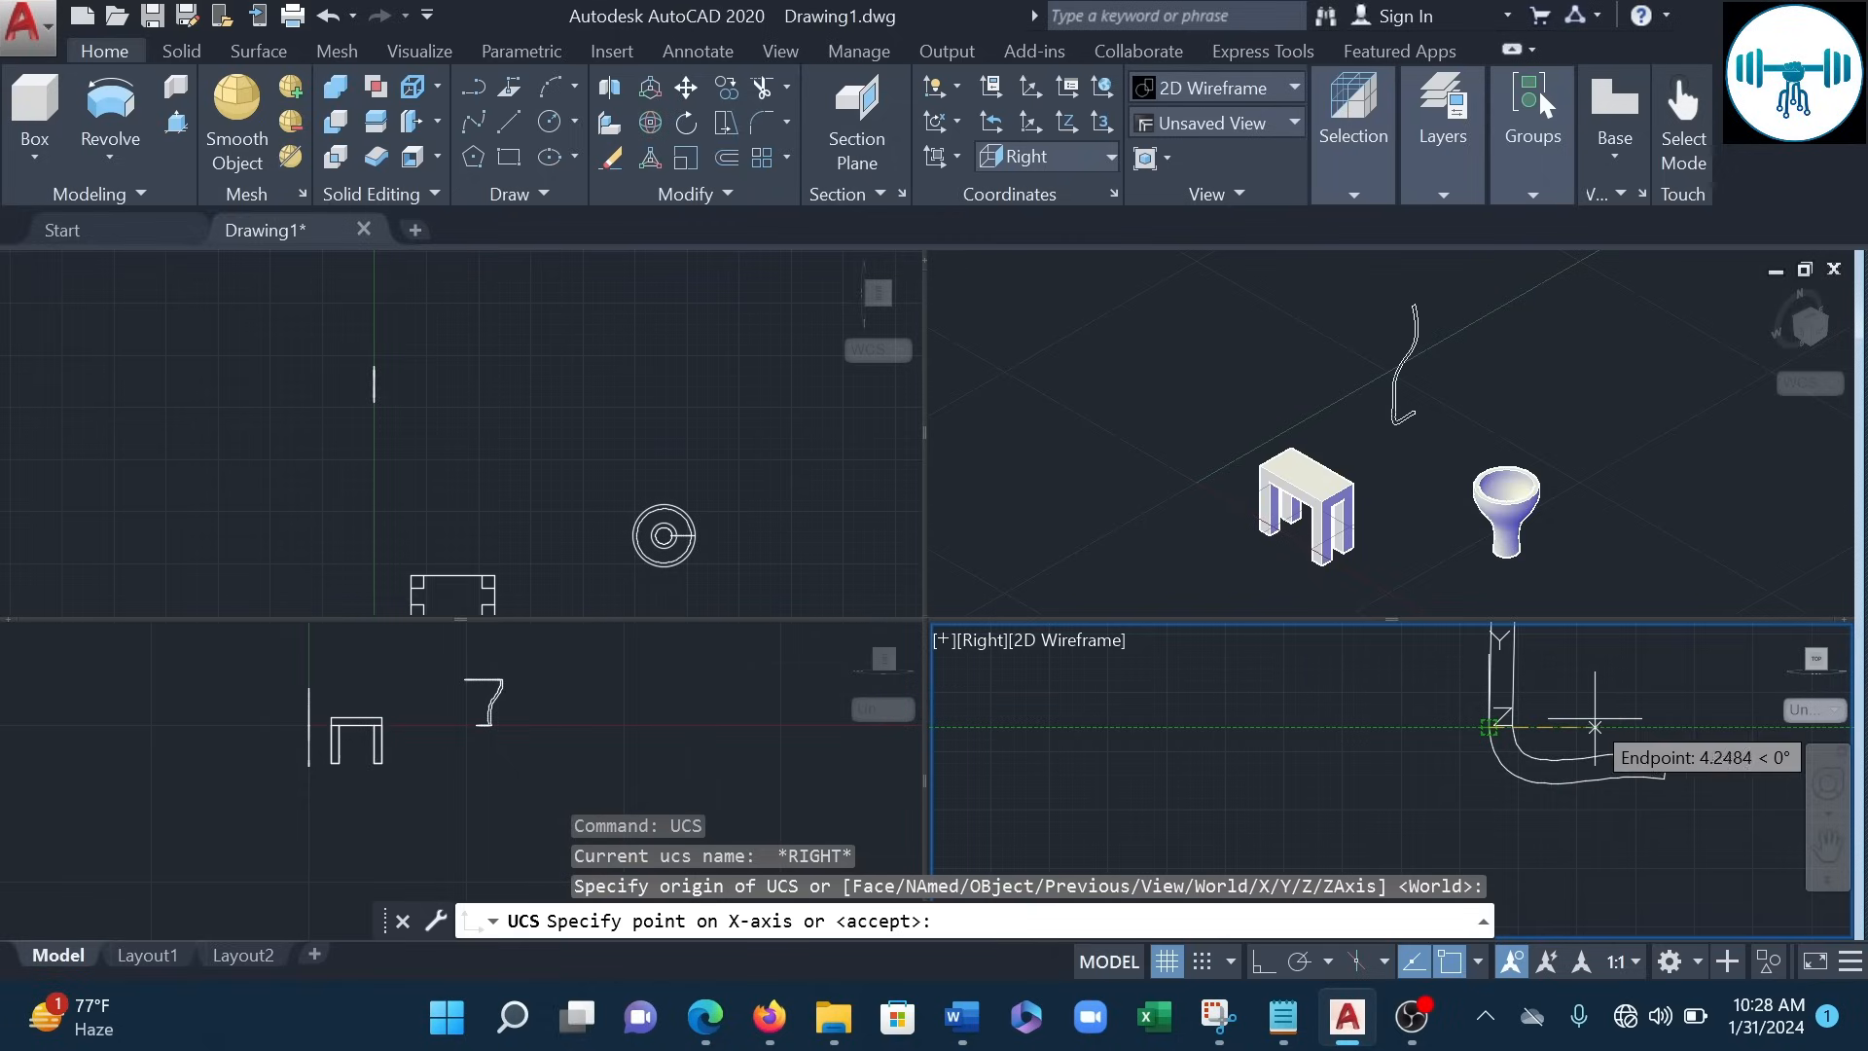
click(1692, 732)
middle_drag(1509, 661, 1553, 744)
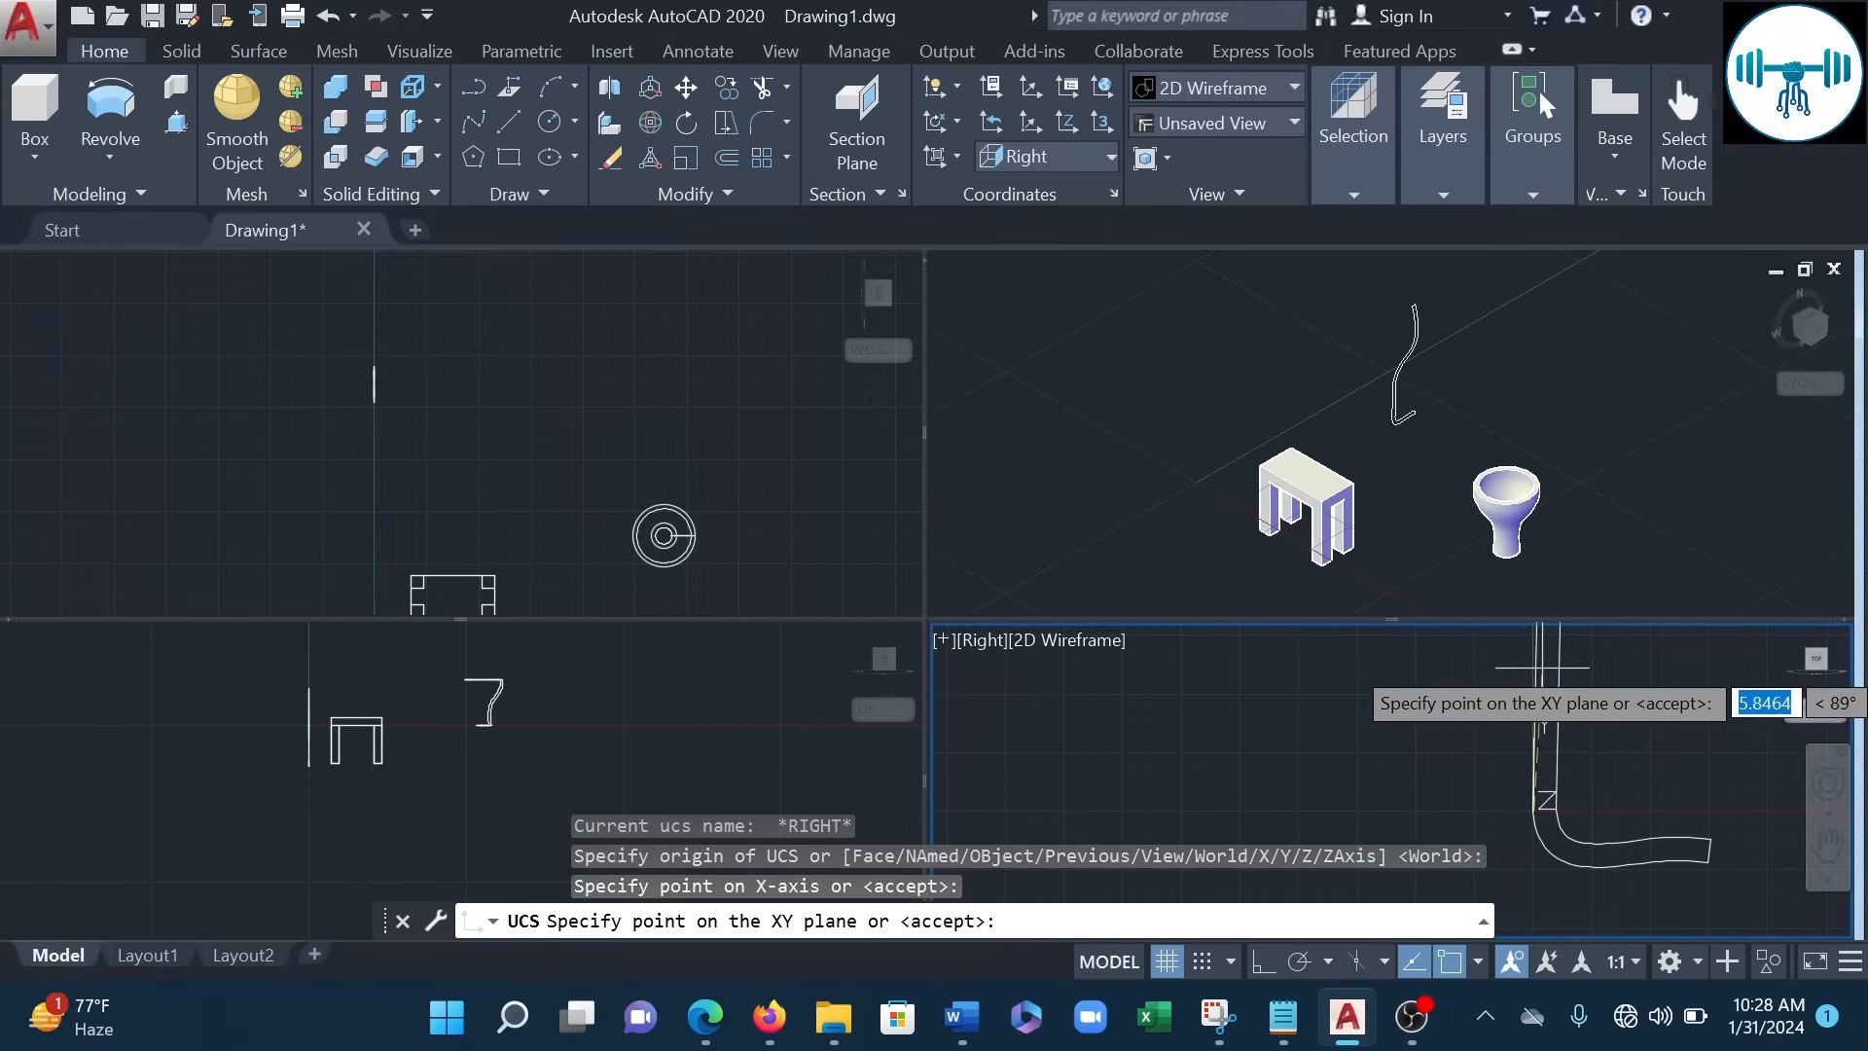
click(1264, 962)
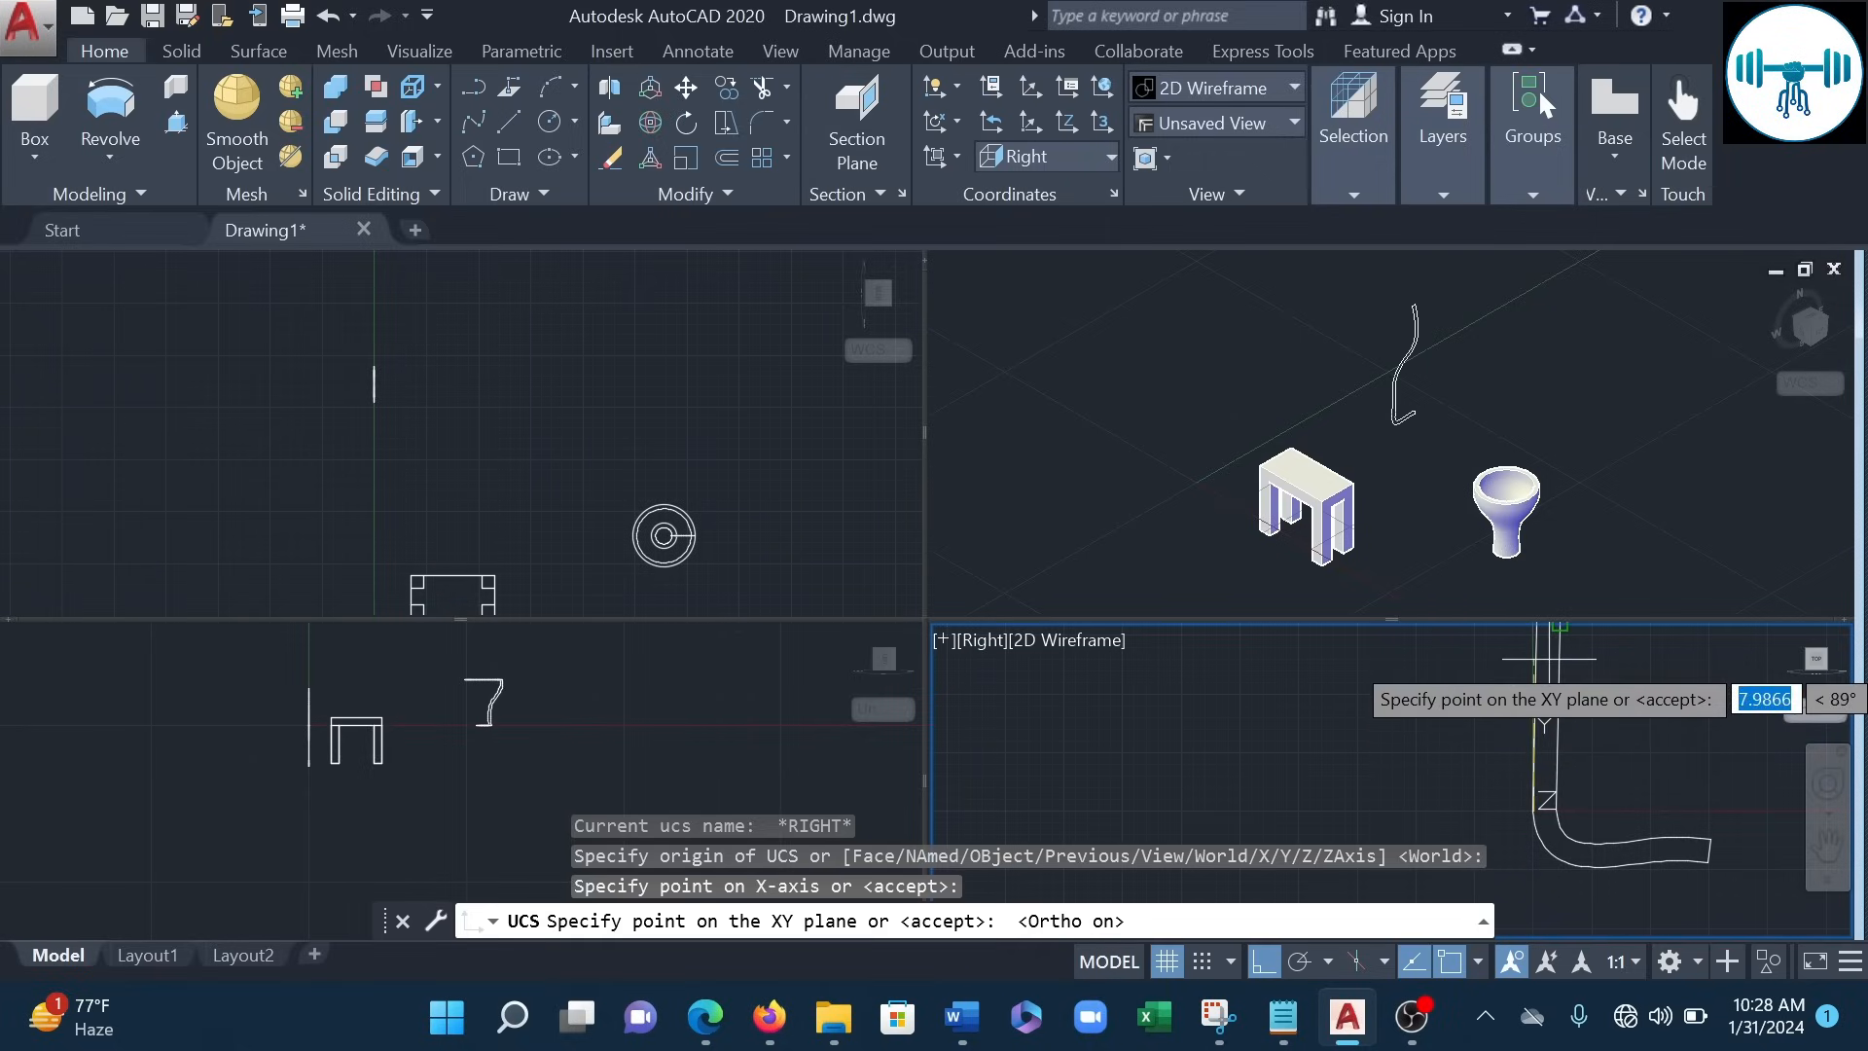
middle_drag(1498, 691, 1535, 787)
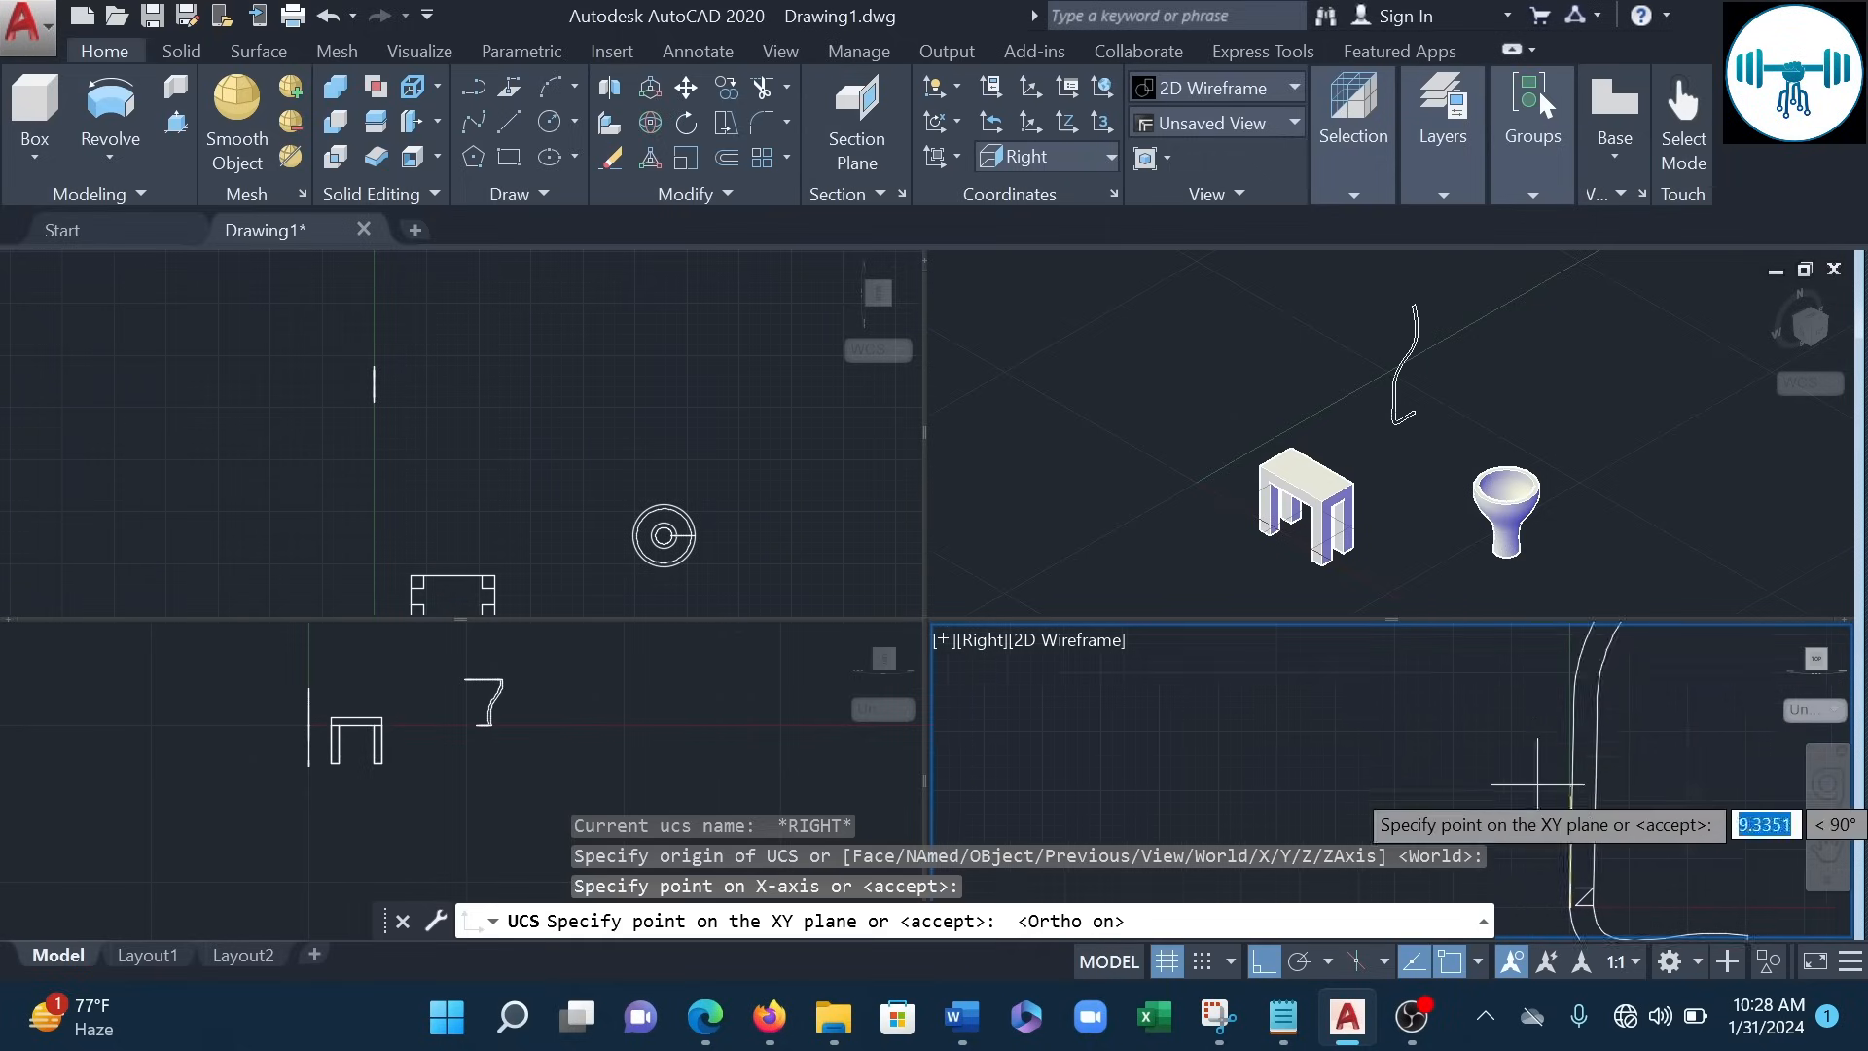
click(1566, 736)
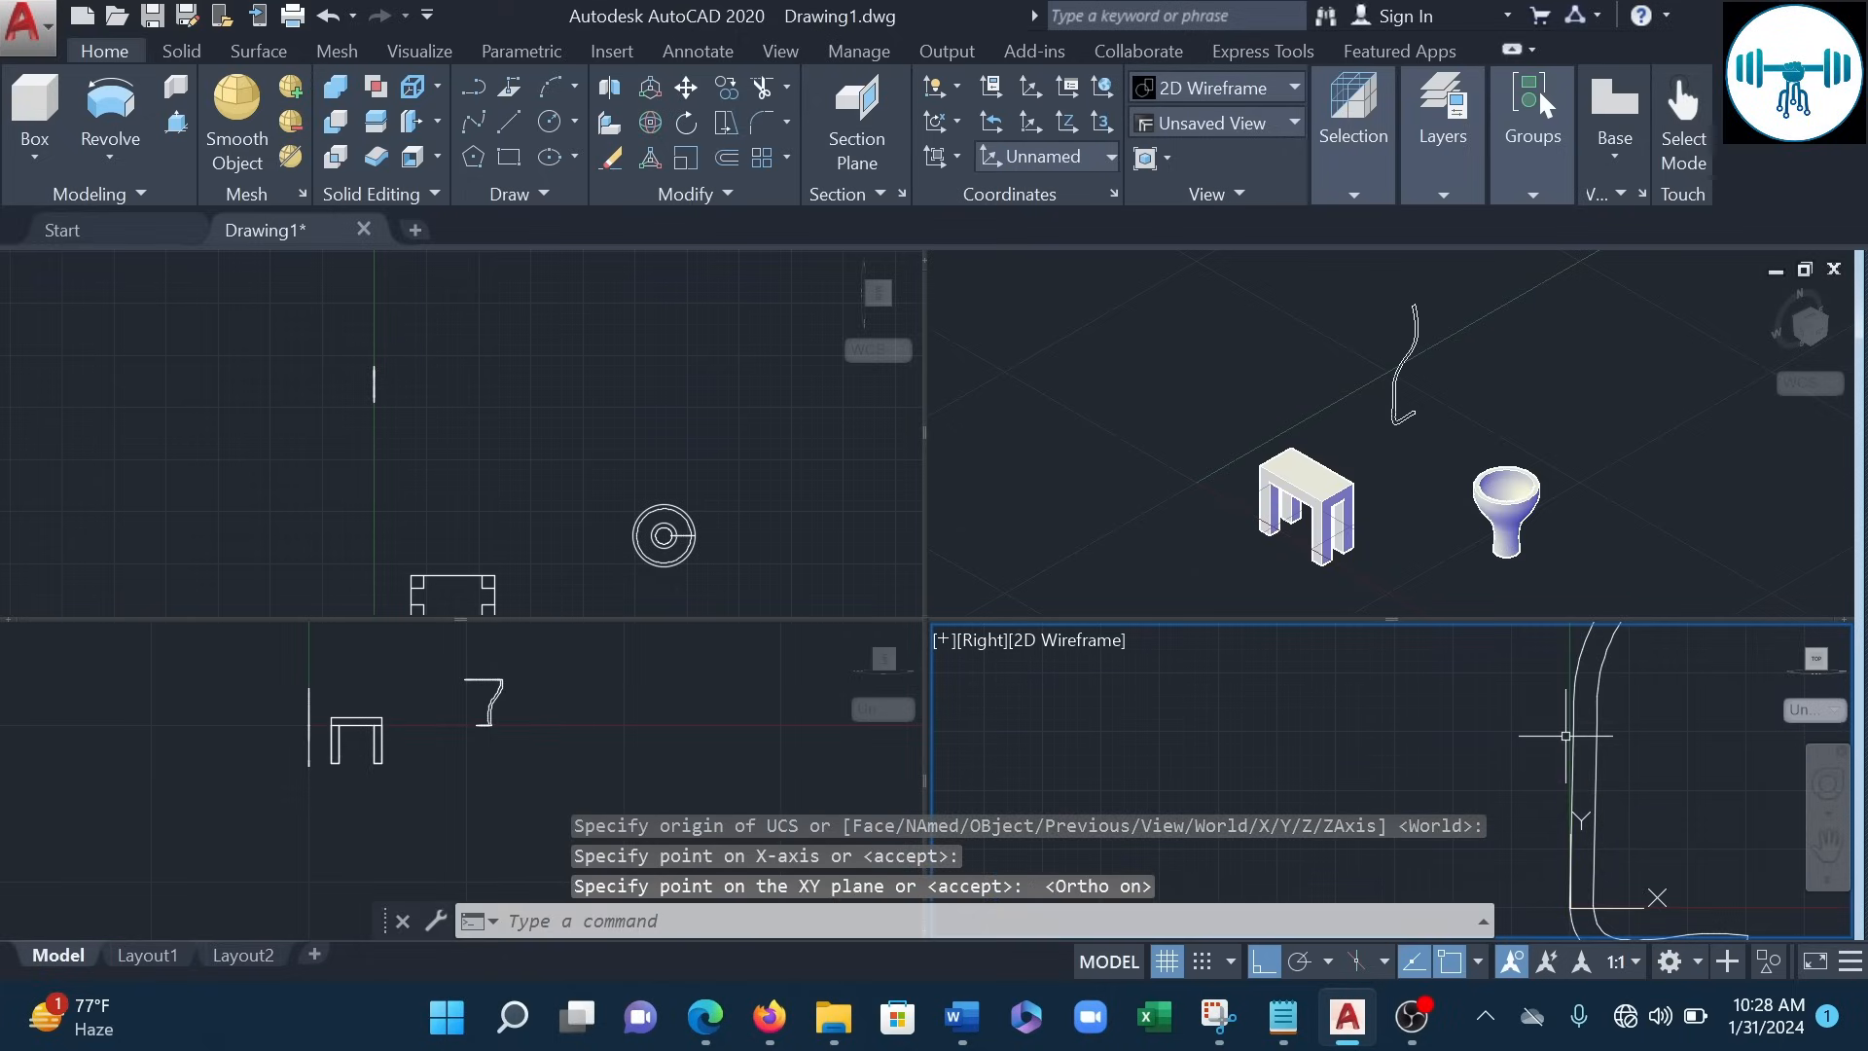
- Revolve all segments of the double profile 360 degrees about the Y axis as a solid goblet
scroll(1600, 801, down, 2)
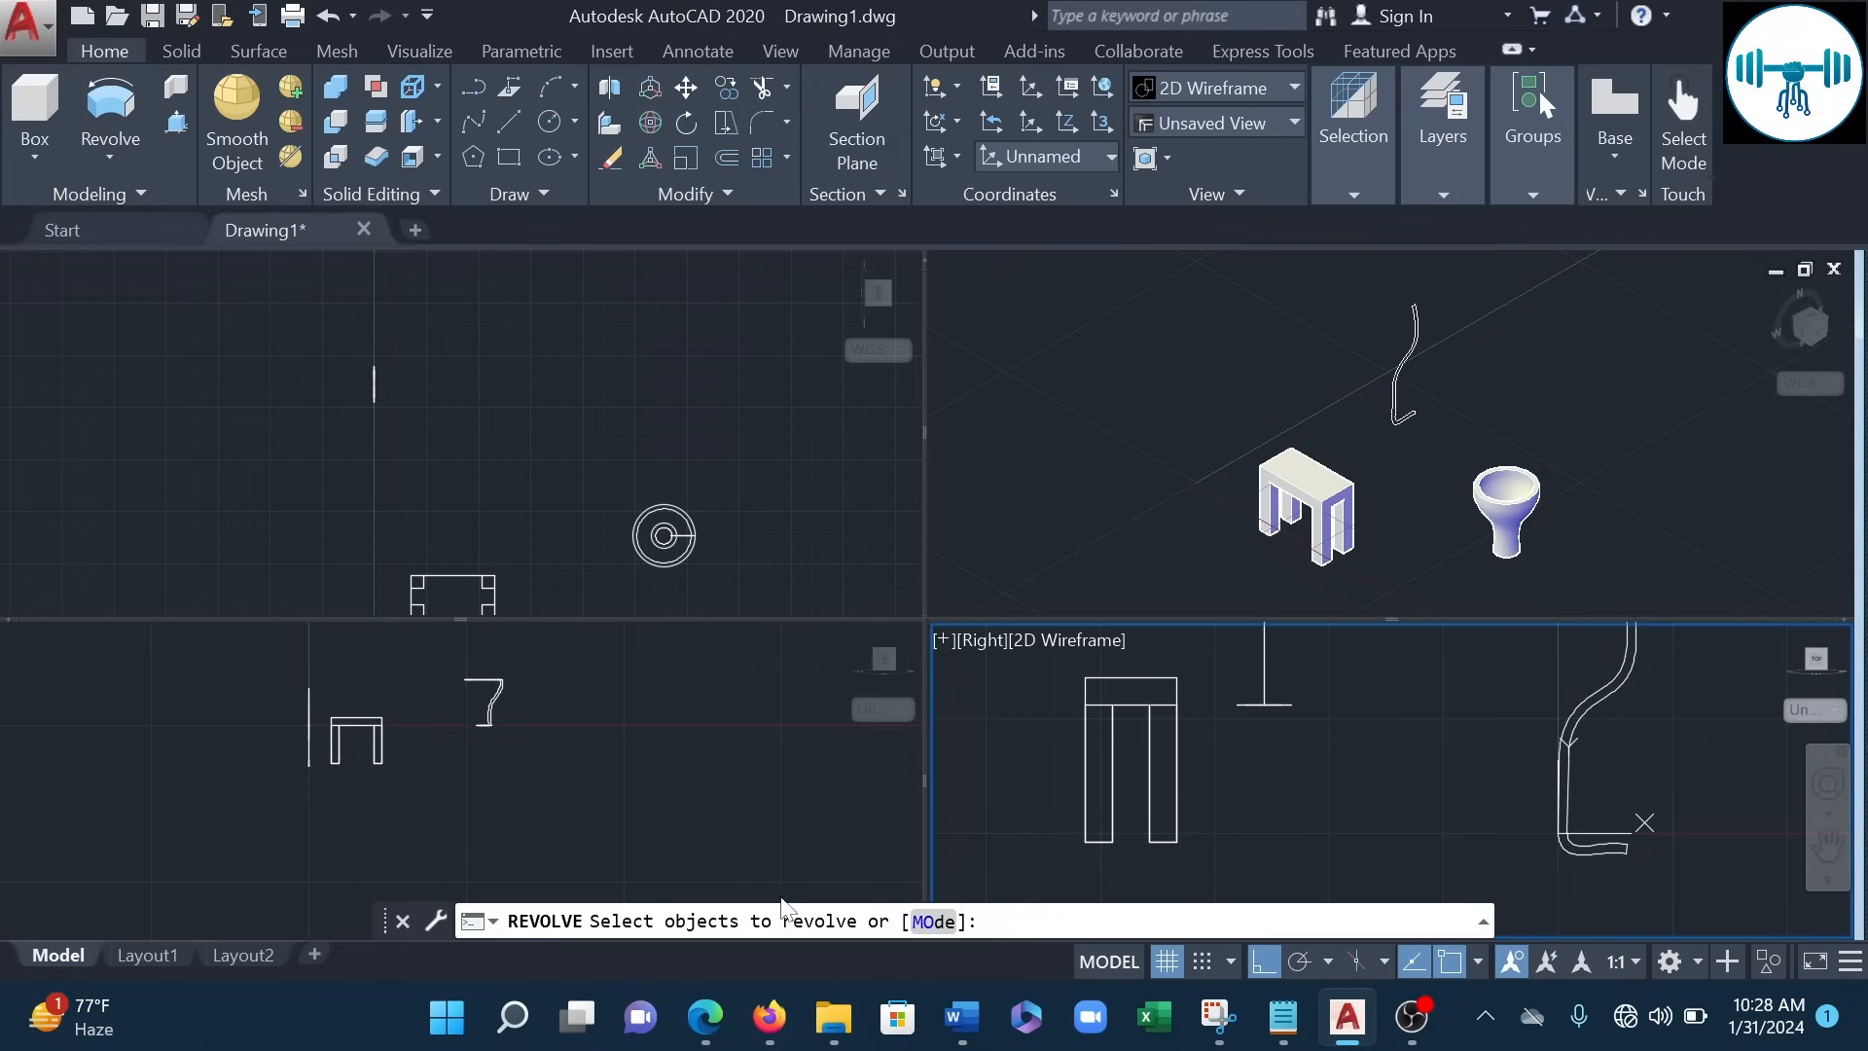
scroll(1622, 783, down, 2)
middle_drag(1622, 783, 1615, 829)
click(1597, 881)
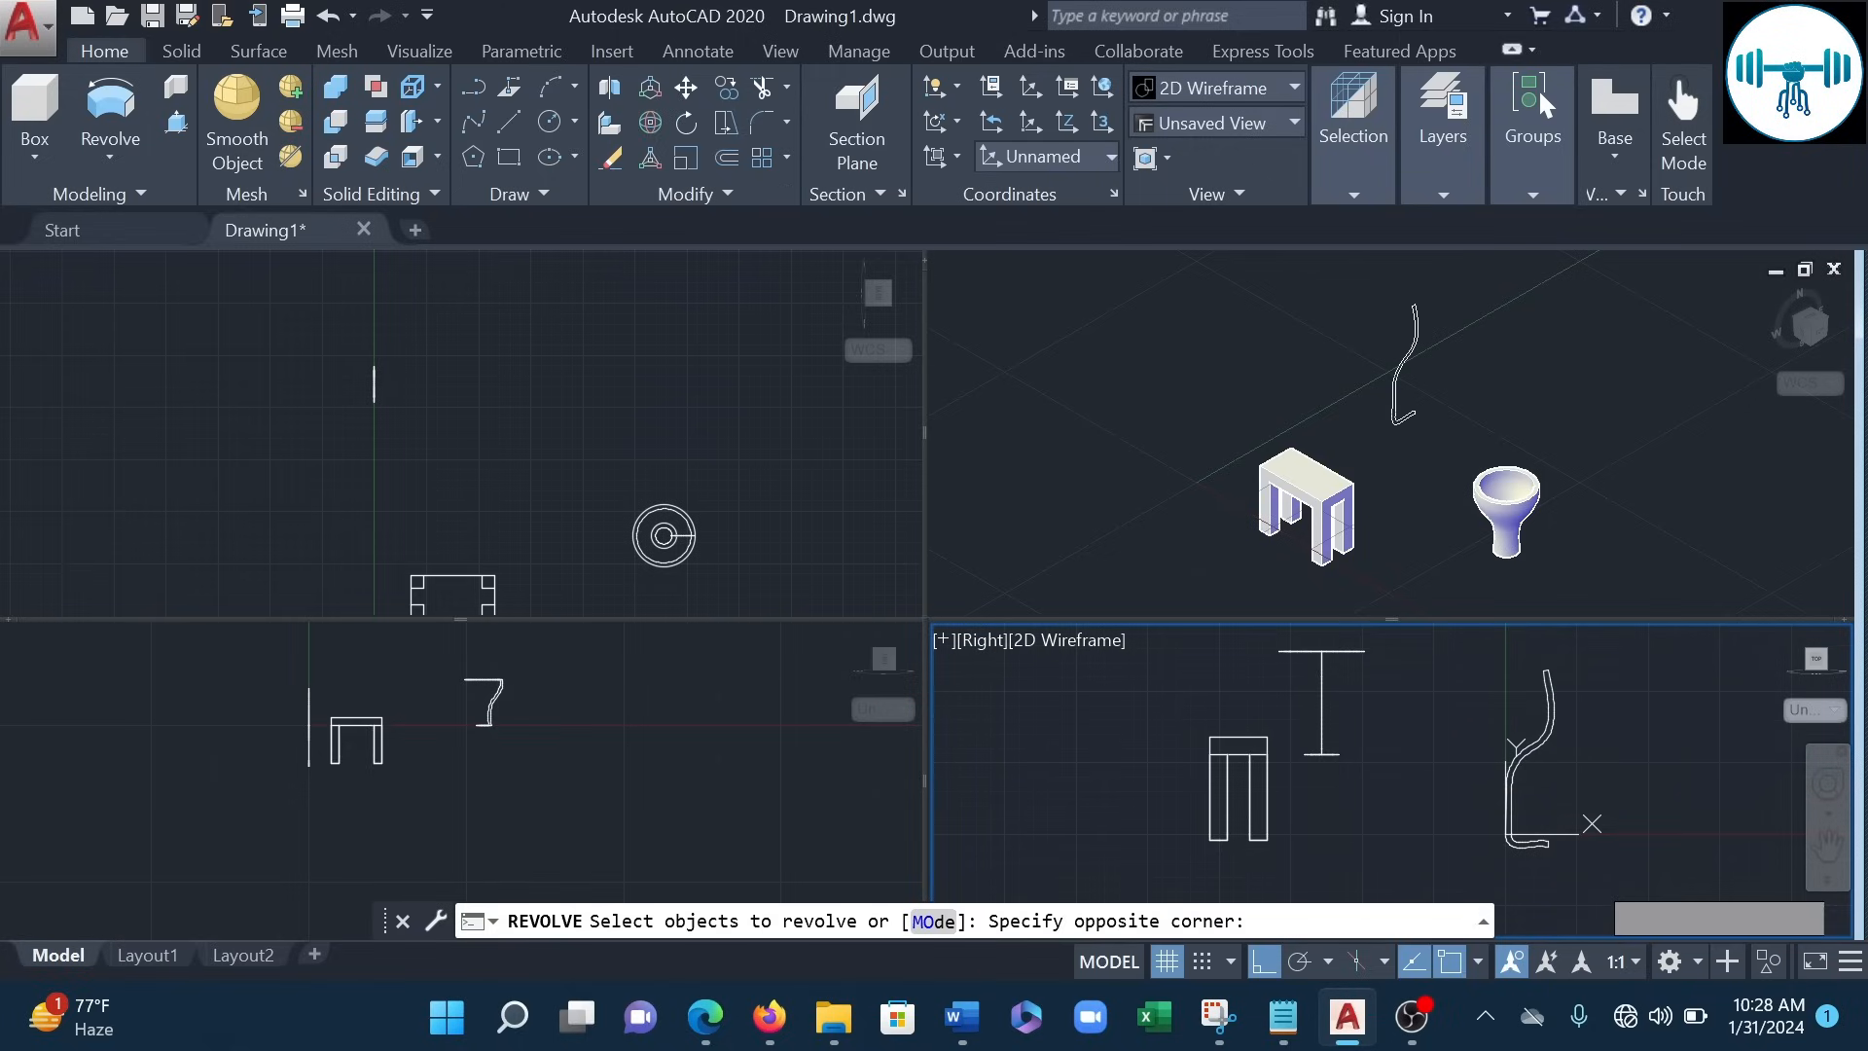
click(1480, 630)
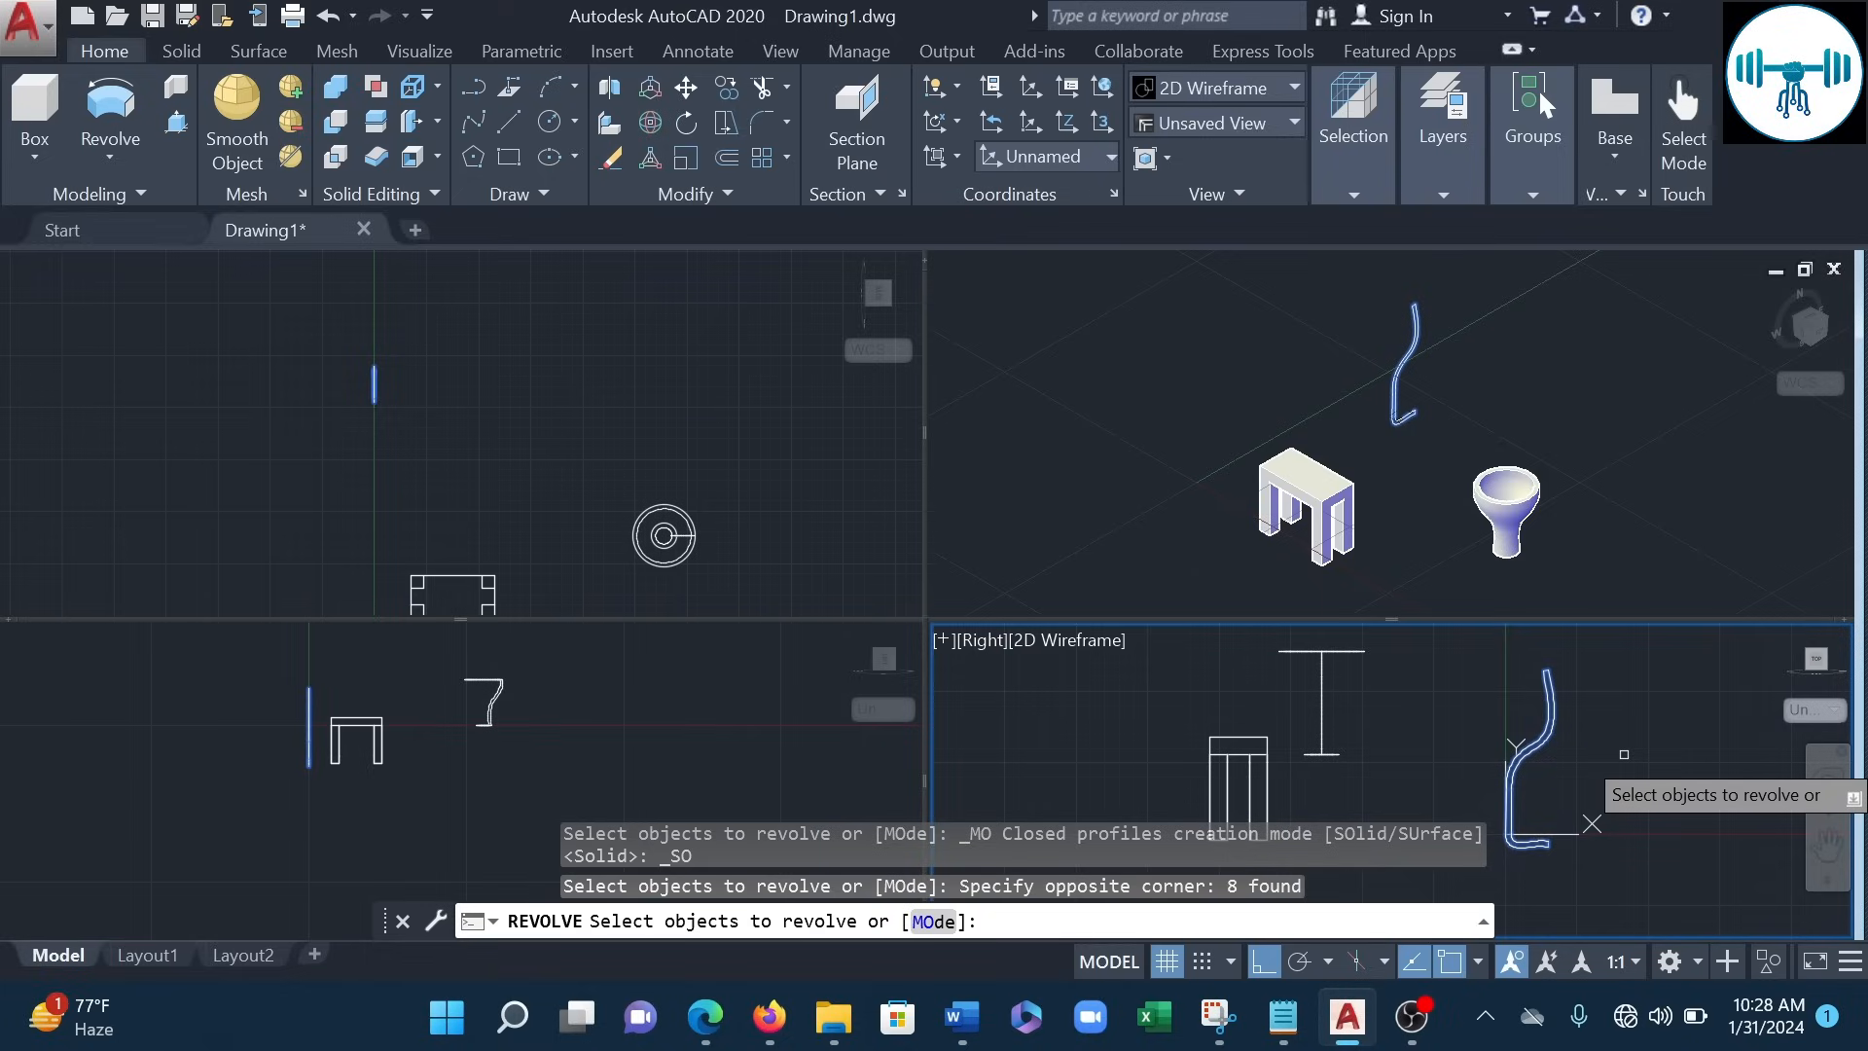
key(Return)
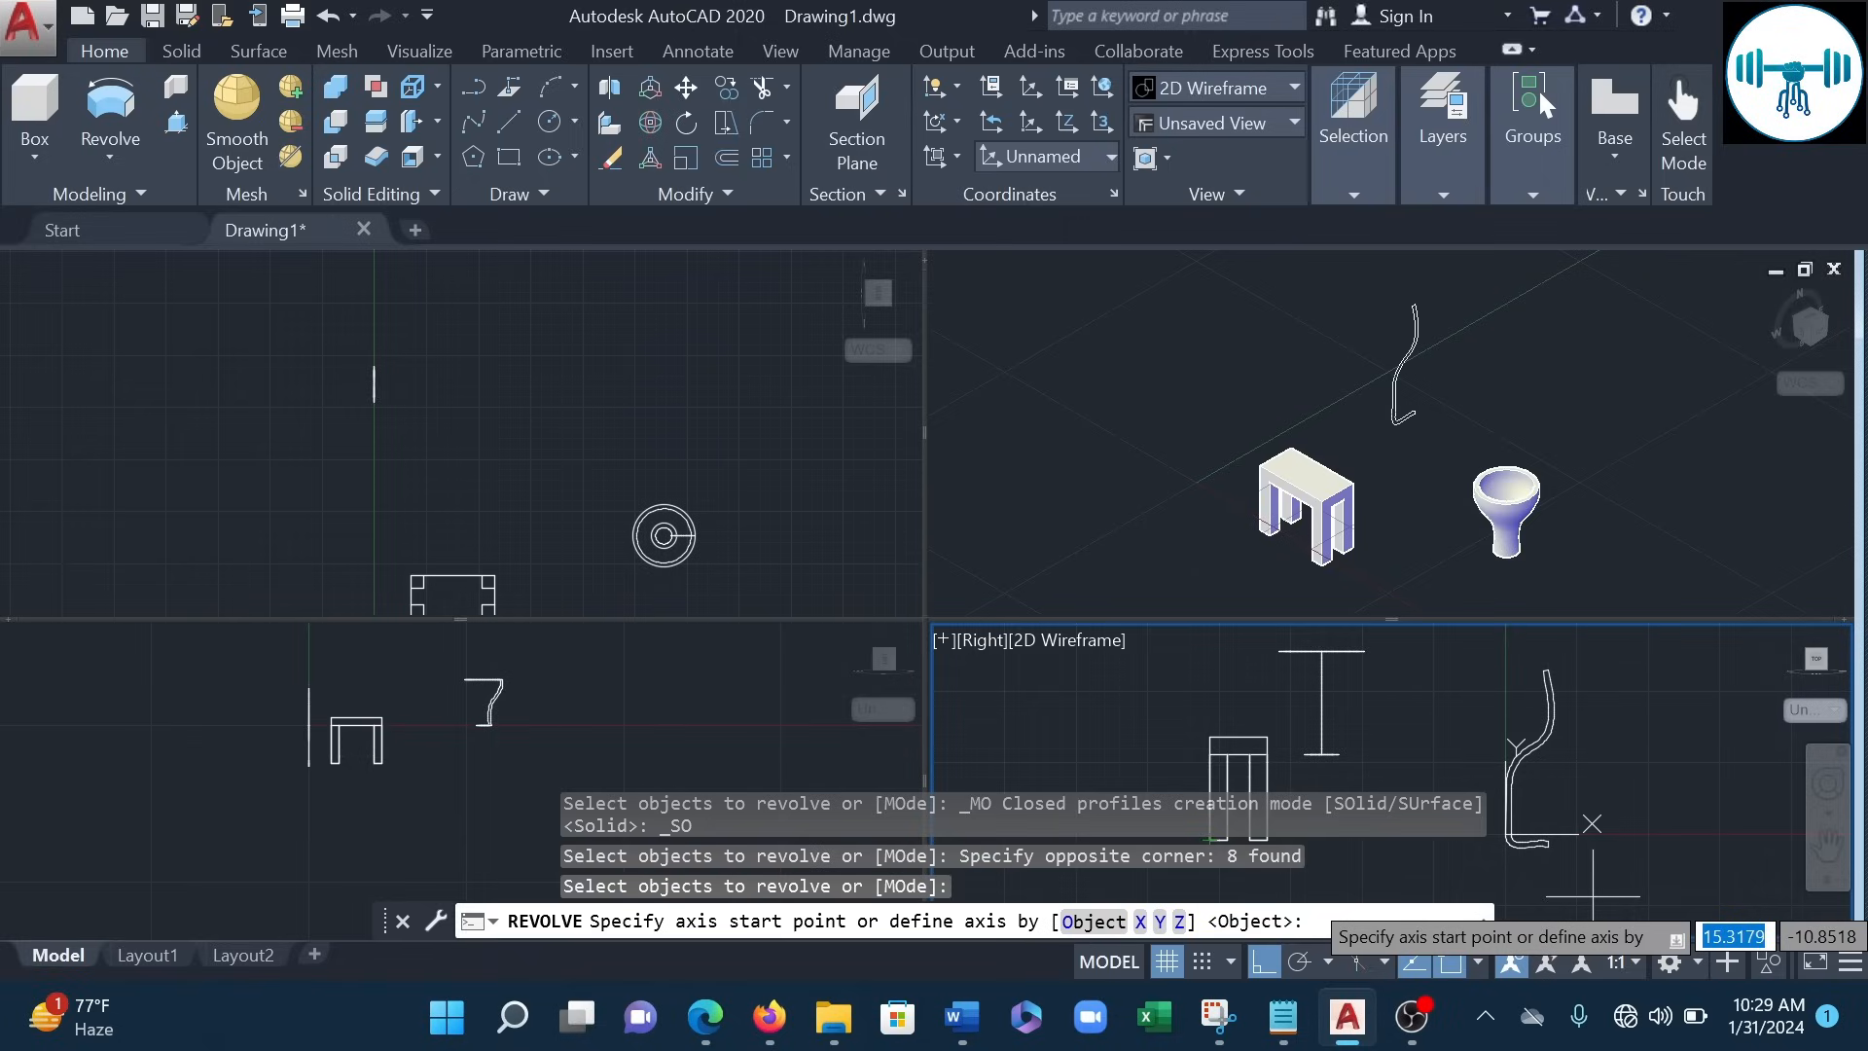
text(y)
key(Return)
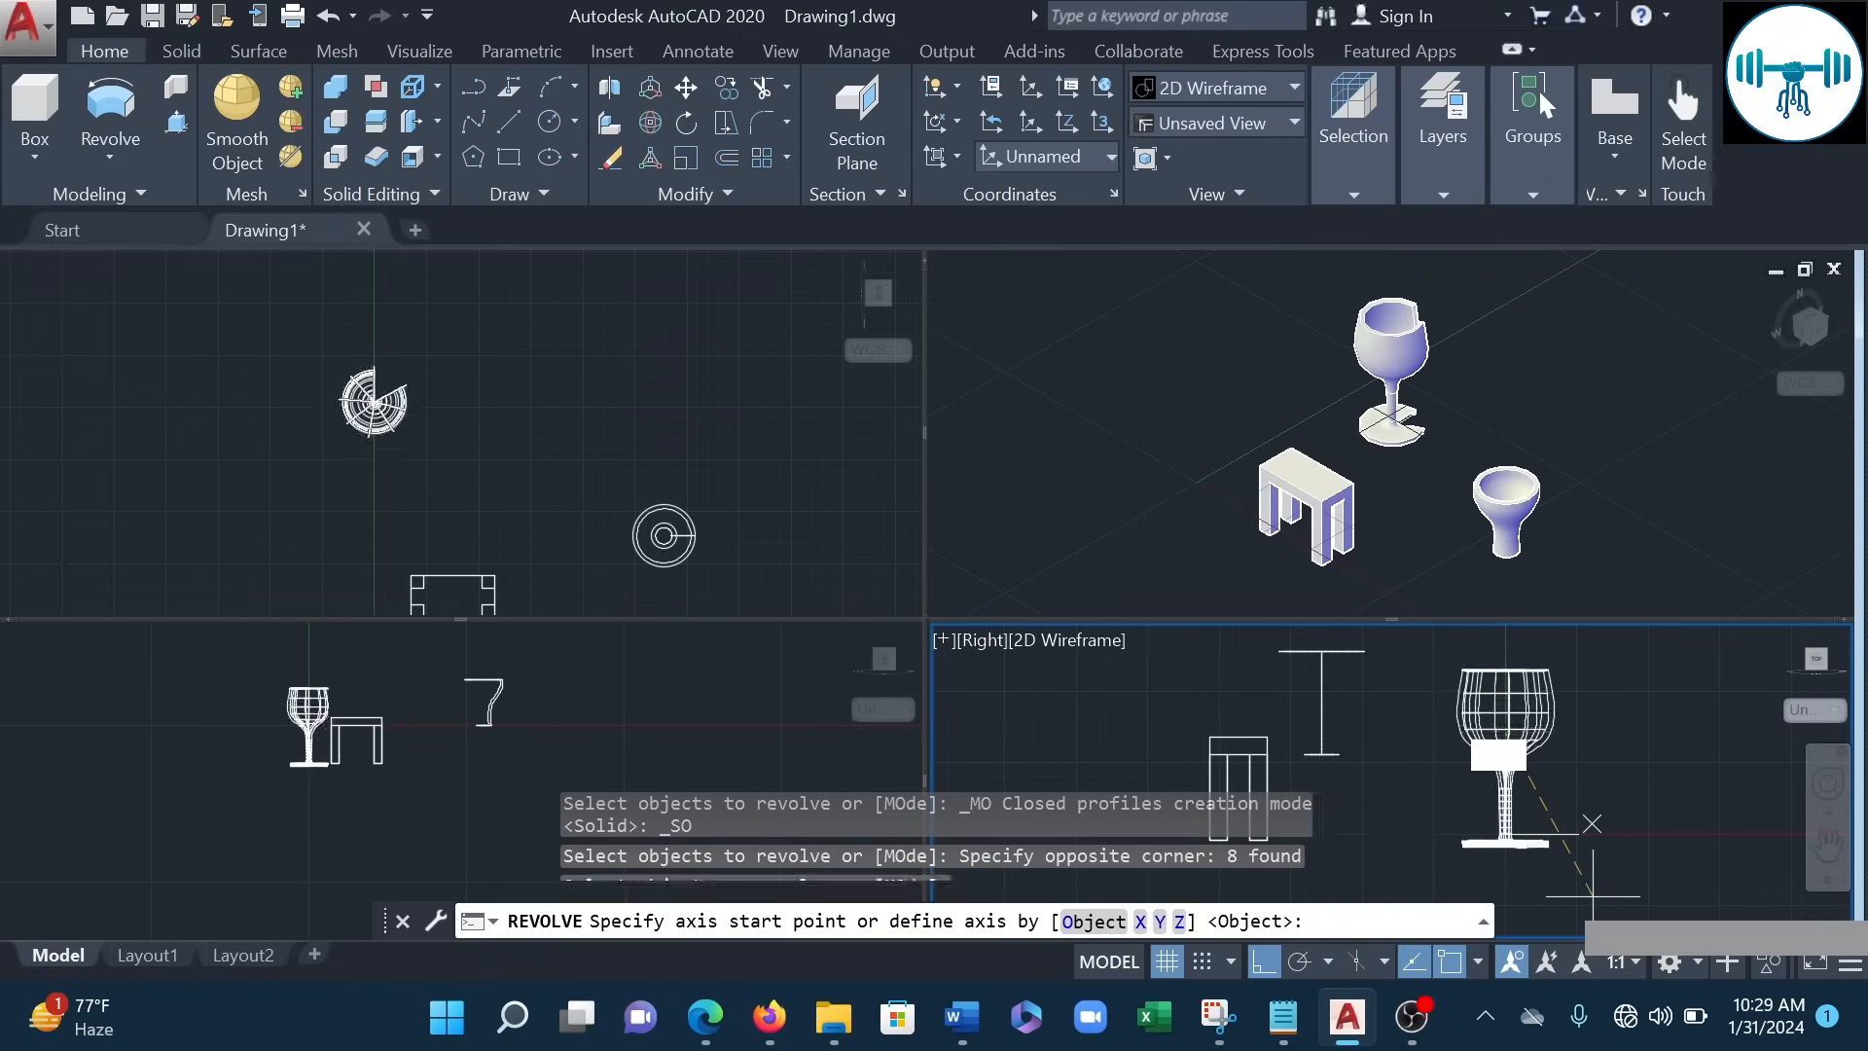
text(y)
key(Return)
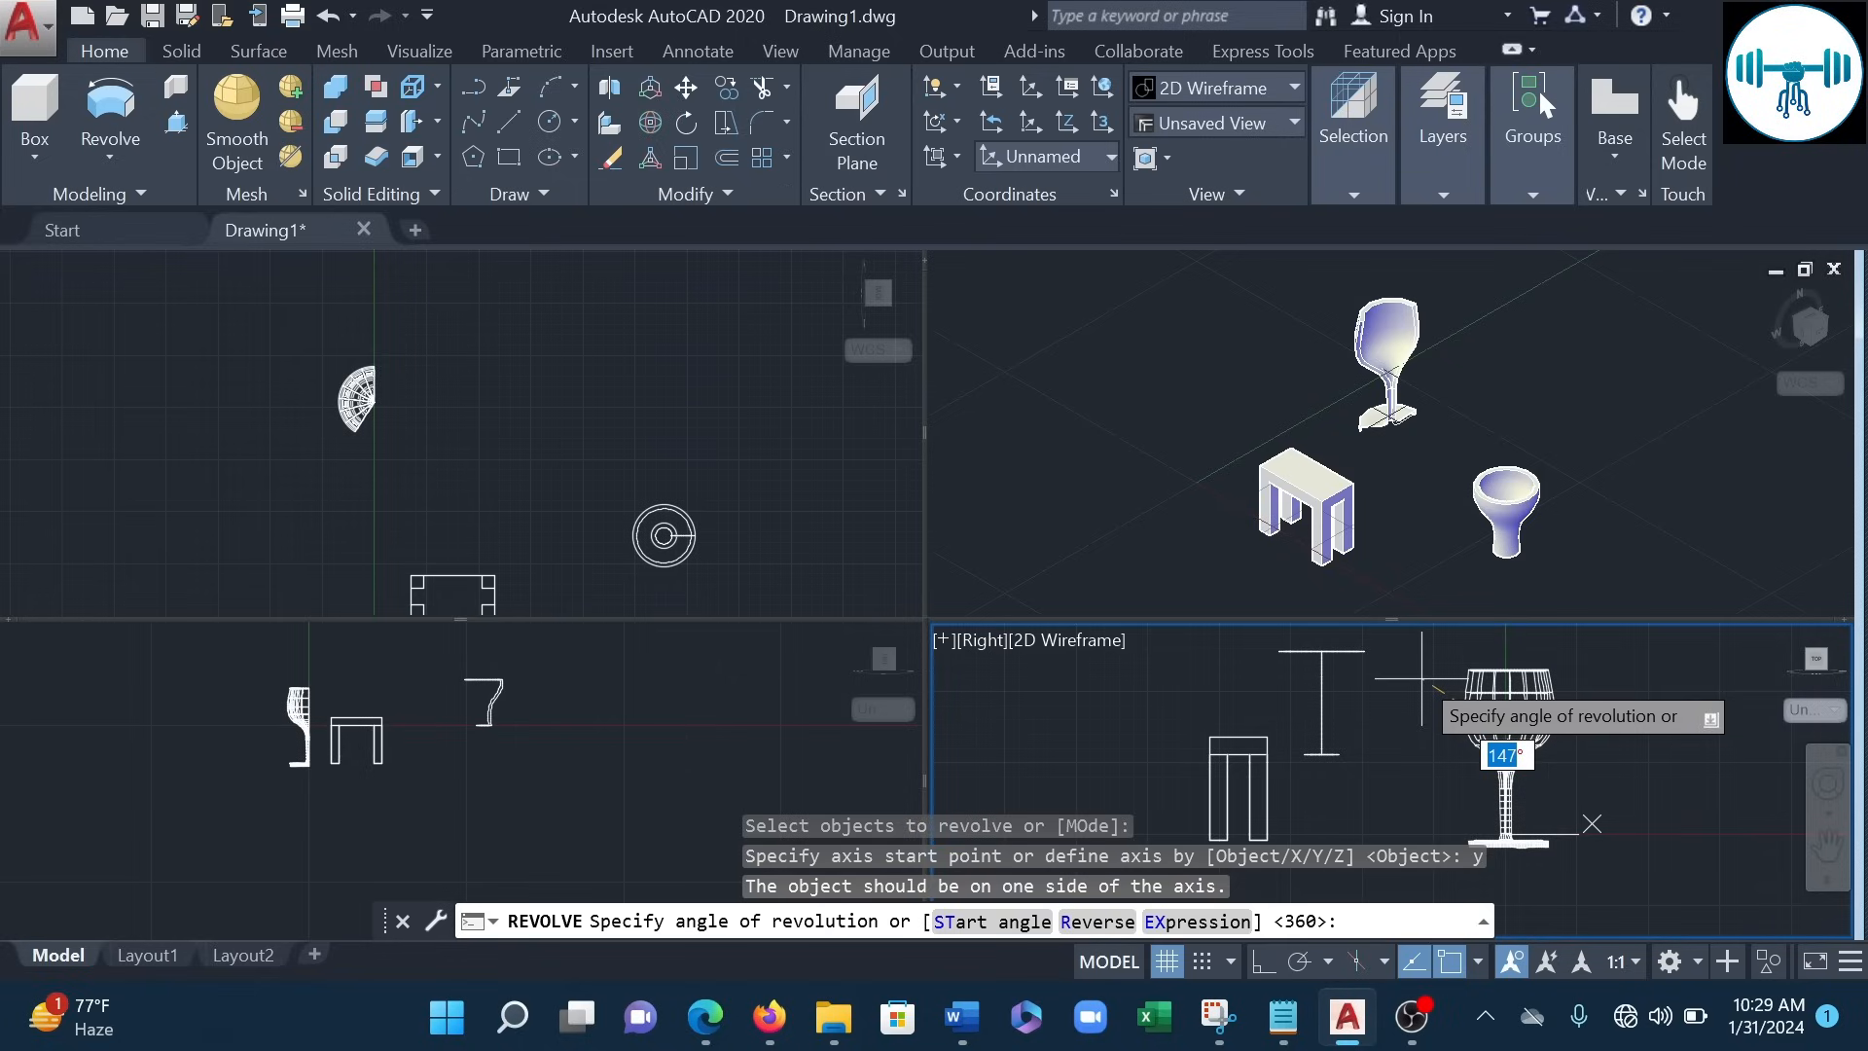
key(Return)
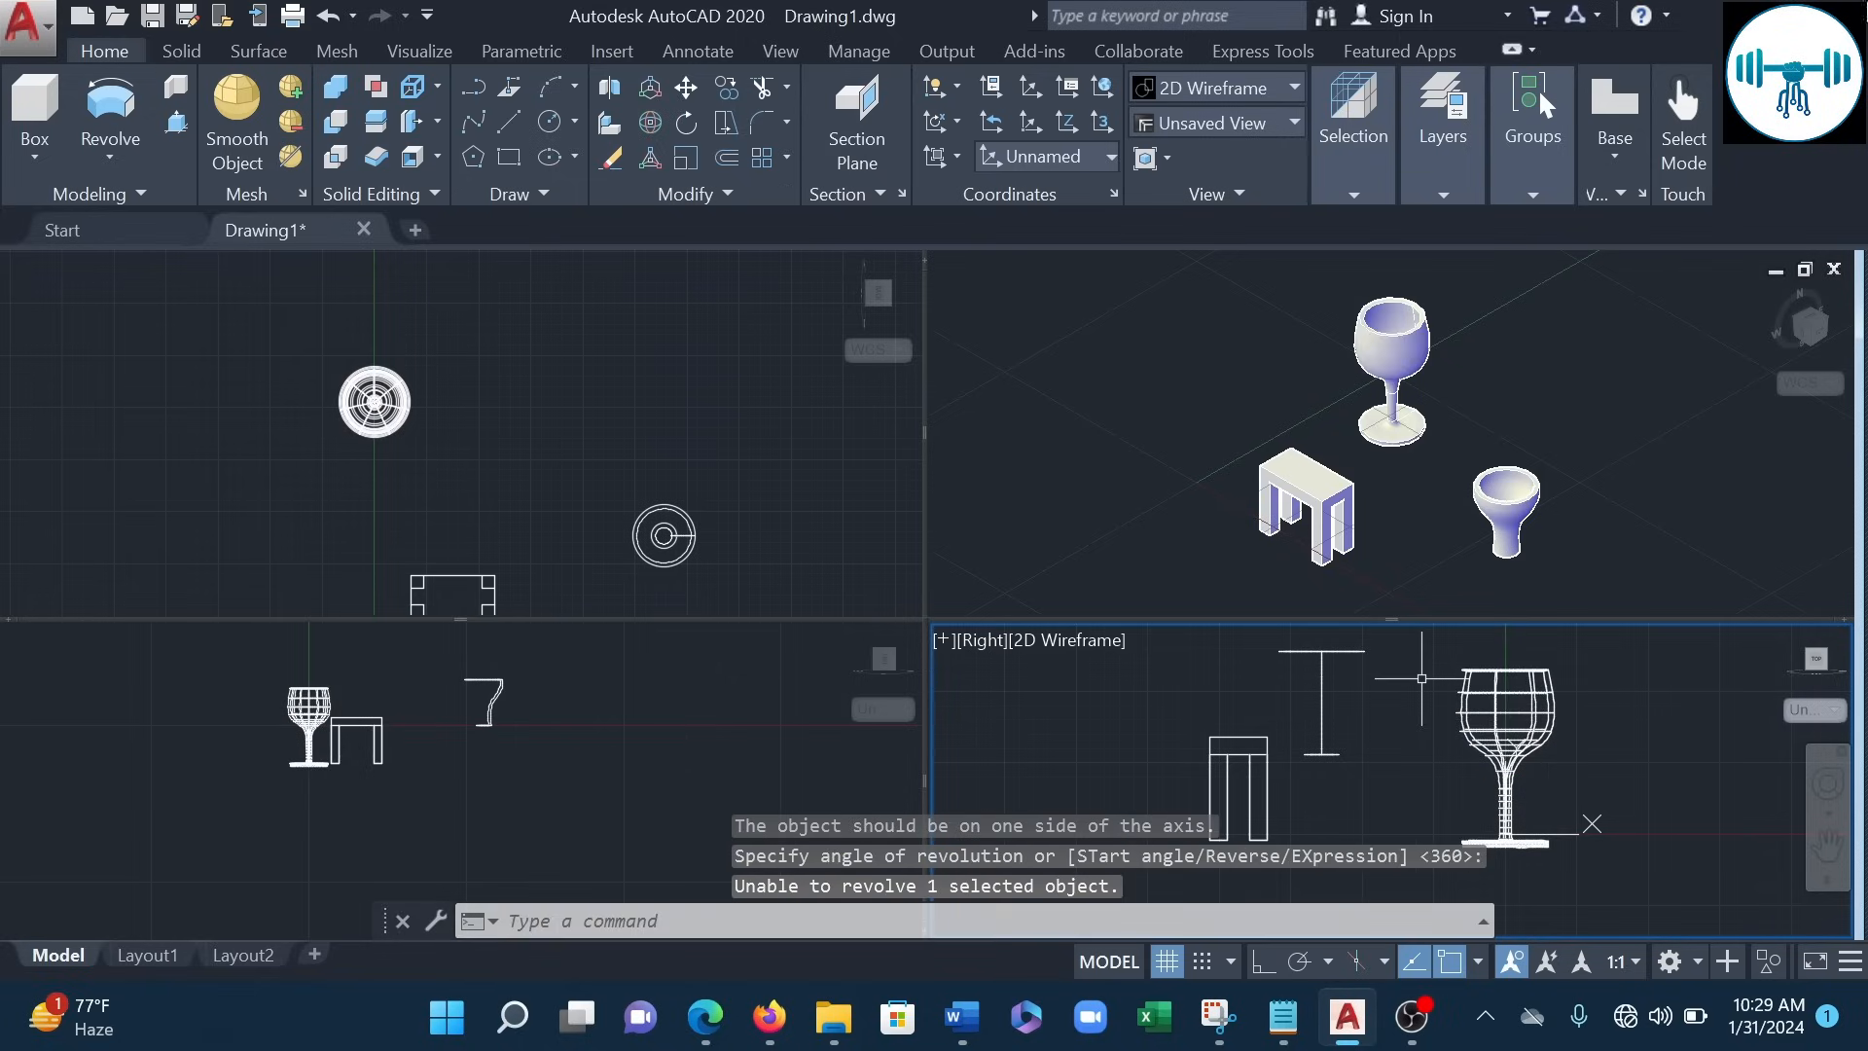
- Examine the revolved goblet from several angles in the conceptual viewport, ending in the SE Isometric view
click(1539, 349)
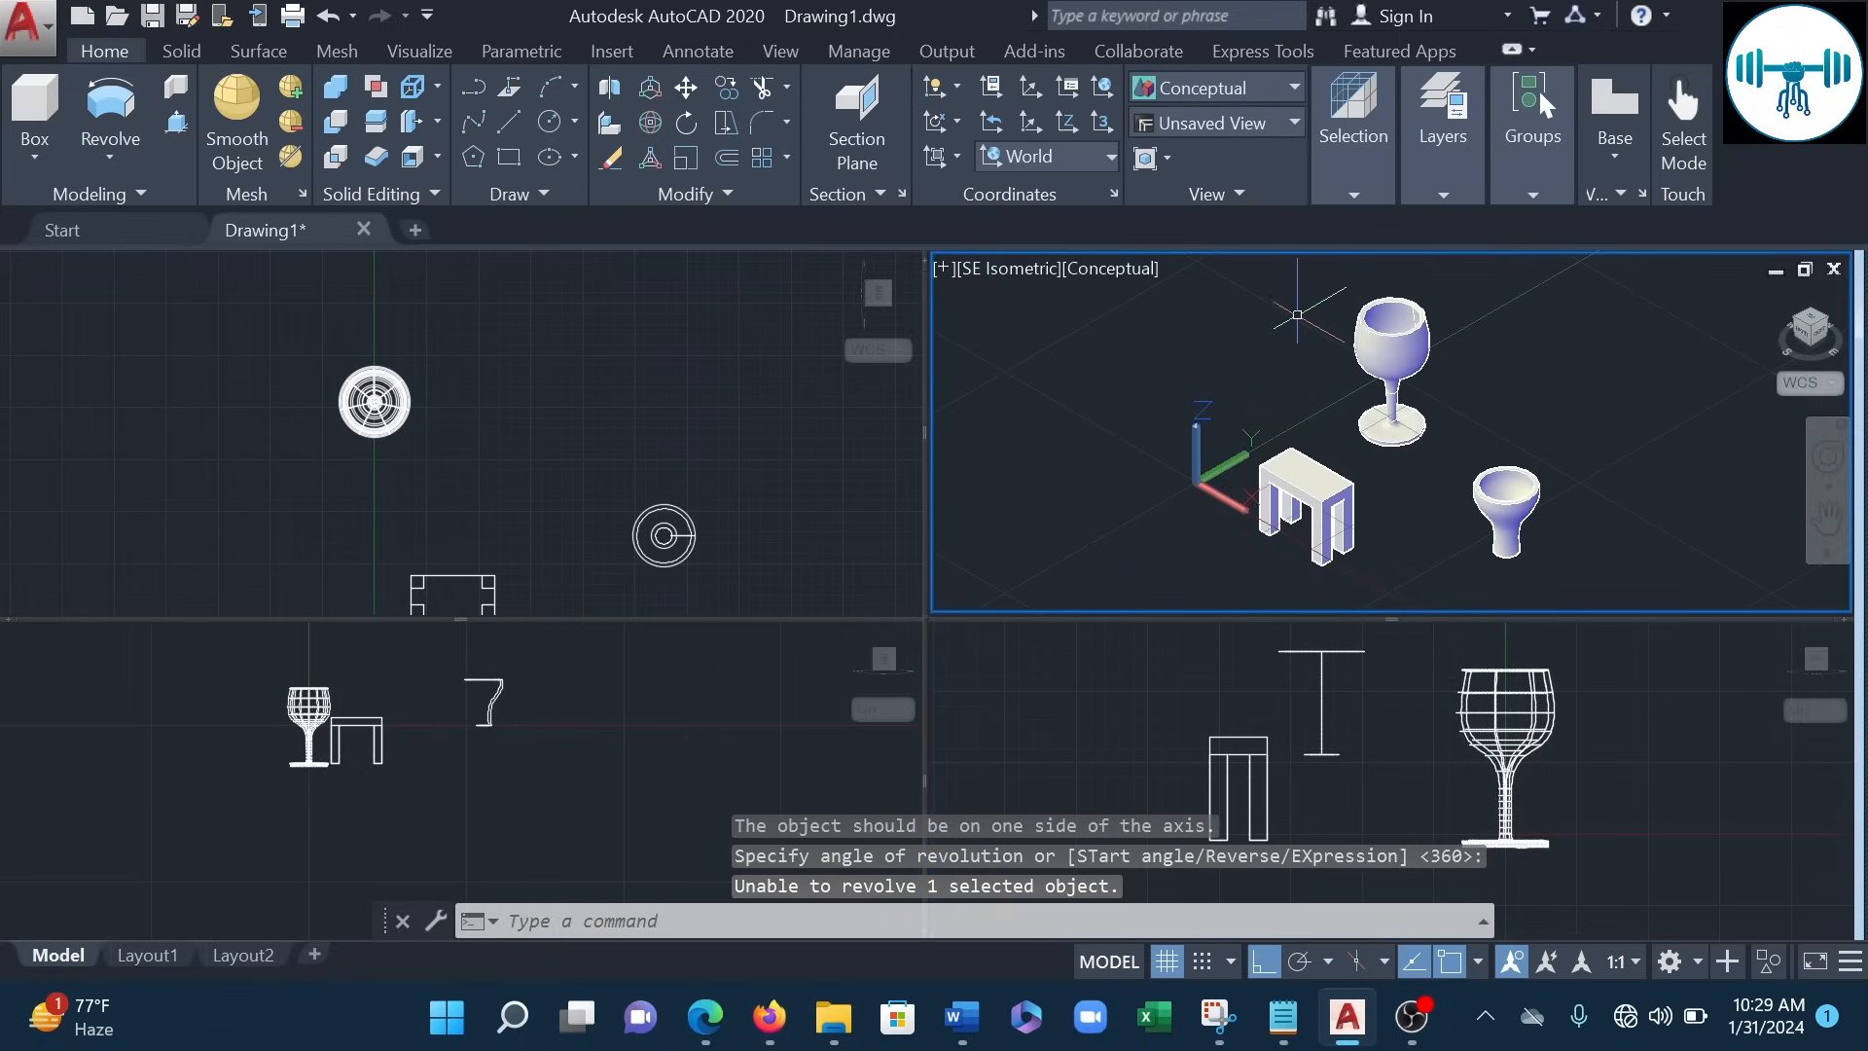
scroll(1394, 316, up, 3)
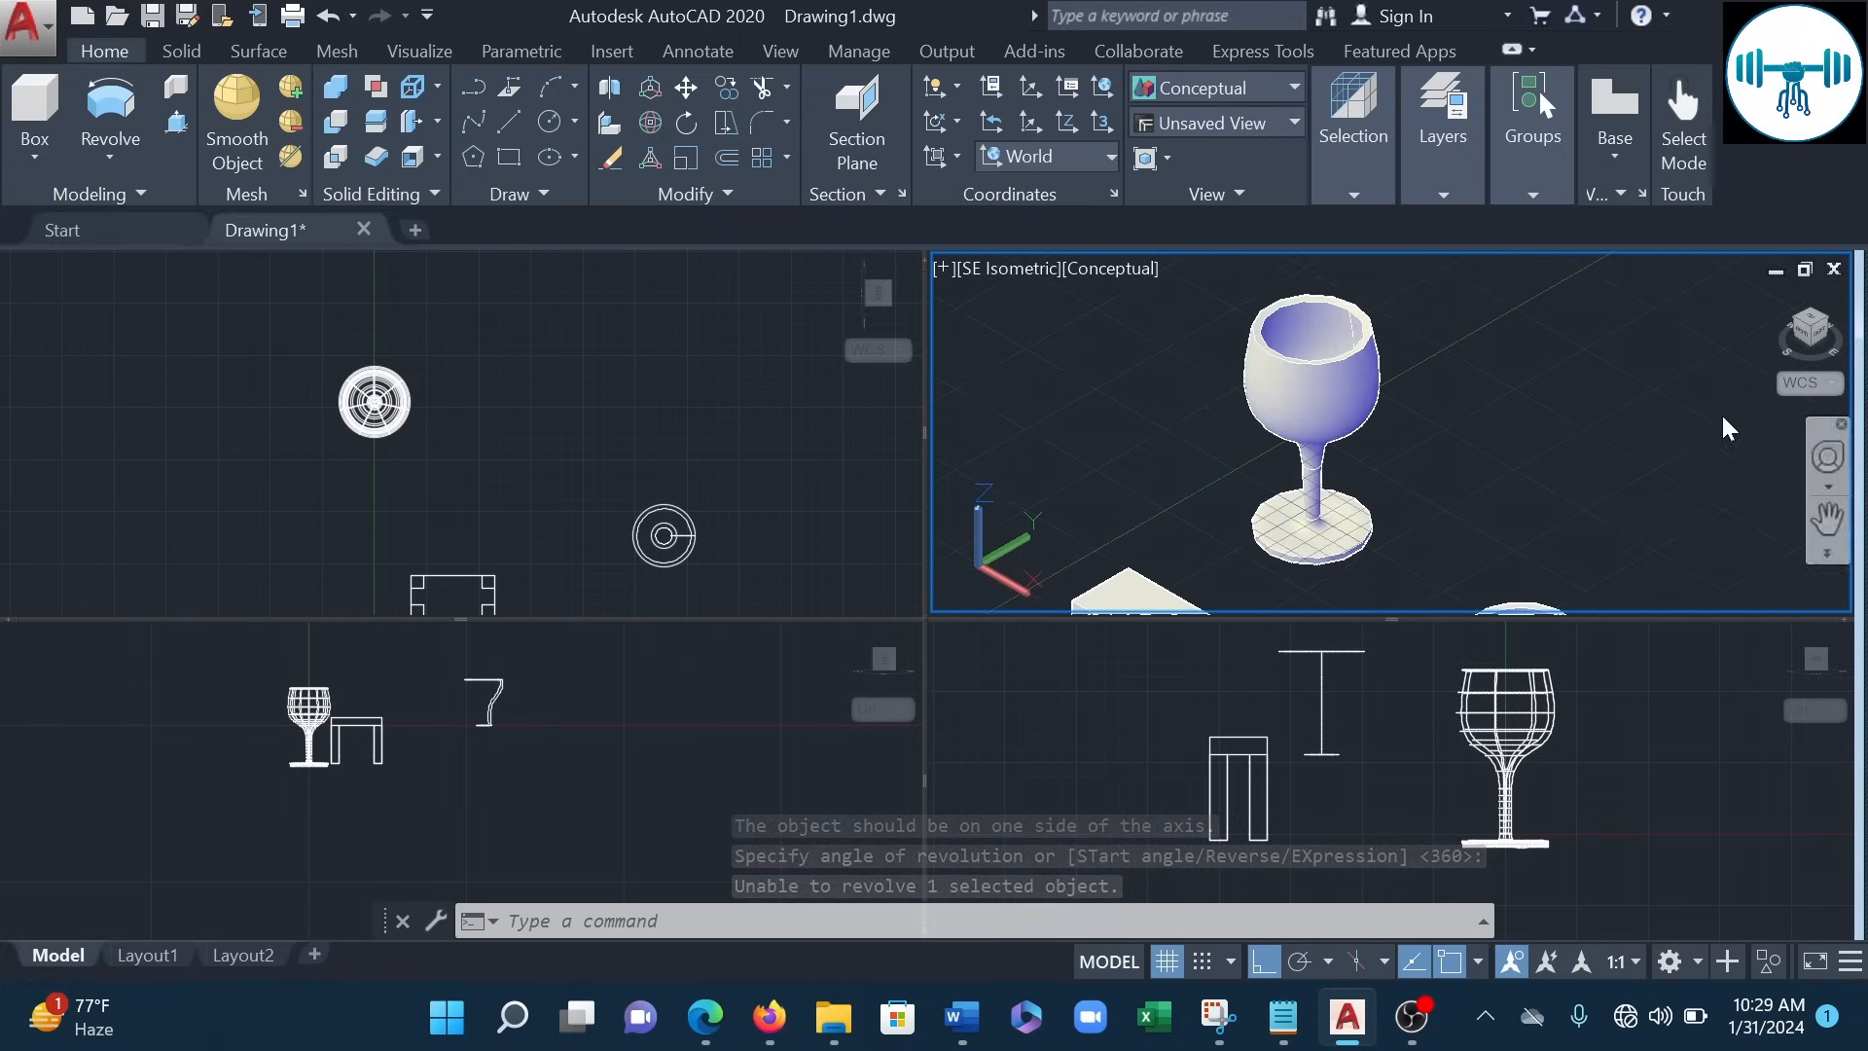
scroll(1534, 440, down, 2)
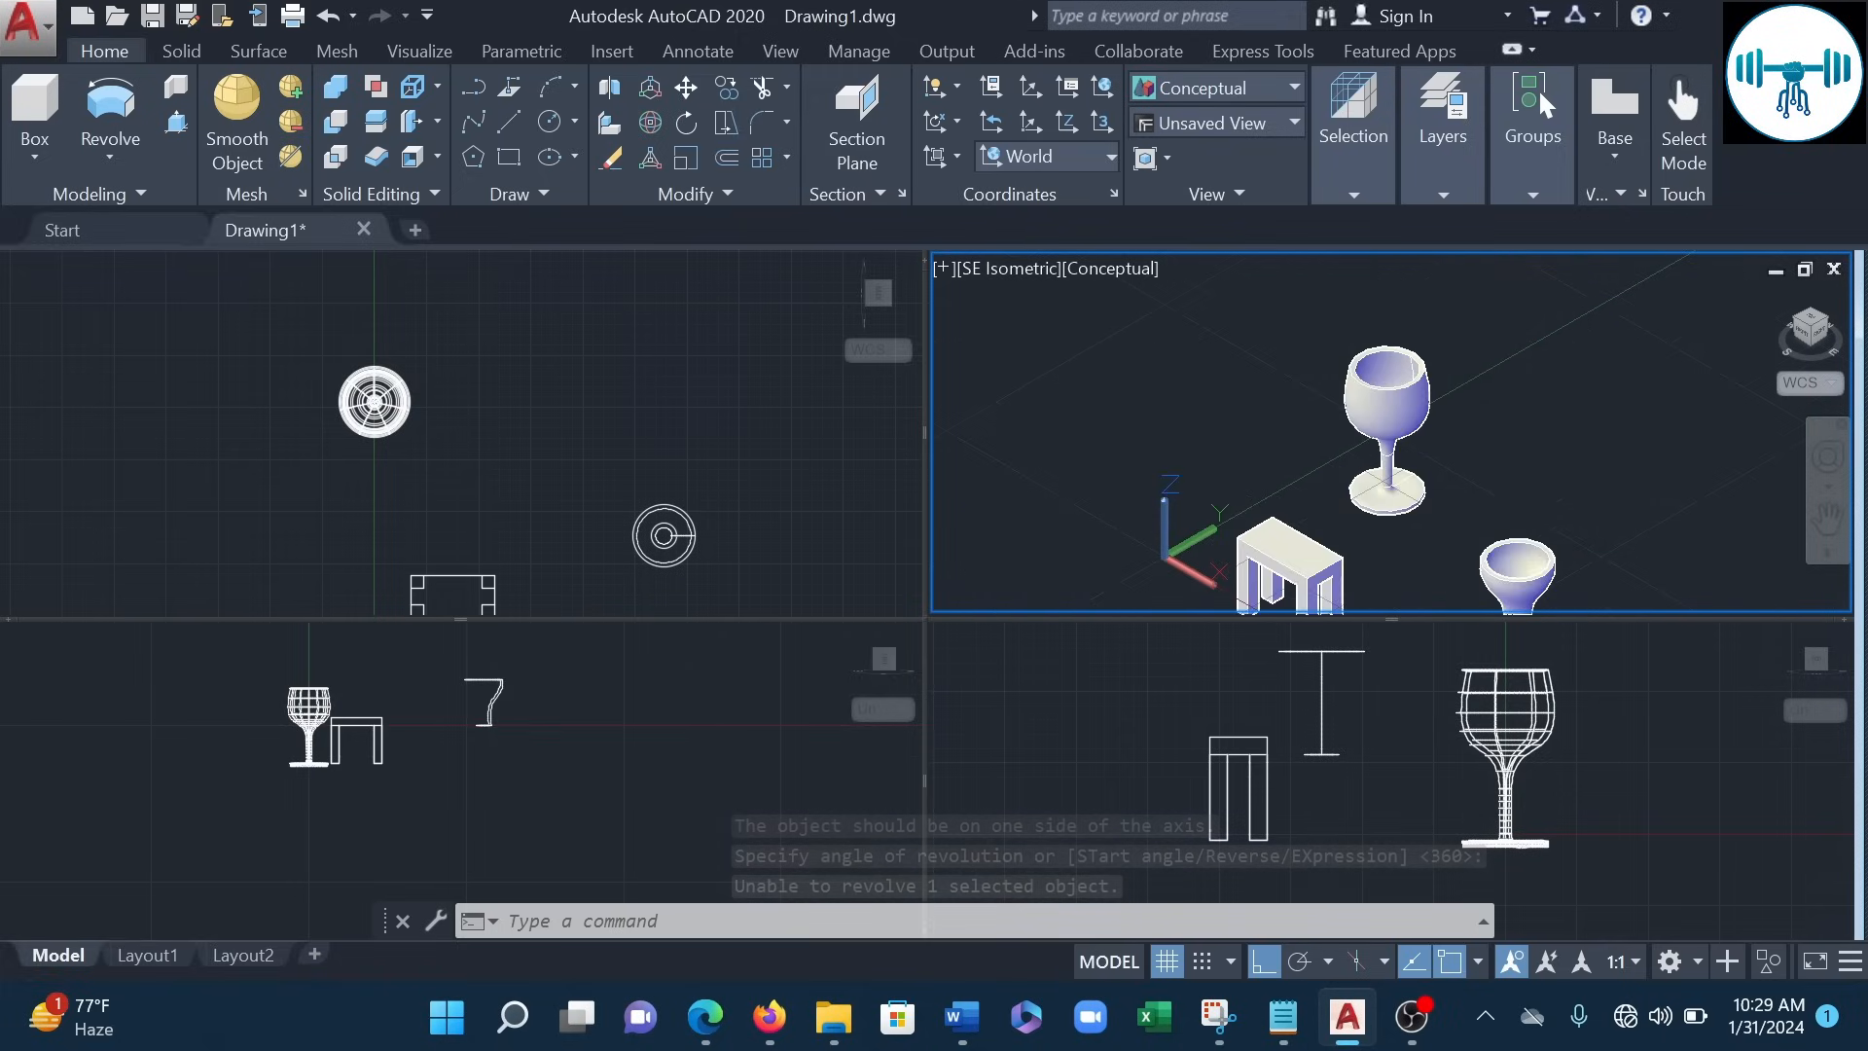
click(1827, 458)
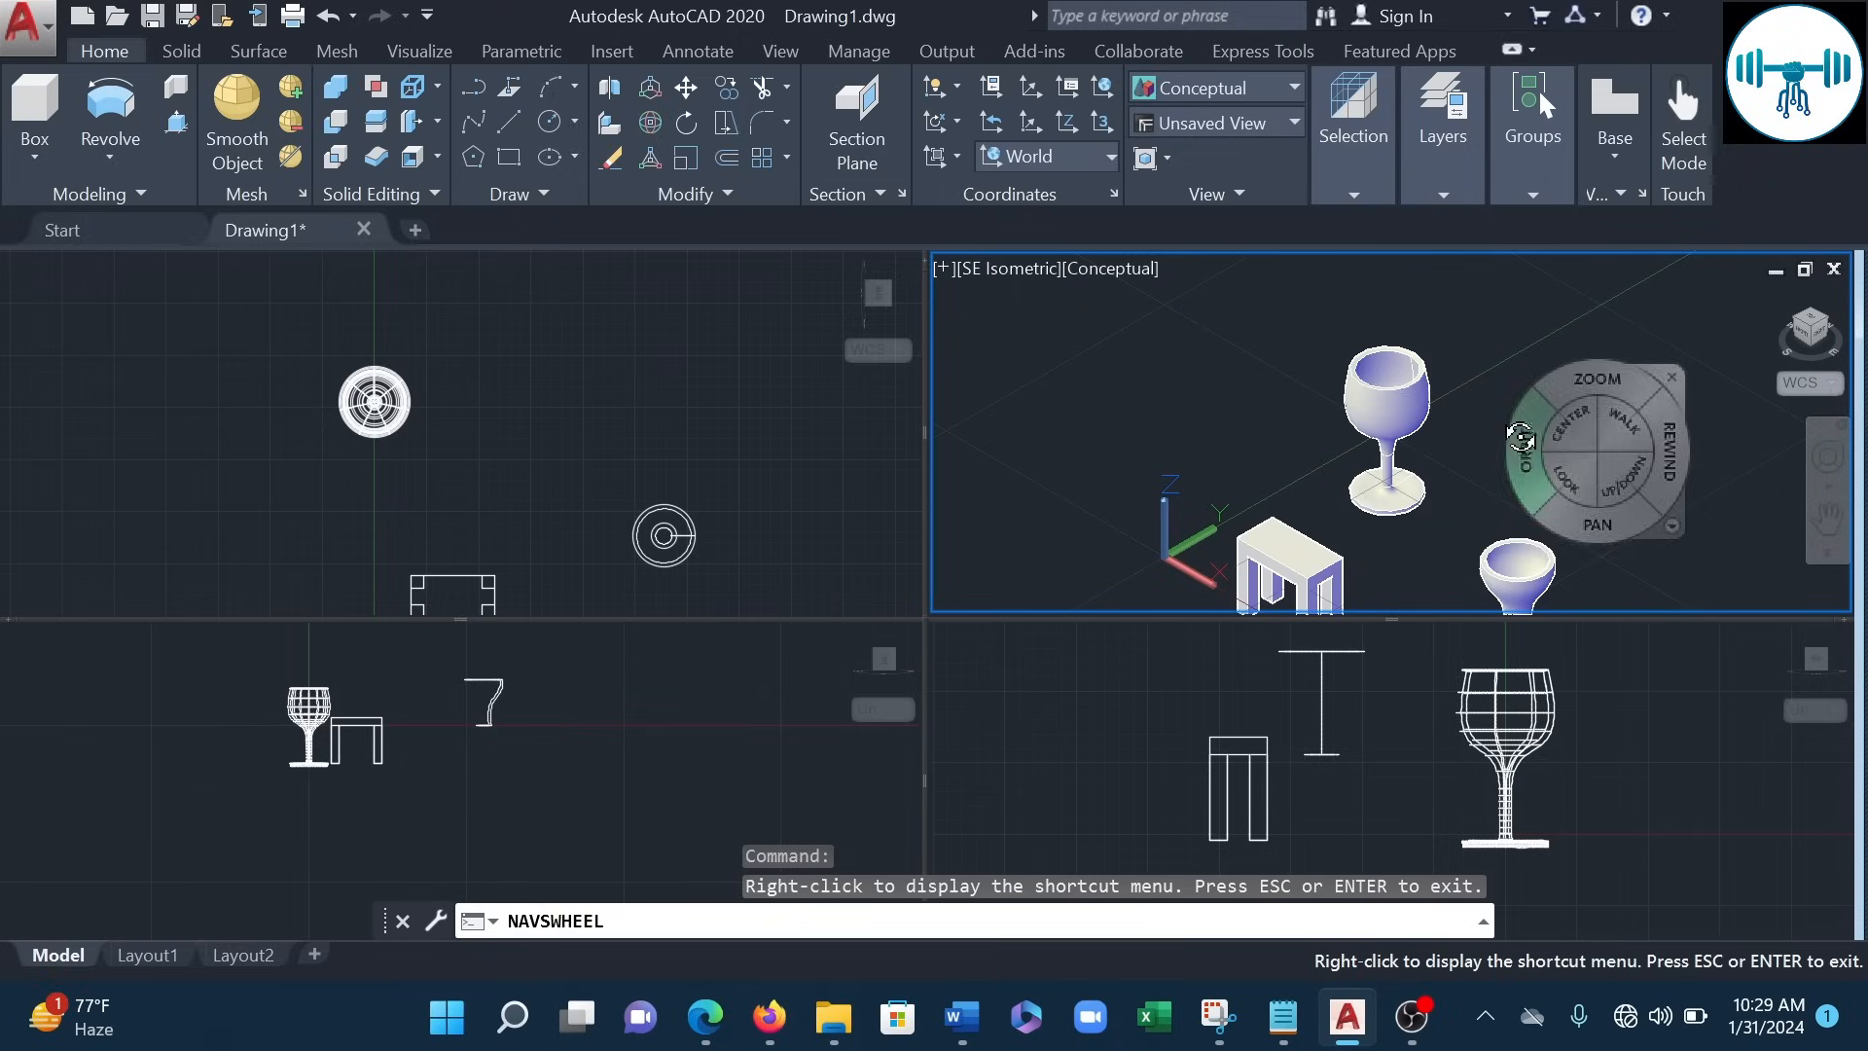
drag(1524, 435, 1488, 467)
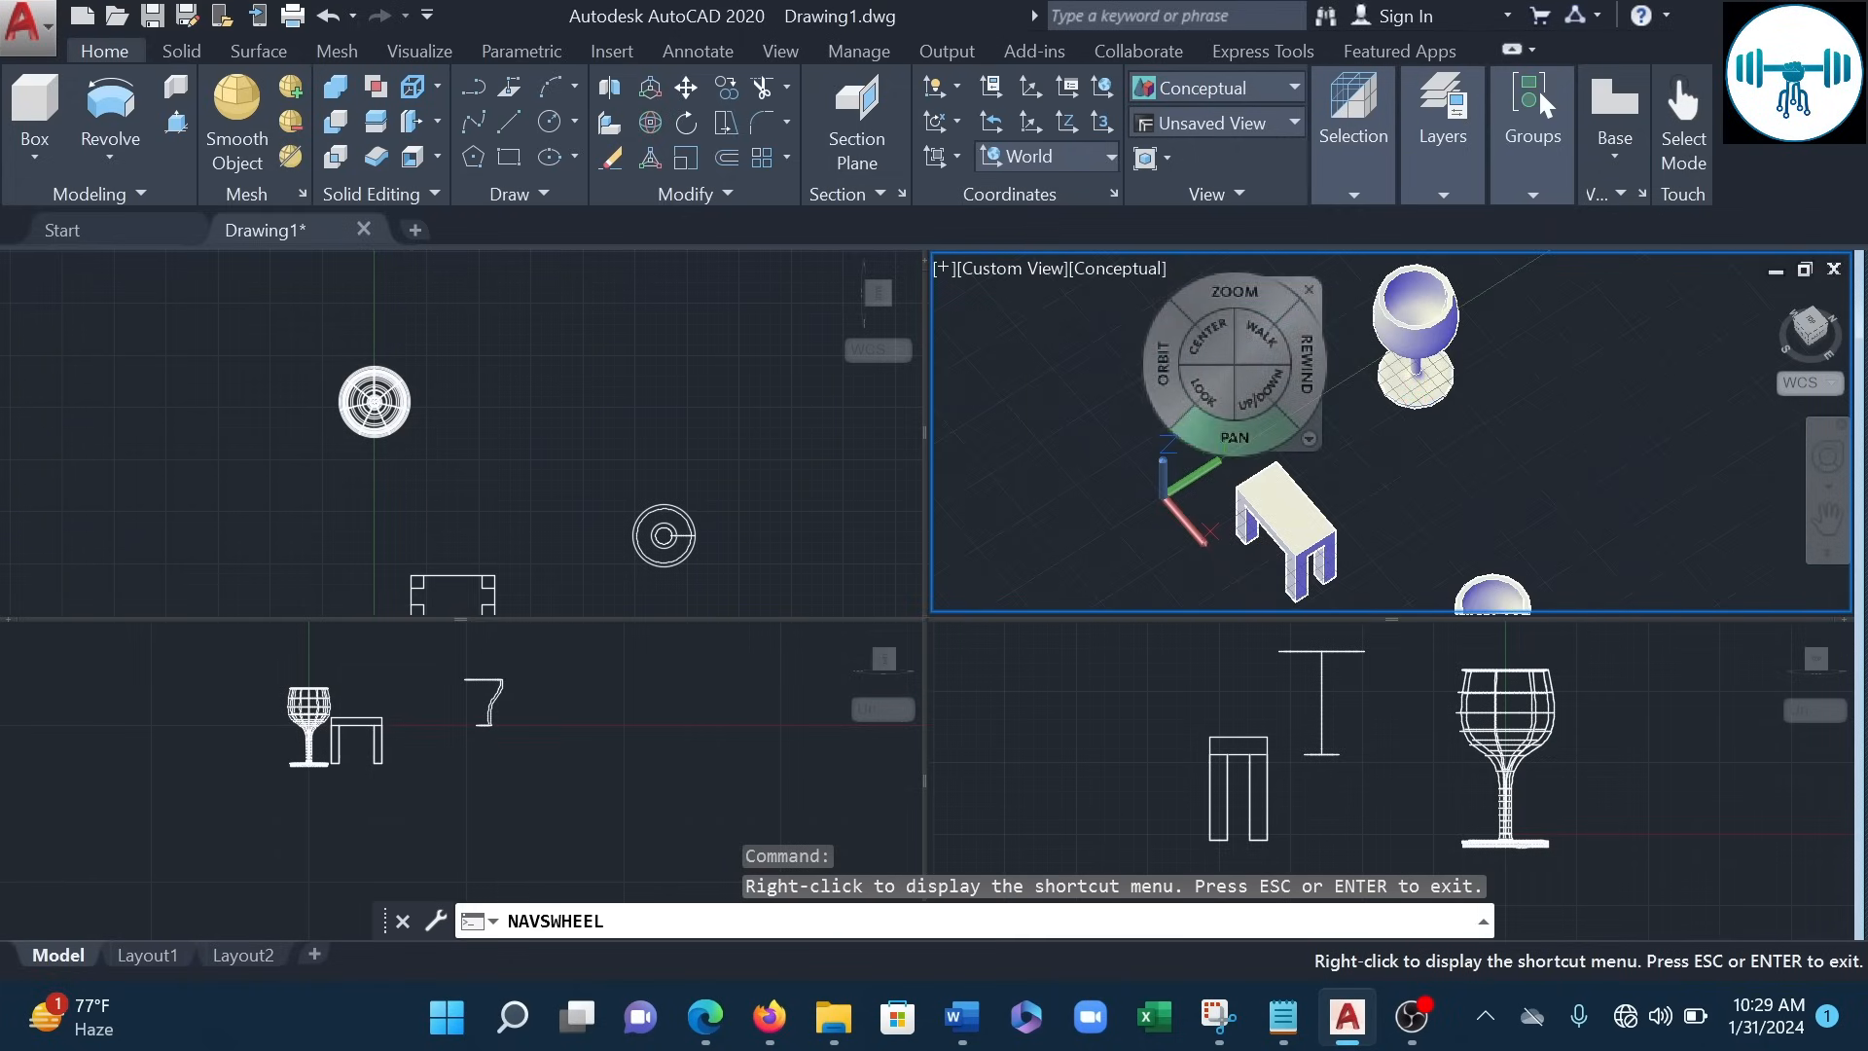
key(Escape)
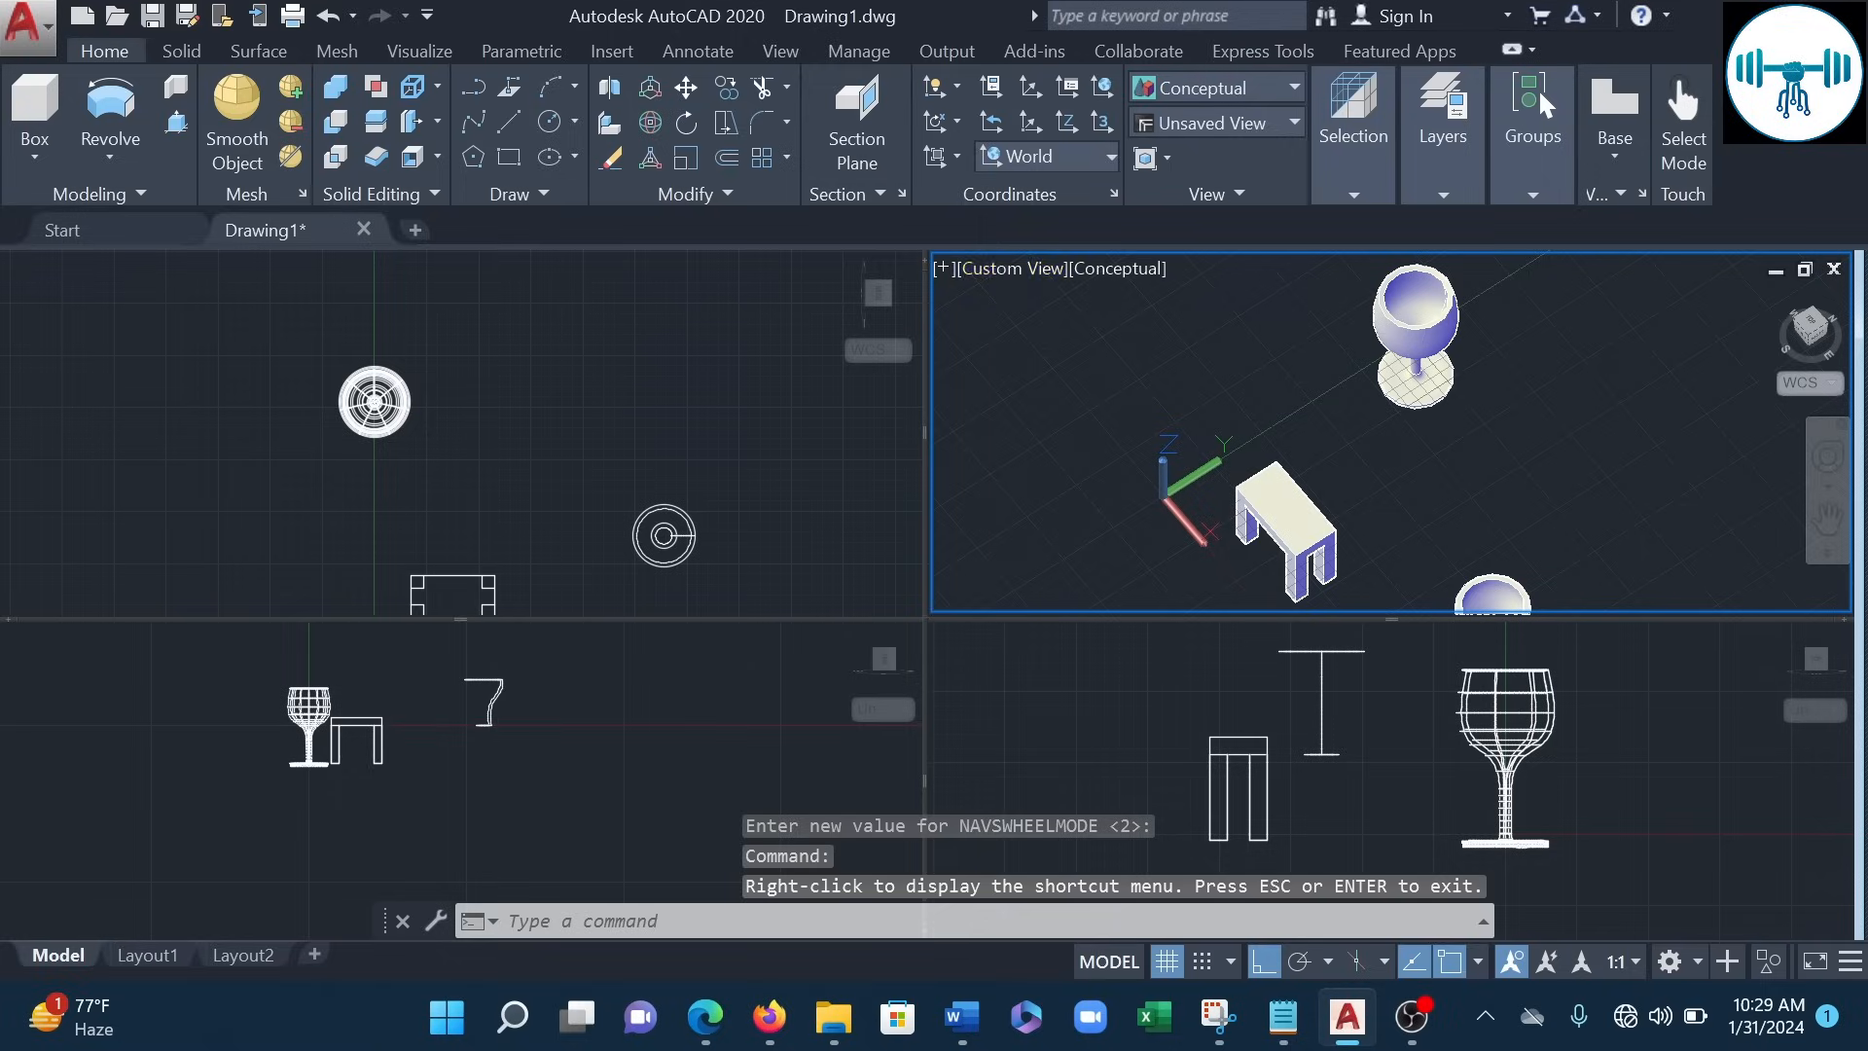
click(1002, 265)
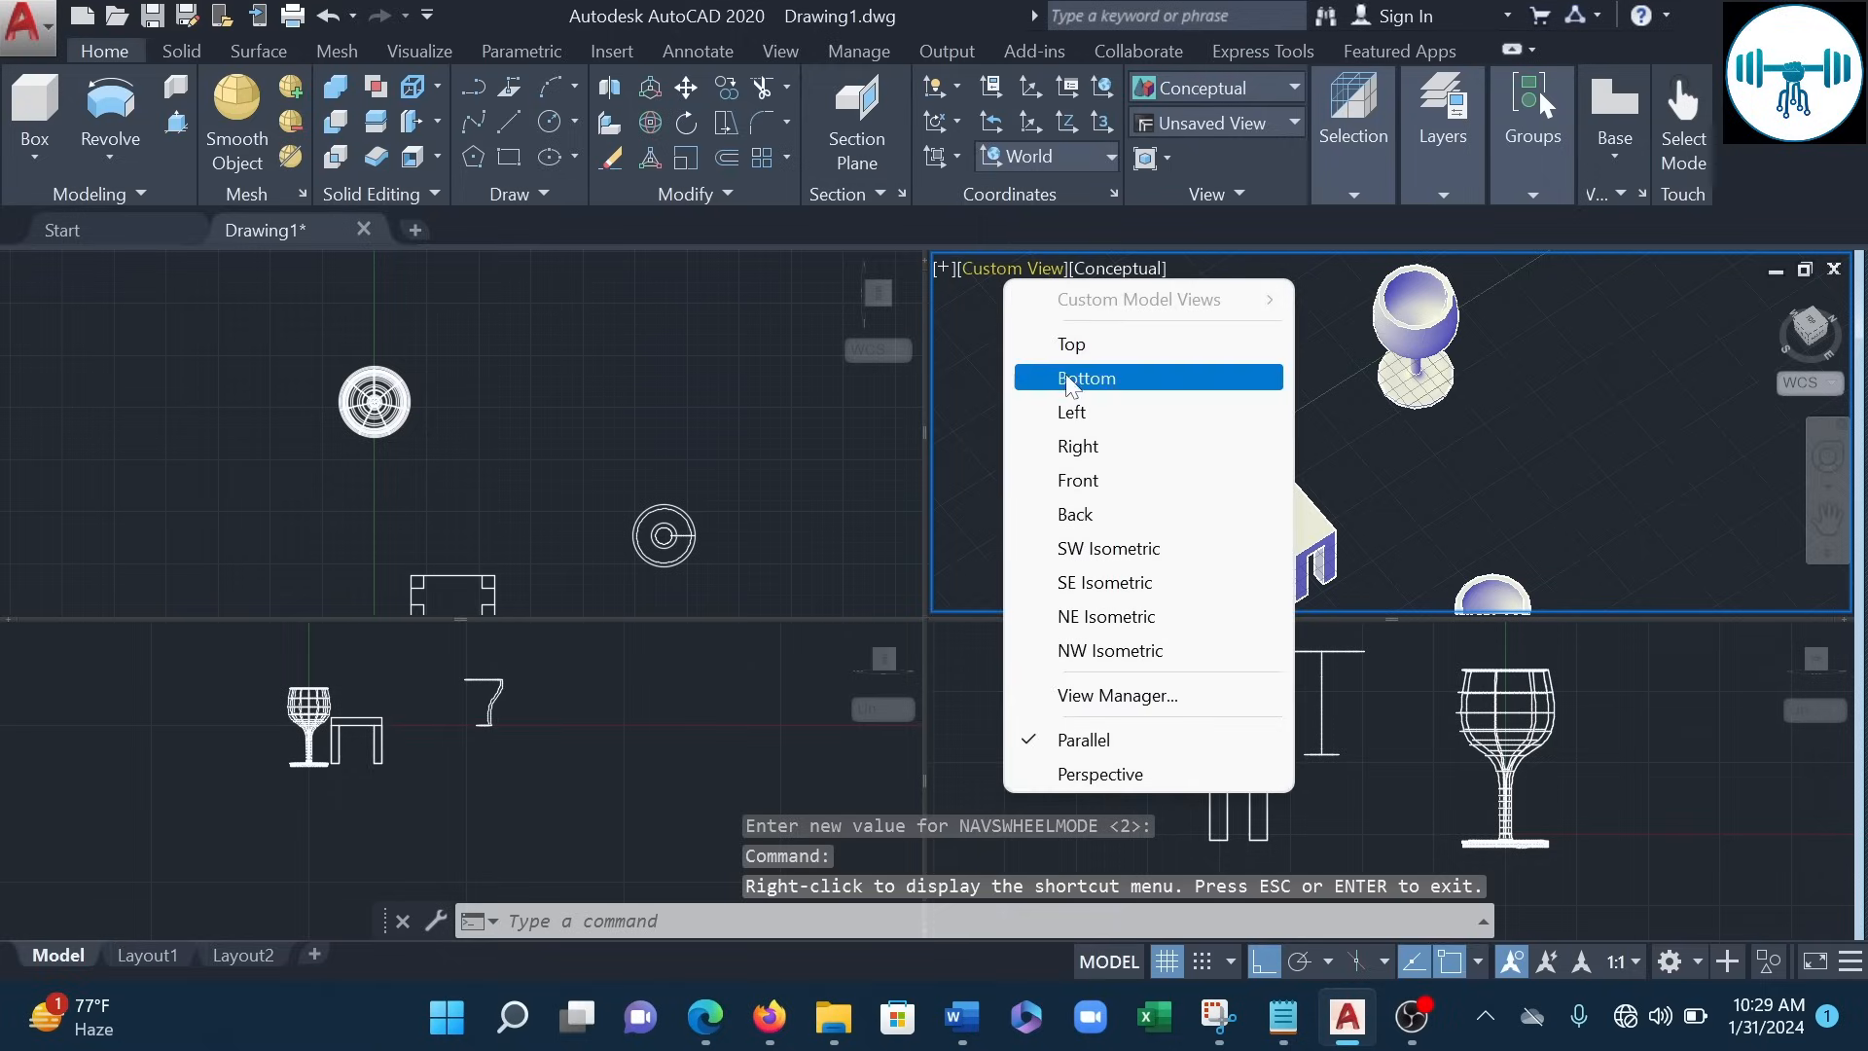
click(1156, 583)
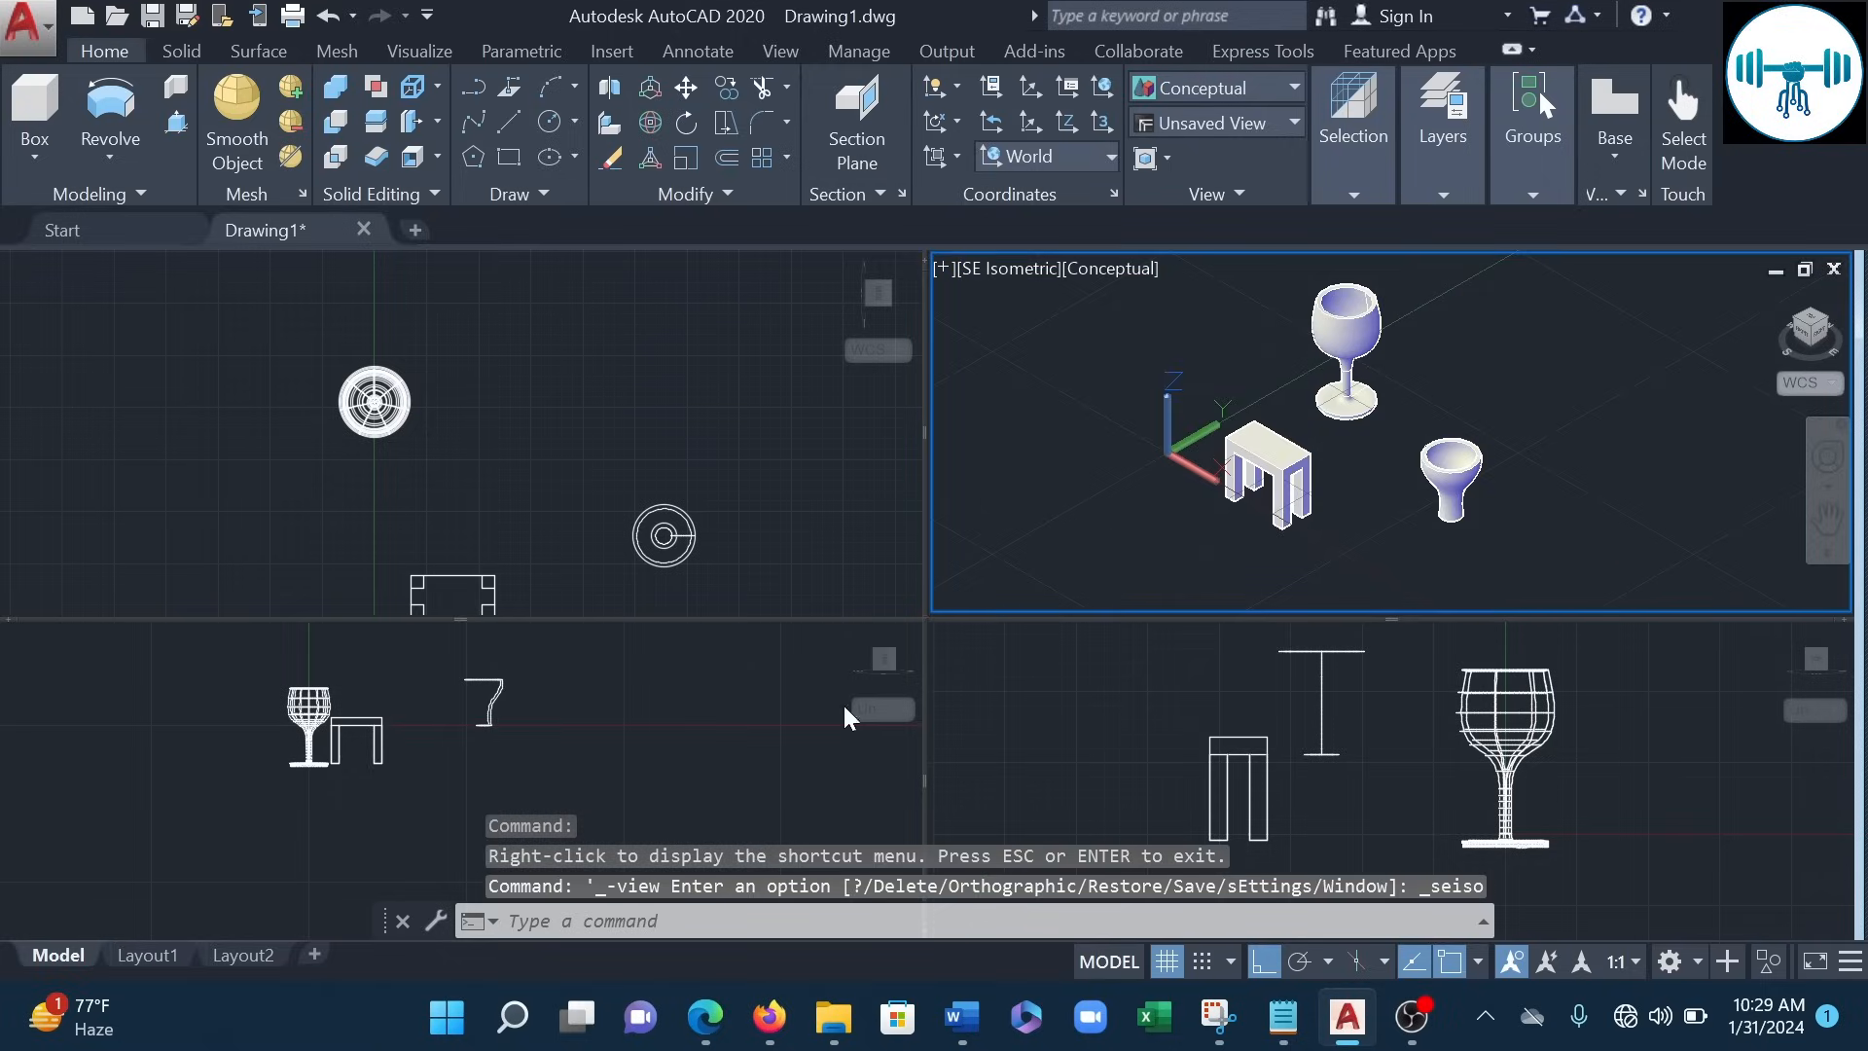
- Draw a horizontal line about 190 units long in the Top view, in the empty area beside the goblet
click(569, 486)
scroll(584, 414, down, 3)
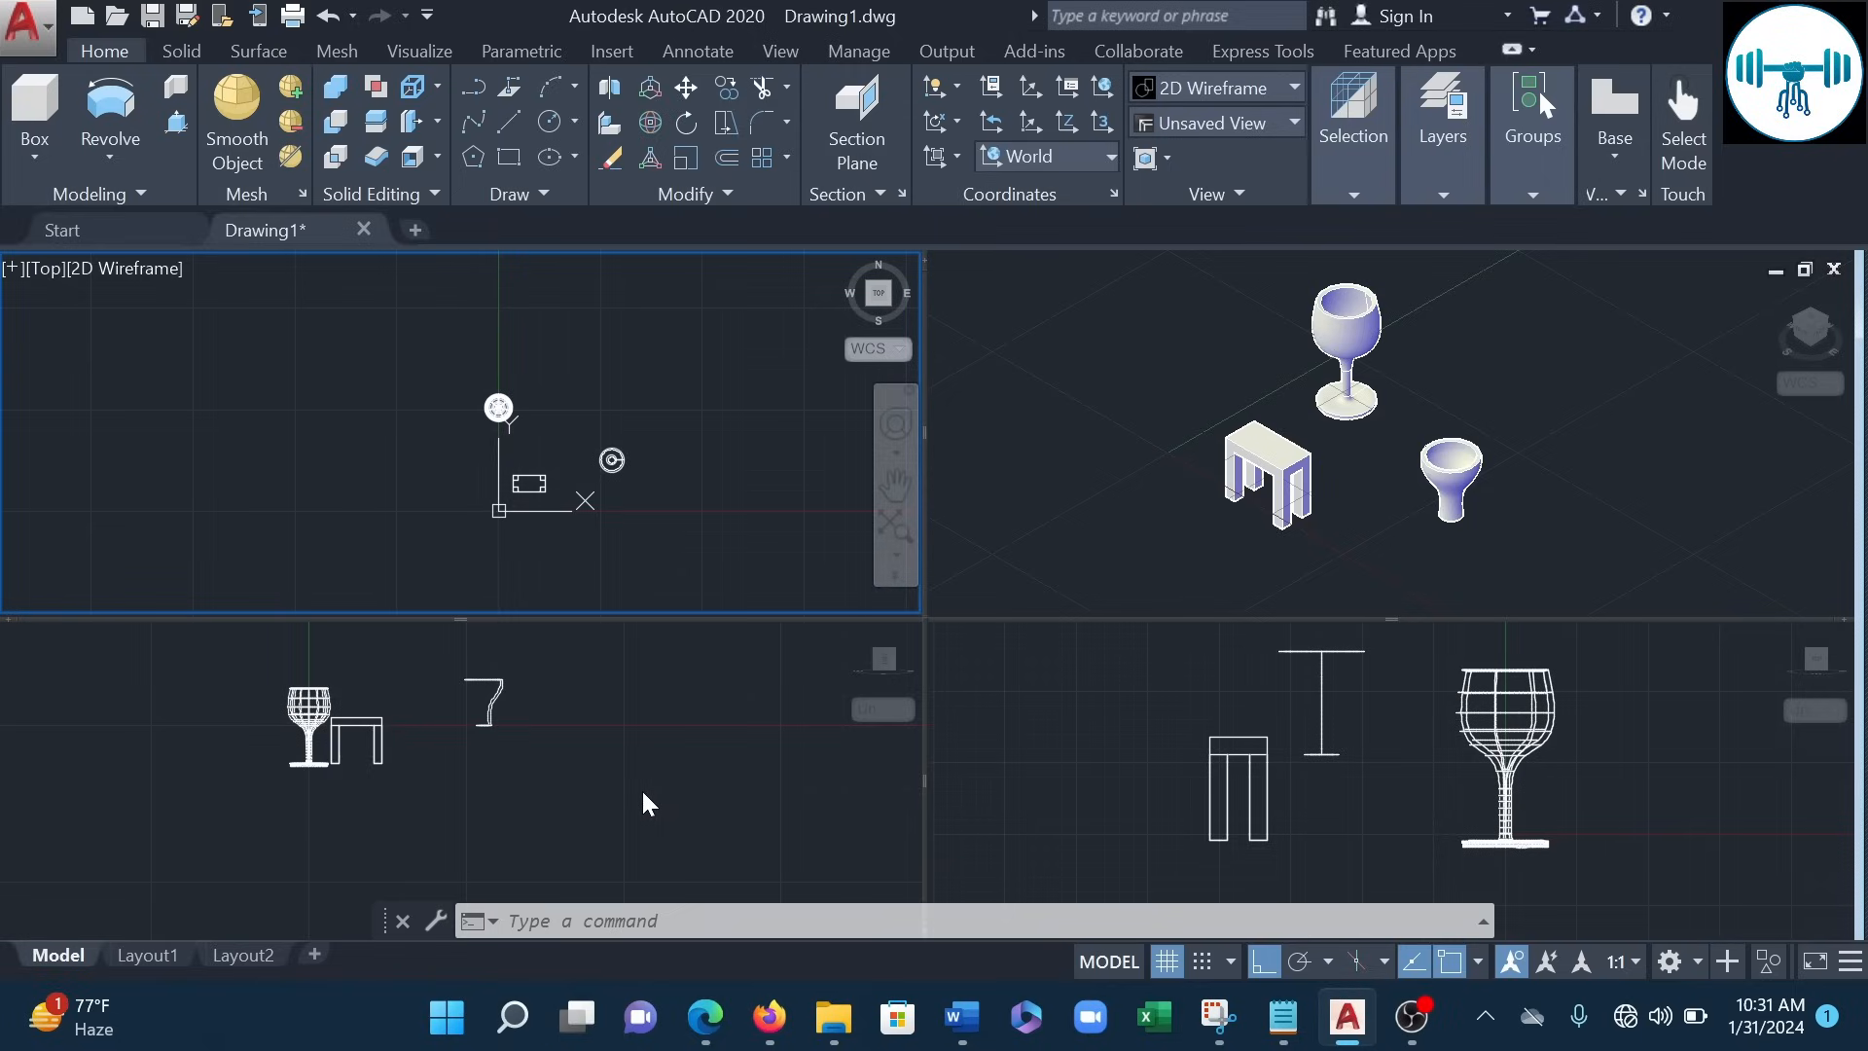
click(604, 753)
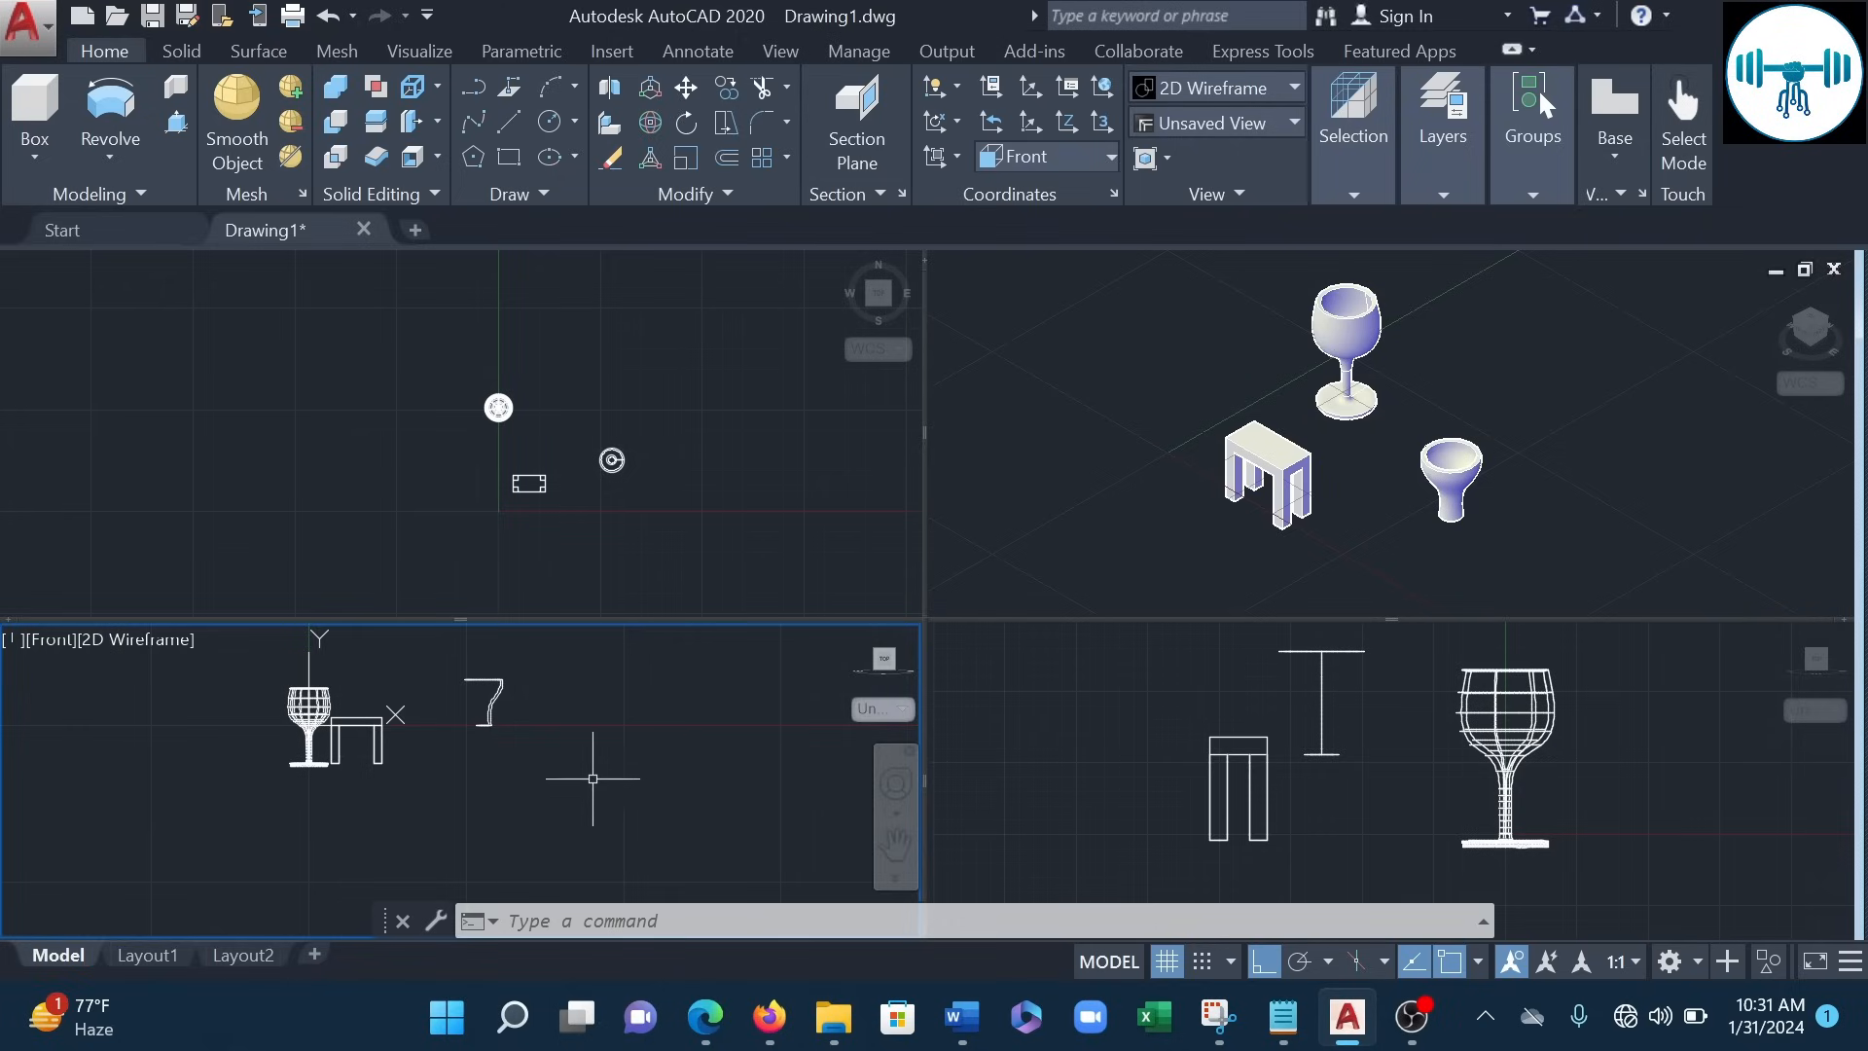
middle_drag(713, 759, 730, 696)
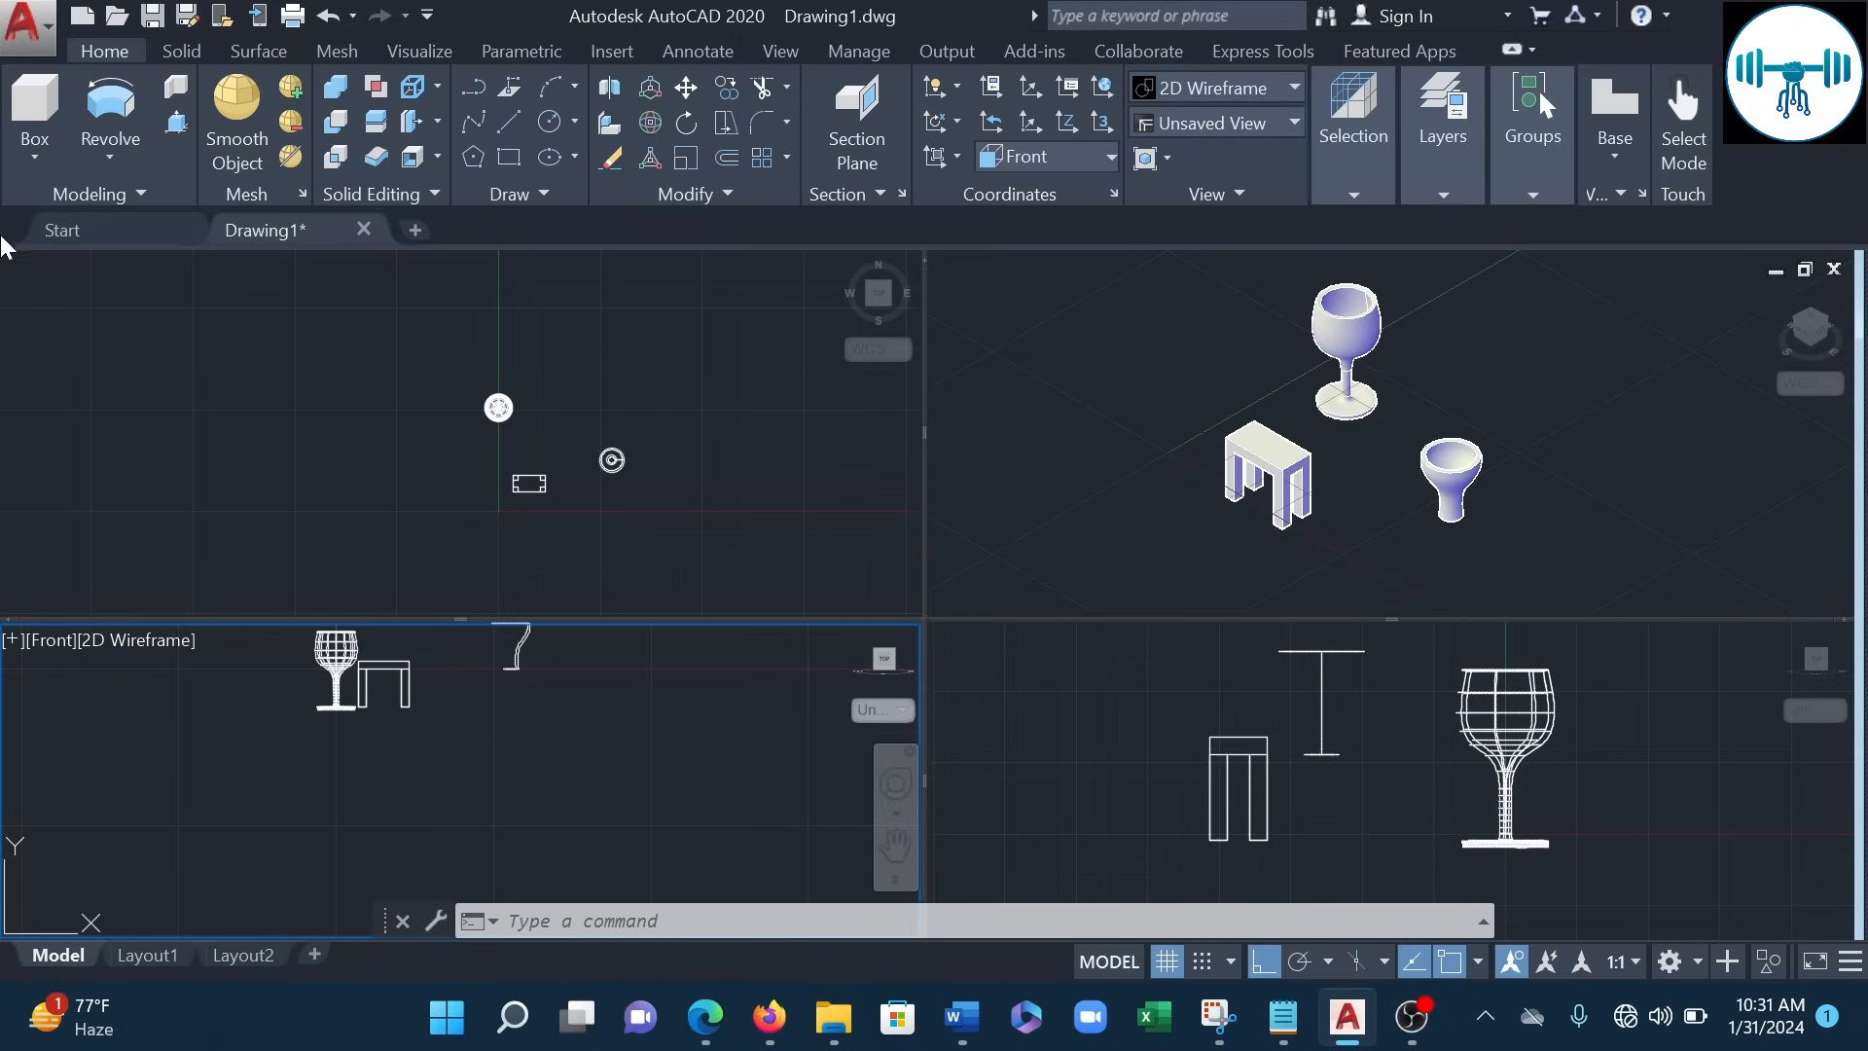
click(399, 437)
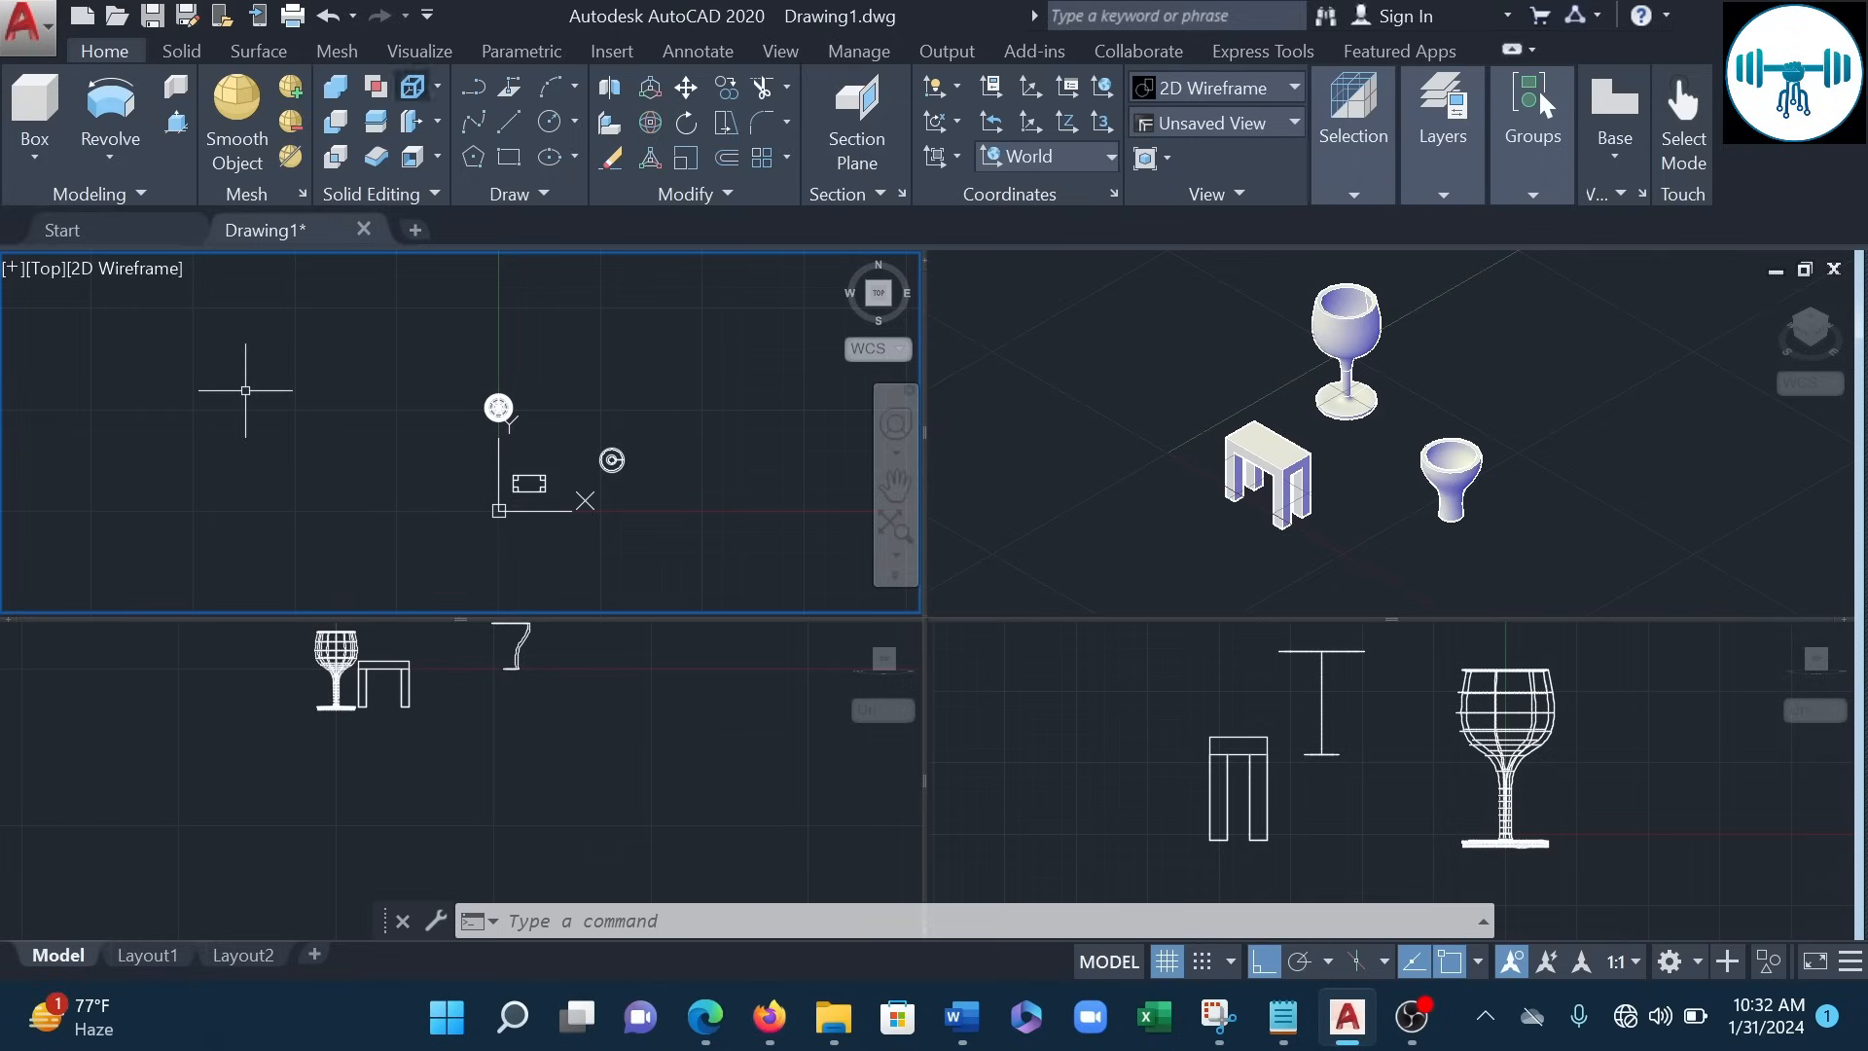
middle_drag(571, 450, 688, 427)
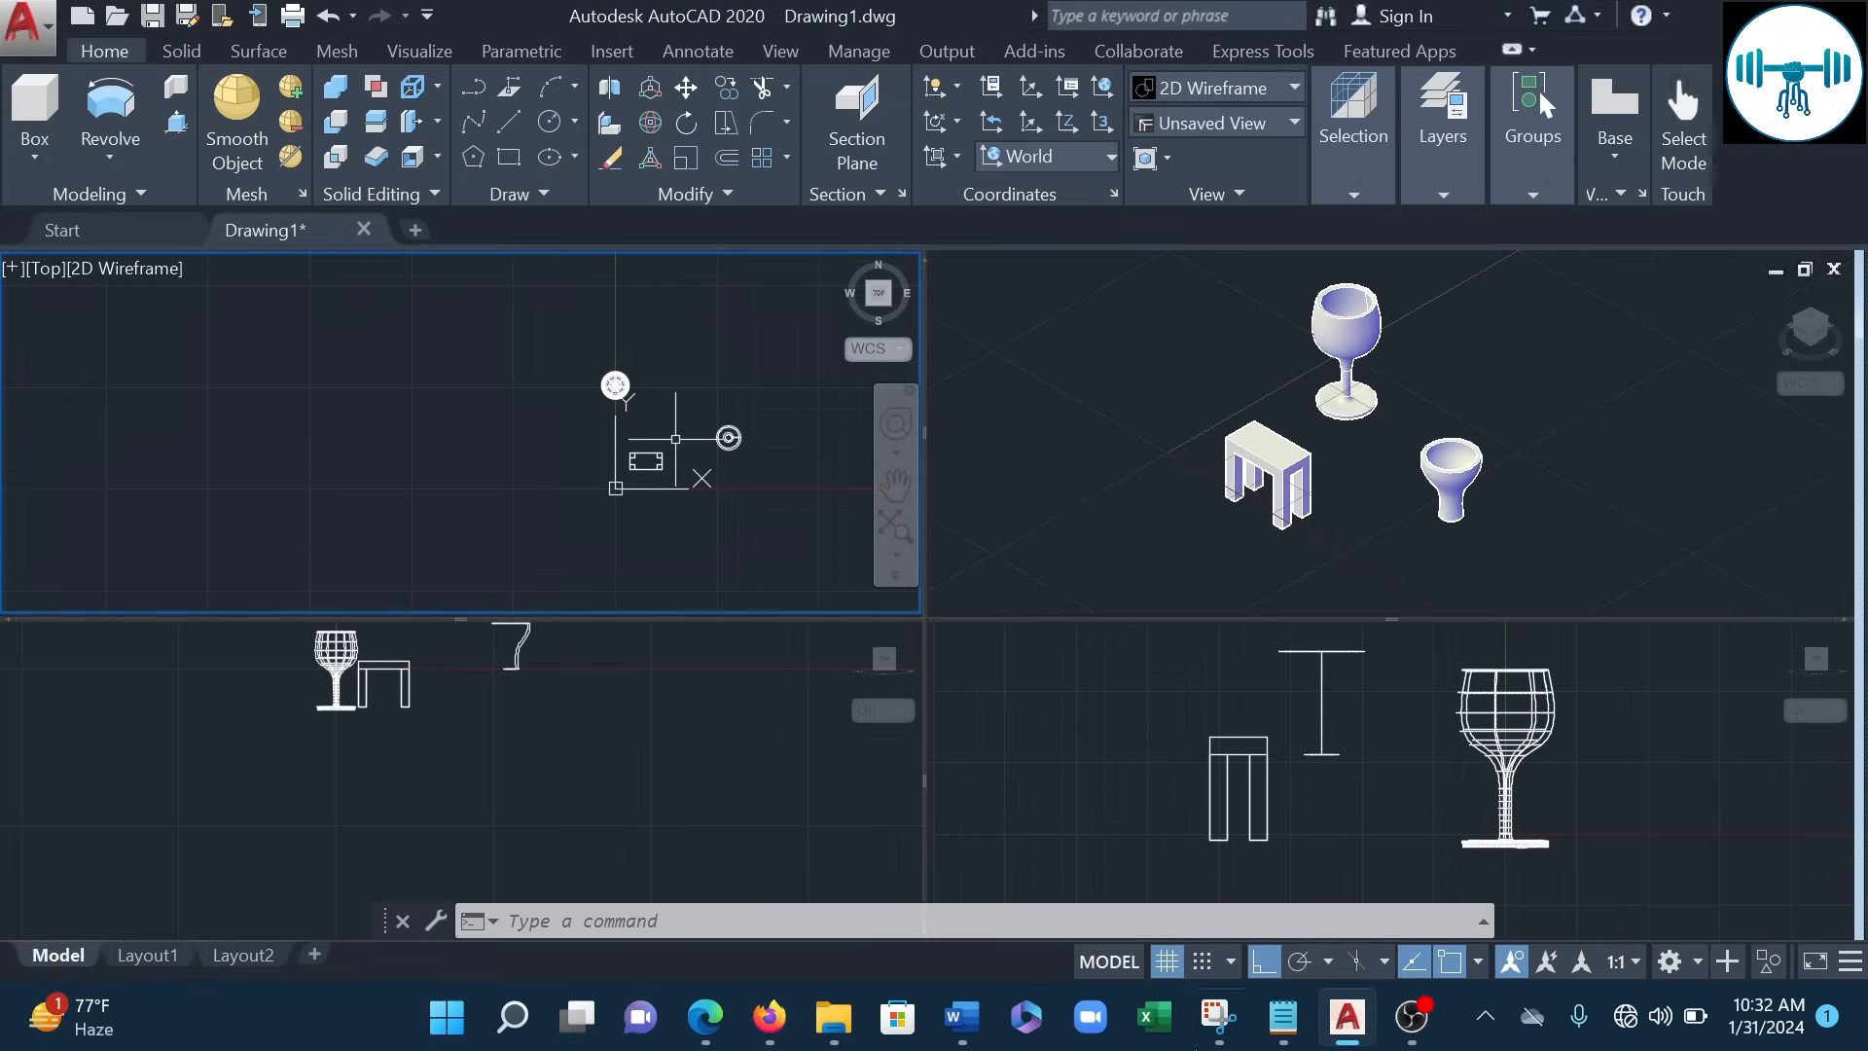
click(508, 124)
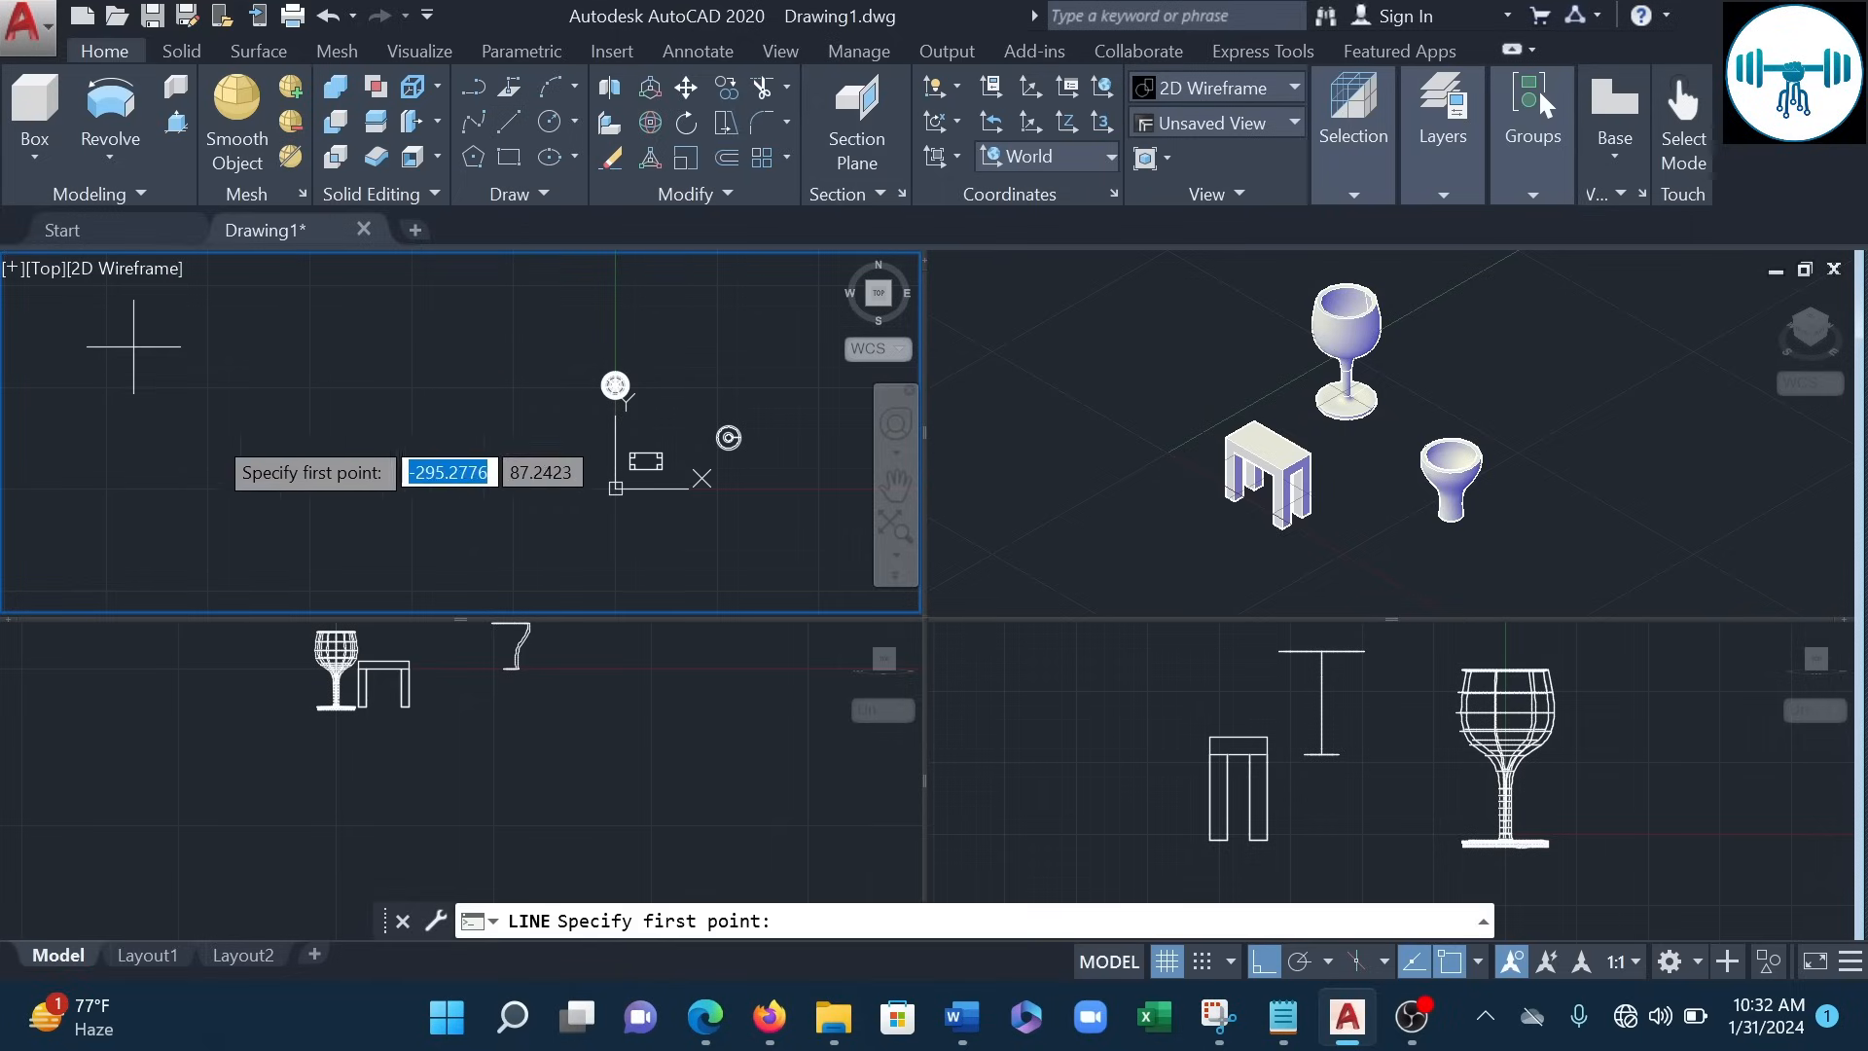
click(243, 336)
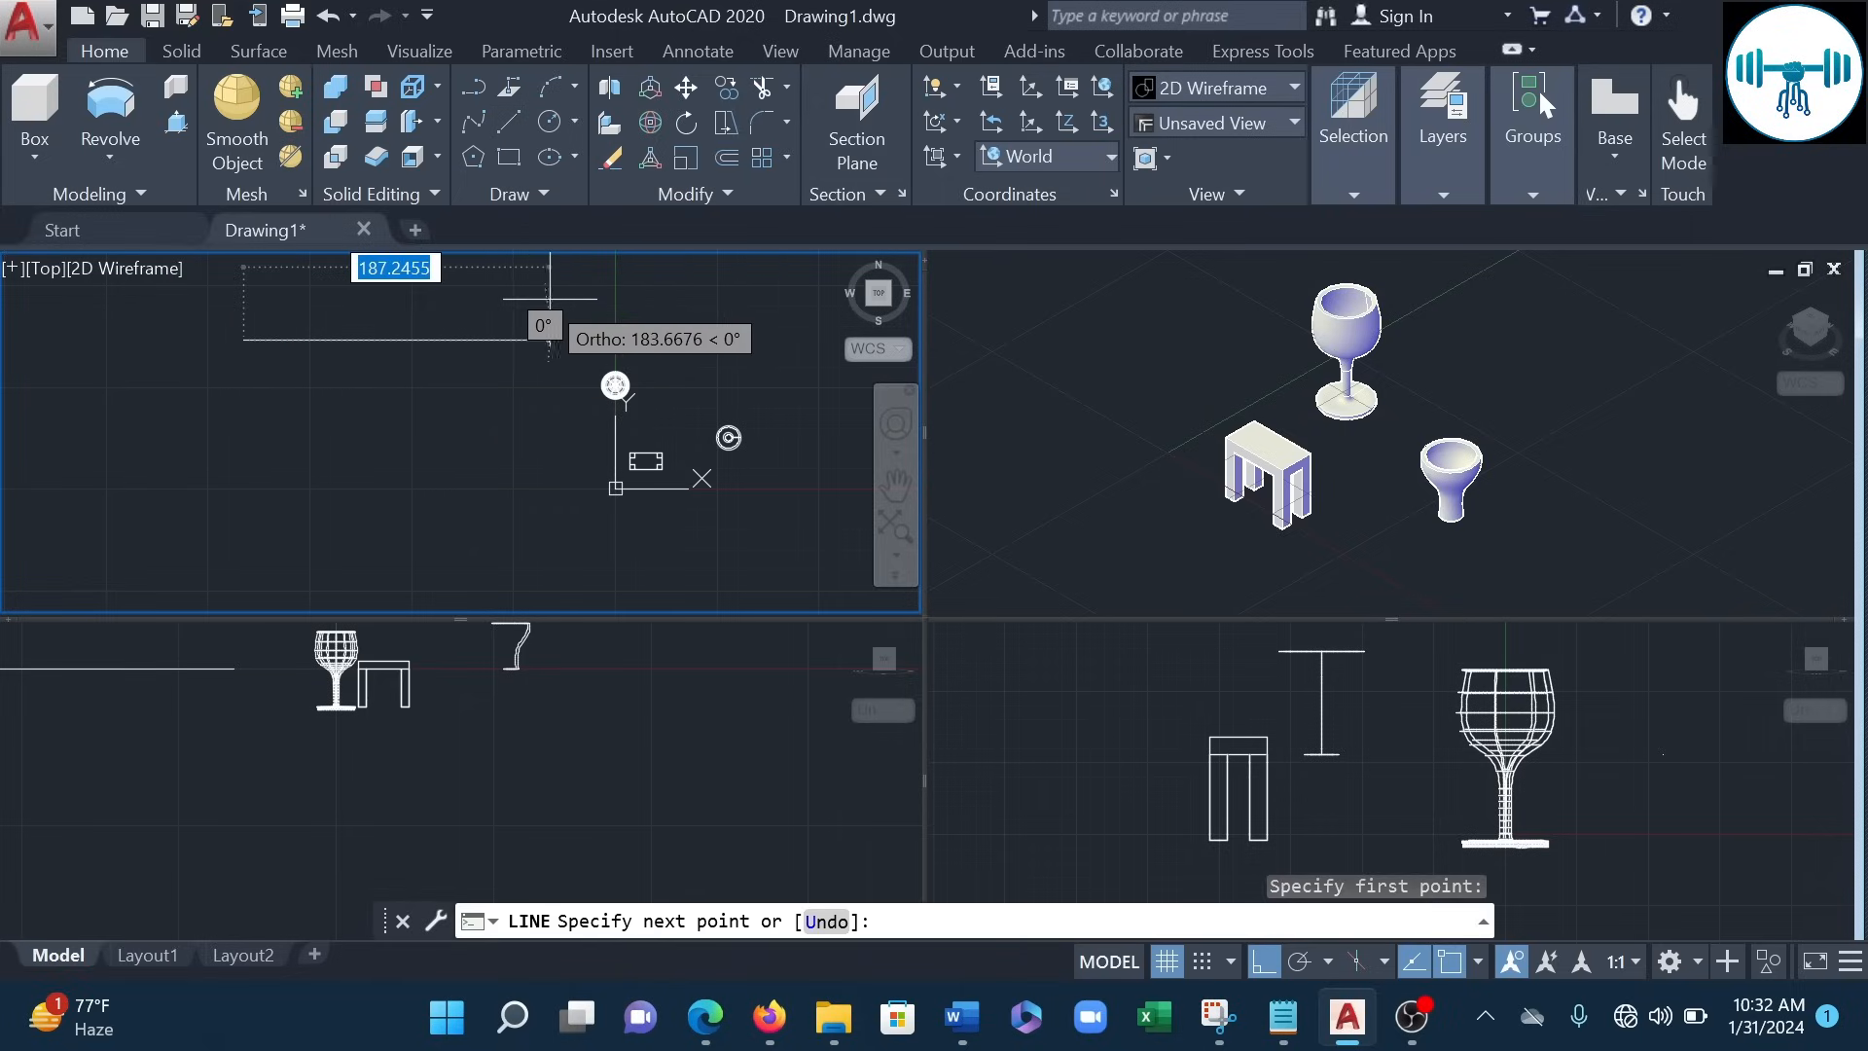
click(556, 313)
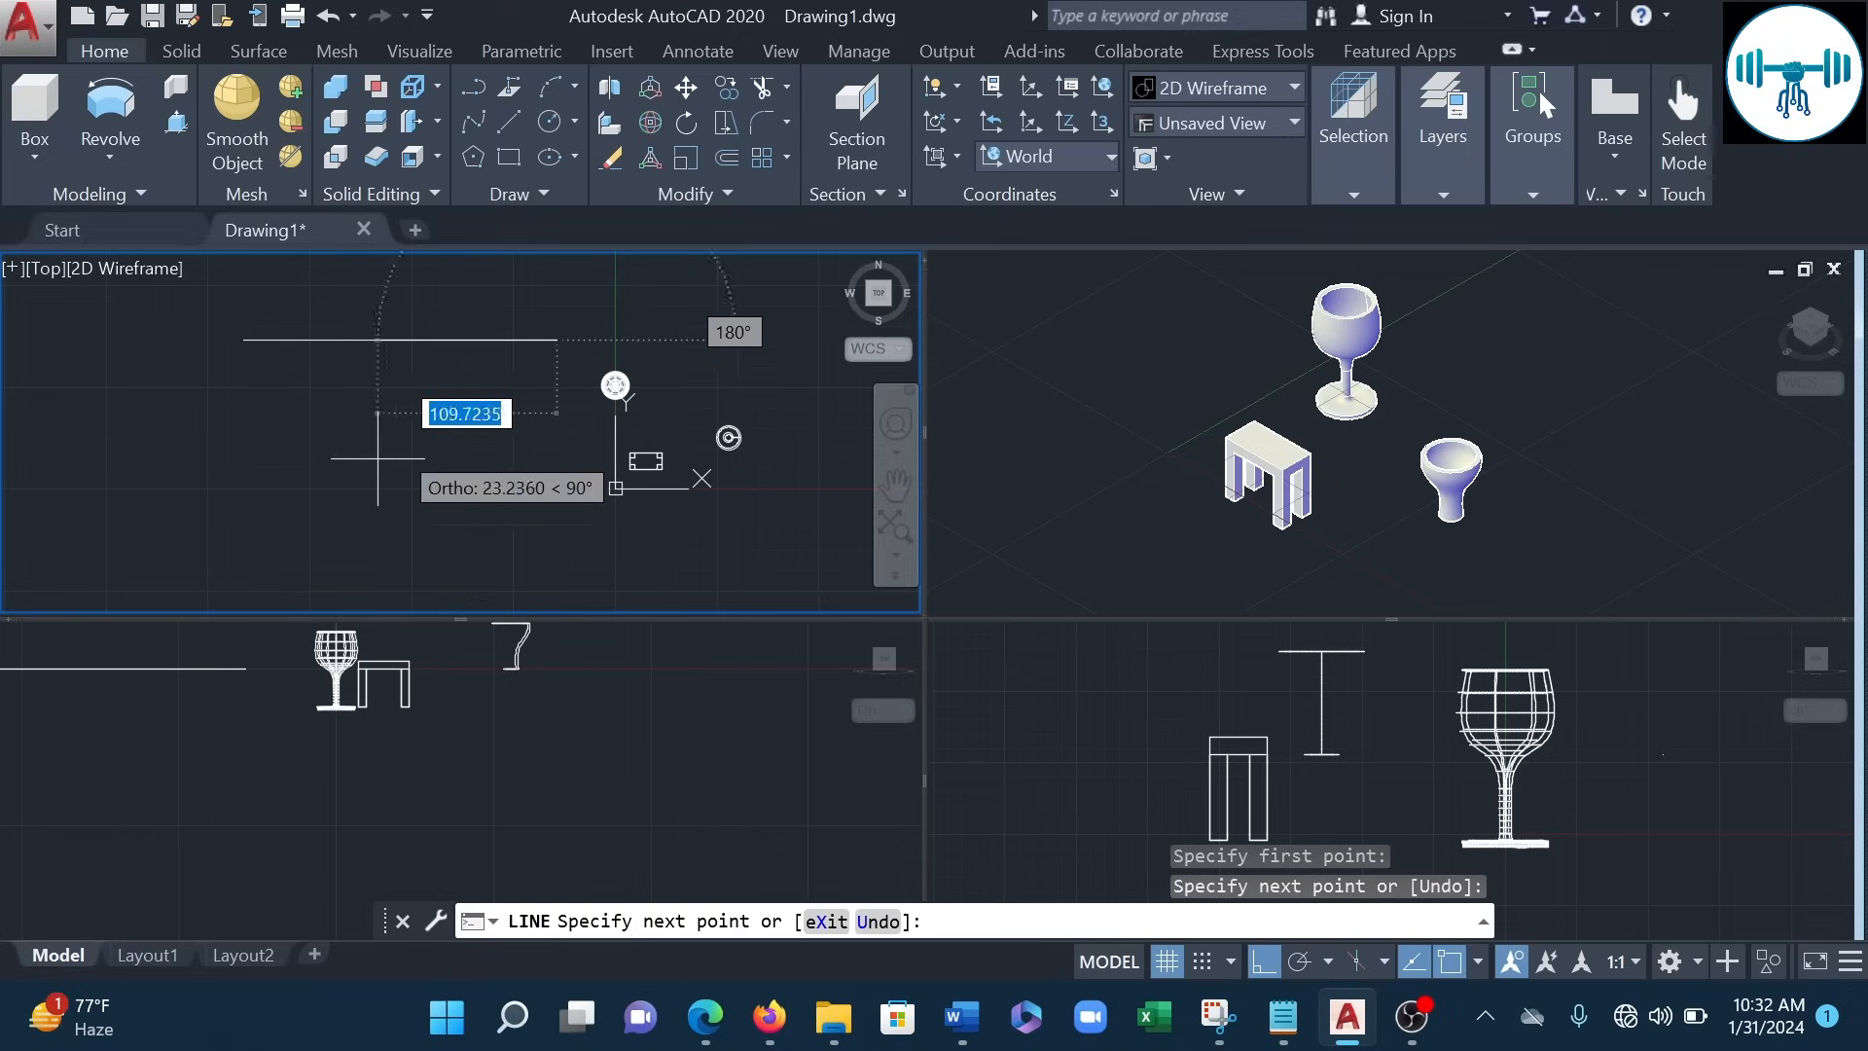
key(Escape)
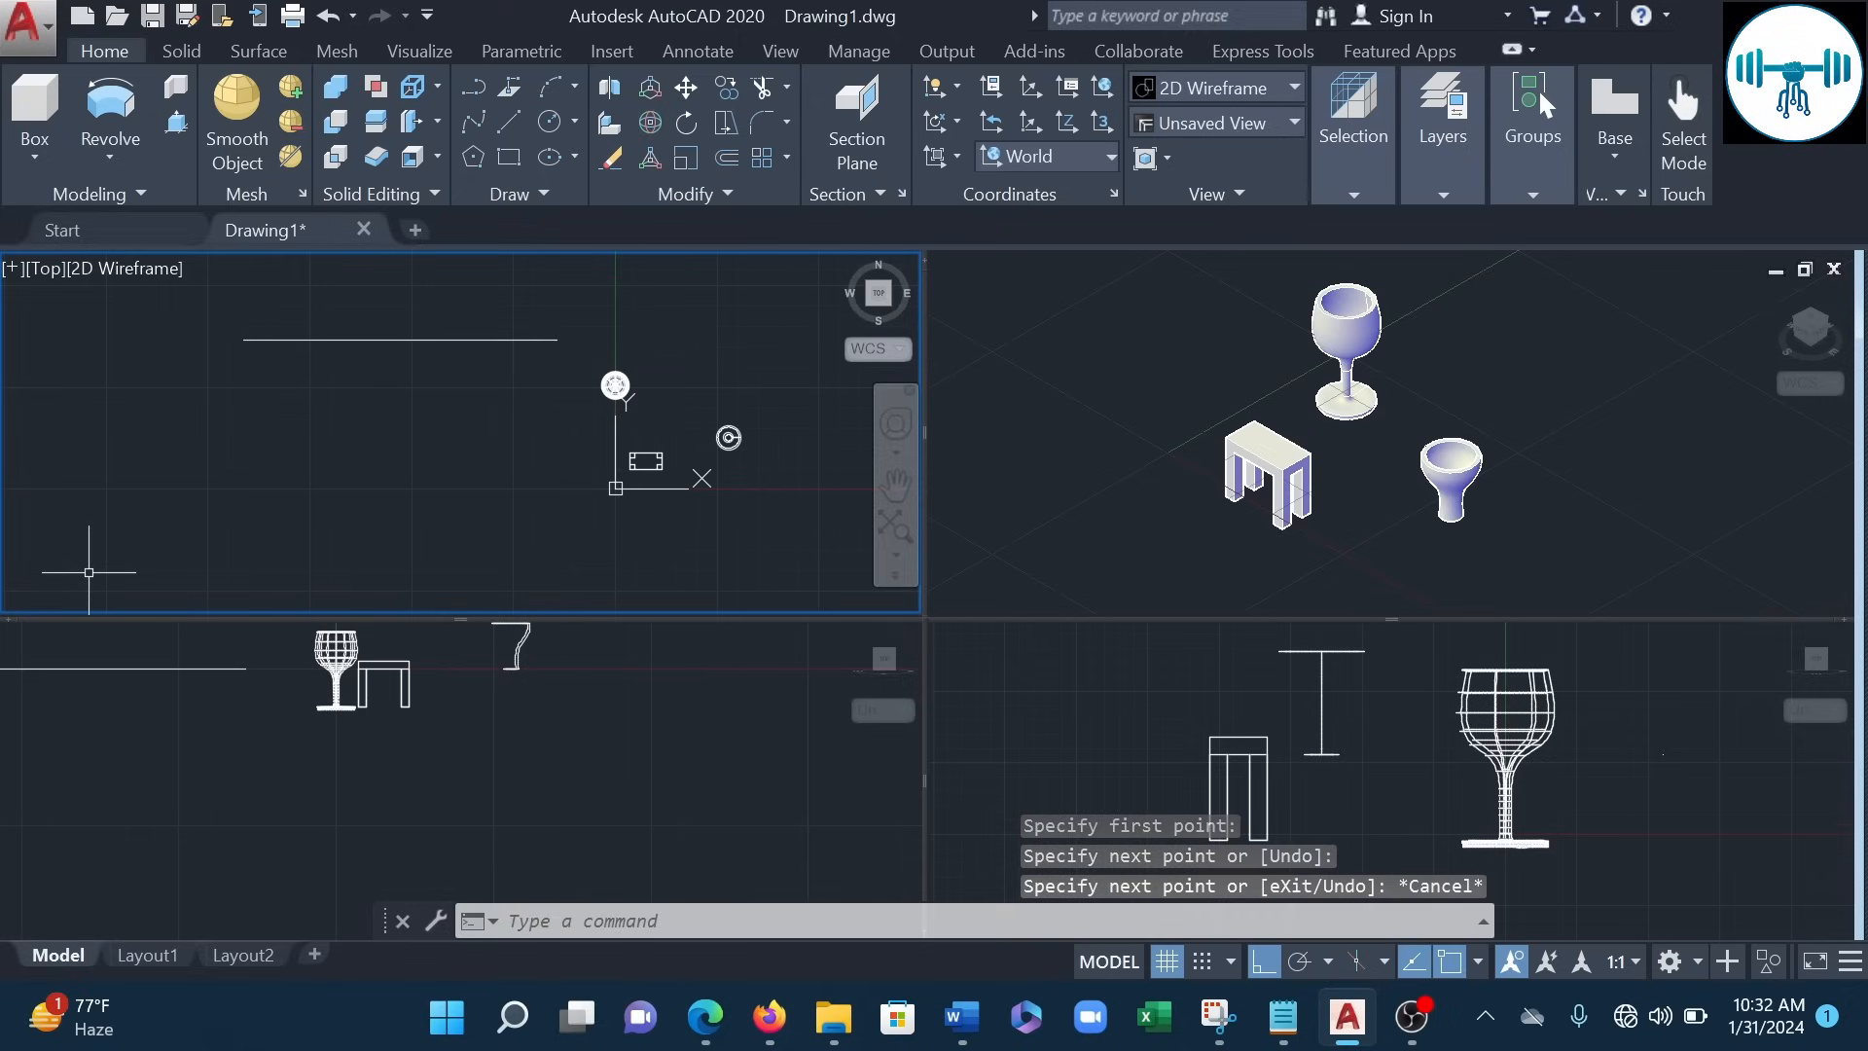
- Examine the new line in the Front, Right and Top views, and frame it with the other objects in the SE Isometric view
click(528, 703)
scroll(547, 710, down, 3)
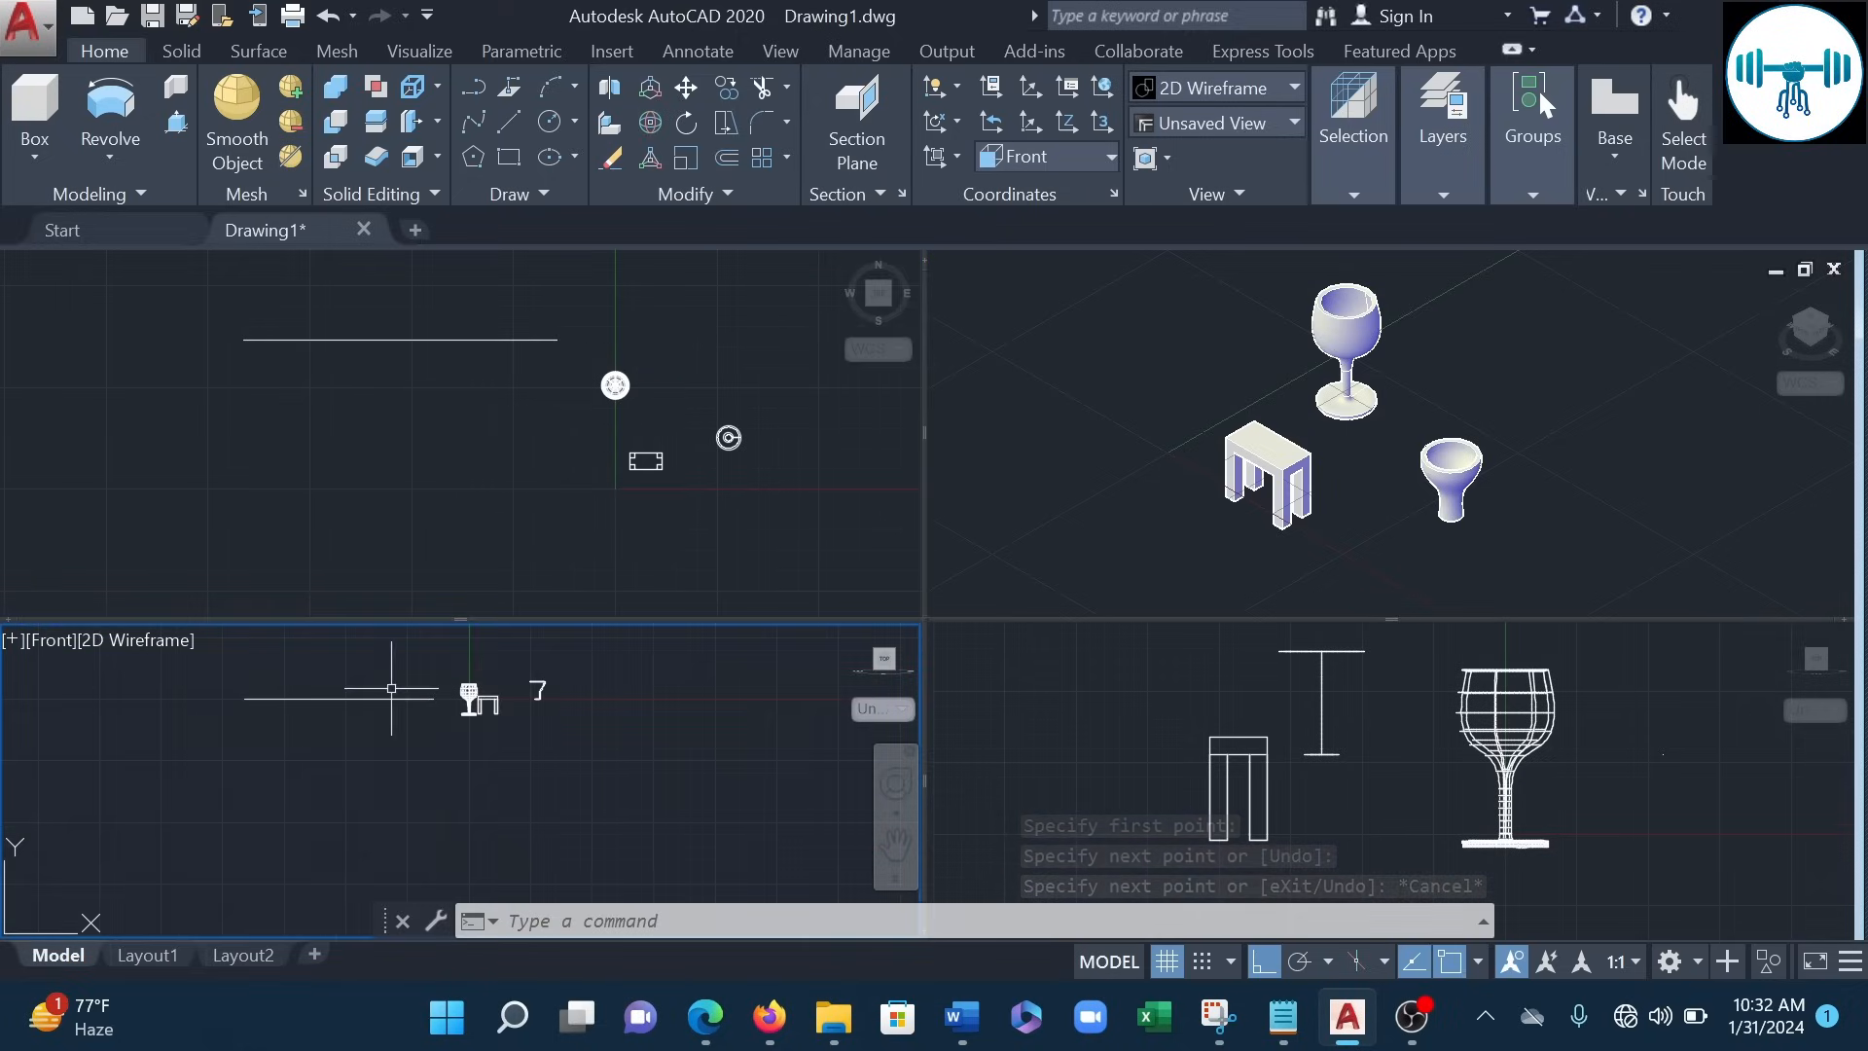
click(1353, 776)
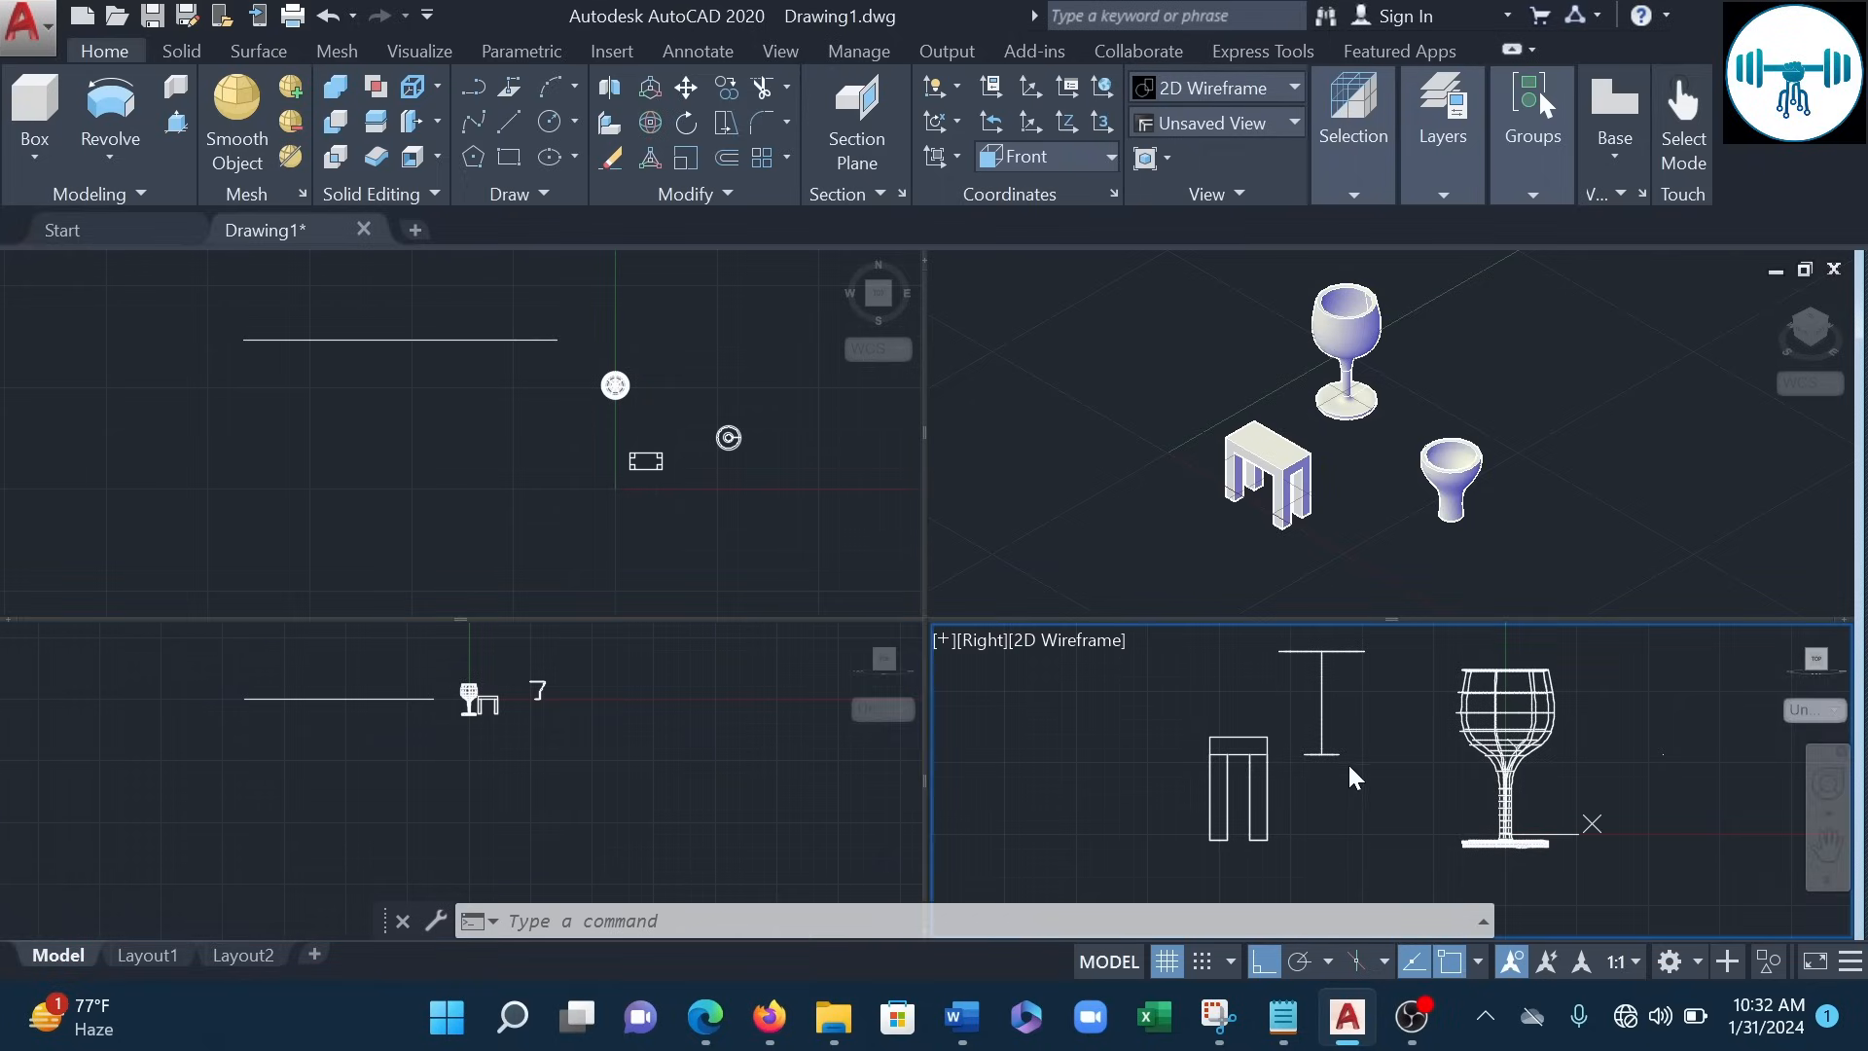
scroll(1391, 754, down, 5)
scroll(1383, 753, up, 3)
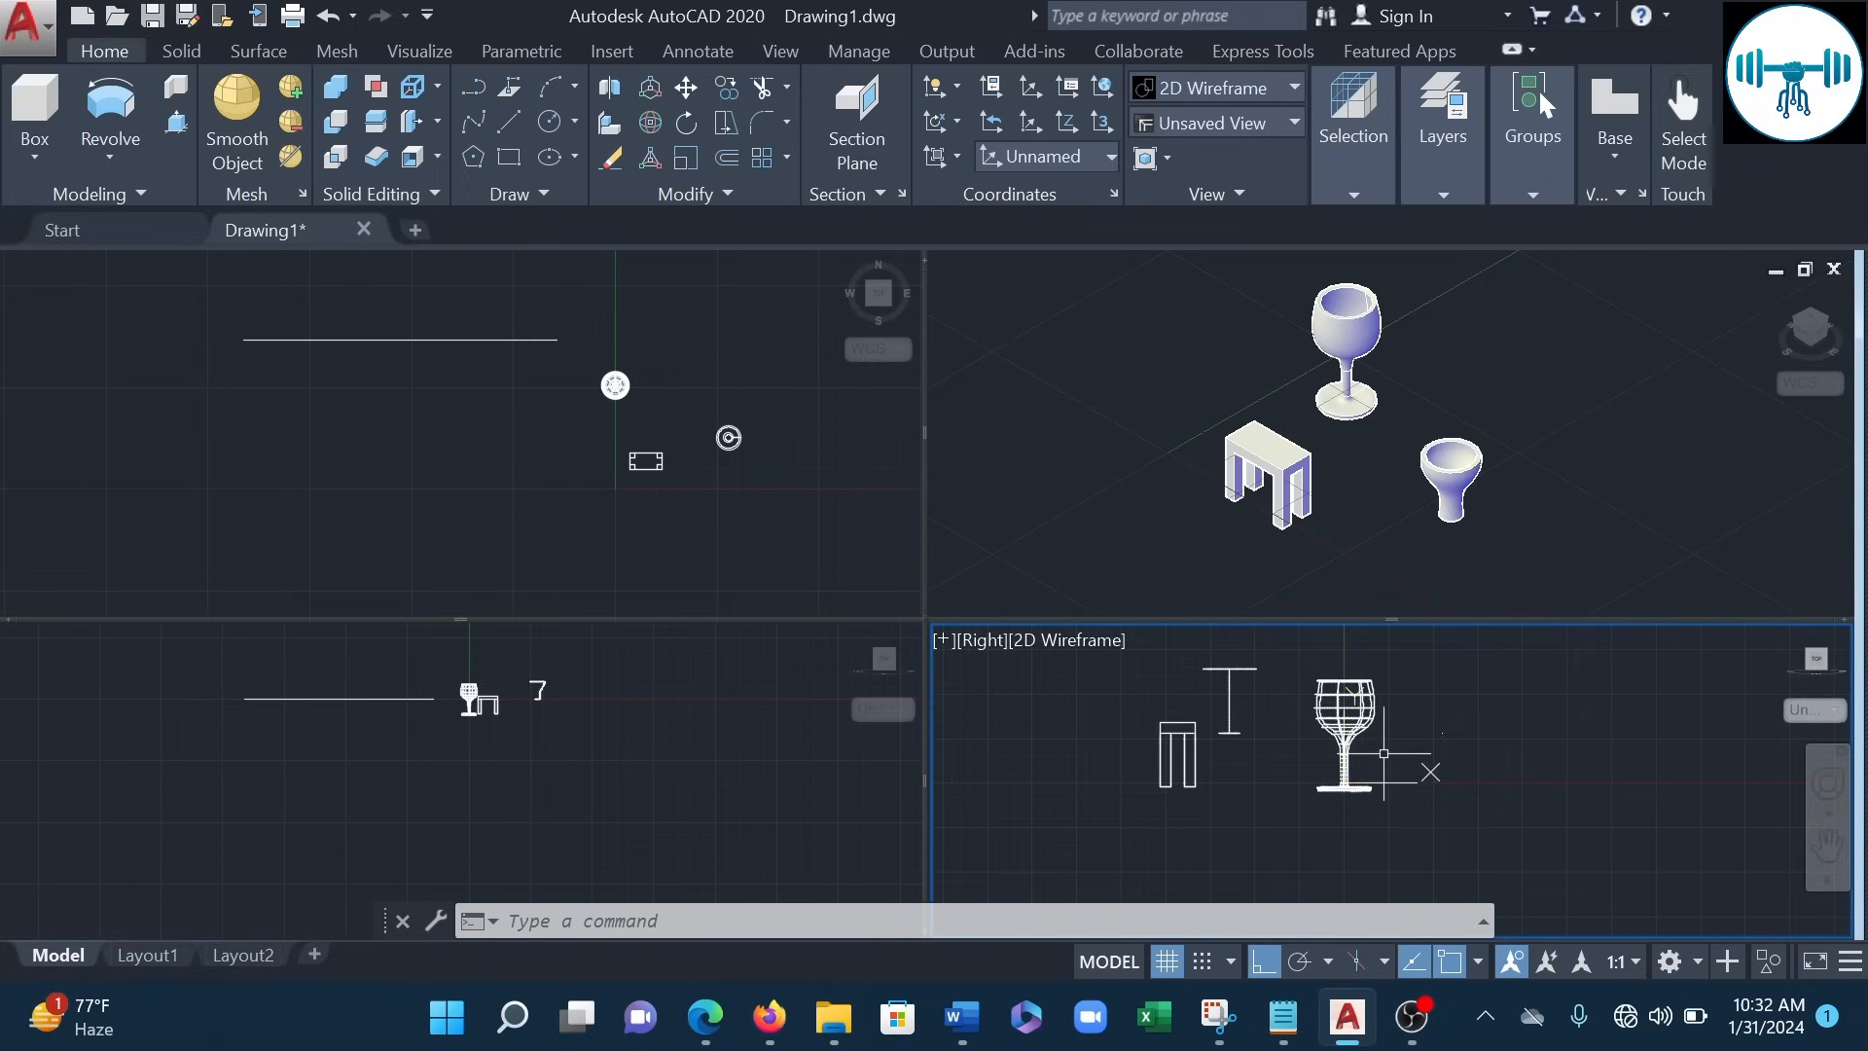
scroll(1383, 753, up, 2)
scroll(1391, 750, down, 4)
click(440, 418)
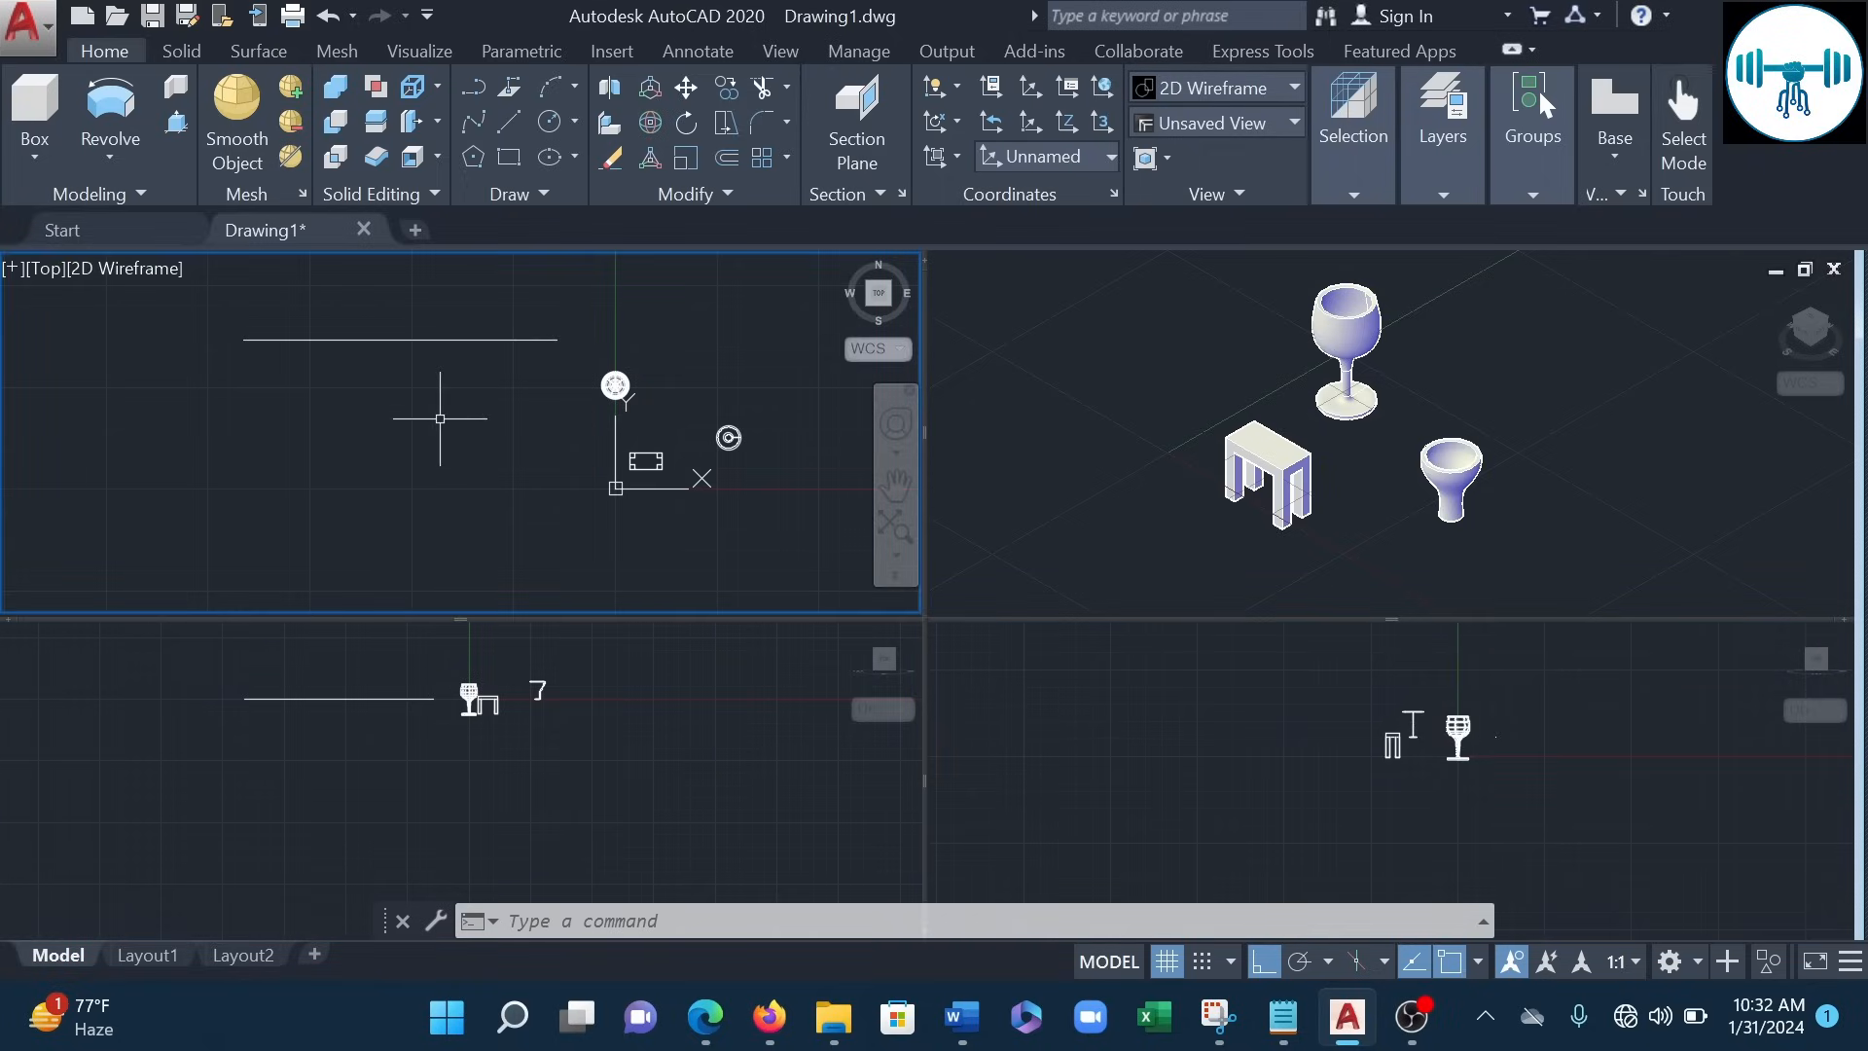
click(494, 340)
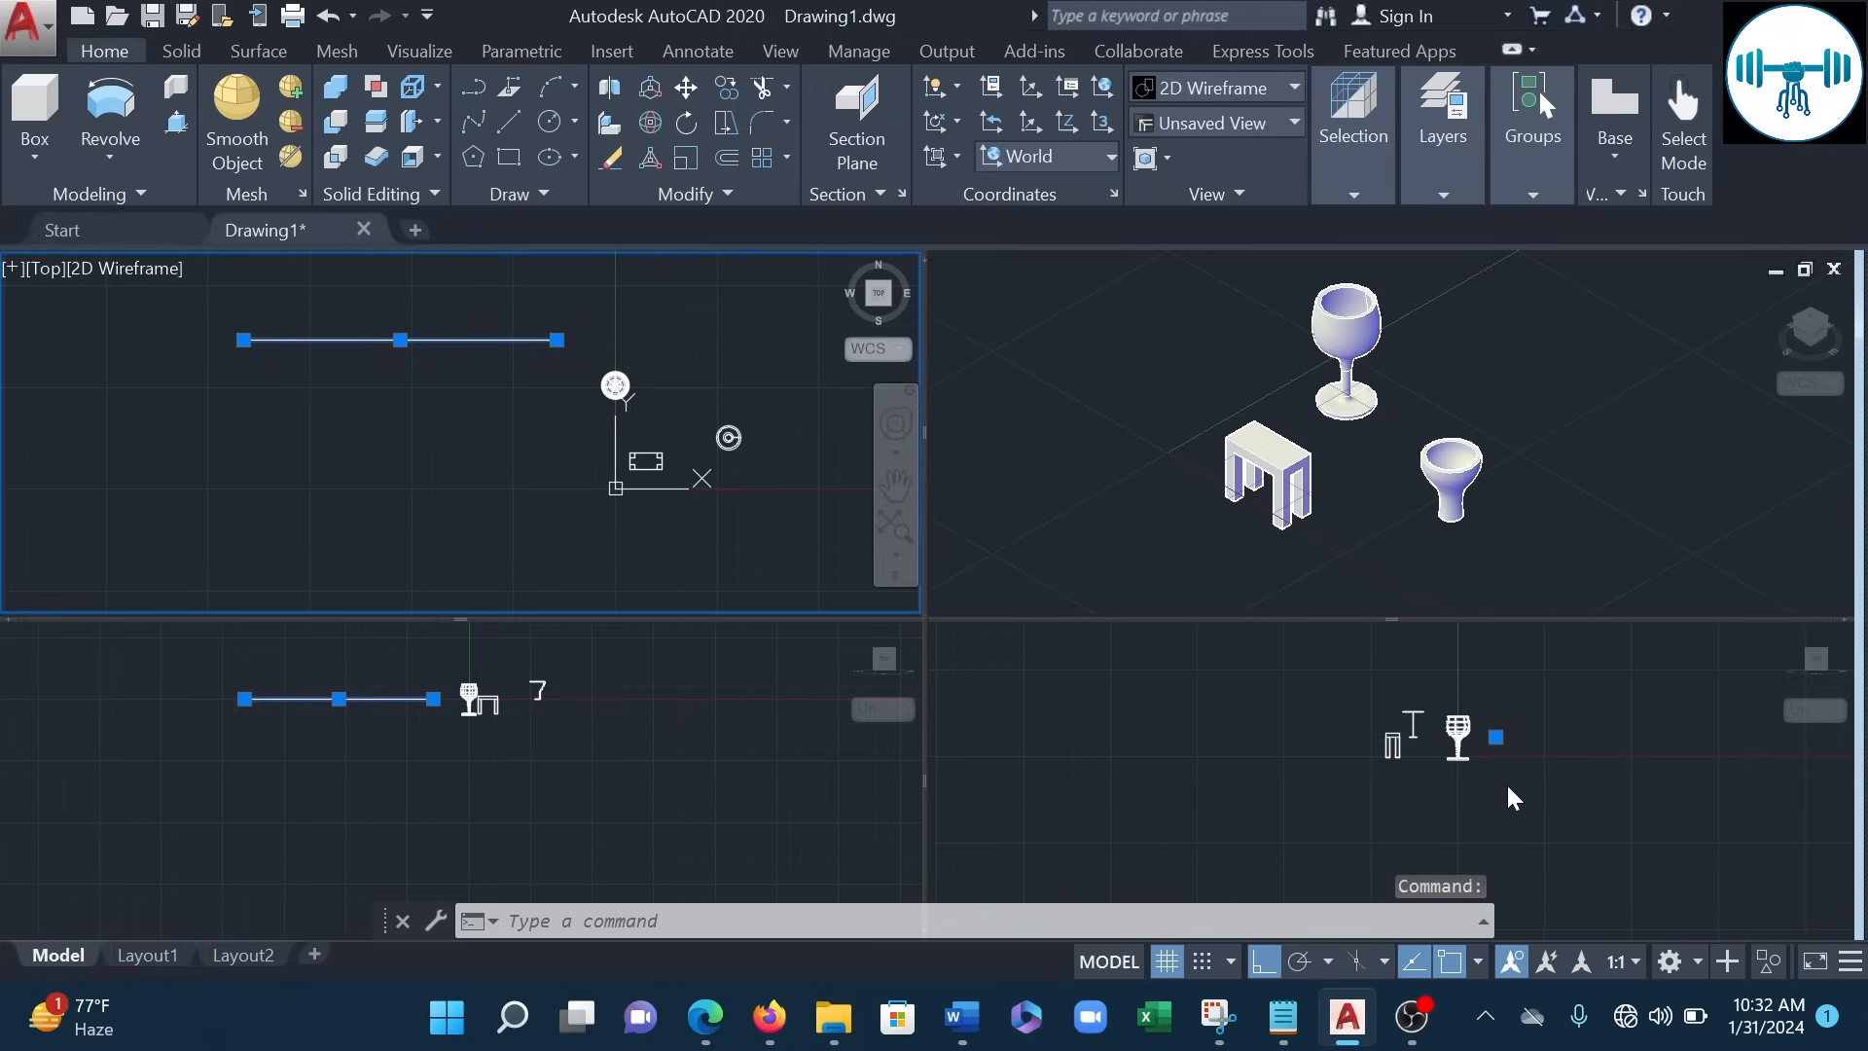
key(Escape)
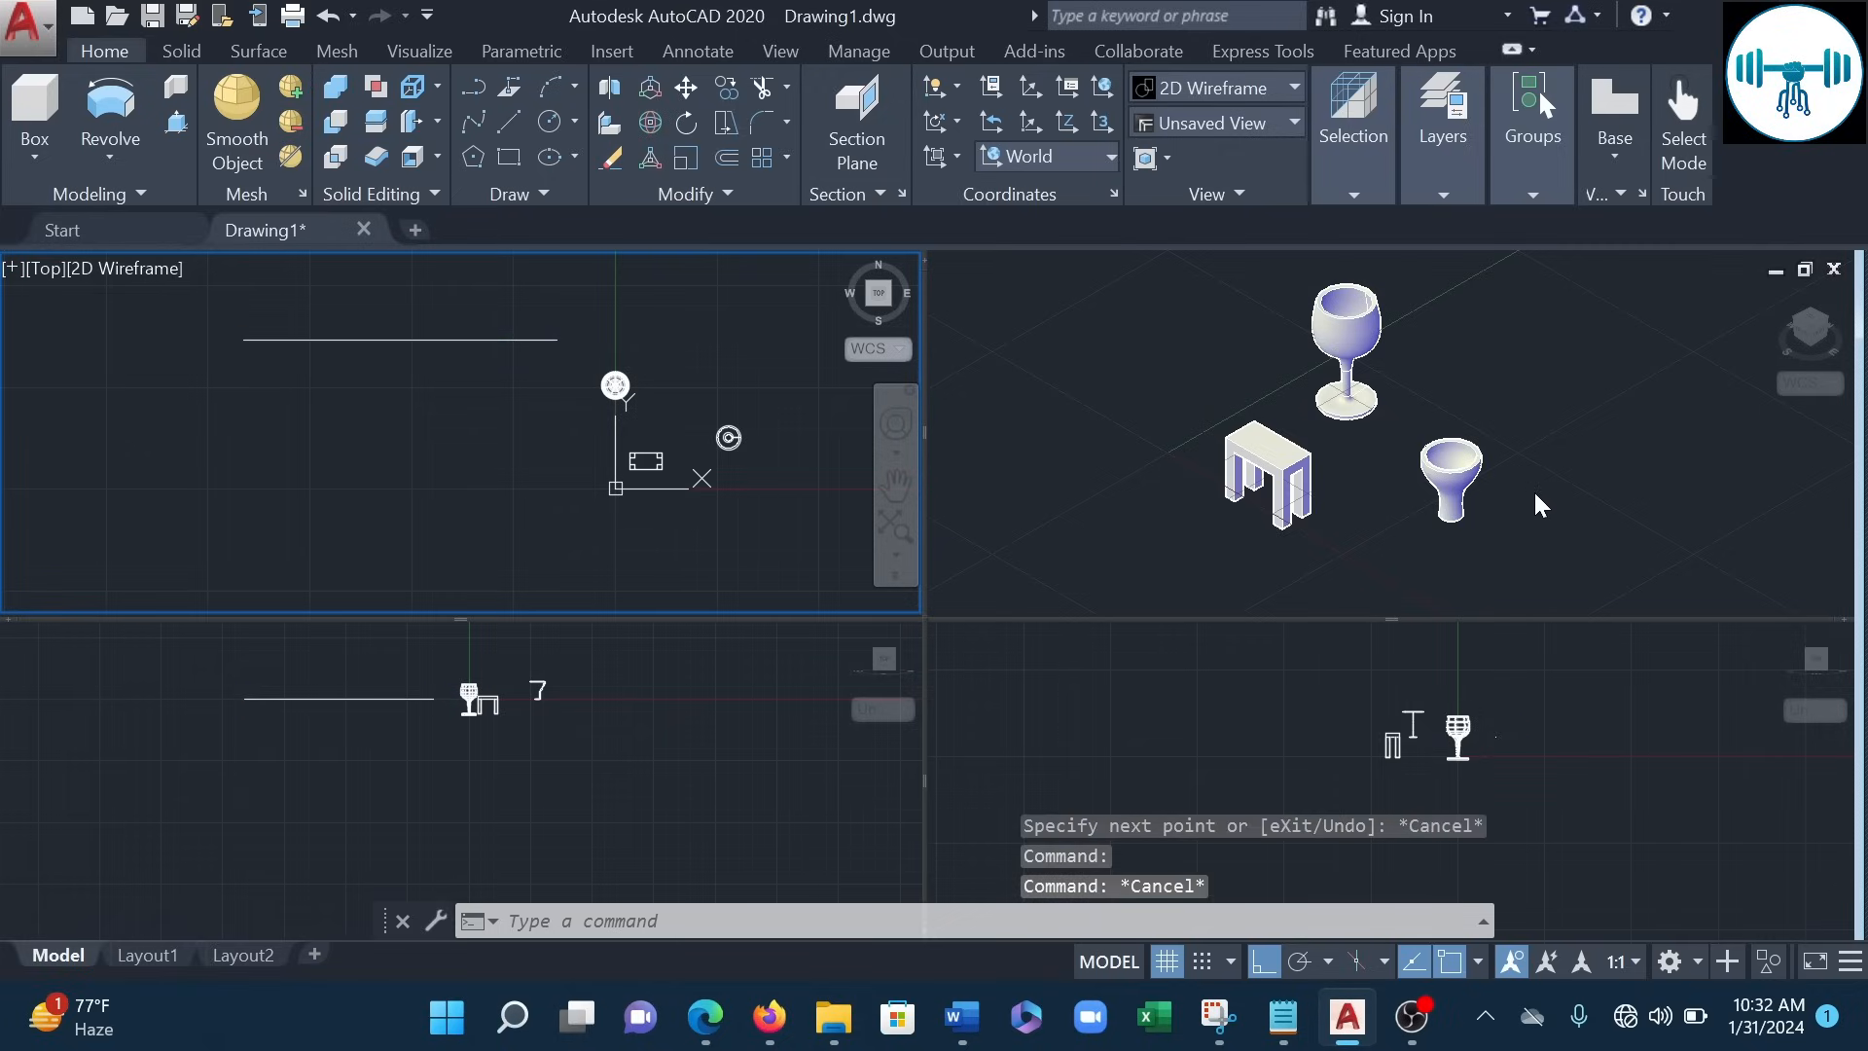
click(1541, 382)
scroll(1448, 545, down, 2)
scroll(1377, 370, down, 3)
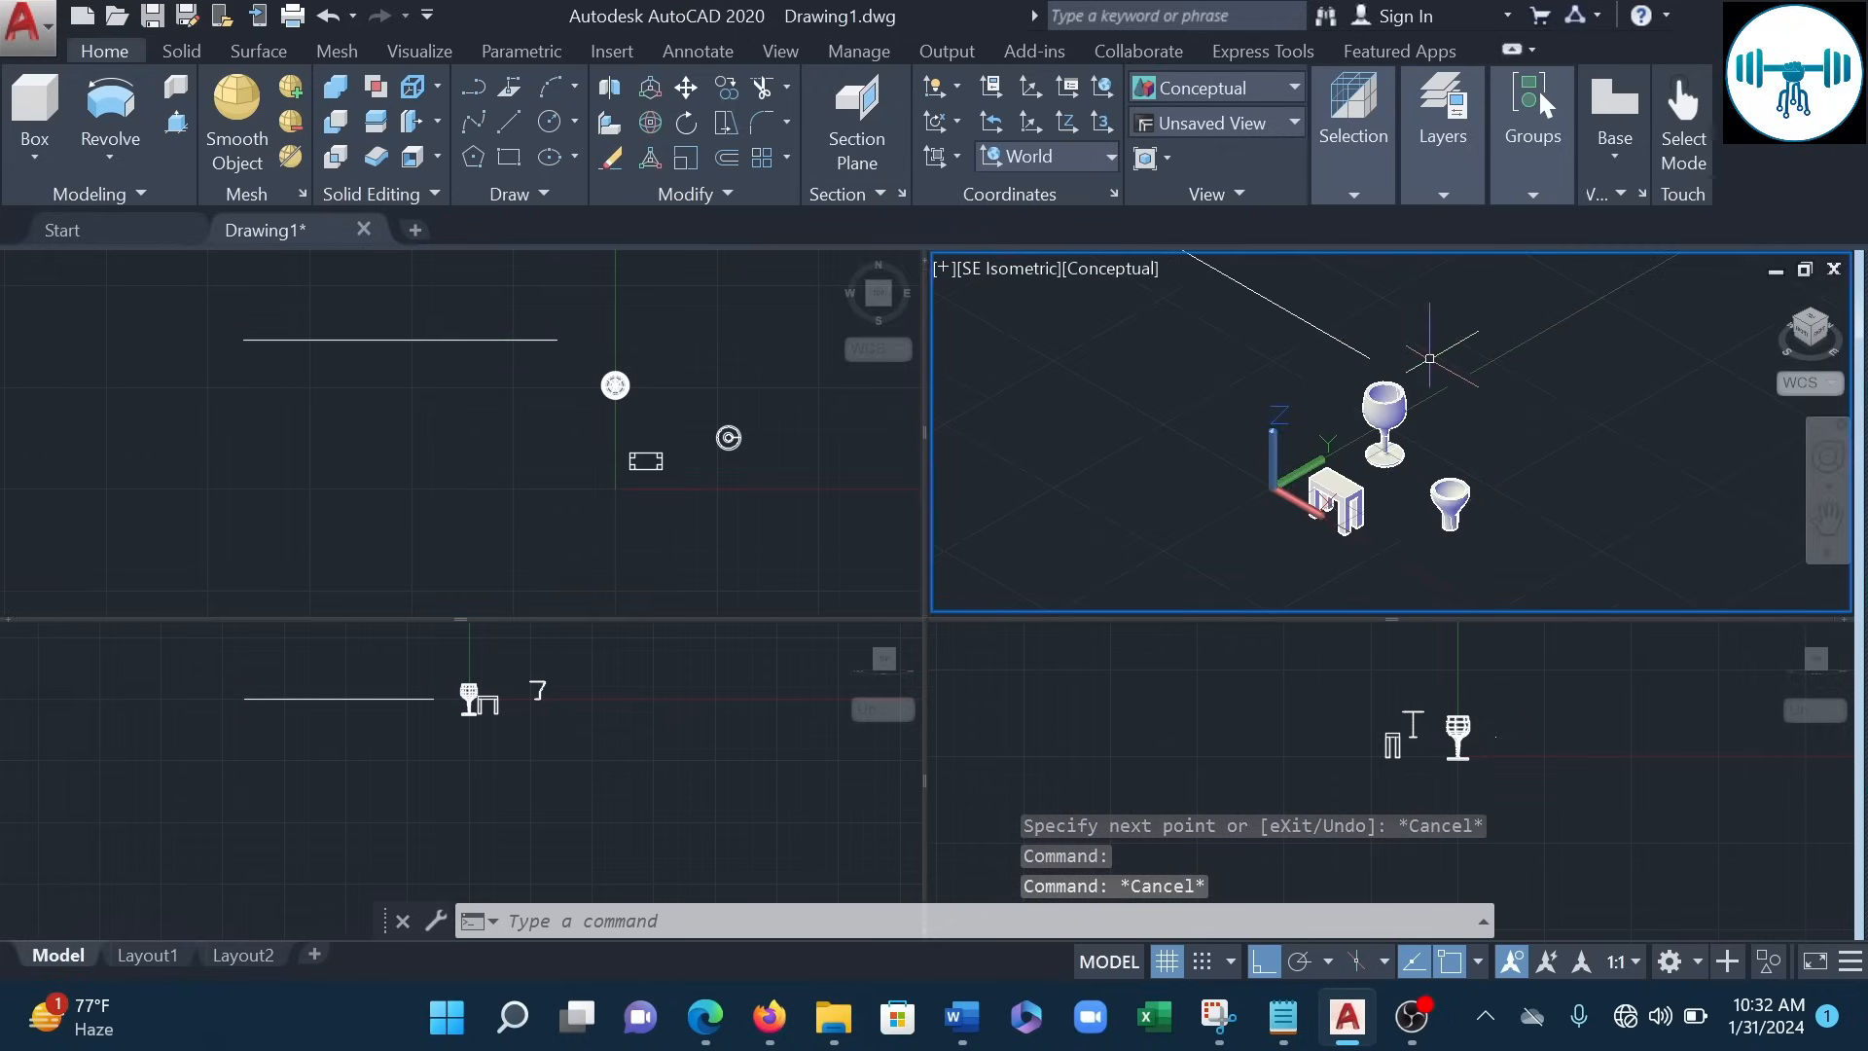
middle_drag(1367, 374, 1319, 517)
scroll(1319, 517, up, 3)
middle_drag(1514, 461, 1622, 450)
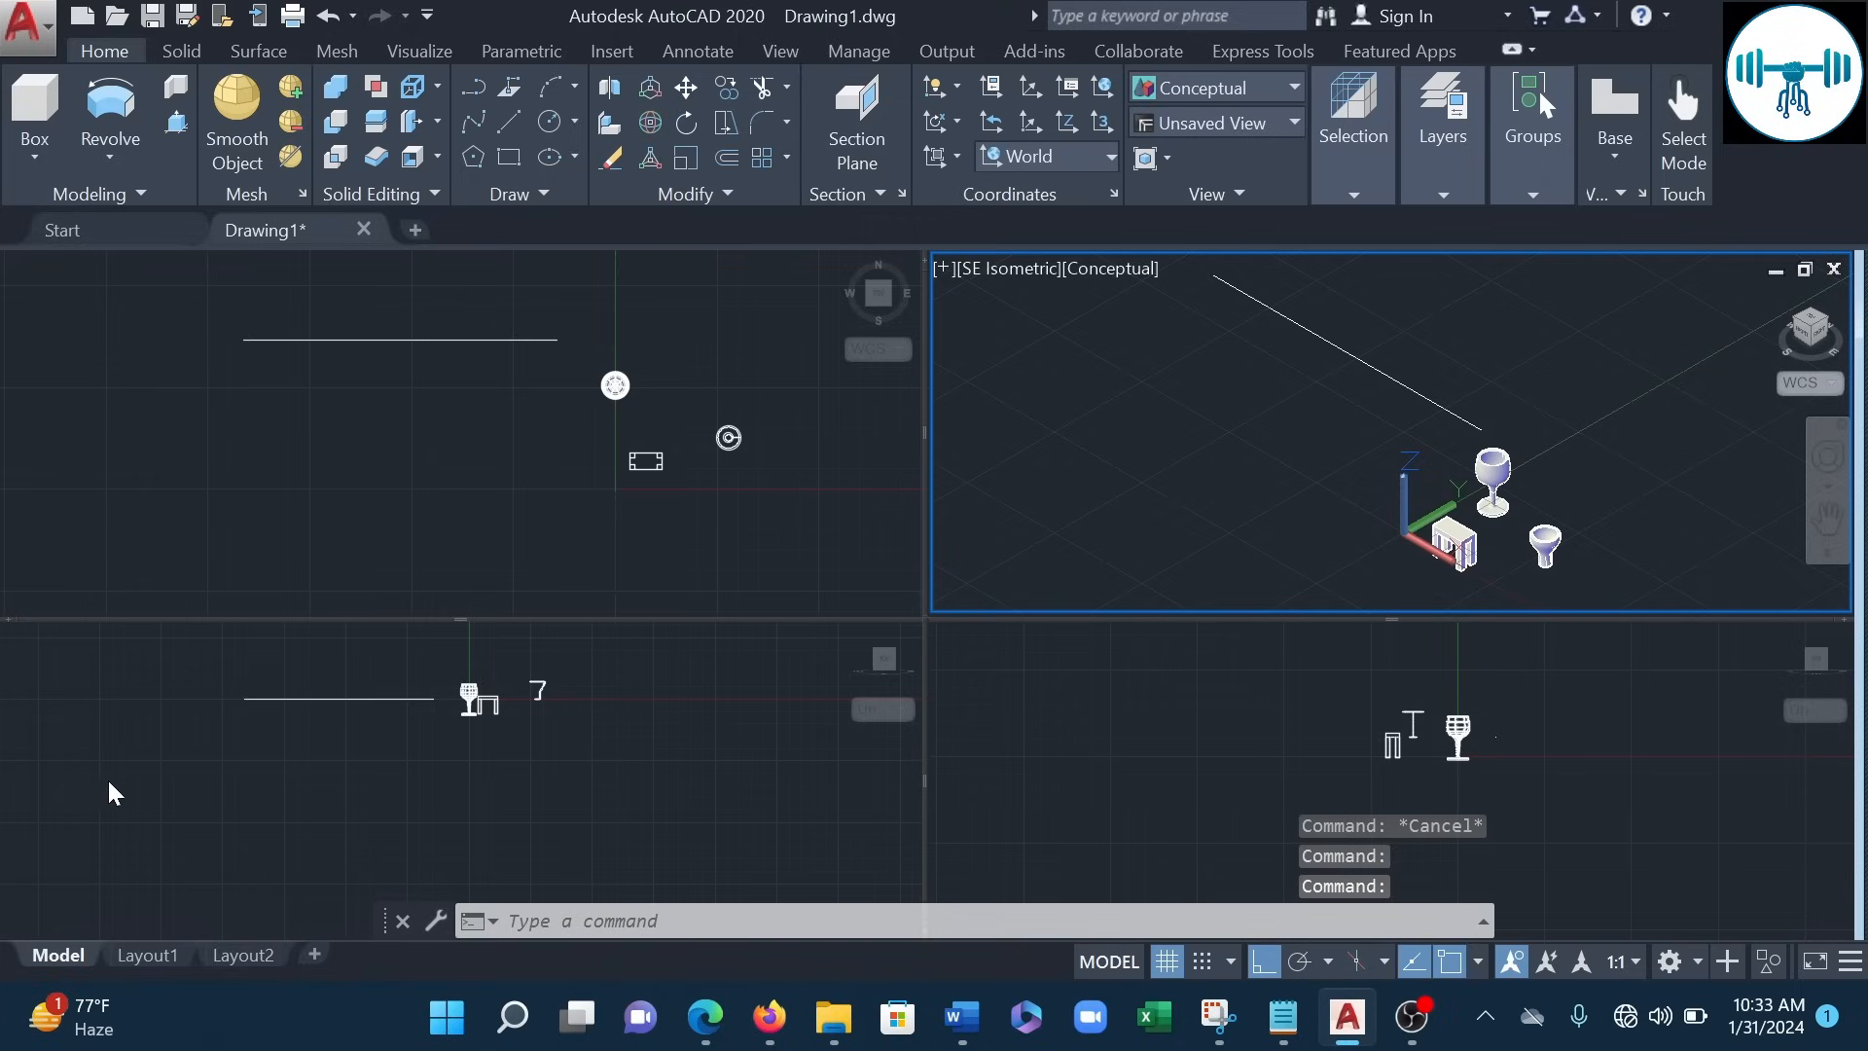
- Draw a circle of about 8 units radius in the Top view, just below the long line's west end
click(273, 450)
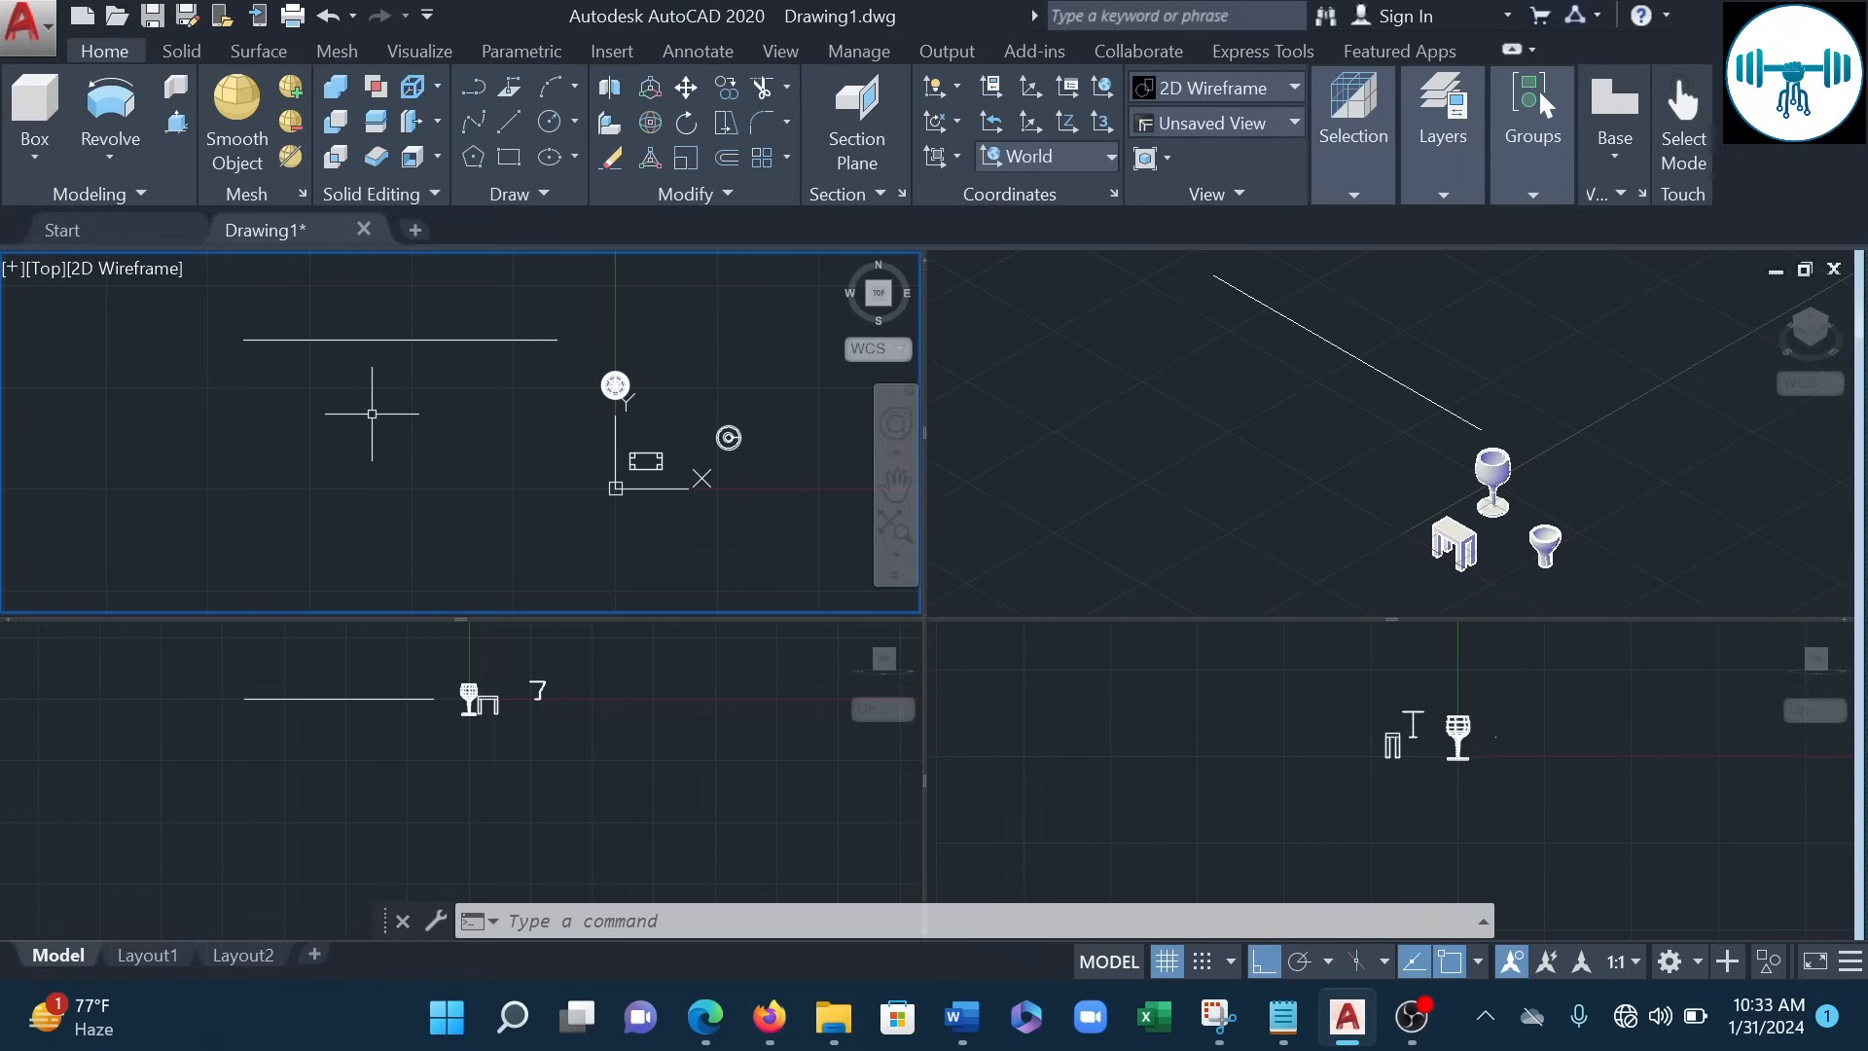
click(548, 130)
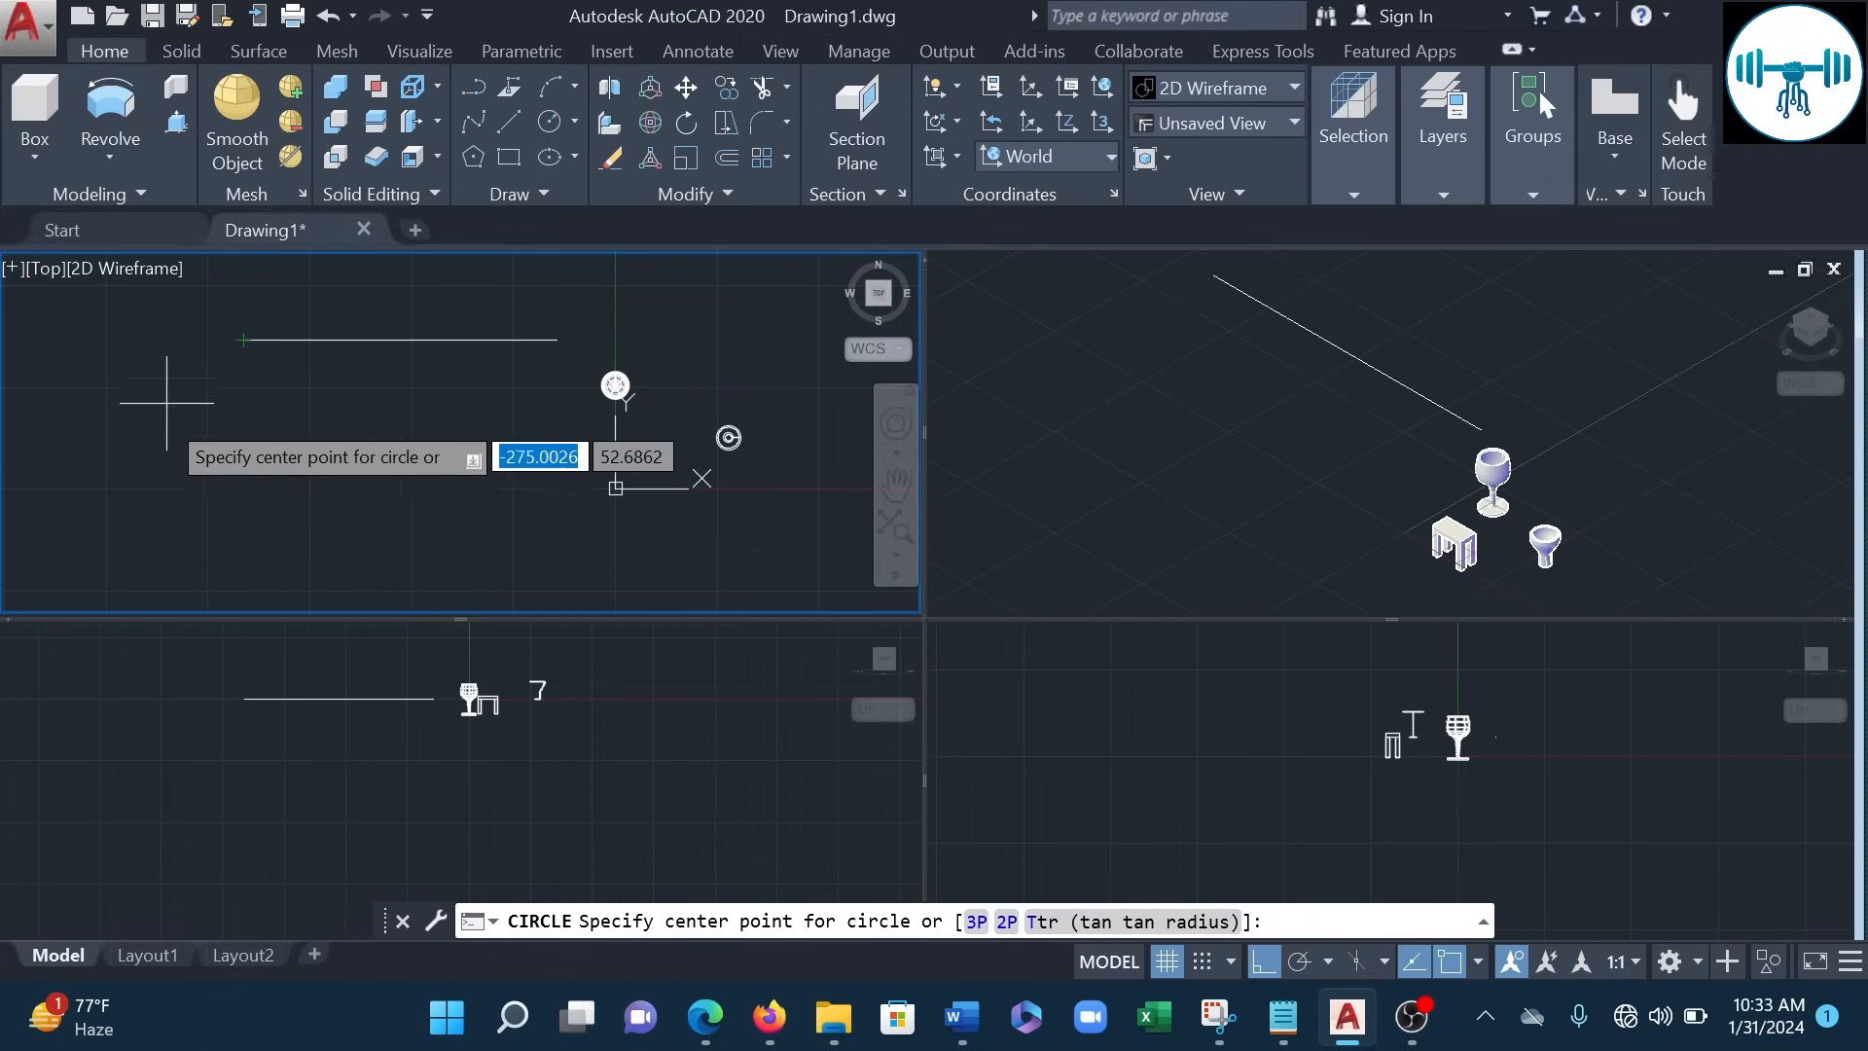
click(279, 380)
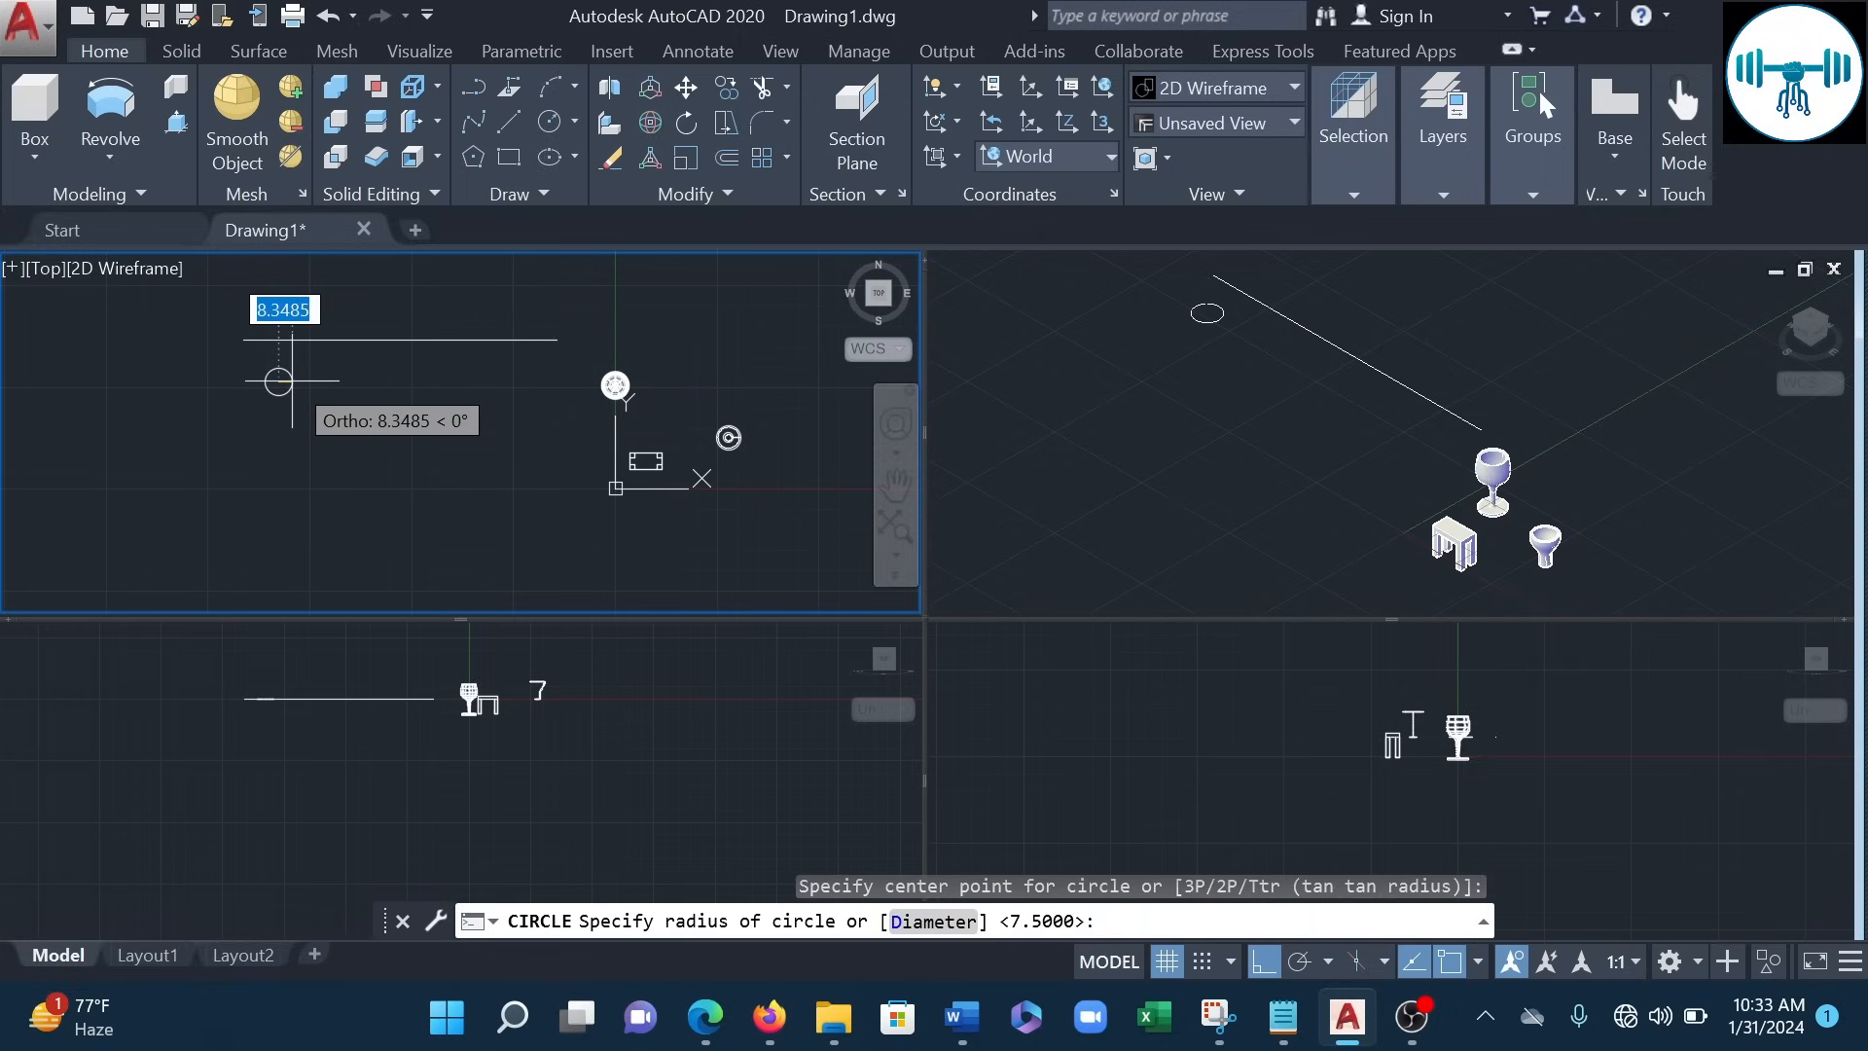
click(291, 381)
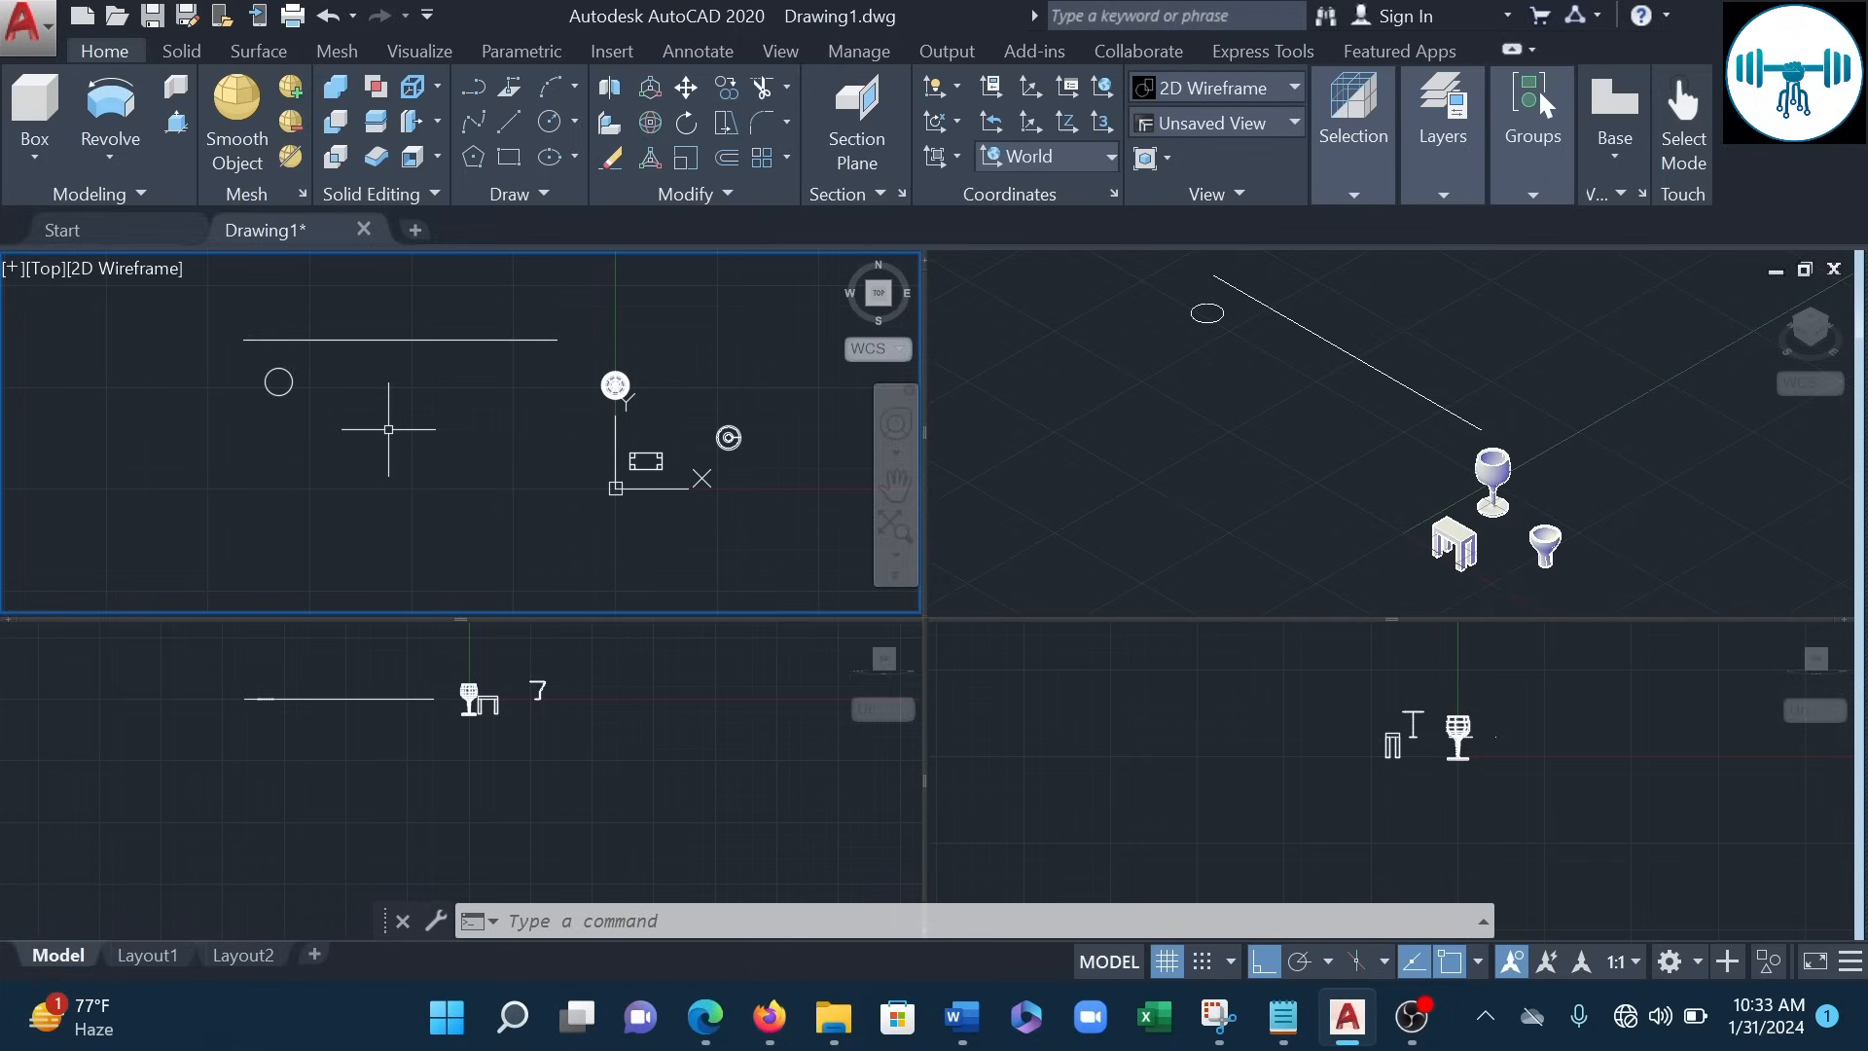
- Sweep the circle along the long horizontal line as a solid cylinder
click(124, 156)
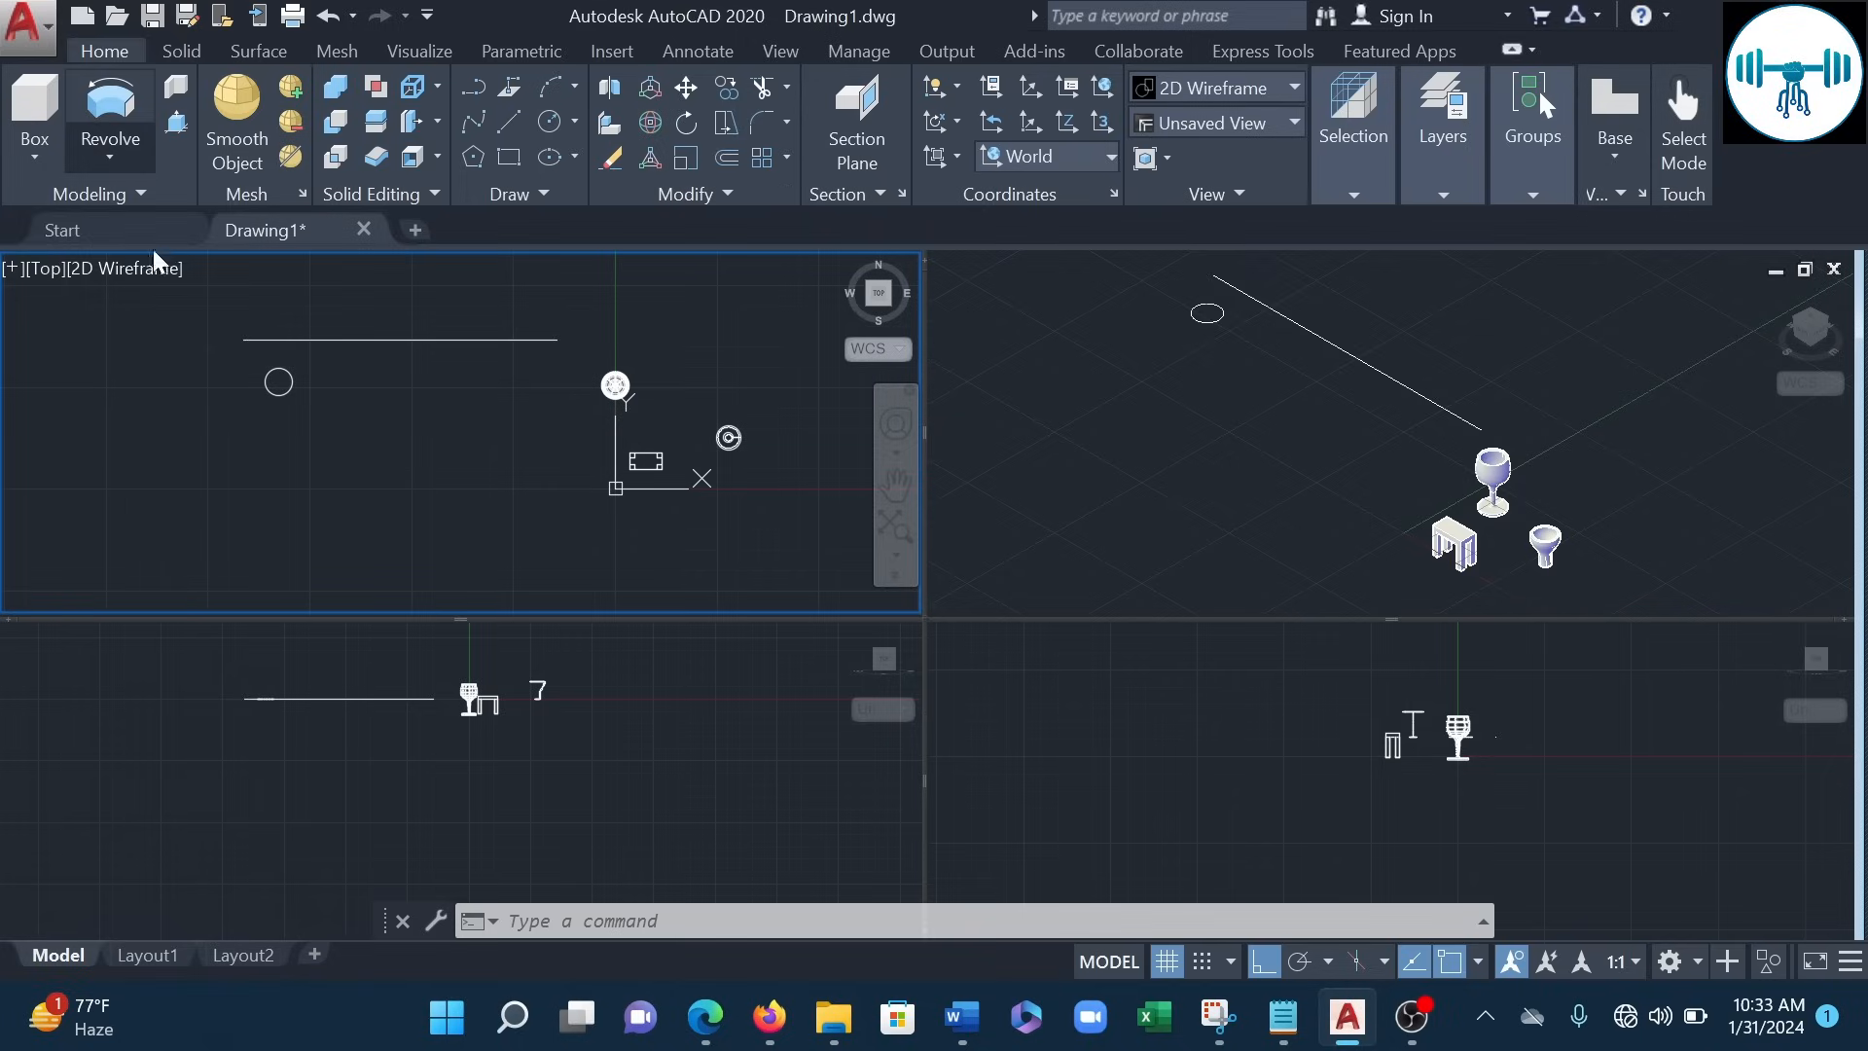
click(112, 388)
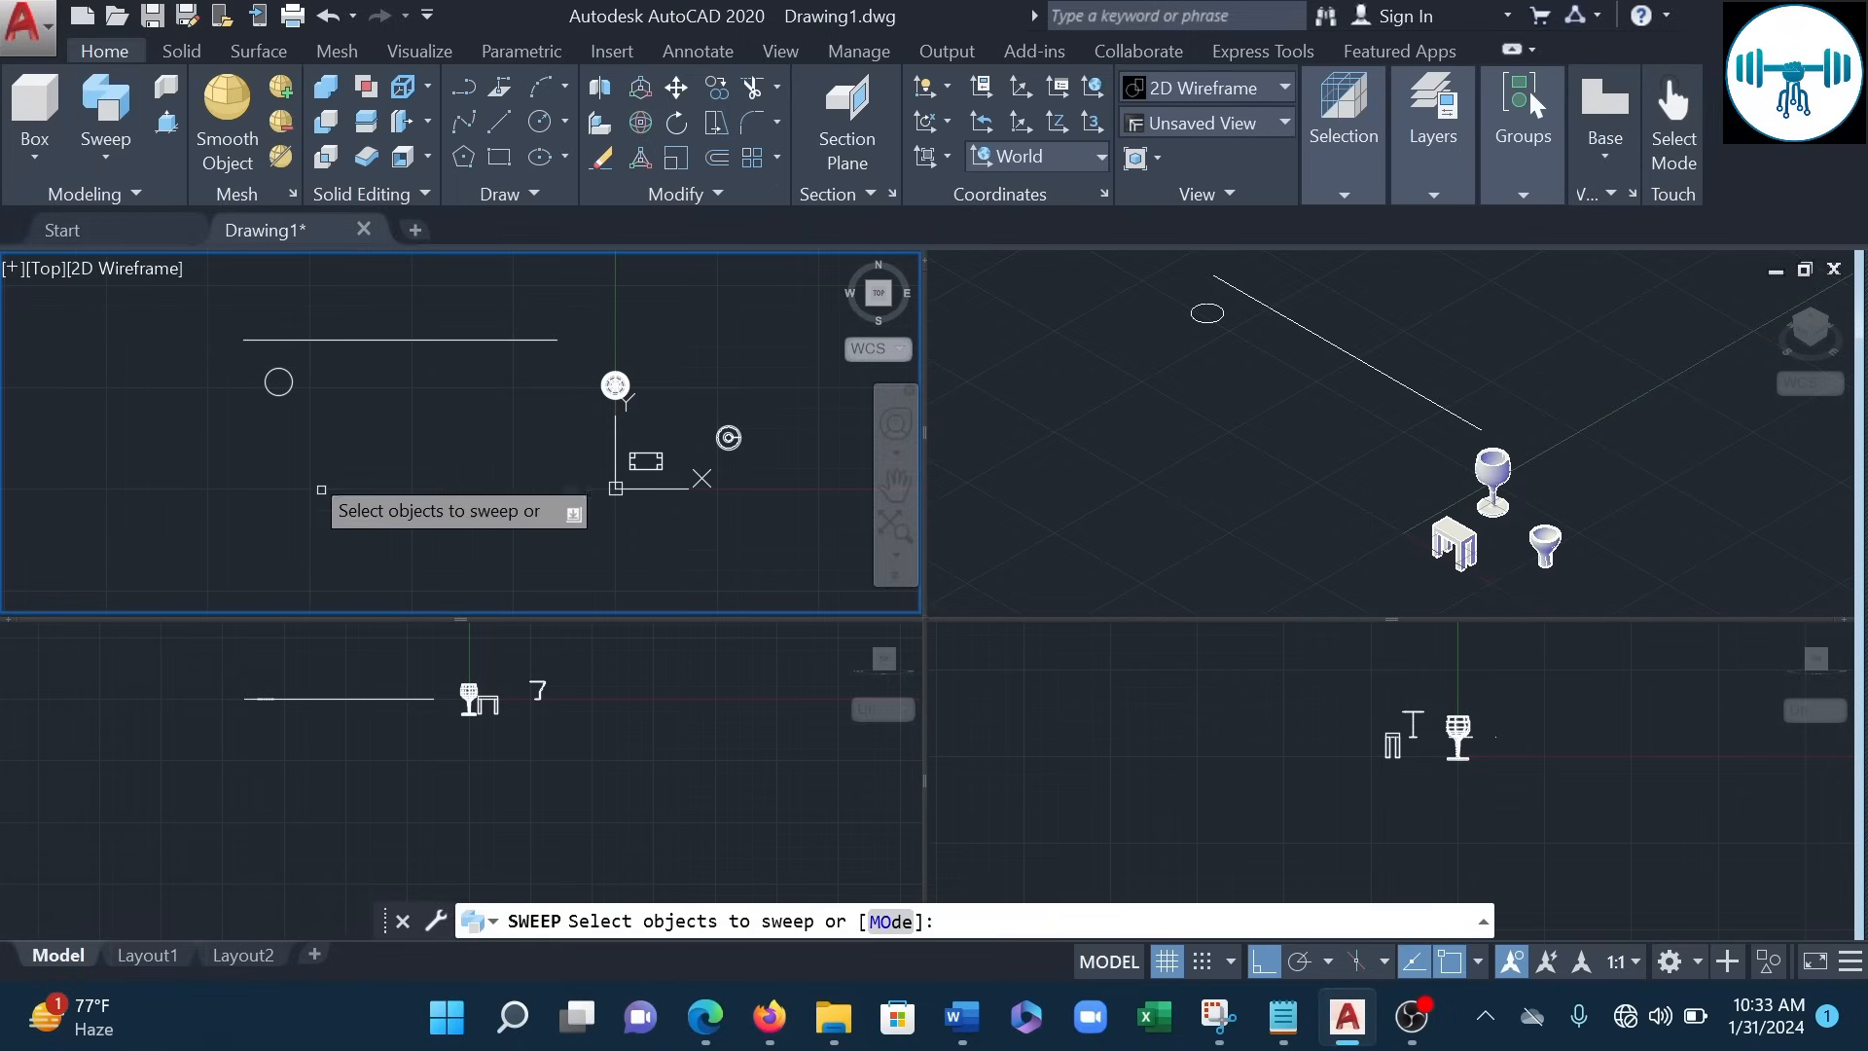
click(289, 371)
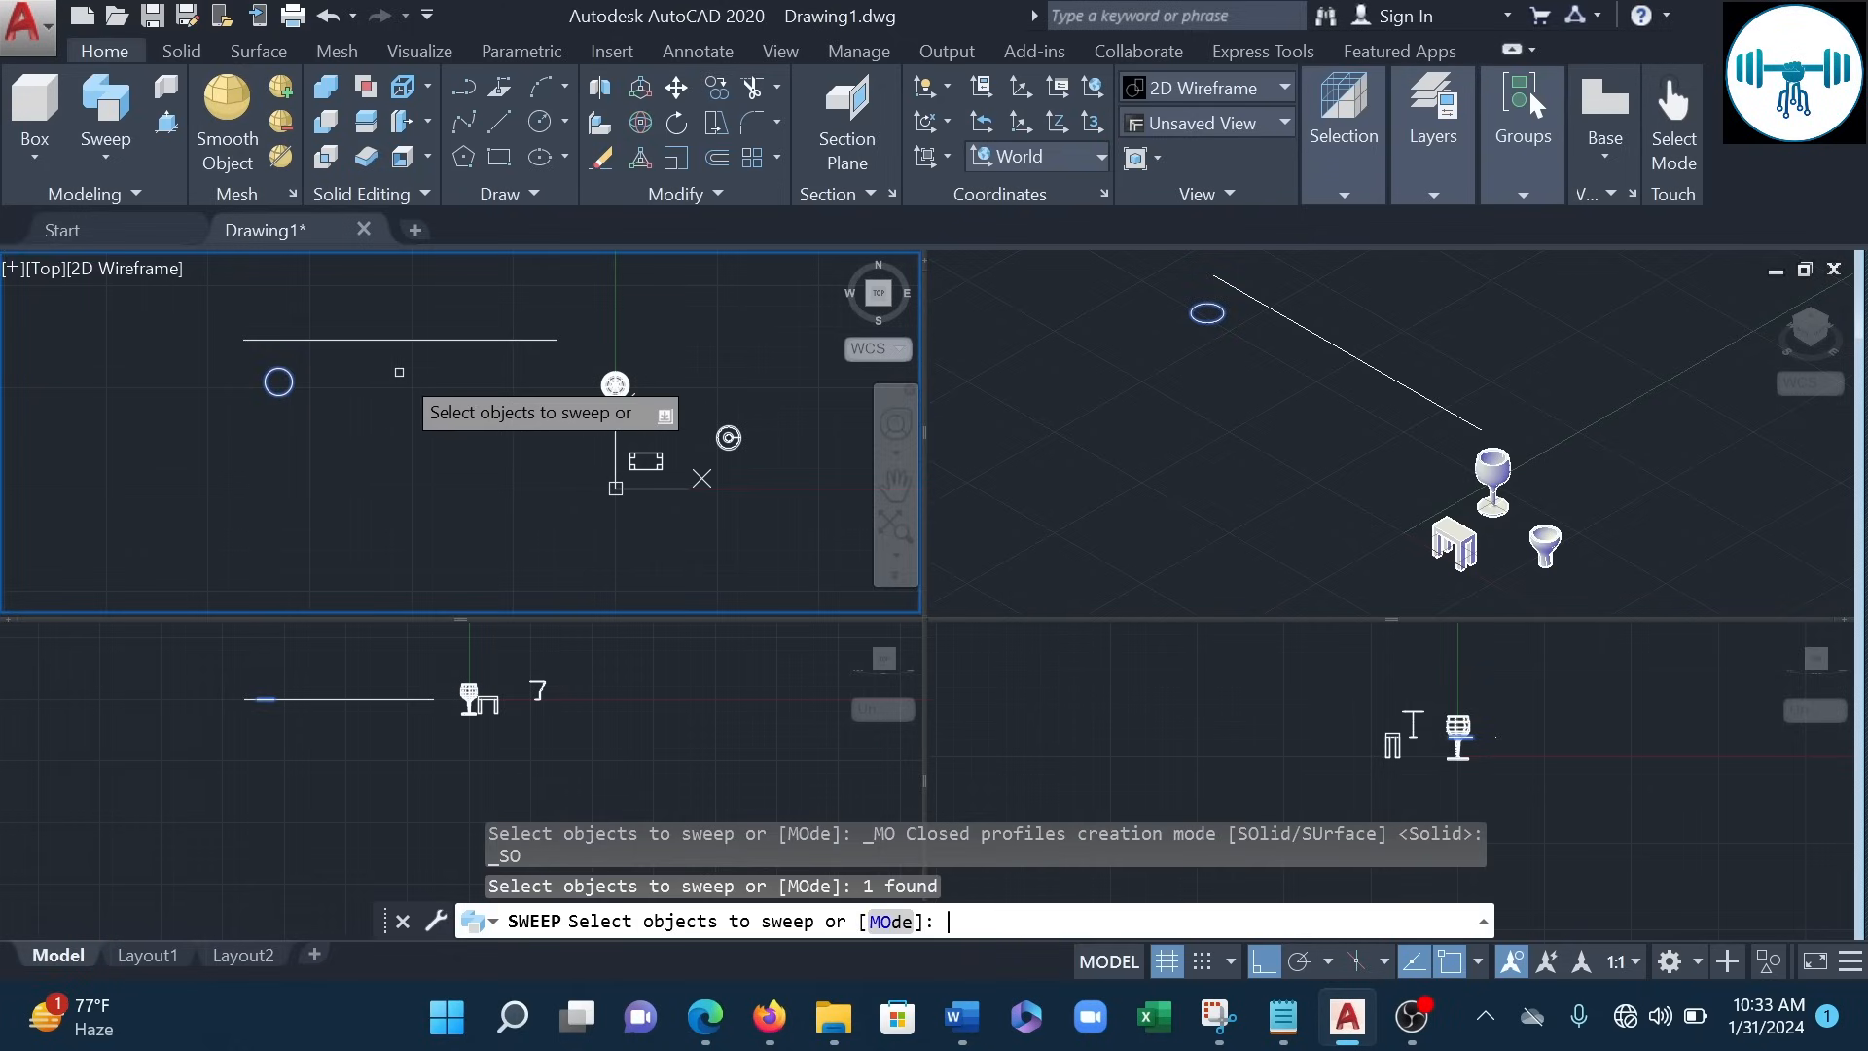
key(Return)
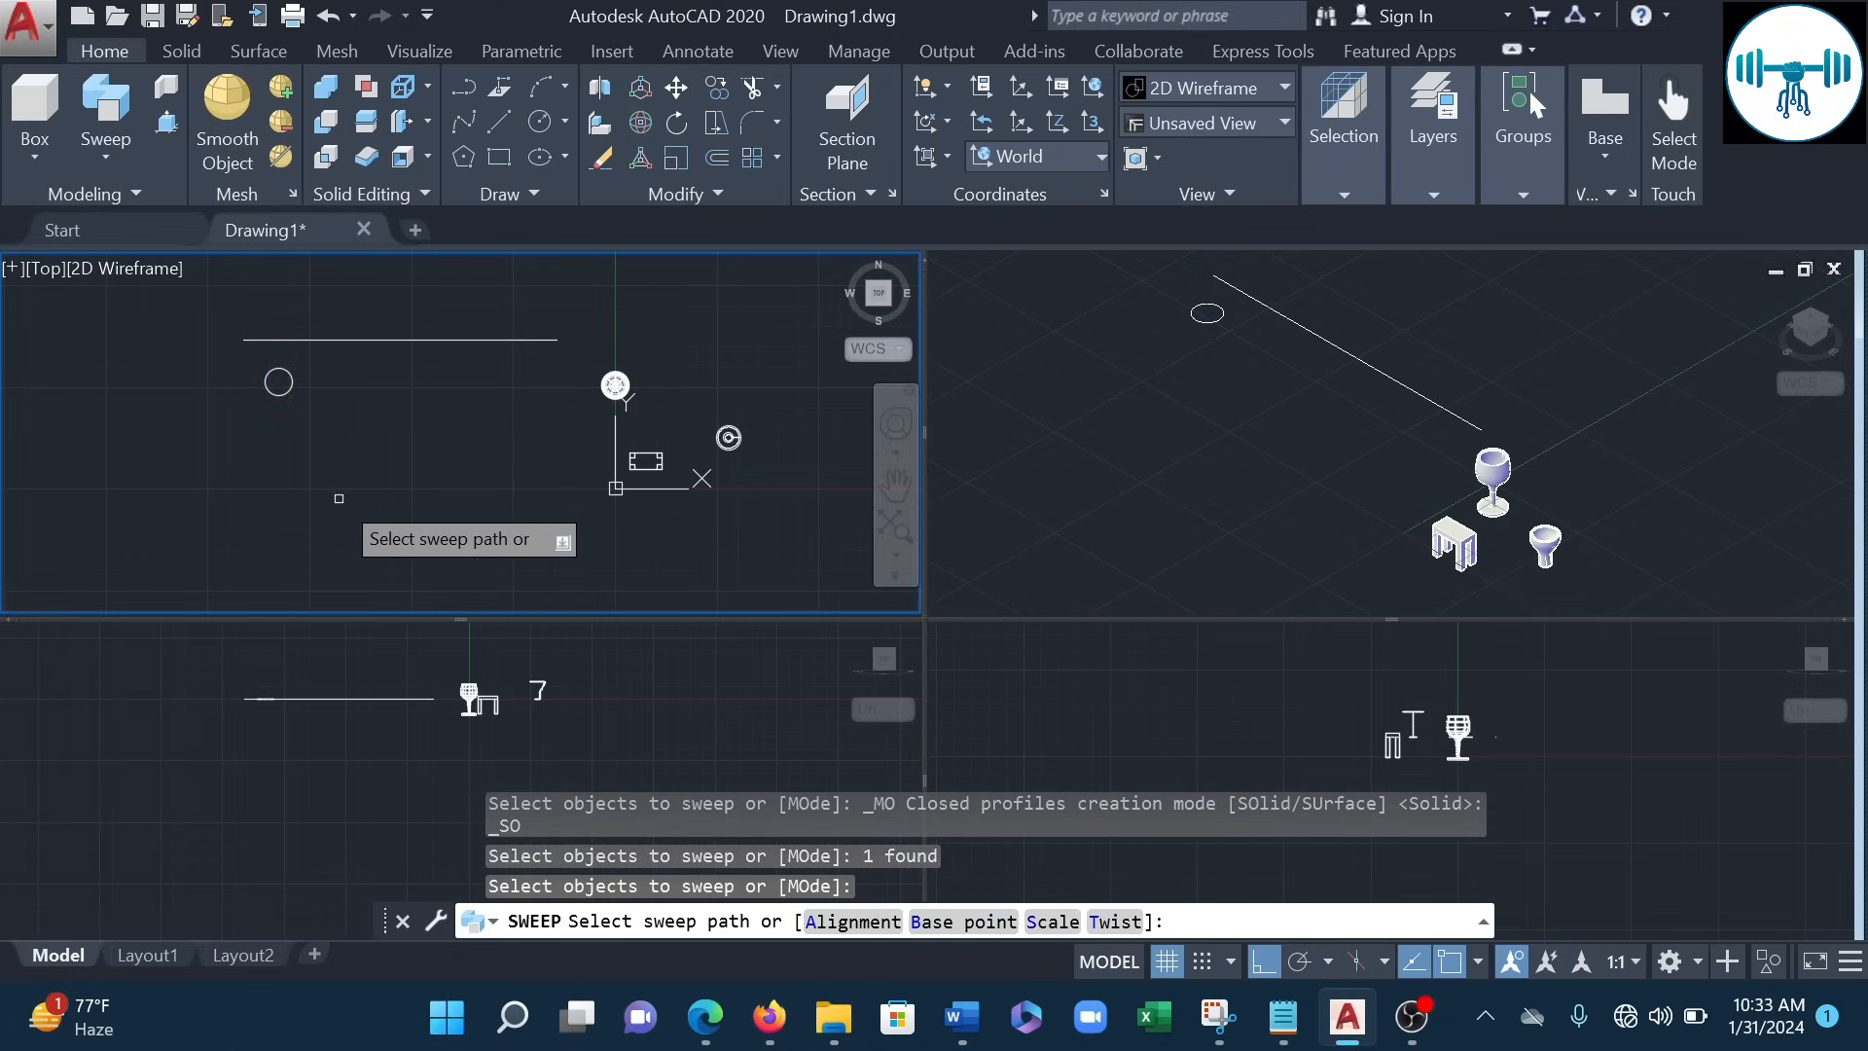
click(386, 337)
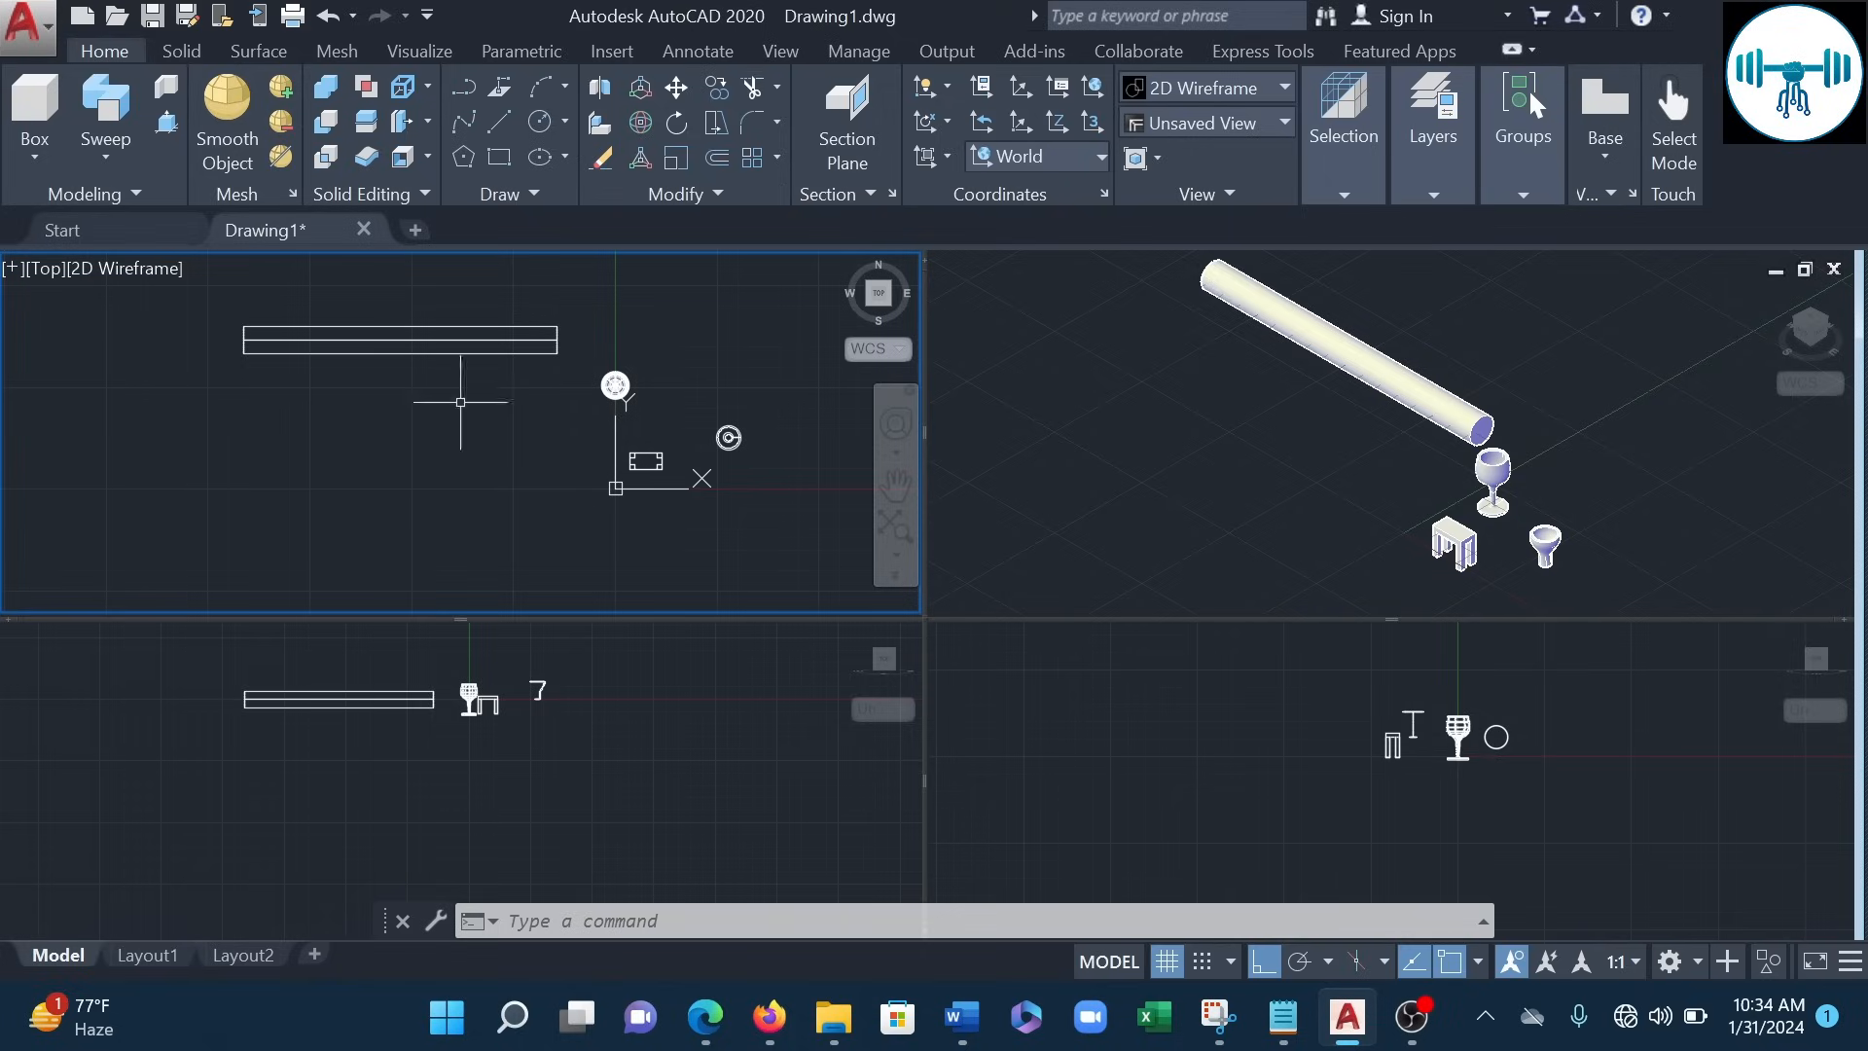
- Try to shell the swept cylinder with the faces at both ends removed, orbiting to reach the far end
click(403, 158)
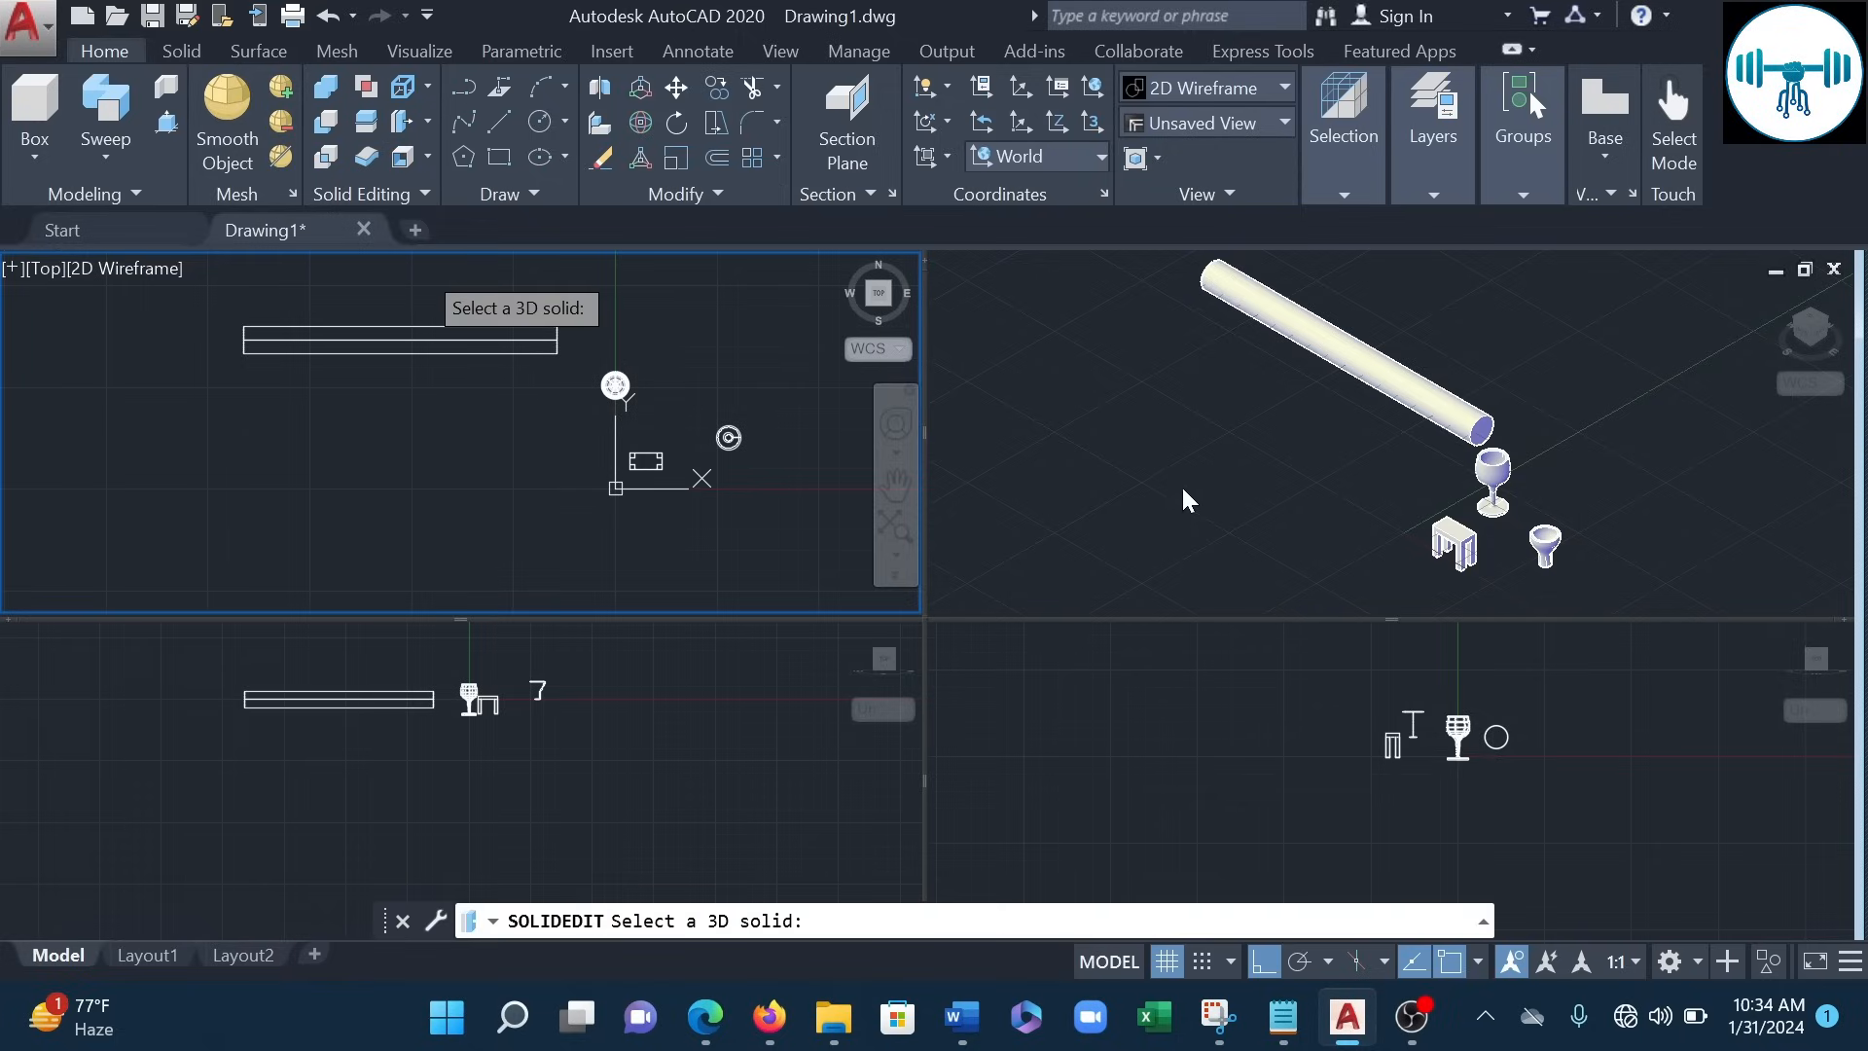
click(1273, 428)
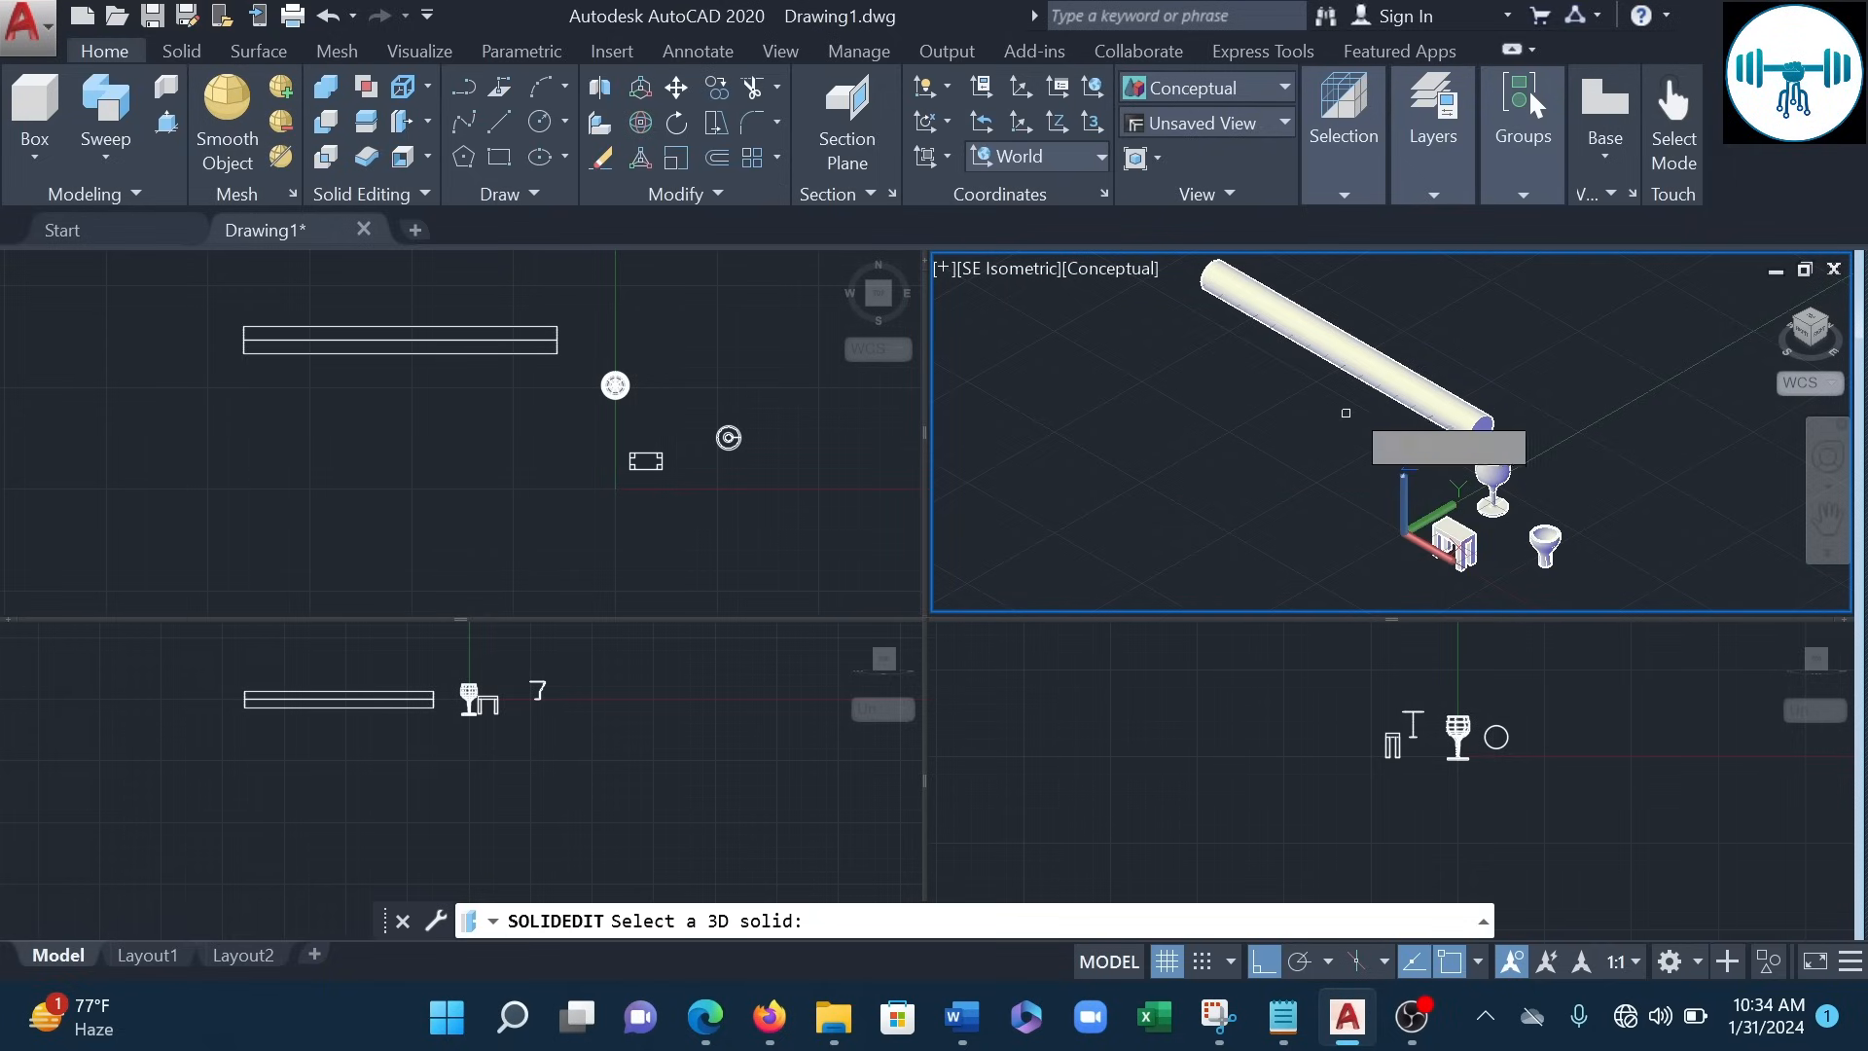
click(1367, 377)
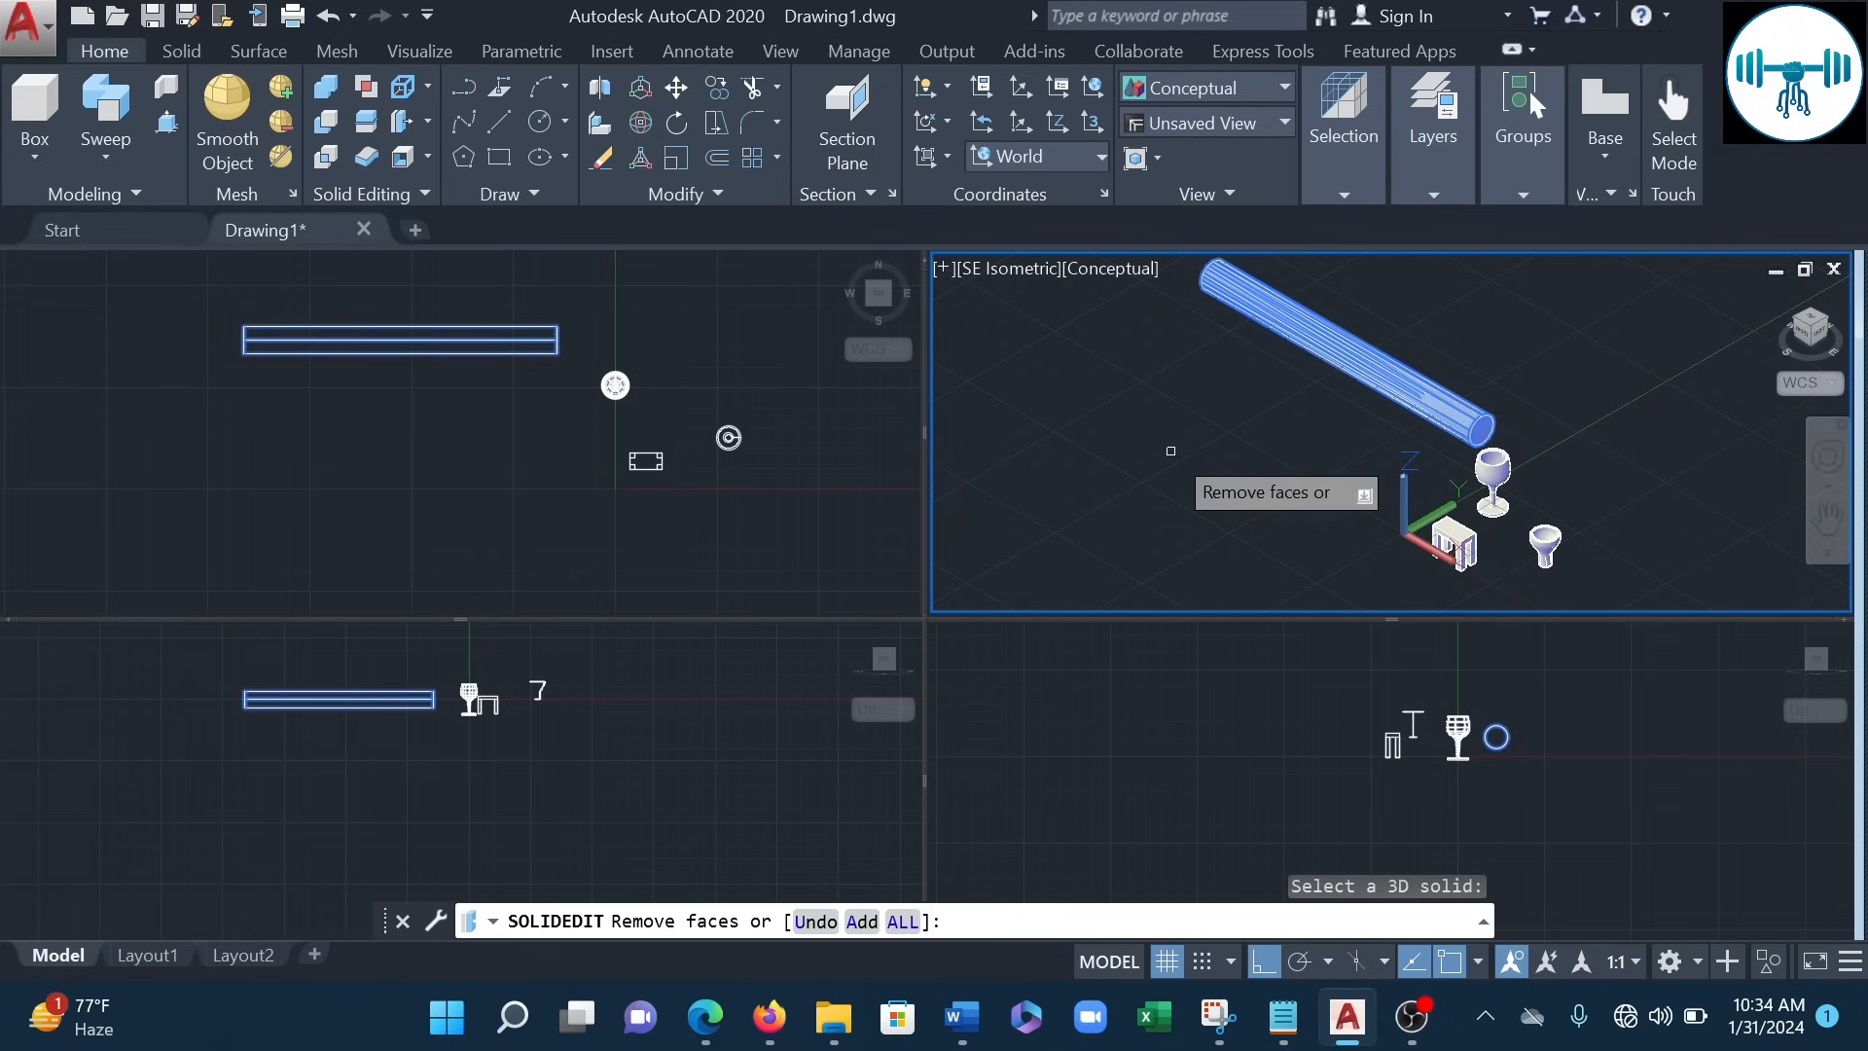
click(1499, 439)
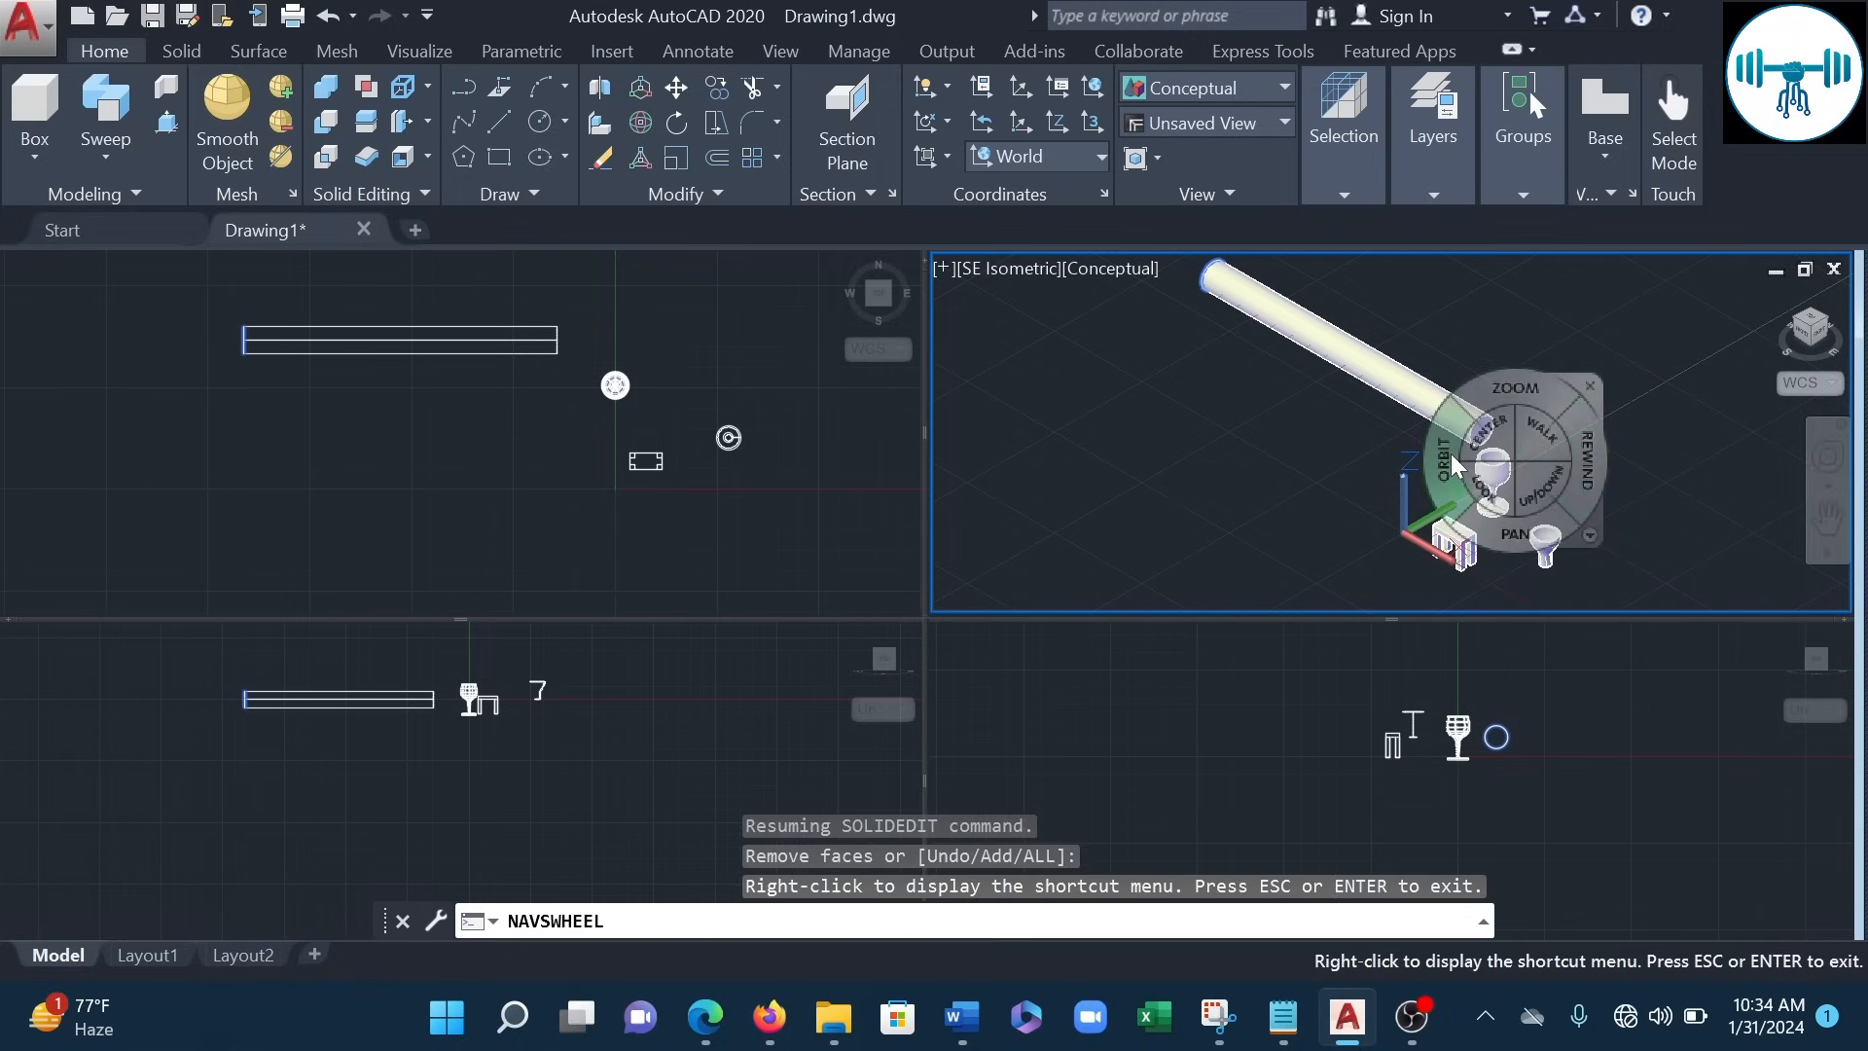
mouse_move(1451, 454)
mouse_down()
mouse_move(1489, 465)
mouse_move(1622, 413)
mouse_move(1703, 435)
mouse_up()
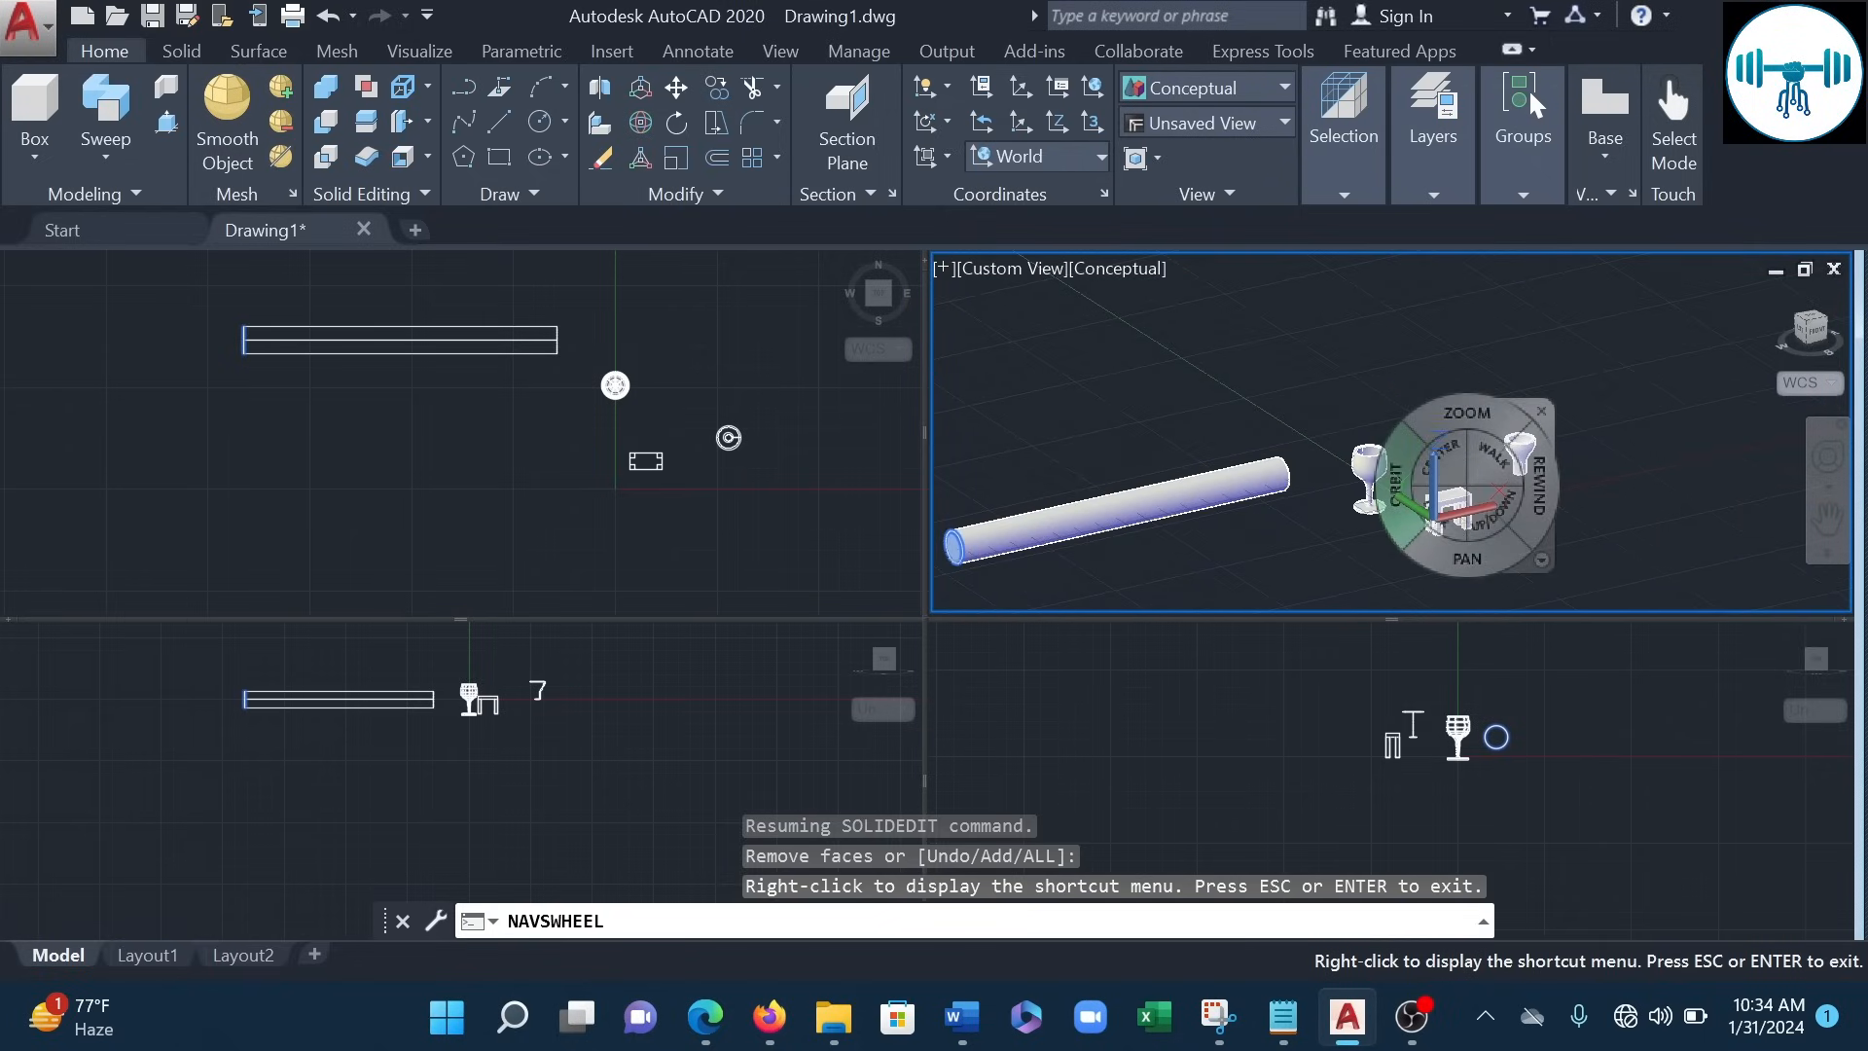
key(Escape)
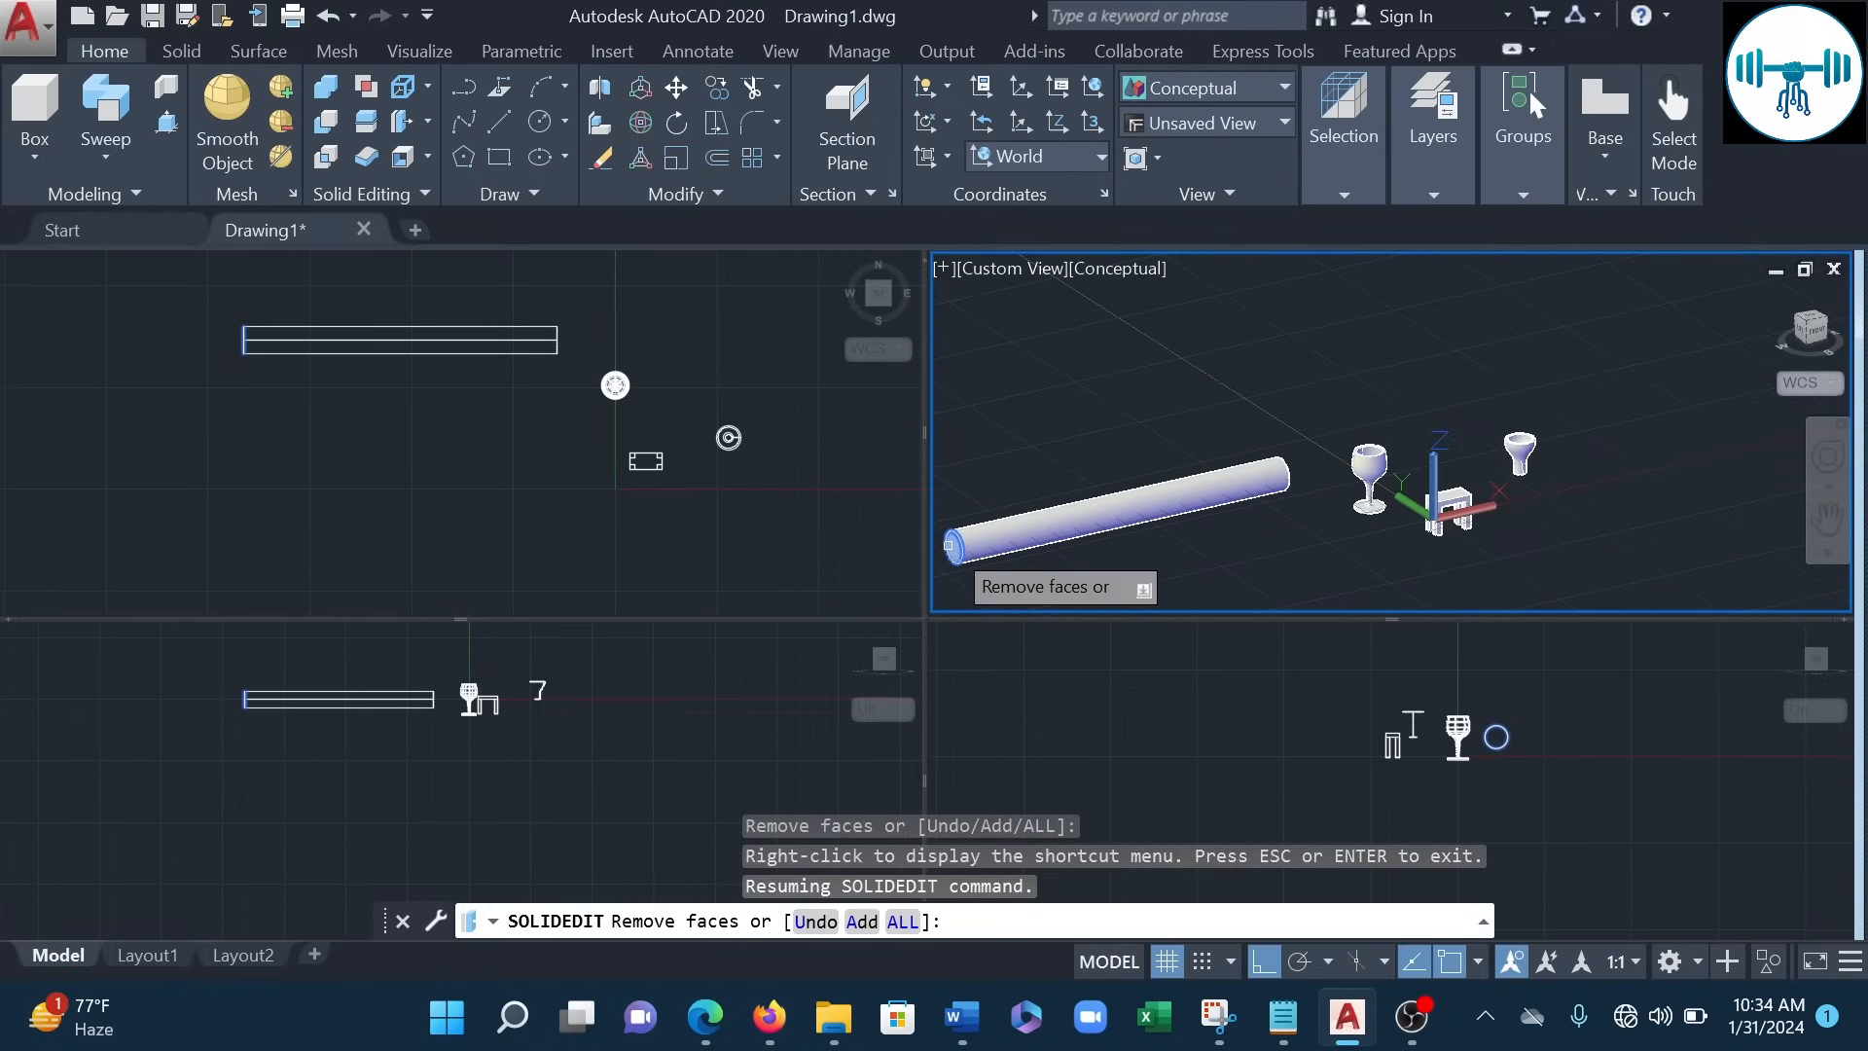
click(952, 546)
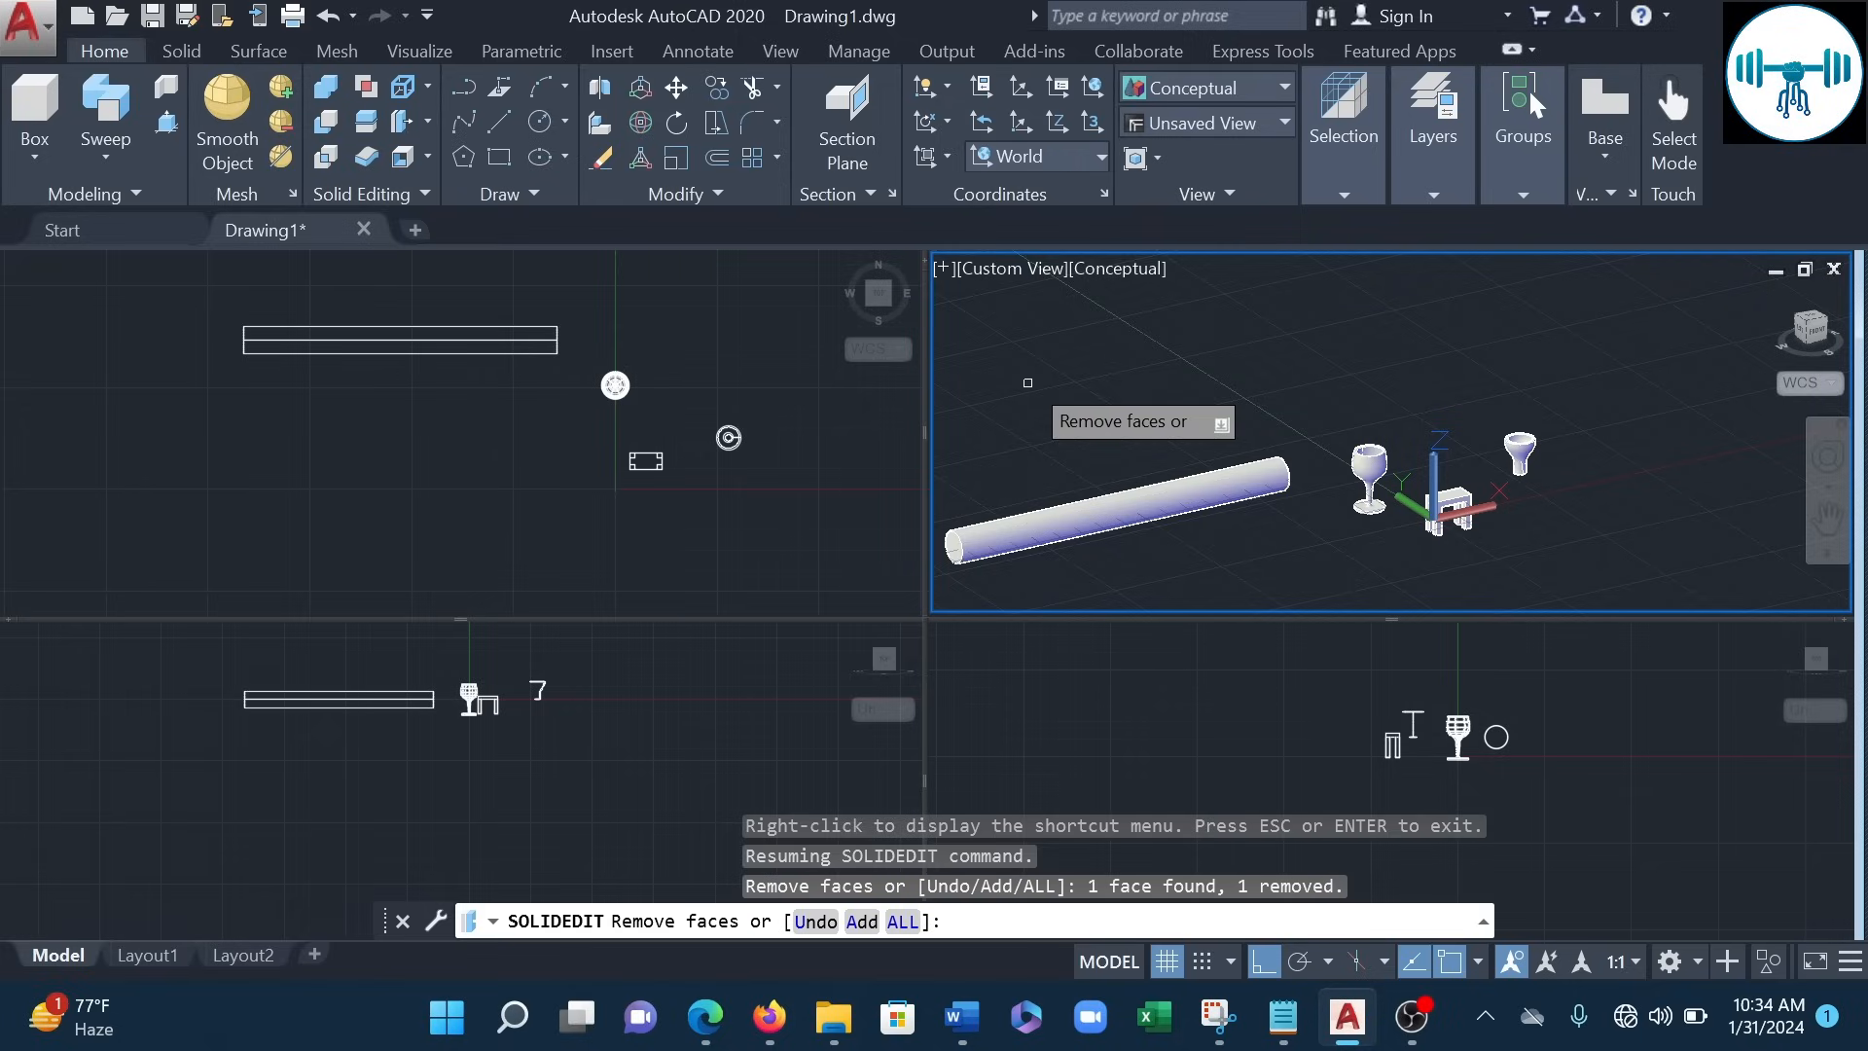
key(Return)
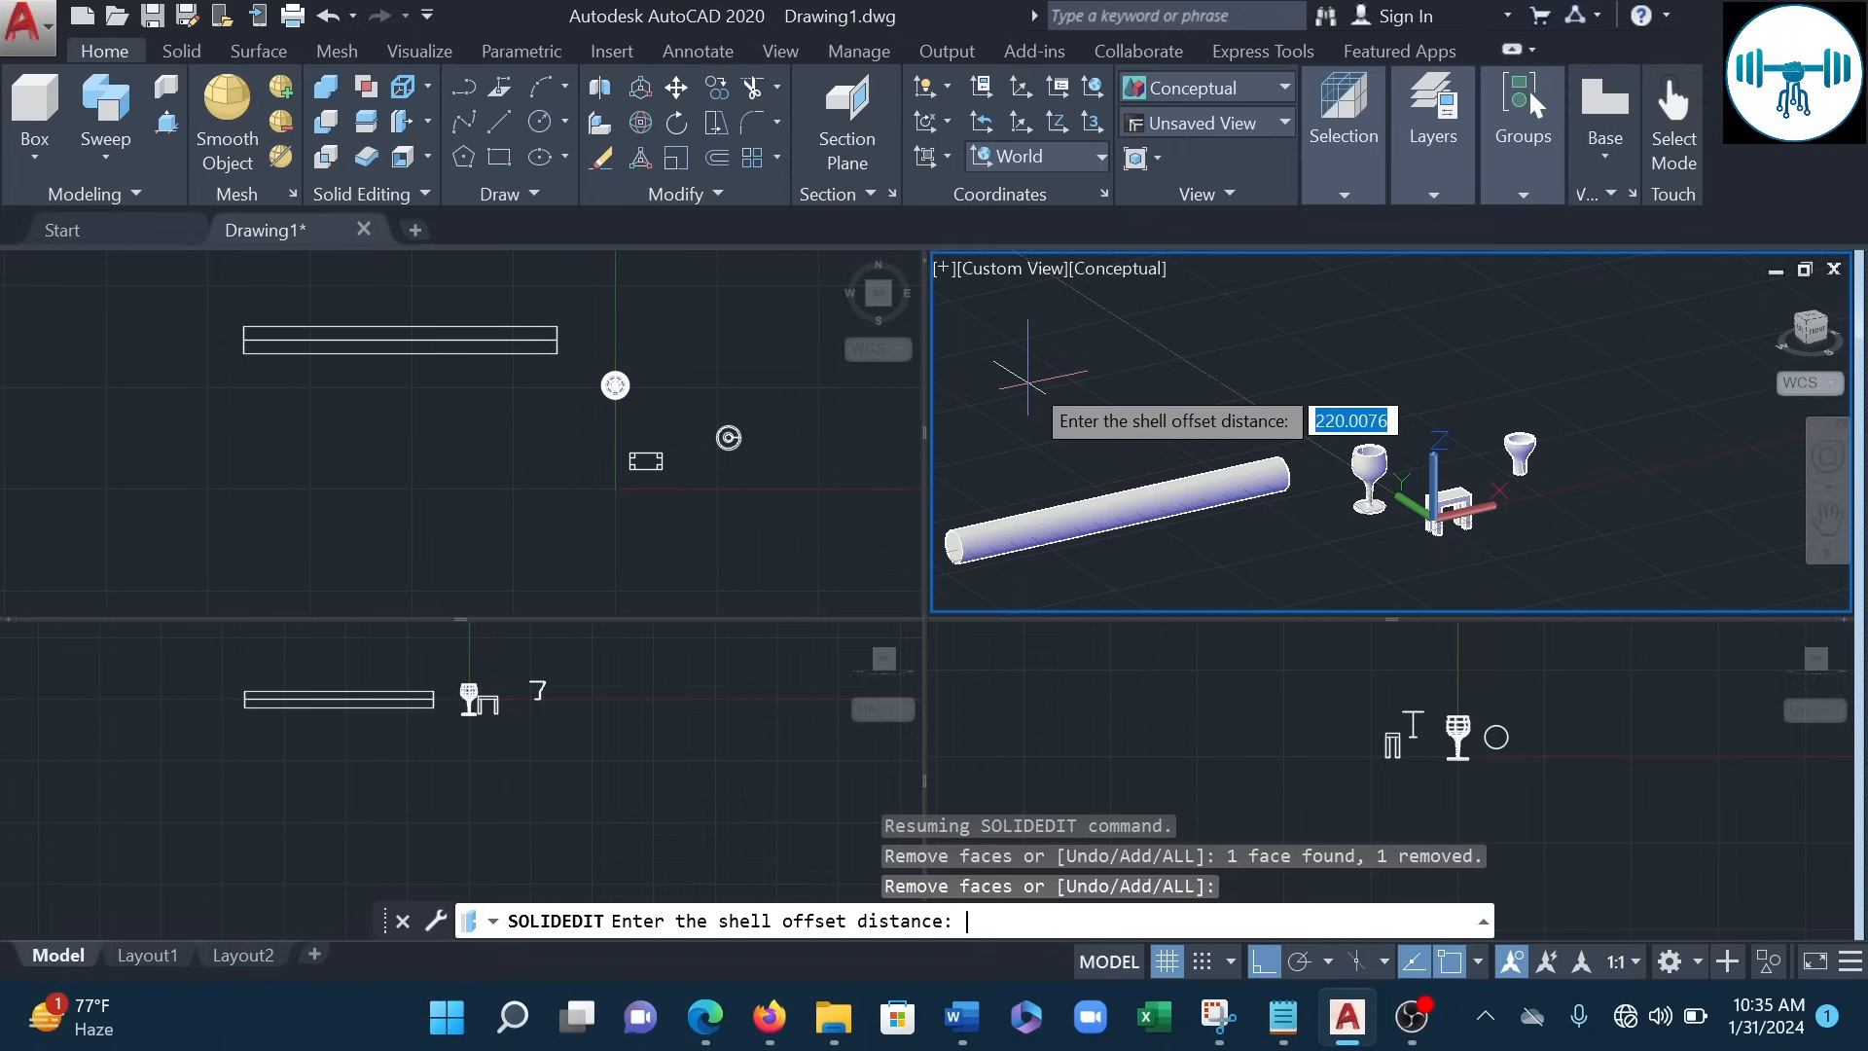
key(Return)
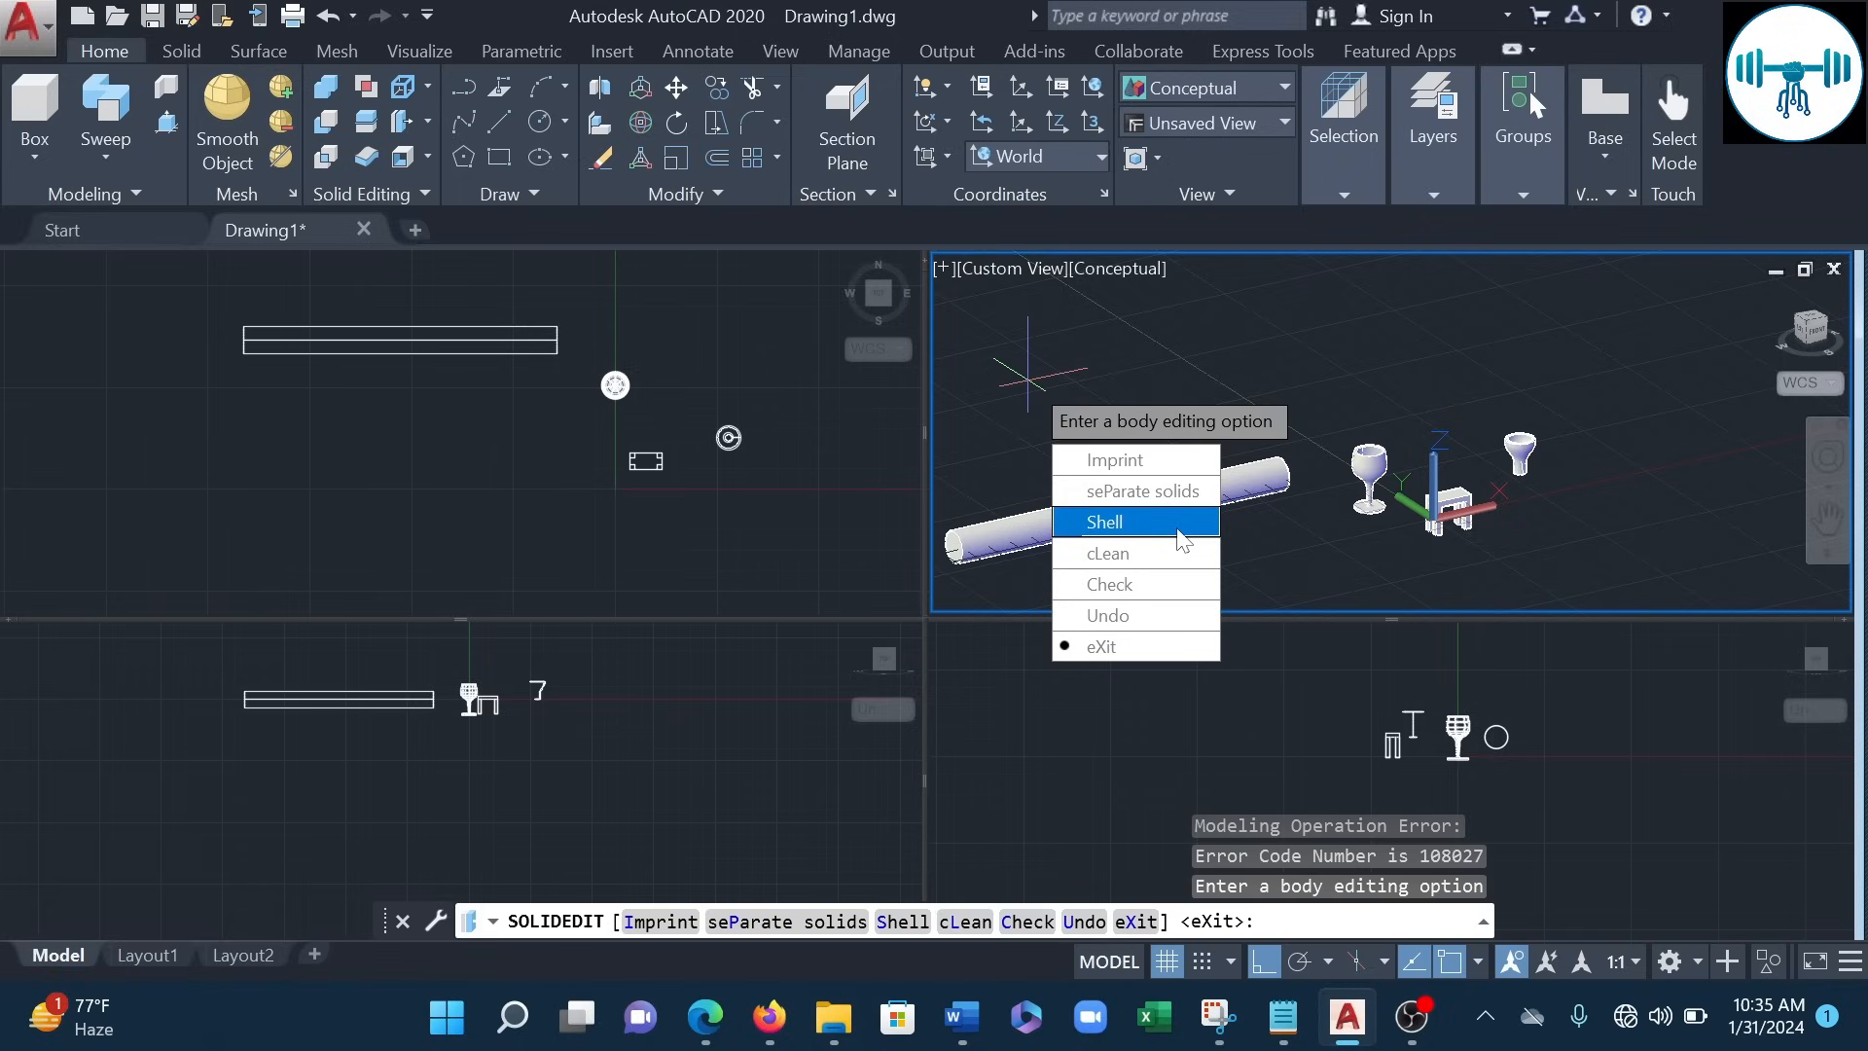
key(Return)
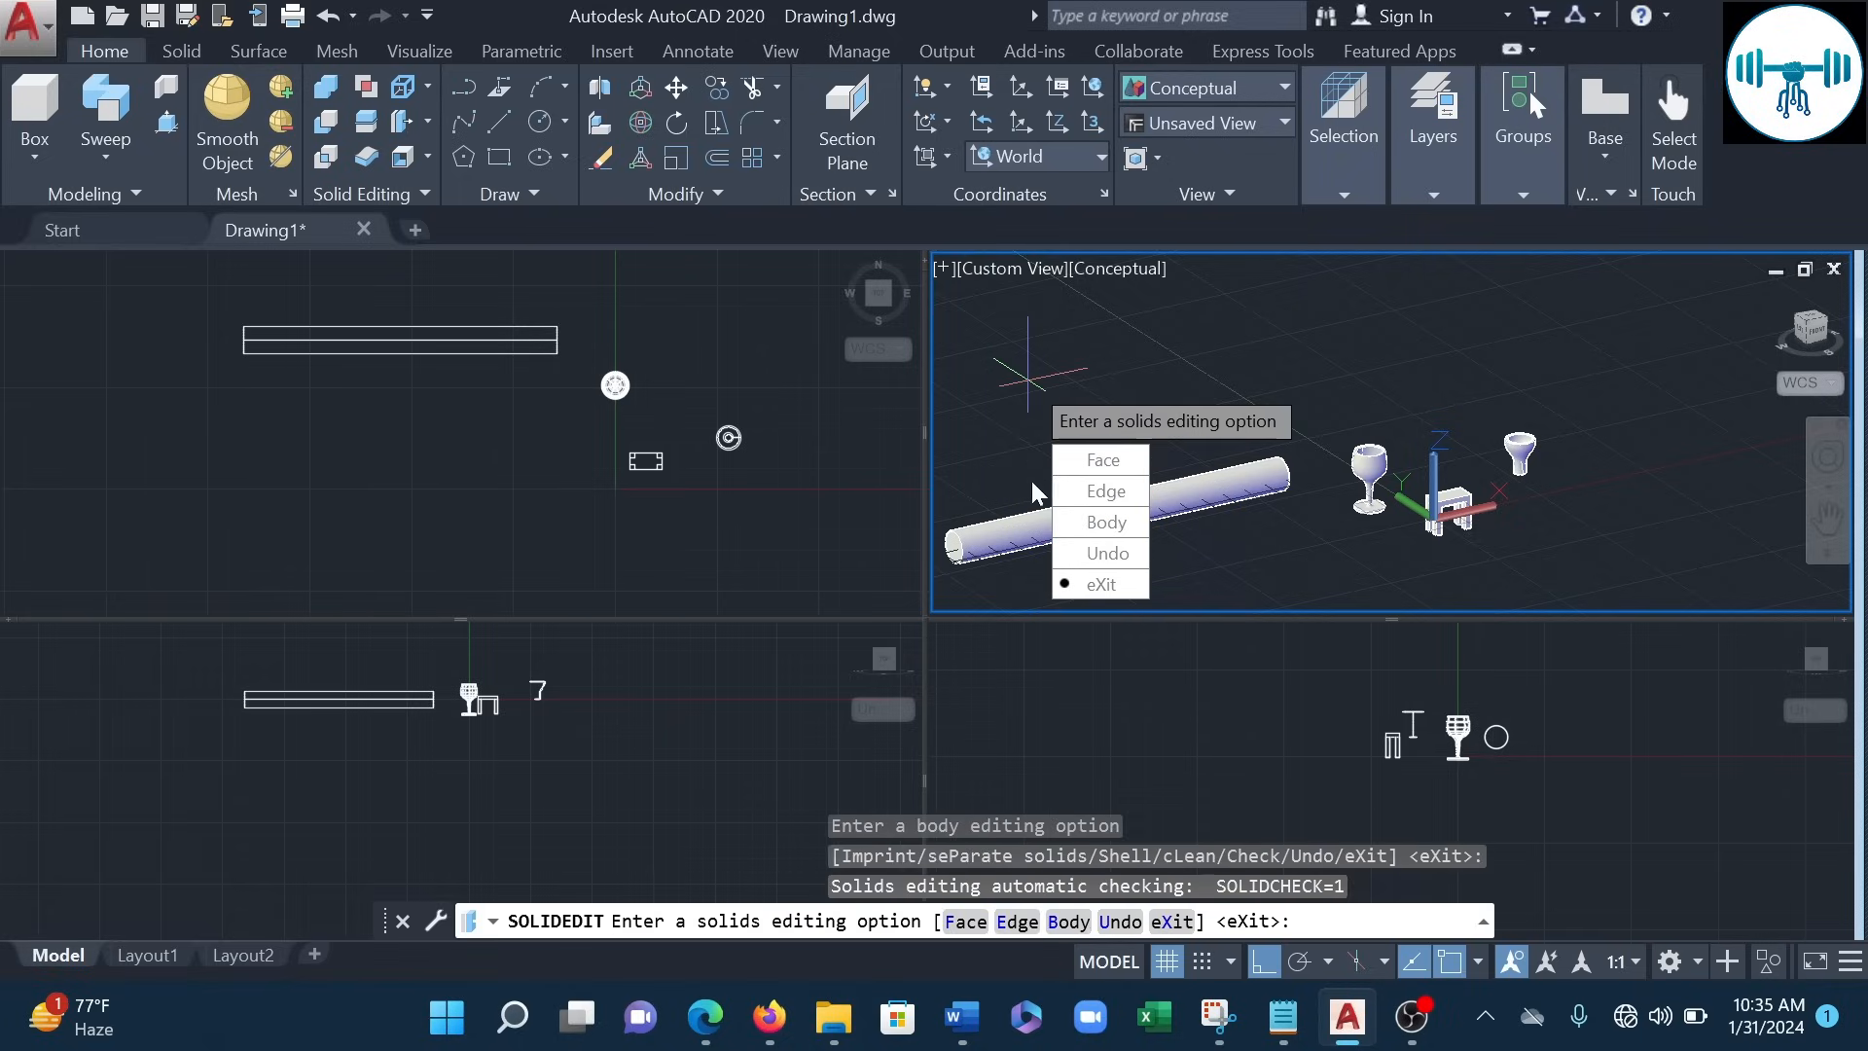
click(1109, 585)
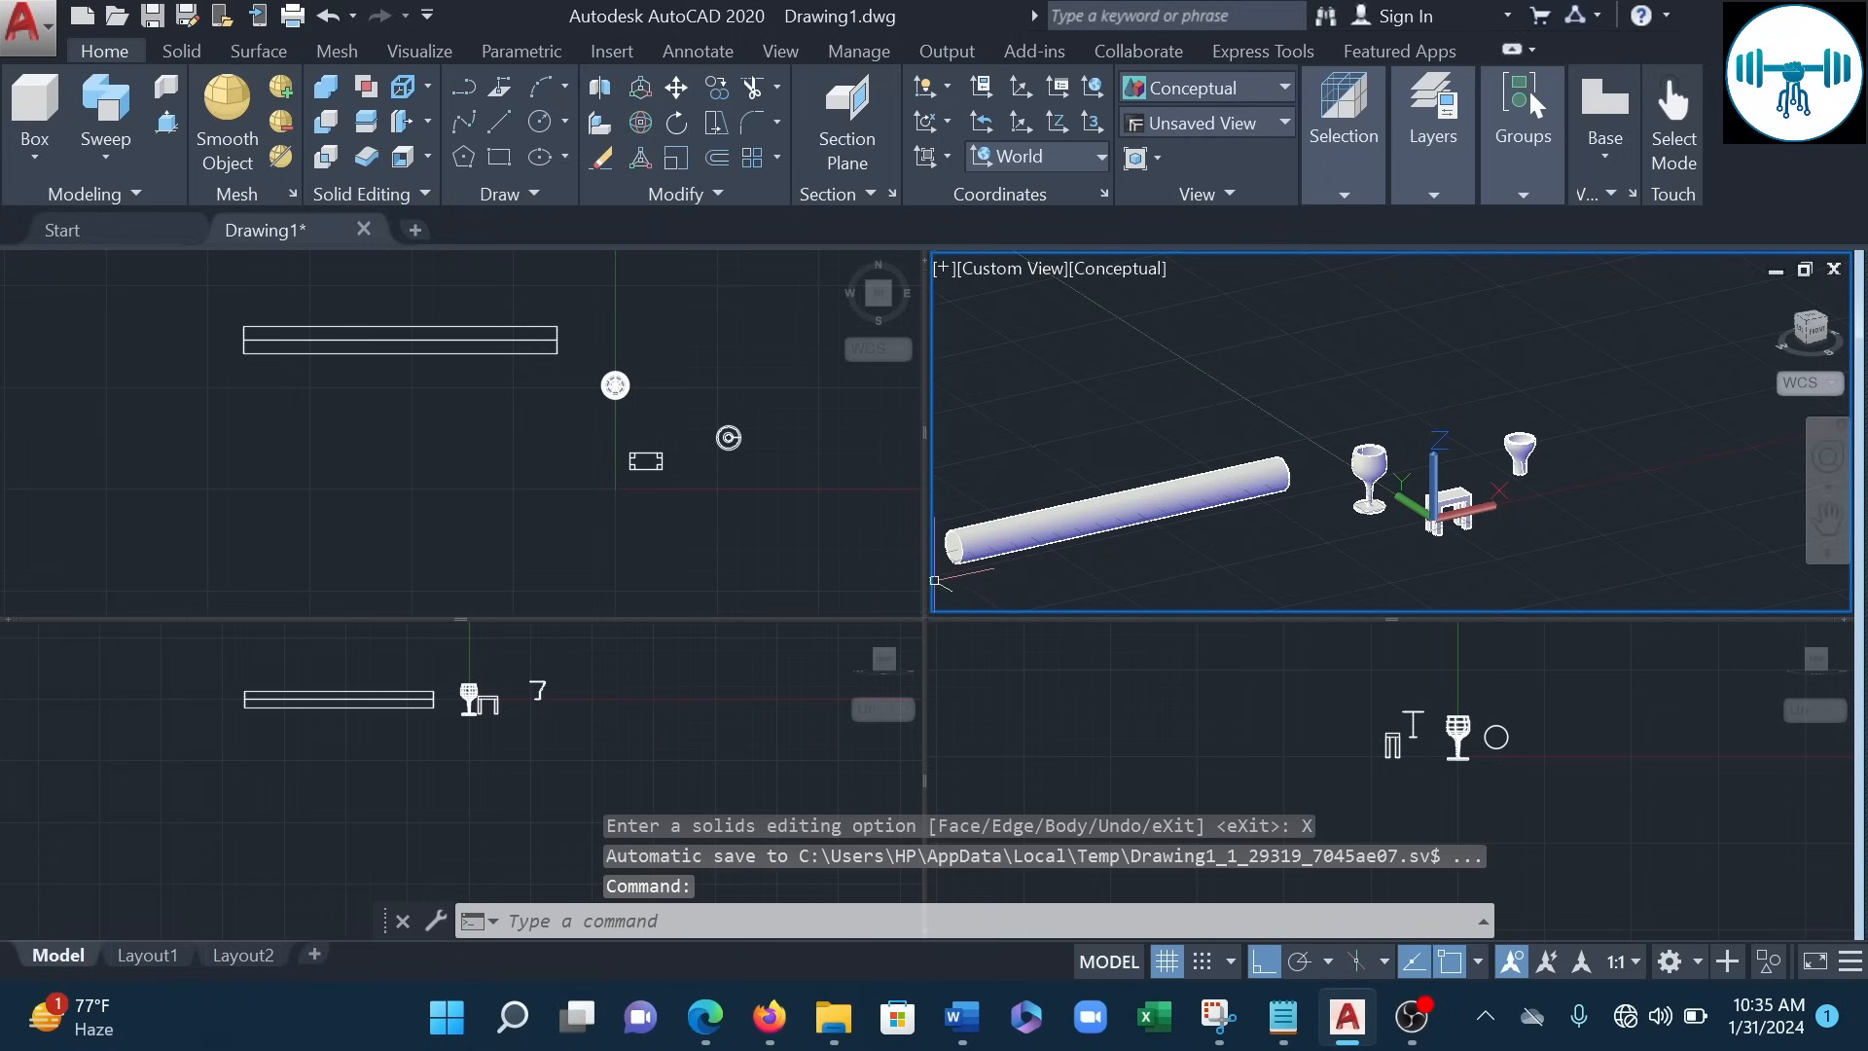
- Undo the shell attempt and the sweep, back to the separate circle and line
click(968, 540)
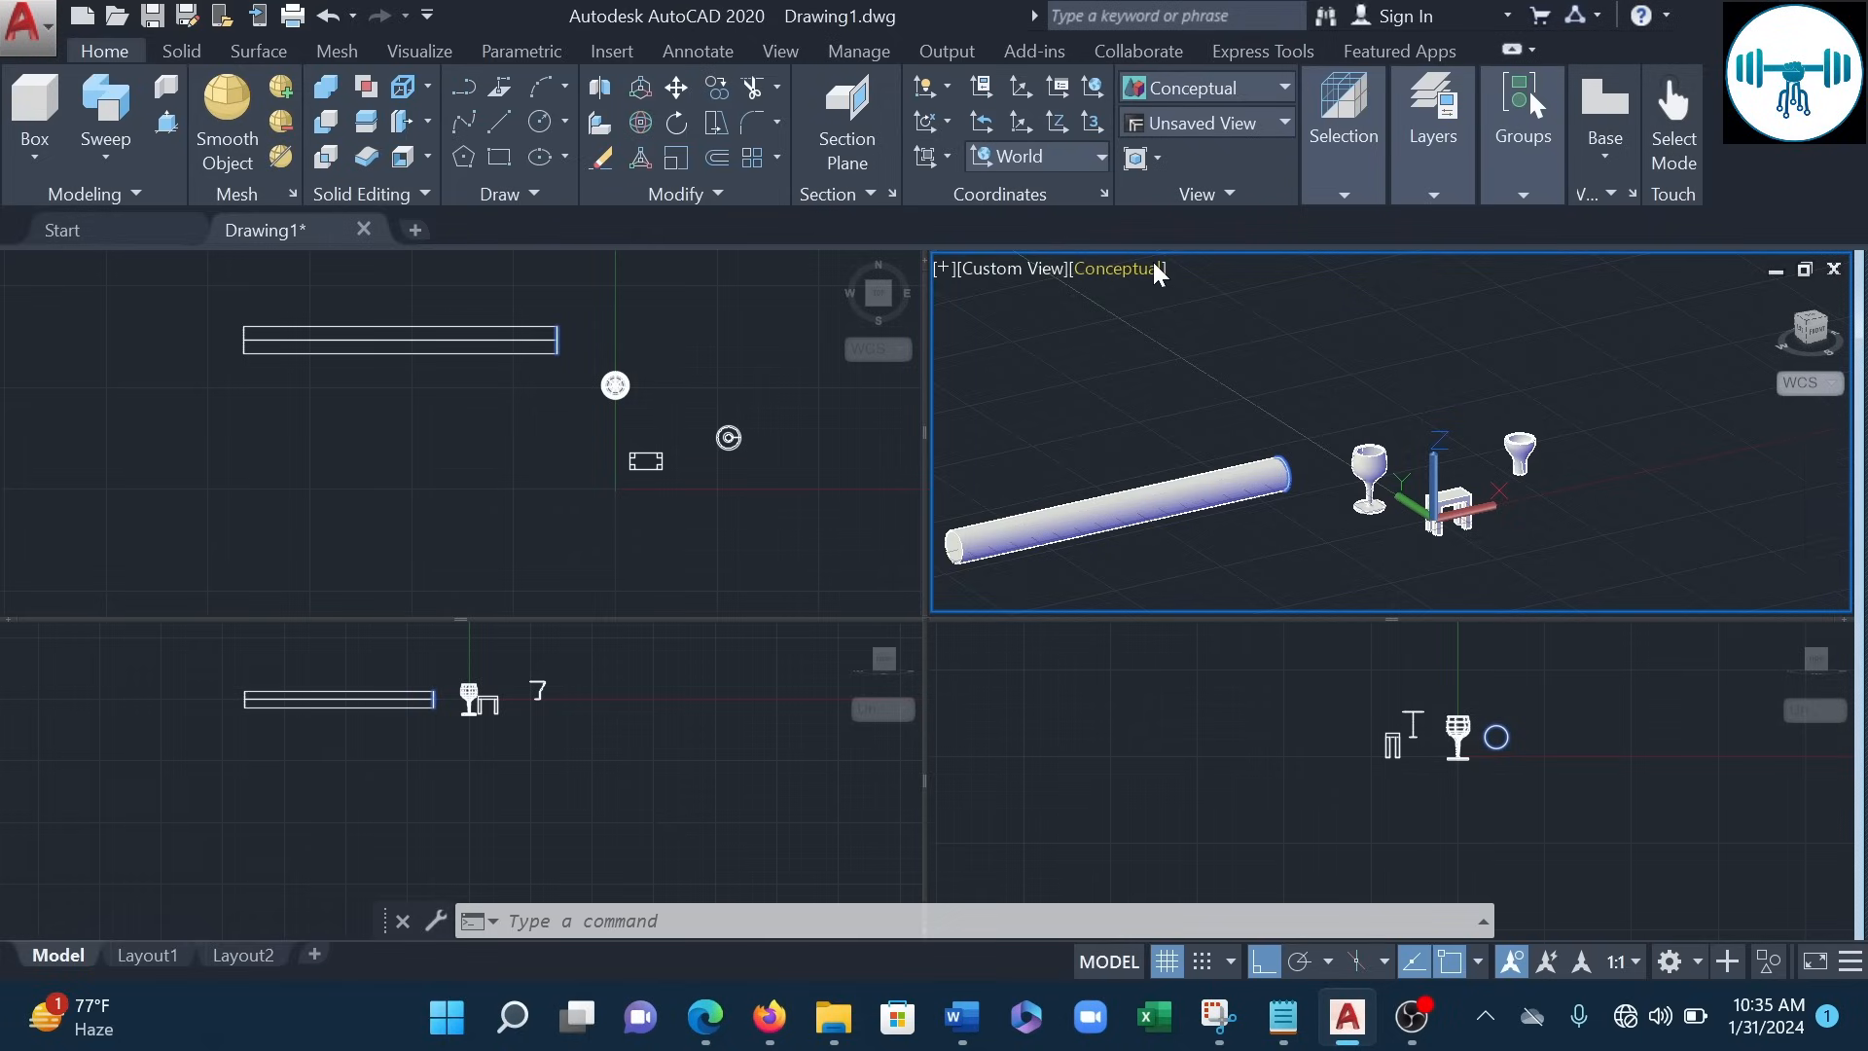
key(ctrl+z)
key(ctrl+z)
key(ctrl+z)
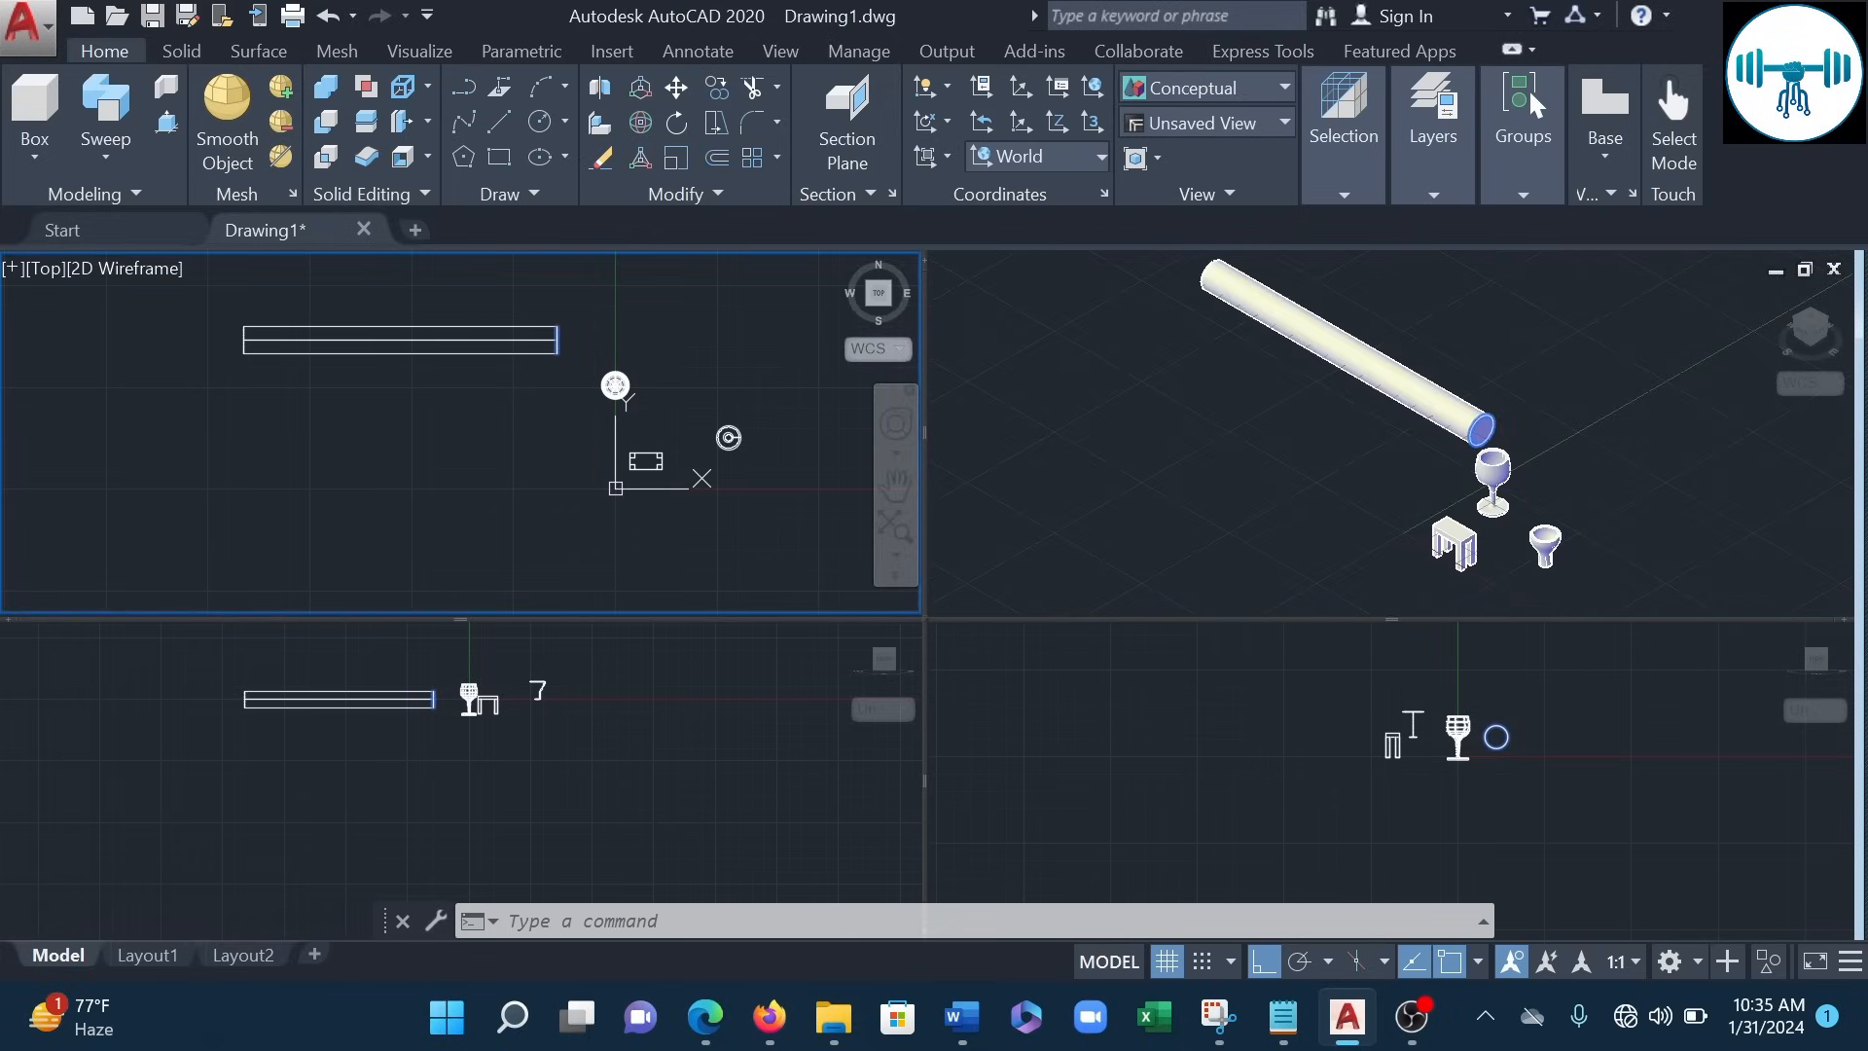
key(Escape)
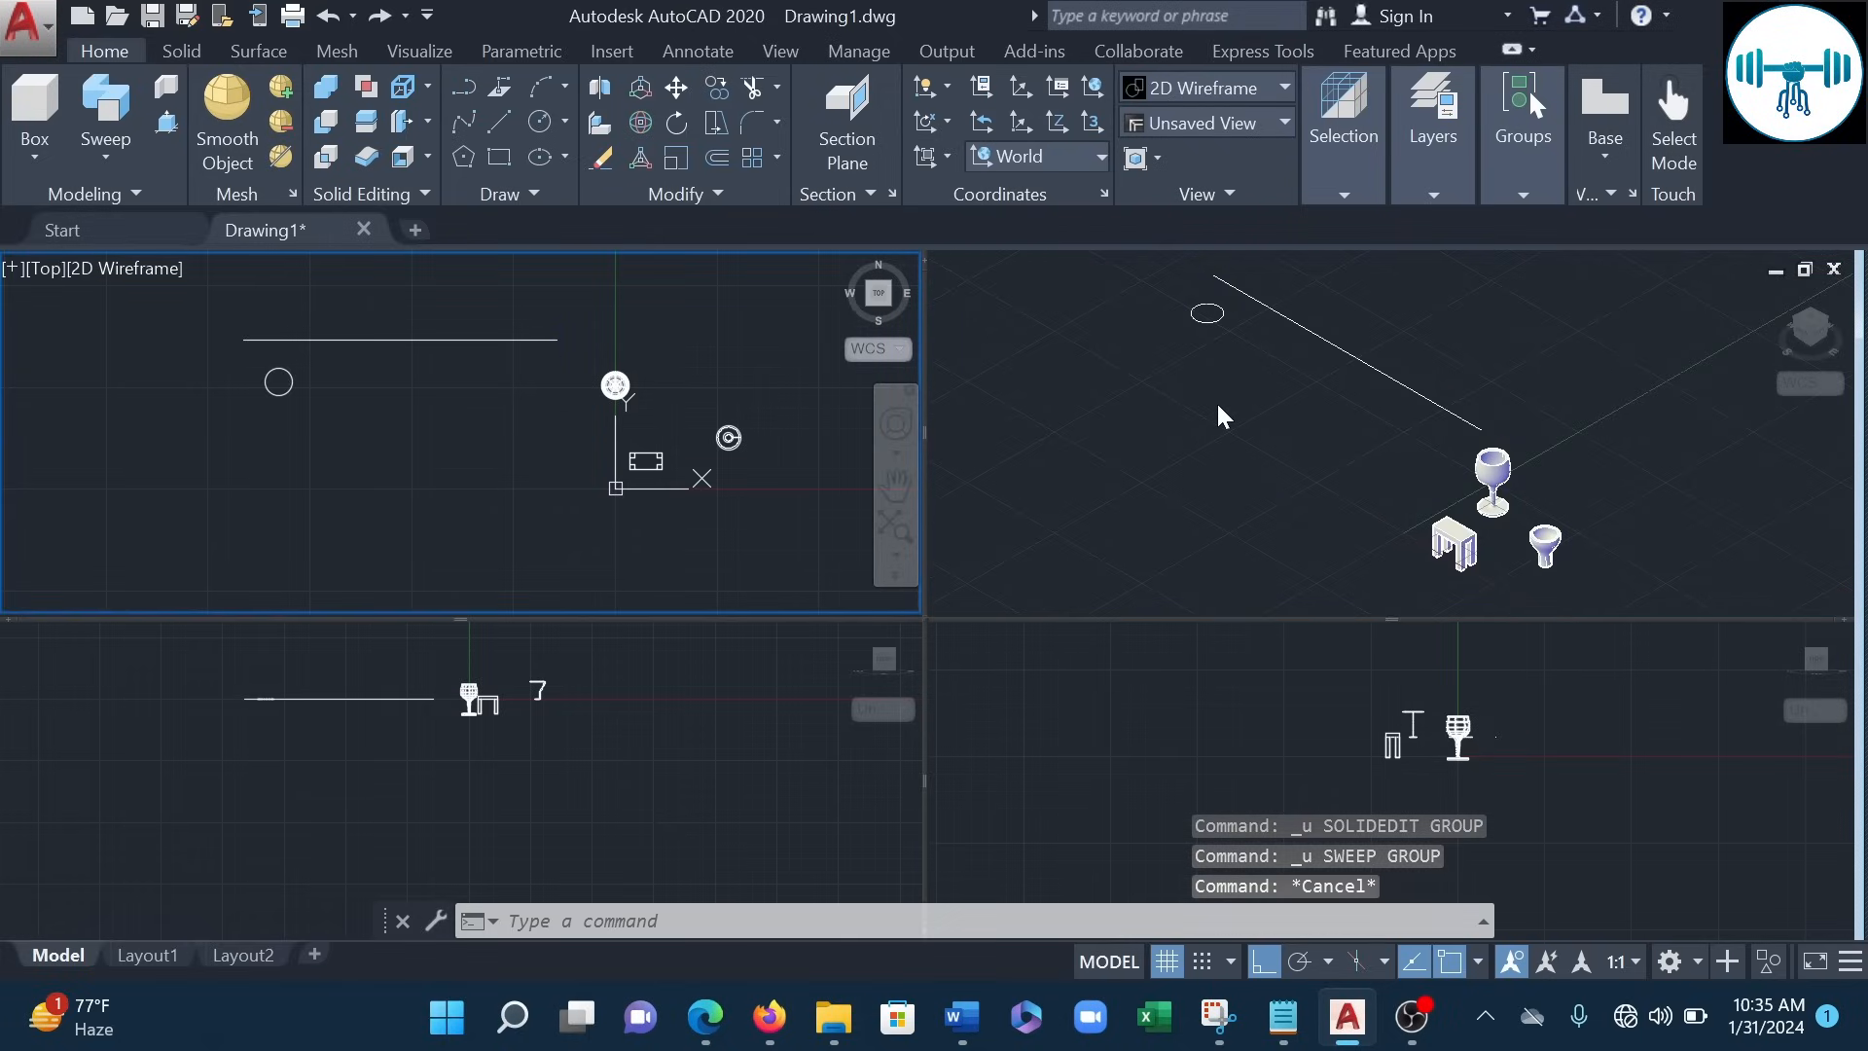
click(1100, 369)
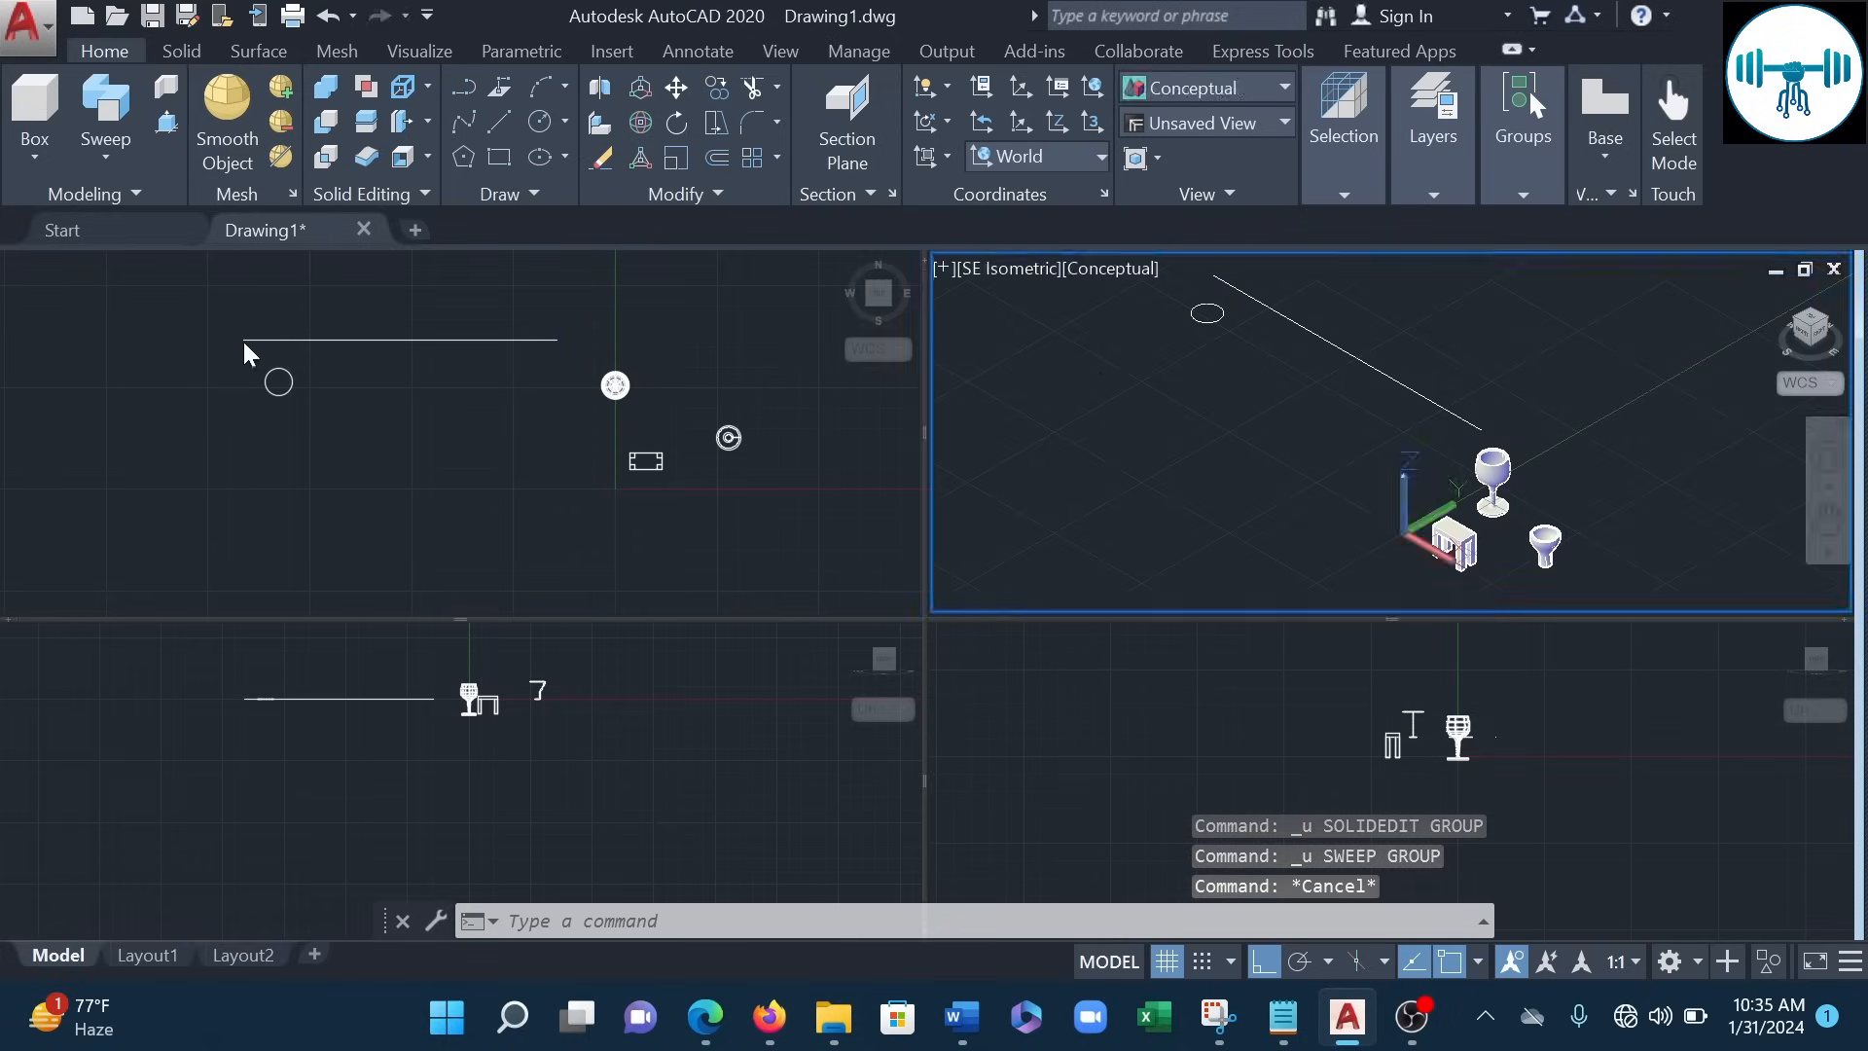
click(125, 96)
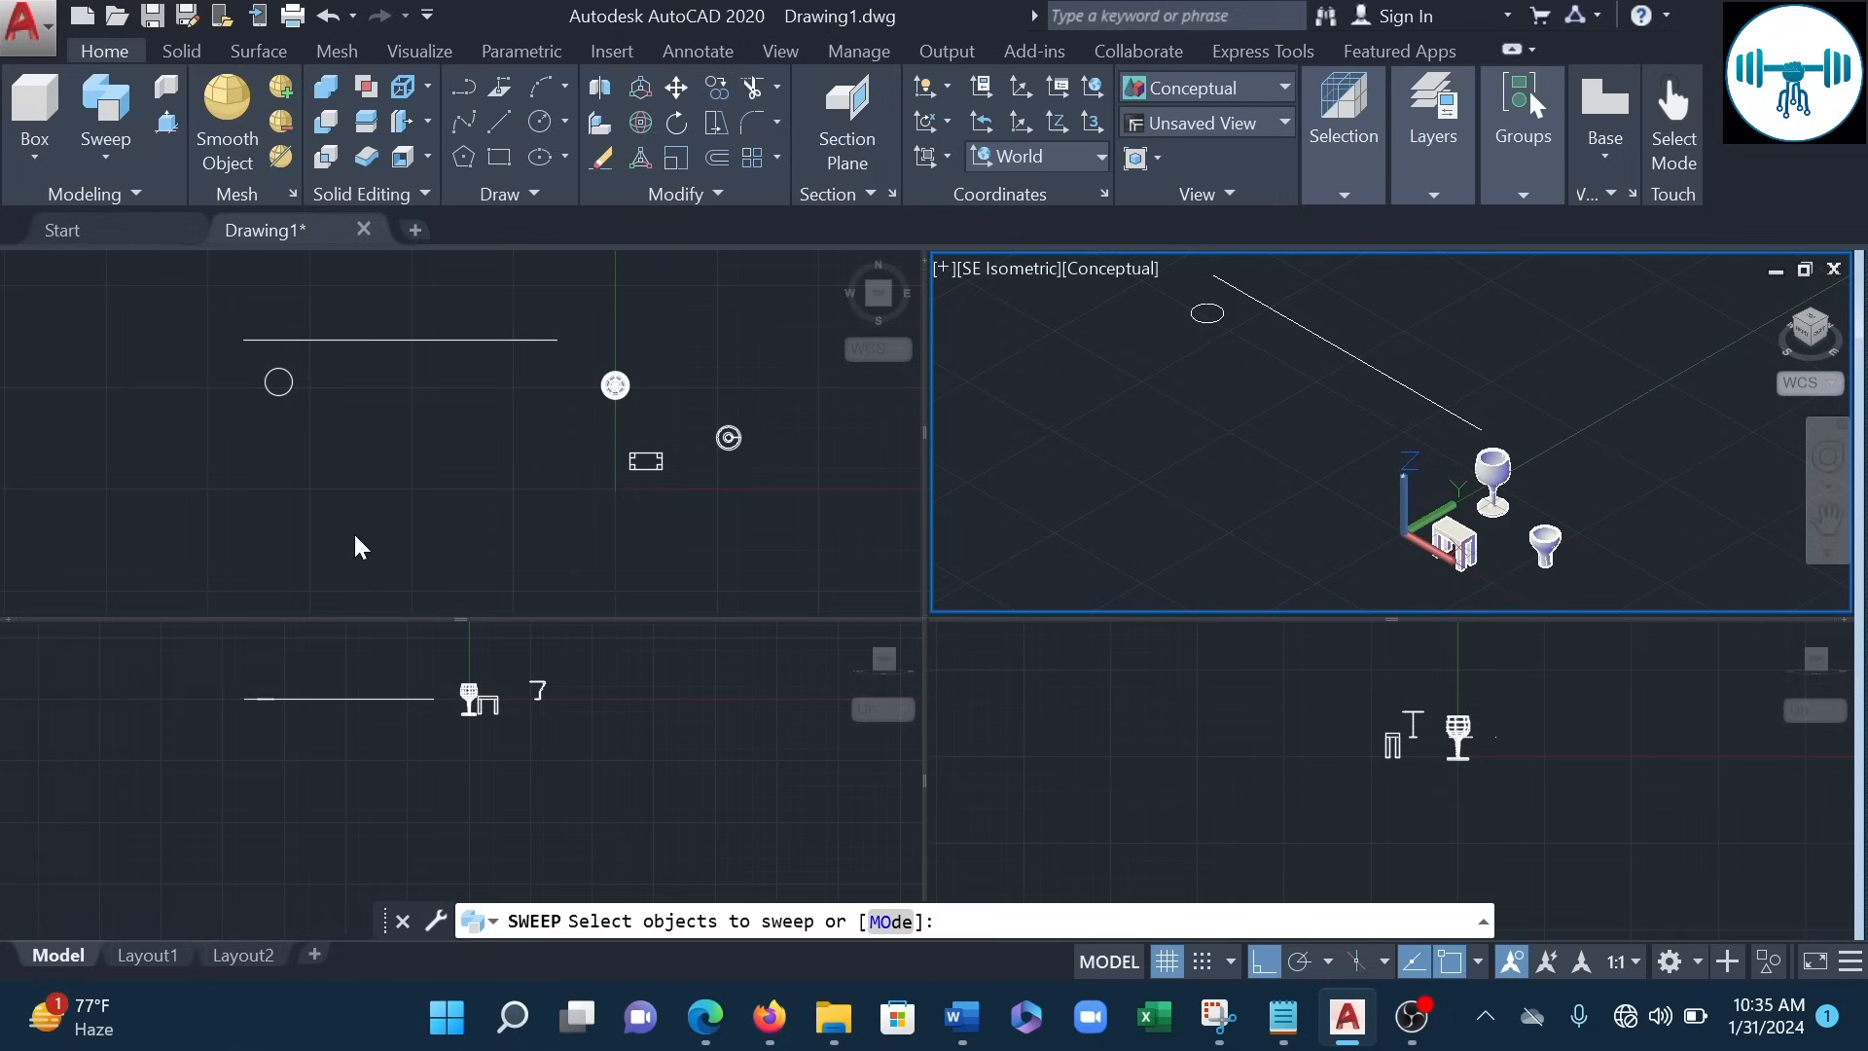
click(377, 506)
click(290, 388)
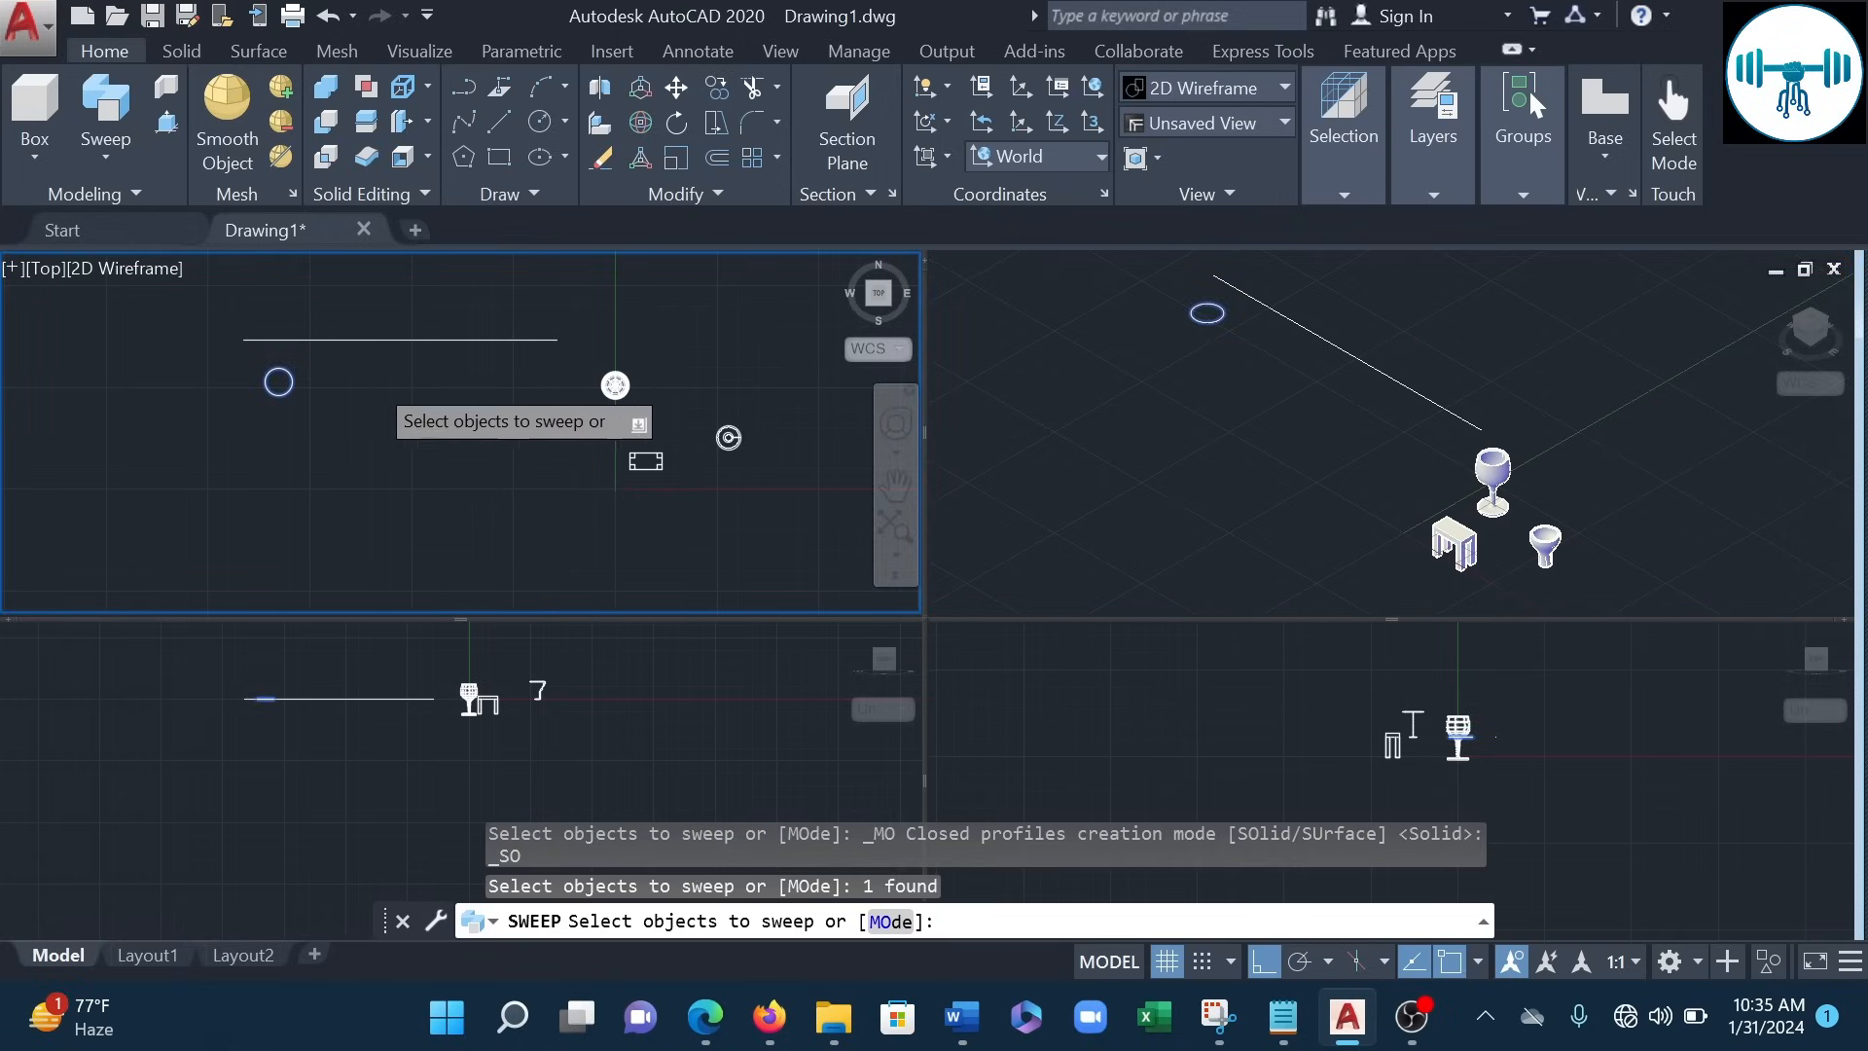
key(Return)
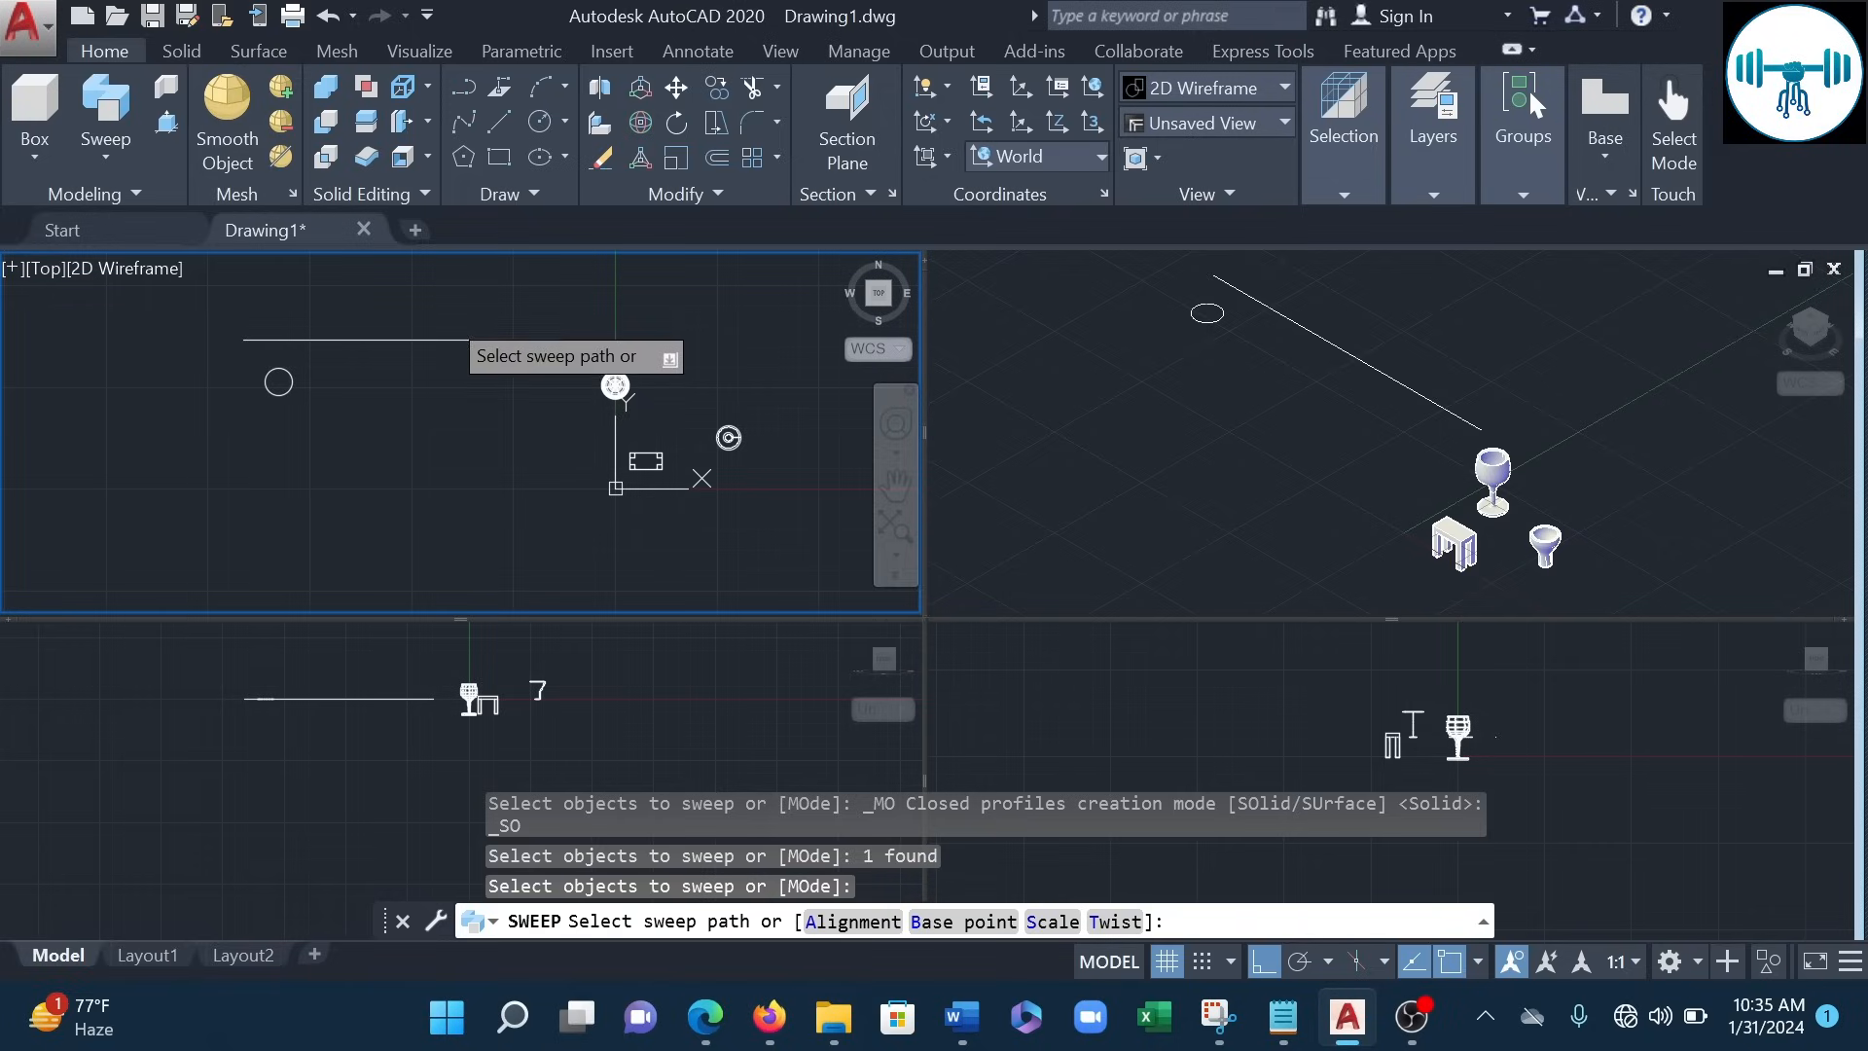
click(316, 296)
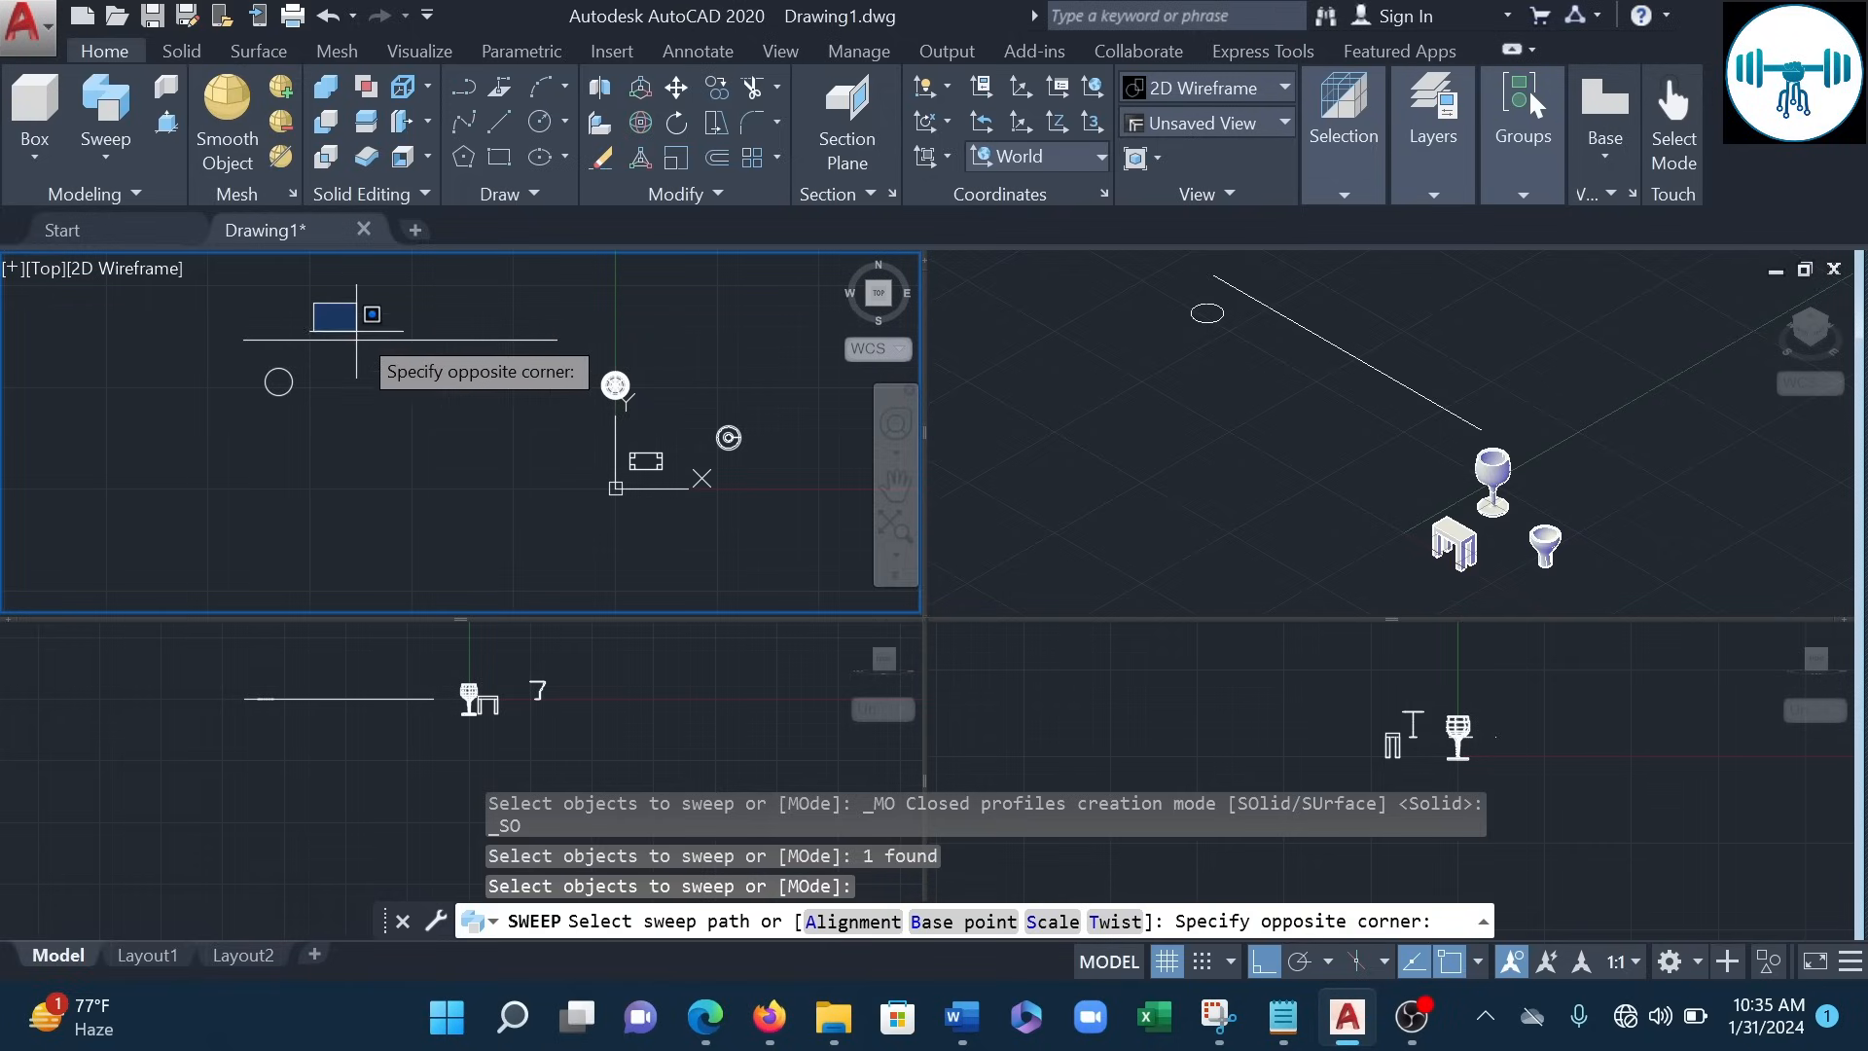
click(375, 353)
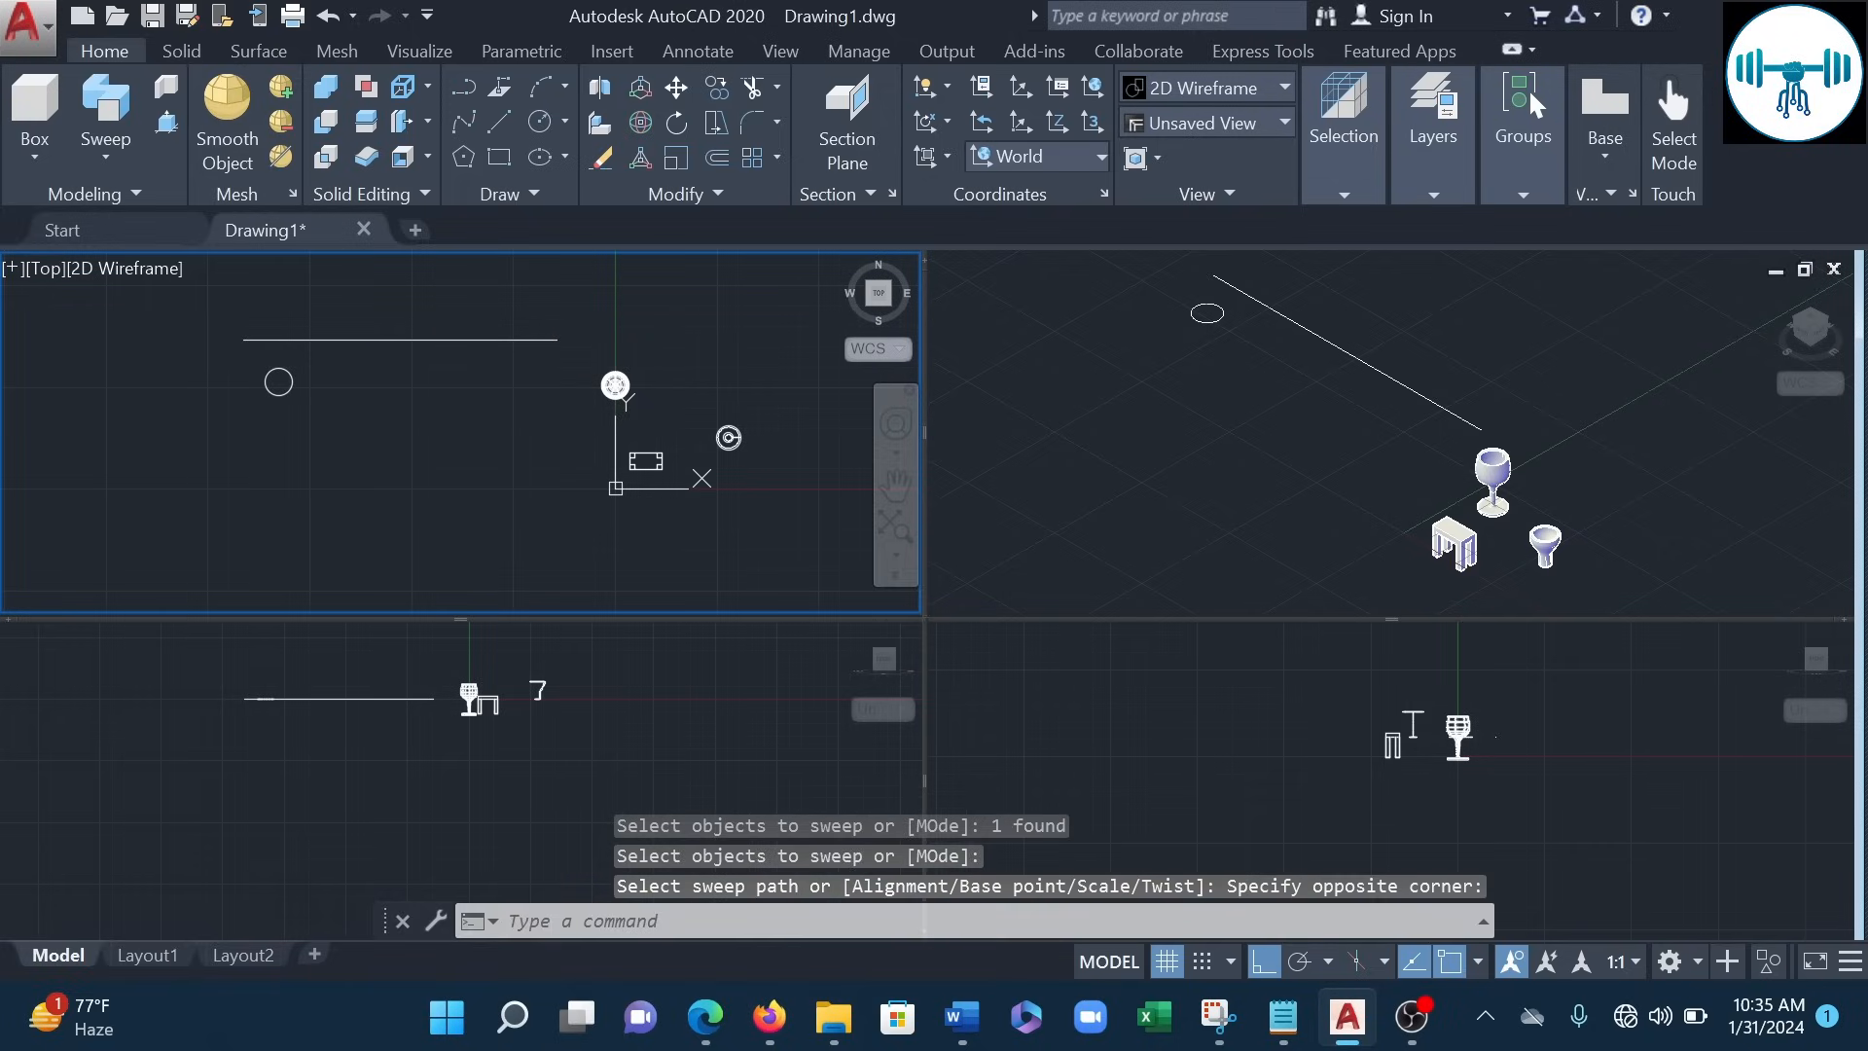
key(Escape)
key(Escape)
key(Escape)
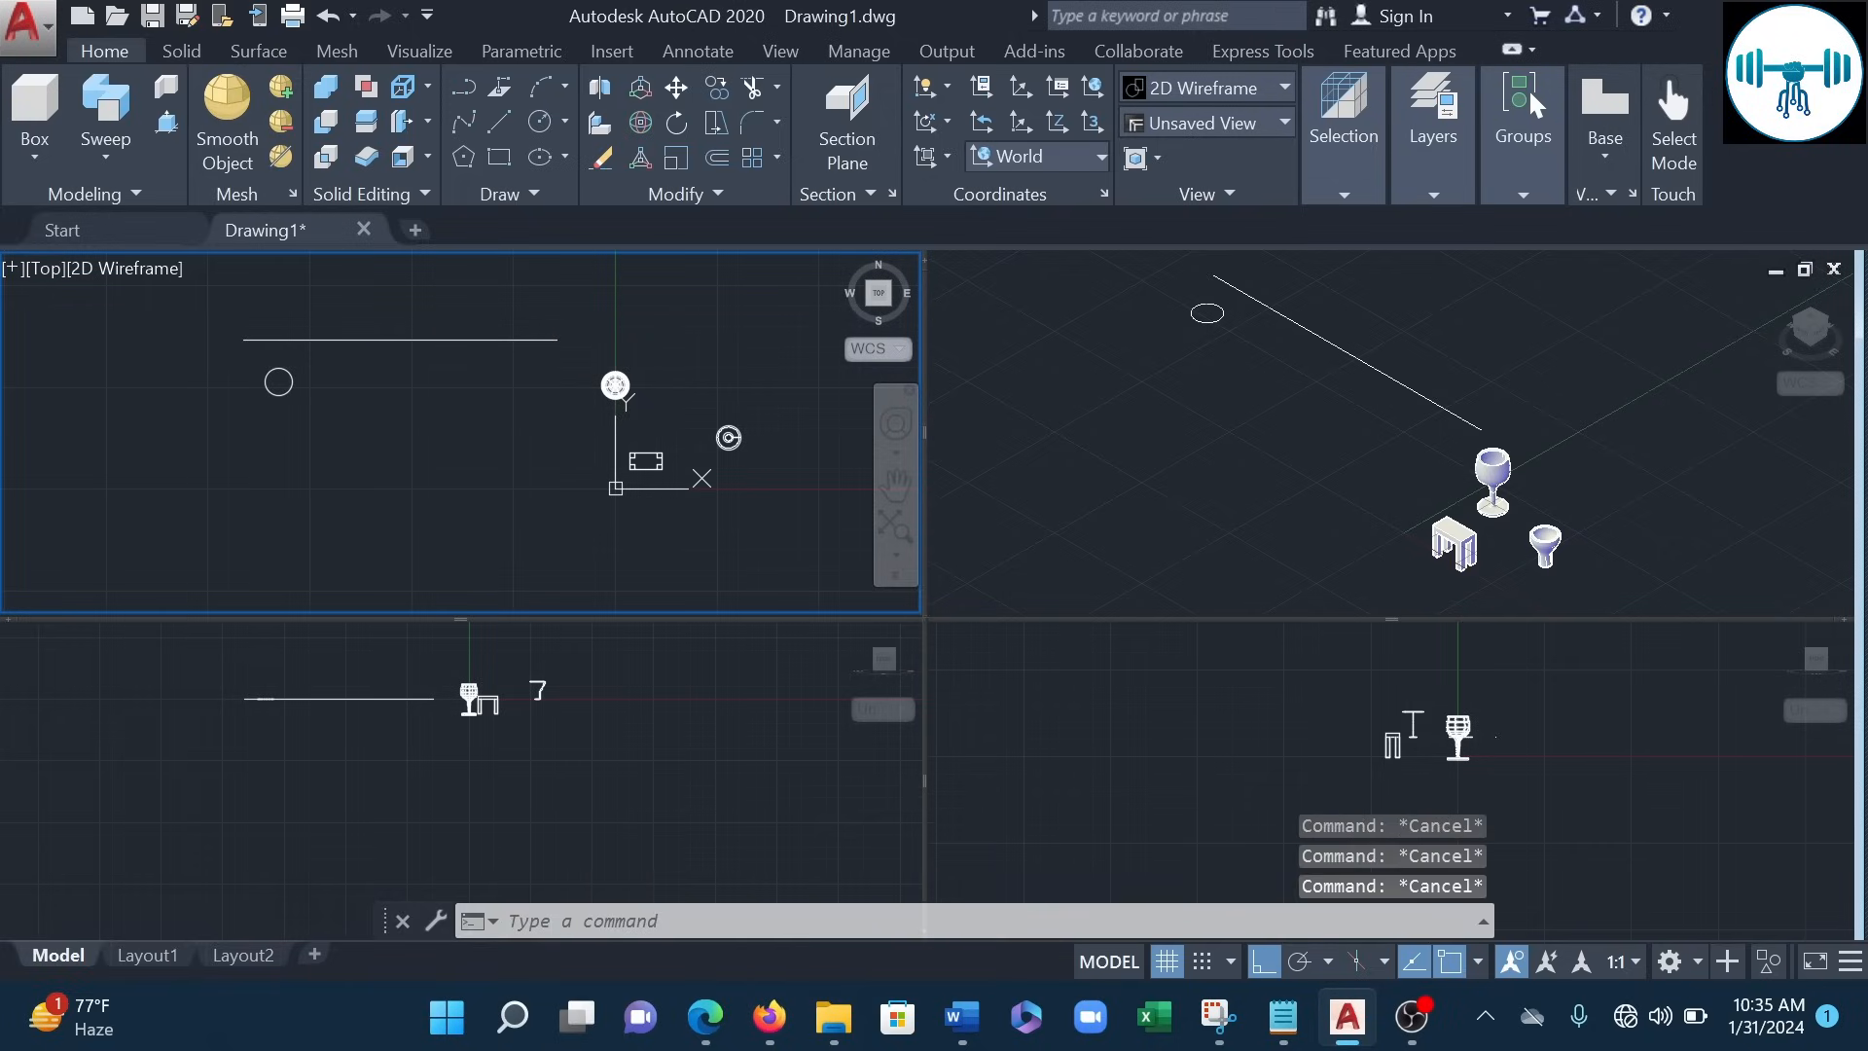
- Sweep the circle in the Top view along the long horizontal line as a solid cylinder
click(121, 99)
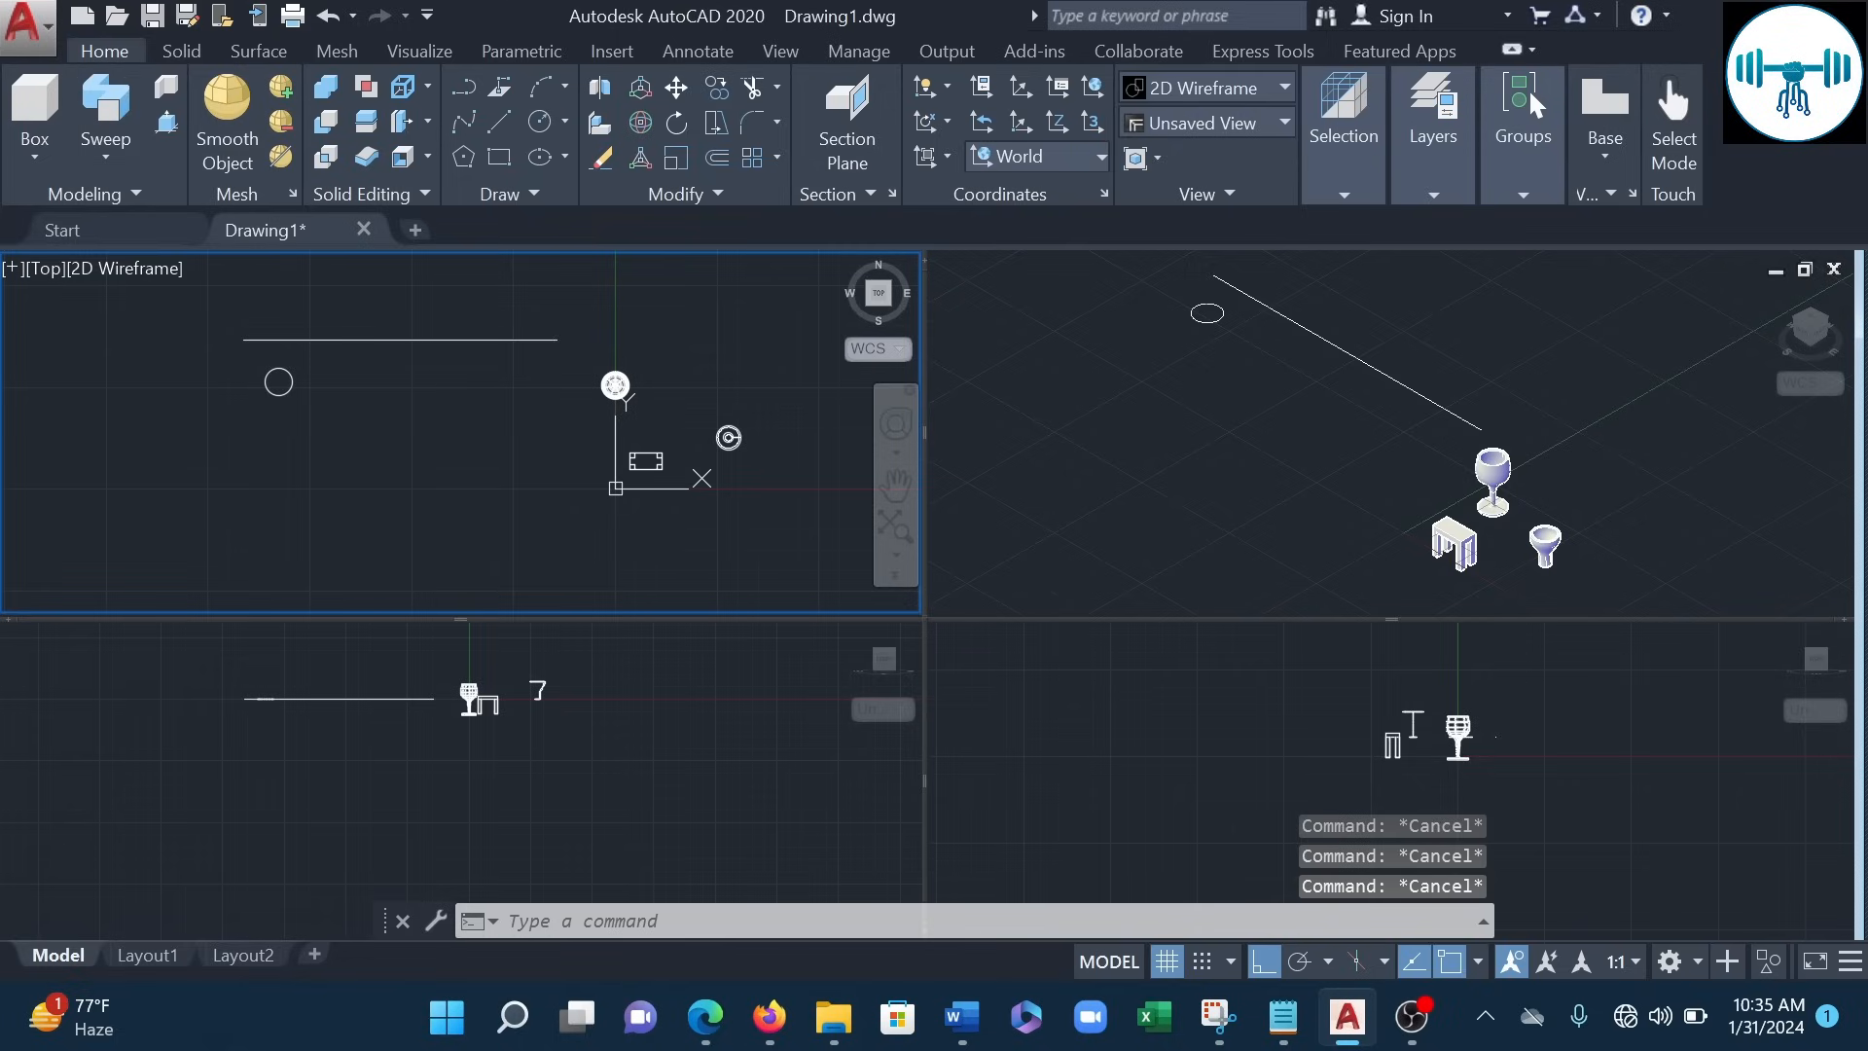
click(265, 382)
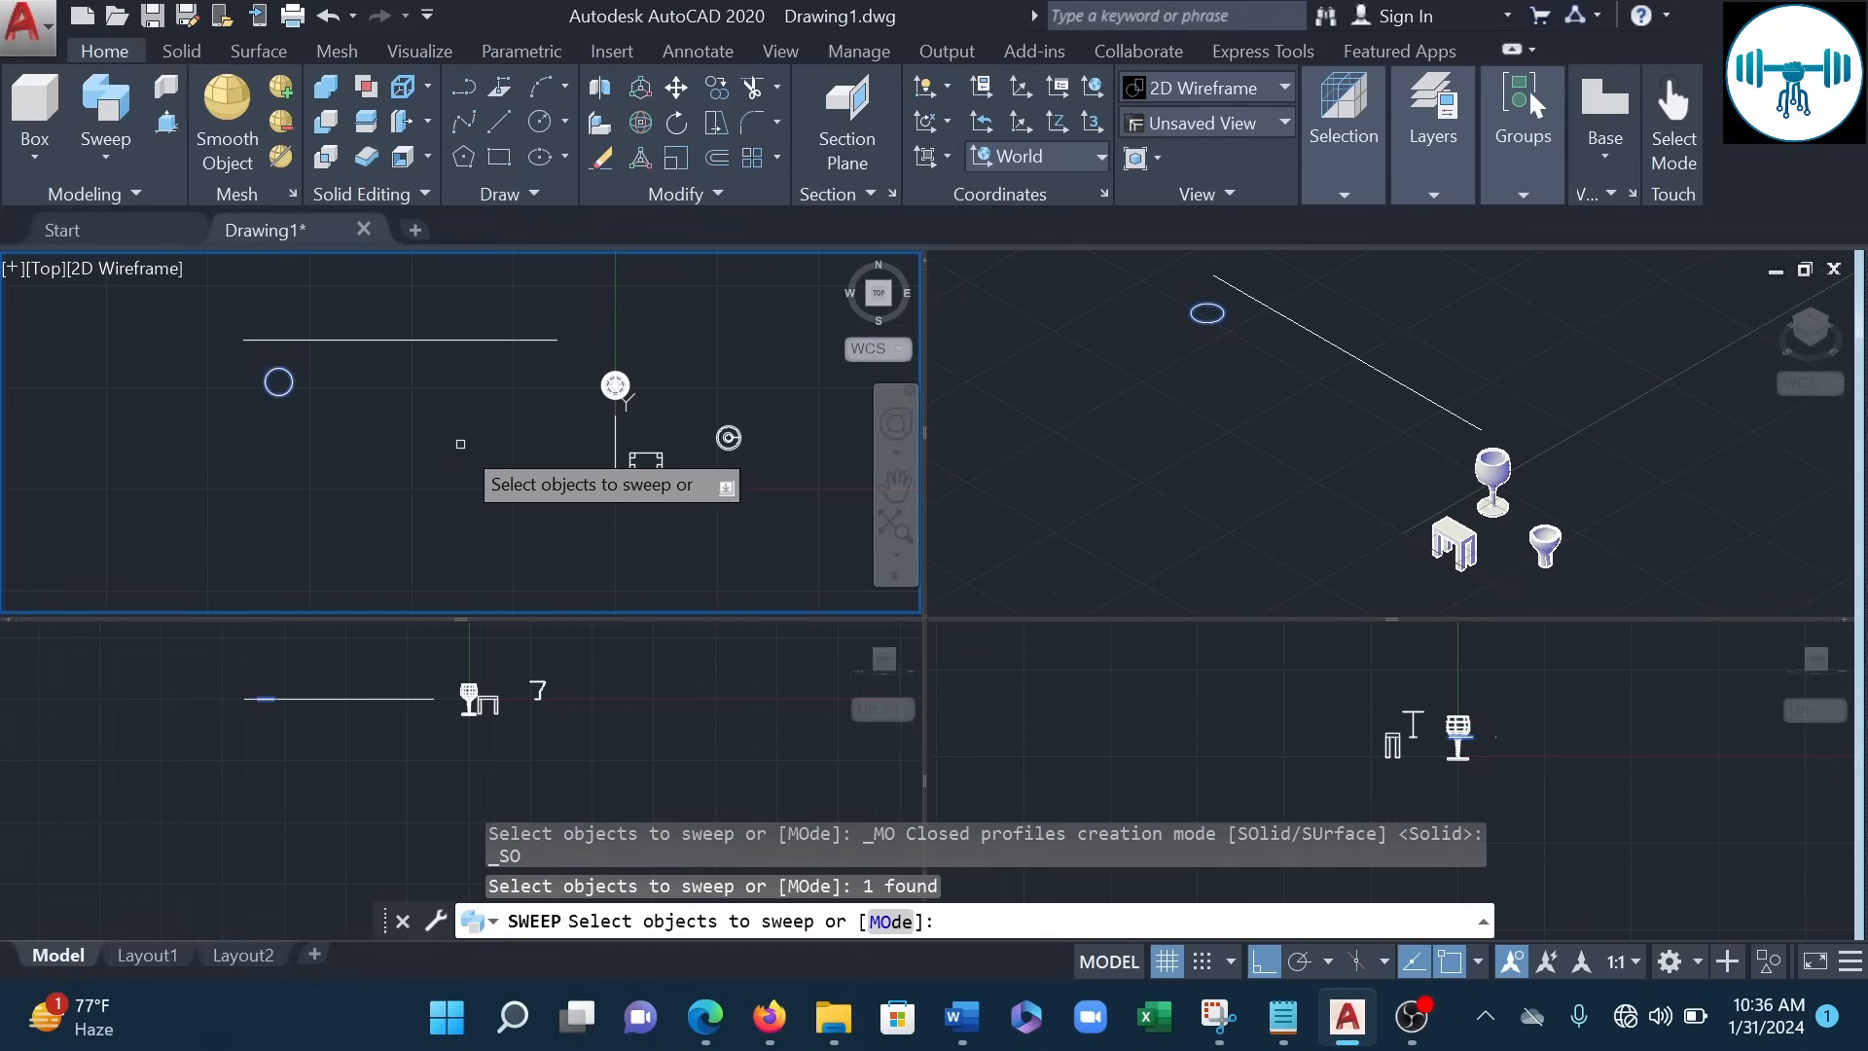
key(Return)
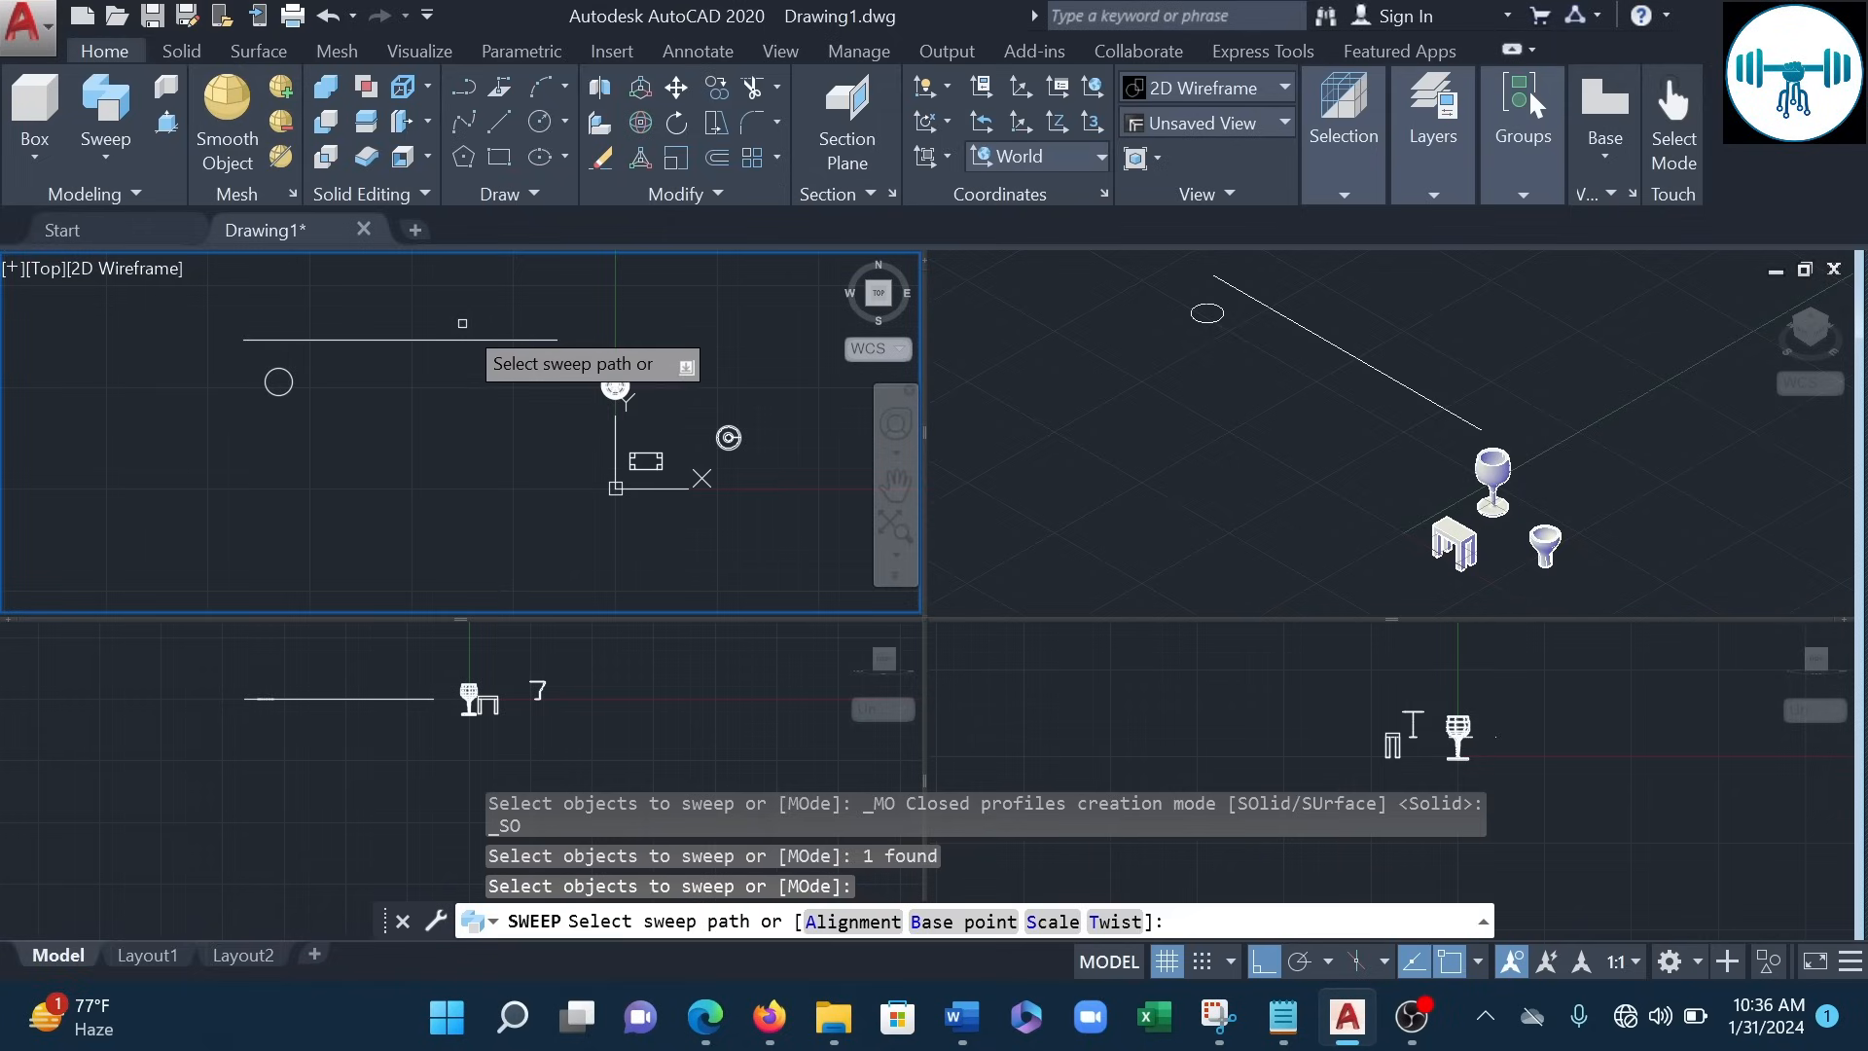
click(462, 339)
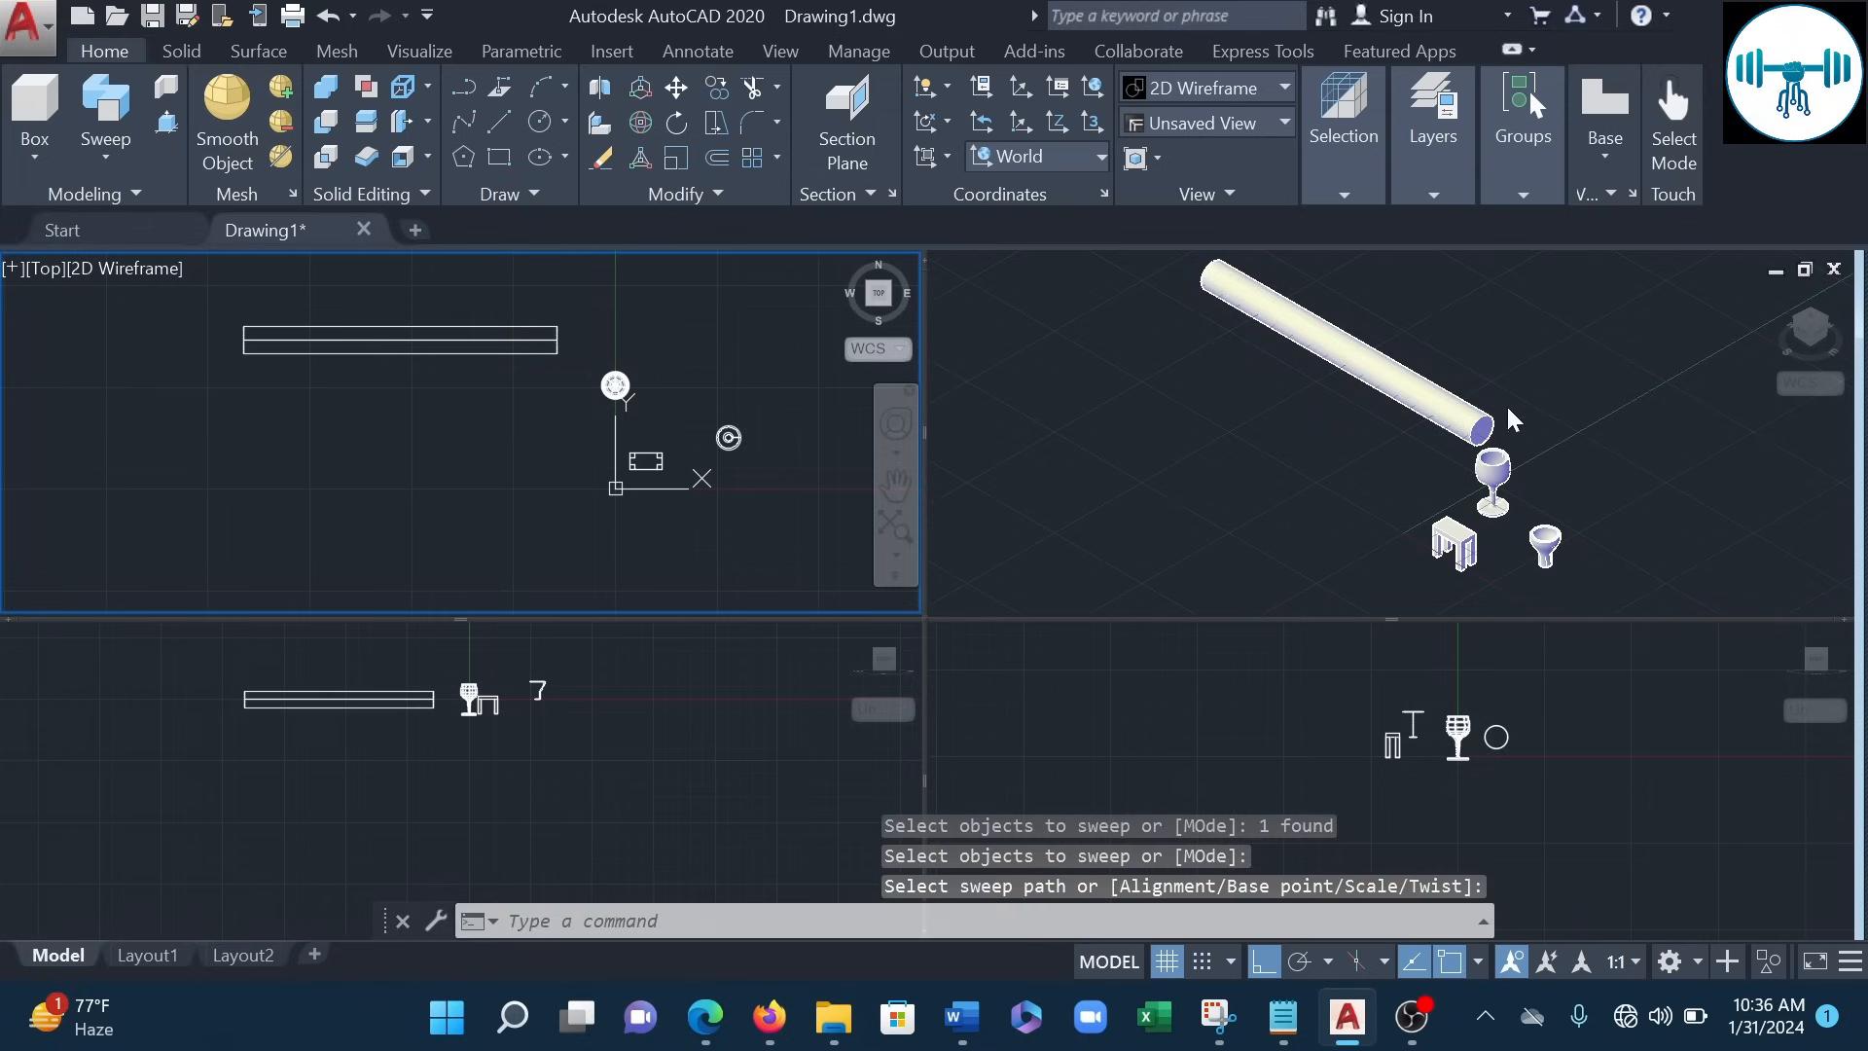
key(Escape)
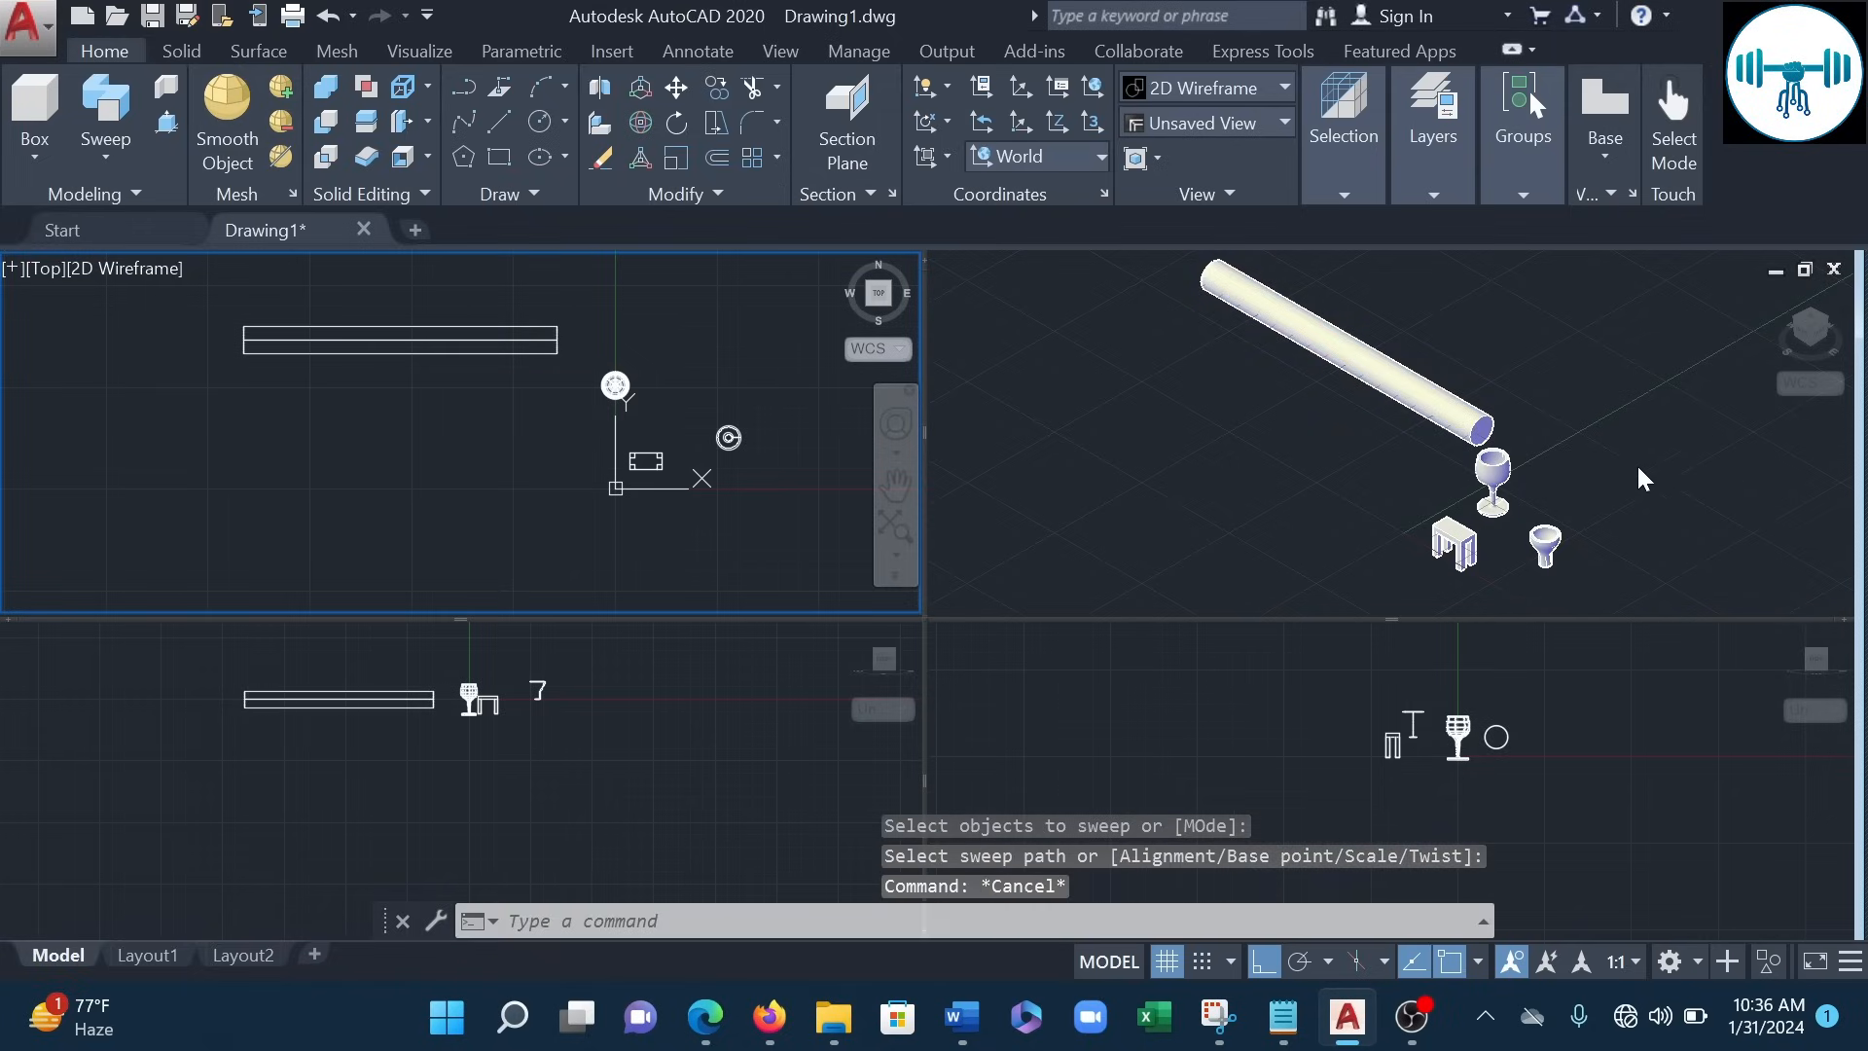
- Shell the swept cylinder, selecting the flat circular faces at both ends for removal
click(1171, 440)
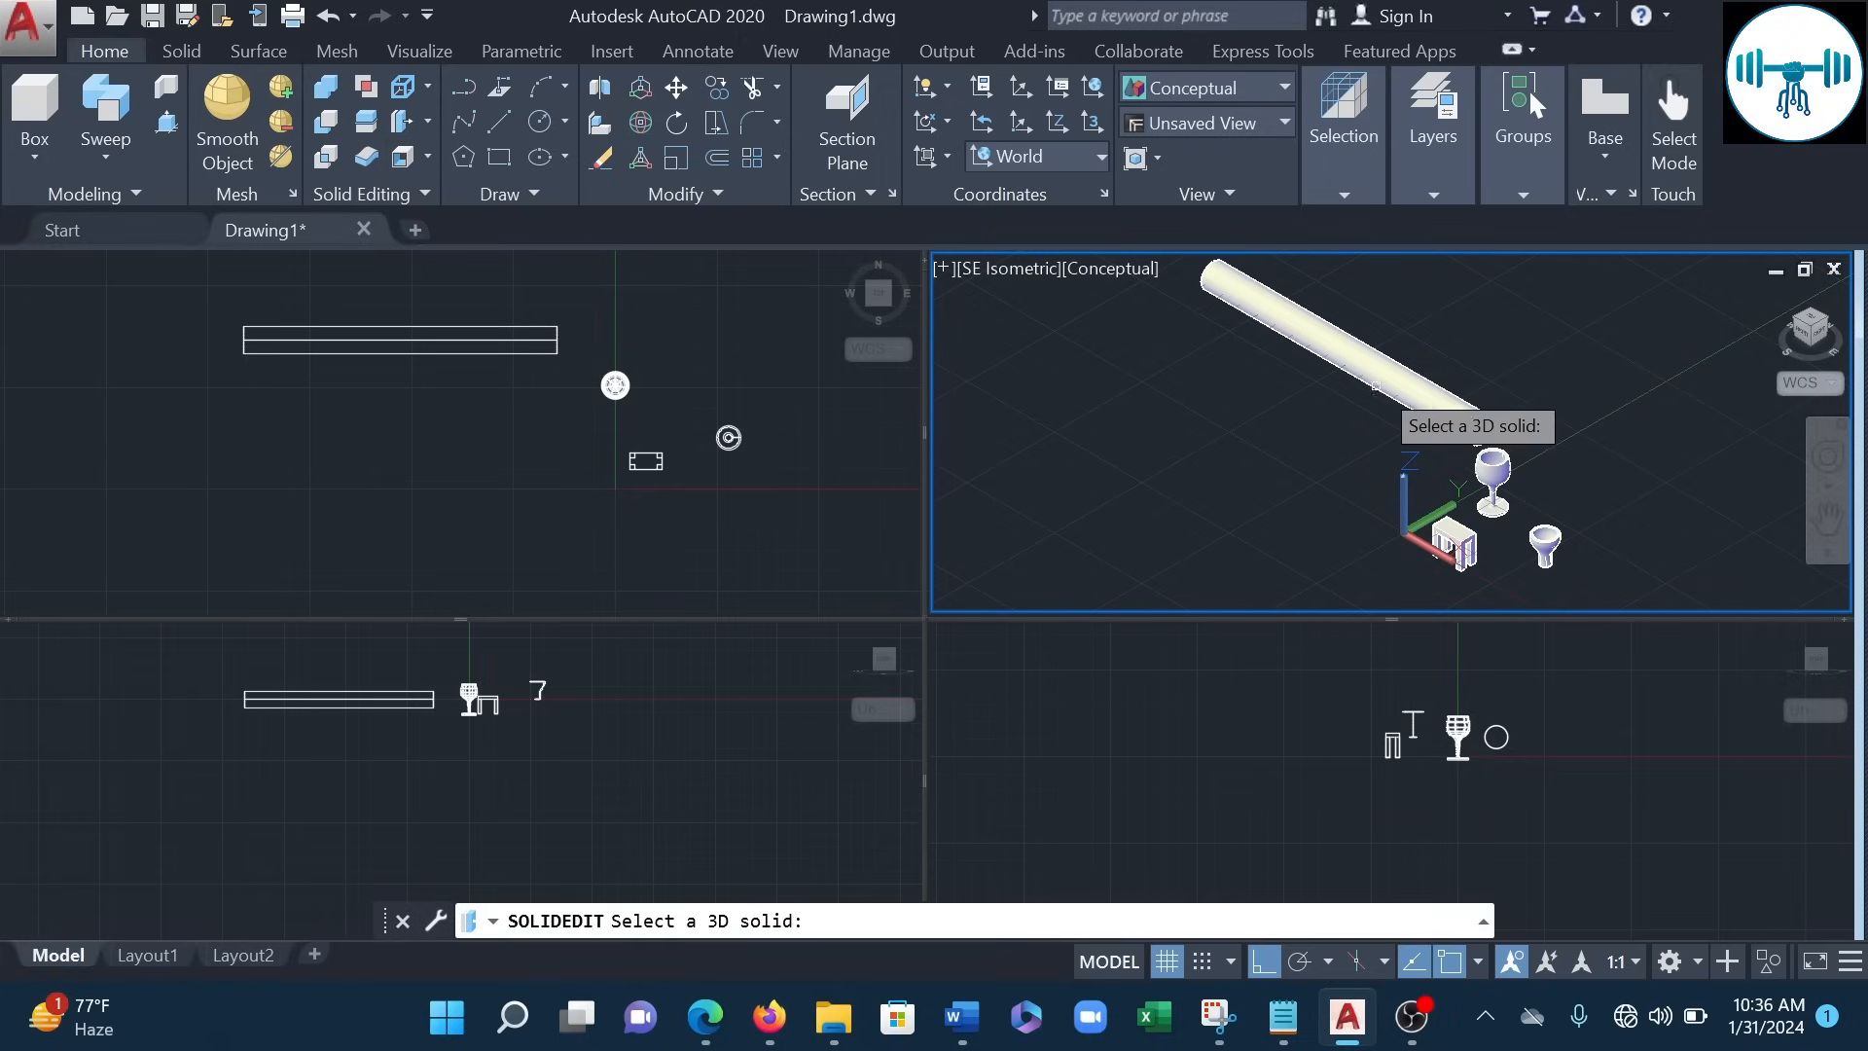
click(1353, 365)
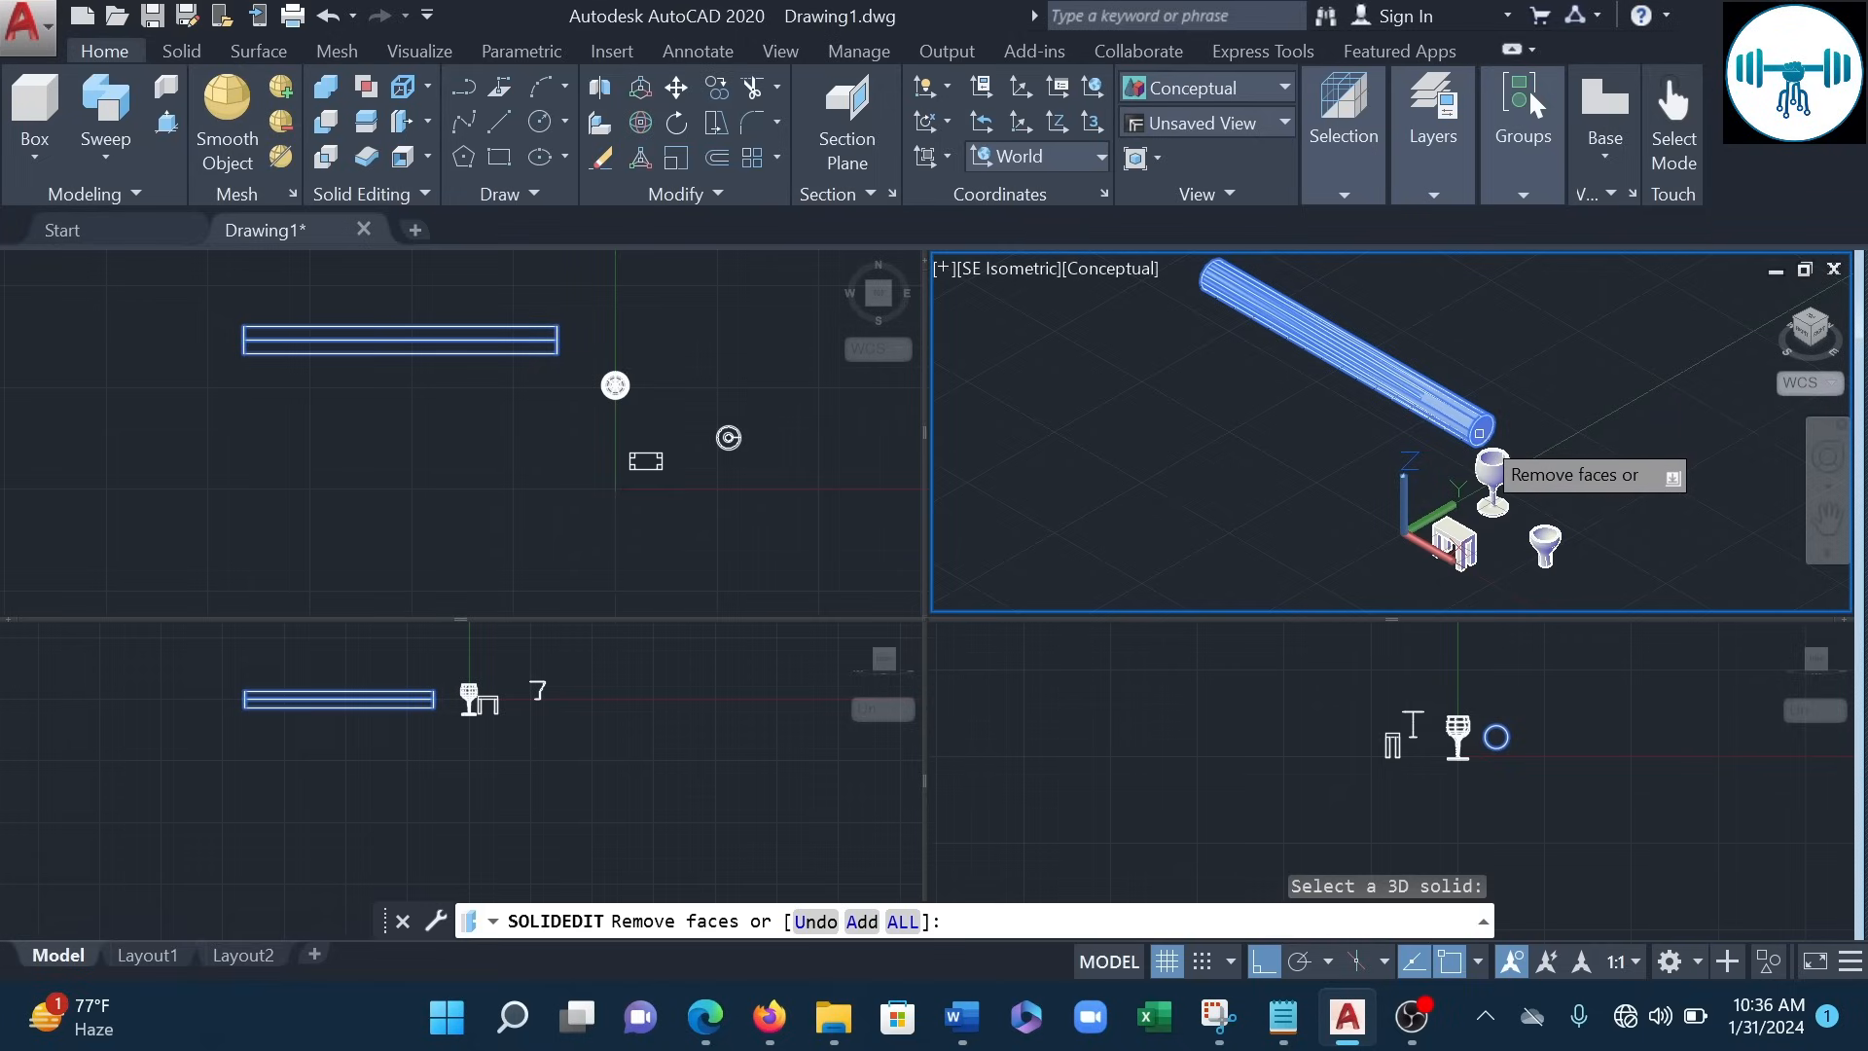
click(1478, 433)
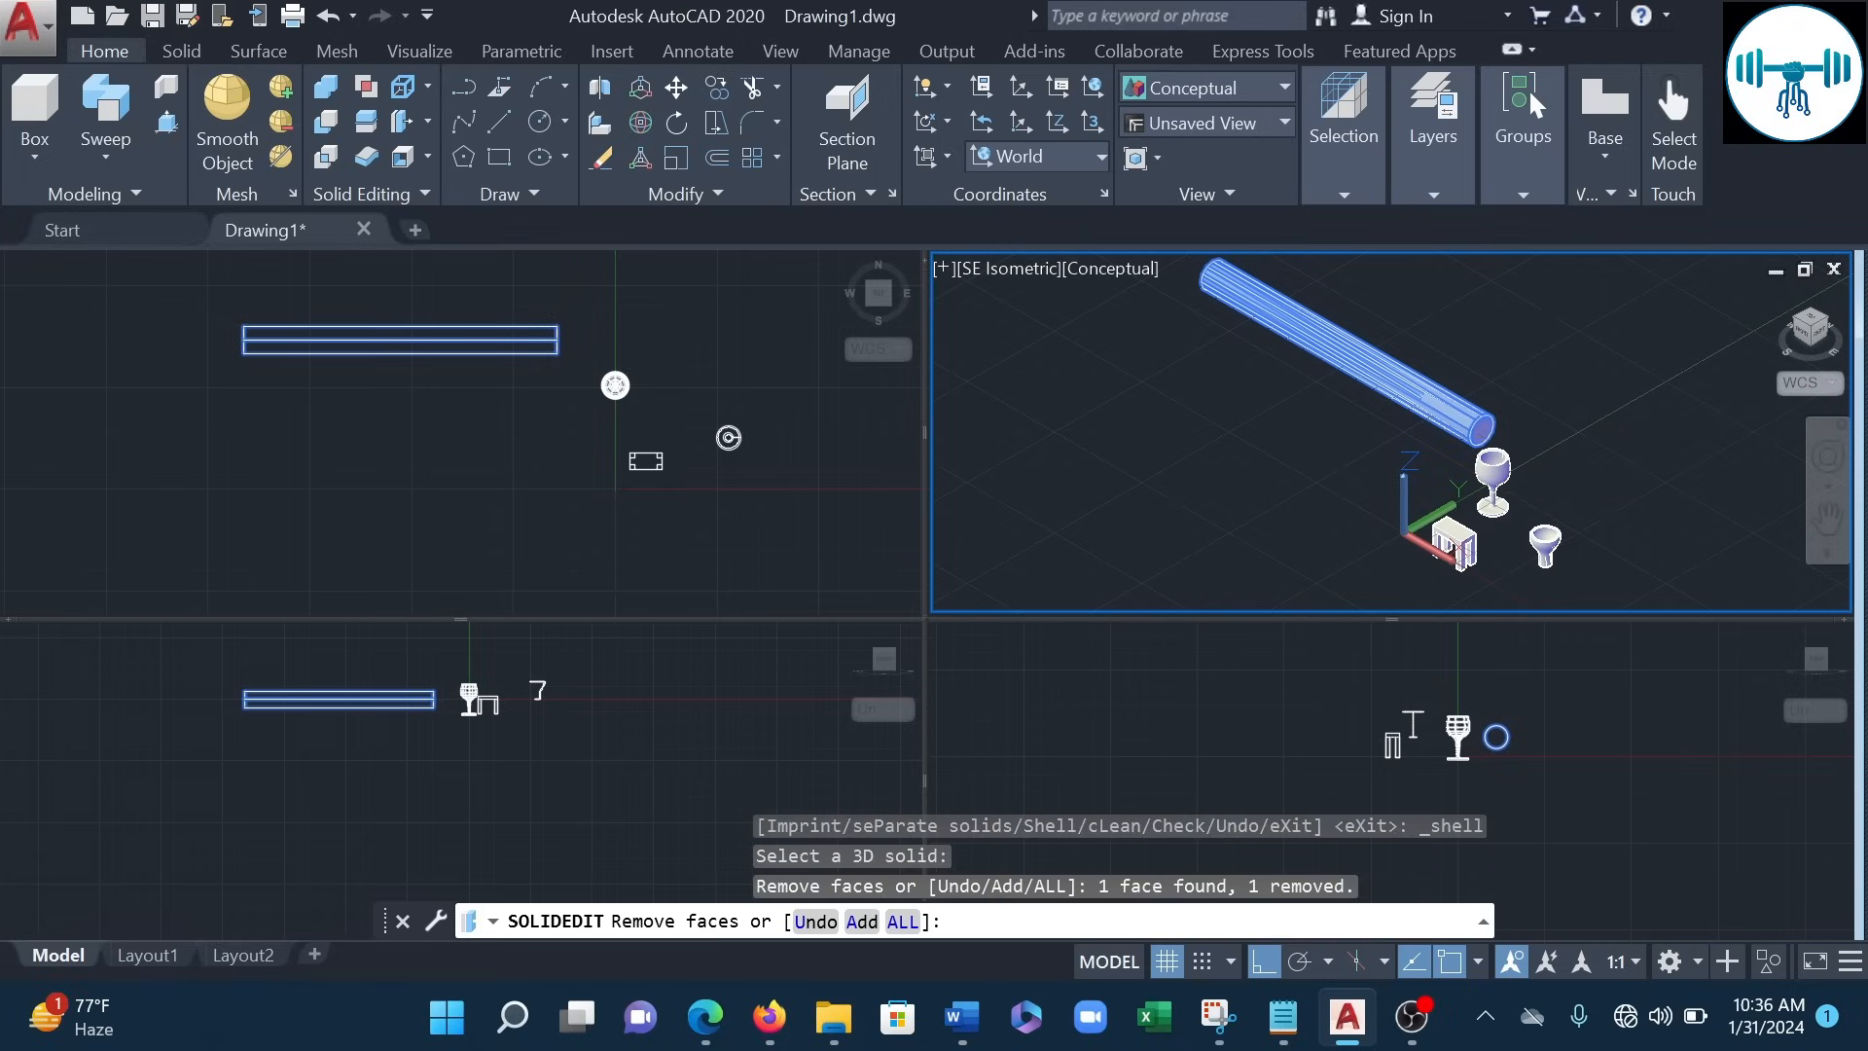
middle_drag(1261, 457, 1451, 500)
key(Escape)
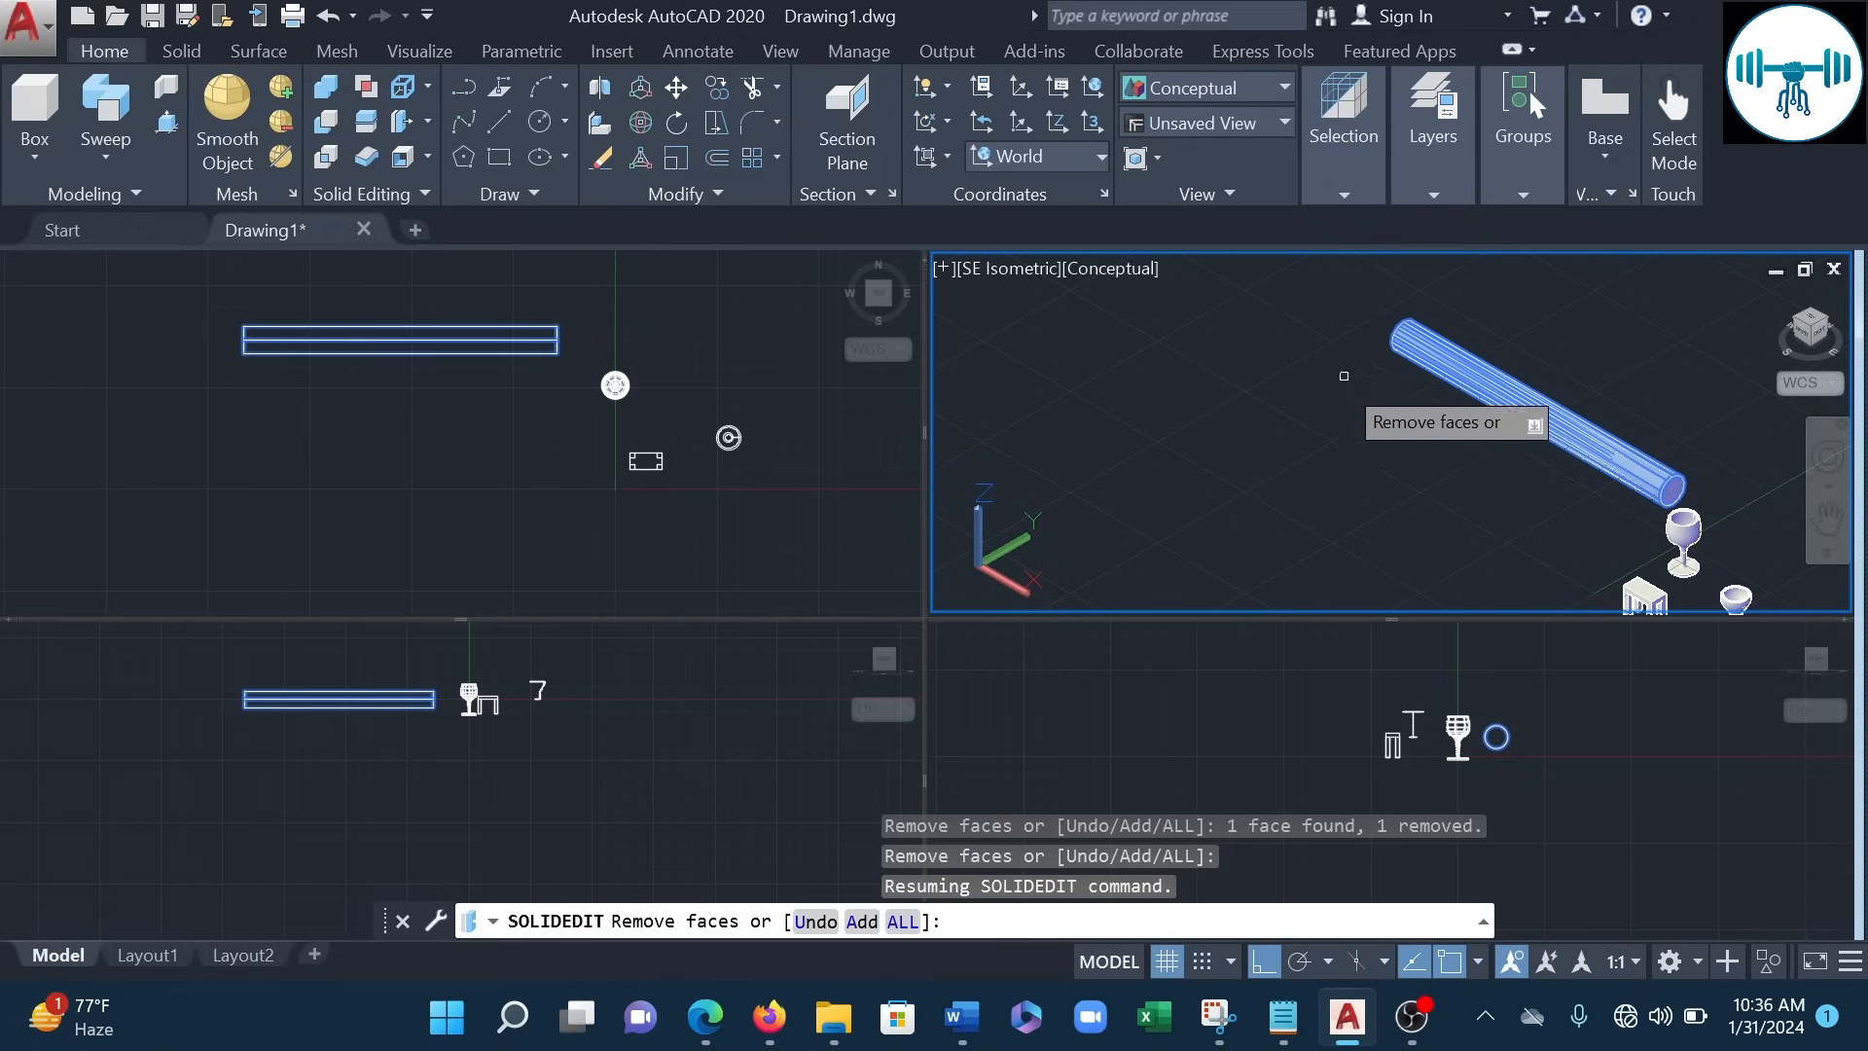
click(1829, 457)
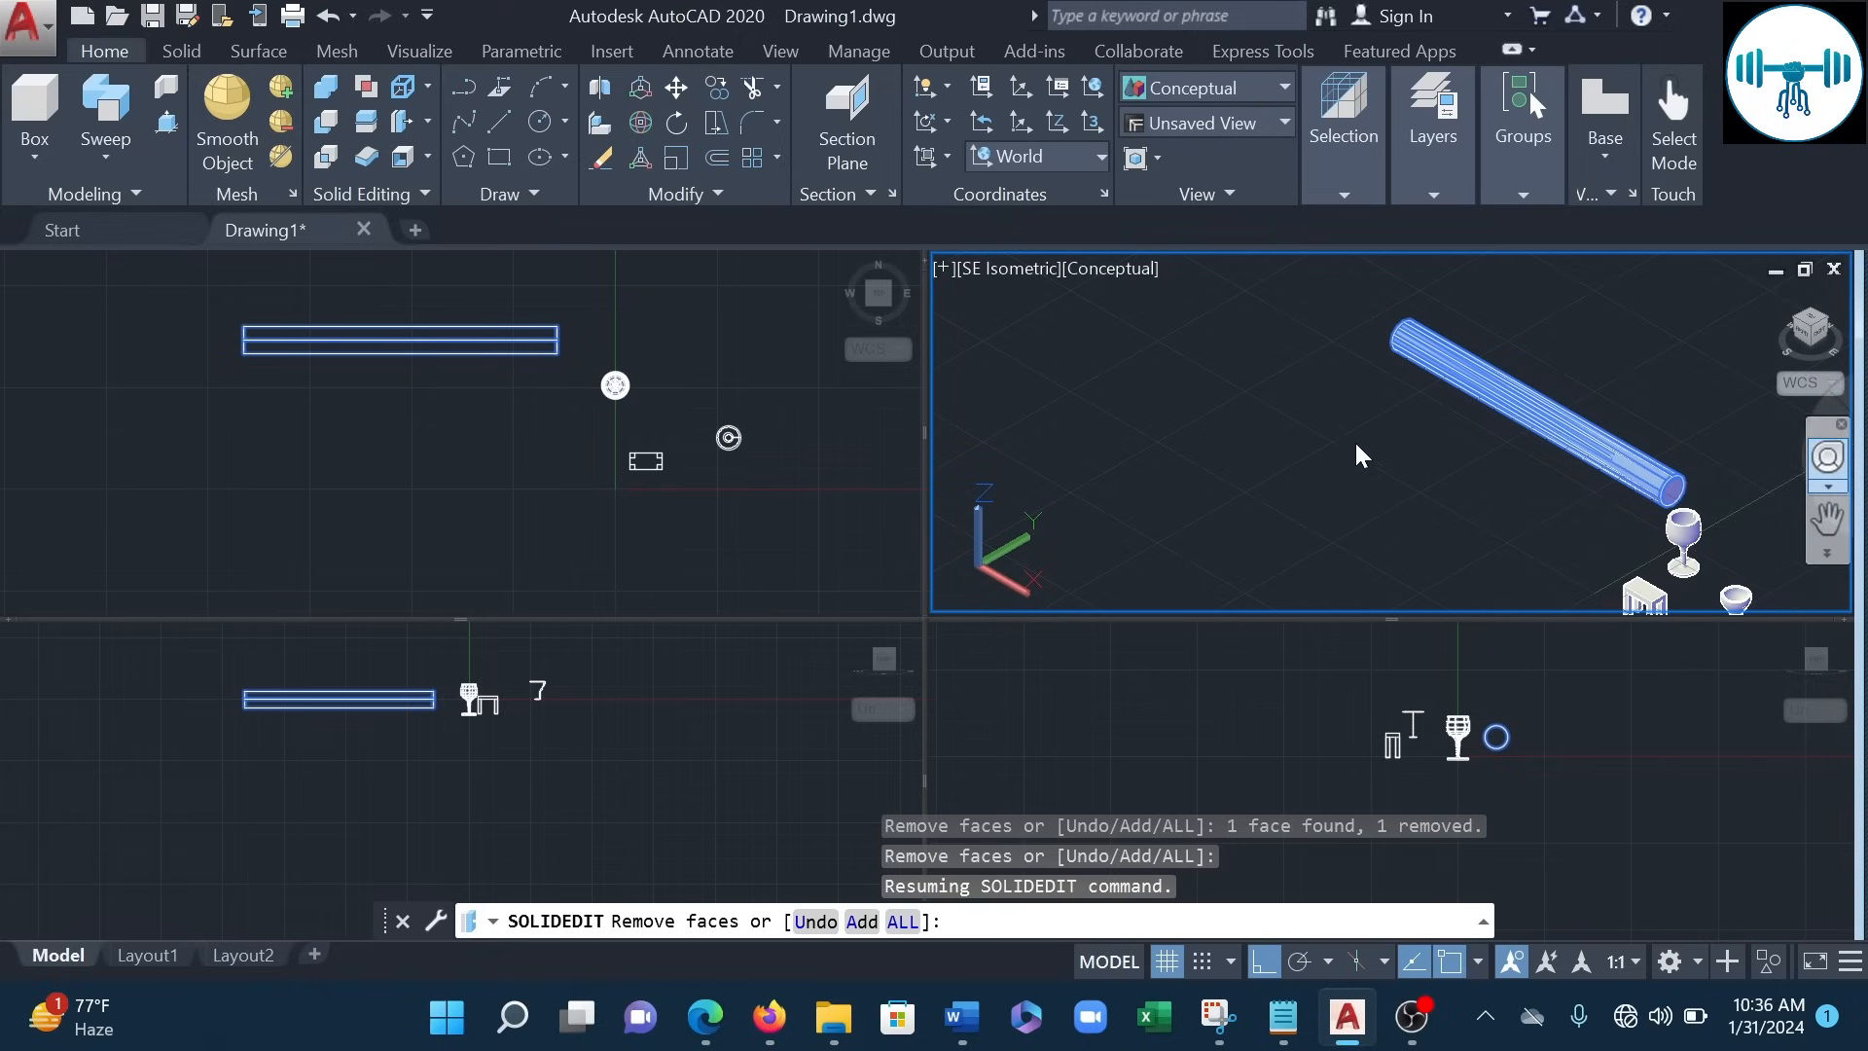
drag(1391, 423, 1517, 391)
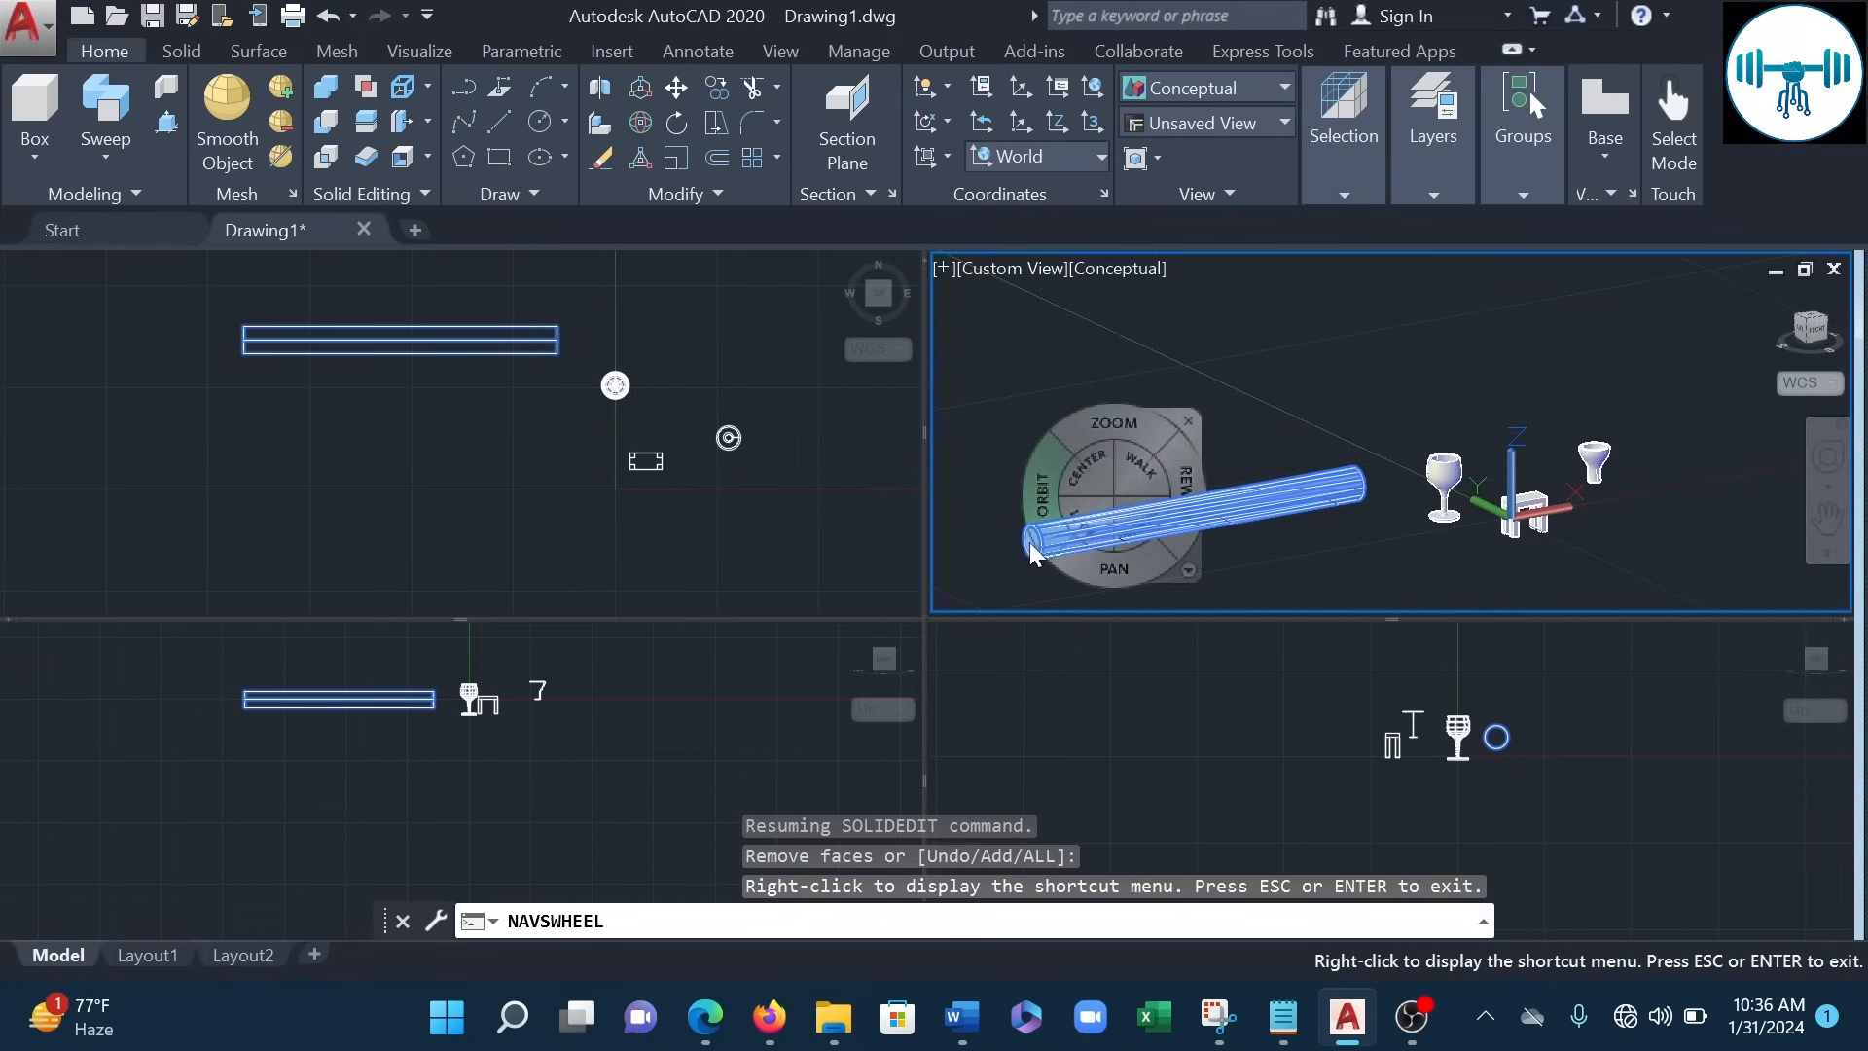
key(Escape)
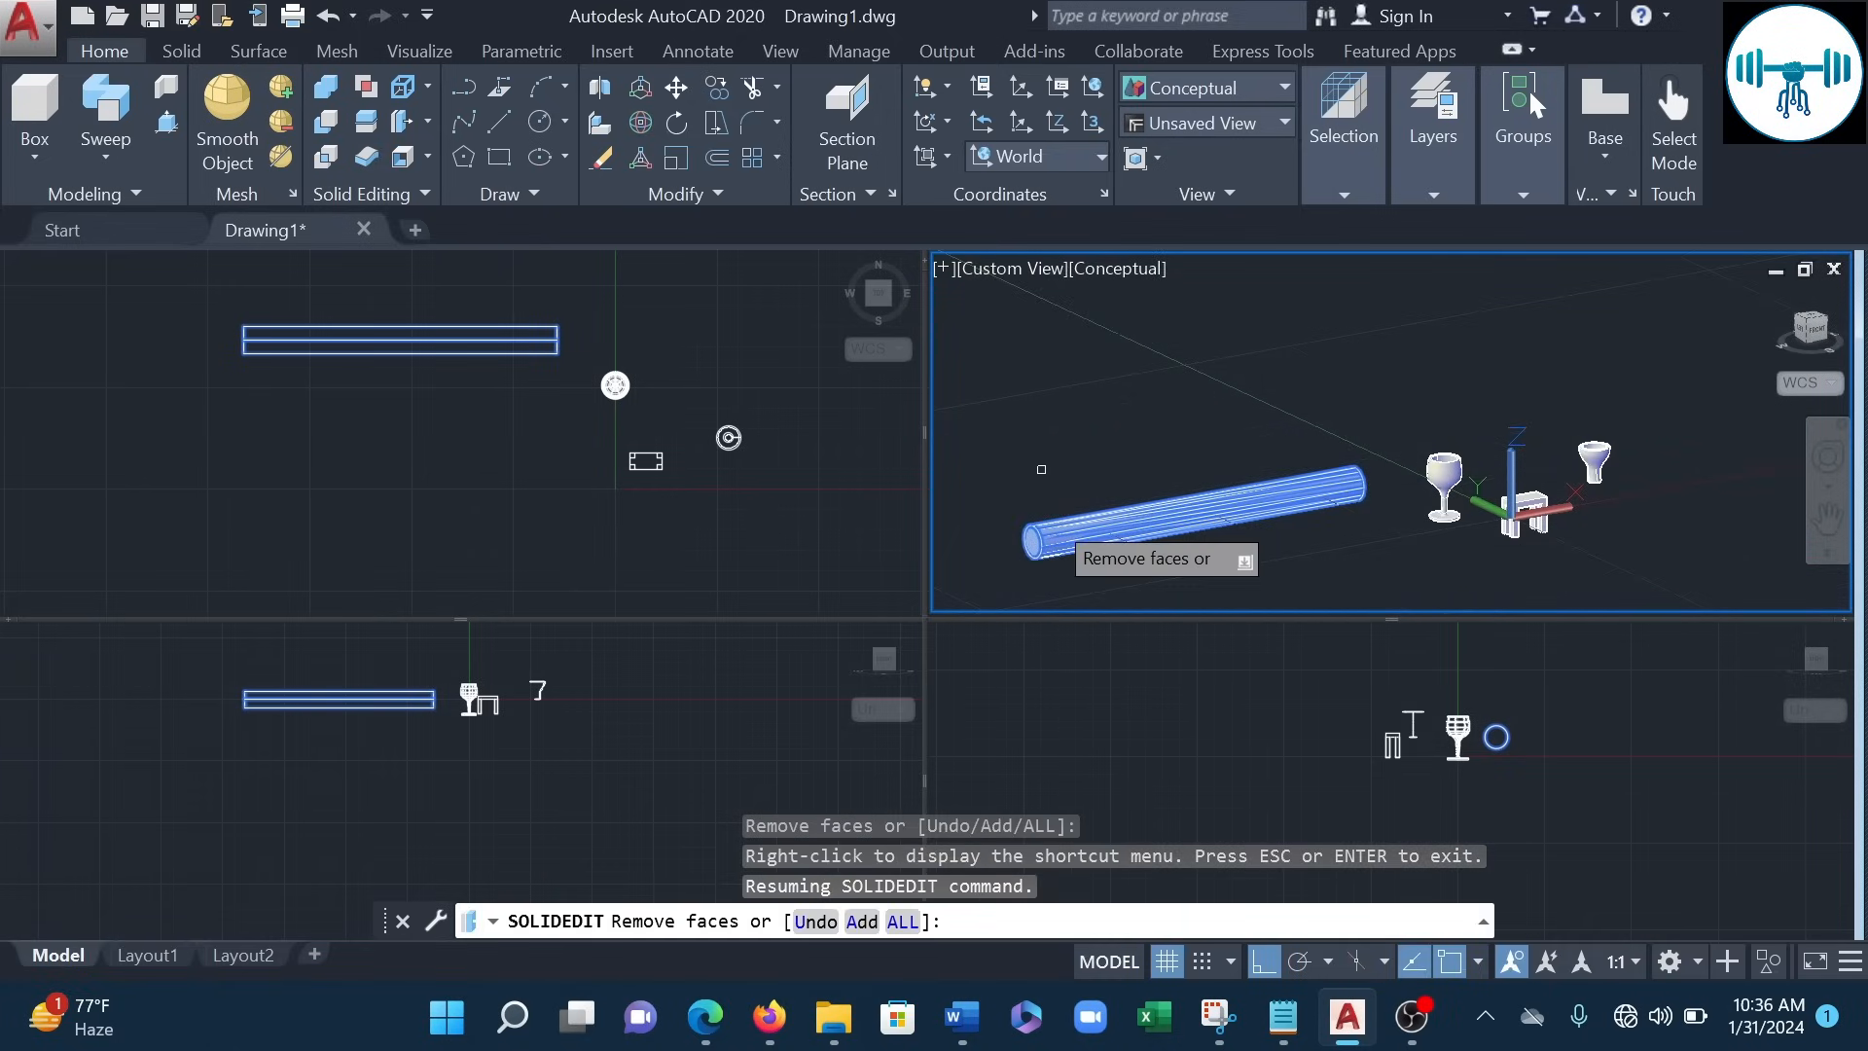
click(1032, 543)
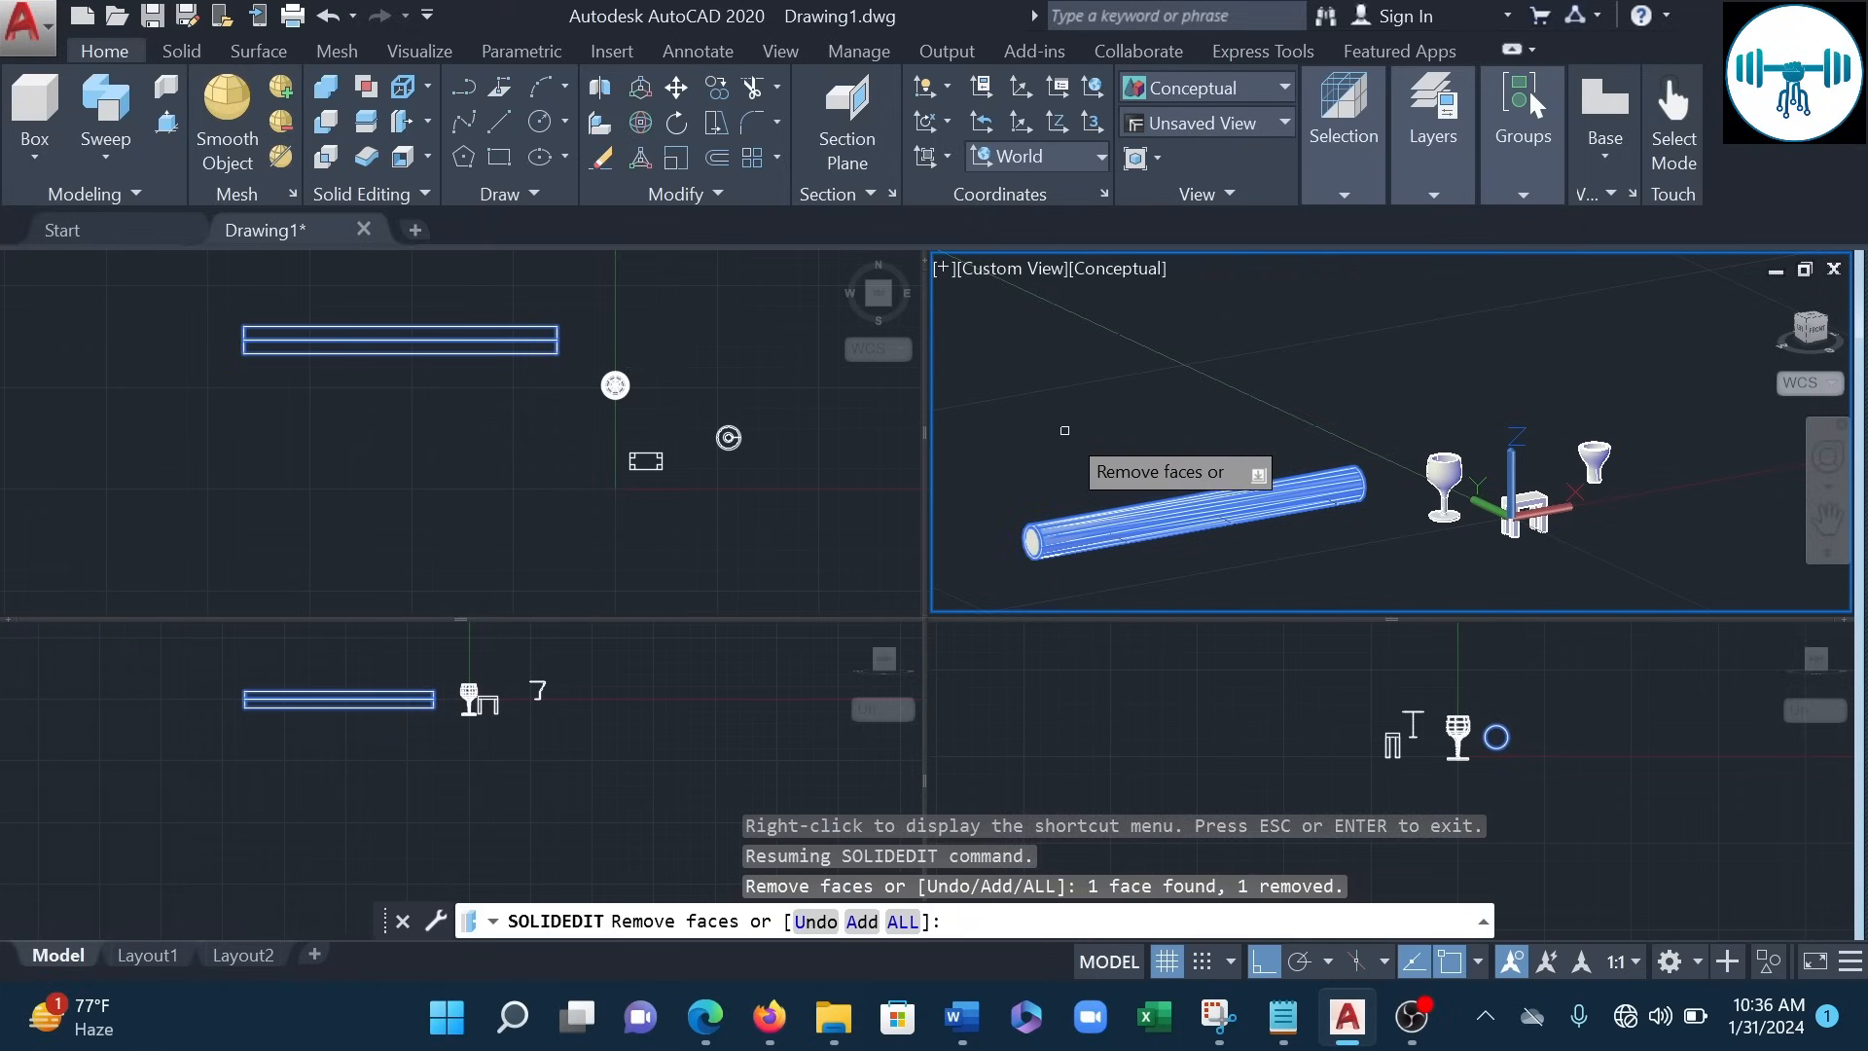
- Set the shell offset distance to 0.5 to hollow the cylinder into a pipe, and exit solid editing
key(Return)
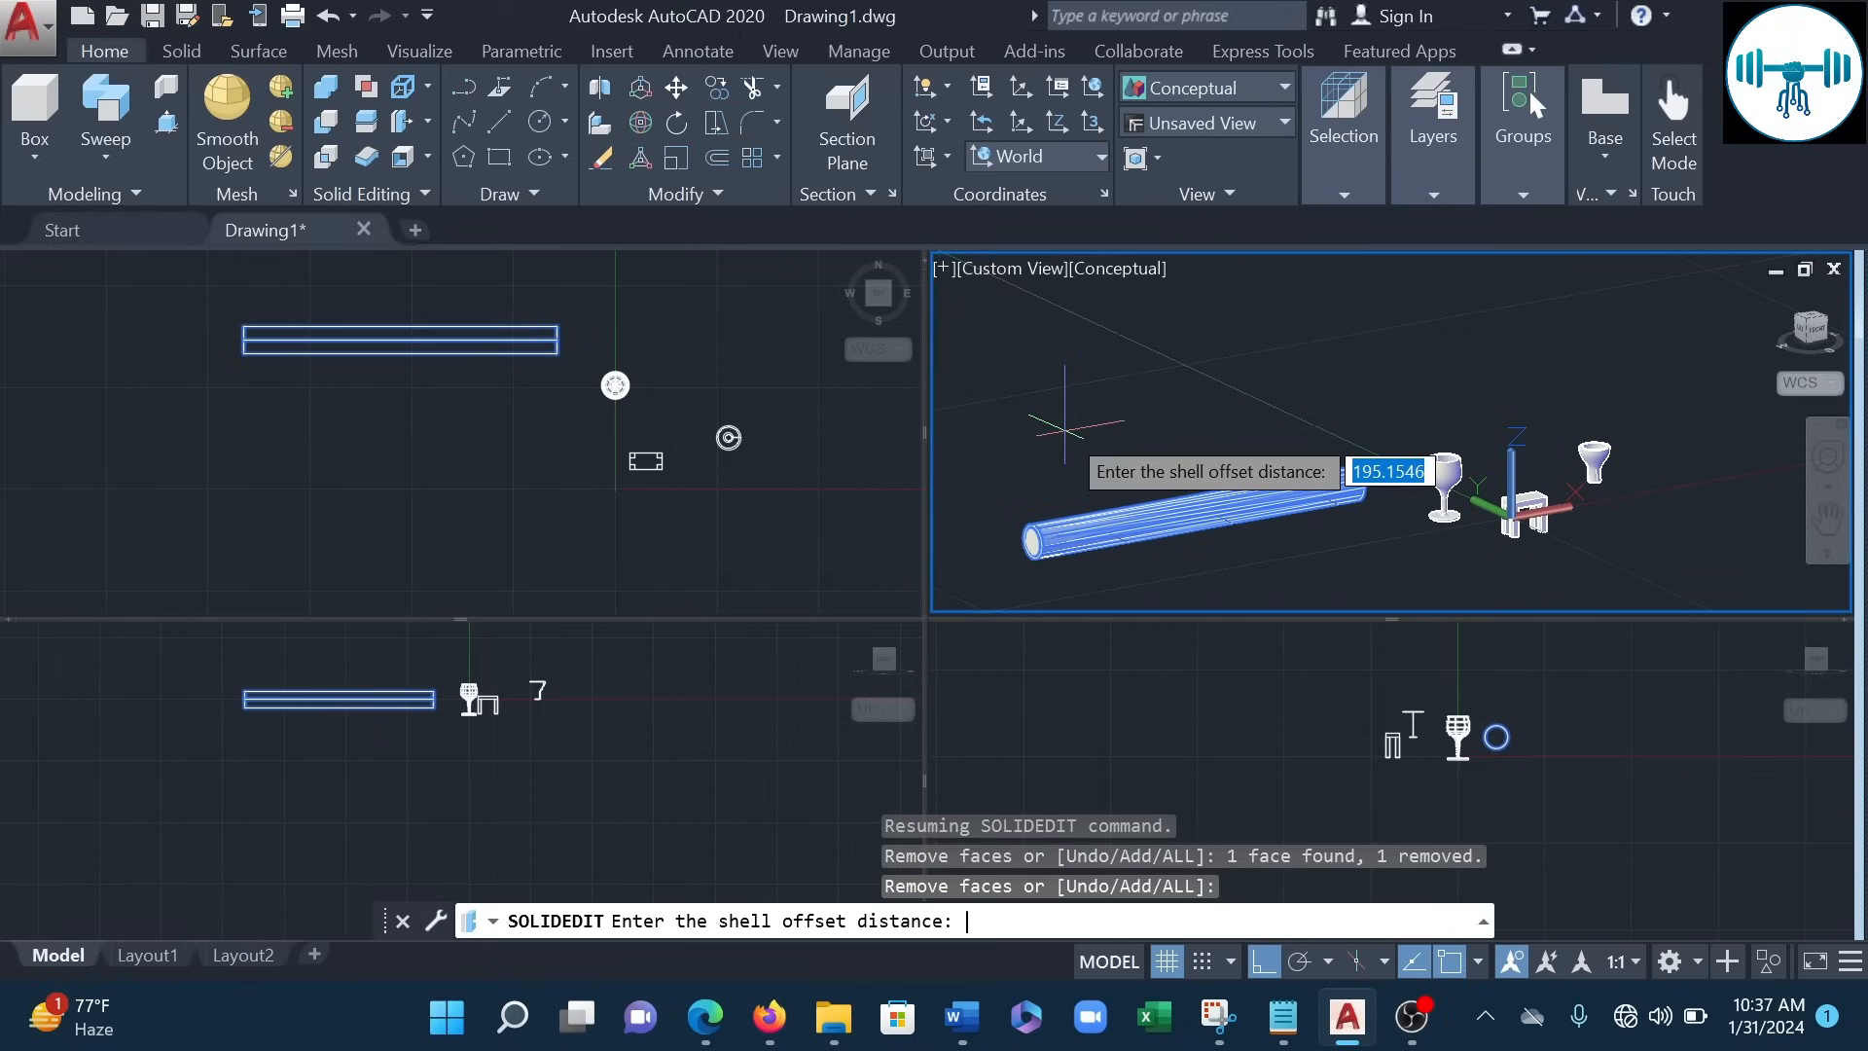
text(0.5)
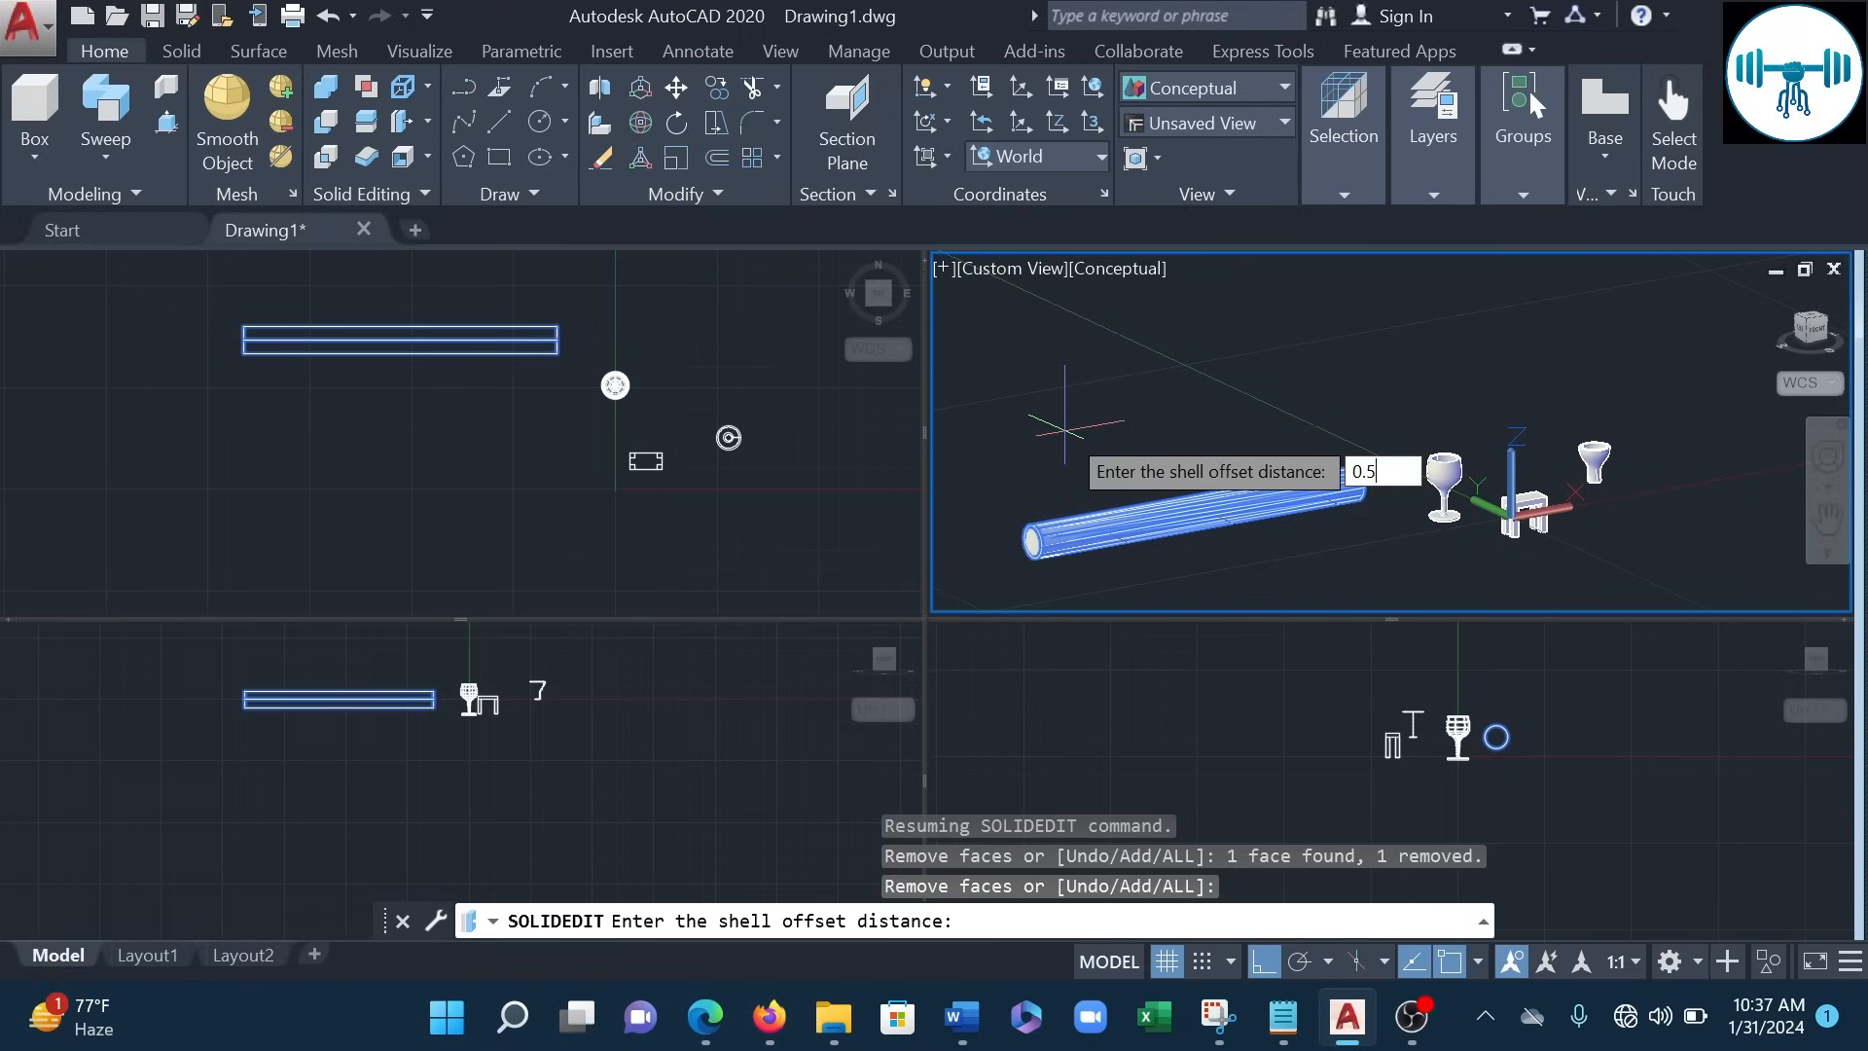
key(Return)
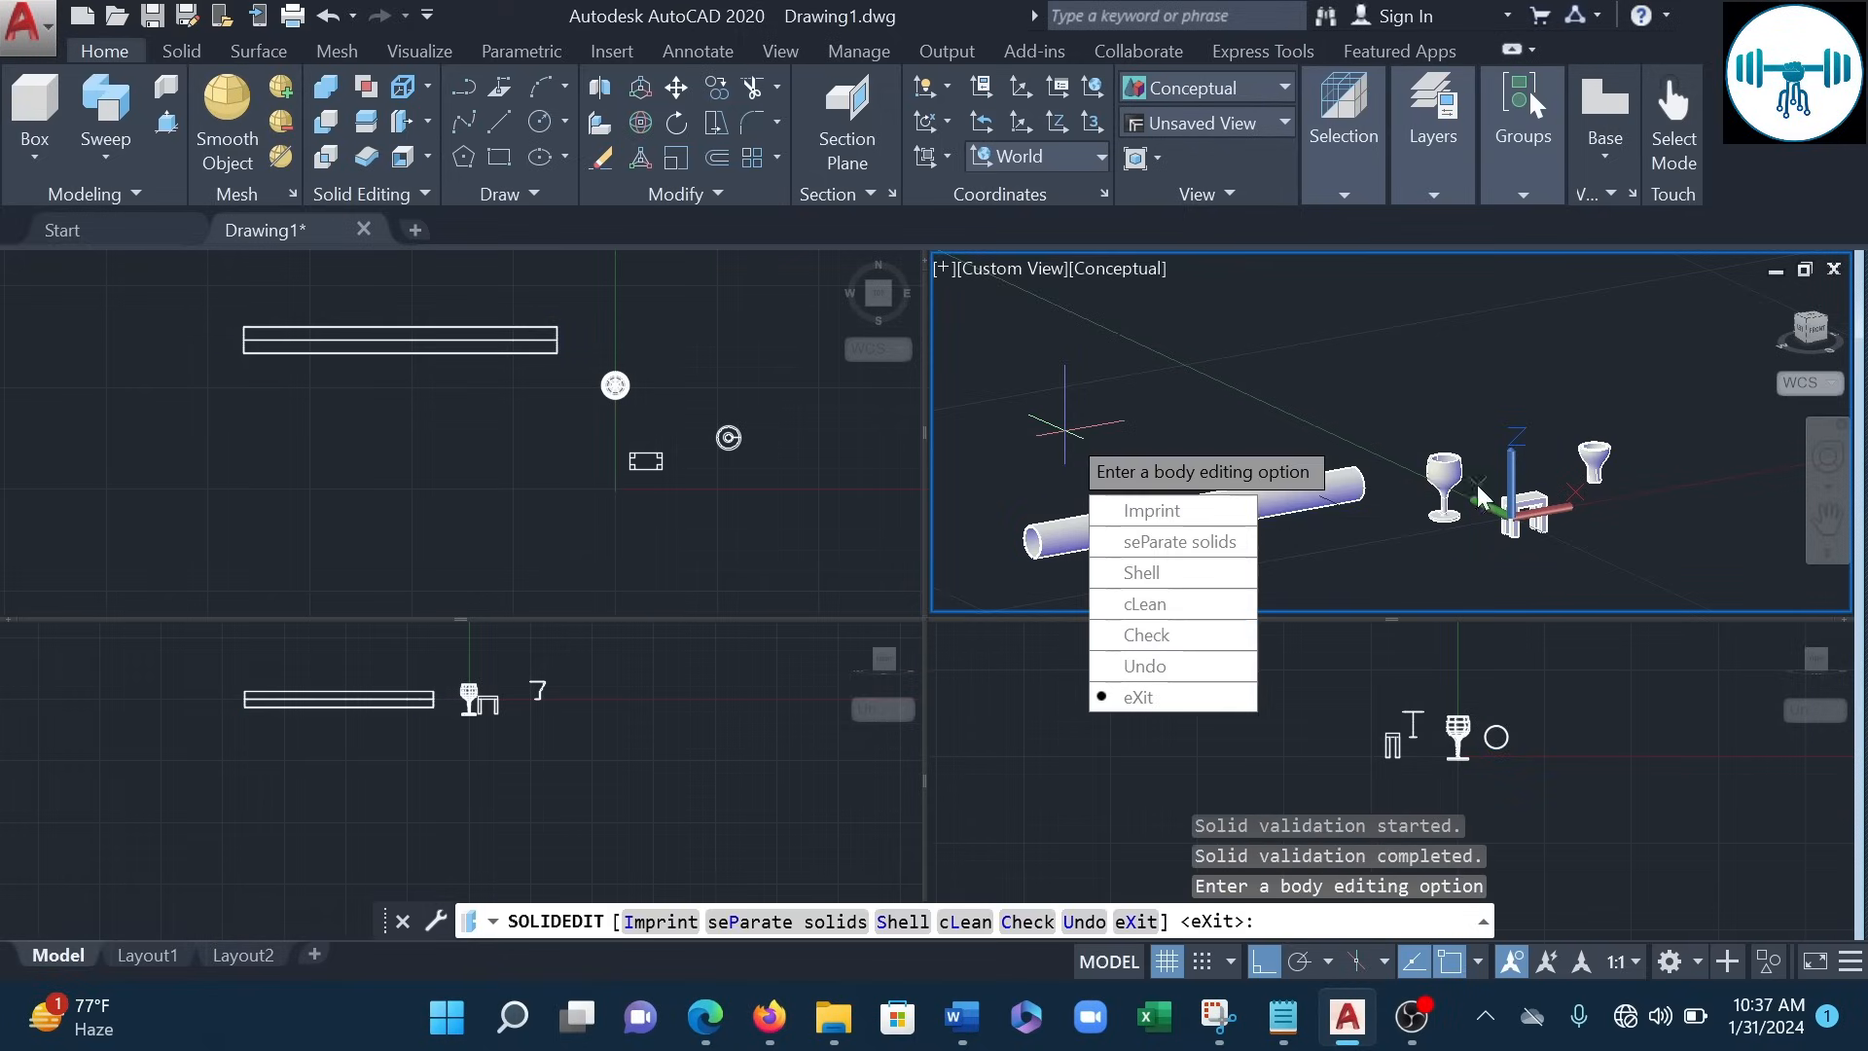
click(1158, 706)
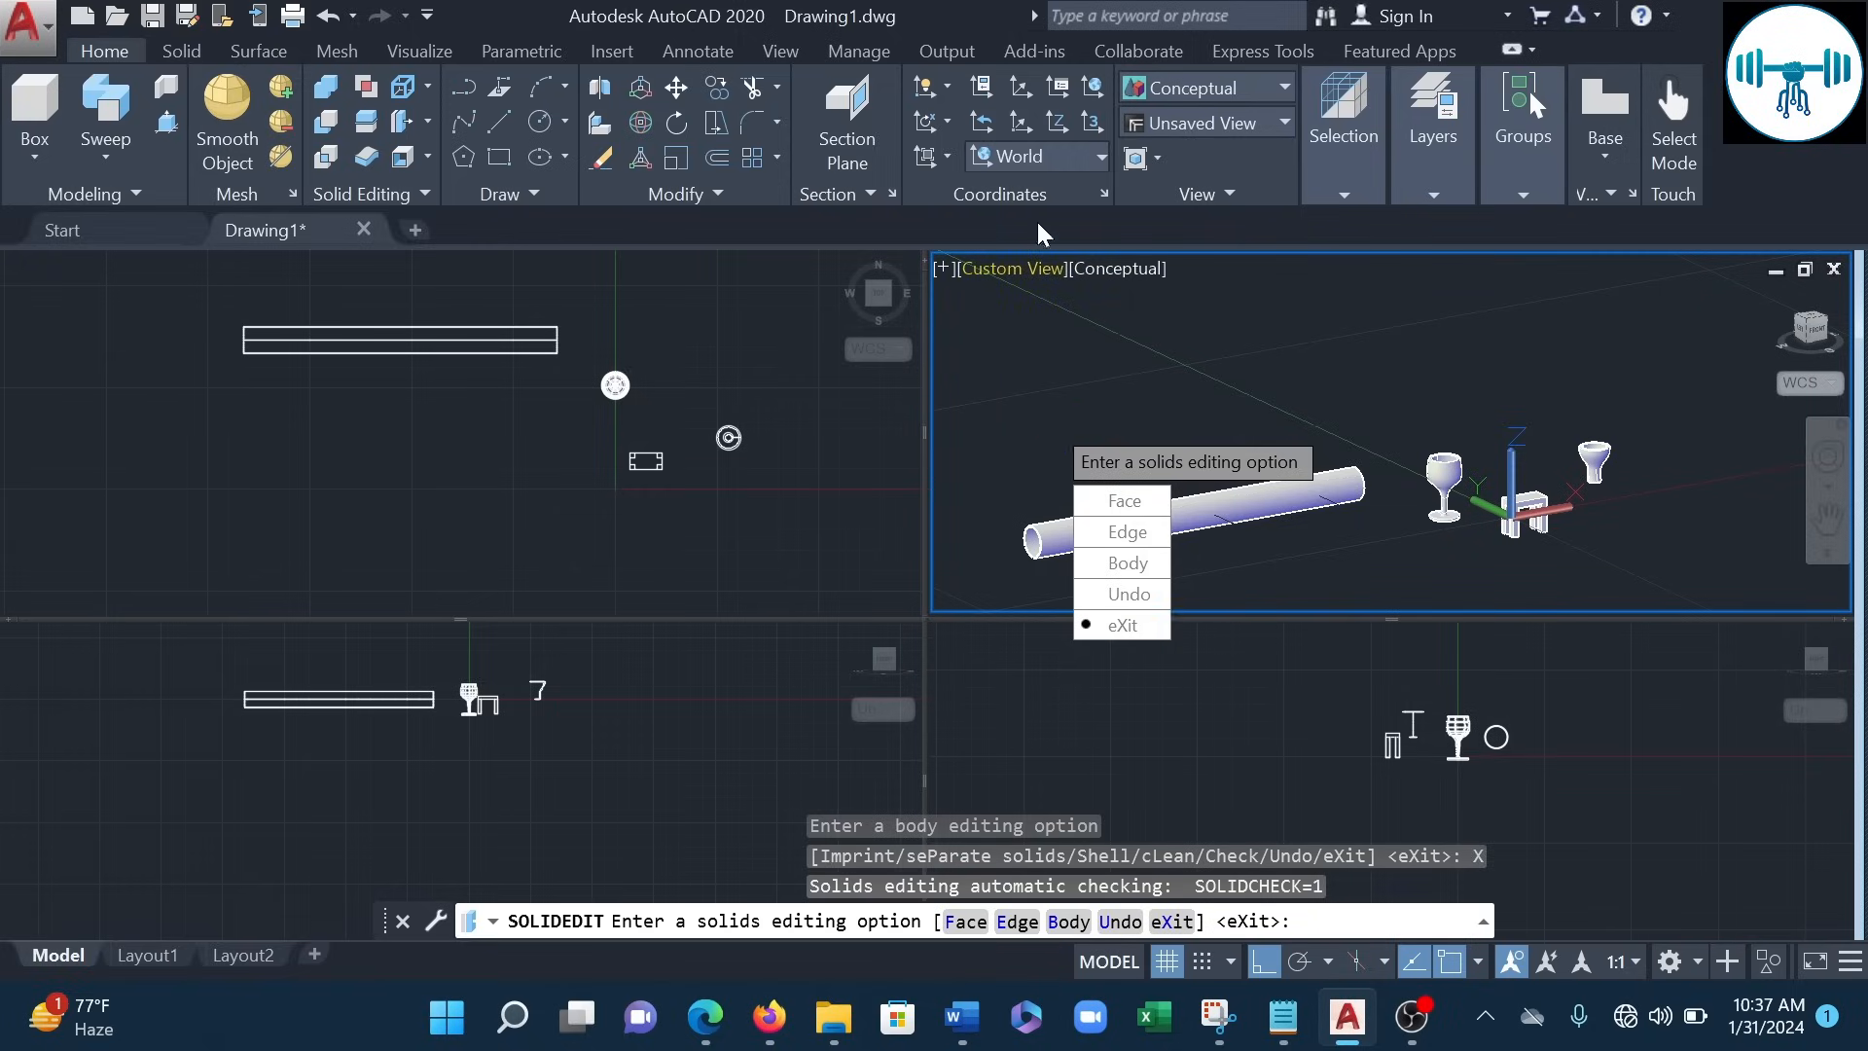
click(1121, 625)
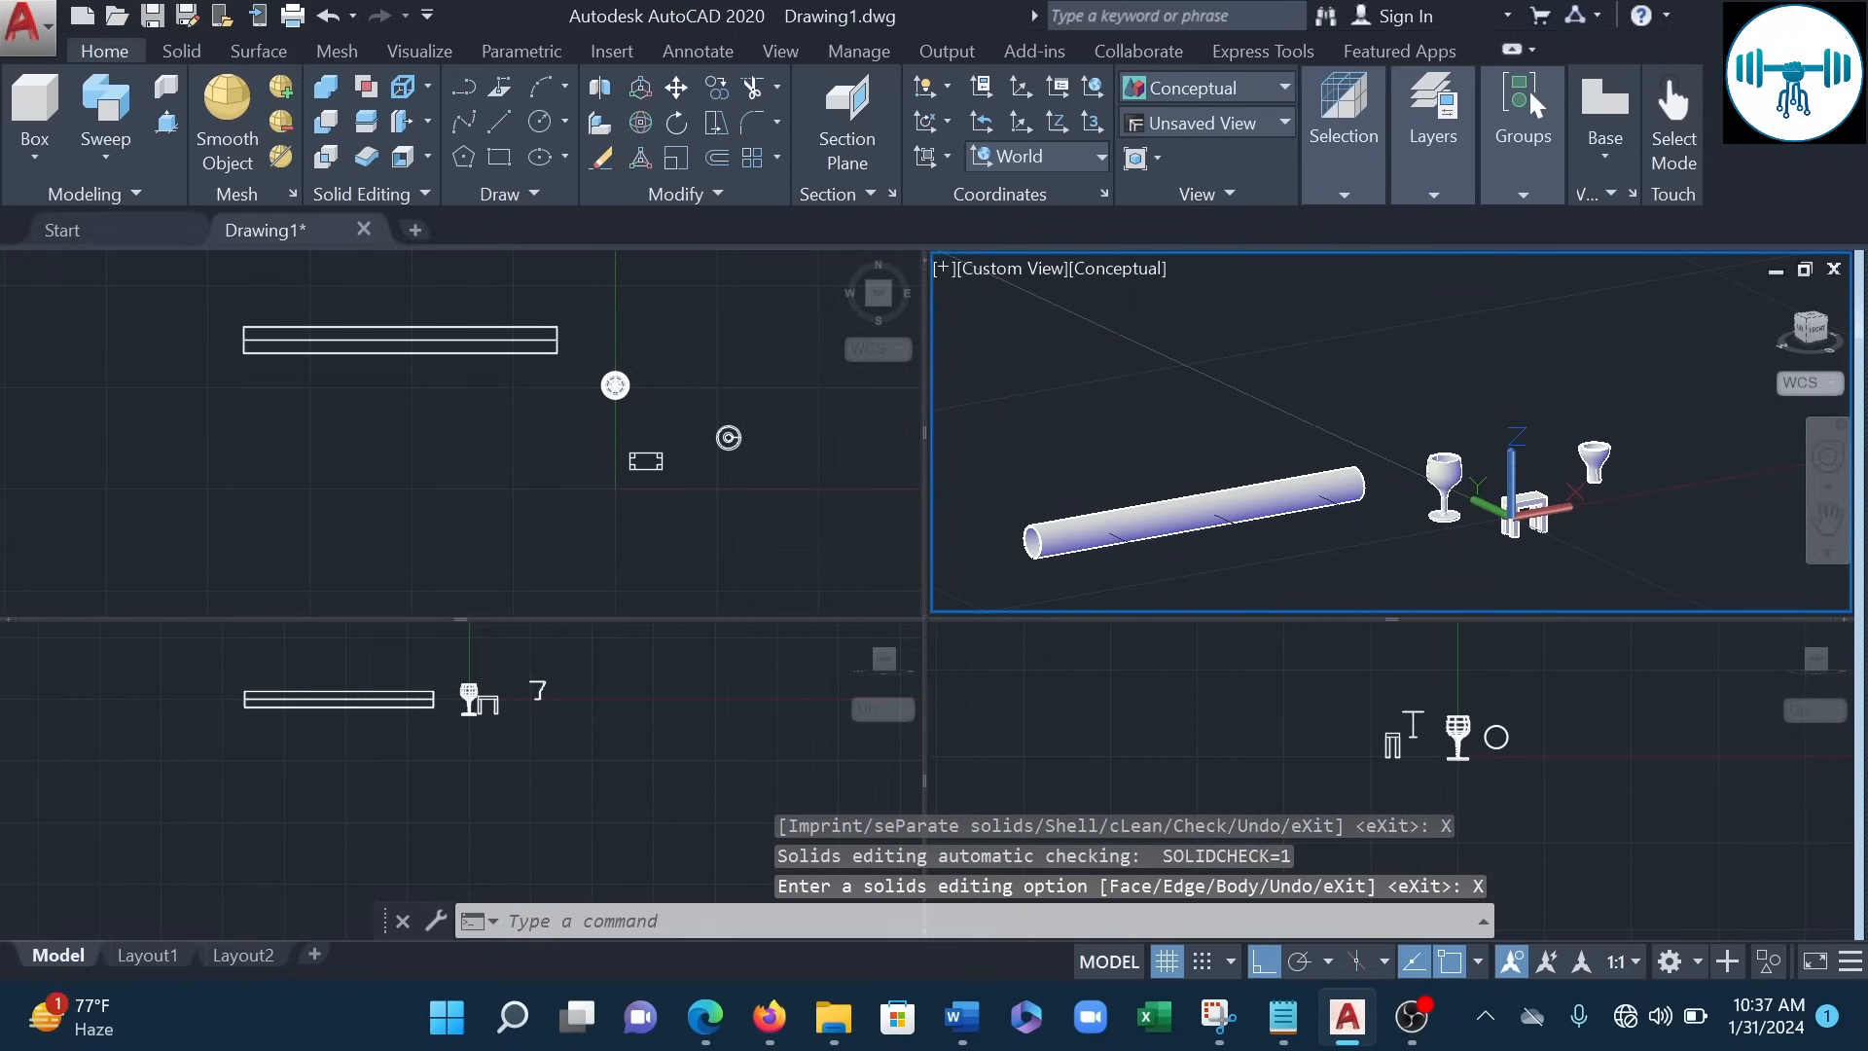
- Examine the hollow pipe from both ends and along its length in the 3D viewport
mouse_move(1726, 419)
shift+middle_down()
mouse_move(1696, 438)
mouse_move(1712, 423)
shift+middle_up()
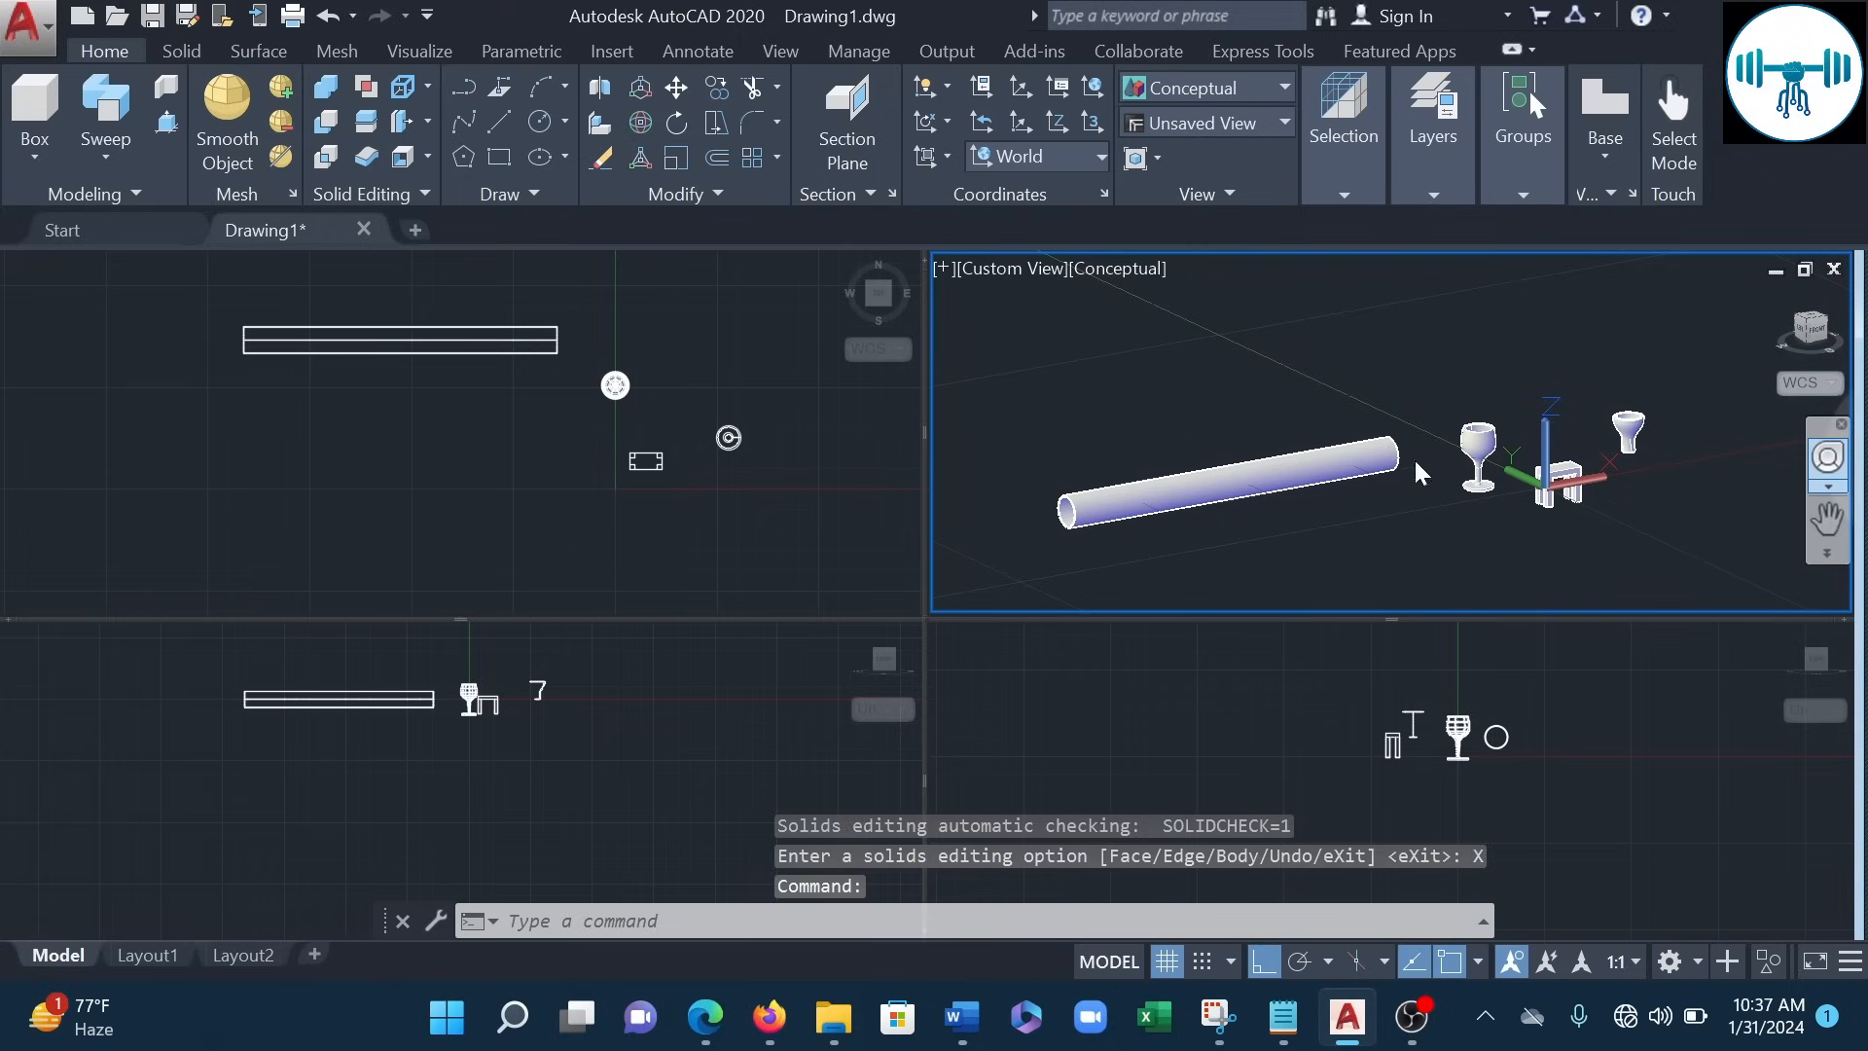
drag(1484, 455, 1664, 422)
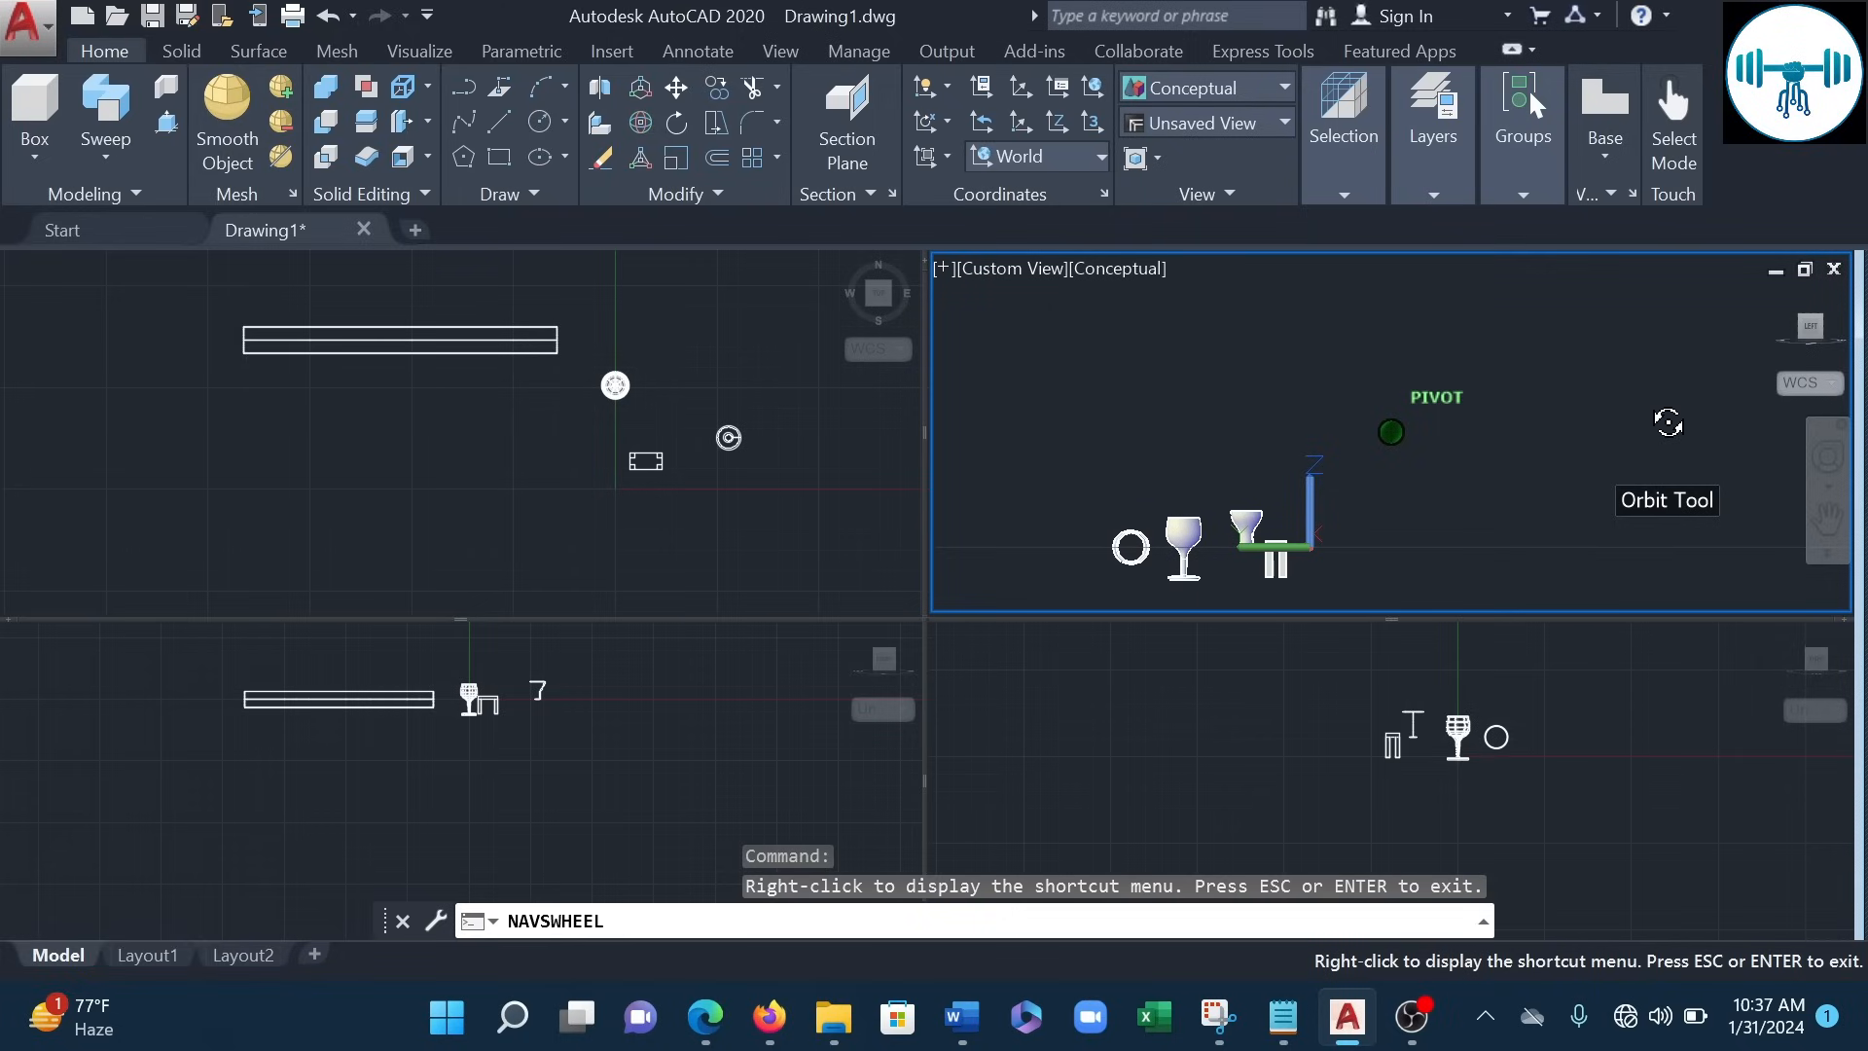
drag(1652, 426, 1487, 457)
drag(1414, 478, 1420, 458)
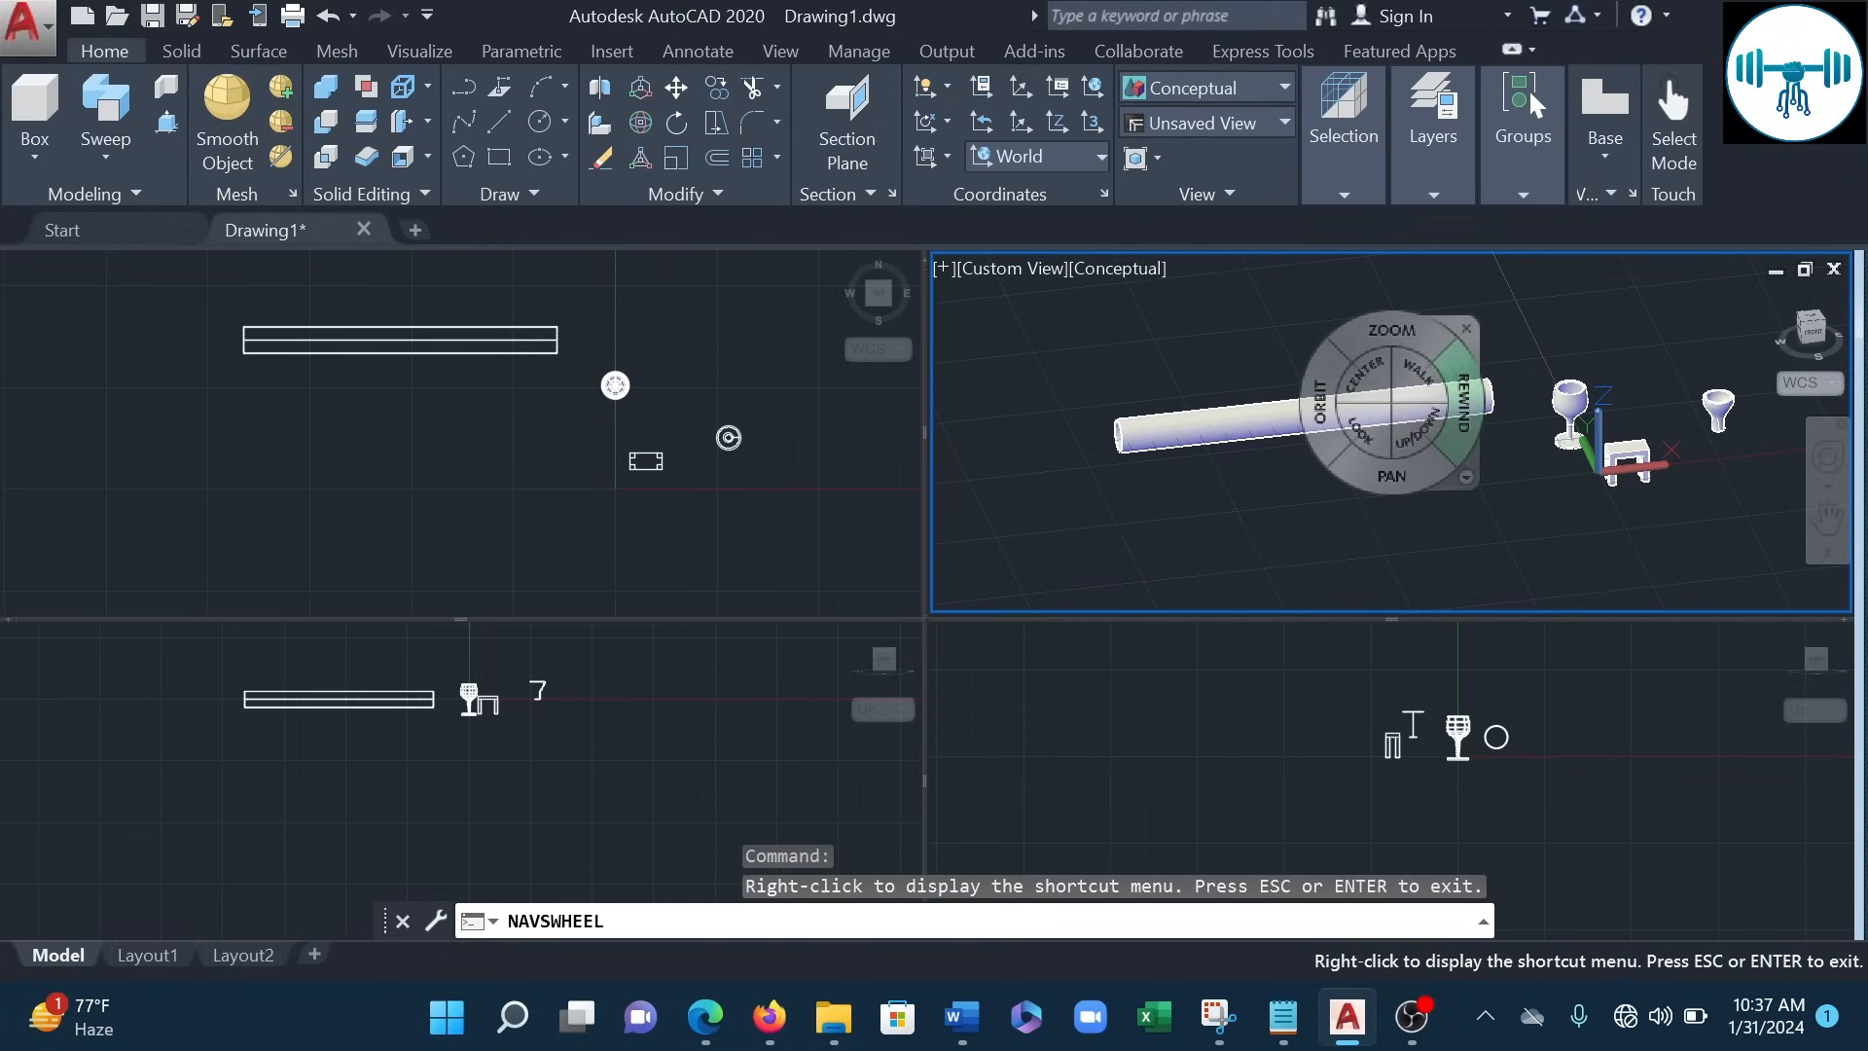
key(Escape)
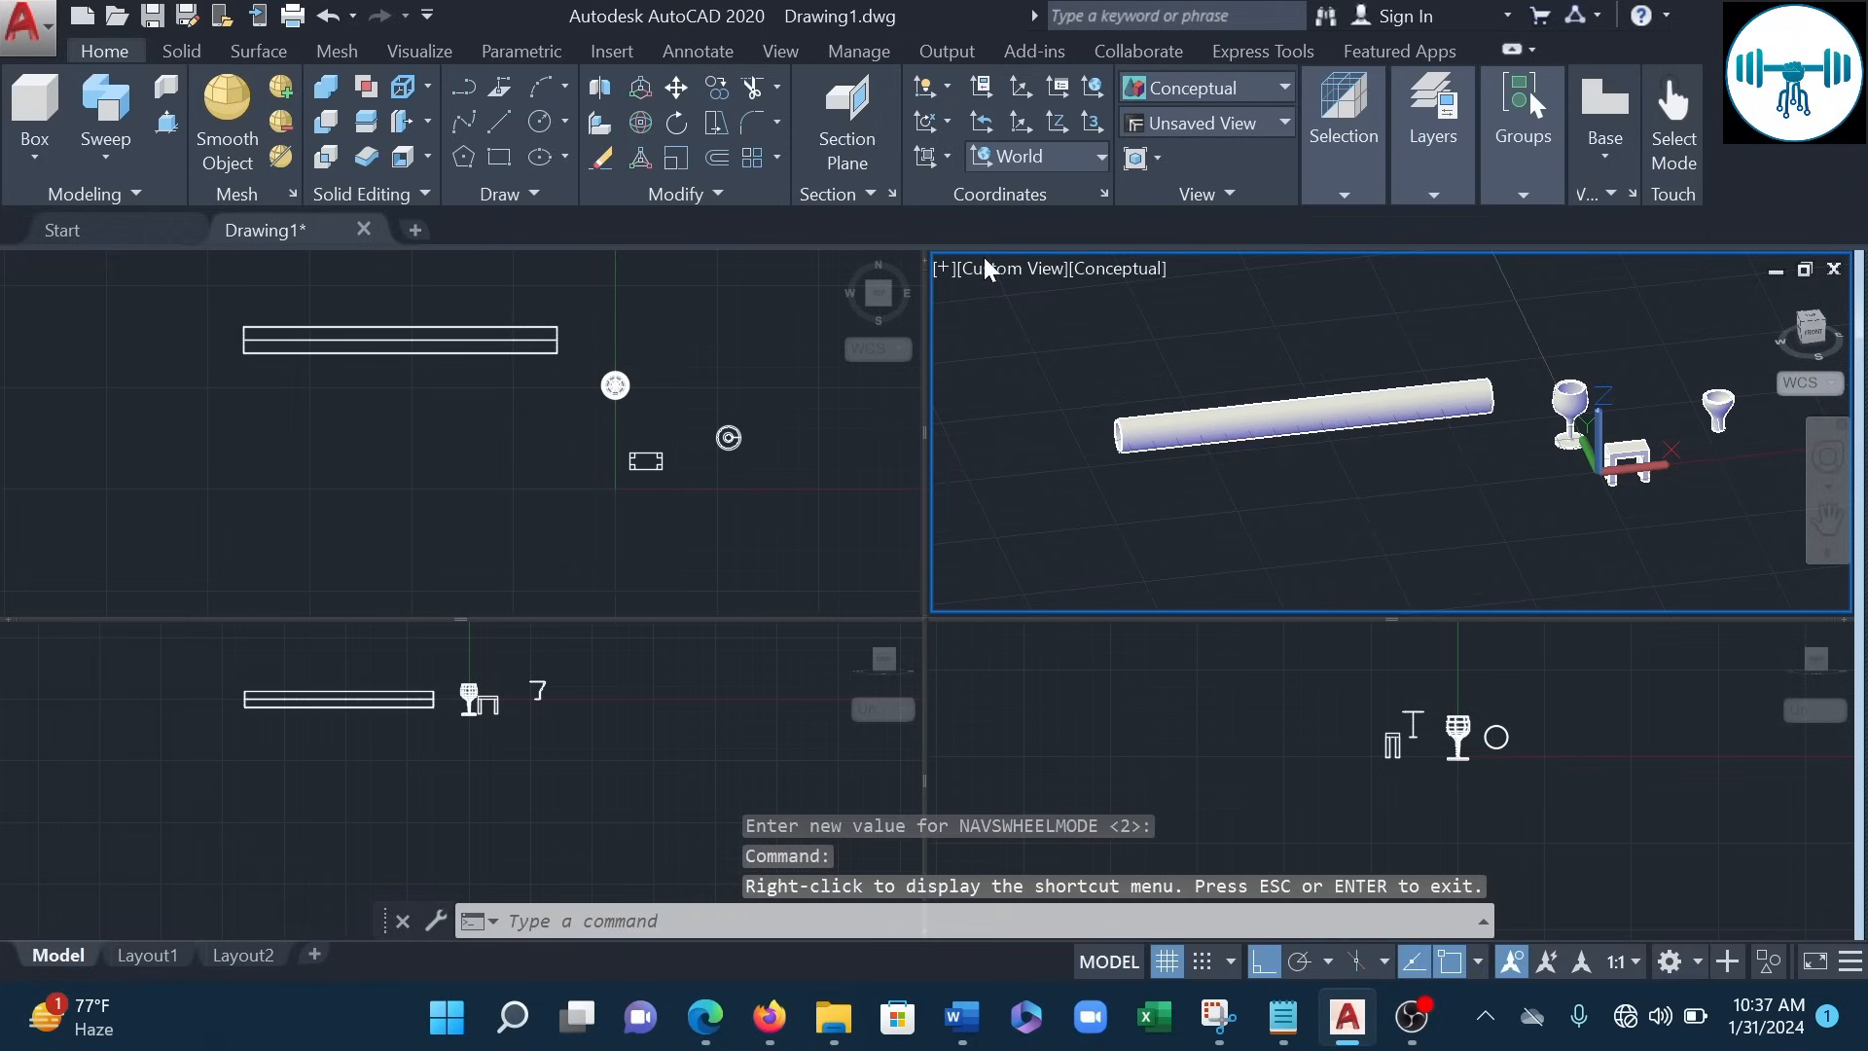
- Set the 3D viewport to SE Isometric and restore the drawing window down from its maximized size
click(1001, 277)
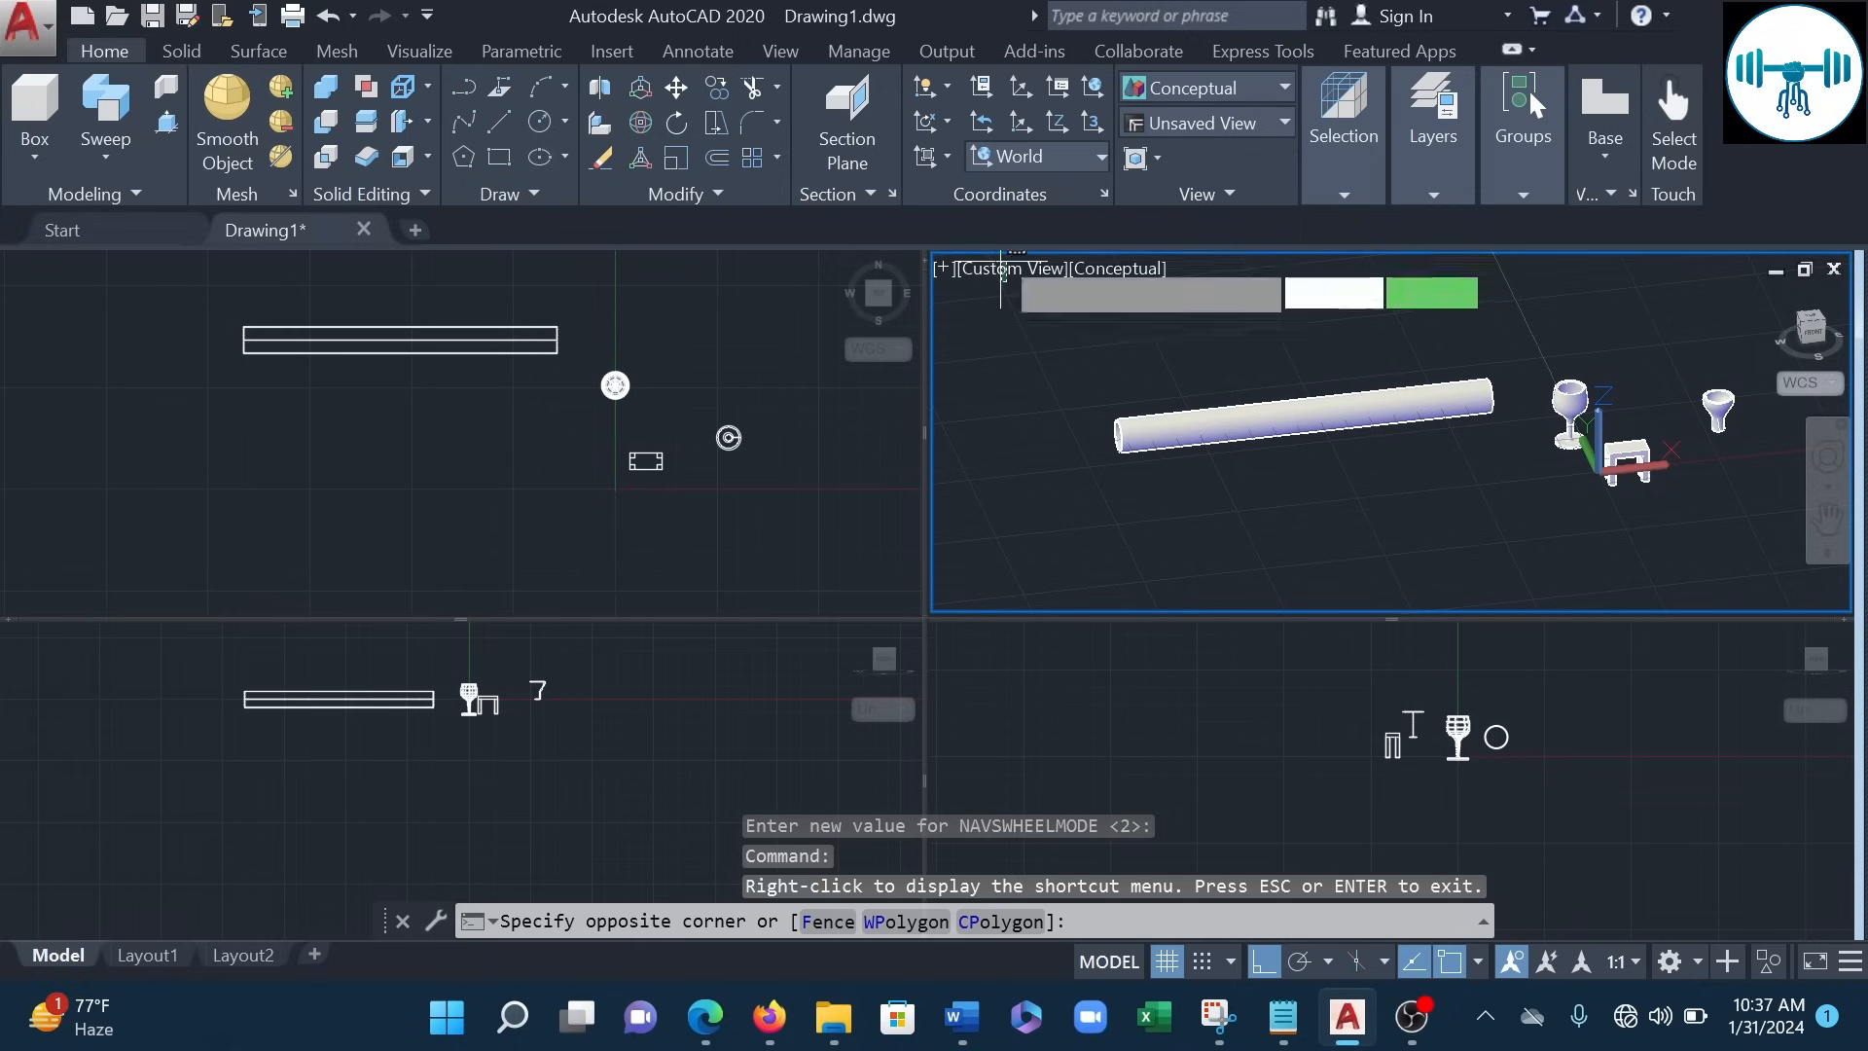
click(1002, 283)
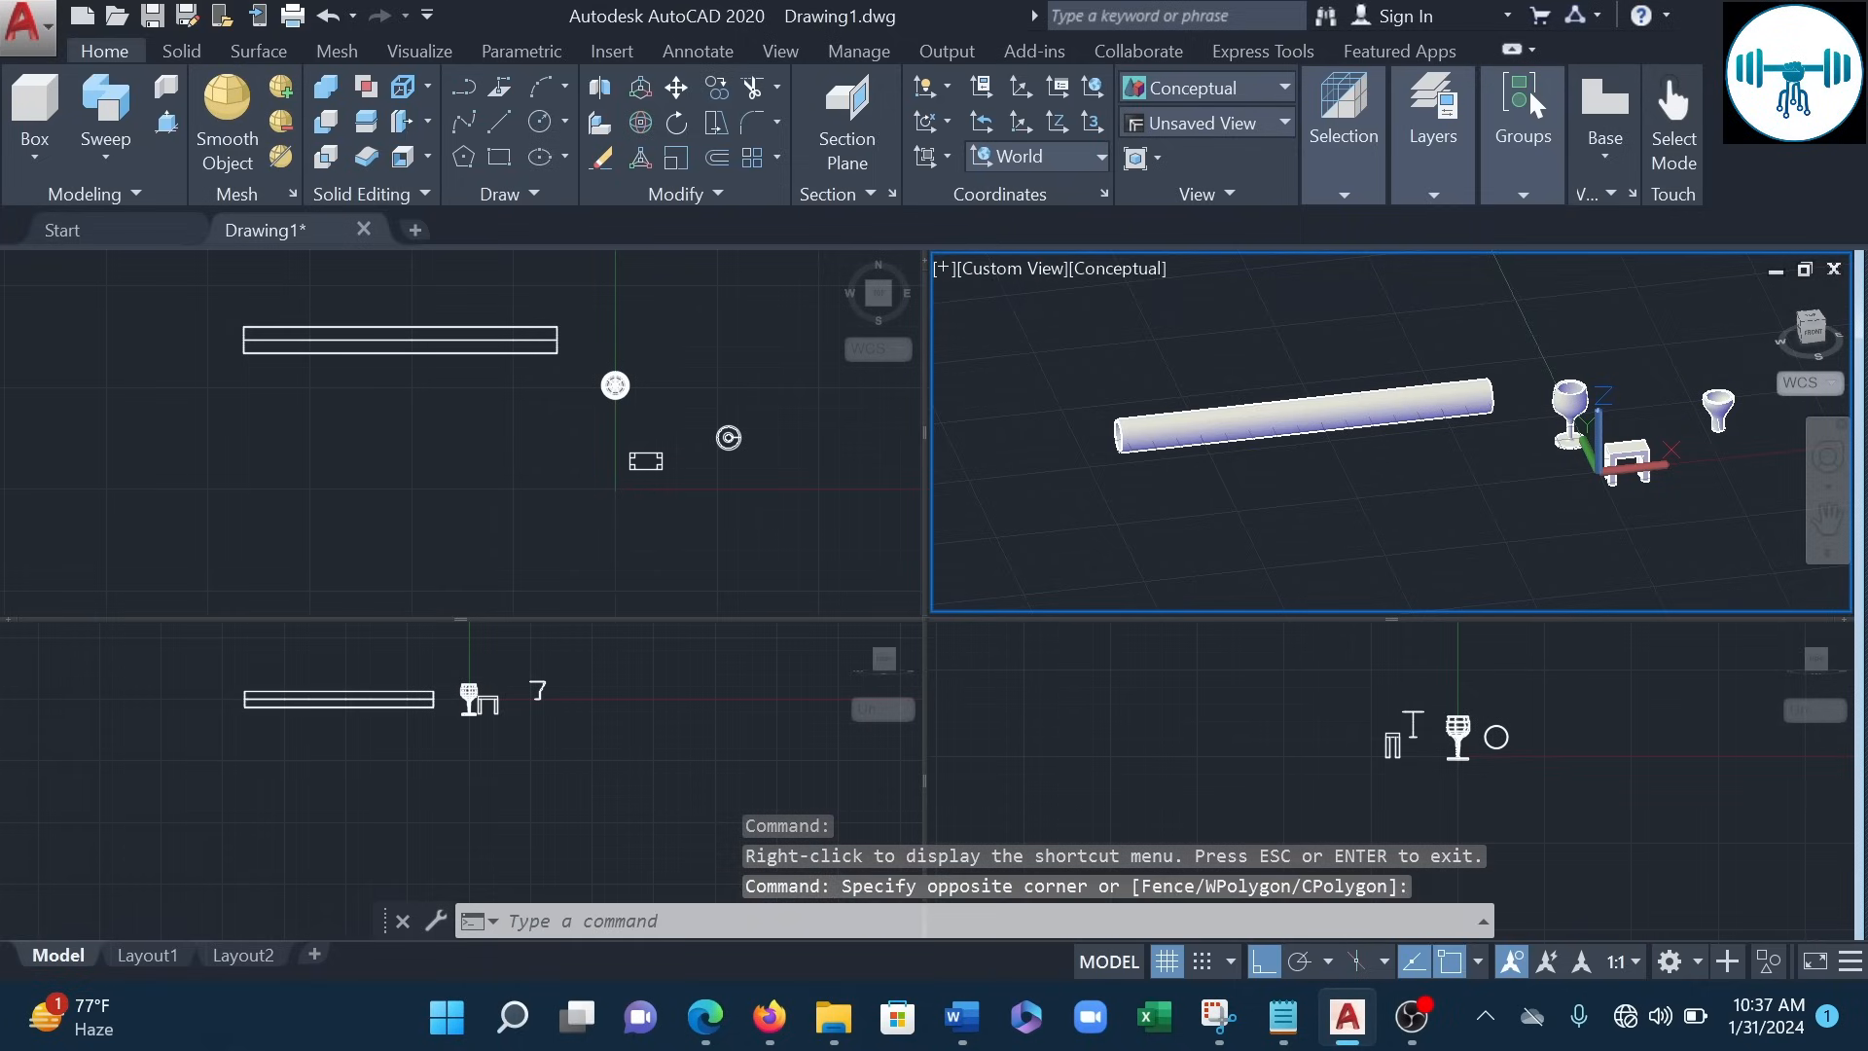
click(1003, 266)
click(1138, 582)
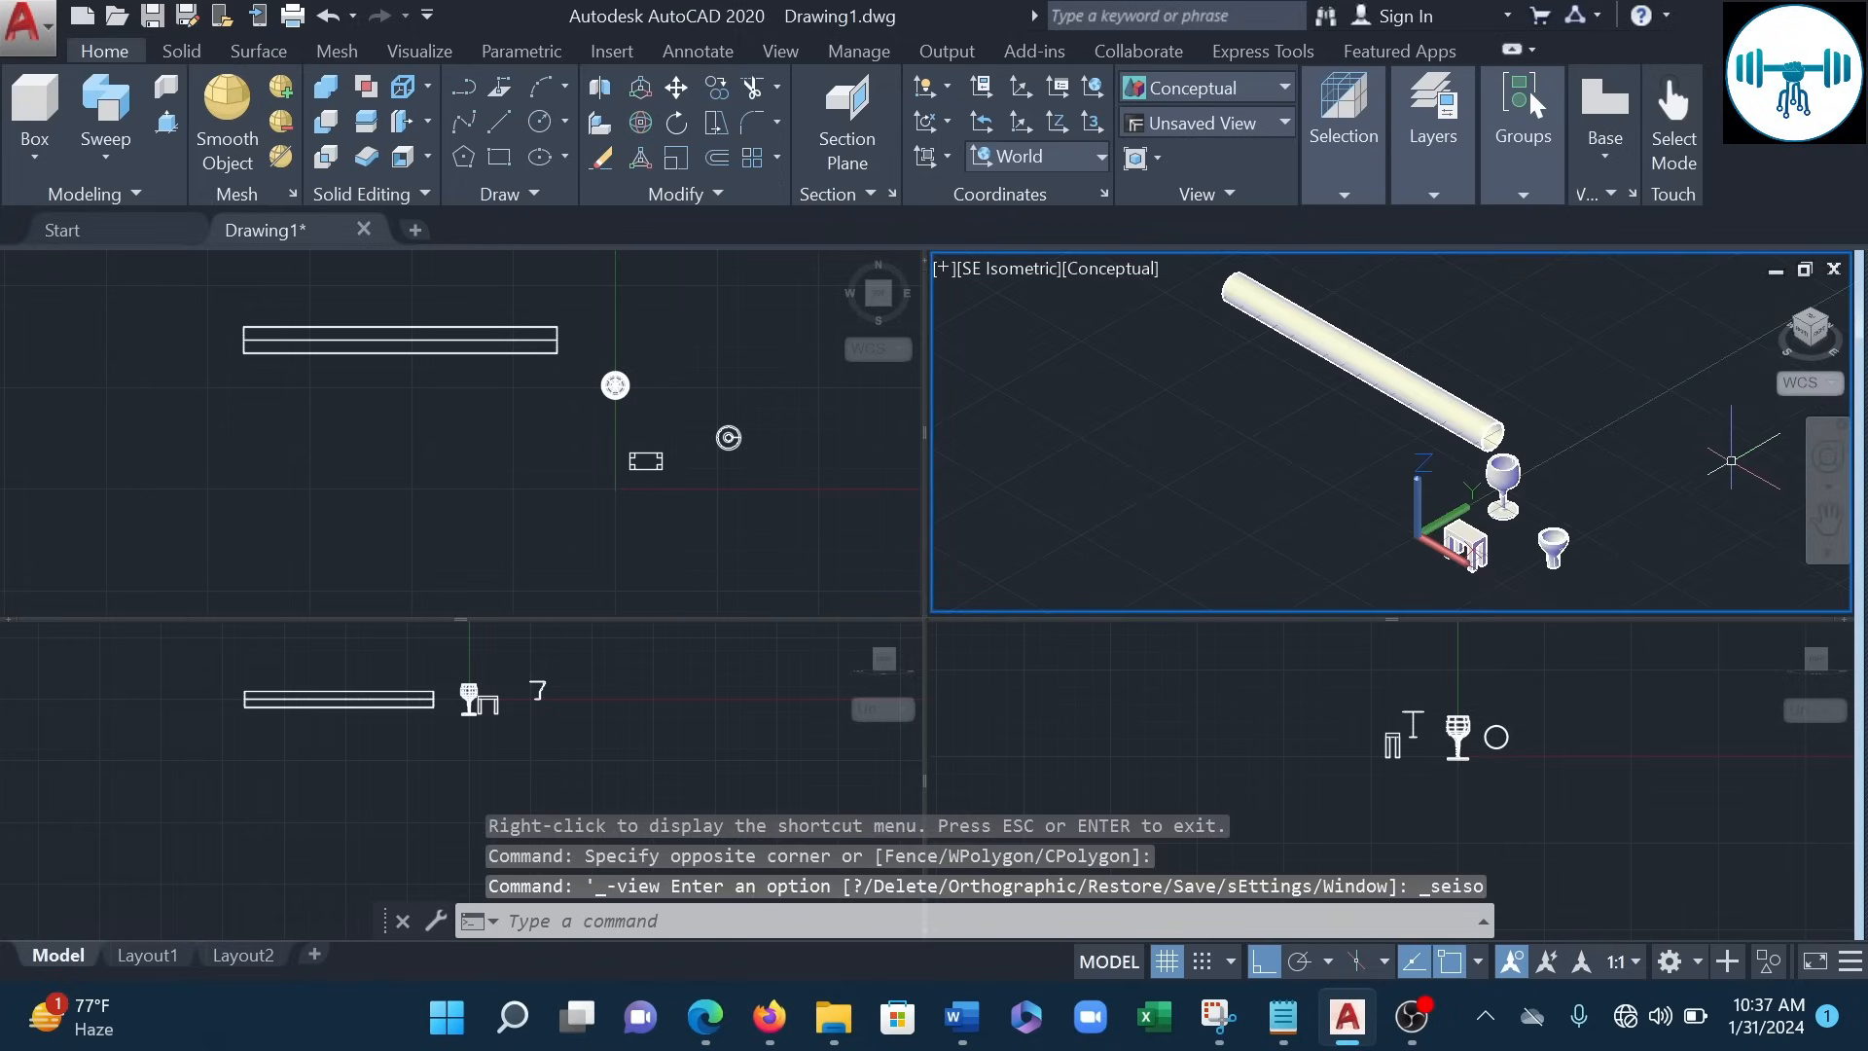
scroll(1505, 489, up, 3)
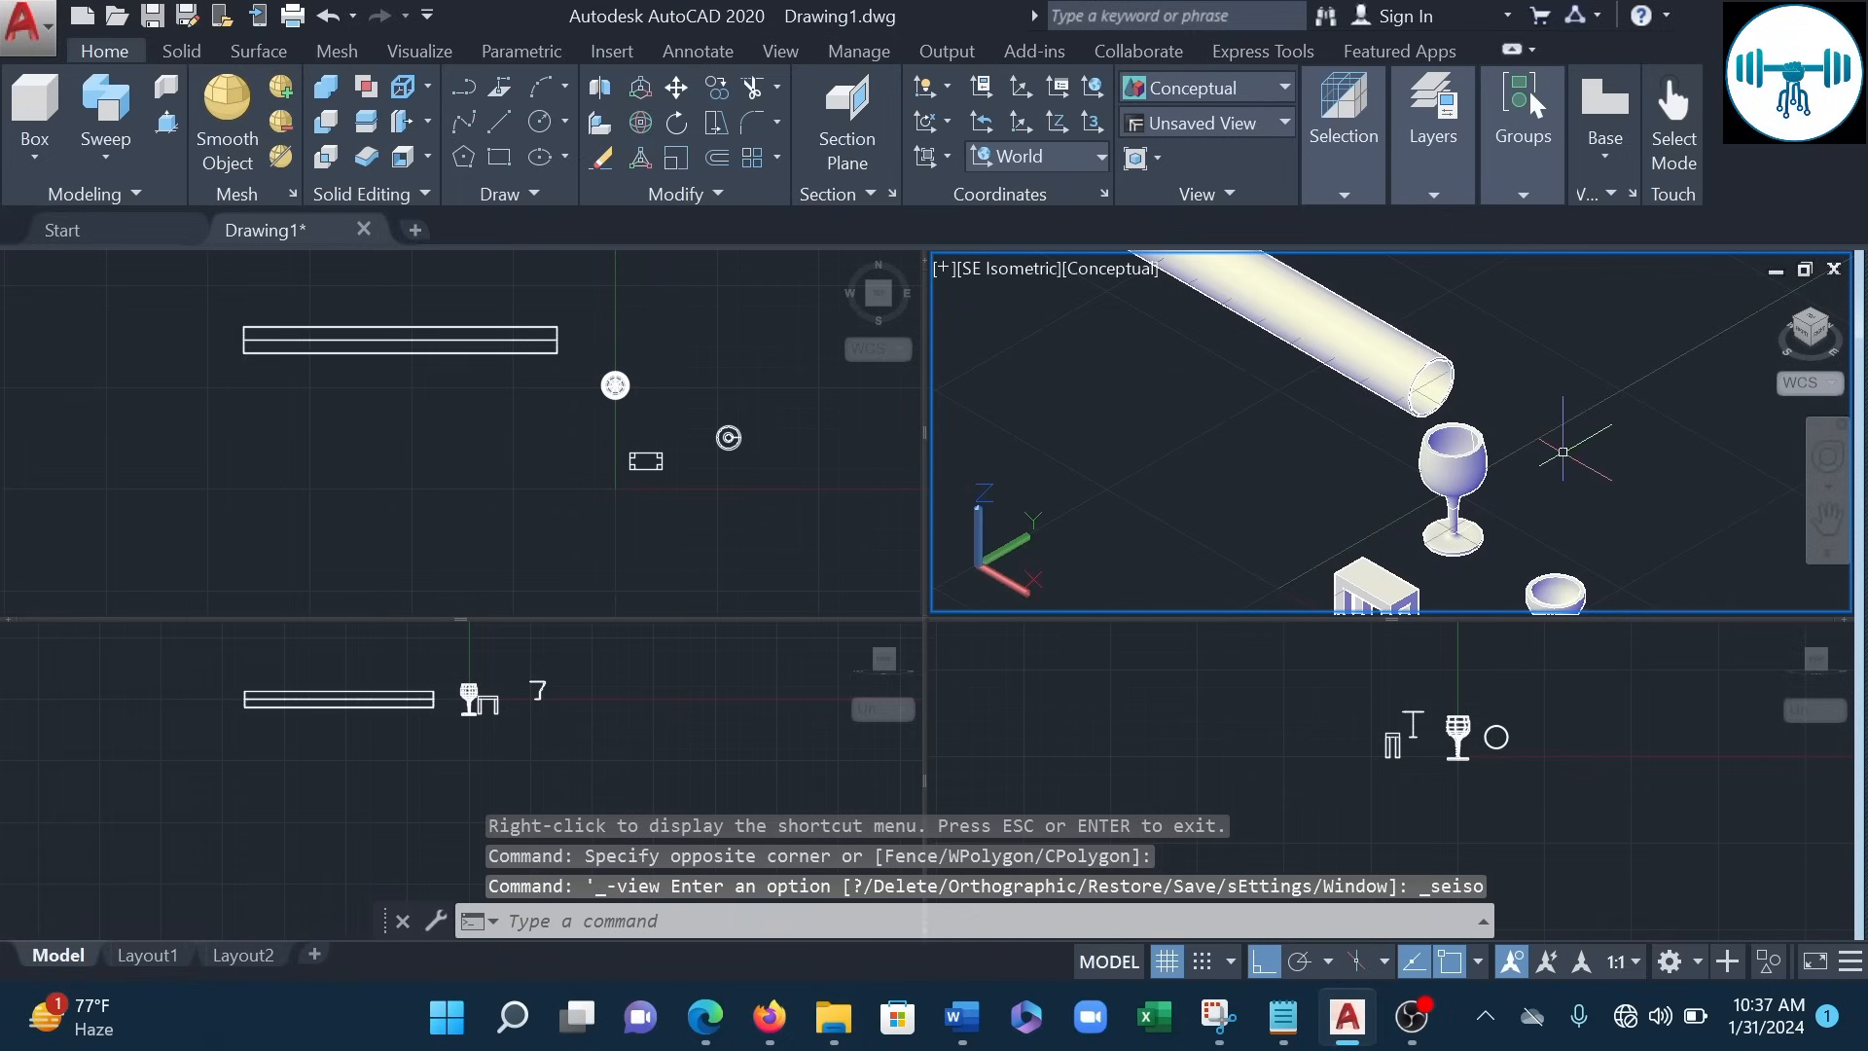
middle_drag(1562, 453, 1592, 434)
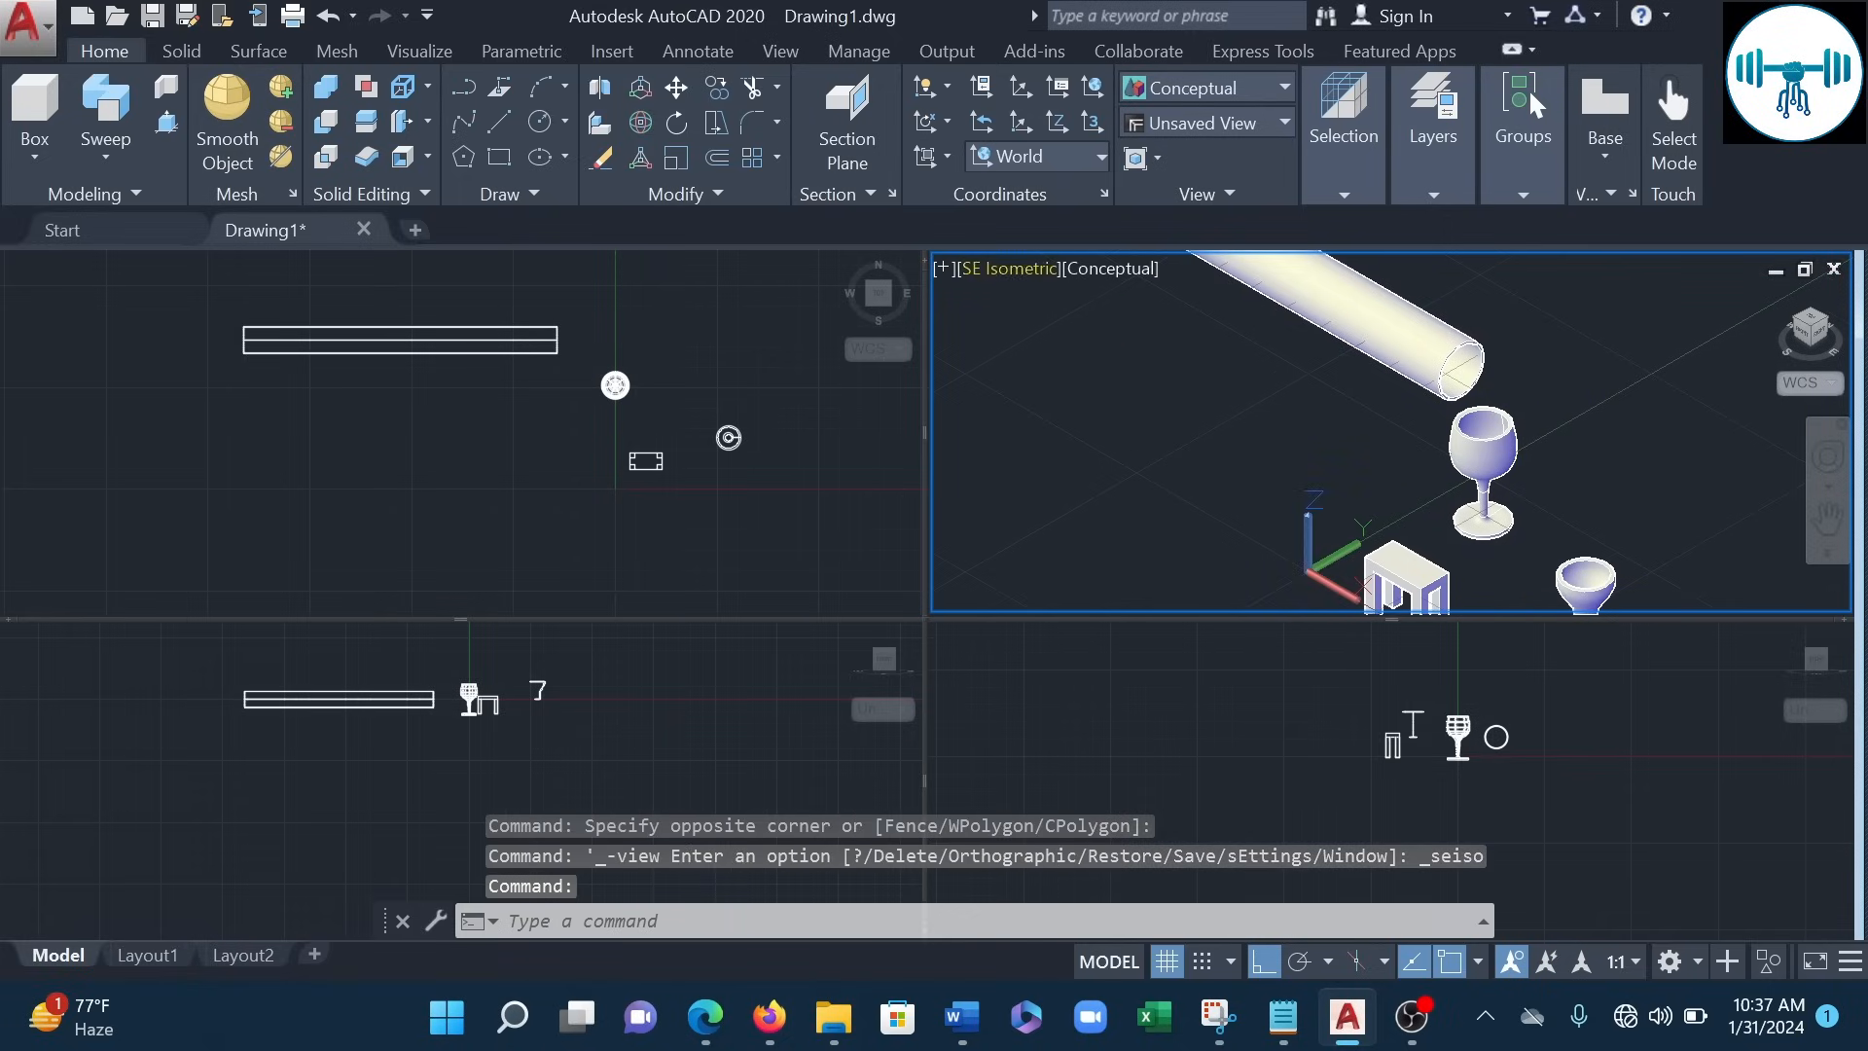
click(1804, 270)
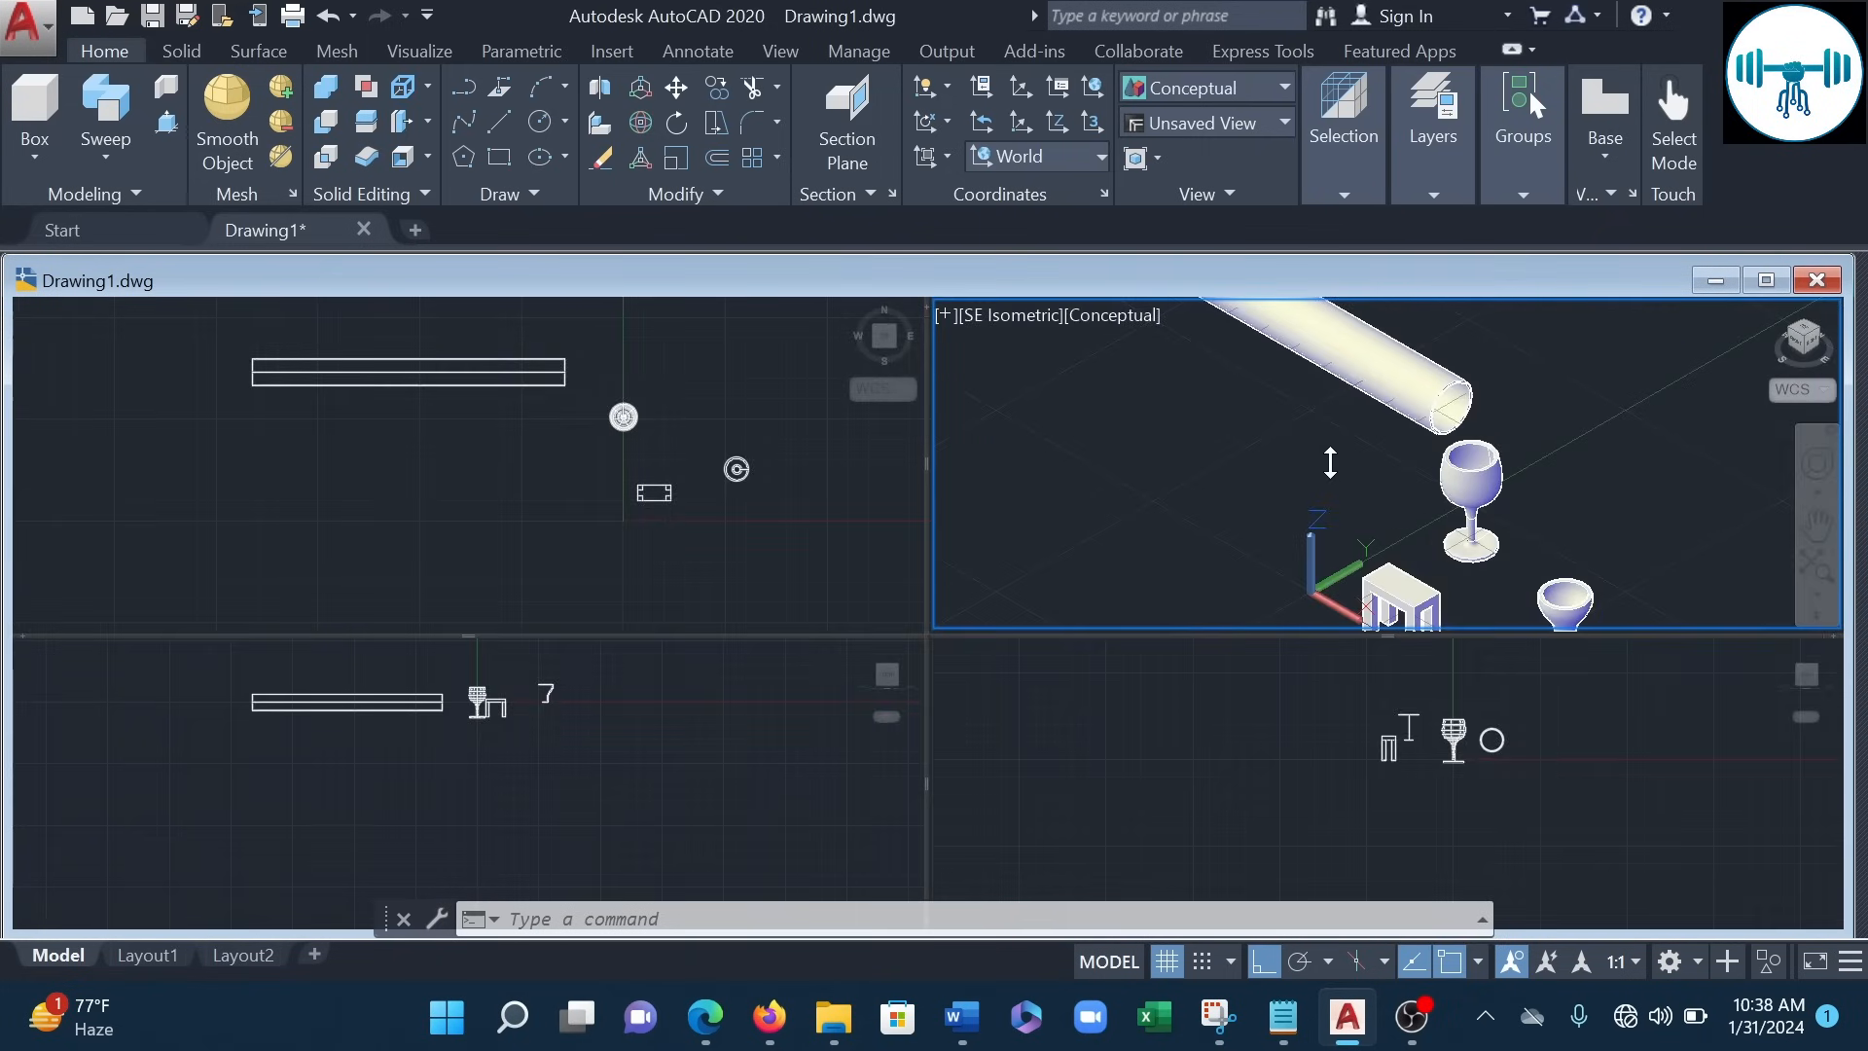
- Maximize the drawing window and switch the viewport configuration to Single, keeping the SE Isometric view
click(1766, 282)
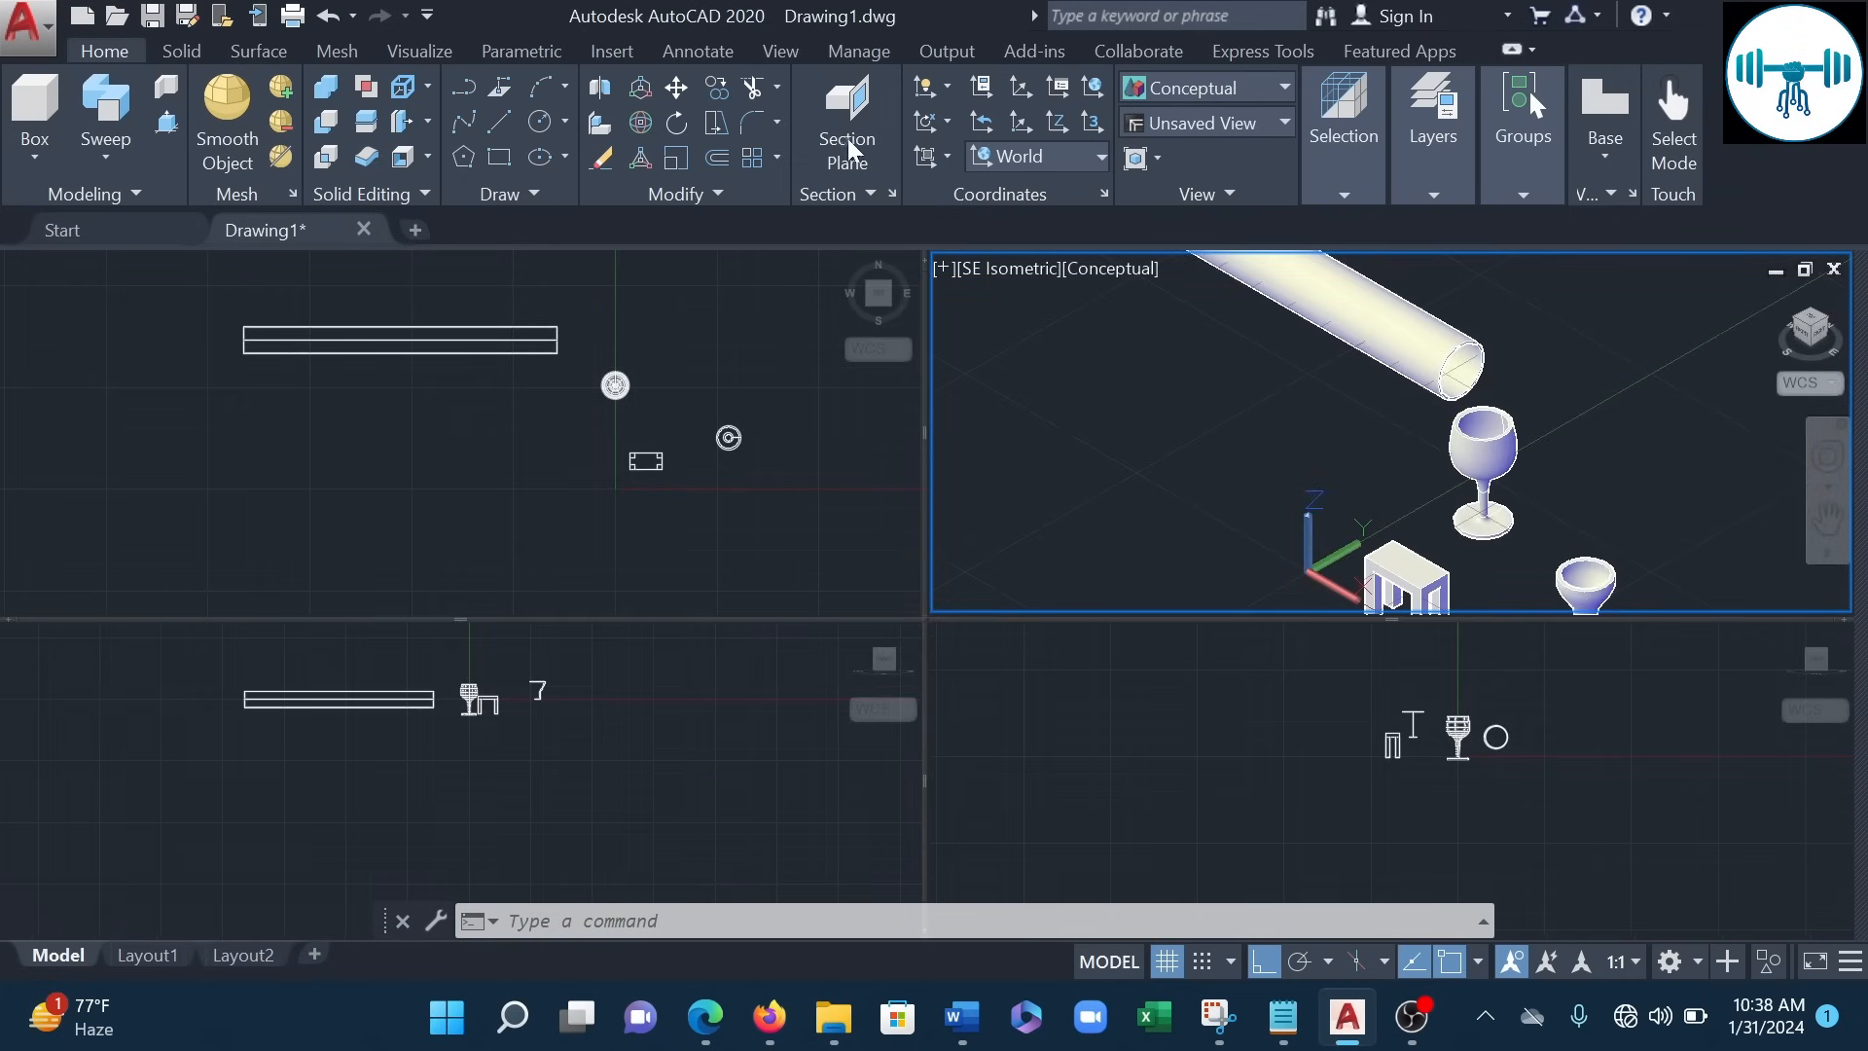
click(419, 49)
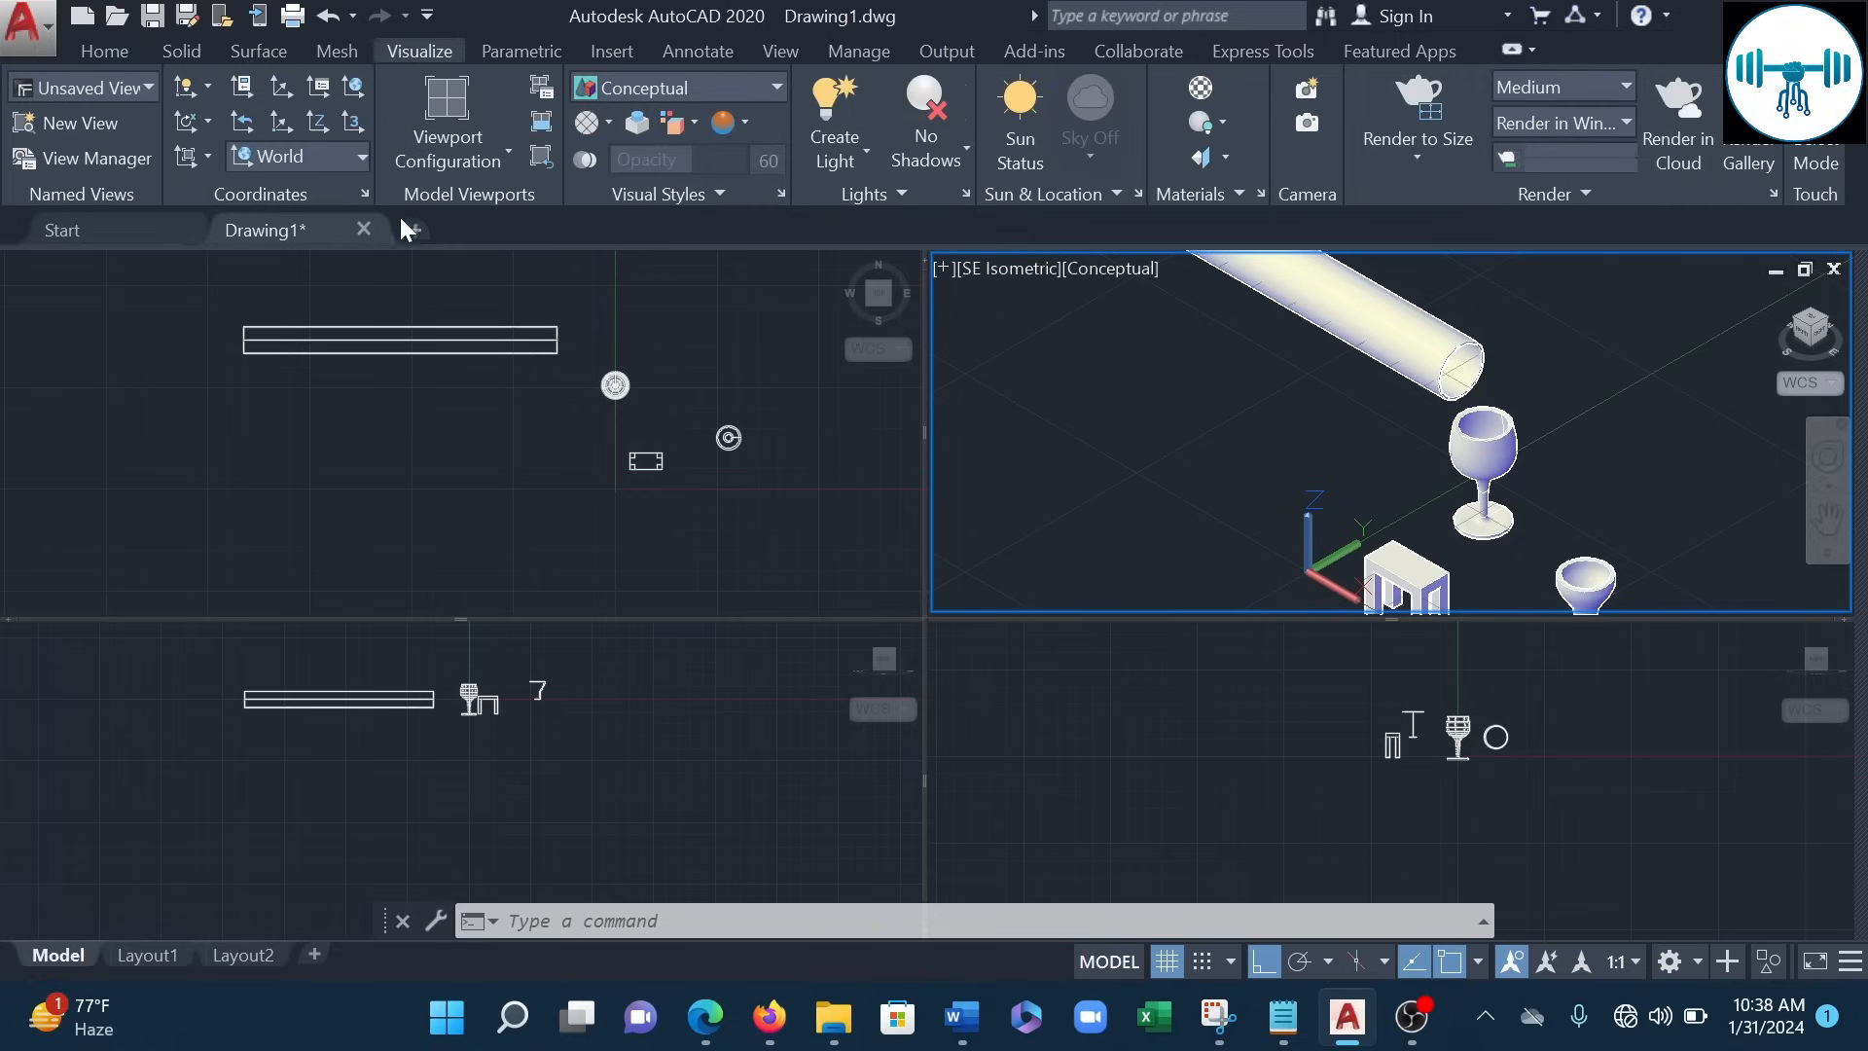
click(486, 152)
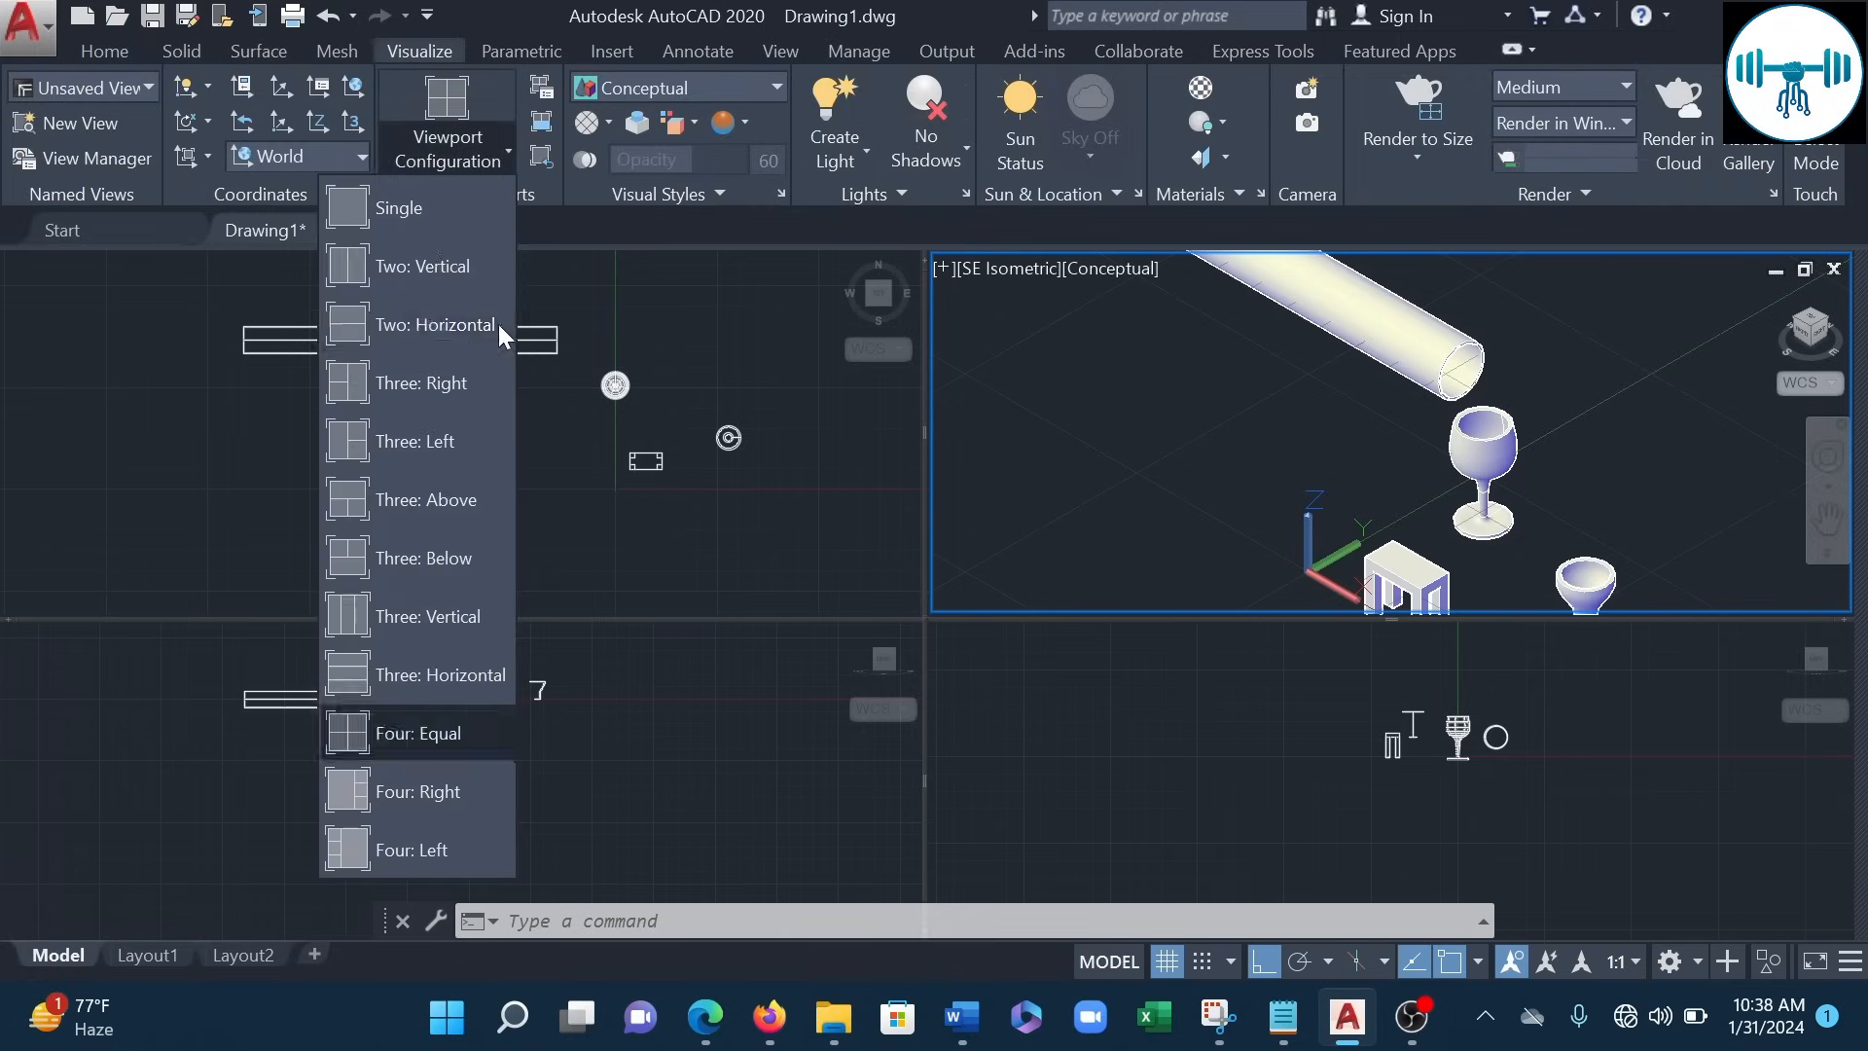
click(417, 214)
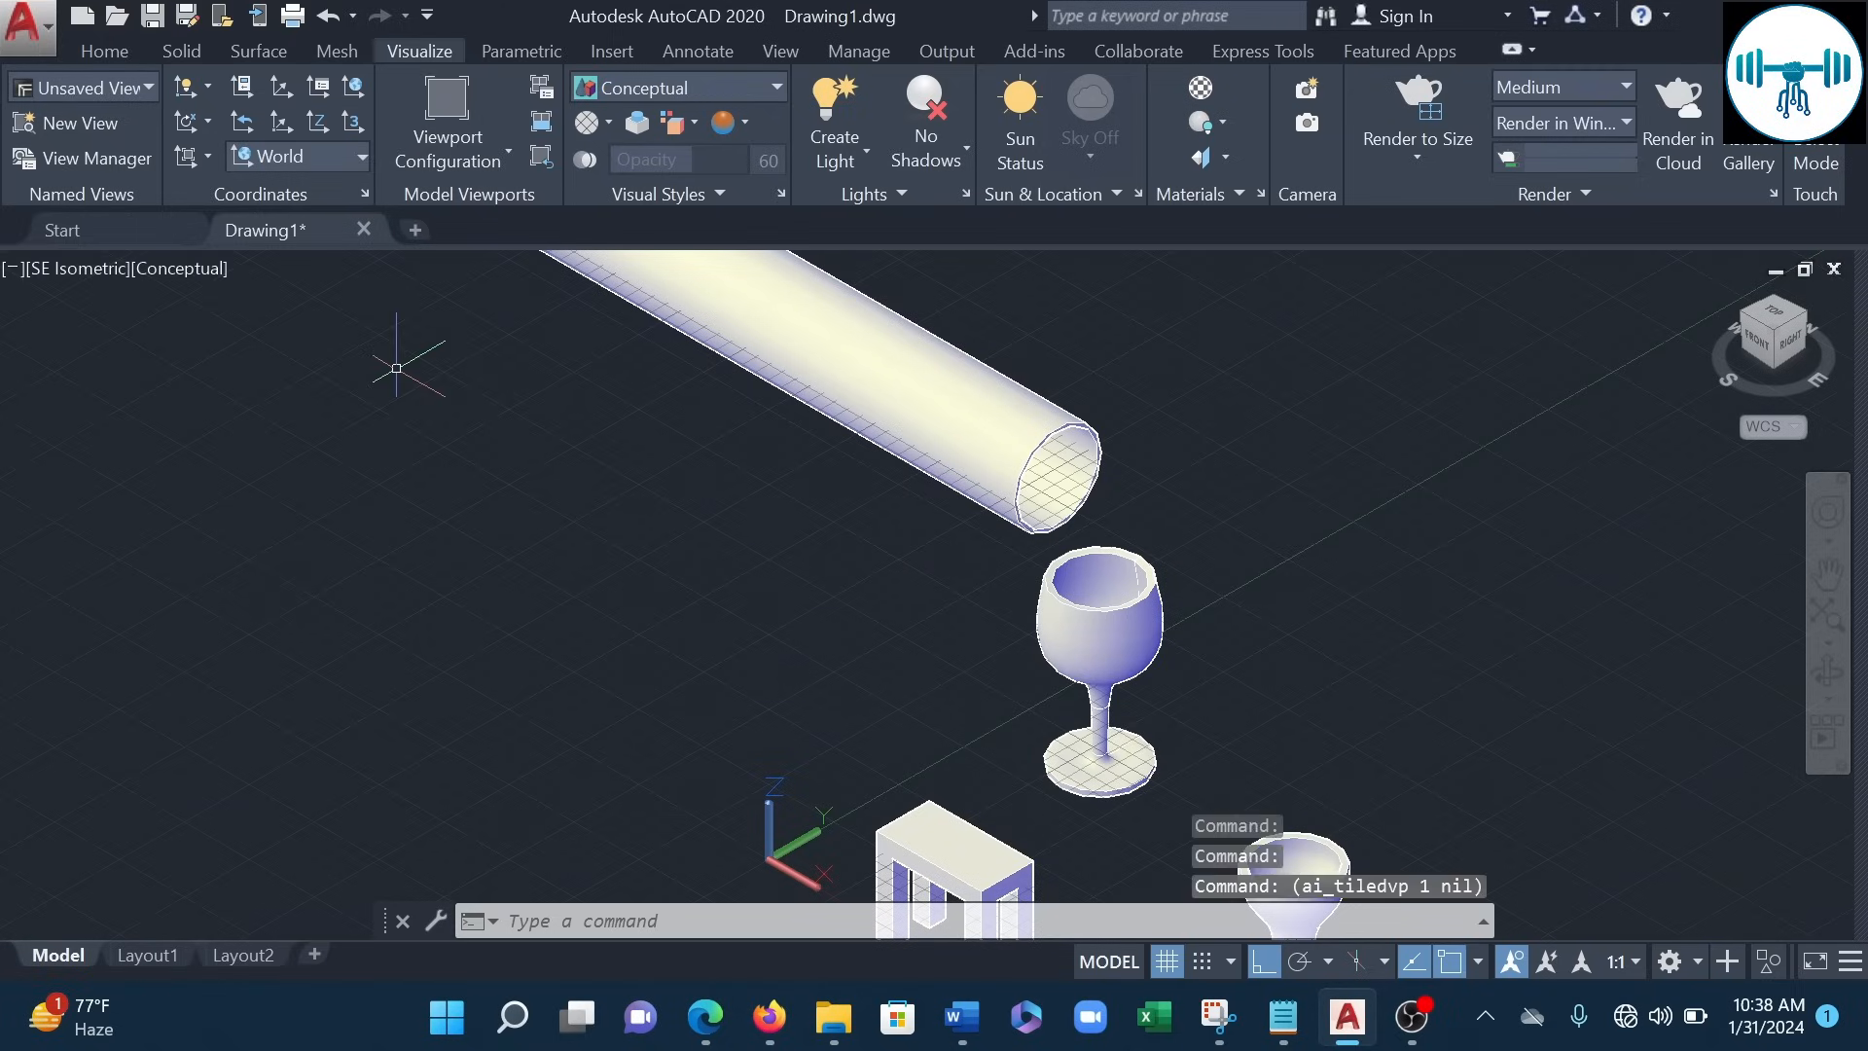
- Examine the hollow pipe, goblet, table and bowl together in the single viewport, orbiting the view to see them from a higher angle
scroll(396, 368, down, 1)
scroll(1631, 477, down, 2)
middle_drag(1222, 456, 879, 550)
scroll(856, 554, up, 1)
scroll(924, 564, up, 2)
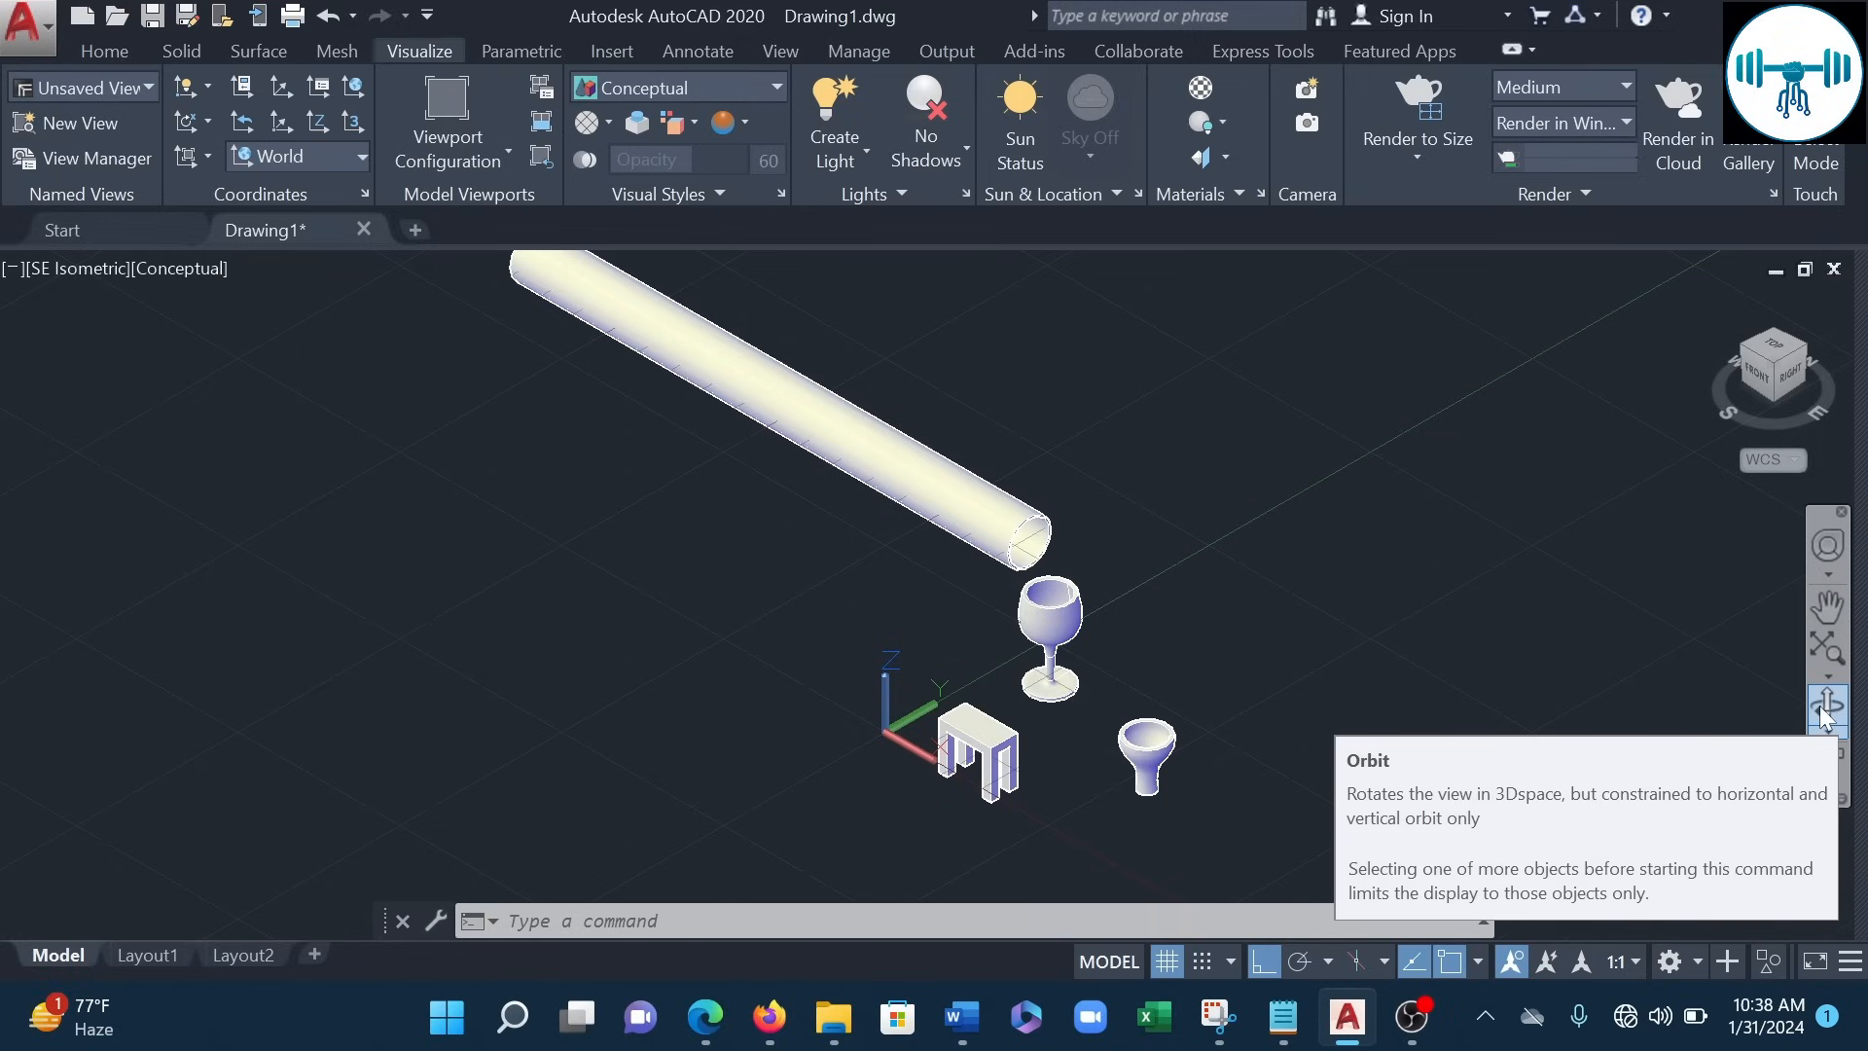
click(117, 56)
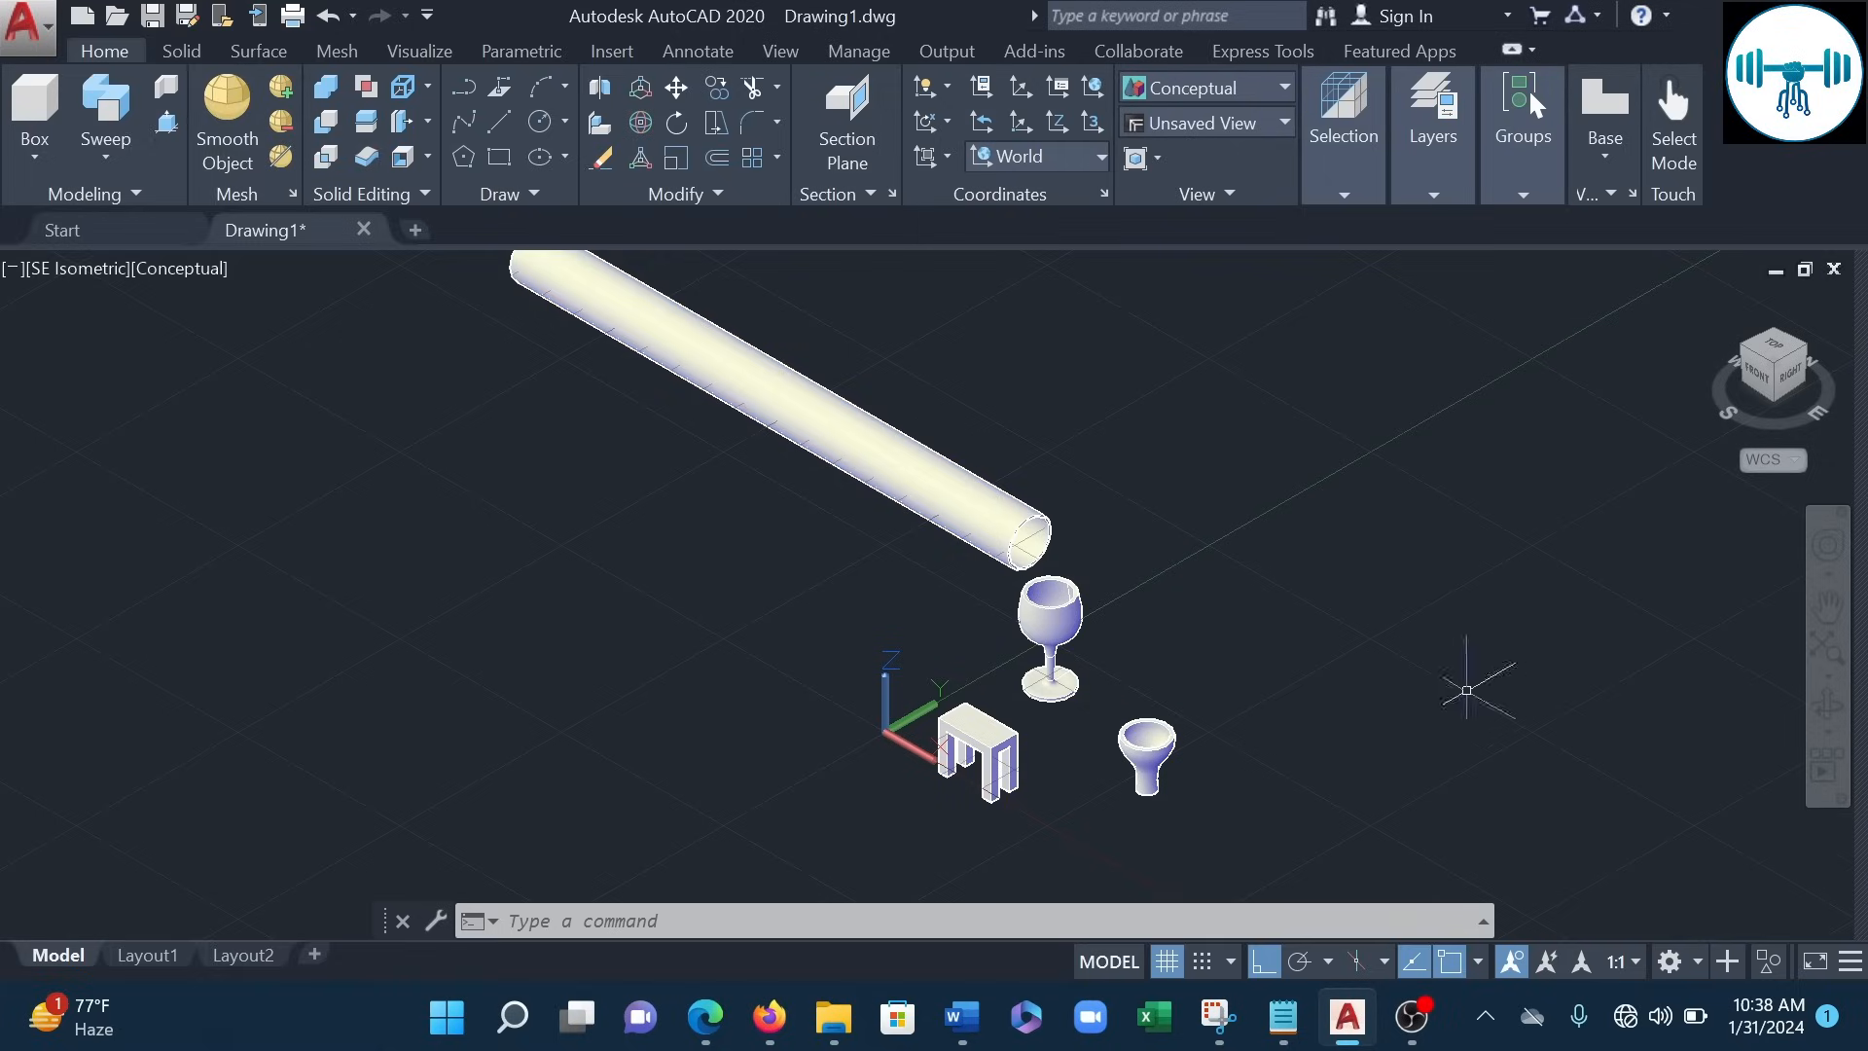
click(1828, 708)
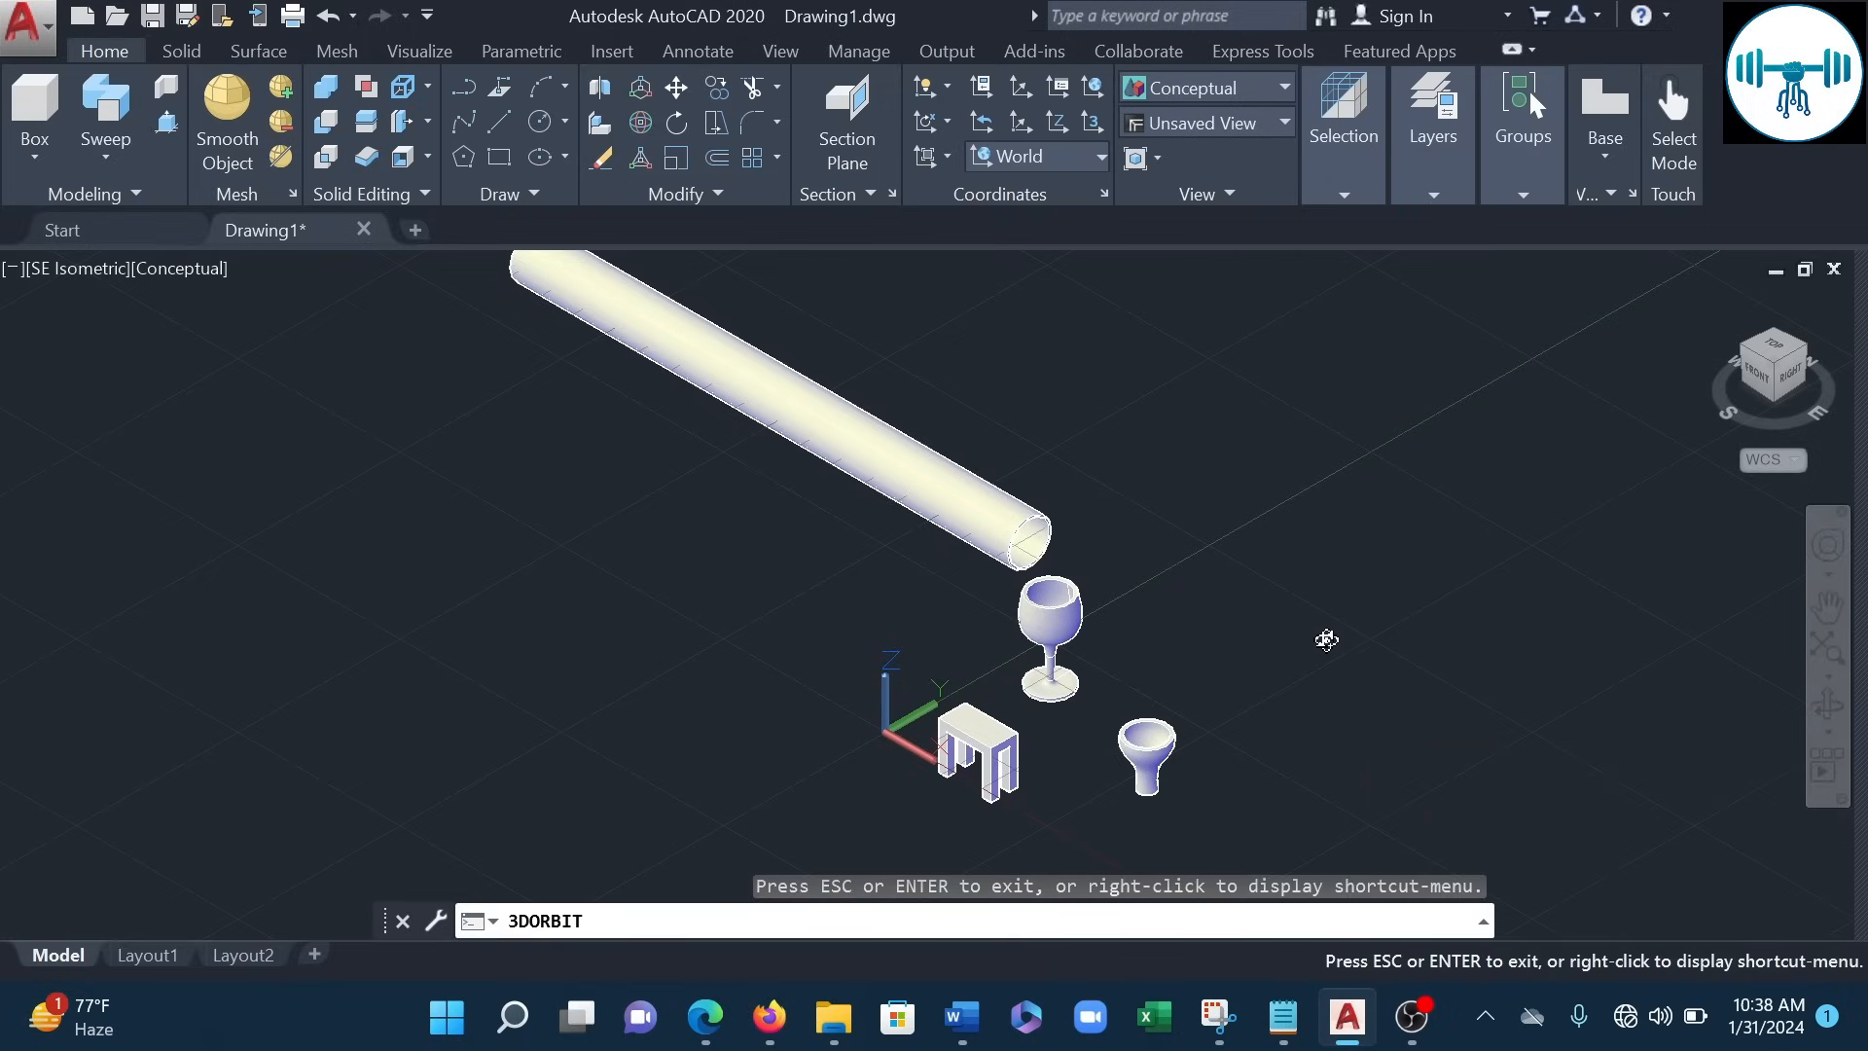
drag(1216, 639, 1257, 683)
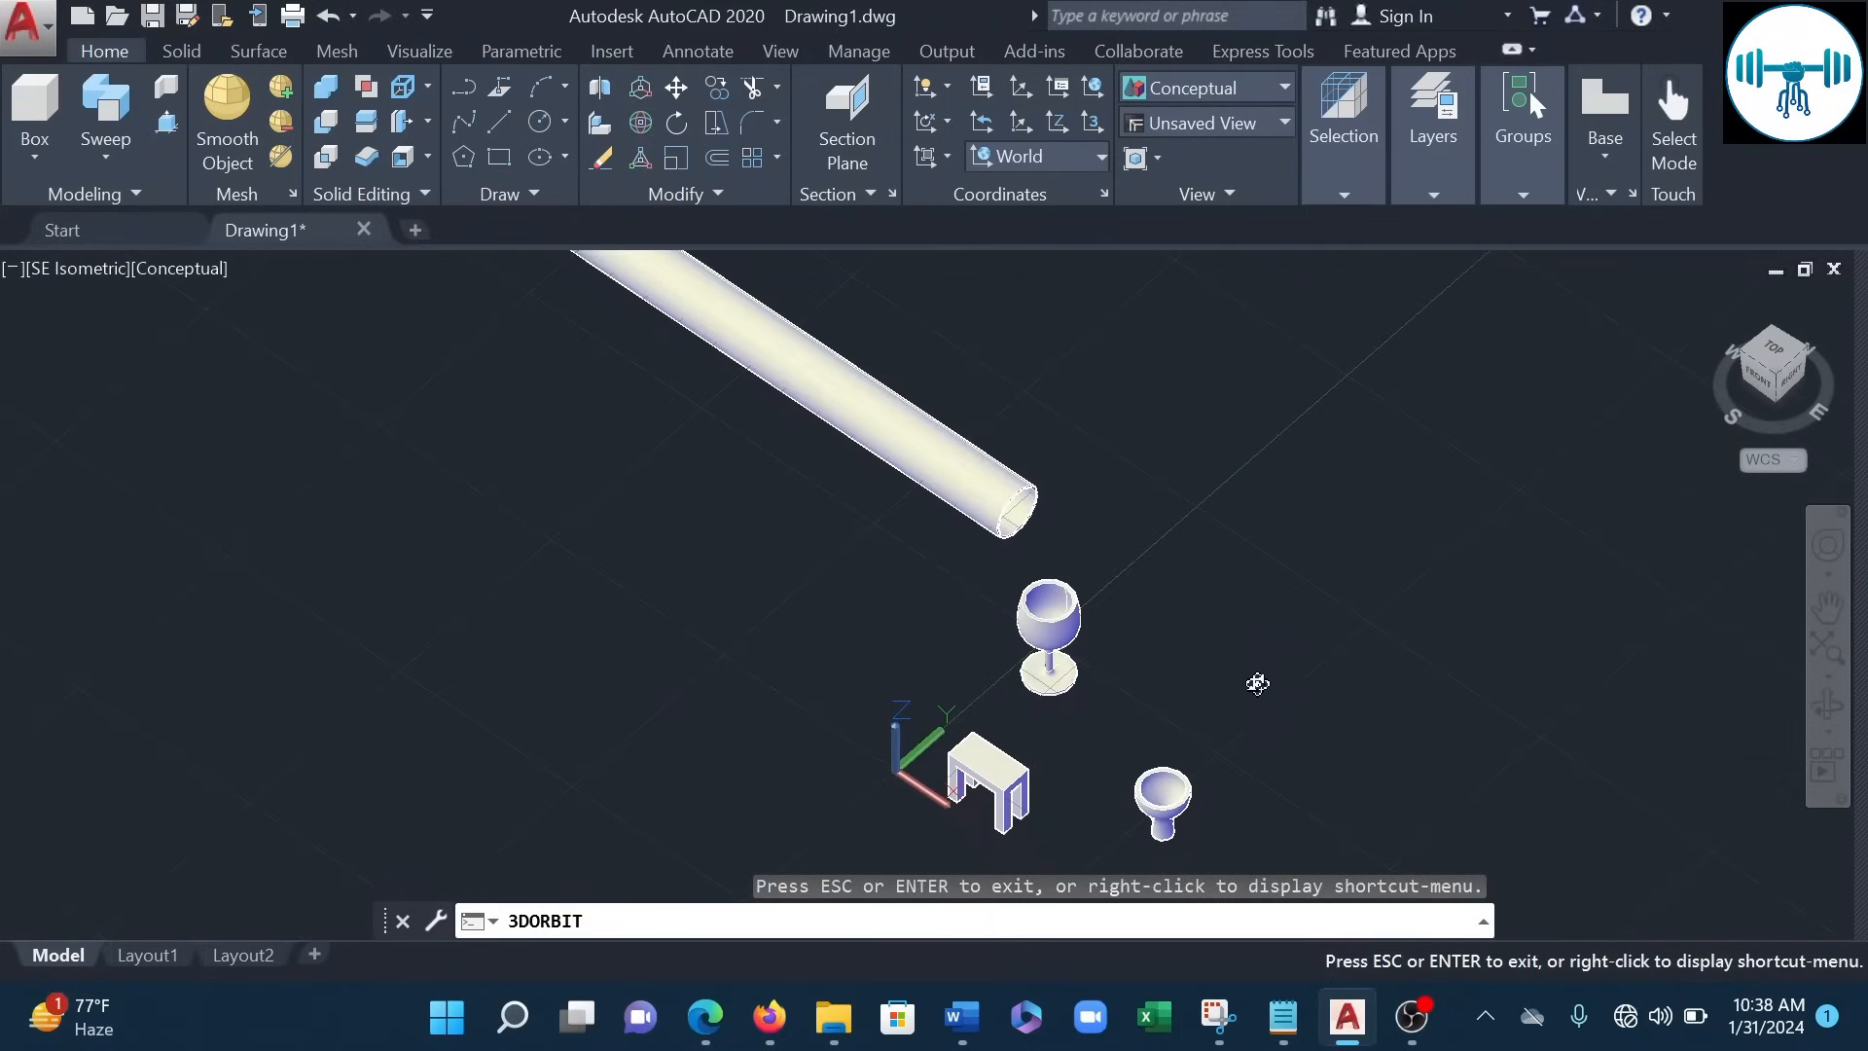